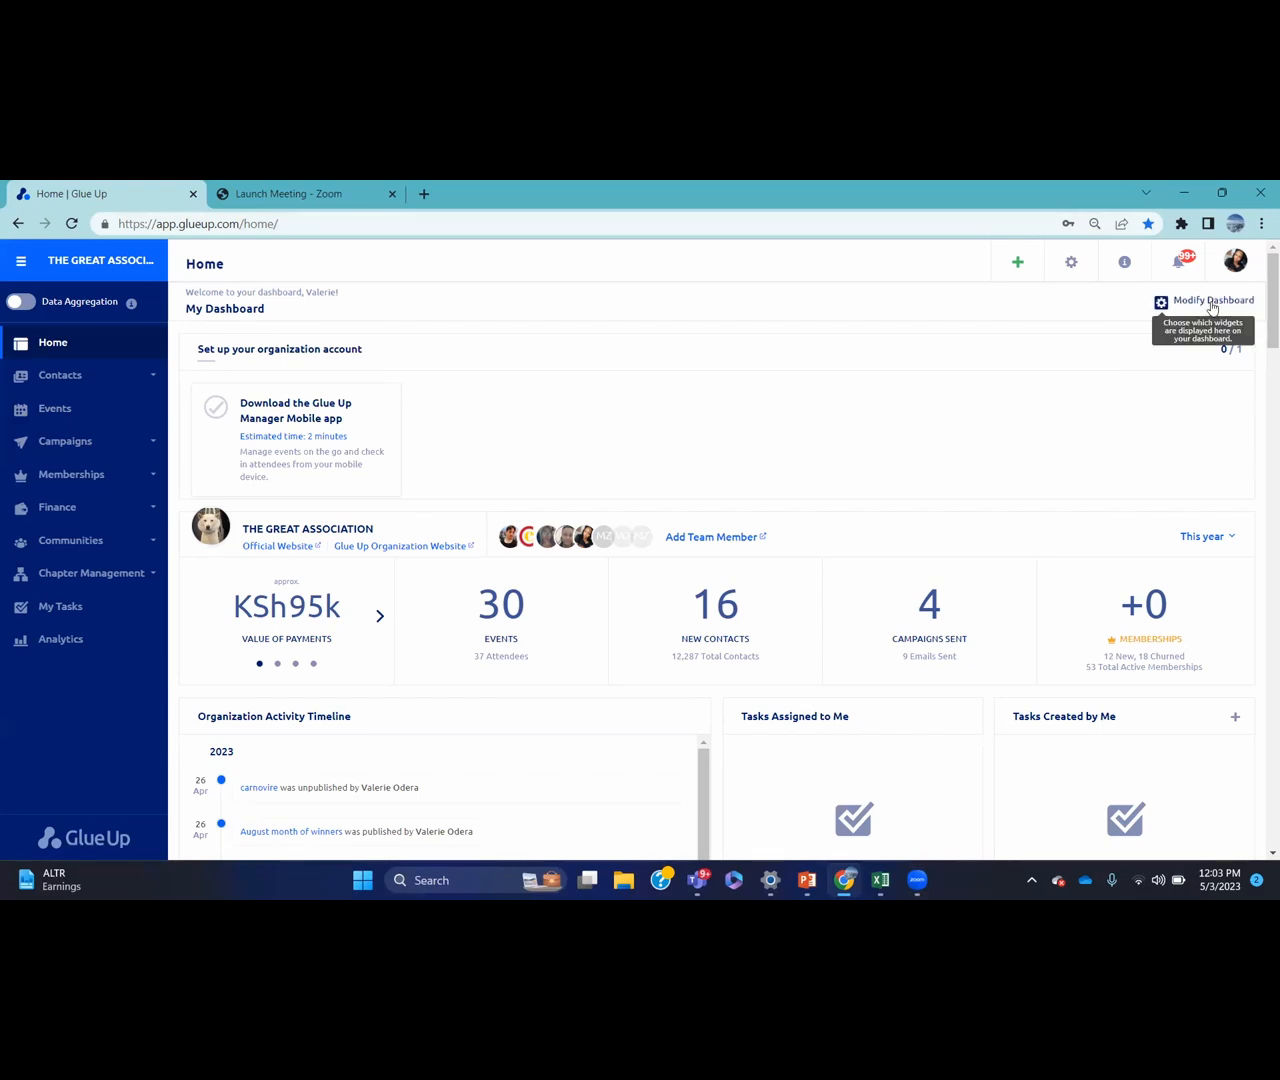
Browse the dashboard widget customization panel and close it without making changes
{"action": "left_click", "coordinate": [1212, 303]}
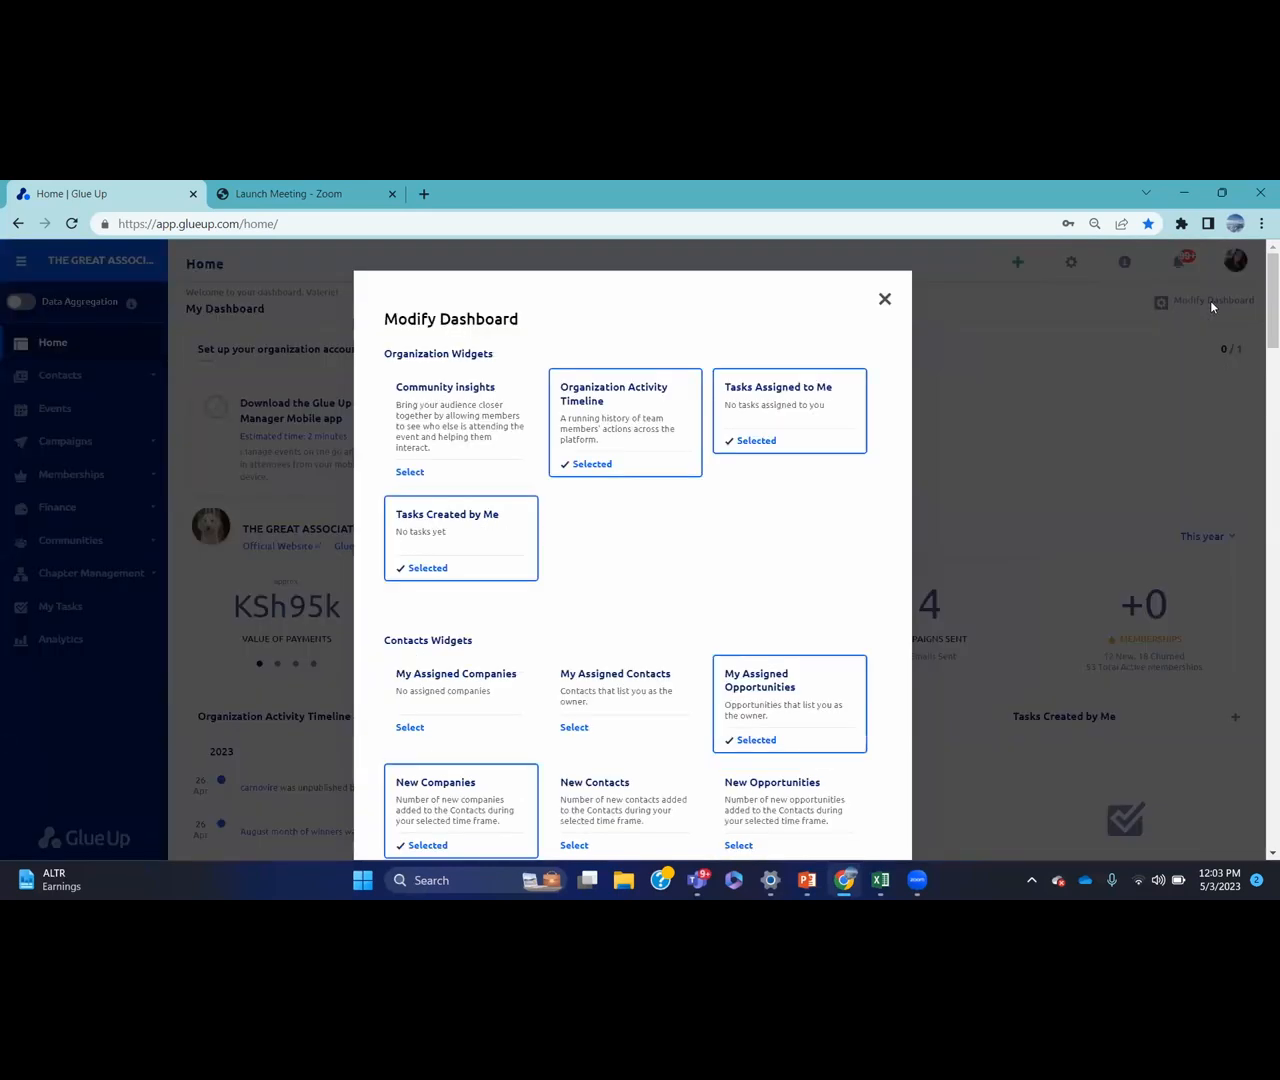
{"action": "left_click_drag", "start_coordinate": [1260, 277], "coordinate": [1260, 330]}
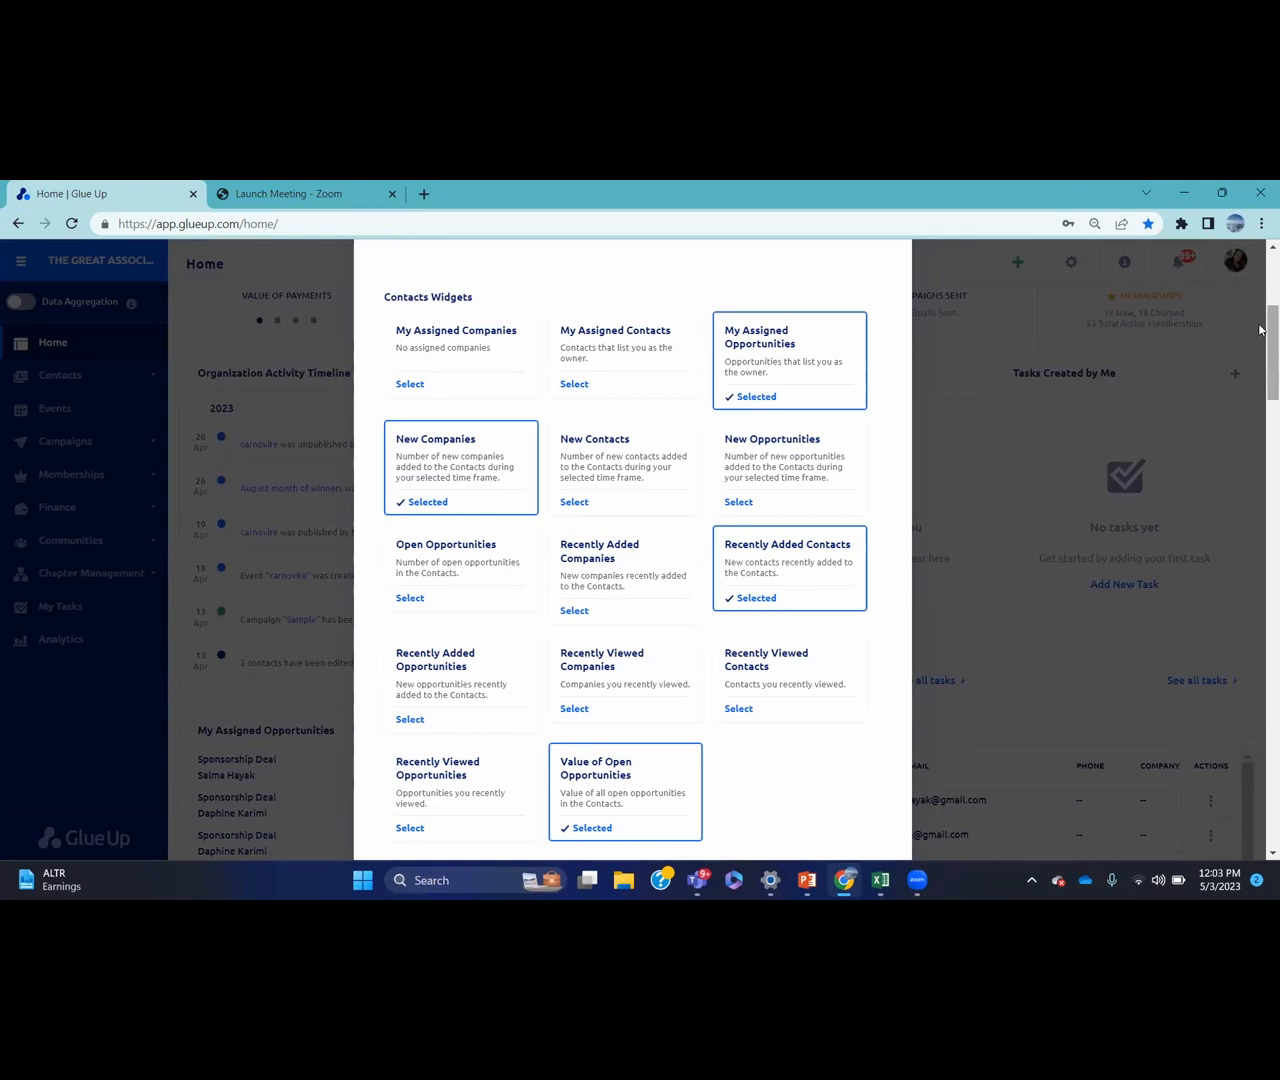
{"action": "left_click_drag", "start_coordinate": [1260, 330], "coordinate": [1260, 478]}
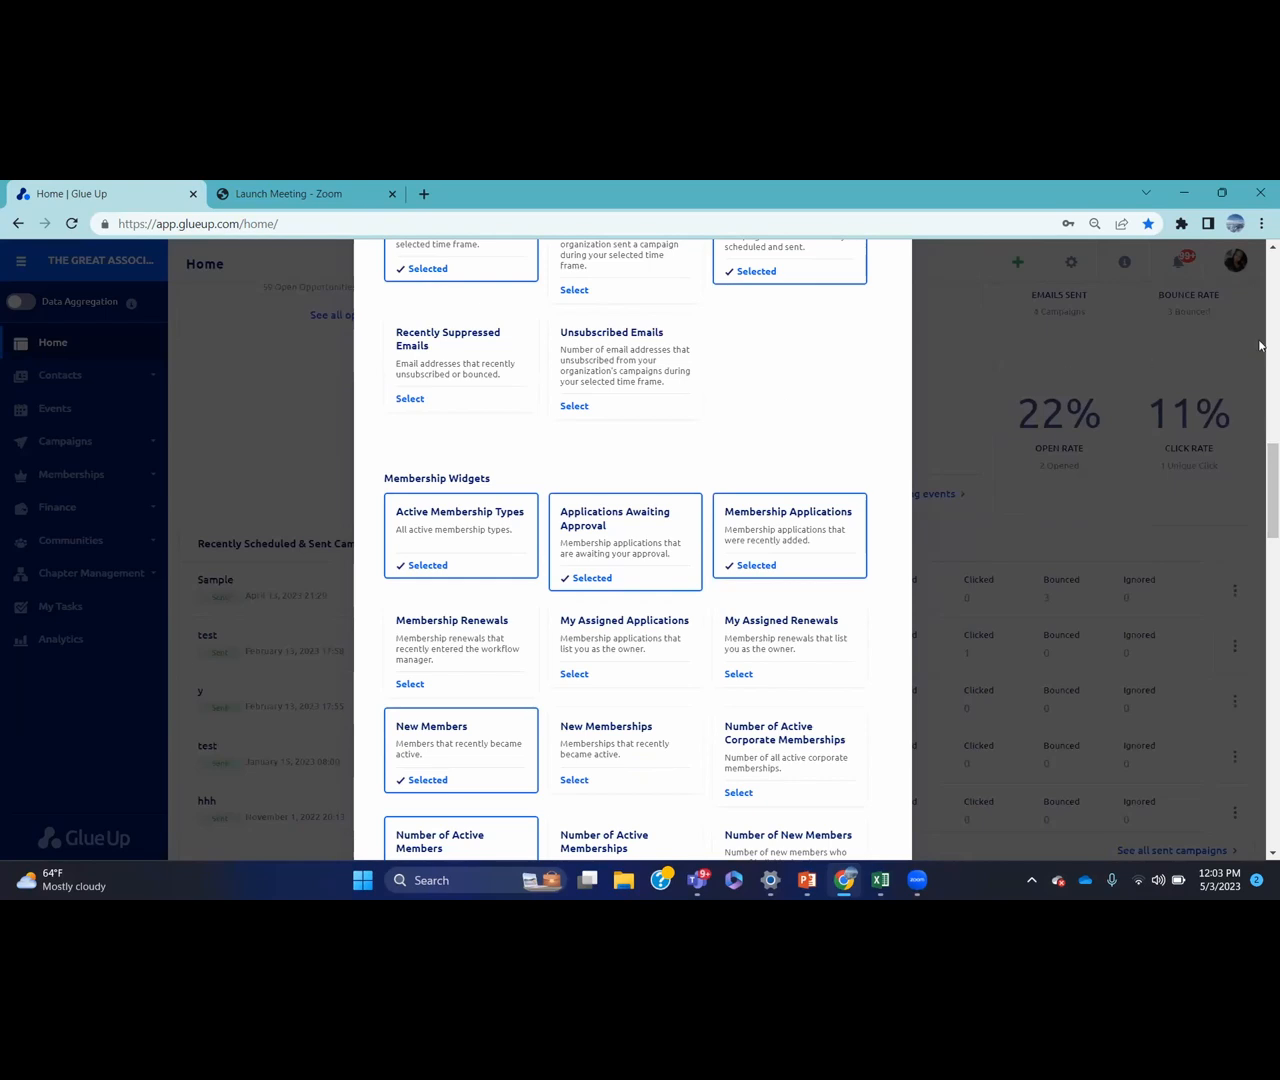
{"action": "left_click_drag", "start_coordinate": [1259, 455], "coordinate": [1260, 373]}
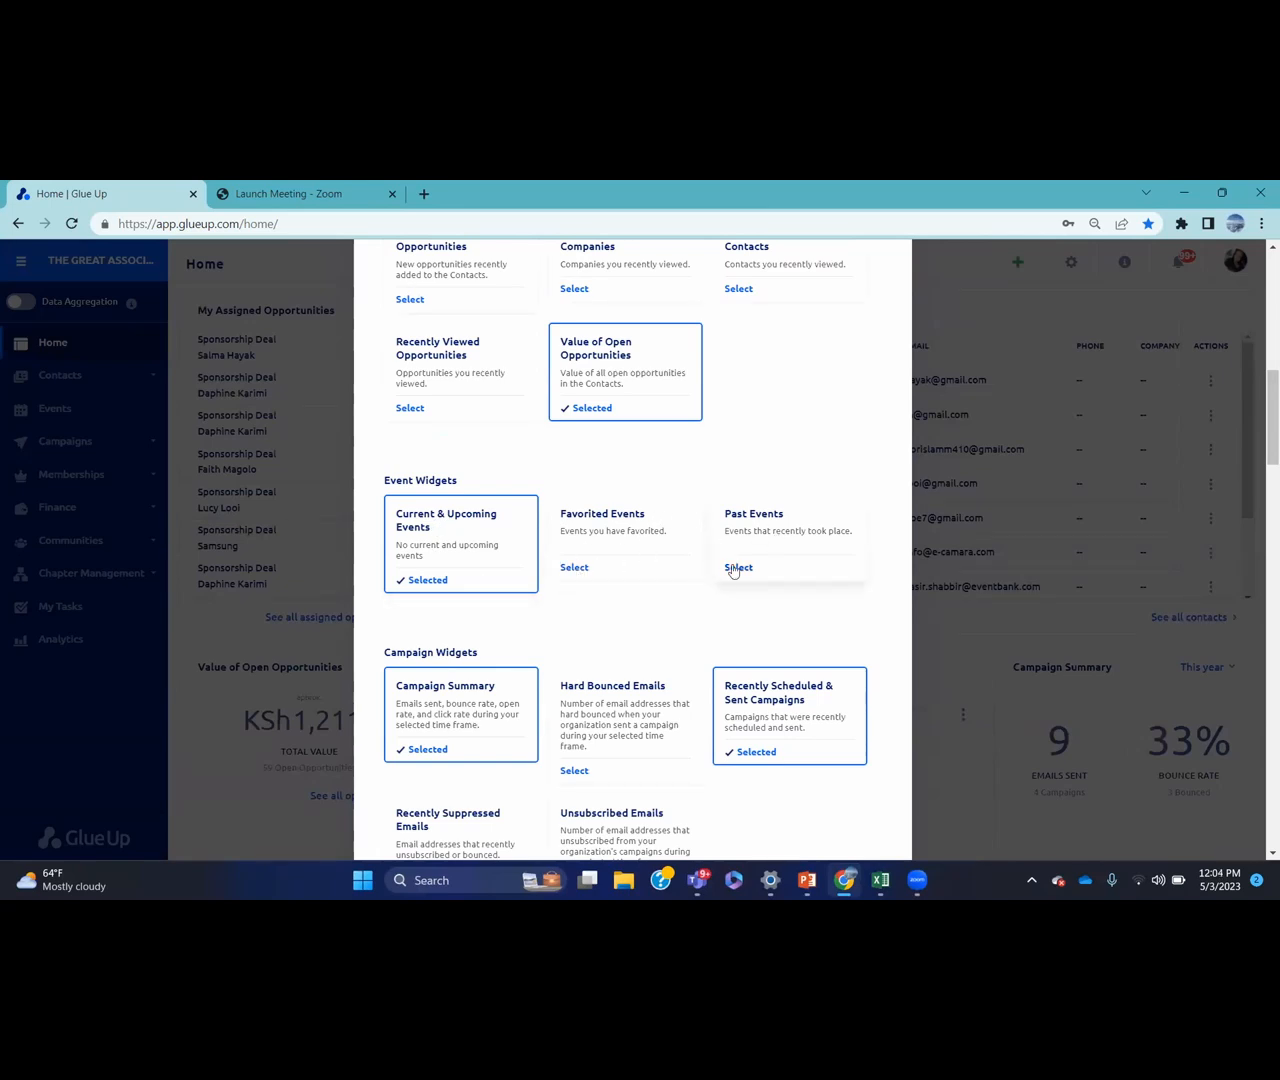
{"action": "left_click_drag", "start_coordinate": [1262, 400], "coordinate": [1260, 743]}
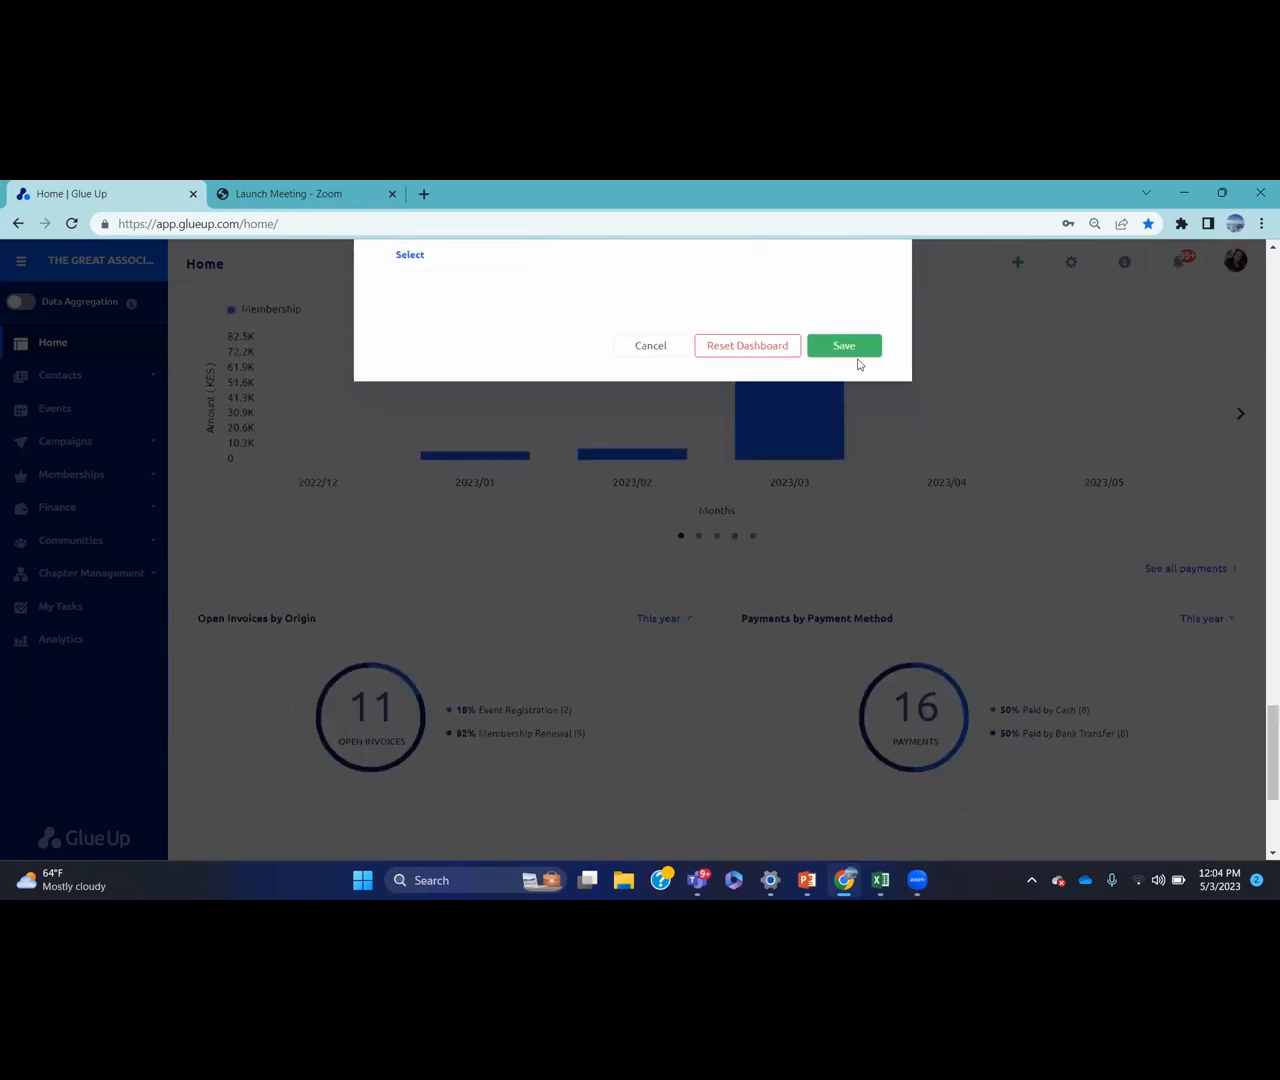
{"action": "left_click", "coordinate": [650, 346]}
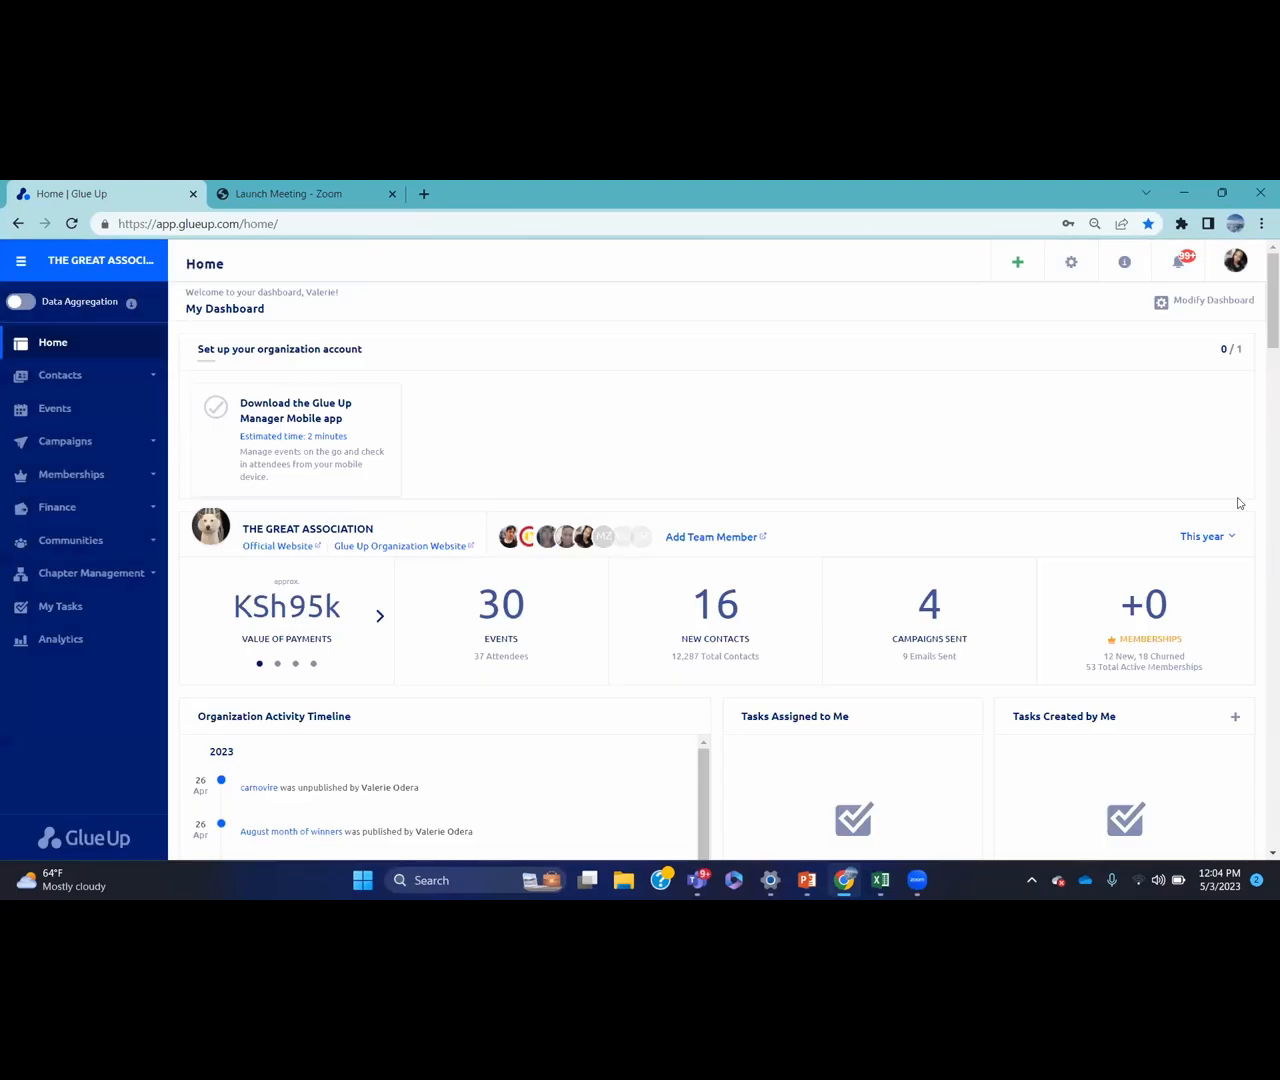
Go to the Event & Session Tags settings page and start a blank browser tab
{"action": "left_click", "coordinate": [1071, 264]}
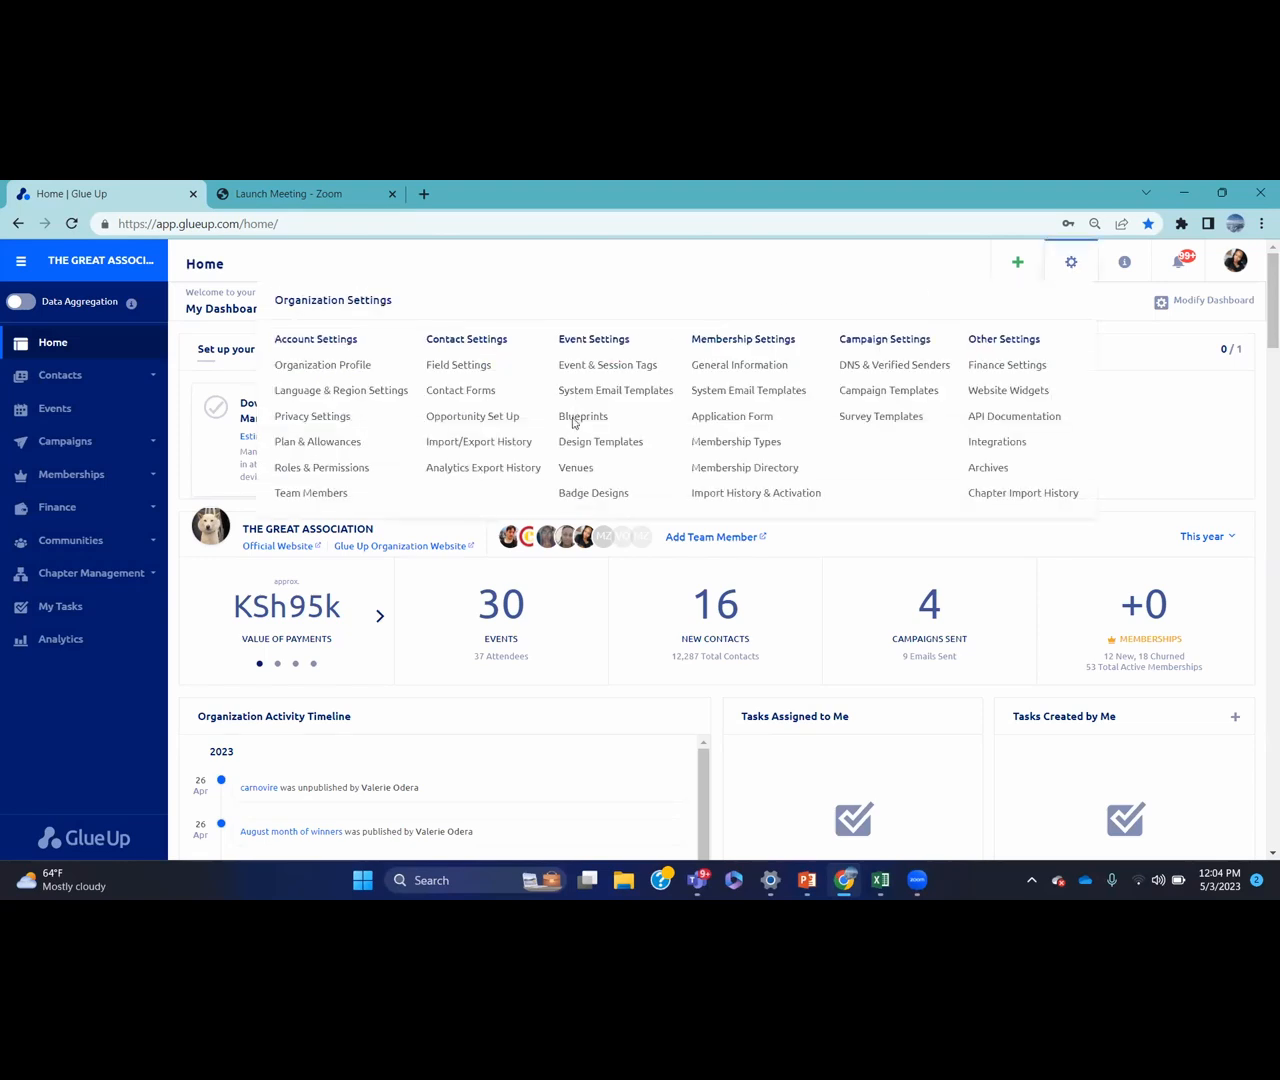
{"action": "left_click", "coordinate": [631, 368]}
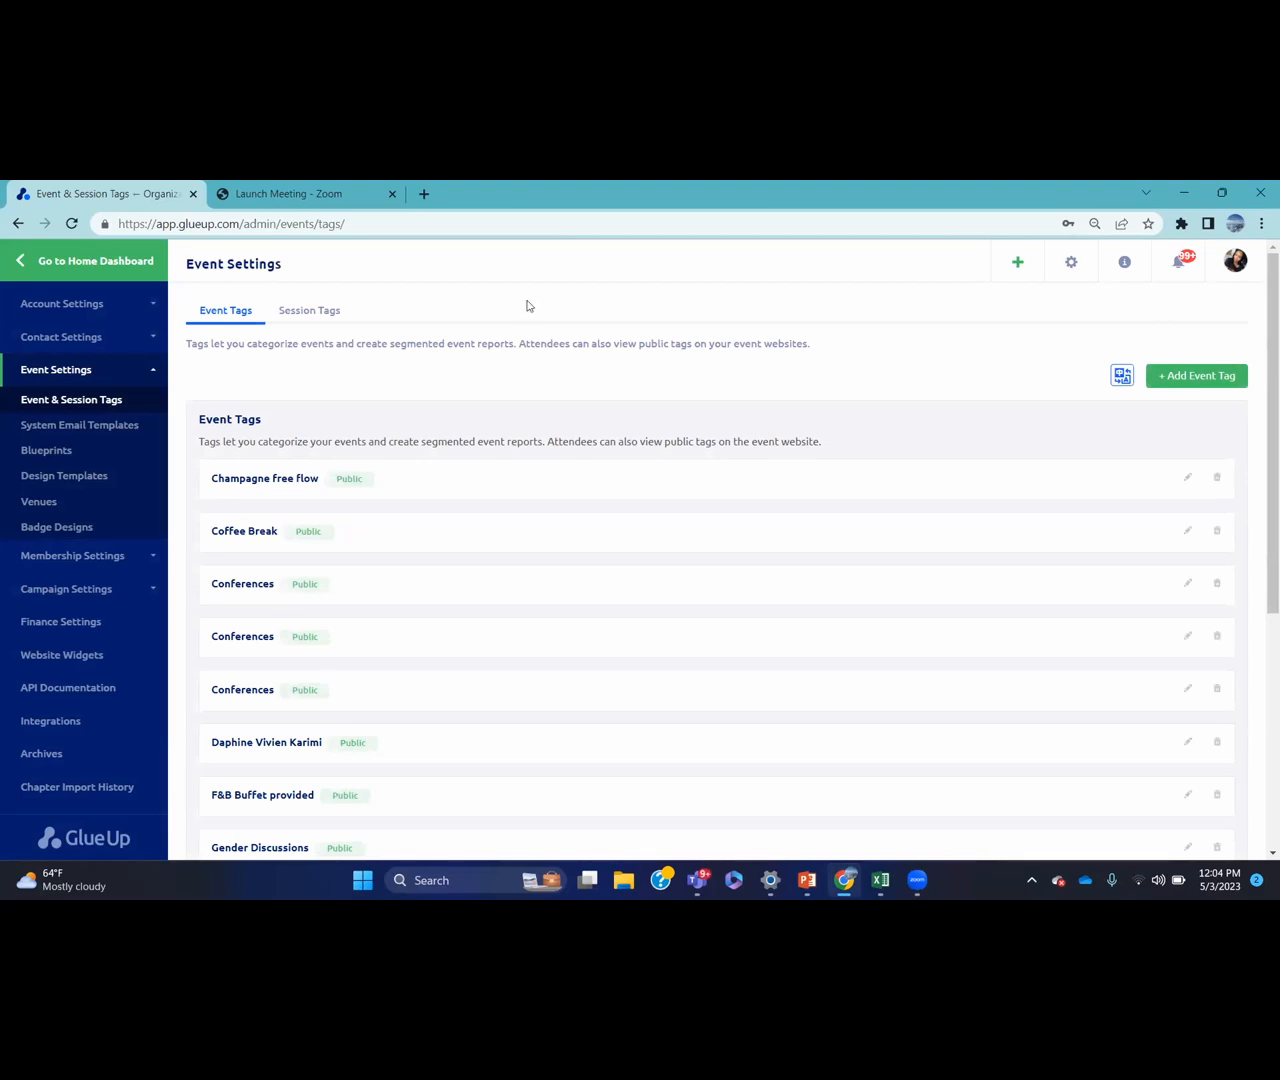
{"action": "left_click", "coordinate": [420, 205]}
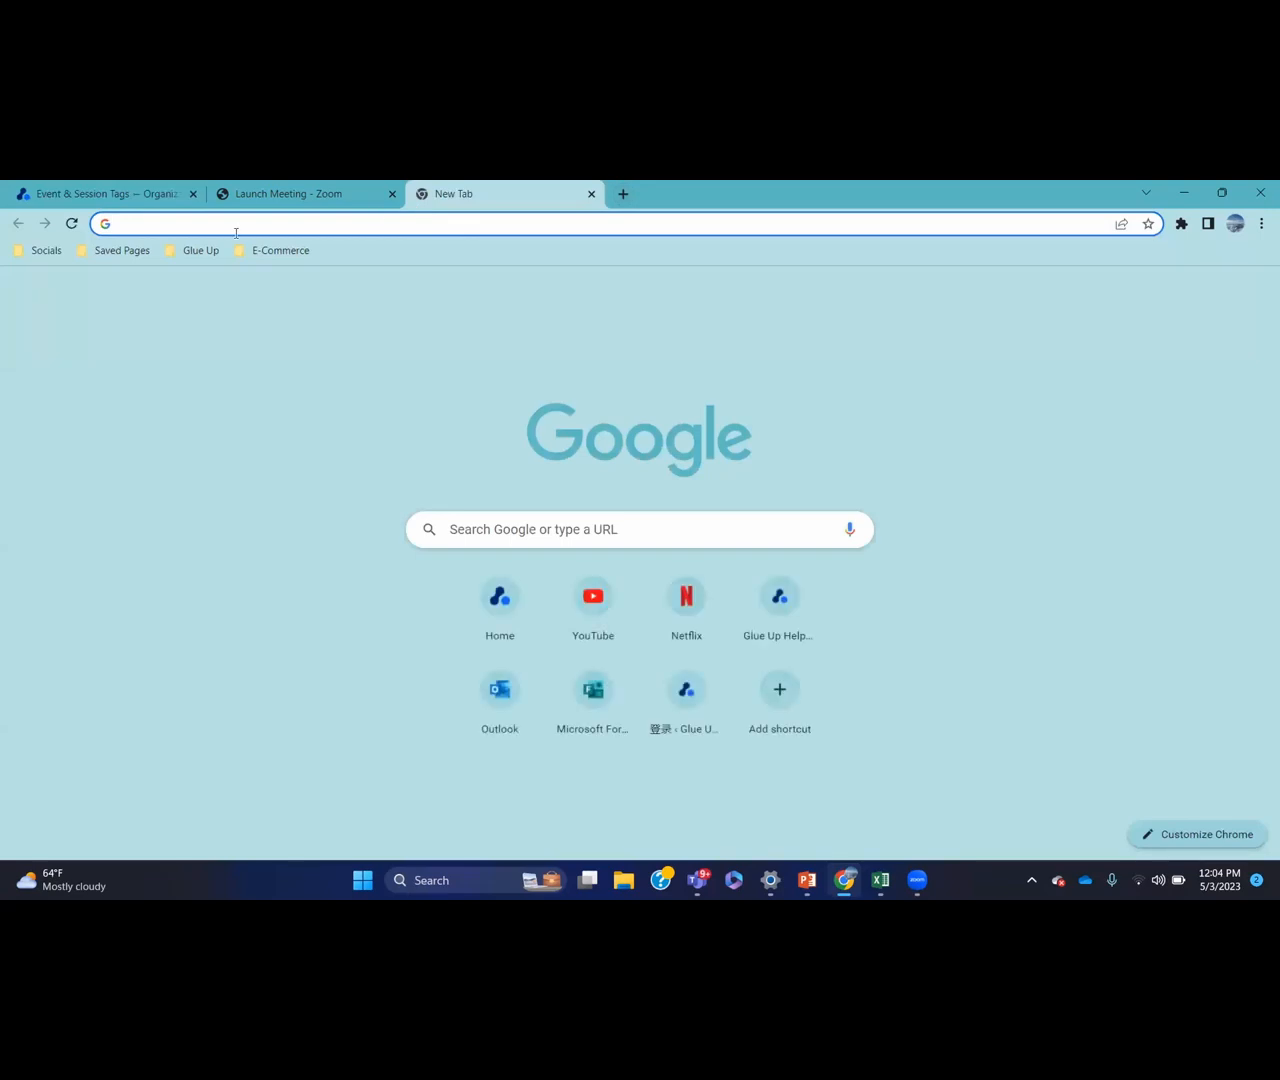
Load the 'Home | Glue Up' bookmark from the Glue Up bookmarks folder in the new tab
{"action": "left_click", "coordinate": [191, 252]}
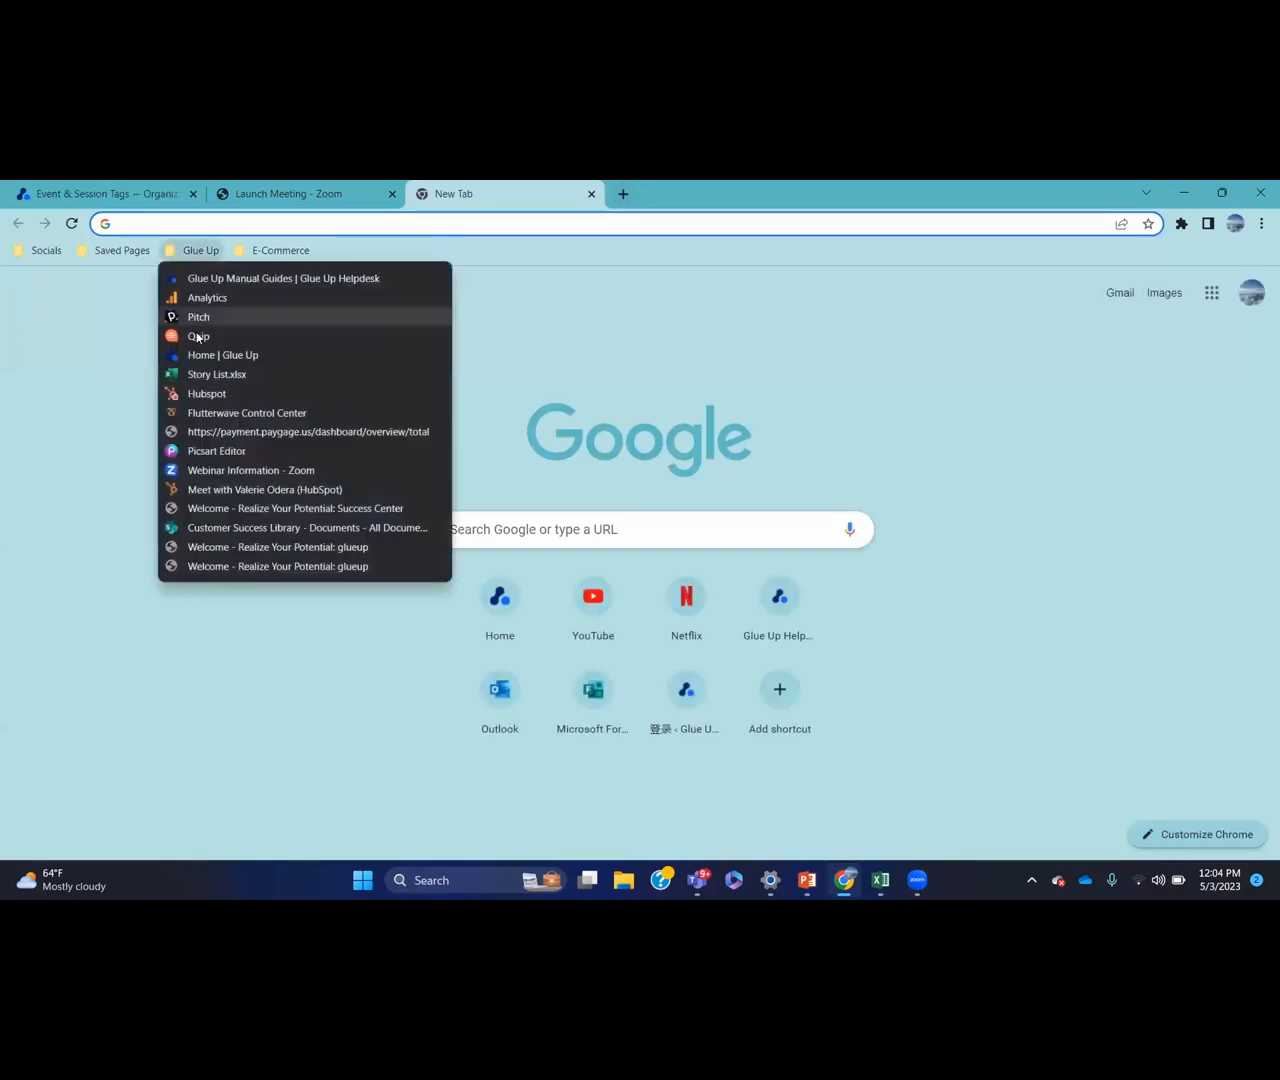
{"action": "left_click", "coordinate": [198, 356]}
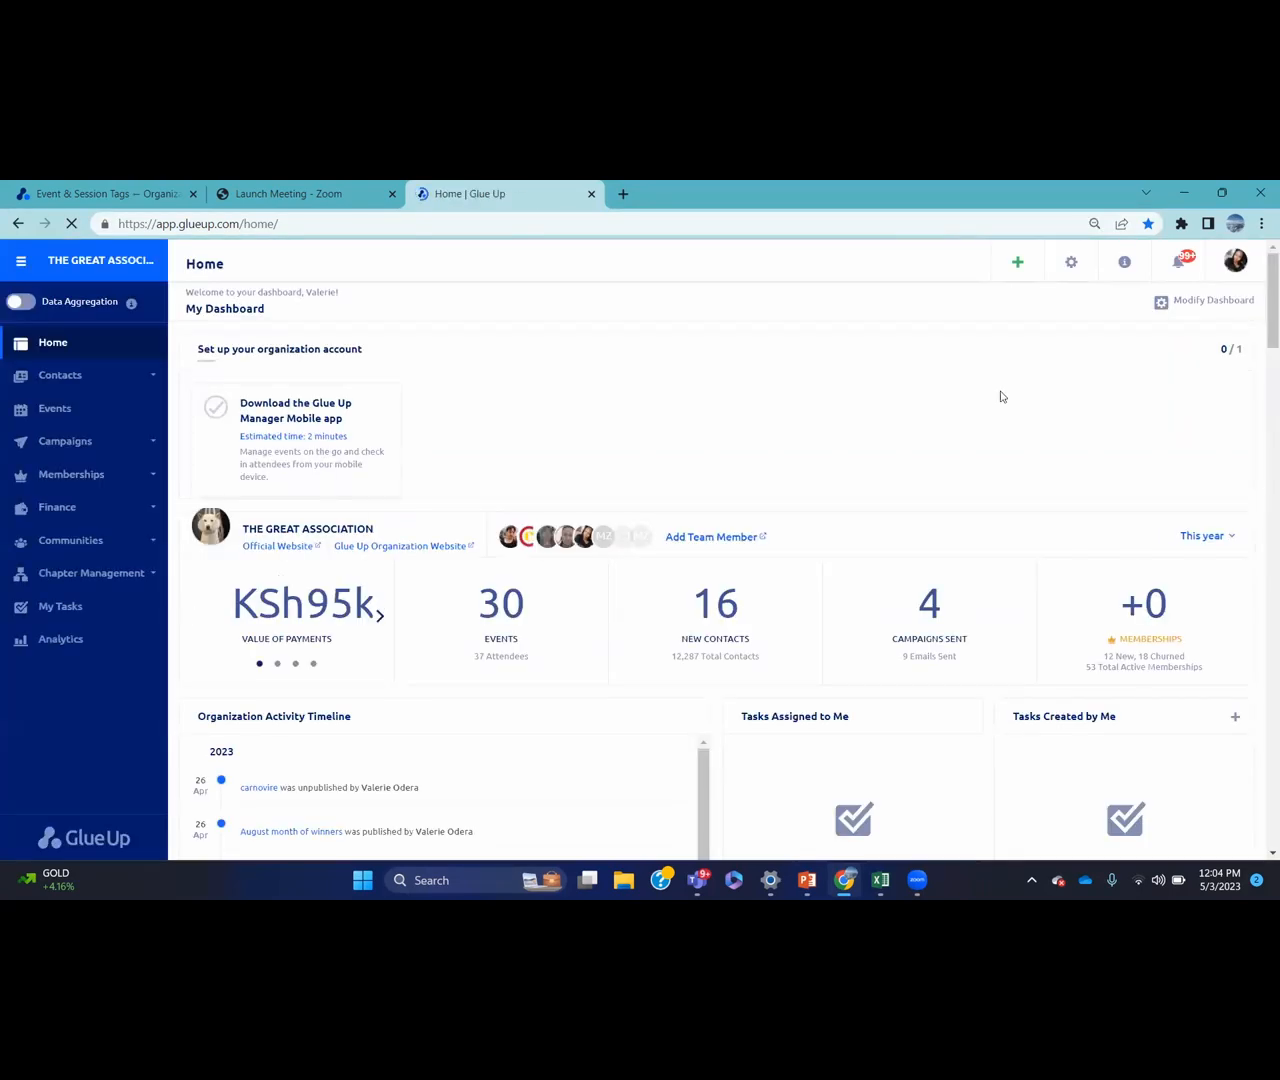
Switch to the Glue Up Customer Success Hub Dashboard and open its Glue Up Organization Website
{"action": "left_click", "coordinate": [1235, 262]}
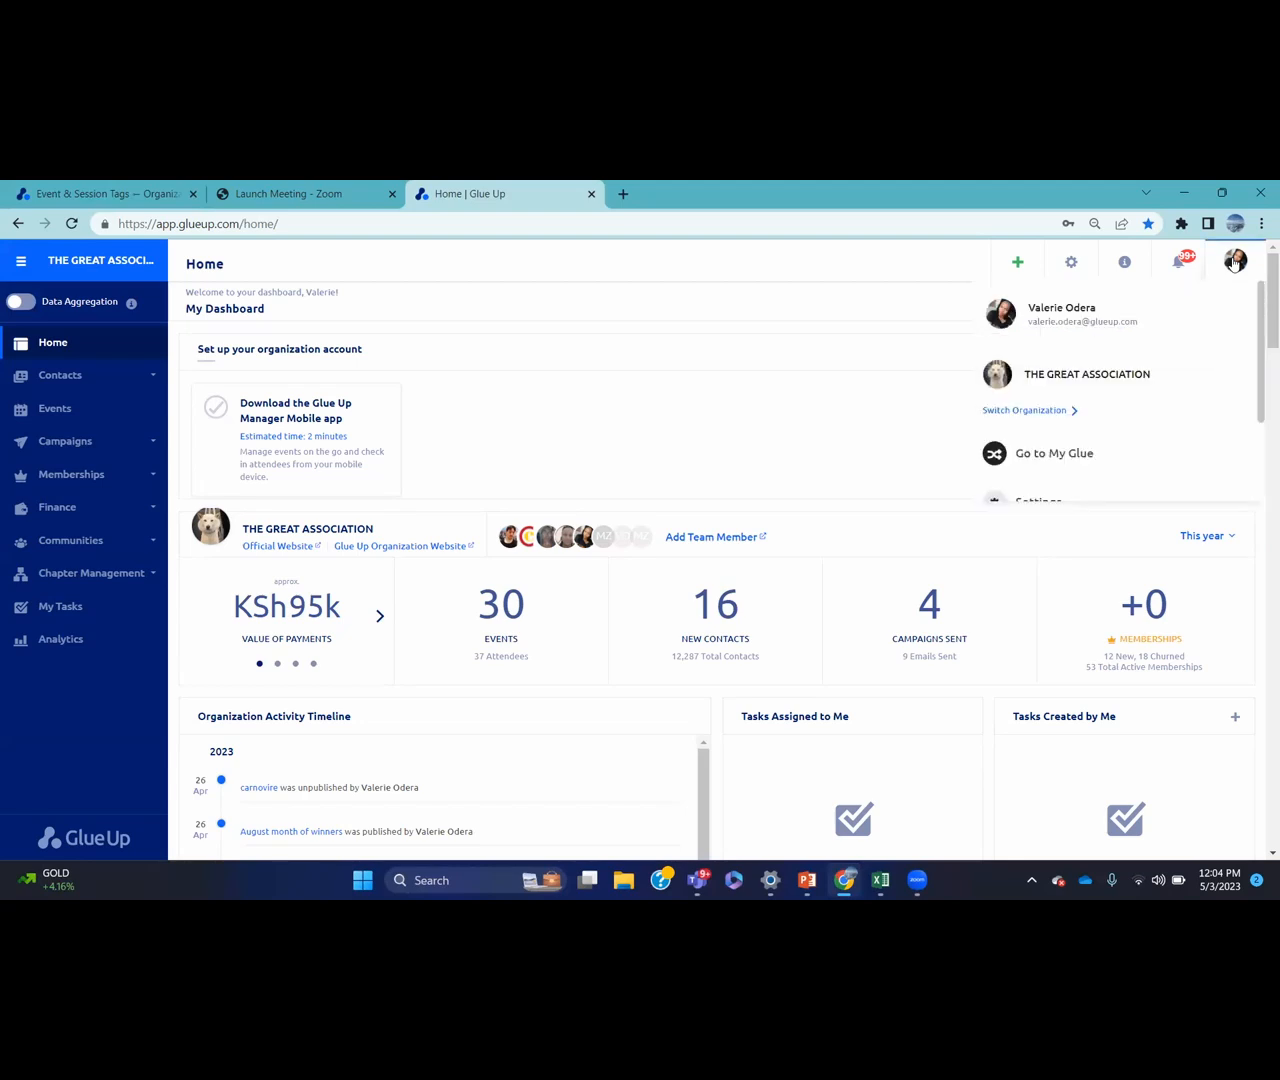
{"action": "left_click", "coordinate": [1052, 410]}
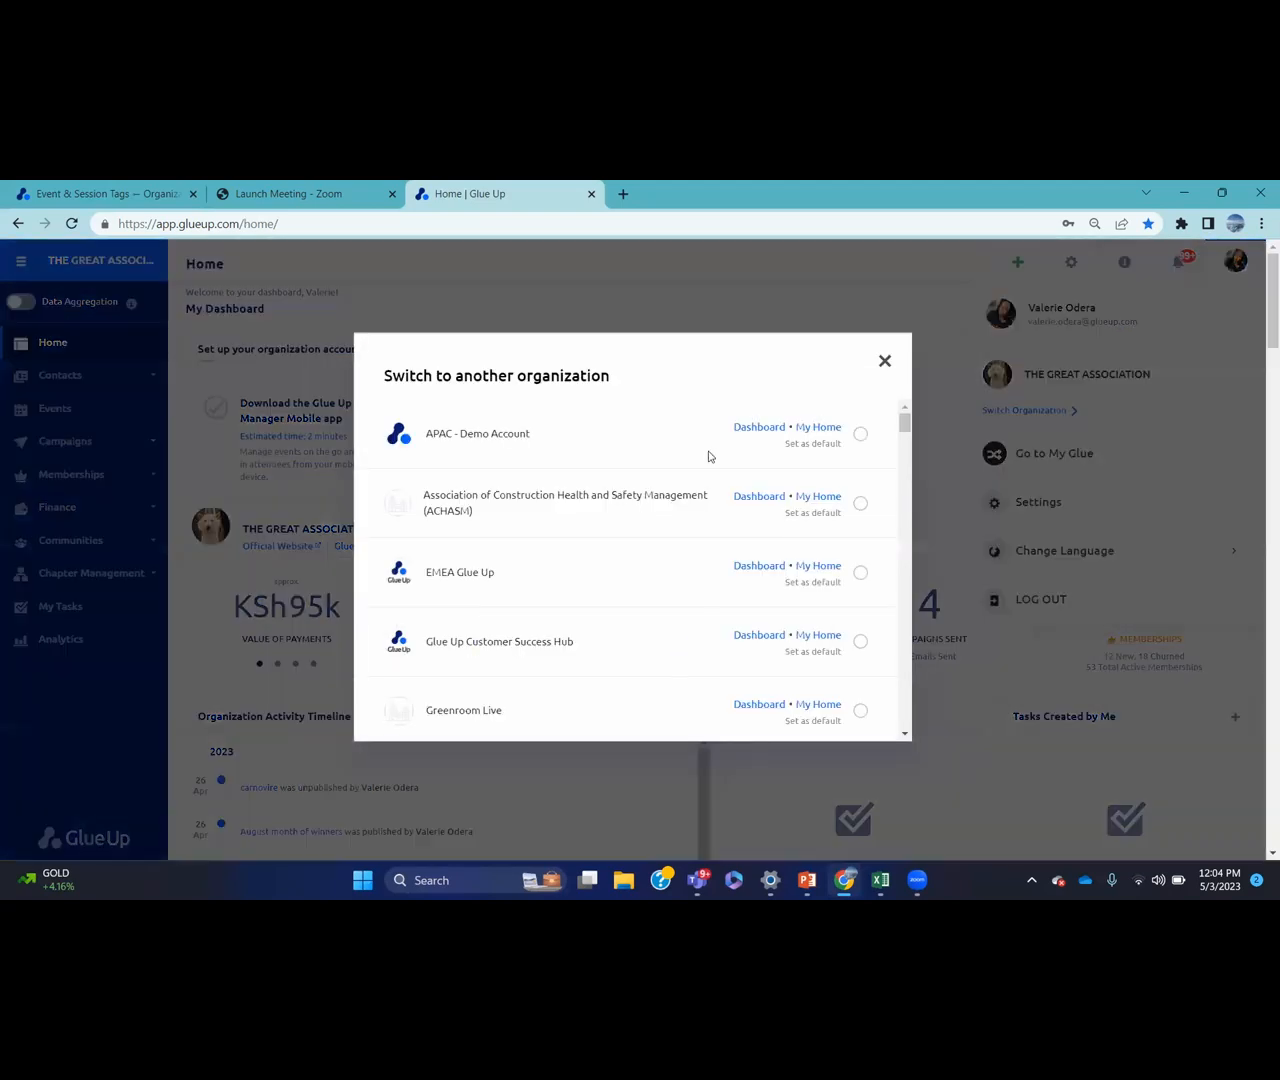
{"action": "left_click", "coordinate": [744, 636]}
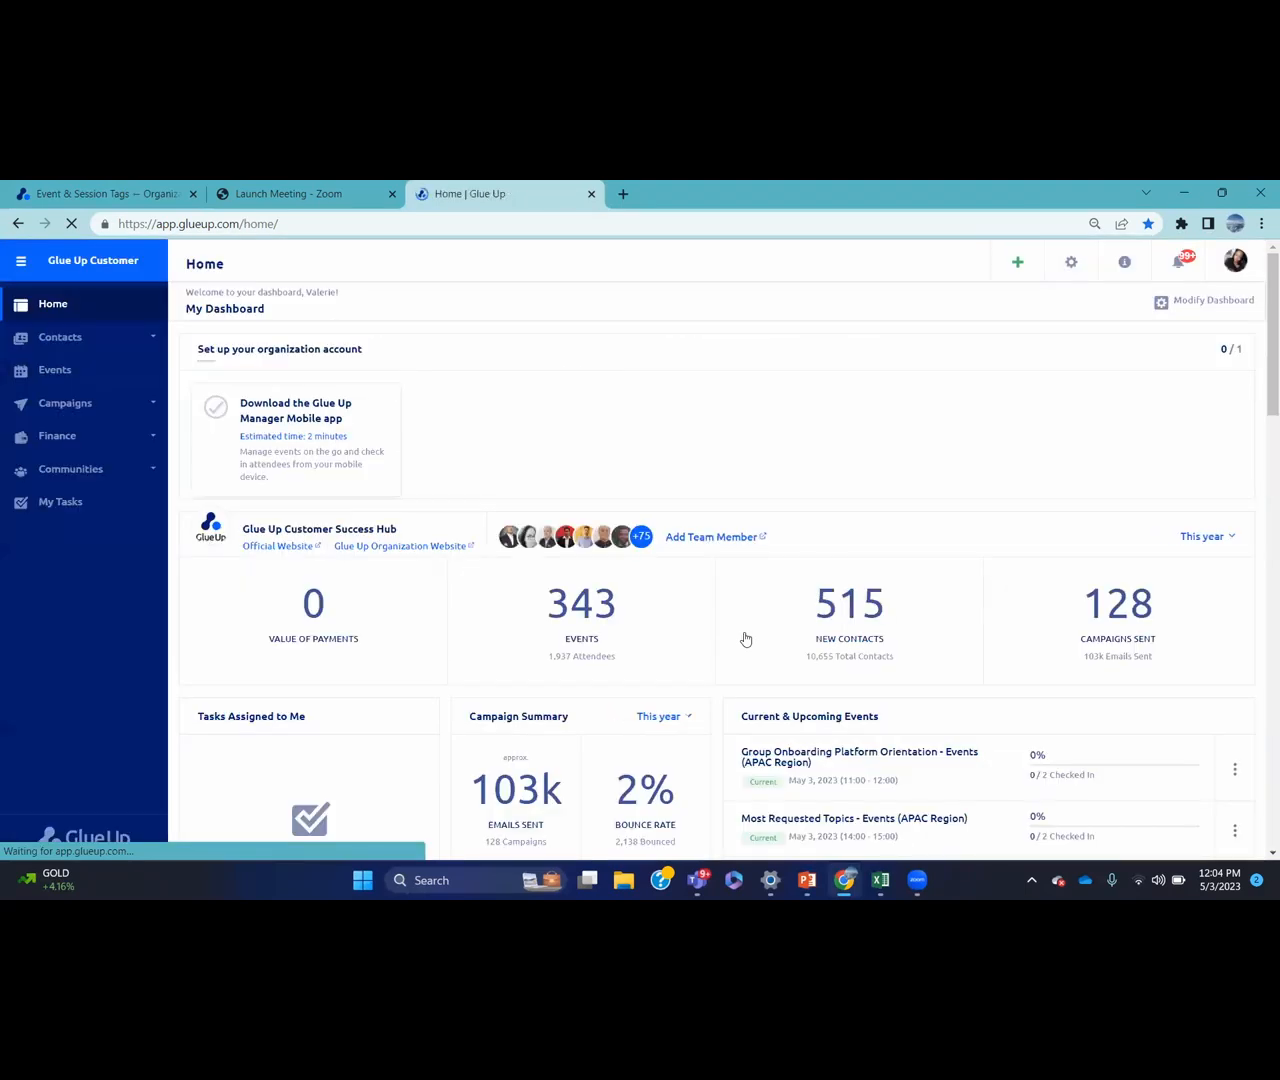
{"action": "left_click", "coordinate": [410, 548]}
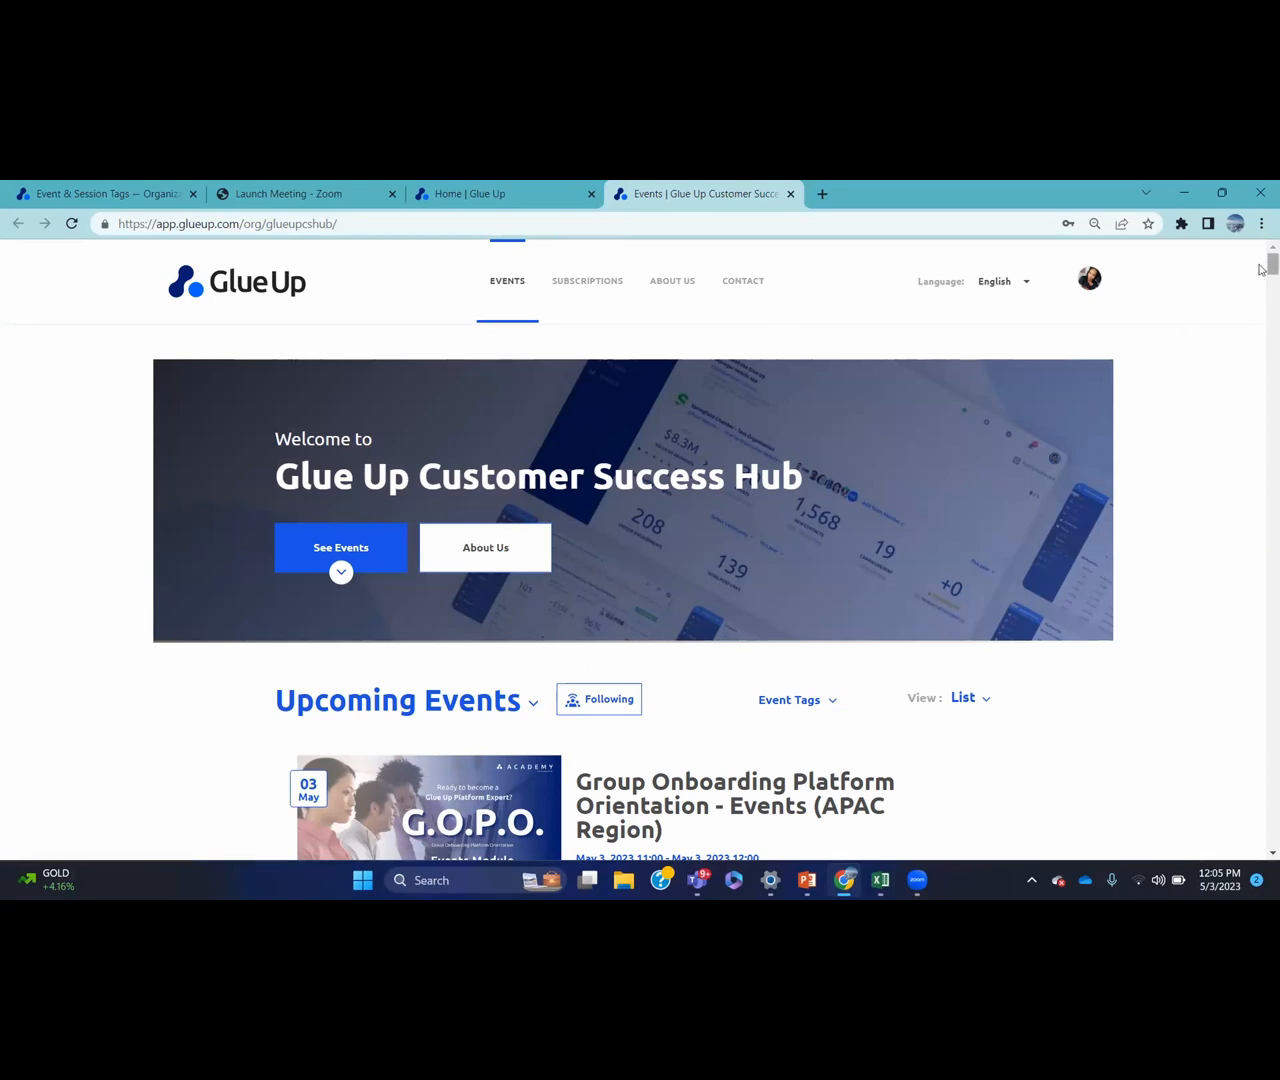
Filter the public events list by the Europe Mideast Africa Region (Eastern Africa Time) tag
{"action": "scroll", "coordinate": [1261, 268], "scroll_direction": "down", "scroll_amount": 5}
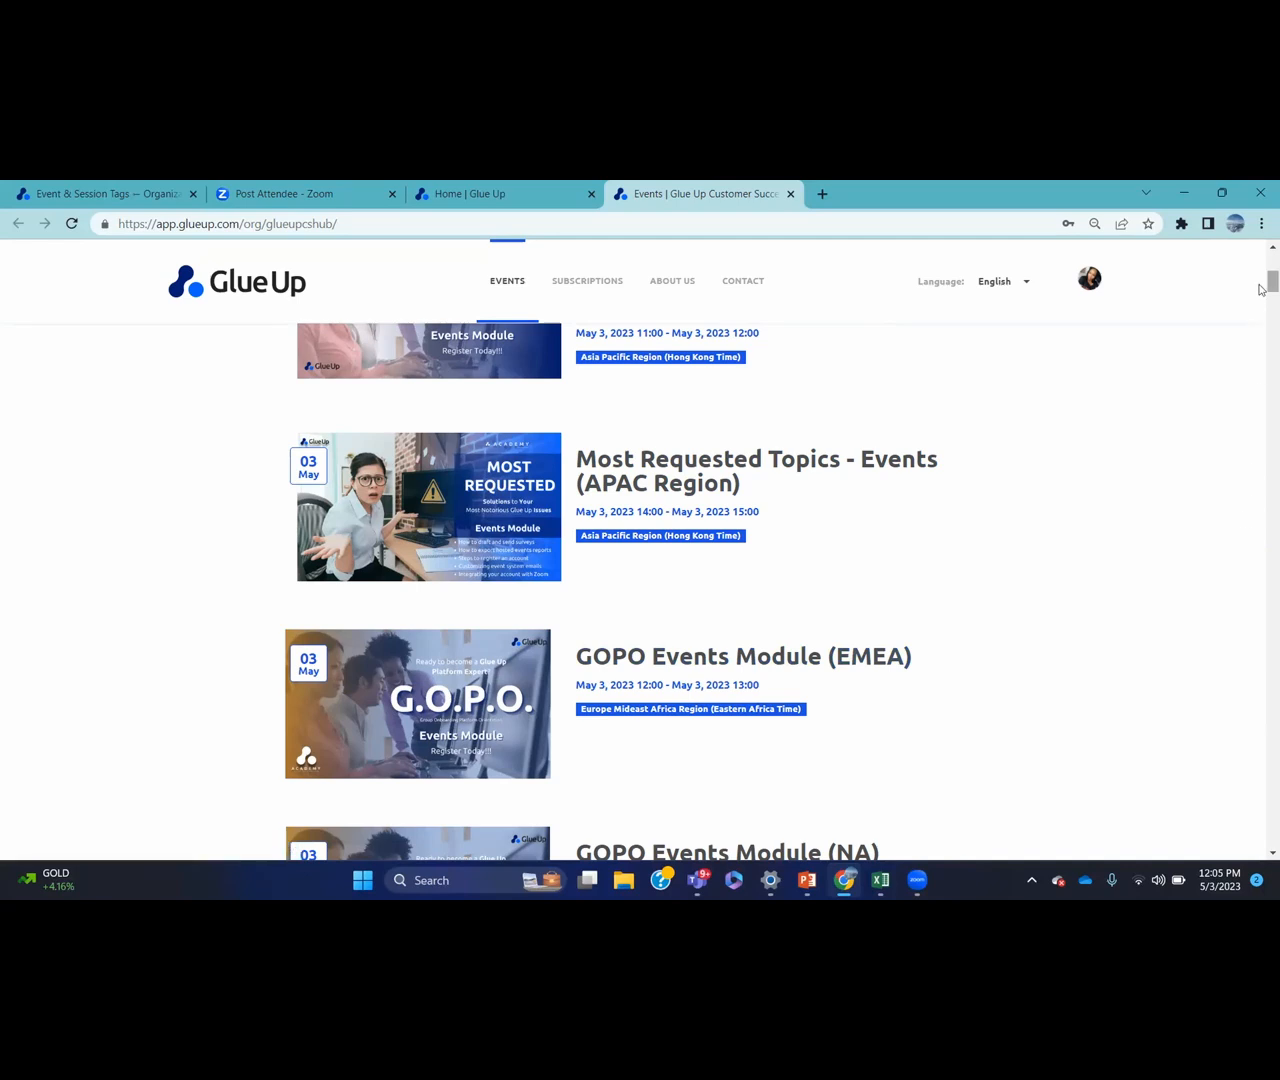
{"action": "scroll", "coordinate": [1260, 289], "scroll_direction": "down", "scroll_amount": 3}
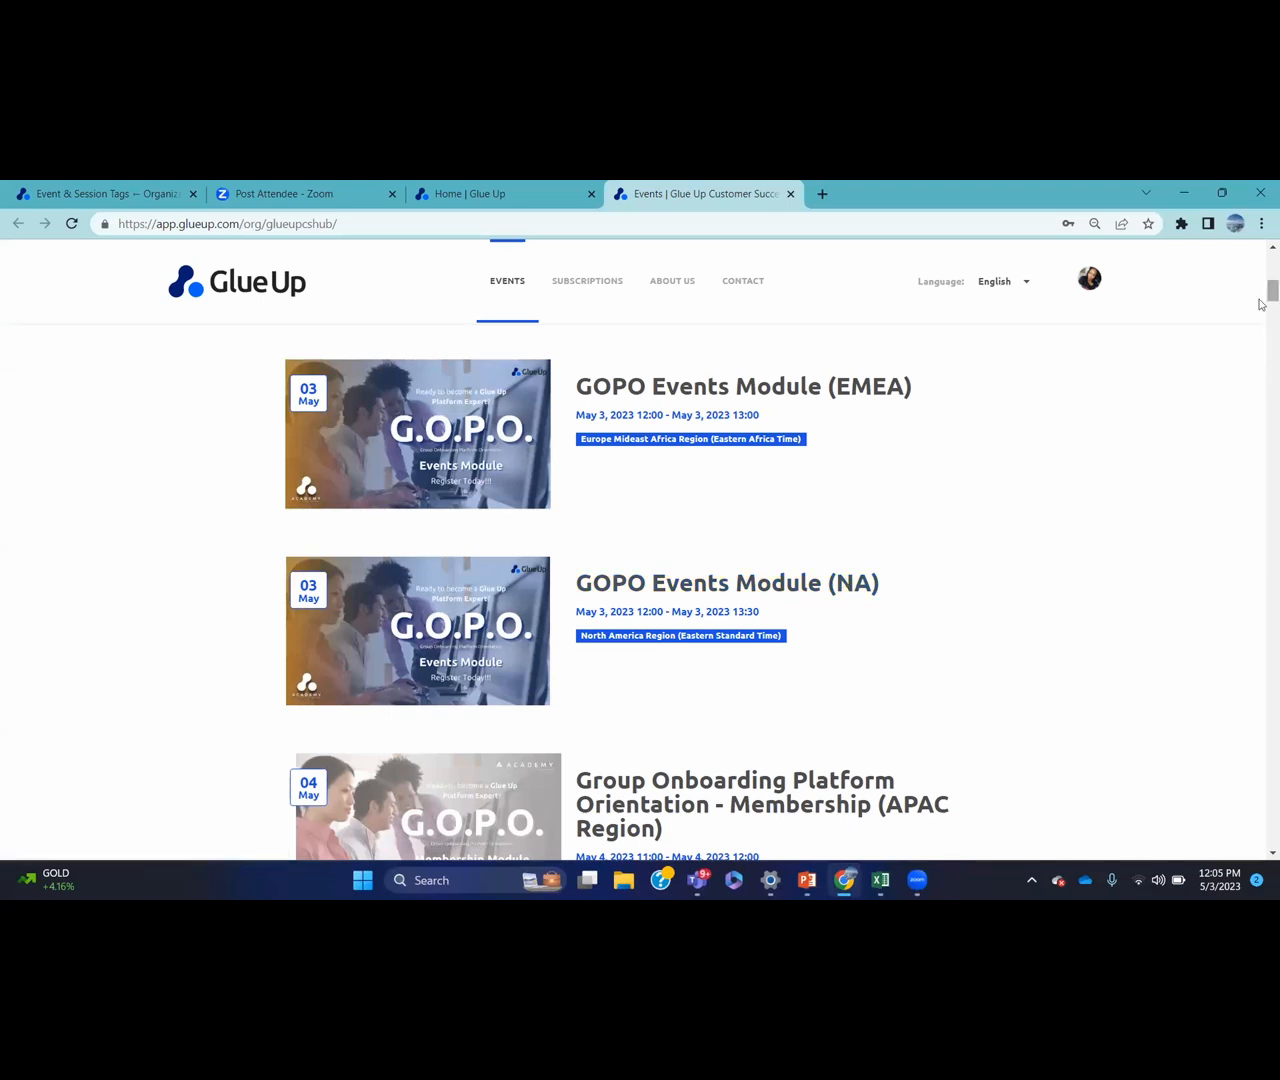
{"action": "left_click_drag", "start_coordinate": [1260, 298], "coordinate": [1260, 272]}
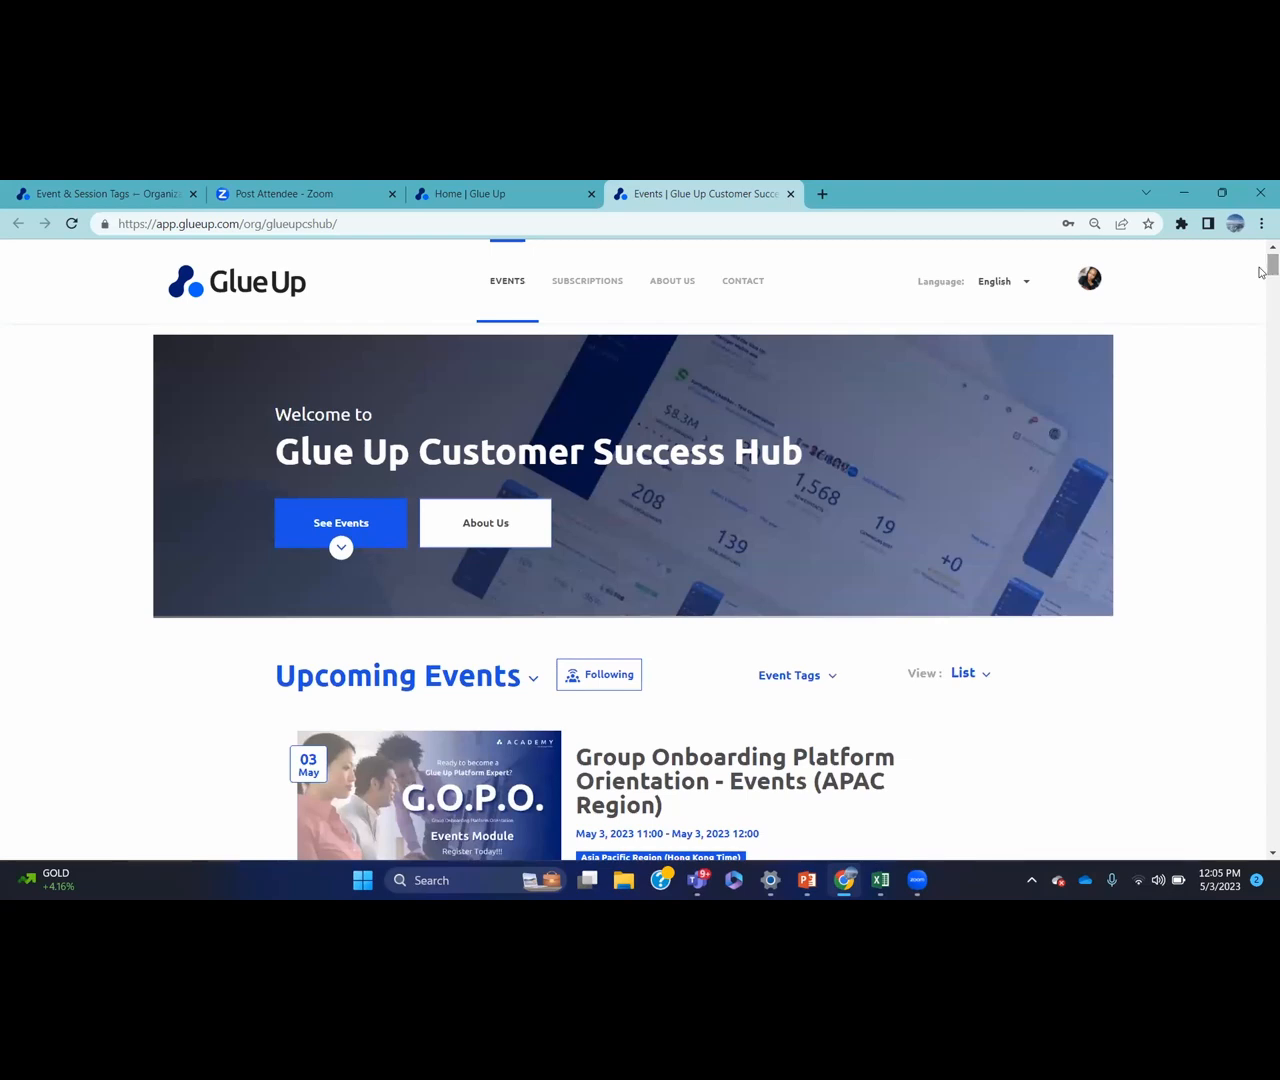
{"action": "left_click", "coordinate": [831, 680]}
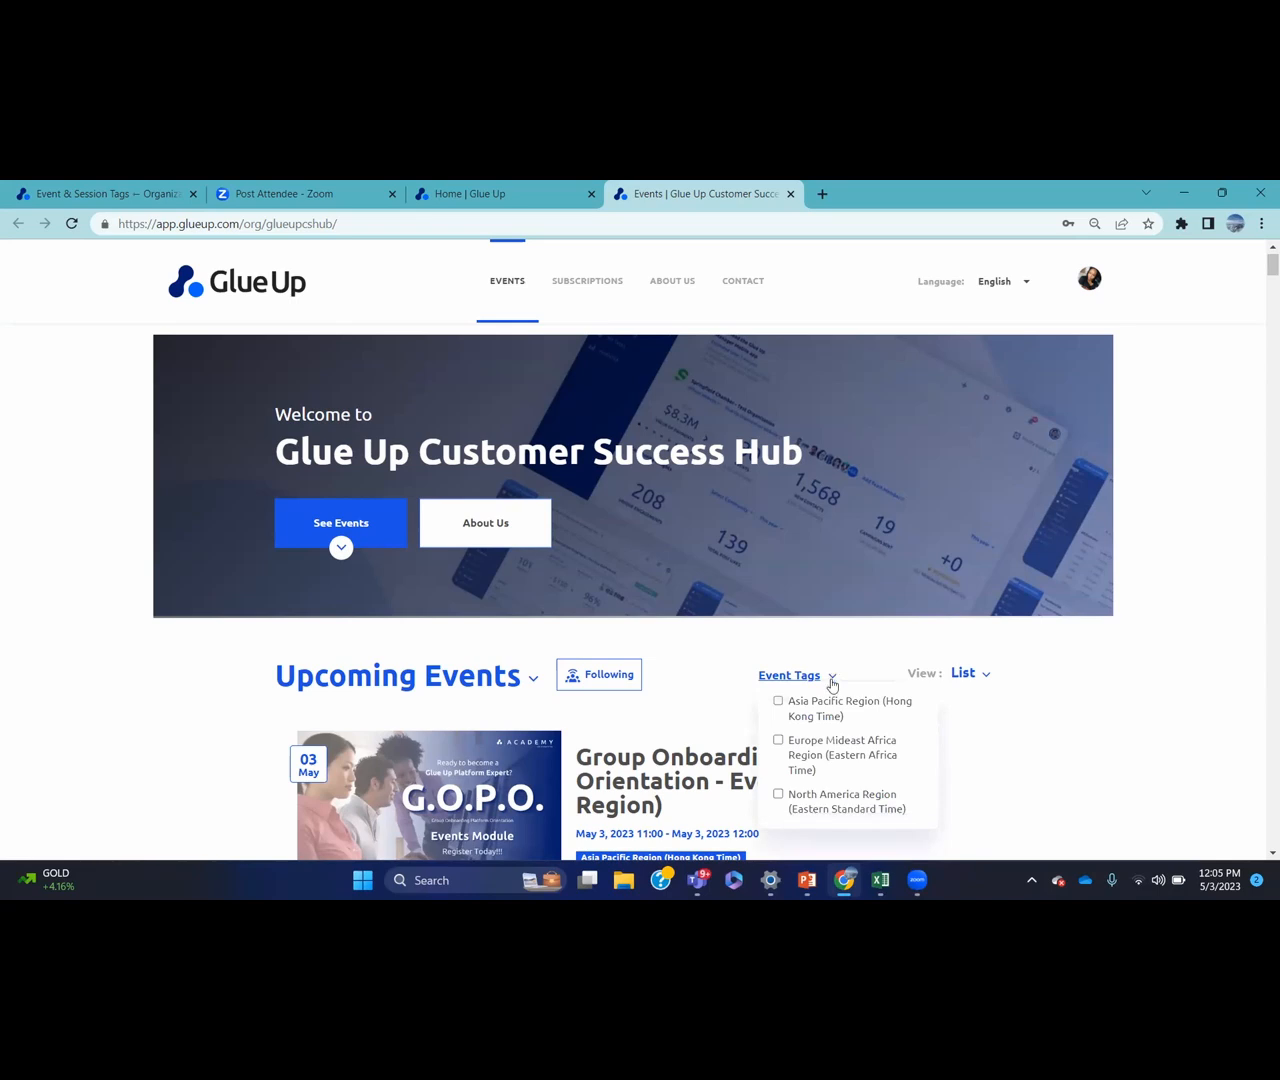
{"action": "left_click", "coordinate": [779, 741]}
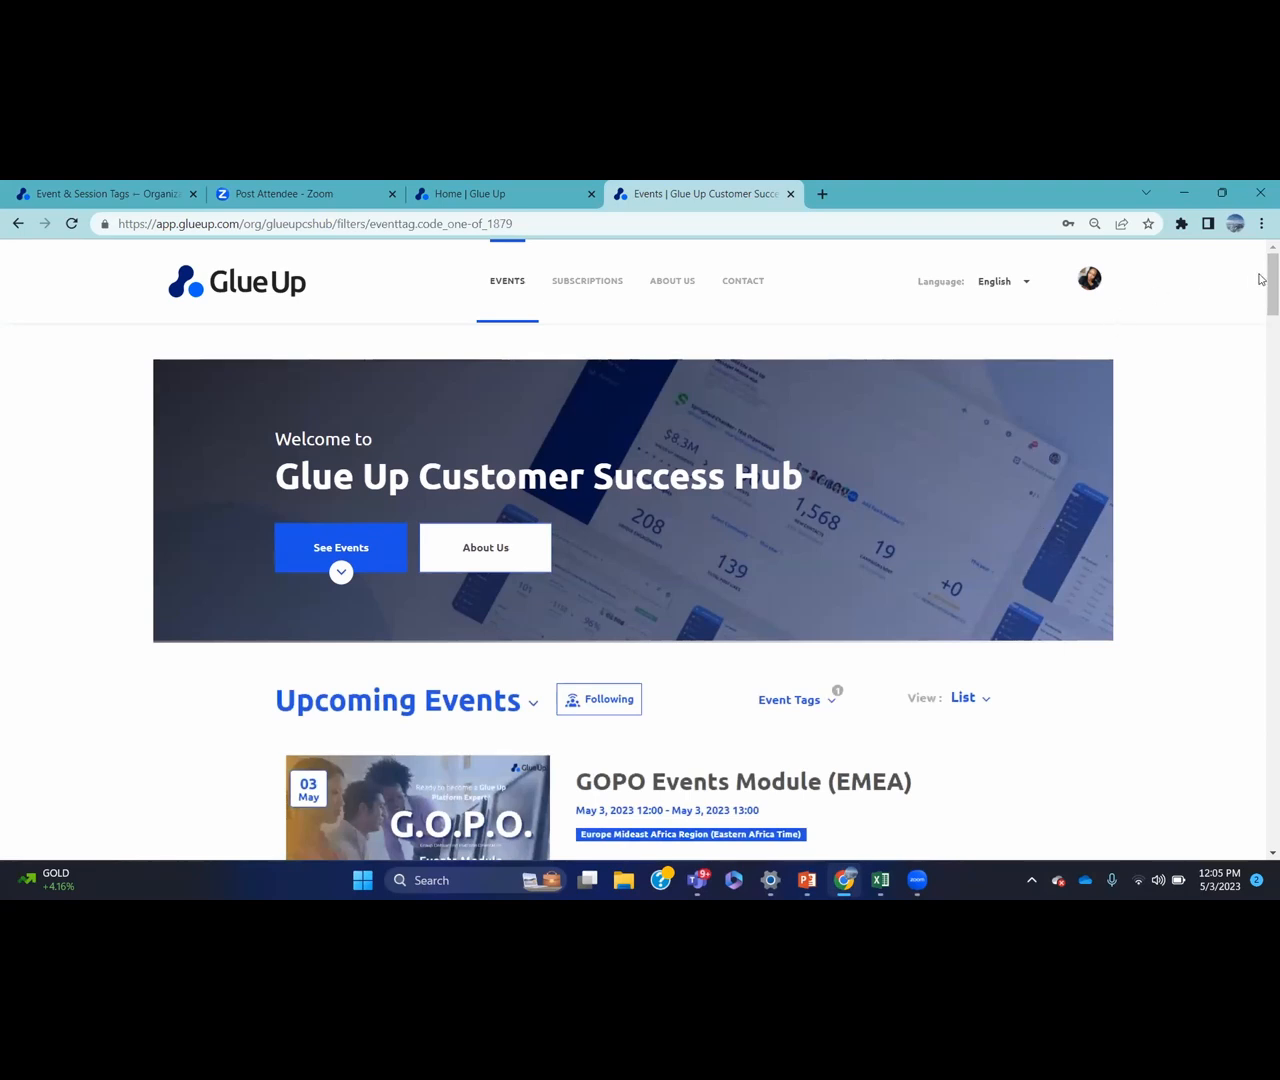
{"action": "left_click_drag", "start_coordinate": [1268, 286], "coordinate": [1259, 306]}
{"action": "scroll", "coordinate": [1259, 306], "scroll_direction": "down", "scroll_amount": 1}
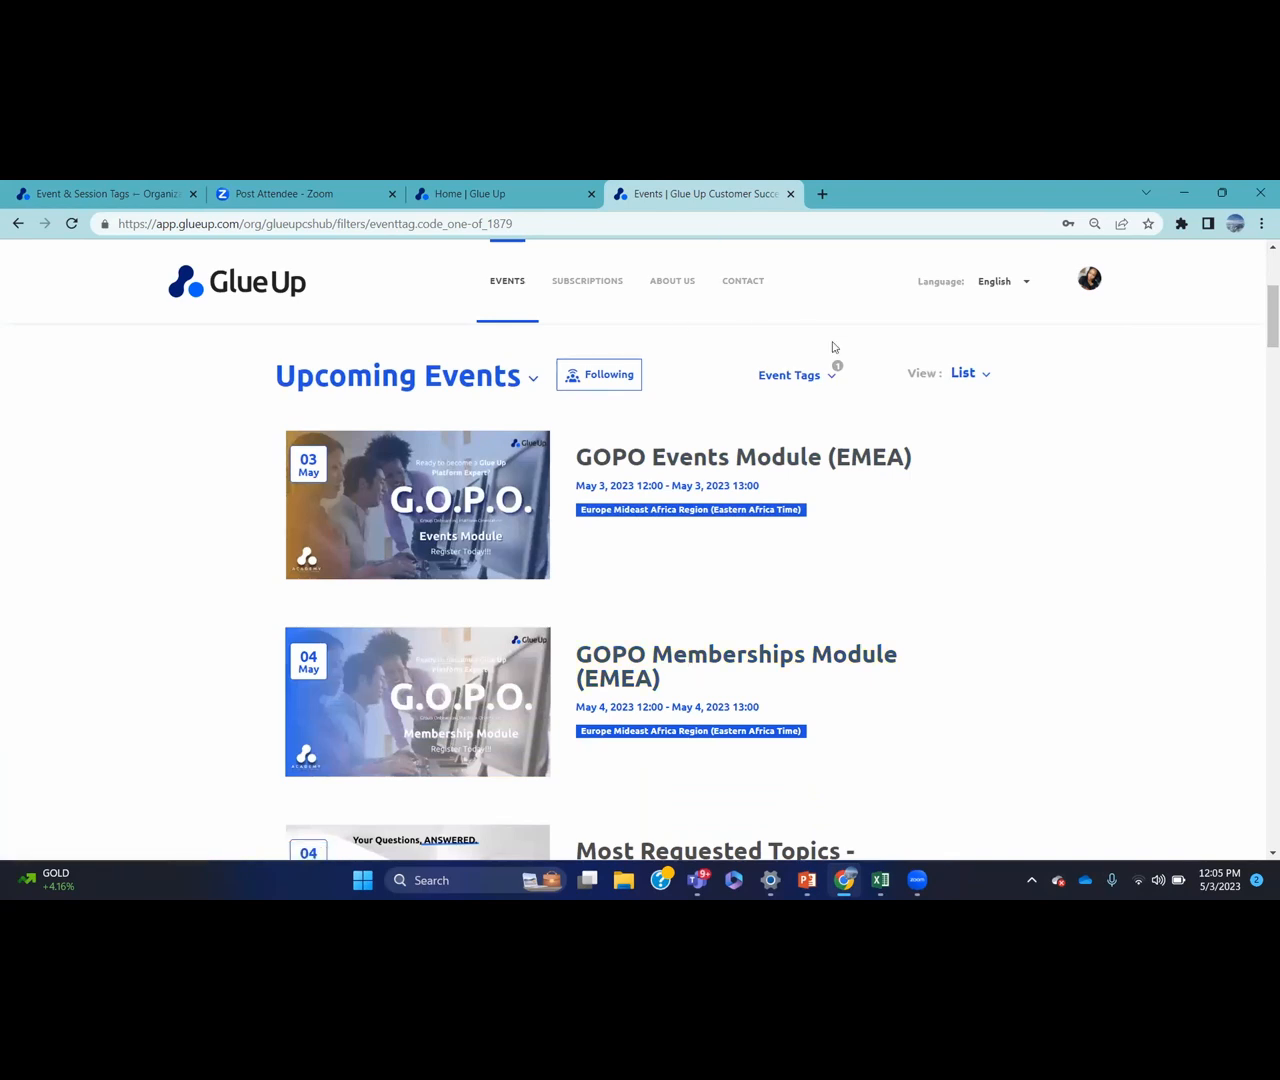
{"action": "left_click", "coordinate": [832, 378]}
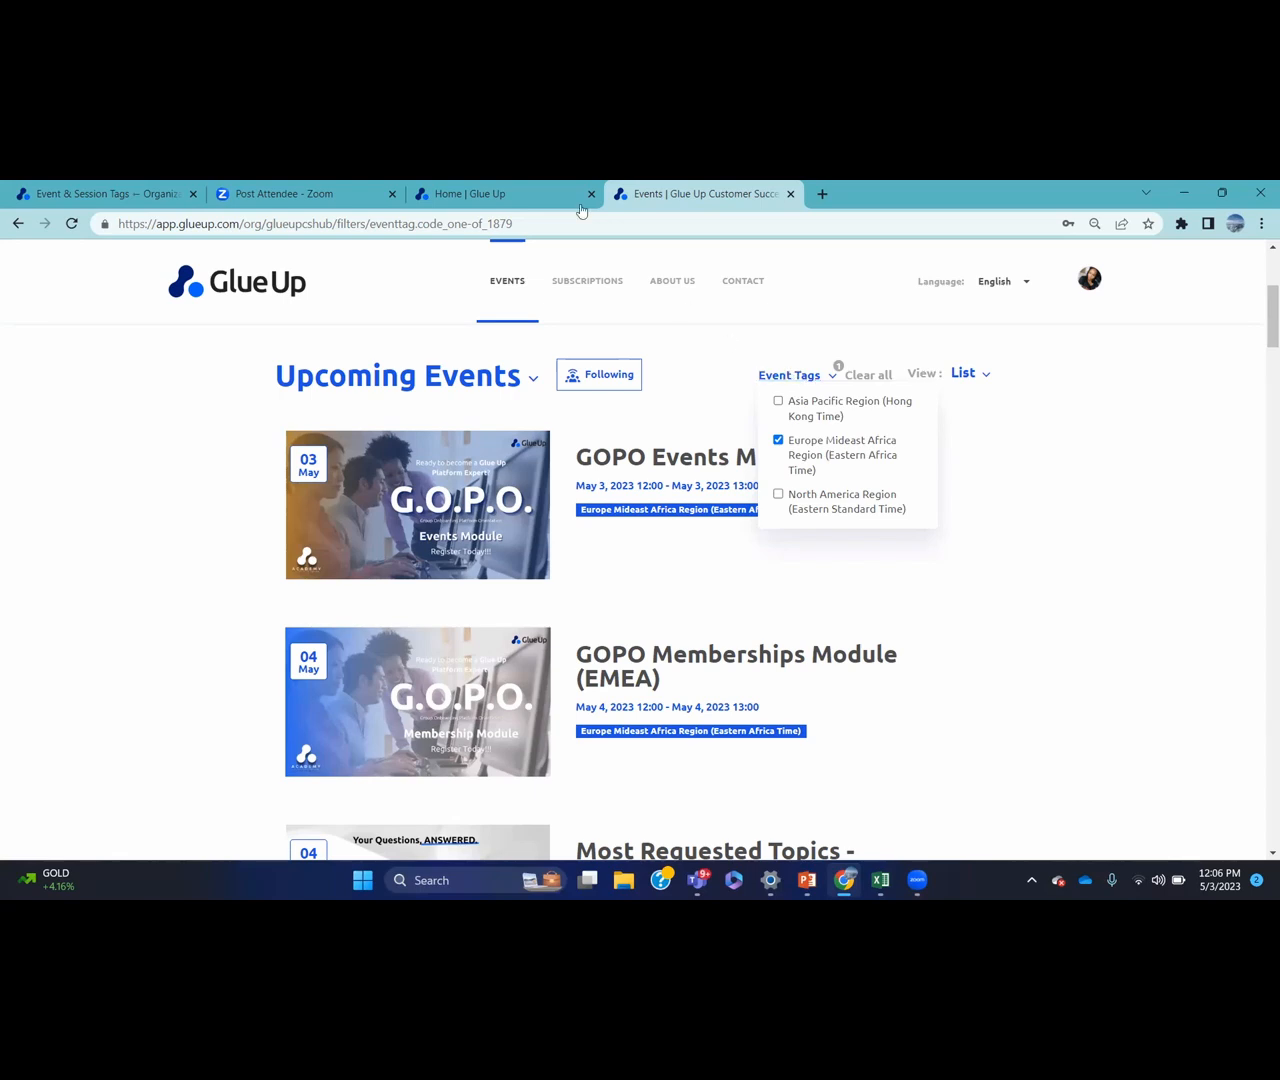
Open and cancel the Add Event Tag form, then show the seven Session Tags
{"action": "left_click", "coordinate": [140, 193]}
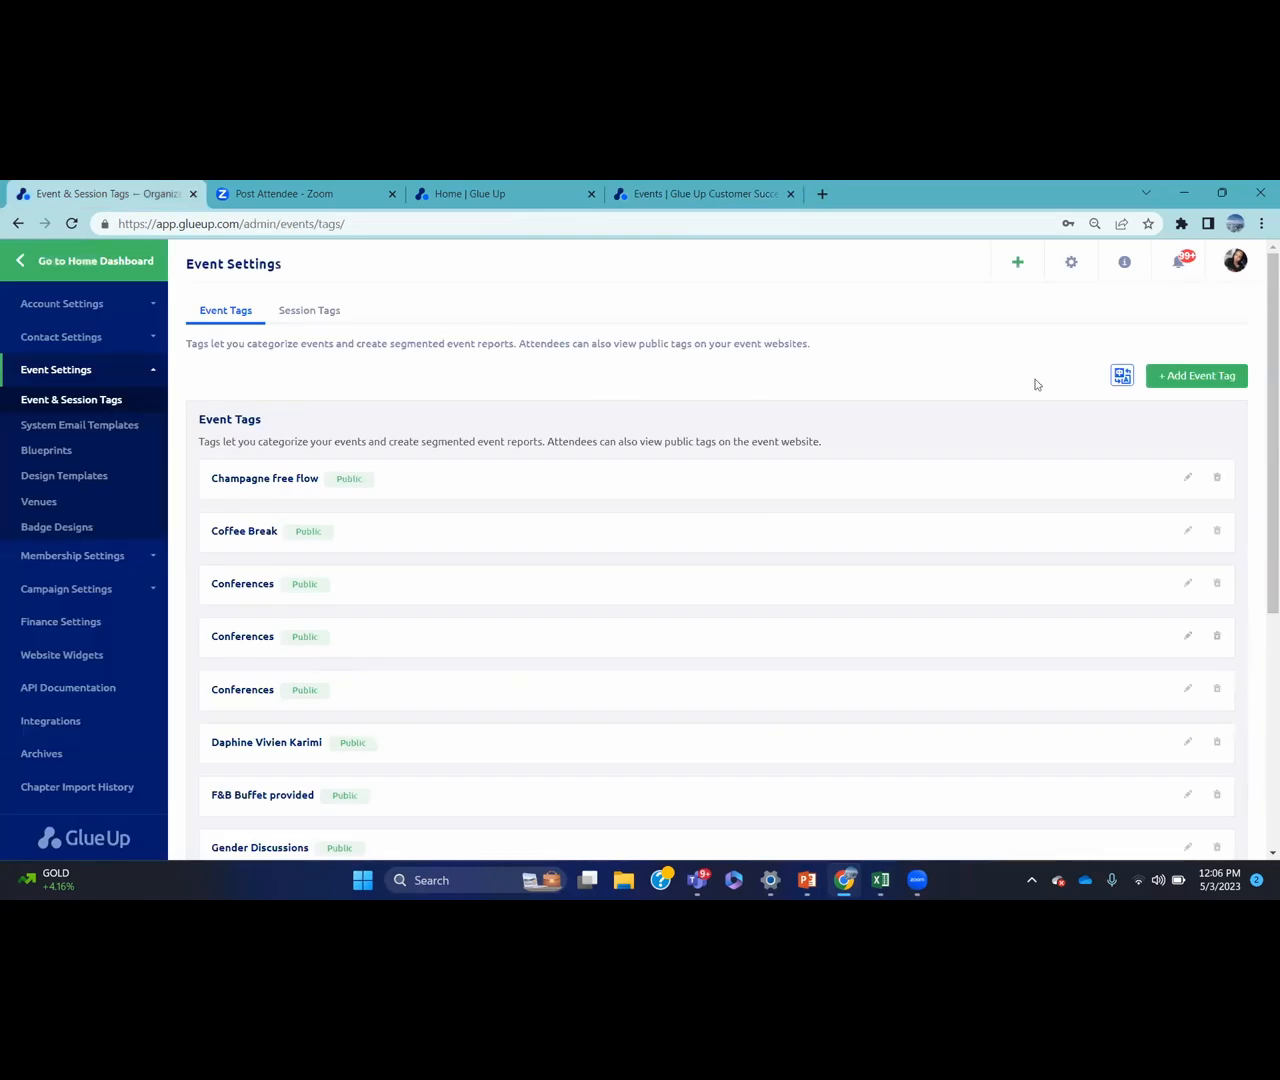
{"action": "left_click", "coordinate": [1183, 376]}
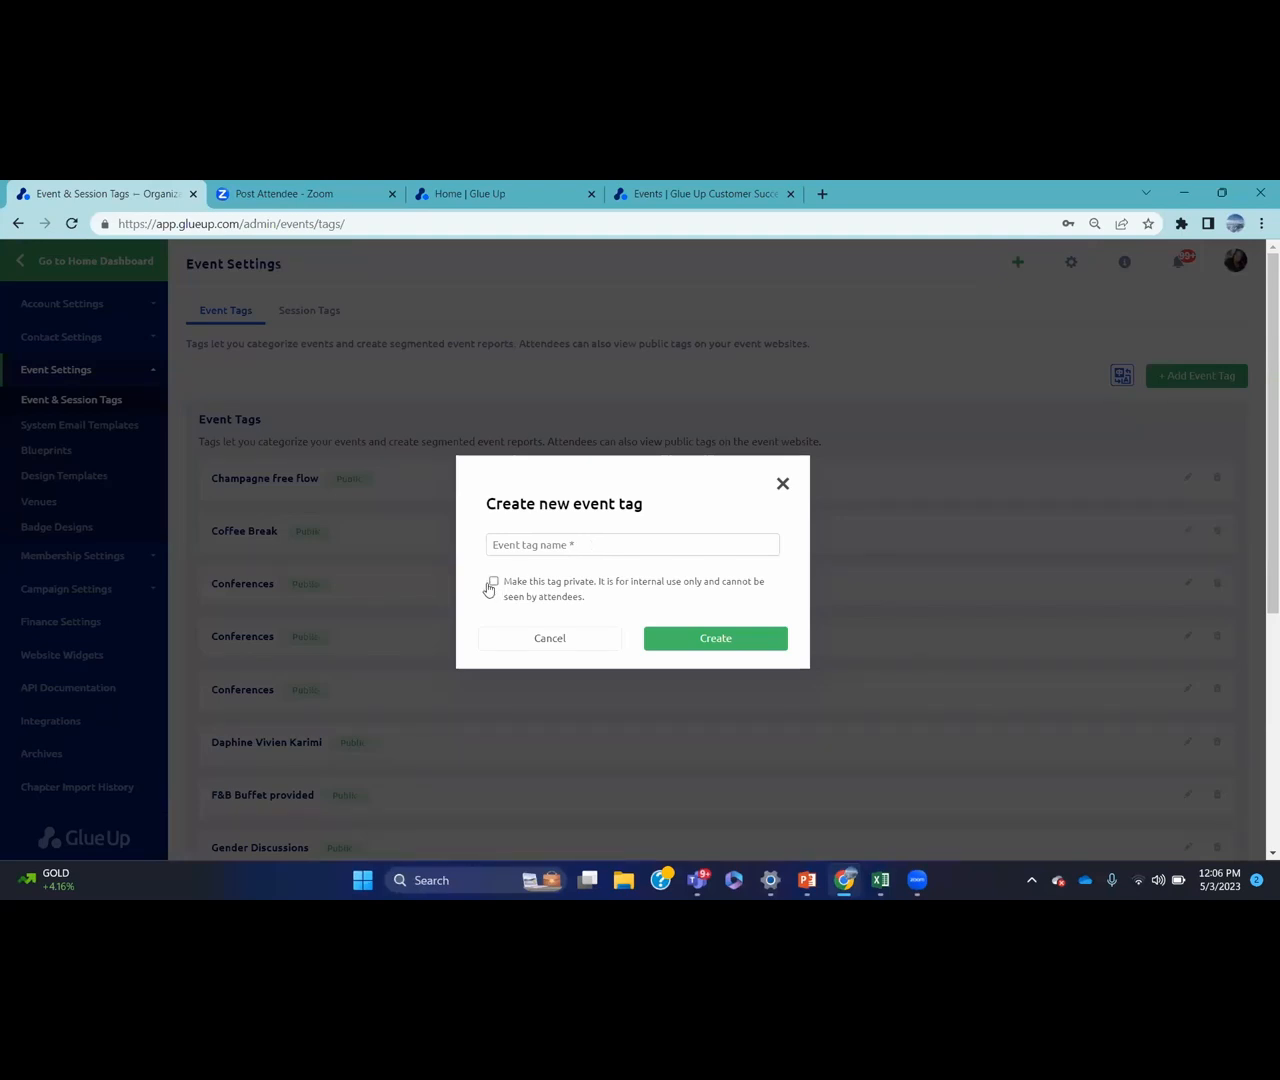
{"action": "left_click", "coordinate": [466, 199]}
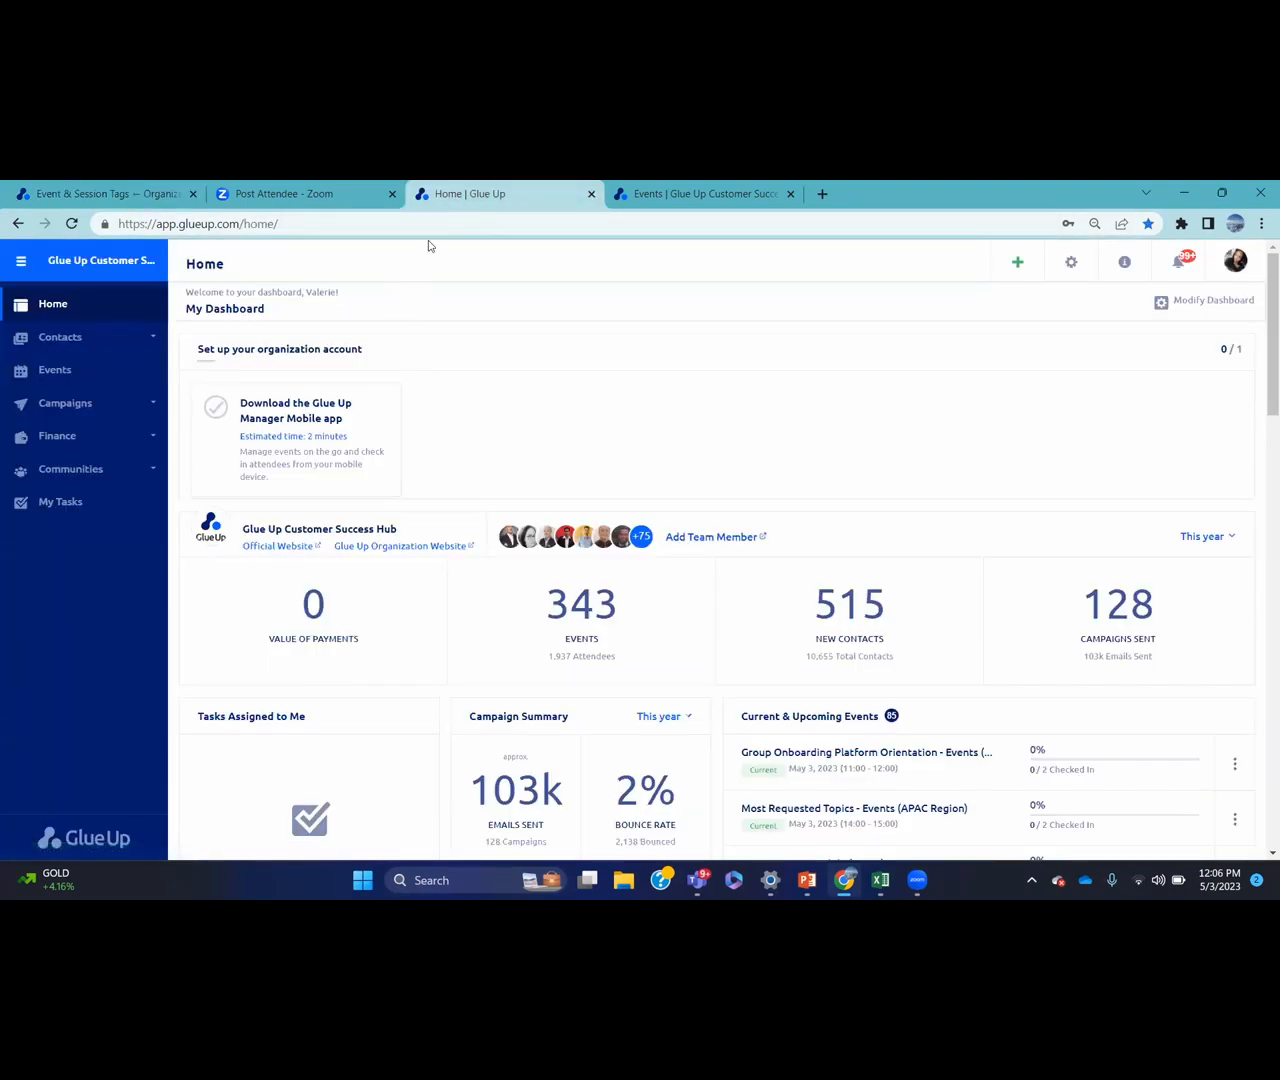
{"action": "left_click", "coordinate": [634, 205]}
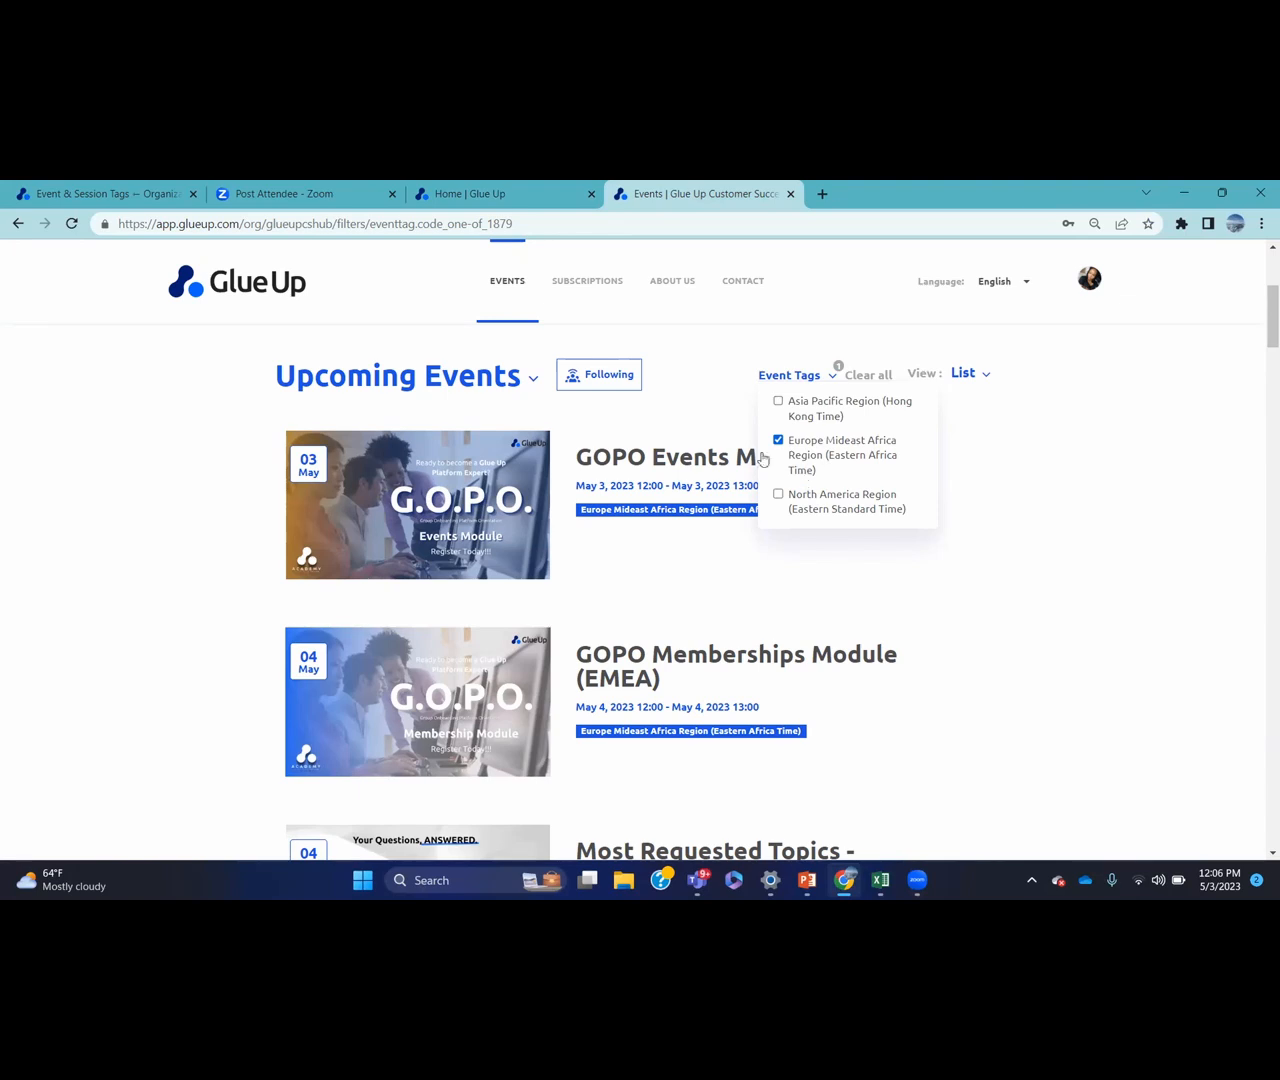
{"action": "left_click", "coordinate": [120, 192]}
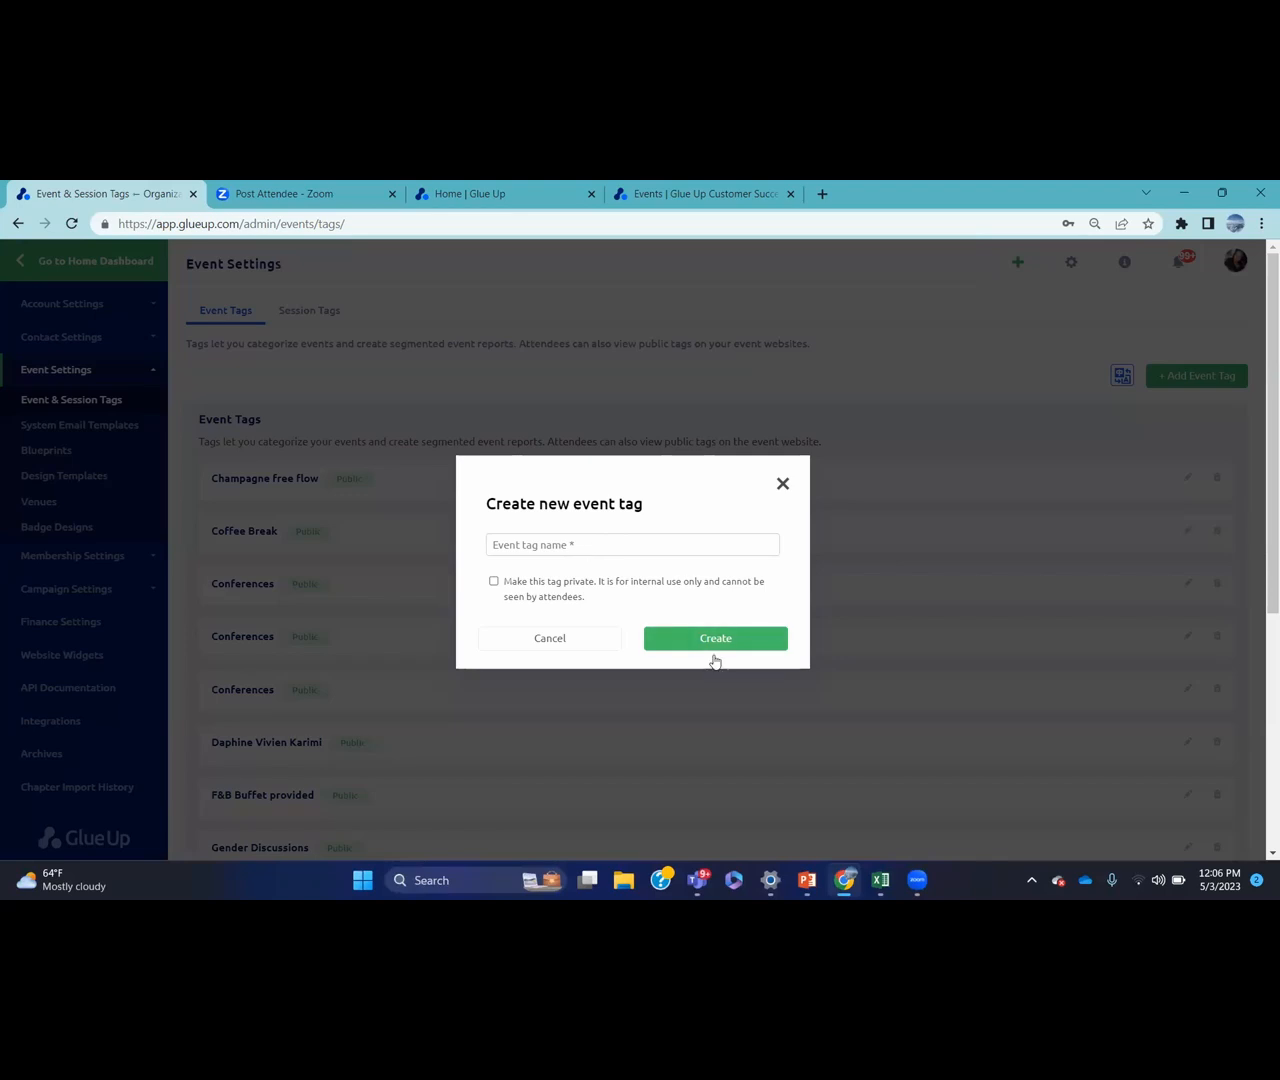
{"action": "left_click", "coordinate": [783, 483]}
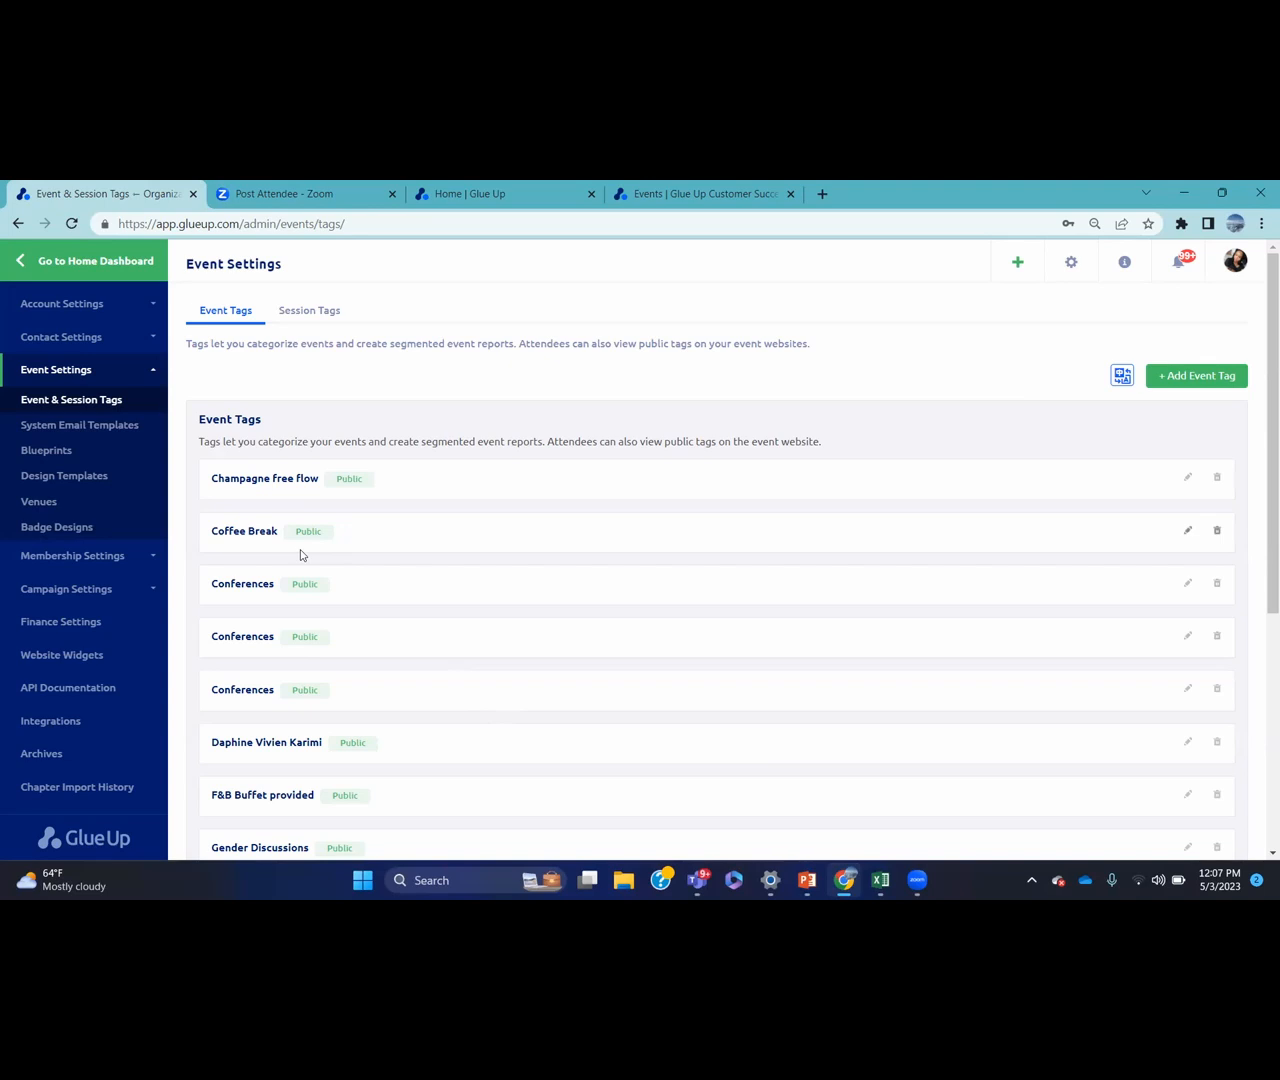
{"action": "left_click", "coordinate": [316, 316]}
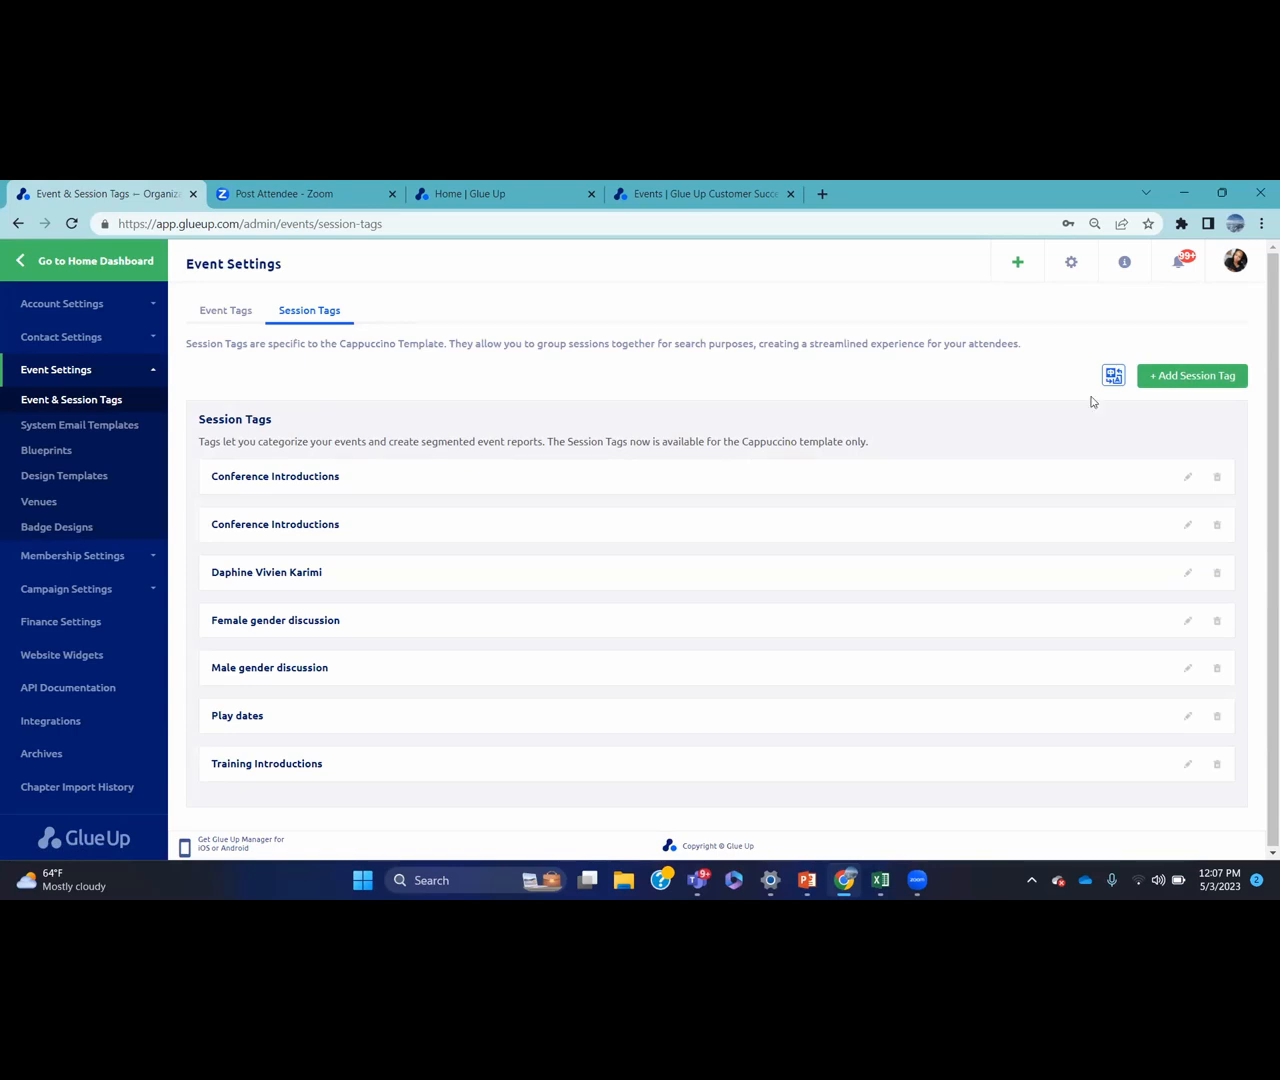
Cancel a new session tag form, close the Zoom, Home and Events tabs, and open System Email Templates
{"action": "left_click", "coordinate": [1171, 385]}
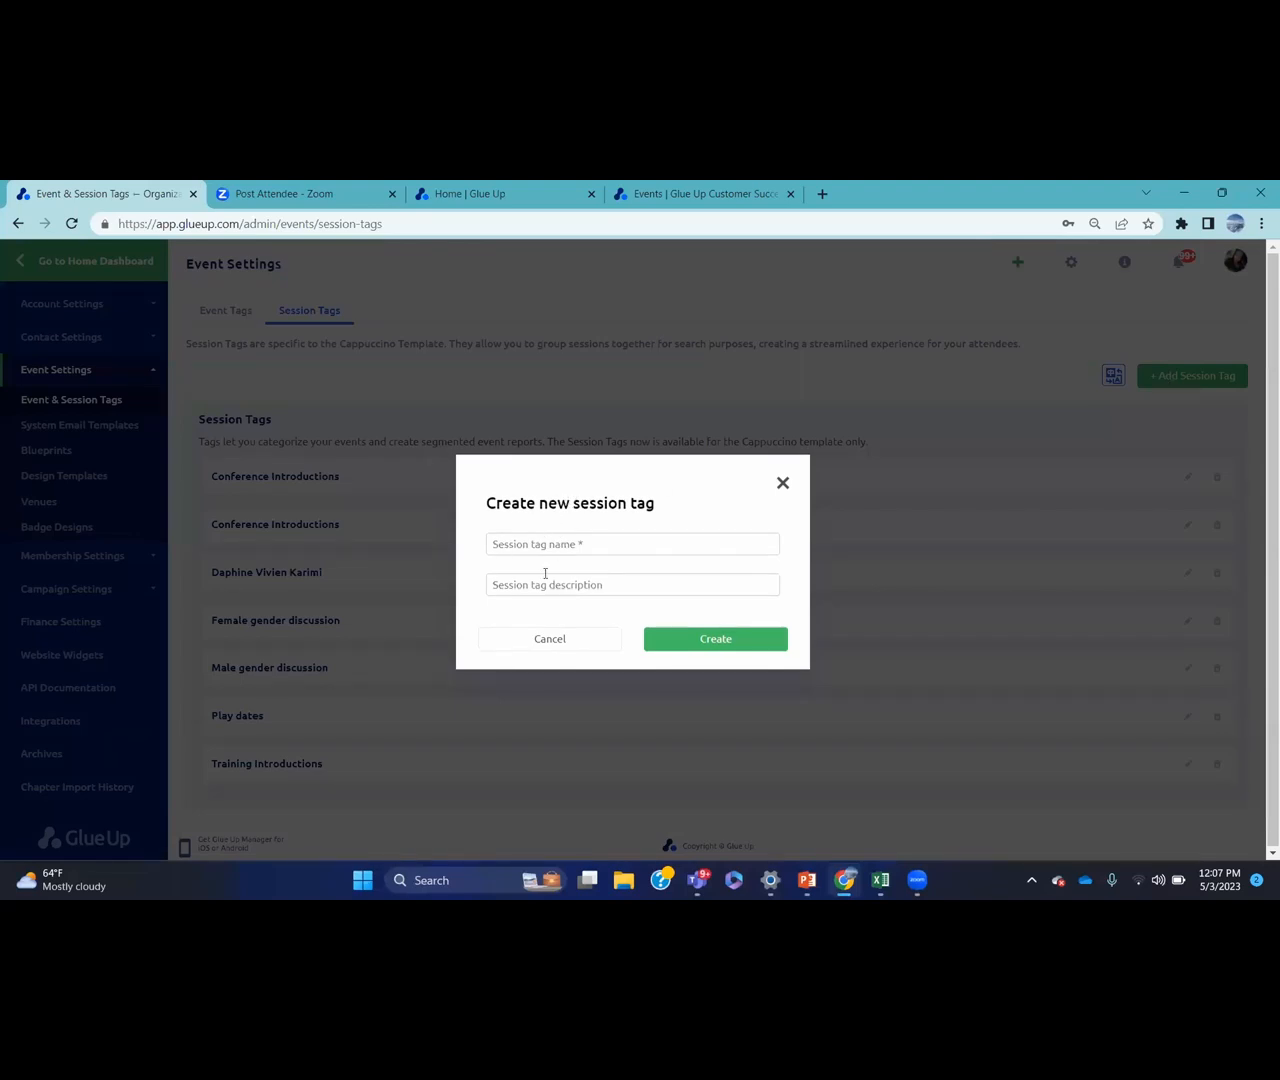
{"action": "left_click", "coordinate": [782, 484]}
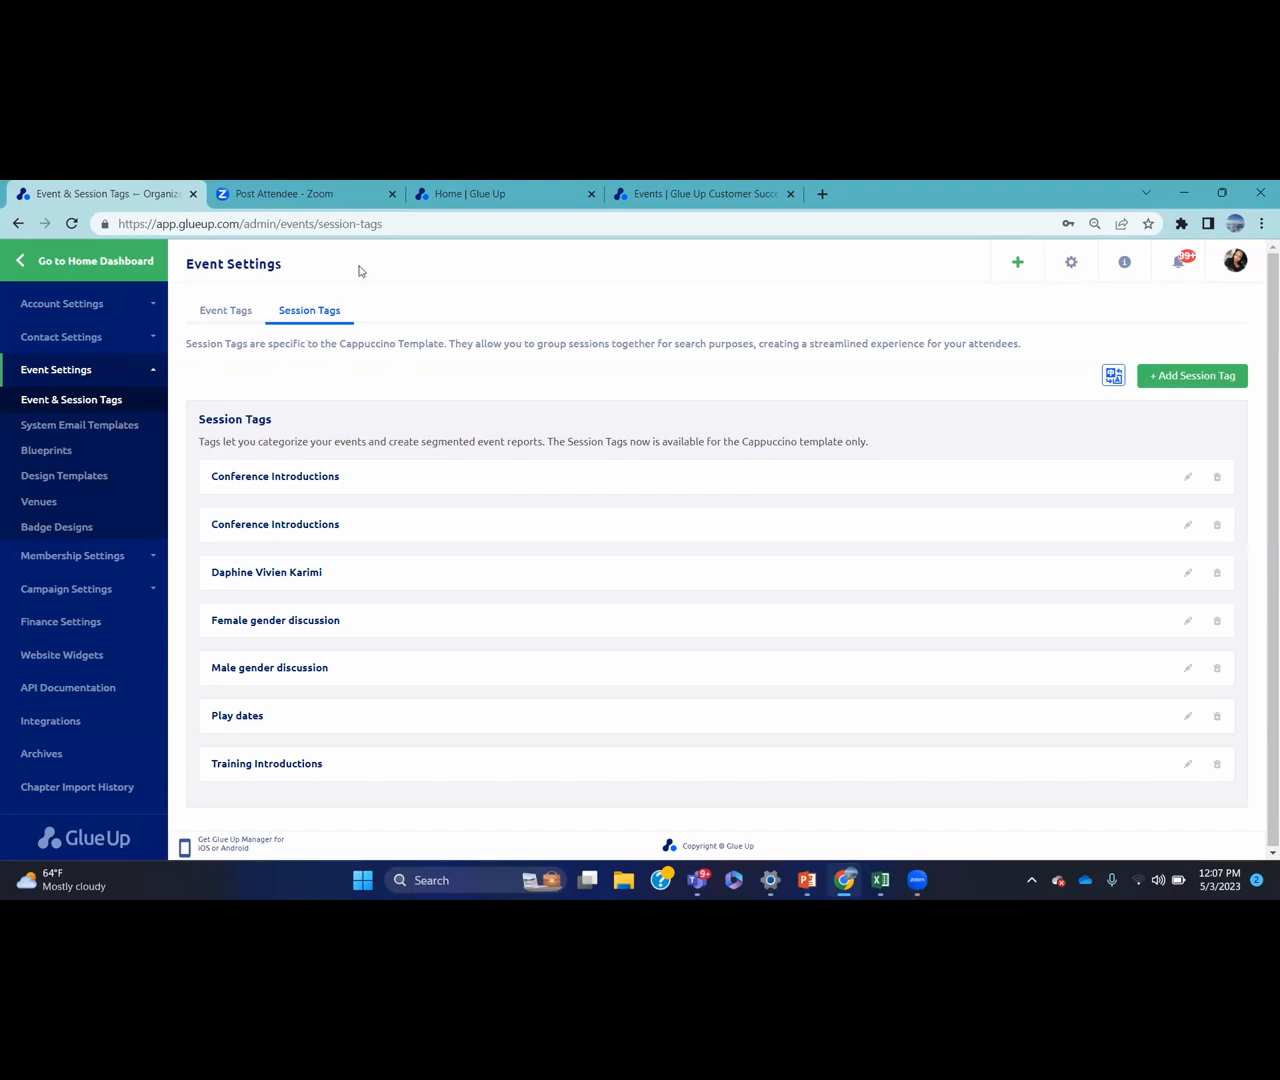
{"action": "left_click", "coordinate": [392, 194]}
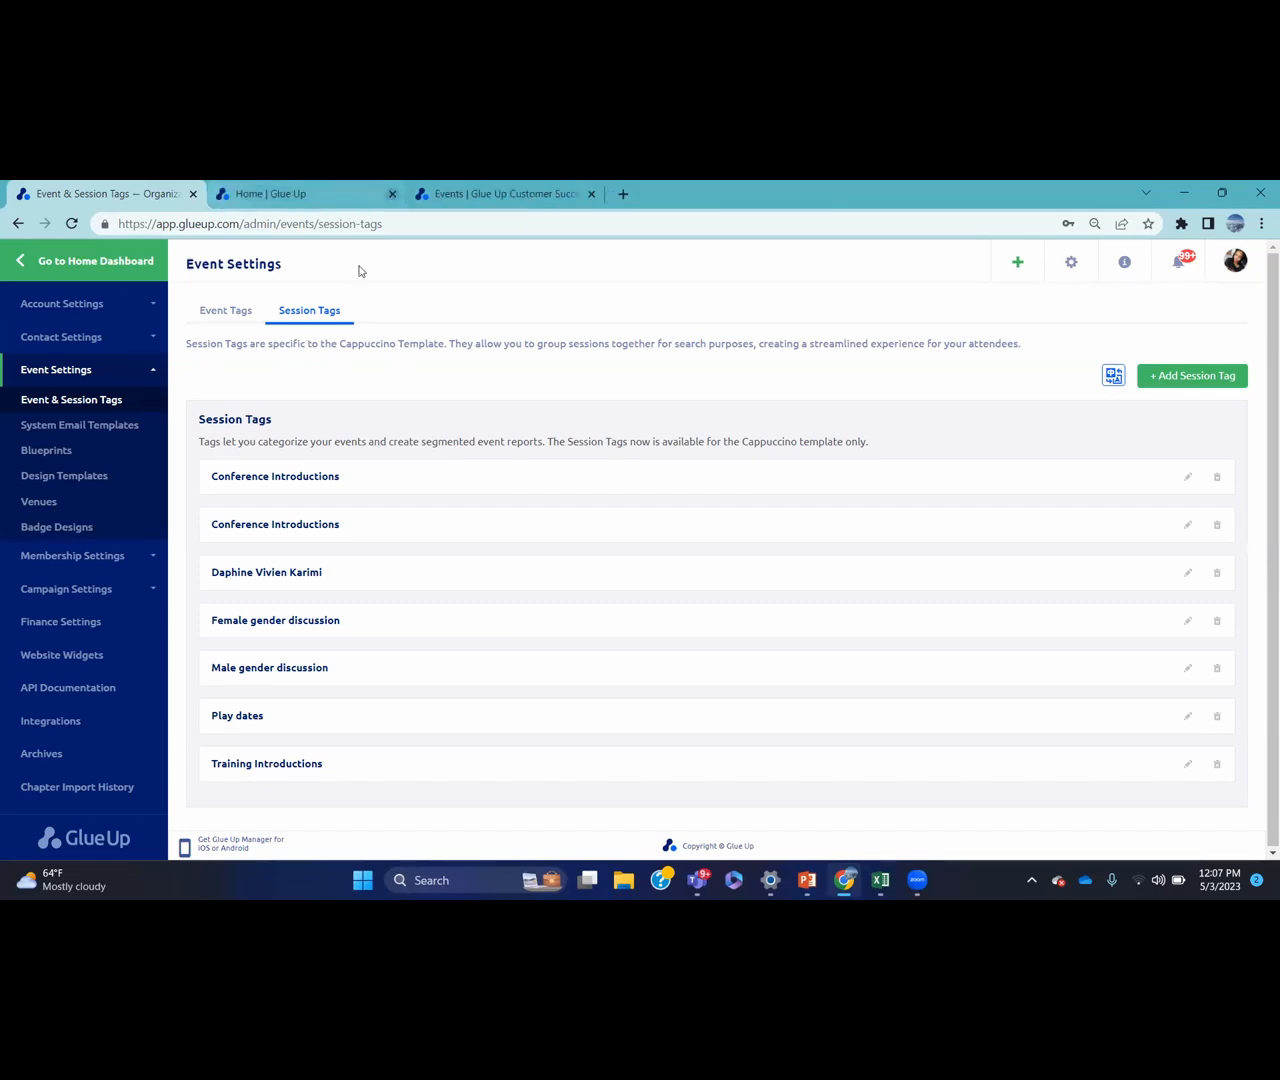
{"action": "left_click", "coordinate": [392, 194]}
{"action": "left_click", "coordinate": [392, 194]}
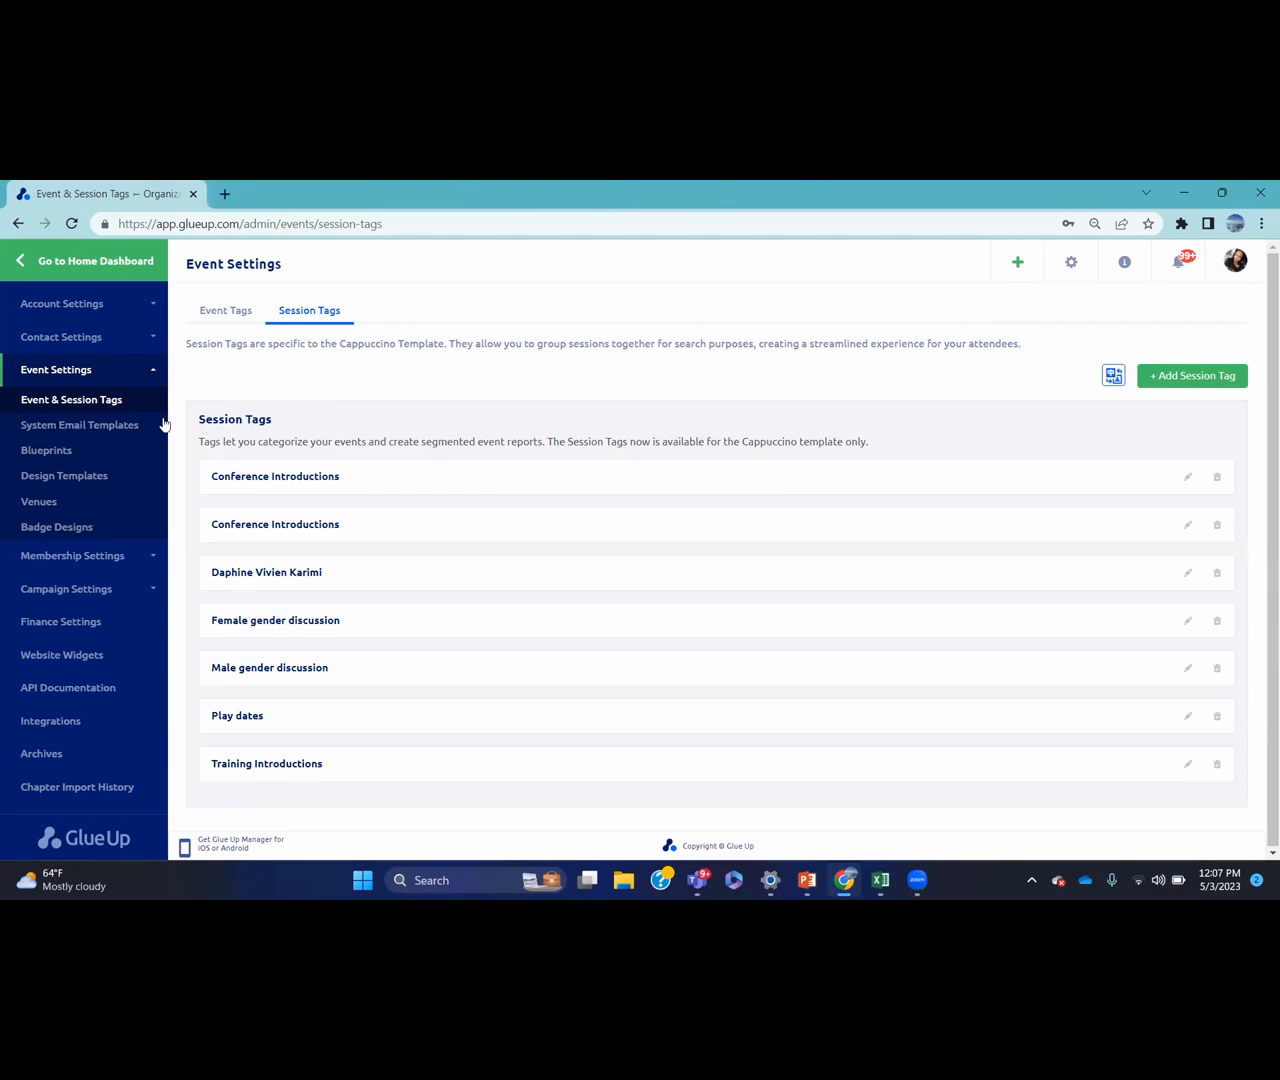
{"action": "left_click", "coordinate": [148, 426]}
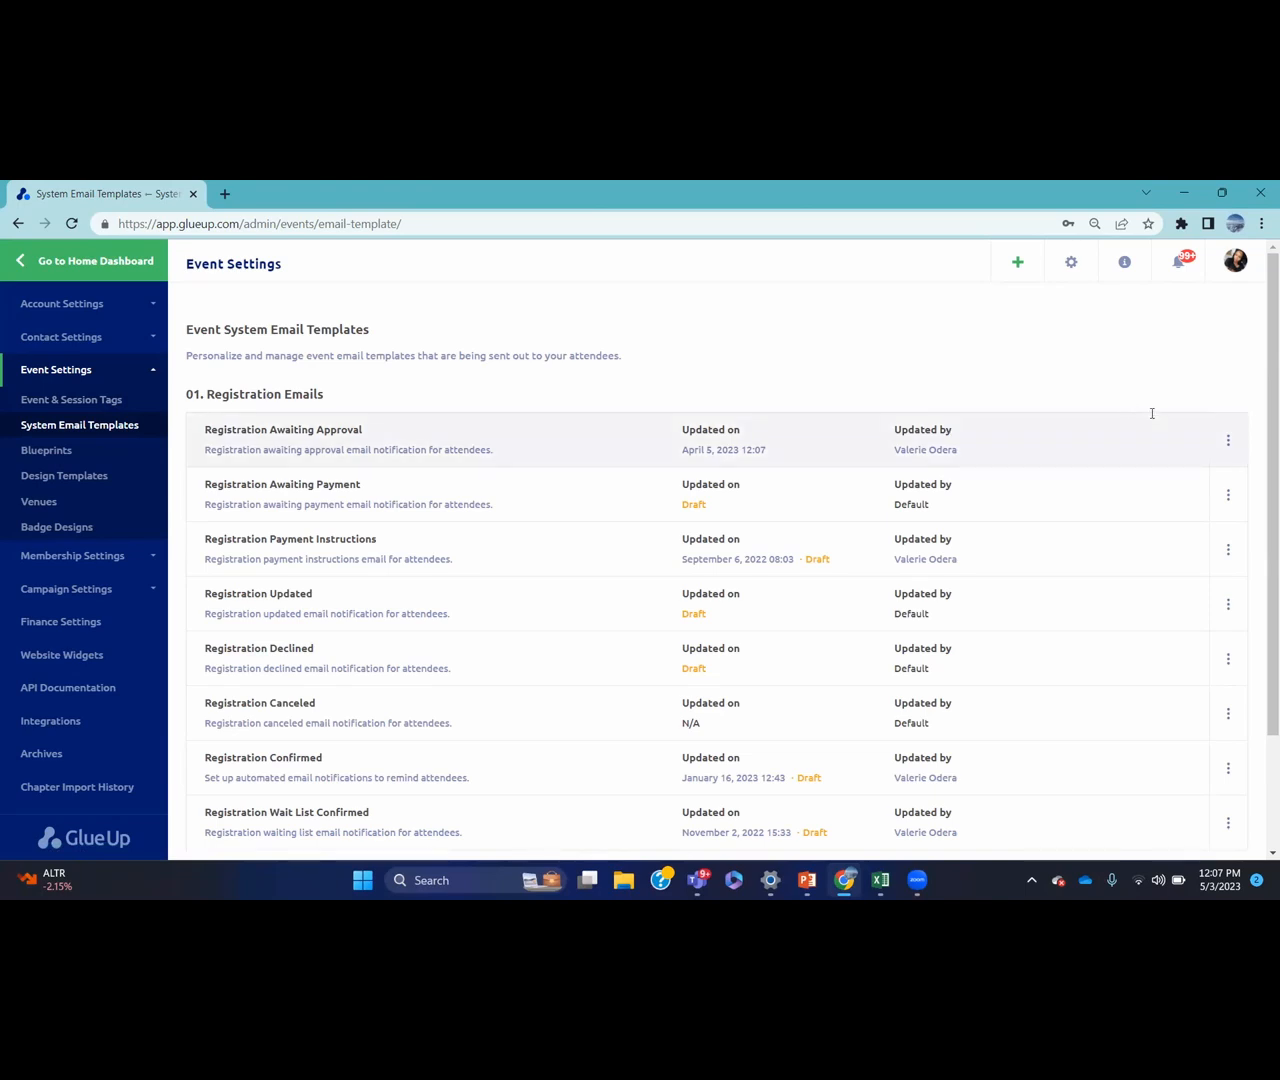
Show the action menu for the Registration Awaiting Approval email template
{"action": "scroll", "coordinate": [1265, 414], "scroll_direction": "down", "scroll_amount": 2}
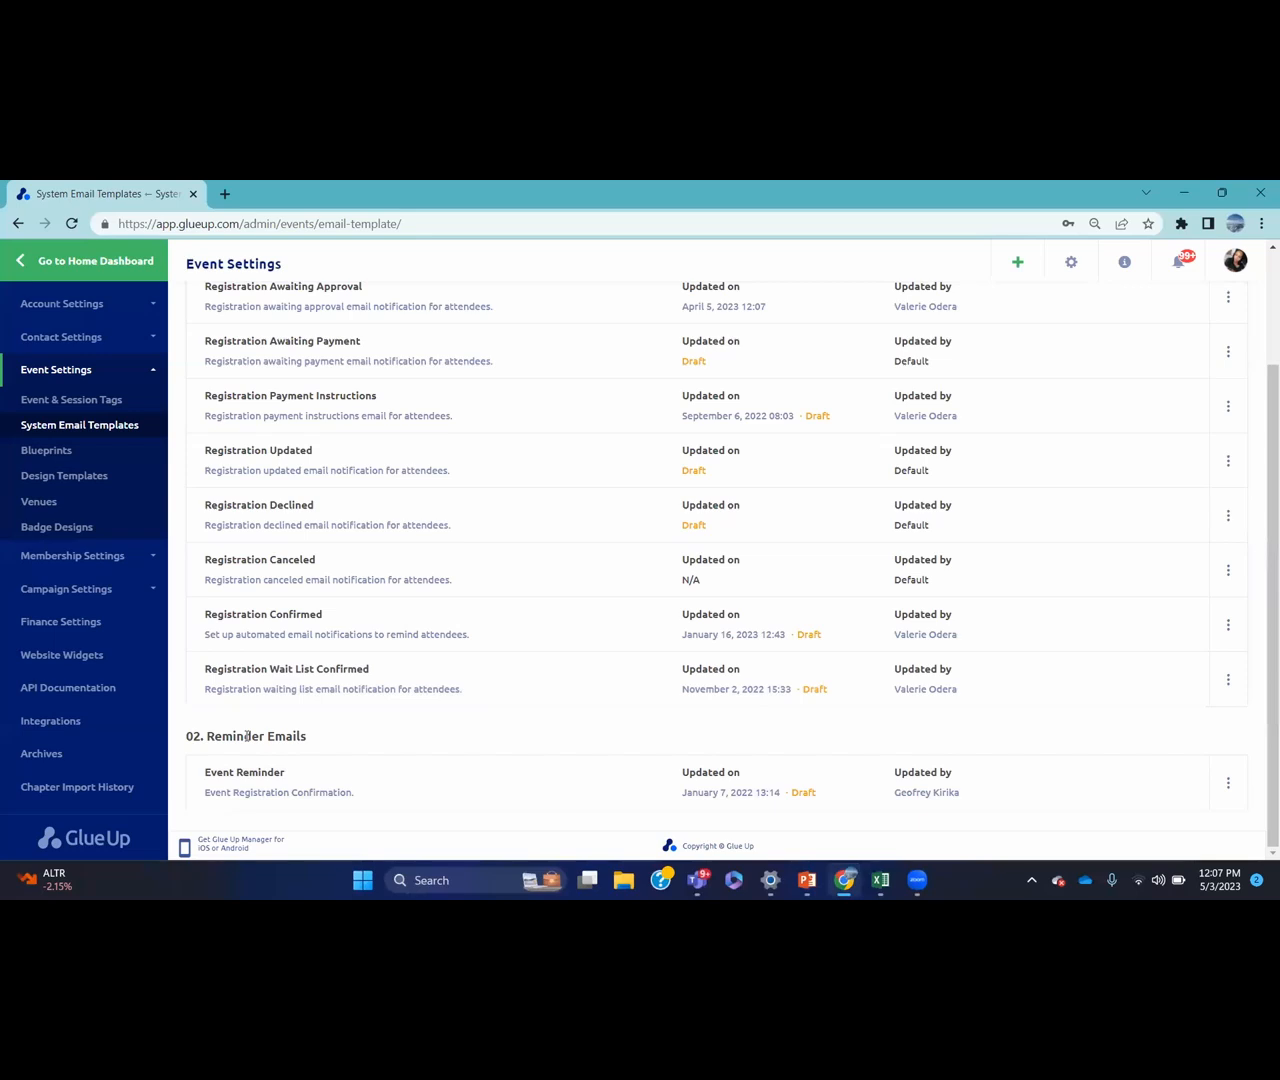
{"action": "left_click_drag", "start_coordinate": [1261, 574], "coordinate": [1261, 505]}
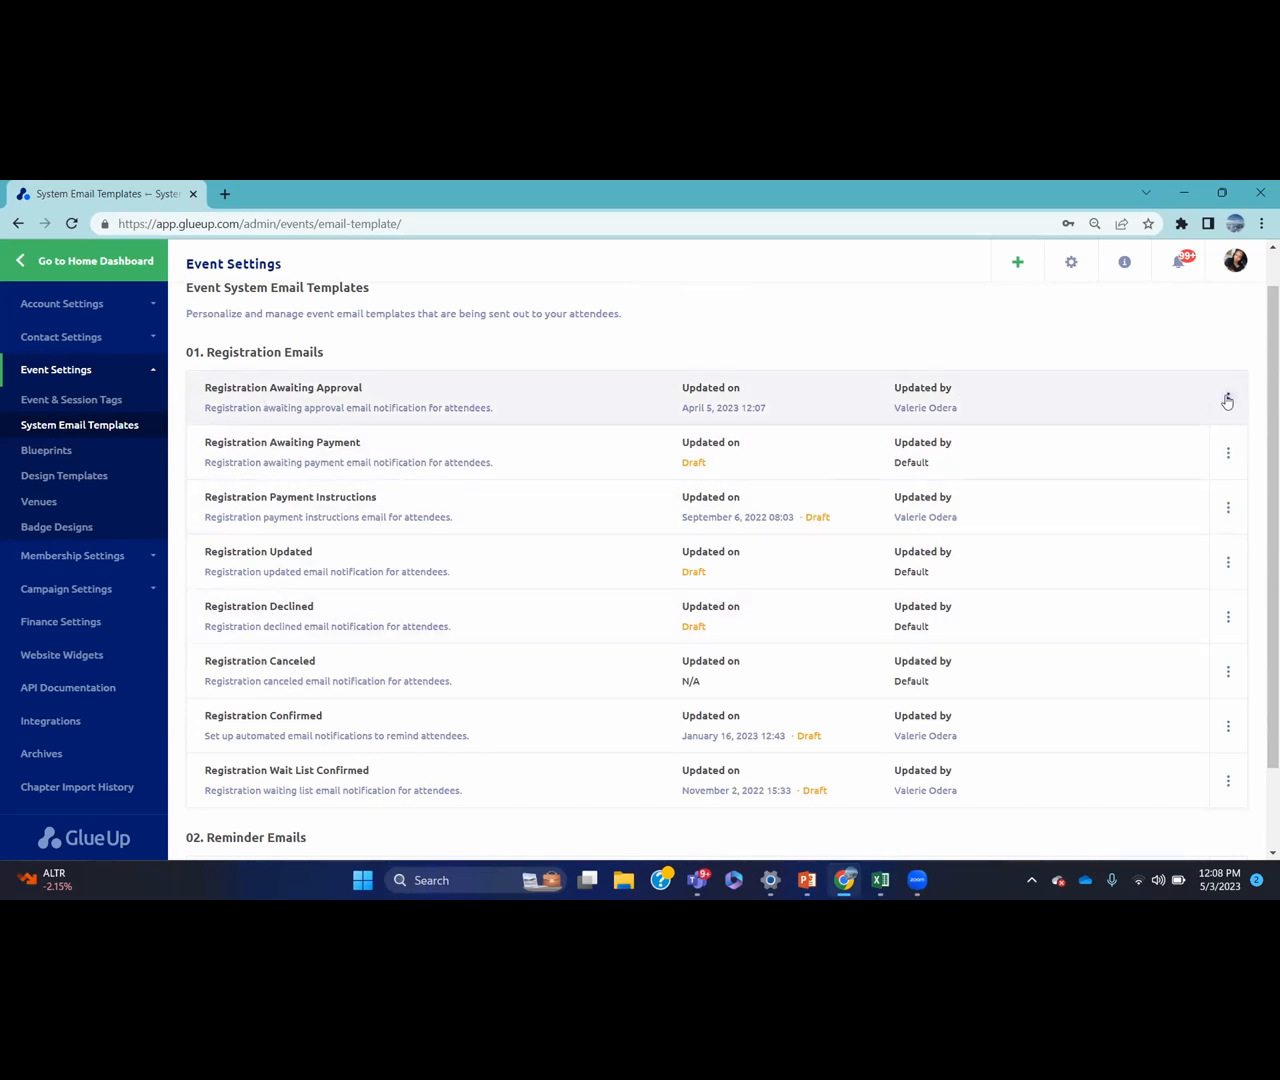
{"action": "left_click", "coordinate": [1228, 399]}
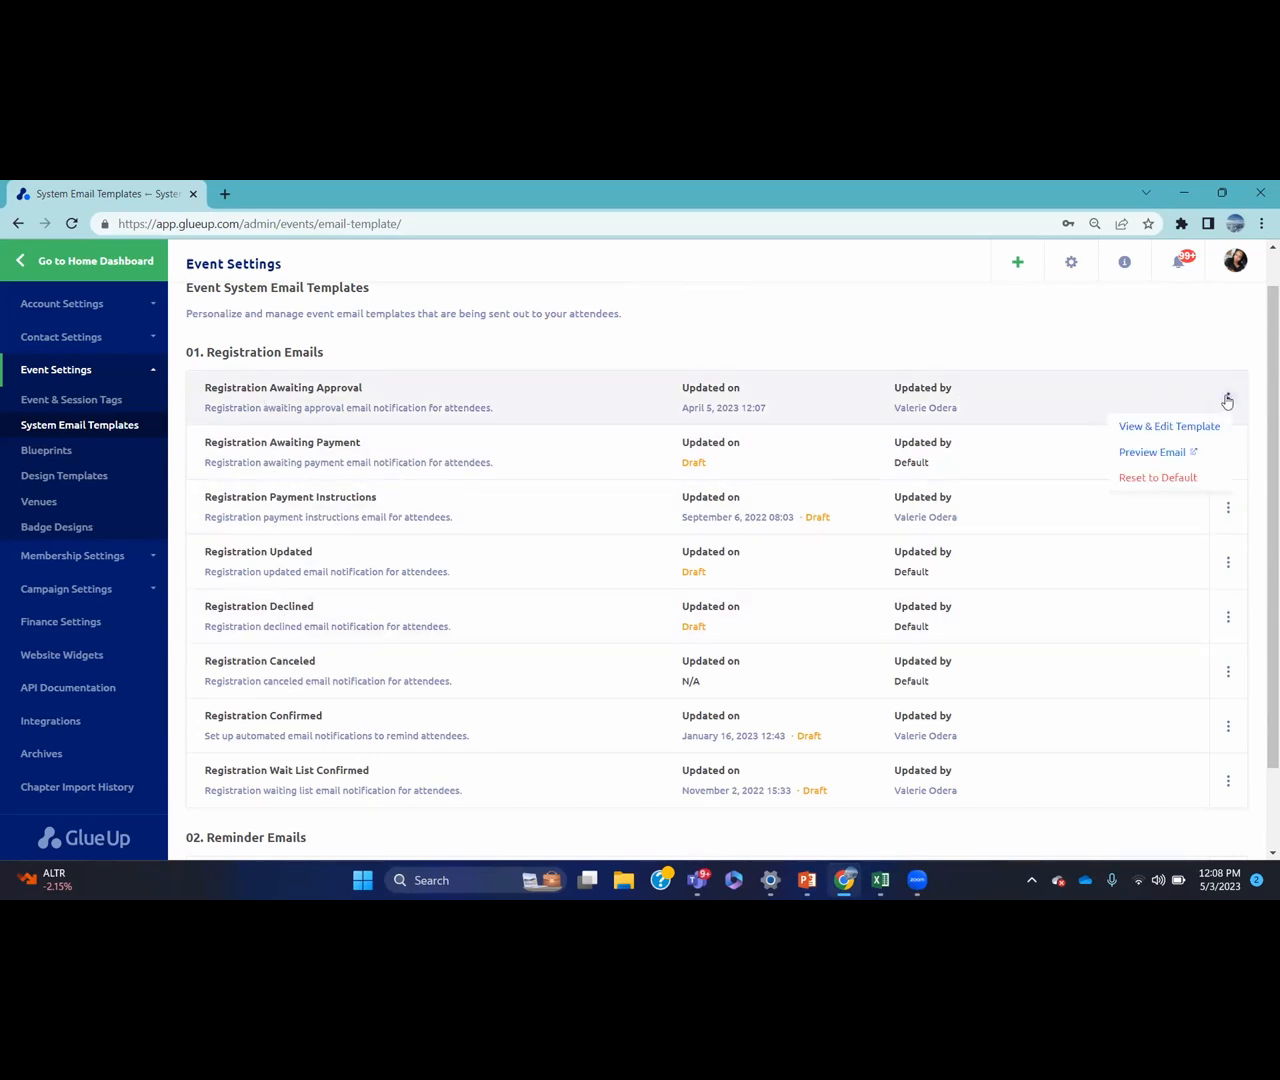
Open Registration Awaiting Approval via View & Edit Template, showing subject 'Master Class' and preheader 'Welcome'
{"action": "left_click", "coordinate": [1172, 428]}
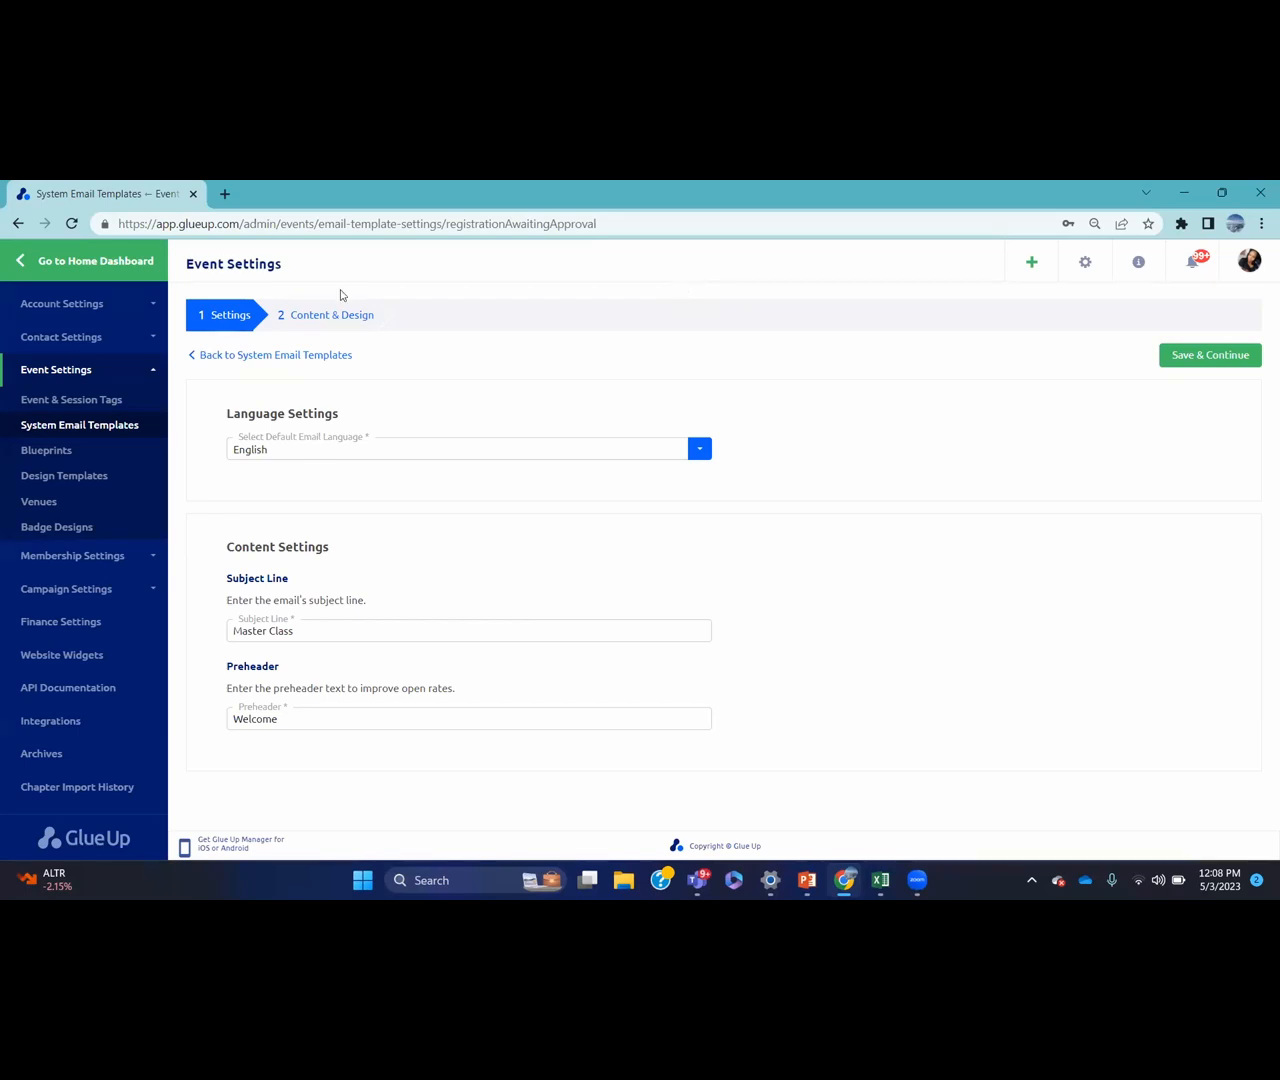
Save the template settings, review its Content & Design step, and return to System Email Templates
{"action": "left_click", "coordinate": [1192, 355]}
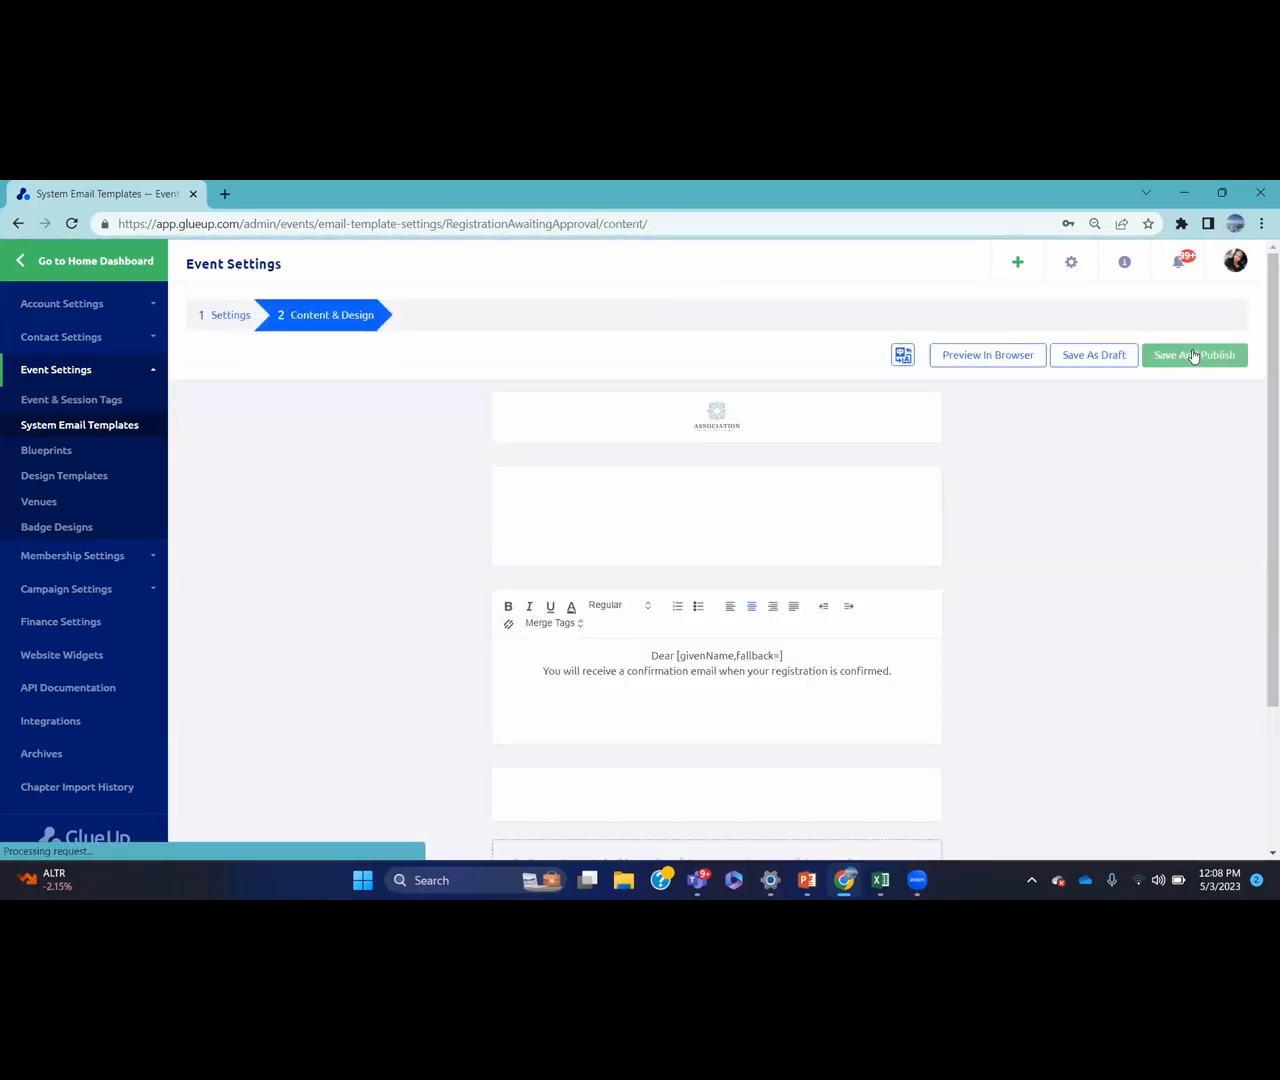
{"action": "scroll", "coordinate": [1260, 420], "scroll_direction": "down", "scroll_amount": 1}
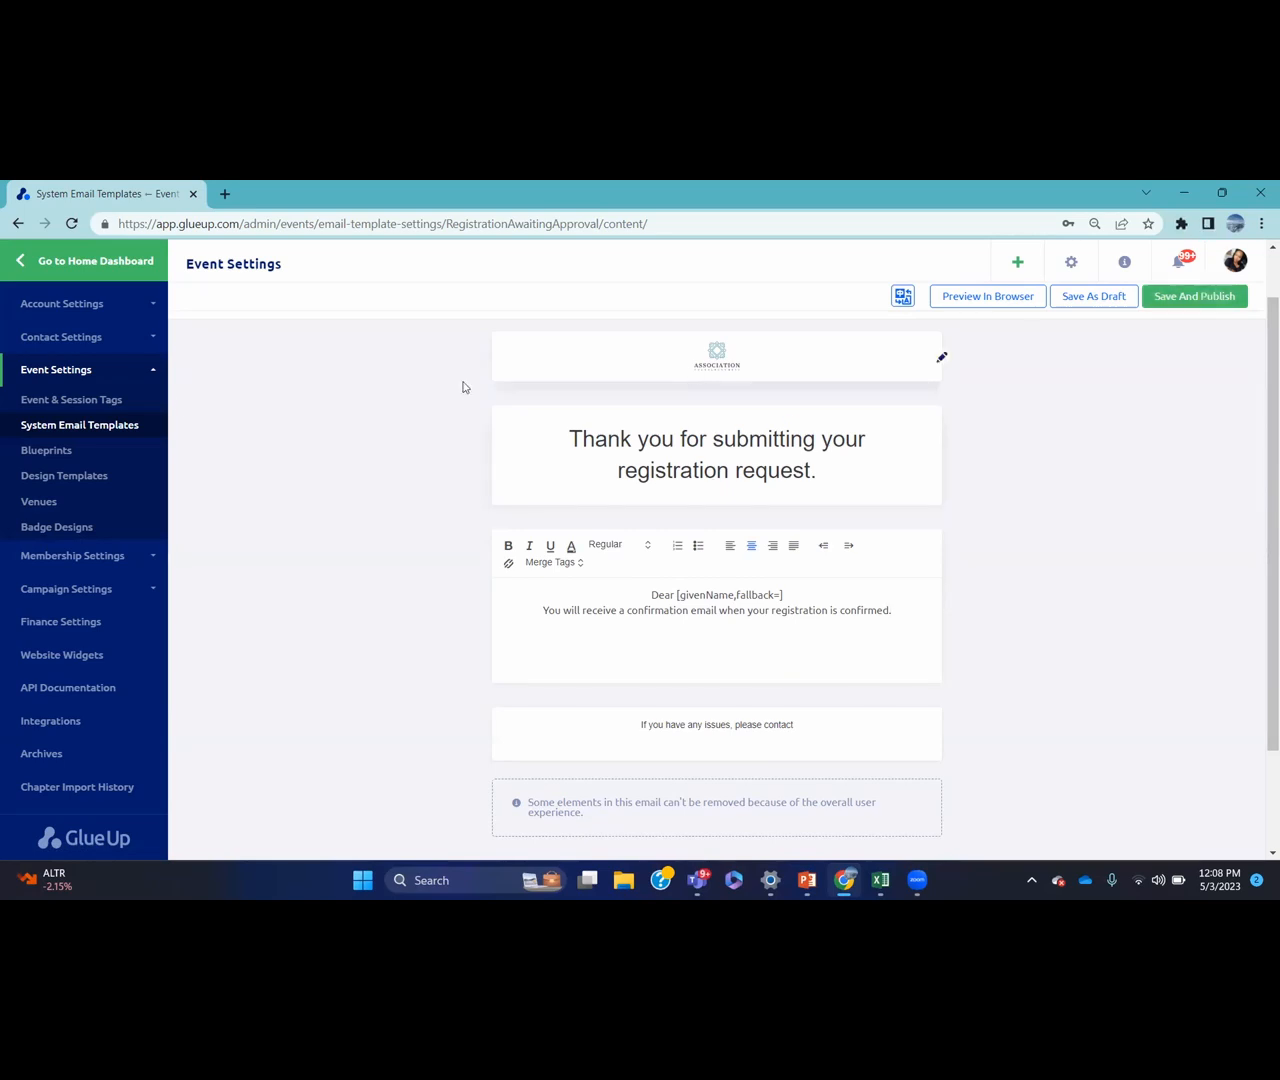
{"action": "left_click", "coordinate": [146, 426]}
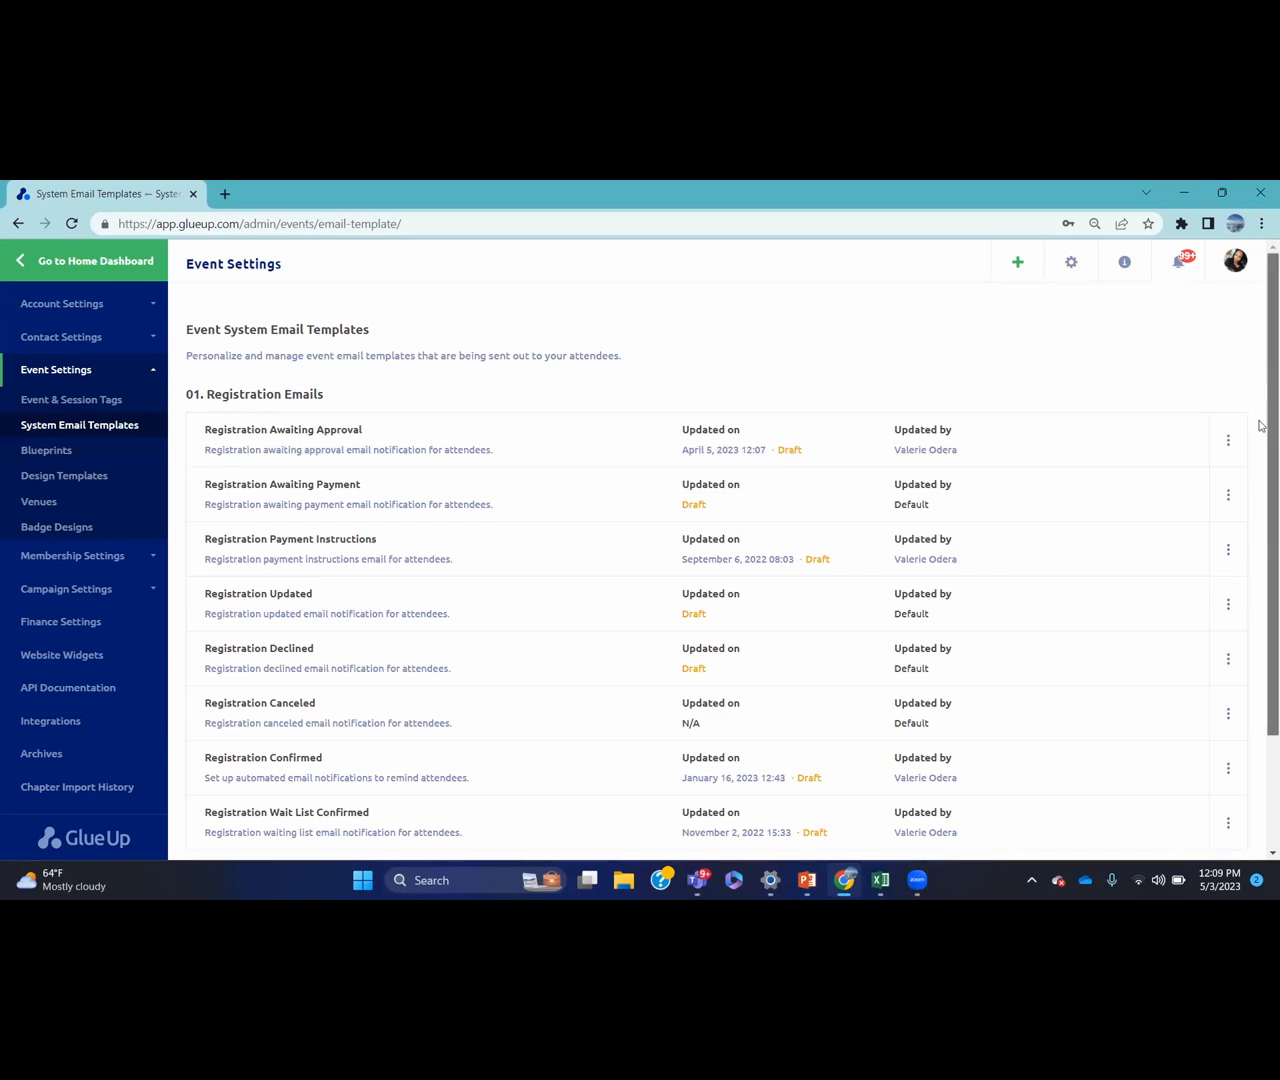
Go to Blueprints under Event Settings to list the 13 event blueprints
{"action": "scroll", "coordinate": [891, 586], "scroll_direction": "down", "scroll_amount": 2}
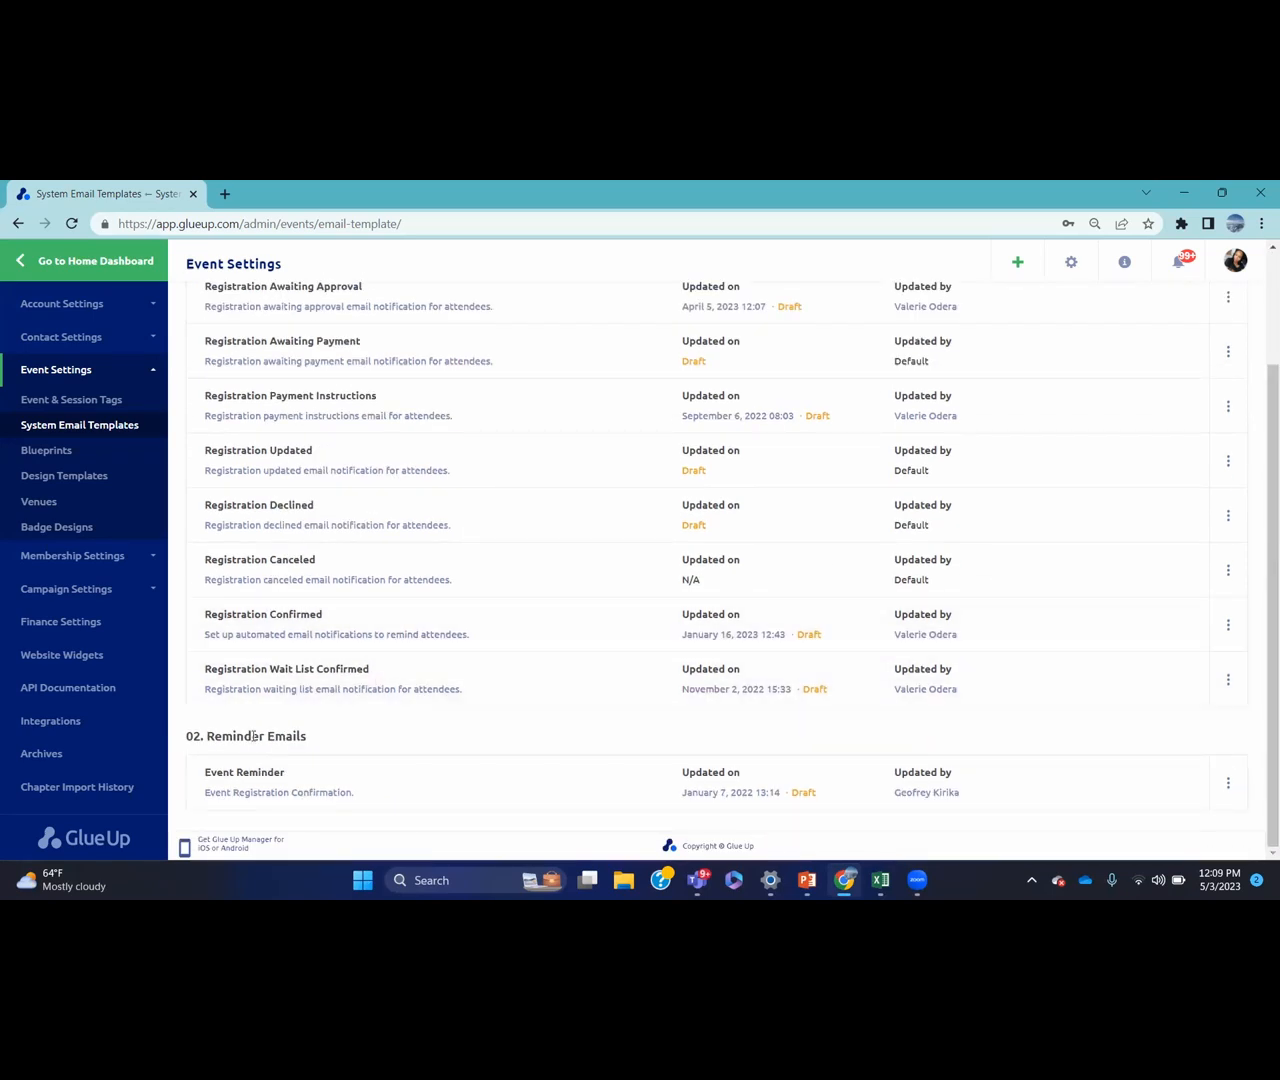
{"action": "left_click", "coordinate": [96, 455]}
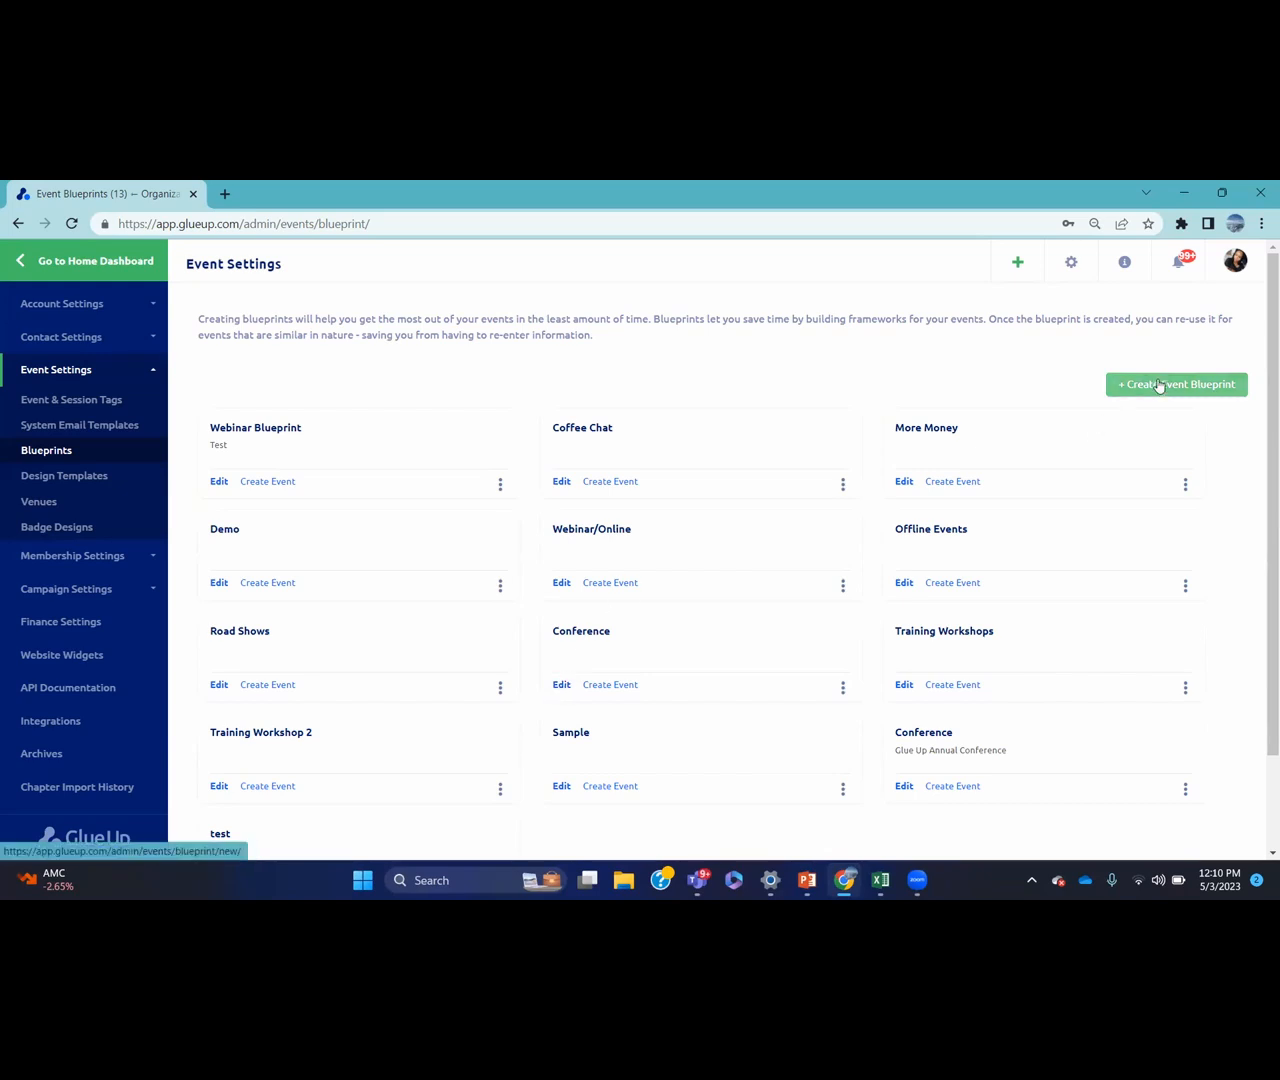
Open the Conference blueprint's General Settings, showing event type Conference and the Lead Organizer role
{"action": "left_click", "coordinate": [561, 686]}
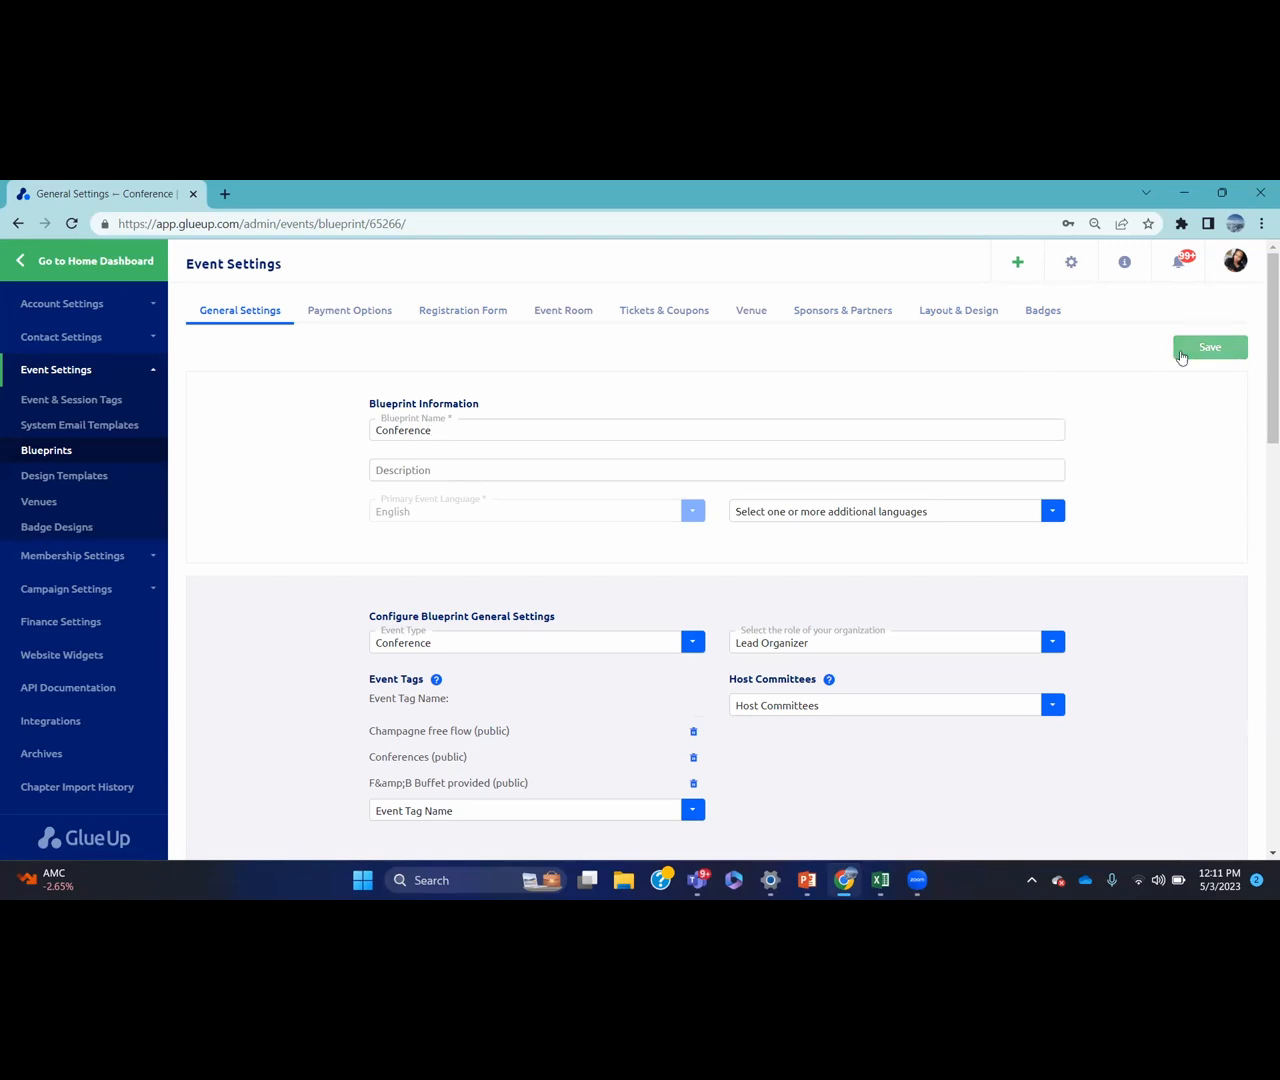
{"action": "left_click_drag", "start_coordinate": [1259, 324], "coordinate": [1259, 386]}
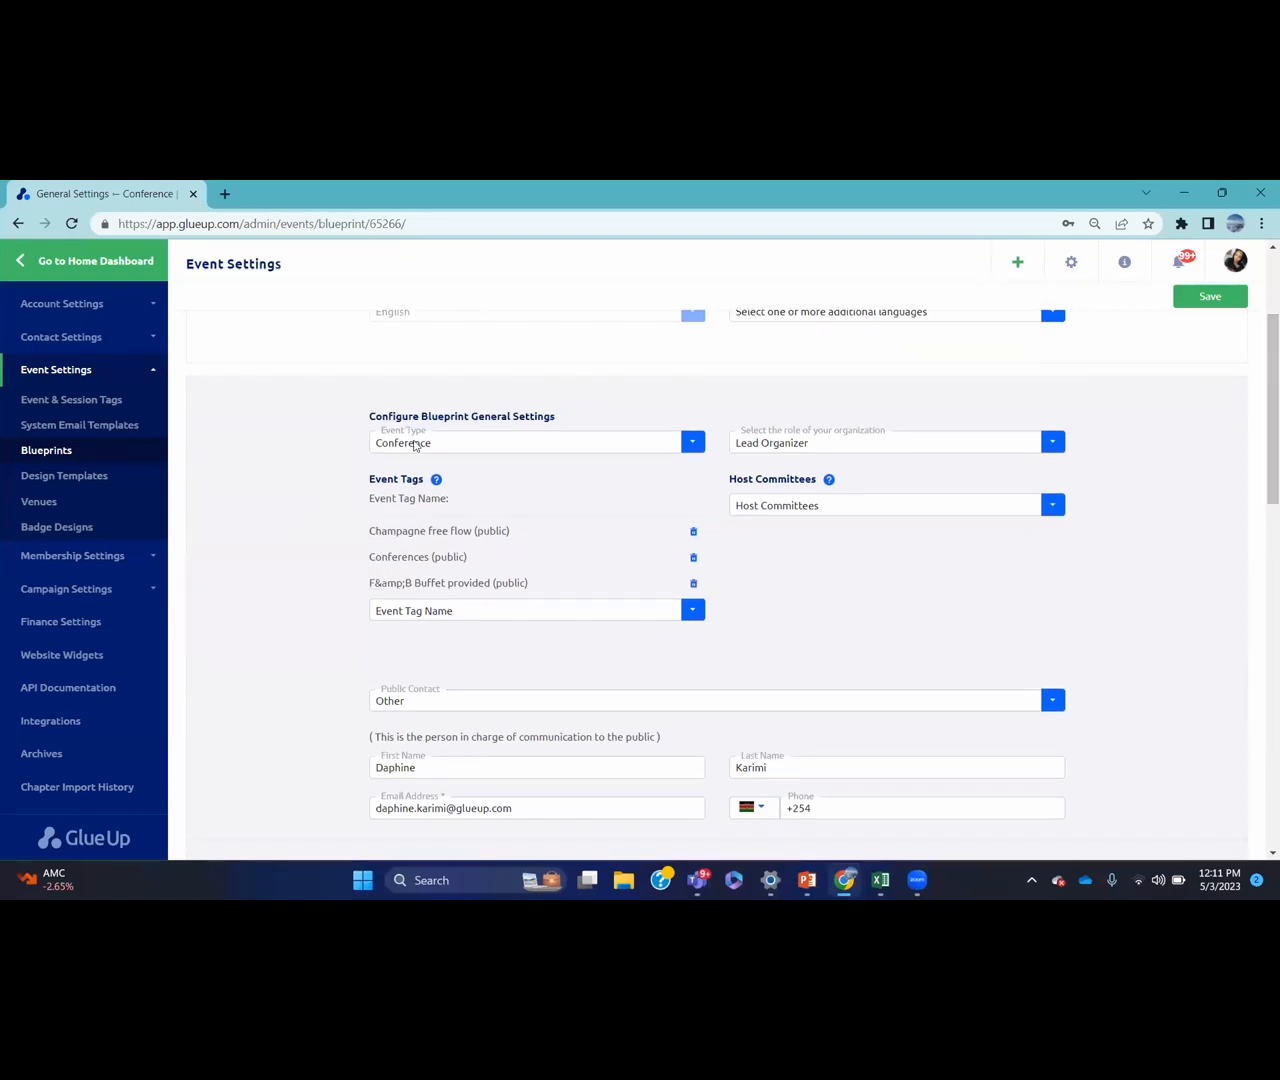
{"action": "left_click", "coordinate": [549, 449]}
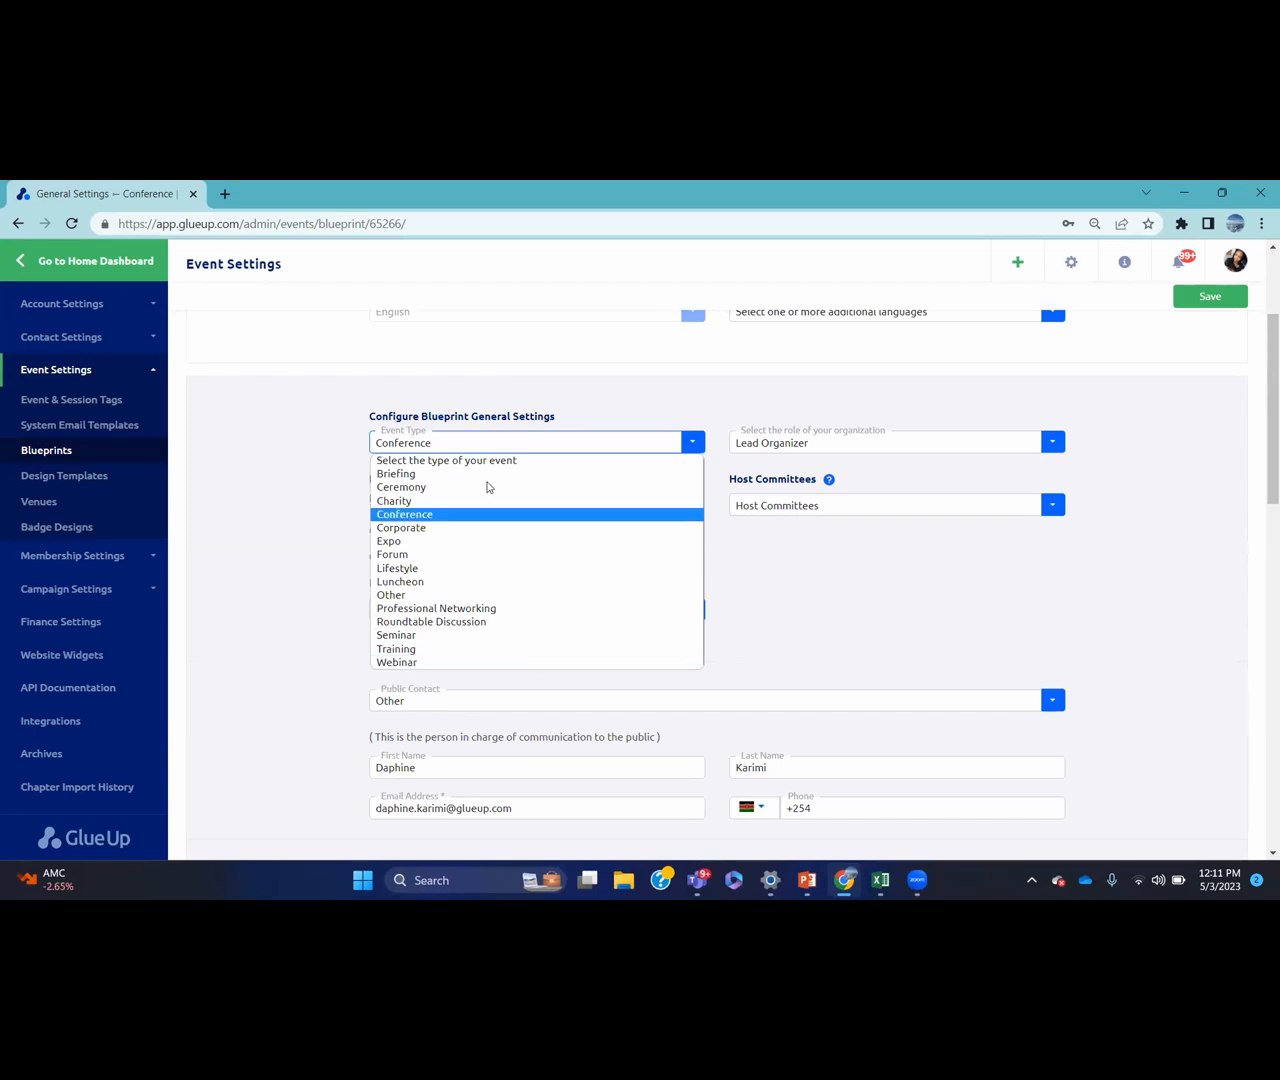
{"action": "left_click", "coordinate": [323, 469]}
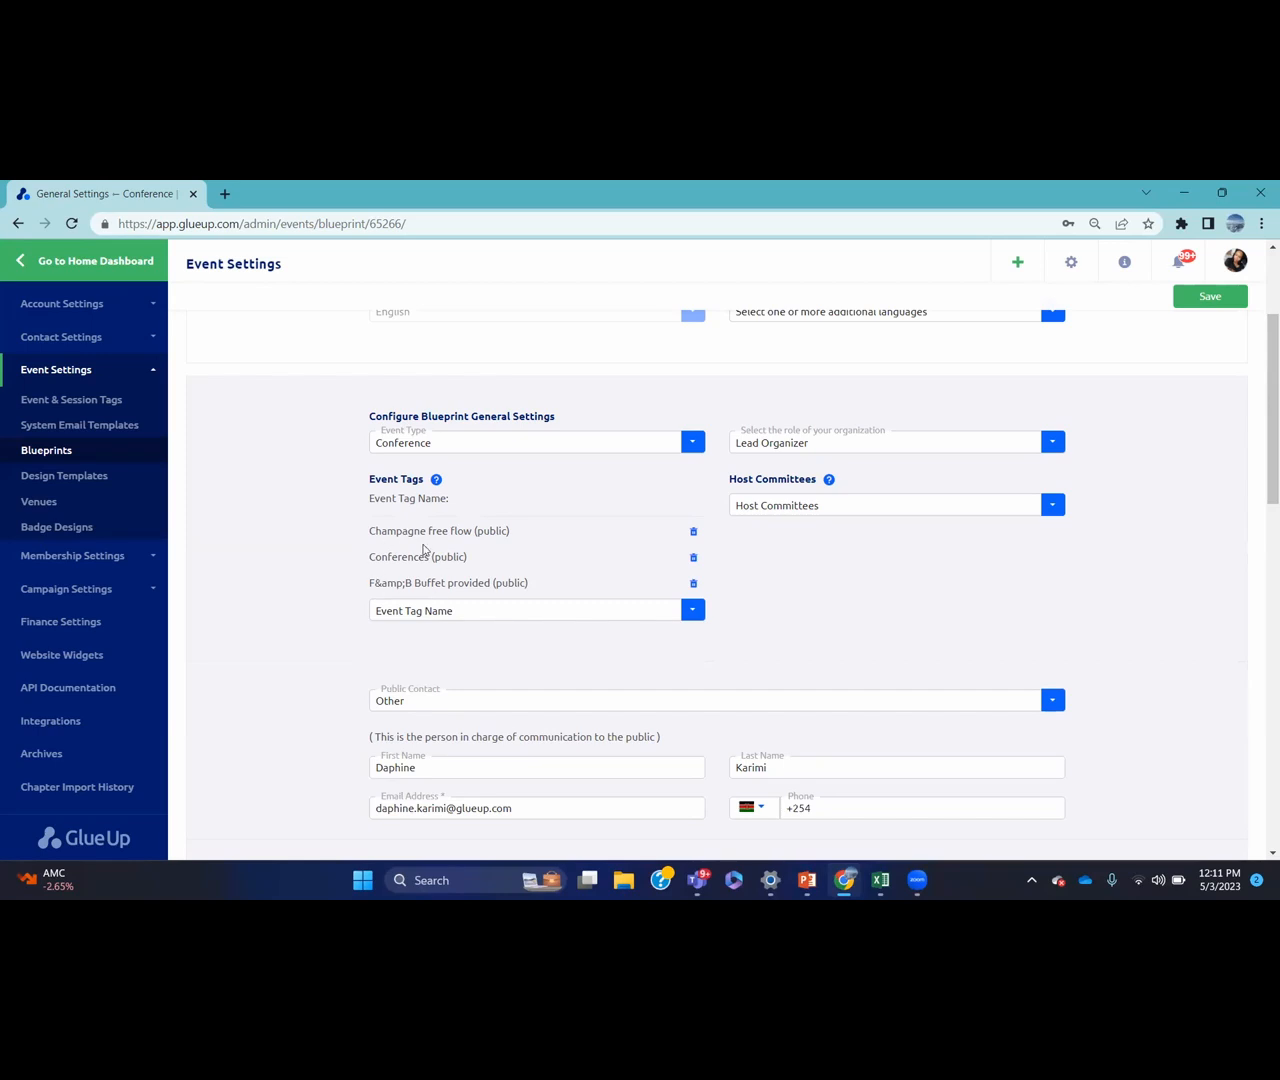
{"action": "left_click", "coordinate": [500, 611]}
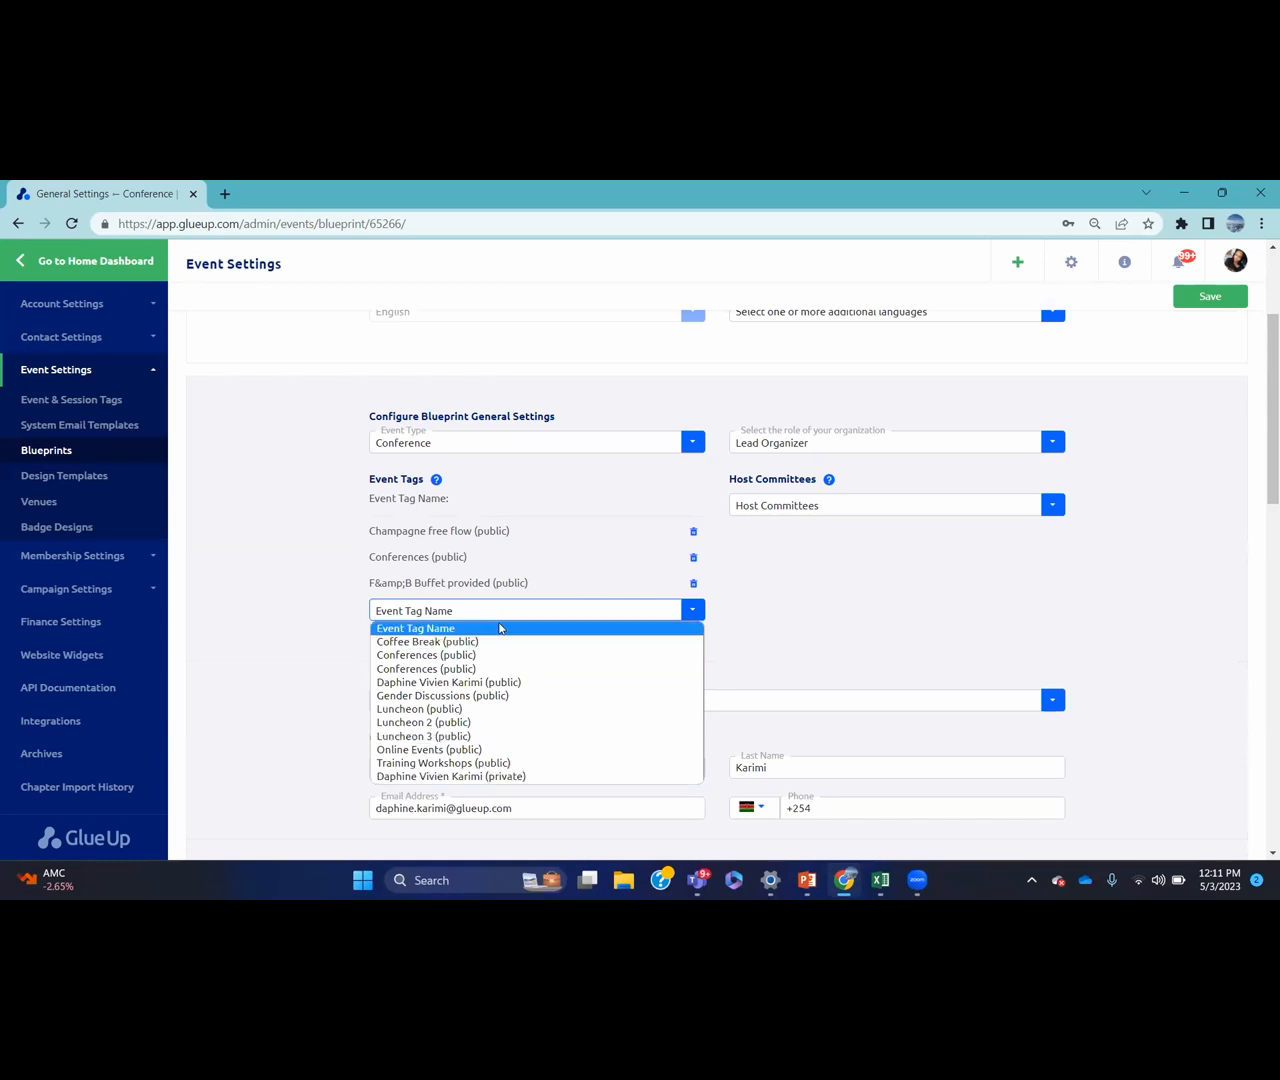
{"action": "left_click", "coordinate": [310, 574]}
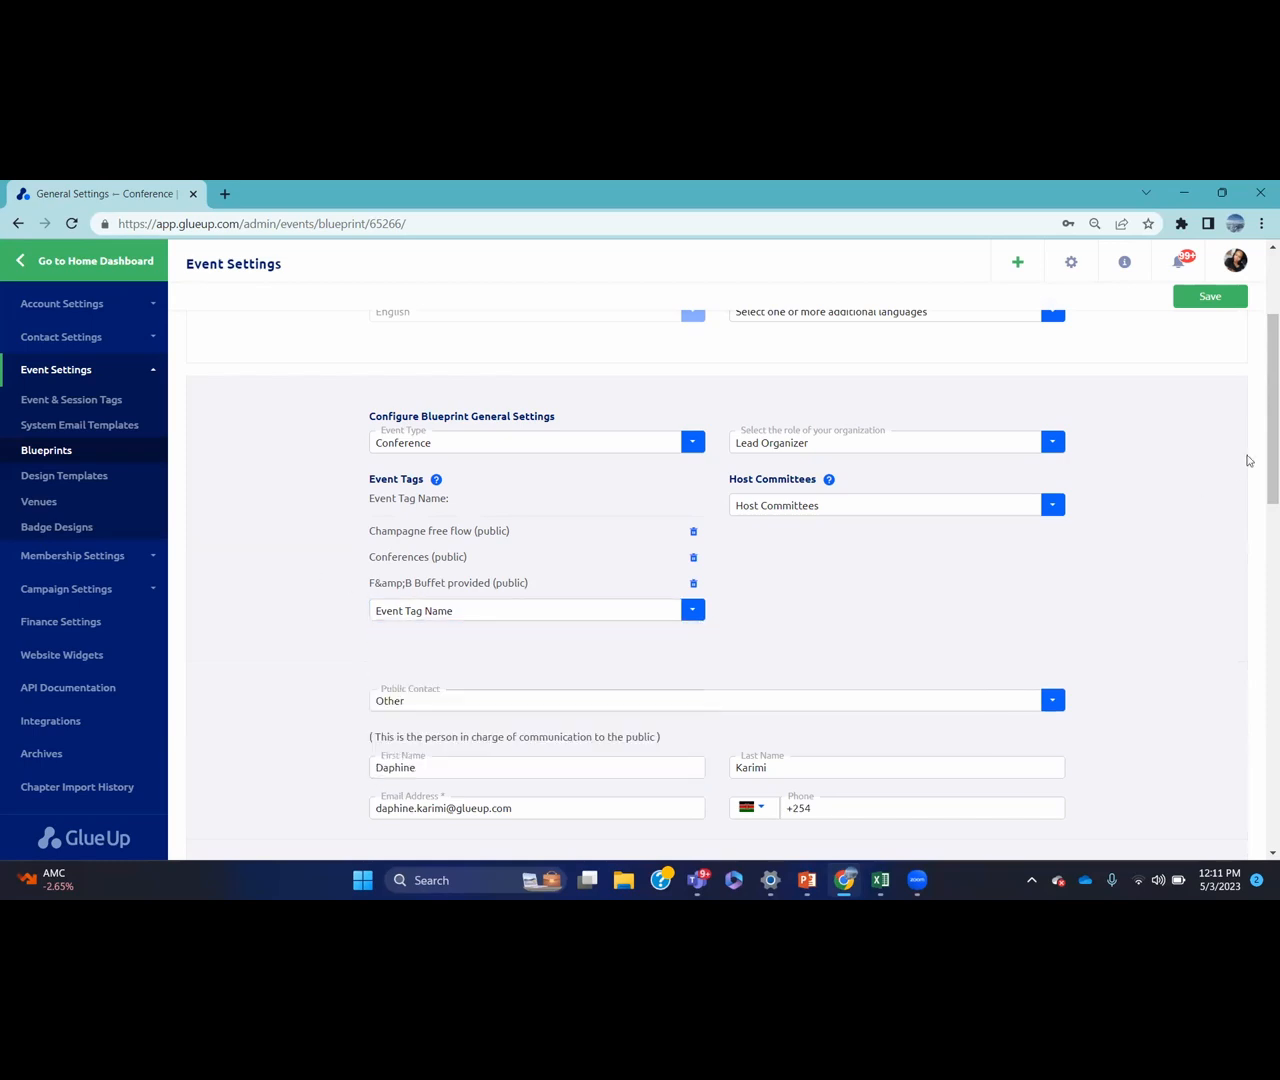
{"action": "left_click_drag", "start_coordinate": [1268, 399], "coordinate": [1264, 510]}
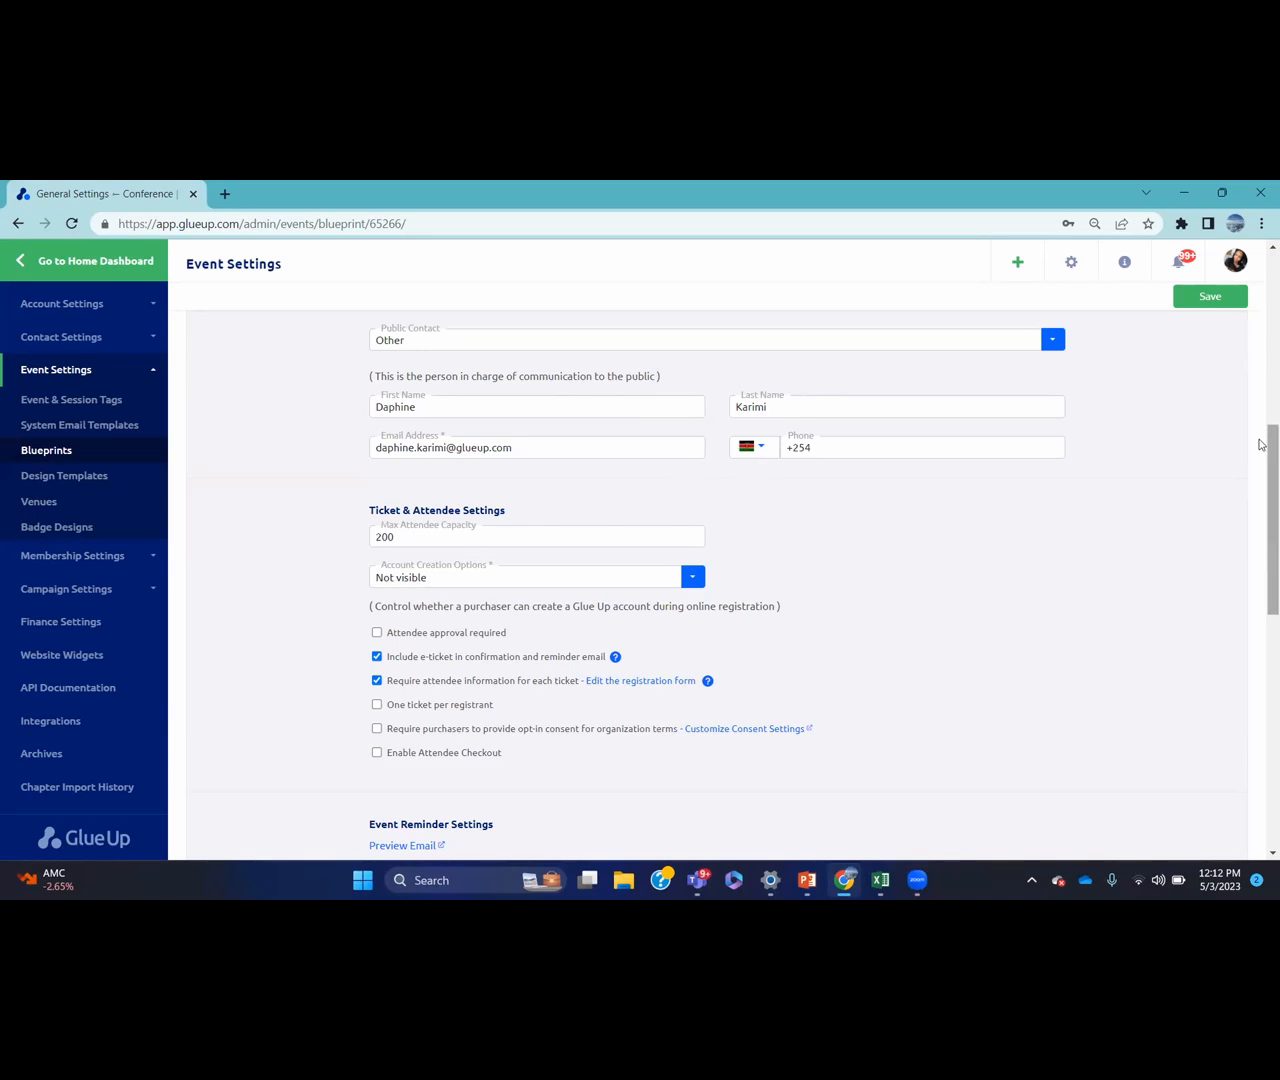
{"action": "scroll", "coordinate": [1261, 444], "scroll_direction": "down", "scroll_amount": 3}
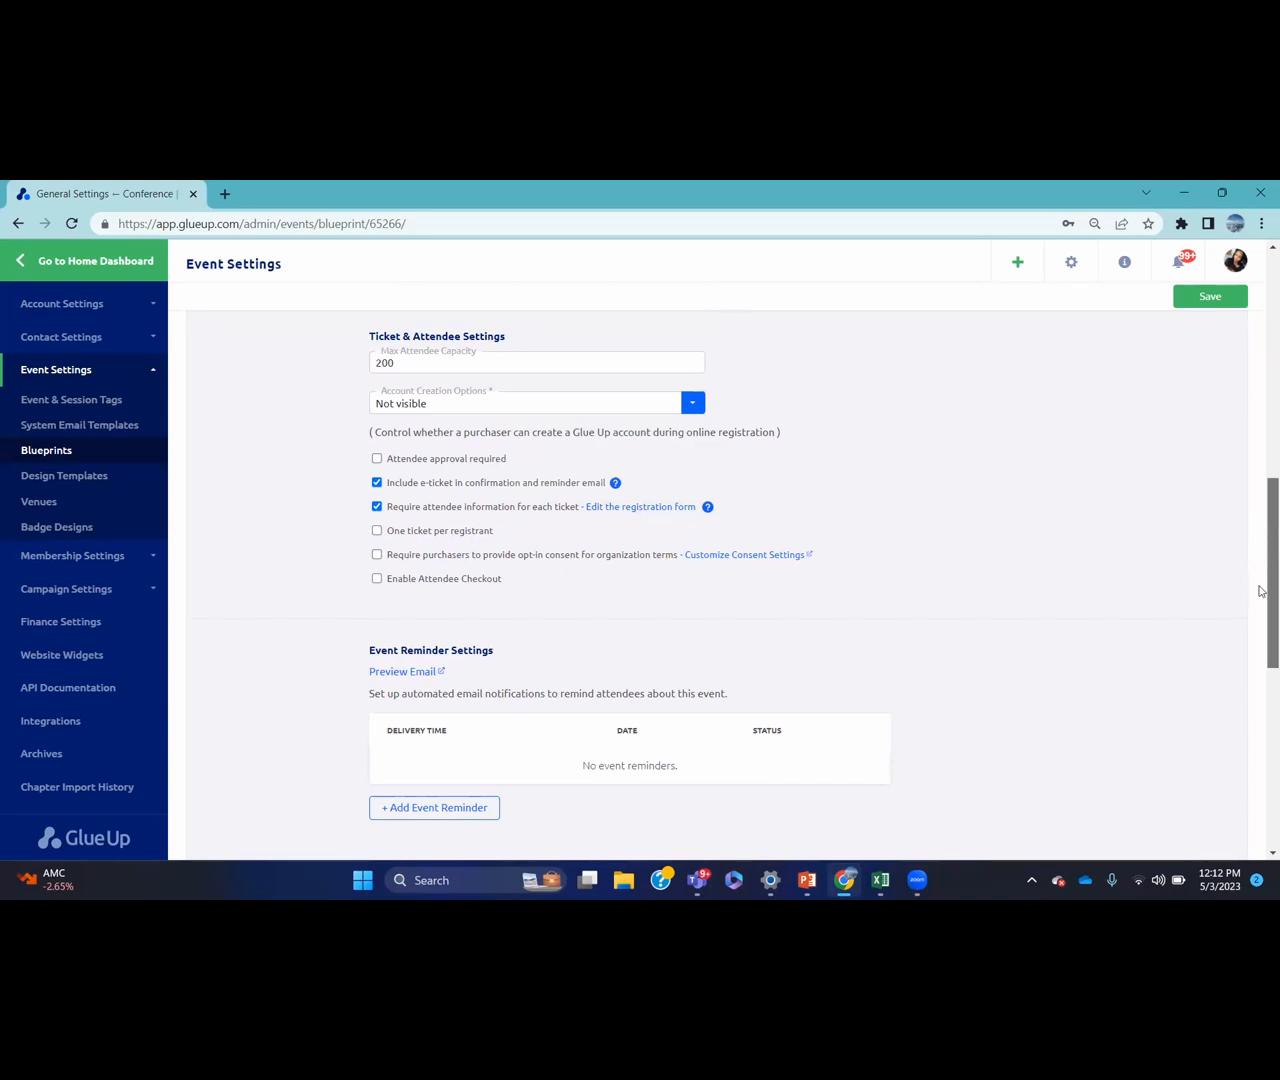
{"action": "scroll", "coordinate": [1262, 591], "scroll_direction": "down", "scroll_amount": 2}
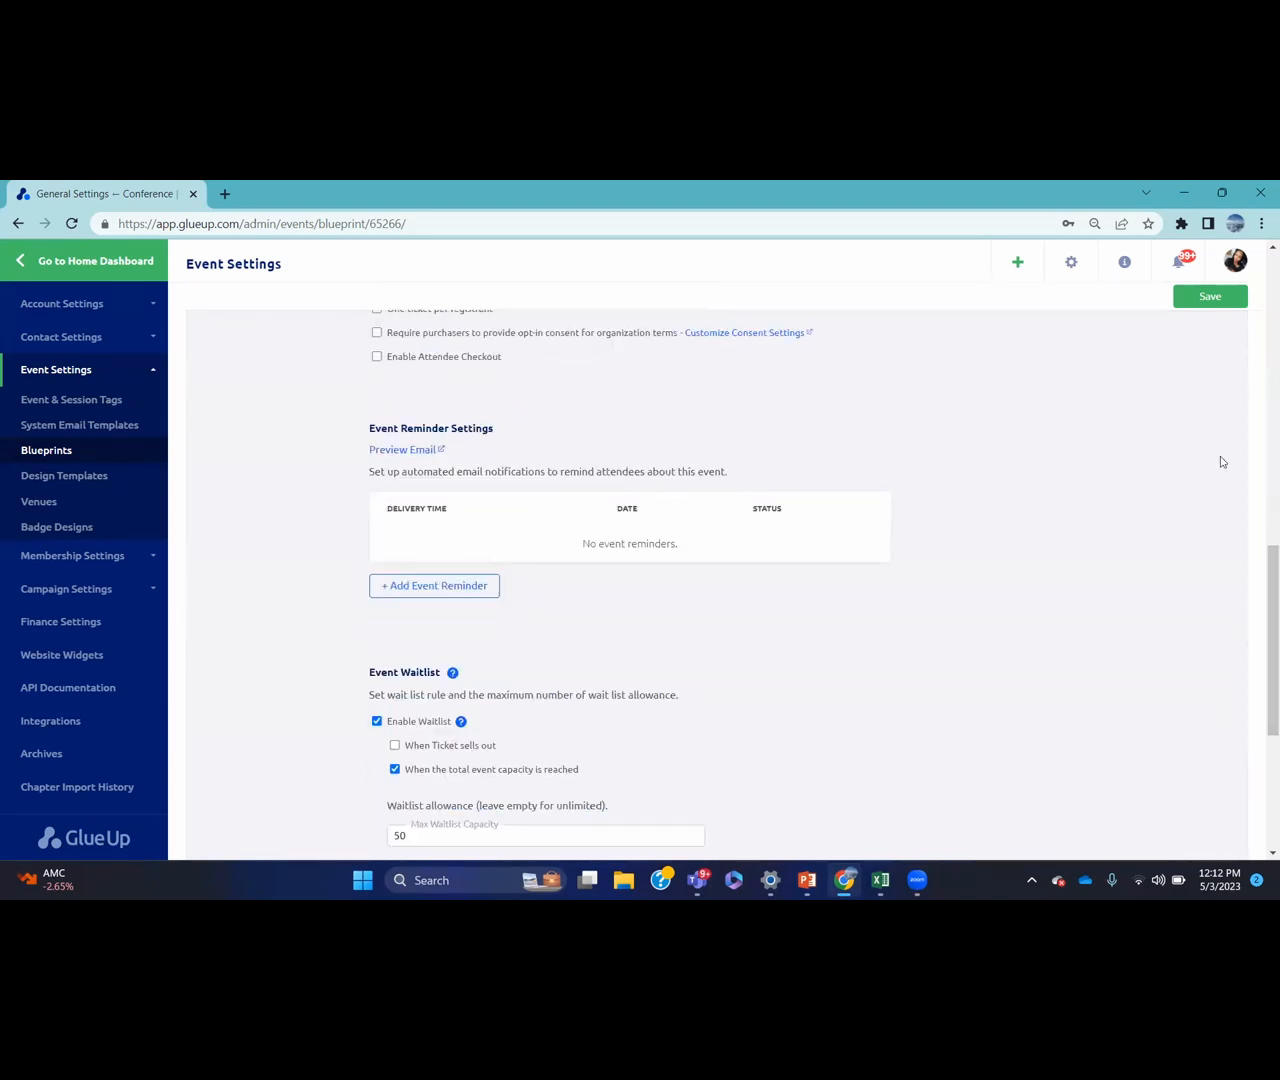
{"action": "scroll", "coordinate": [1262, 640], "scroll_direction": "down", "scroll_amount": 3}
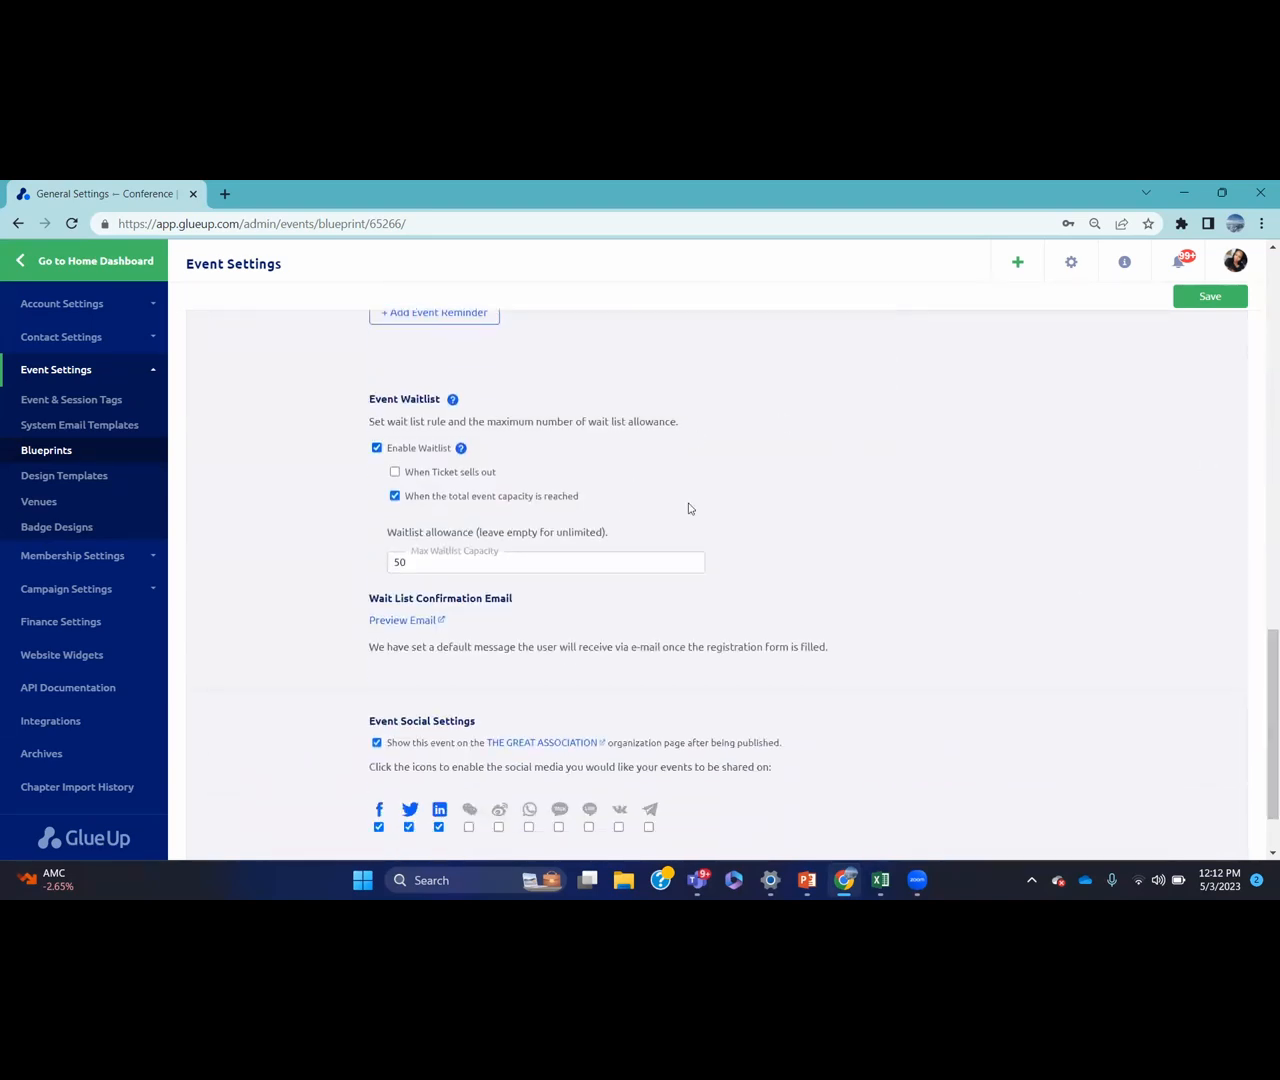
{"action": "left_click_drag", "start_coordinate": [1262, 659], "coordinate": [1262, 267]}
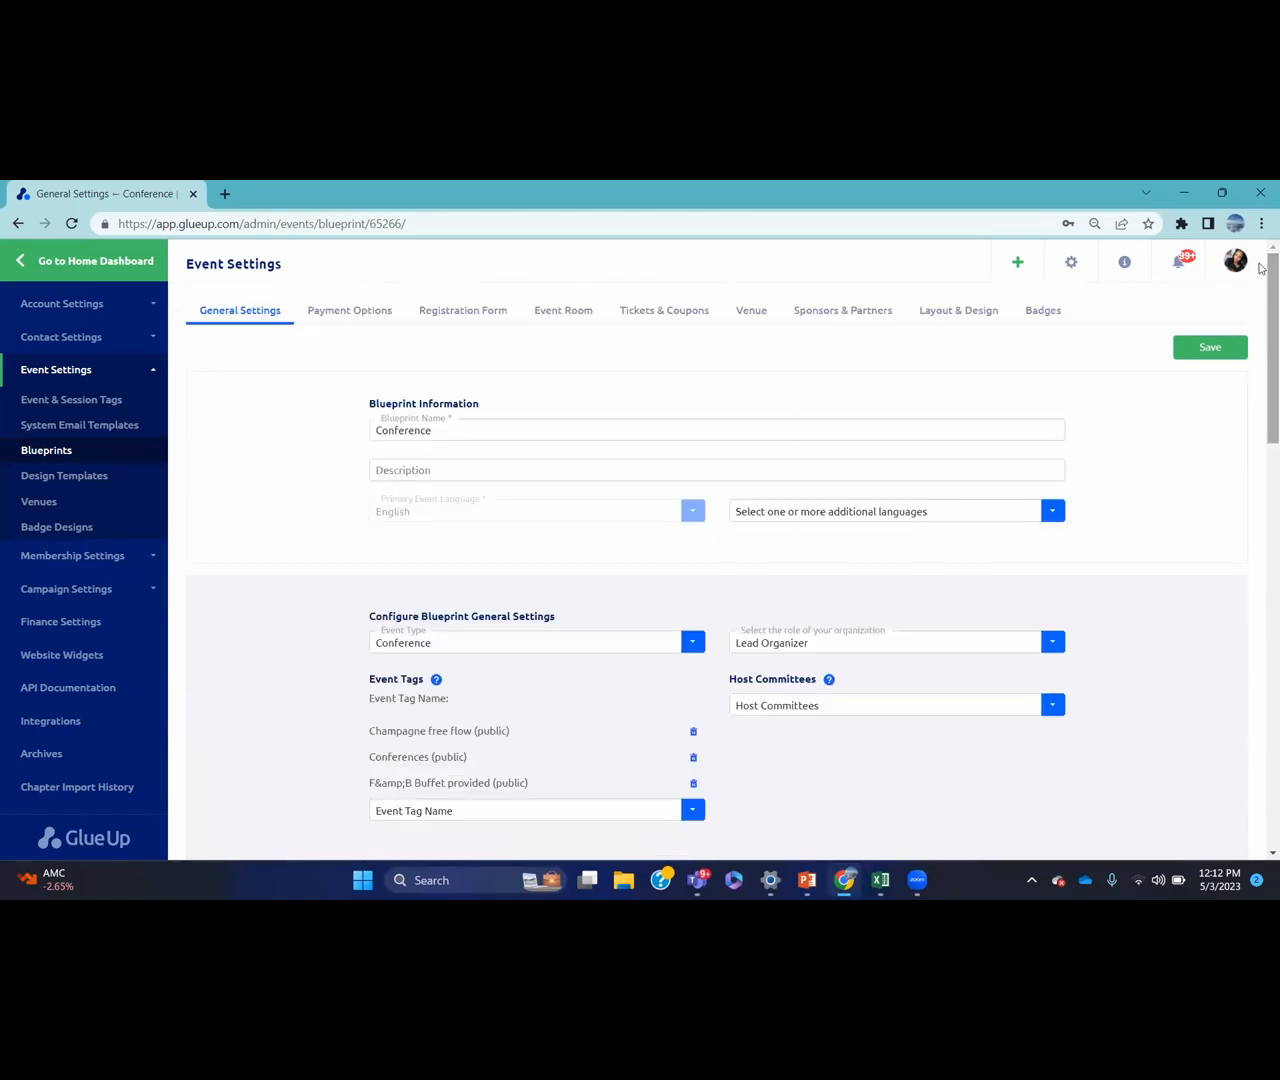
Review the Conference blueprint's payment methods, US Dollar and Euro currencies, refund and tax settings
{"action": "left_click", "coordinate": [365, 313]}
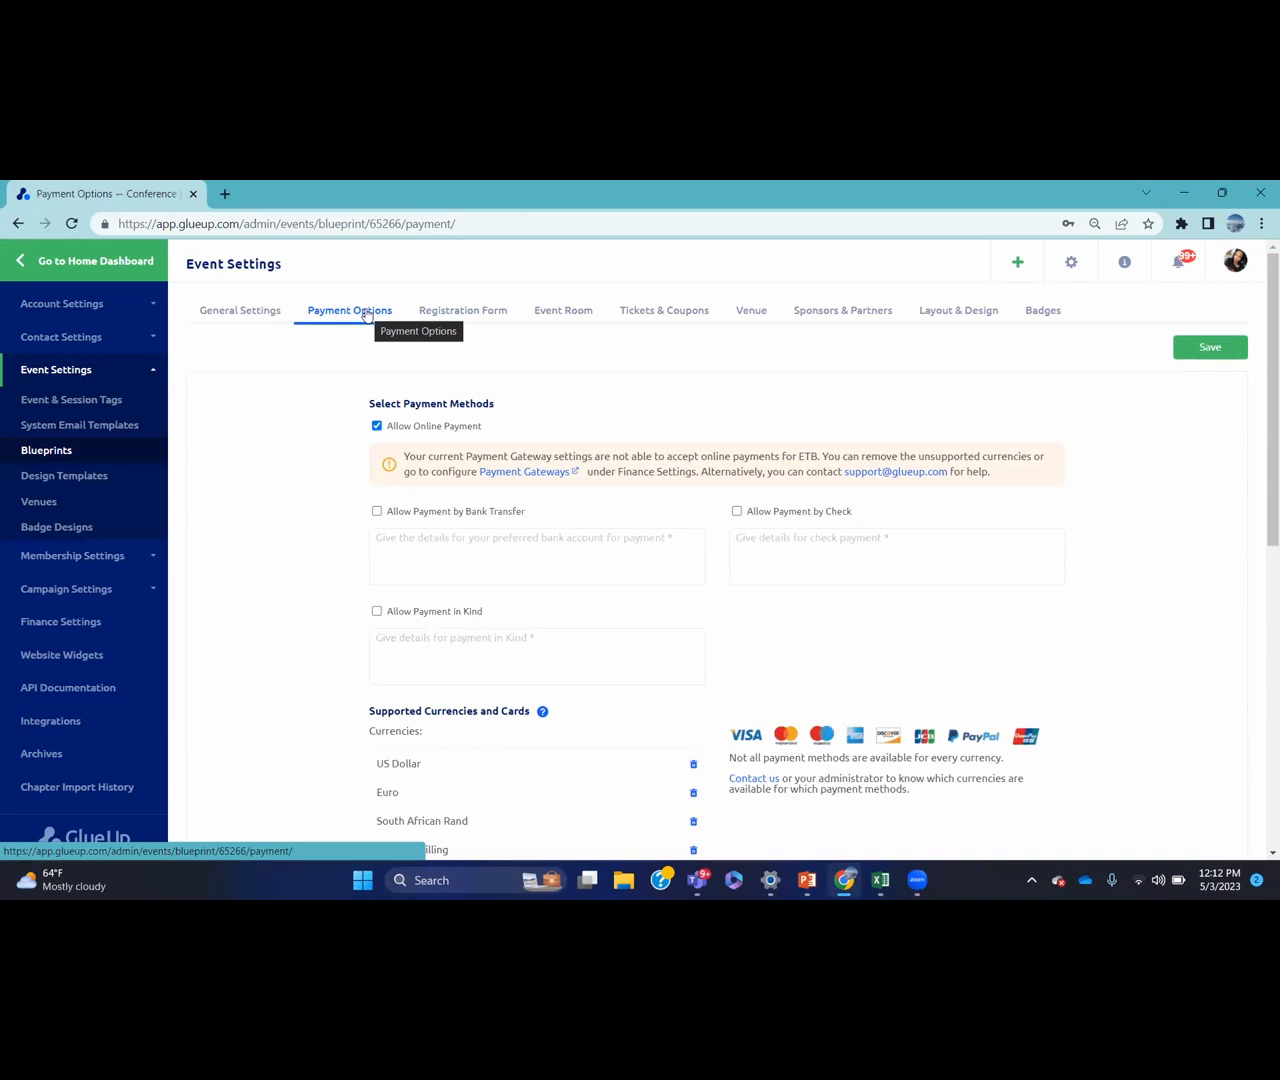
{"action": "scroll", "coordinate": [1262, 474], "scroll_direction": "down", "scroll_amount": 1}
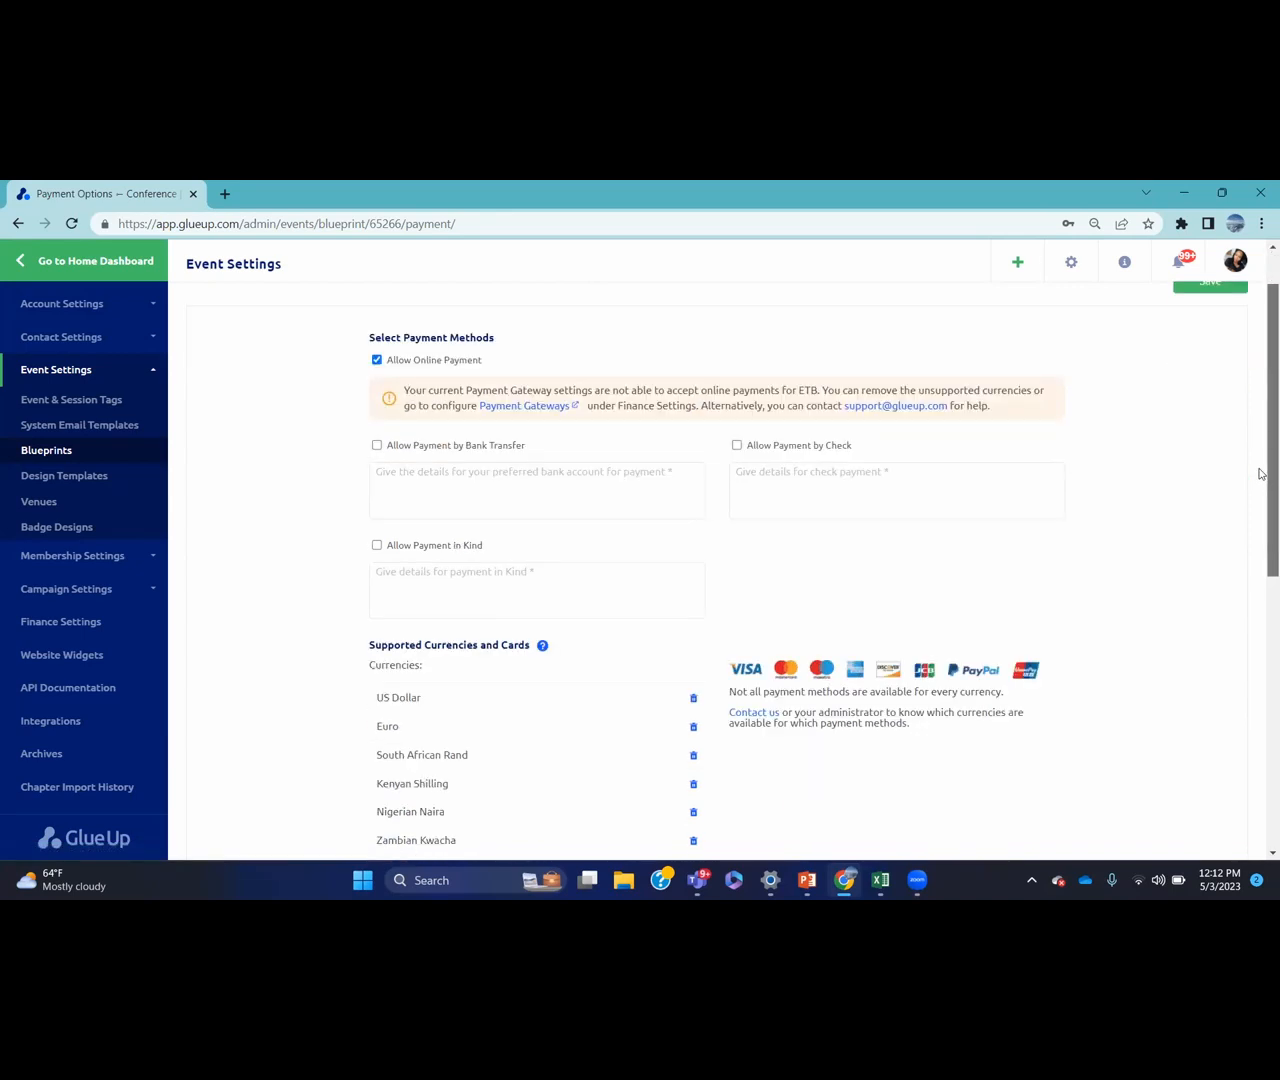
{"action": "scroll", "coordinate": [1262, 474], "scroll_direction": "down", "scroll_amount": 8}
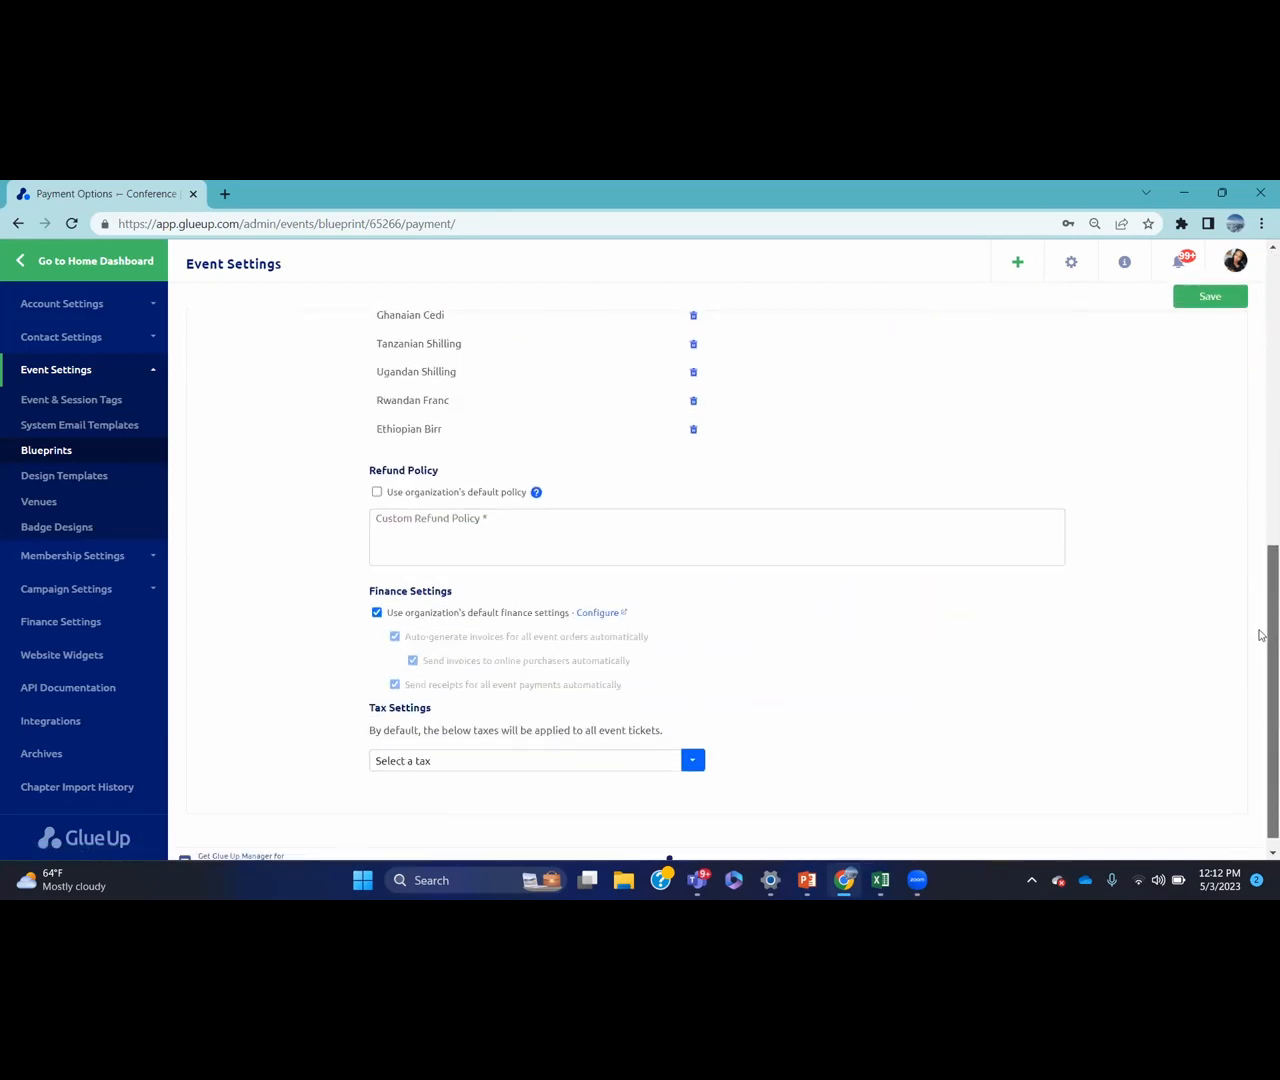
{"action": "scroll", "coordinate": [1260, 635], "scroll_direction": "up", "scroll_amount": 9}
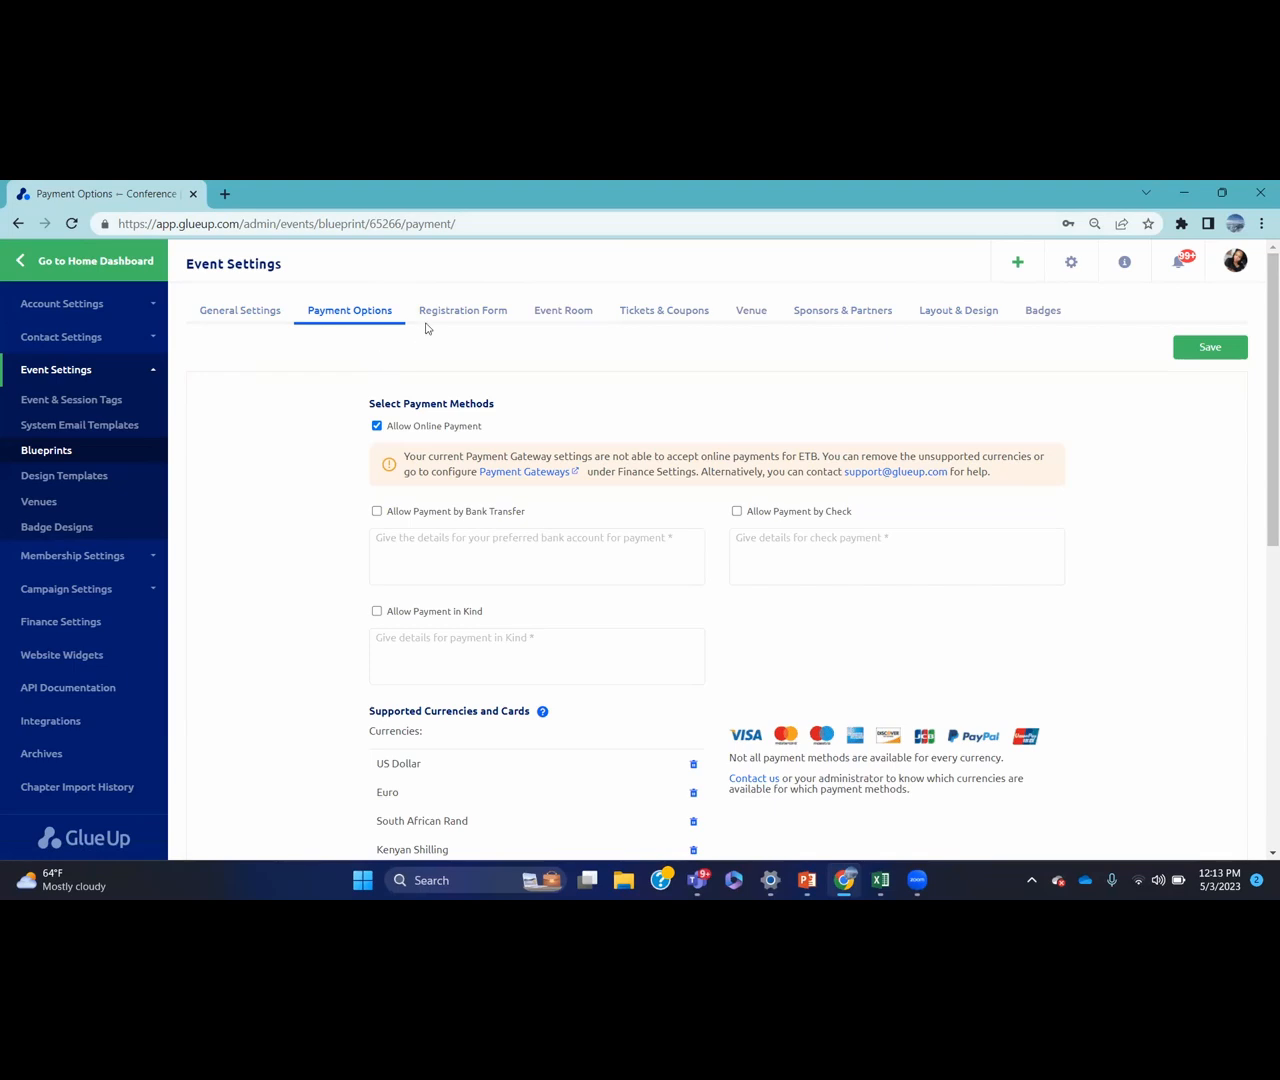
Check the registration forms, then confirm the event room is activated and opens on publish
{"action": "left_click", "coordinate": [468, 316]}
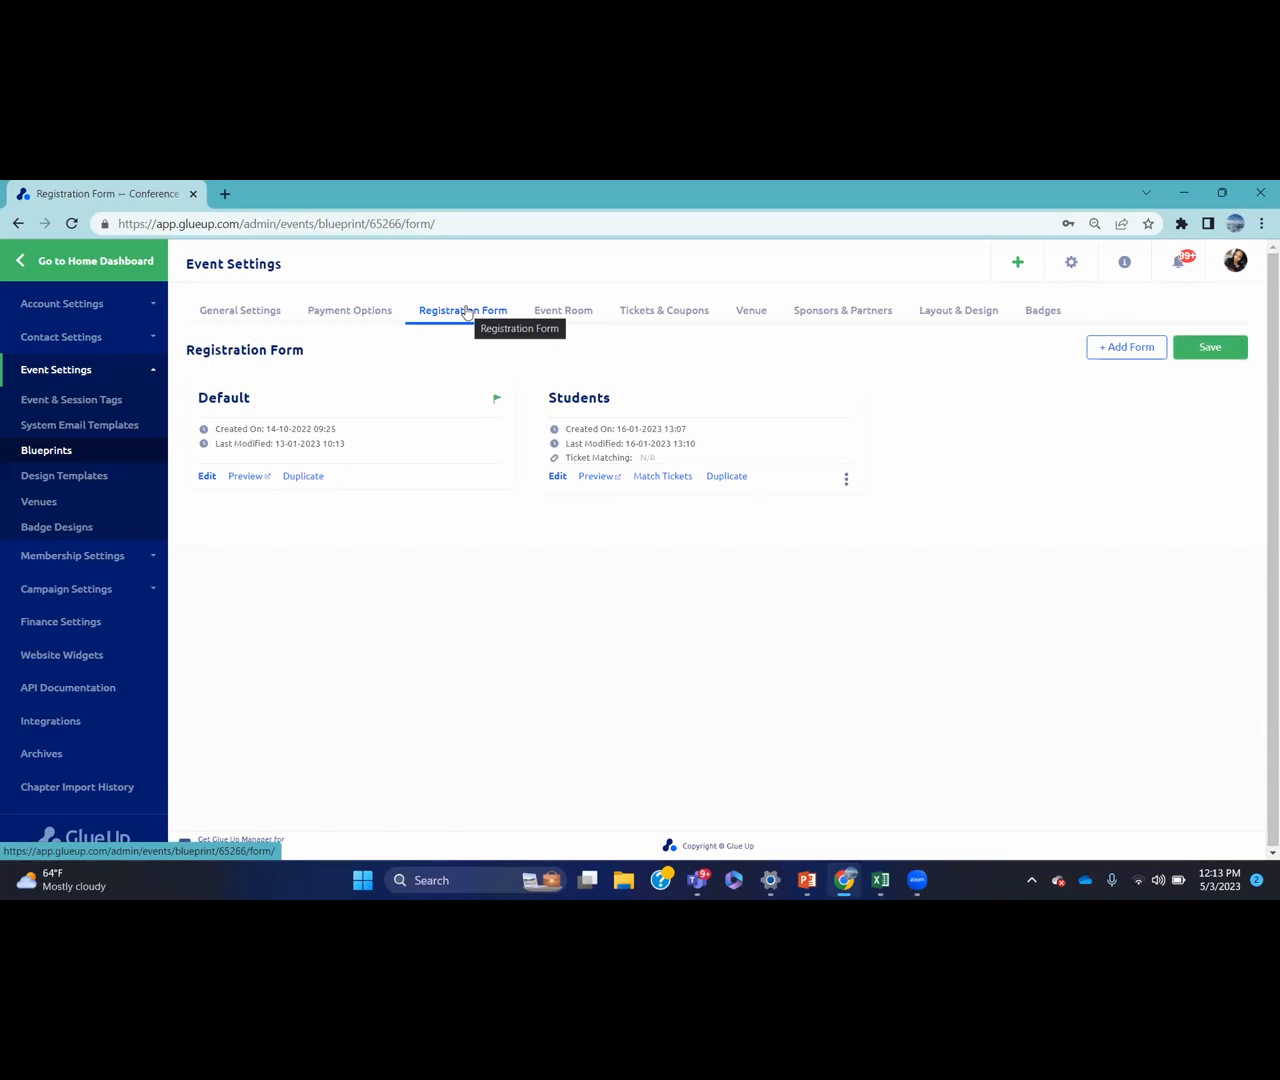
{"action": "left_click", "coordinate": [576, 314]}
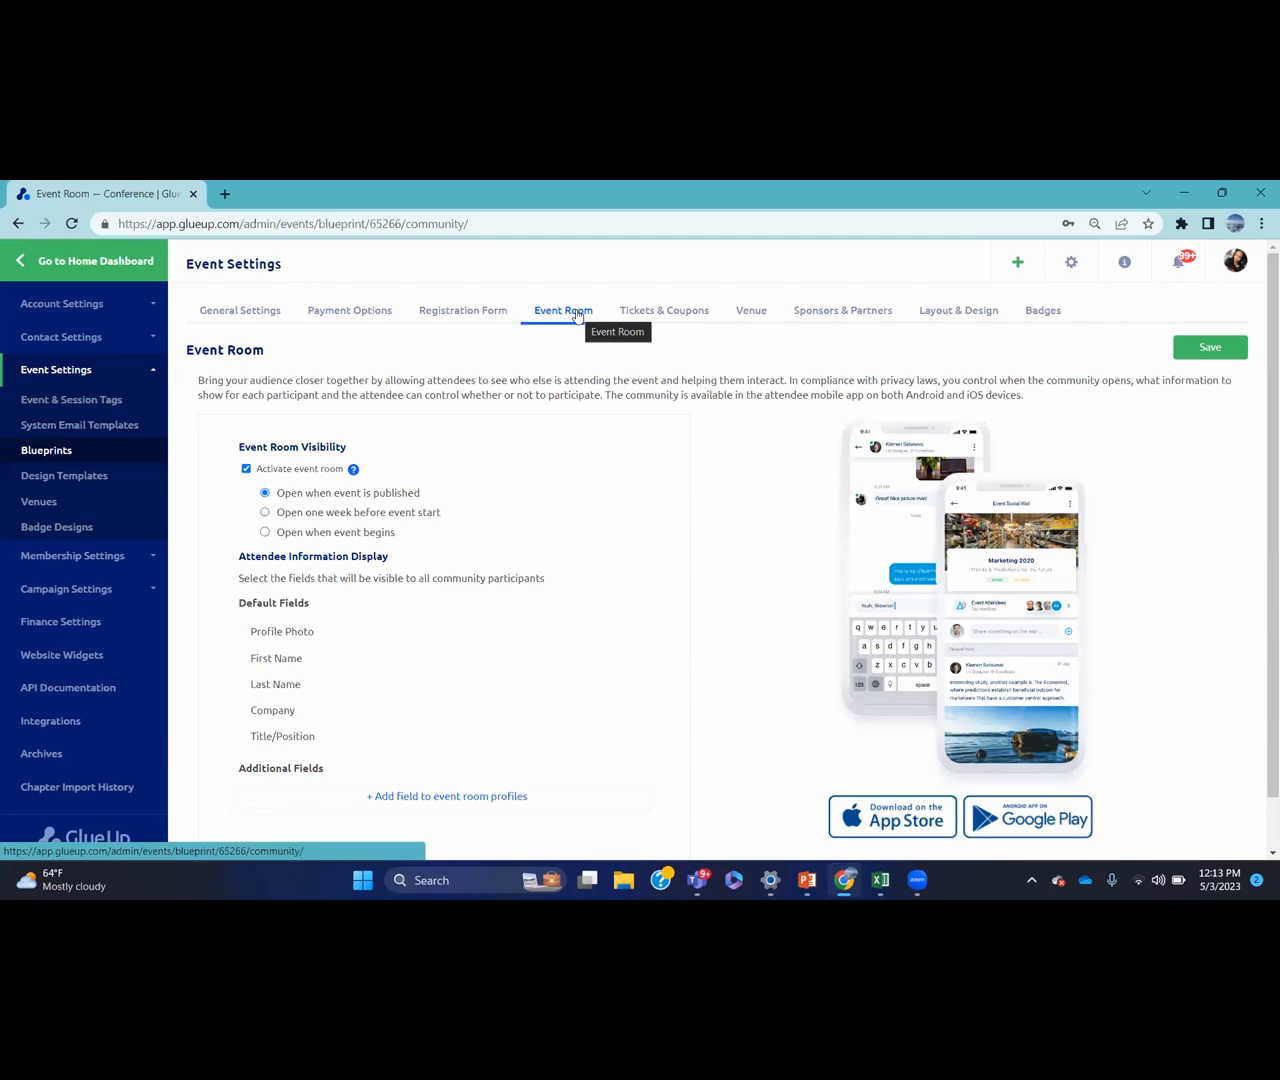
Show the blueprint's tickets: Member Only KSh800, Regular Ticket $1,000 and Group Ticket $7,000
{"action": "left_click", "coordinate": [666, 312]}
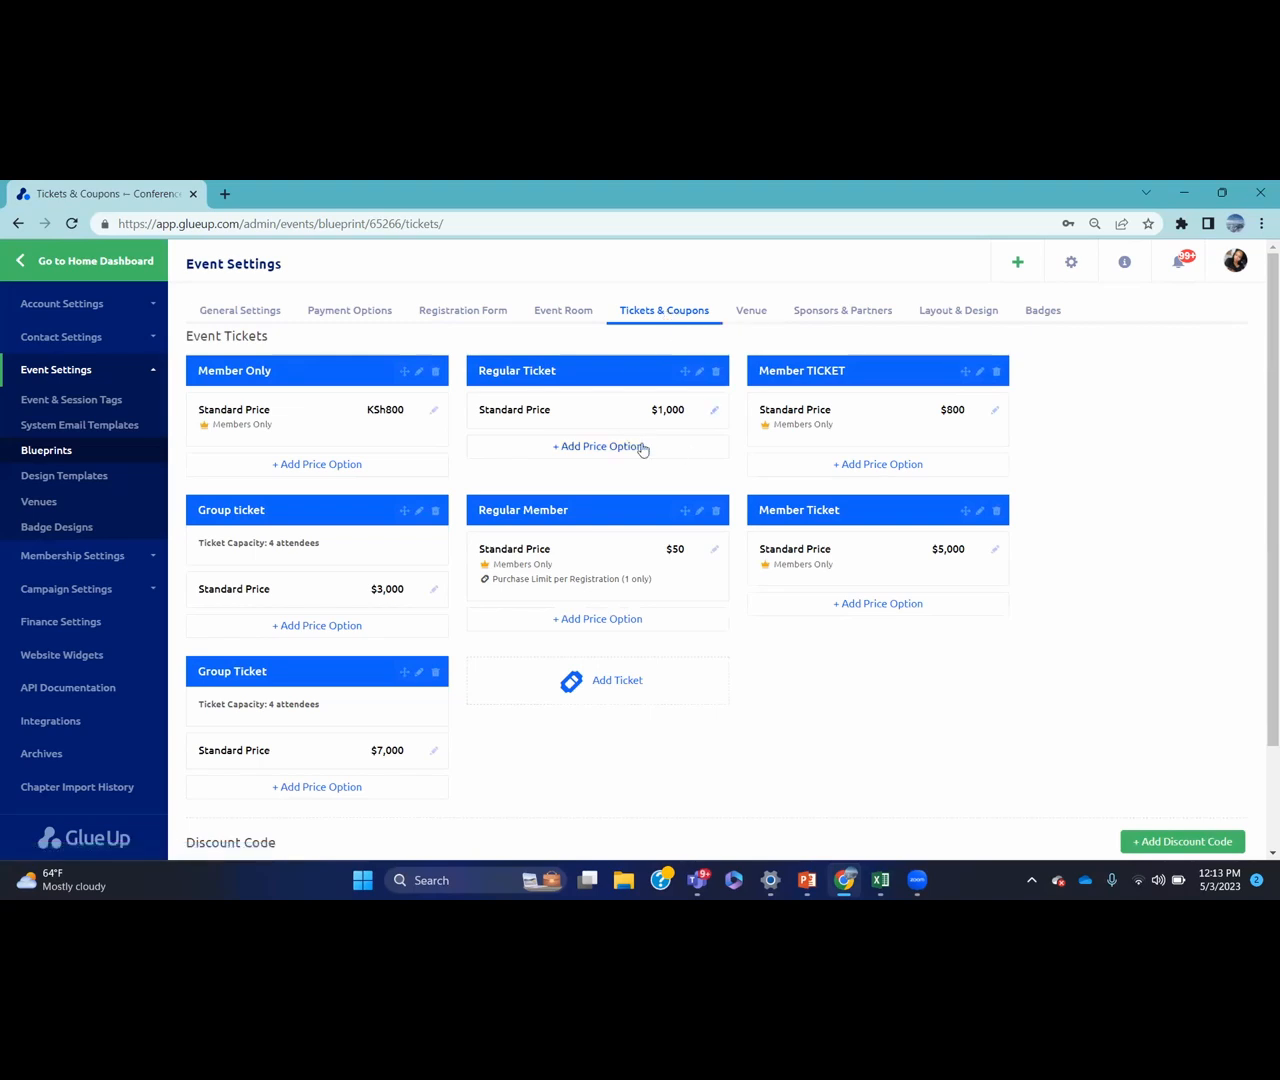
Show the blueprint's venue, Delta Annexe in Nairobi, Kenya, pinned on the map
{"action": "left_click", "coordinate": [754, 314]}
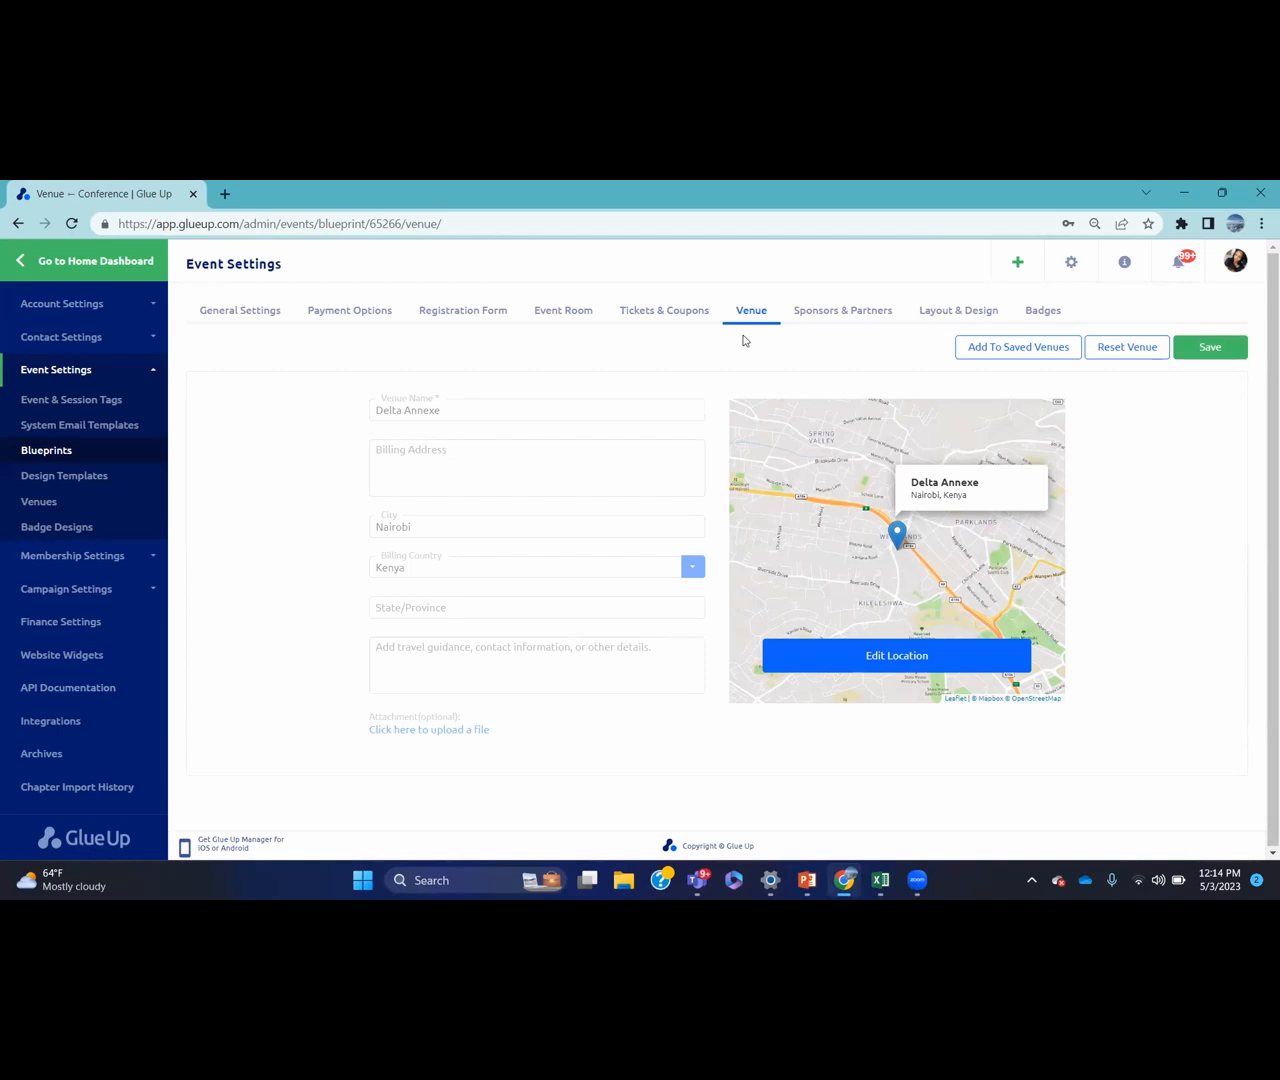
View the sponsors and partners, then the layout and design using the Cappuccino - GlueUp template
{"action": "left_click", "coordinate": [855, 314]}
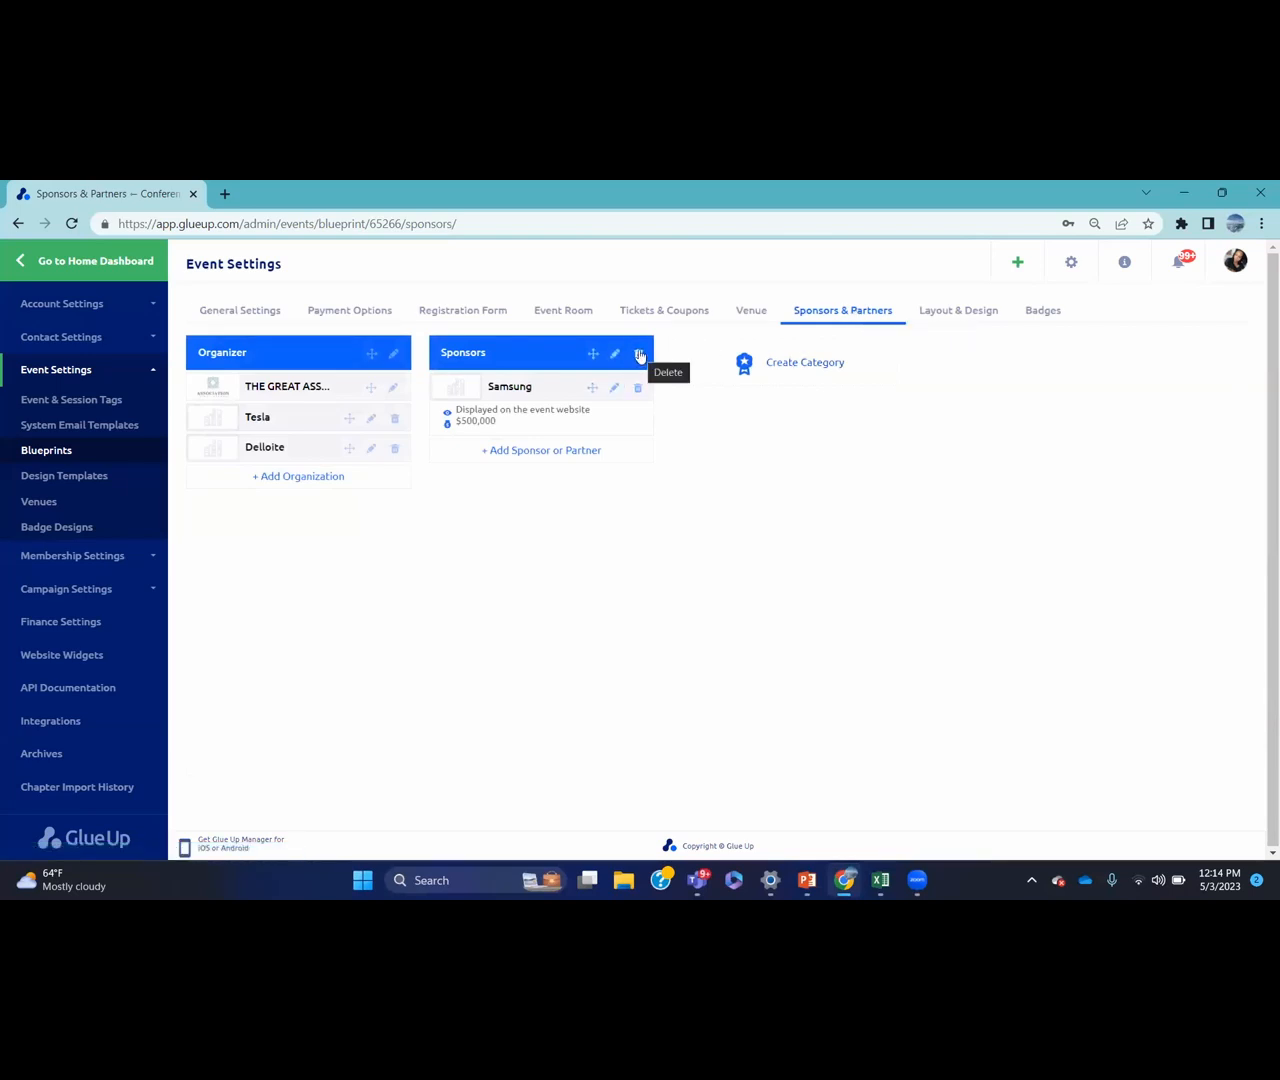
{"action": "left_click", "coordinate": [979, 314]}
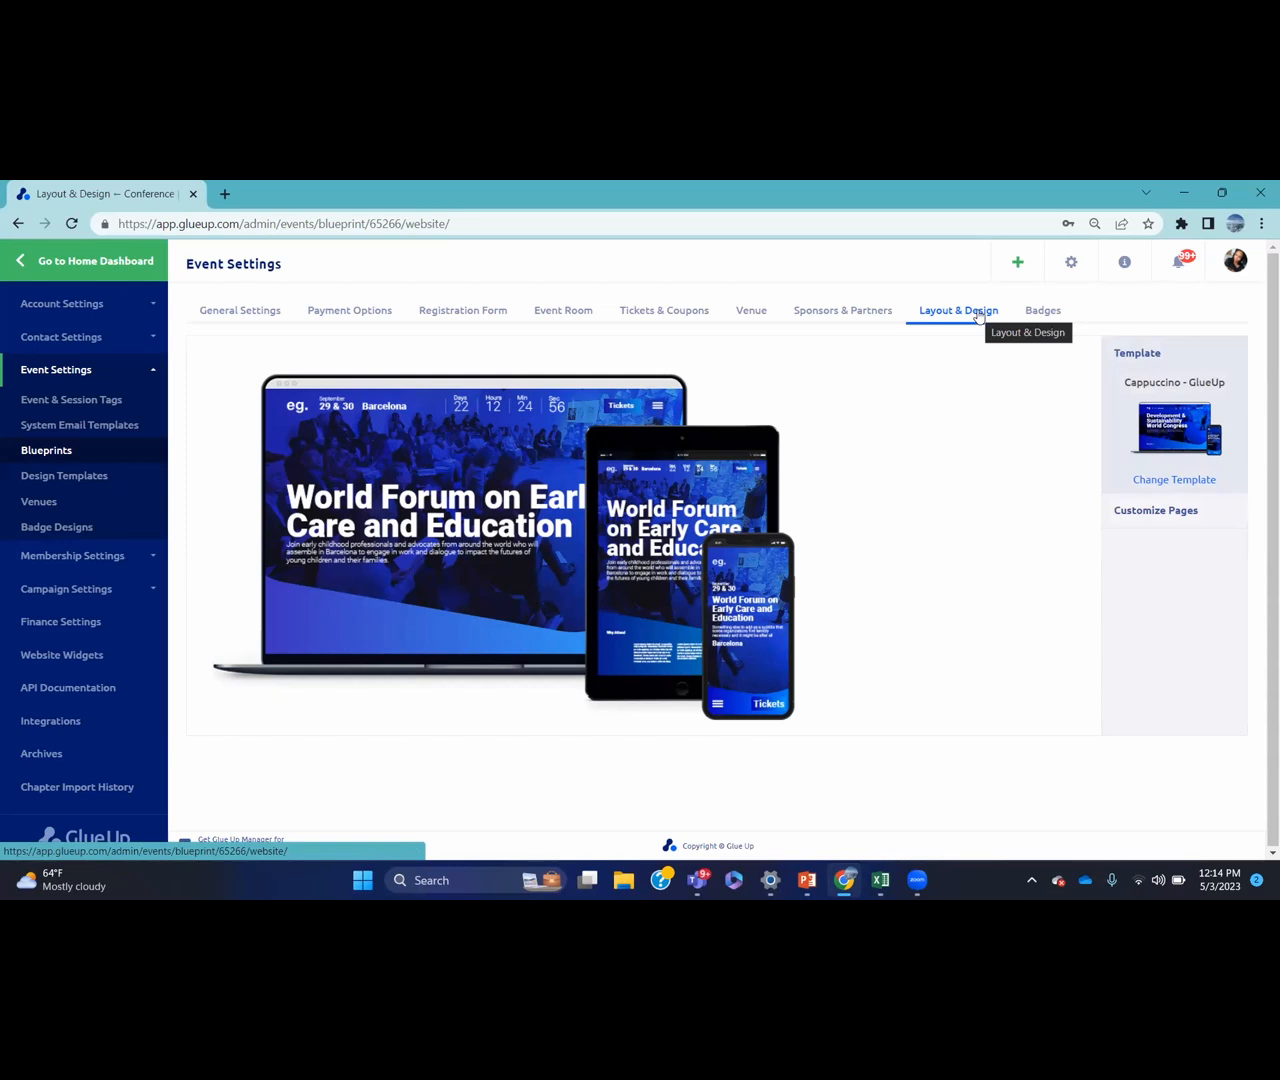
Show the Conference blueprint's badge designs, including the 4 x 4 inch Sample badge
{"action": "left_click", "coordinate": [1033, 314]}
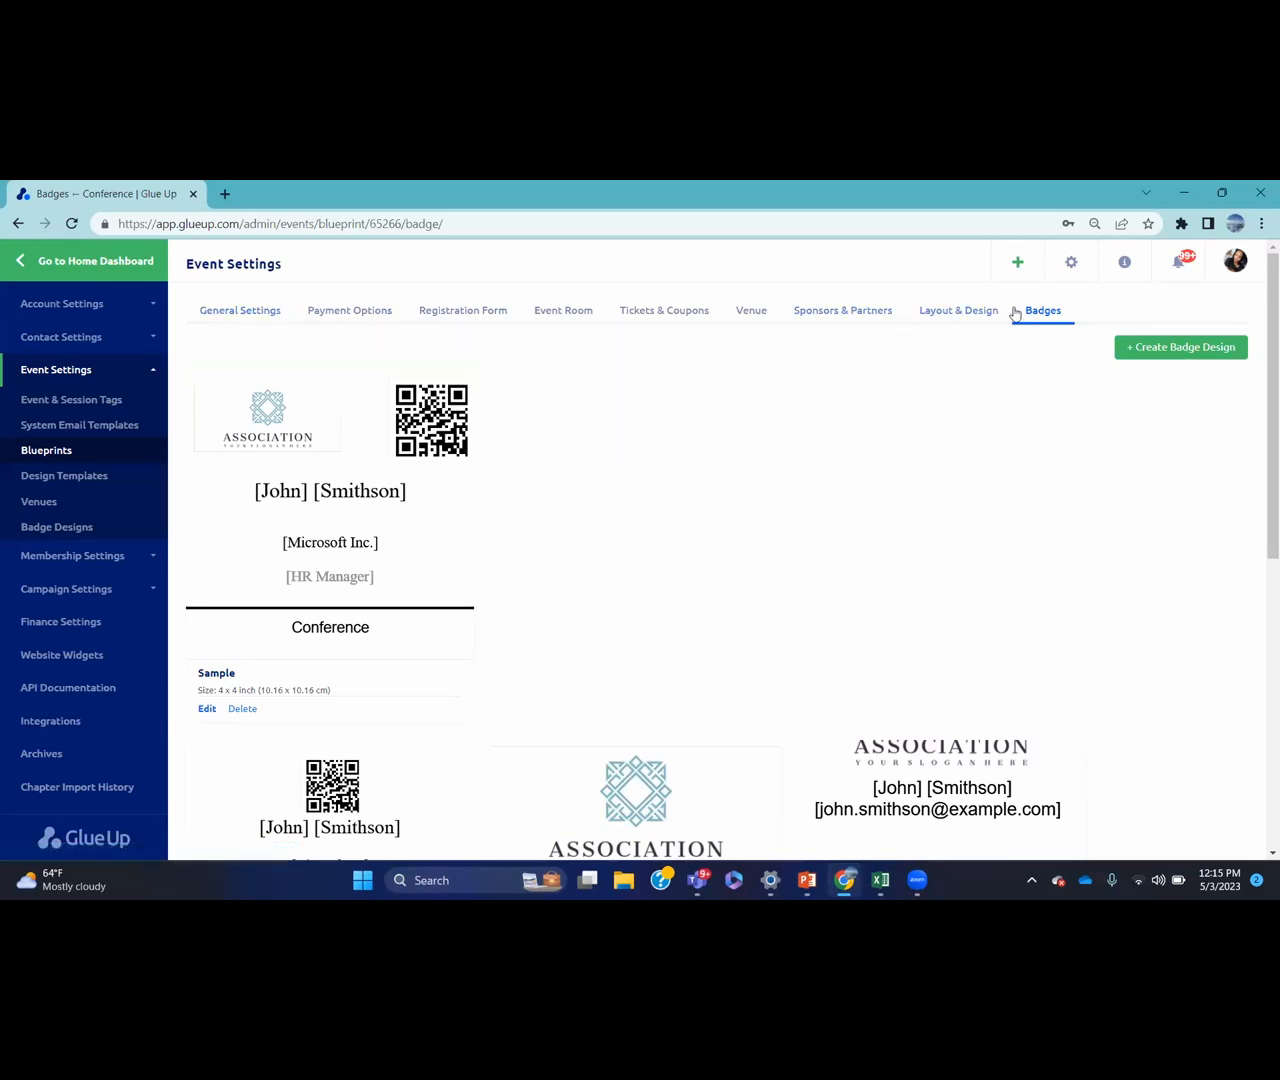
Go back to the Event Blueprints list and dismiss the Webinar/Online card's options menu
{"action": "left_click", "coordinate": [133, 456]}
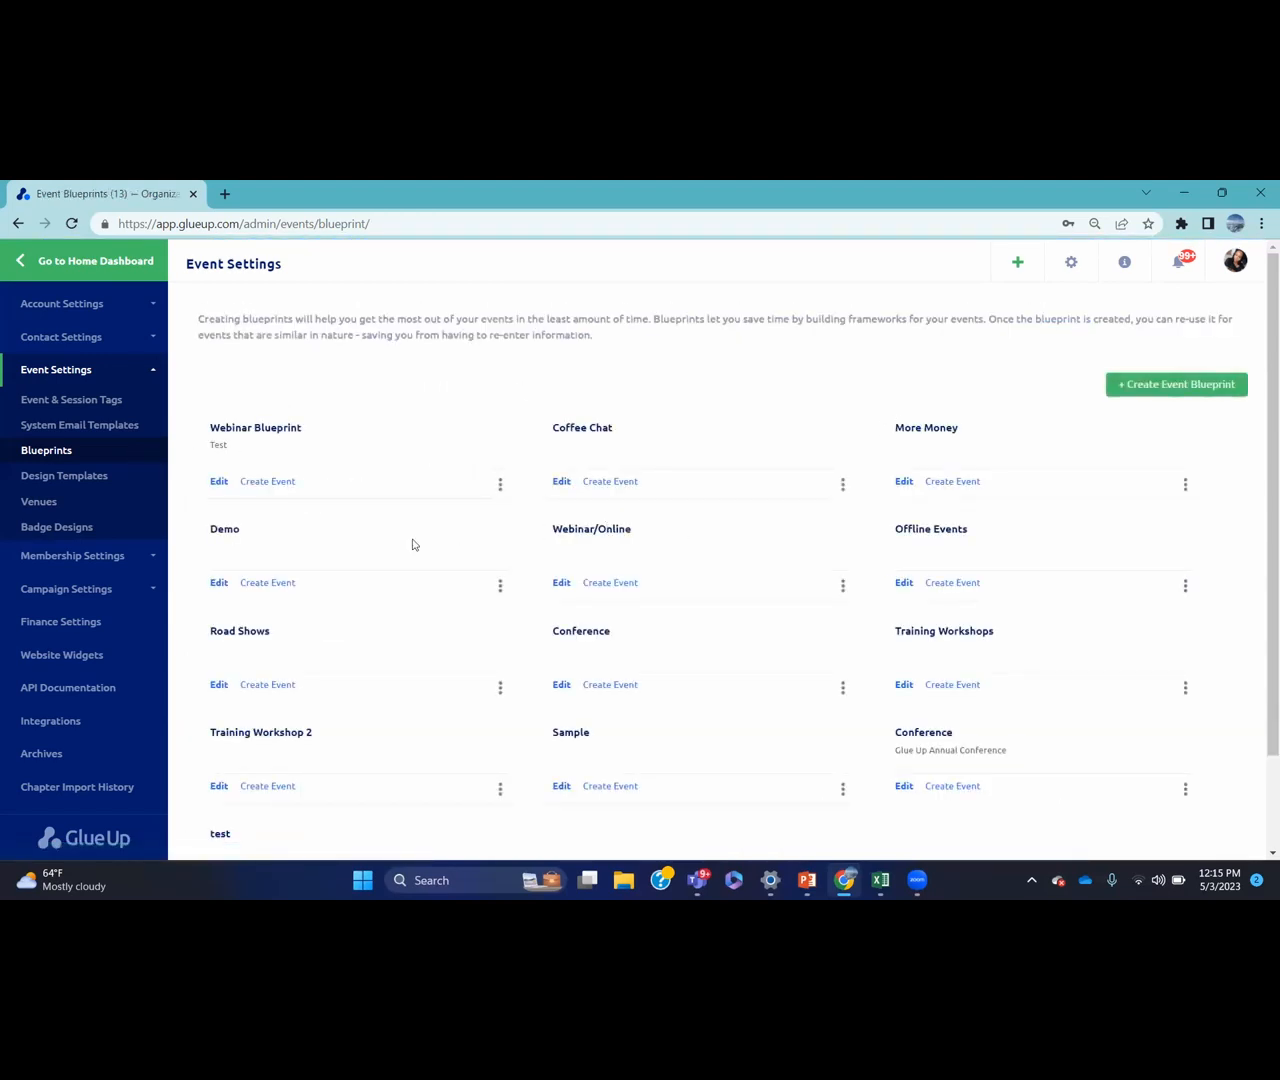
{"action": "left_click", "coordinate": [843, 587]}
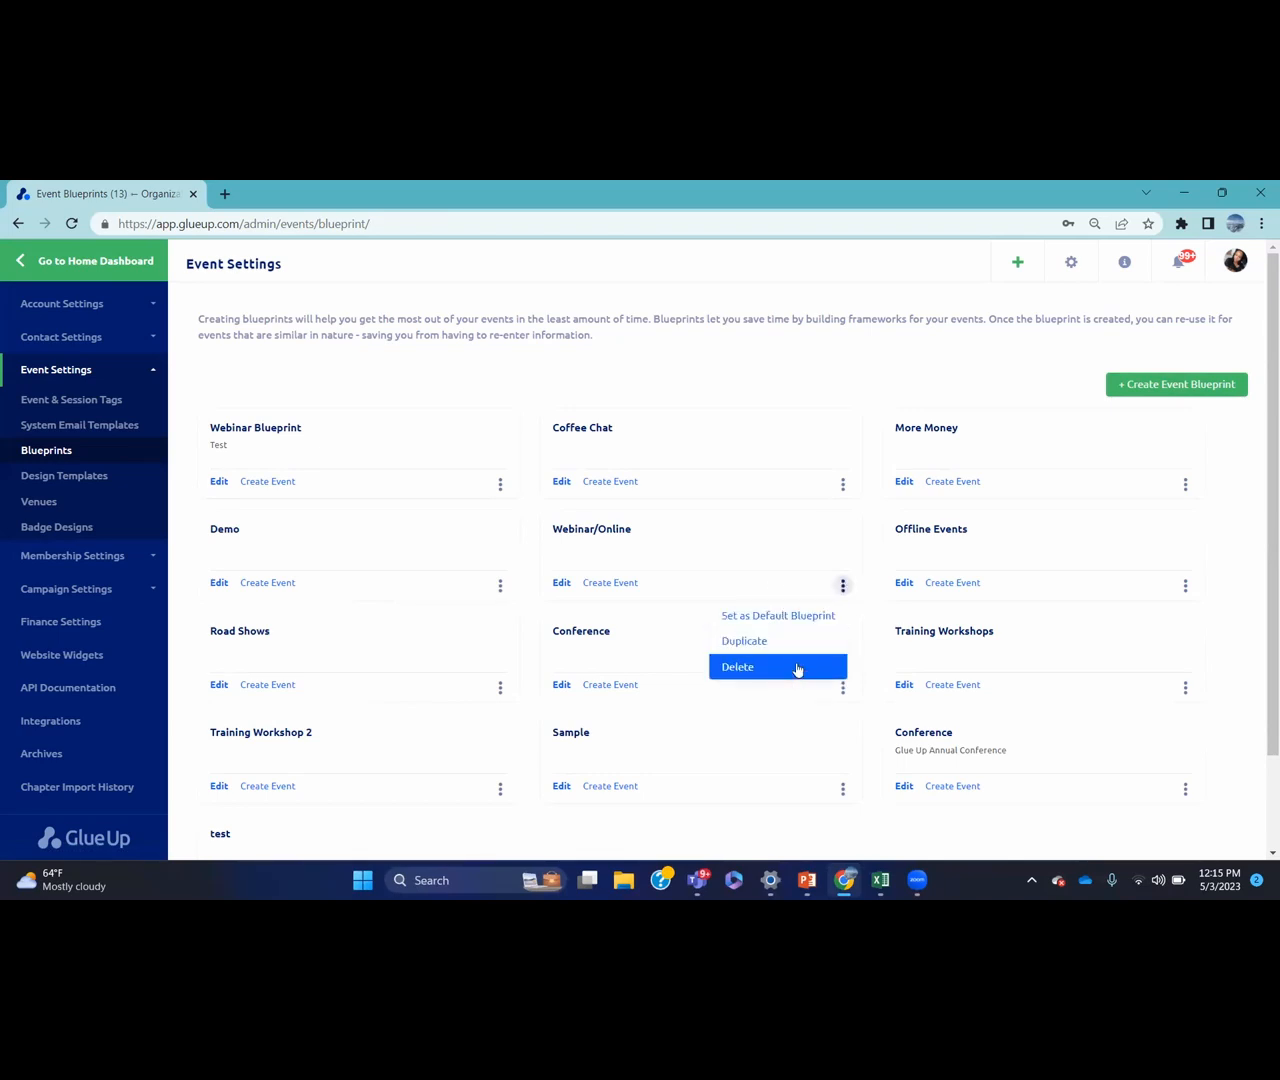
{"action": "left_click", "coordinate": [788, 386]}
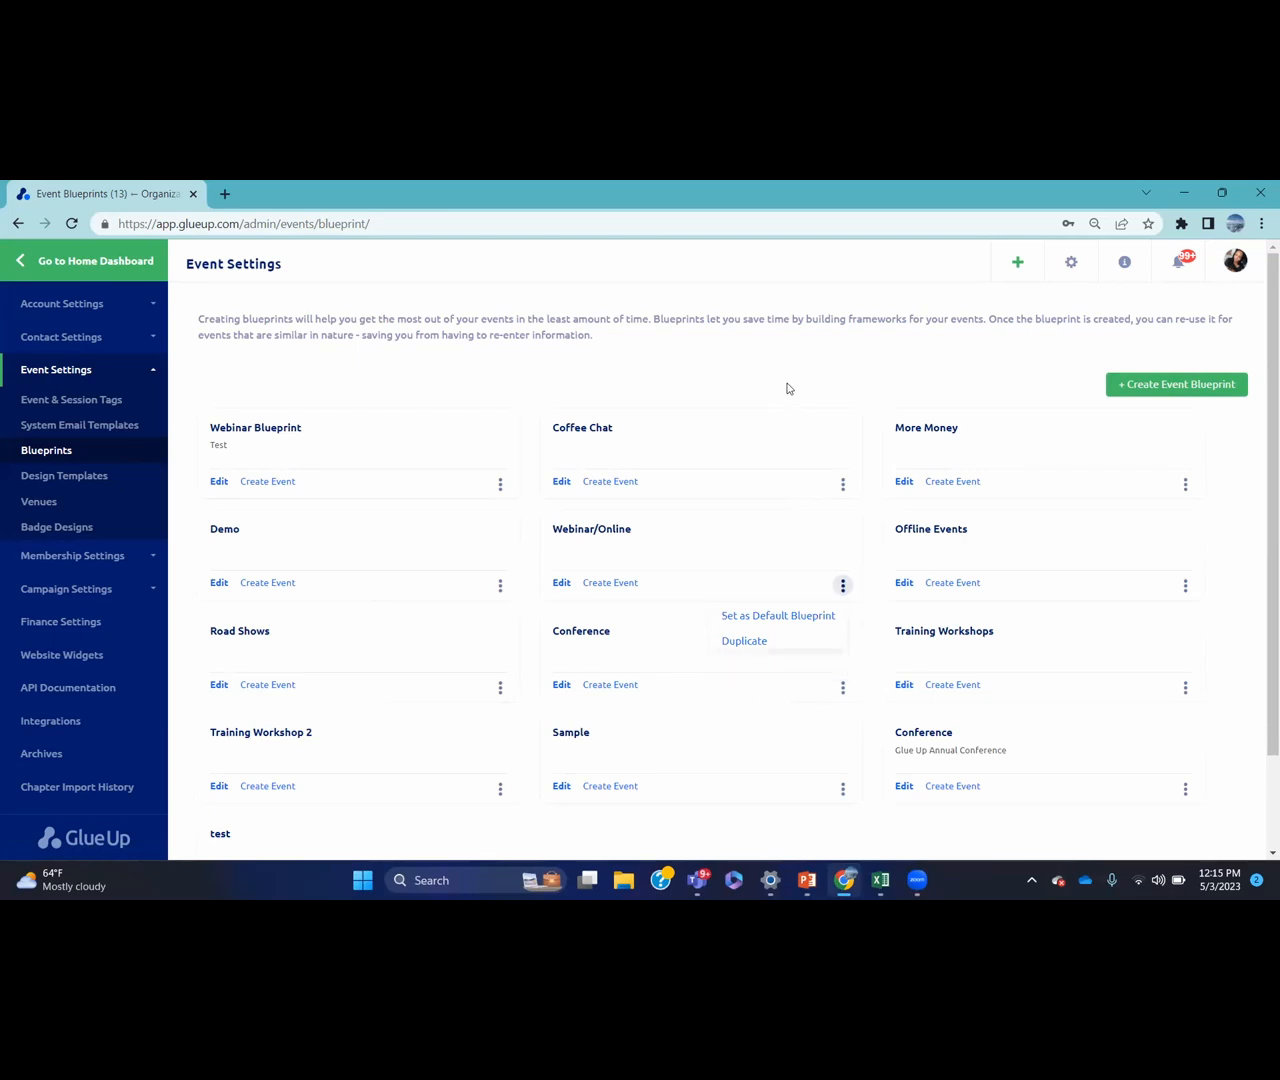
Start a new event design template and begin entering 'May demo template' as its name
{"action": "left_click", "coordinate": [125, 482]}
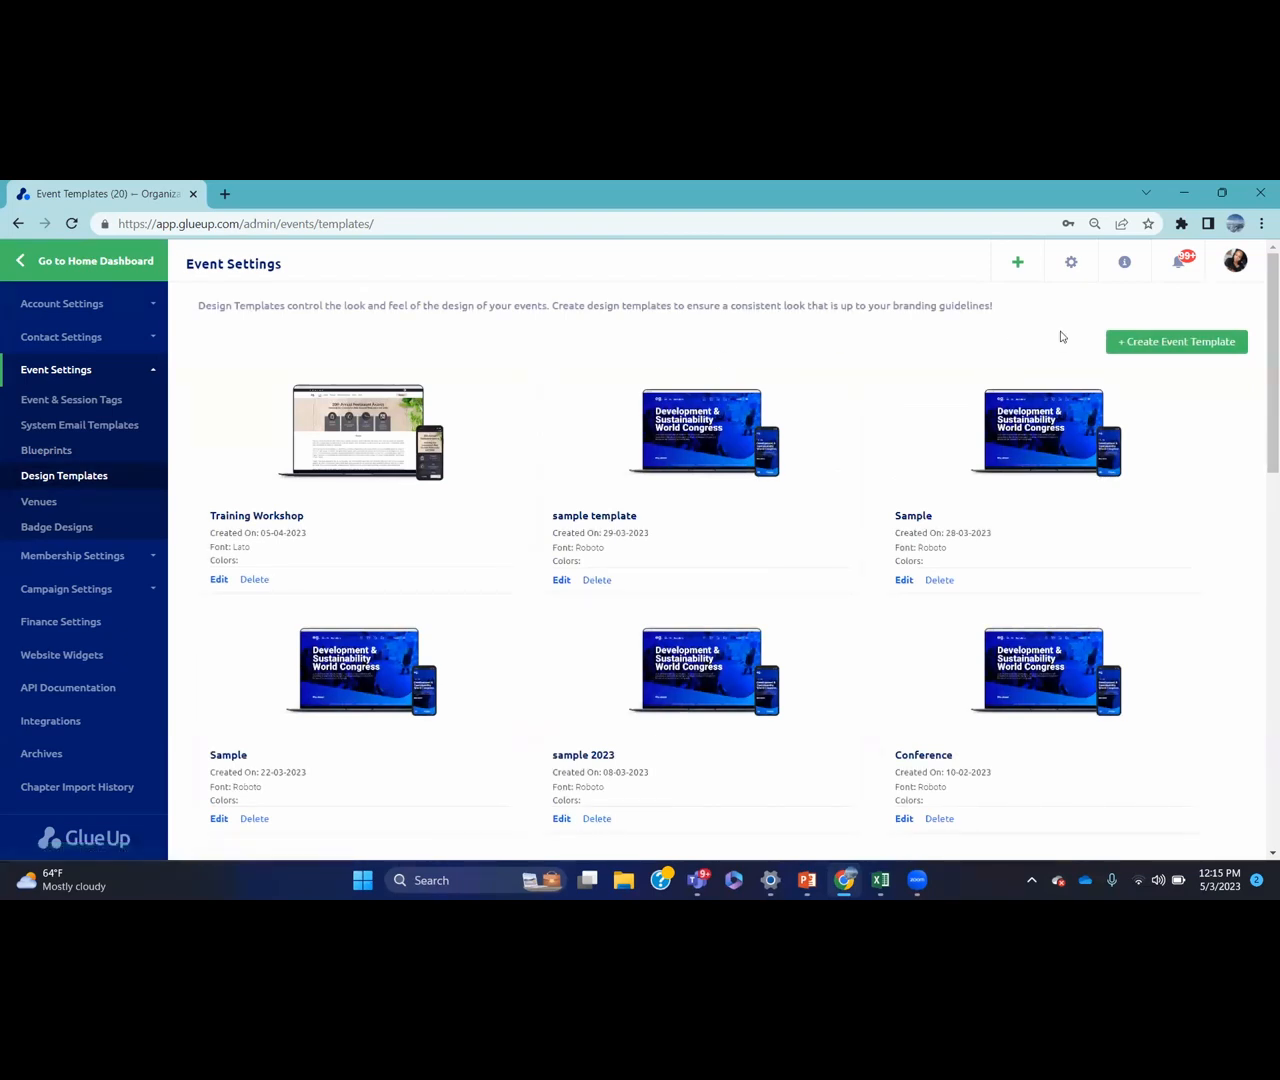
{"action": "left_click", "coordinate": [1118, 343]}
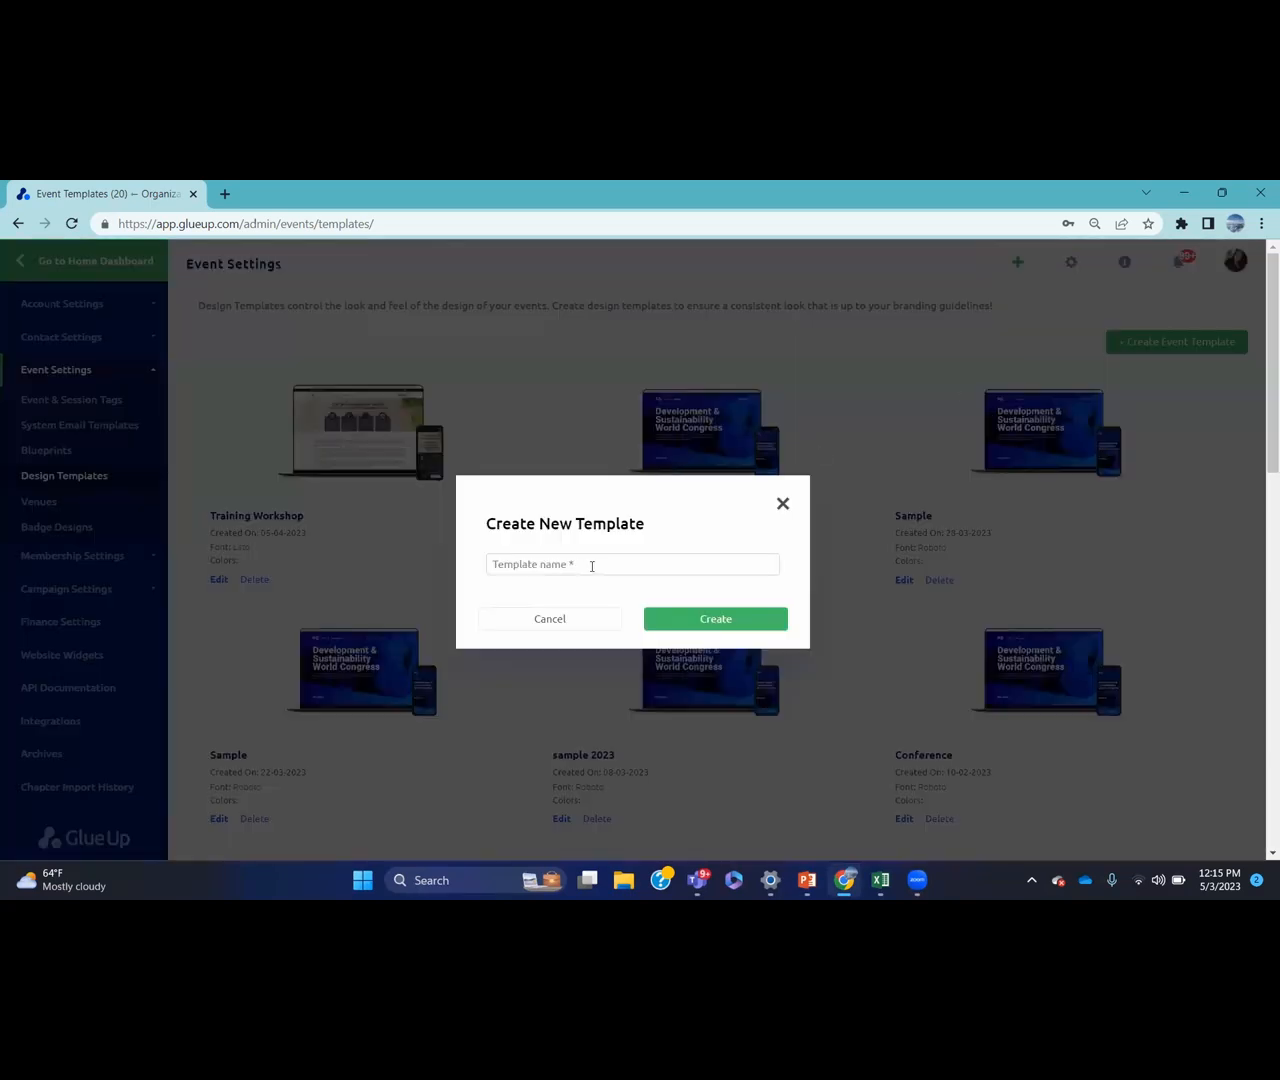
{"action": "left_click", "coordinate": [592, 566]}
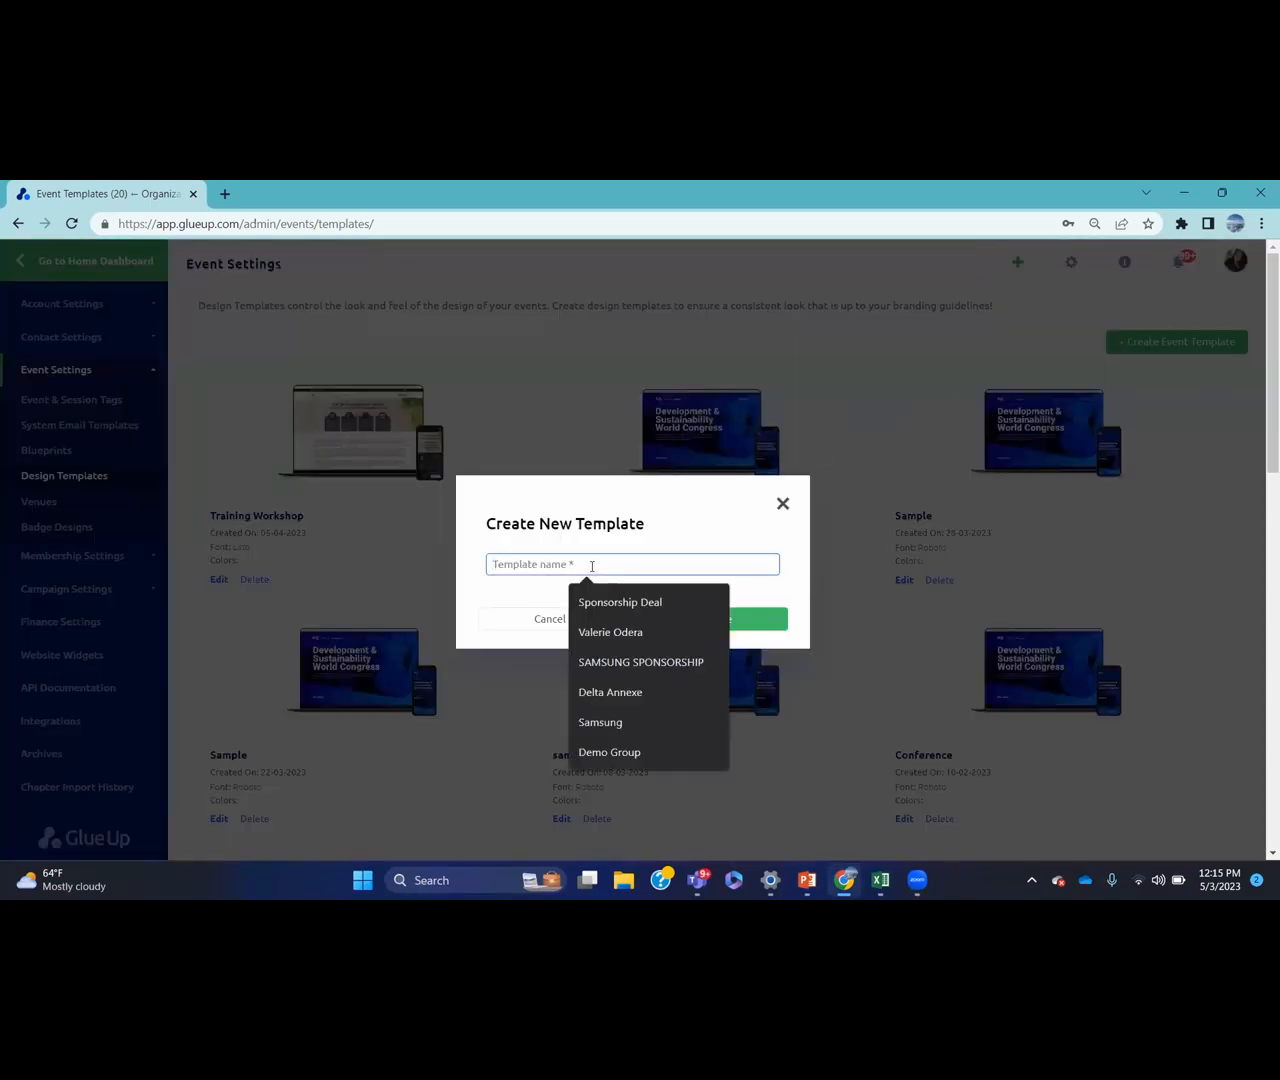
{"action": "type", "text": "May demo"}
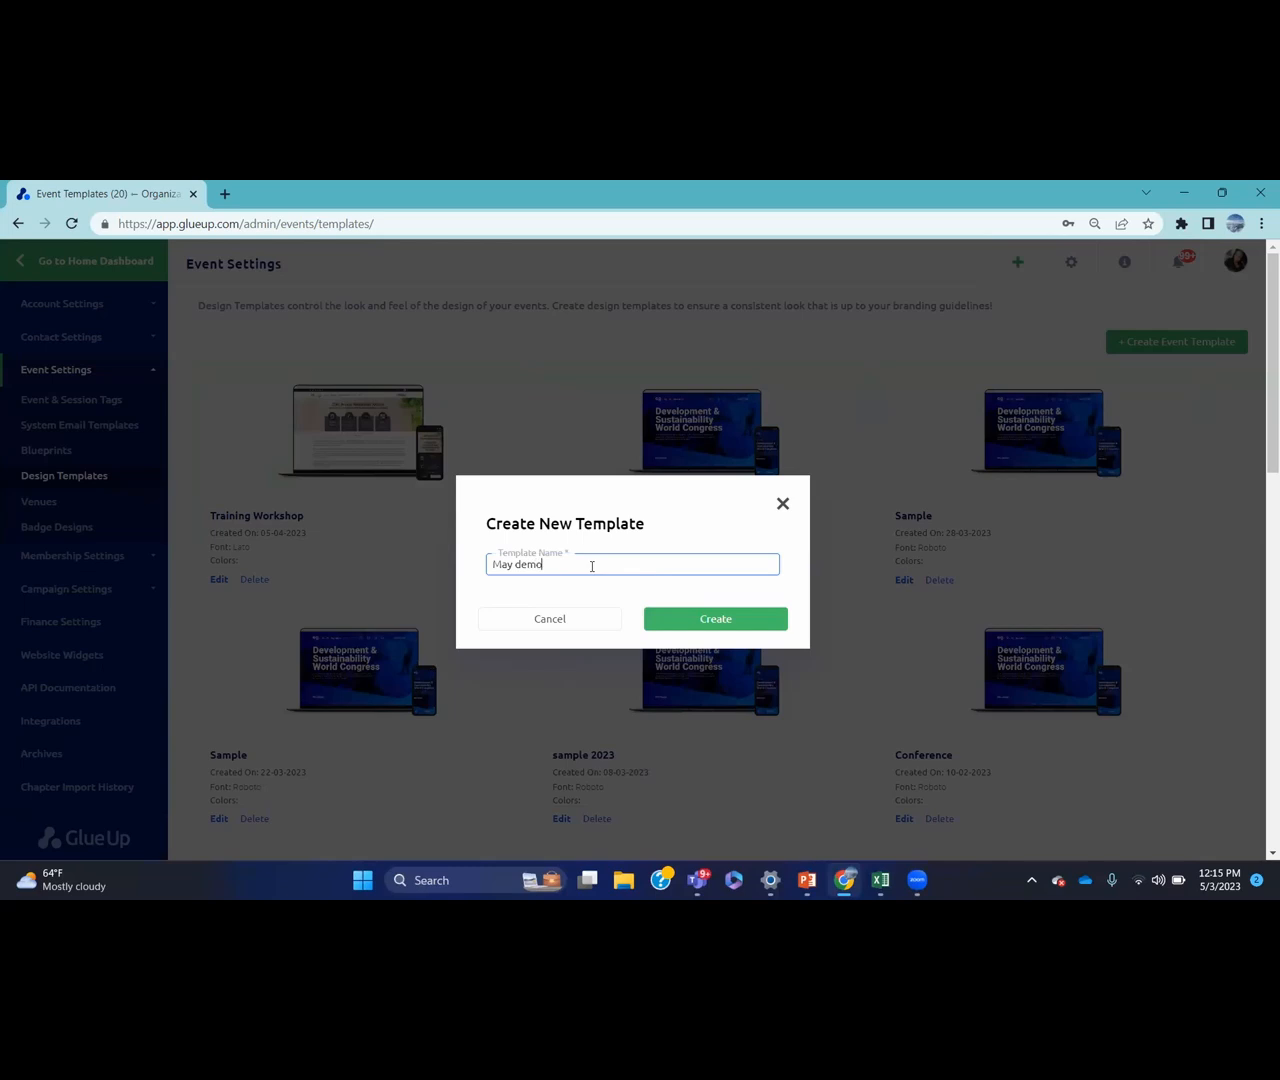
{"action": "type", "text": " tepl"}
{"action": "key", "text": "BackSpace"}
{"action": "key", "text": "BackSpace"}
Finish naming 'May demo template', create it, and continue with the Café Mocha layout
{"action": "type", "text": "mplate"}
{"action": "left_click", "coordinate": [676, 619]}
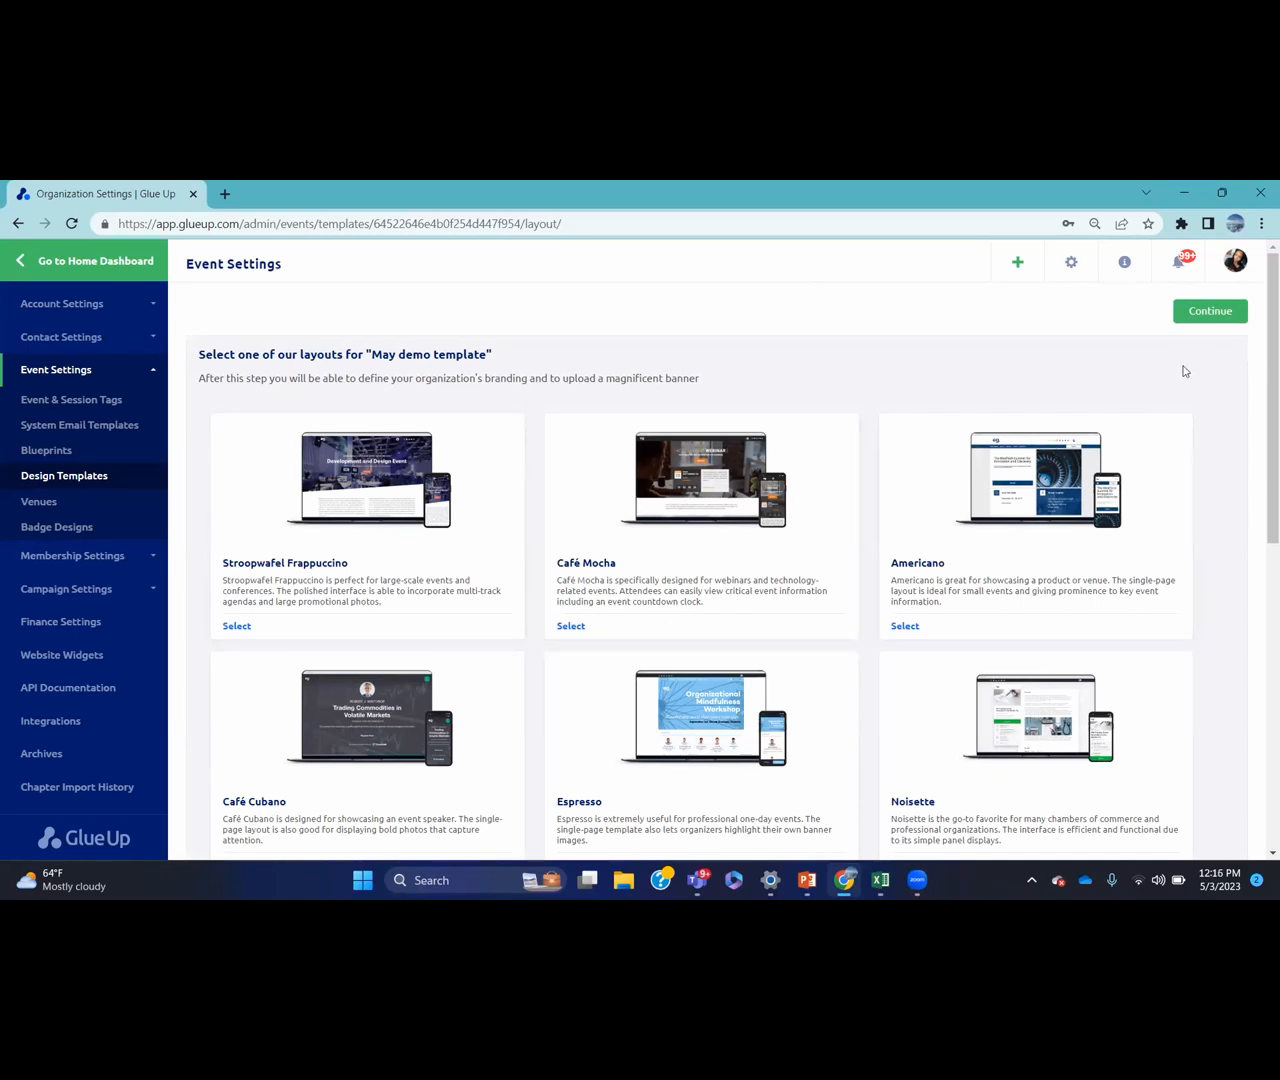
{"action": "scroll", "coordinate": [1259, 359], "scroll_direction": "down", "scroll_amount": 6}
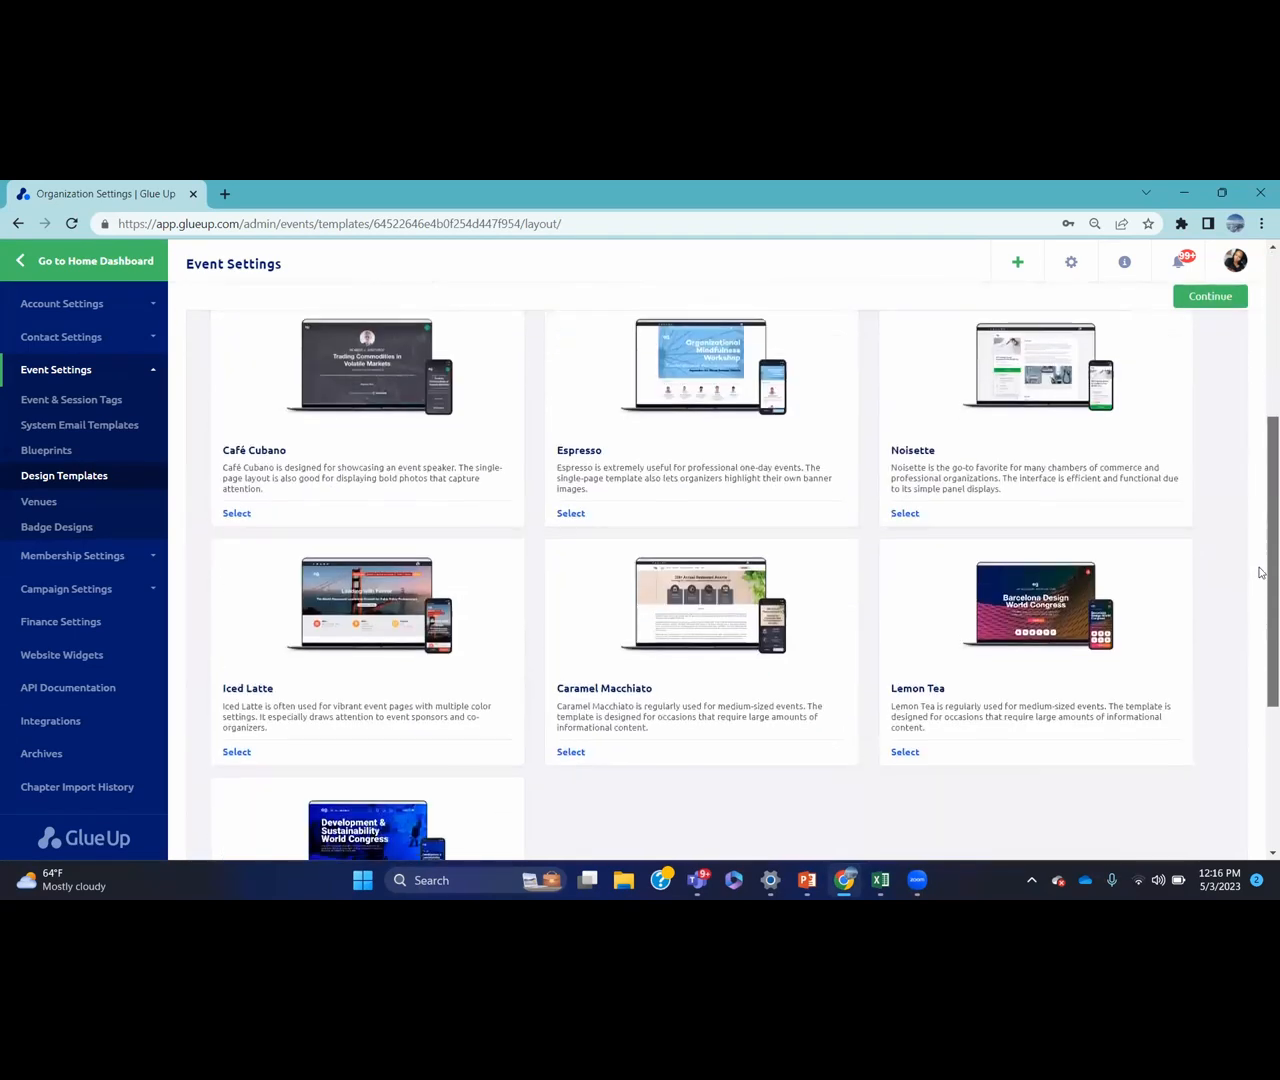
{"action": "scroll", "coordinate": [1261, 500], "scroll_direction": "up", "scroll_amount": 3}
{"action": "scroll", "coordinate": [1260, 470], "scroll_direction": "up", "scroll_amount": 1}
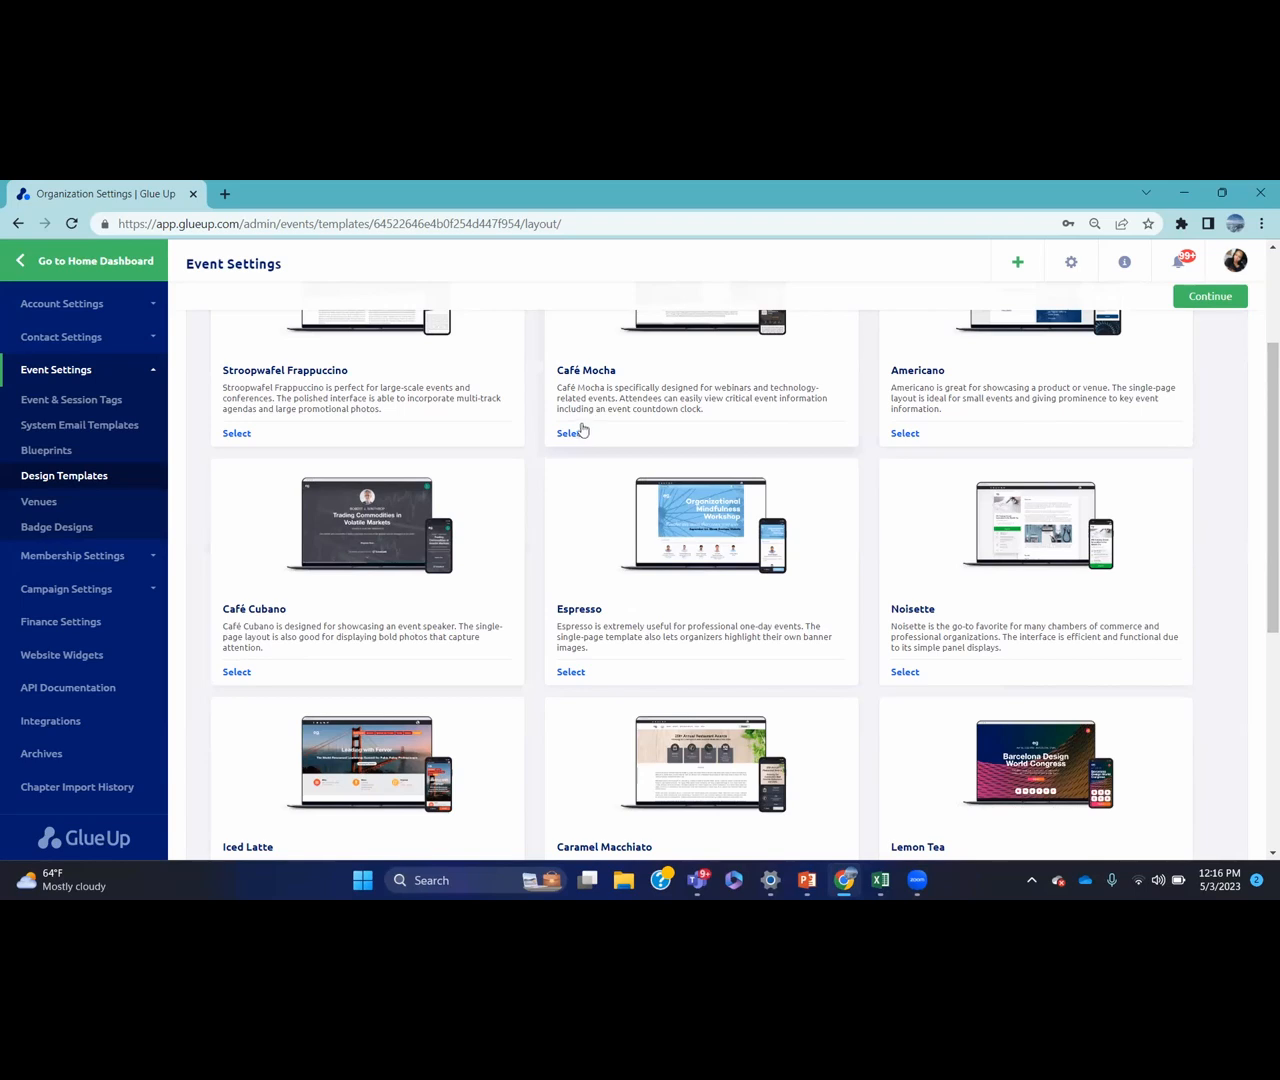
{"action": "left_click", "coordinate": [573, 434]}
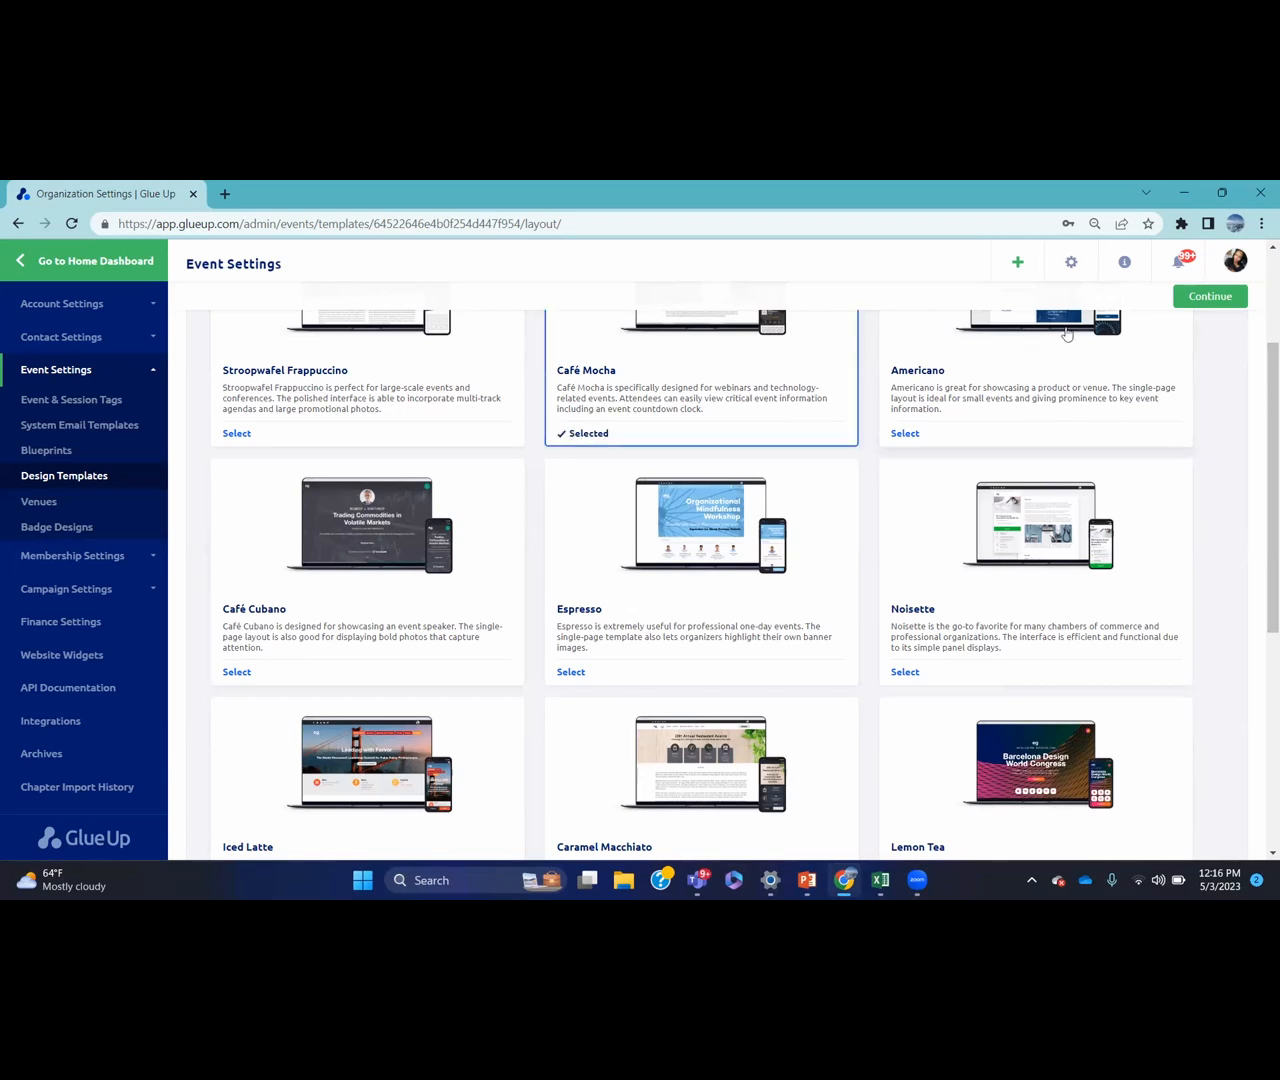
{"action": "left_click", "coordinate": [1200, 297]}
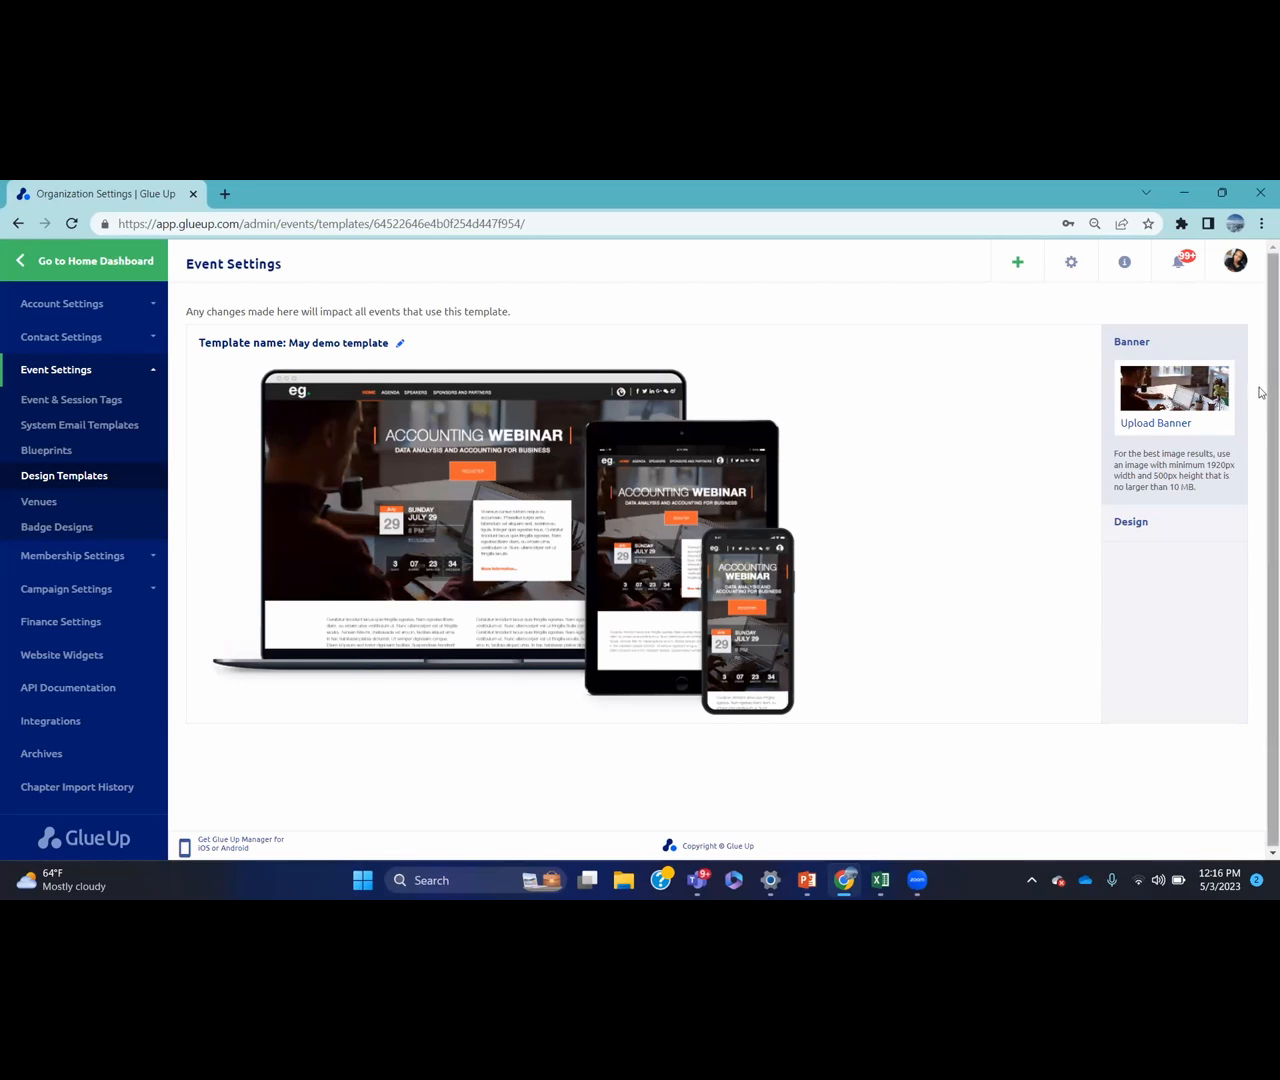
Expand the May demo template's colour and font options, then go to Saved Venues
{"action": "left_click", "coordinate": [1132, 521]}
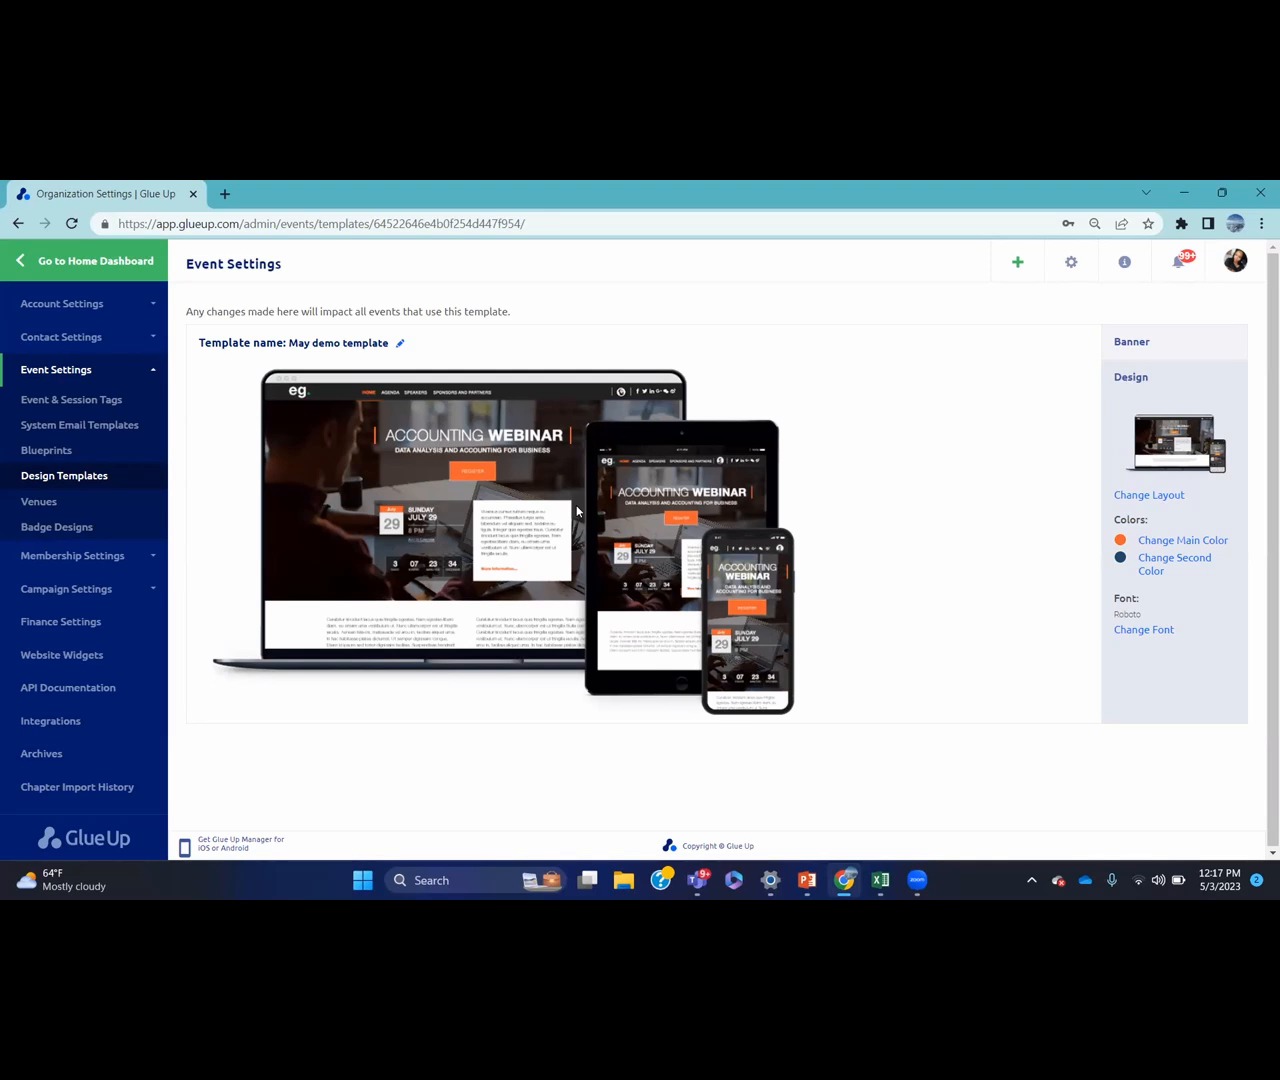
{"action": "left_click", "coordinate": [108, 503]}
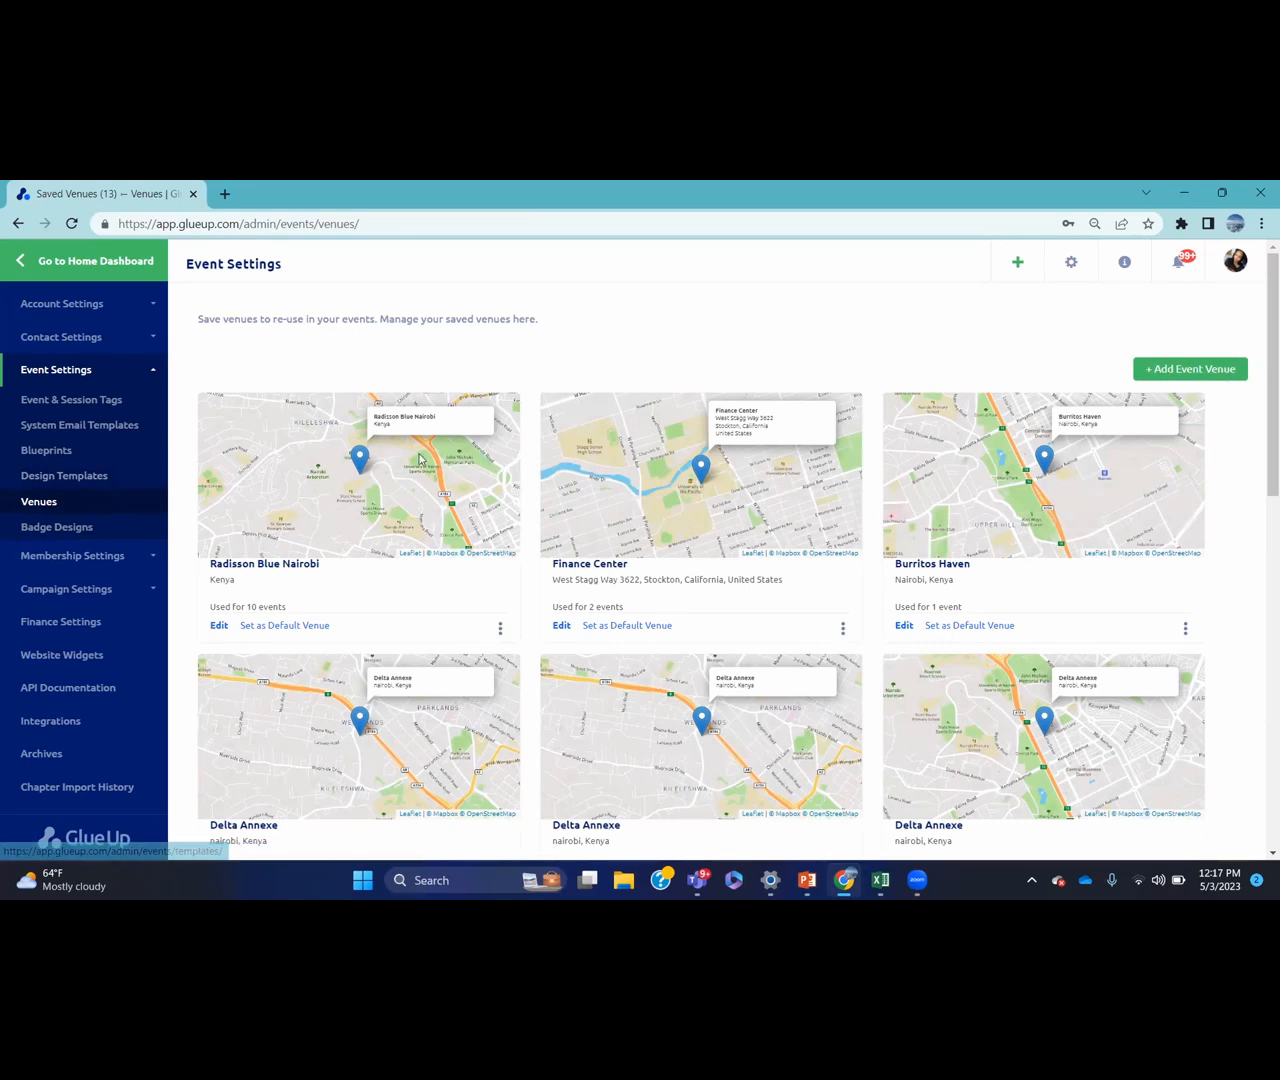
Start a new event venue and choose to enter its details manually
{"action": "left_click", "coordinate": [1172, 375]}
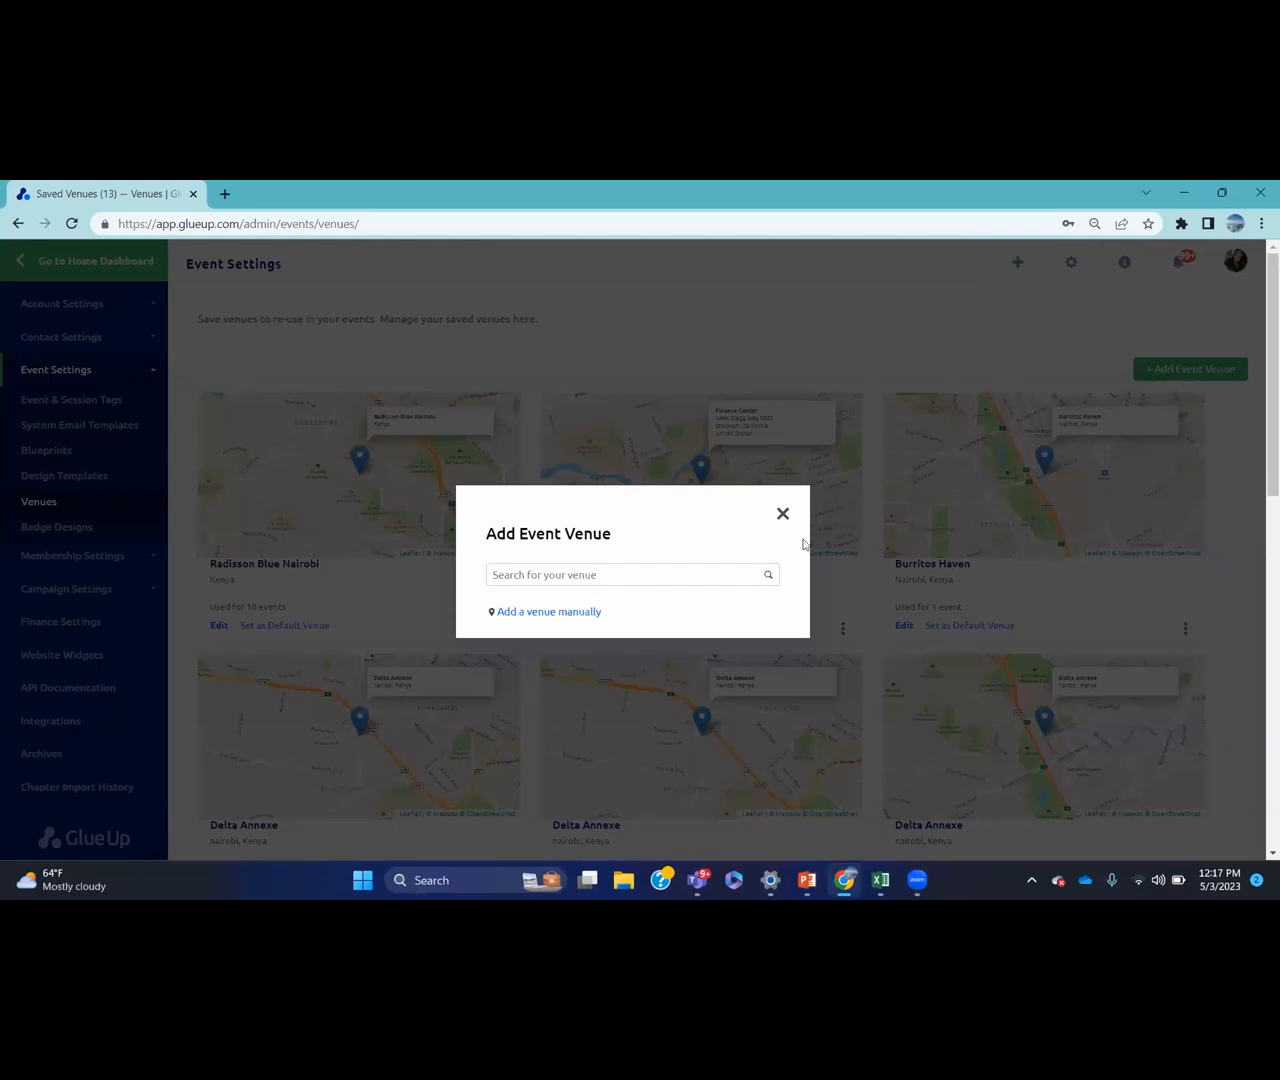
{"action": "left_click", "coordinate": [672, 571]}
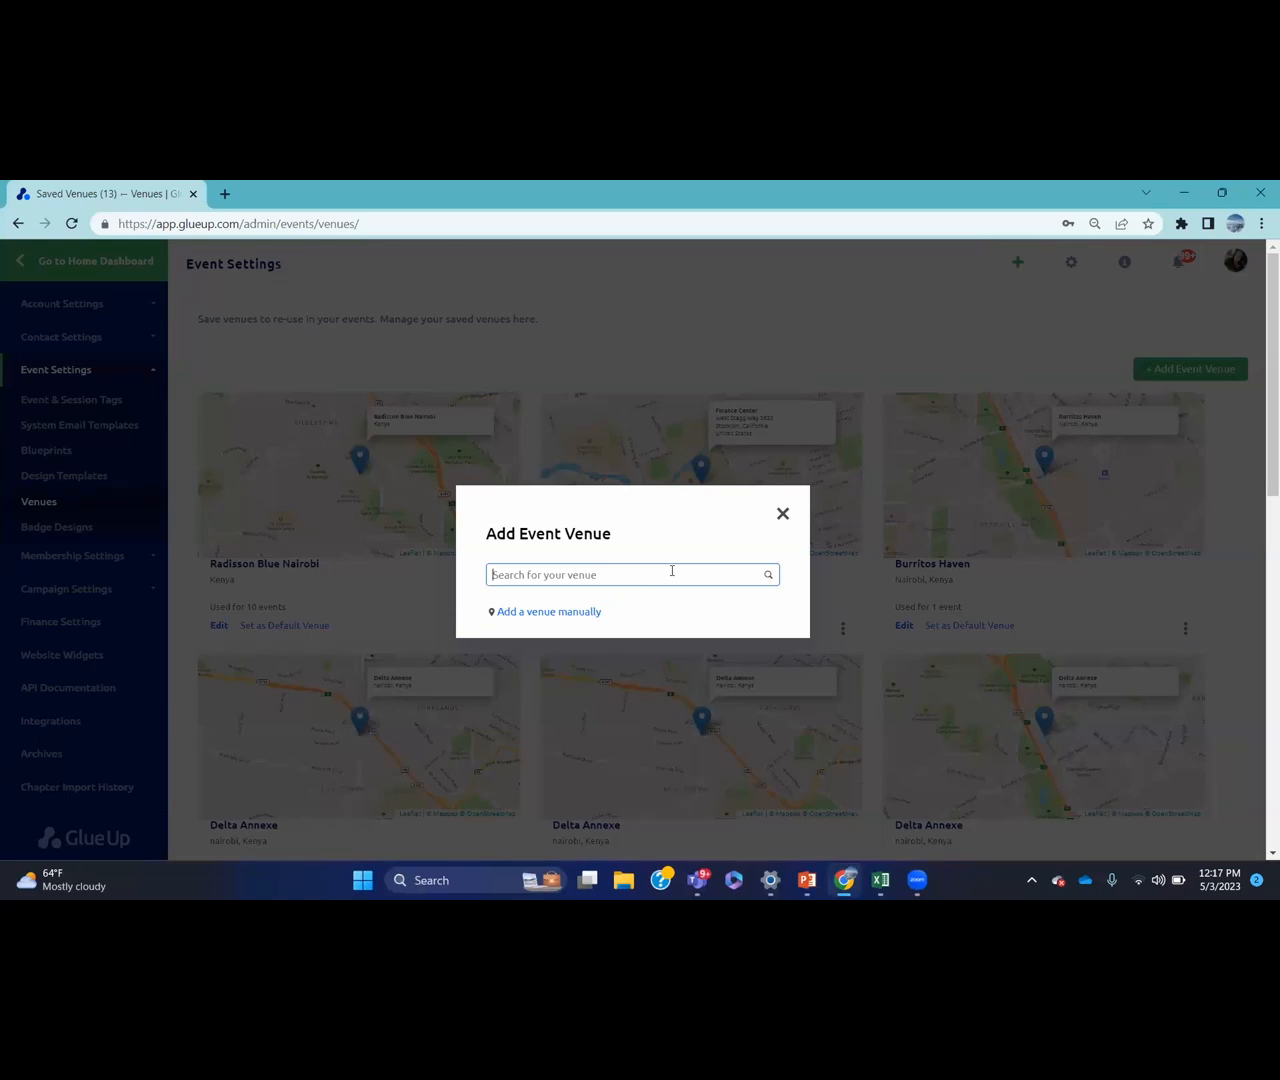
{"action": "left_click", "coordinate": [565, 610]}
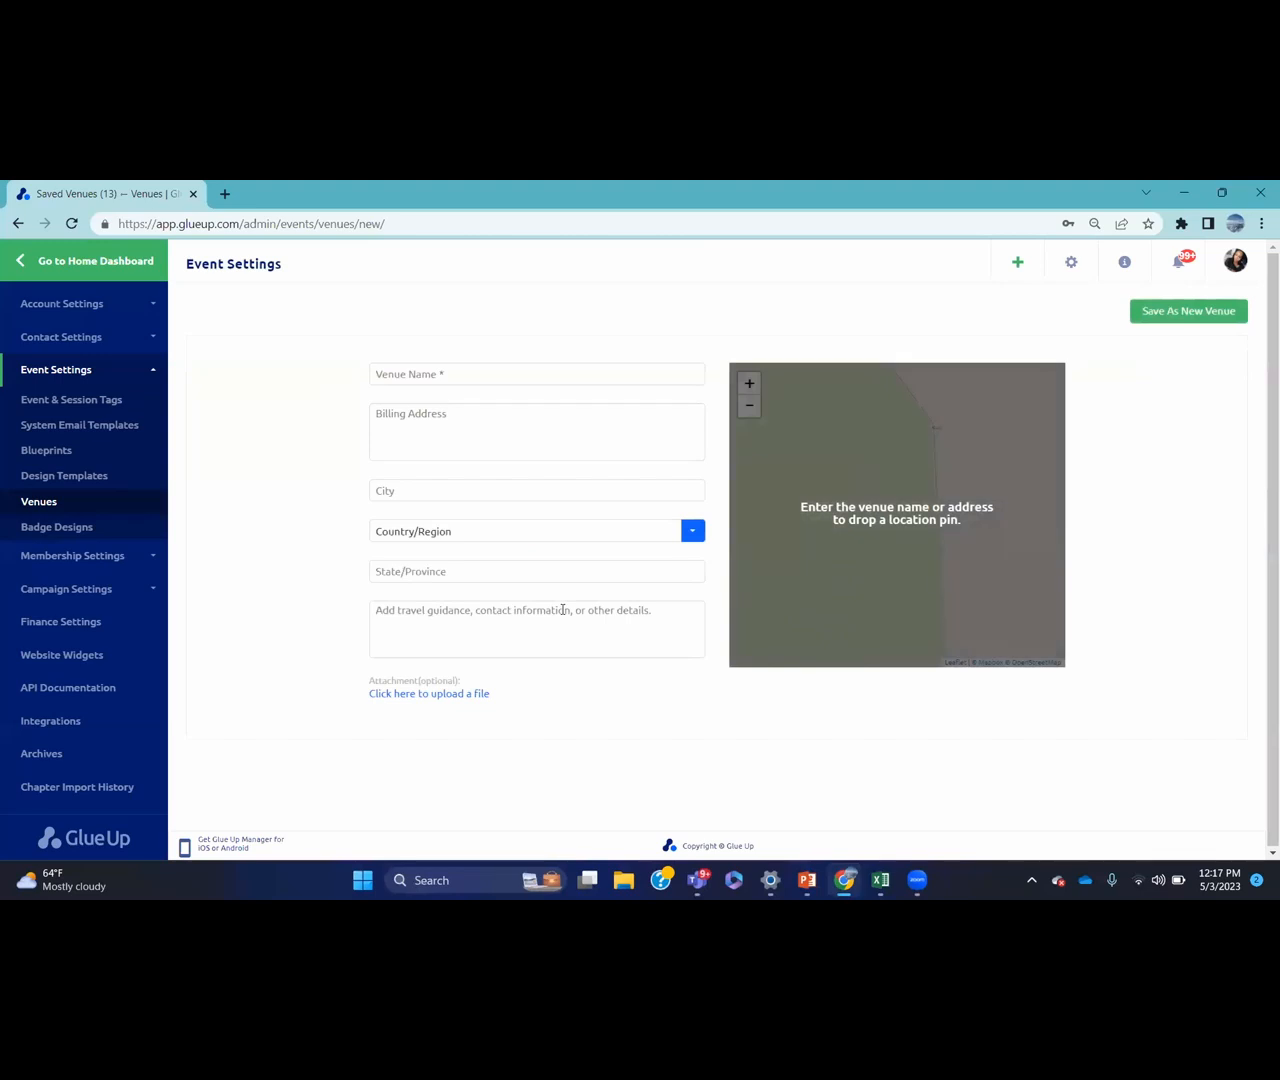
Save Delta Annexe in NAIROBI, Kenya with a confirmed map pin as a new venue
{"action": "left_click", "coordinate": [481, 364]}
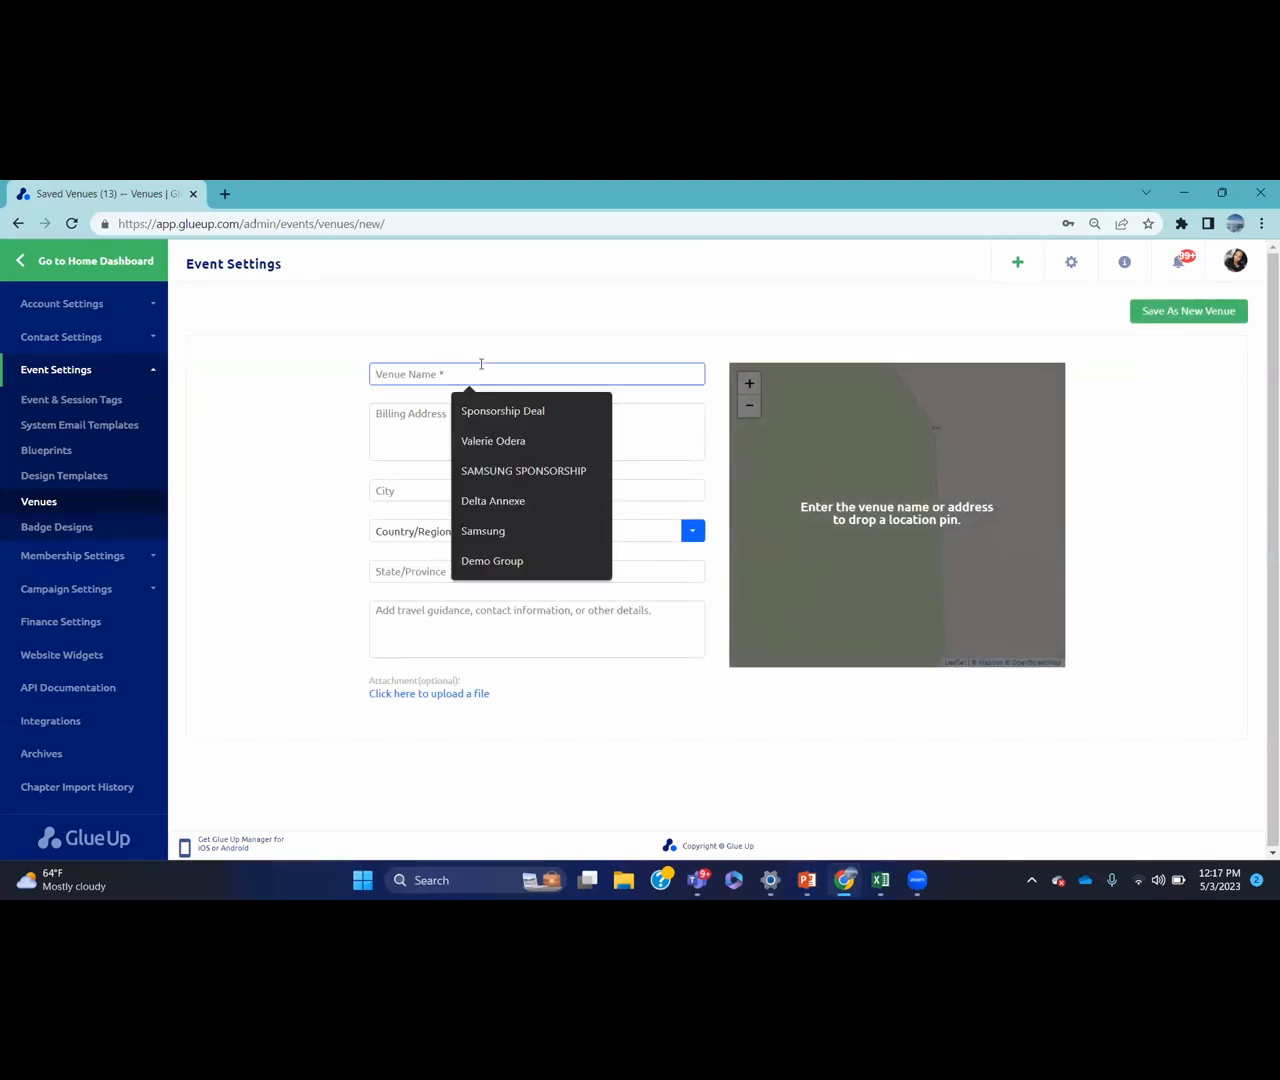
{"action": "left_click", "coordinate": [505, 500]}
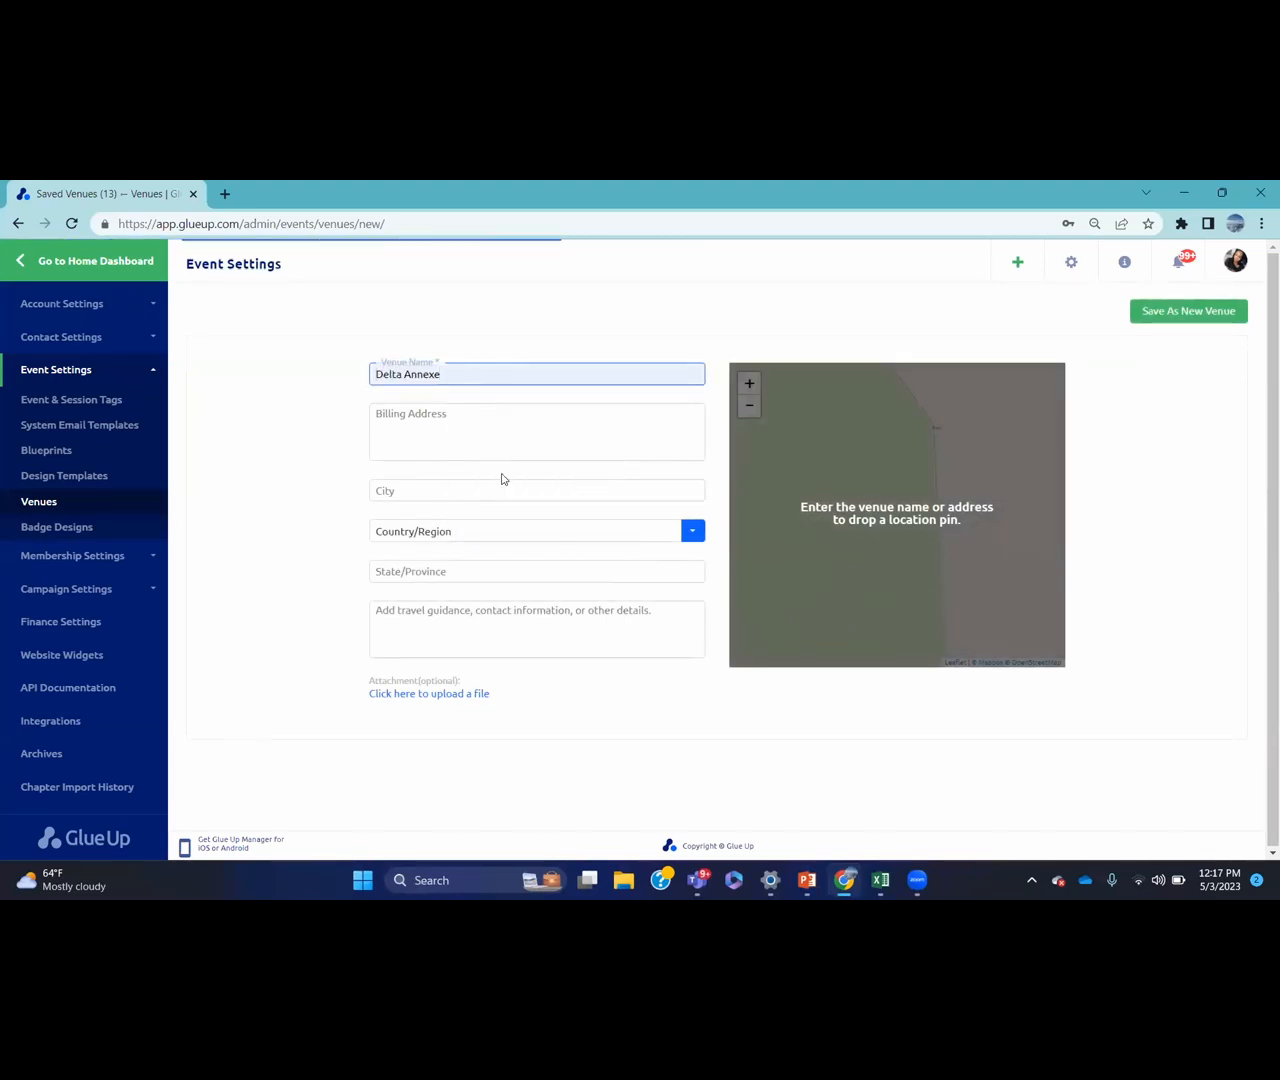
{"action": "left_click", "coordinate": [487, 482]}
{"action": "type", "text": "NAIROBI"}
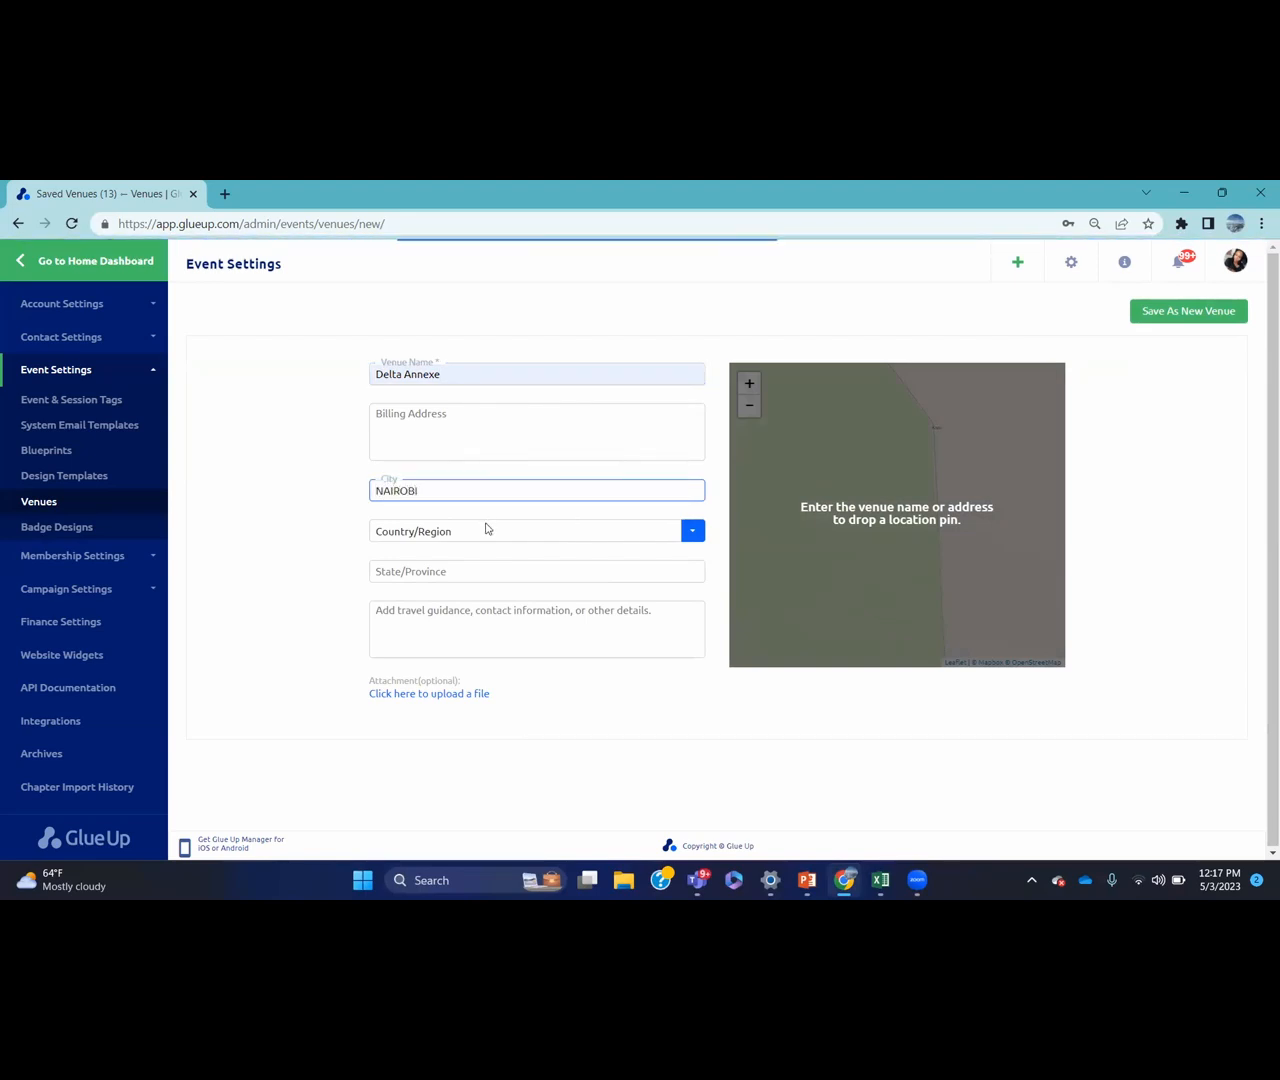
{"action": "left_click", "coordinate": [486, 530]}
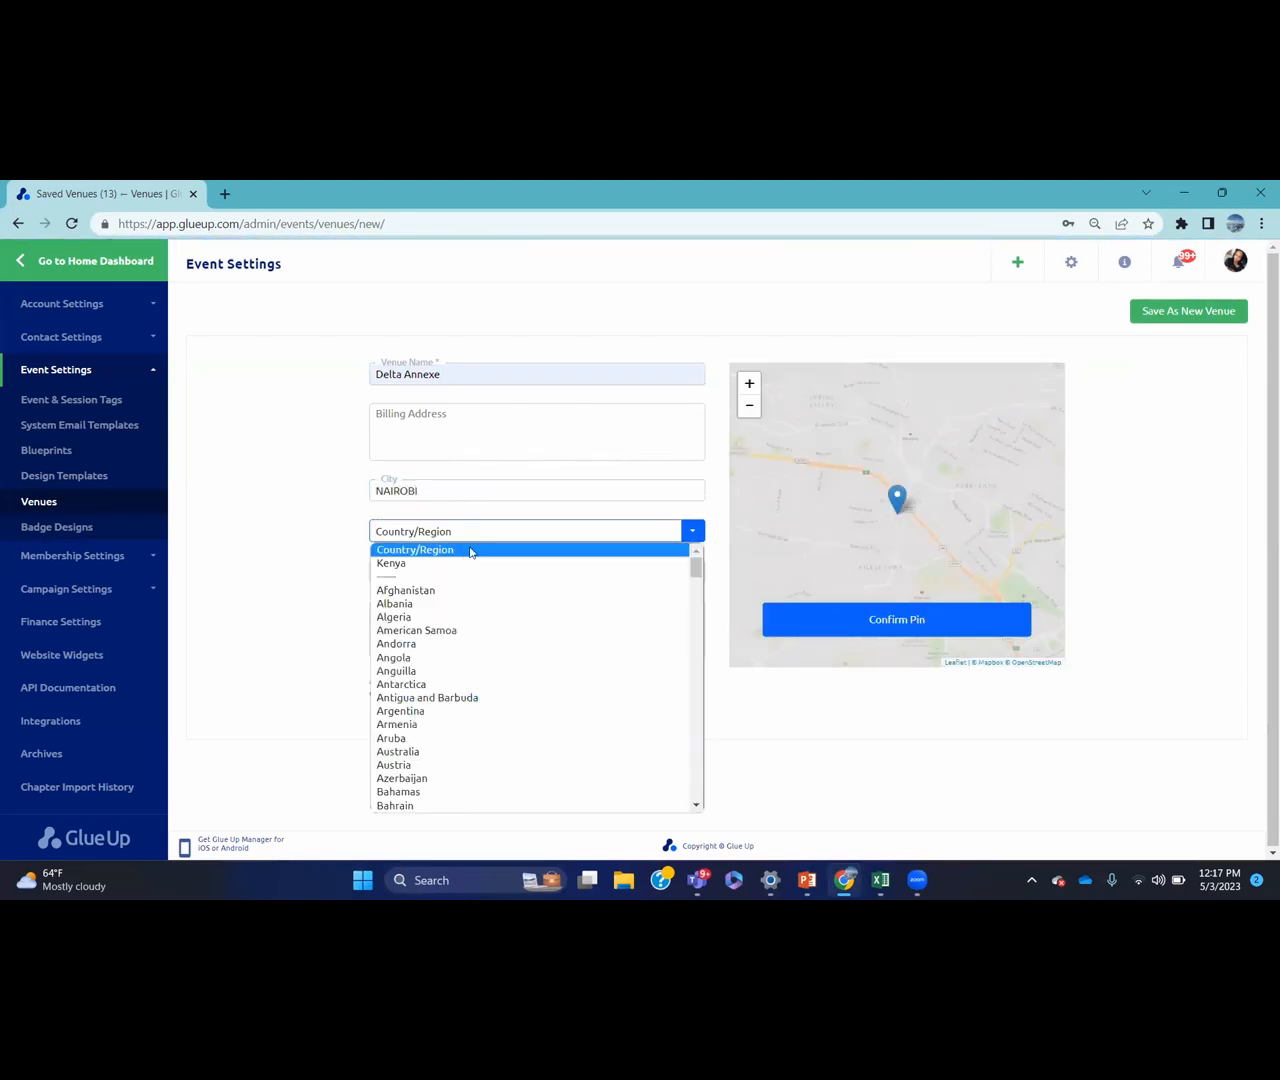
{"action": "left_click", "coordinate": [453, 565]}
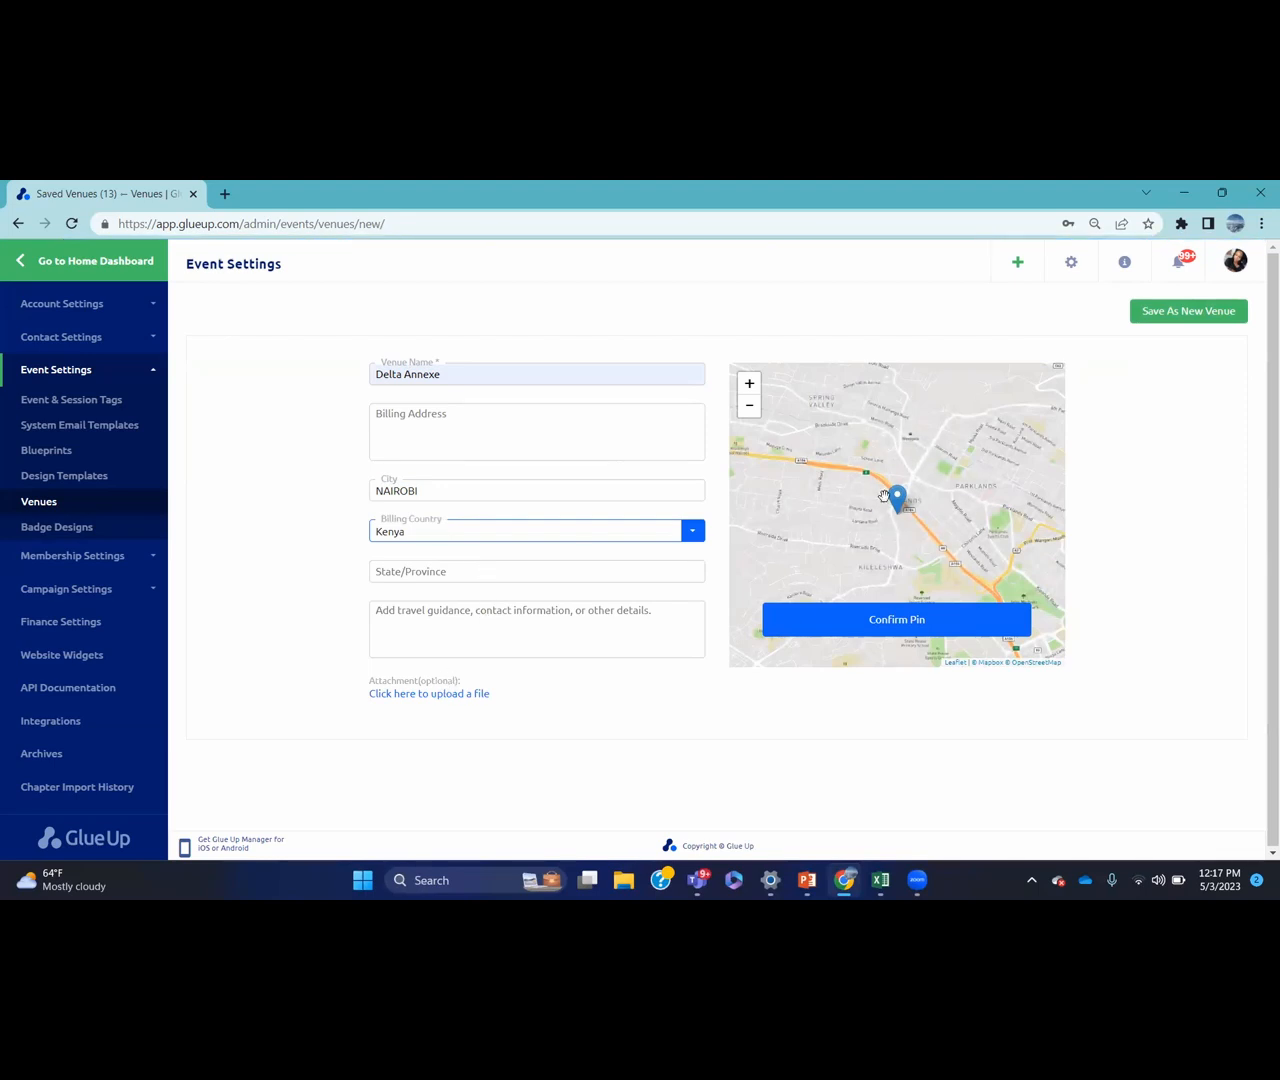
{"action": "left_click", "coordinate": [892, 624]}
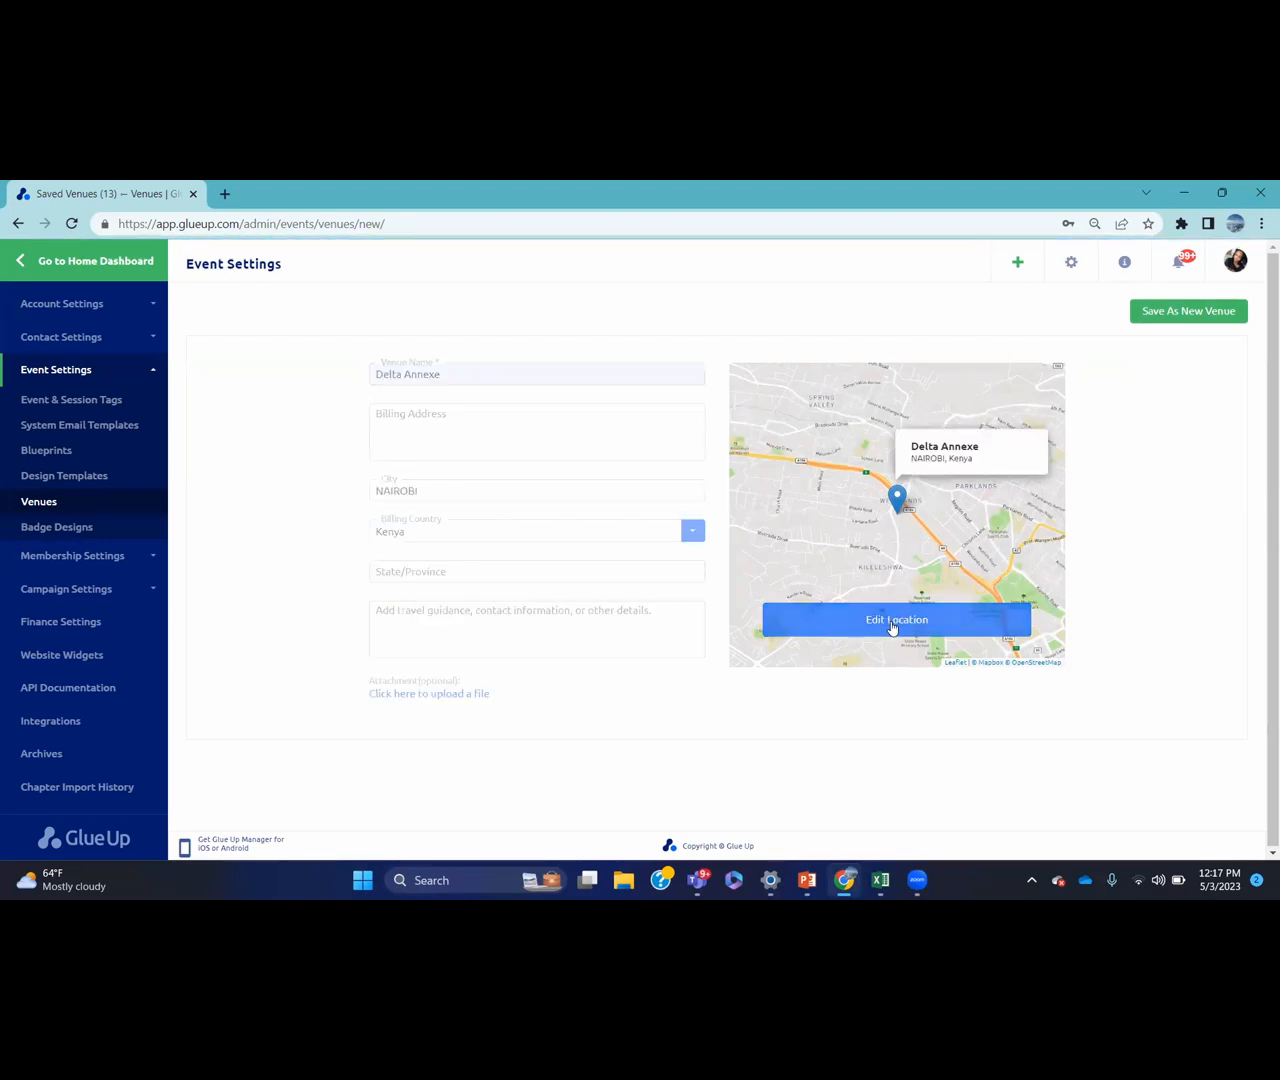
{"action": "left_click", "coordinate": [1181, 313]}
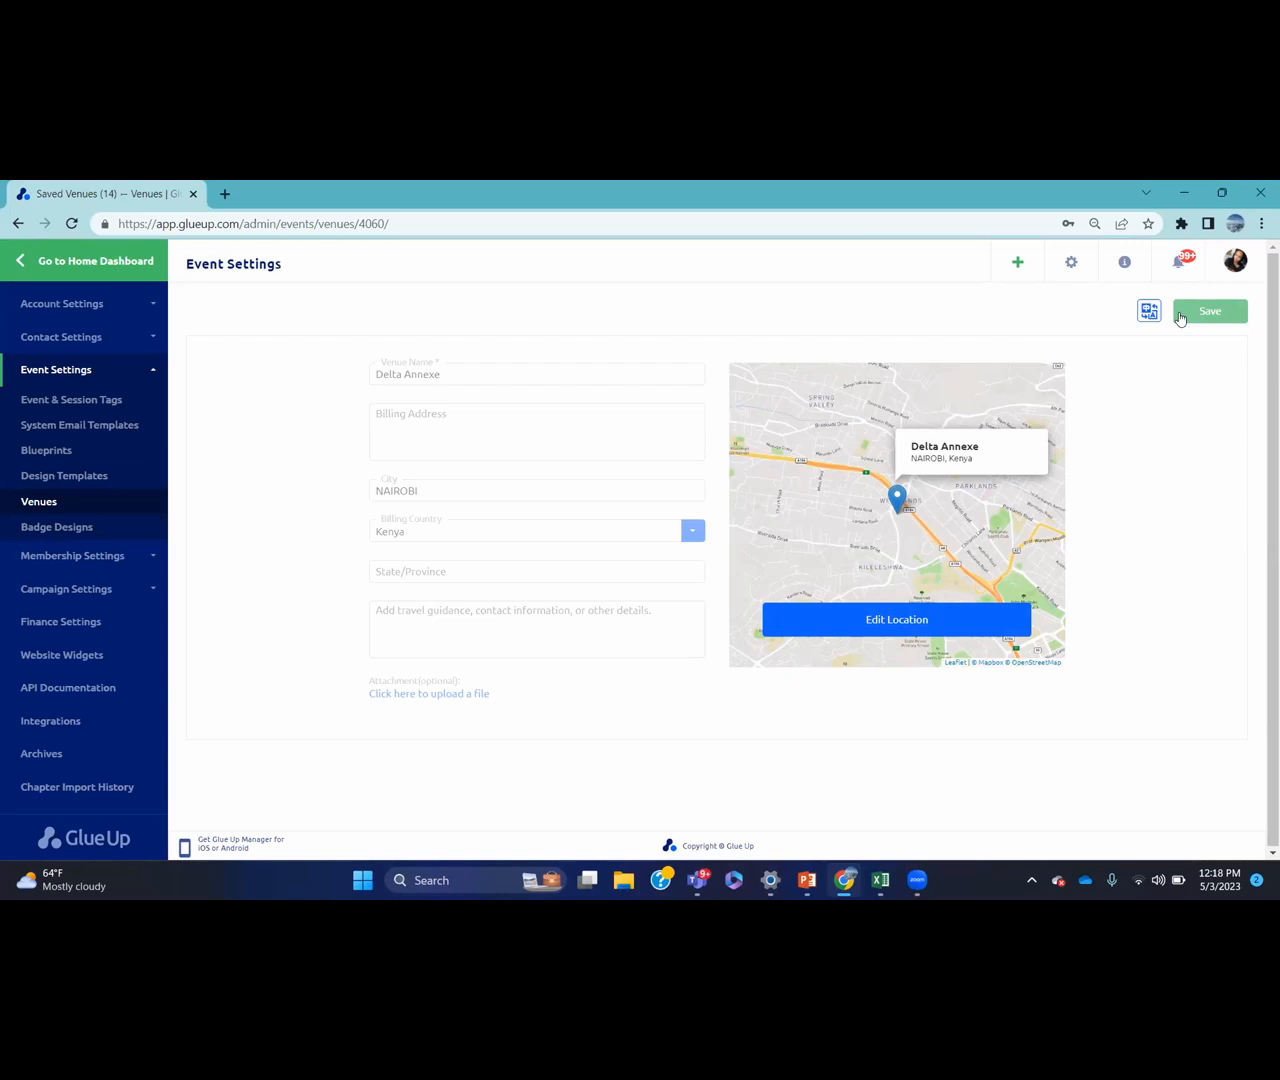
{"action": "left_click", "coordinate": [131, 509]}
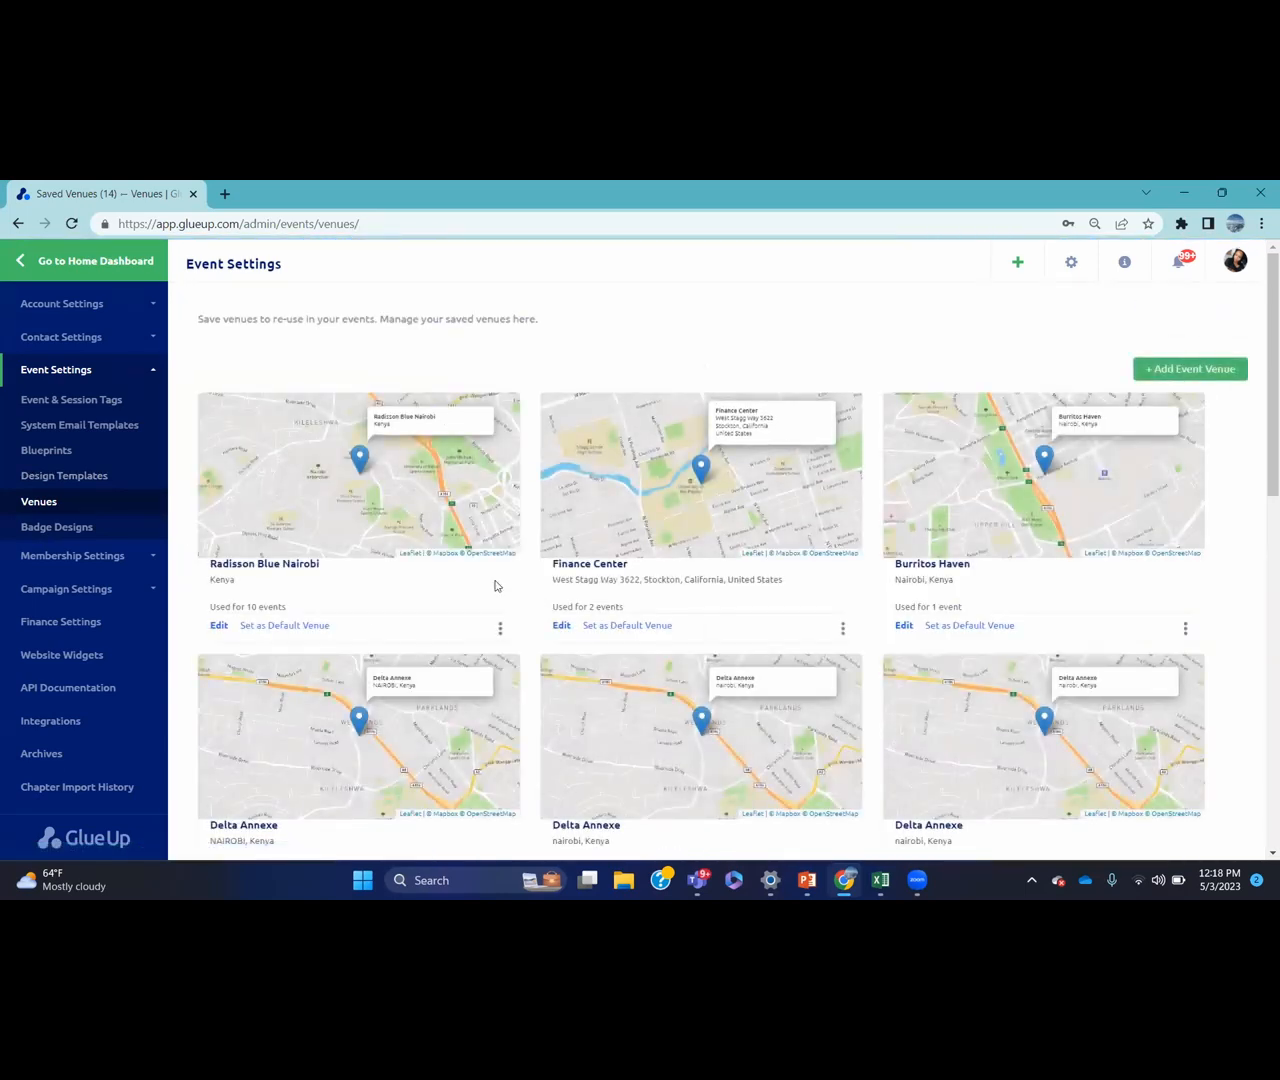
Delete the Radisson Blue Nairobi venue, then go to Badge Designs
{"action": "left_click", "coordinate": [501, 628]}
{"action": "left_click", "coordinate": [479, 660]}
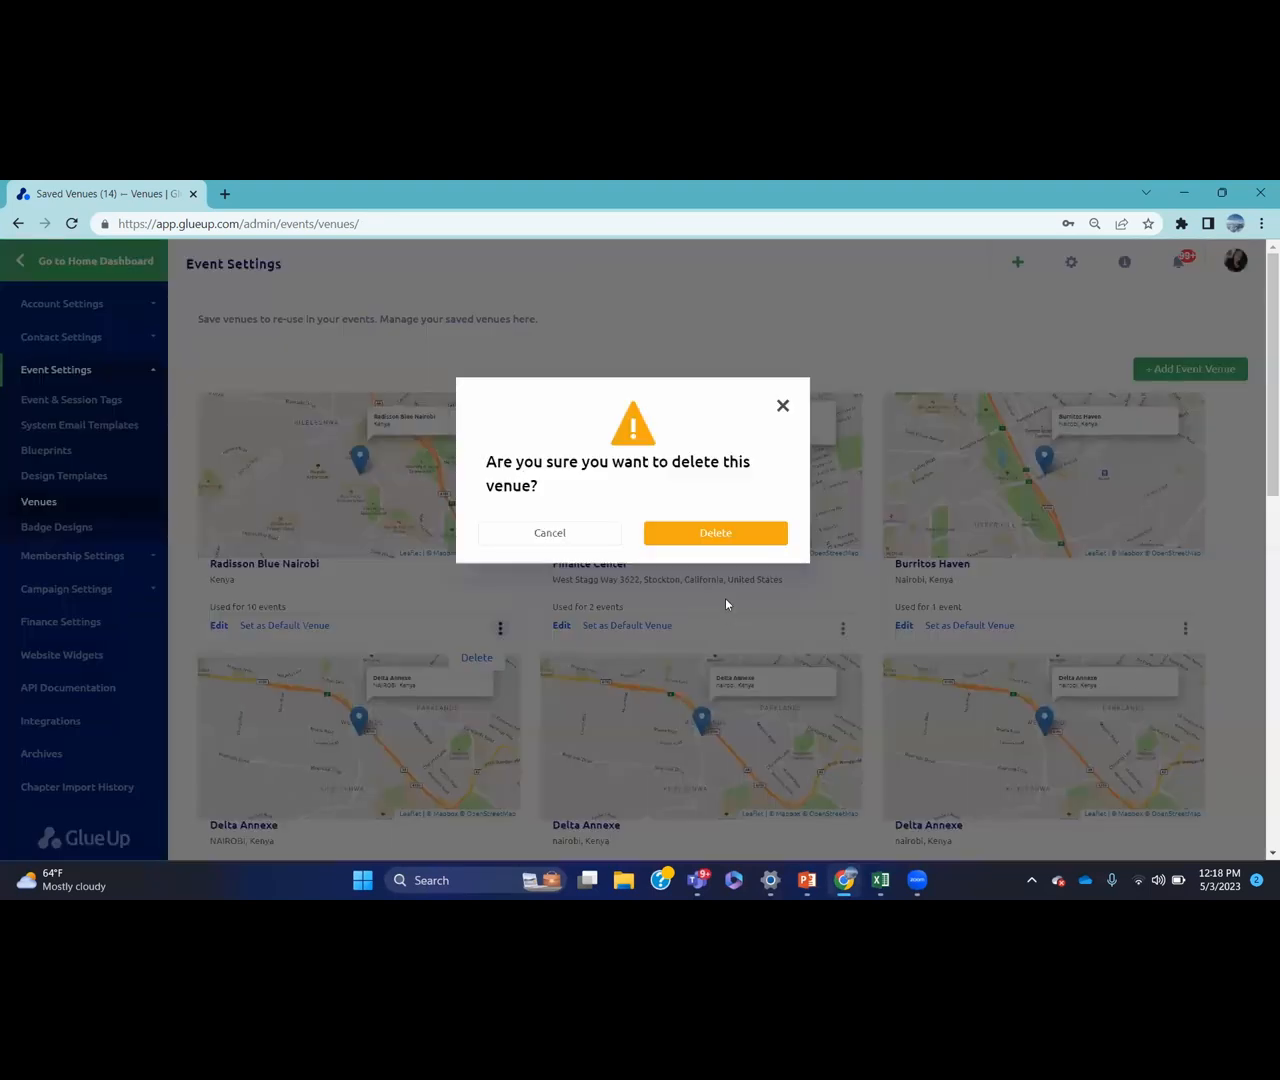
{"action": "left_click", "coordinate": [727, 637]}
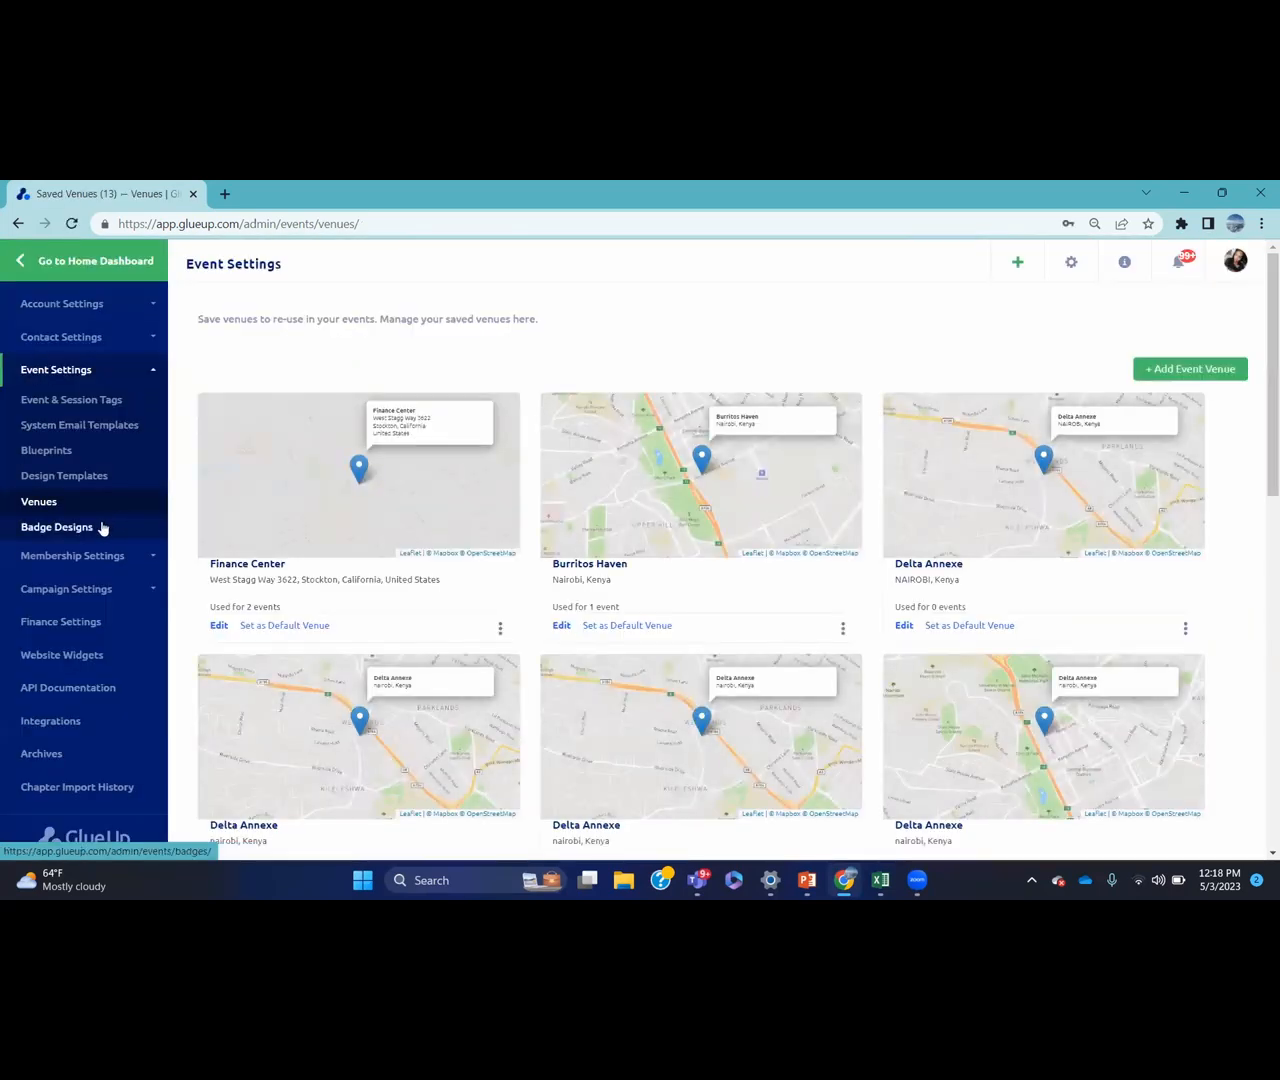
{"action": "left_click", "coordinate": [101, 528]}
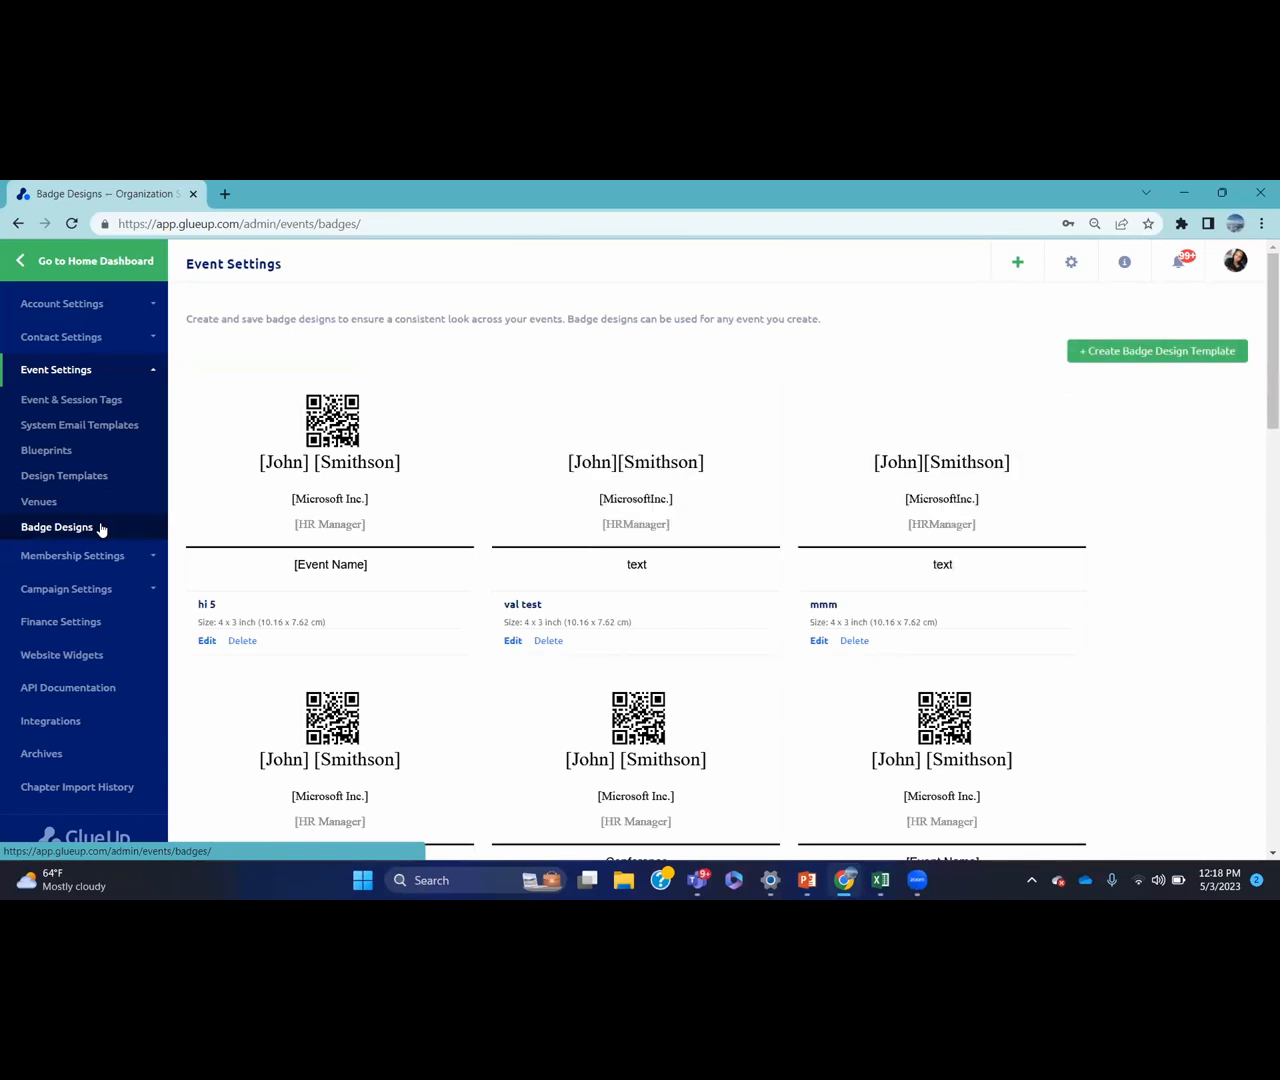
Create a 4 x 3 inch badge design template named SAMPLE
{"action": "left_click", "coordinate": [1162, 352]}
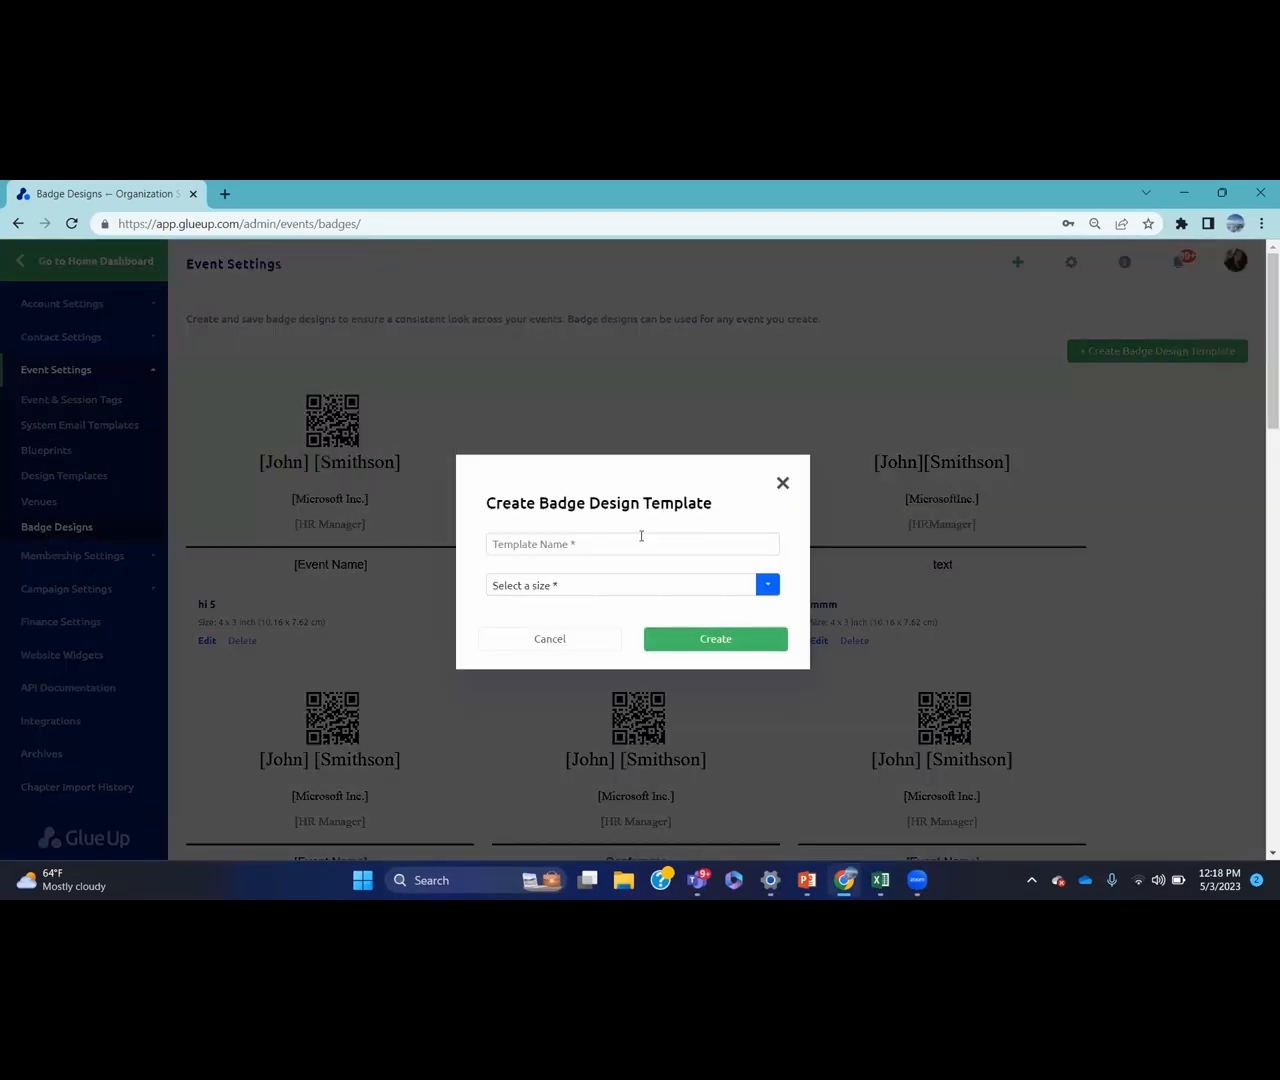
{"action": "left_click", "coordinate": [632, 541]}
{"action": "type", "text": "sAMPLE"}
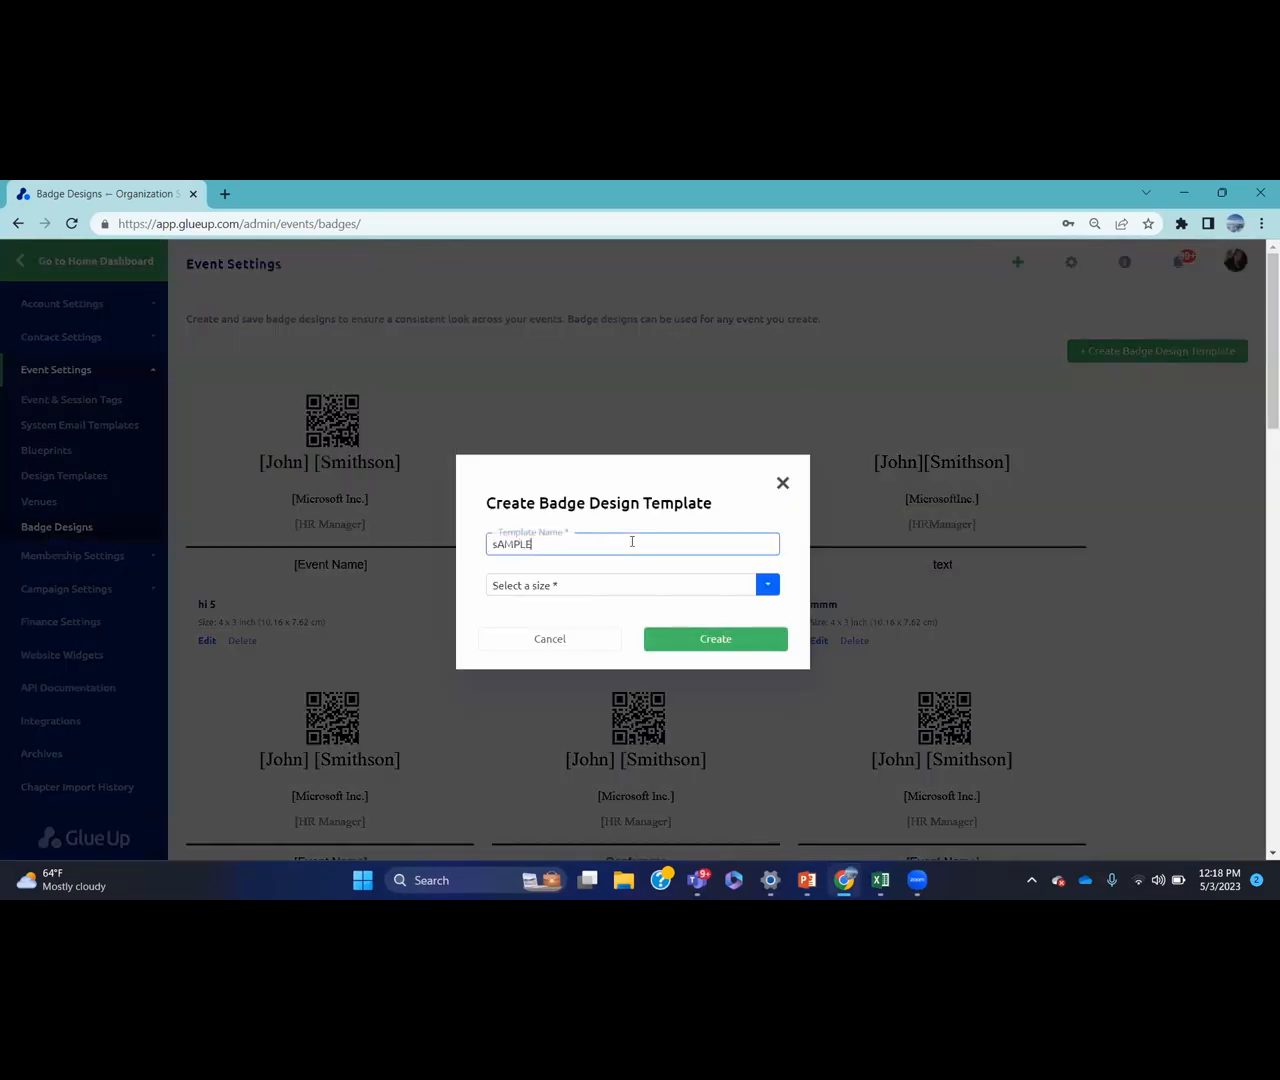
{"action": "key", "text": "BackSpace"}
{"action": "key", "text": "BackSpace"}
{"action": "key", "text": "BackSpace"}
{"action": "key", "text": "BackSpace"}
{"action": "key", "text": "BackSpace"}
{"action": "key", "text": "BackSpace"}
{"action": "type", "text": "SAMPLE"}
{"action": "left_click", "coordinate": [657, 585]}
{"action": "left_click", "coordinate": [628, 633]}
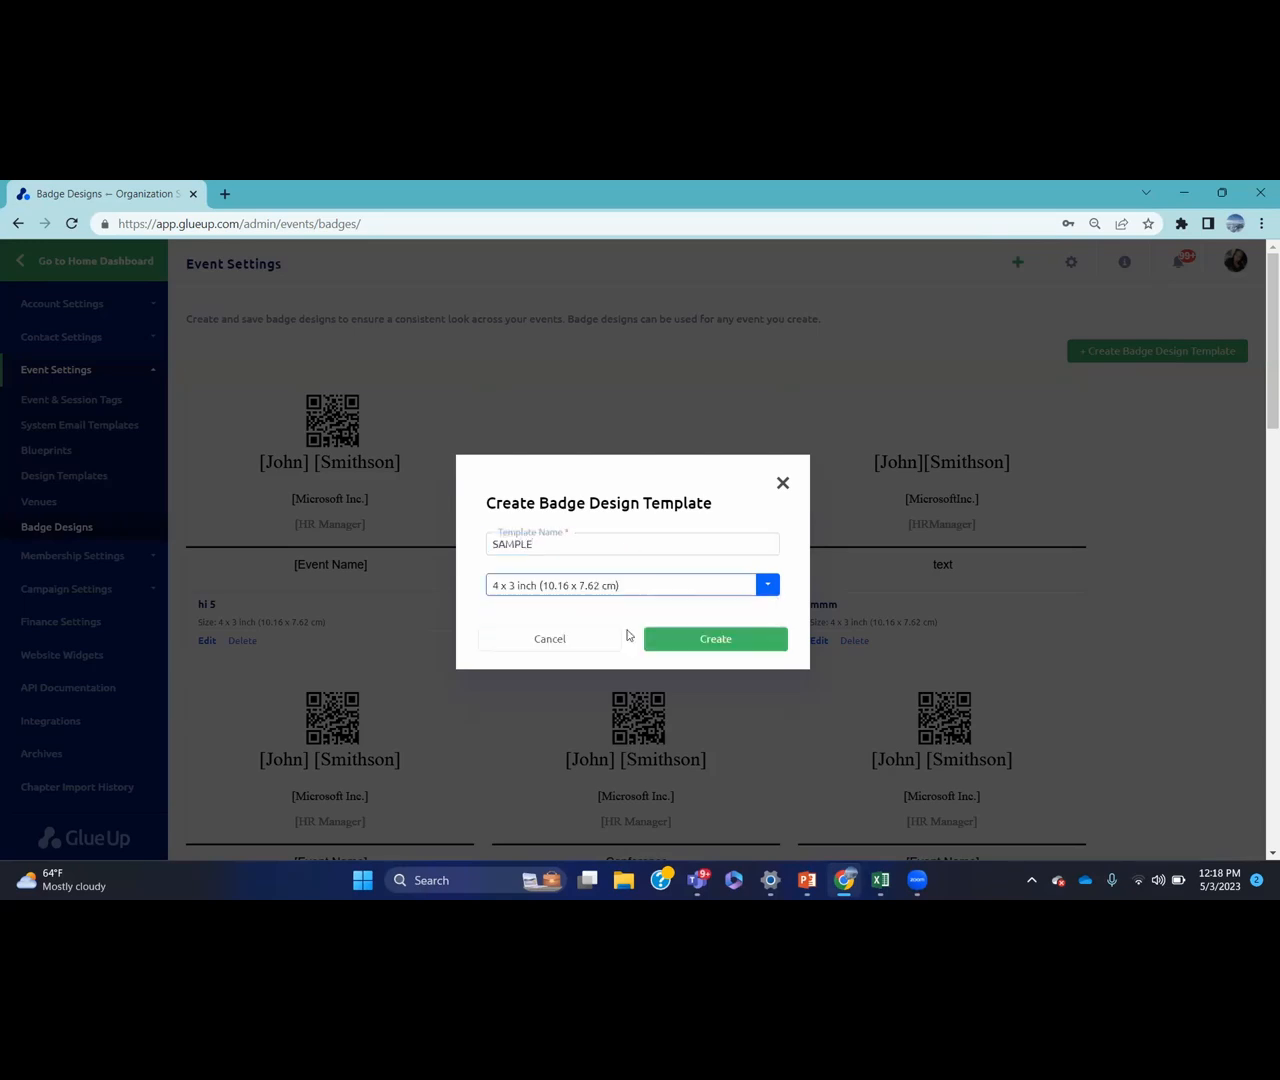
{"action": "left_click", "coordinate": [694, 640]}
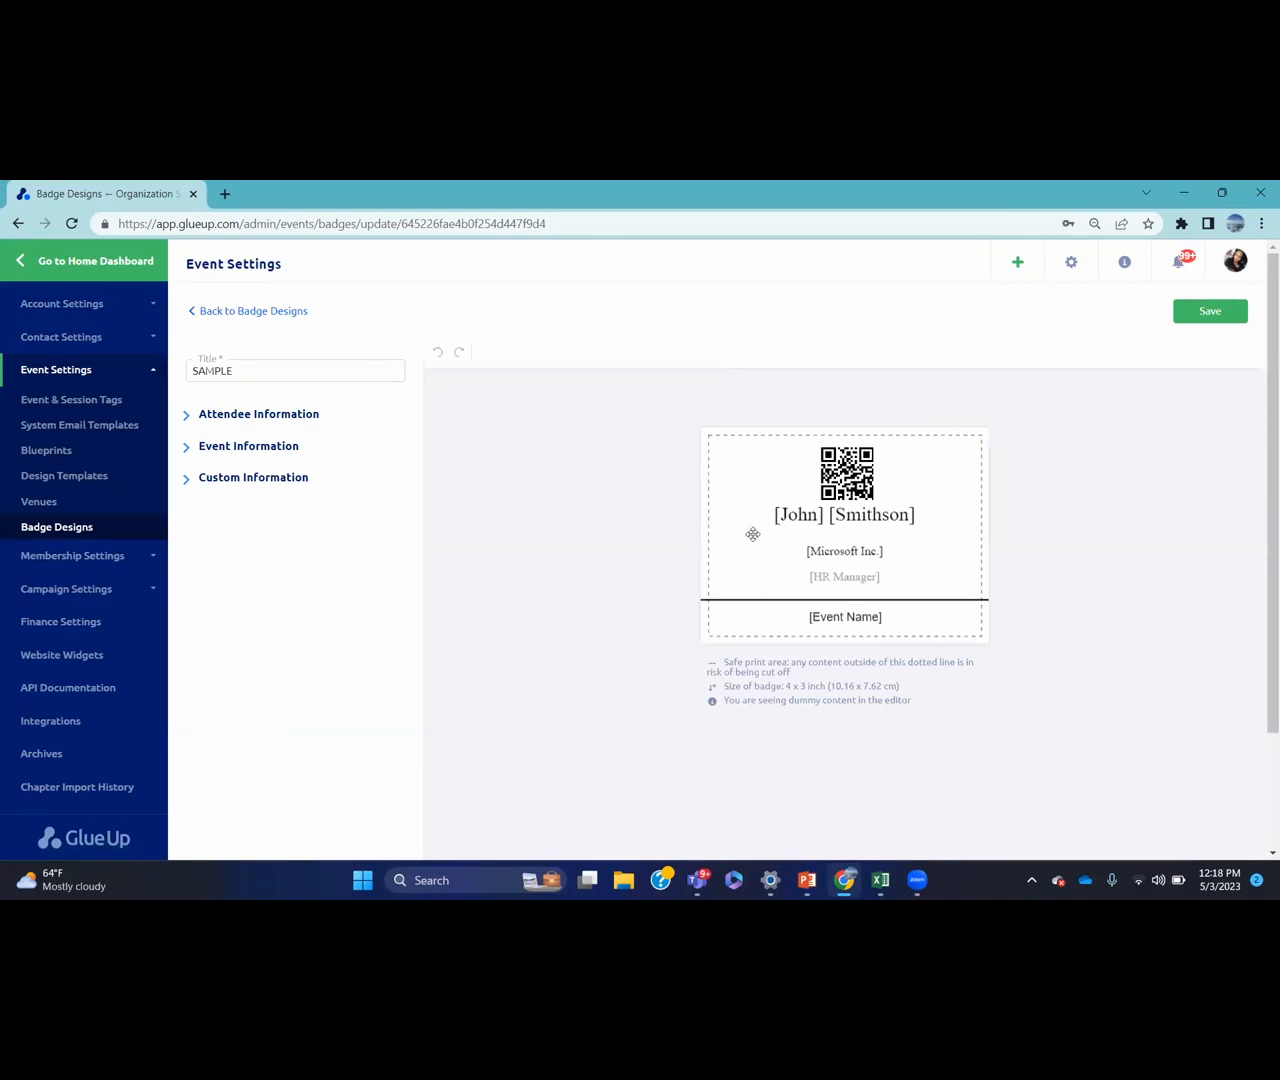
Review the Attendee, Event and Custom Information badge fields, save SAMPLE, and return Home
{"action": "left_click", "coordinate": [313, 418]}
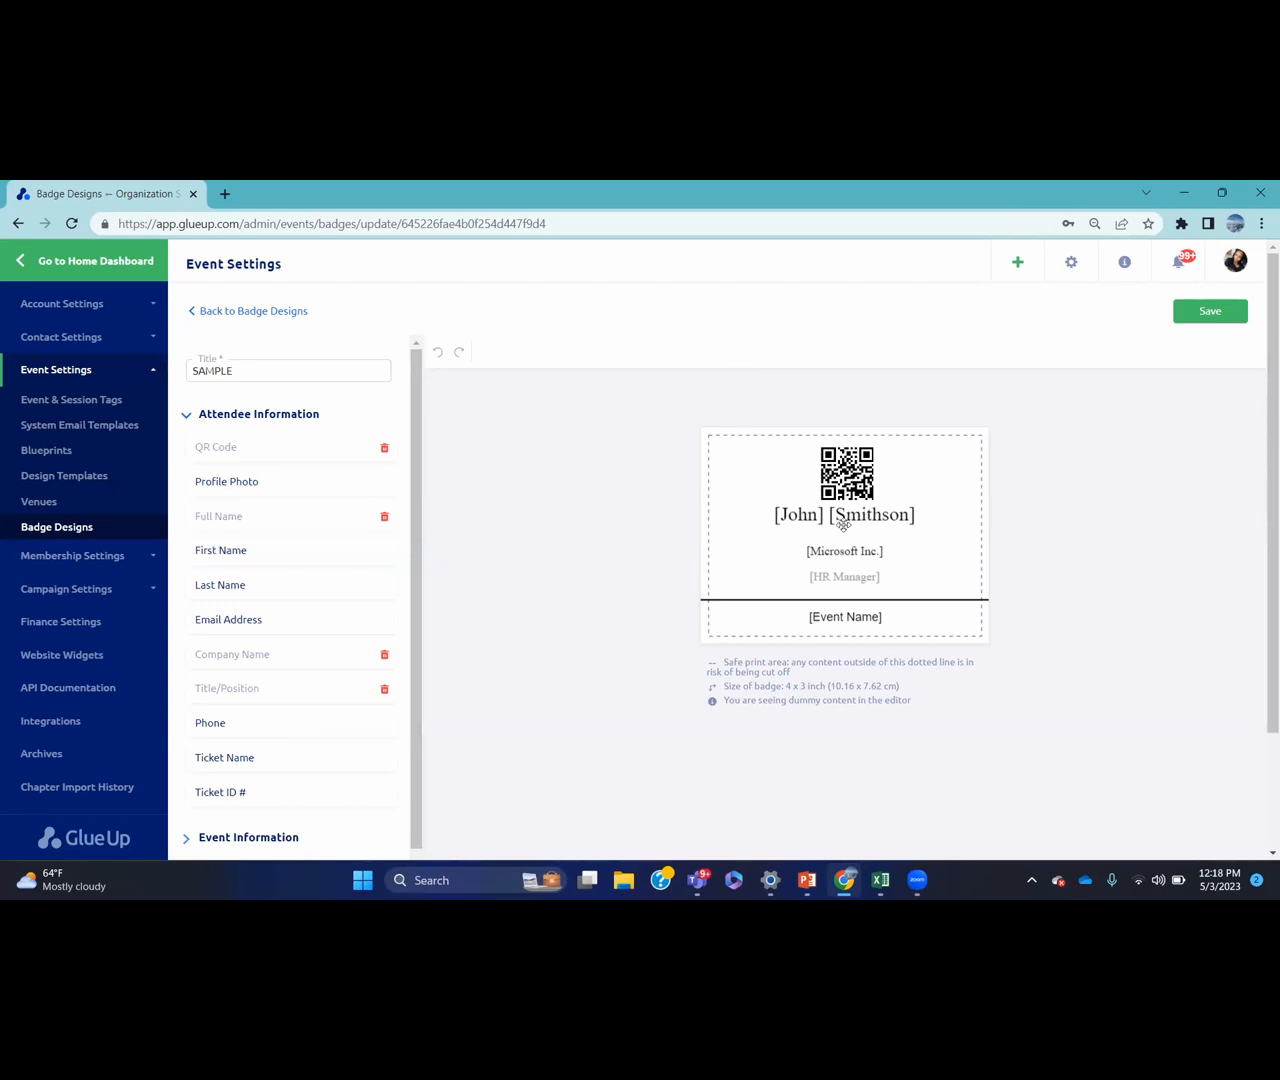
{"action": "left_click", "coordinate": [287, 416]}
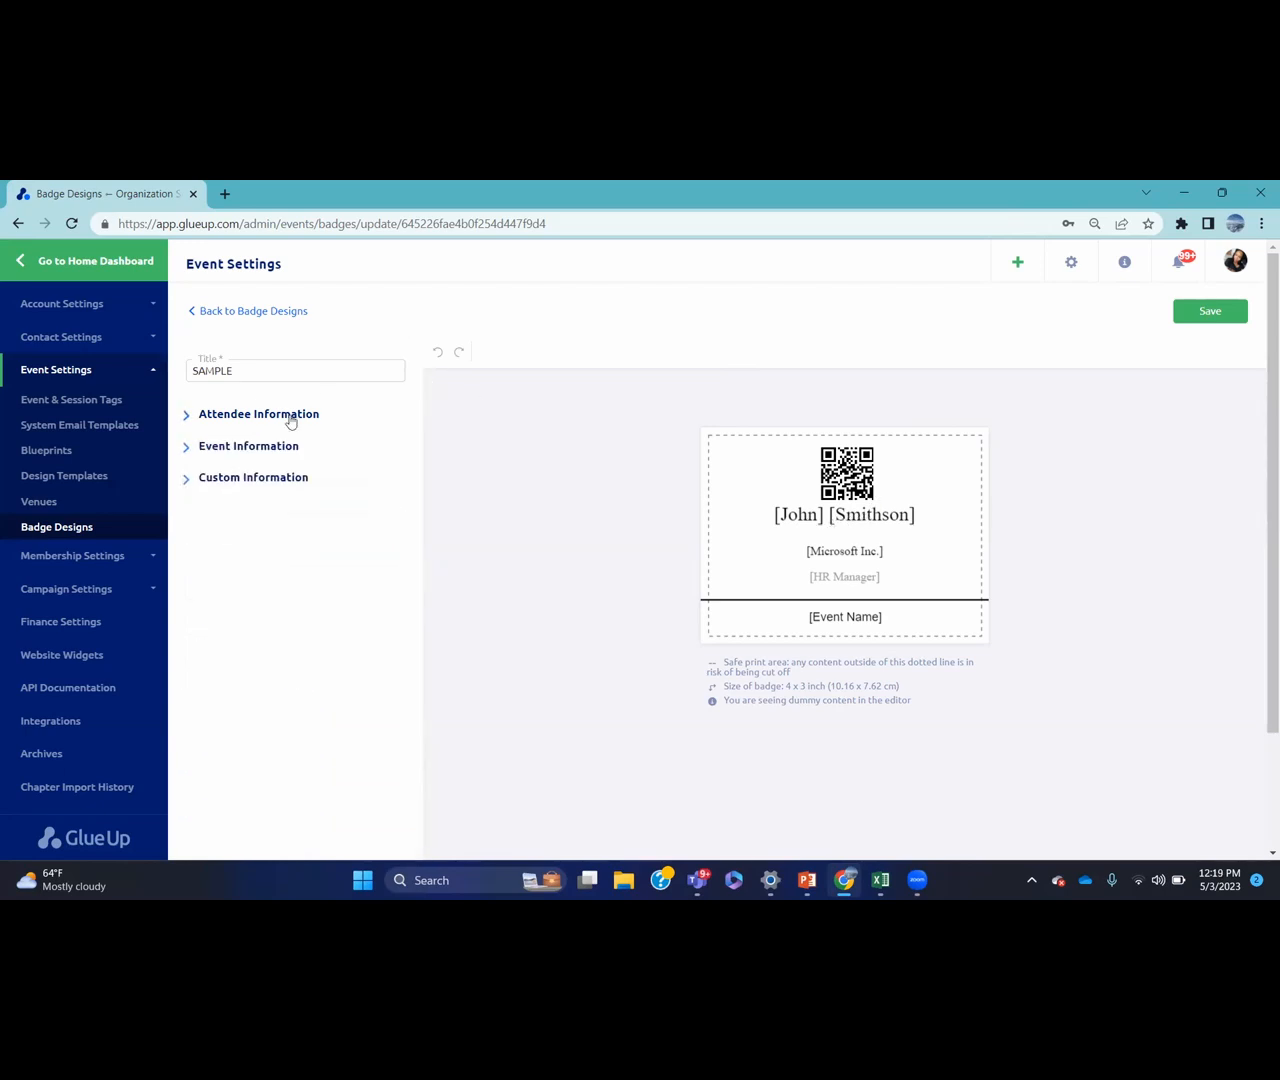
{"action": "left_click", "coordinate": [284, 446]}
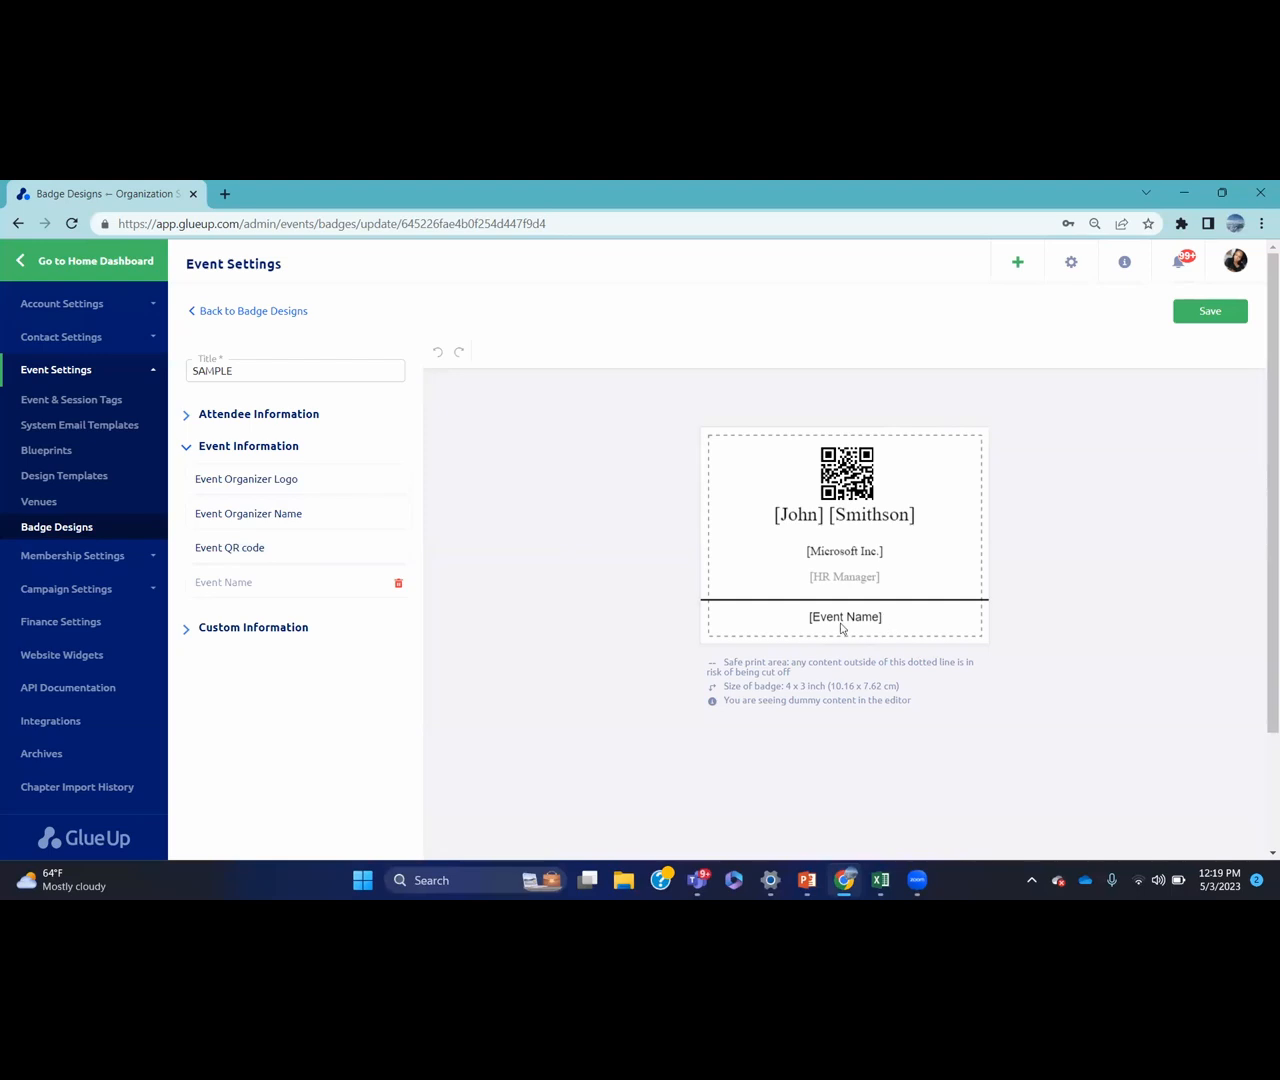
{"action": "left_click", "coordinate": [287, 627]}
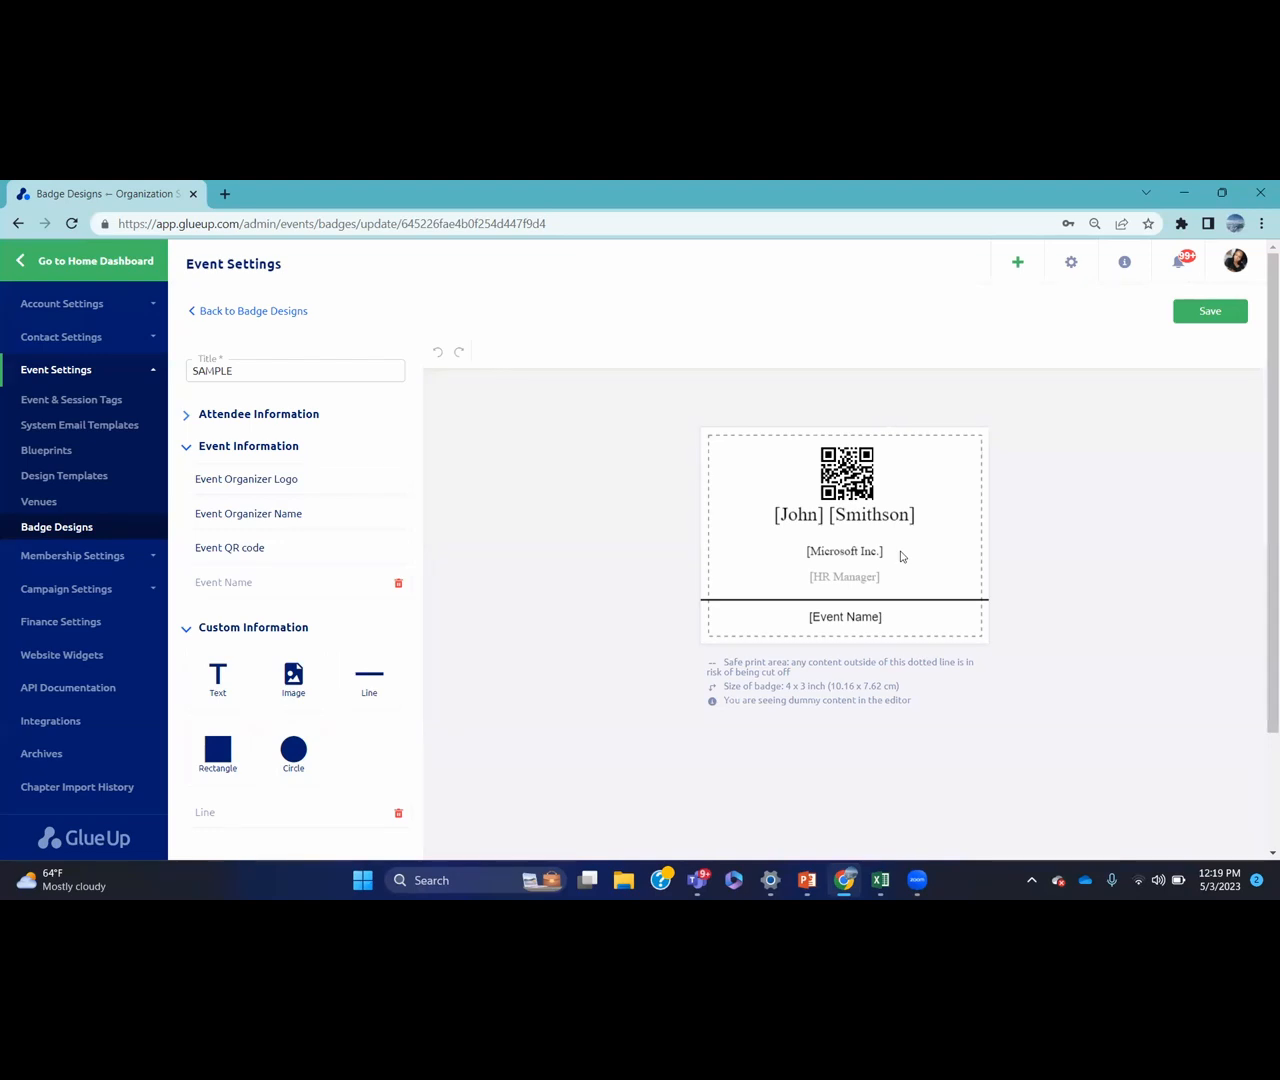
{"action": "left_click", "coordinate": [184, 630]}
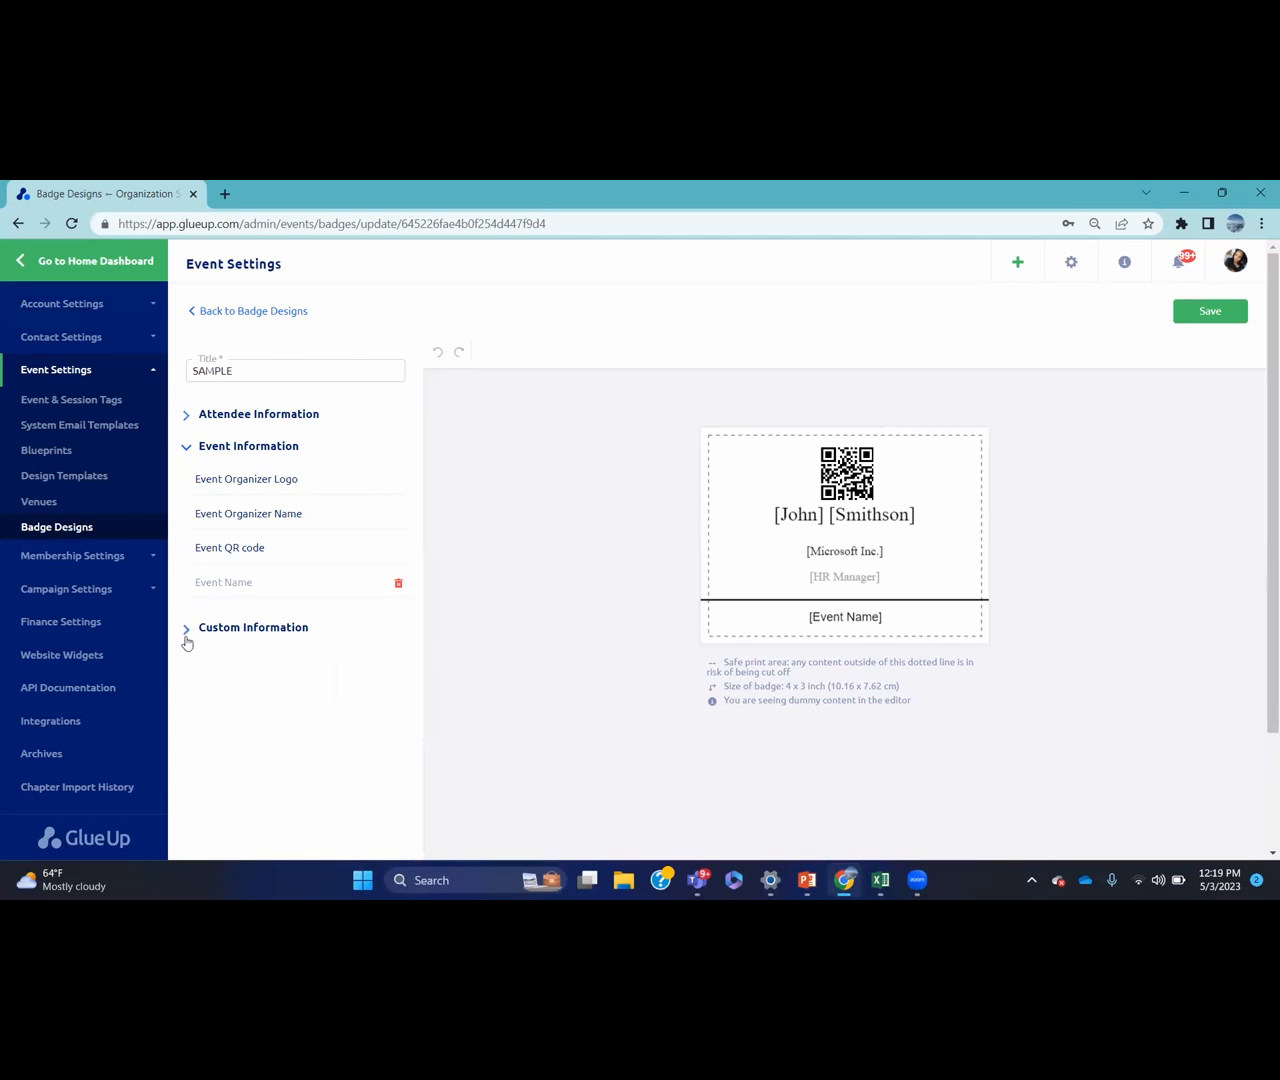
{"action": "left_click", "coordinate": [189, 632]}
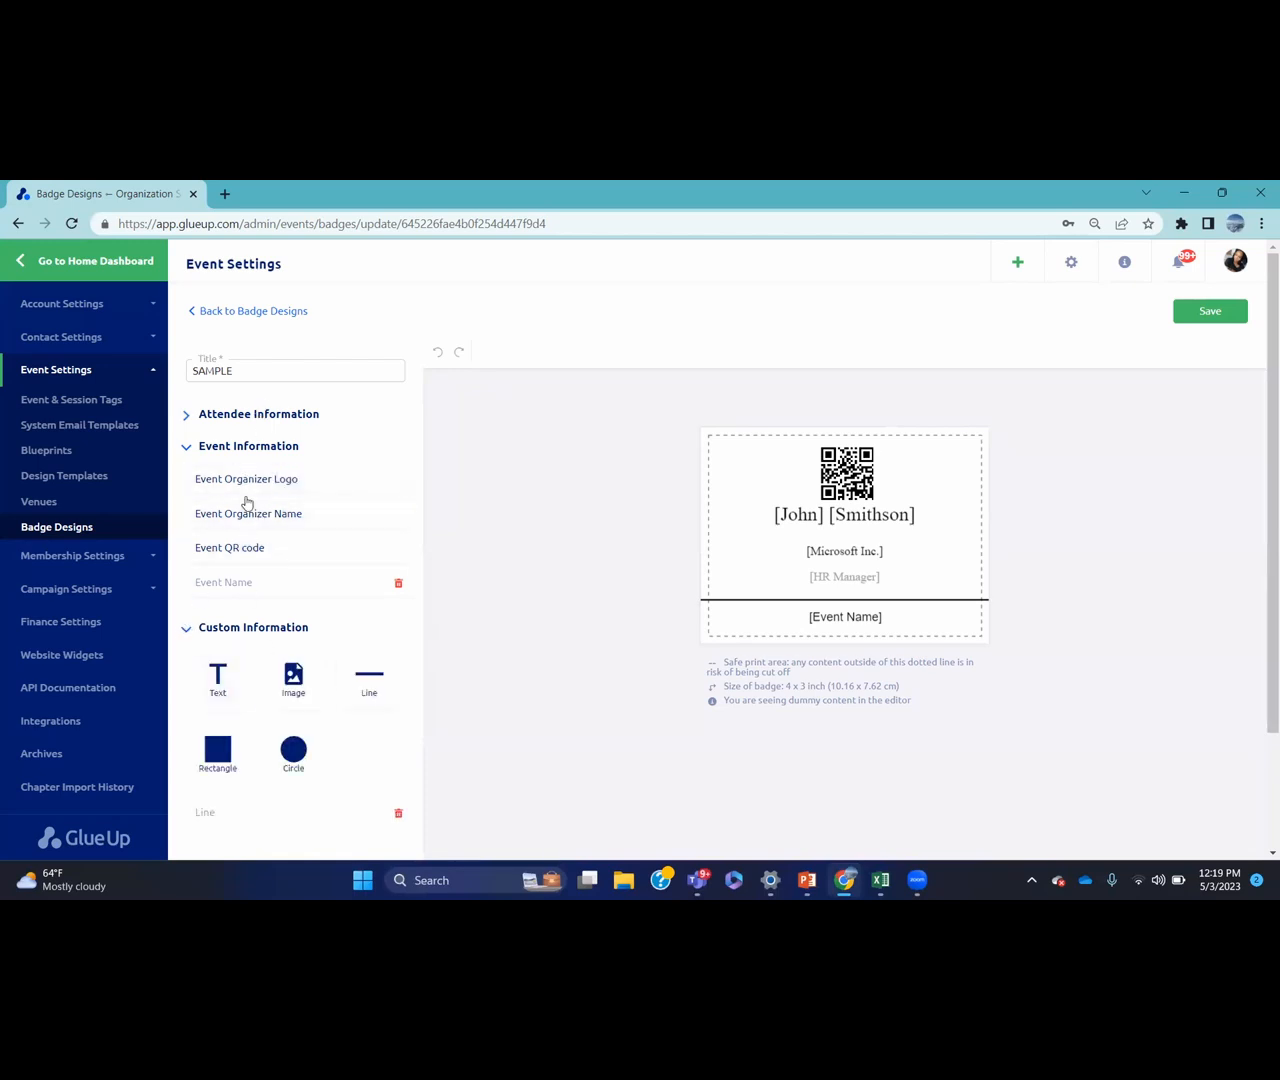
{"action": "left_click", "coordinate": [186, 630]}
{"action": "left_click", "coordinate": [1193, 318]}
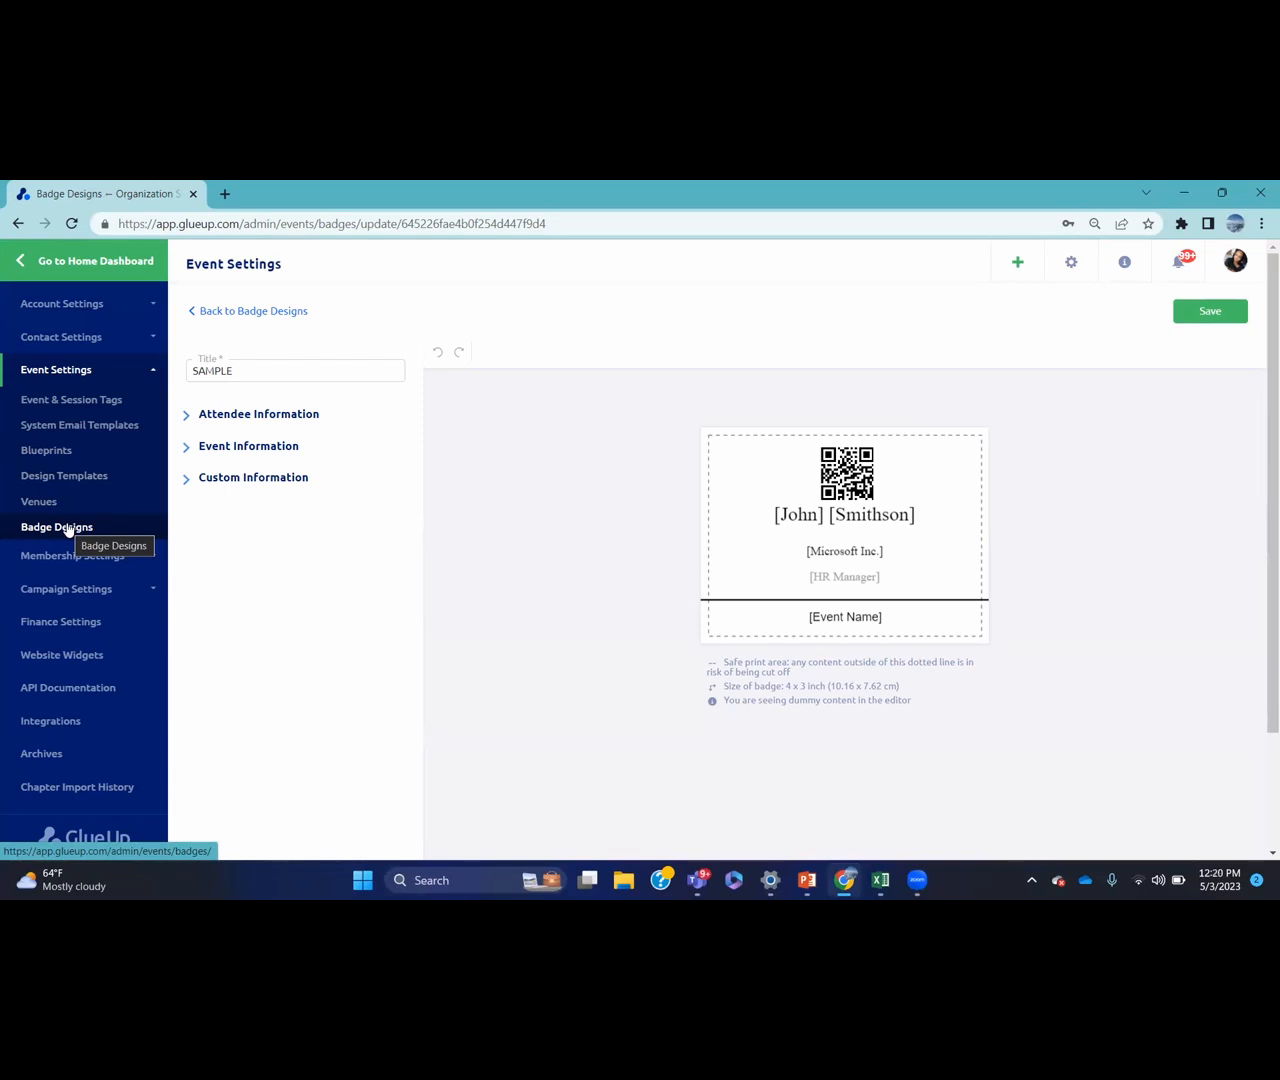
{"action": "left_click", "coordinate": [19, 282]}
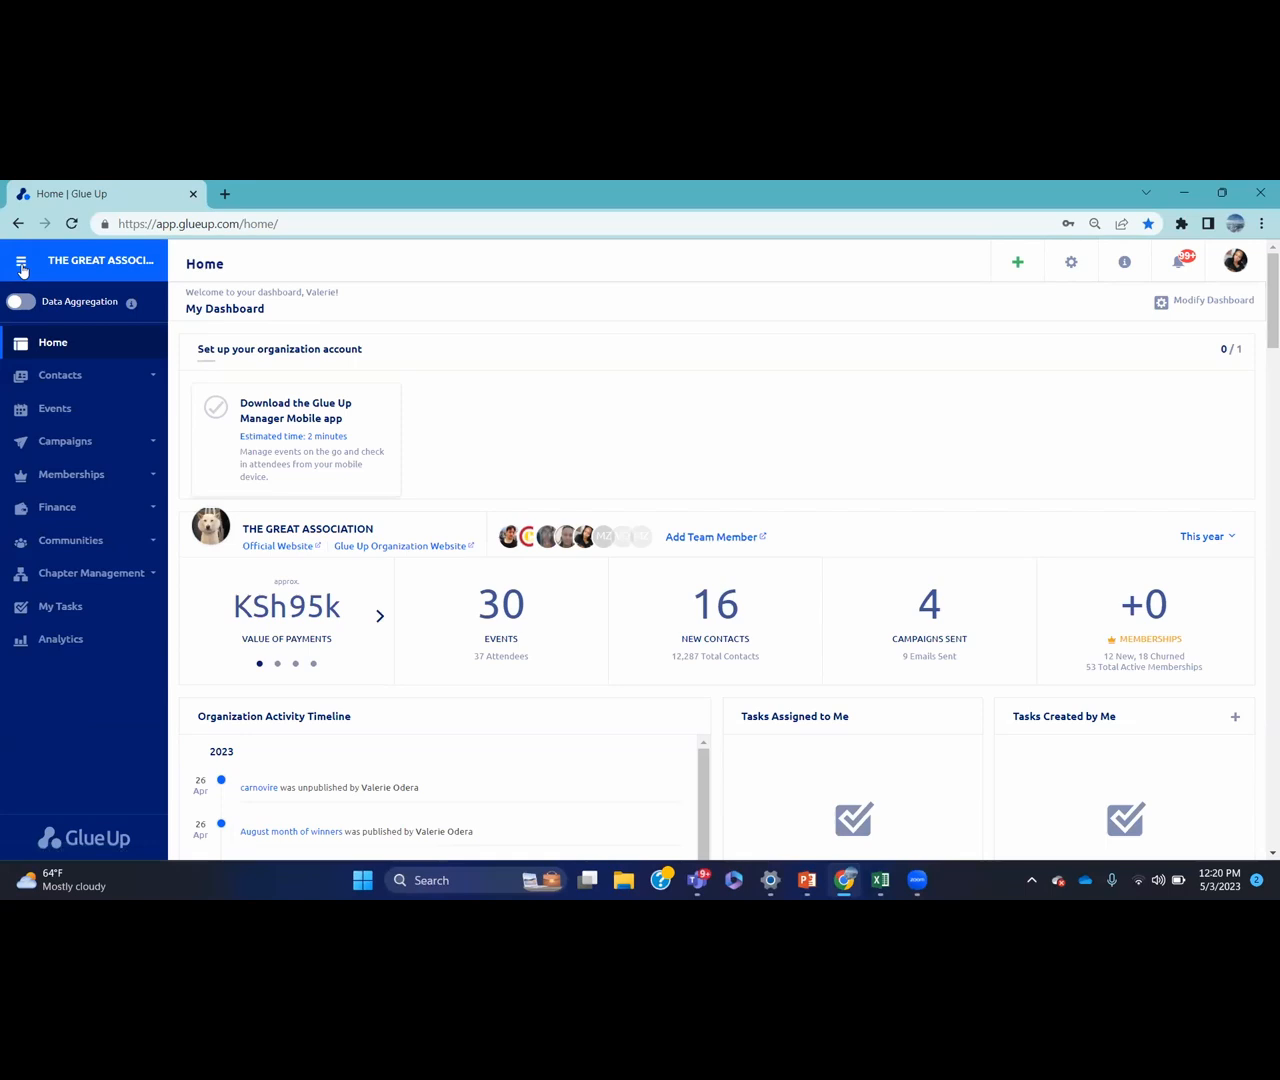
Open the Draft events list and show the carnovire event's actions menu
{"action": "left_click", "coordinate": [87, 409]}
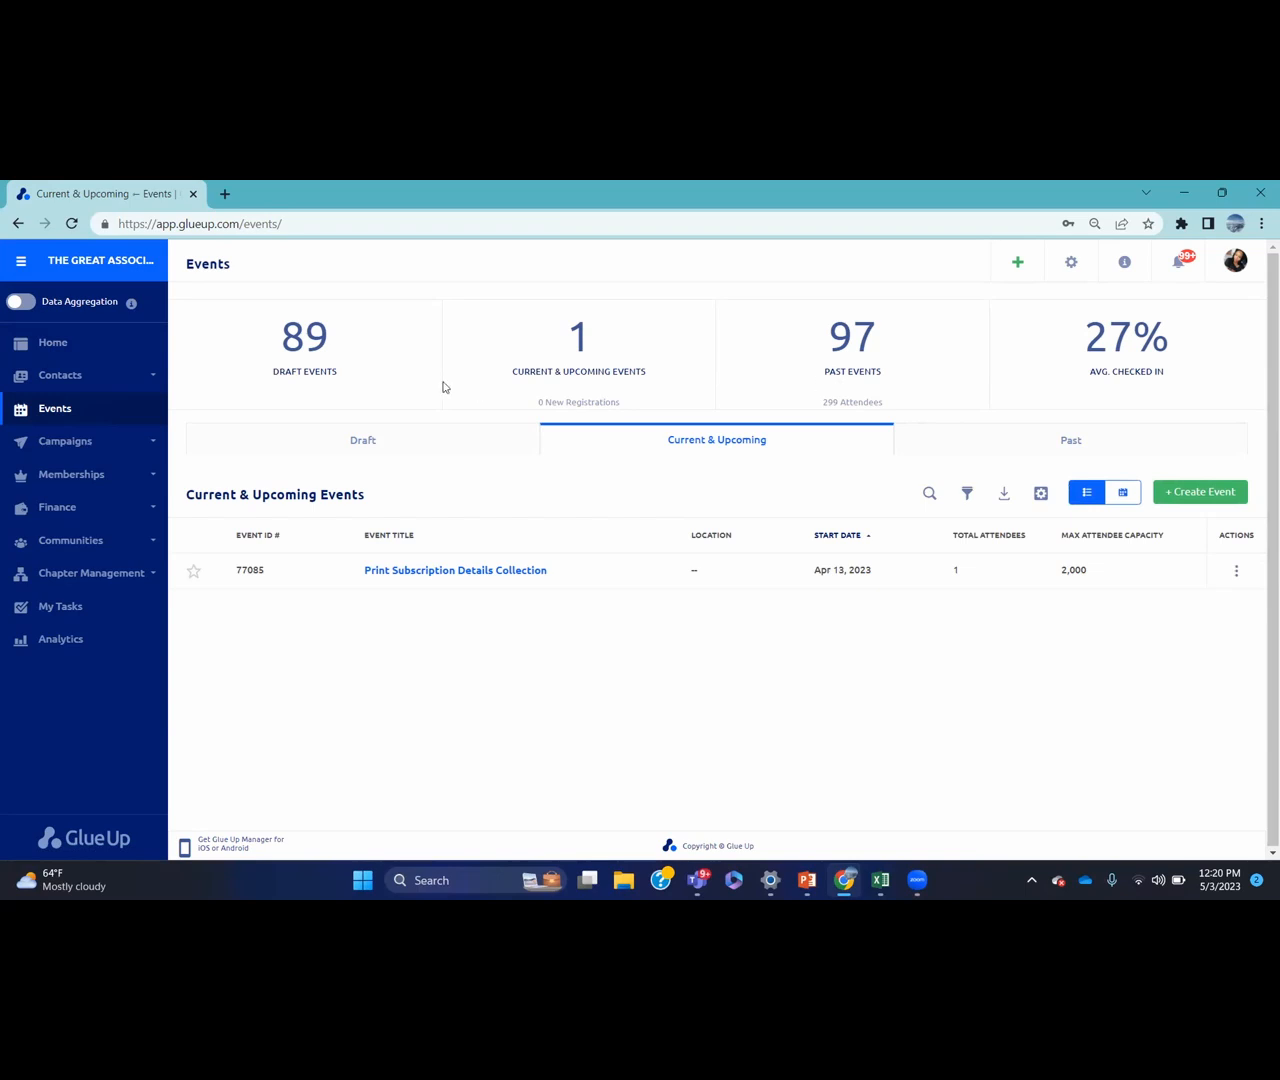
{"action": "left_click", "coordinate": [391, 438]}
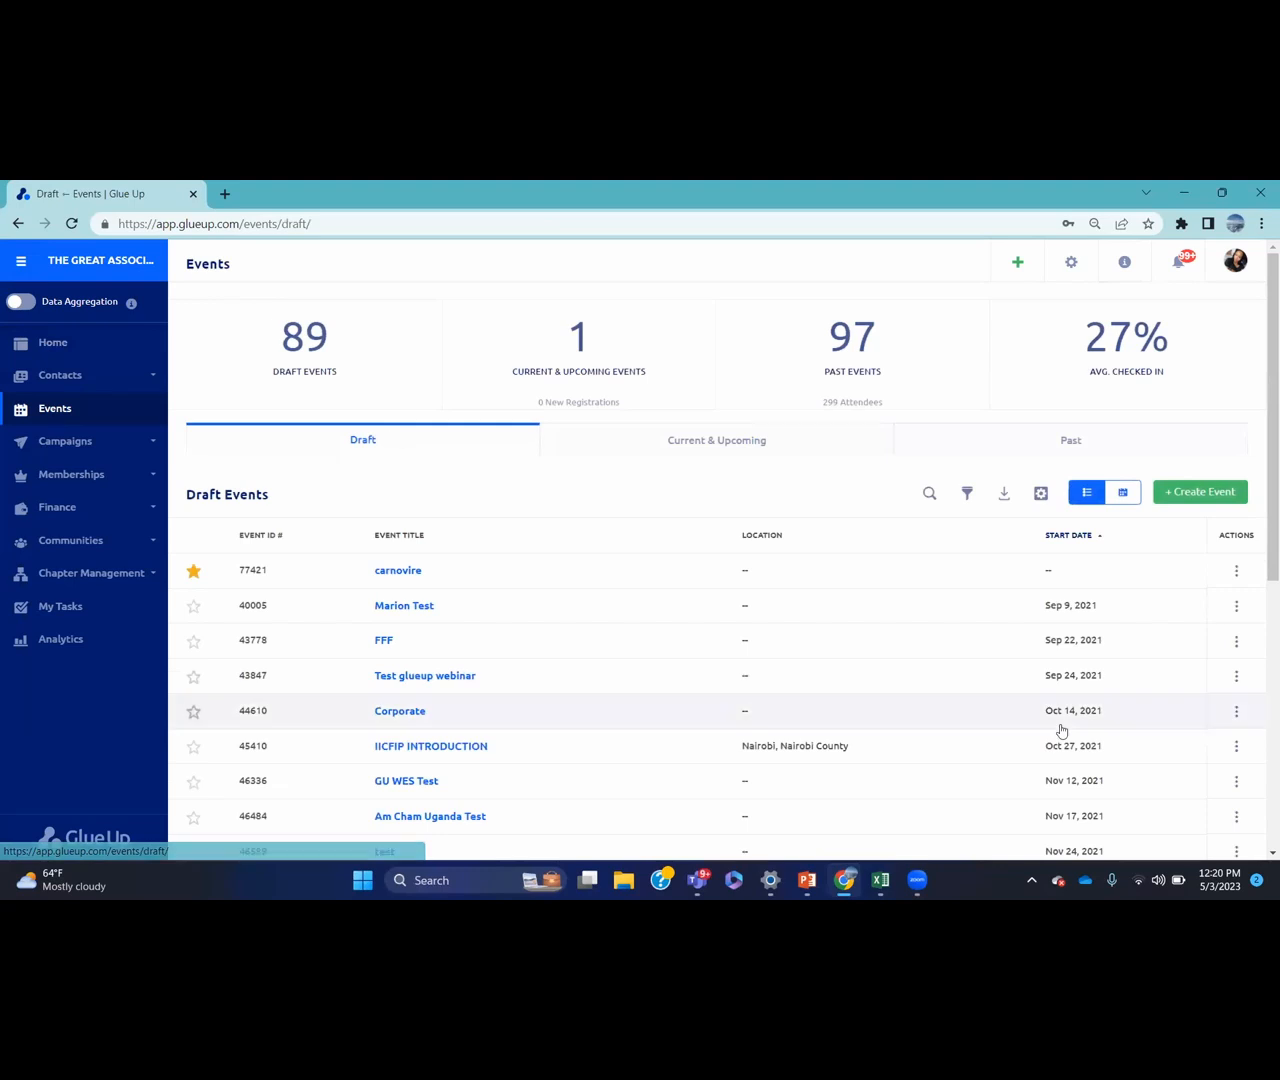
{"action": "left_click", "coordinate": [1236, 571]}
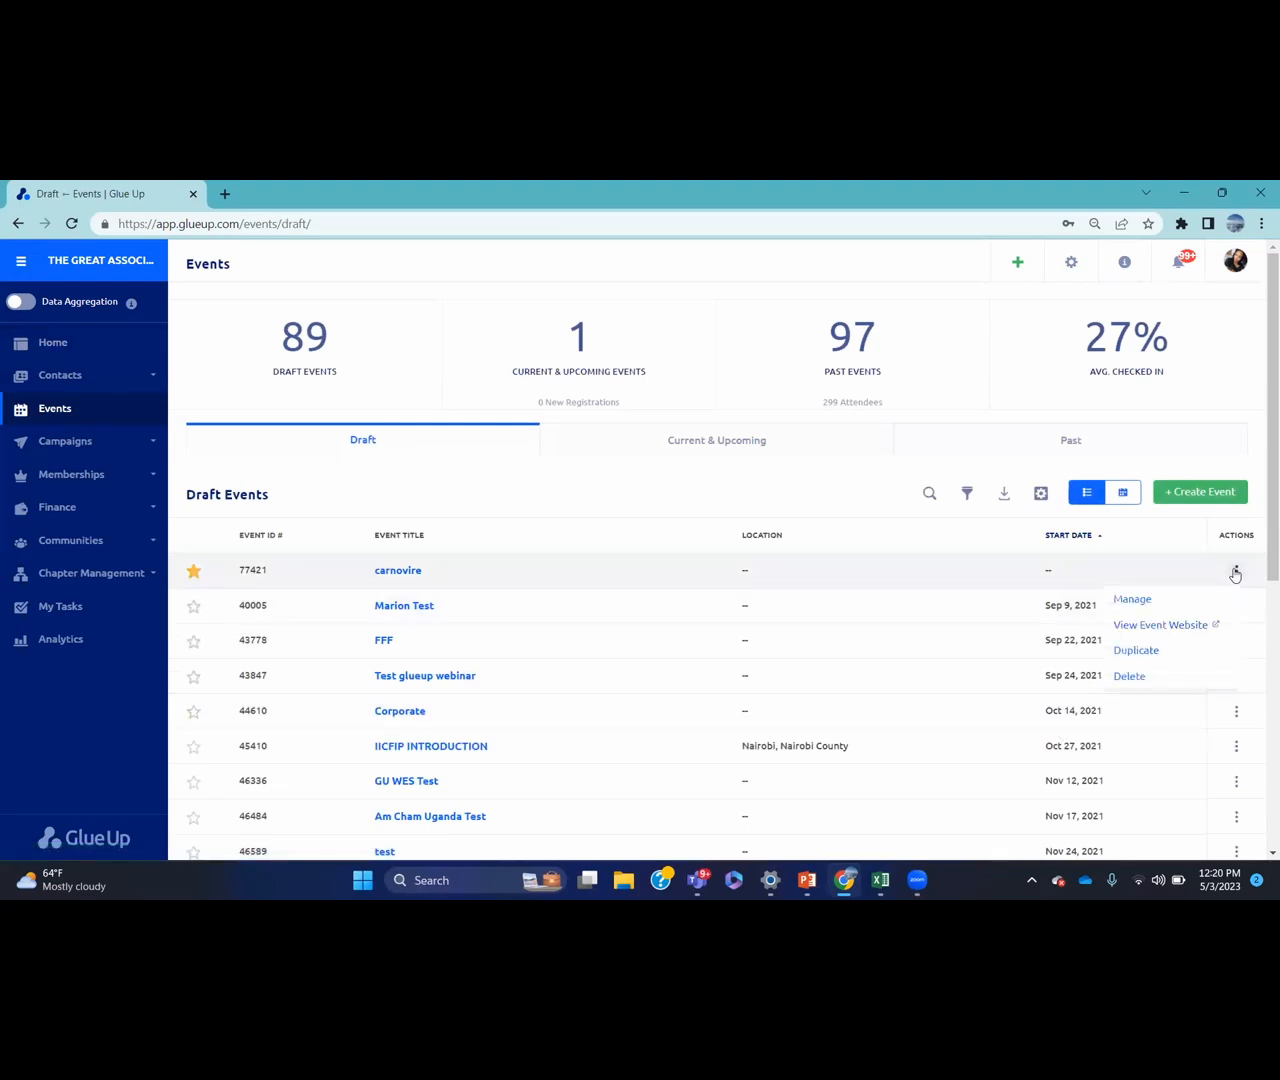
Start duplicating carnovire, then abandon it for the Current & Upcoming events list
{"action": "left_click", "coordinate": [1146, 652]}
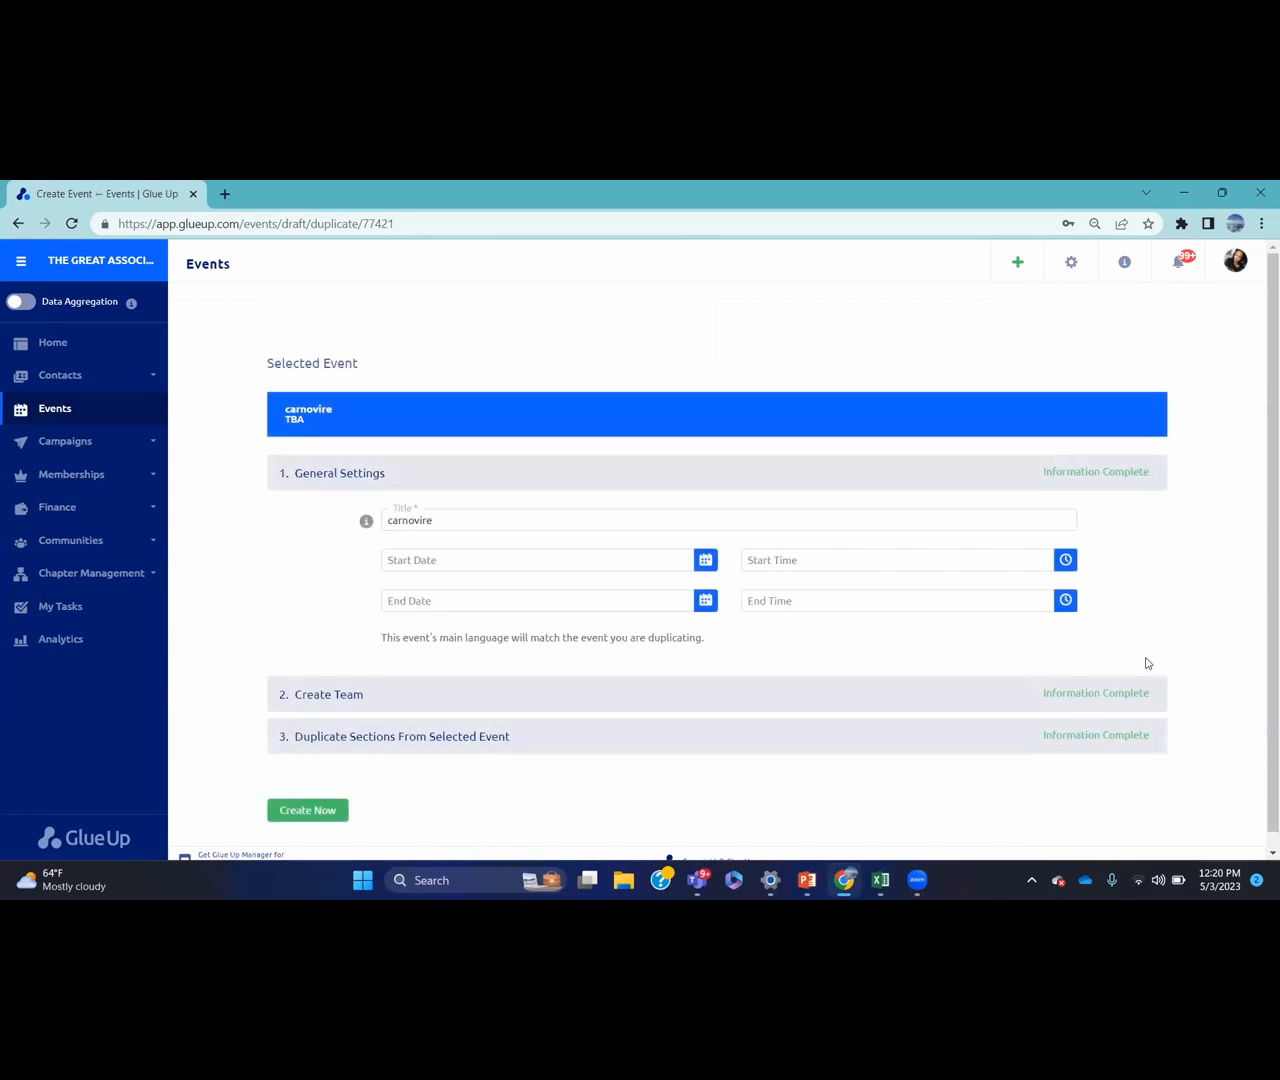
{"action": "left_click", "coordinate": [141, 409]}
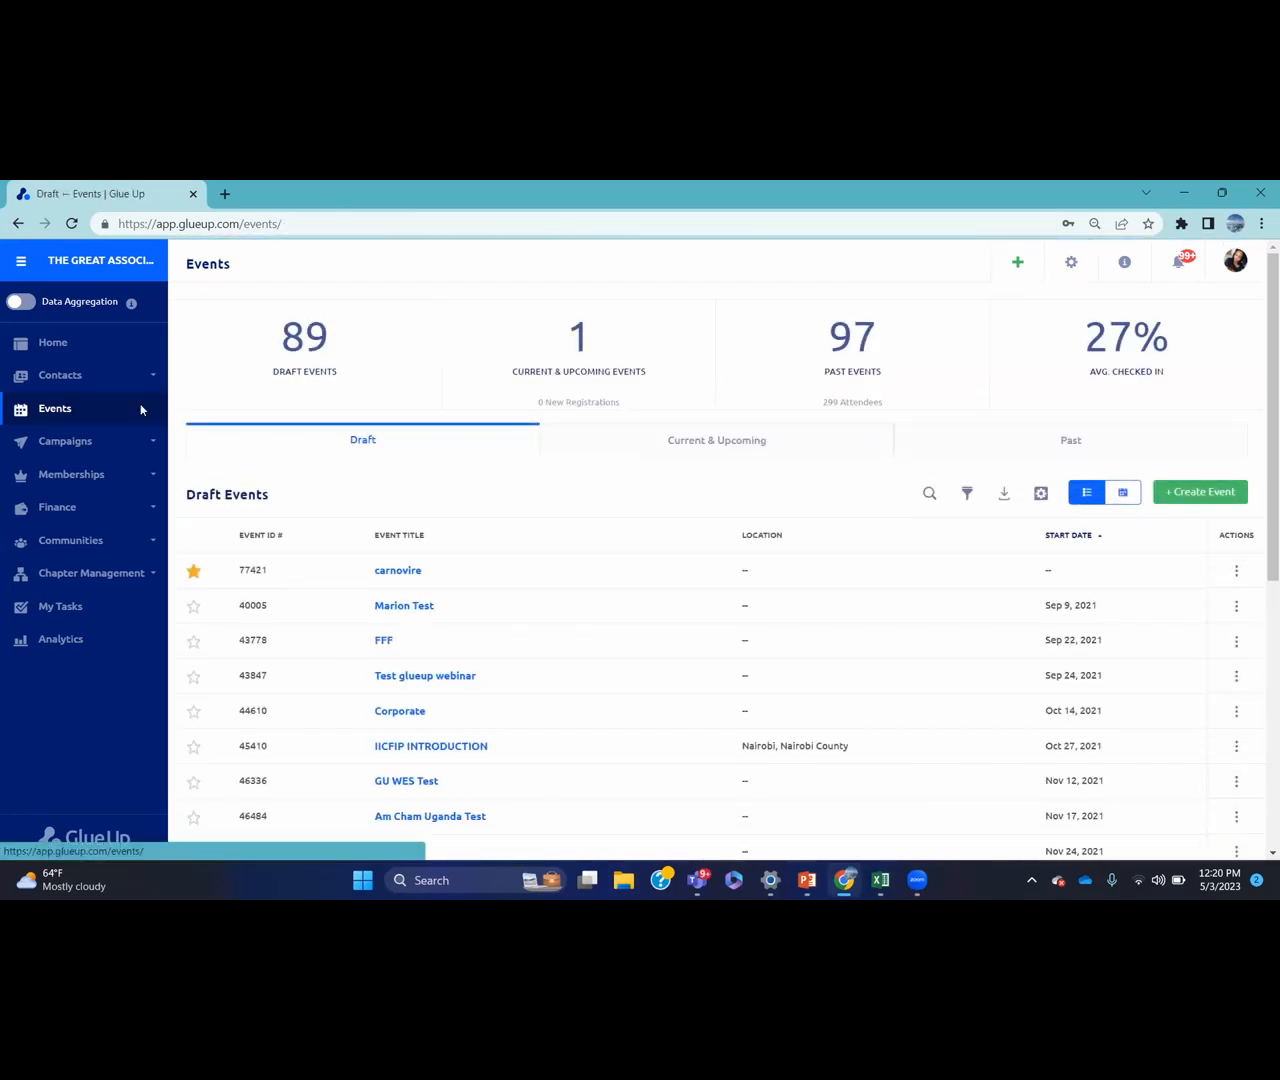
{"action": "left_click", "coordinate": [675, 438]}
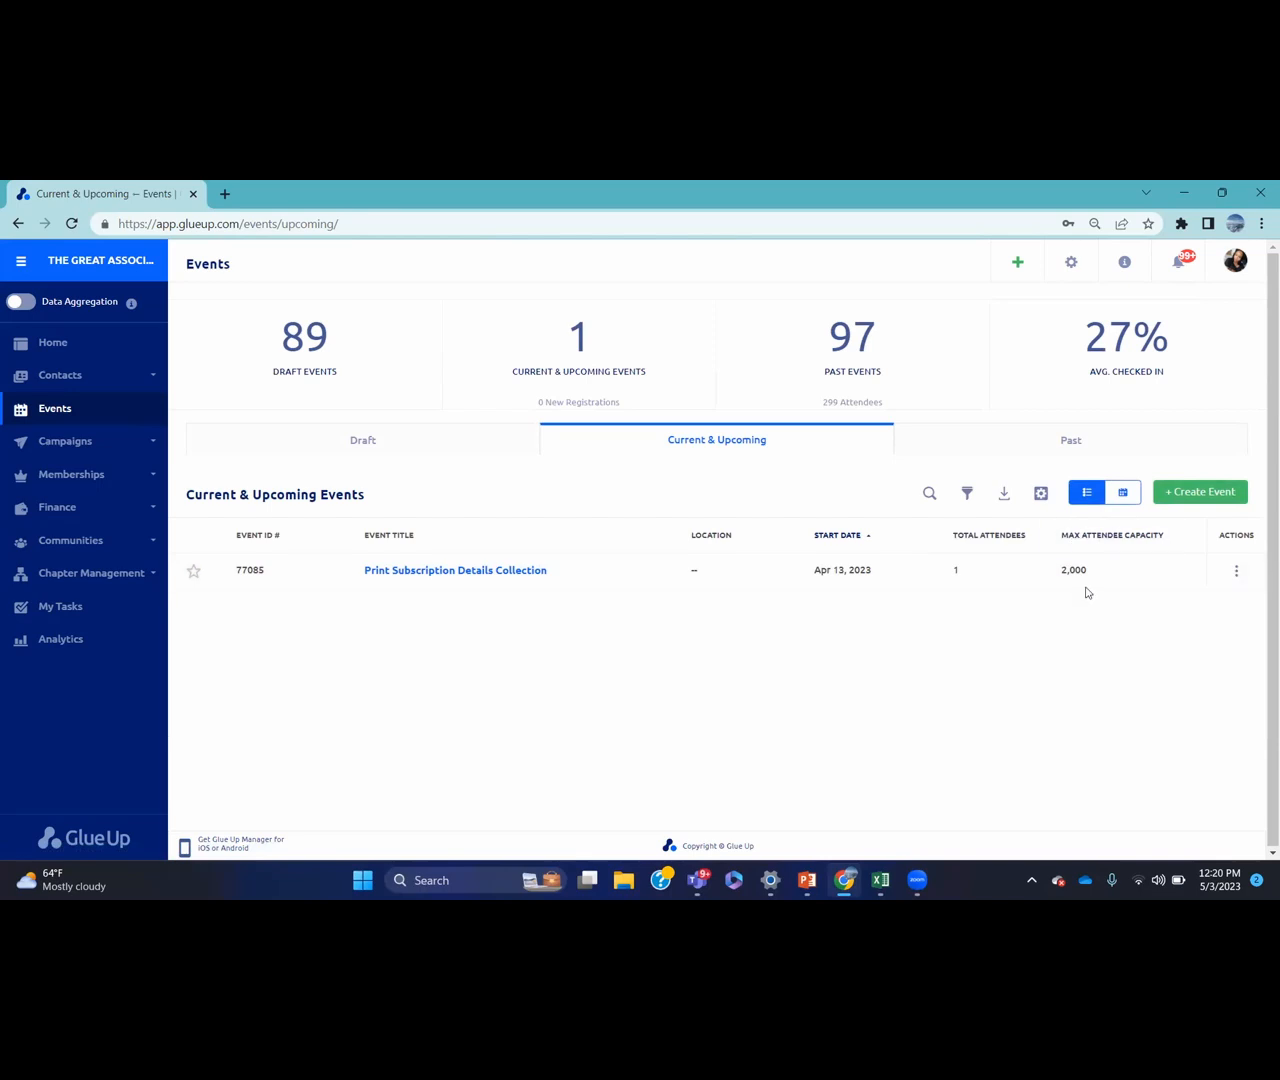
{"action": "left_click", "coordinate": [1121, 492]}
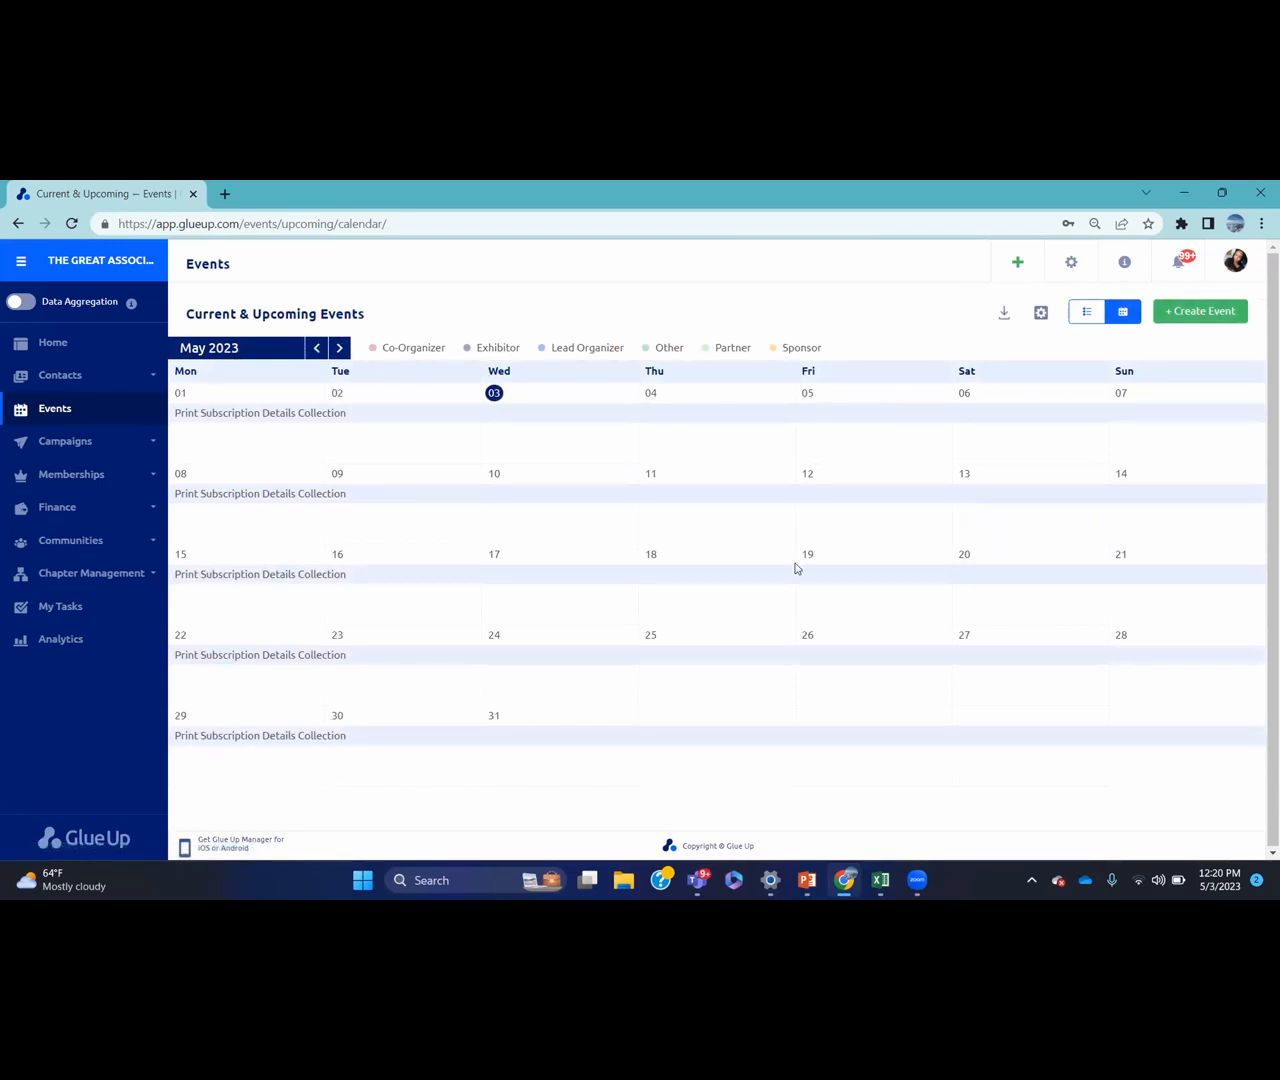
{"action": "left_click", "coordinate": [338, 351]}
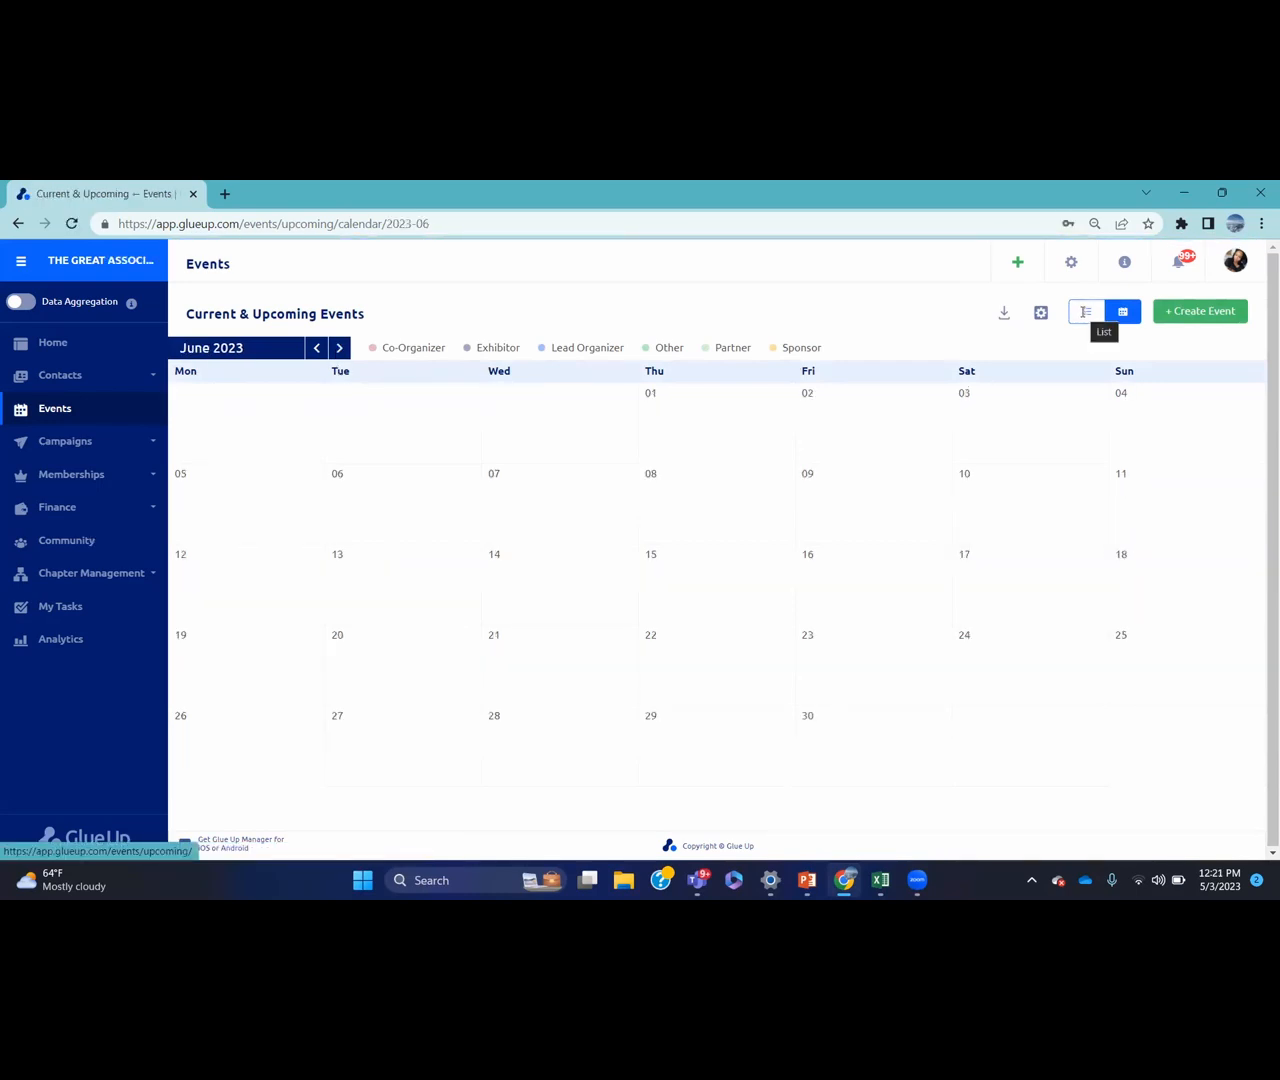
{"action": "left_click", "coordinate": [1085, 312]}
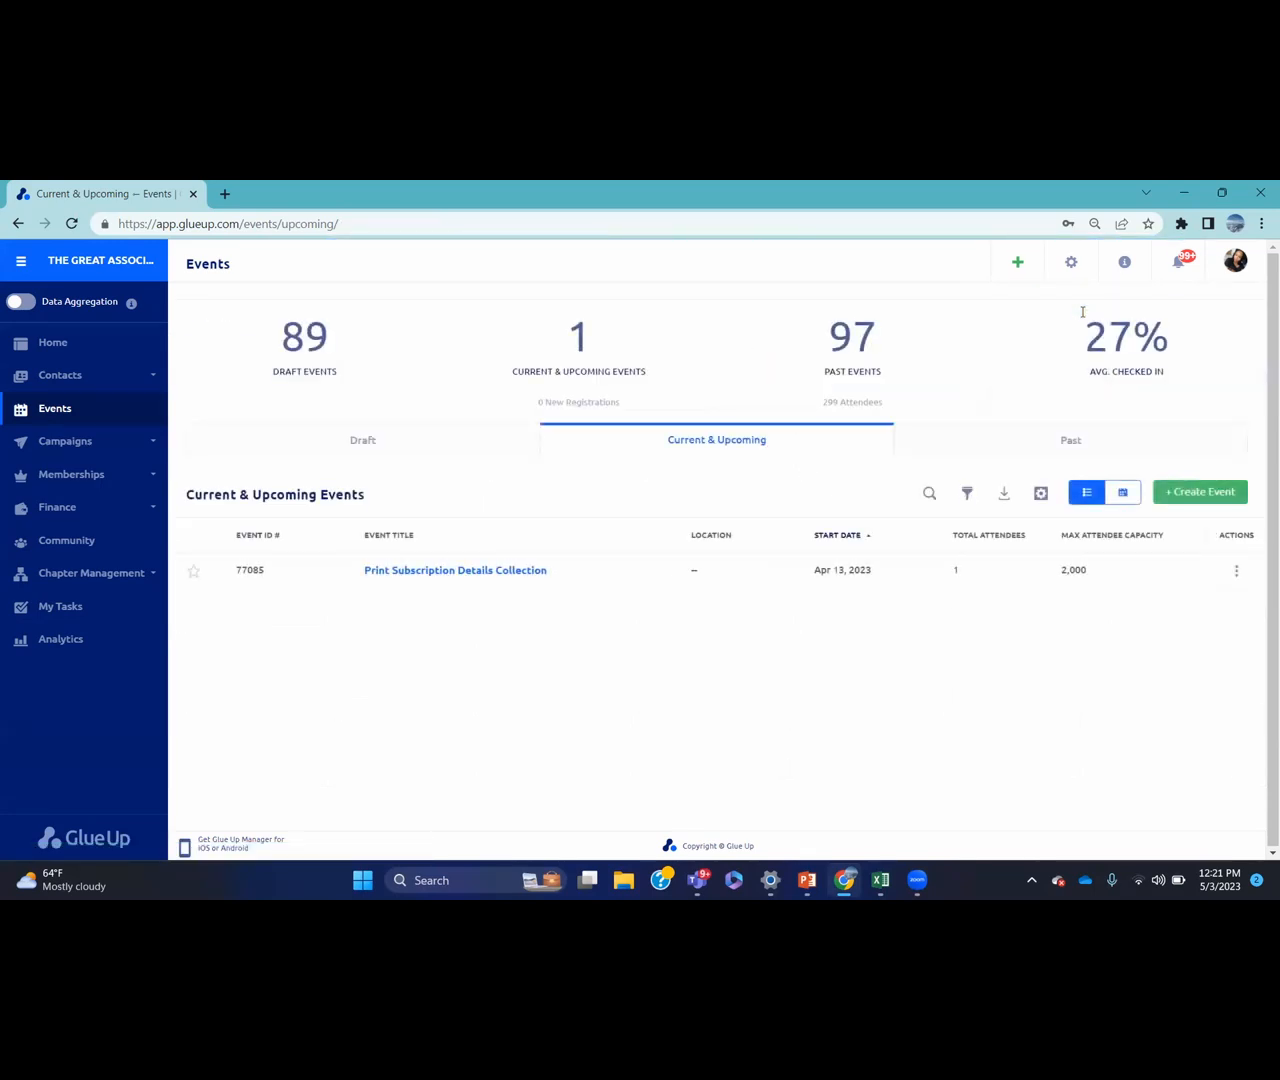
Try the event search and filter, then switch to the Past events list
{"action": "left_click", "coordinate": [929, 494]}
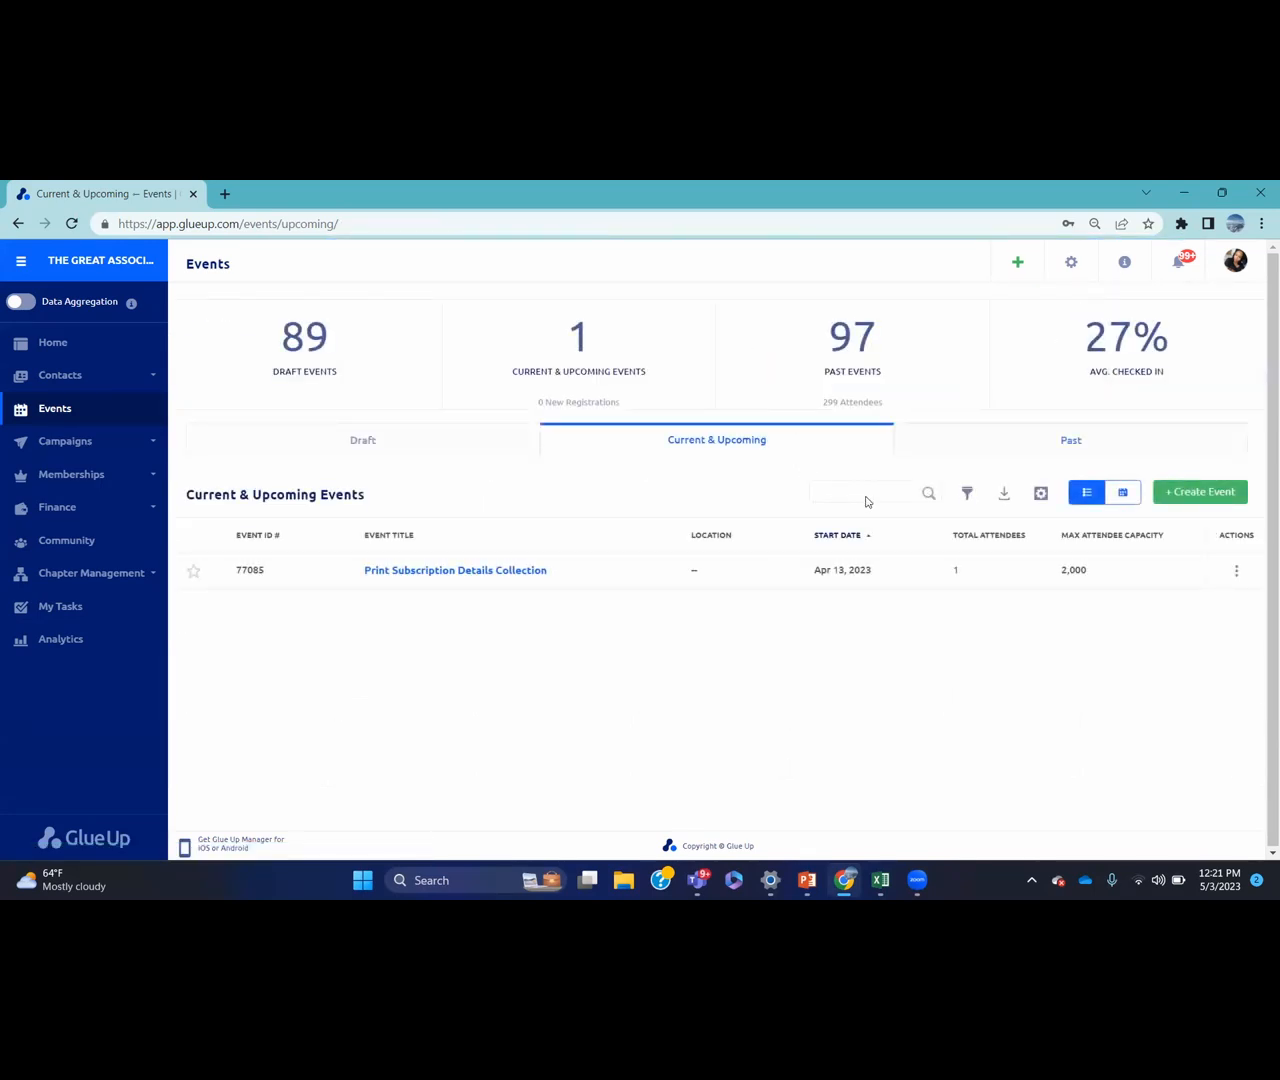
{"action": "left_click", "coordinate": [966, 494]}
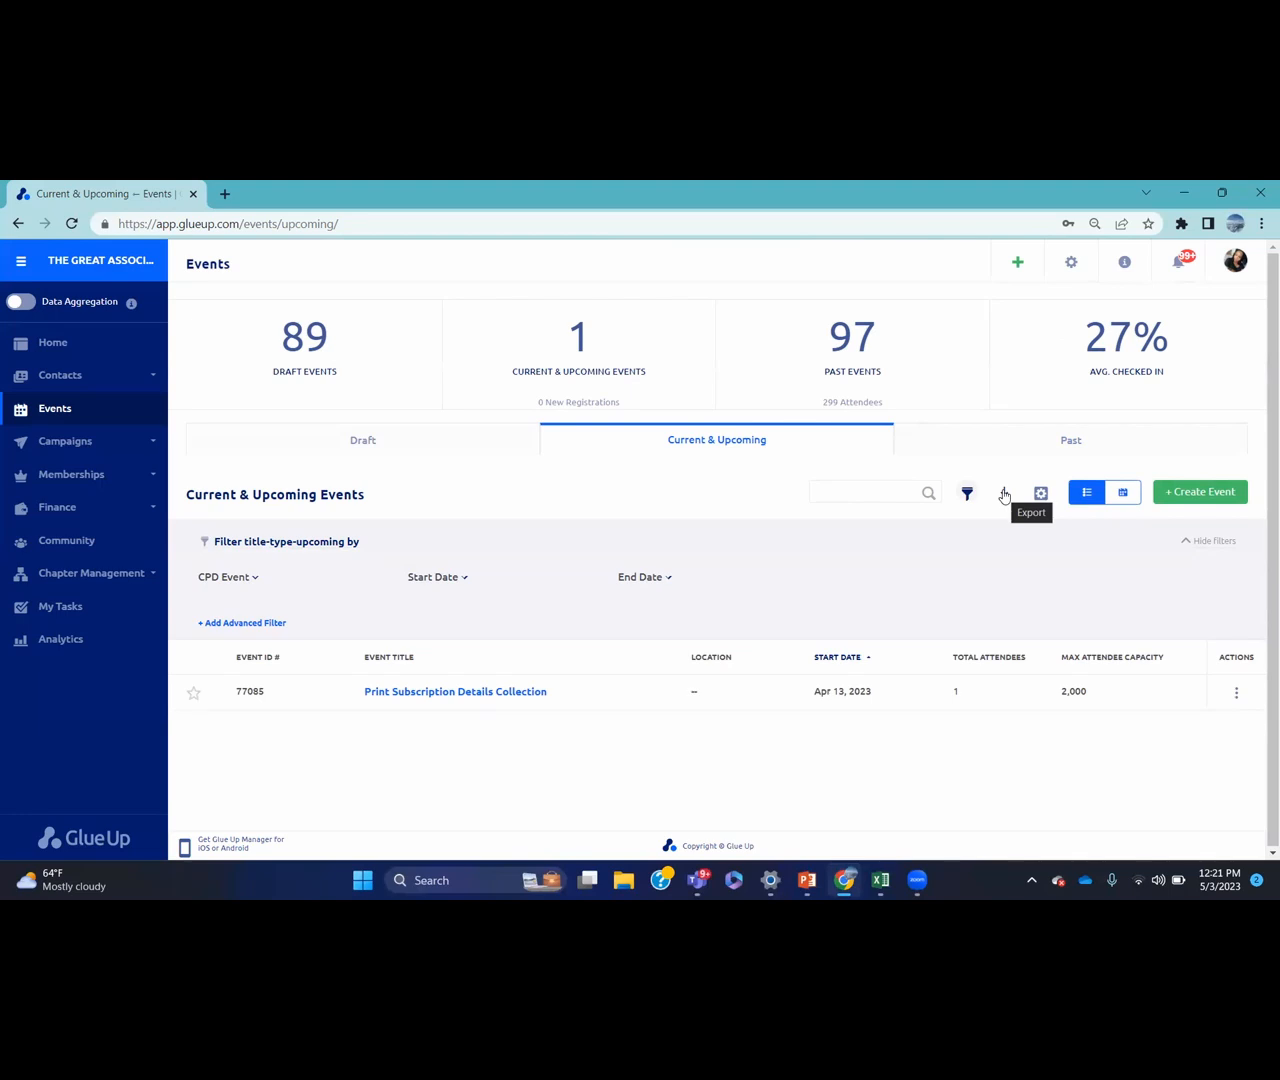
{"action": "left_click", "coordinate": [927, 443]}
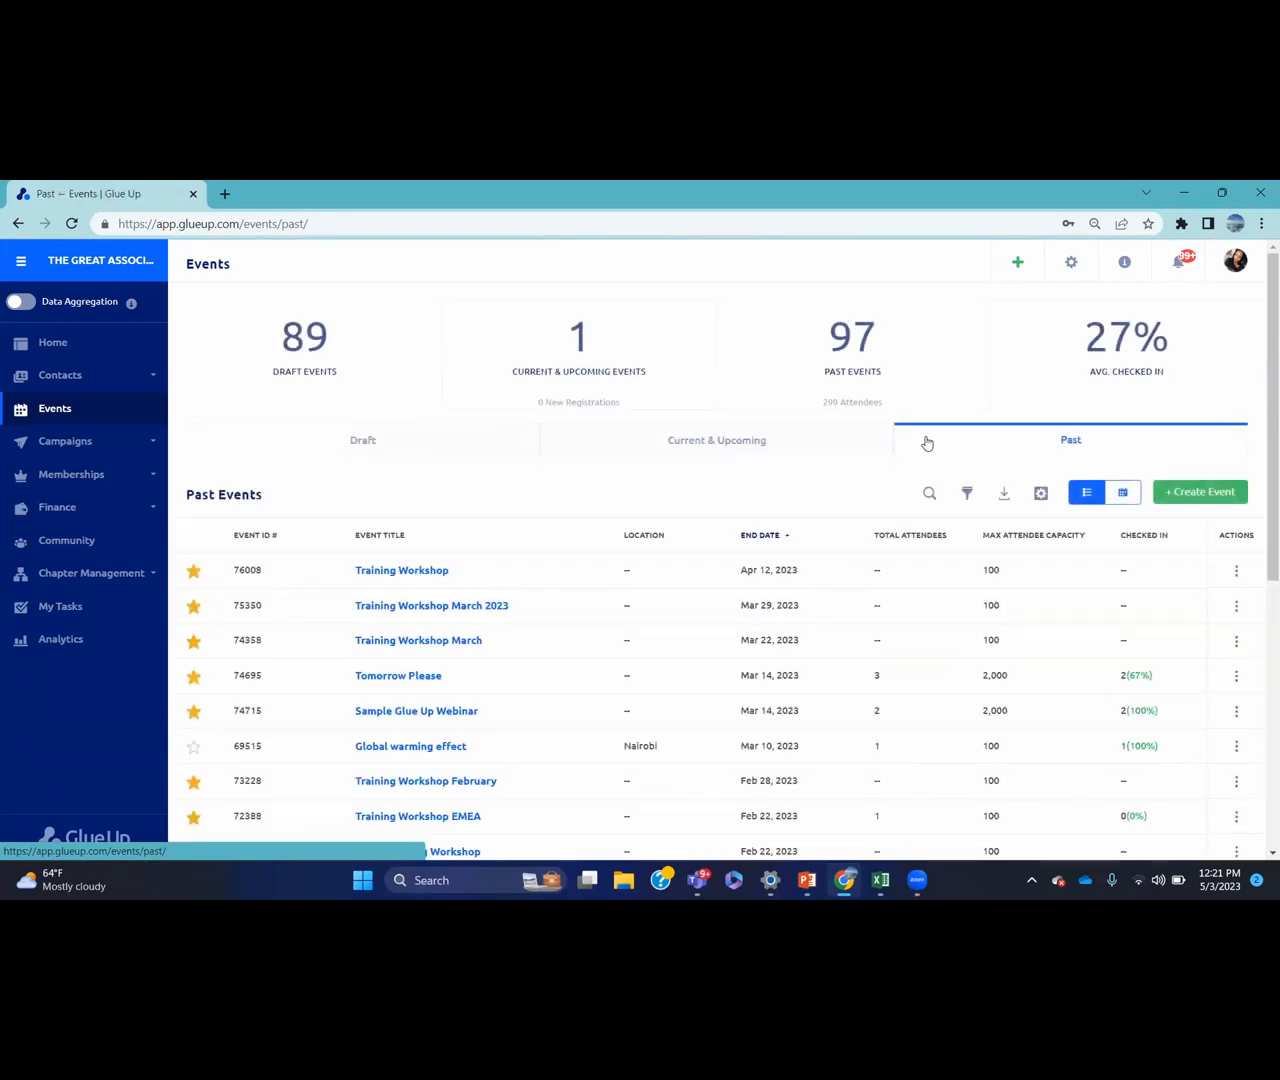
Archive the Apr 12 Training Workshop past event, leaving 96 past events
{"action": "left_click", "coordinate": [1236, 570]}
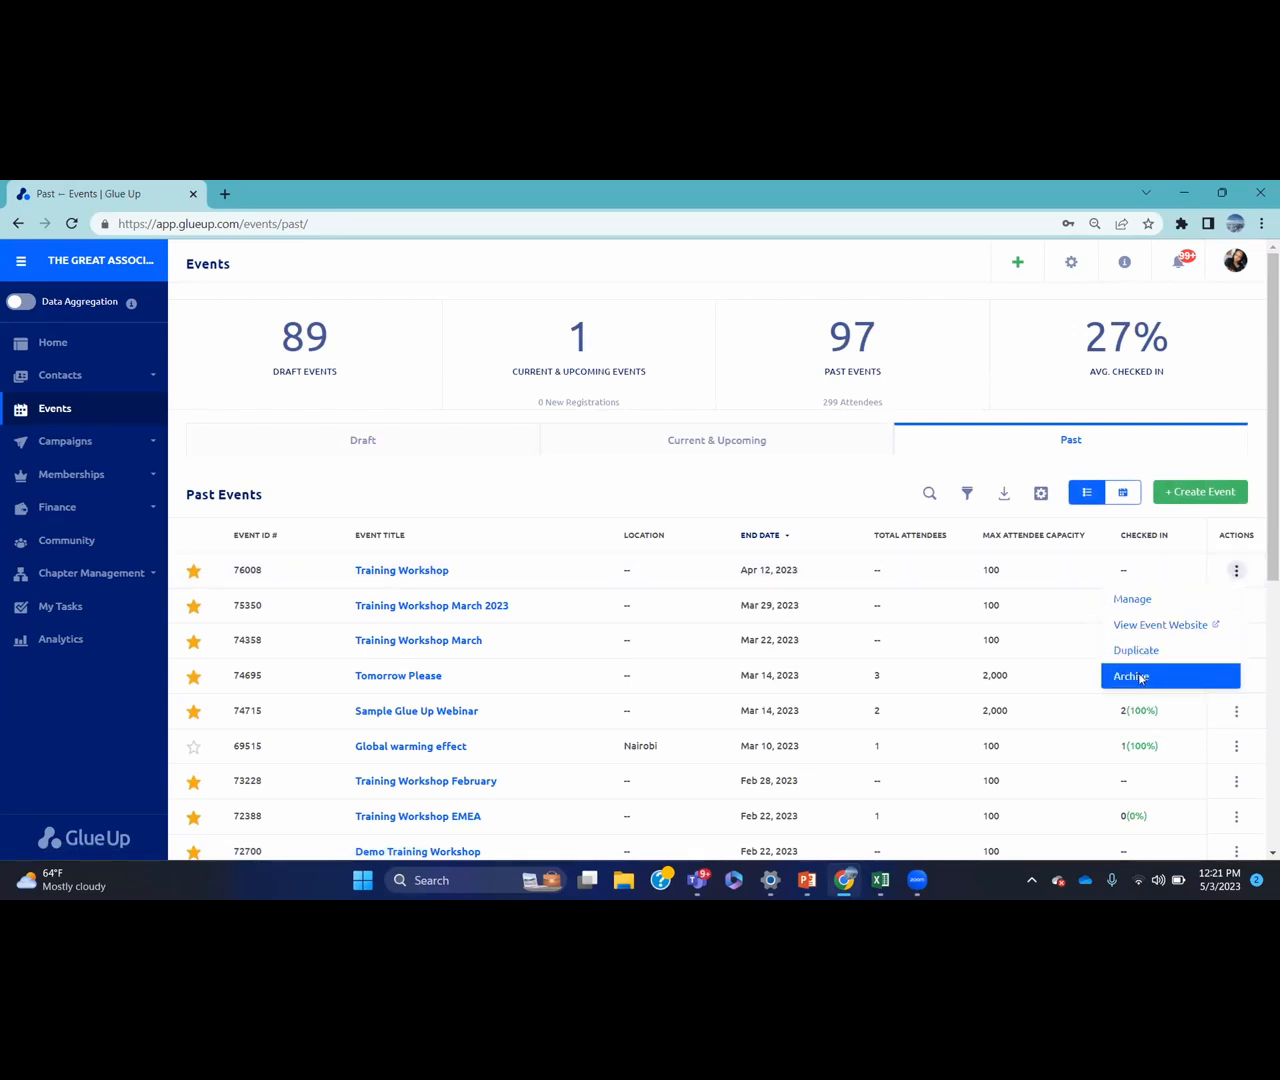
{"action": "left_click", "coordinate": [1139, 678]}
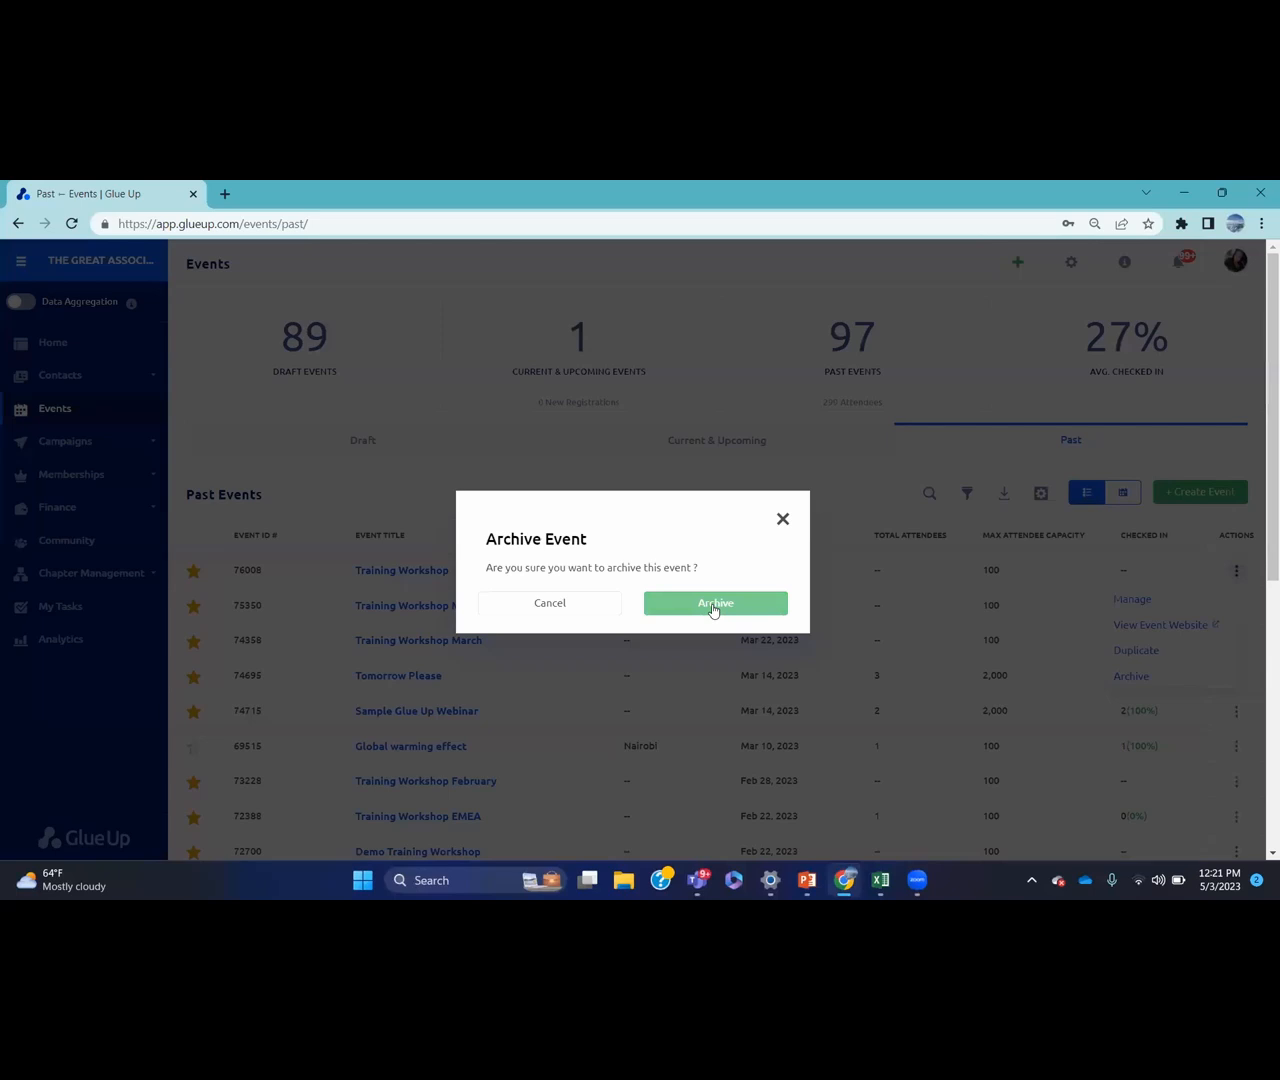
{"action": "left_click", "coordinate": [714, 604]}
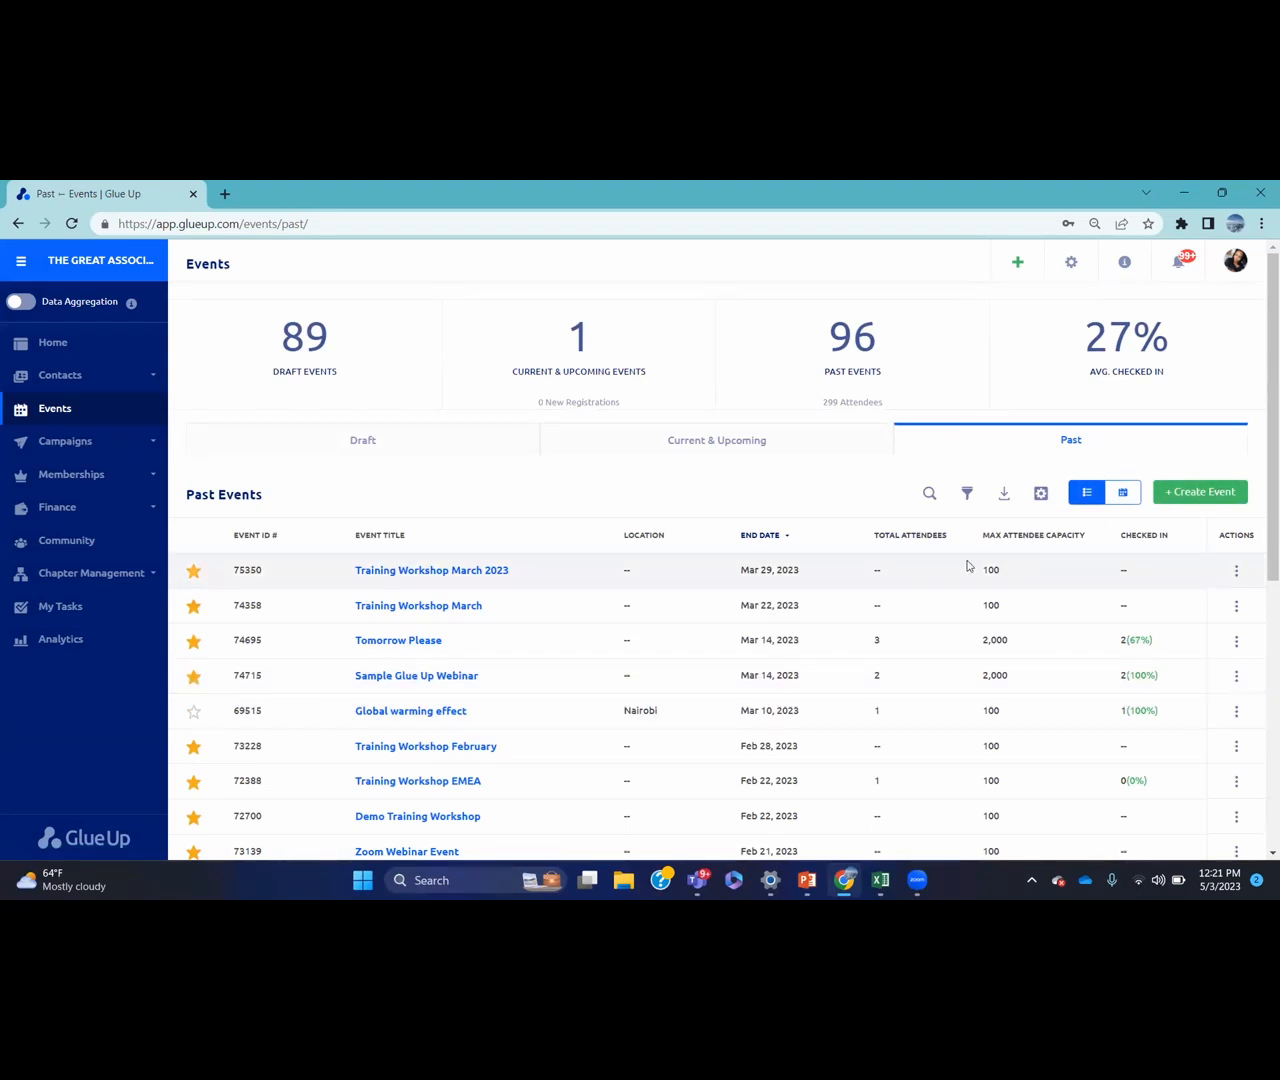
{"action": "left_click", "coordinate": [1070, 263]}
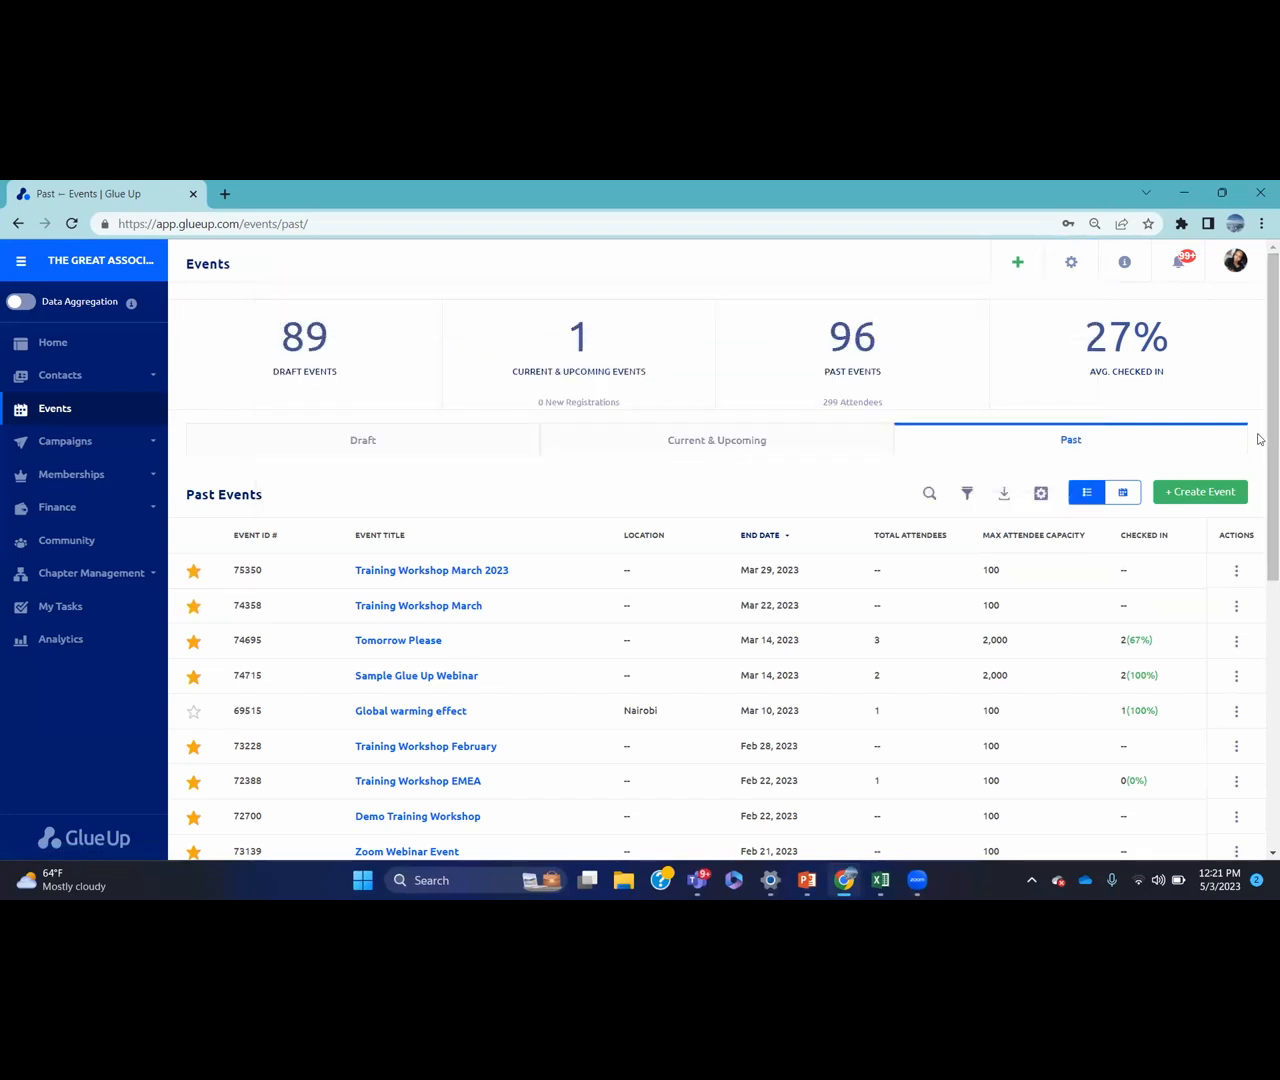
{"action": "left_click", "coordinate": [1235, 570]}
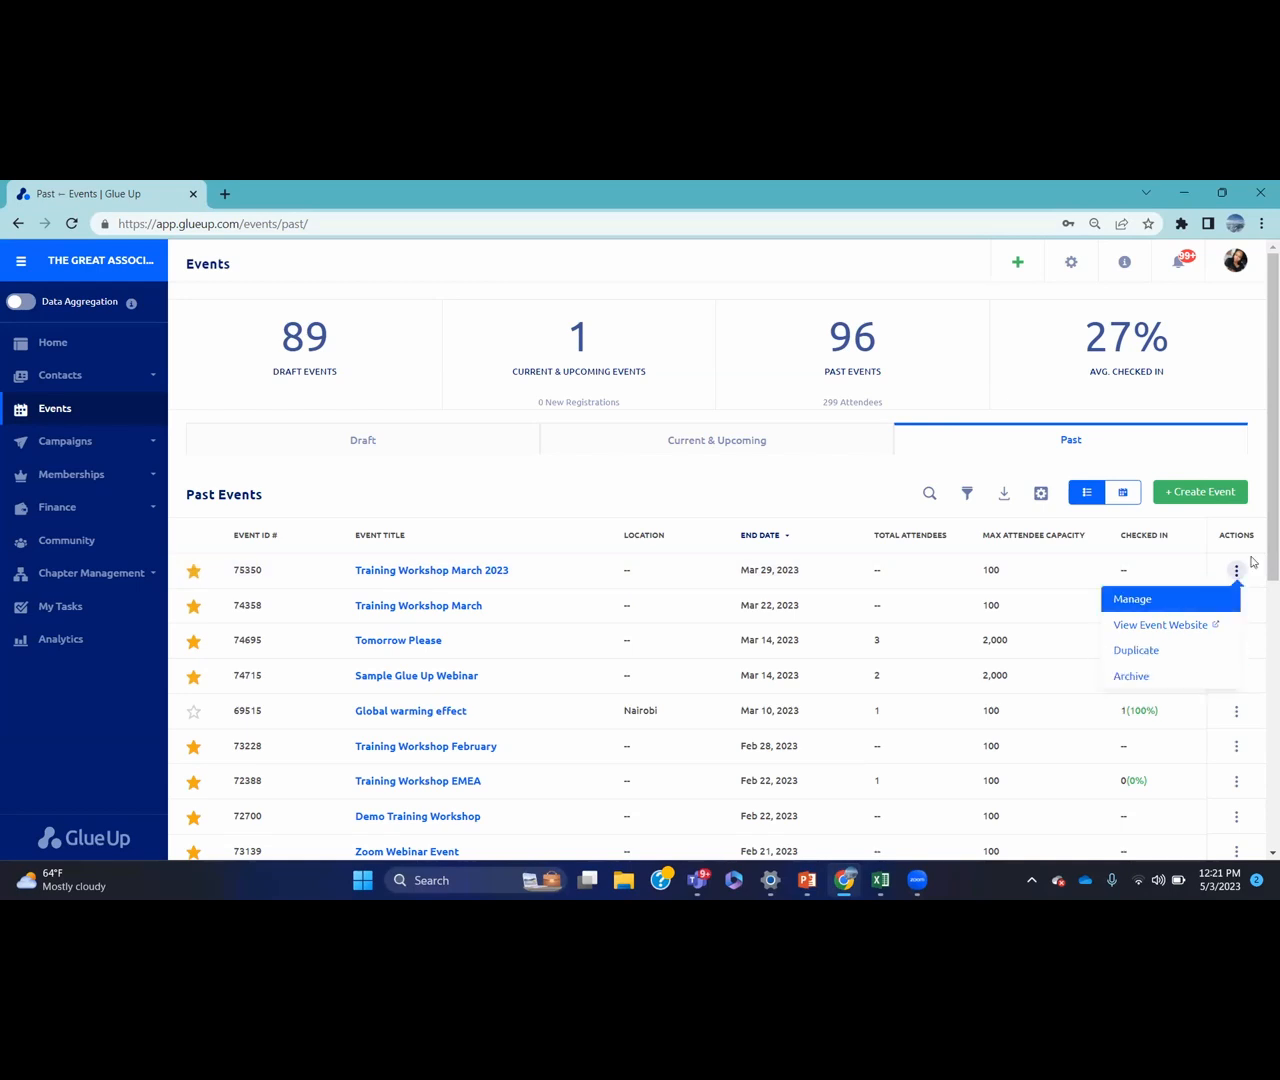
Start a new online event and skip the blueprint to get a blank creation form
{"action": "left_click", "coordinate": [1227, 500]}
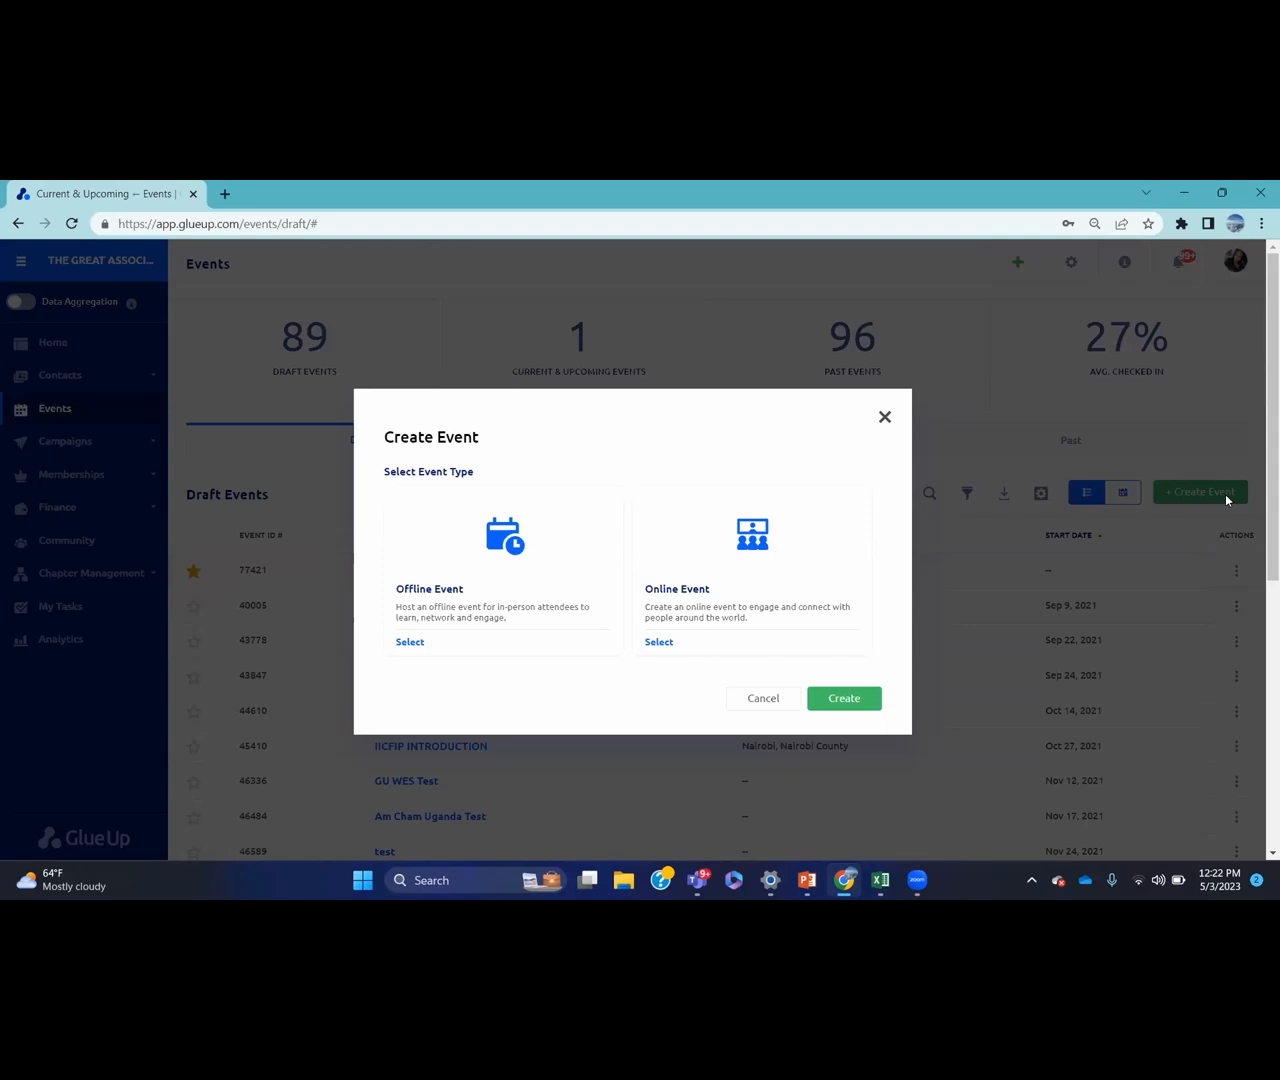
{"action": "left_click", "coordinate": [660, 642]}
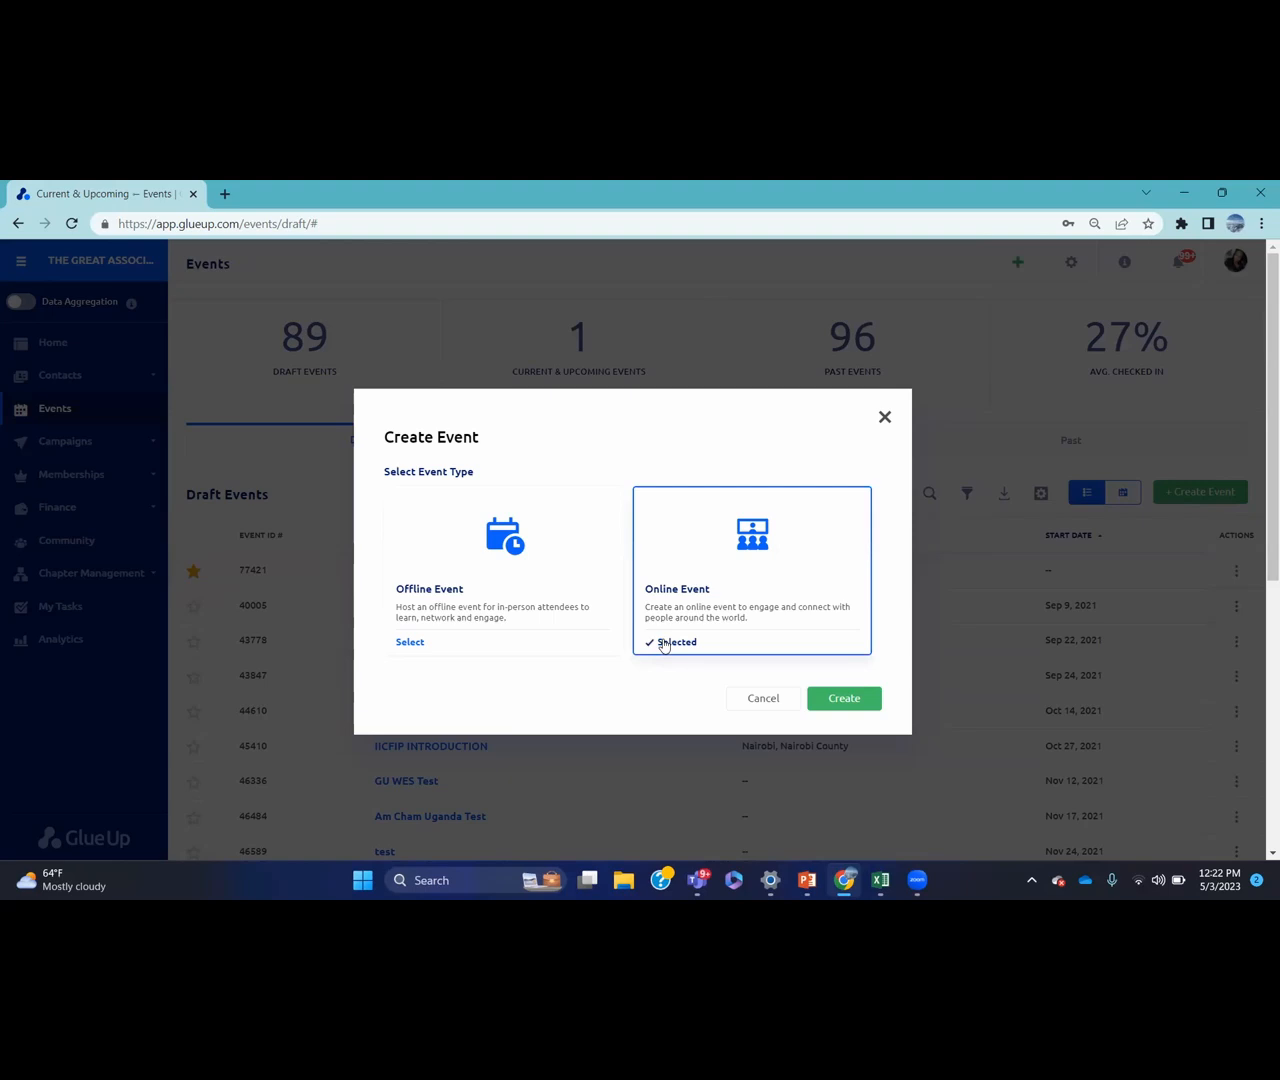
{"action": "left_click", "coordinate": [844, 701]}
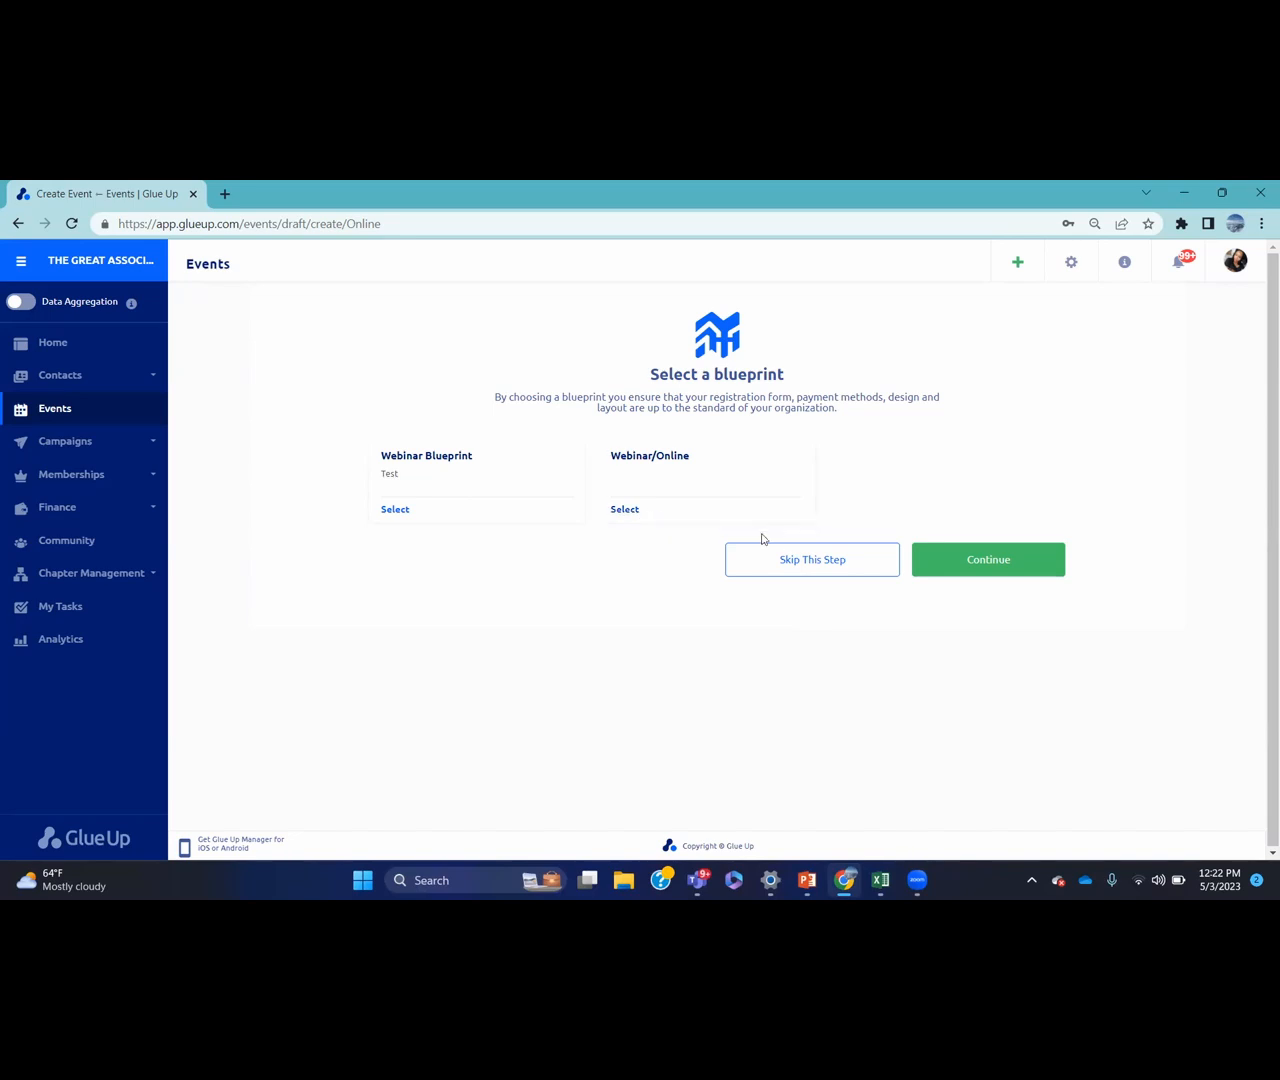
{"action": "left_click", "coordinate": [812, 561]}
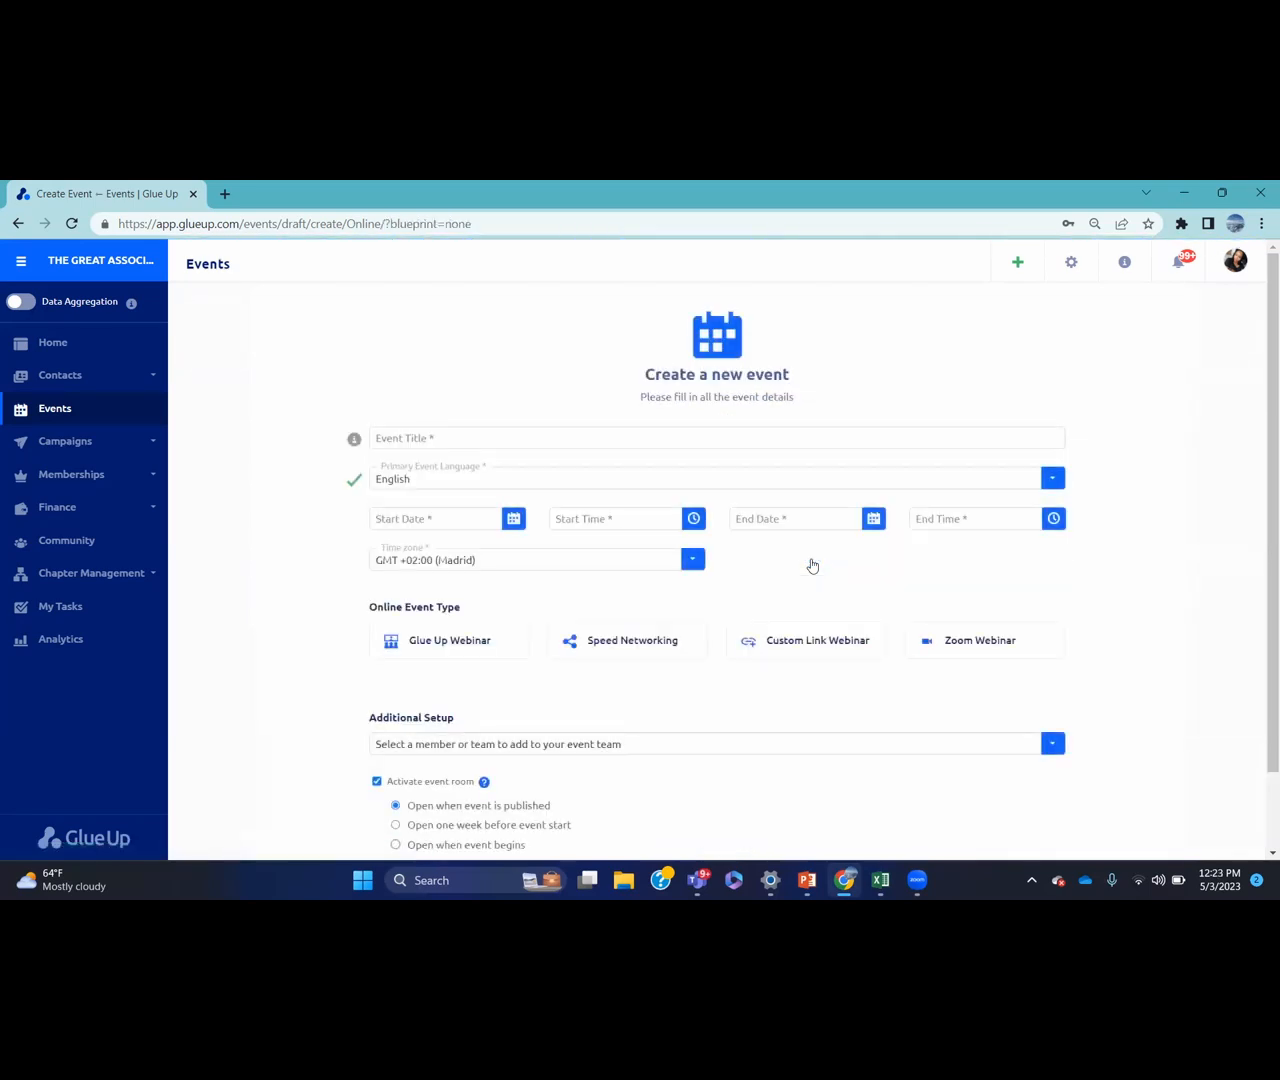
Title the event 'May Training Workshop'
{"action": "left_click", "coordinate": [642, 436]}
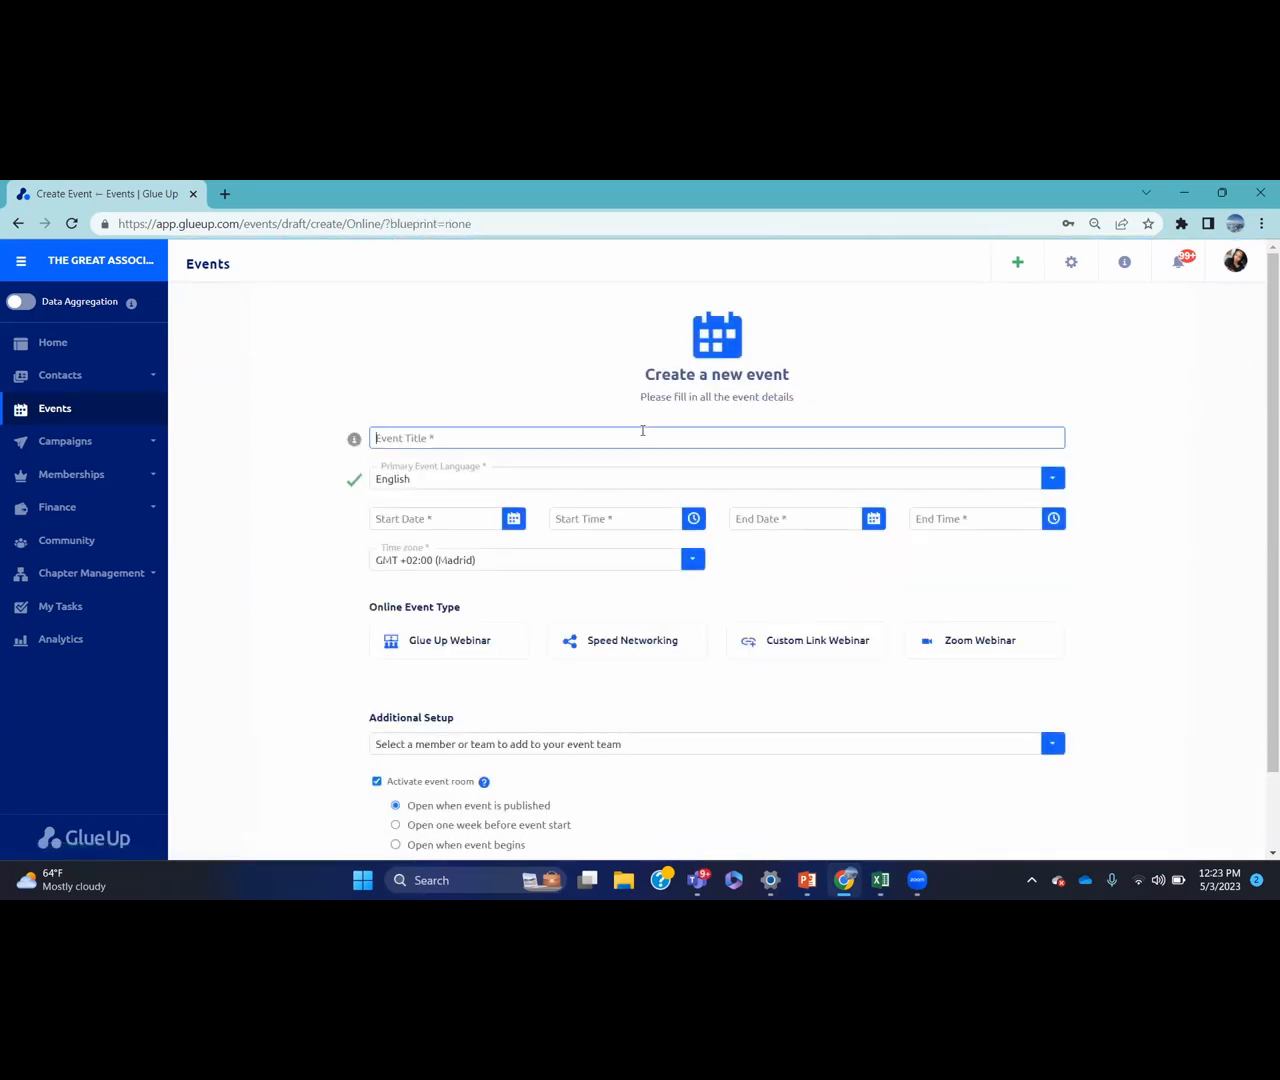
{"action": "type", "text": "Trainingorkshop"}
{"action": "left_click", "coordinate": [375, 439]}
{"action": "type", "text": "May"}
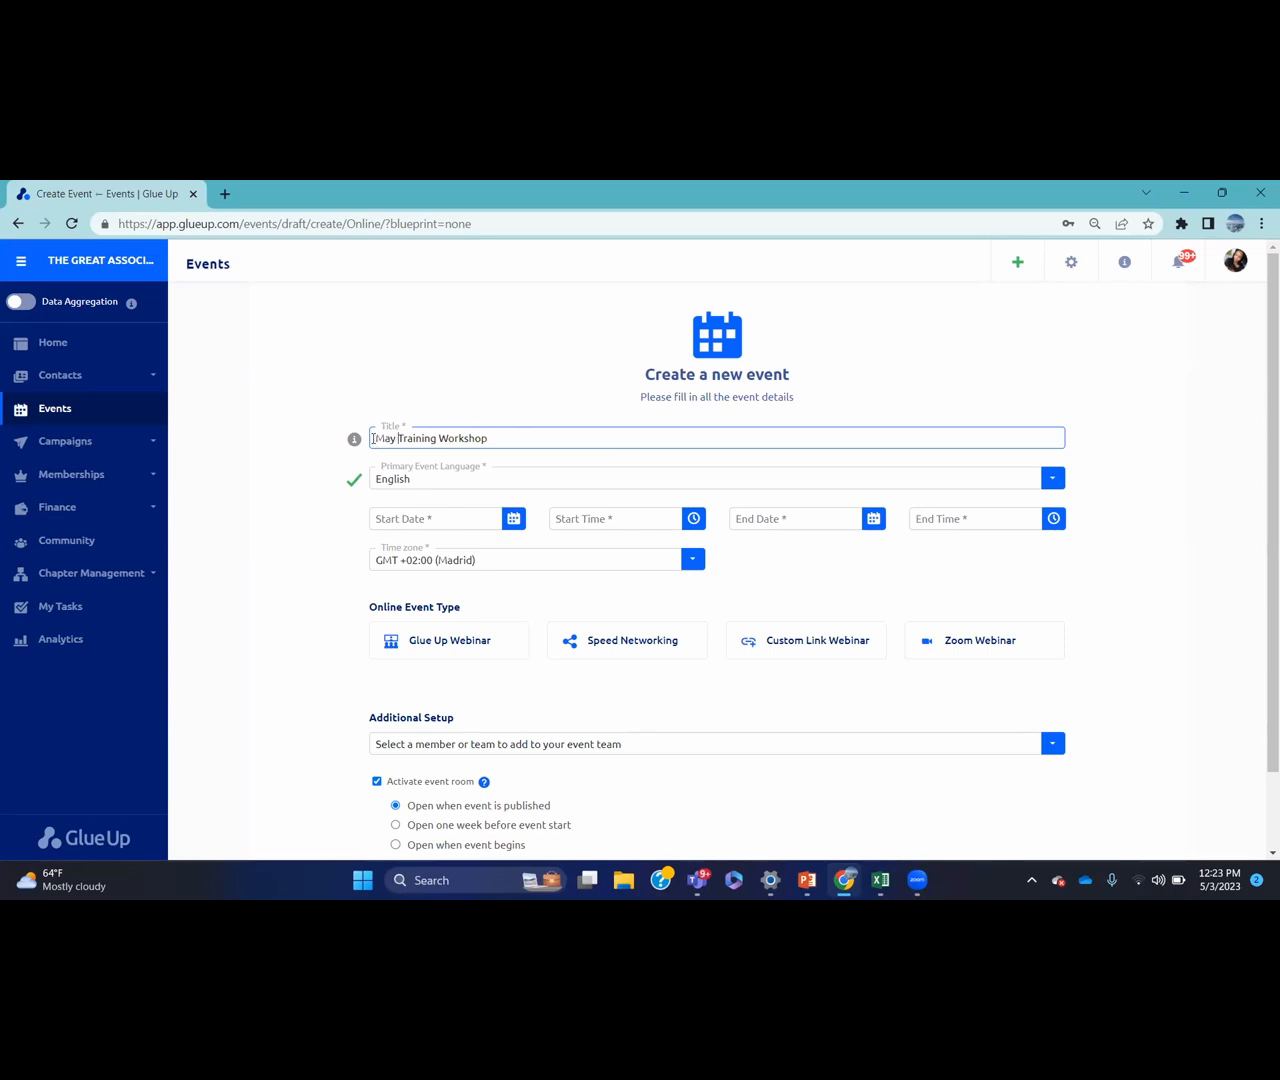
Set the start date to May 8 and adjust the start hour
{"action": "left_click", "coordinate": [508, 513]}
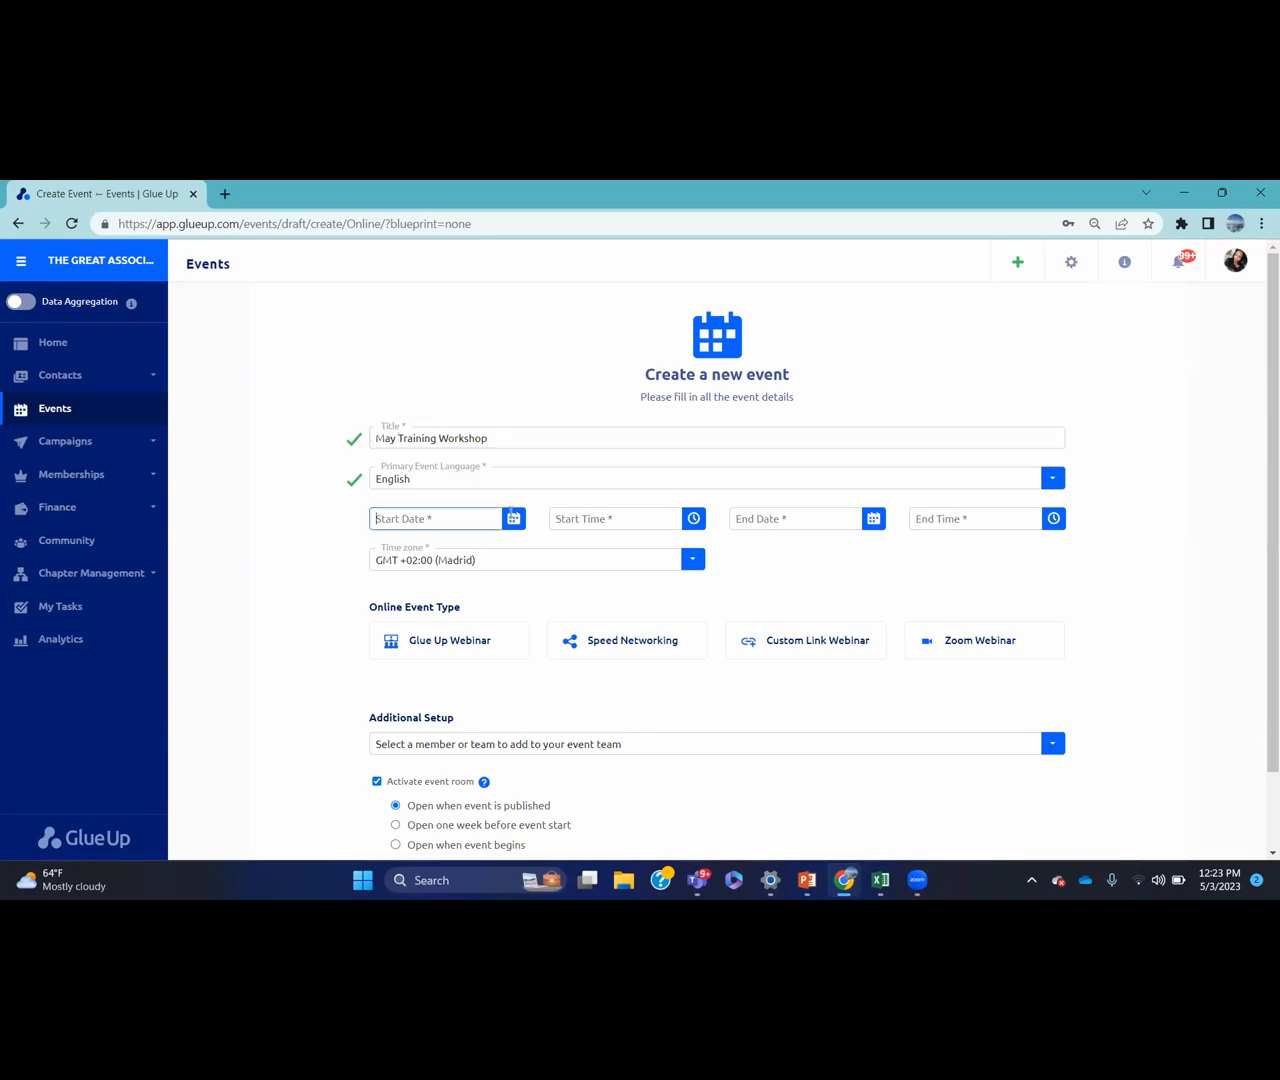
{"action": "left_click", "coordinate": [511, 514]}
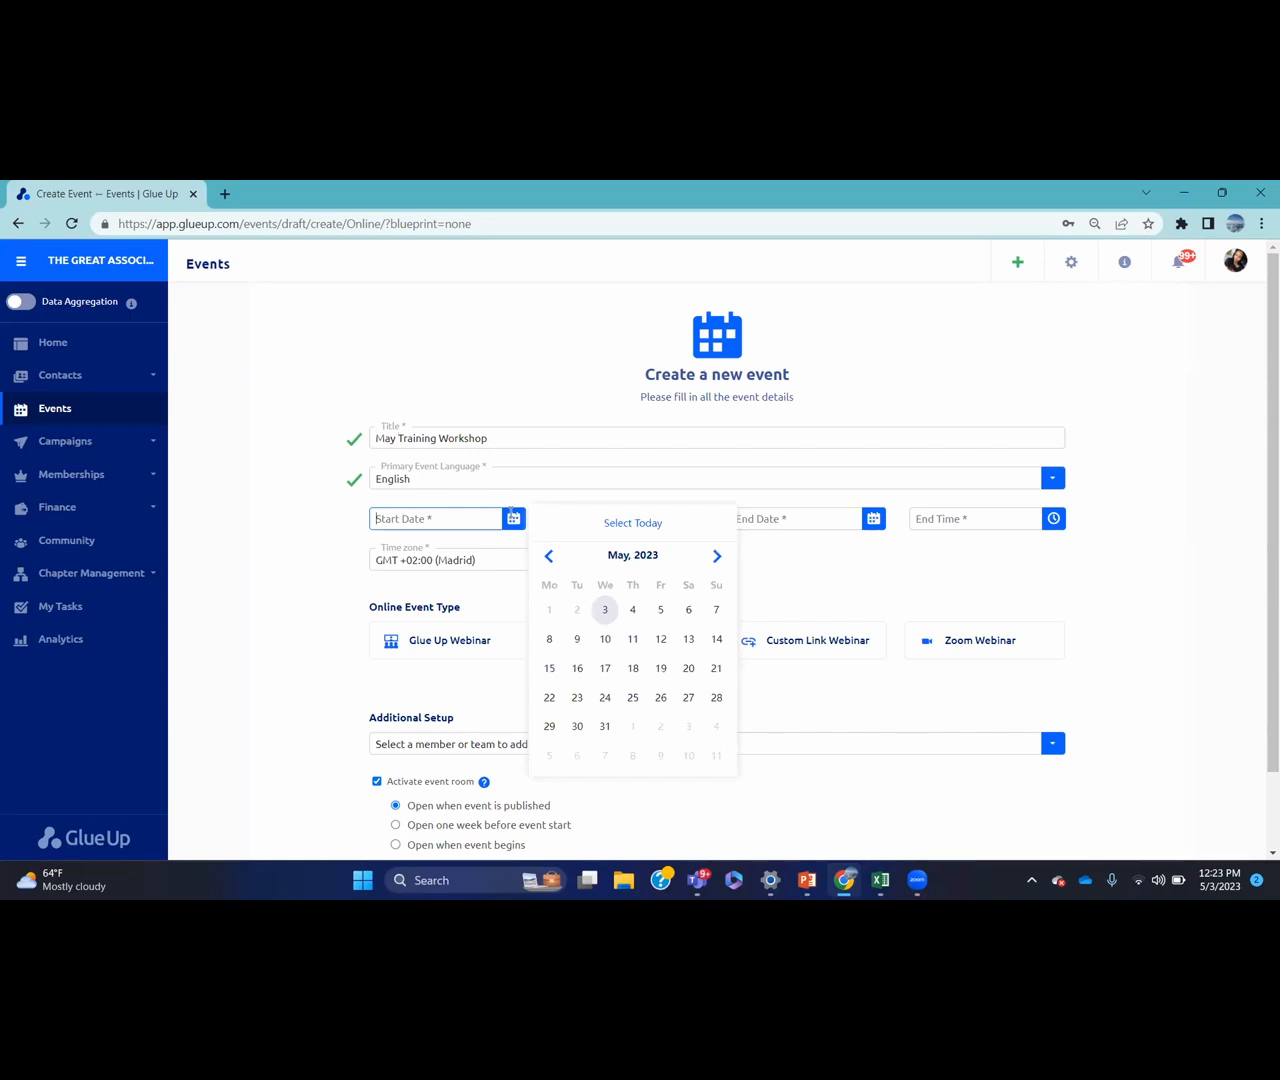
{"action": "left_click", "coordinate": [549, 640]}
{"action": "left_click", "coordinate": [695, 515]}
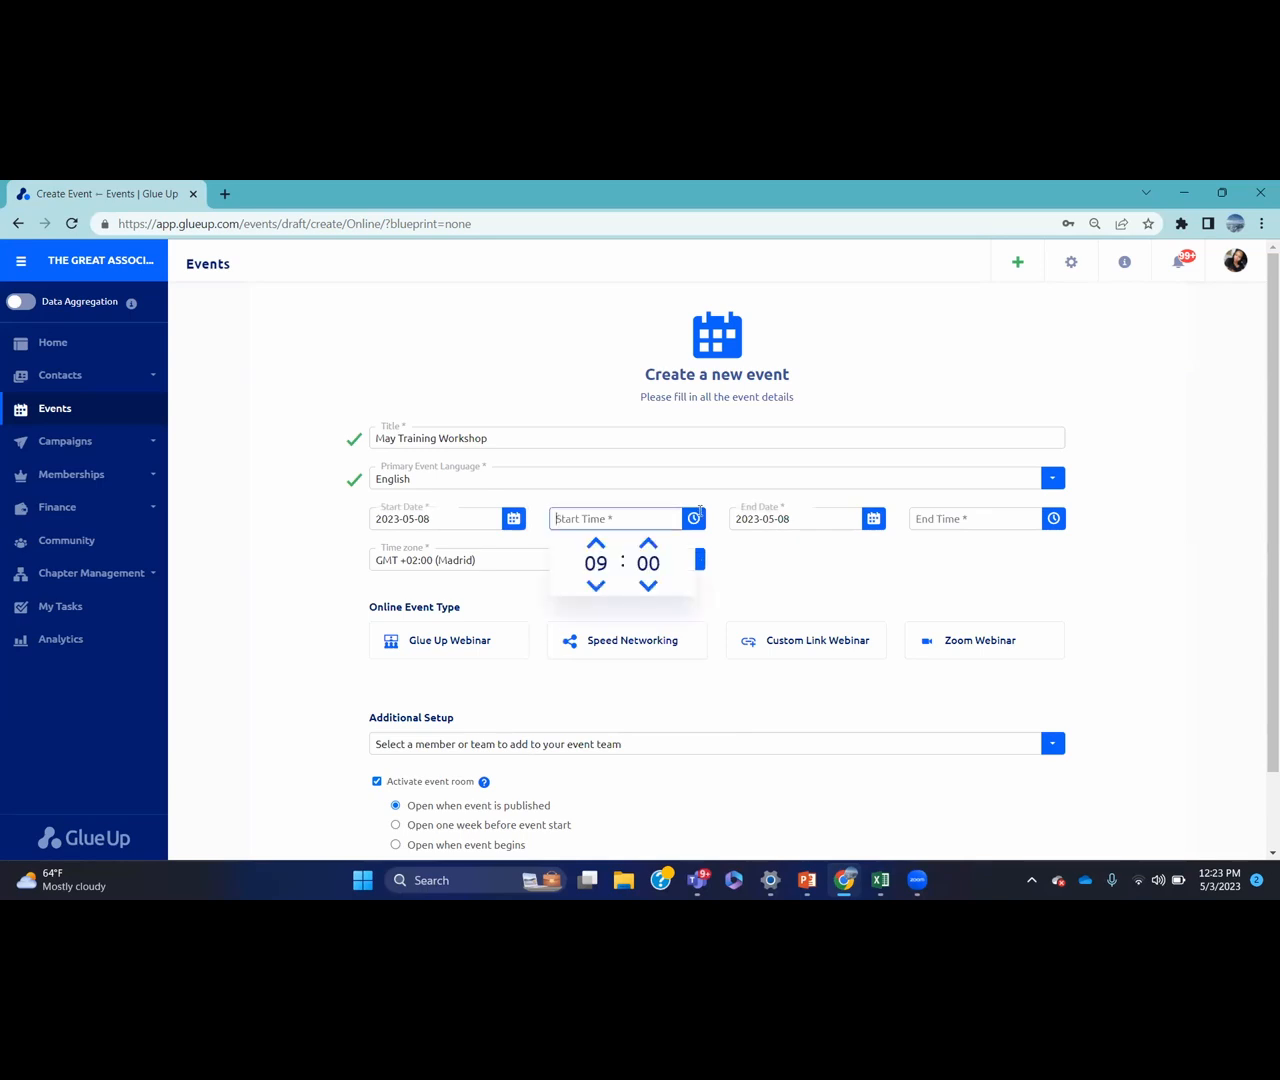
{"action": "left_click", "coordinate": [595, 542]}
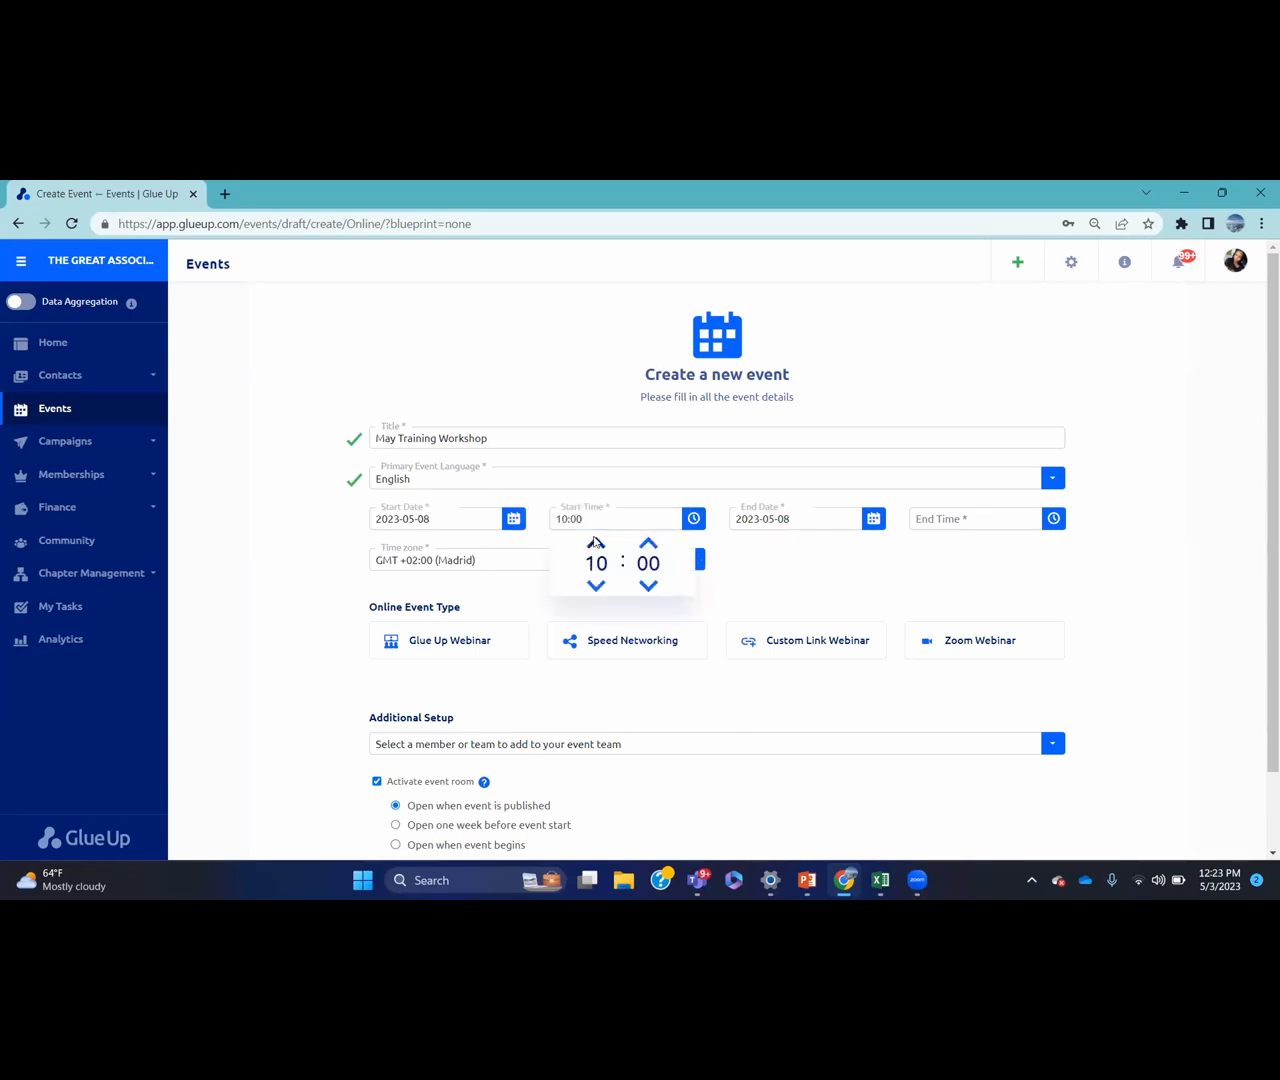
Set the end date to May 10 with an end time of 17:00
{"action": "left_click", "coordinate": [876, 518]}
{"action": "left_click", "coordinate": [876, 518]}
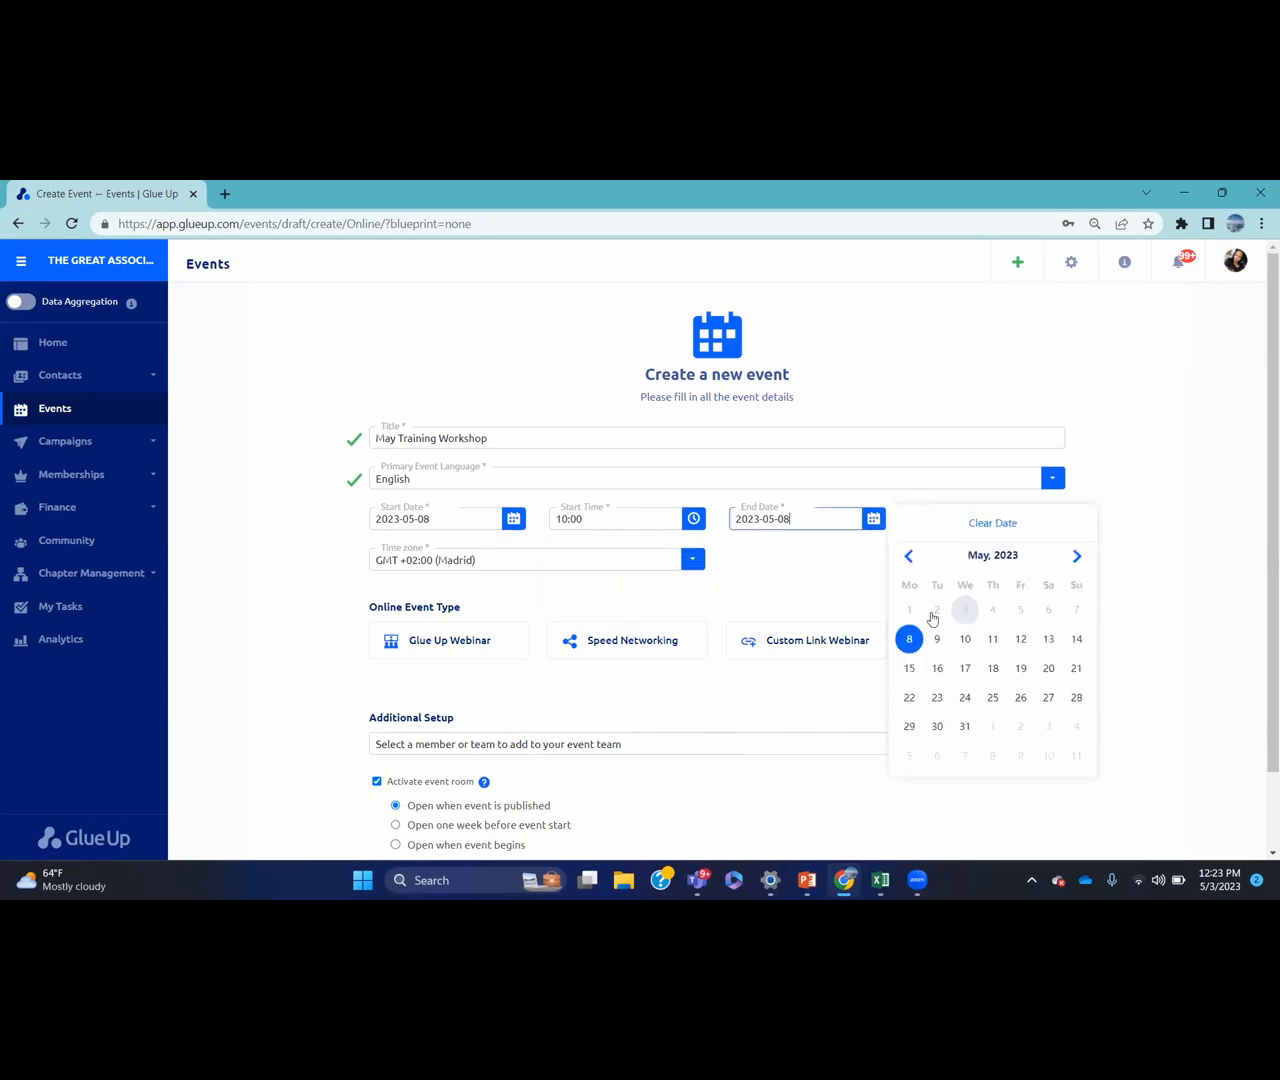
{"action": "left_click", "coordinate": [967, 642]}
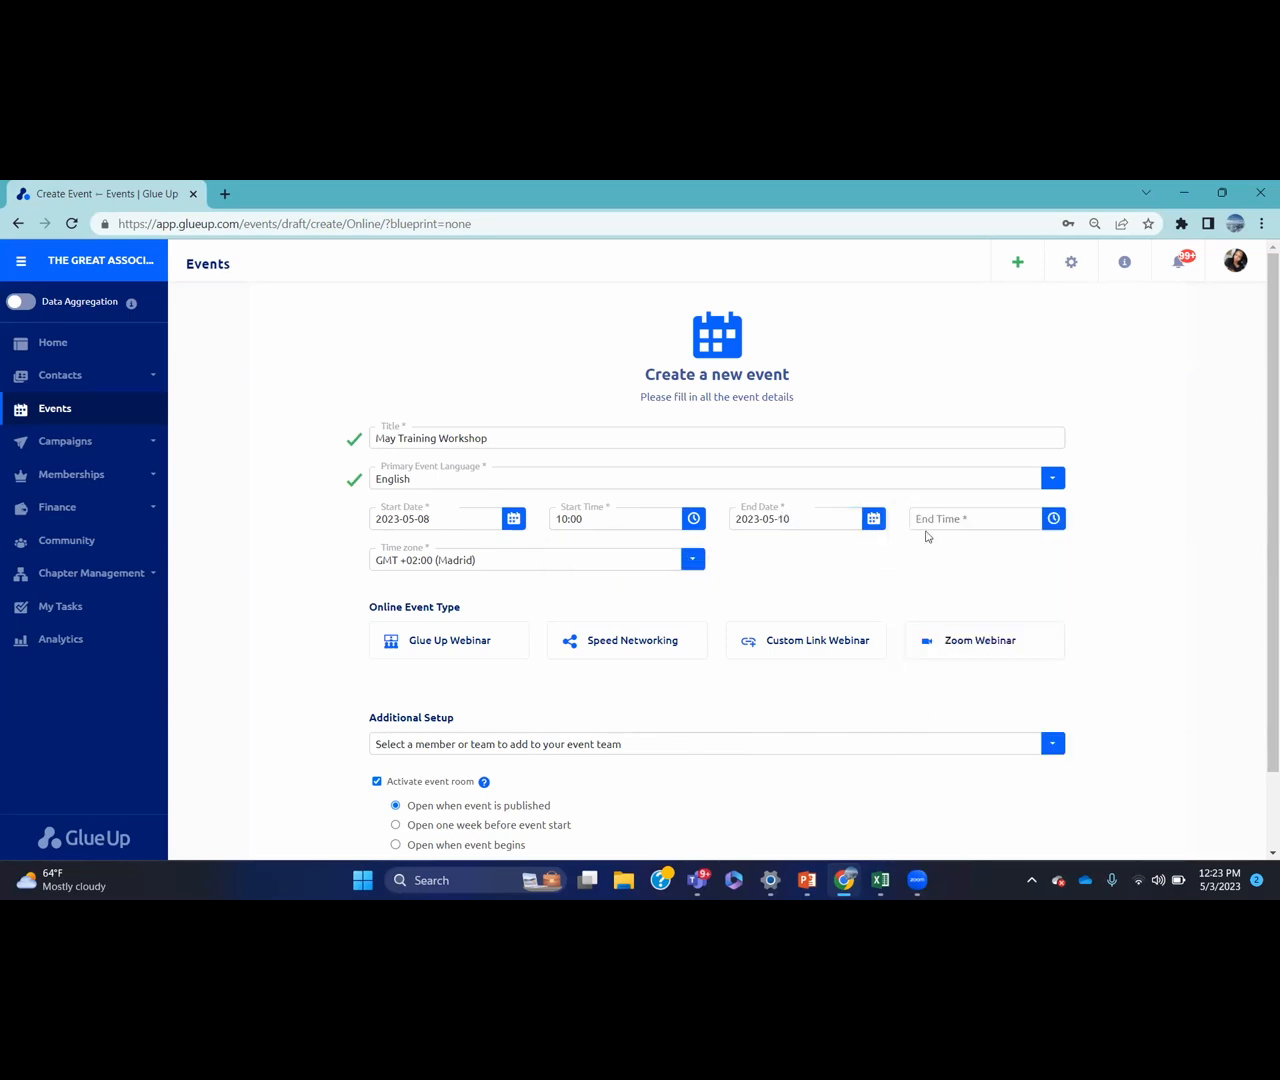
{"action": "left_click", "coordinate": [1049, 518]}
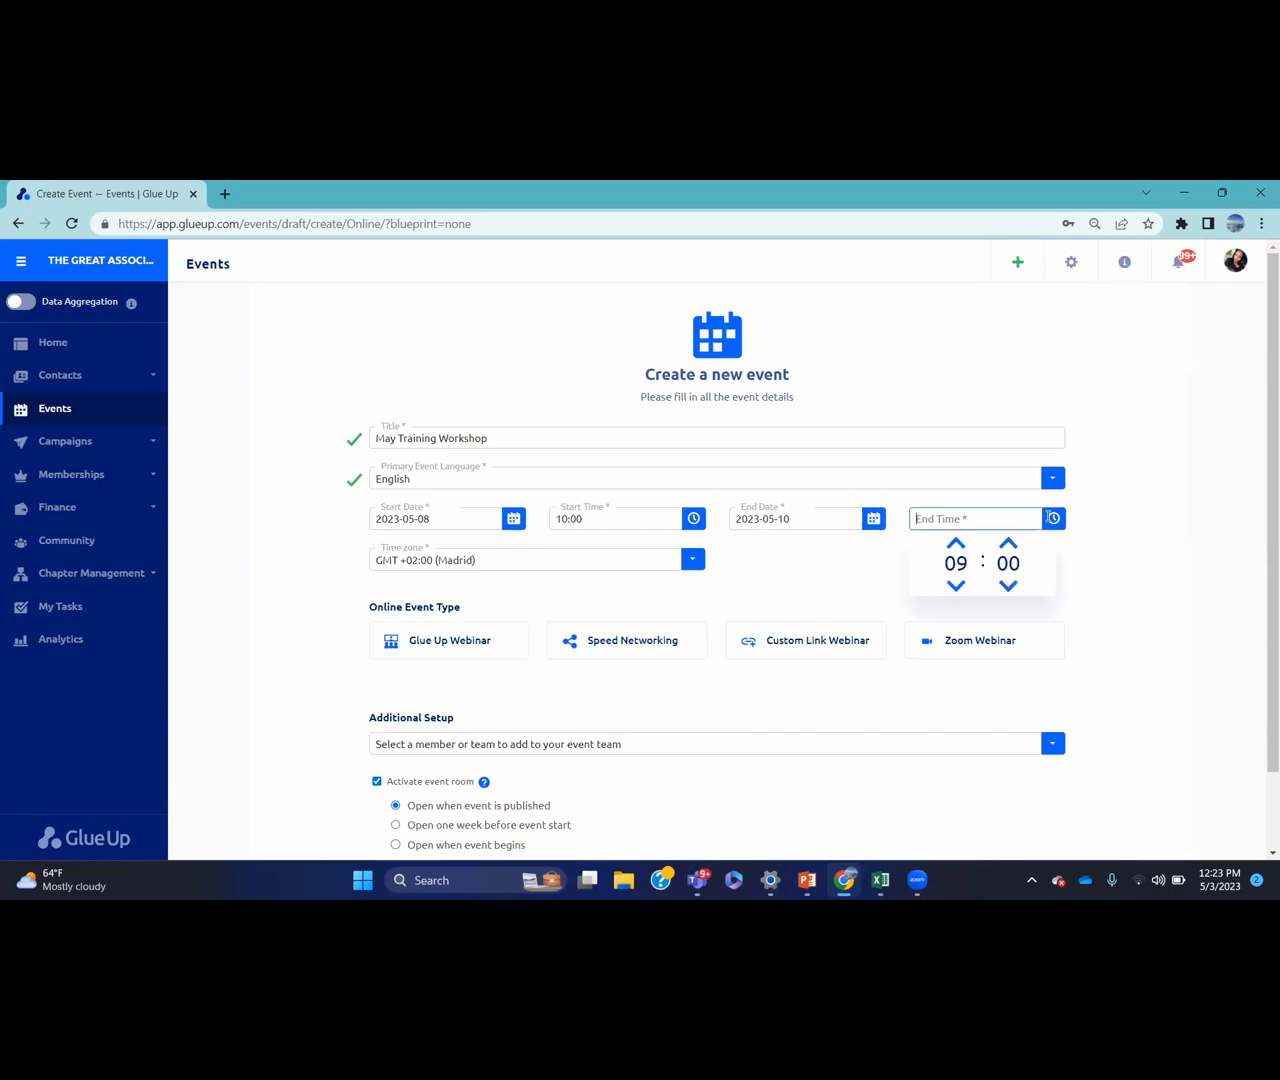
{"action": "left_click", "coordinate": [955, 544]}
{"action": "left_click", "coordinate": [955, 544]}
{"action": "left_click", "coordinate": [955, 544]}
{"action": "left_click", "coordinate": [955, 544]}
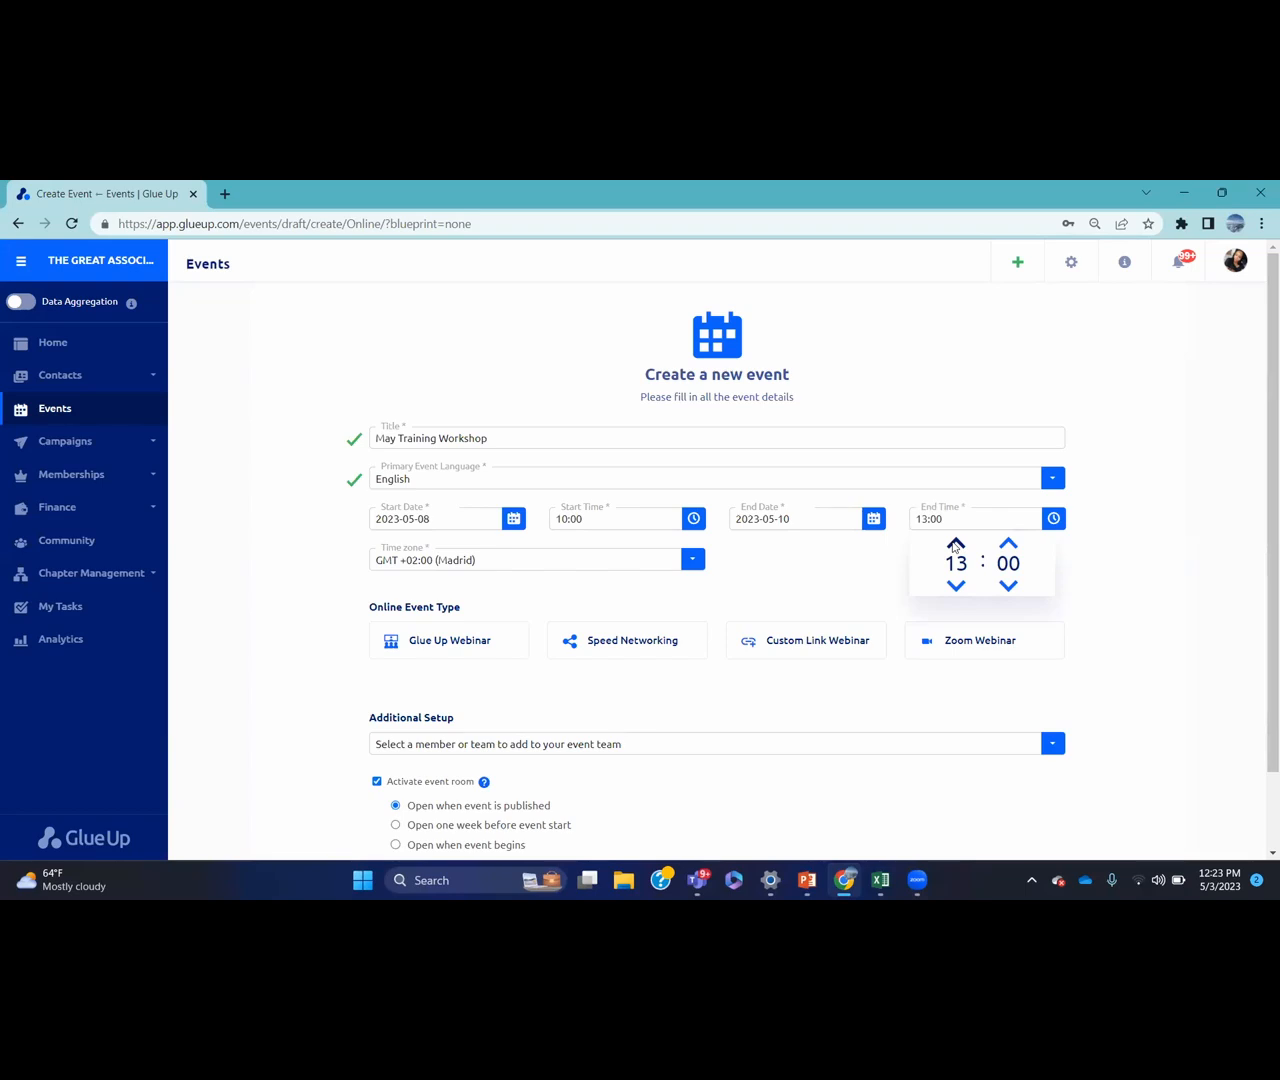
{"action": "left_click", "coordinate": [955, 544]}
{"action": "left_click", "coordinate": [955, 544]}
{"action": "left_click", "coordinate": [955, 544]}
{"action": "left_click", "coordinate": [955, 544]}
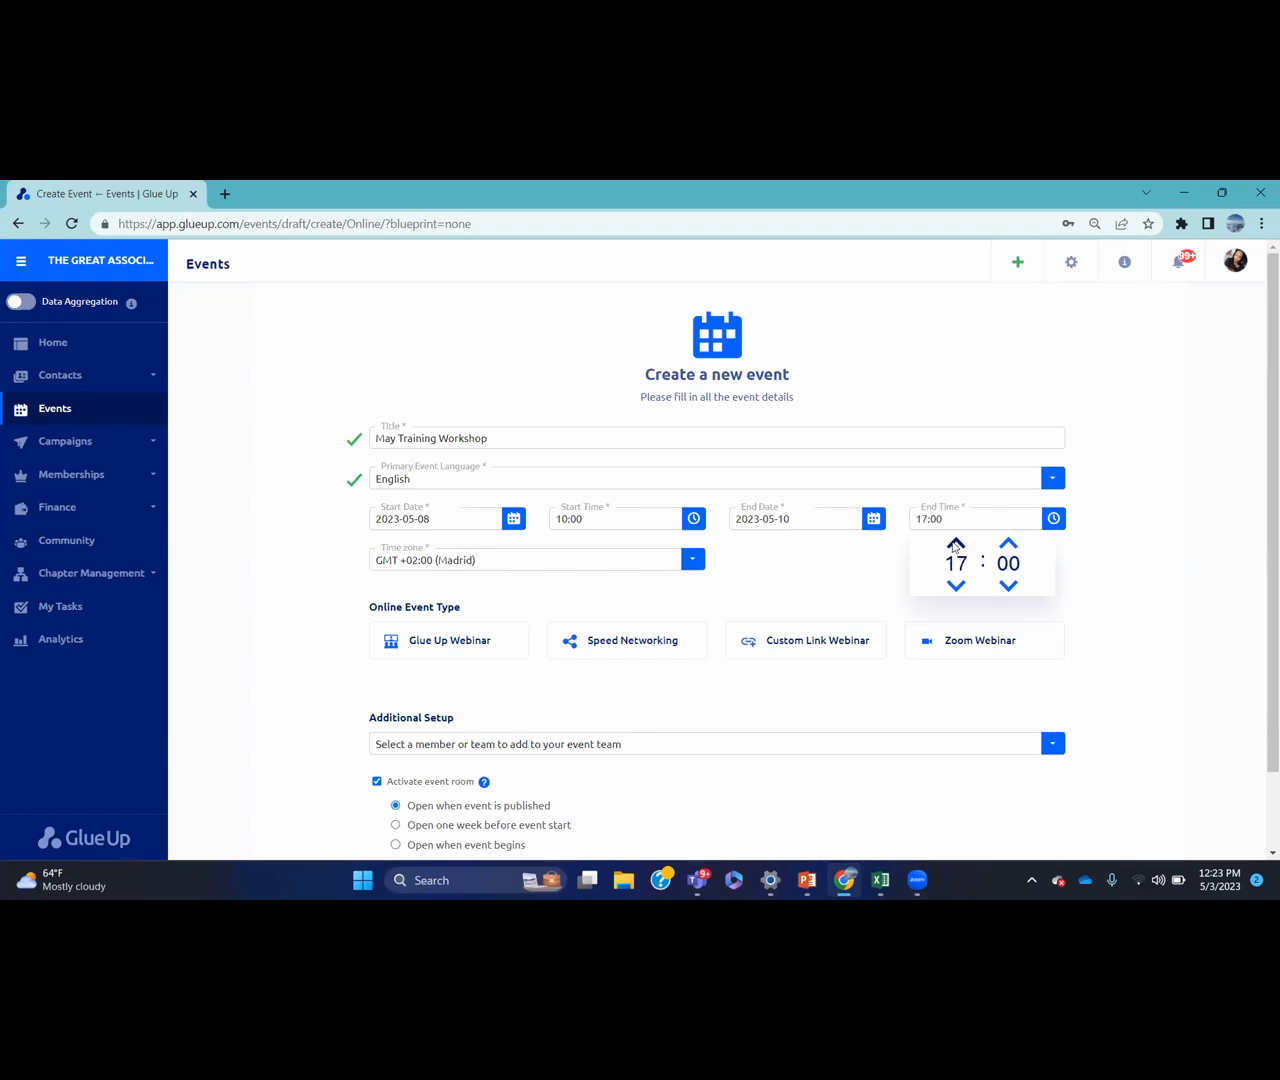
{"action": "left_click", "coordinate": [1070, 559]}
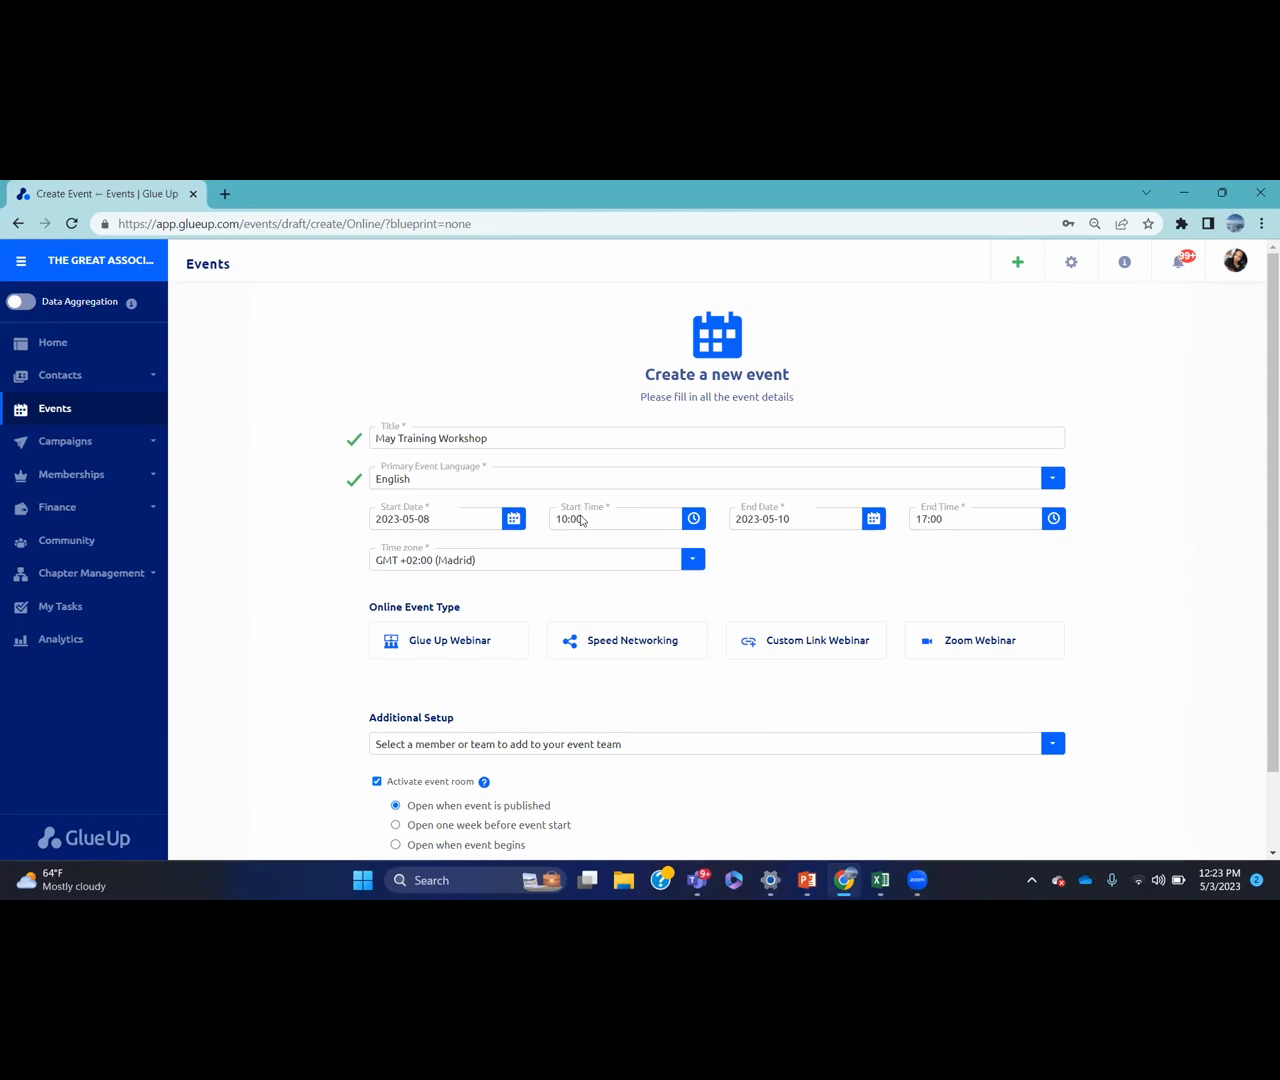
Correct the start time to 09:00
{"action": "left_click", "coordinate": [693, 518]}
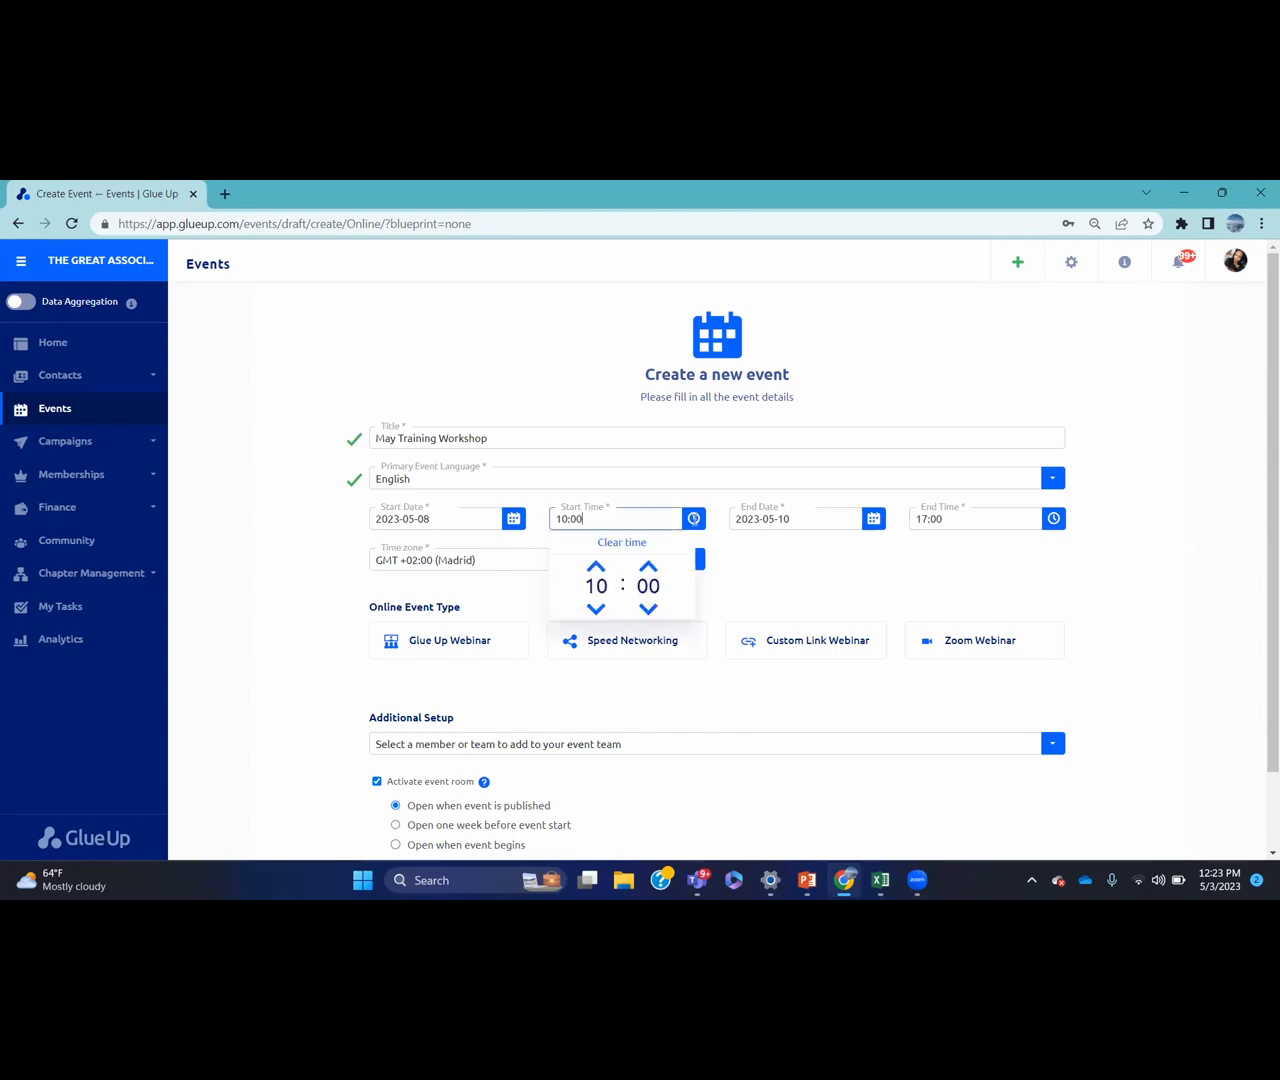
{"action": "left_click", "coordinate": [596, 608]}
{"action": "left_click", "coordinate": [775, 577]}
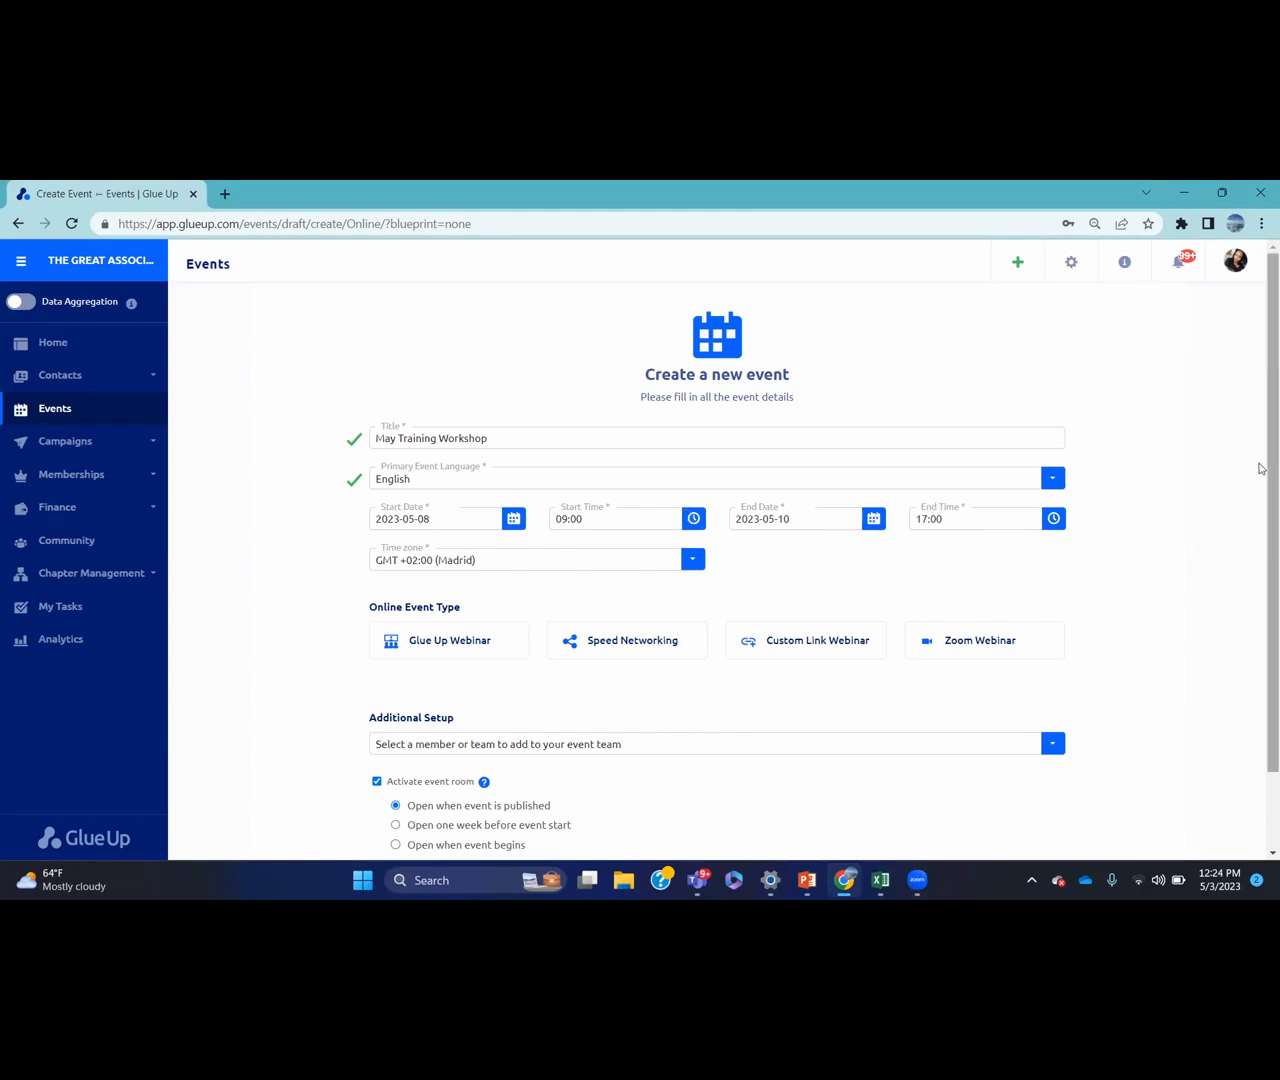
Compare webinar types, choose Zoom Webinar, and open the event team member list
{"action": "scroll", "coordinate": [1259, 500], "scroll_direction": "down", "scroll_amount": 2}
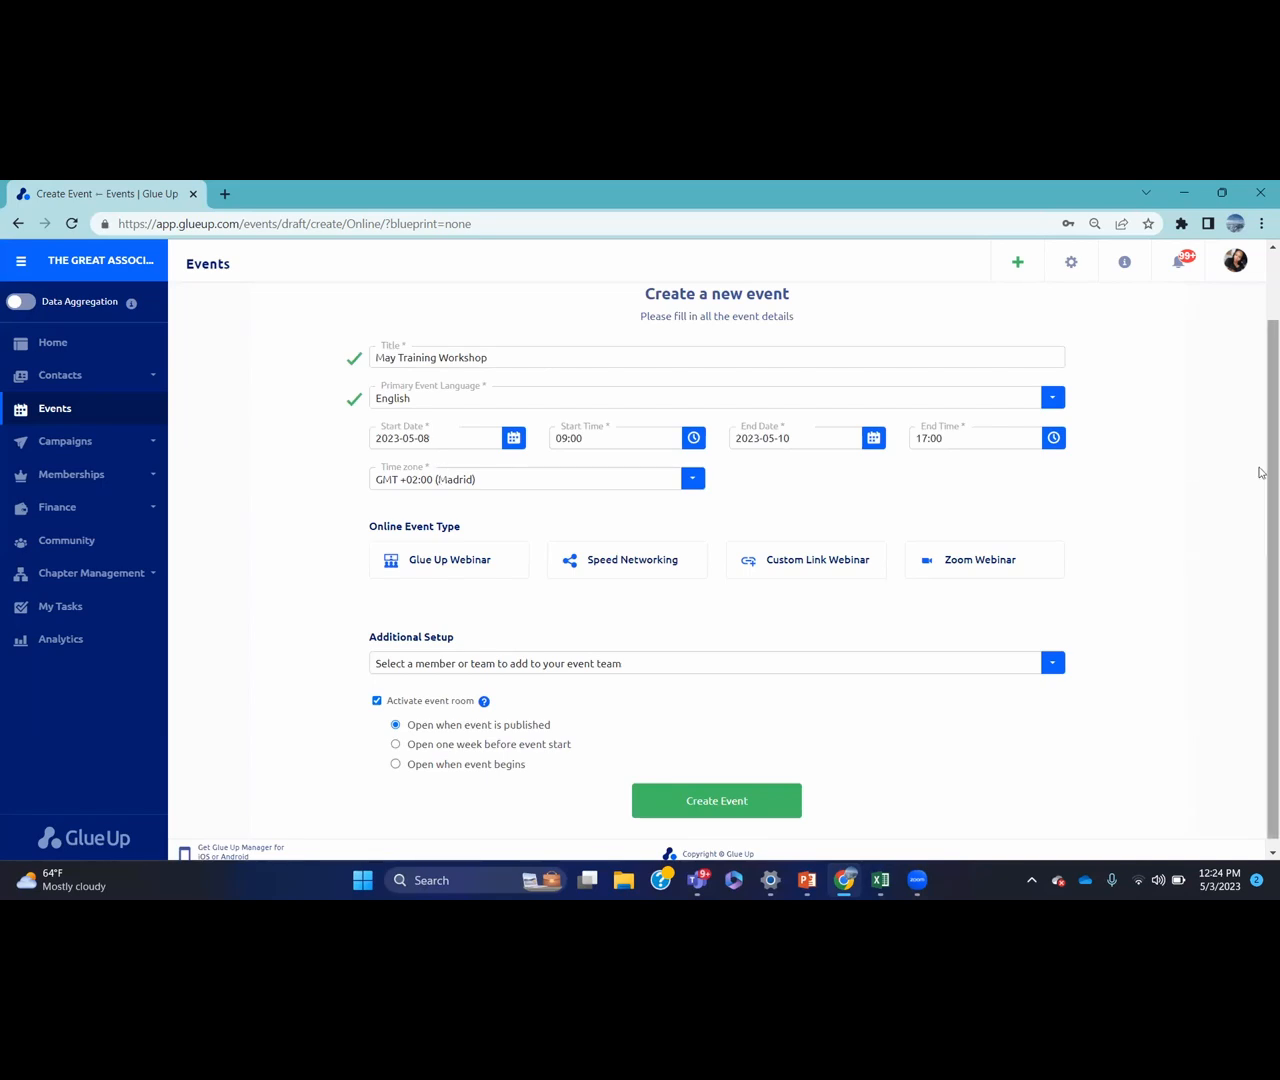
{"action": "scroll", "coordinate": [1259, 472], "scroll_direction": "down", "scroll_amount": 1}
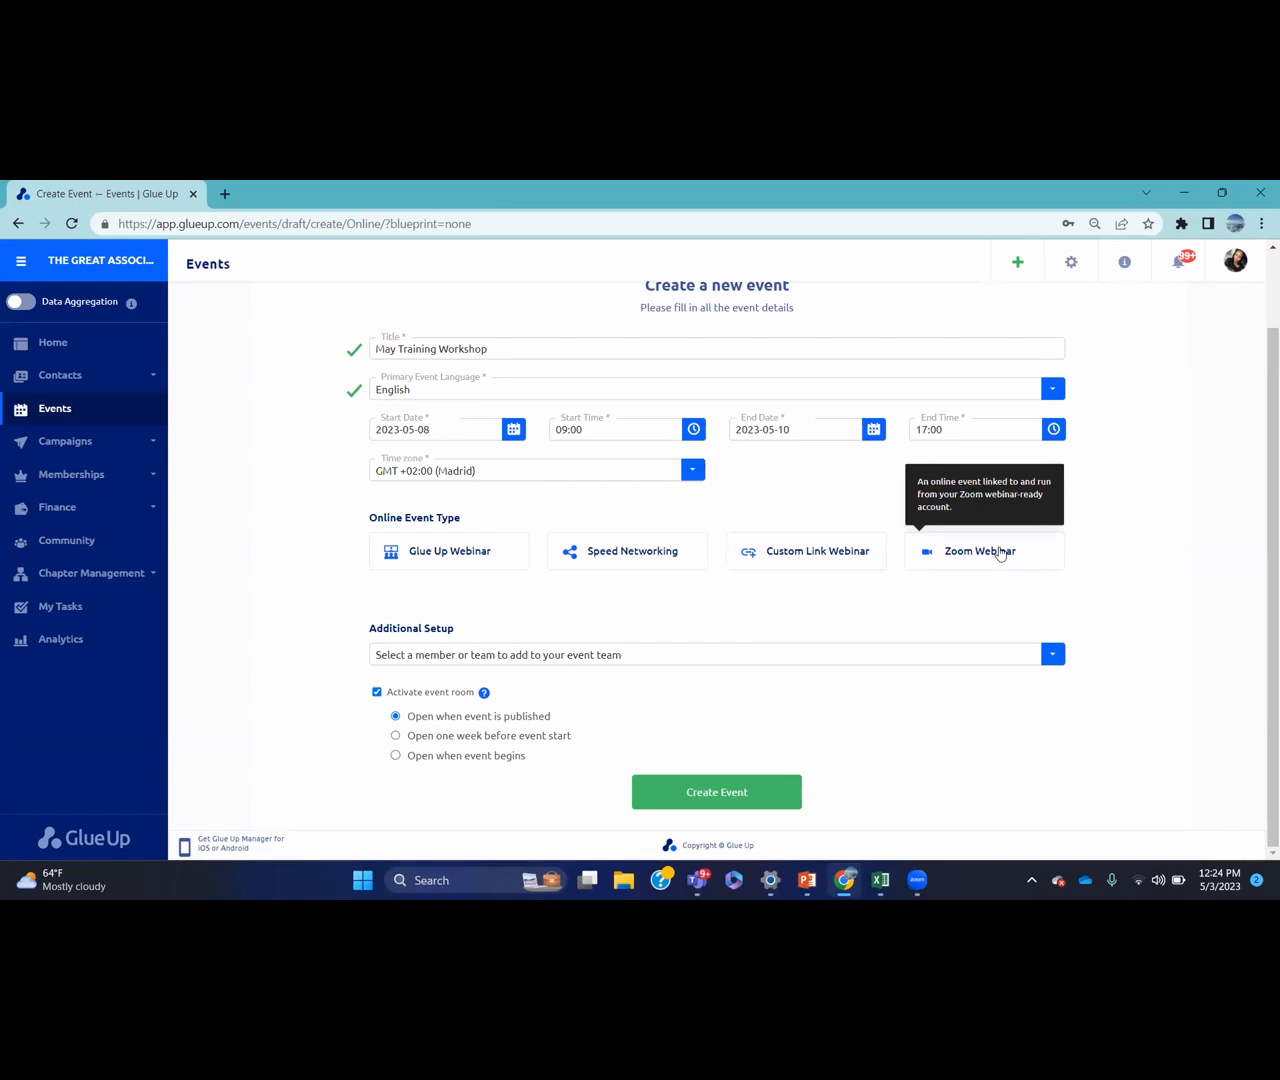
{"action": "left_click", "coordinate": [517, 560]}
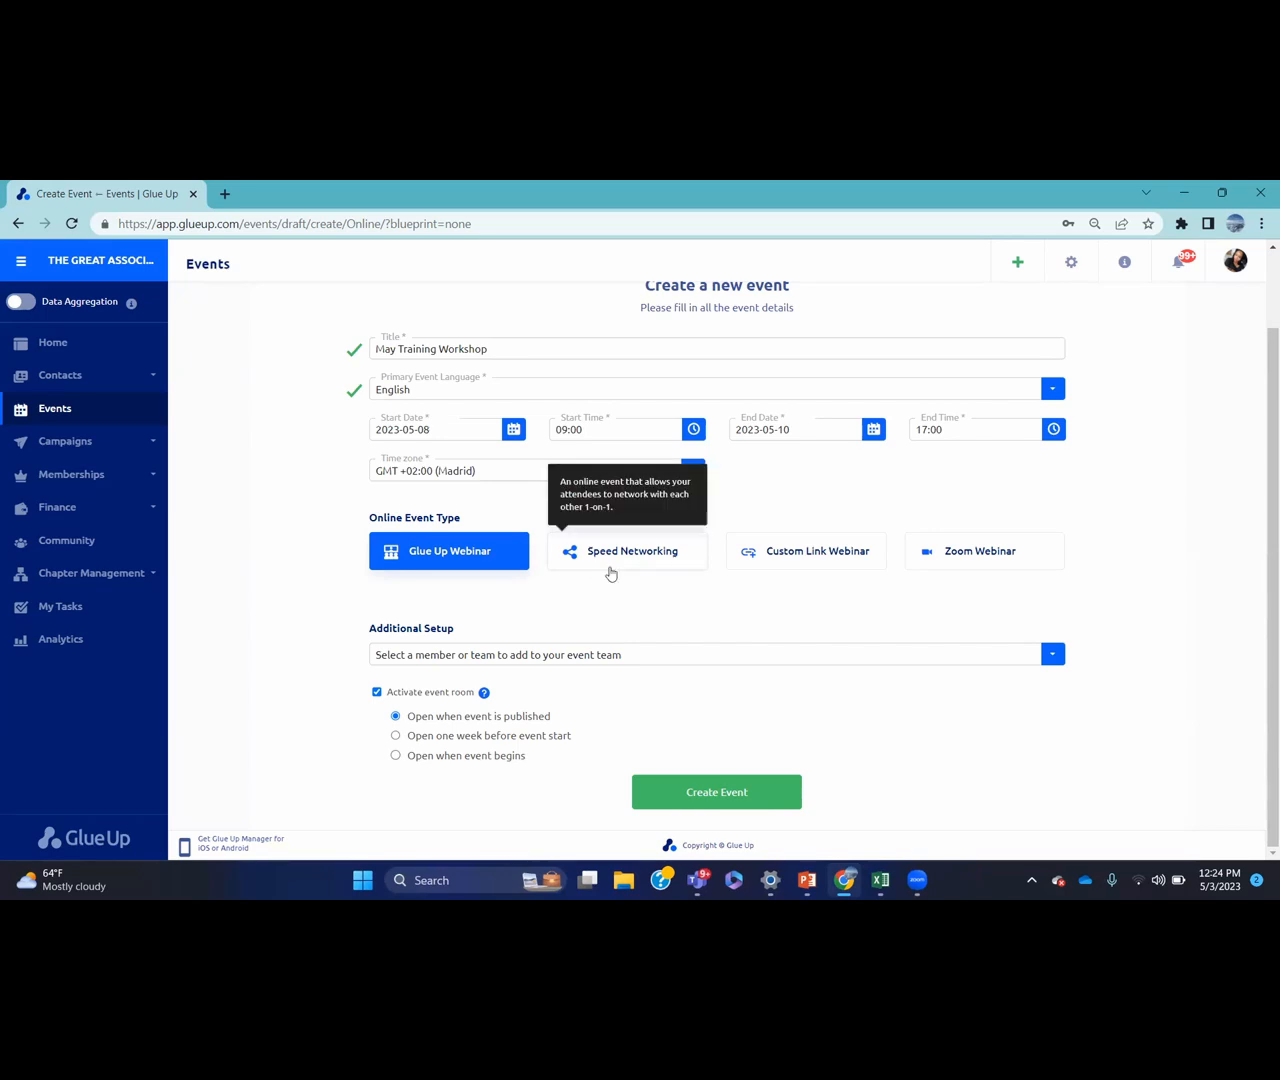
{"action": "left_click", "coordinate": [791, 562]}
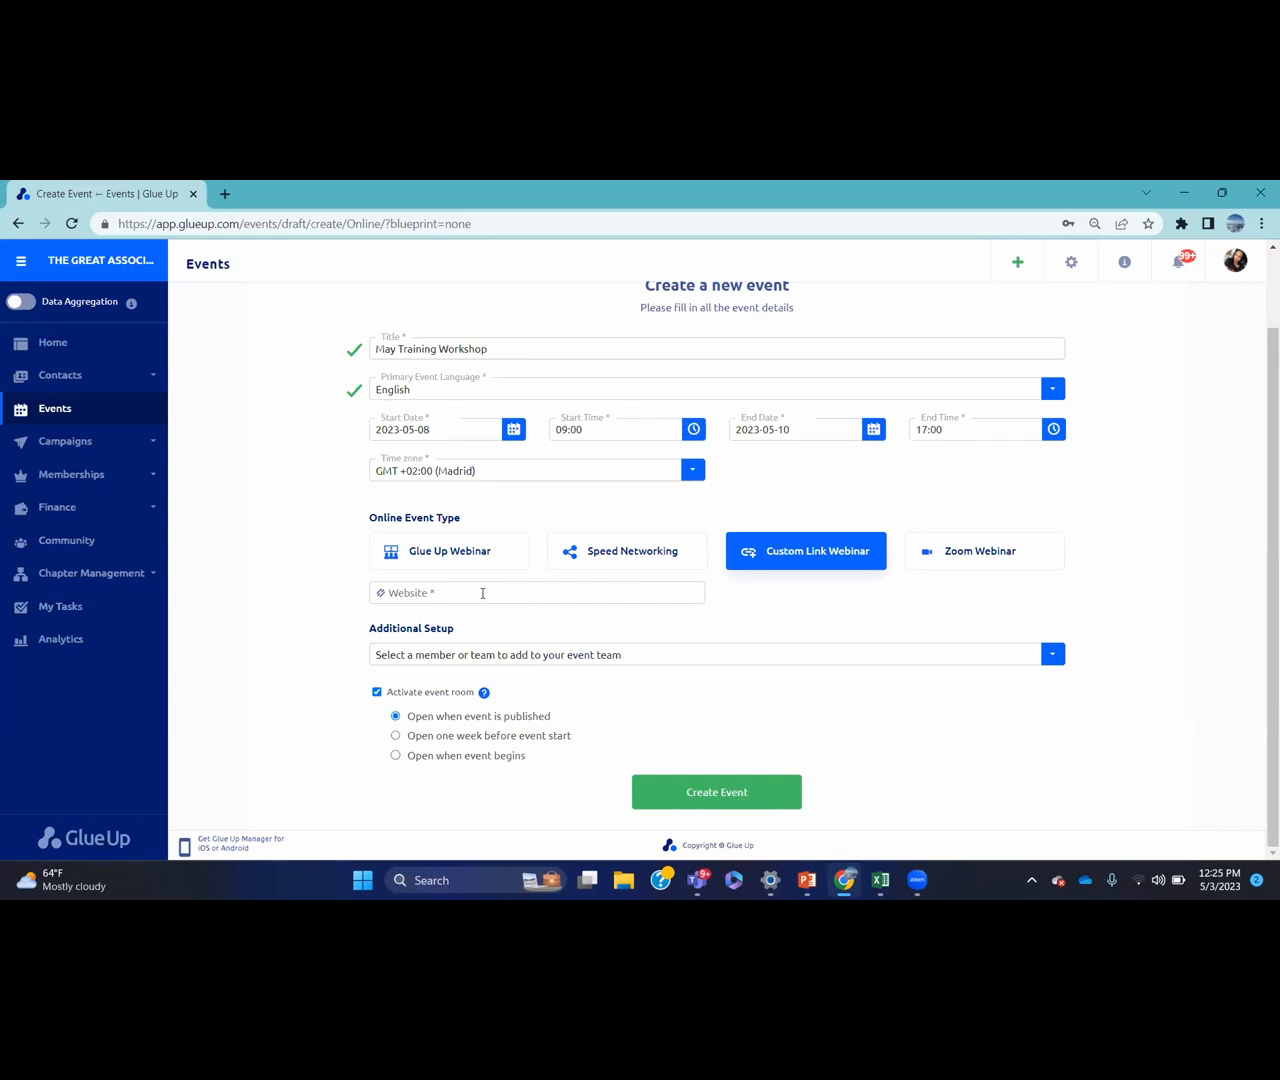
{"action": "left_click", "coordinate": [946, 556]}
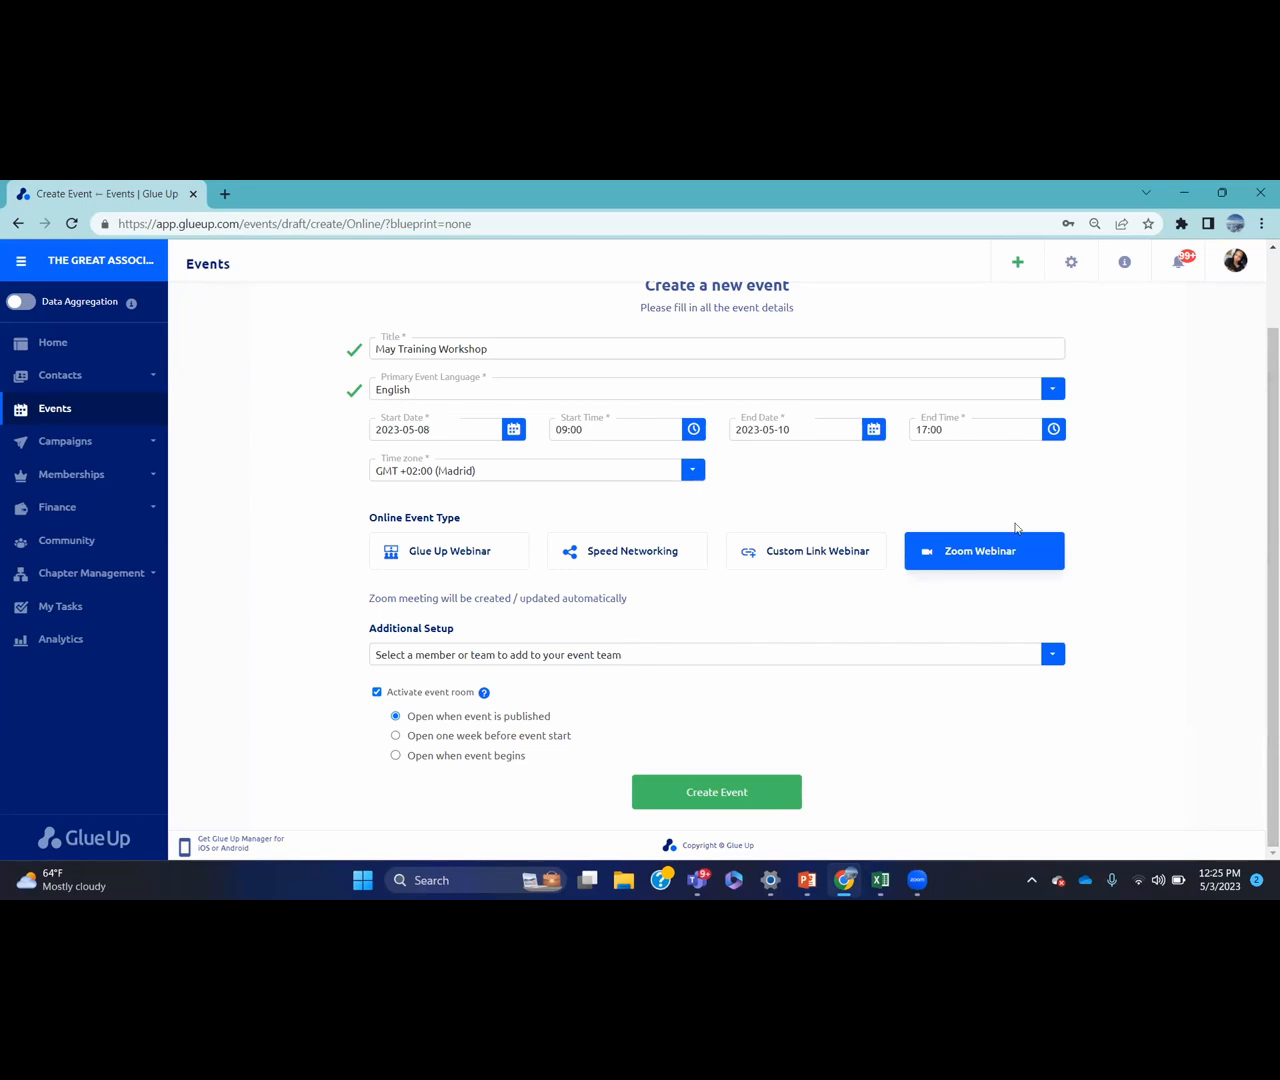
{"action": "left_click", "coordinate": [818, 556]}
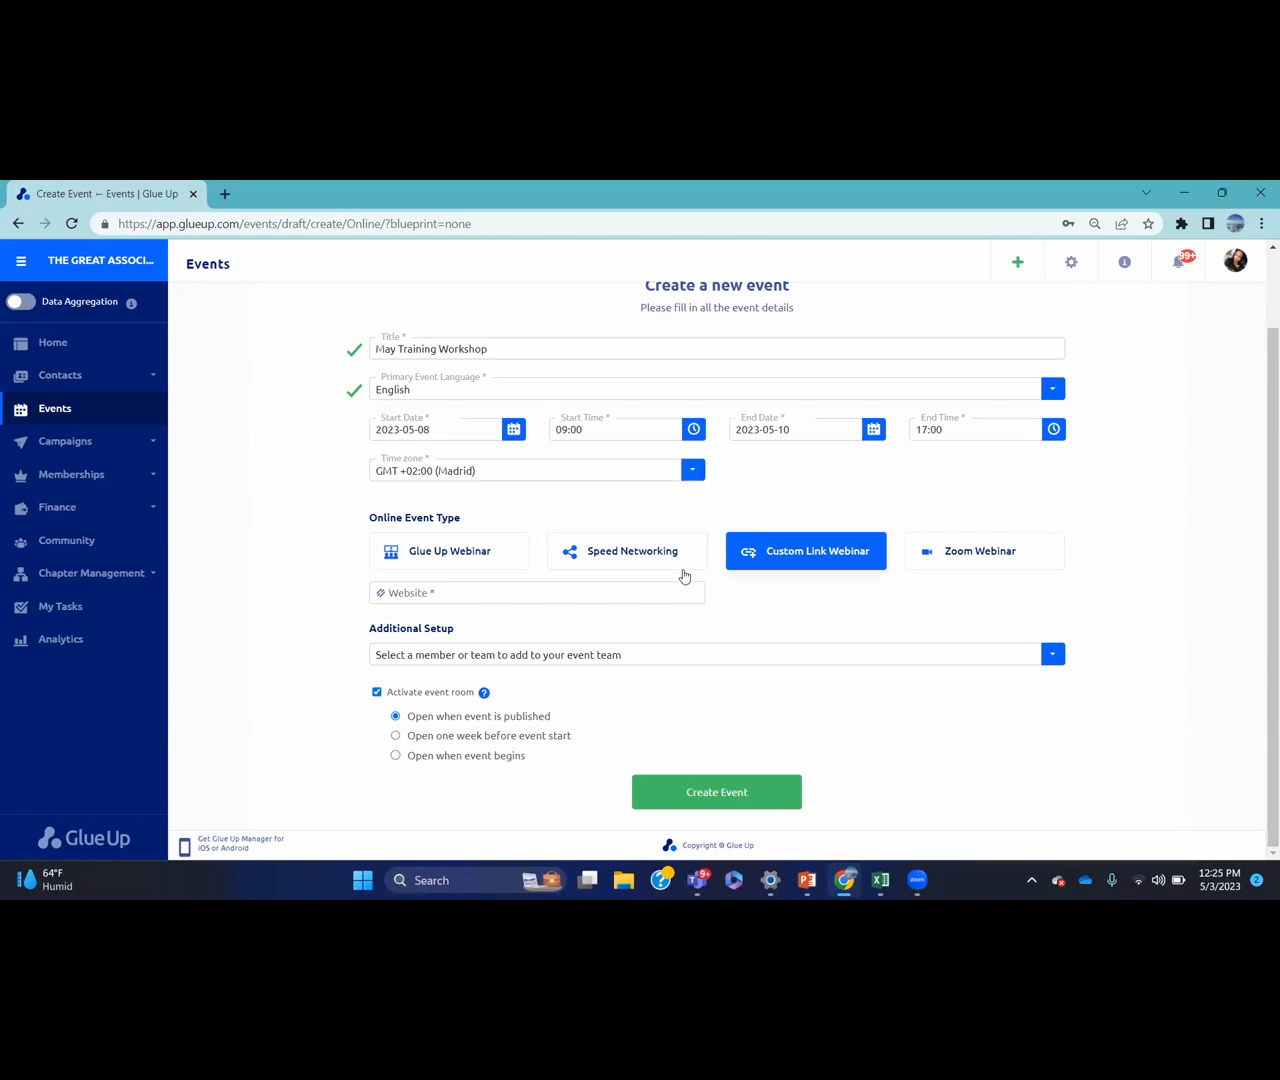
{"action": "left_click", "coordinate": [970, 563]}
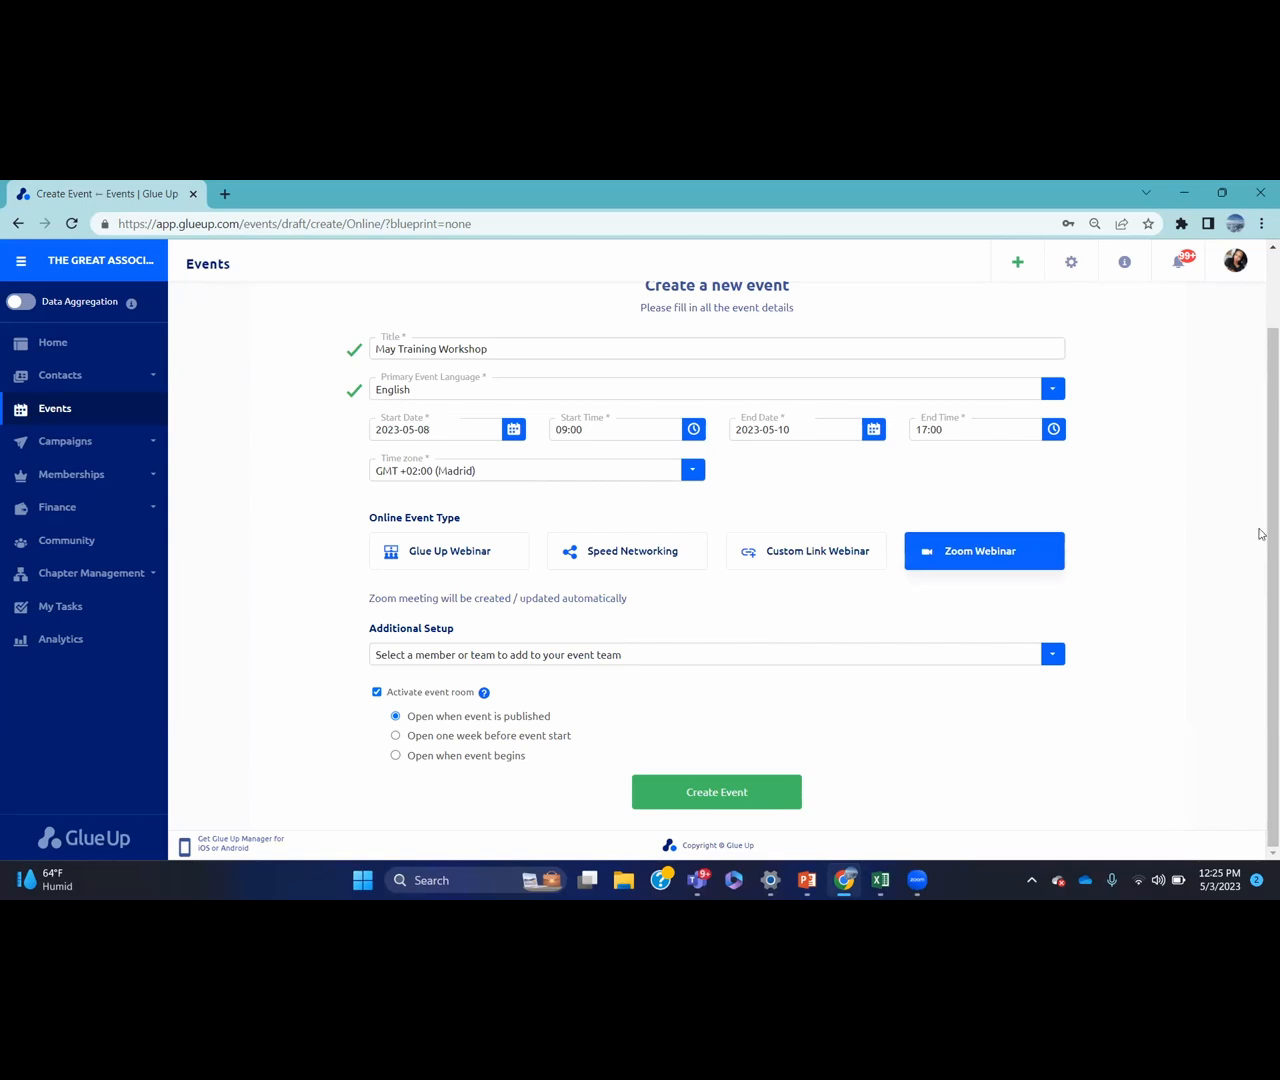
{"action": "left_click", "coordinate": [1015, 652]}
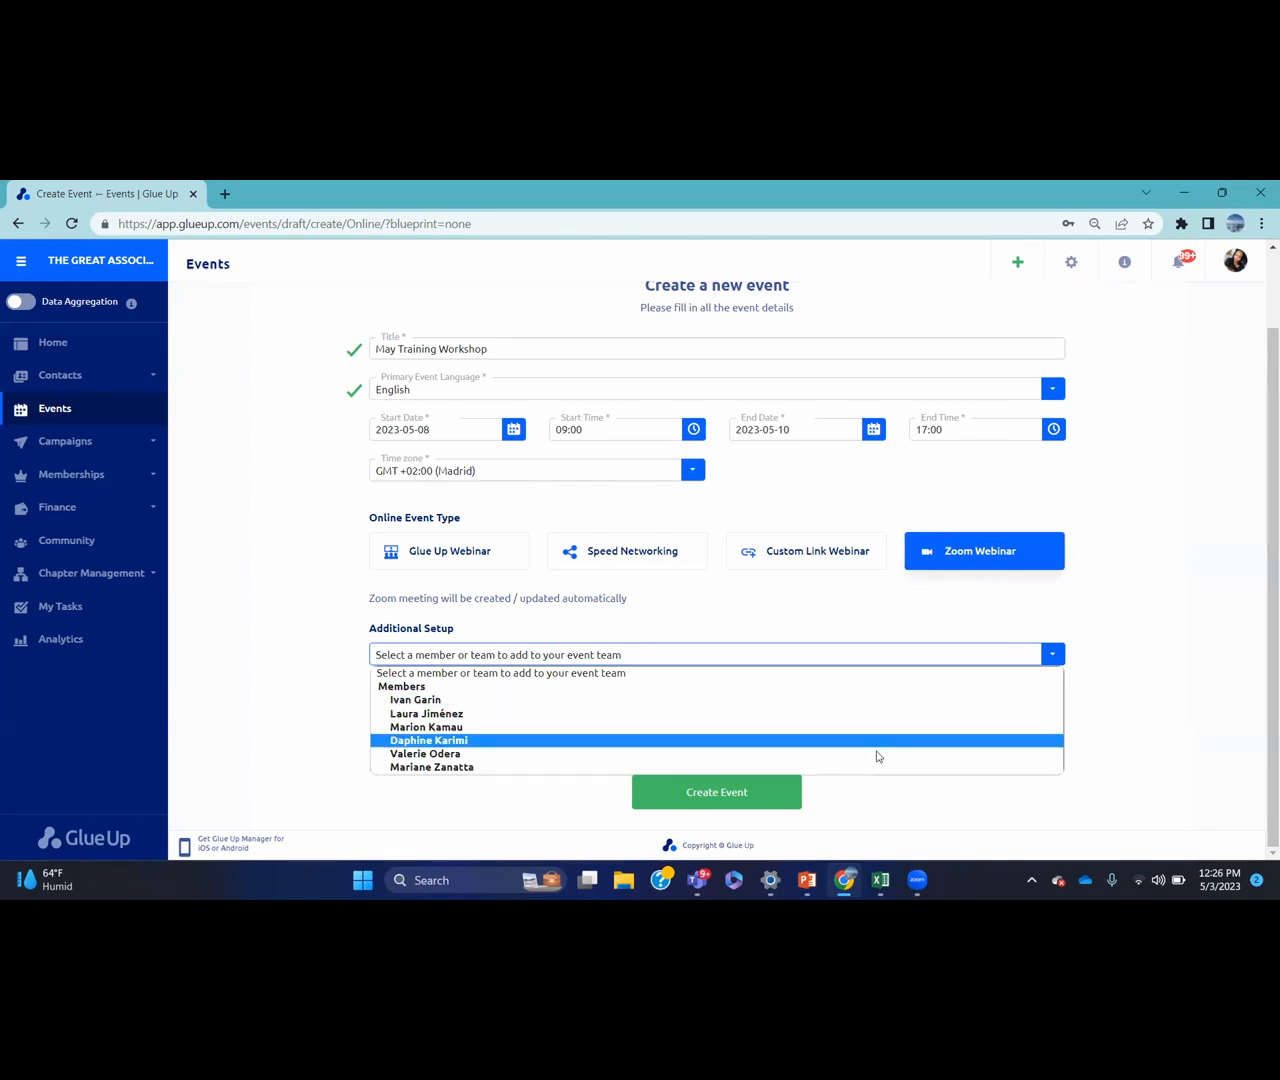
Add two members to the event team
{"action": "left_click", "coordinate": [879, 755]}
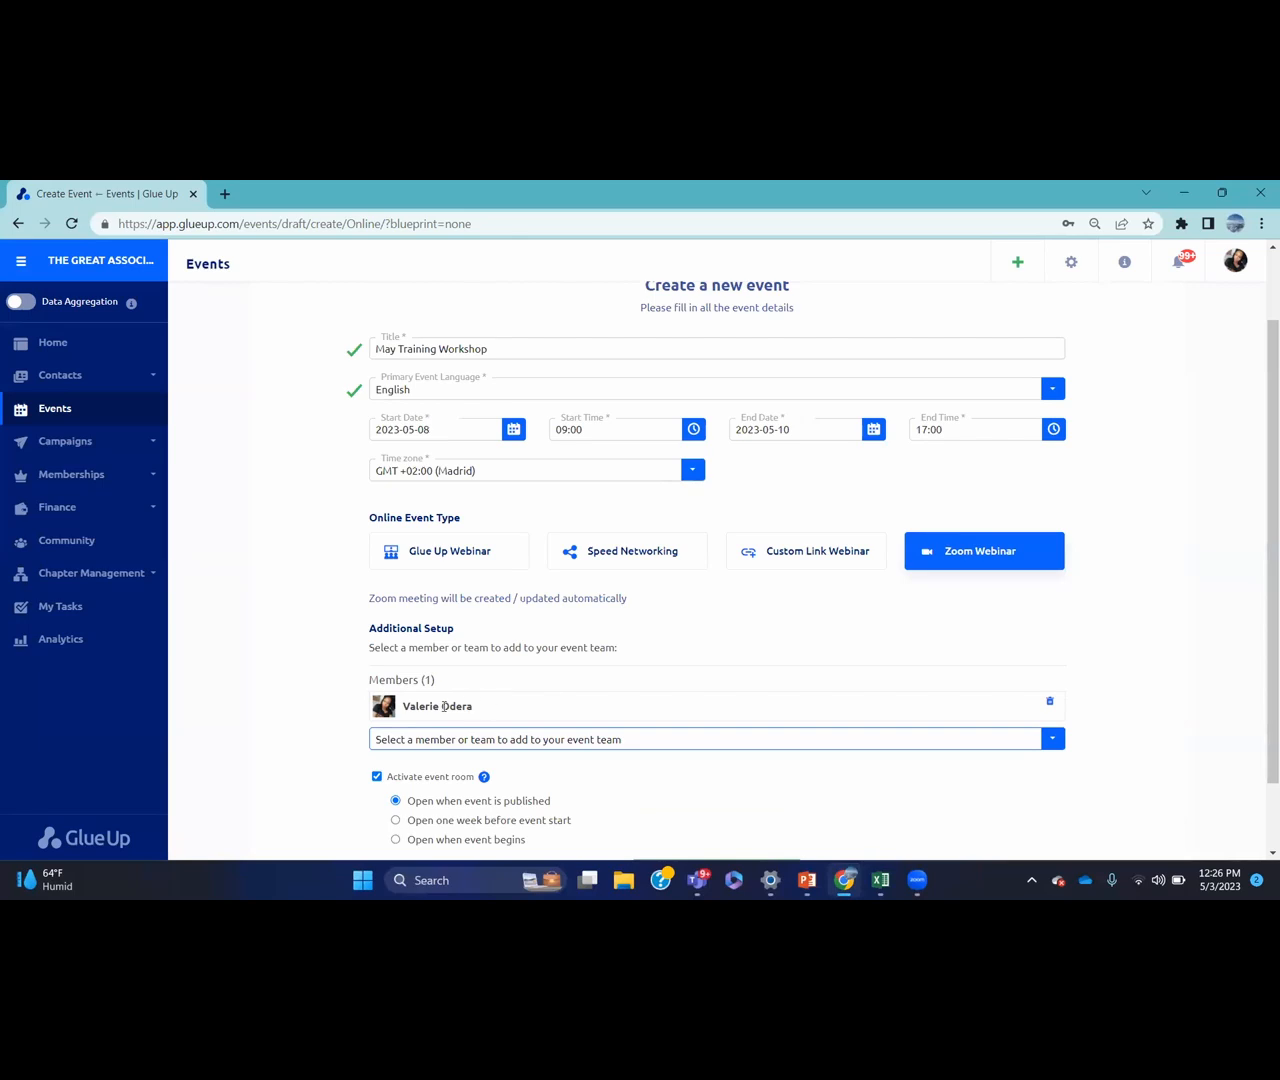
{"action": "left_click", "coordinate": [663, 746]}
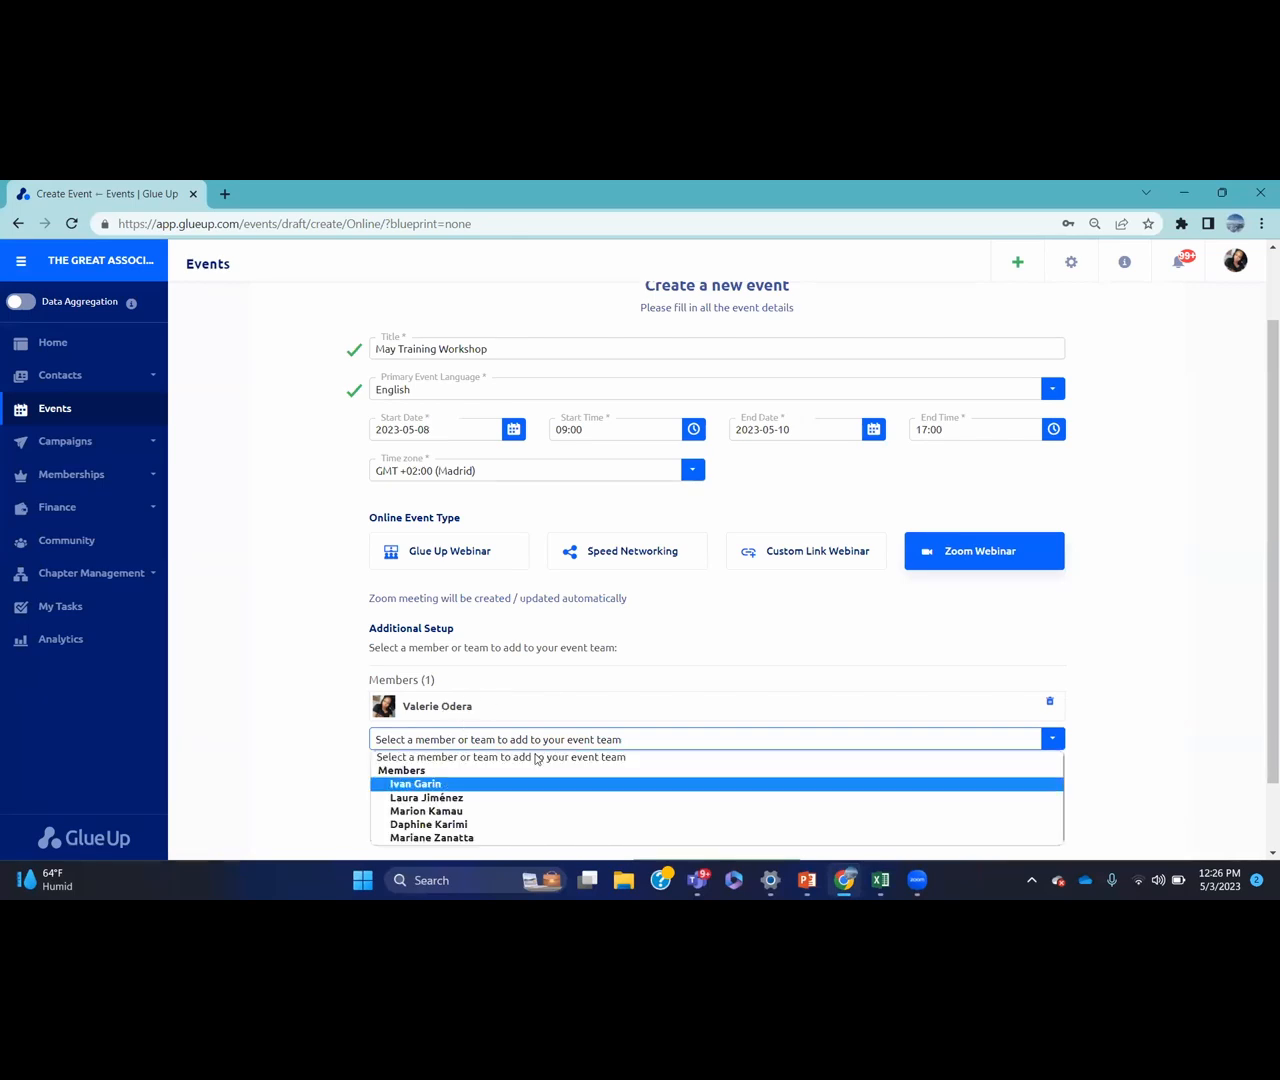
{"action": "left_click", "coordinate": [478, 825]}
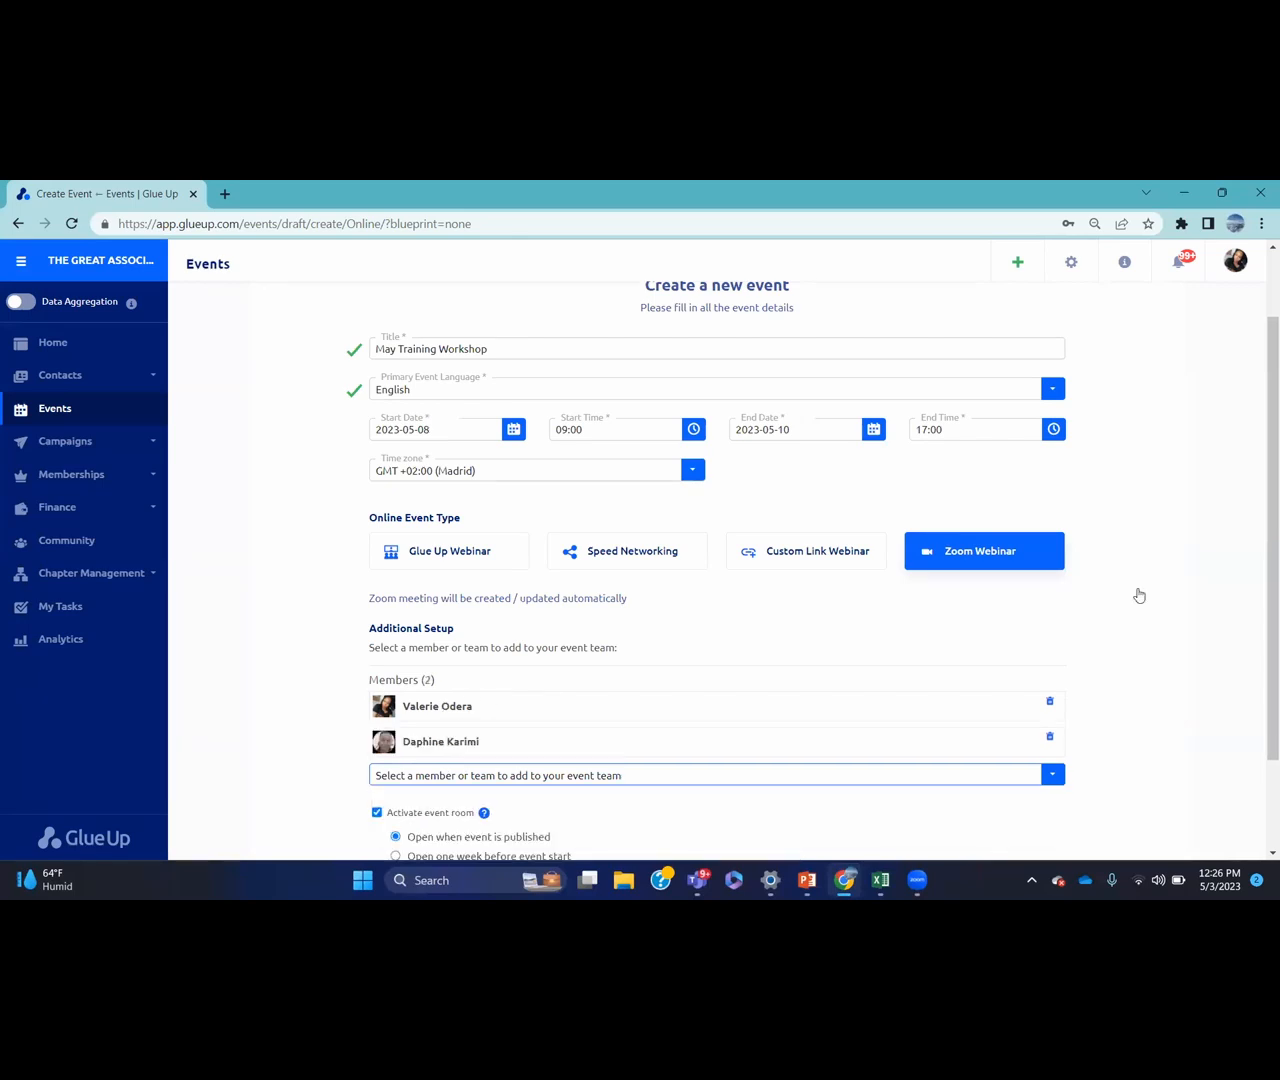
Turn off Activate event room and create the event
{"action": "scroll", "coordinate": [1268, 517], "scroll_direction": "down", "scroll_amount": 2}
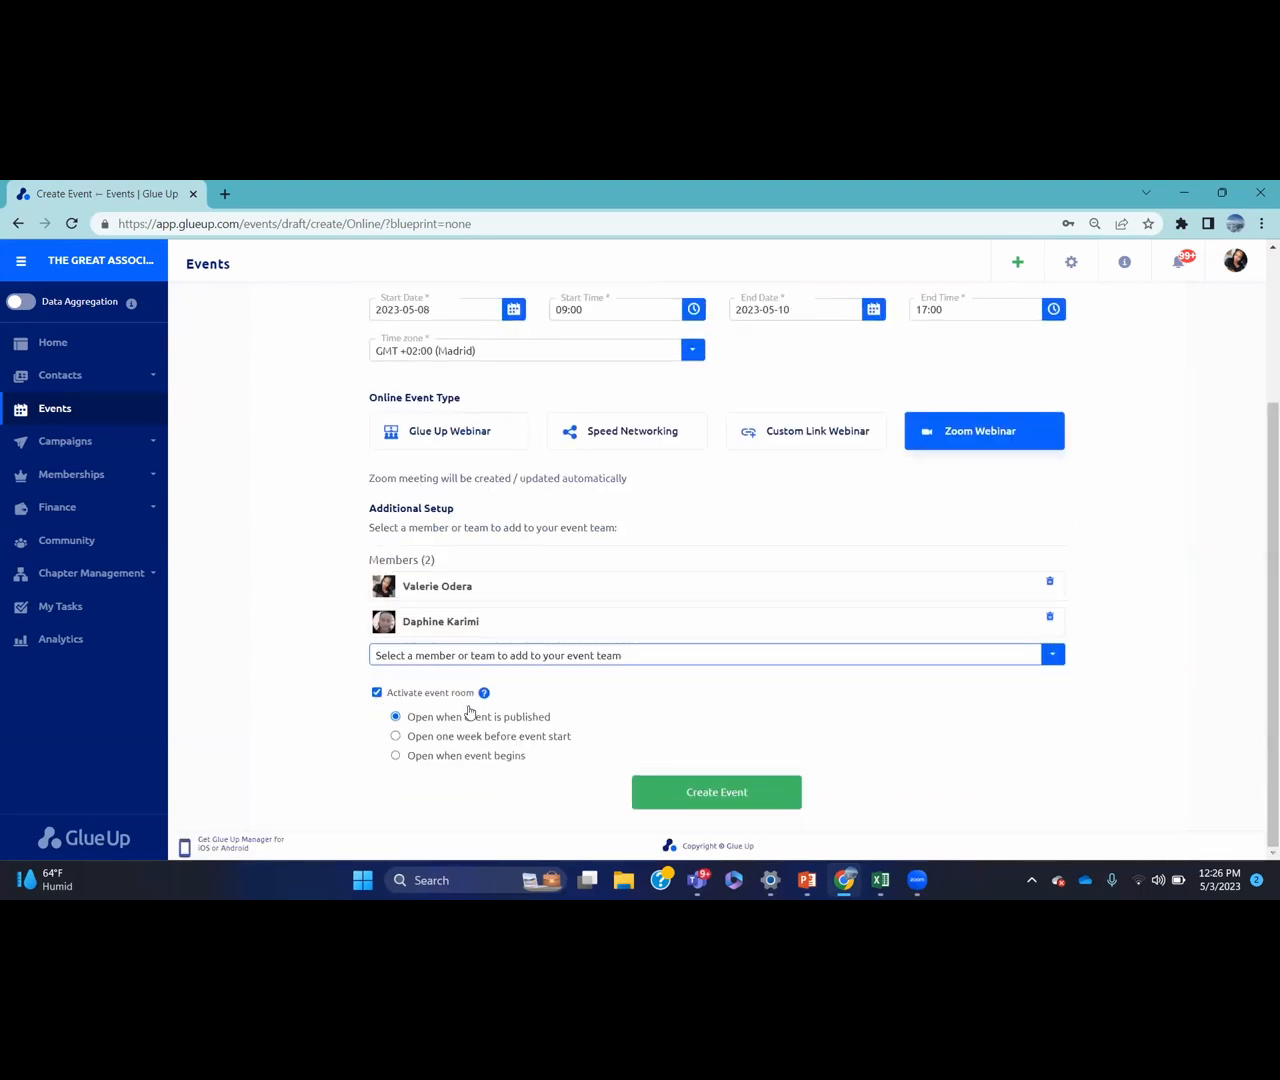
{"action": "left_click", "coordinate": [377, 692]}
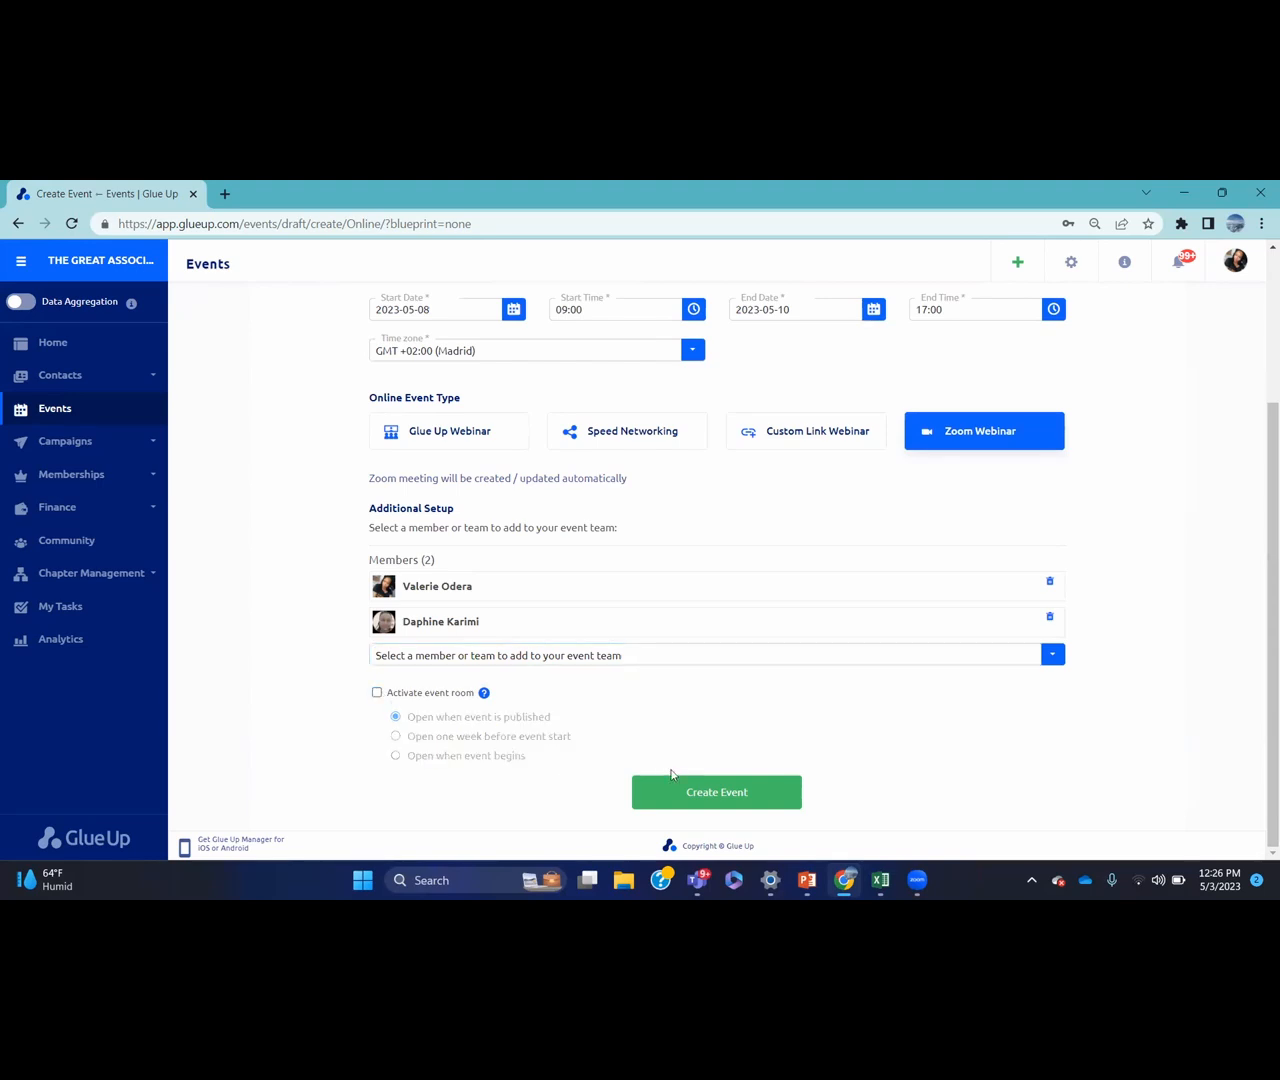
{"action": "left_click", "coordinate": [677, 790]}
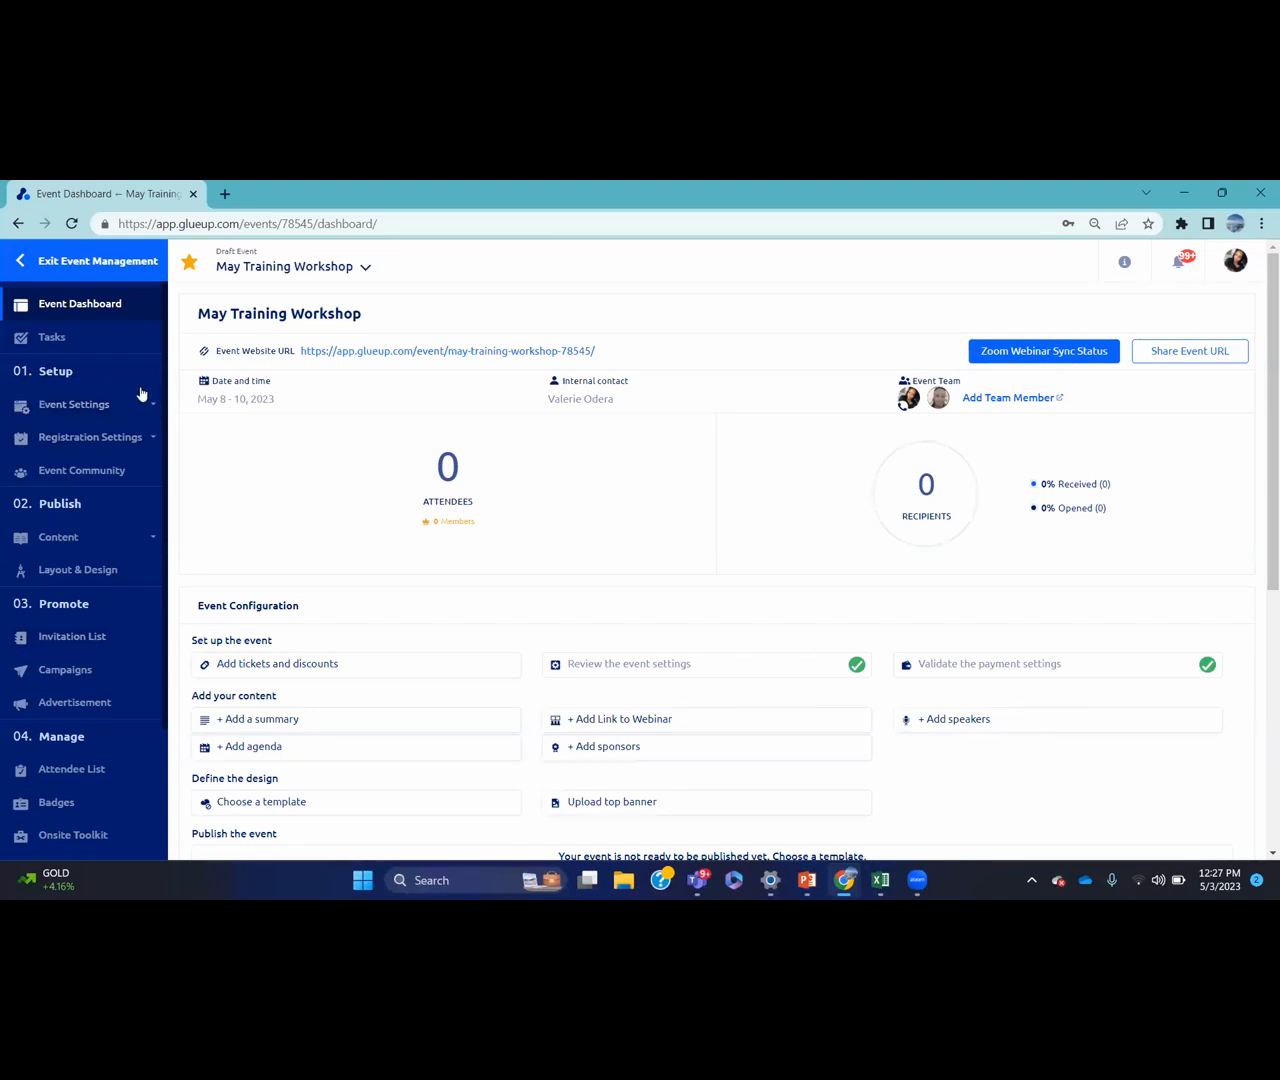
Expand the Event Settings section in the dashboard sidebar
{"action": "scroll", "coordinate": [160, 600], "scroll_direction": "down", "scroll_amount": 2}
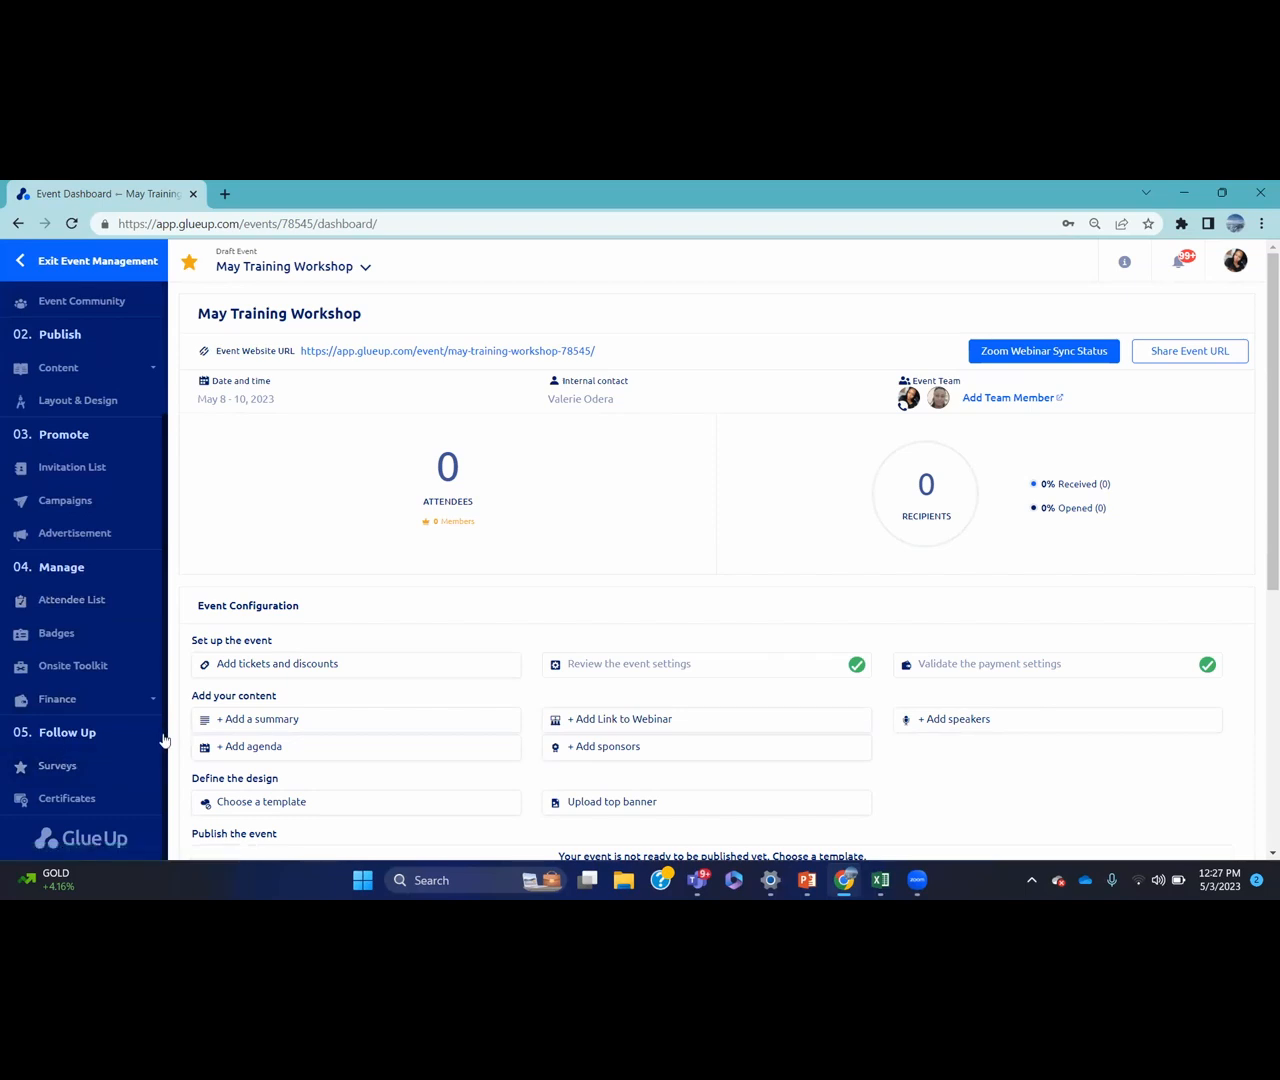
{"action": "scroll", "coordinate": [166, 620], "scroll_direction": "up", "scroll_amount": 2}
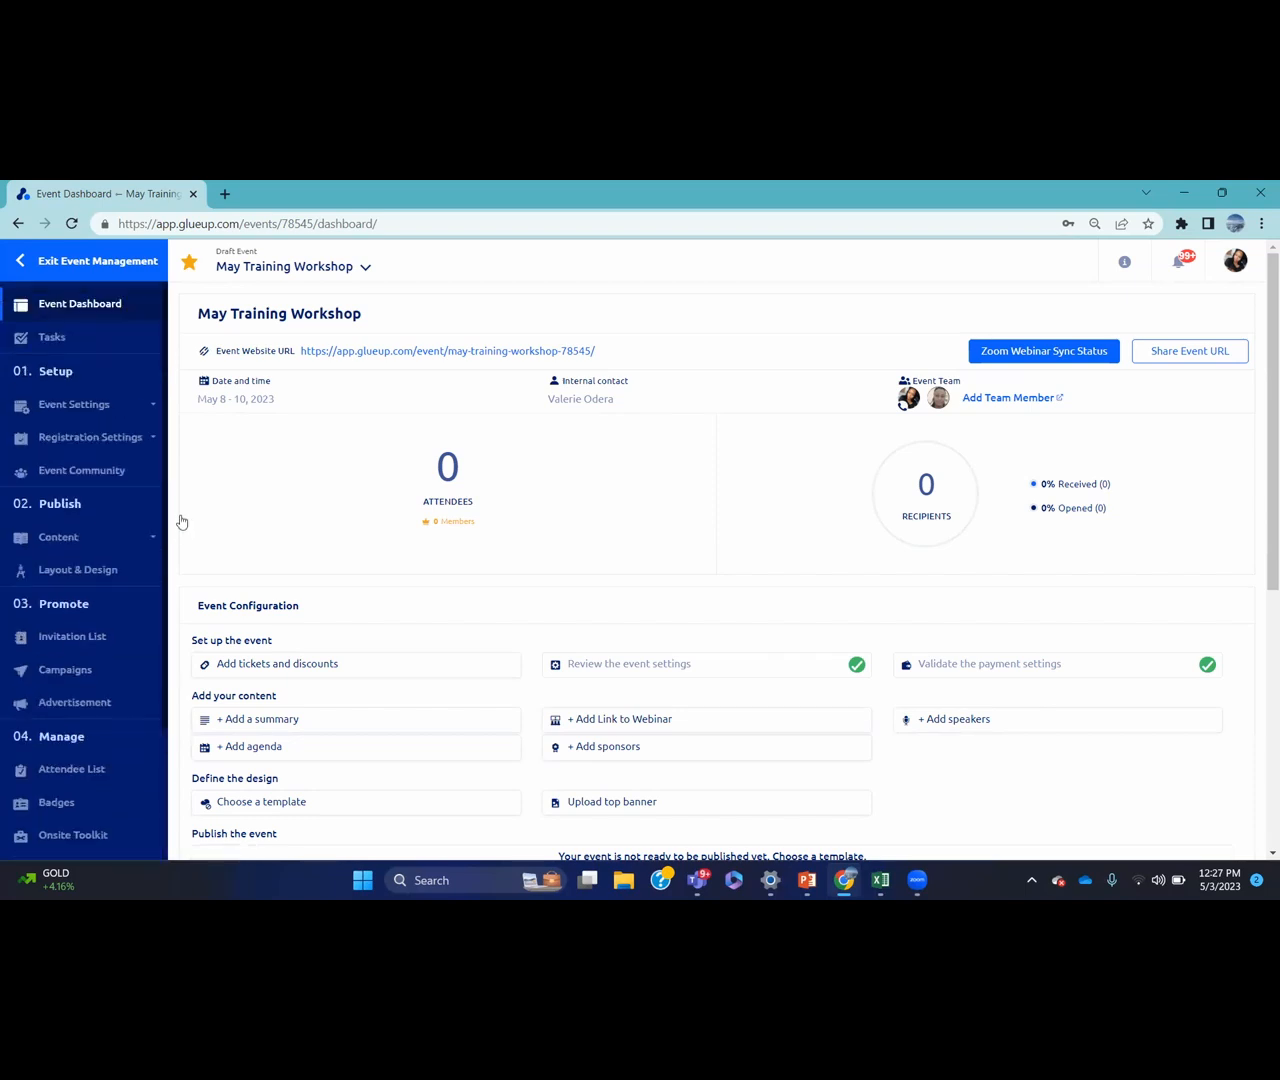
{"action": "left_click", "coordinate": [74, 404]}
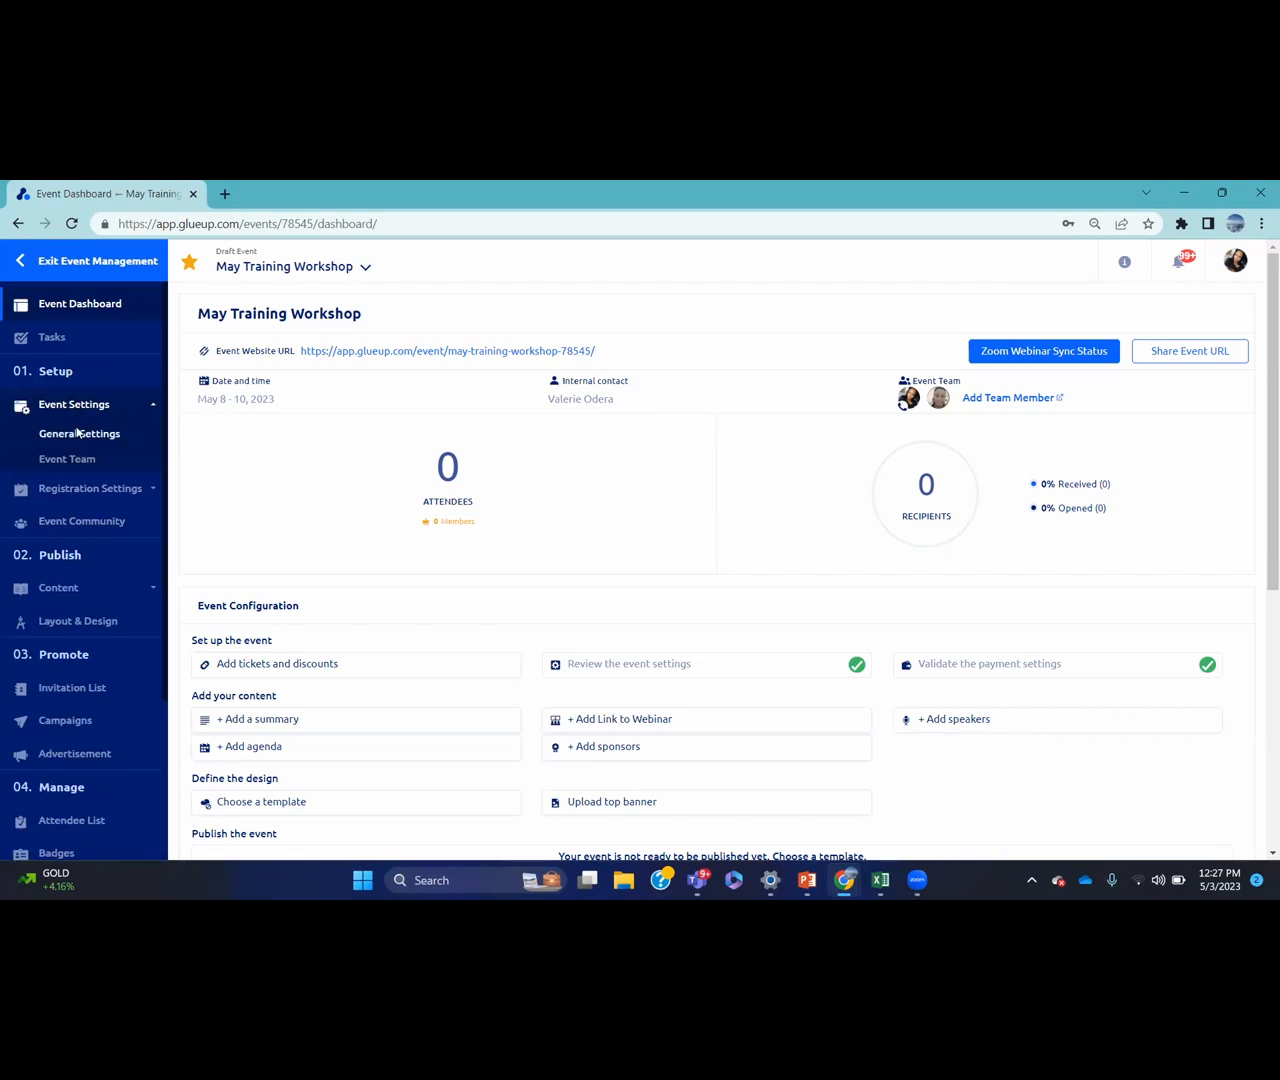
Enter 'Glue Up May training workshop' as the search-engine keywords in General Settings
{"action": "left_click", "coordinate": [78, 432]}
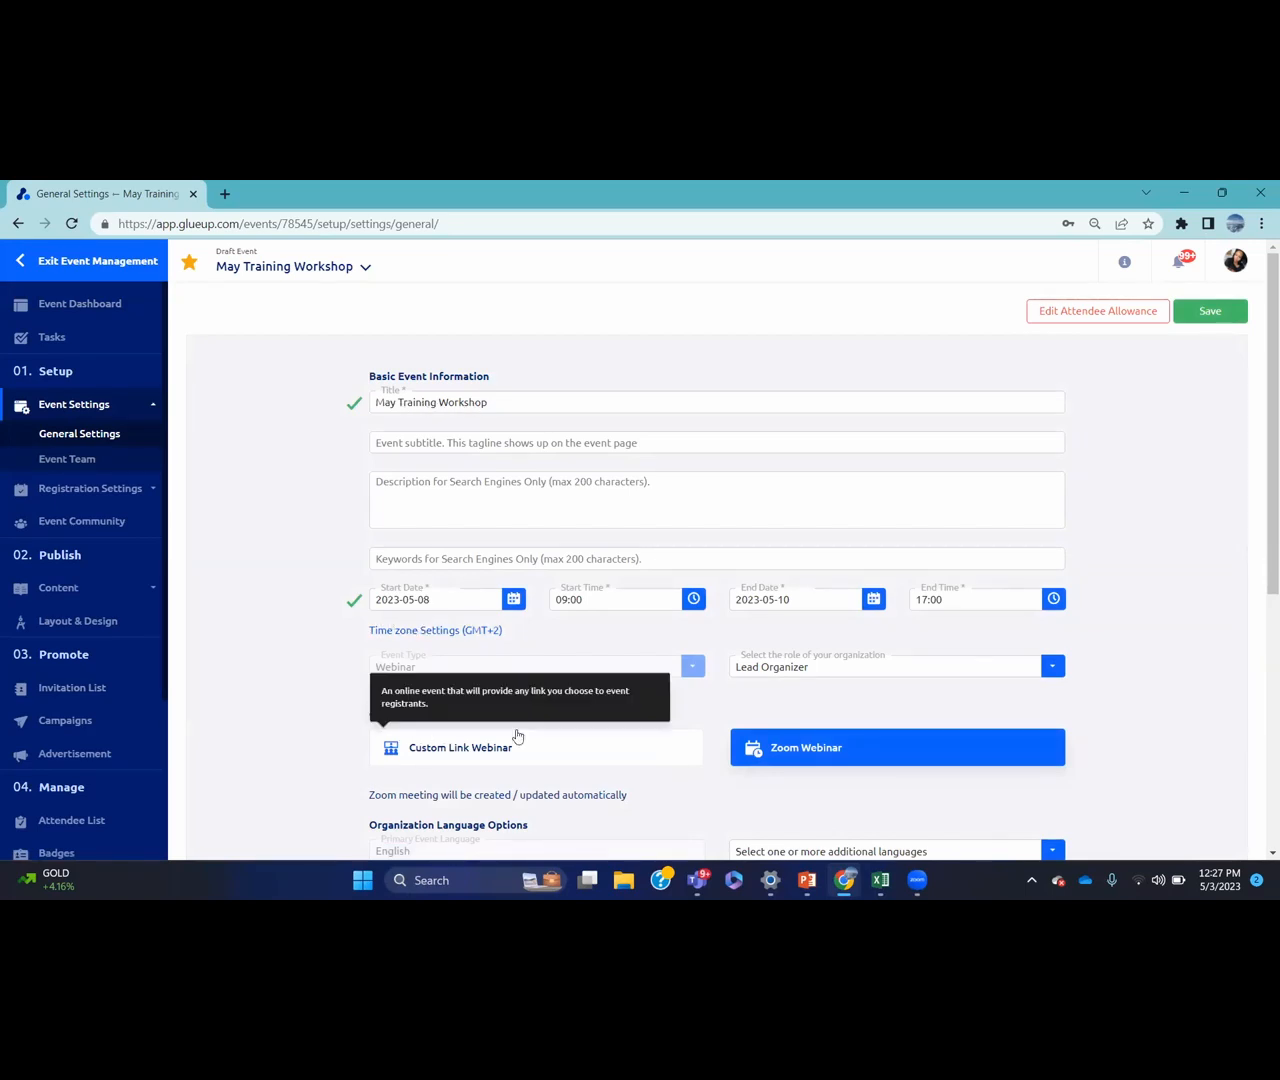
{"action": "left_click", "coordinate": [480, 441]}
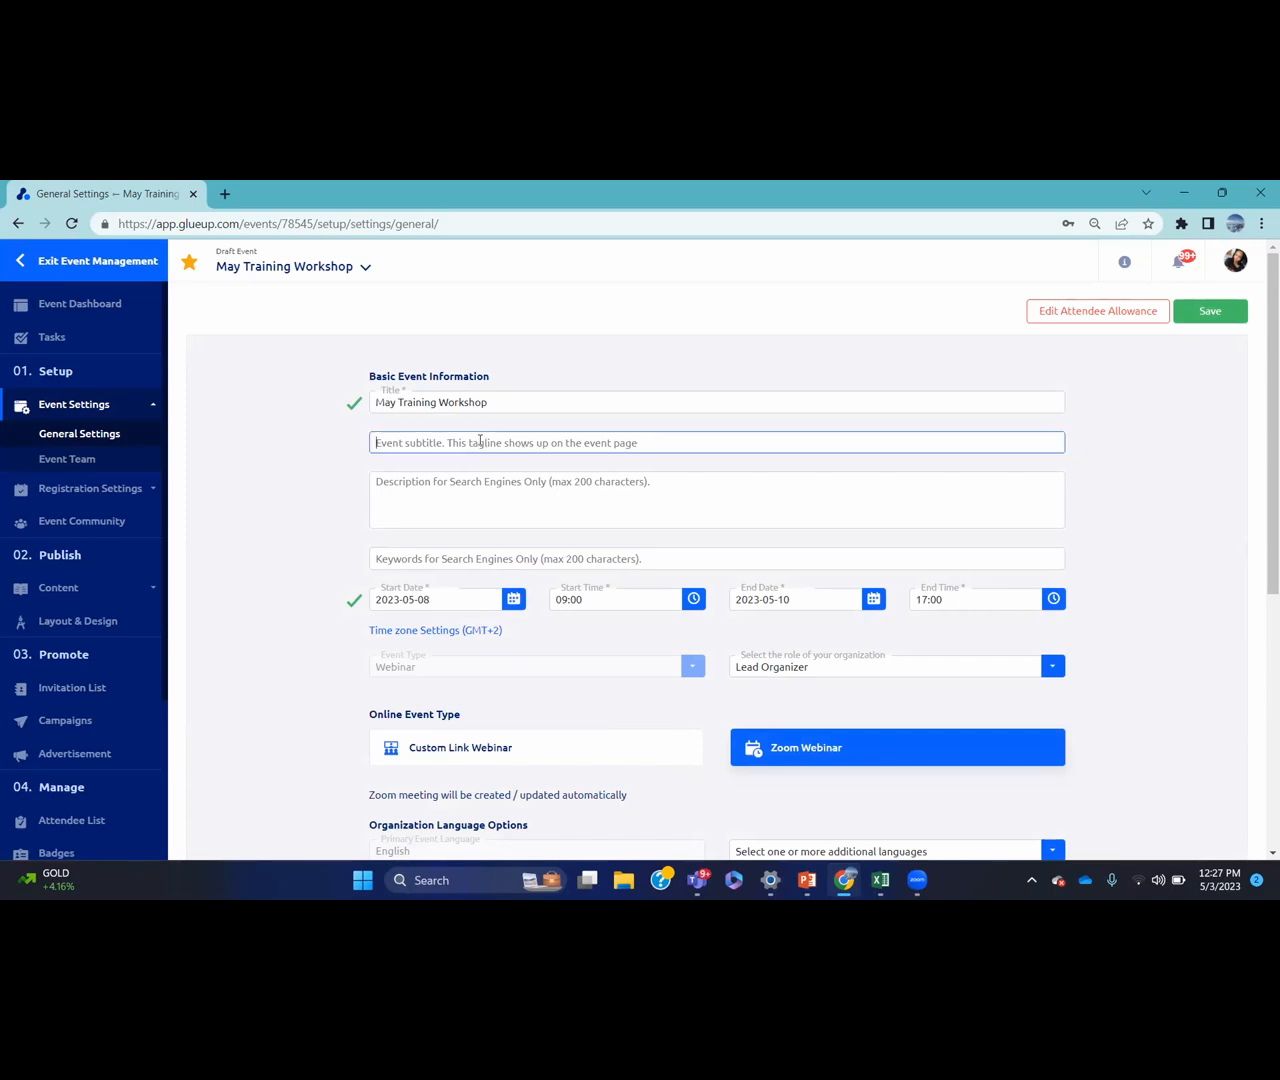
{"action": "left_click", "coordinate": [475, 508]}
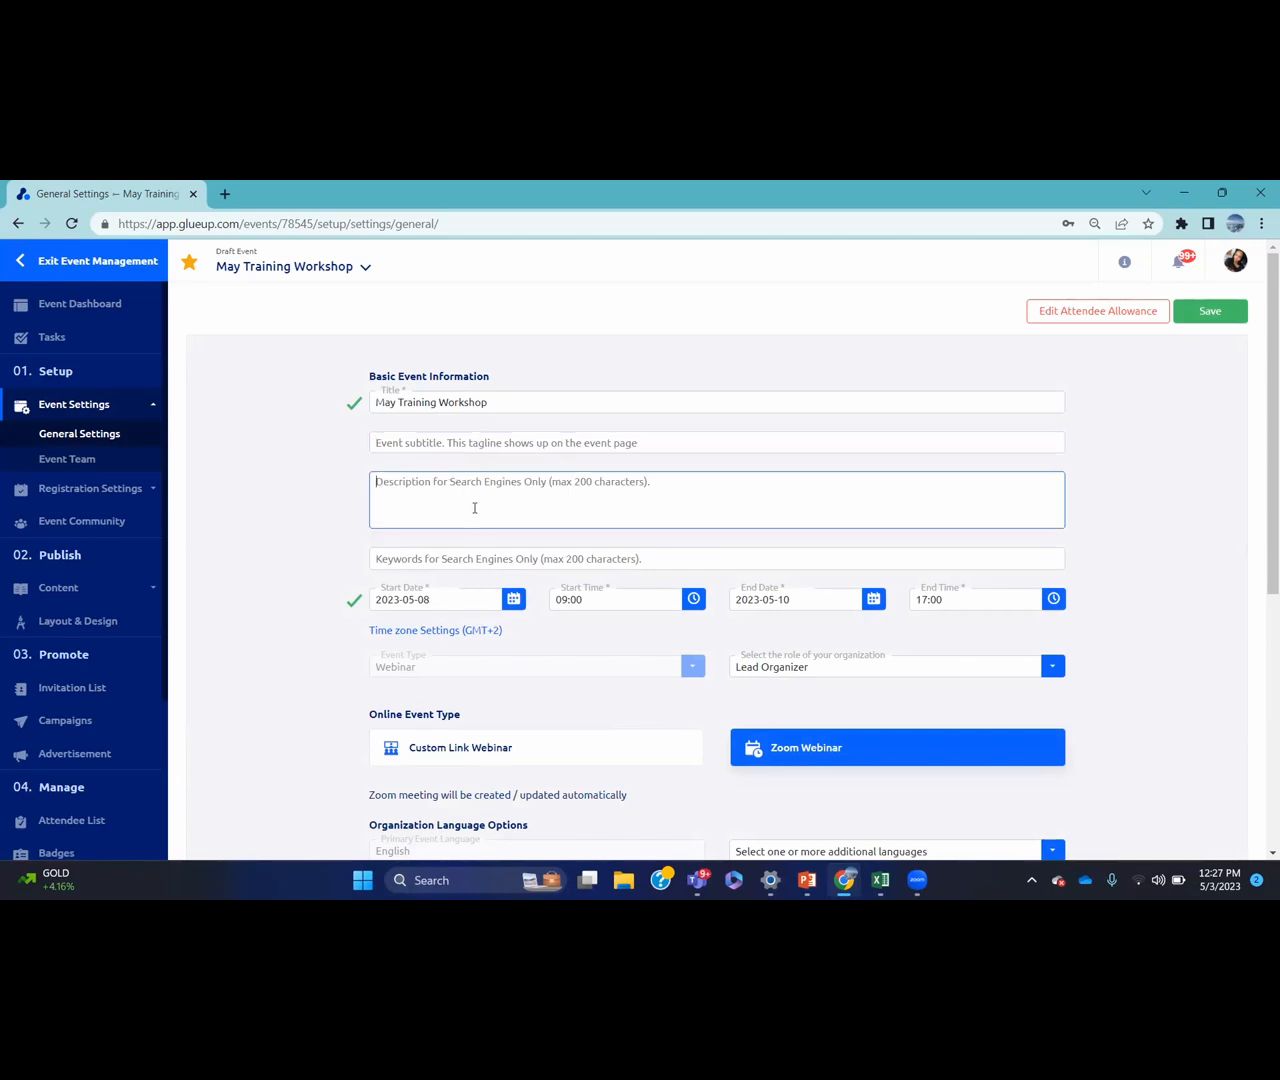
{"action": "left_click", "coordinate": [478, 553]}
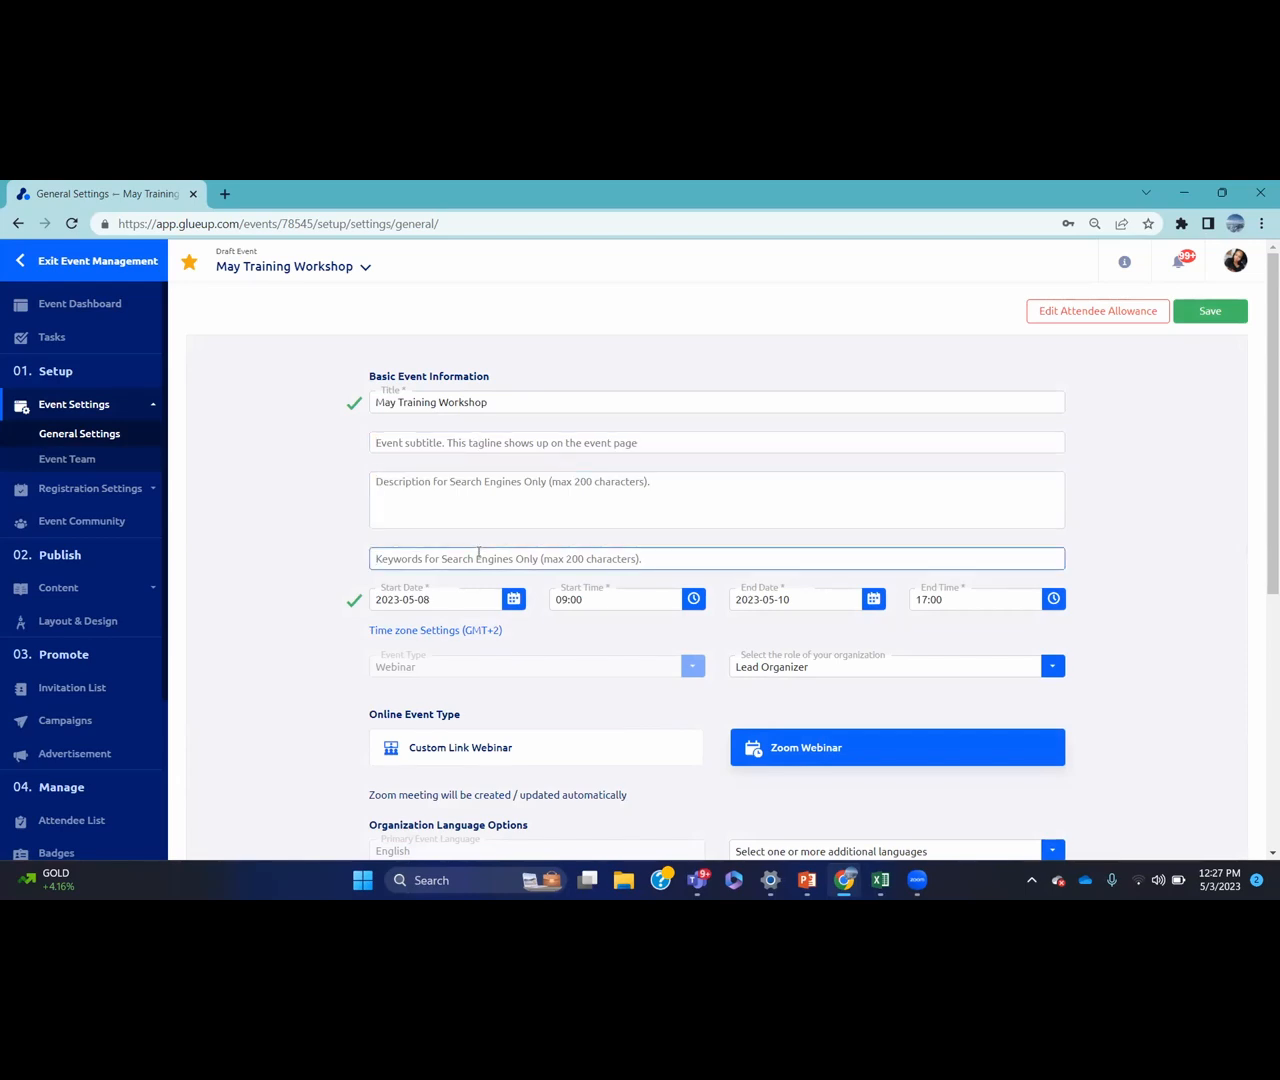
{"action": "type", "text": "Glue Up "}
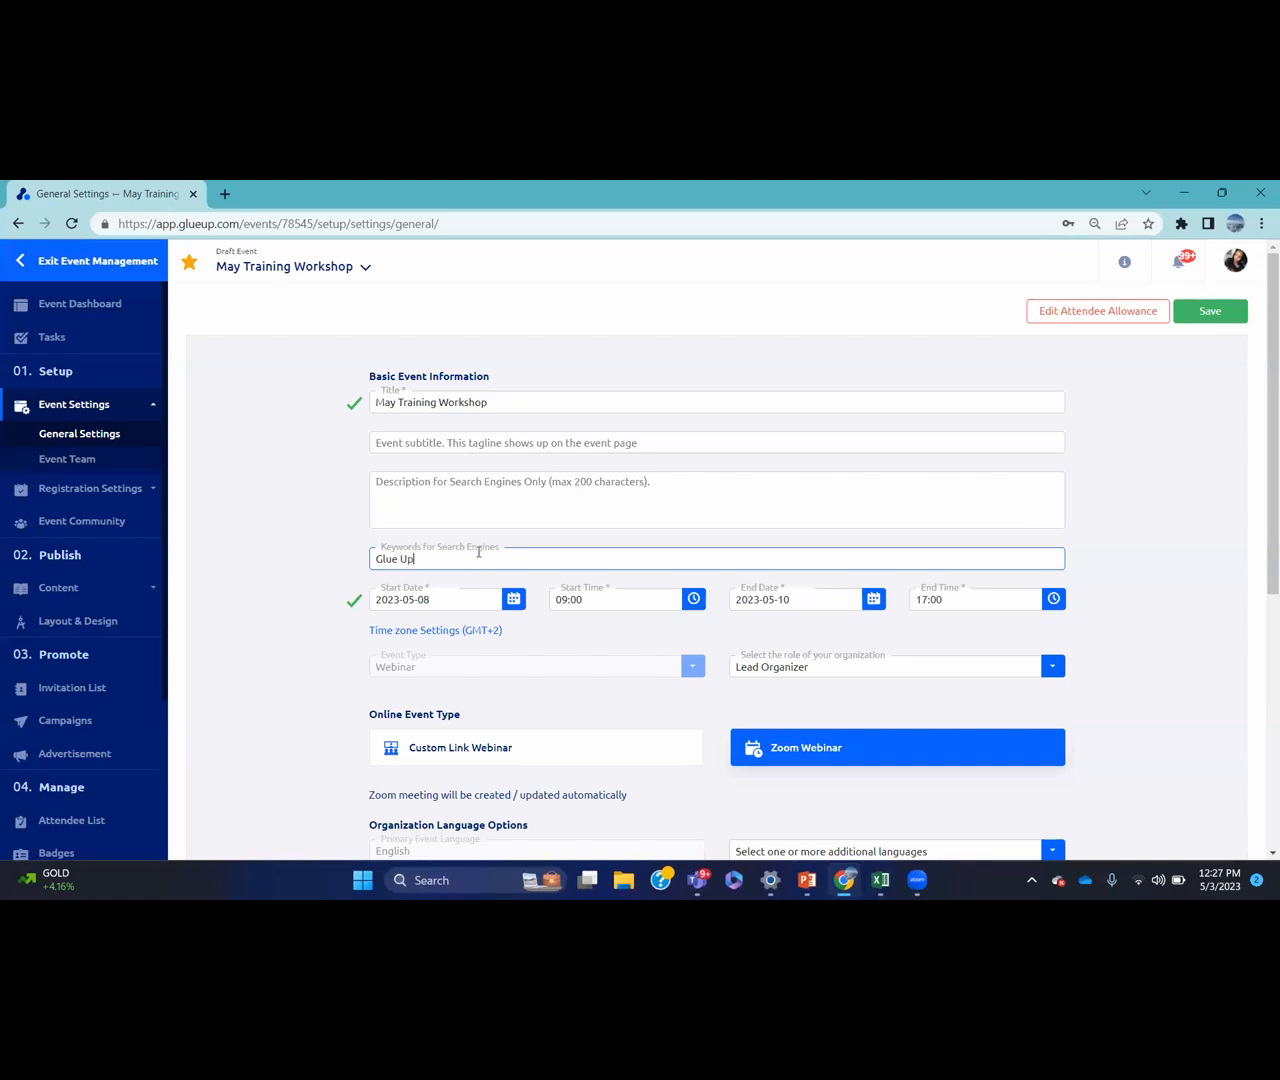
{"action": "type", "text": "May training workshop"}
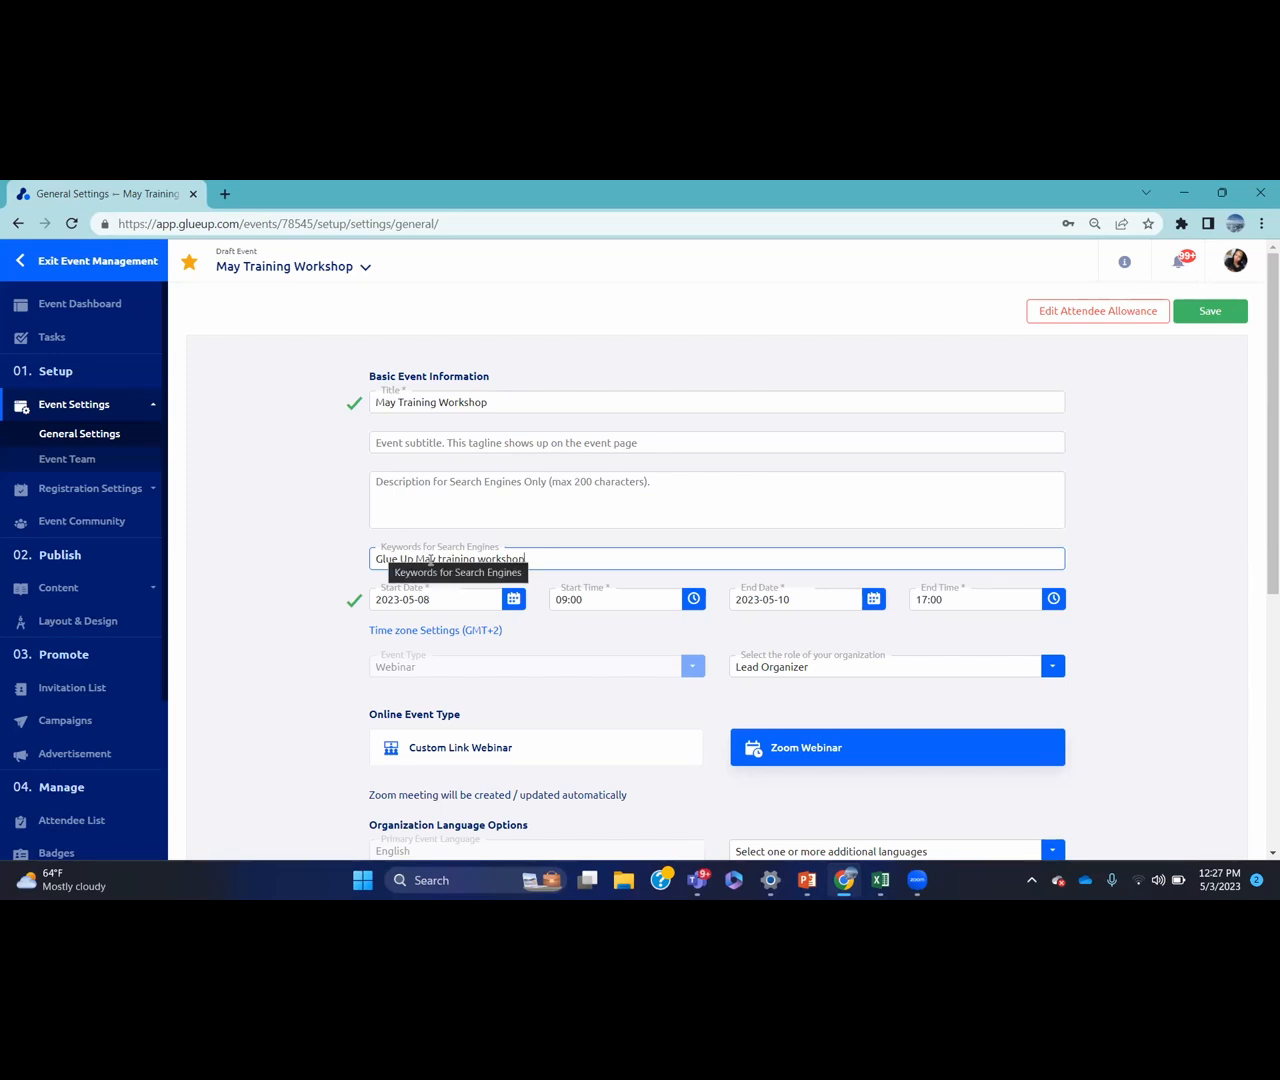
{"action": "scroll", "coordinate": [1265, 407], "scroll_direction": "down", "scroll_amount": 2}
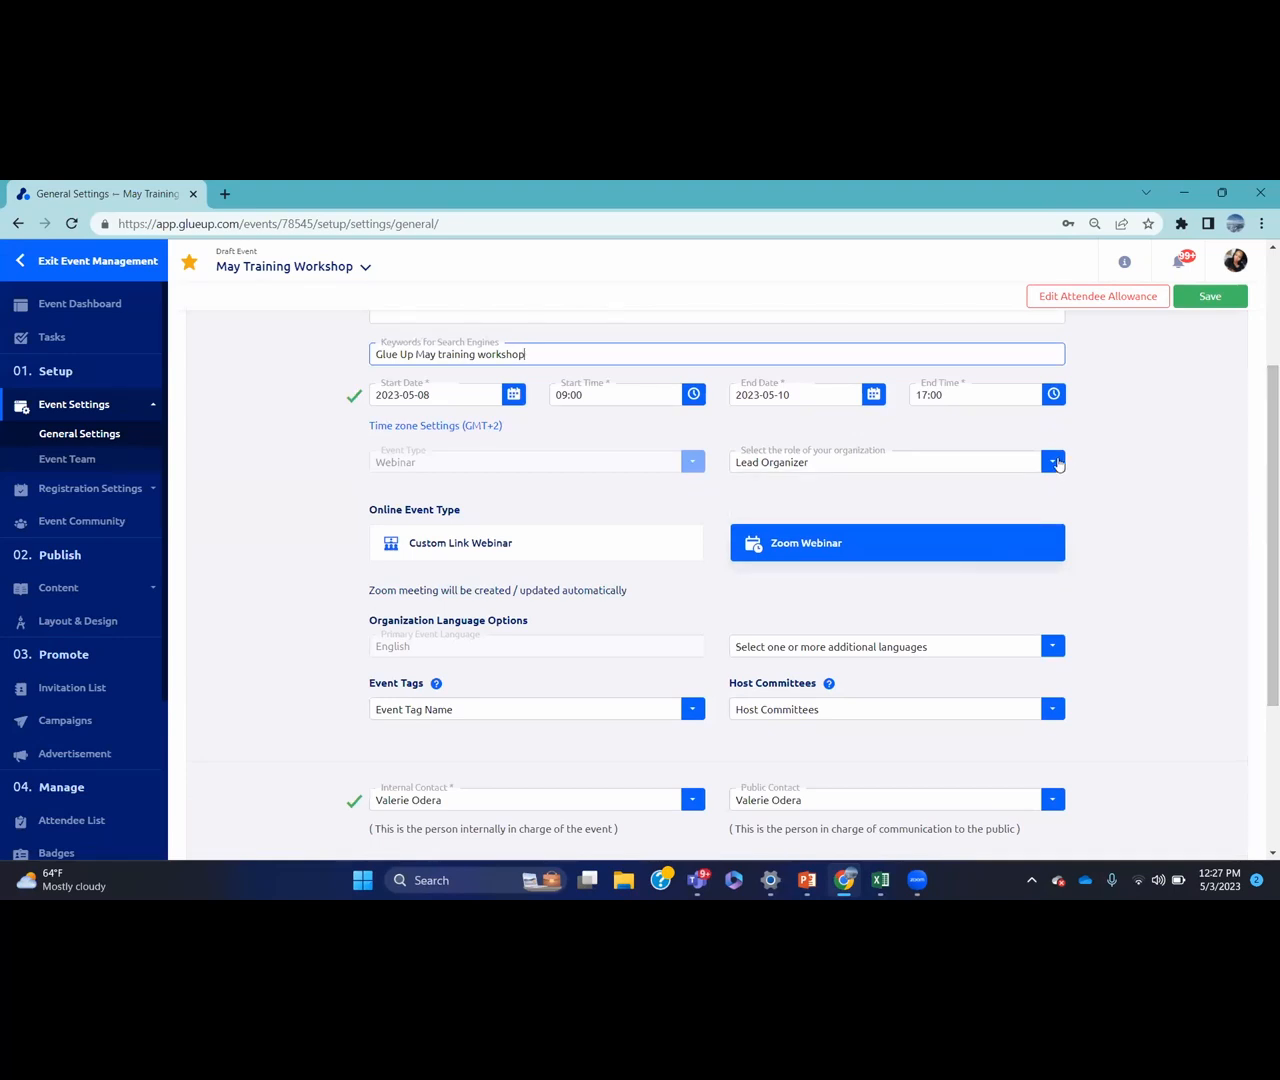
Leave the role and additional languages unchanged, then bring up the Event Tags list
{"action": "left_click", "coordinate": [1053, 462]}
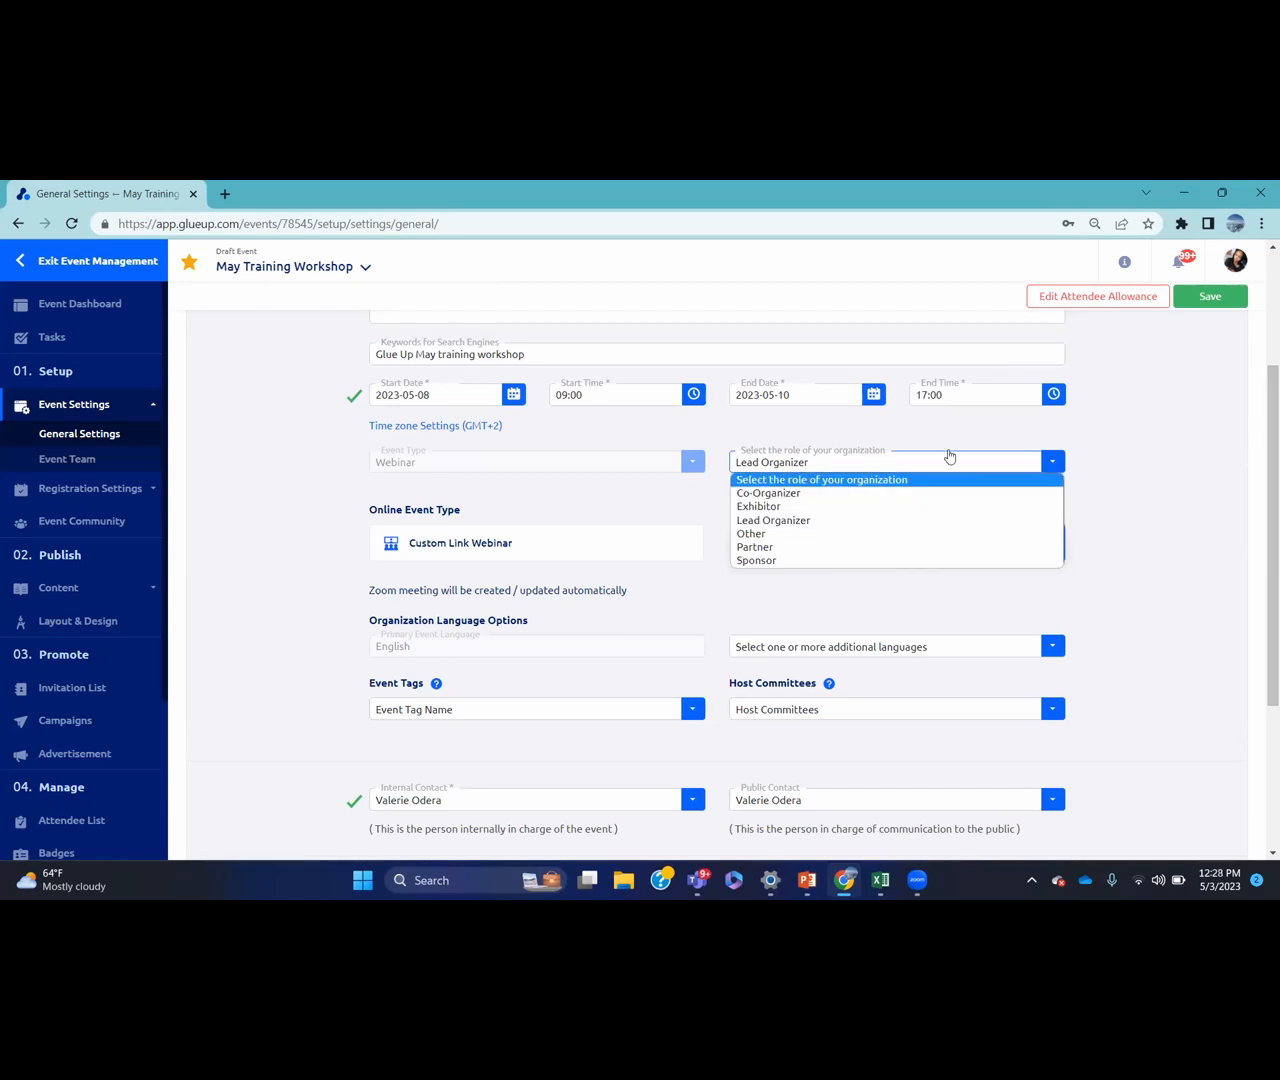
{"action": "left_click_drag", "start_coordinate": [1266, 414], "coordinate": [1265, 487]}
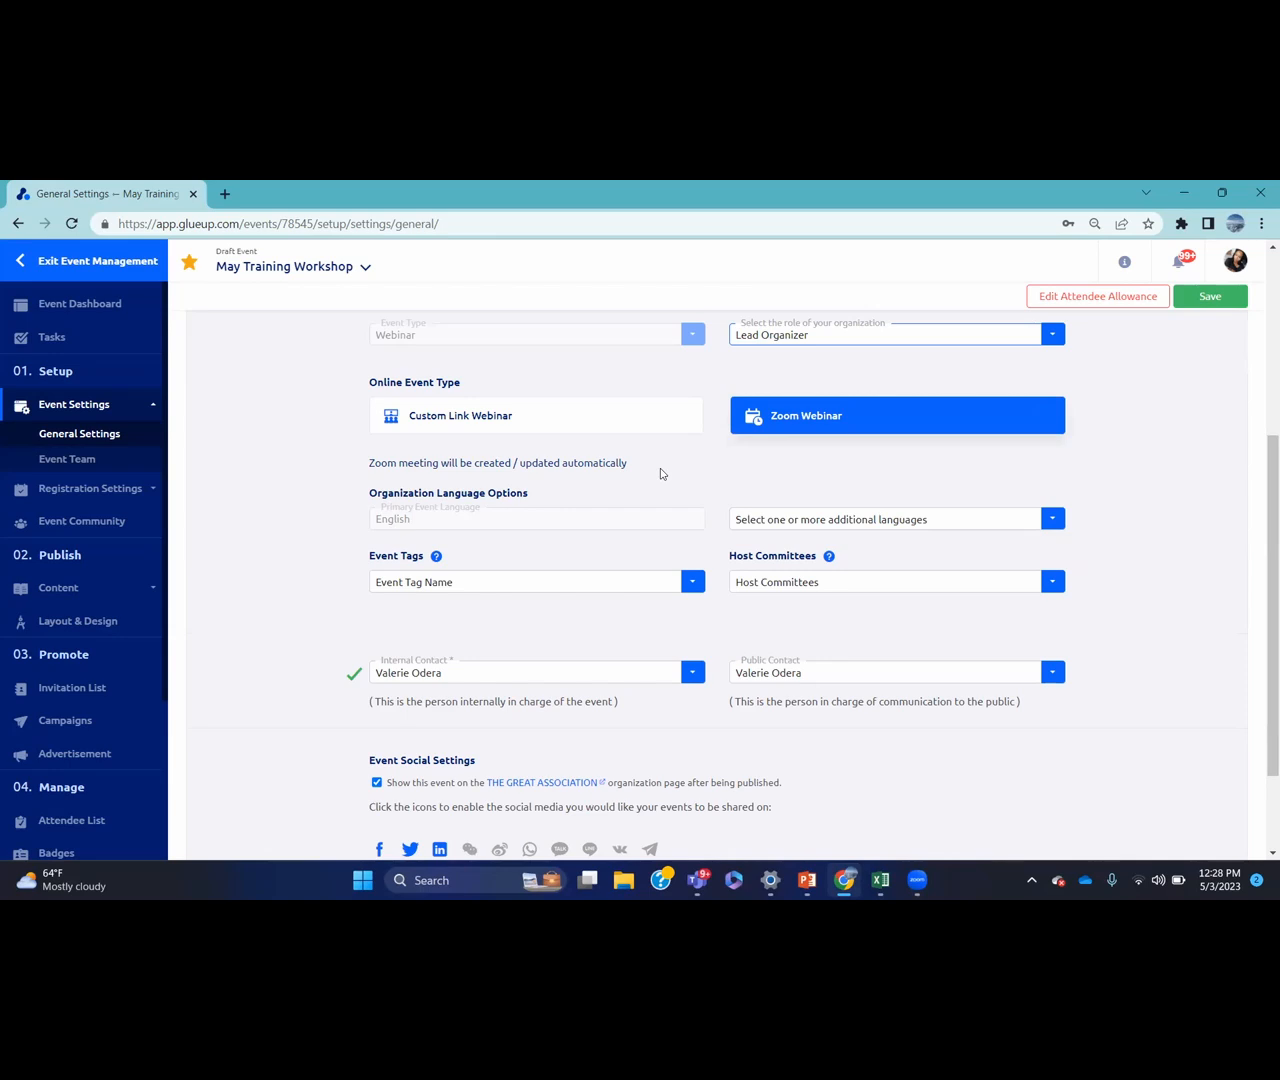
{"action": "left_click_drag", "start_coordinate": [1262, 468], "coordinate": [1261, 540]}
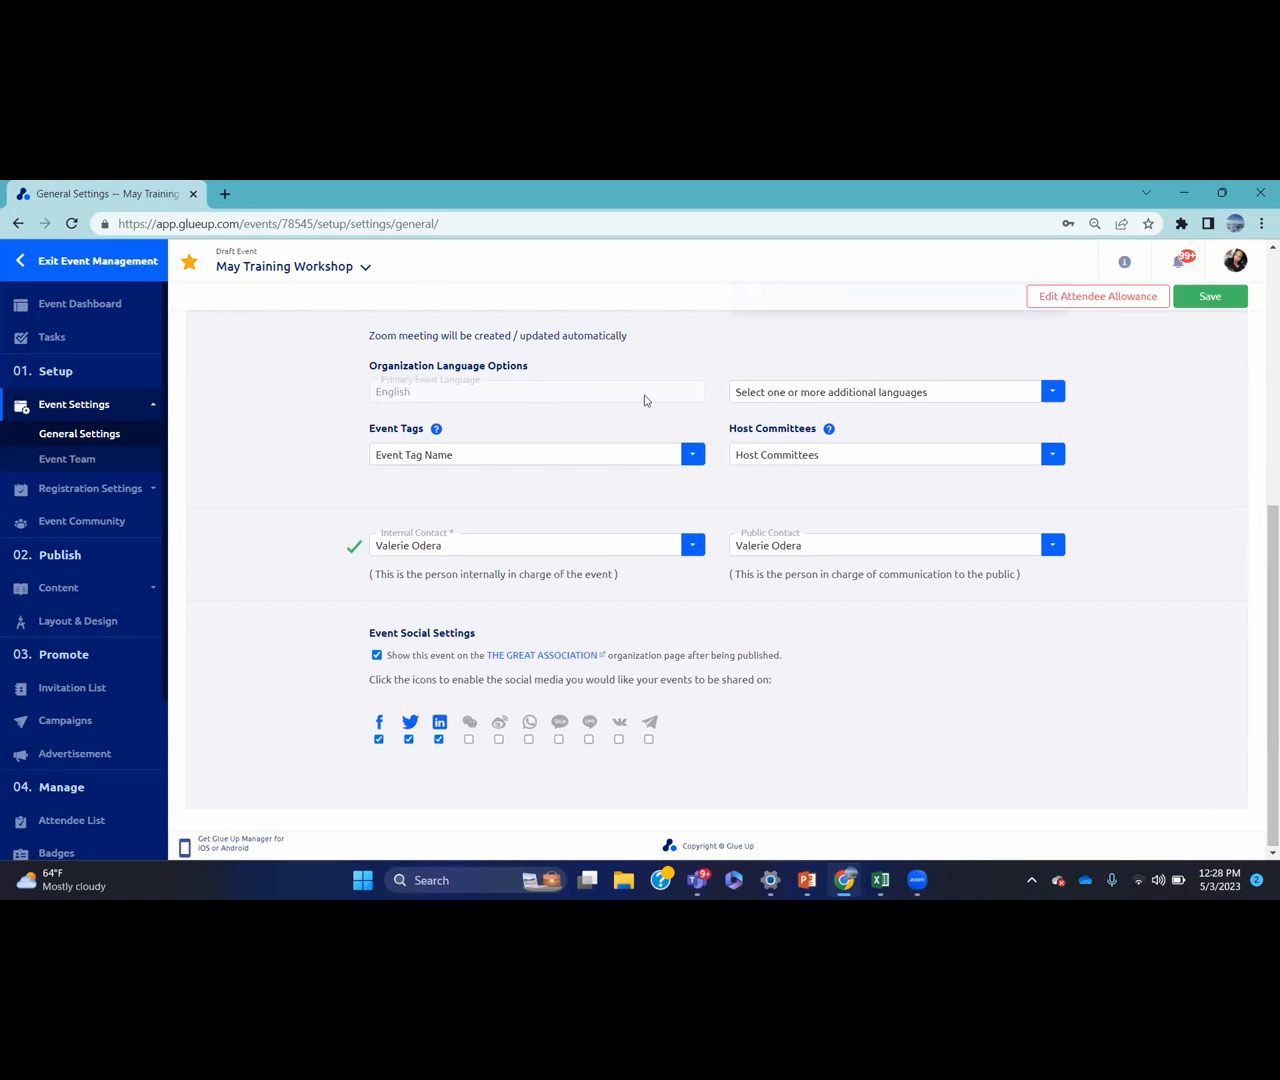
{"action": "left_click", "coordinate": [834, 394]}
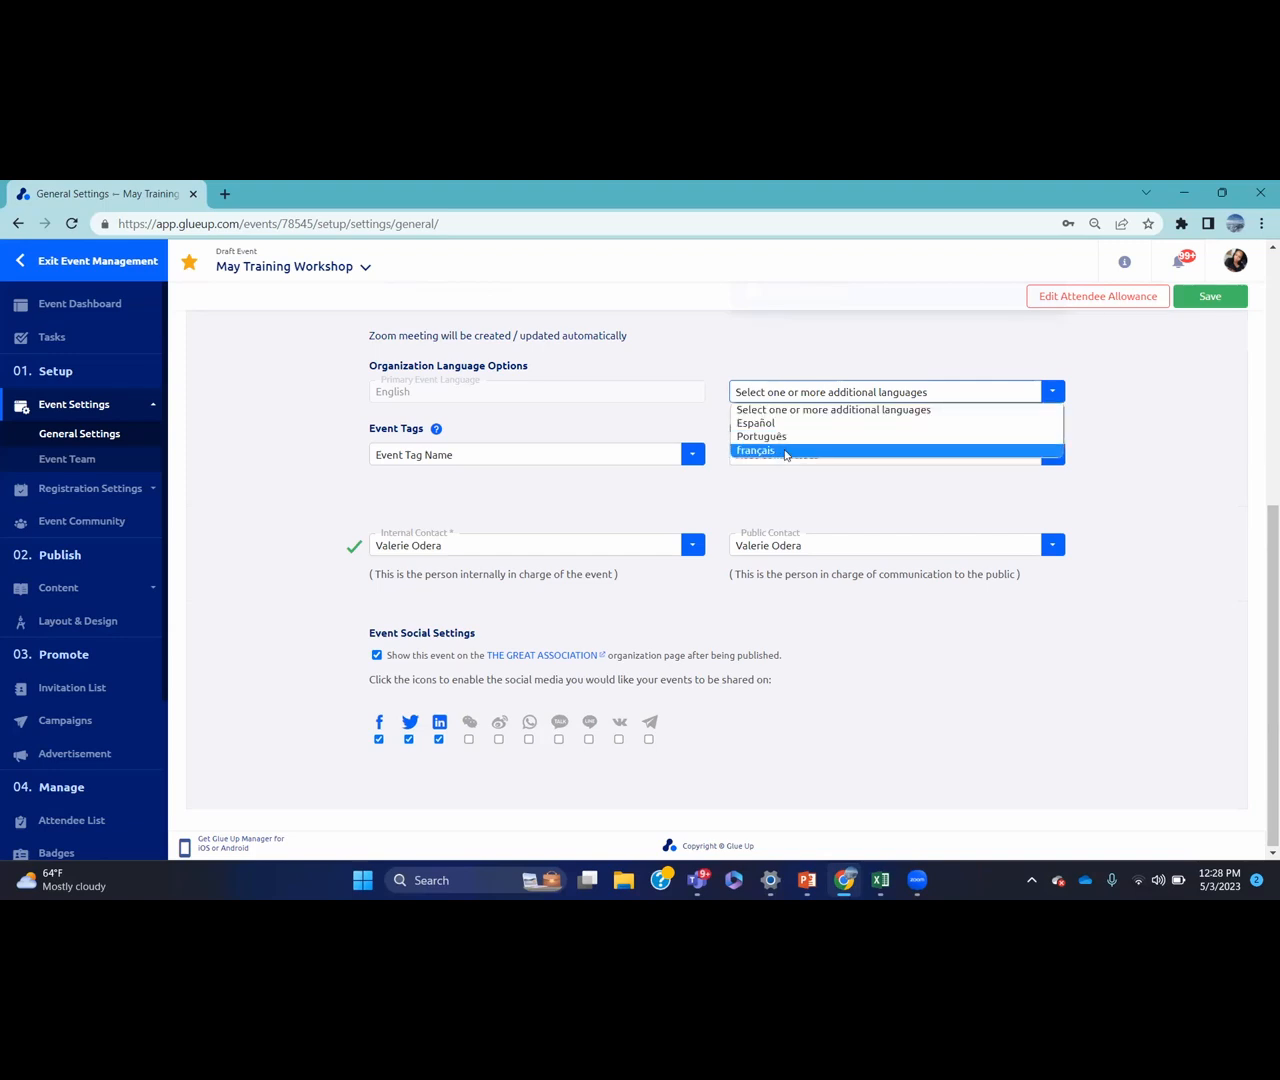
{"action": "left_click", "coordinate": [1133, 429]}
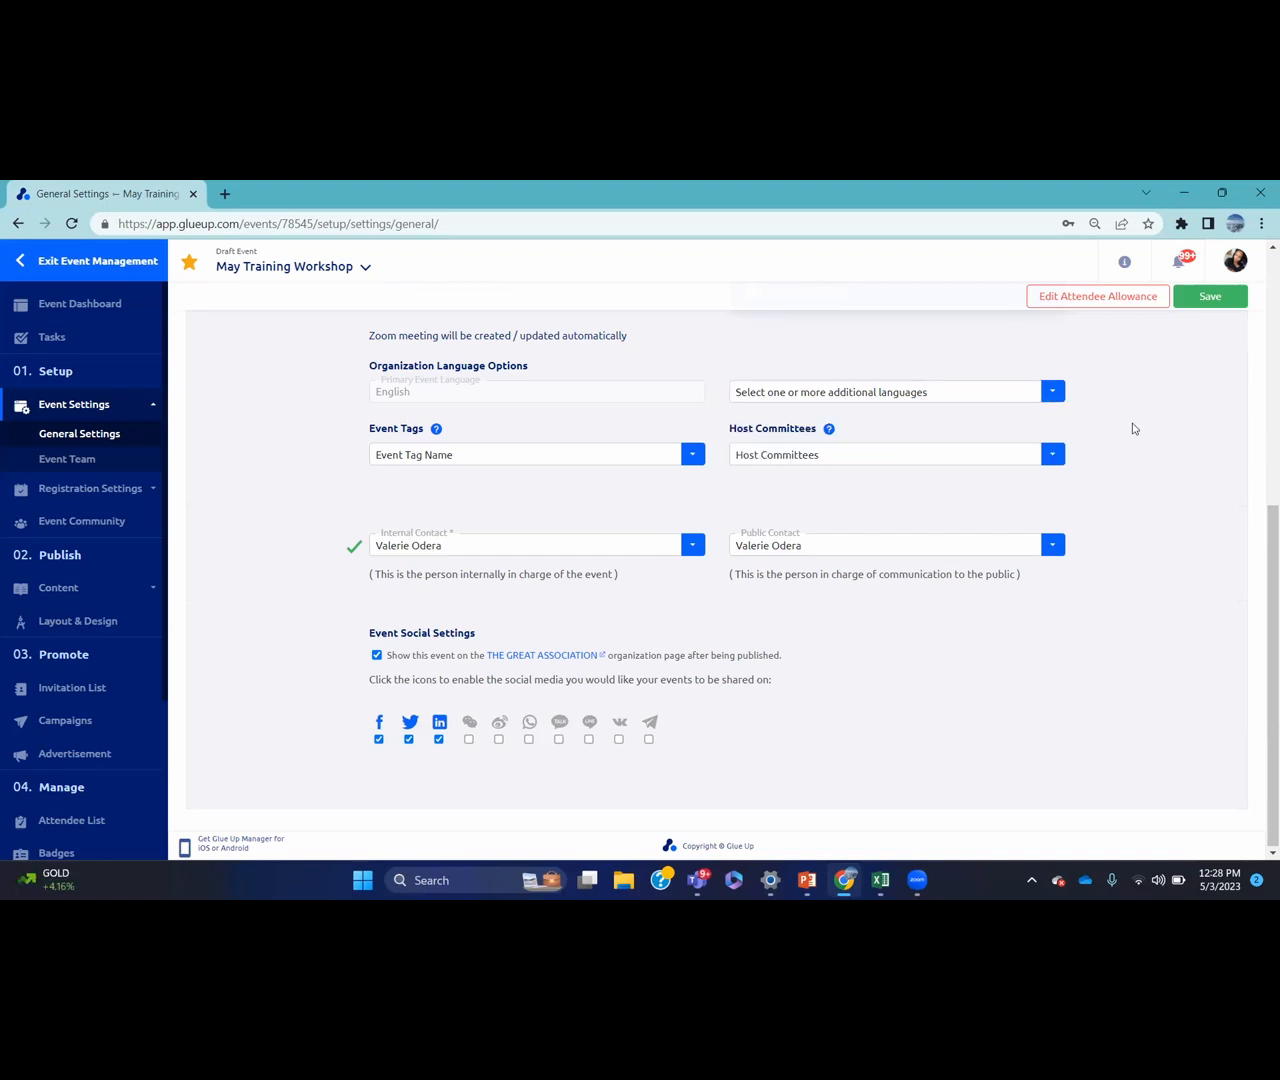
{"action": "left_click", "coordinate": [421, 459]}
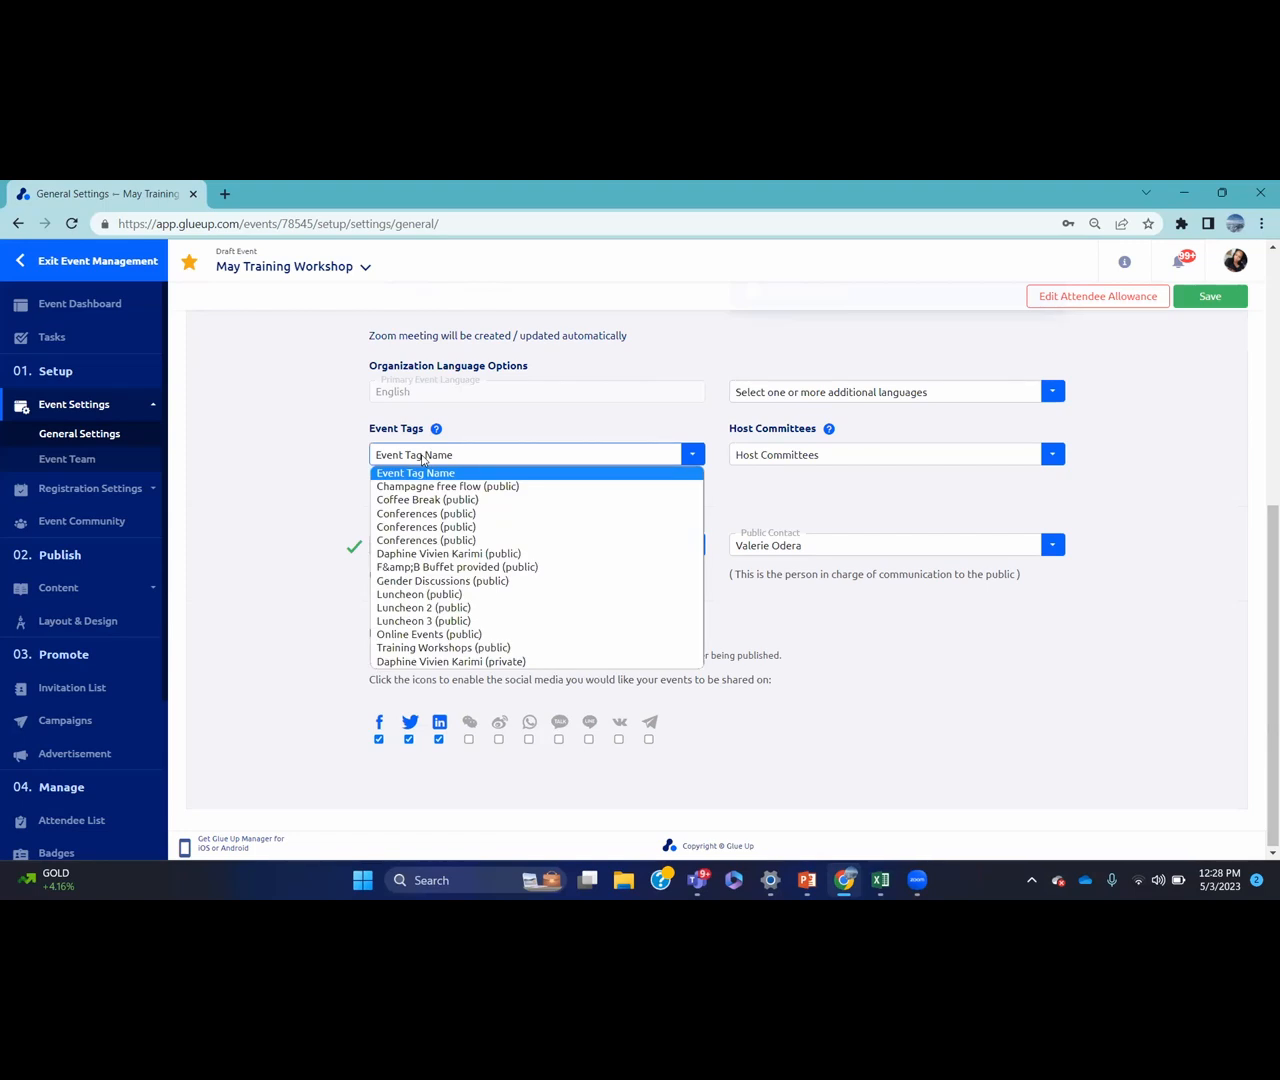
Tag the event Training Workshops, add Board Members as host committee, and save
{"action": "left_click", "coordinate": [462, 648]}
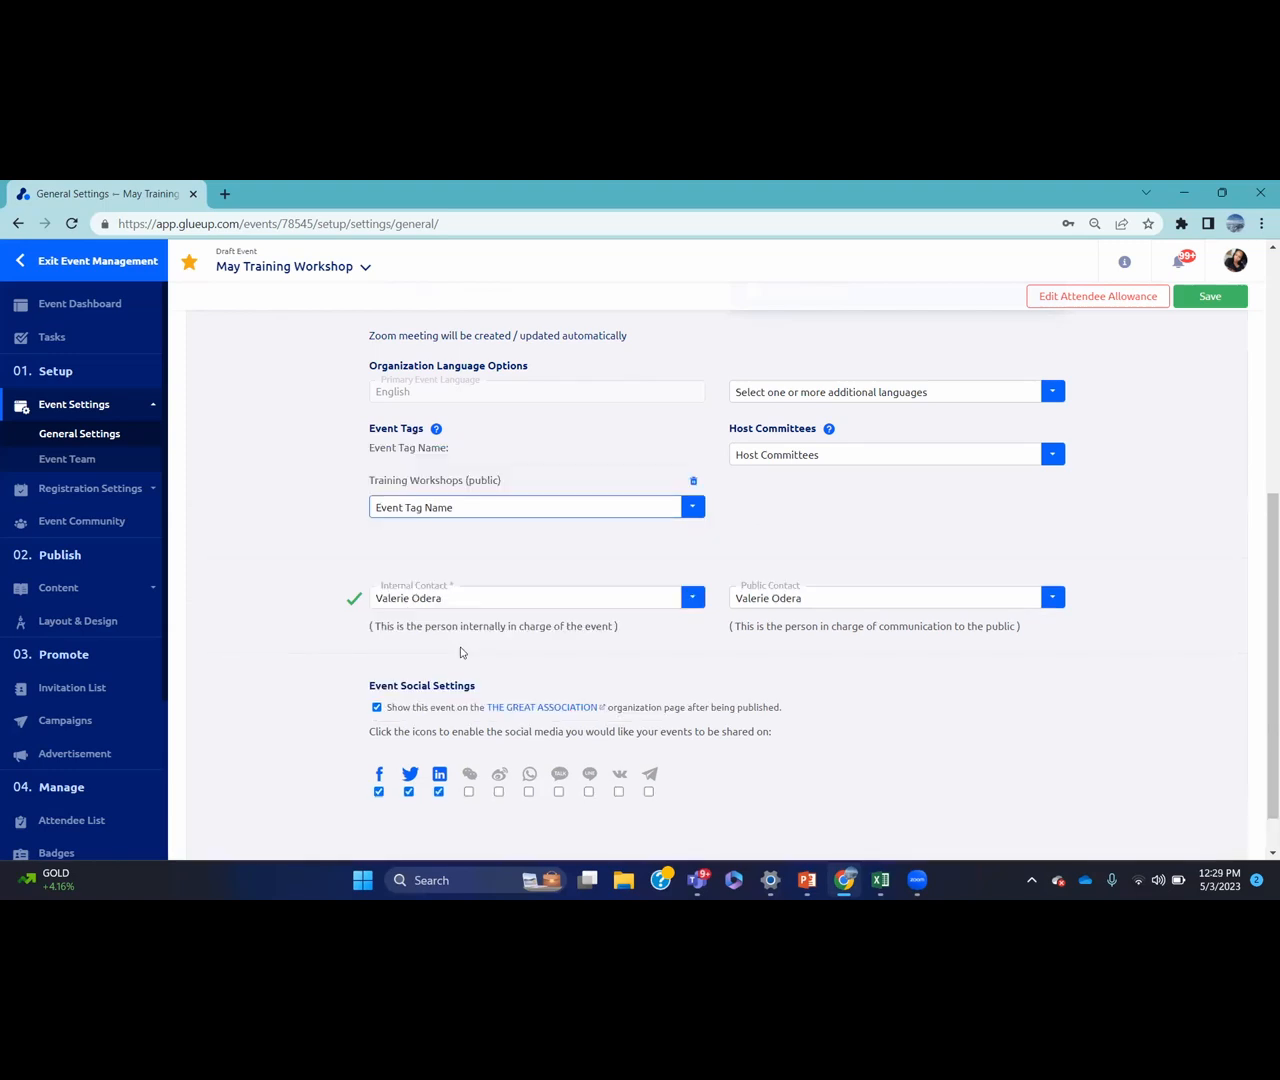
{"action": "left_click", "coordinate": [833, 459]}
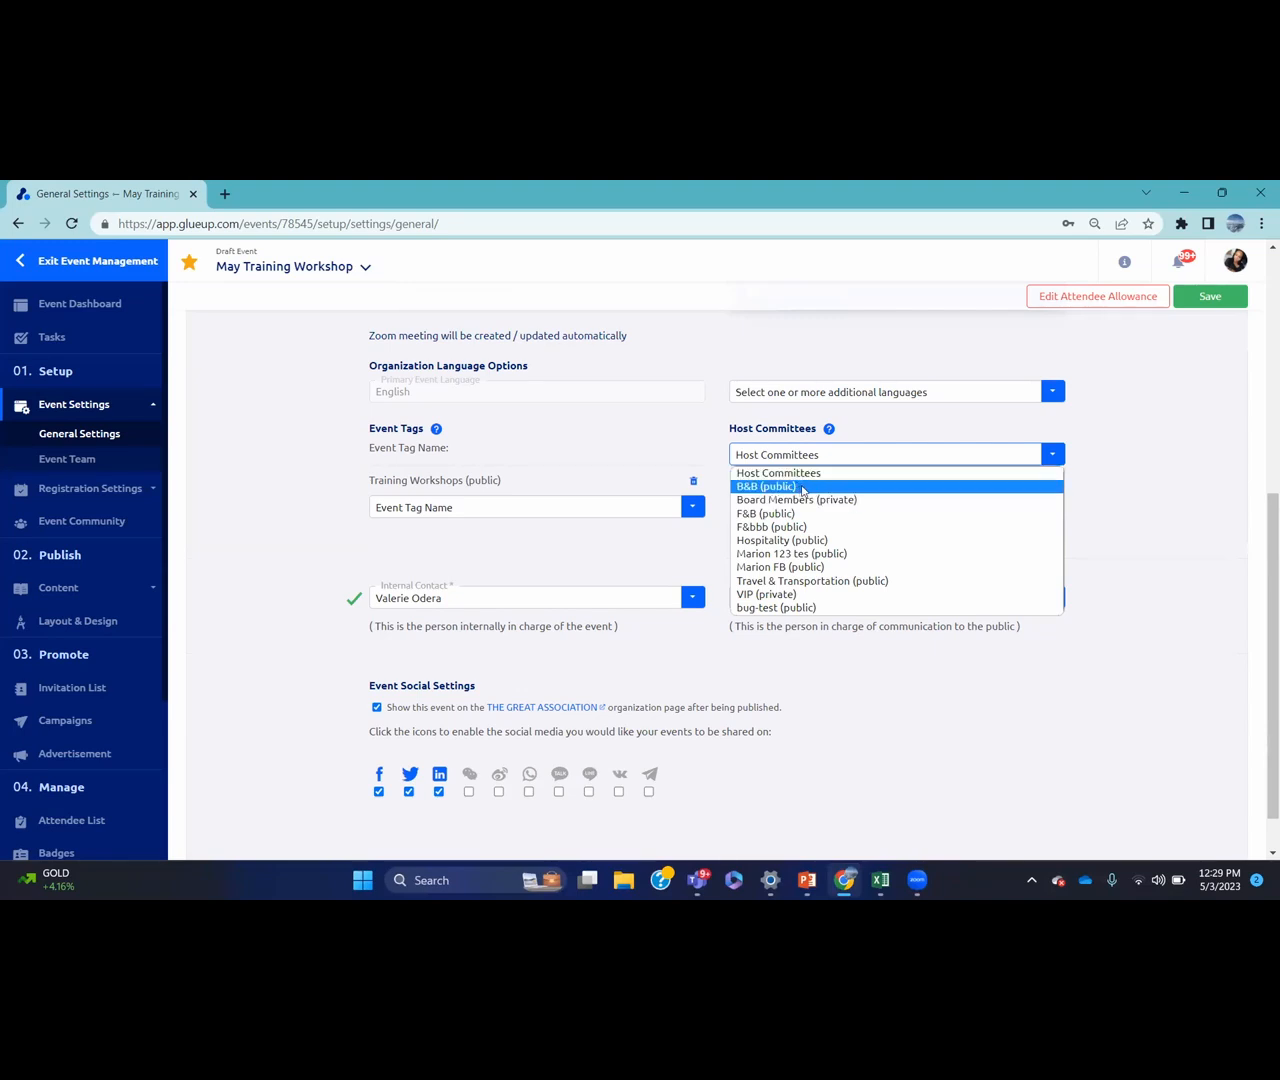
{"action": "left_click", "coordinate": [853, 500]}
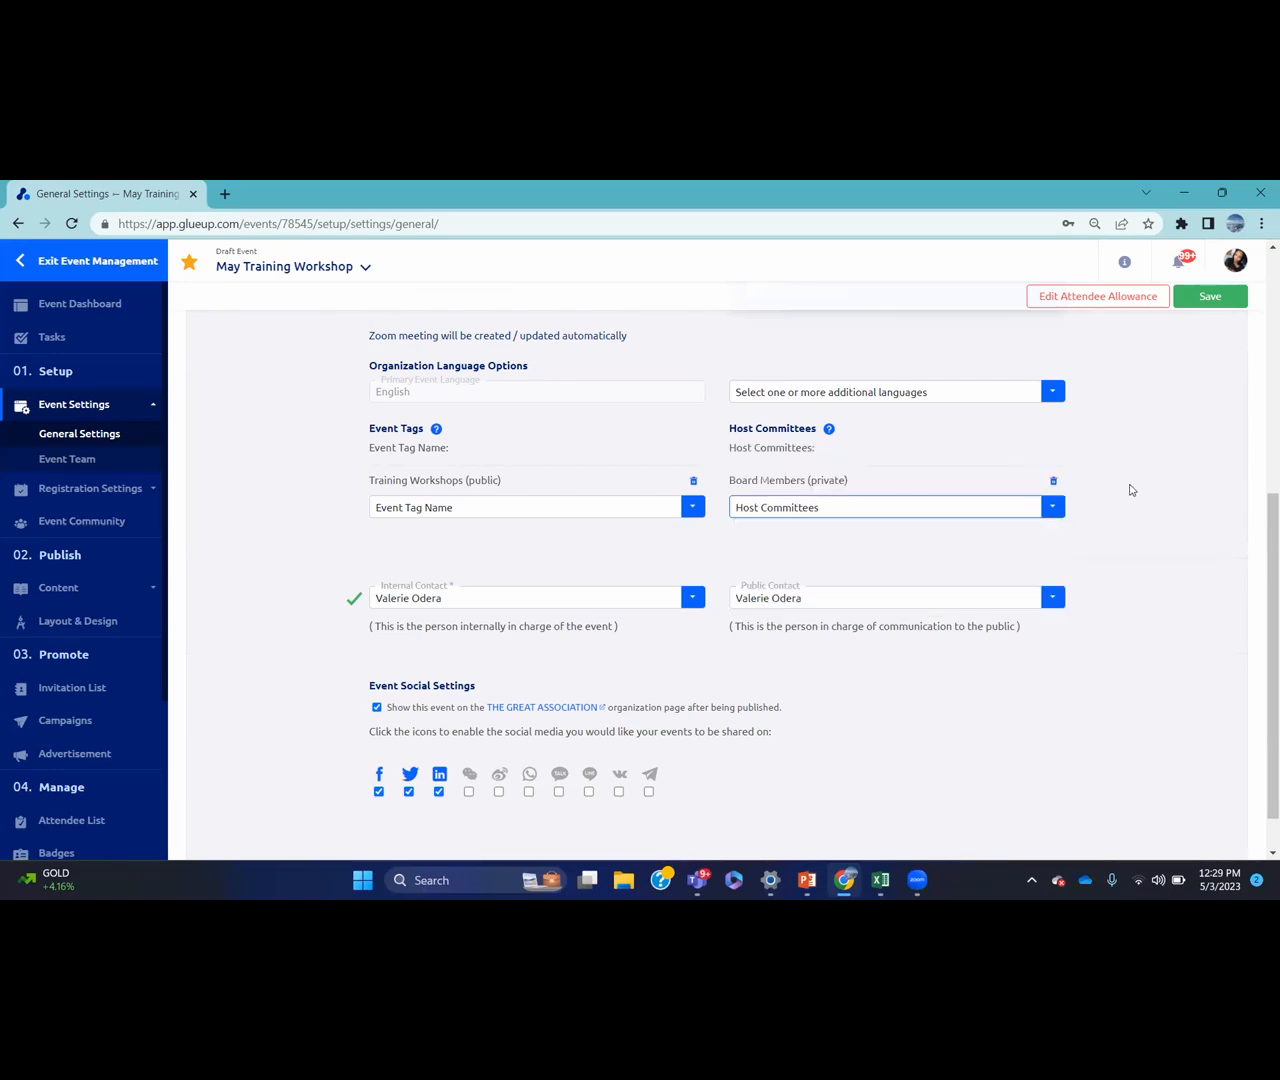
{"action": "scroll", "coordinate": [1250, 535], "scroll_direction": "down", "scroll_amount": 1}
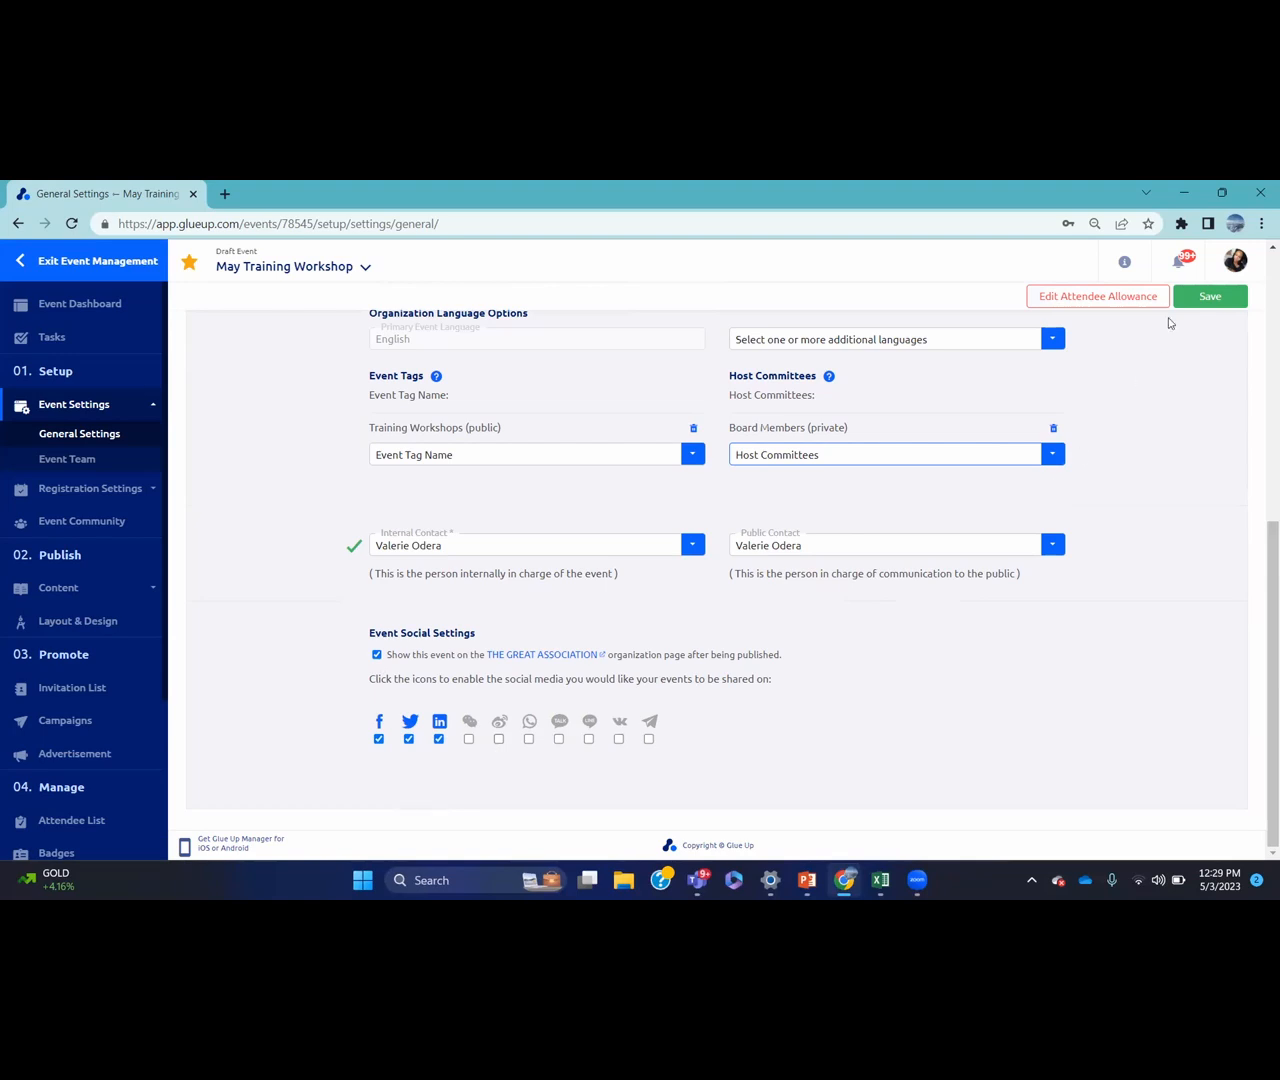
{"action": "left_click", "coordinate": [1209, 297]}
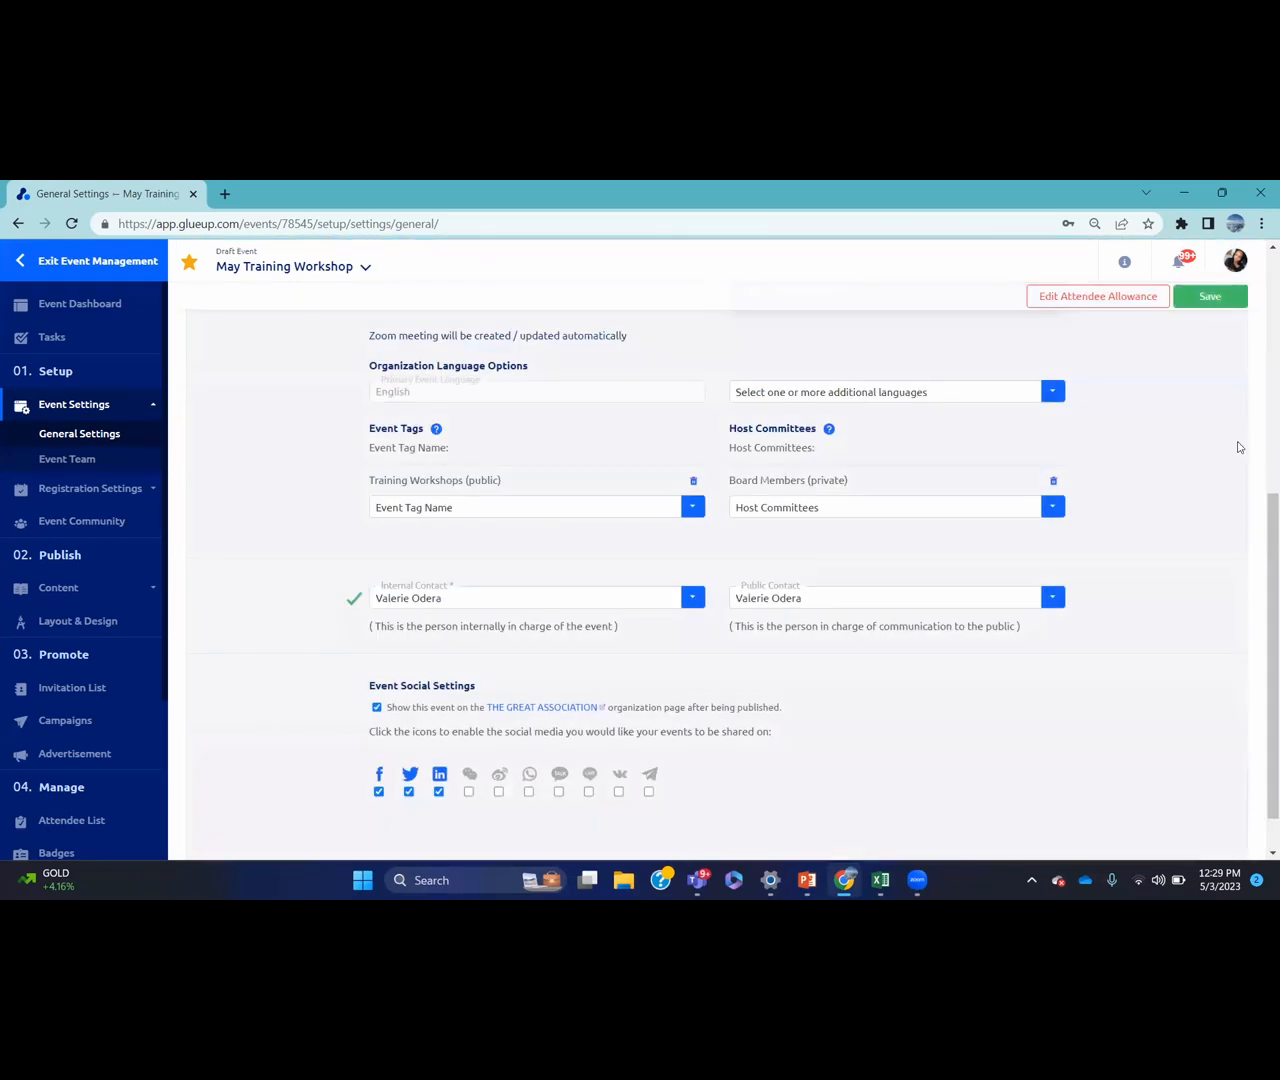
Go to Registration Settings > Registration Options
{"action": "left_click_drag", "start_coordinate": [1260, 463], "coordinate": [1260, 591]}
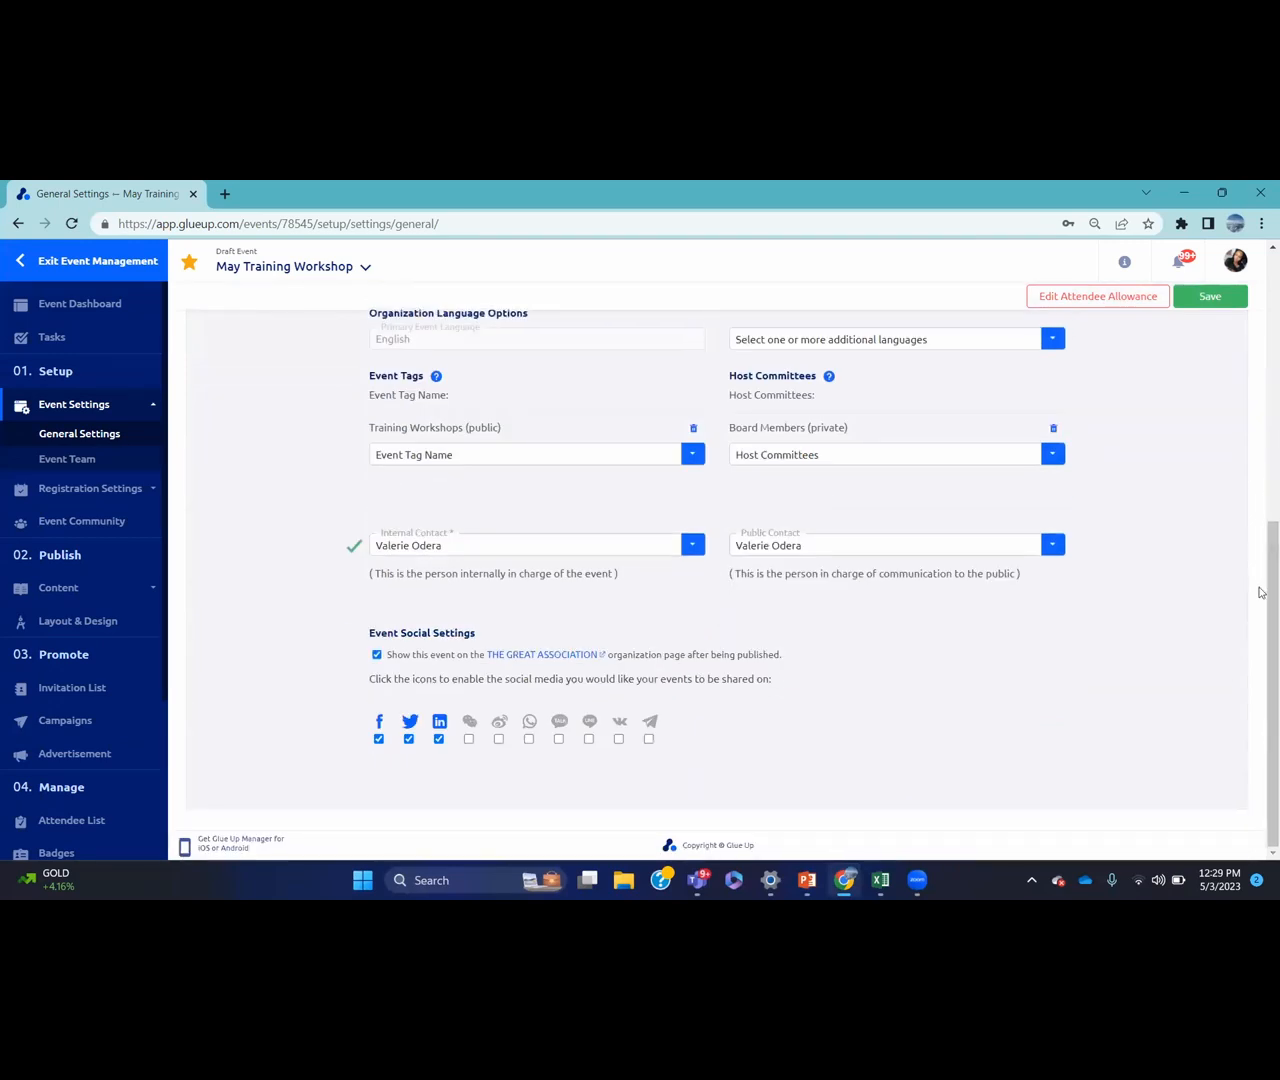
{"action": "left_click", "coordinate": [128, 455]}
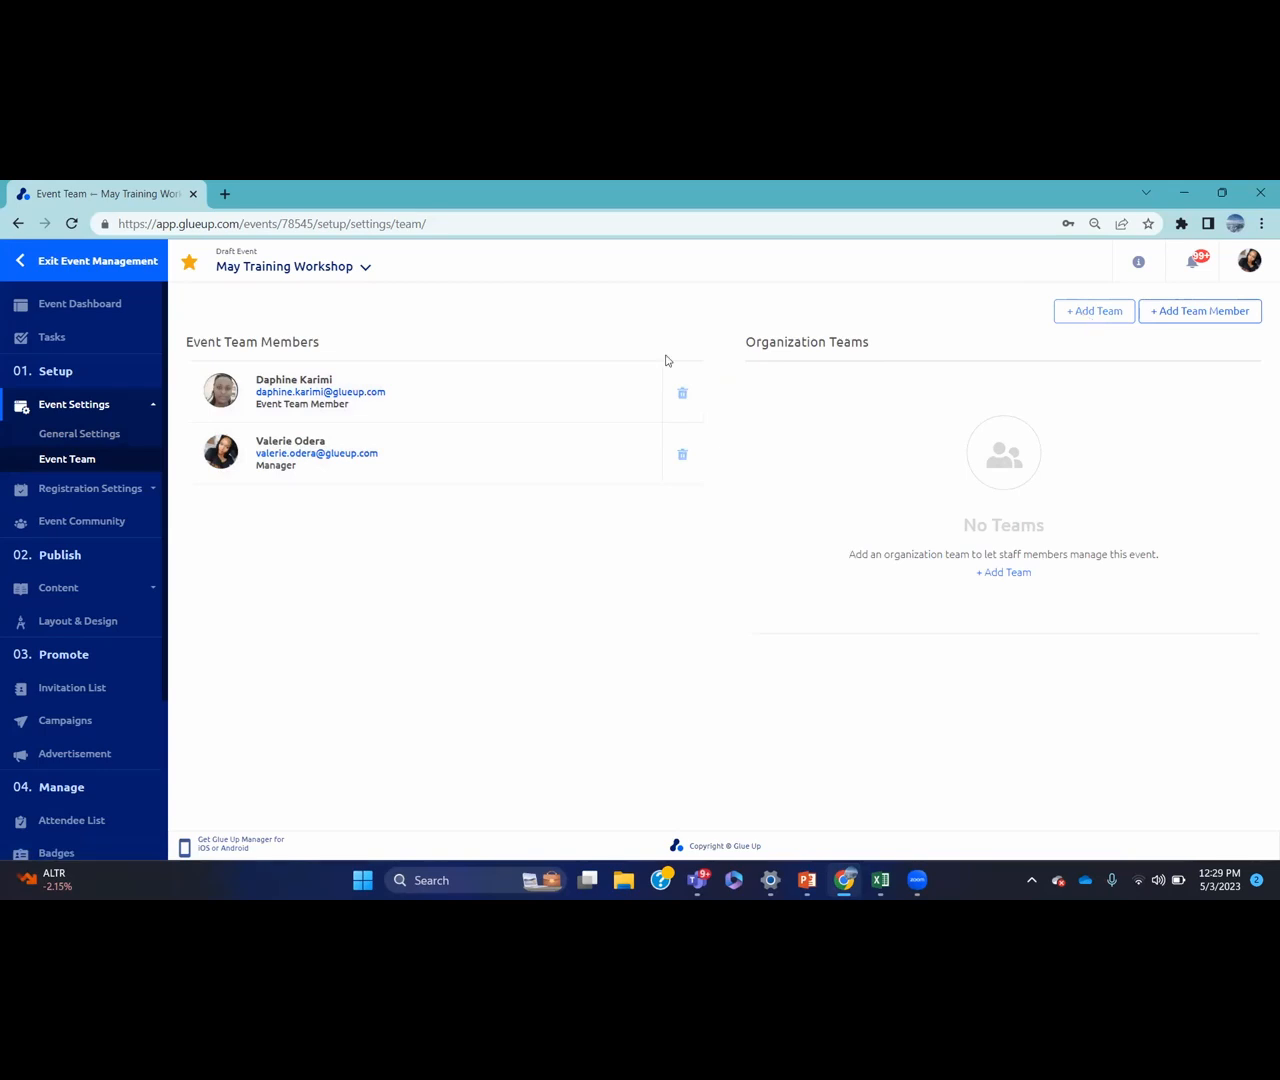
{"action": "left_click", "coordinate": [97, 490]}
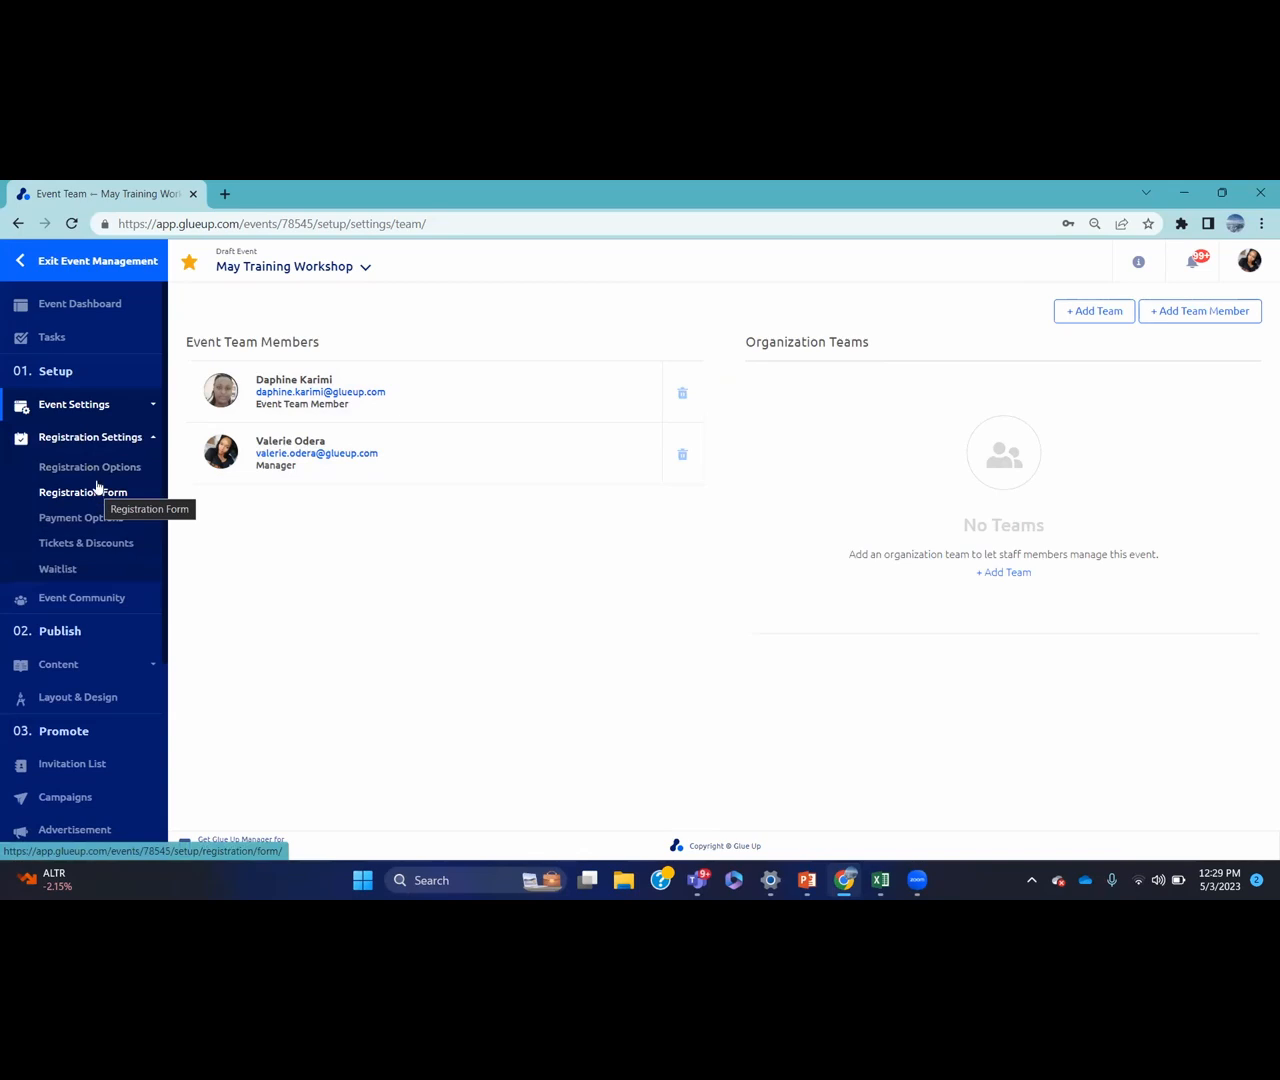
{"action": "left_click", "coordinate": [89, 468]}
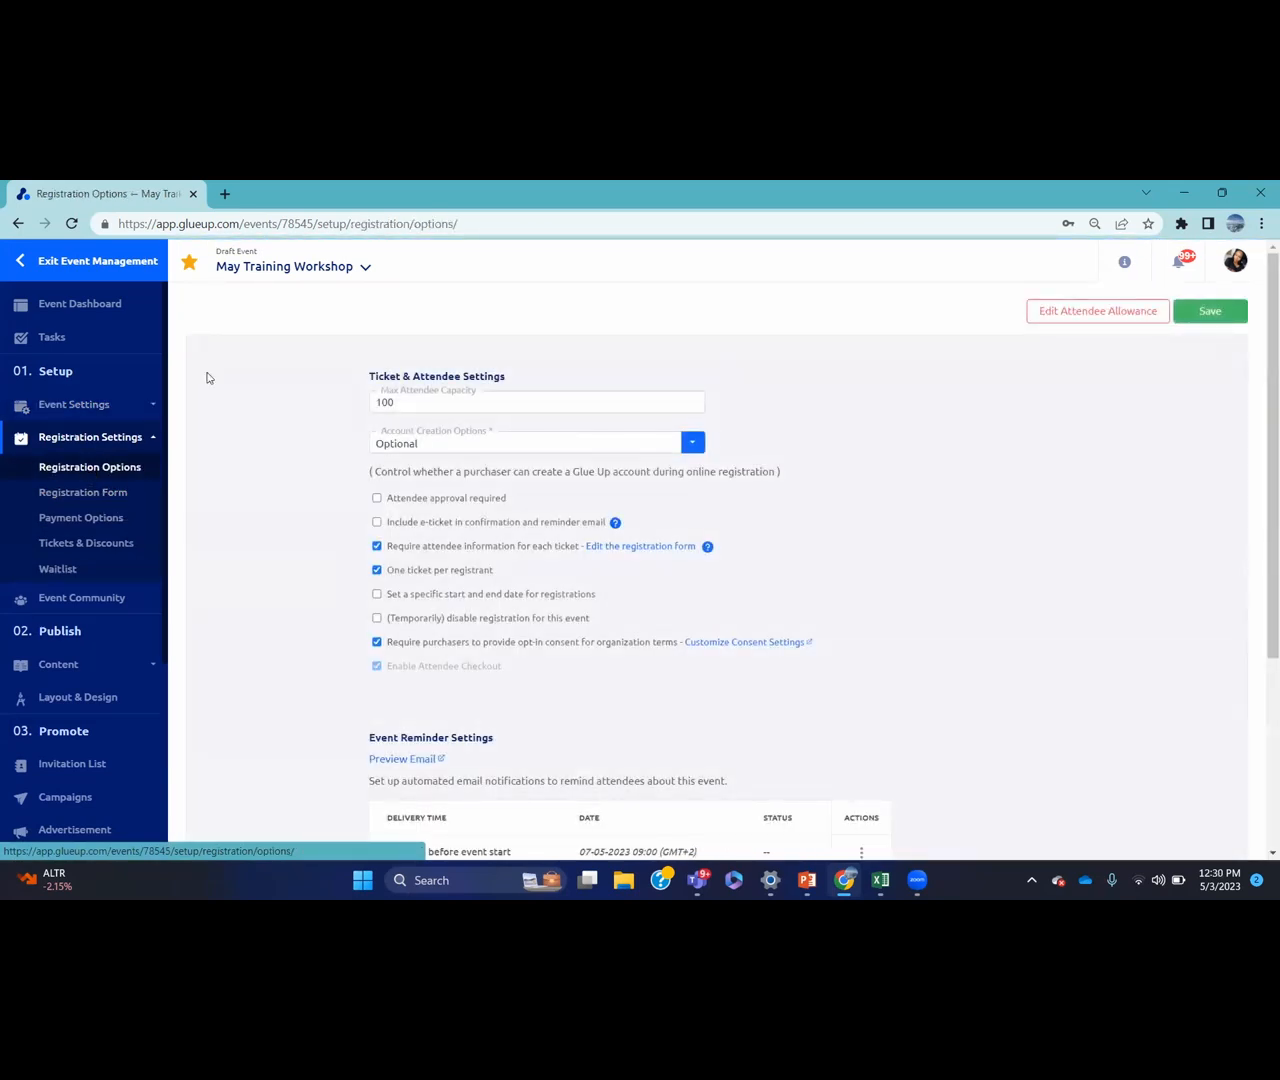
Set Account Creation Options to Not visible, keeping the 100-attendee capacity
{"action": "left_click", "coordinate": [406, 403]}
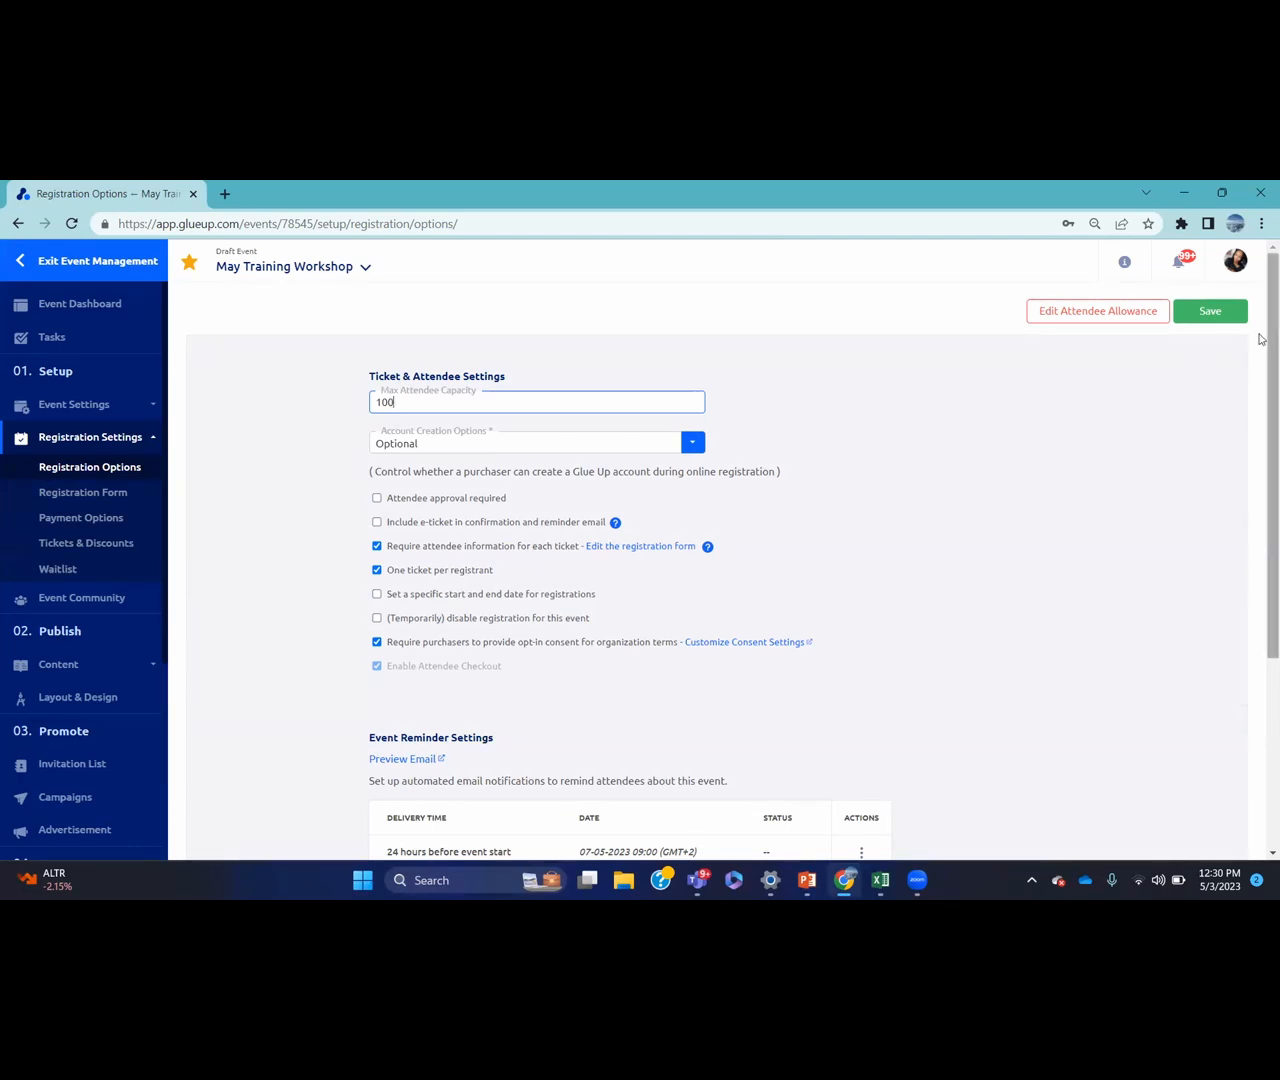
{"action": "scroll", "coordinate": [1258, 358], "scroll_direction": "down", "scroll_amount": 1}
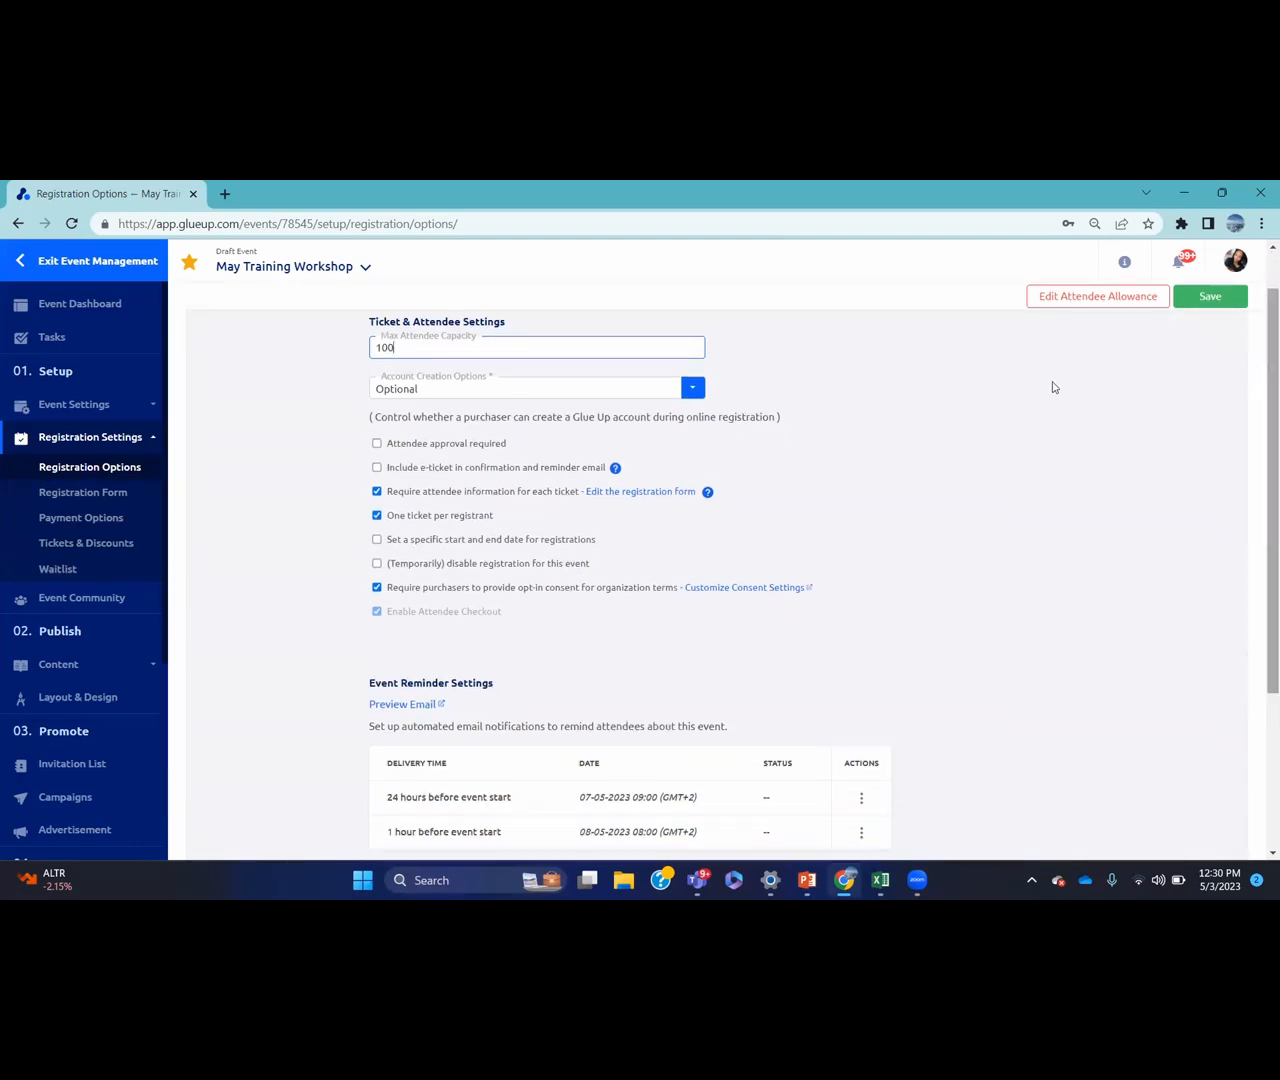
{"action": "left_click", "coordinate": [697, 394]}
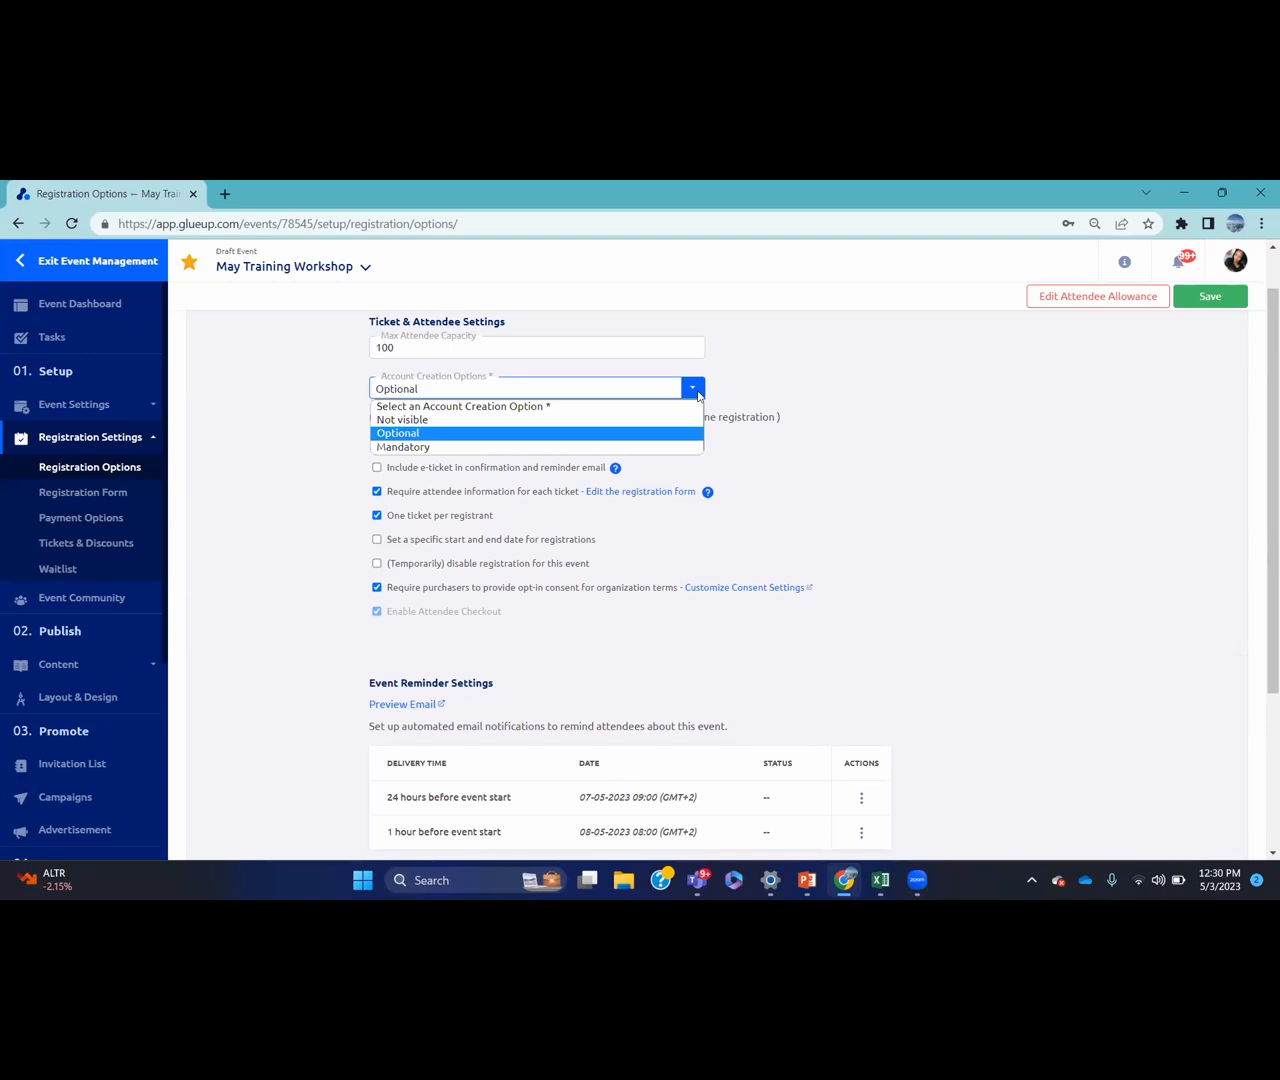
{"action": "left_click", "coordinate": [551, 448]}
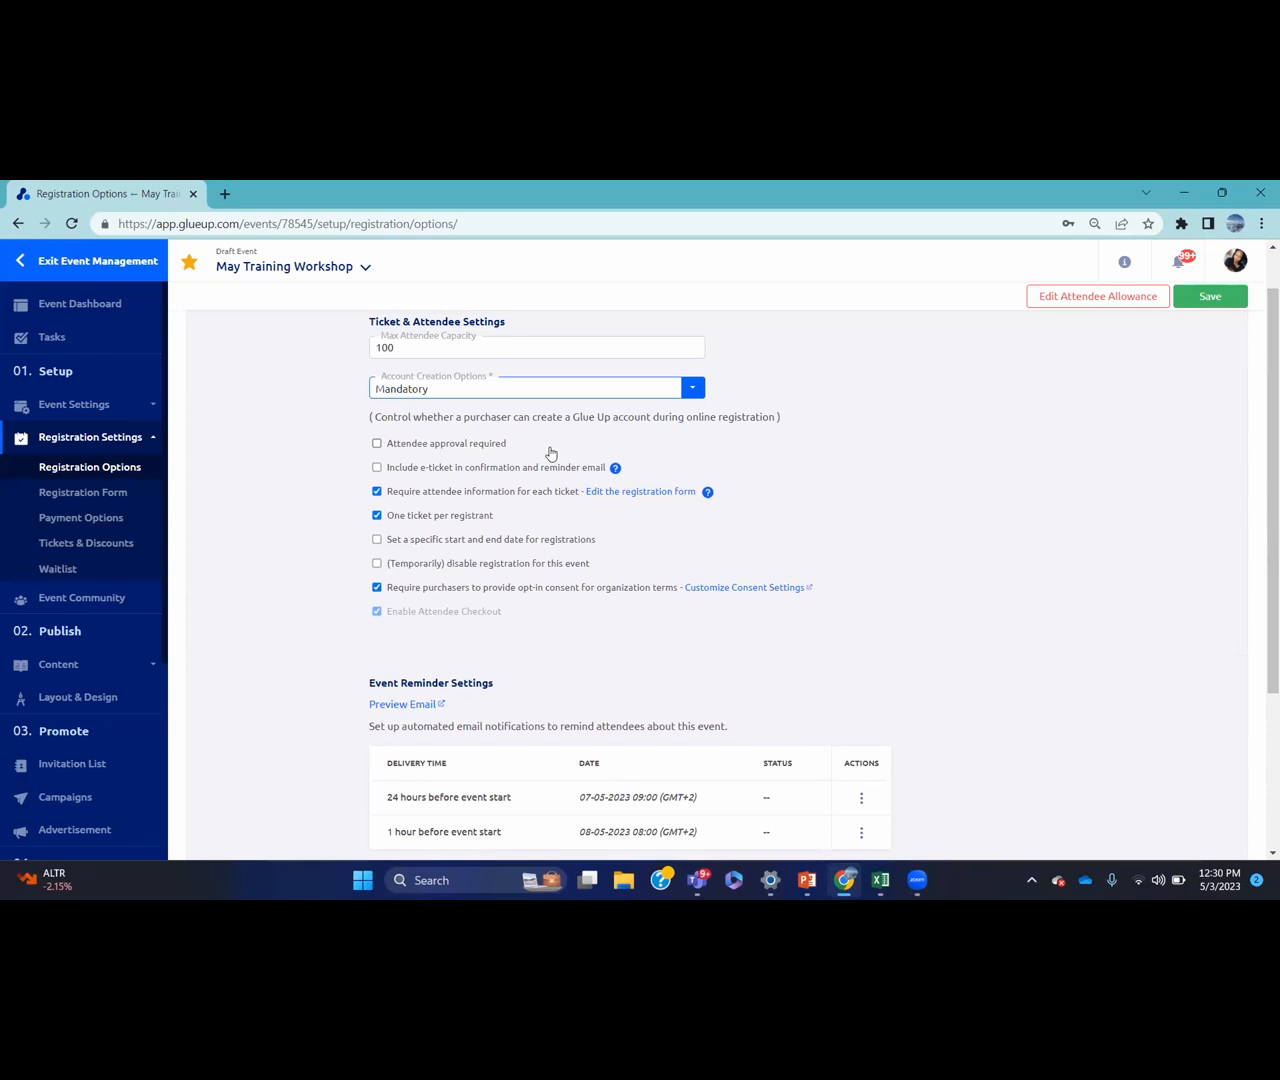
{"action": "left_click", "coordinate": [690, 392]}
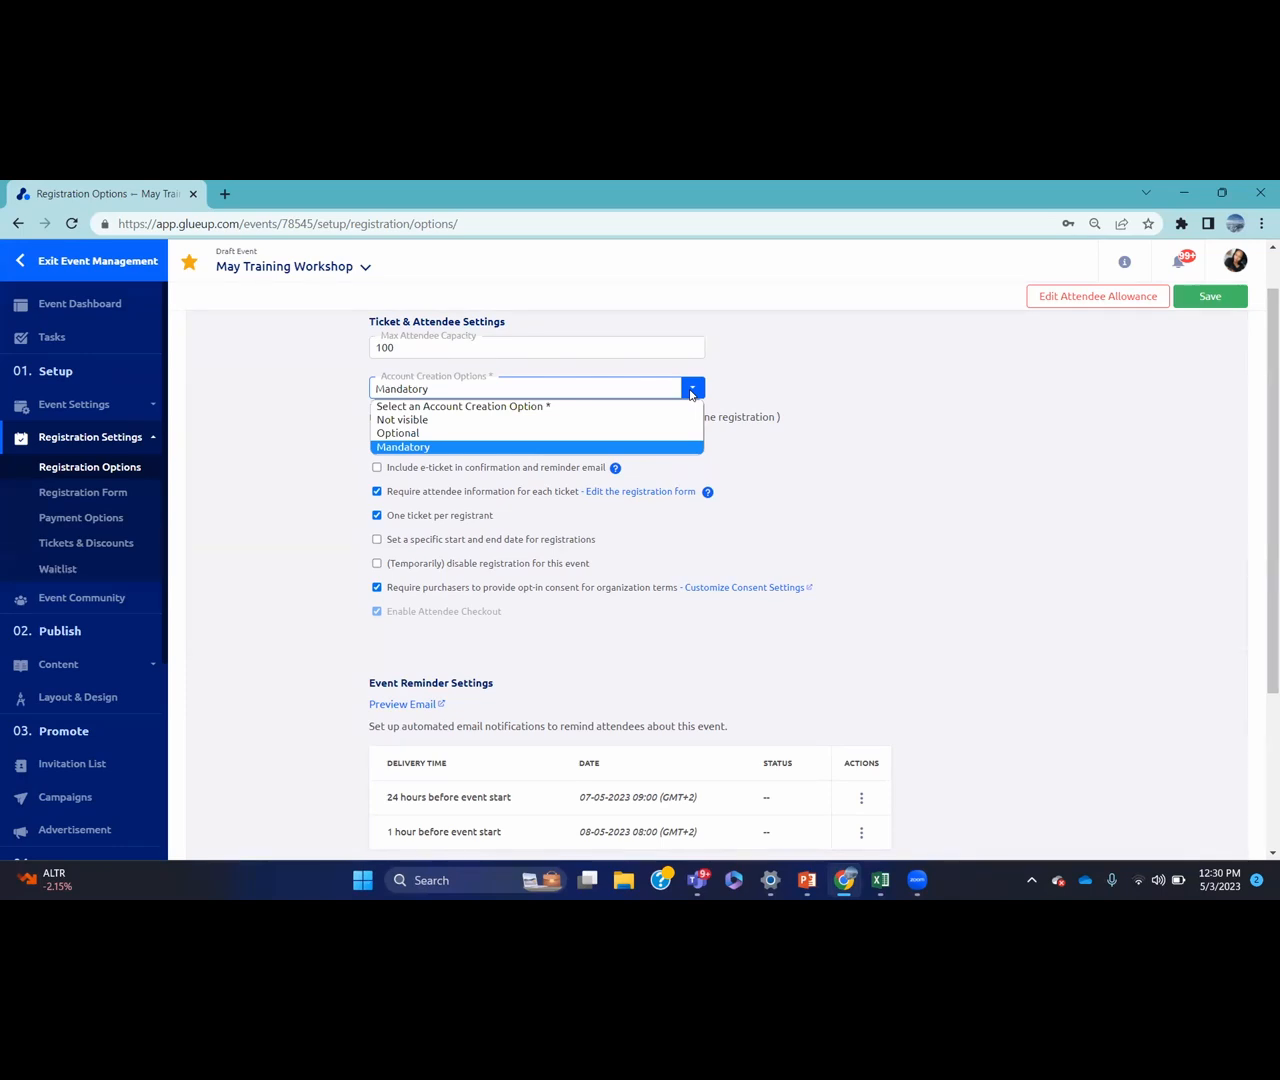
{"action": "left_click", "coordinate": [577, 424]}
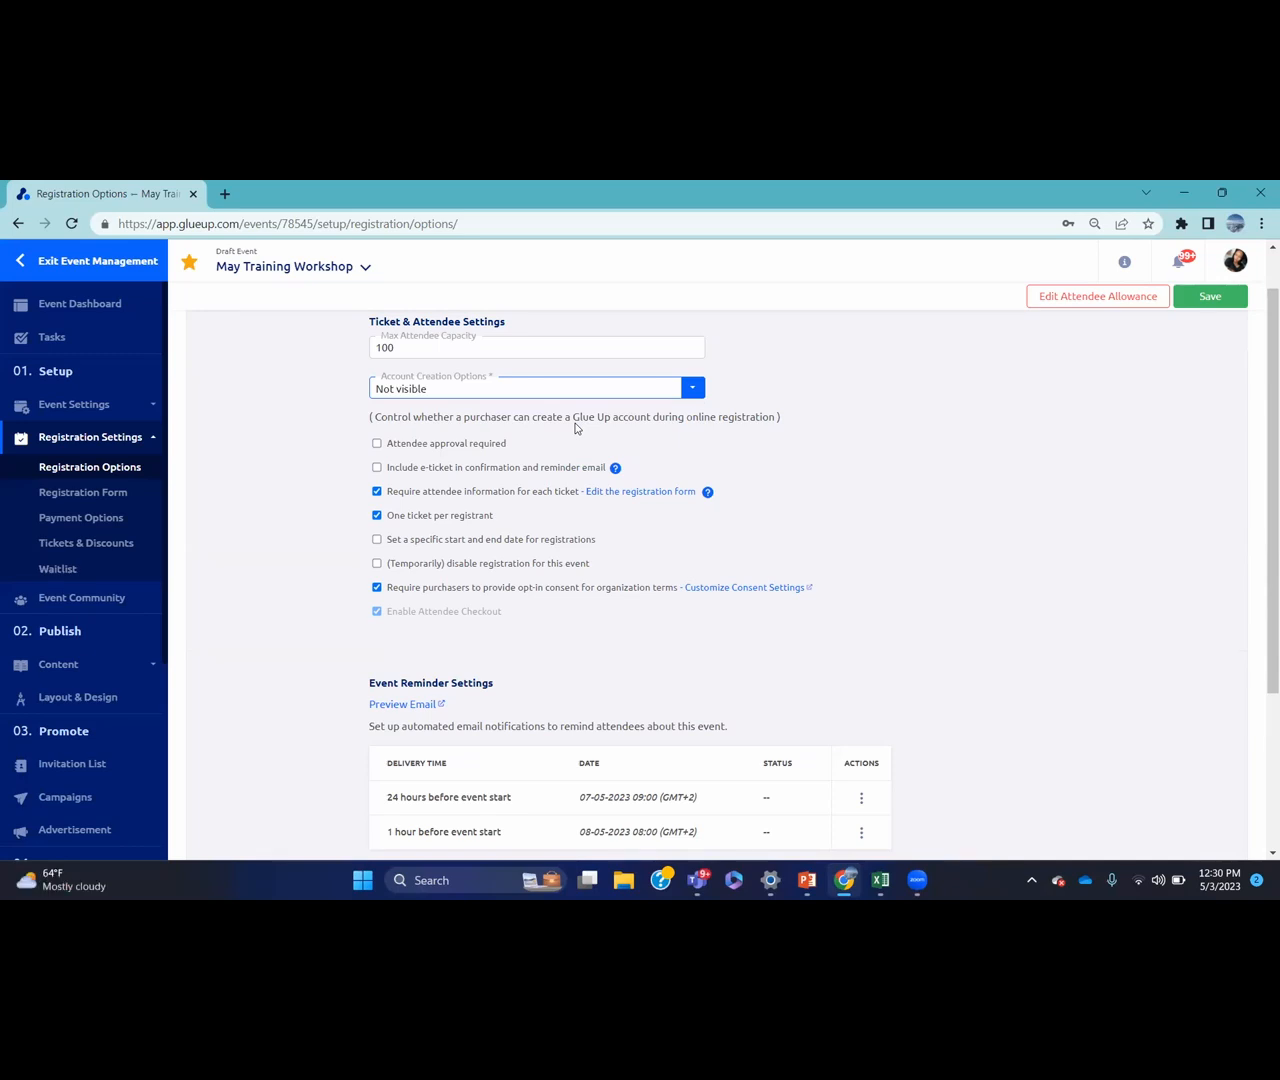
{"action": "left_click_drag", "start_coordinate": [1260, 358], "coordinate": [1260, 415]}
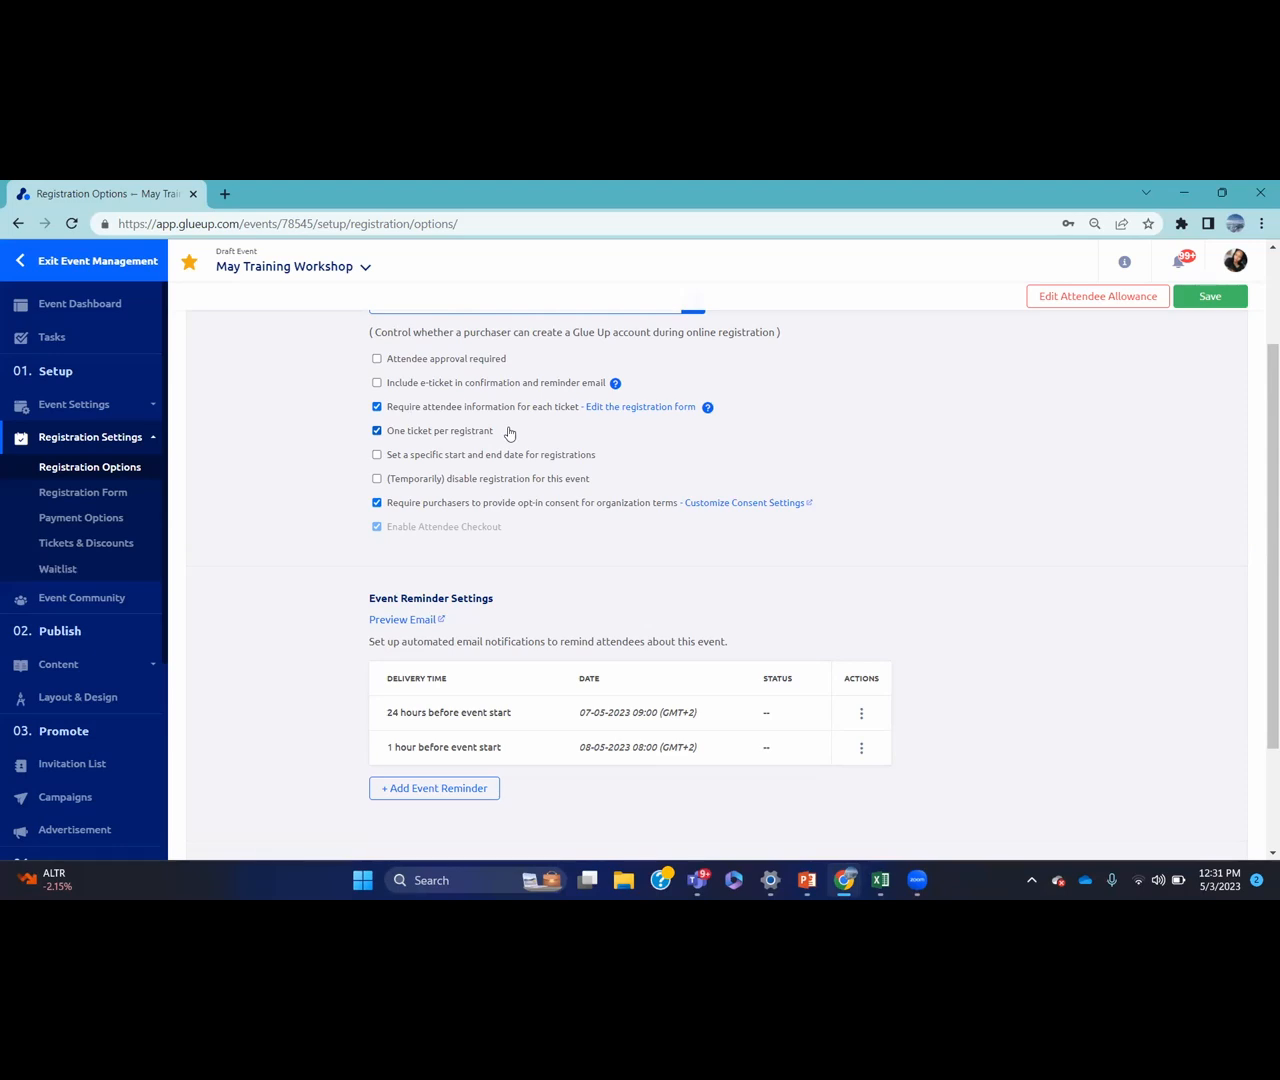
Turn off 'One ticket per registrant' and leave registration without specific start and end dates
{"action": "left_click", "coordinate": [377, 431]}
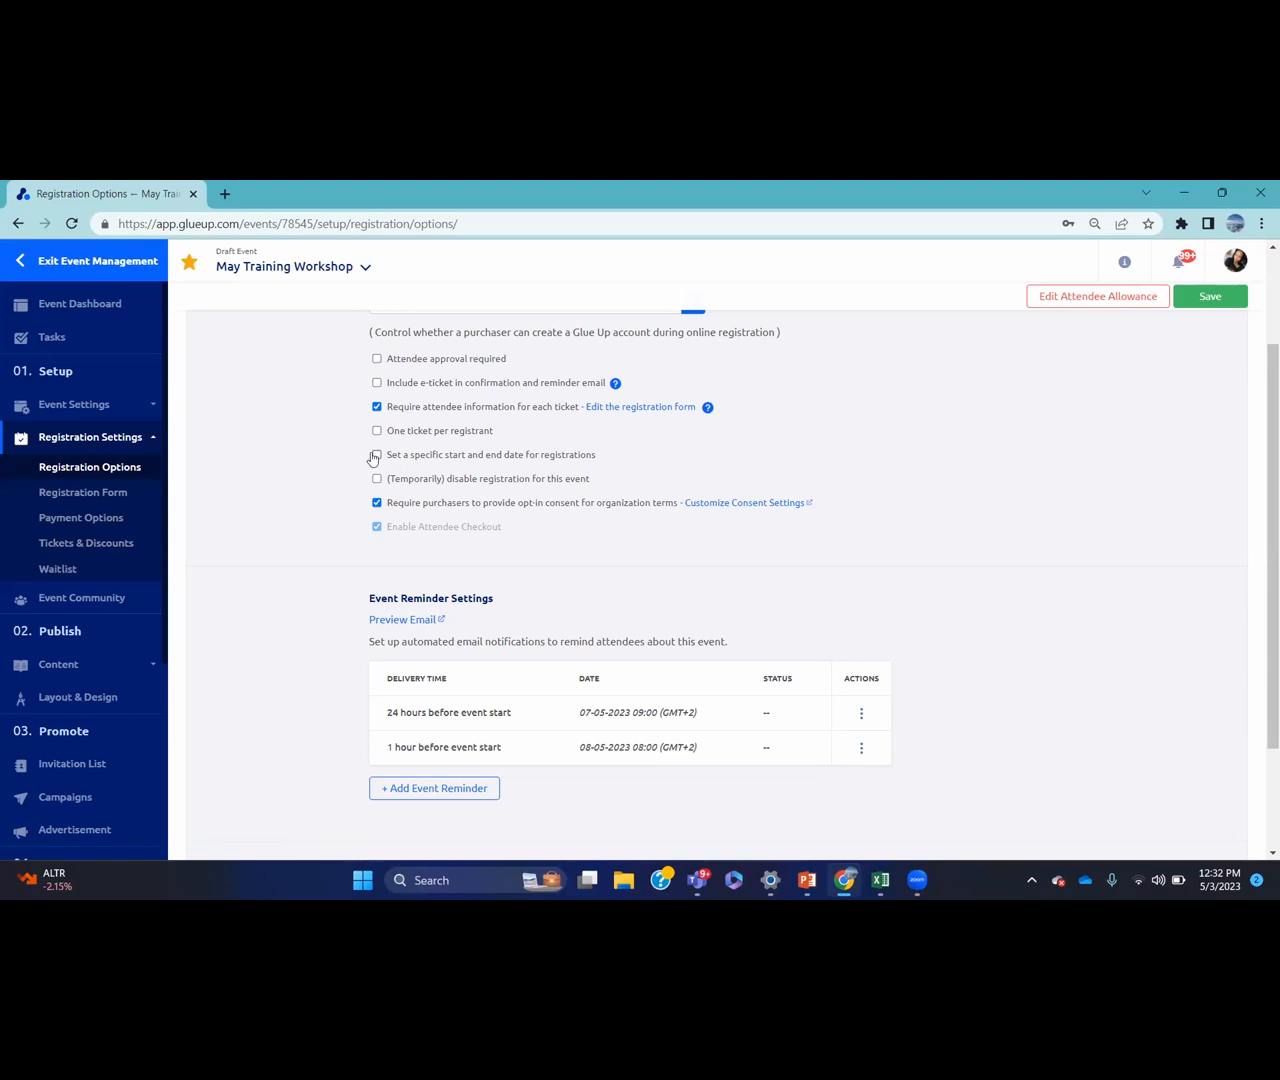
{"action": "left_click", "coordinate": [376, 455]}
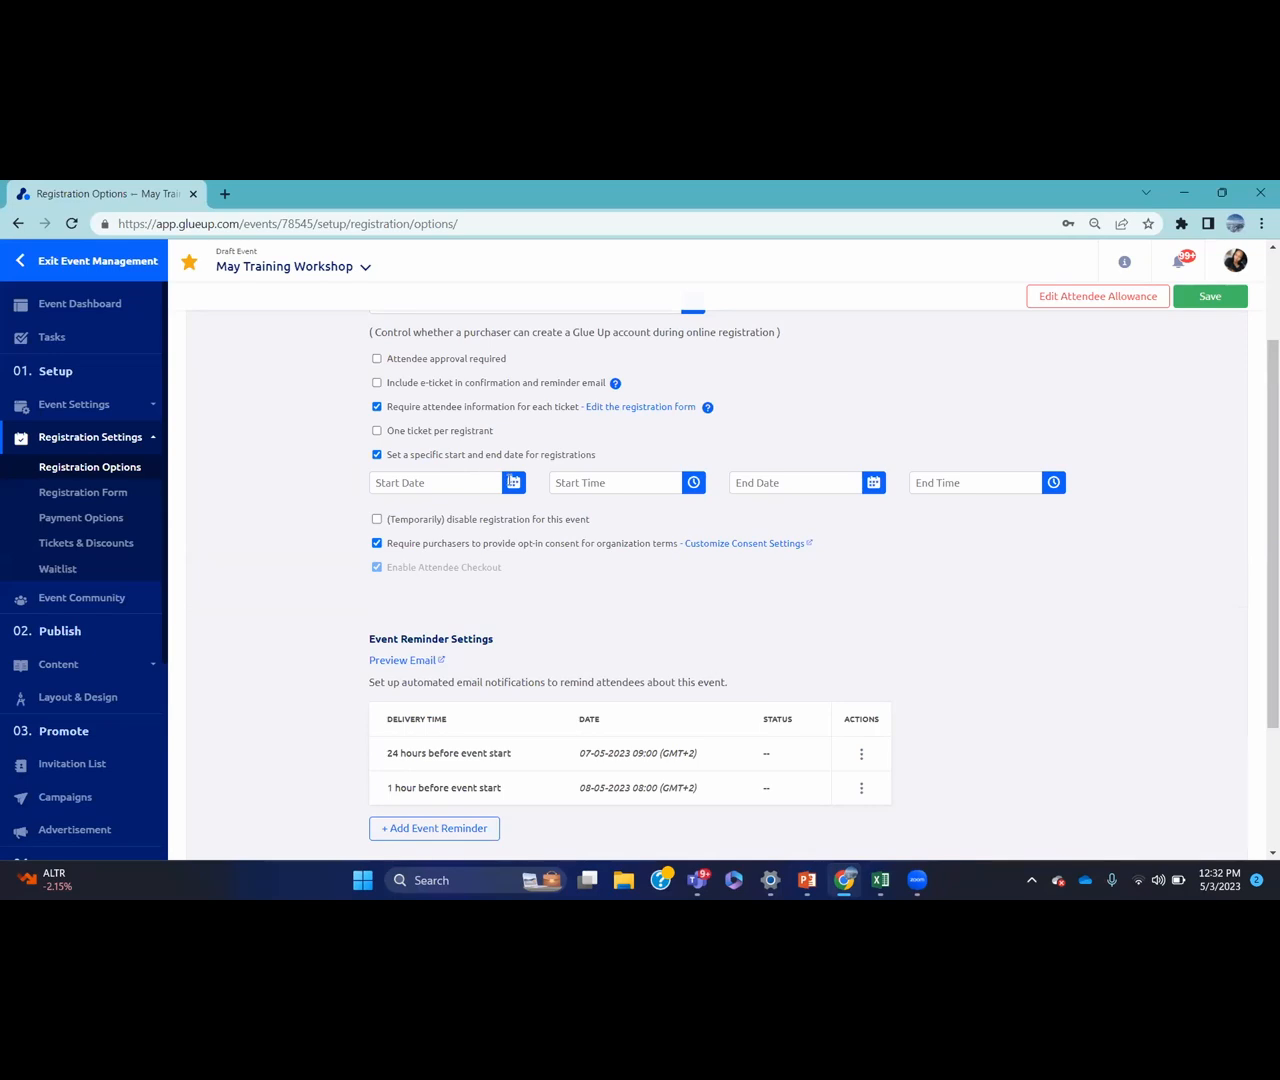
{"action": "left_click", "coordinate": [511, 481]}
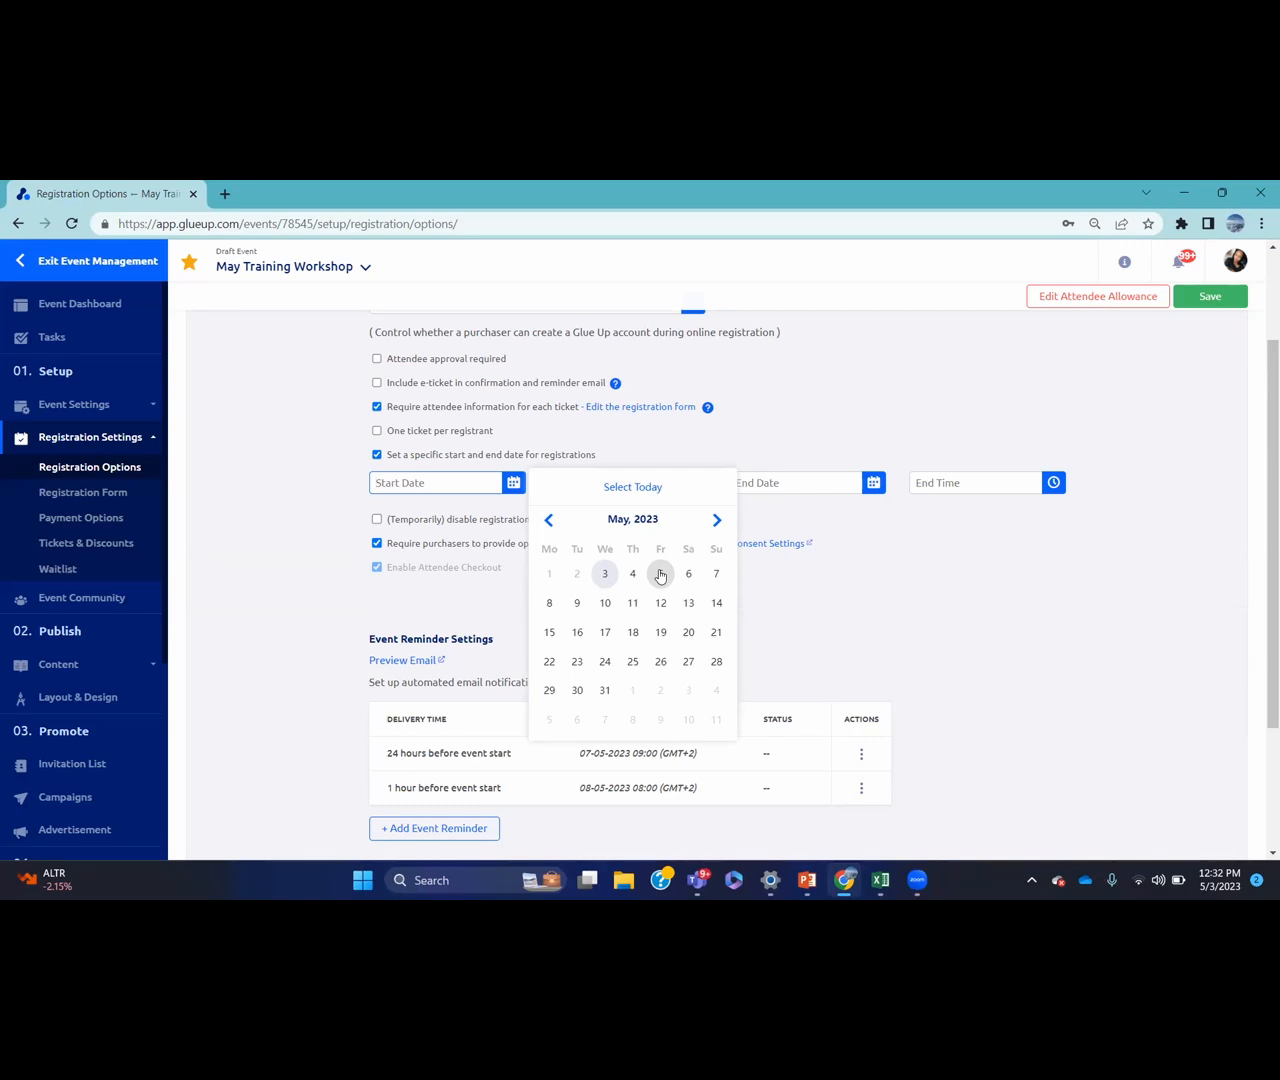
{"action": "left_click", "coordinate": [781, 509]}
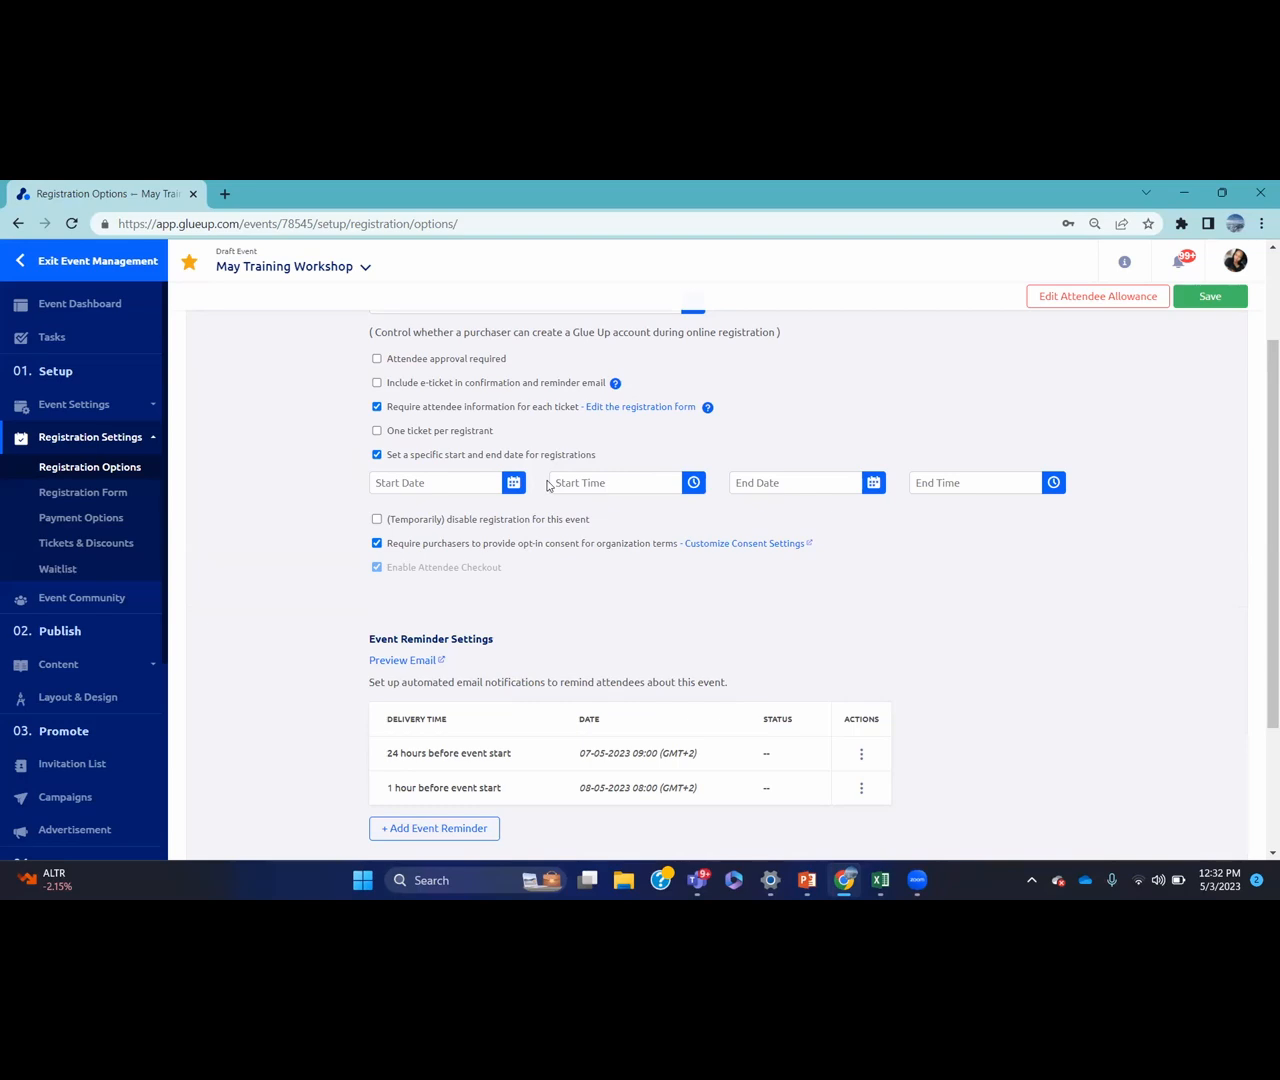
{"action": "left_click", "coordinate": [377, 455]}
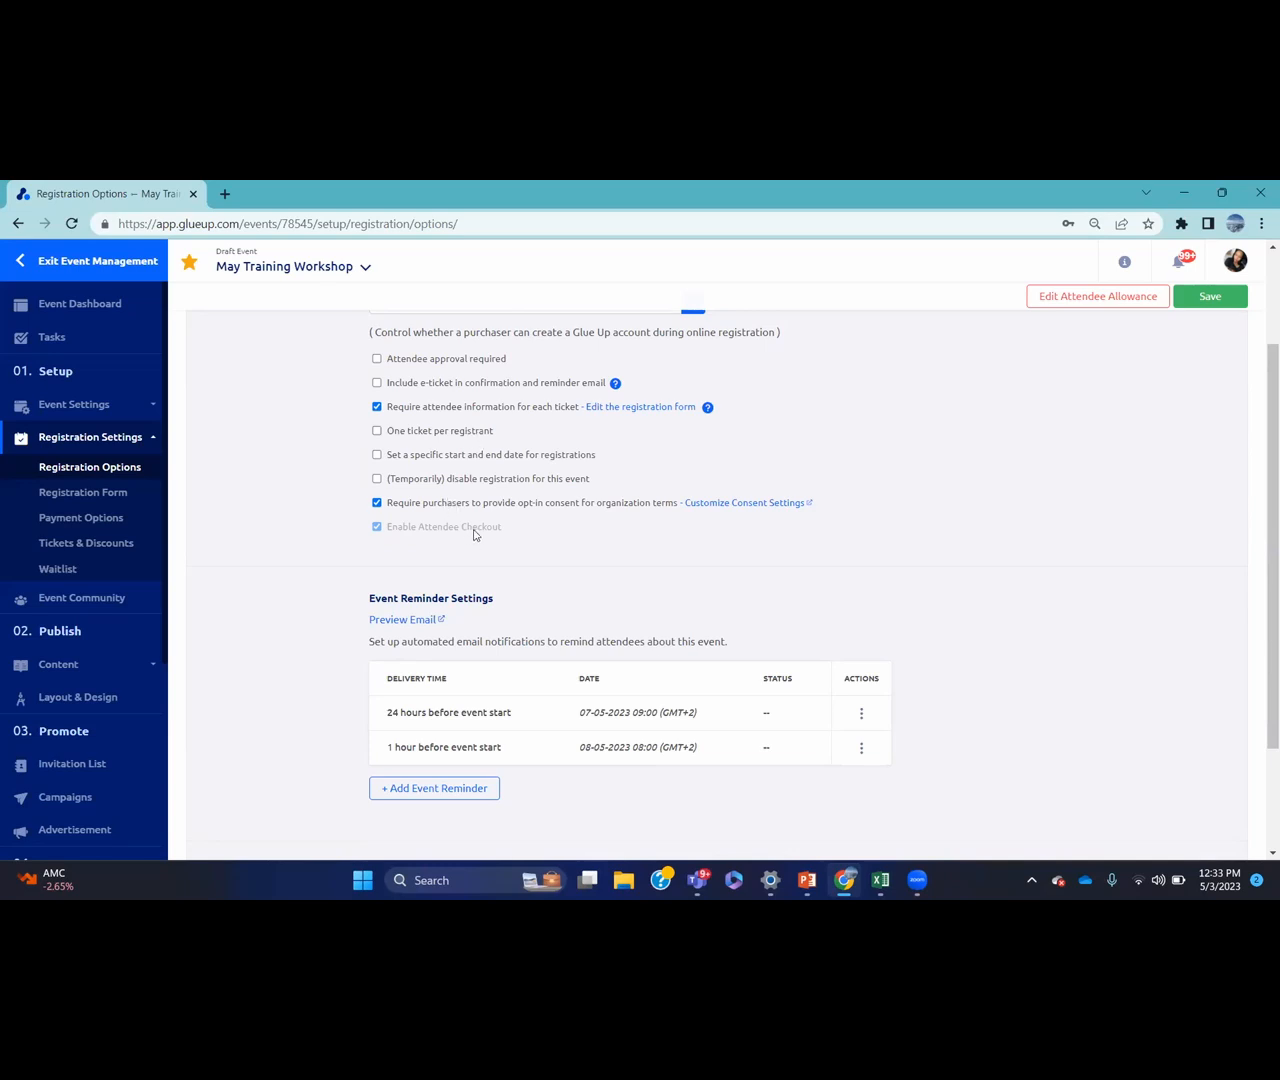
Discard a new reminder and save the registration options with only the 24-hour and 1-hour reminders
{"action": "left_click_drag", "start_coordinate": [1262, 440], "coordinate": [1261, 598]}
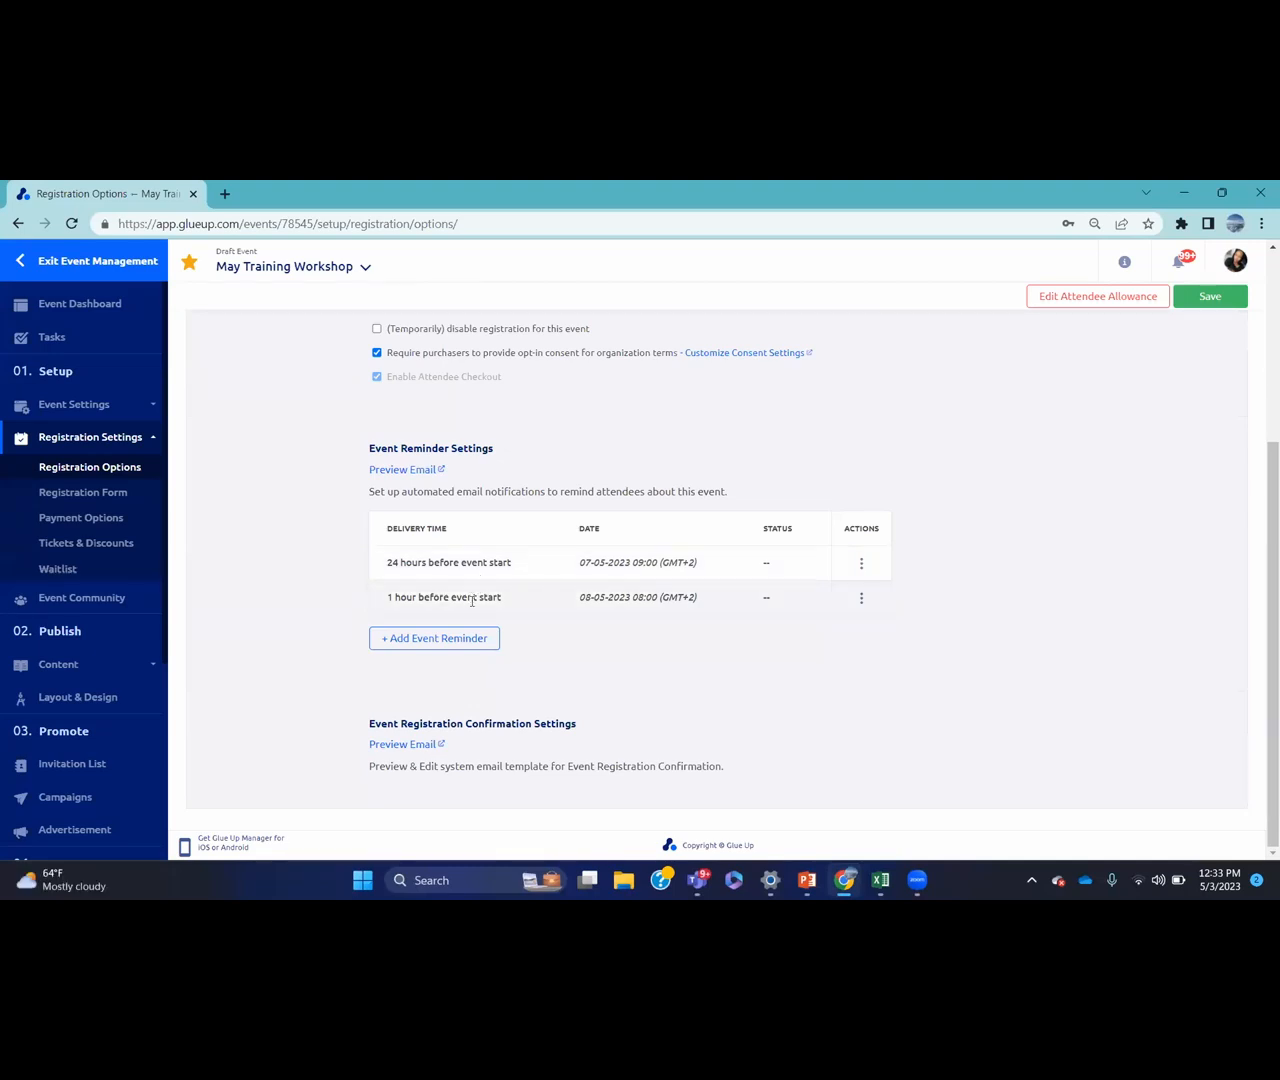
{"action": "left_click", "coordinate": [467, 639]}
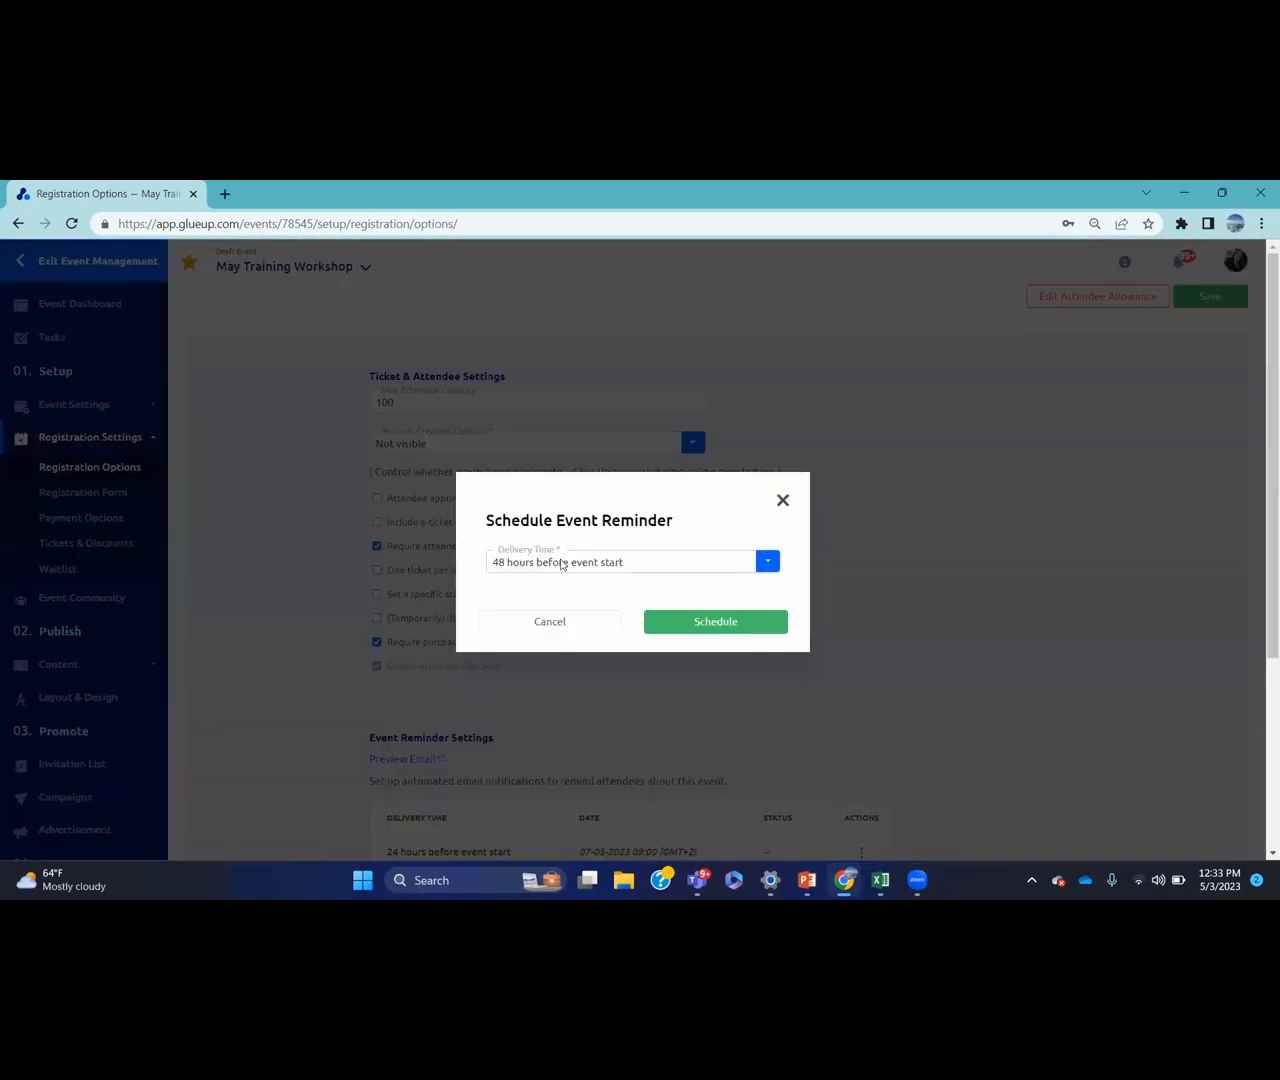
{"action": "left_click", "coordinate": [561, 563]}
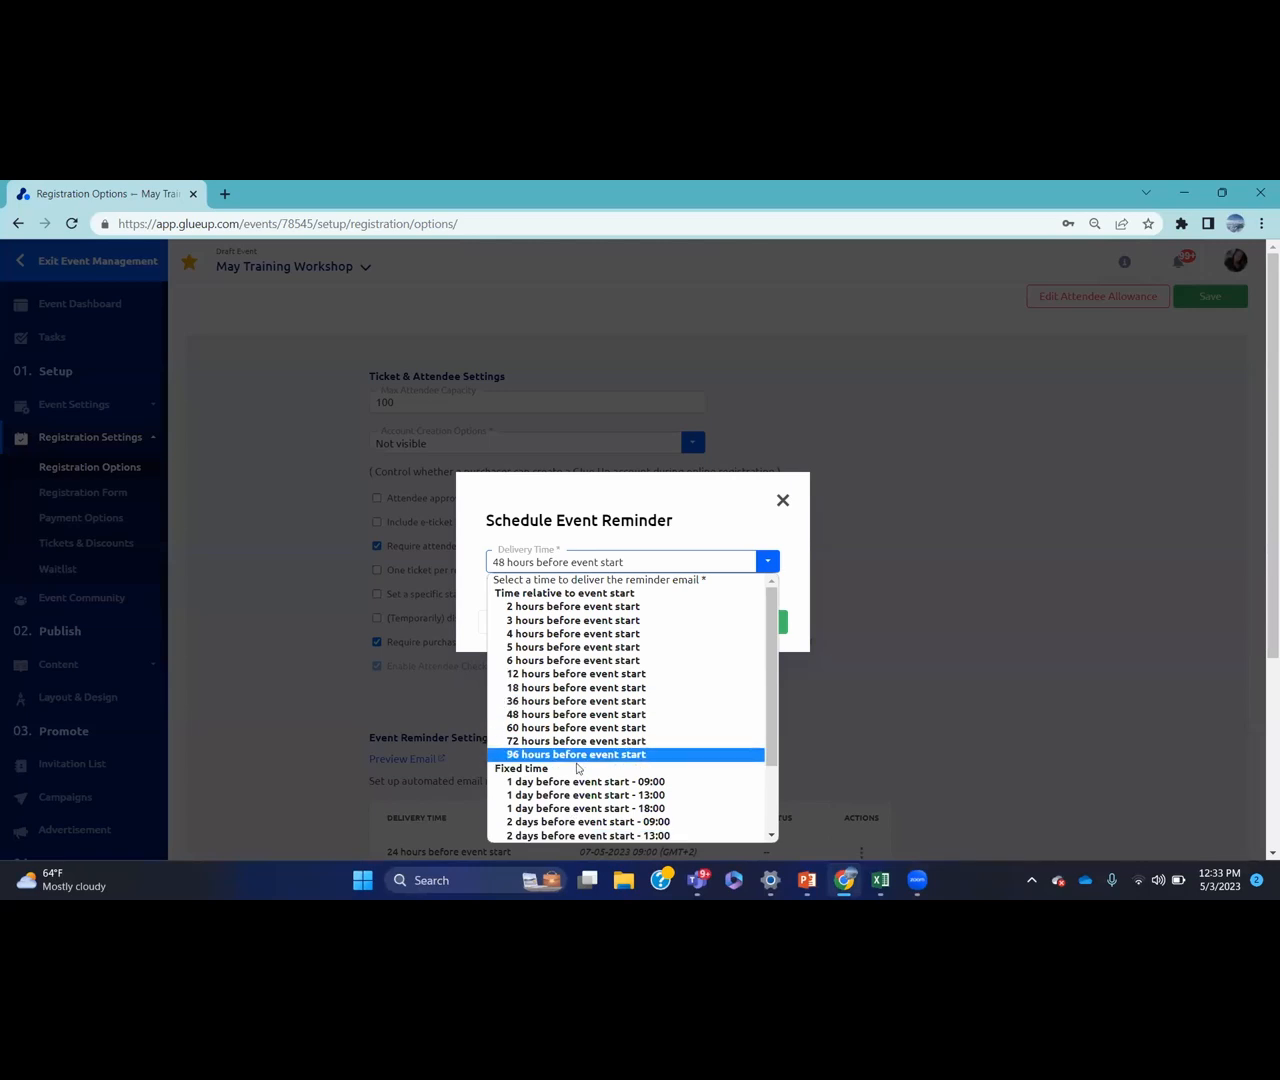
{"action": "left_click", "coordinate": [783, 509]}
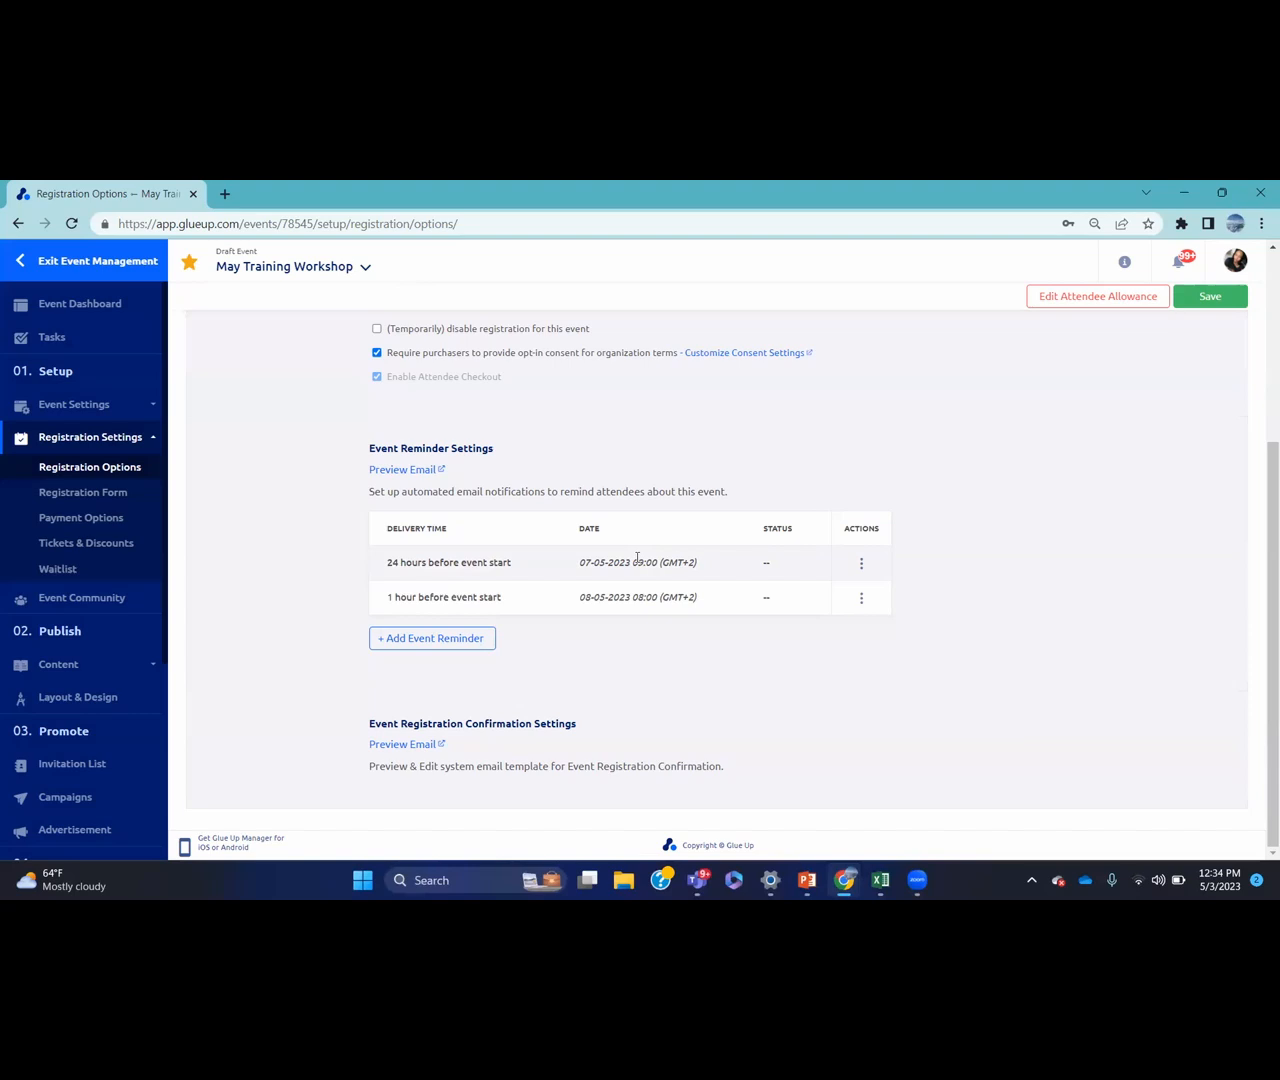
{"action": "left_click", "coordinate": [1201, 300]}
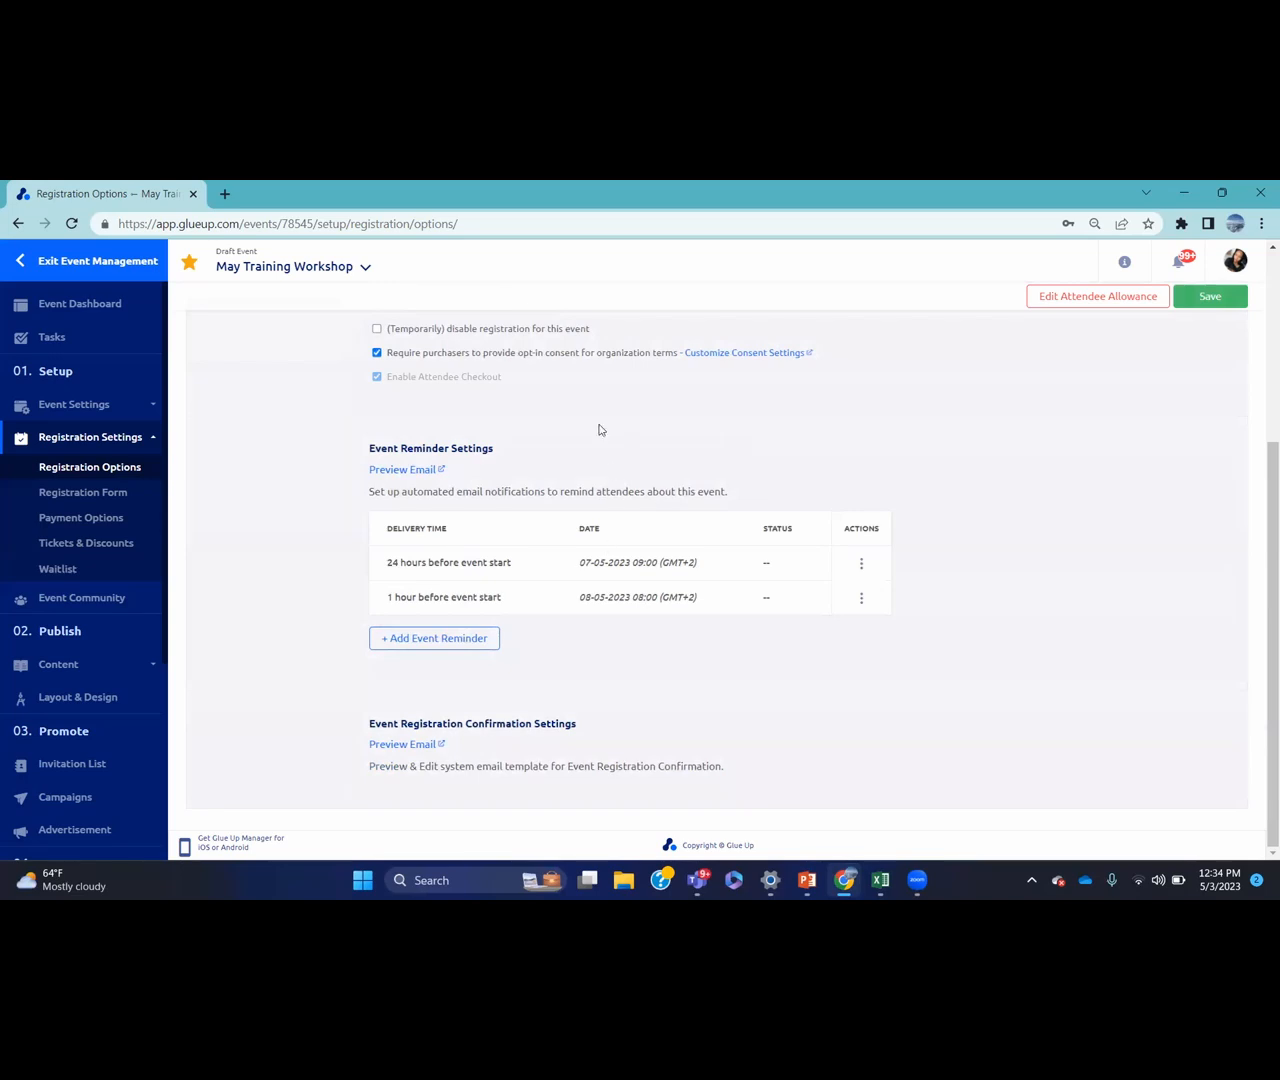
Edit the Default registration form and bring the Custom Fields list into view
{"action": "left_click", "coordinate": [136, 490]}
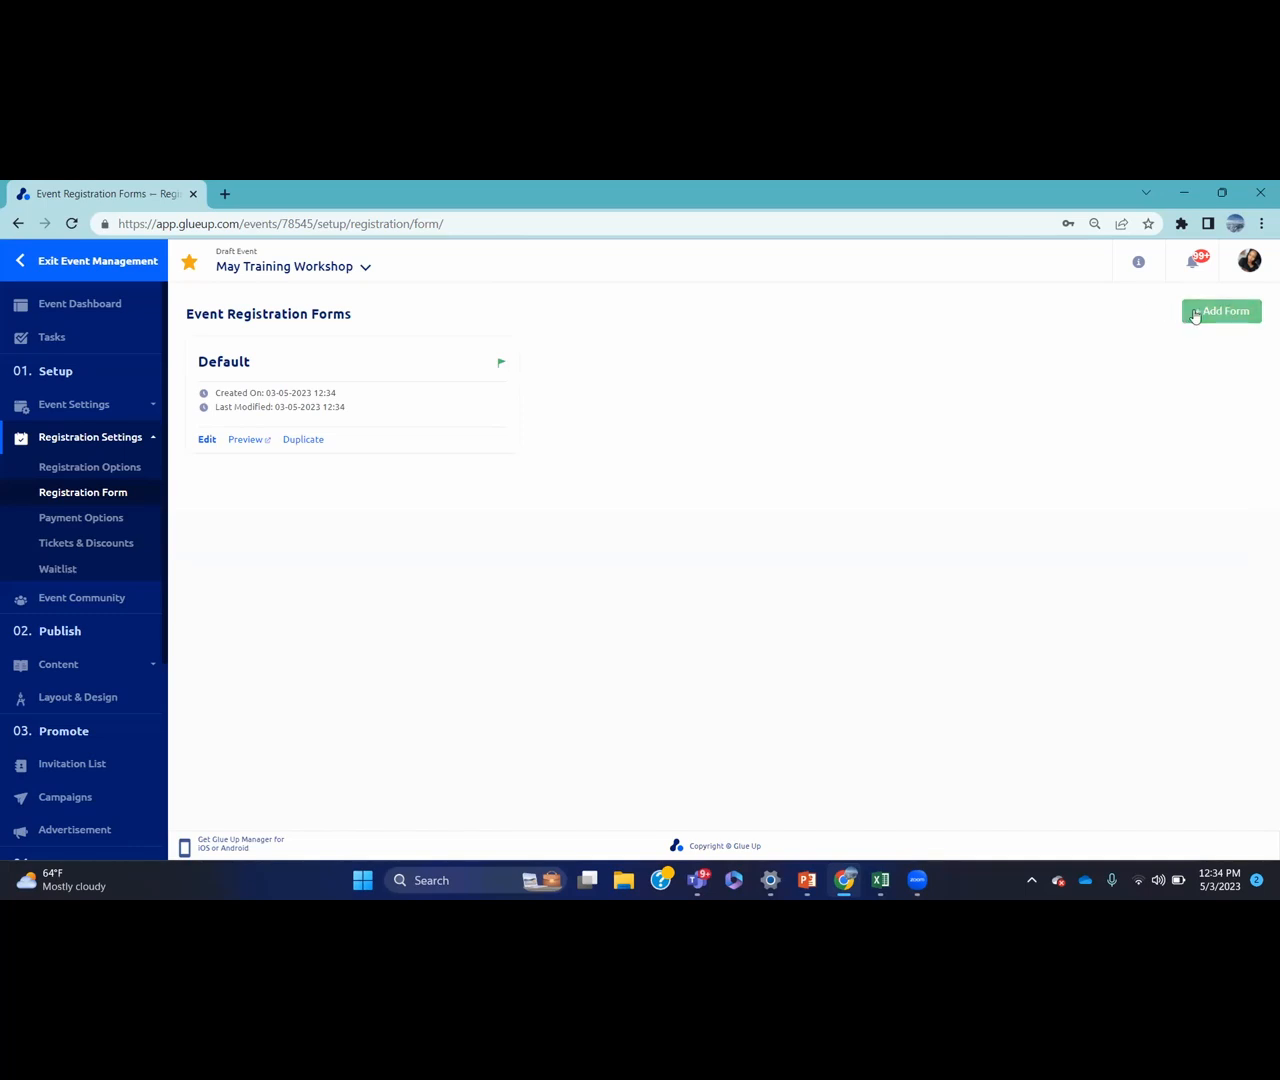
{"action": "left_click", "coordinate": [207, 440]}
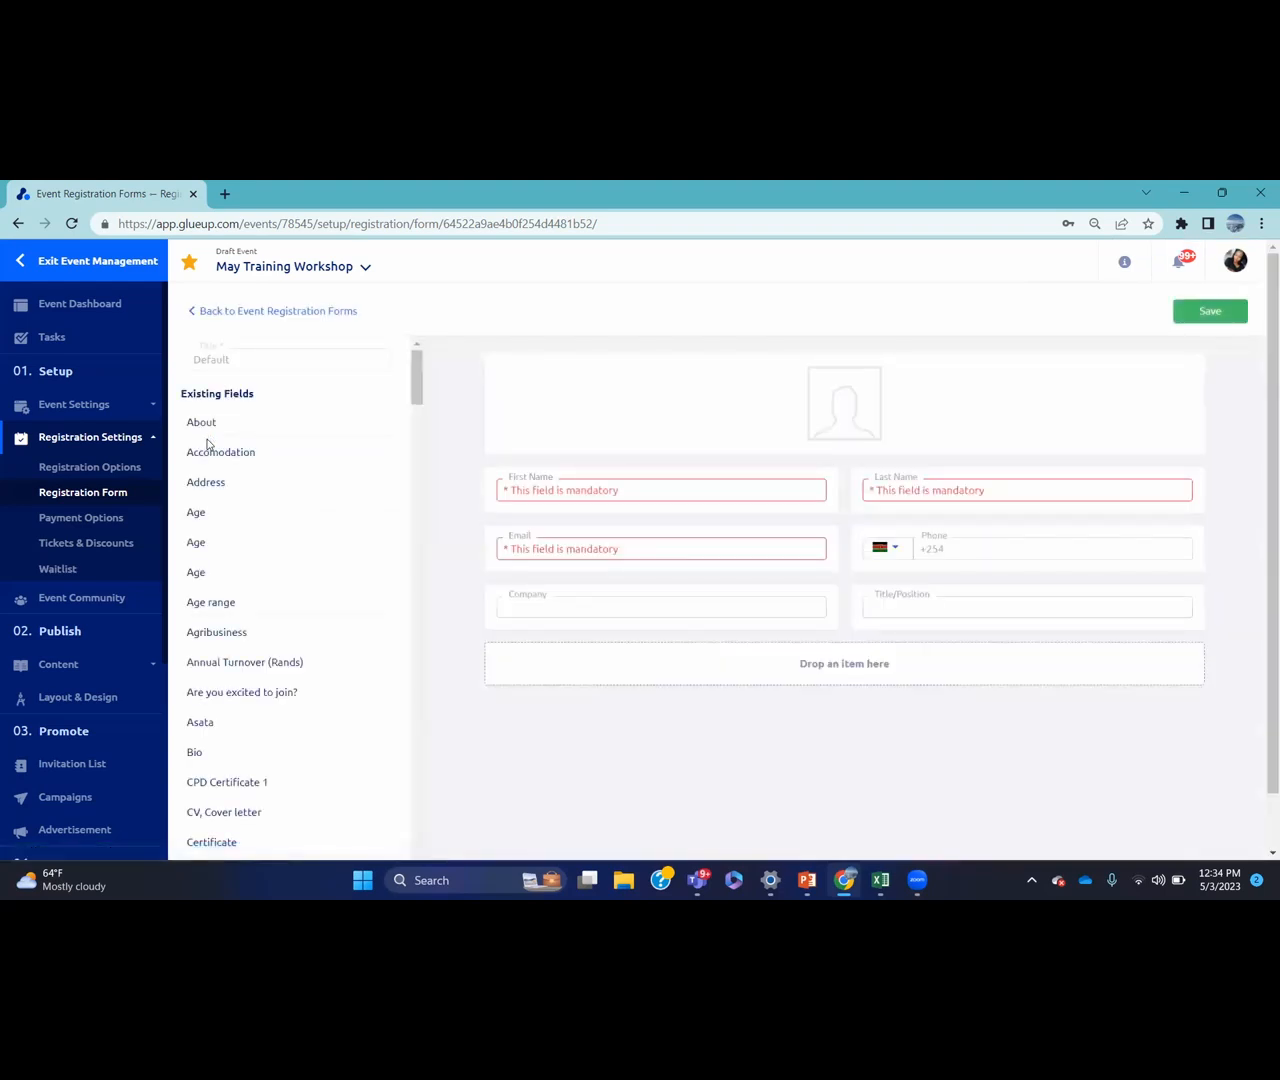
{"action": "mouse_move", "coordinate": [571, 526]}
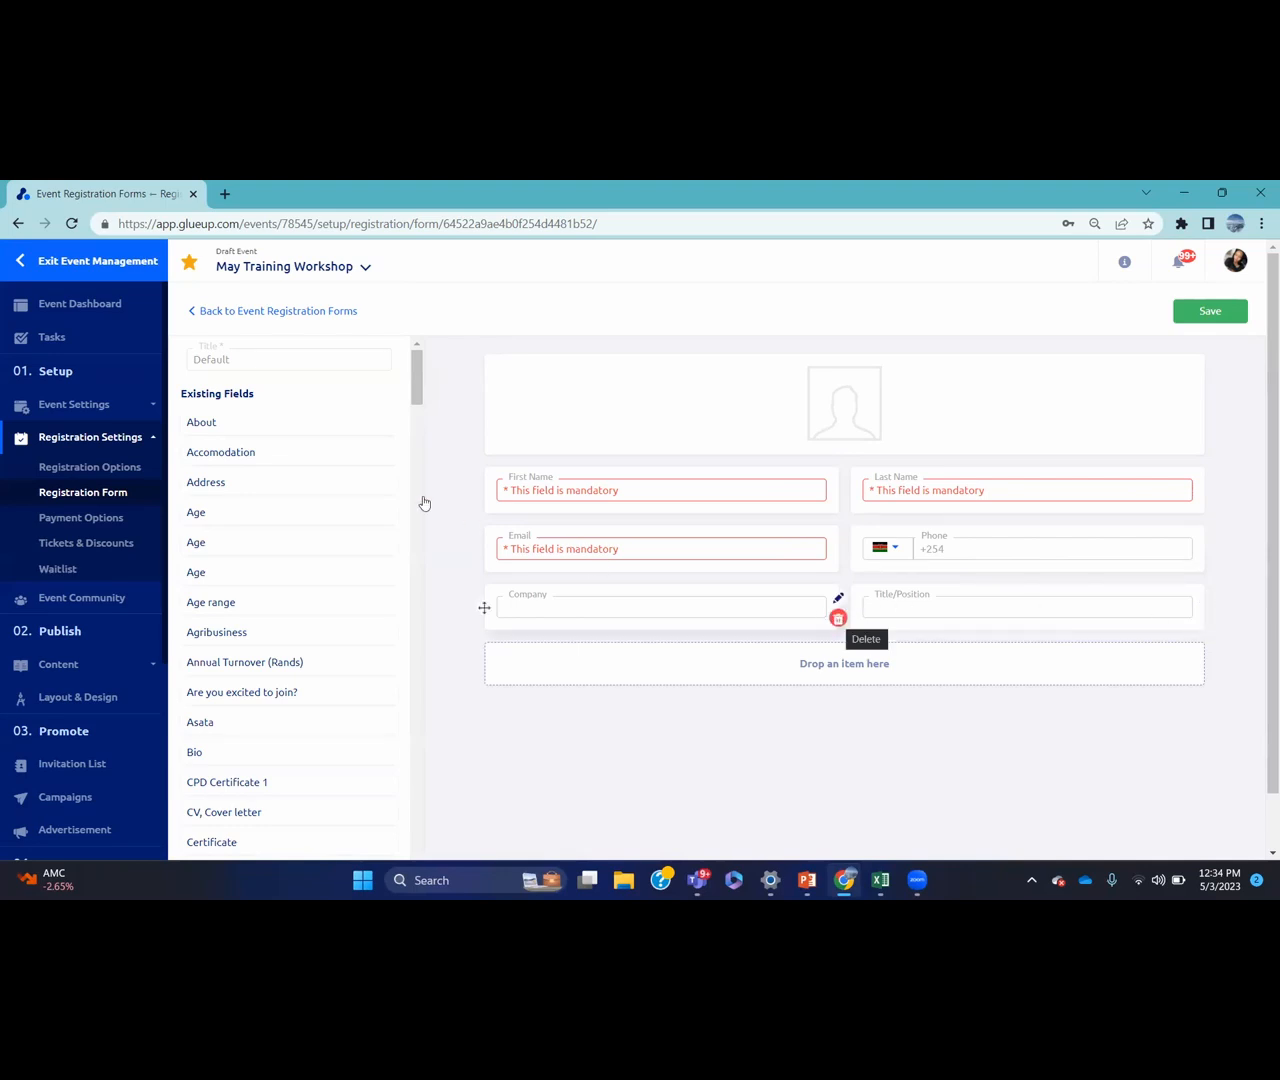
{"action": "left_click_drag", "start_coordinate": [416, 389], "coordinate": [390, 872]}
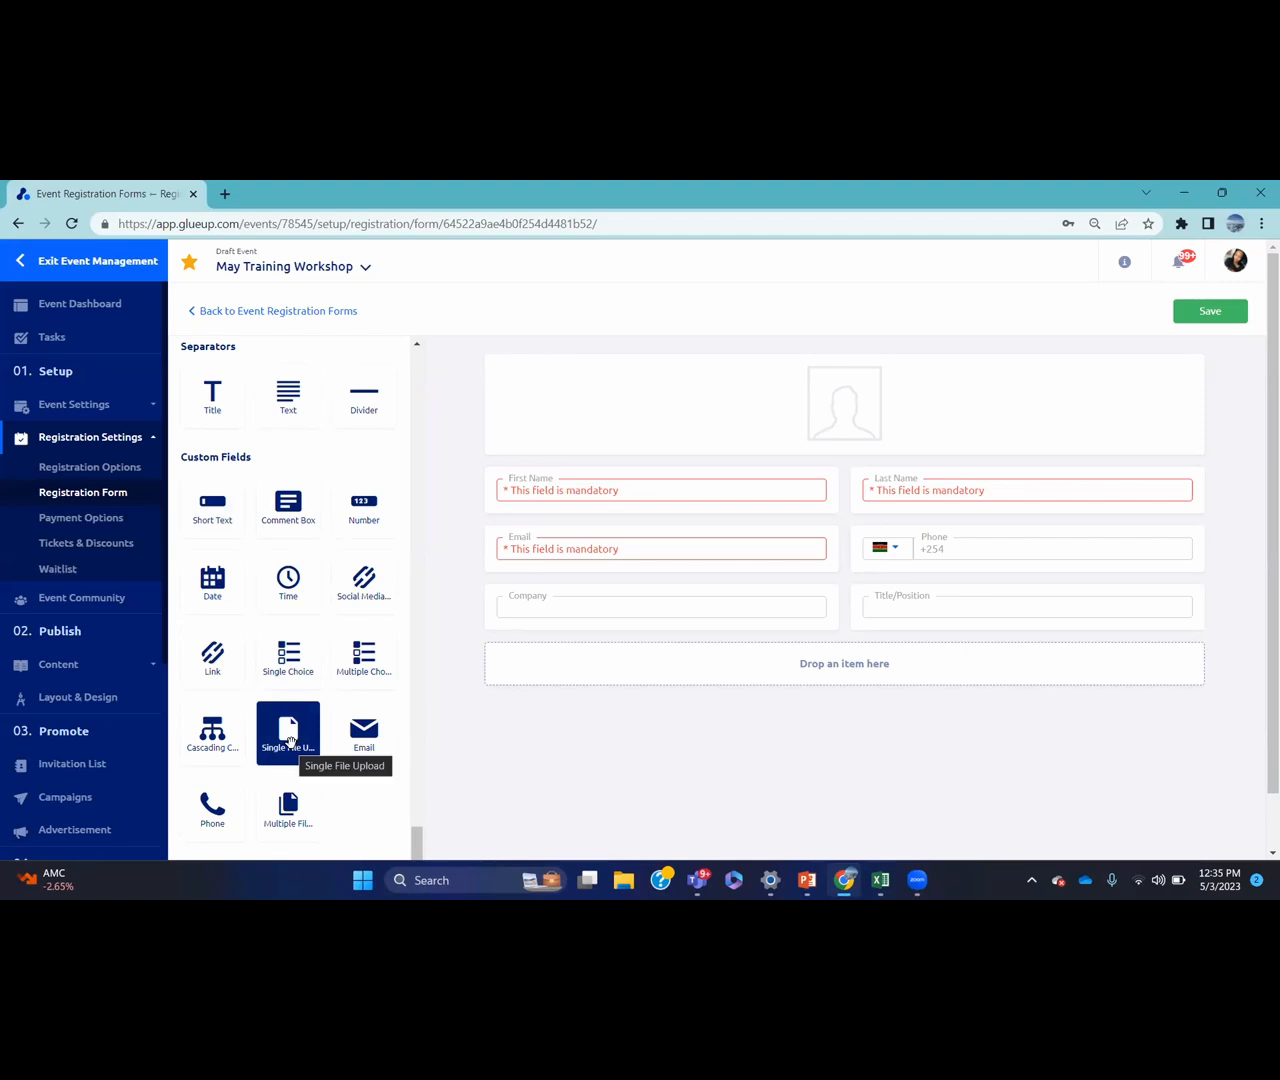
Add a trial mandatory Certificate file-upload field, then delete it and save the Default form
{"action": "left_click_drag", "start_coordinate": [288, 740], "coordinate": [525, 658]}
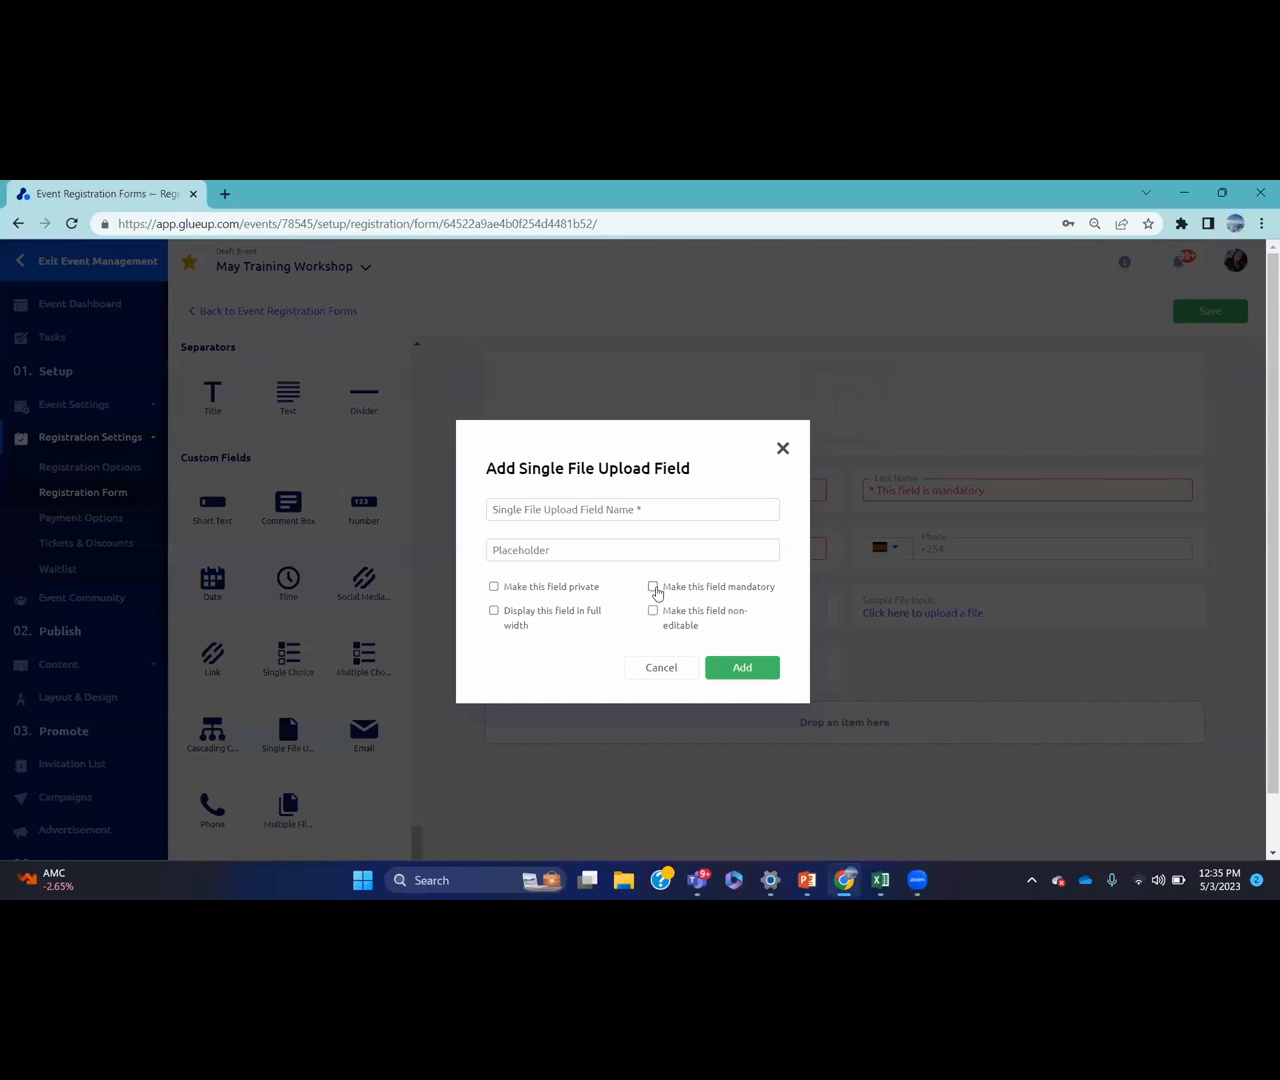
{"action": "left_click", "coordinate": [654, 588]}
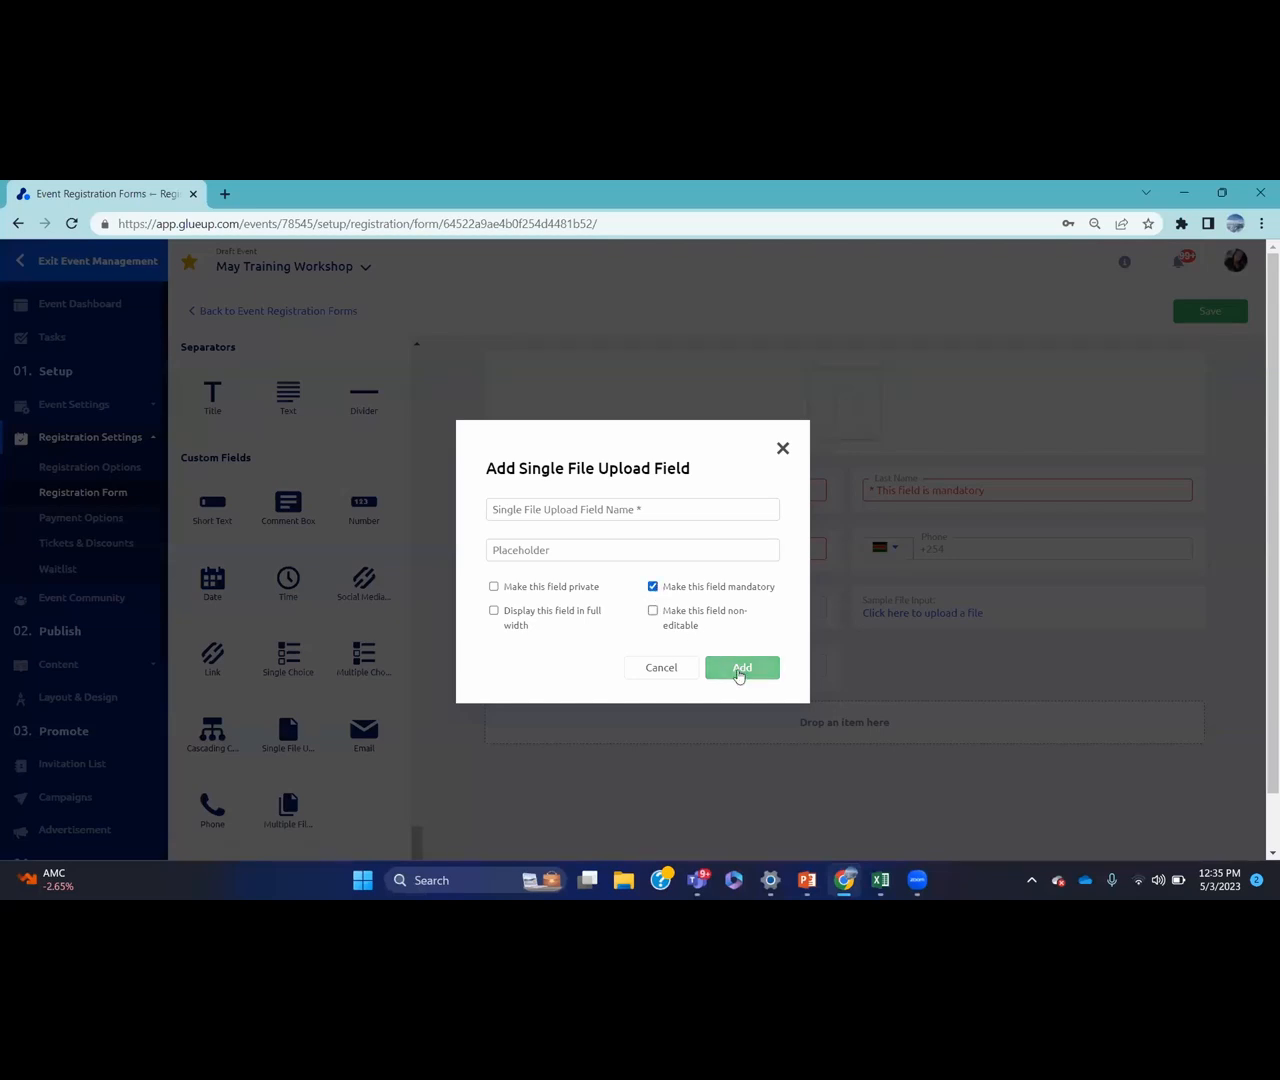
{"action": "left_click", "coordinate": [739, 676]}
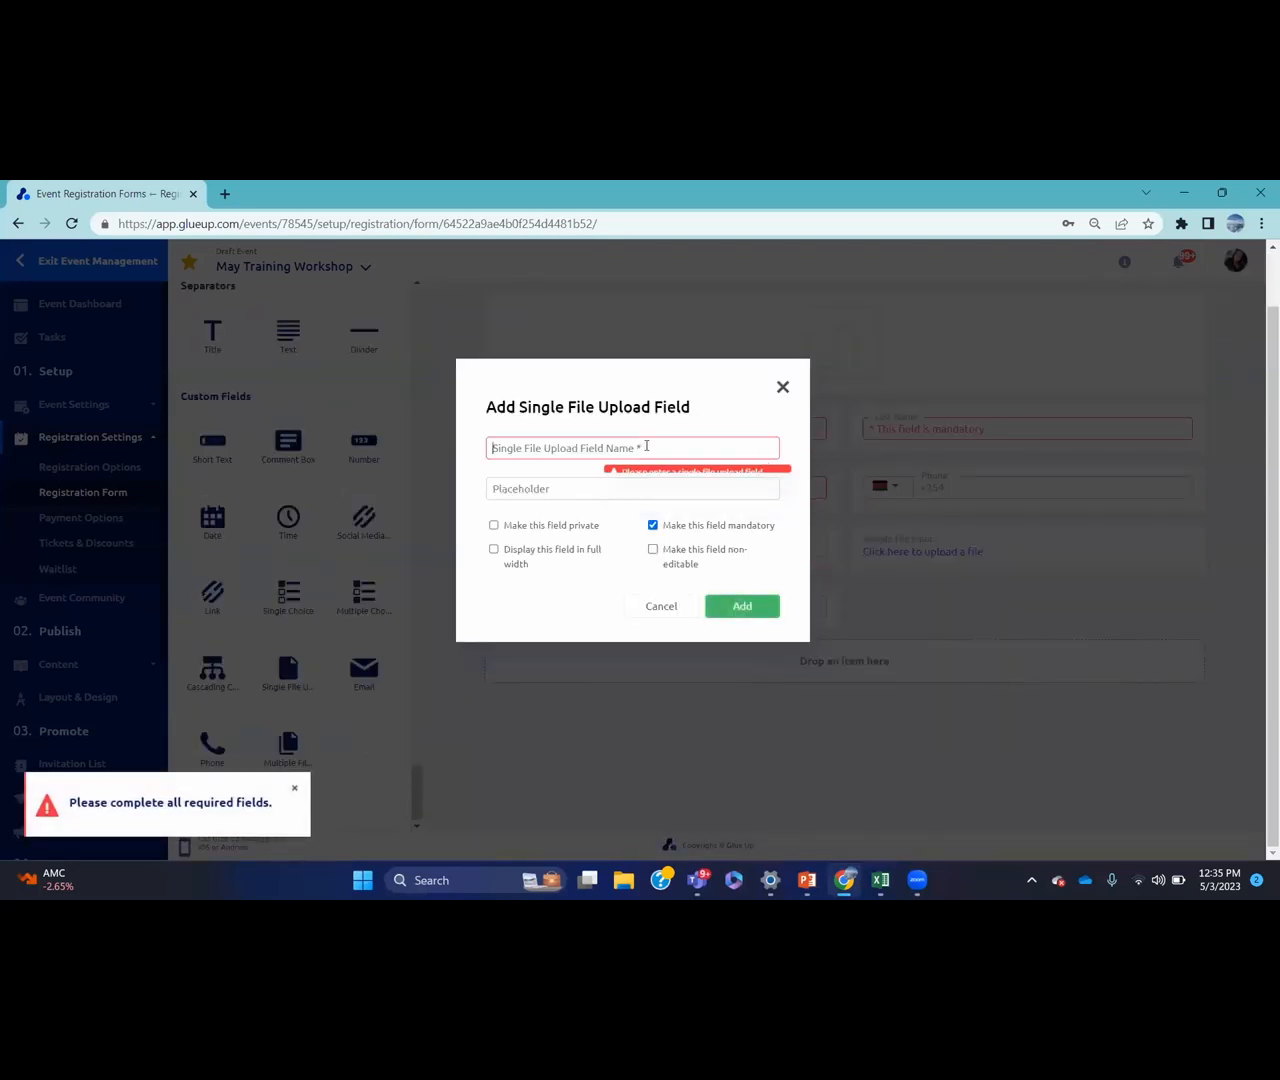
{"action": "type", "text": "Certif"}
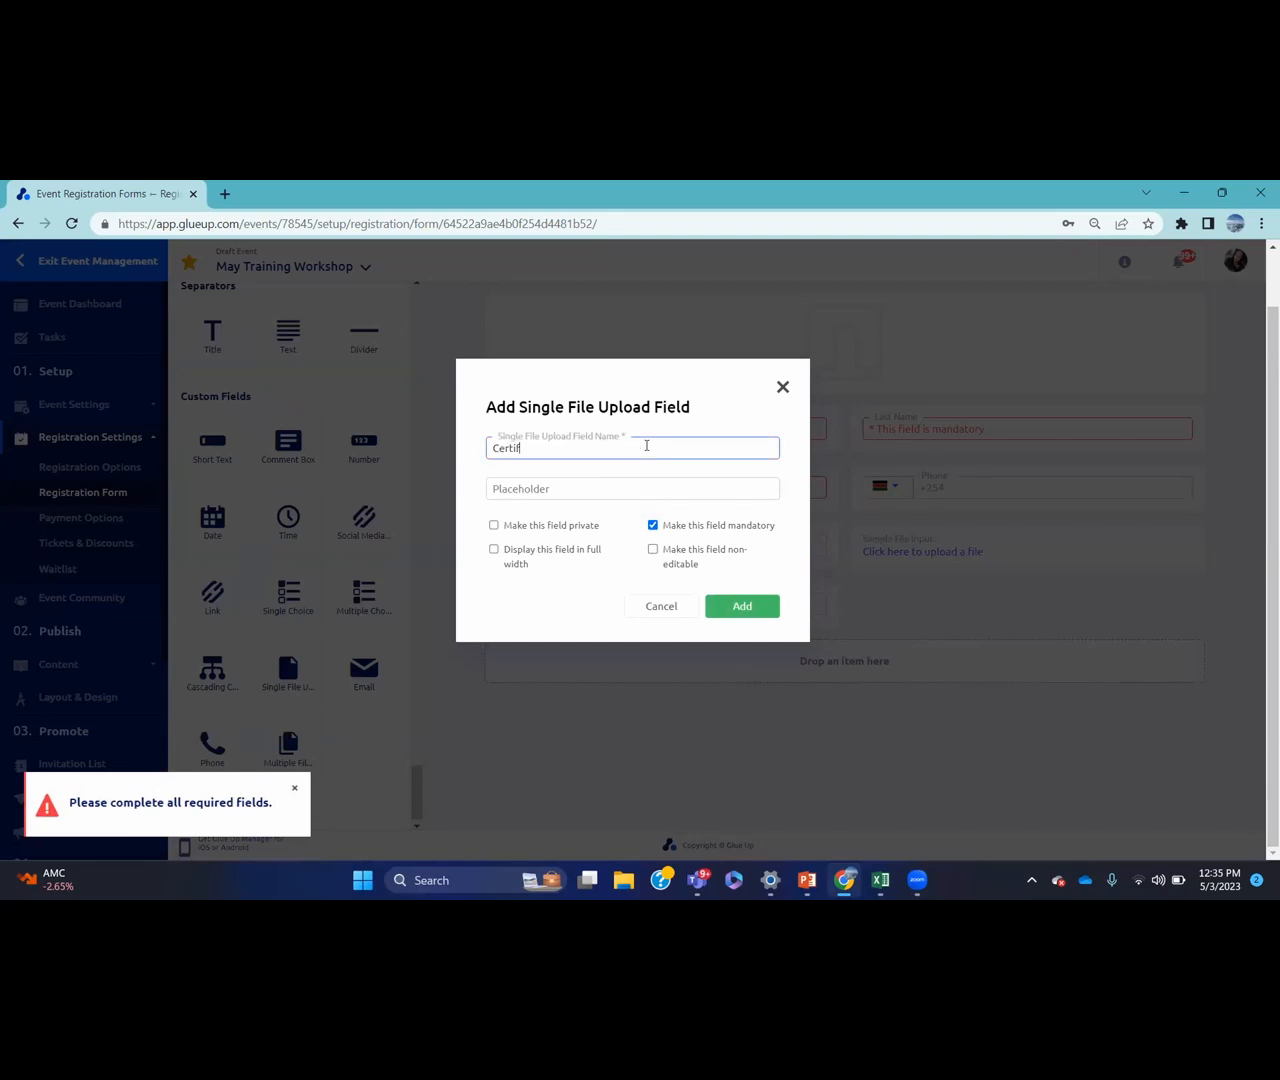
{"action": "type", "text": "acate"}
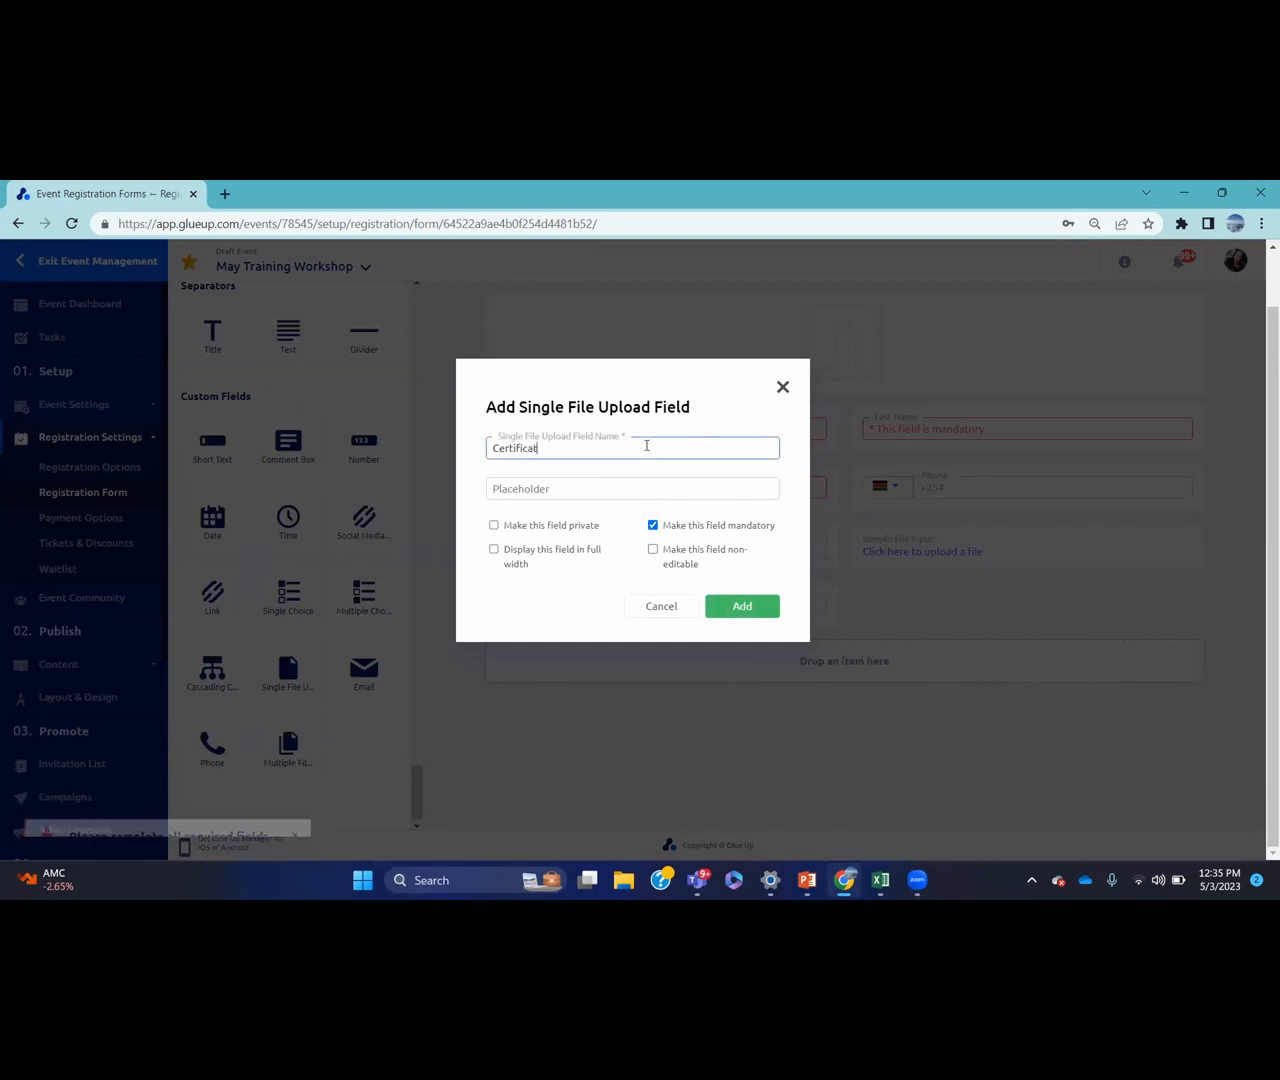
{"action": "left_click", "coordinate": [738, 610]}
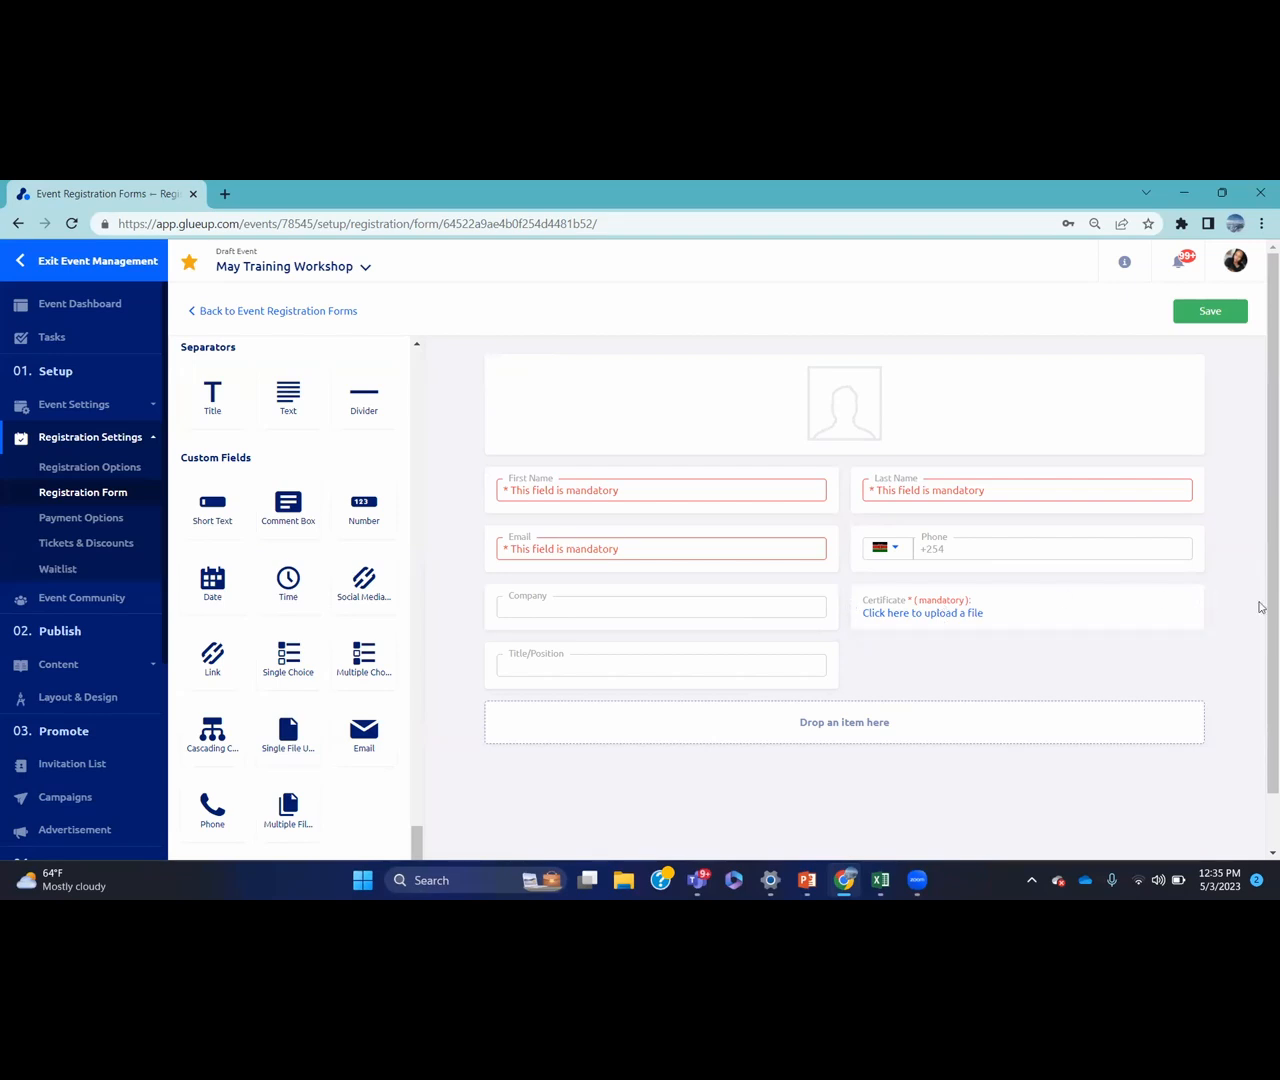
{"action": "left_click", "coordinate": [1204, 619]}
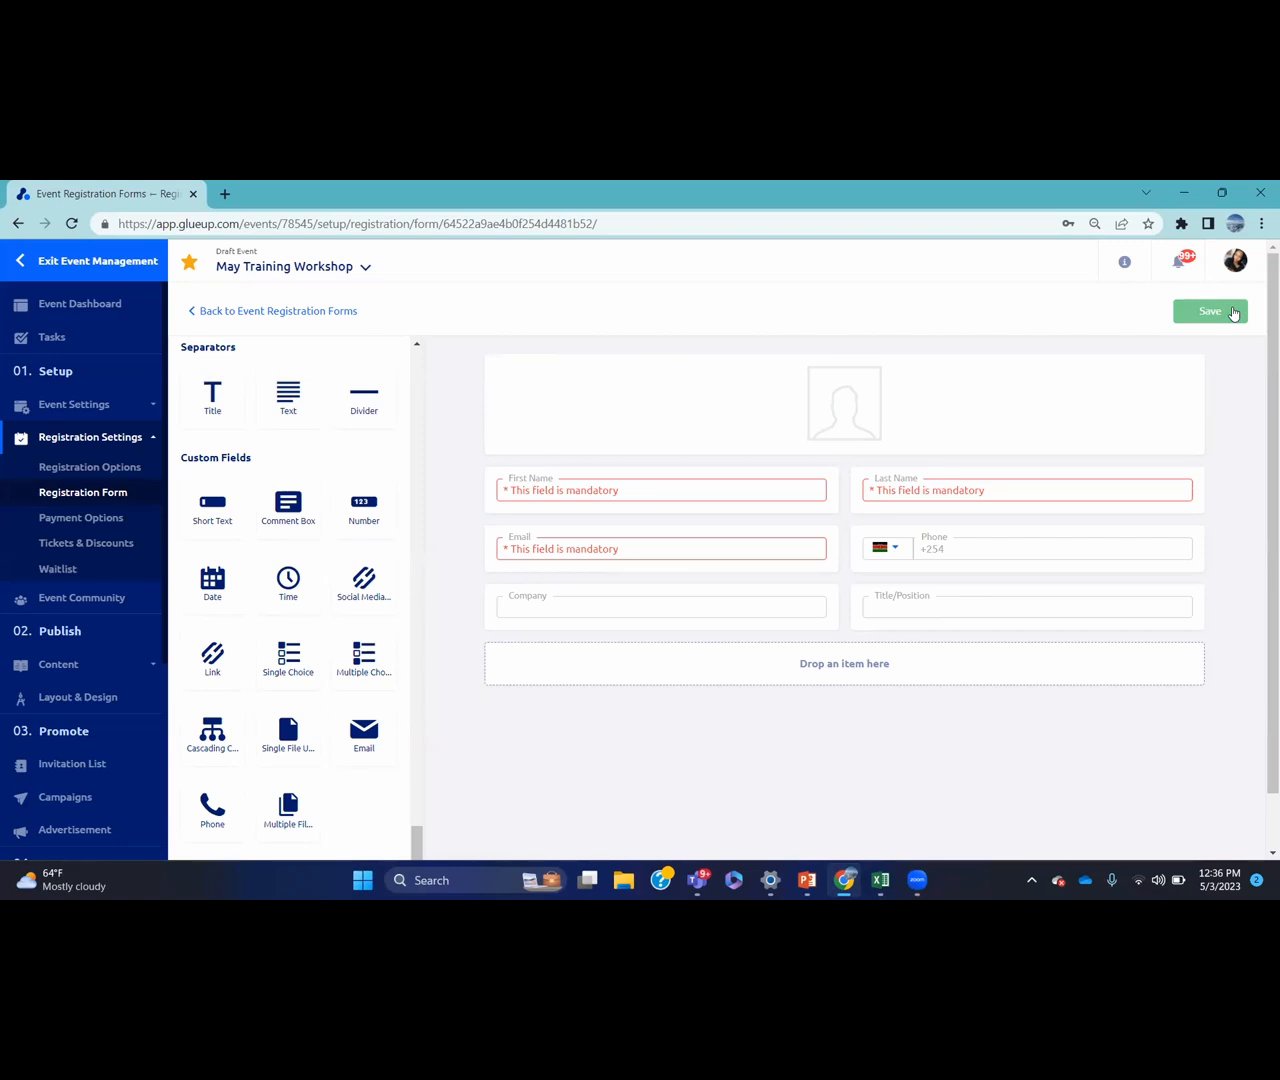
{"action": "left_click", "coordinate": [1200, 318]}
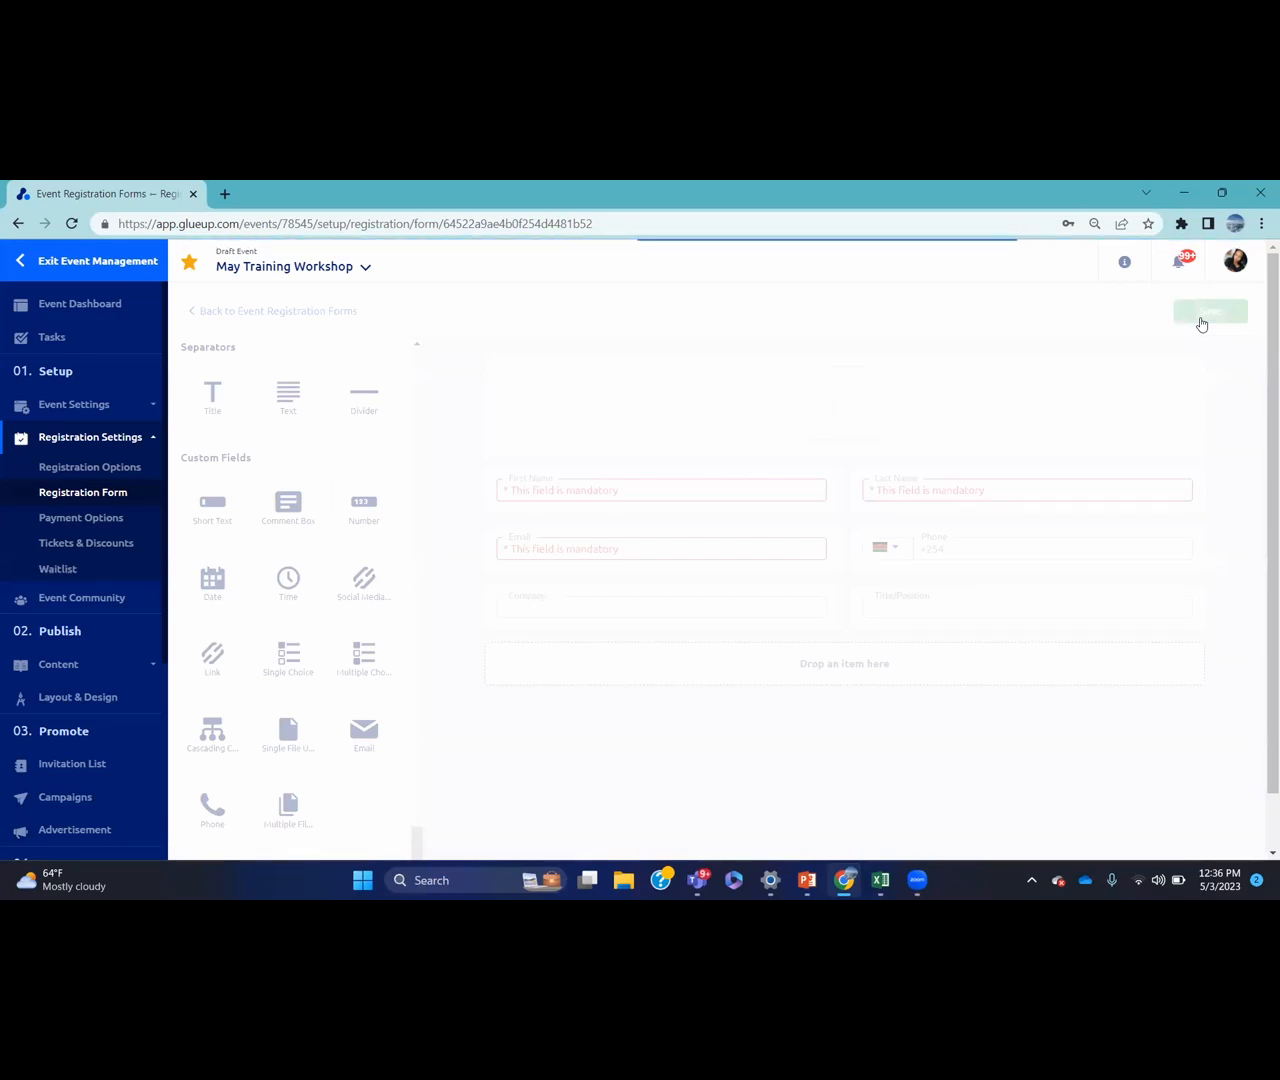
Visit Payment Options, then return to the Registration Forms list showing the Default form
{"action": "left_click", "coordinate": [123, 517]}
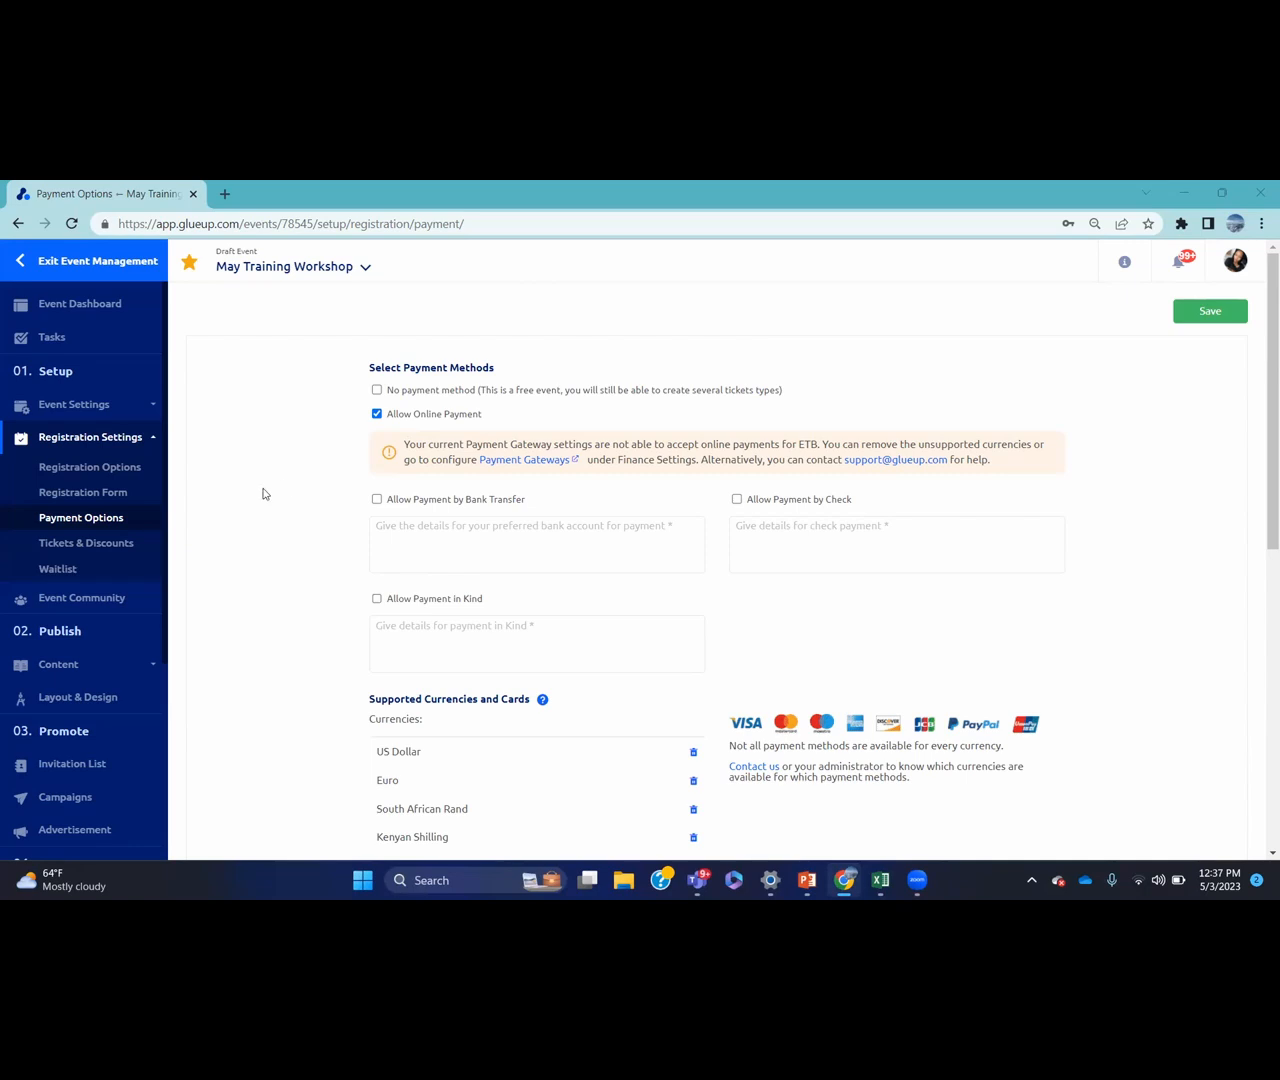
{"action": "left_click", "coordinate": [136, 495]}
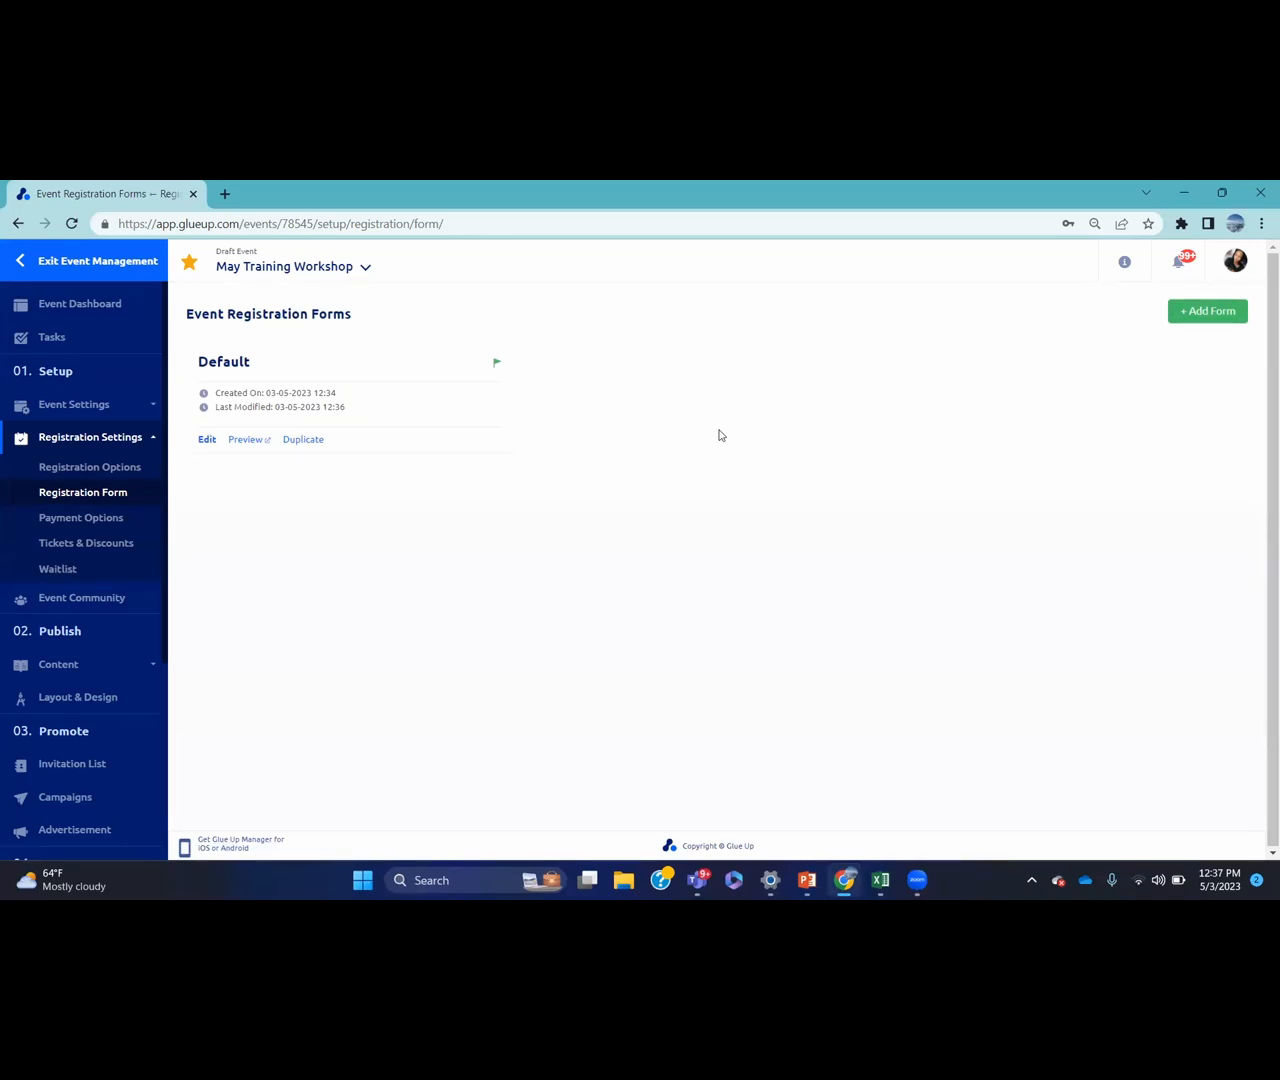
Save the payment options with no tax selected, then go to Tickets & Discounts
{"action": "left_click", "coordinate": [119, 520]}
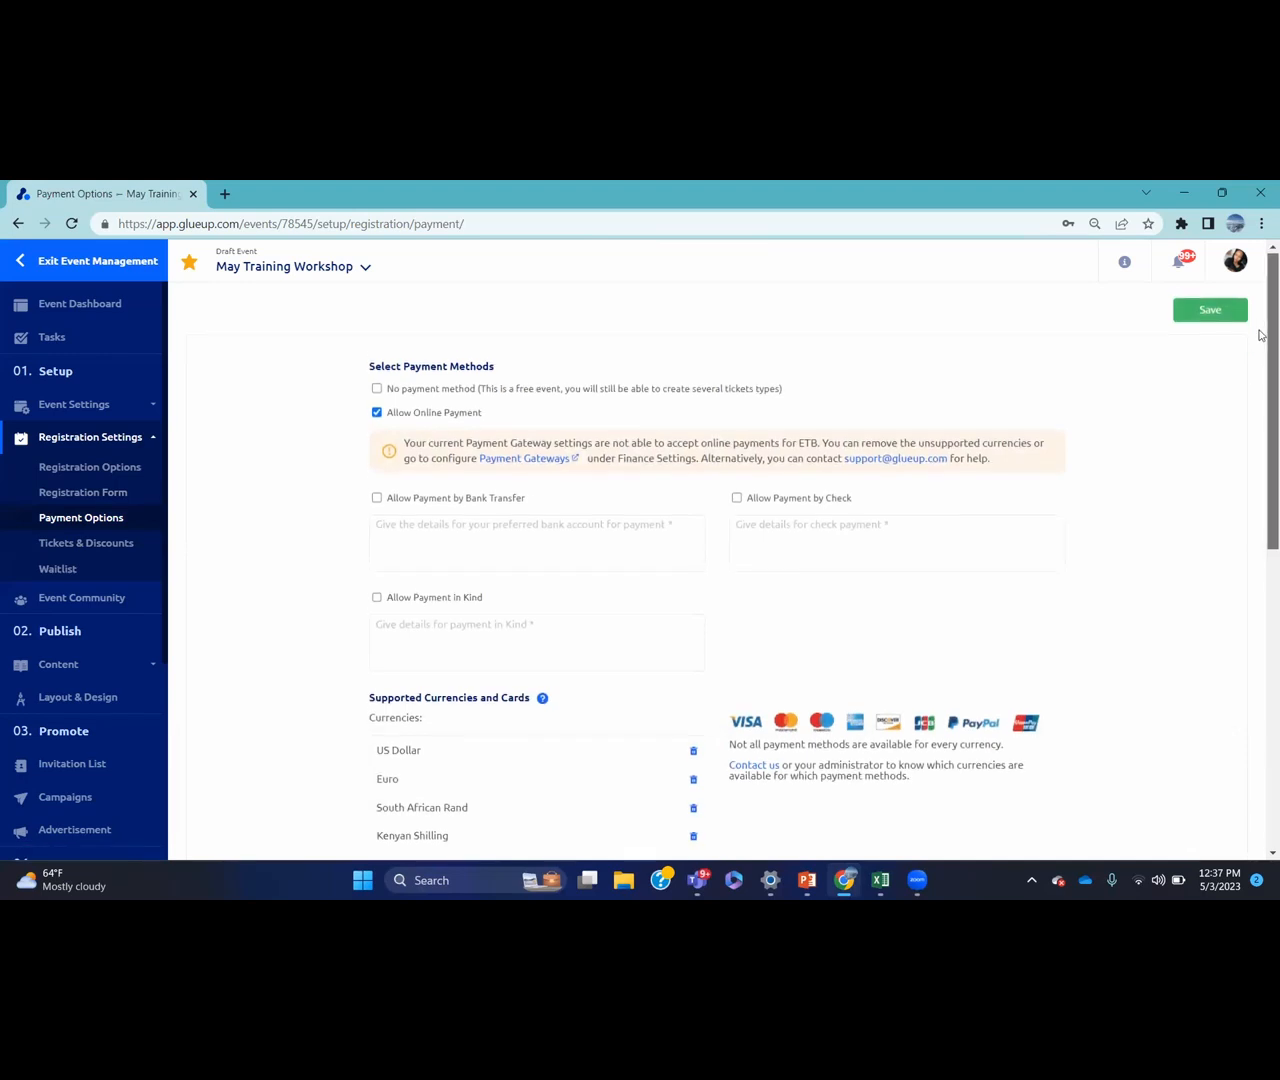
{"action": "left_click_drag", "start_coordinate": [1260, 328], "coordinate": [1260, 486]}
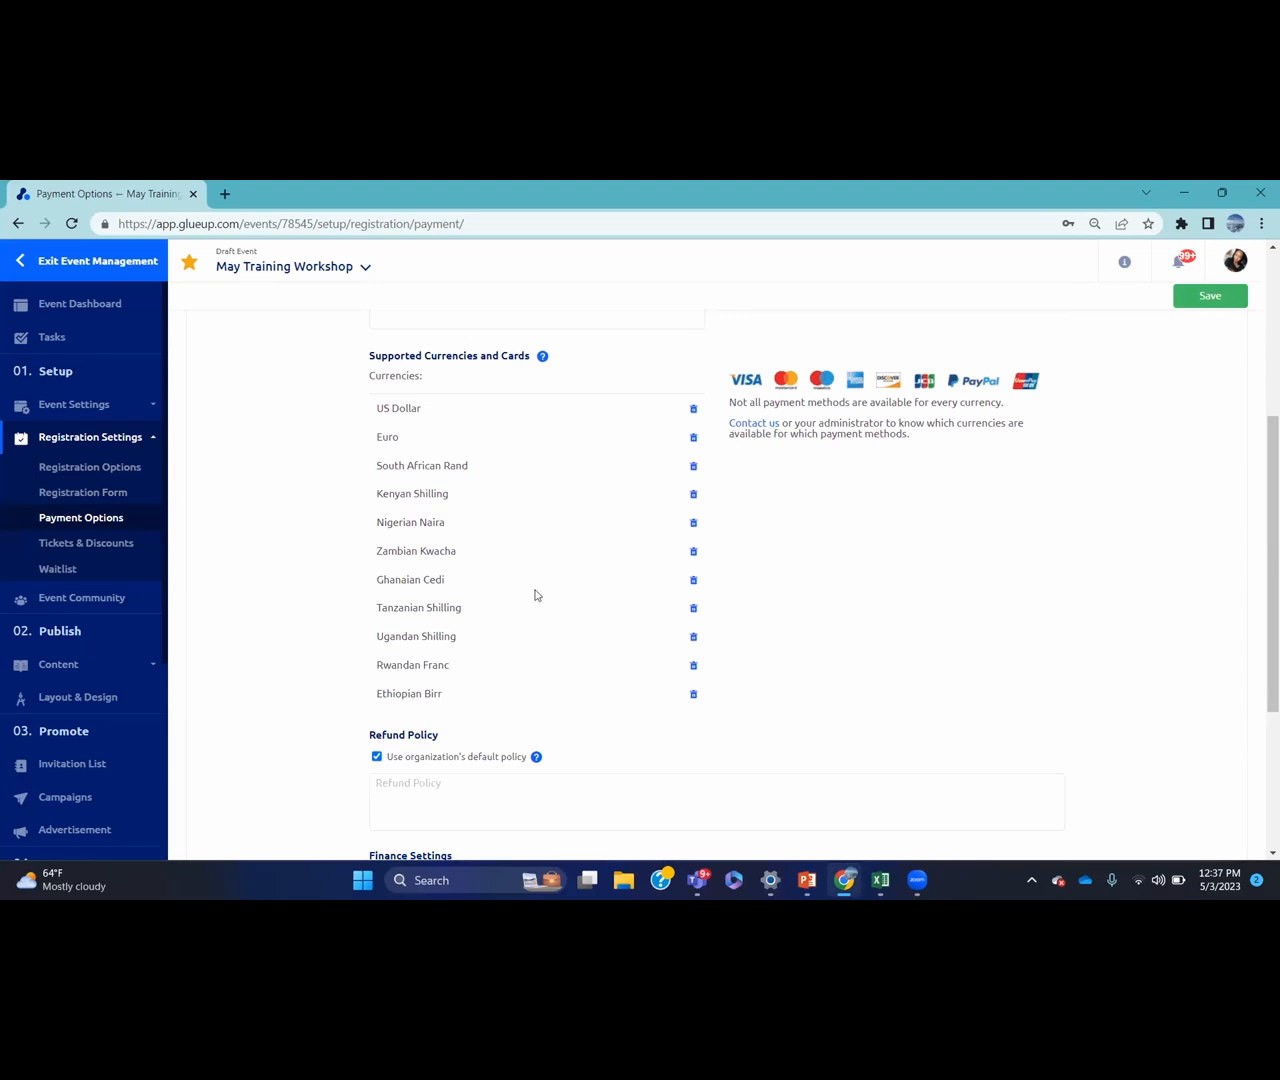
{"action": "left_click_drag", "start_coordinate": [1260, 437], "coordinate": [1260, 535]}
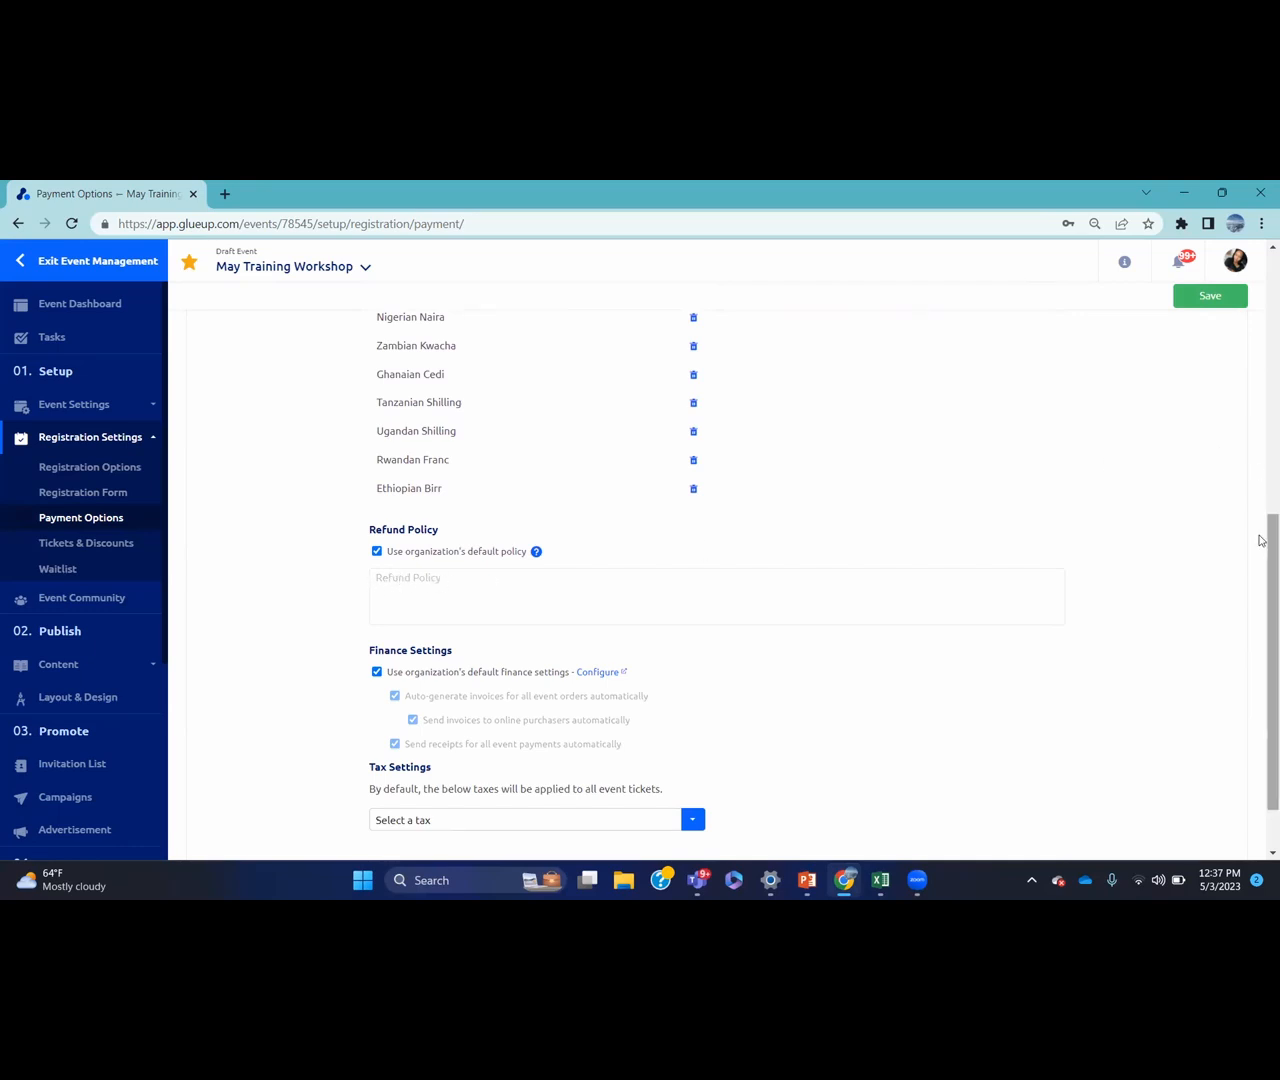
{"action": "left_click_drag", "start_coordinate": [1266, 534], "coordinate": [1186, 626]}
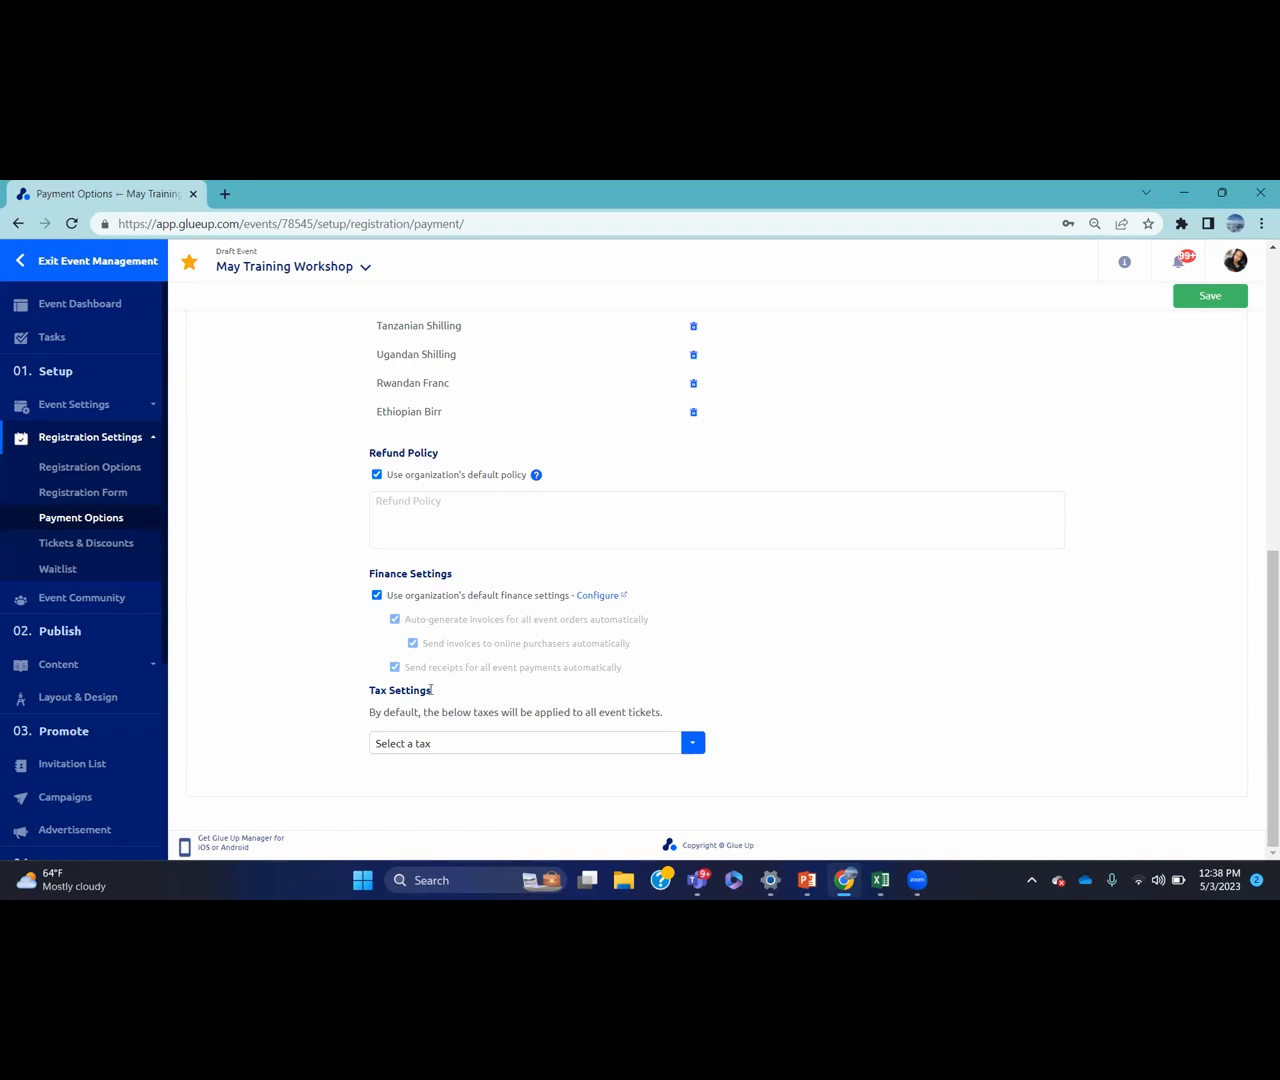
{"action": "left_click", "coordinate": [495, 751]}
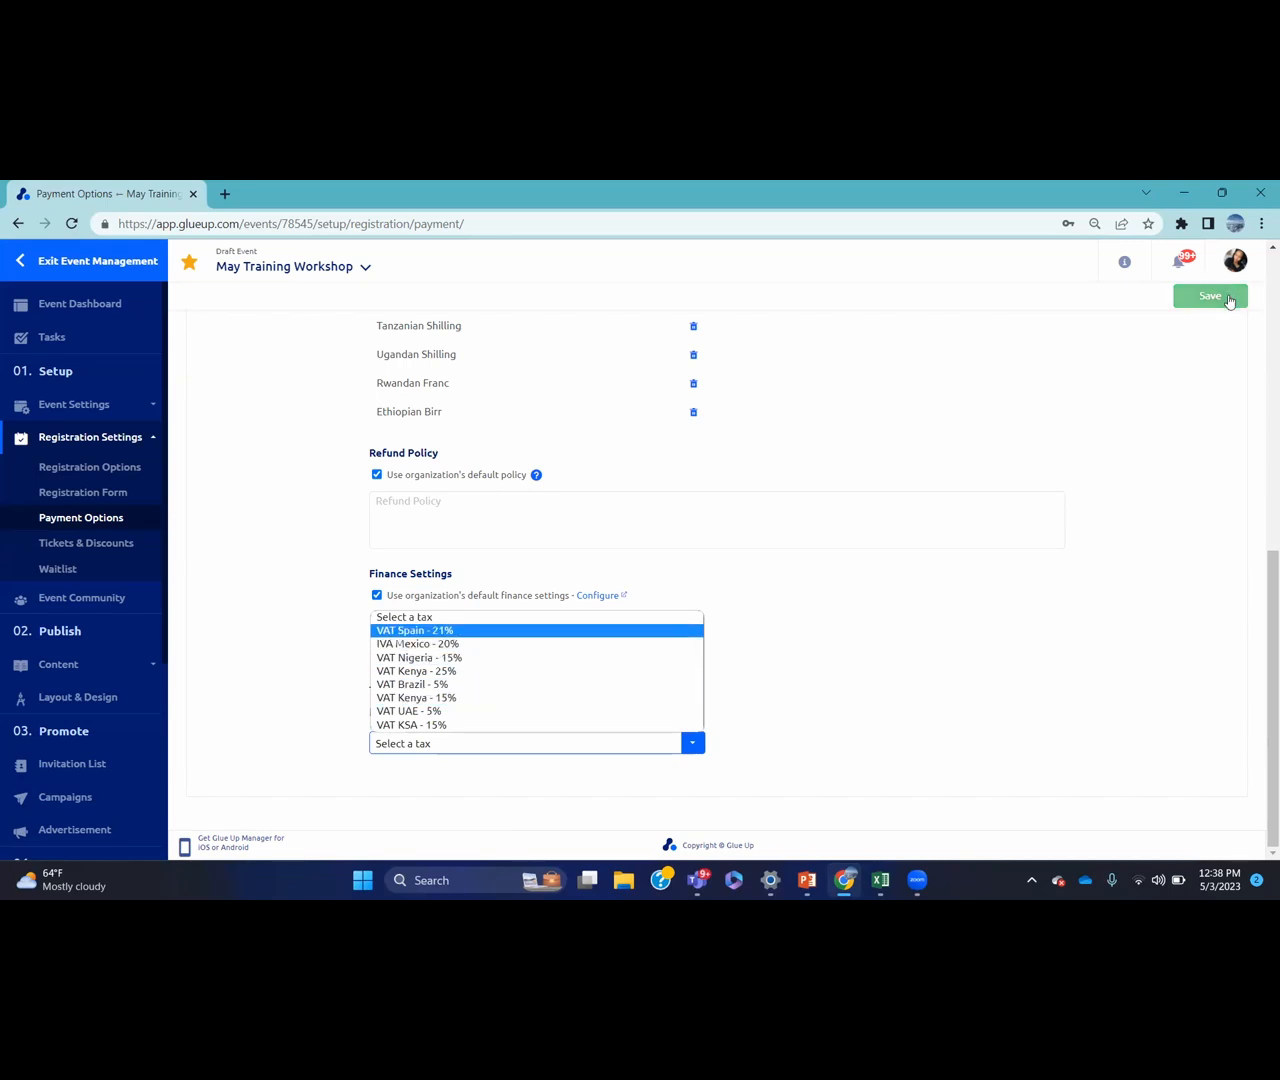
{"action": "left_click", "coordinate": [1185, 438]}
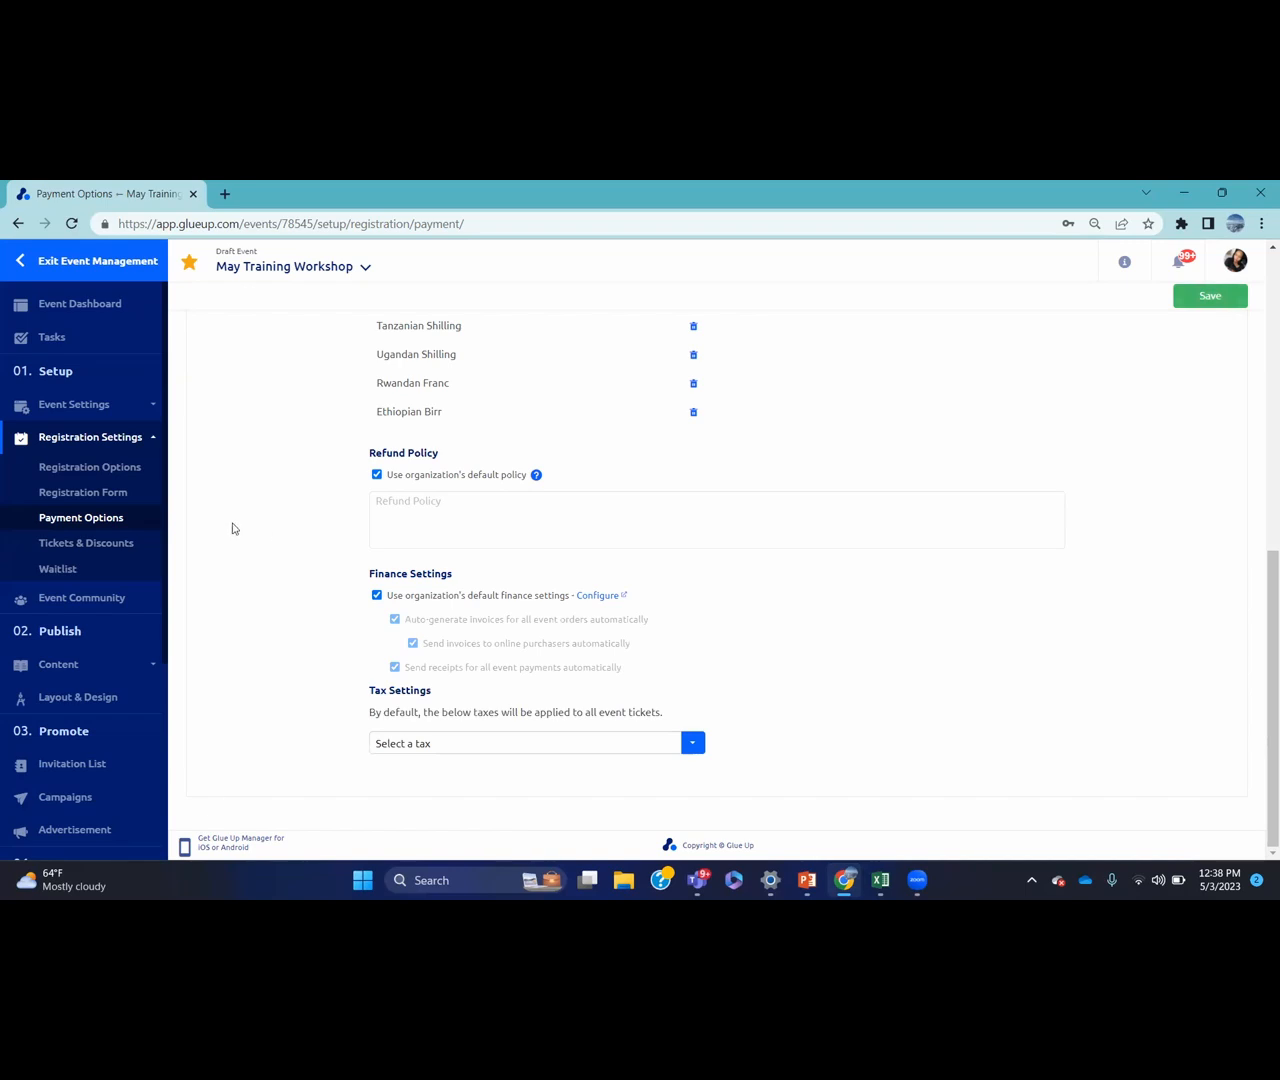
{"action": "left_click", "coordinate": [1205, 298]}
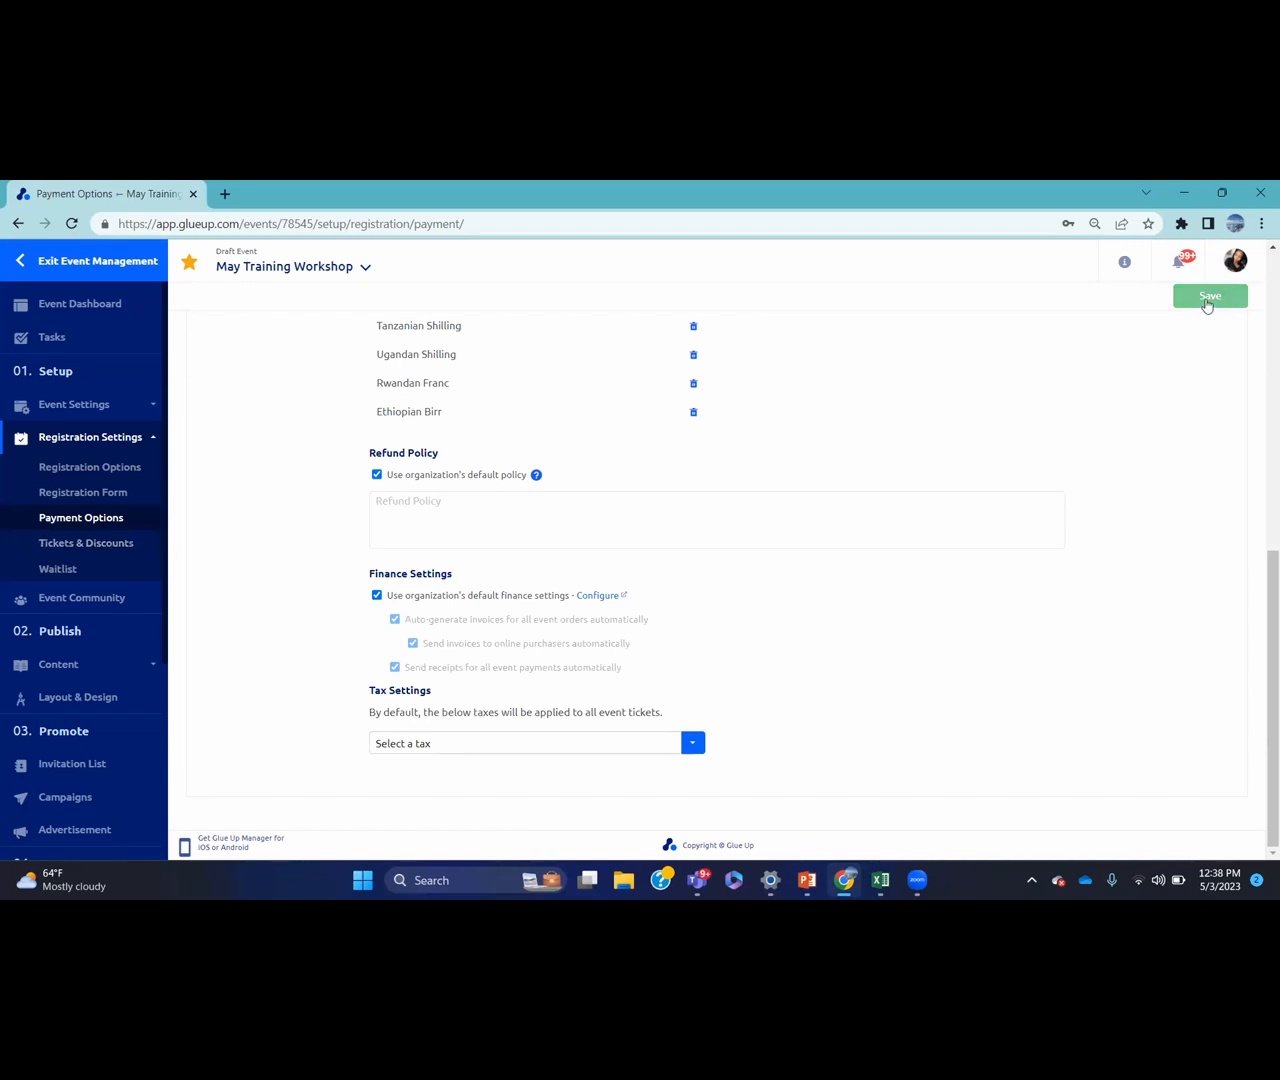
{"action": "left_click", "coordinate": [148, 542]}
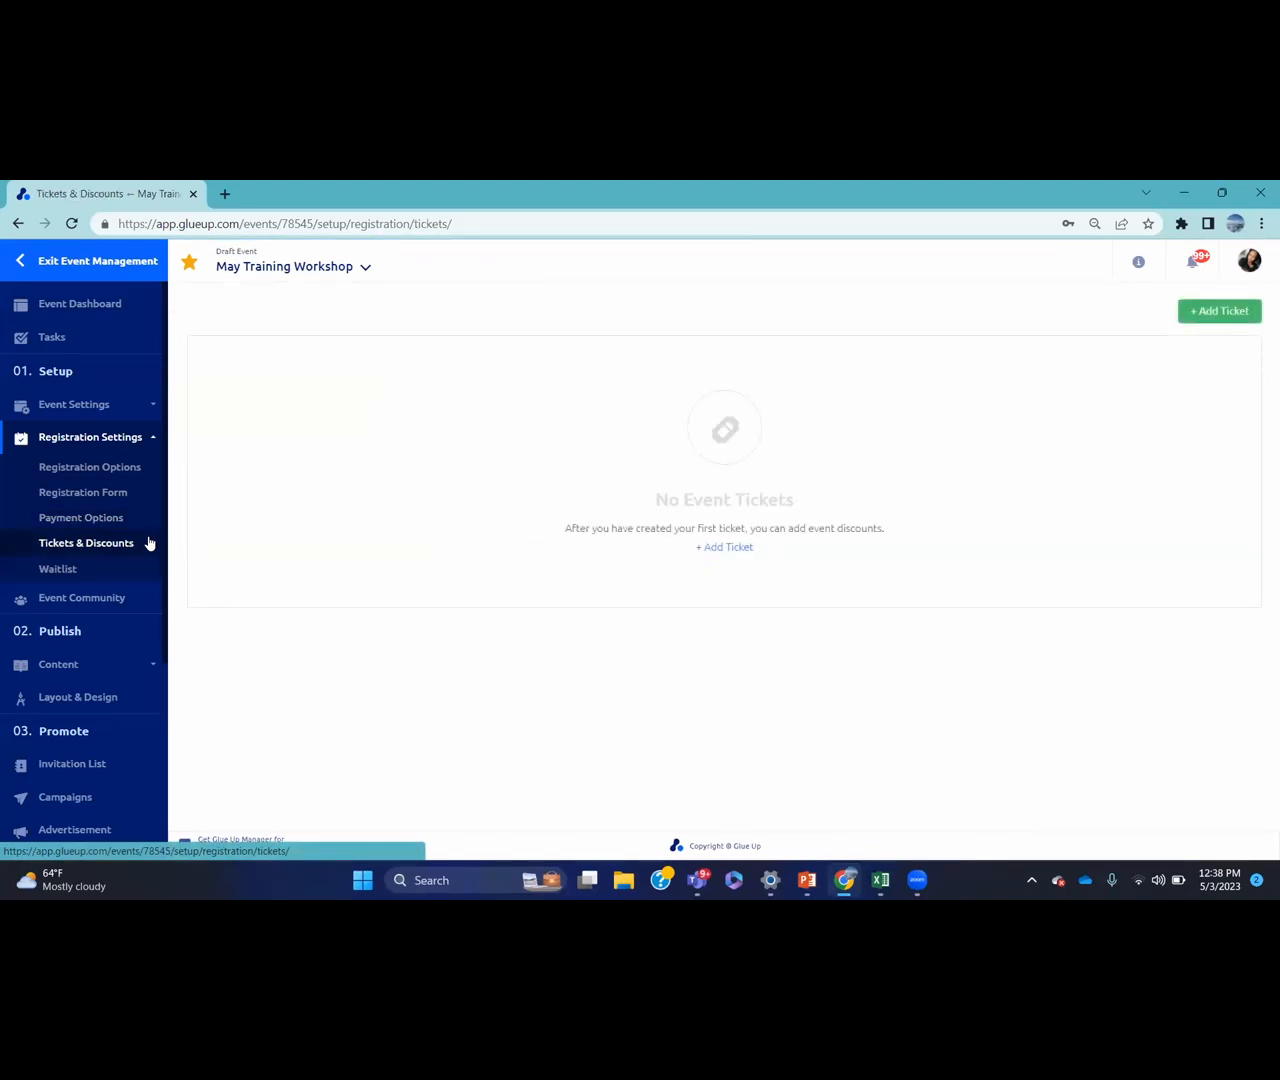
Start a new ticket with Standard price type, US Dollar currency and price 100
{"action": "left_click", "coordinate": [736, 548]}
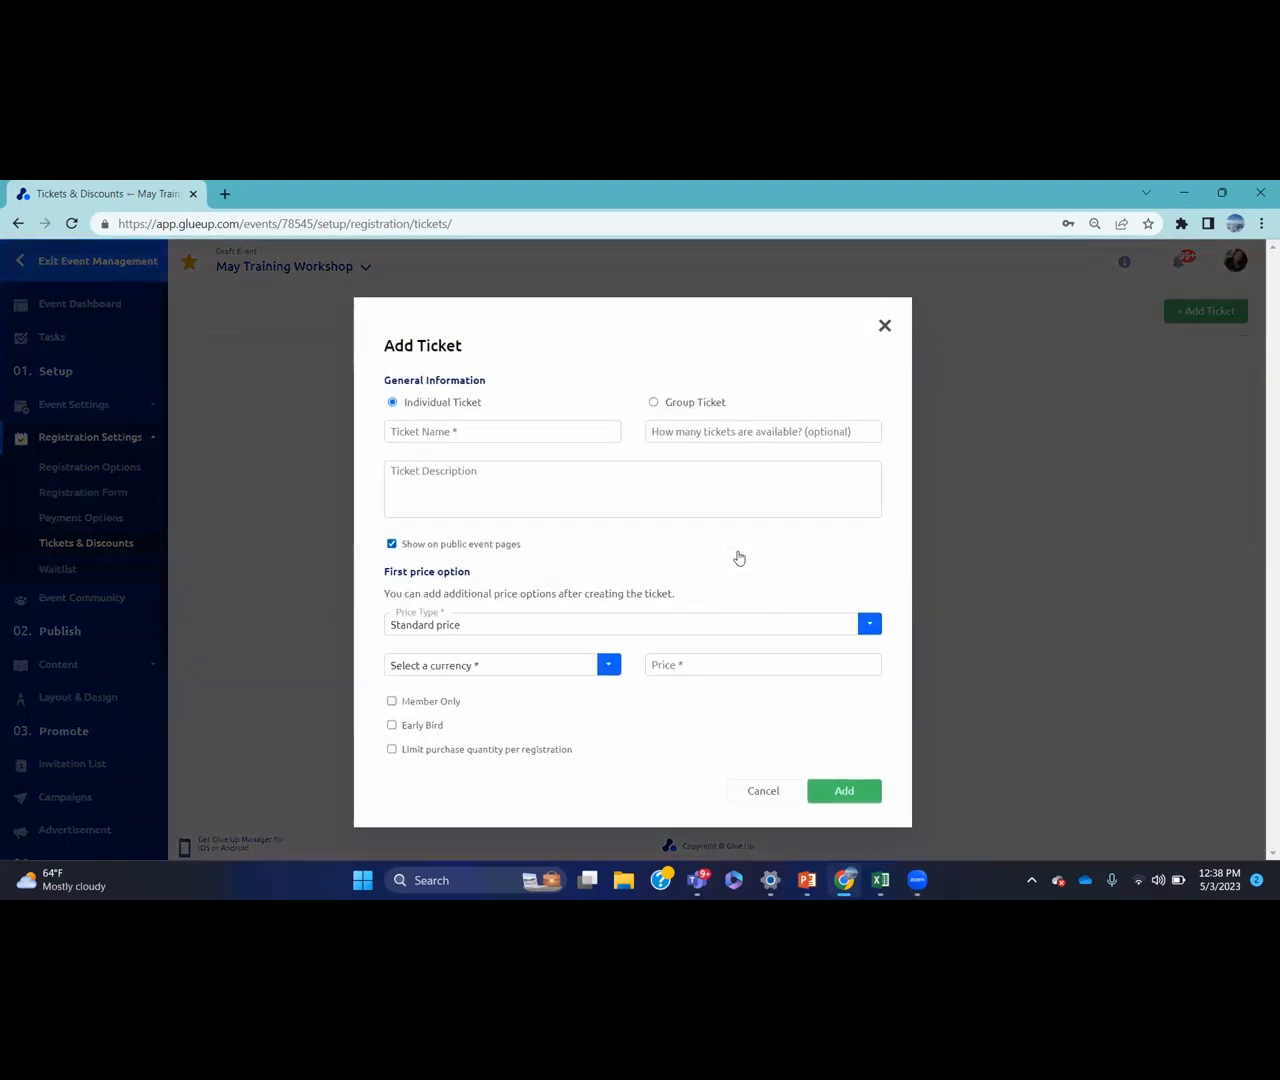
{"action": "left_click", "coordinate": [550, 438]}
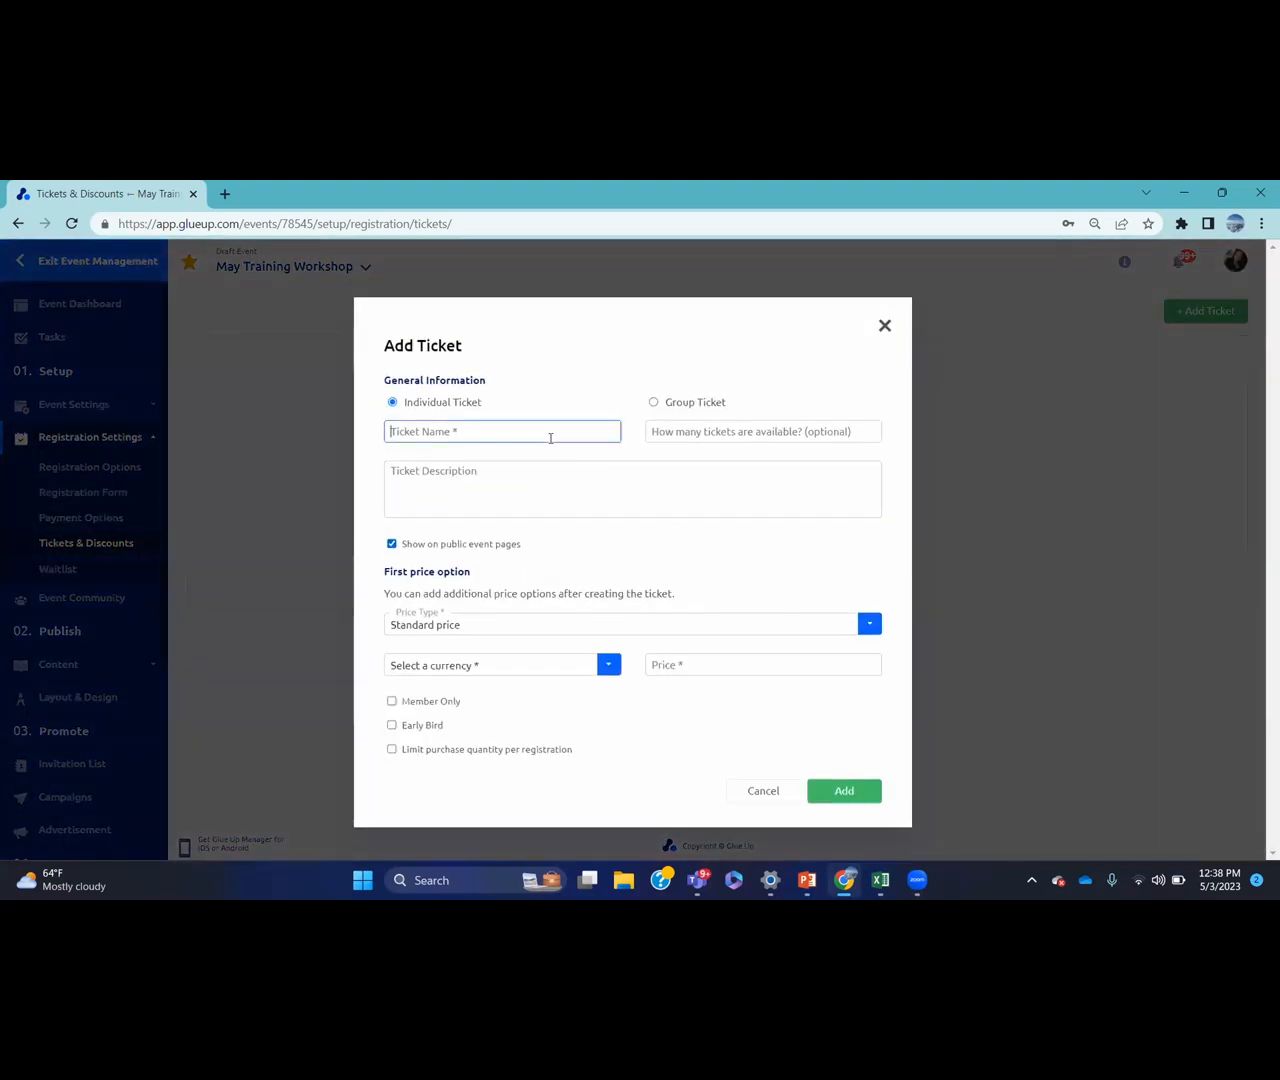
{"action": "type", "text": "Regular"}
{"action": "left_click", "coordinate": [453, 624]}
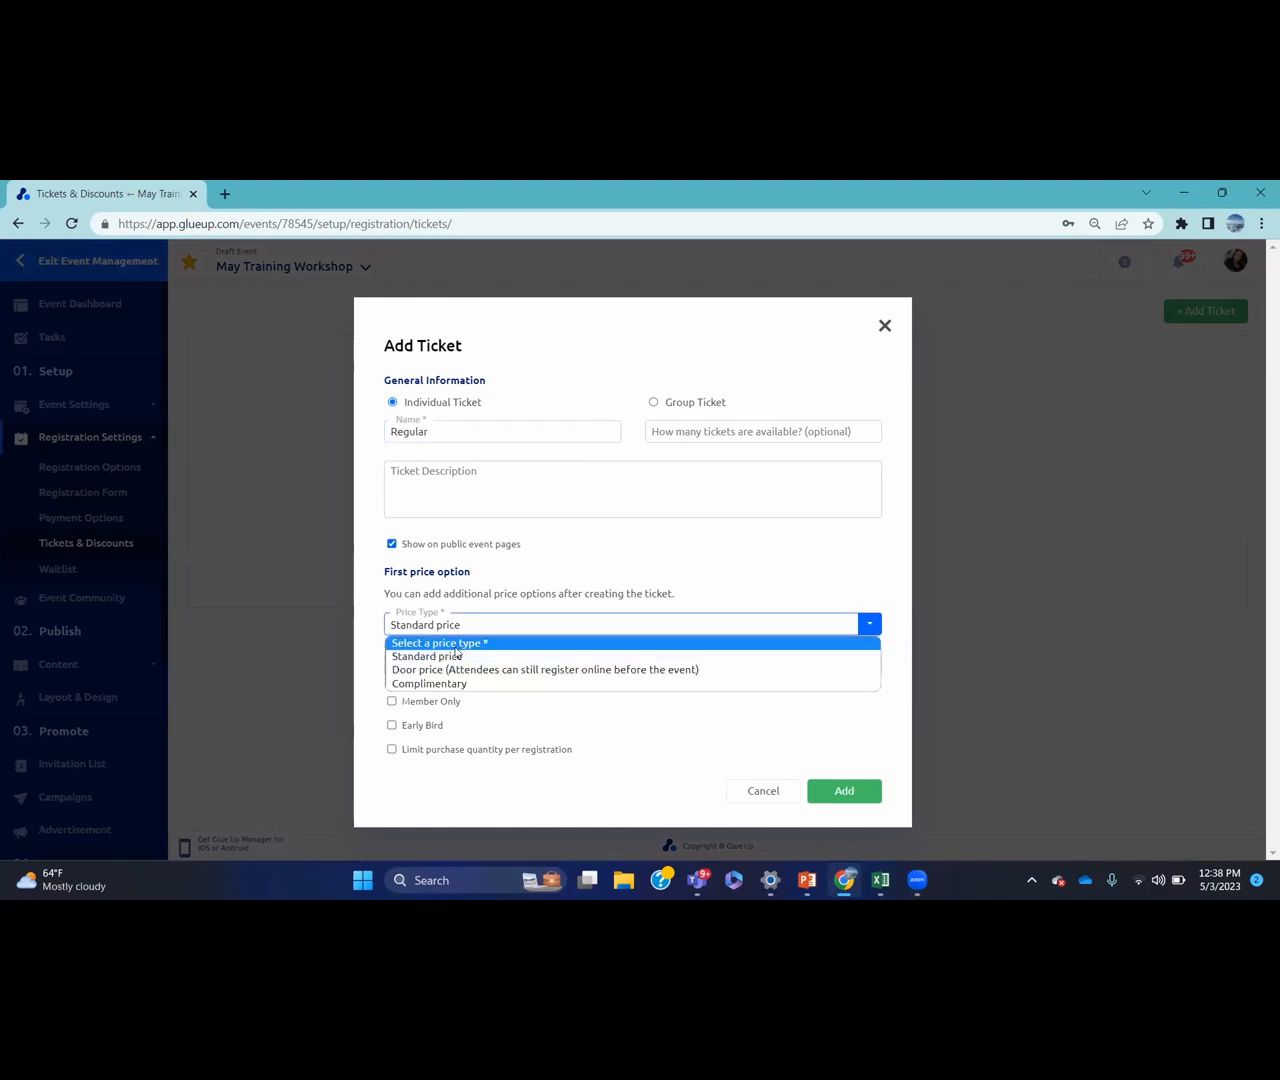
{"action": "left_click", "coordinate": [462, 659]}
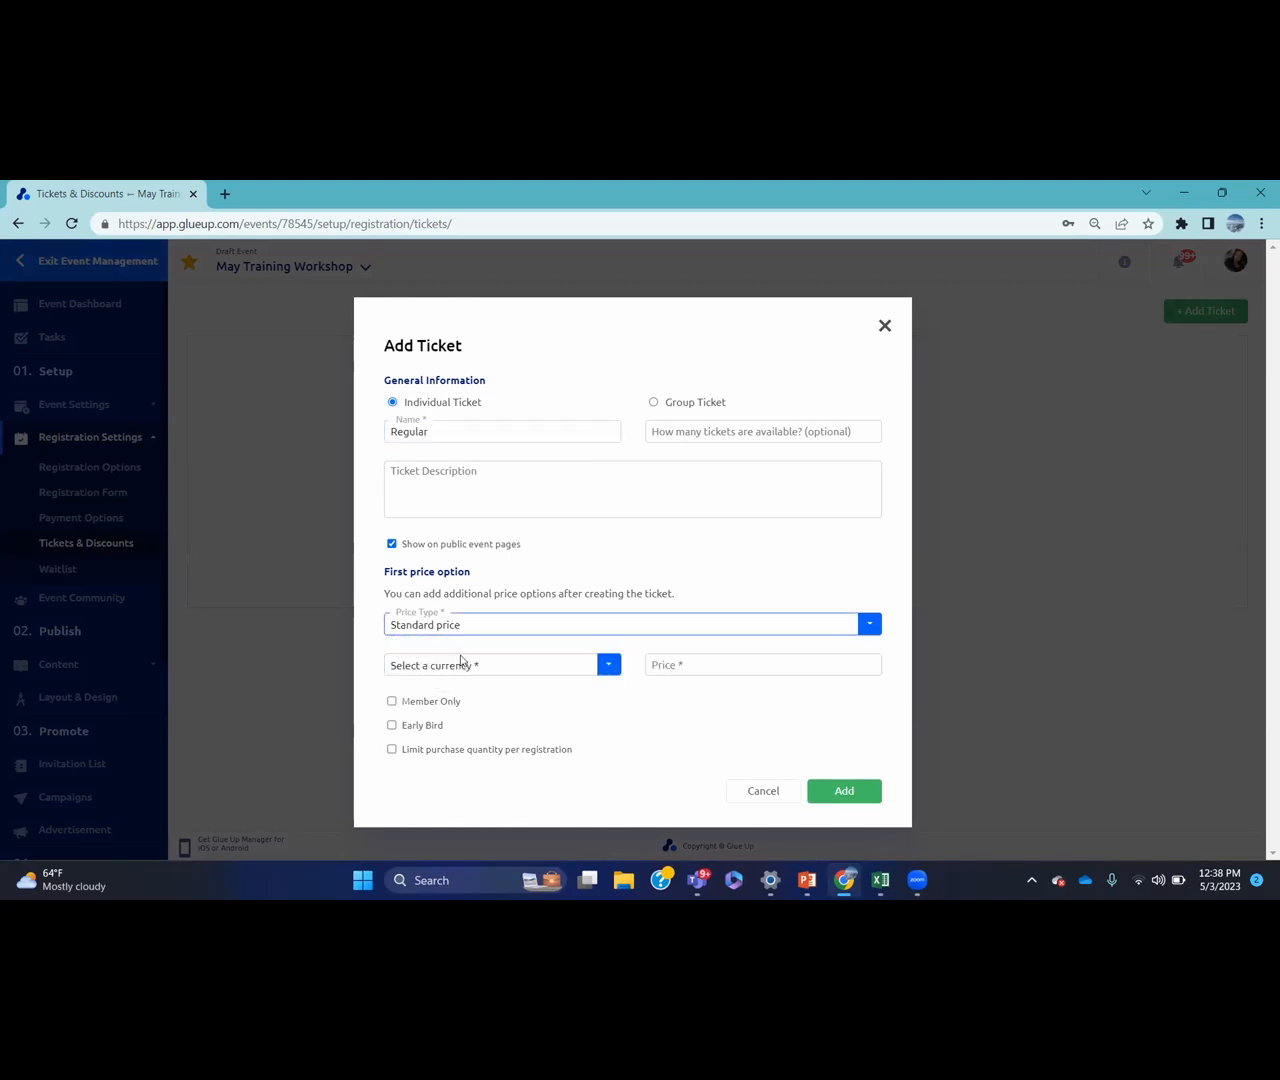
{"action": "left_click", "coordinate": [523, 664]}
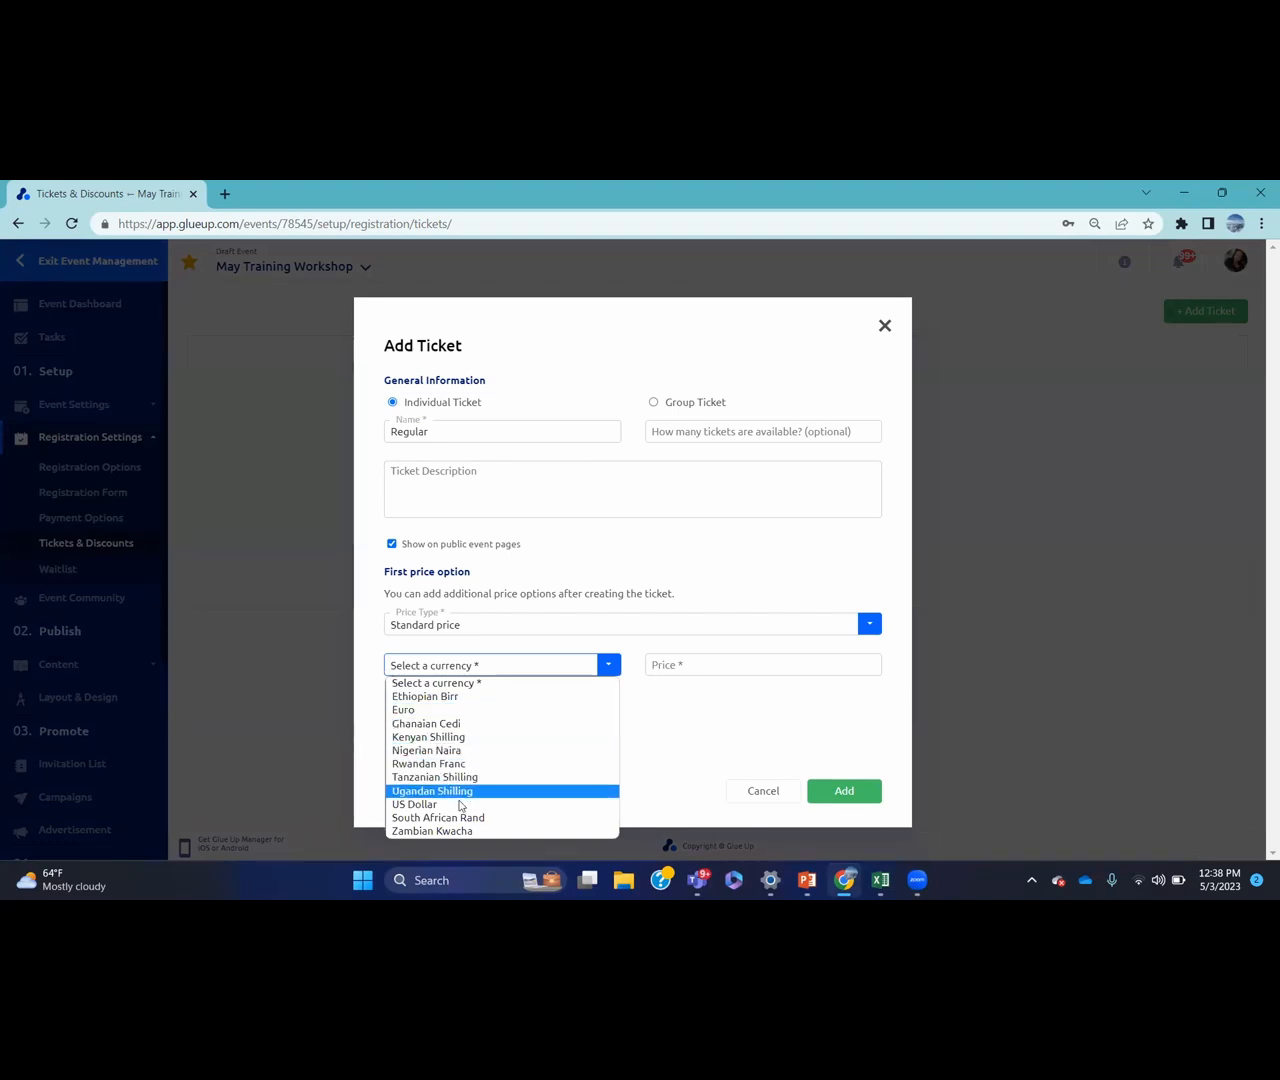
{"action": "left_click", "coordinate": [490, 804]}
{"action": "left_click", "coordinate": [701, 669]}
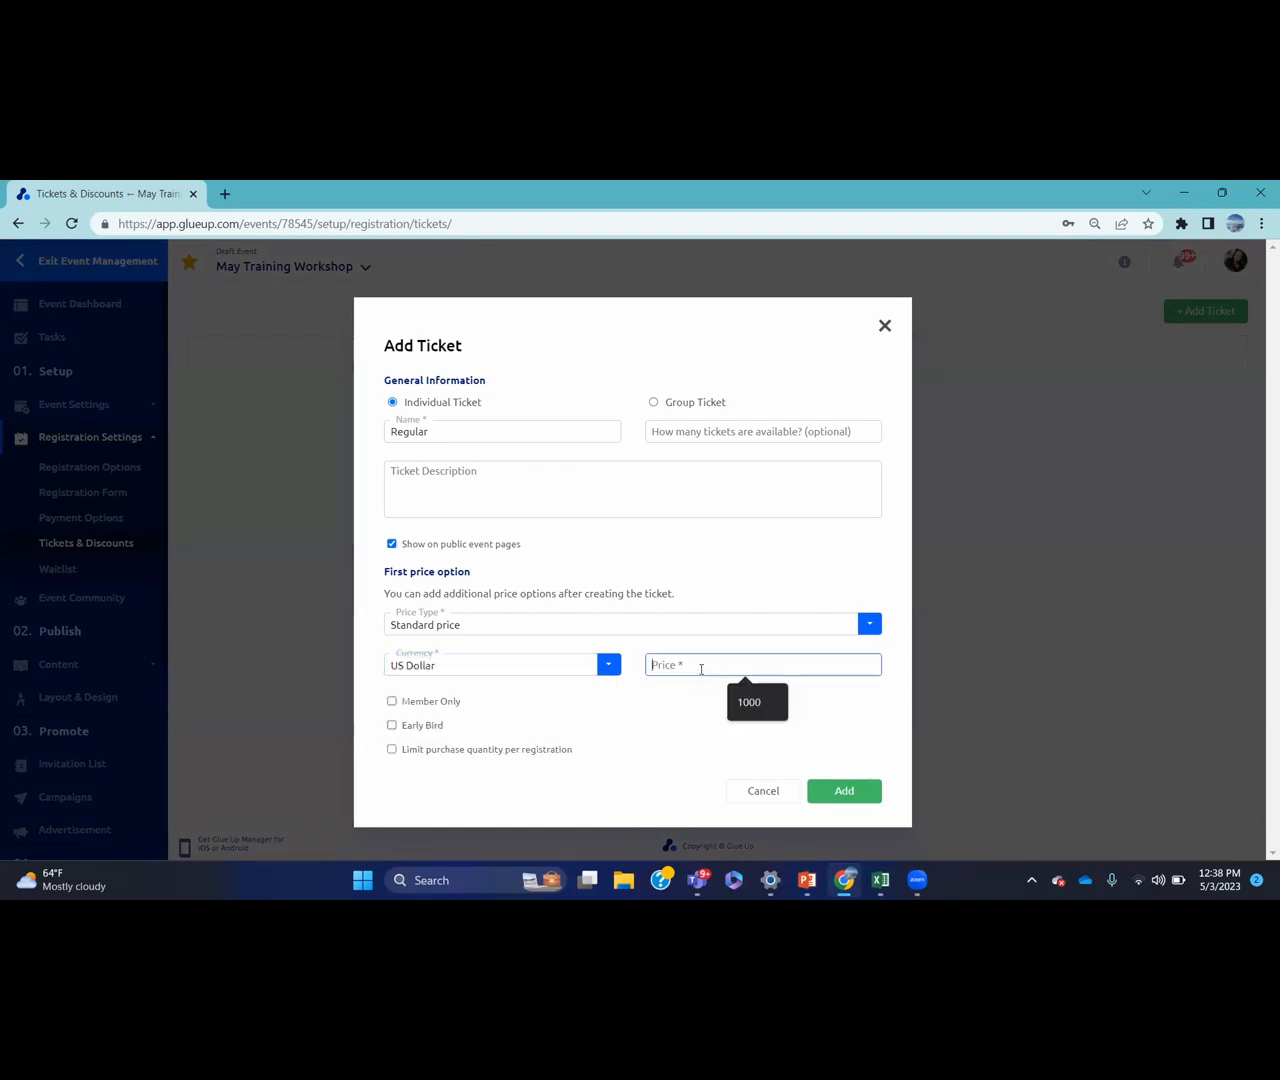
{"action": "type", "text": "100"}
{"action": "left_click", "coordinate": [697, 693]}
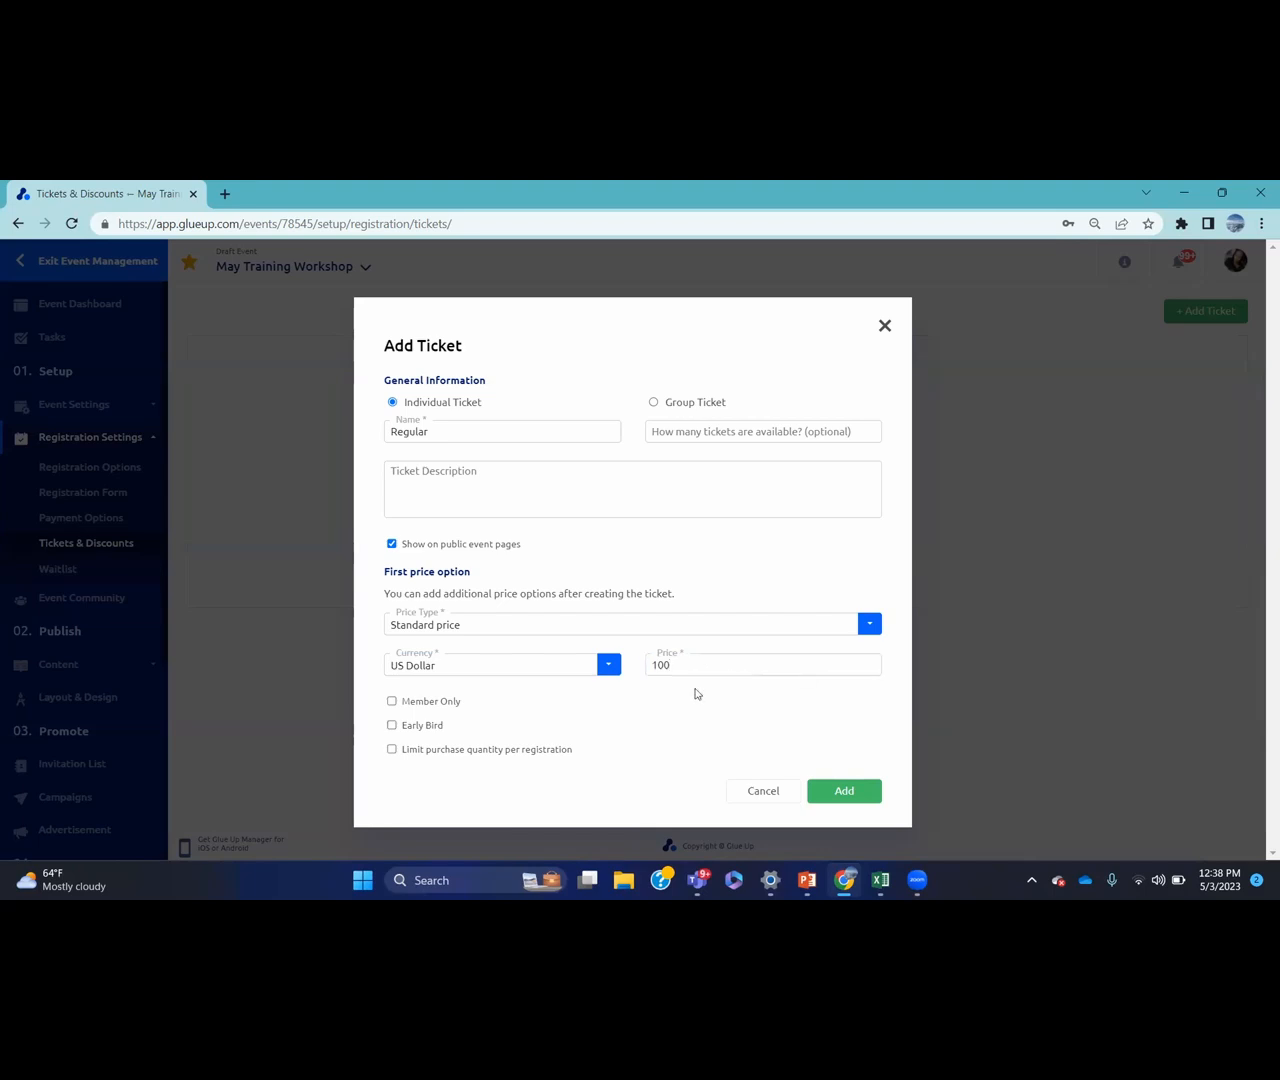
Rename the ticket to 'Non Member' and create it
{"action": "left_click", "coordinate": [453, 437]}
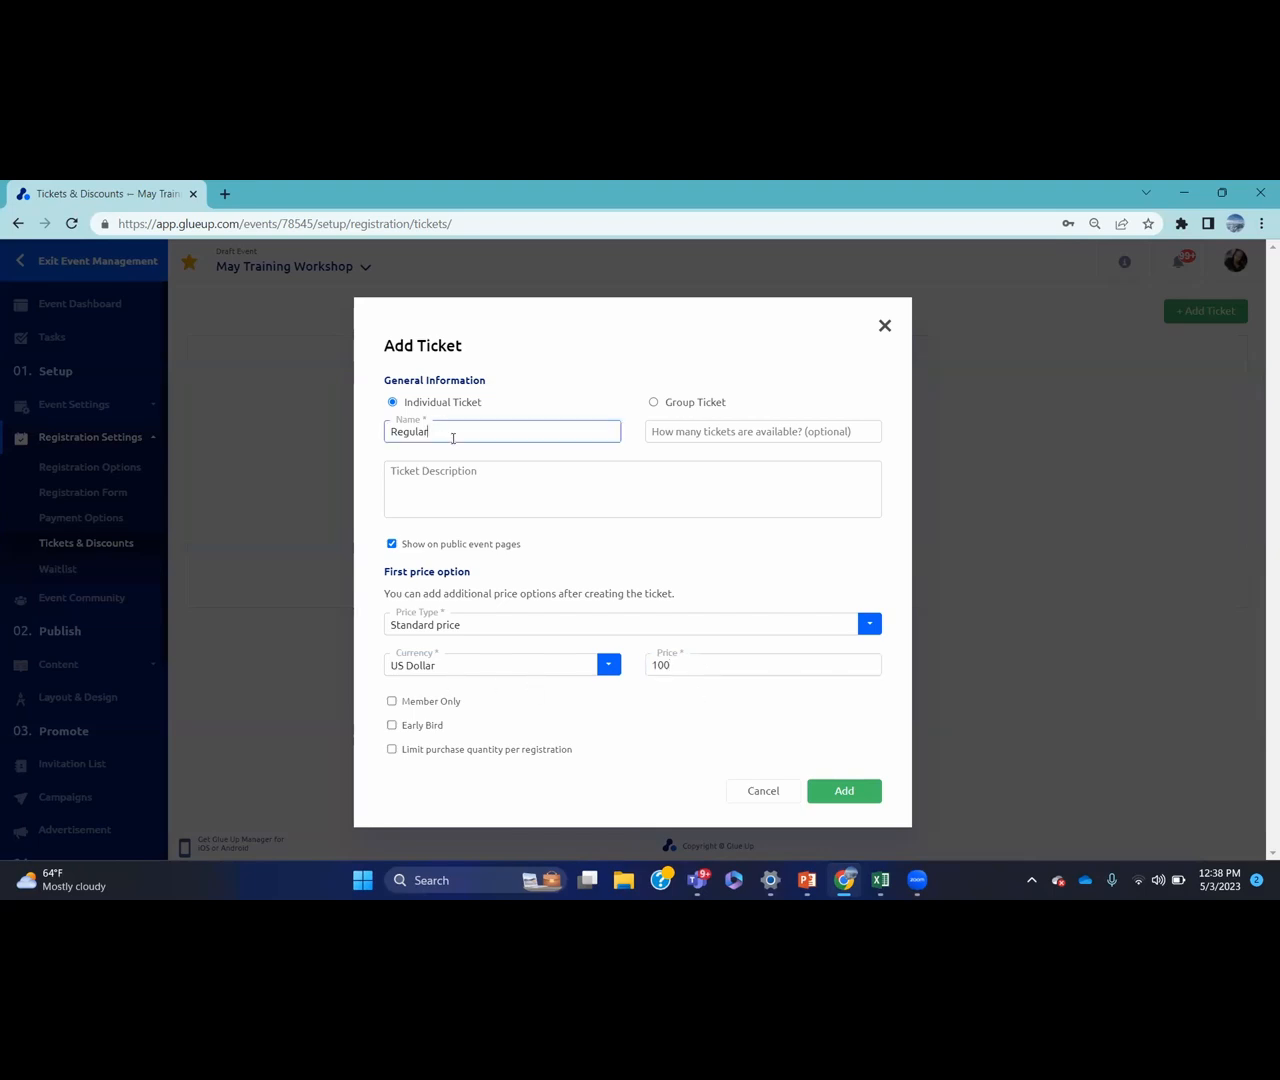
{"action": "key", "text": "BackSpace"}
{"action": "key", "text": "BackSpace"}
{"action": "key", "text": "BackSpace"}
{"action": "key", "text": "BackSpace"}
{"action": "key", "text": "BackSpace"}
{"action": "key", "text": "BackSpace"}
{"action": "type", "text": "Non Member"}
{"action": "left_click", "coordinate": [859, 793]}
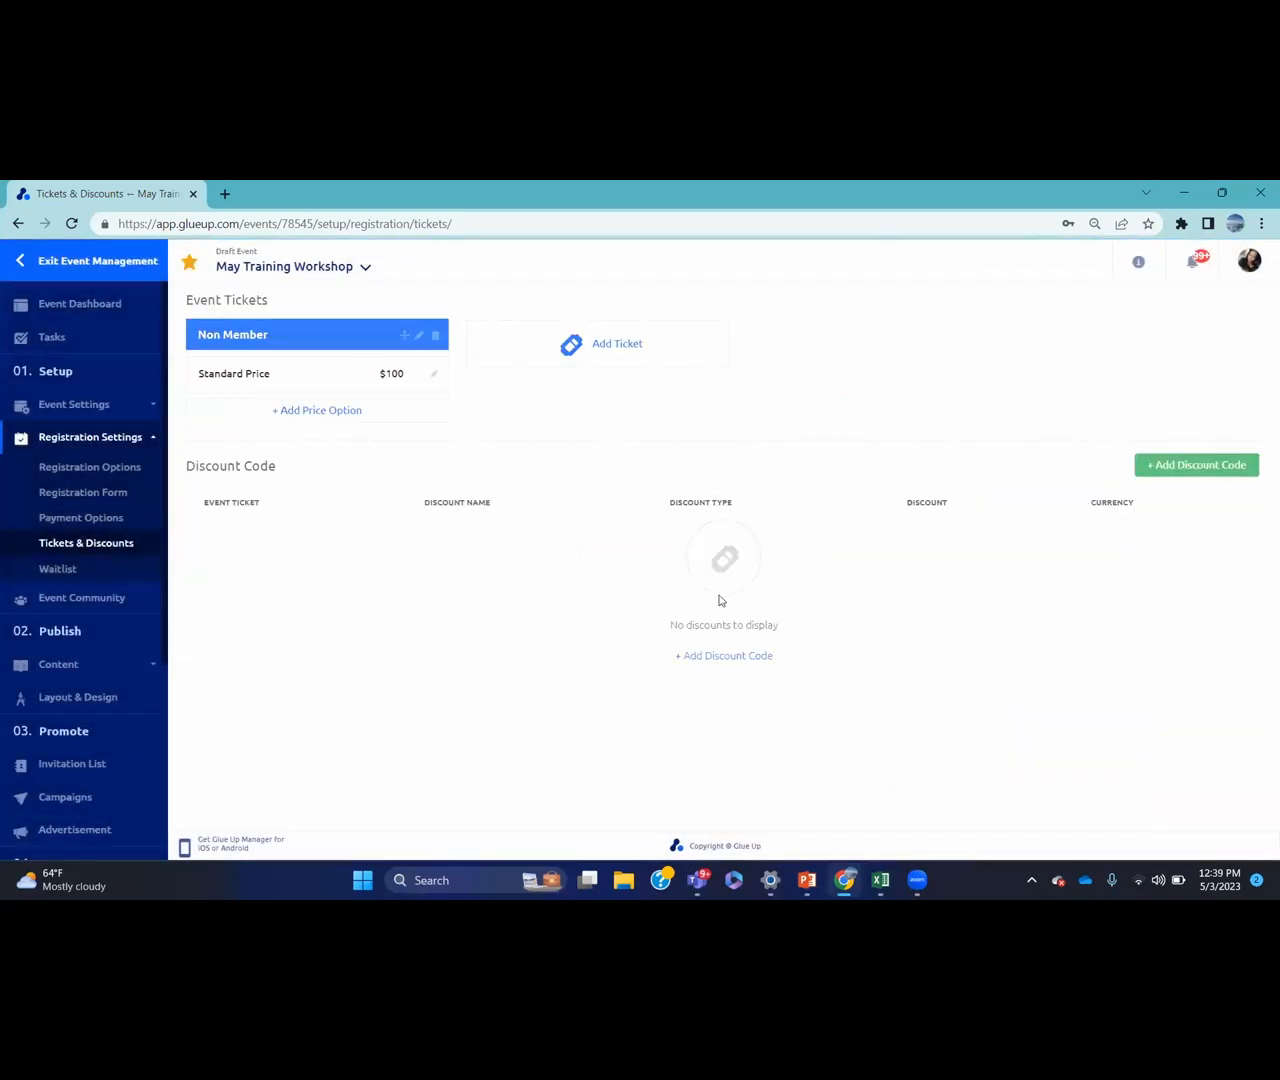
Start an Early bird ticket with Standard price, US Dollar currency and price 80
{"action": "left_click", "coordinate": [569, 362]}
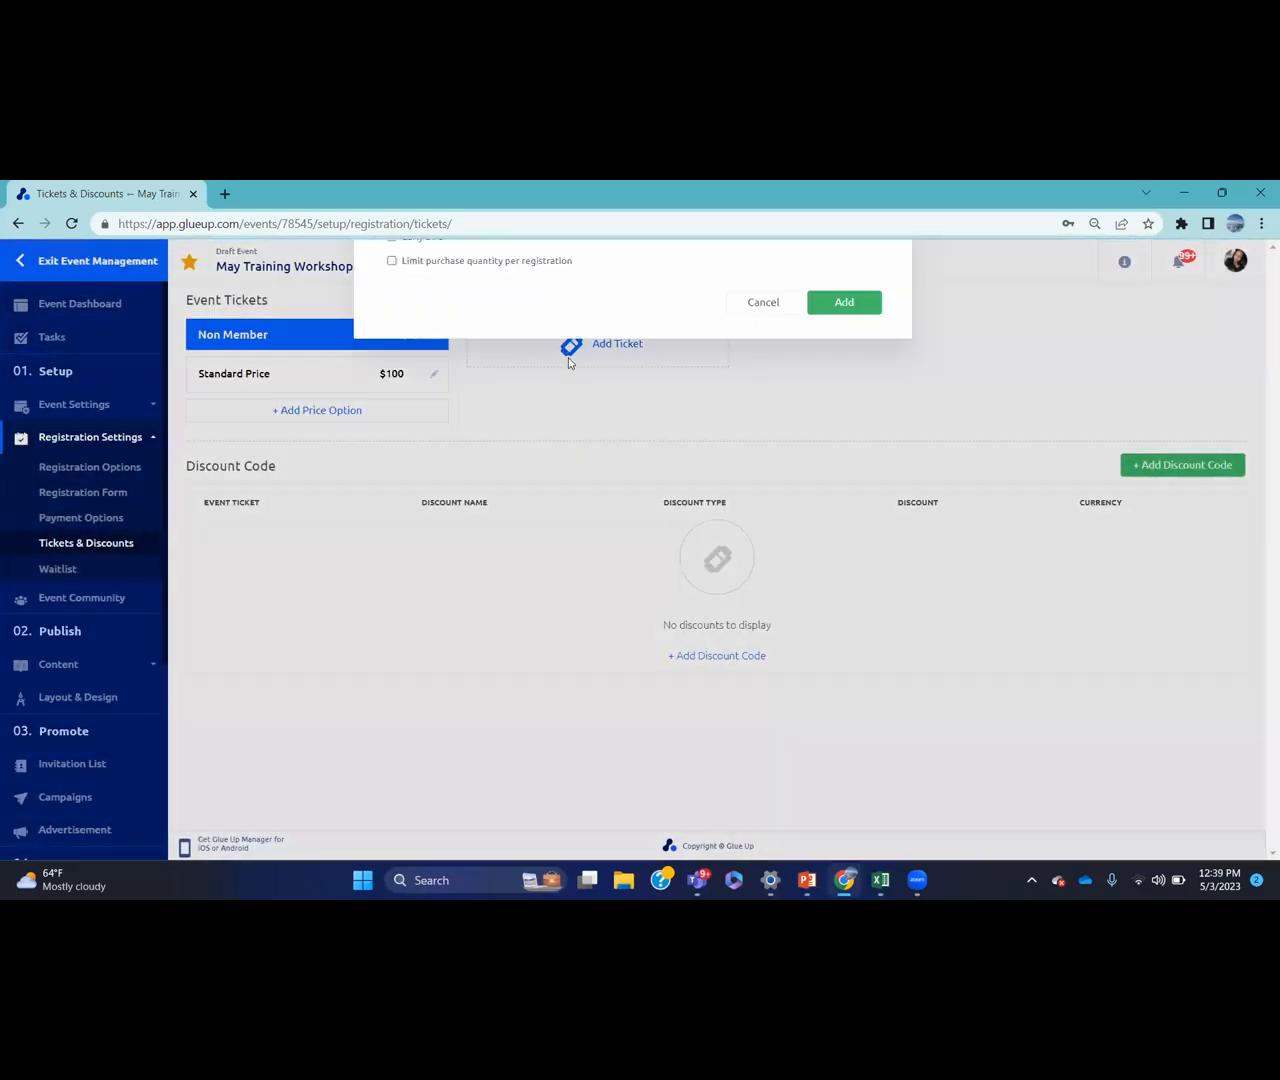
{"action": "type", "text": "Ear"}
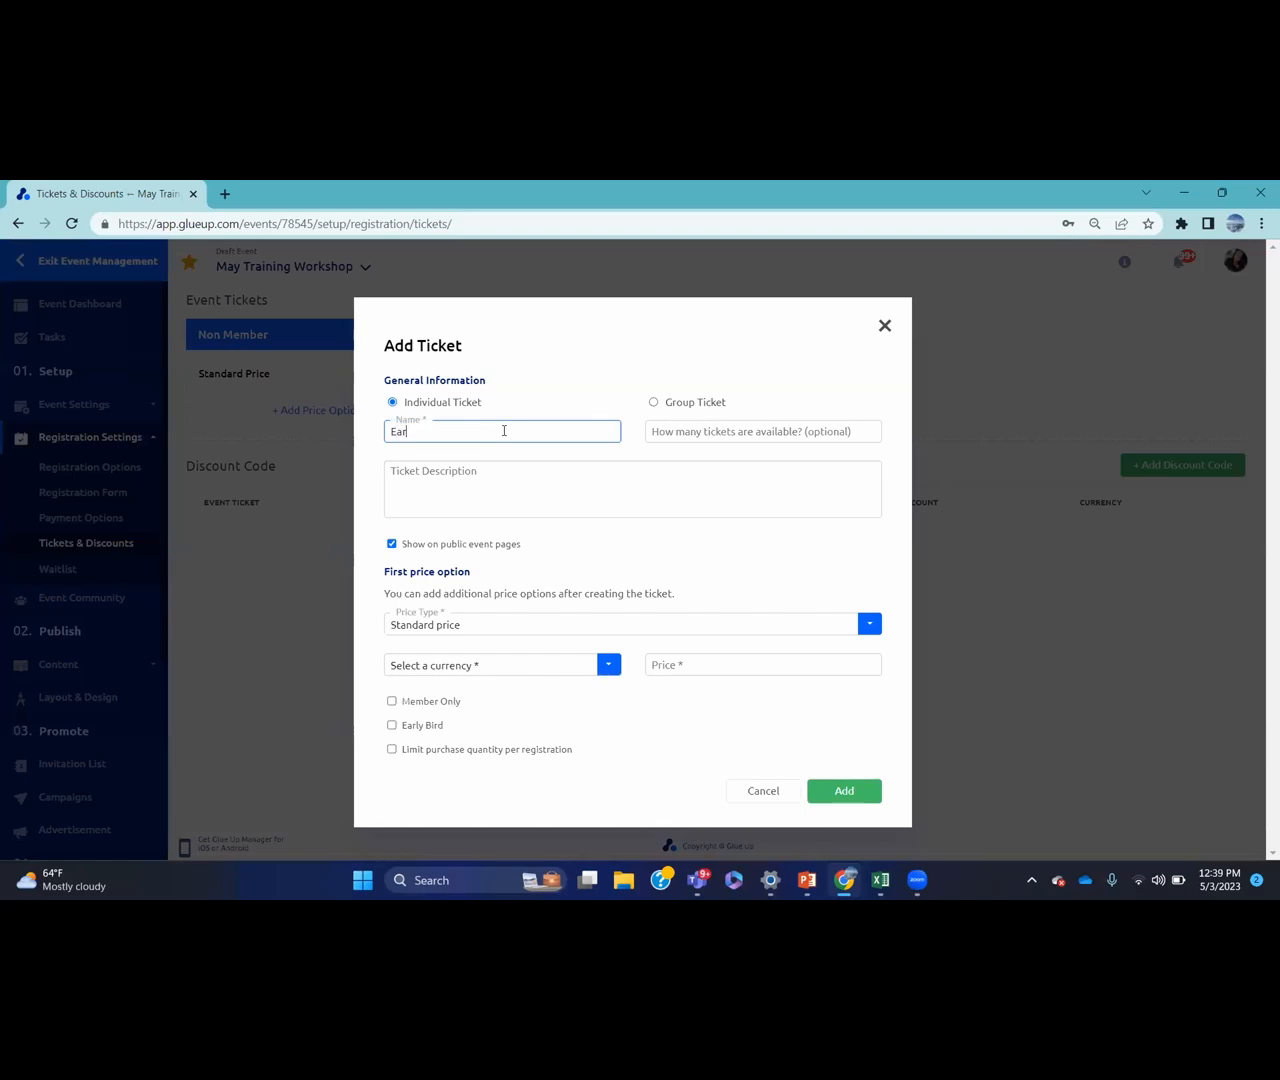
{"action": "type", "text": "ly bor"}
{"action": "left_click", "coordinate": [496, 627]}
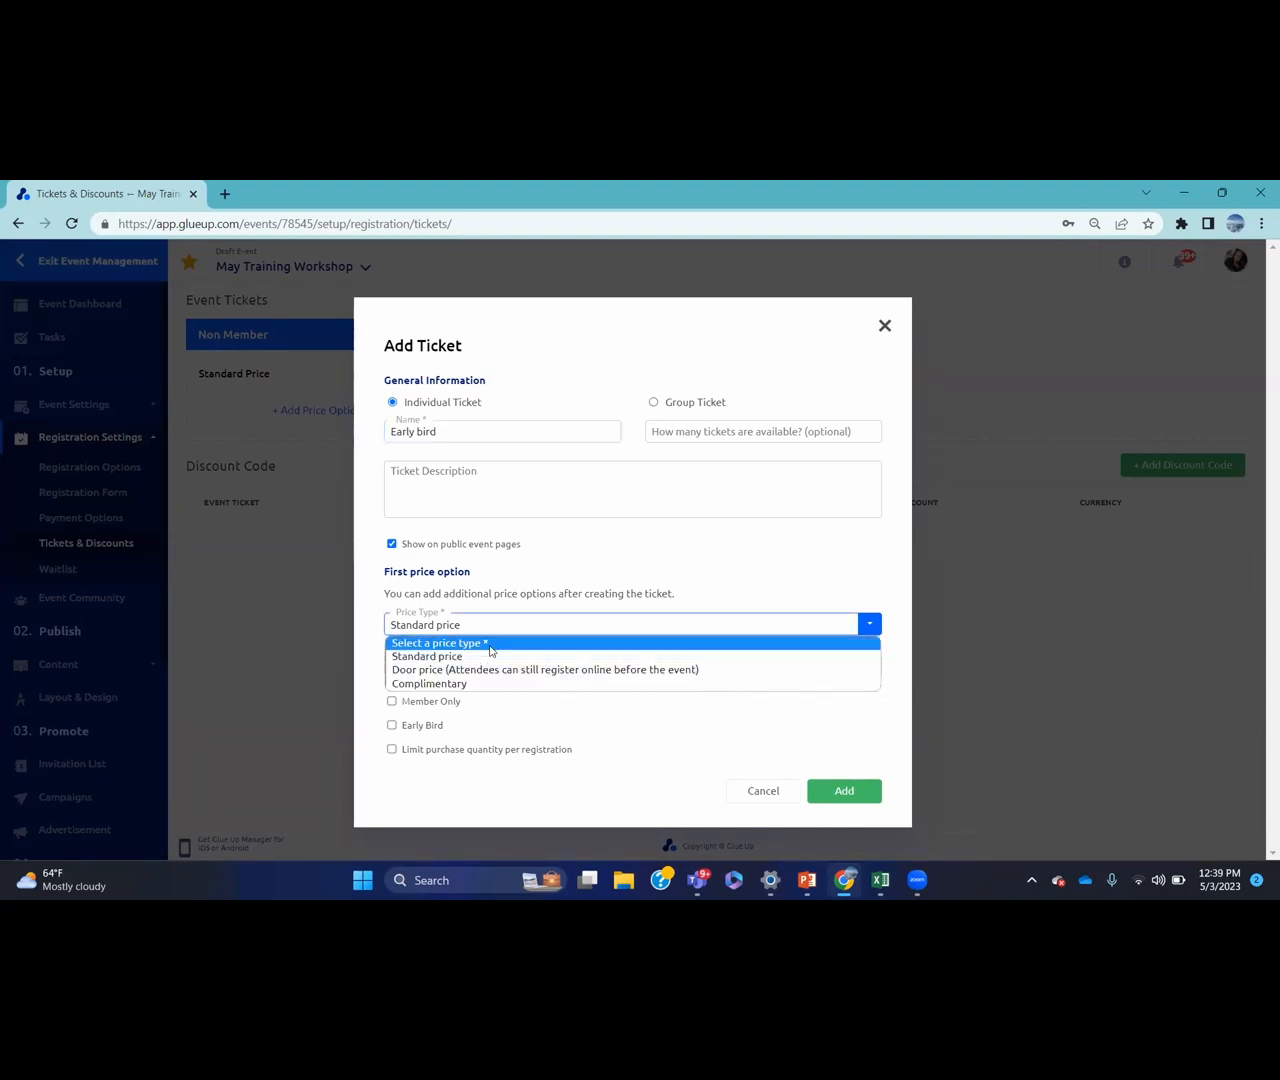
{"action": "left_click", "coordinate": [487, 657]}
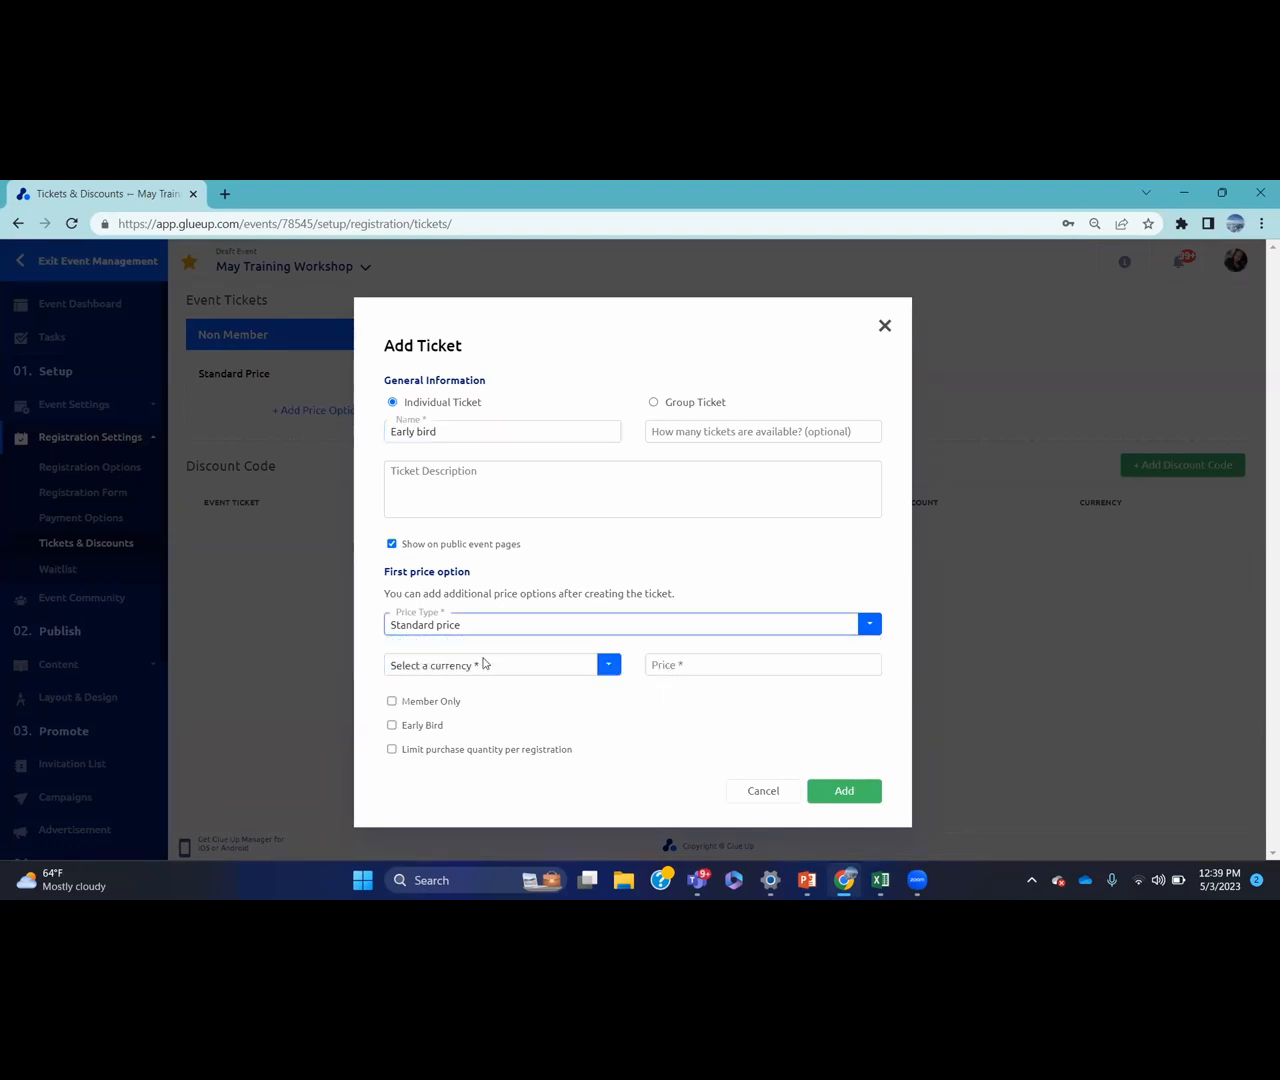
{"action": "left_click", "coordinate": [610, 665]}
{"action": "left_click", "coordinate": [496, 797]}
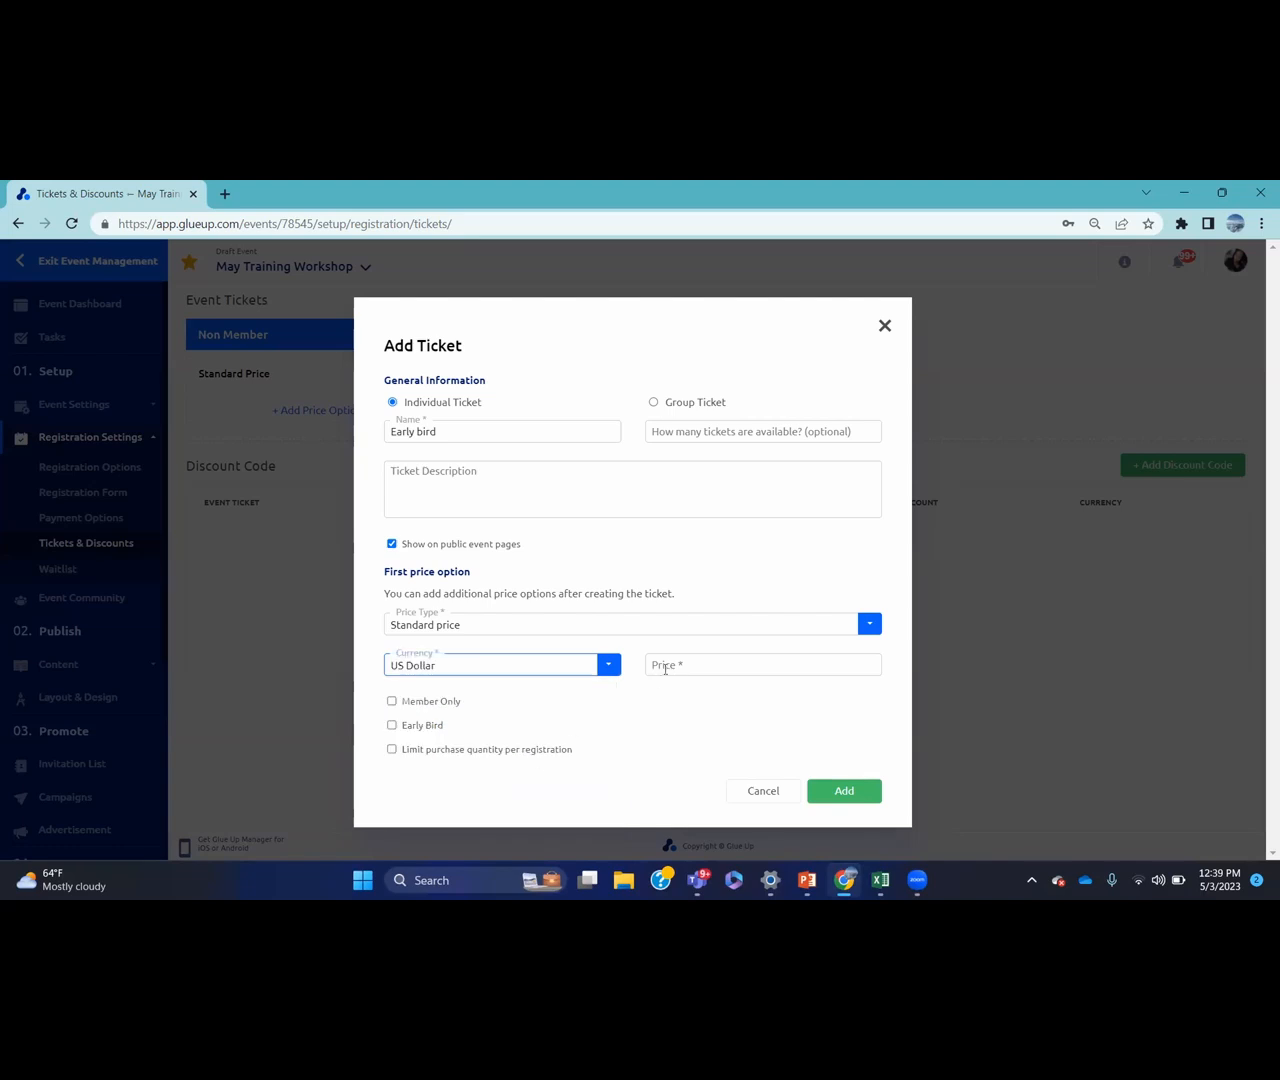
{"action": "left_click", "coordinate": [686, 666]}
{"action": "type", "text": "80"}
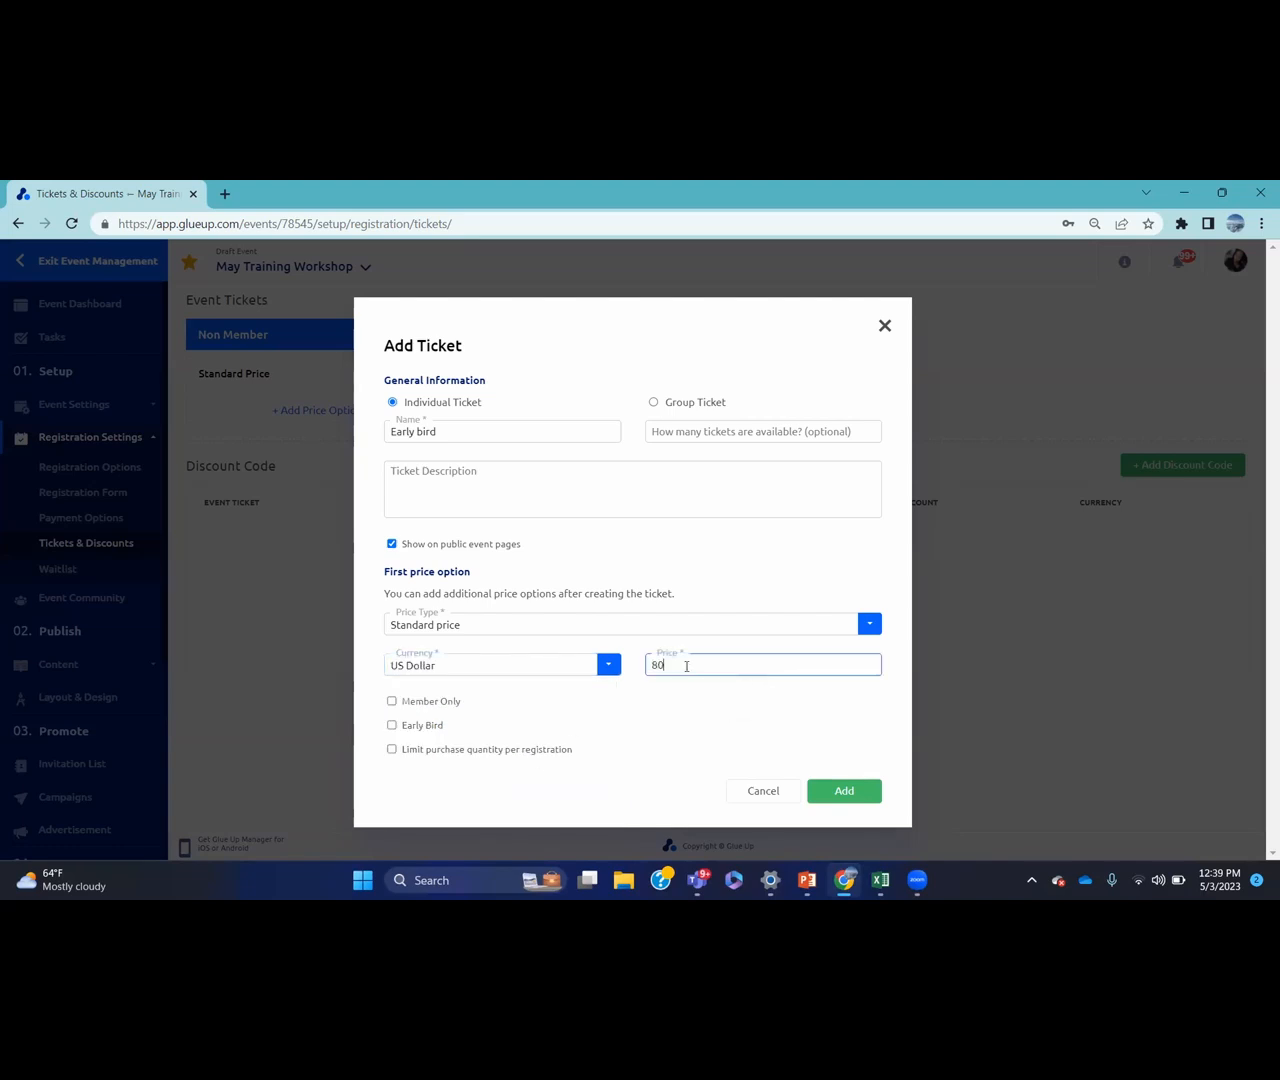
Enable early-bird pricing expiring 2023-05-07 at 13:00 and create the ticket
{"action": "left_click", "coordinate": [392, 726]}
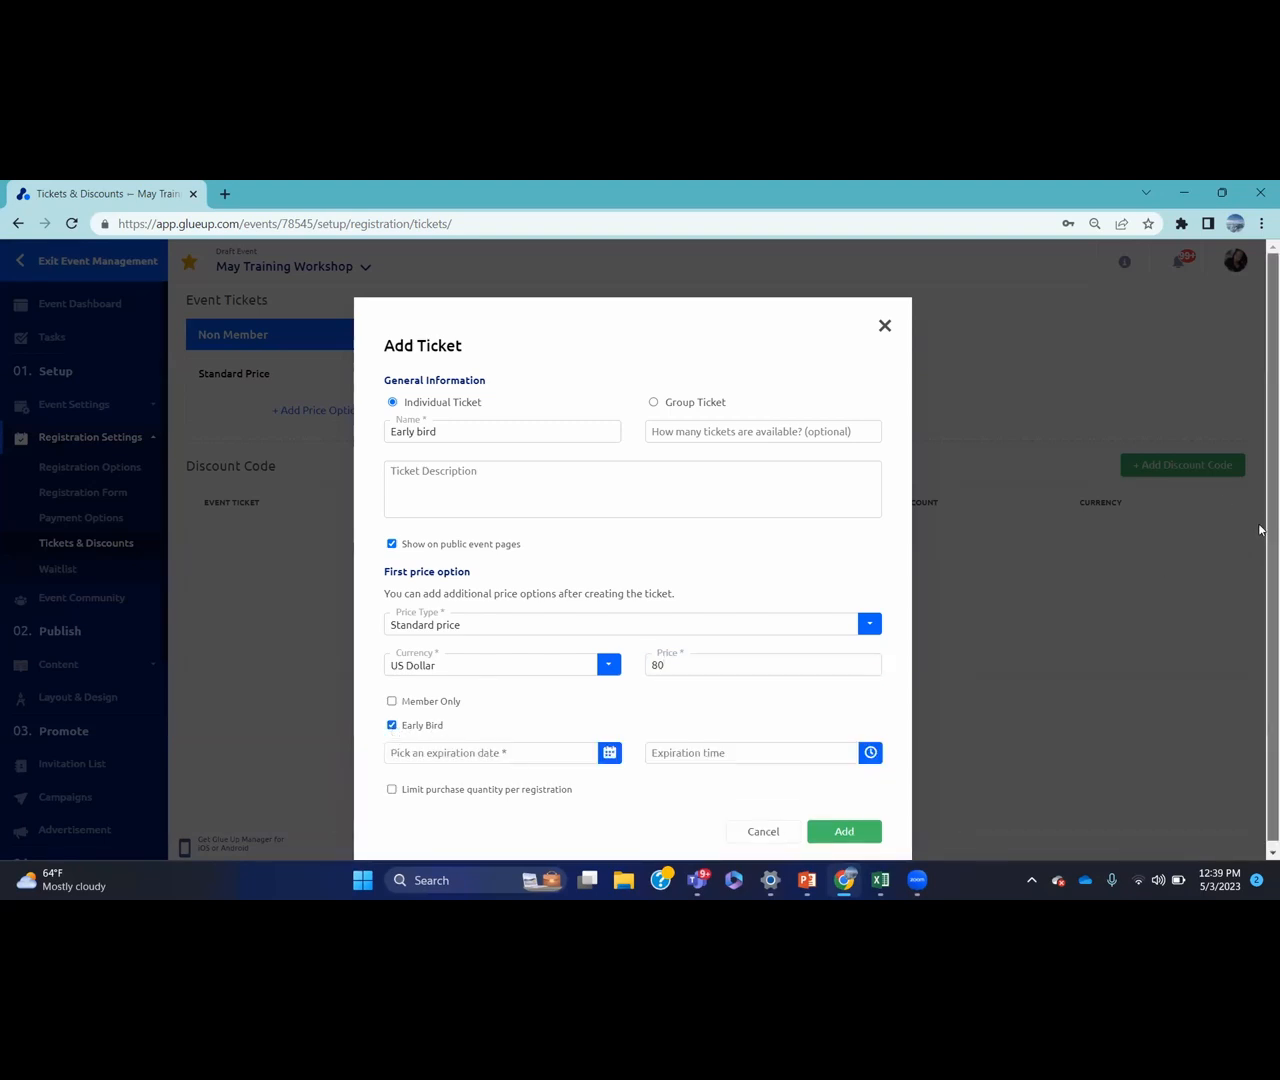
{"action": "left_click", "coordinate": [610, 748]}
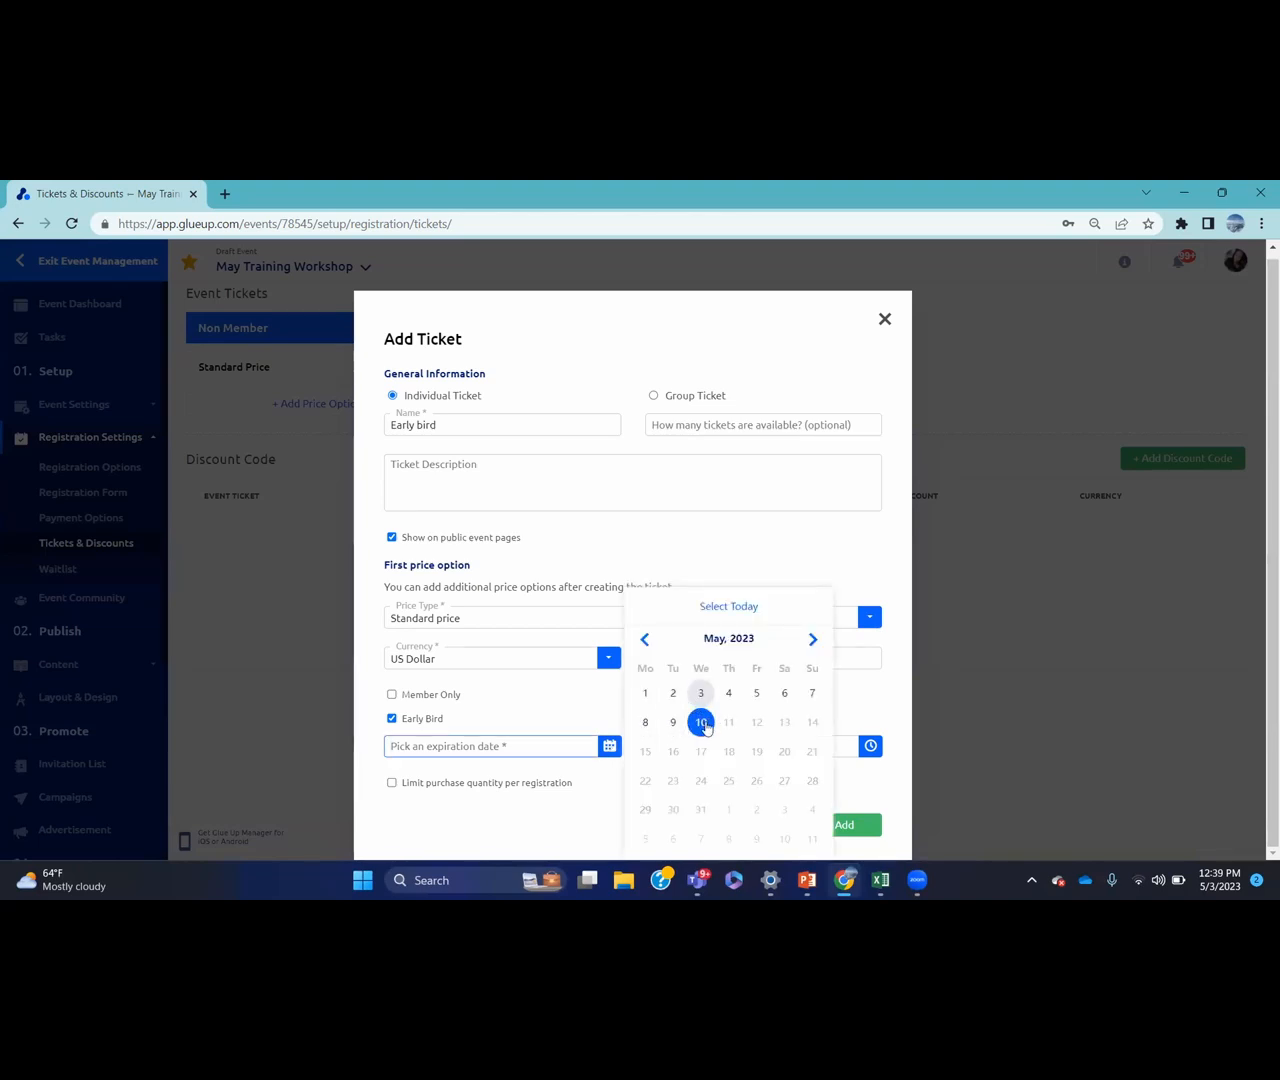
{"action": "left_click", "coordinate": [810, 694]}
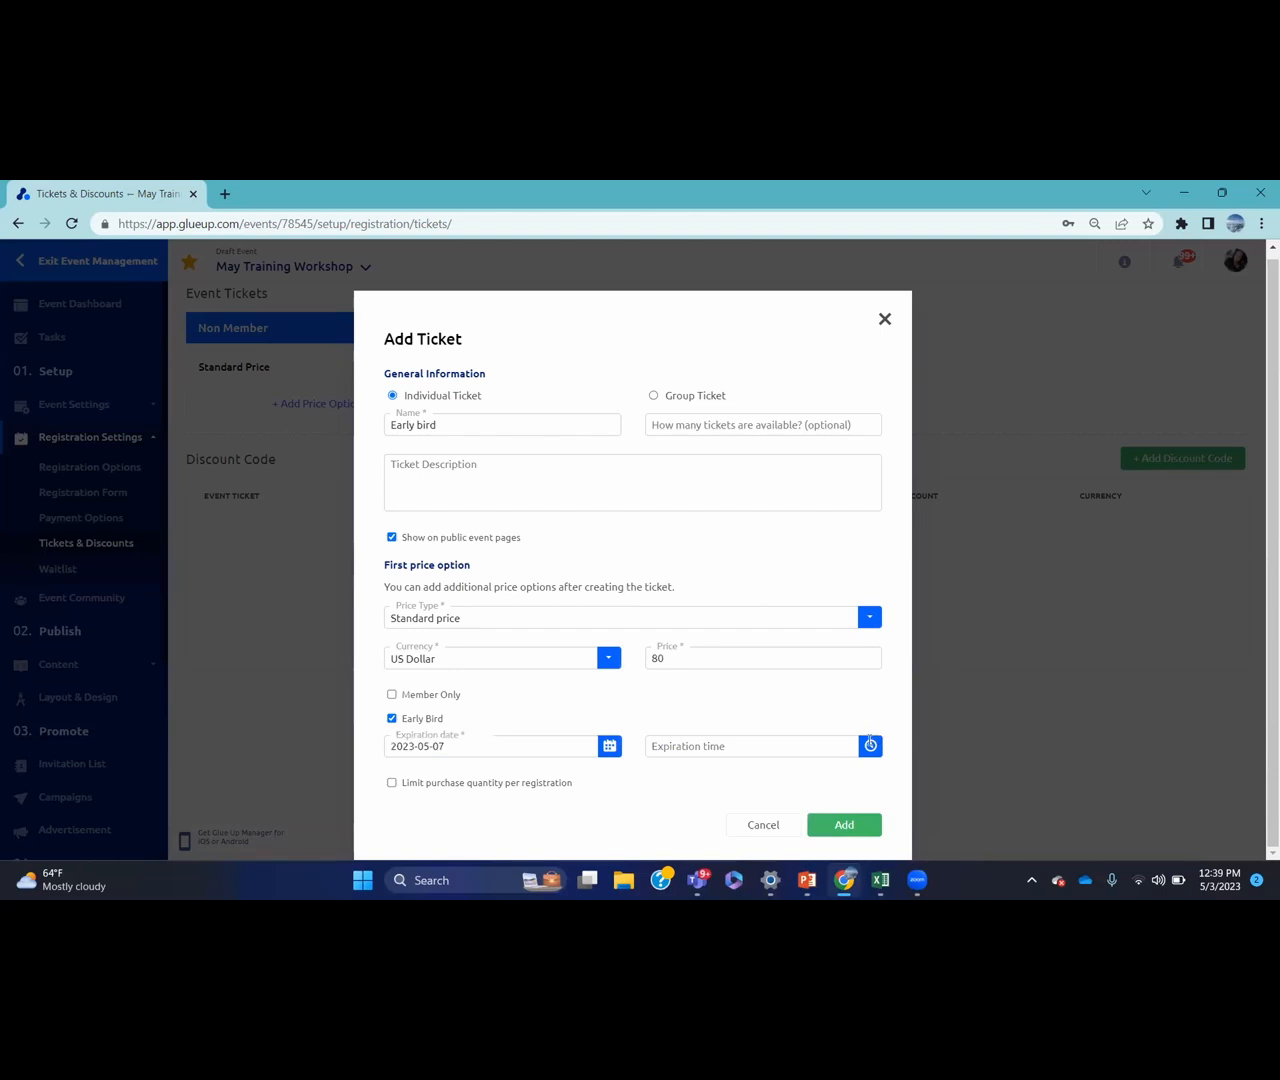
{"action": "left_click", "coordinate": [845, 746]}
{"action": "left_click", "coordinate": [692, 771]}
{"action": "left_click", "coordinate": [692, 771]}
{"action": "left_click", "coordinate": [692, 771]}
{"action": "left_click", "coordinate": [692, 771]}
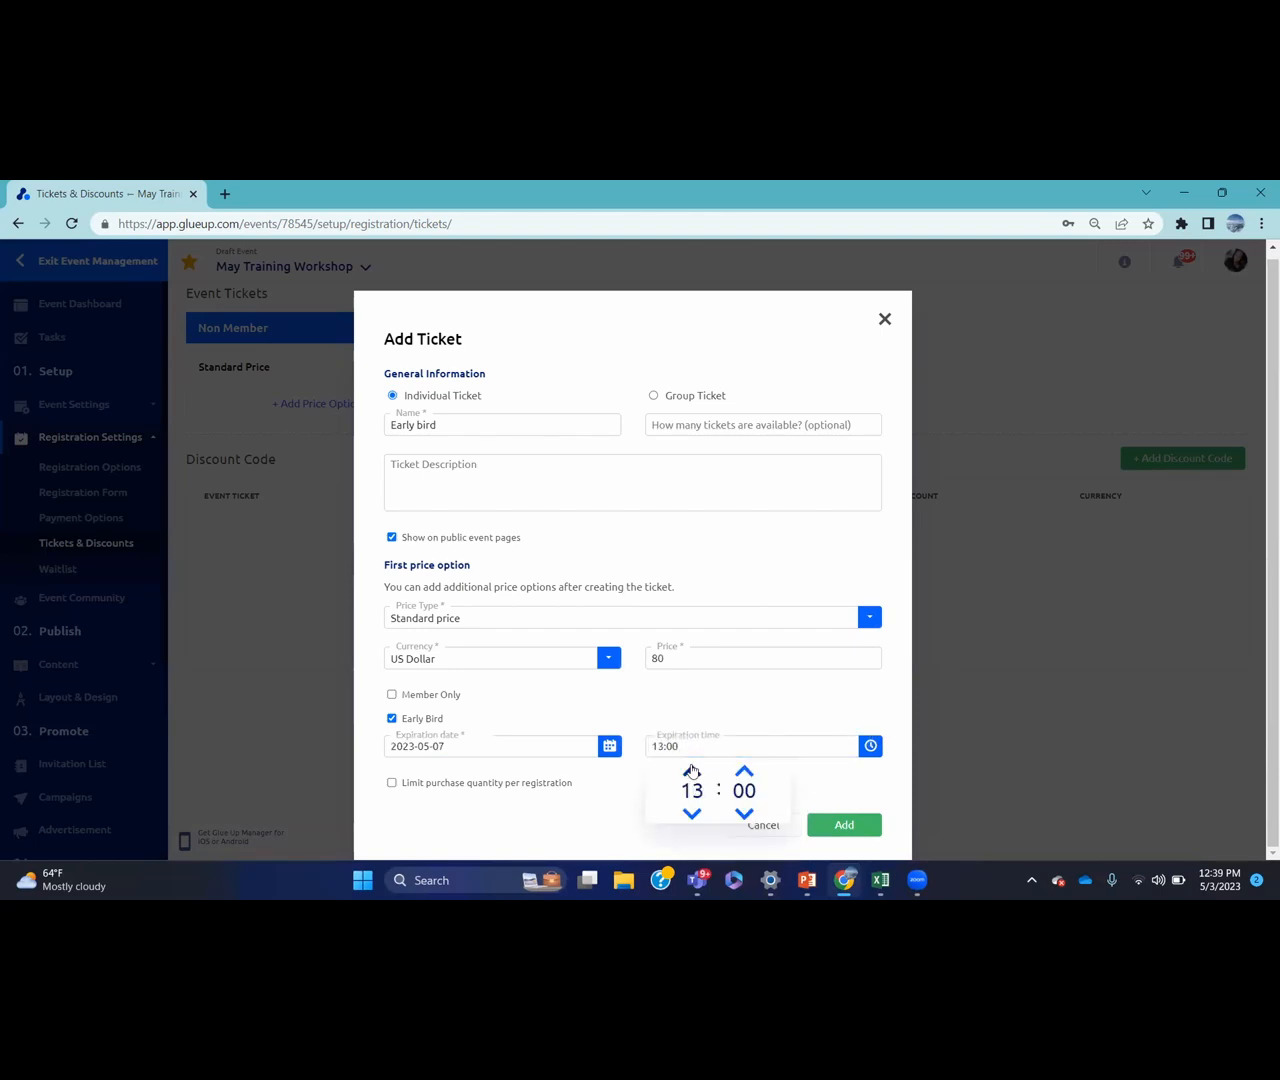
{"action": "left_click", "coordinate": [735, 712]}
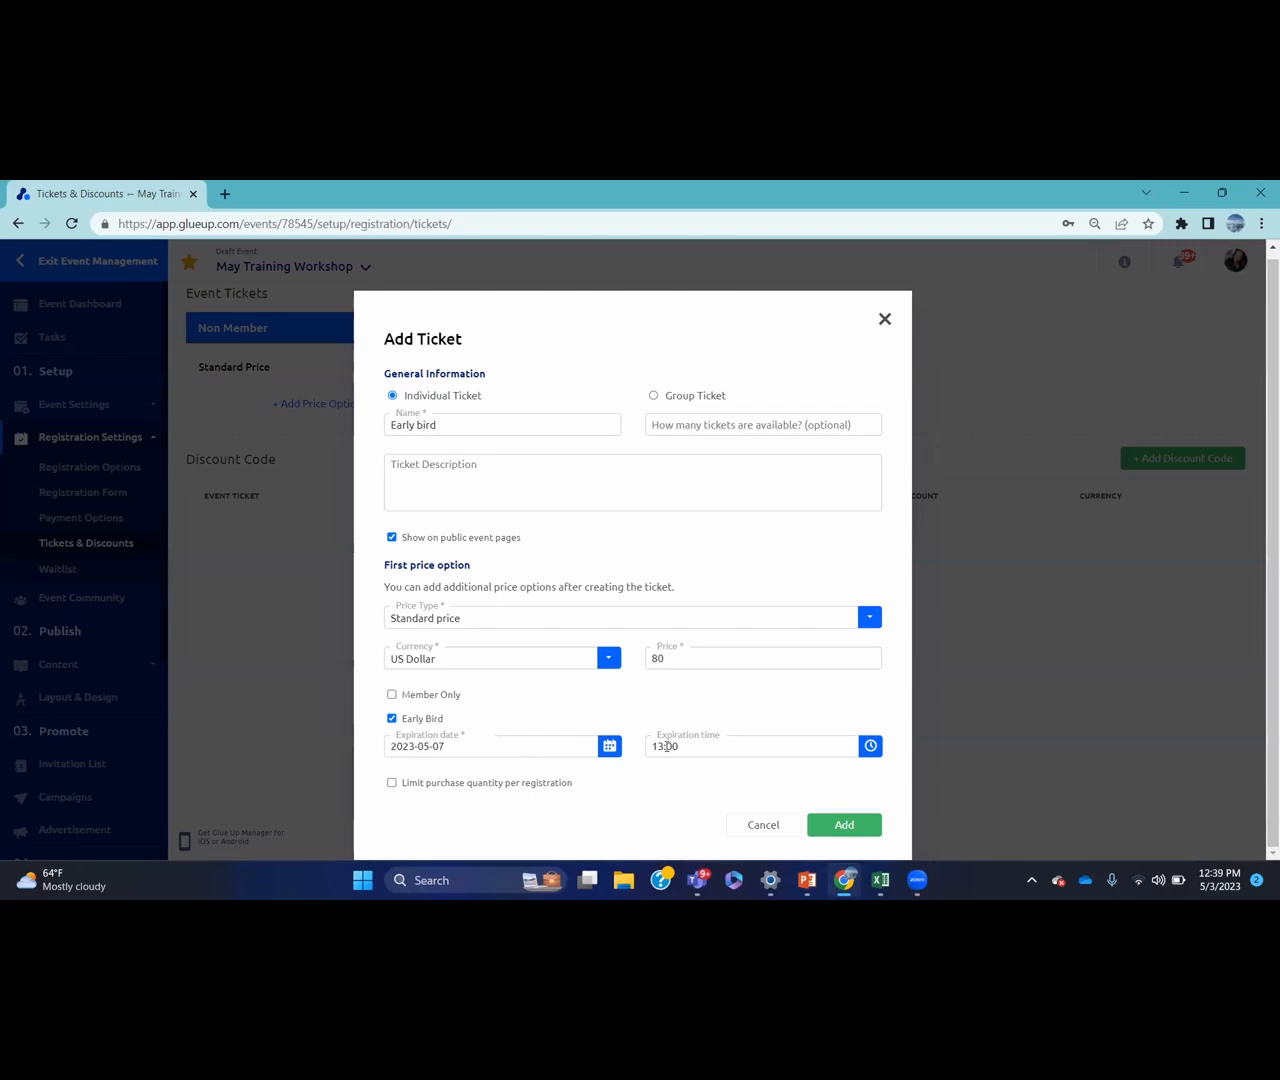
{"action": "left_click", "coordinate": [840, 824]}
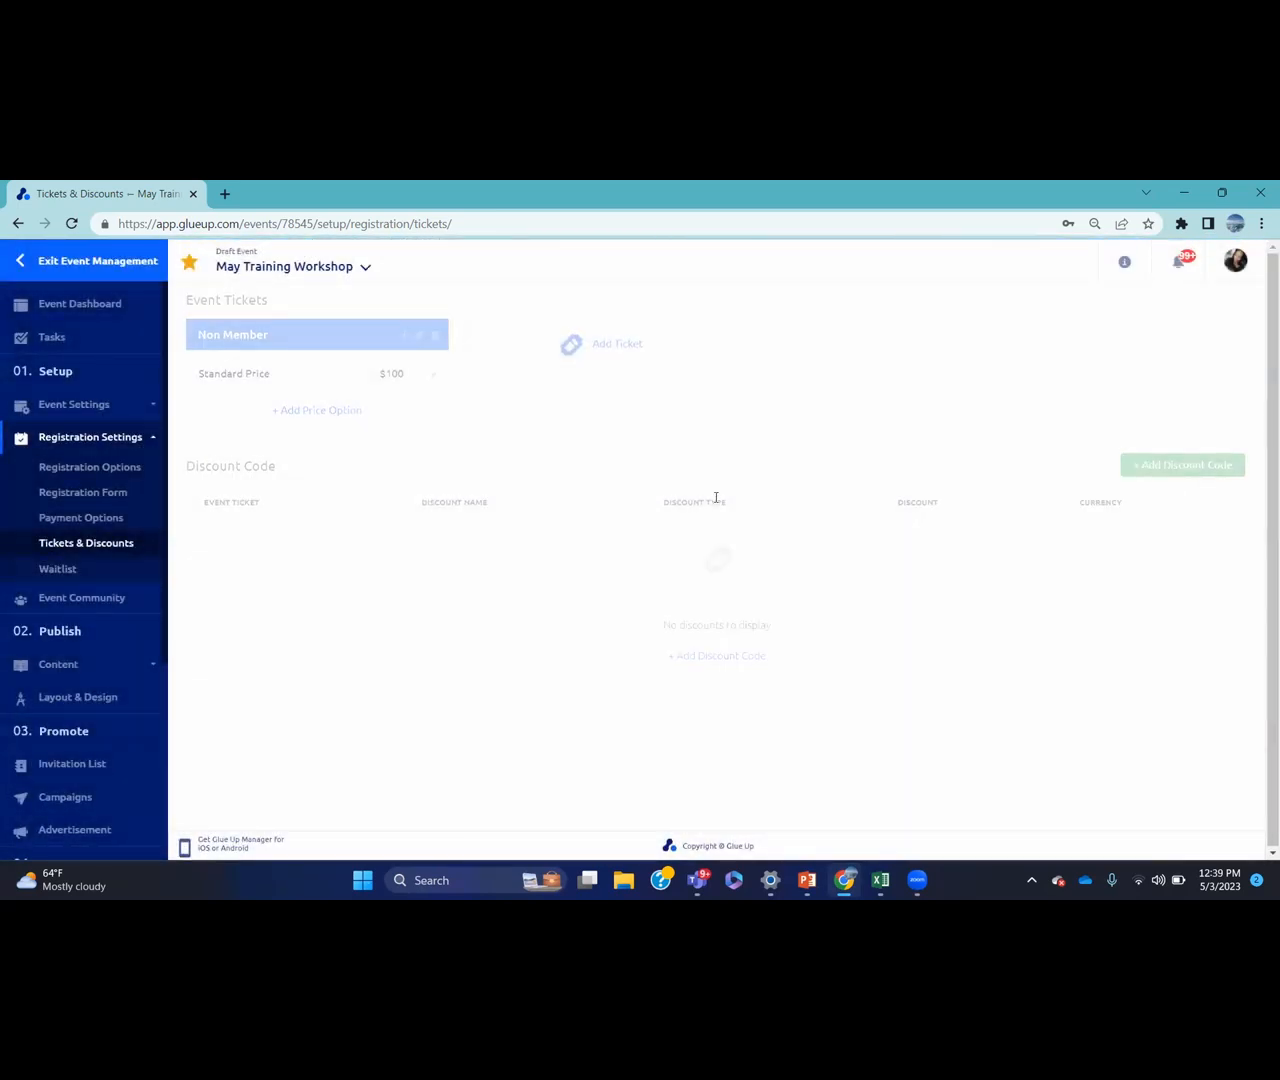
Start a 'Member ticket' priced 70 in US Dollar
{"action": "left_click", "coordinate": [826, 341]}
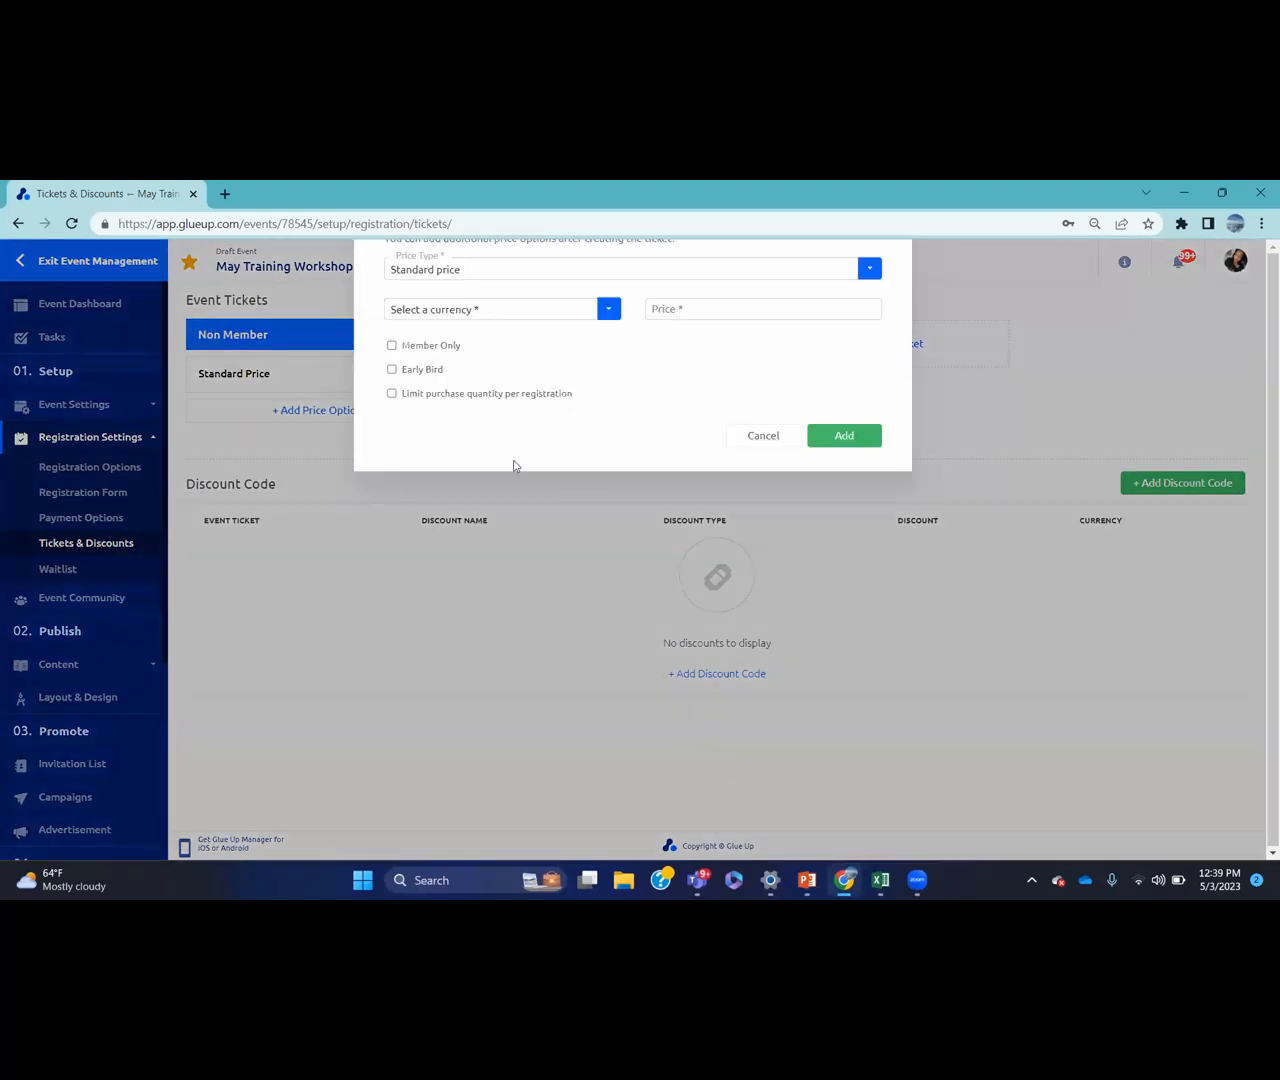
{"action": "left_click", "coordinate": [465, 428]}
{"action": "type", "text": "Me"}
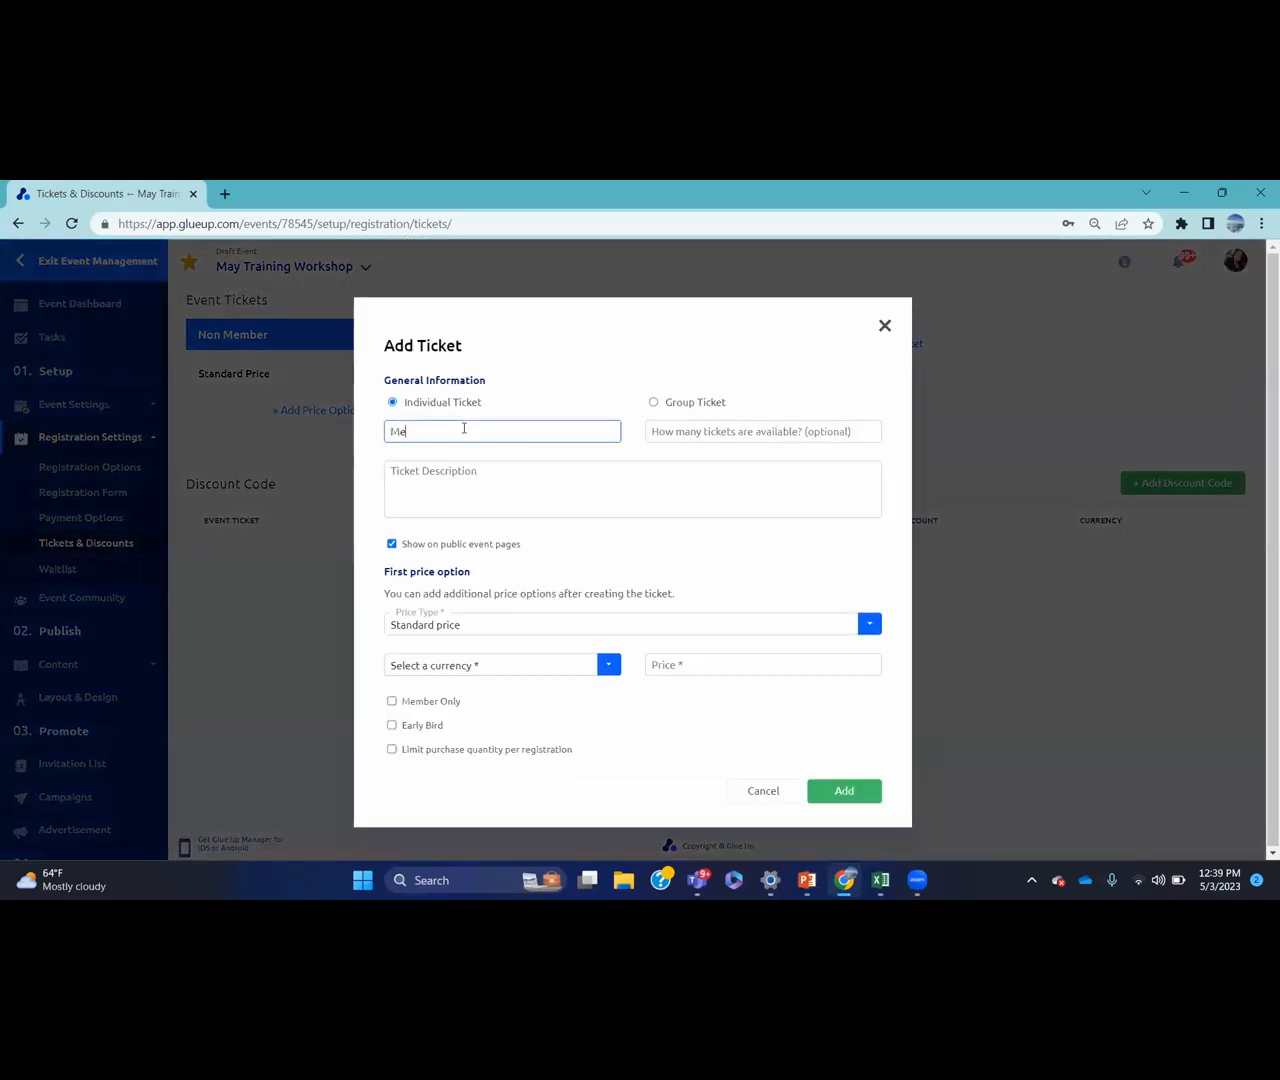
{"action": "type", "text": "mber ticket"}
{"action": "key", "text": "BackSpace"}
{"action": "key", "text": "BackSpace"}
{"action": "type", "text": "et"}
{"action": "left_click", "coordinate": [608, 665]}
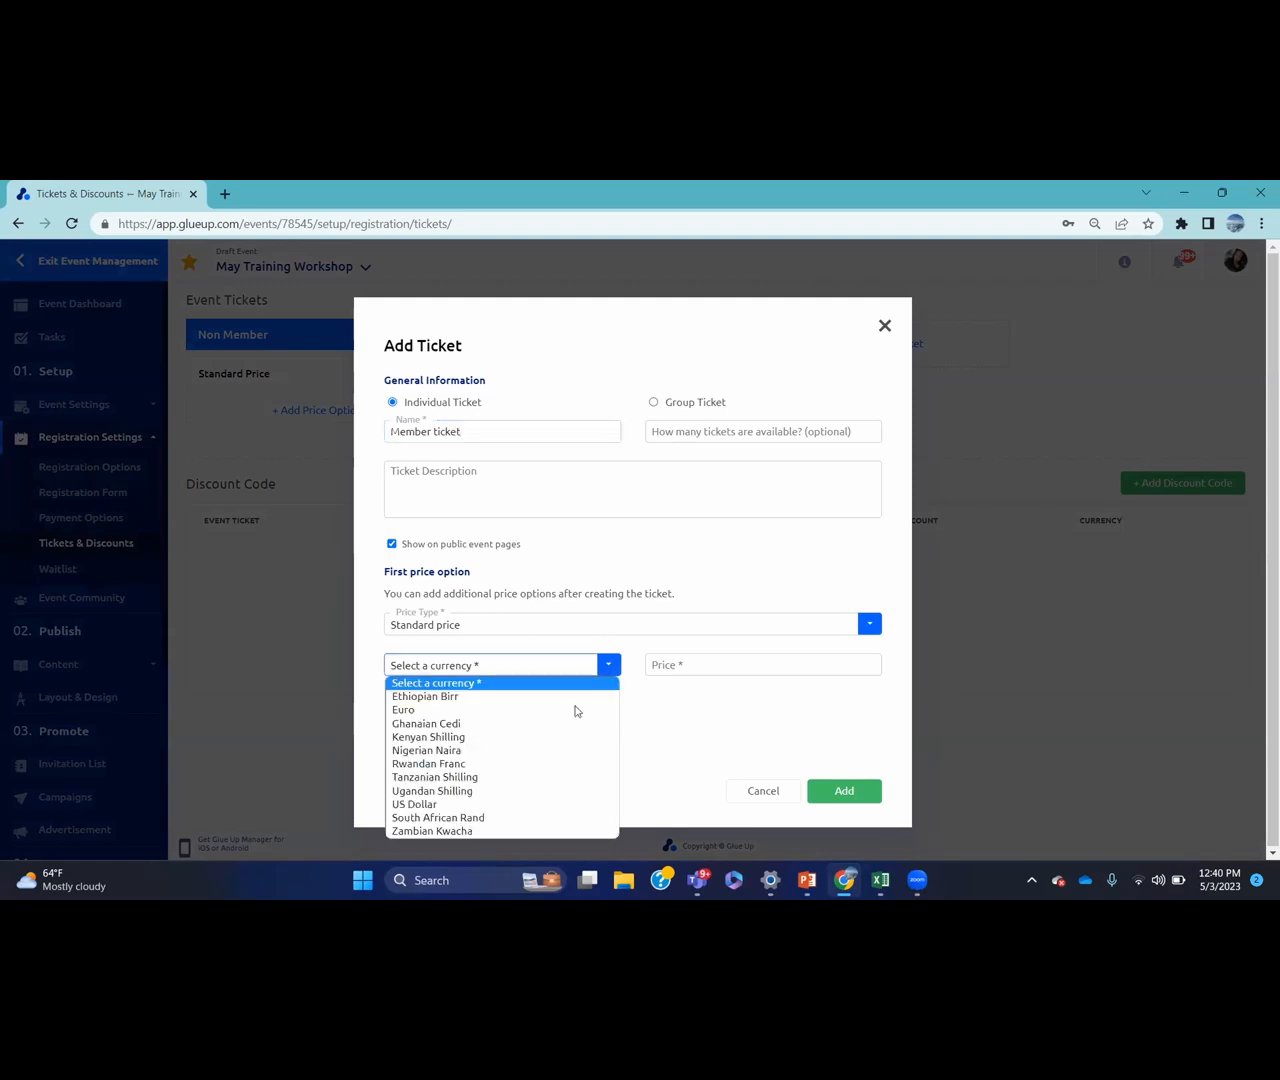
{"action": "left_click", "coordinate": [530, 803]}
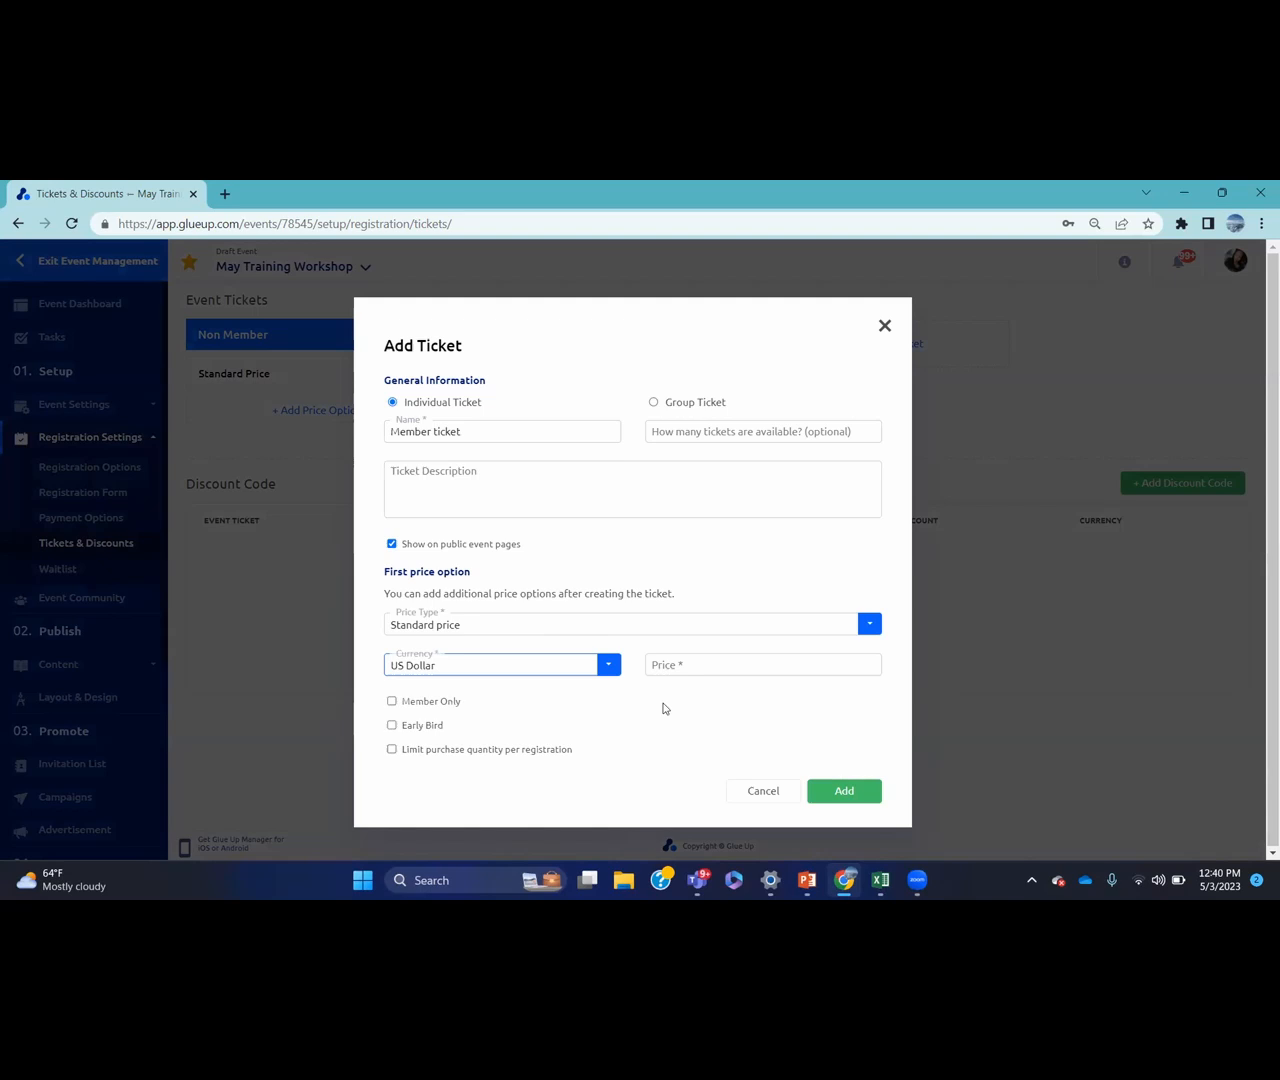
{"action": "left_click", "coordinate": [733, 665]}
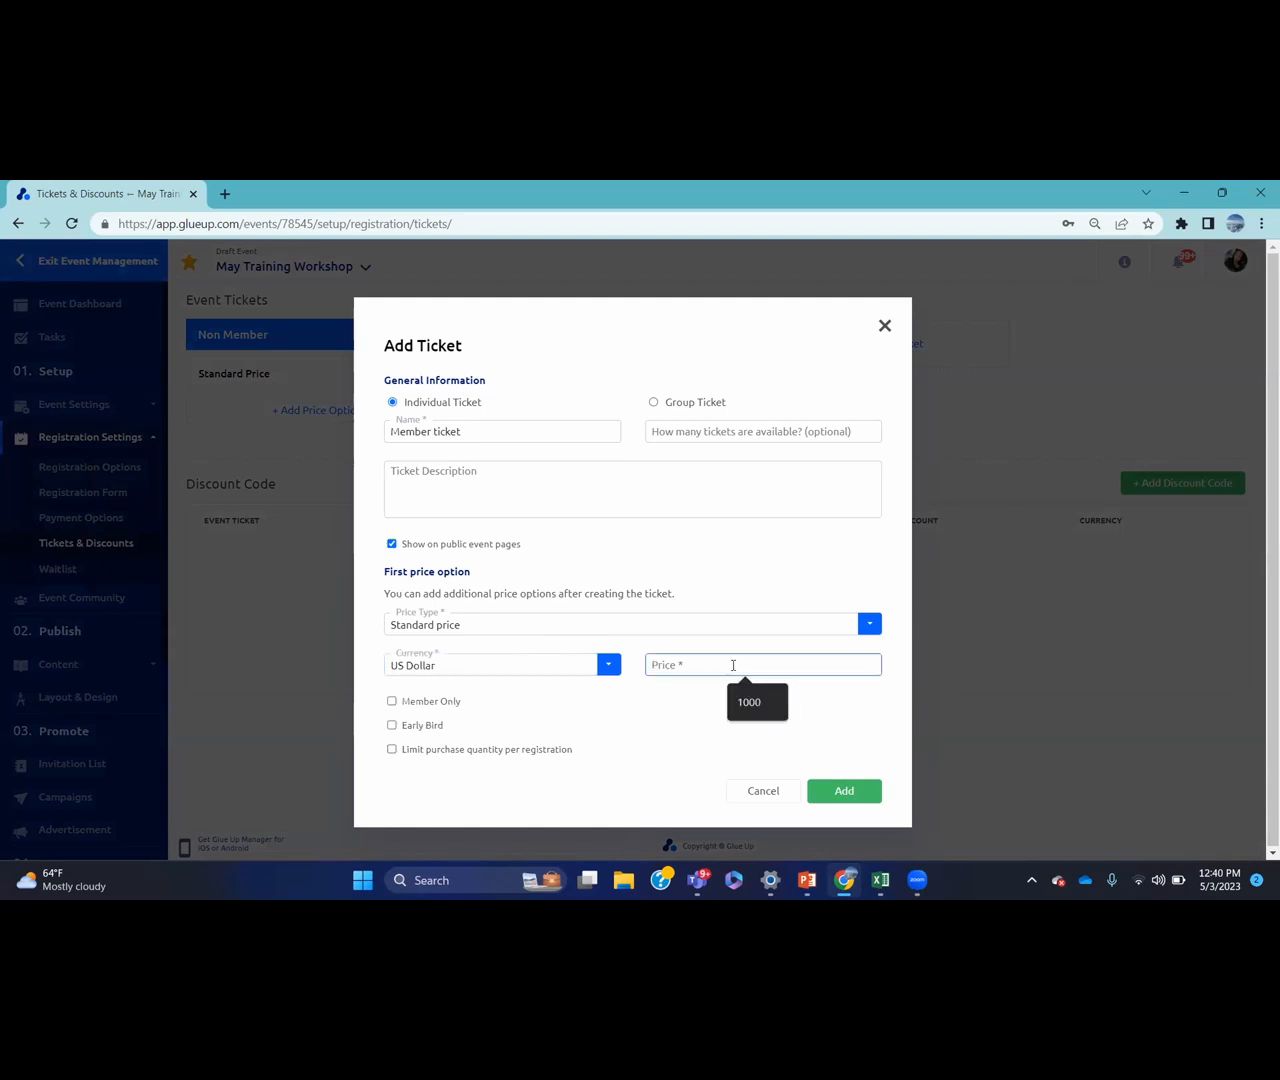
{"action": "type", "text": "70"}
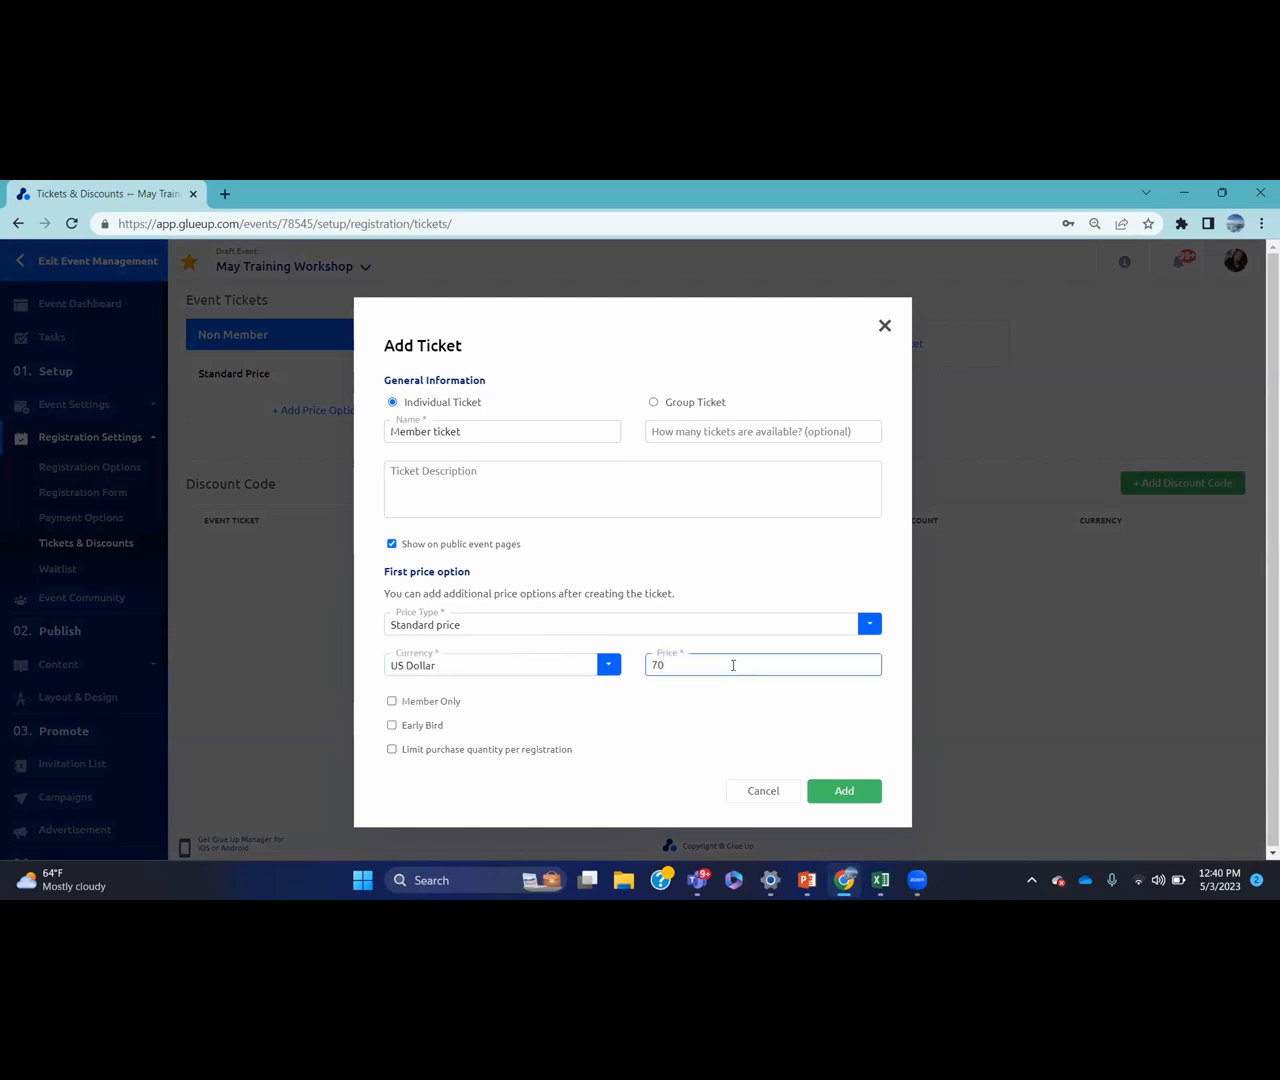
Restrict the ticket to primary members only and create it
{"action": "left_click", "coordinate": [391, 702]}
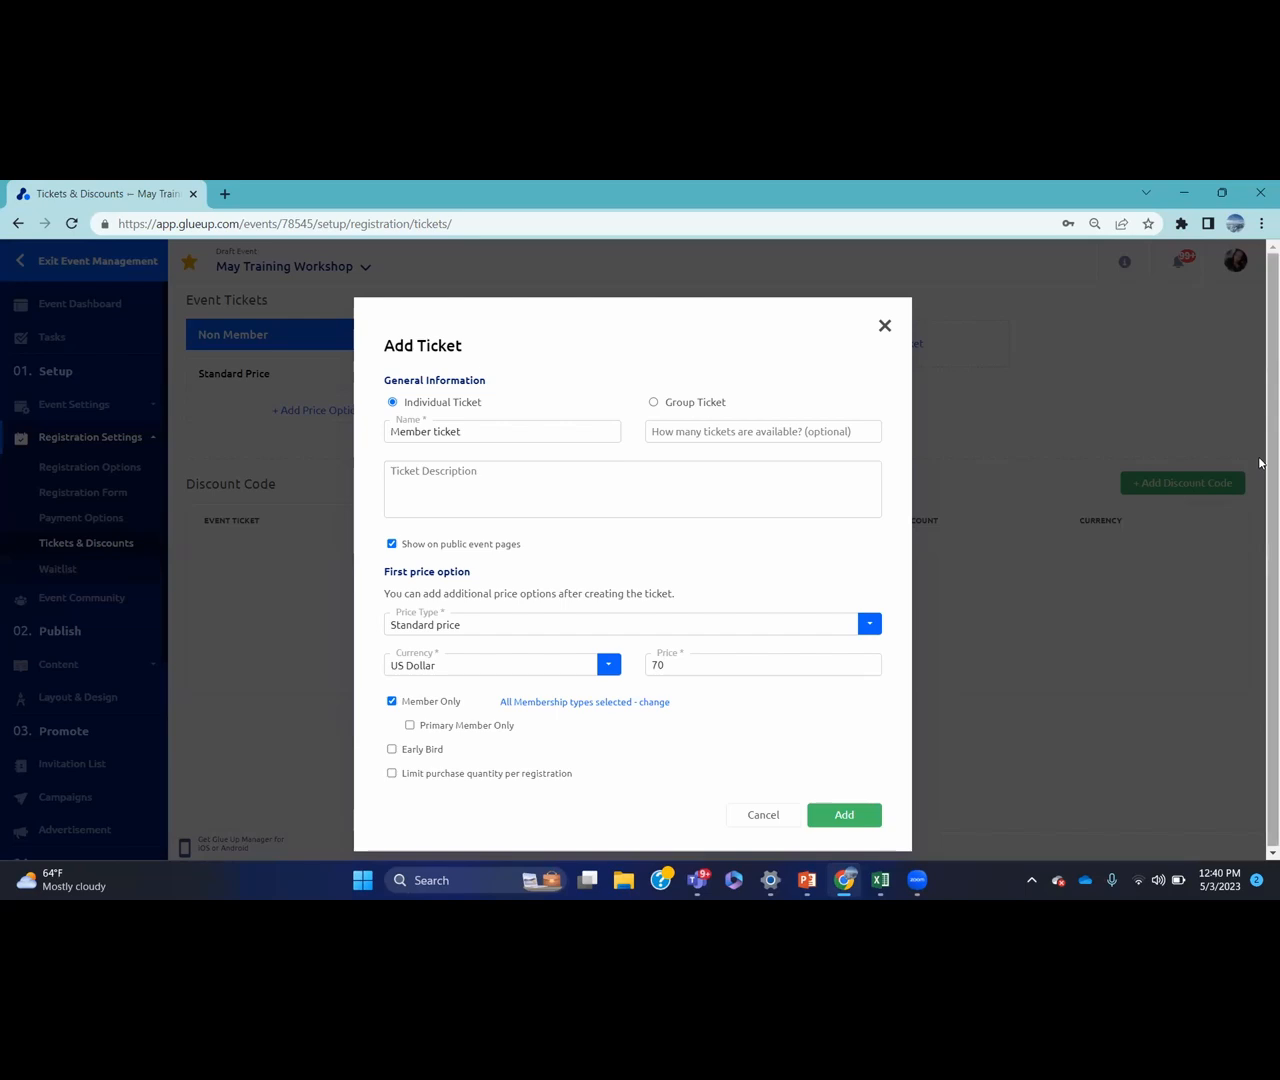
{"action": "left_click", "coordinate": [566, 704]}
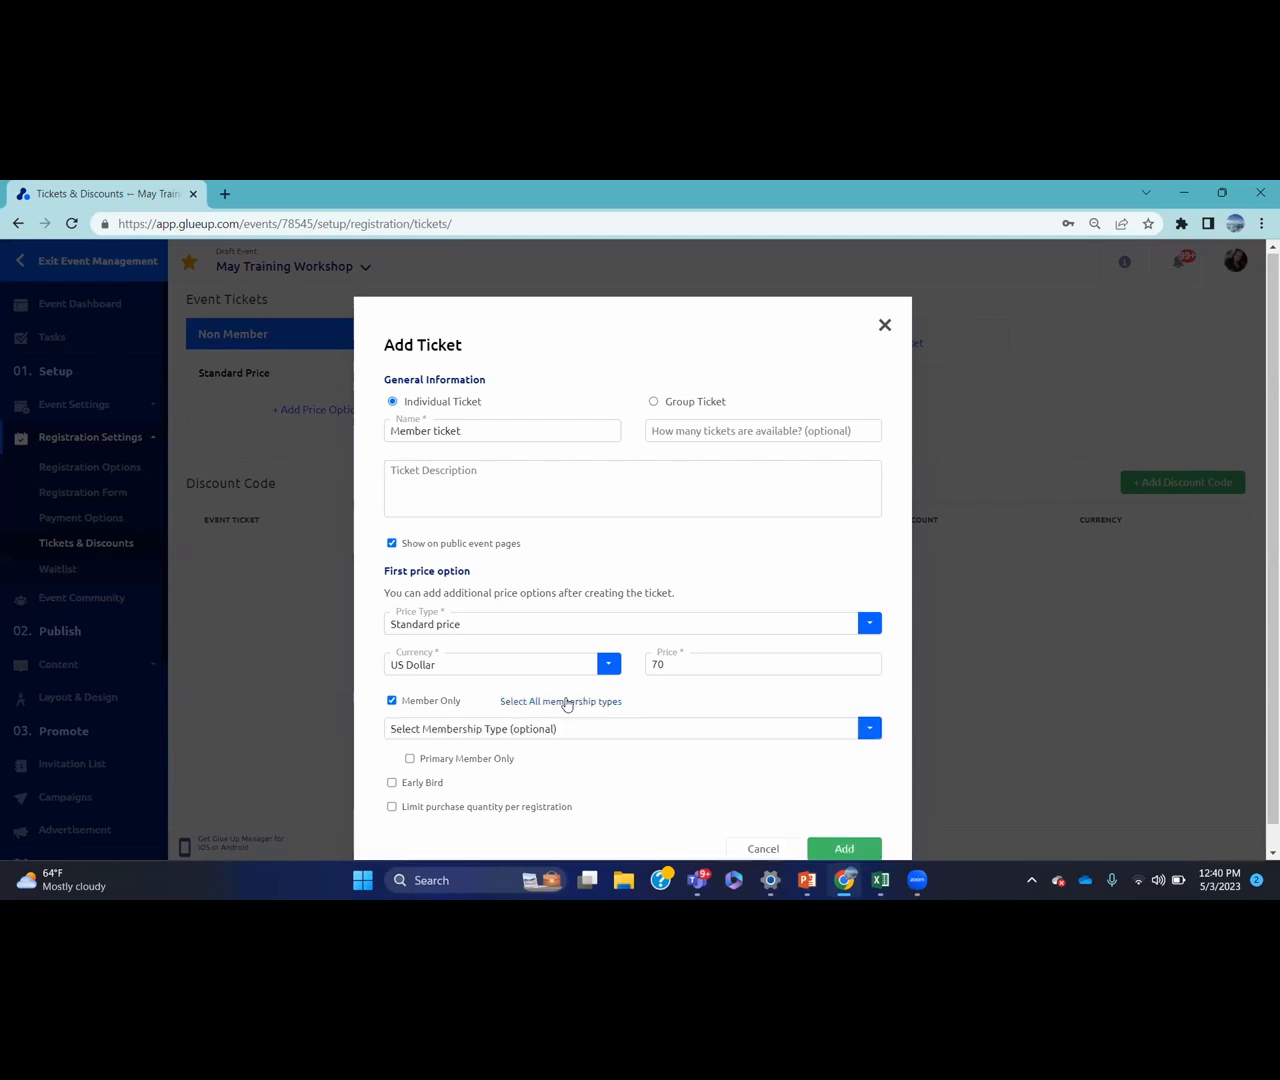
{"action": "left_click", "coordinate": [595, 729]}
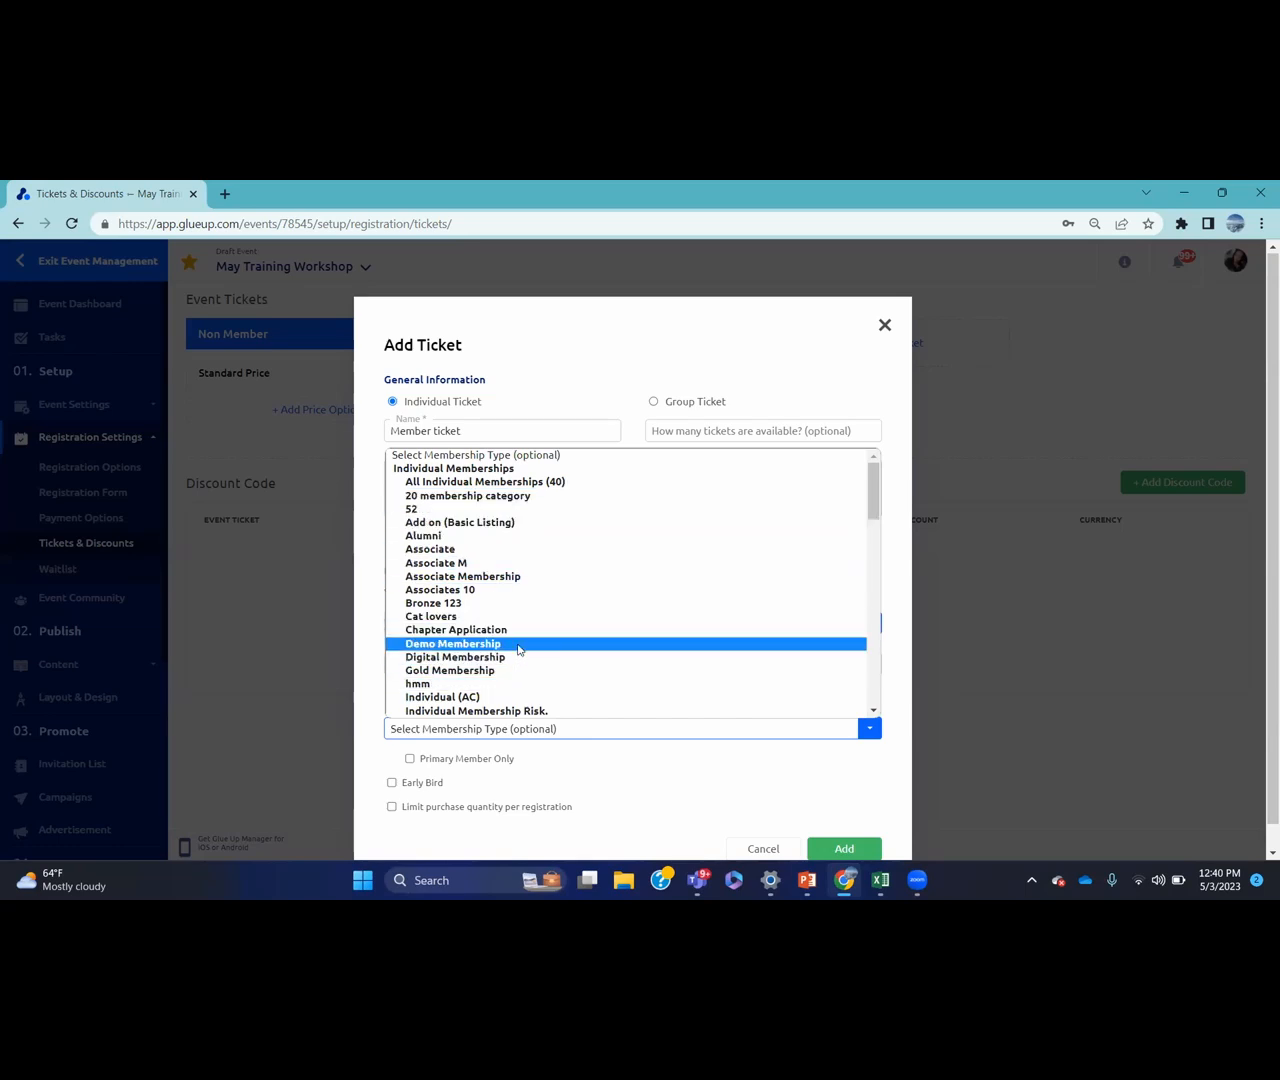
{"action": "left_click", "coordinate": [595, 762]}
{"action": "left_click", "coordinate": [595, 762]}
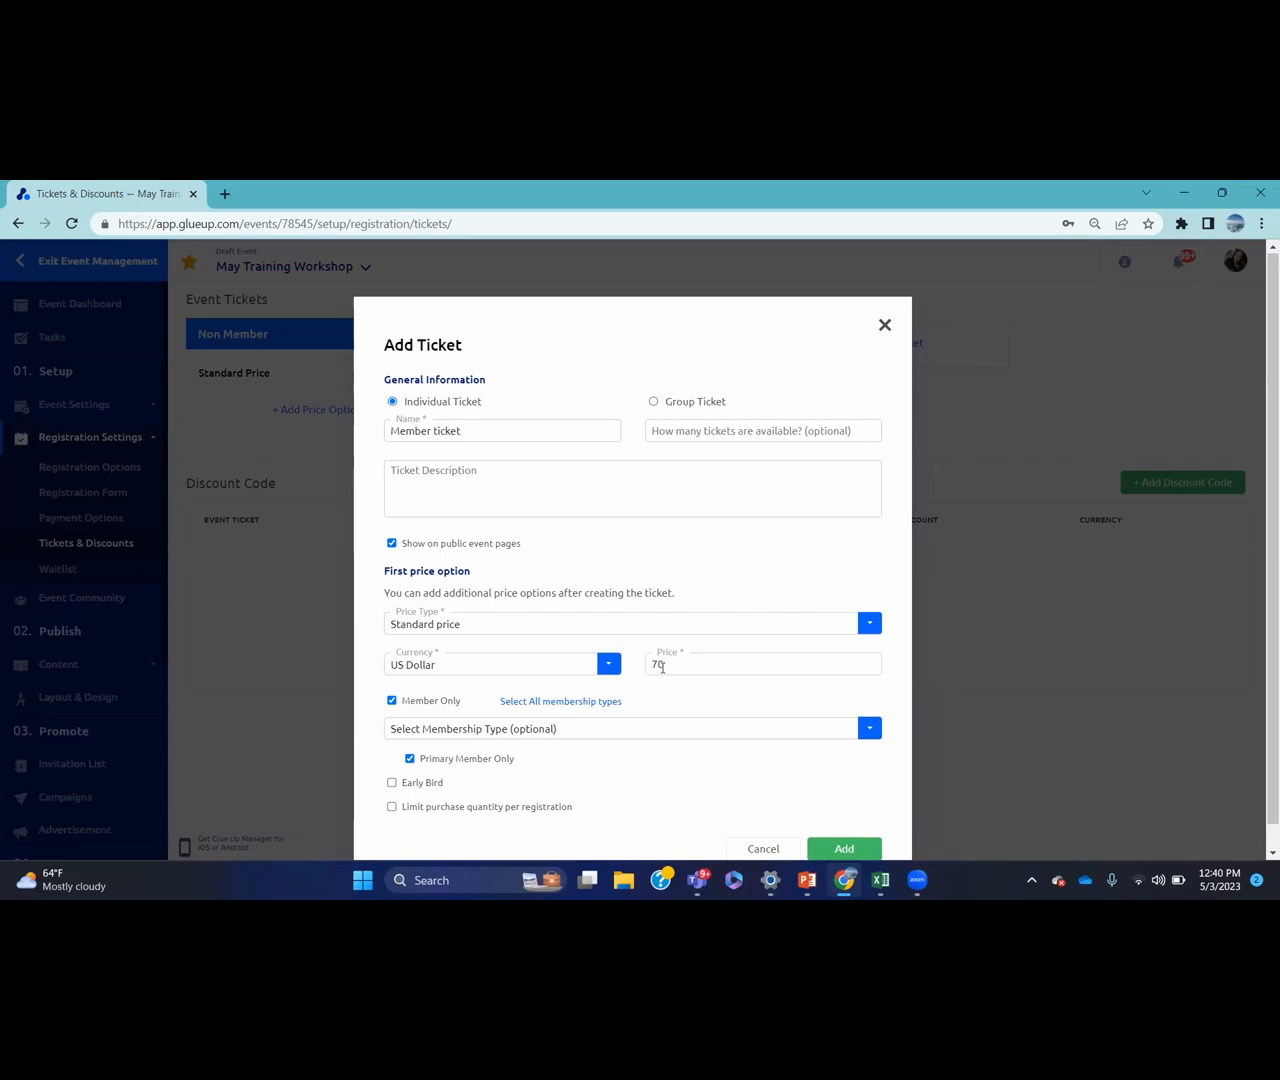
{"action": "left_click", "coordinate": [843, 849]}
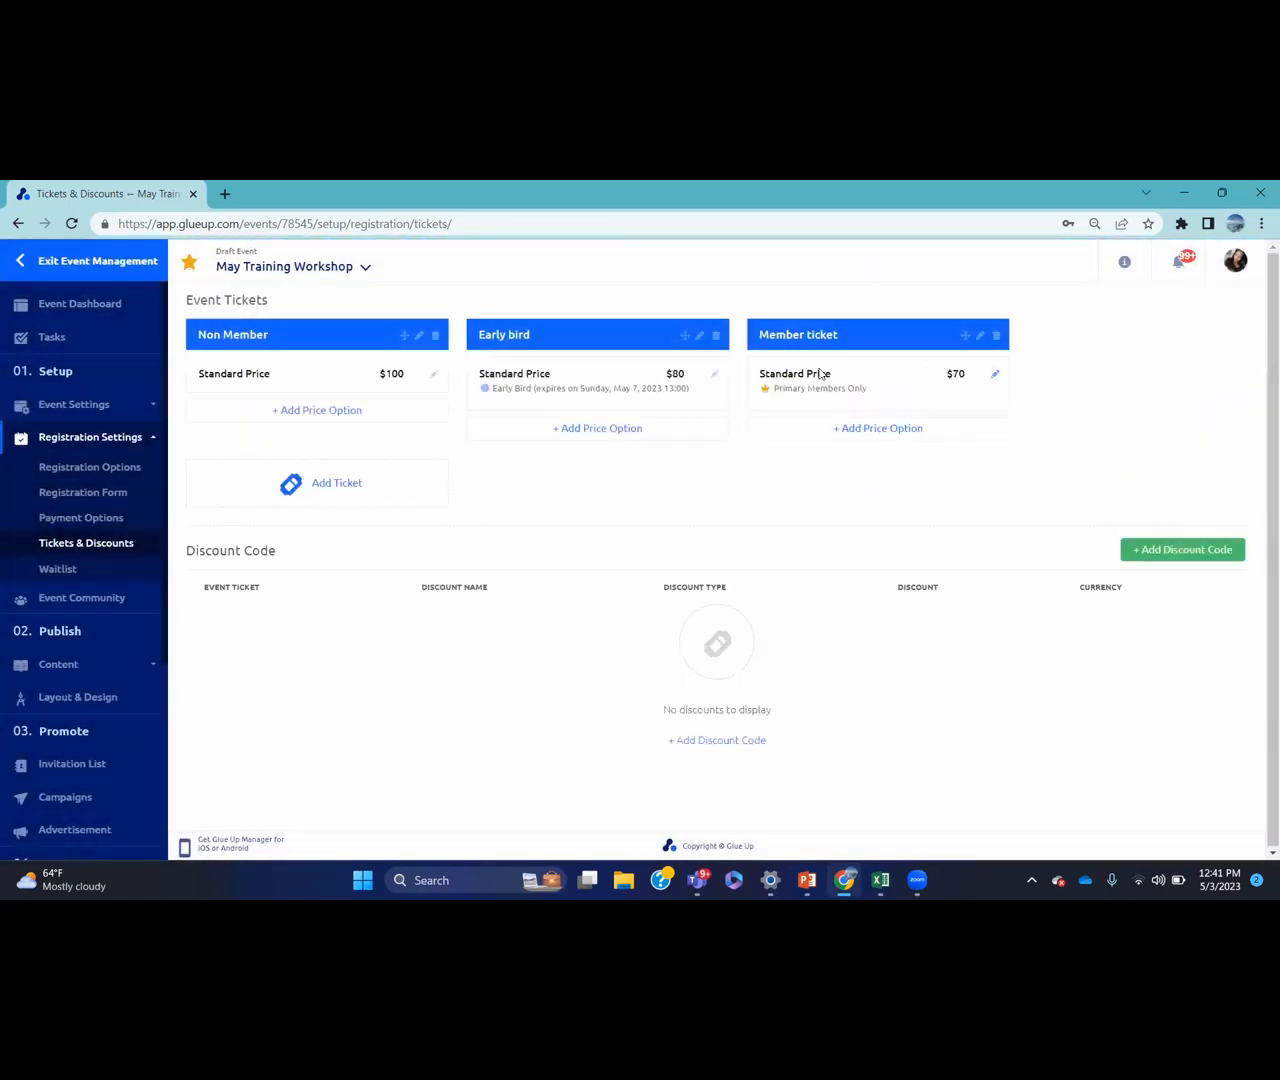
Start a 4-attendee group ticket named 'Group' priced 150 US Dollars
{"action": "left_click", "coordinate": [386, 483]}
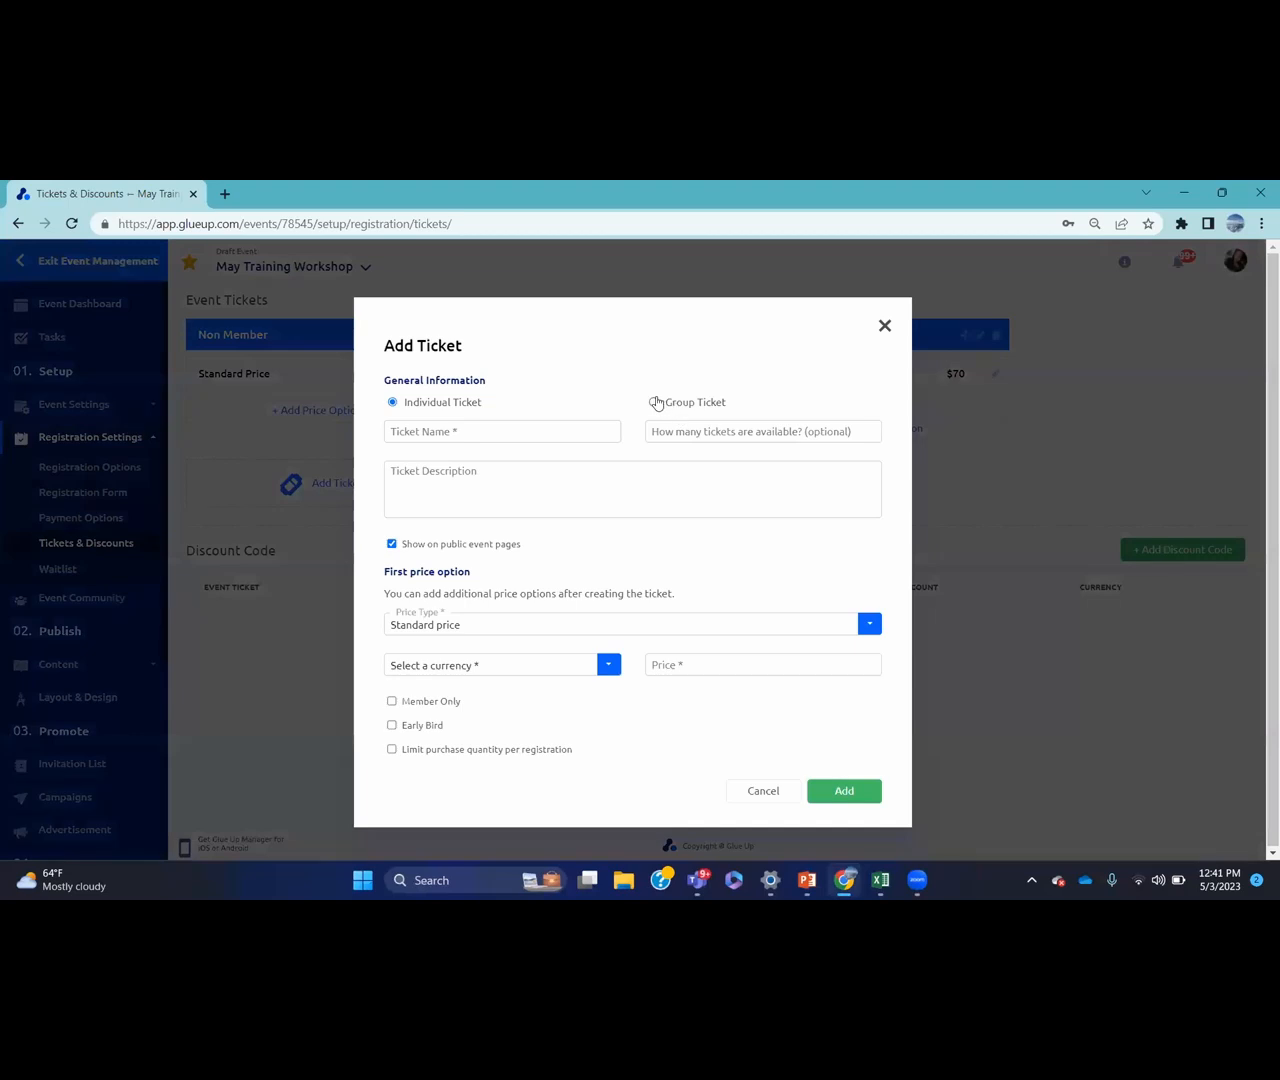
{"action": "left_click", "coordinate": [654, 402]}
{"action": "left_click", "coordinate": [748, 436]}
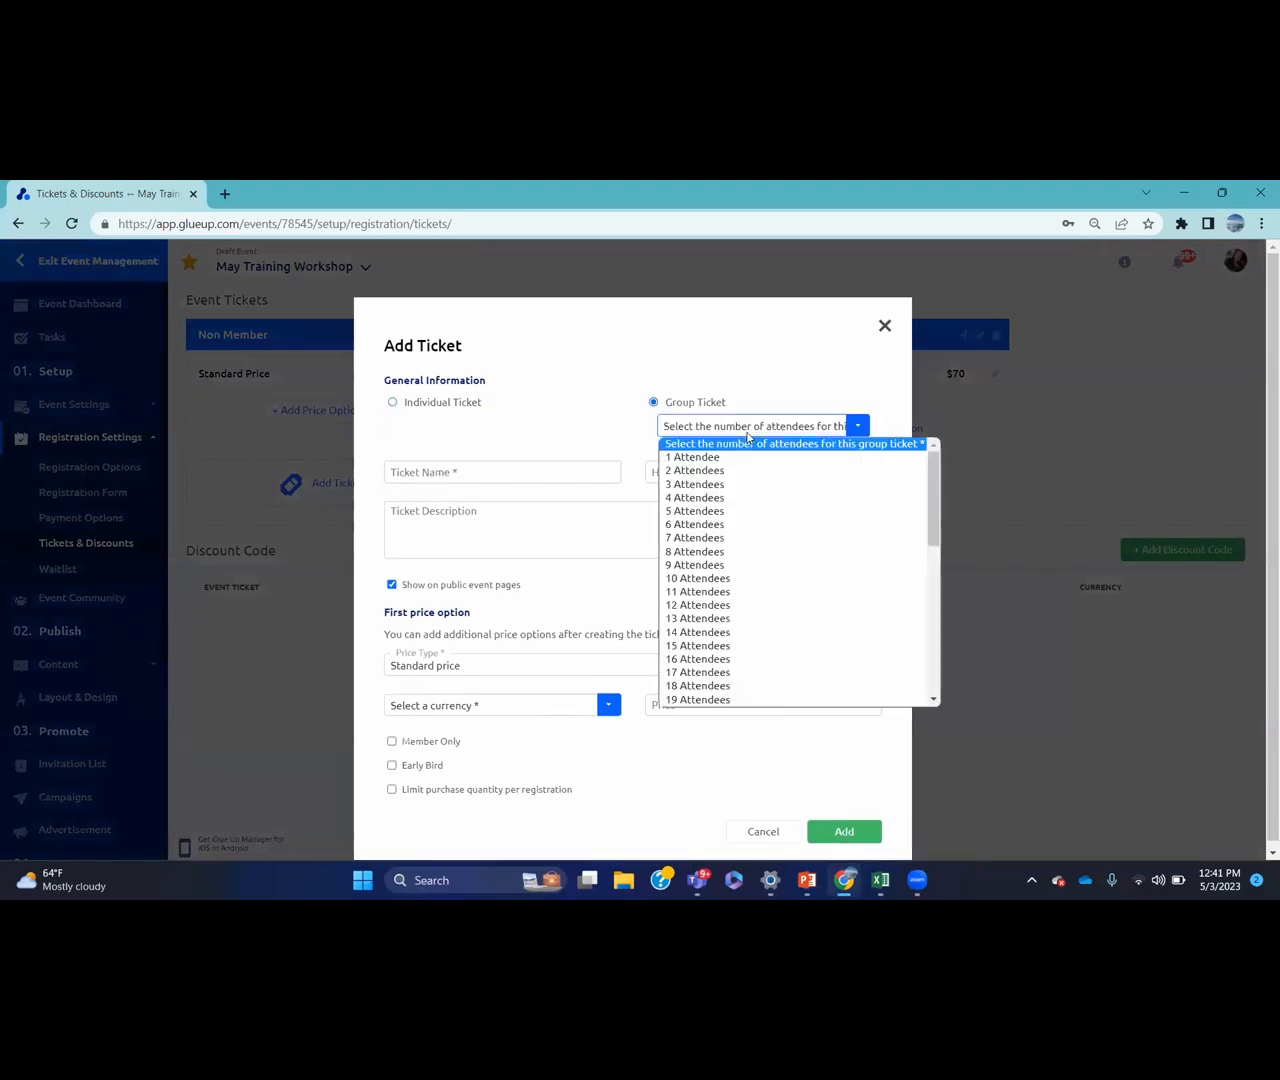
{"action": "left_click", "coordinate": [733, 499]}
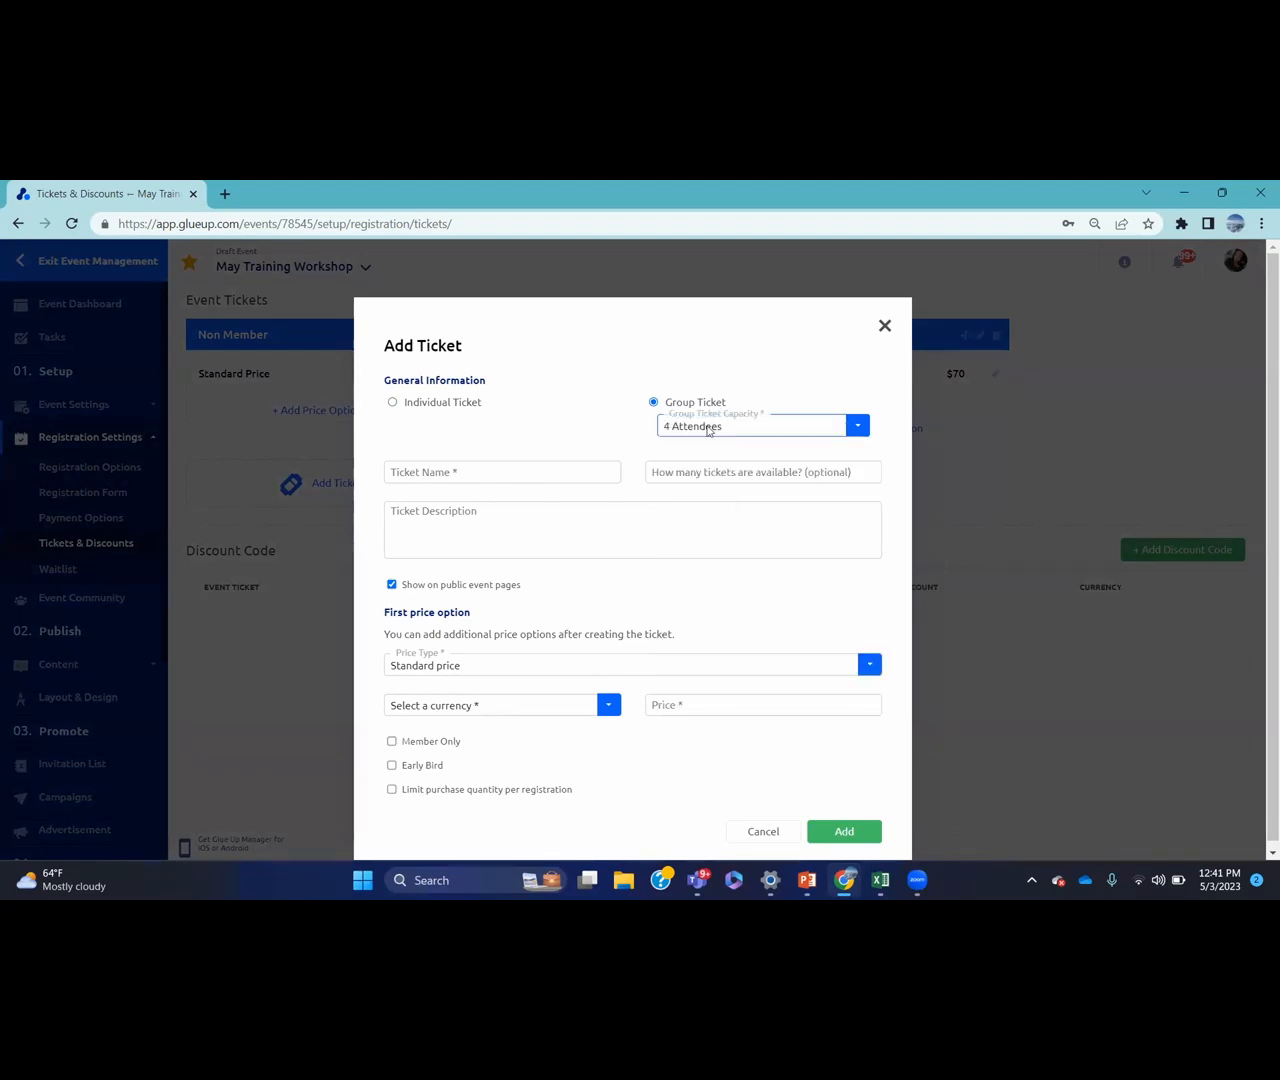
{"action": "left_click", "coordinate": [580, 475]}
{"action": "type", "text": "Gr"}
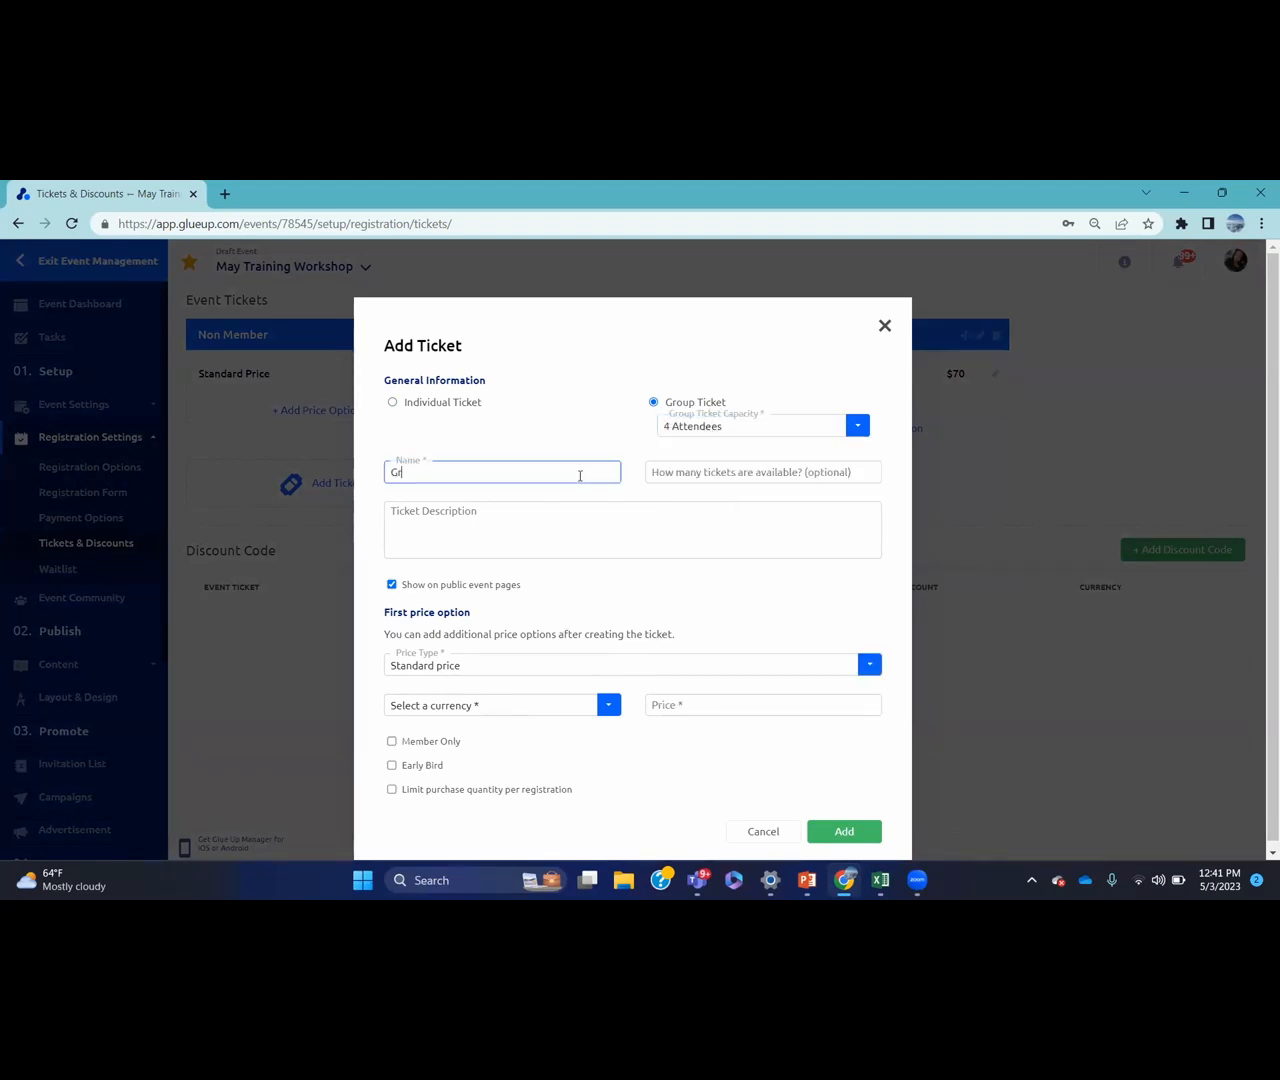
{"action": "type", "text": "oup"}
{"action": "scroll", "coordinate": [1260, 440], "scroll_direction": "down", "scroll_amount": 1}
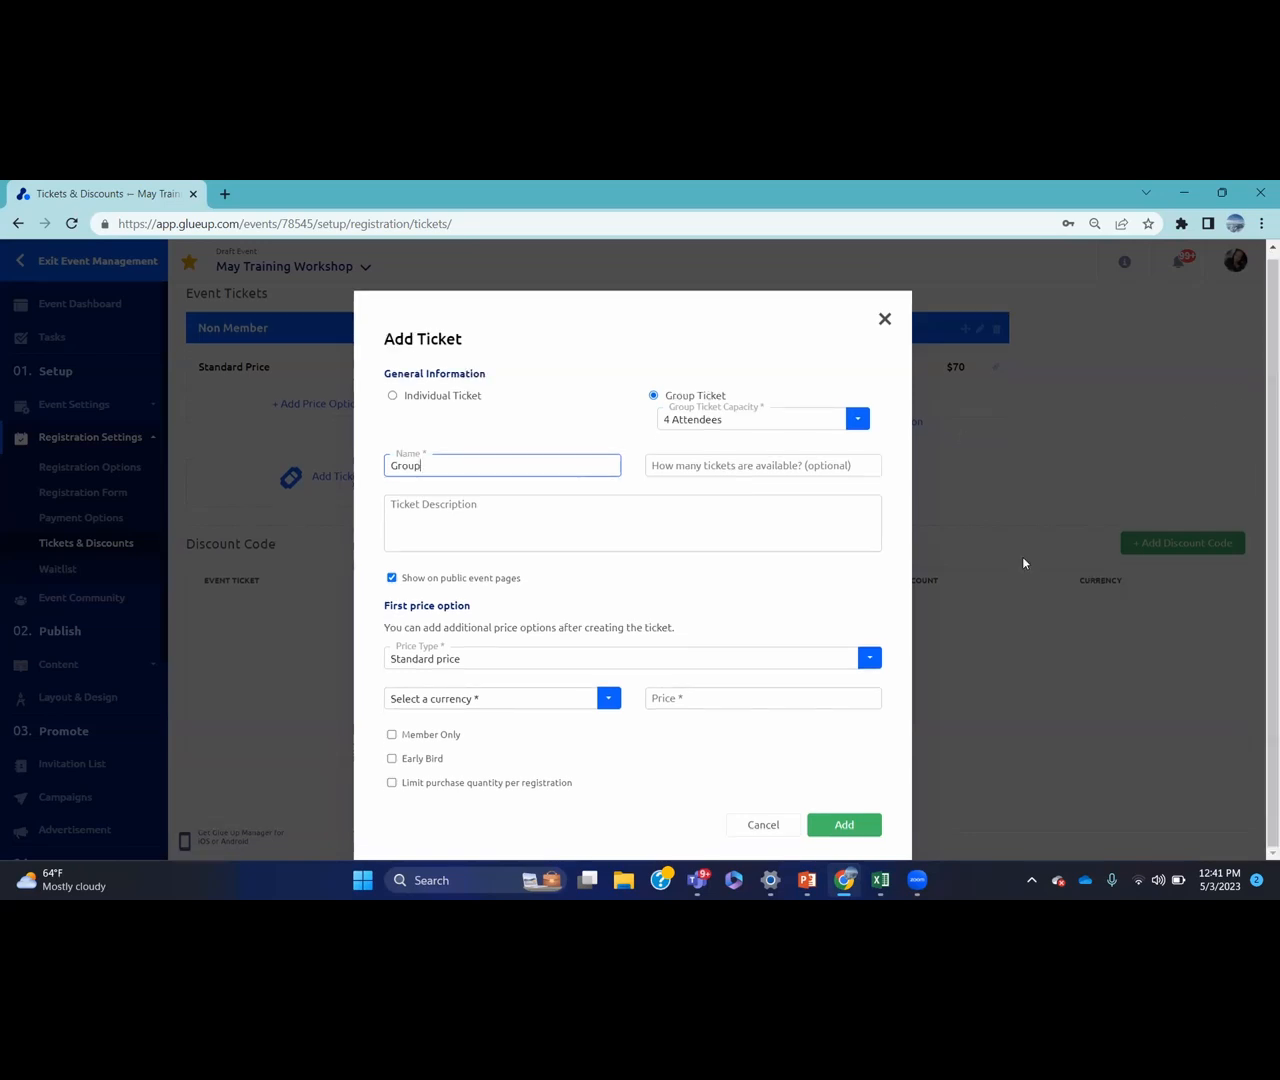
{"action": "left_click", "coordinate": [605, 700]}
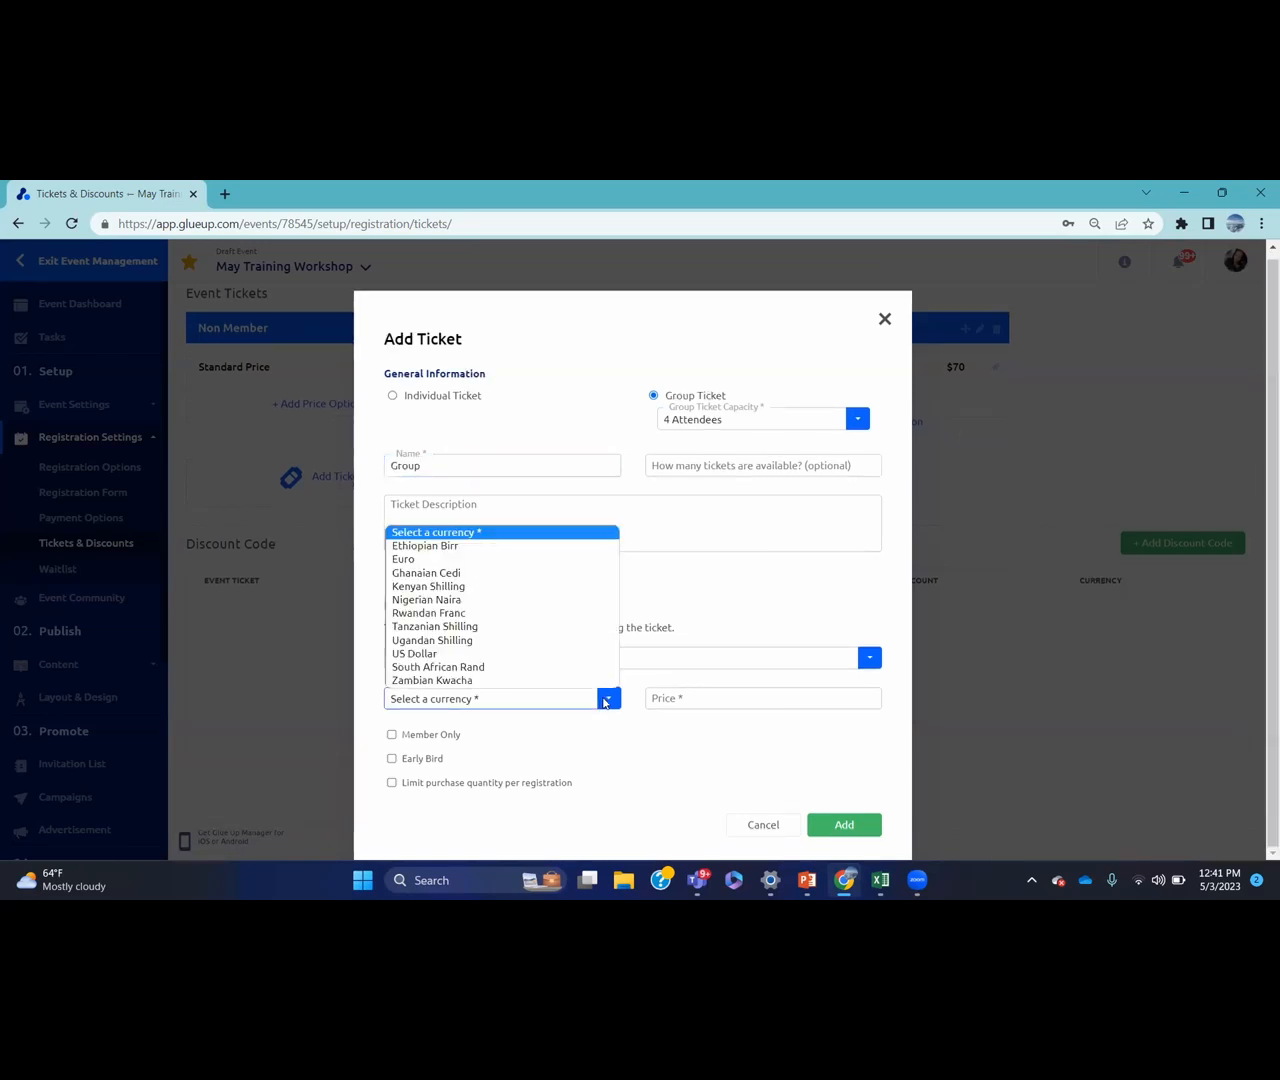
{"action": "left_click", "coordinate": [414, 653]}
{"action": "left_click", "coordinate": [702, 700]}
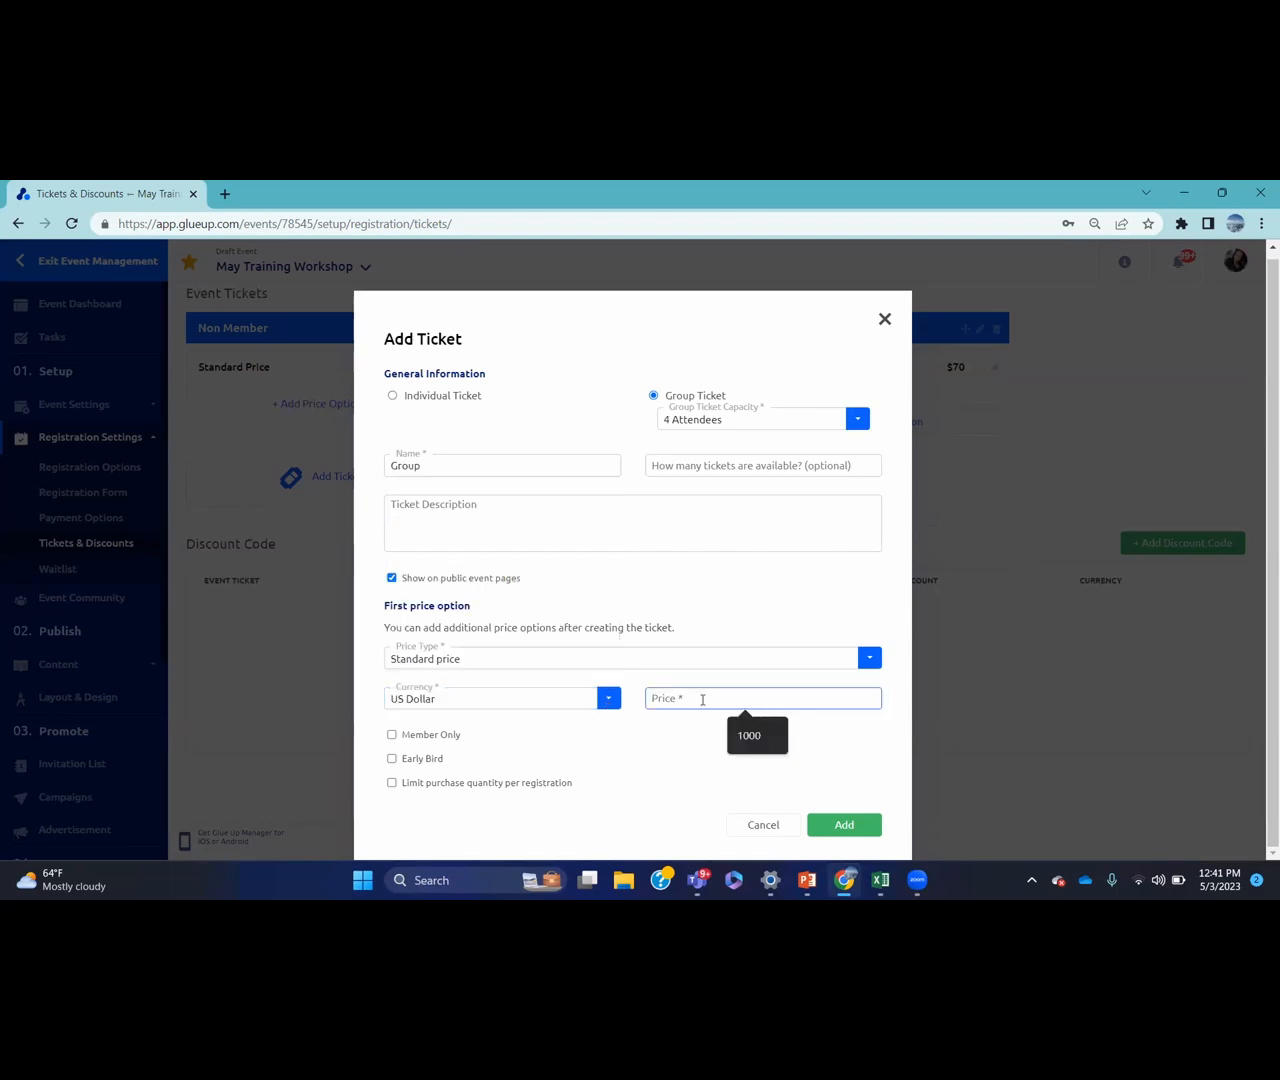
{"action": "type", "text": "150"}
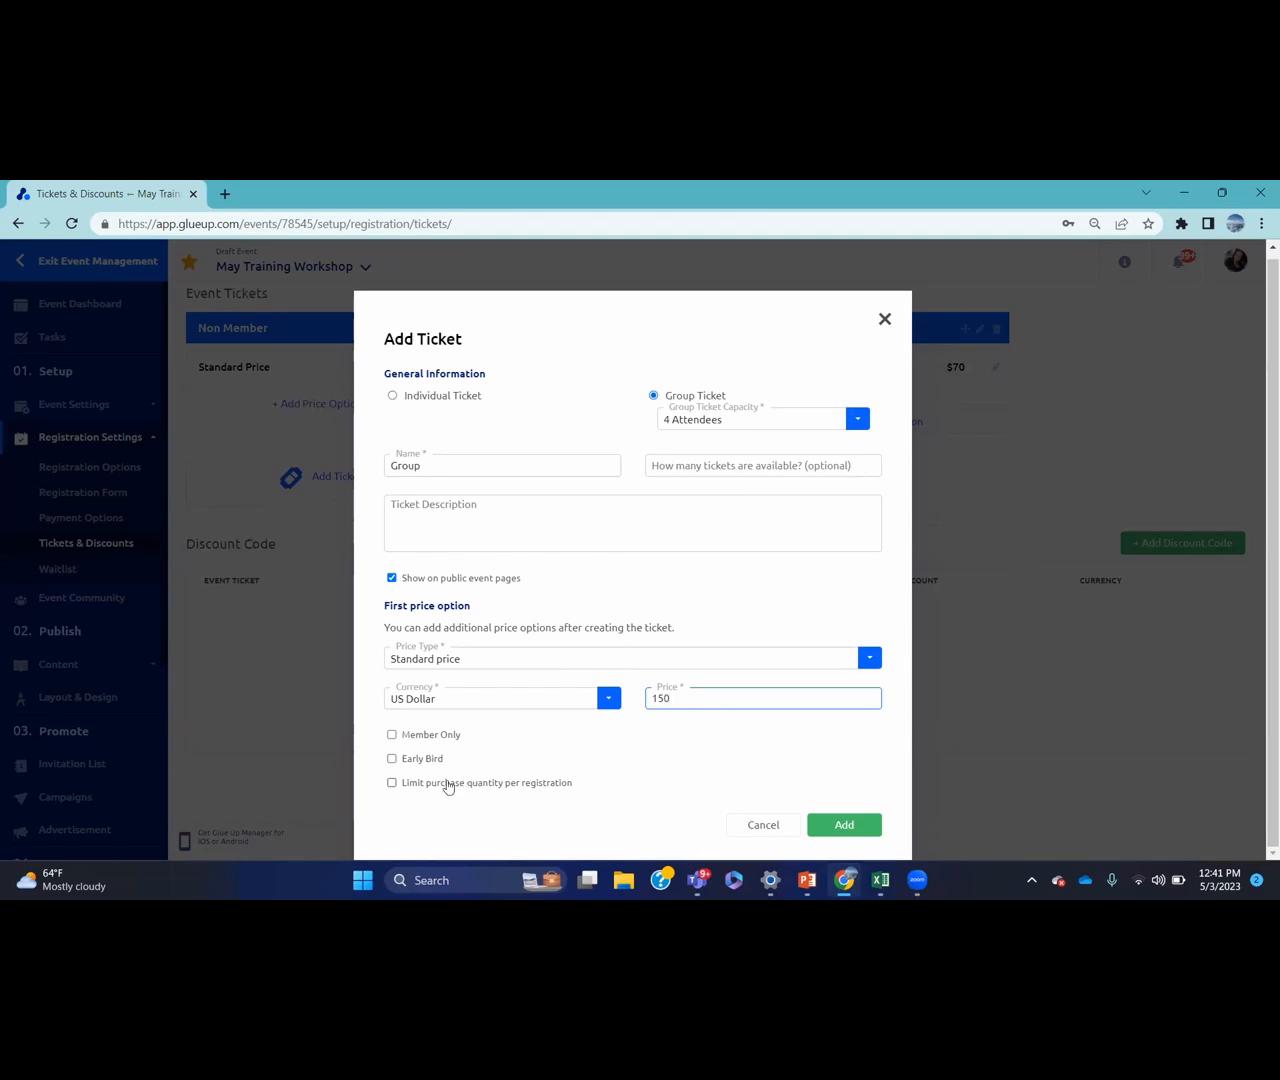
Limit the purchase quantity to a maximum of 1 and create the Group ticket
{"action": "left_click", "coordinate": [392, 784]}
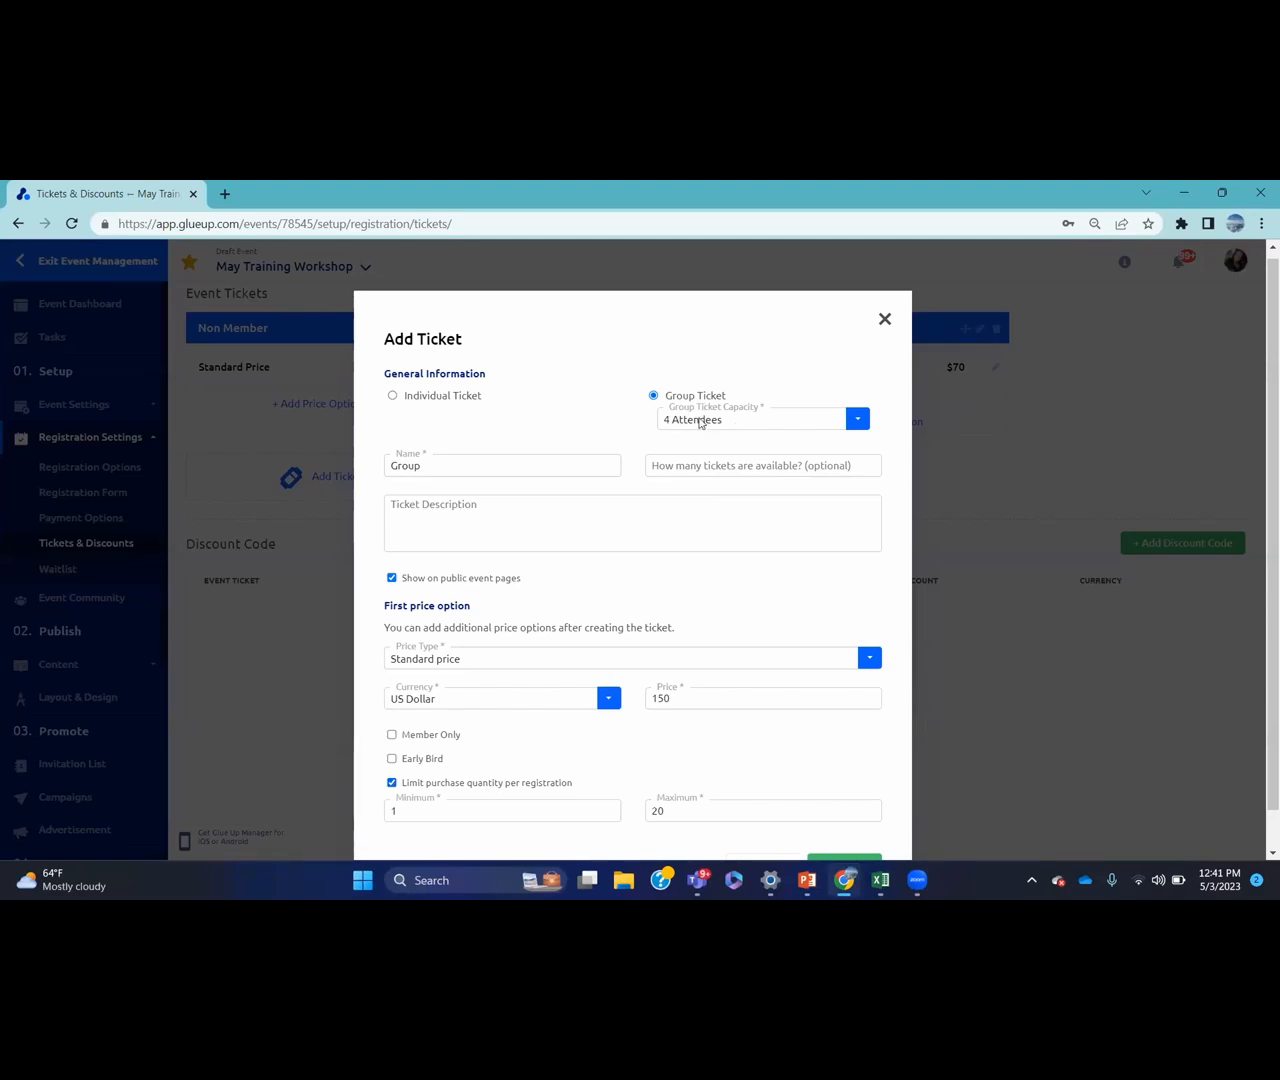
{"action": "left_click", "coordinate": [680, 812]}
{"action": "key", "text": "BackSpace"}
{"action": "key", "text": "BackSpace"}
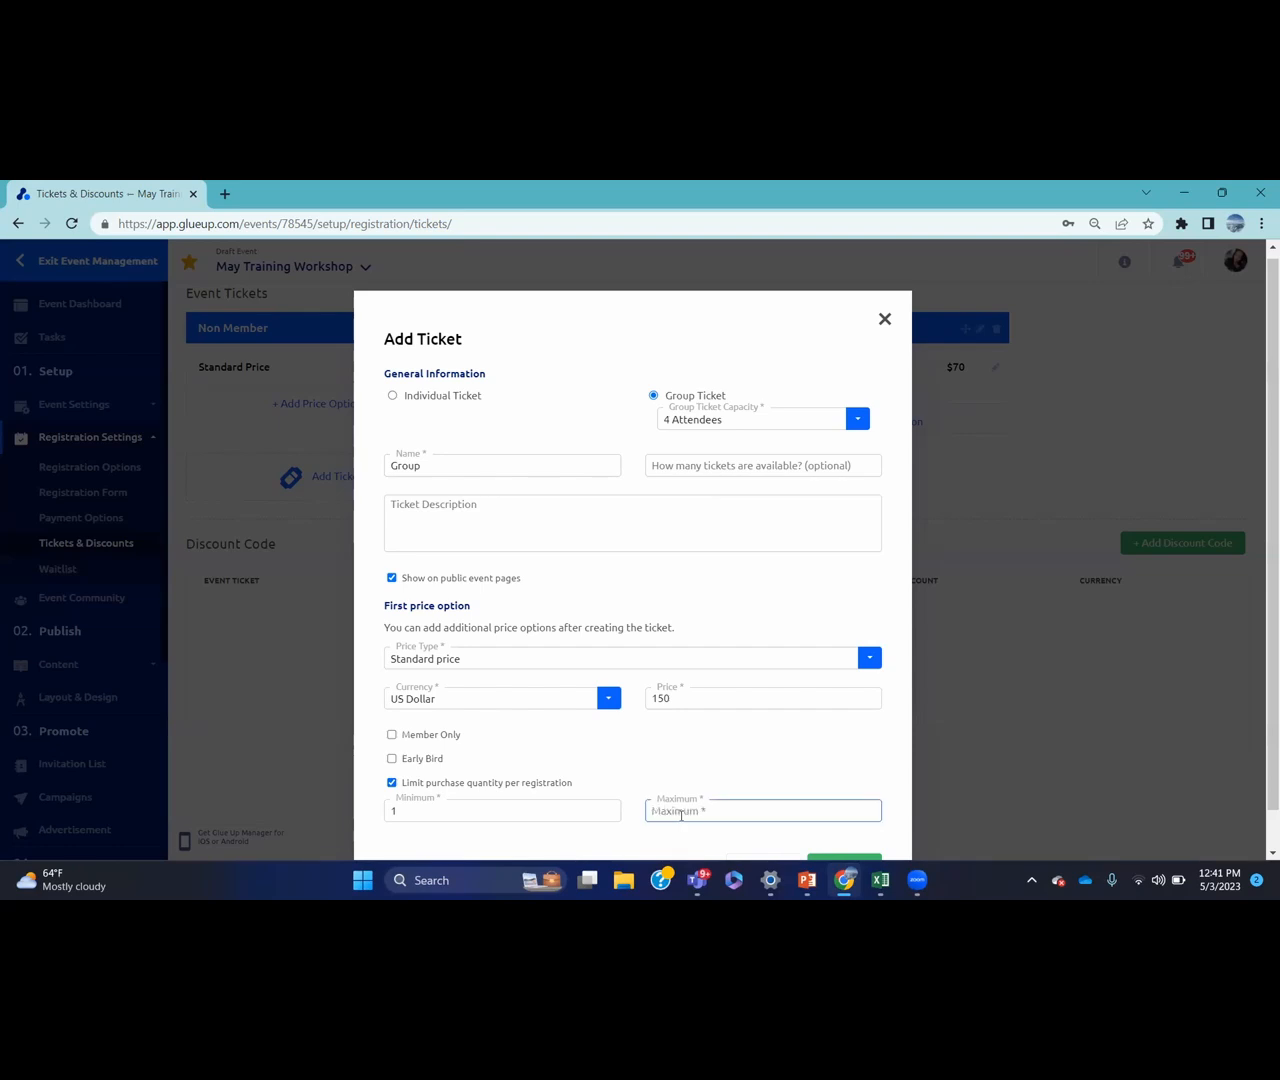
{"action": "type", "text": "1"}
{"action": "key", "text": "BackSpace"}
{"action": "type", "text": "2"}
{"action": "scroll", "coordinate": [1260, 588], "scroll_direction": "down", "scroll_amount": 1}
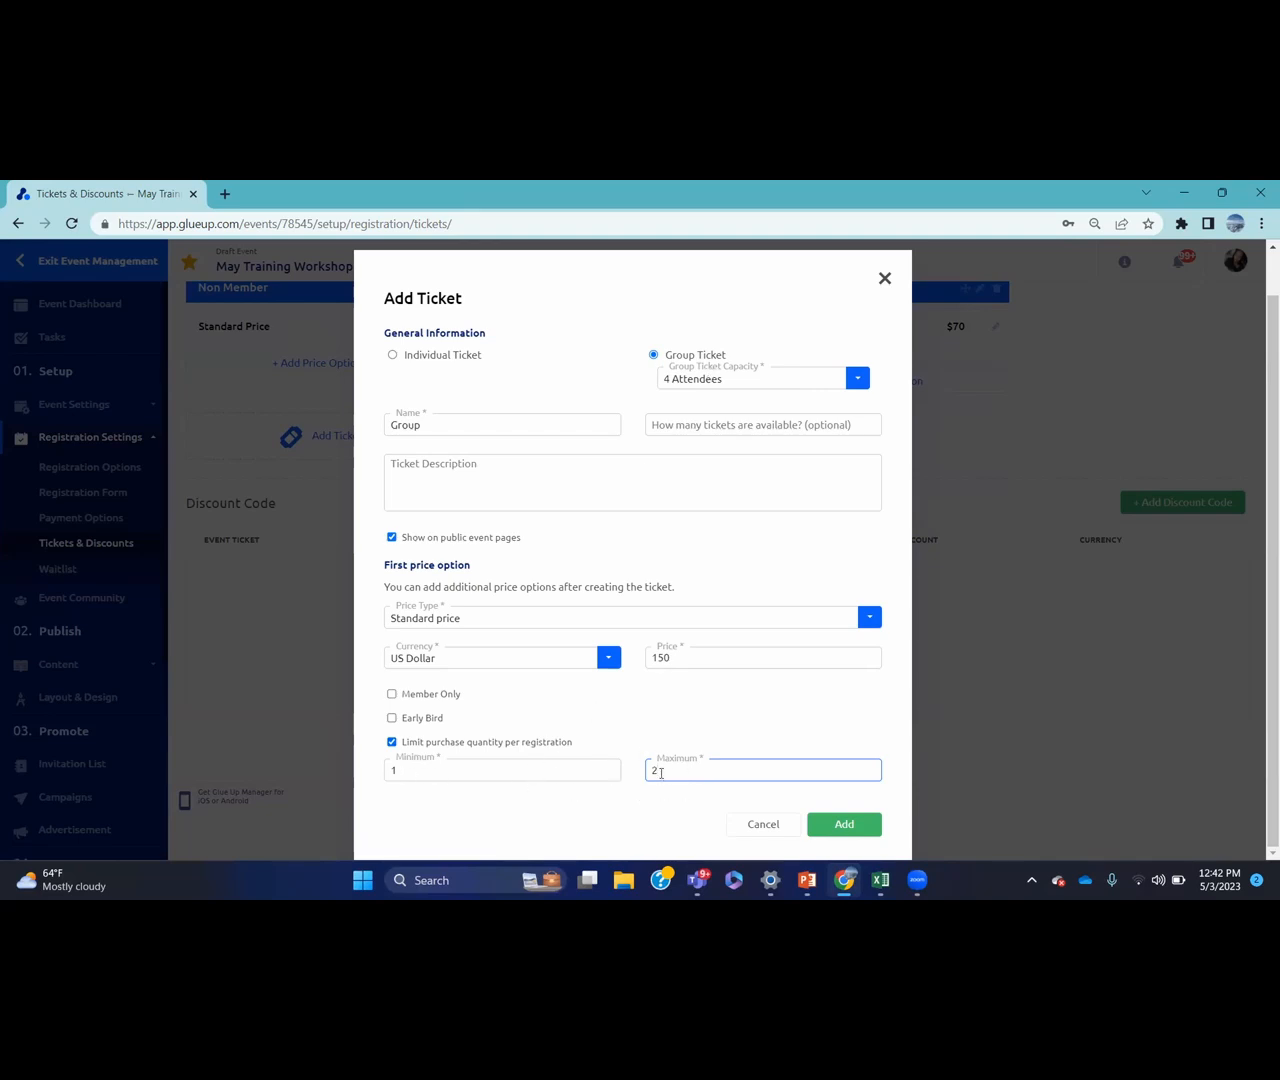
{"action": "key", "text": "BackSpace"}
{"action": "type", "text": "1"}
{"action": "left_click", "coordinate": [823, 826]}
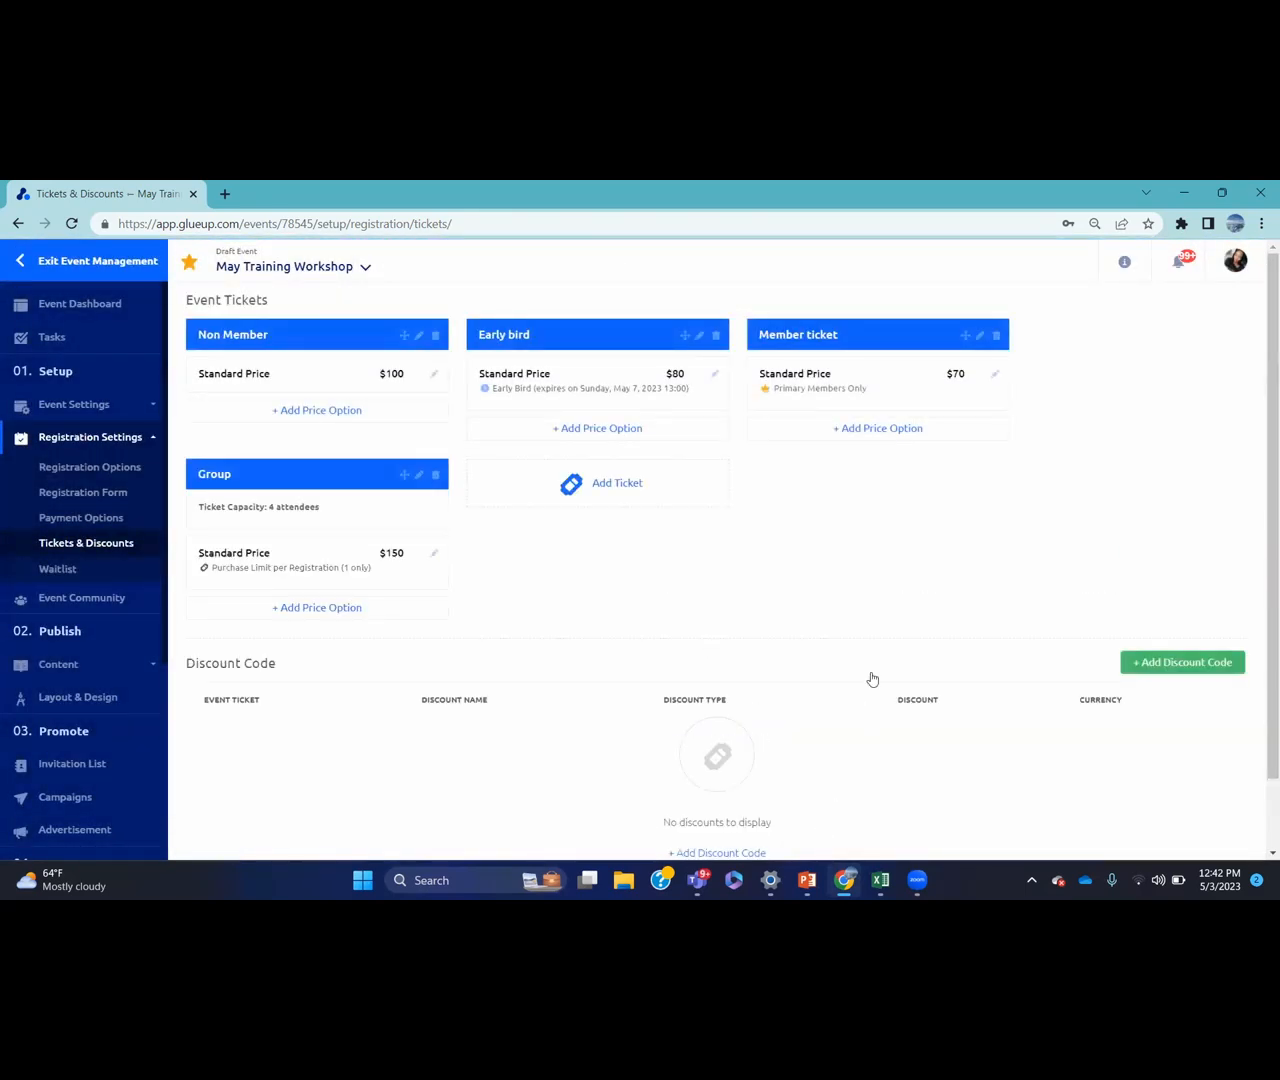
{"action": "left_click", "coordinate": [995, 373]}
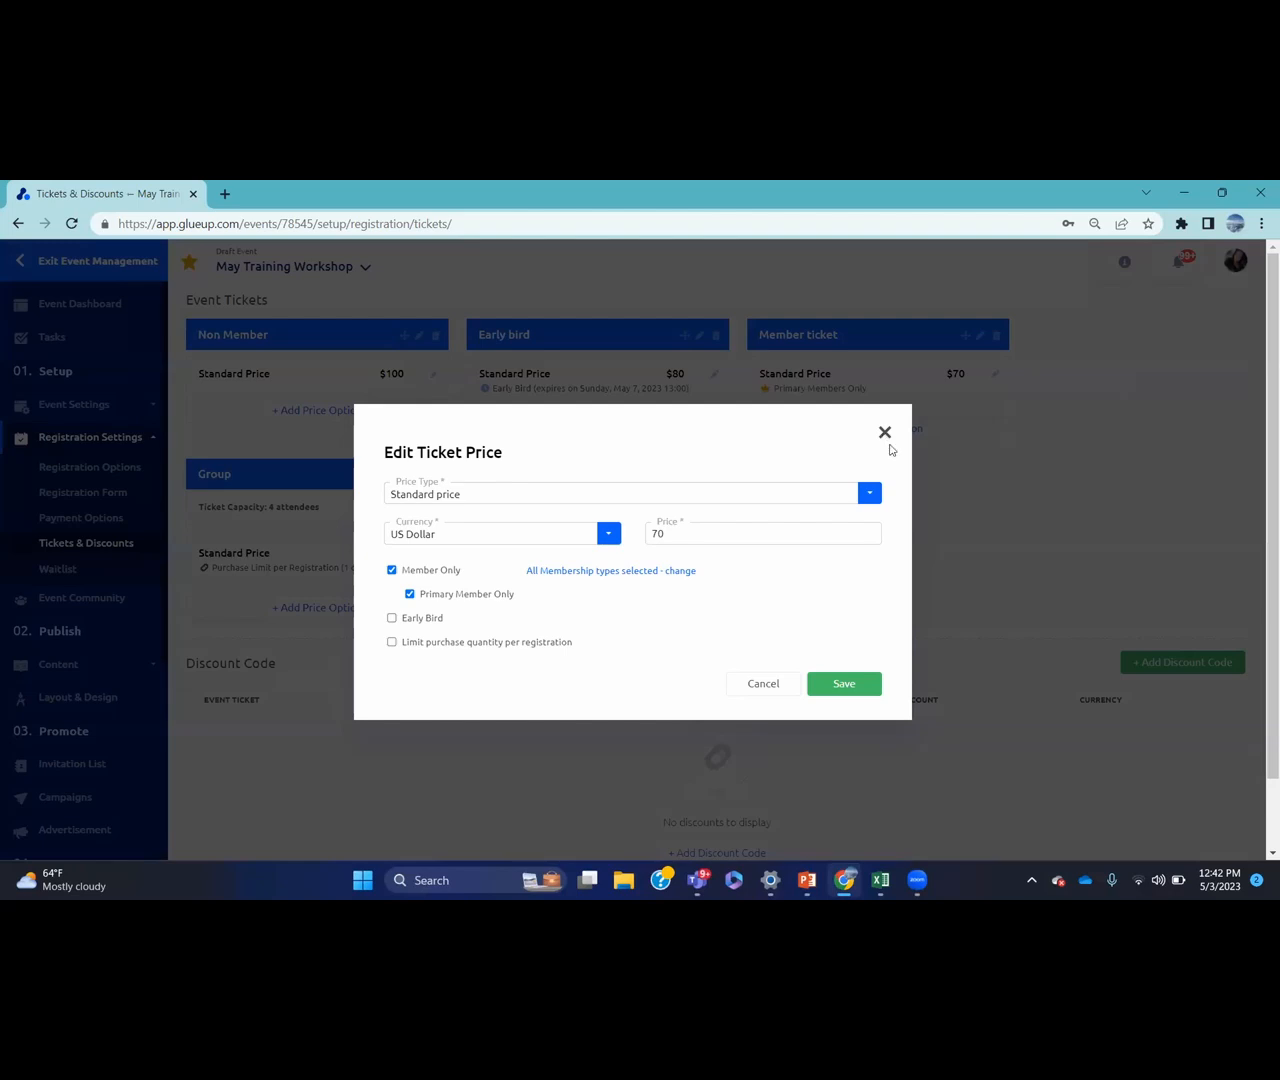
{"action": "left_click", "coordinate": [789, 685]}
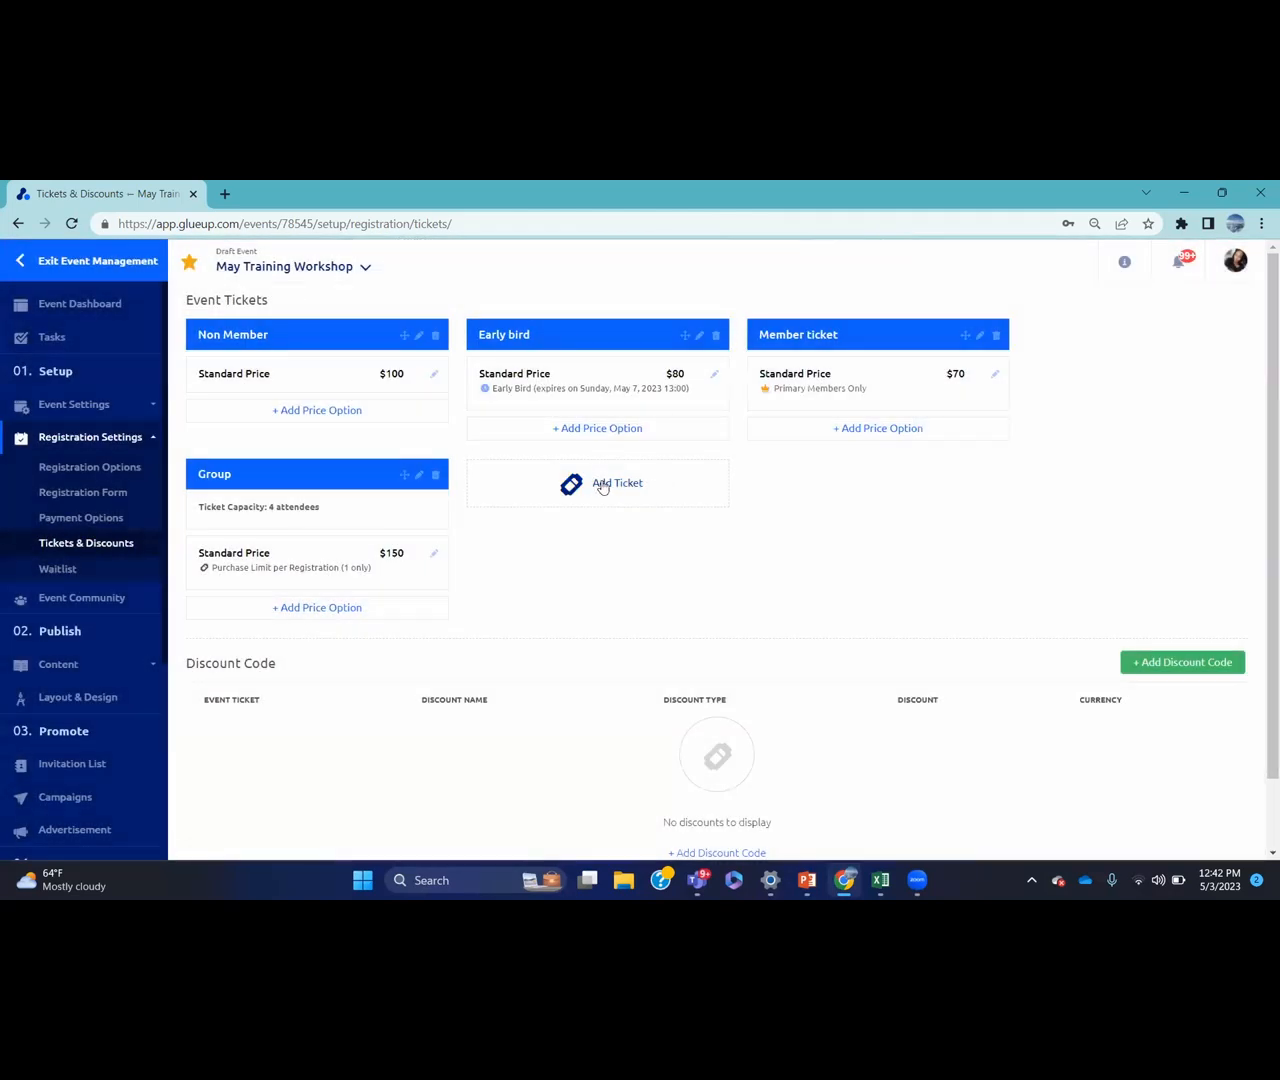
{"action": "left_click", "coordinate": [604, 485]}
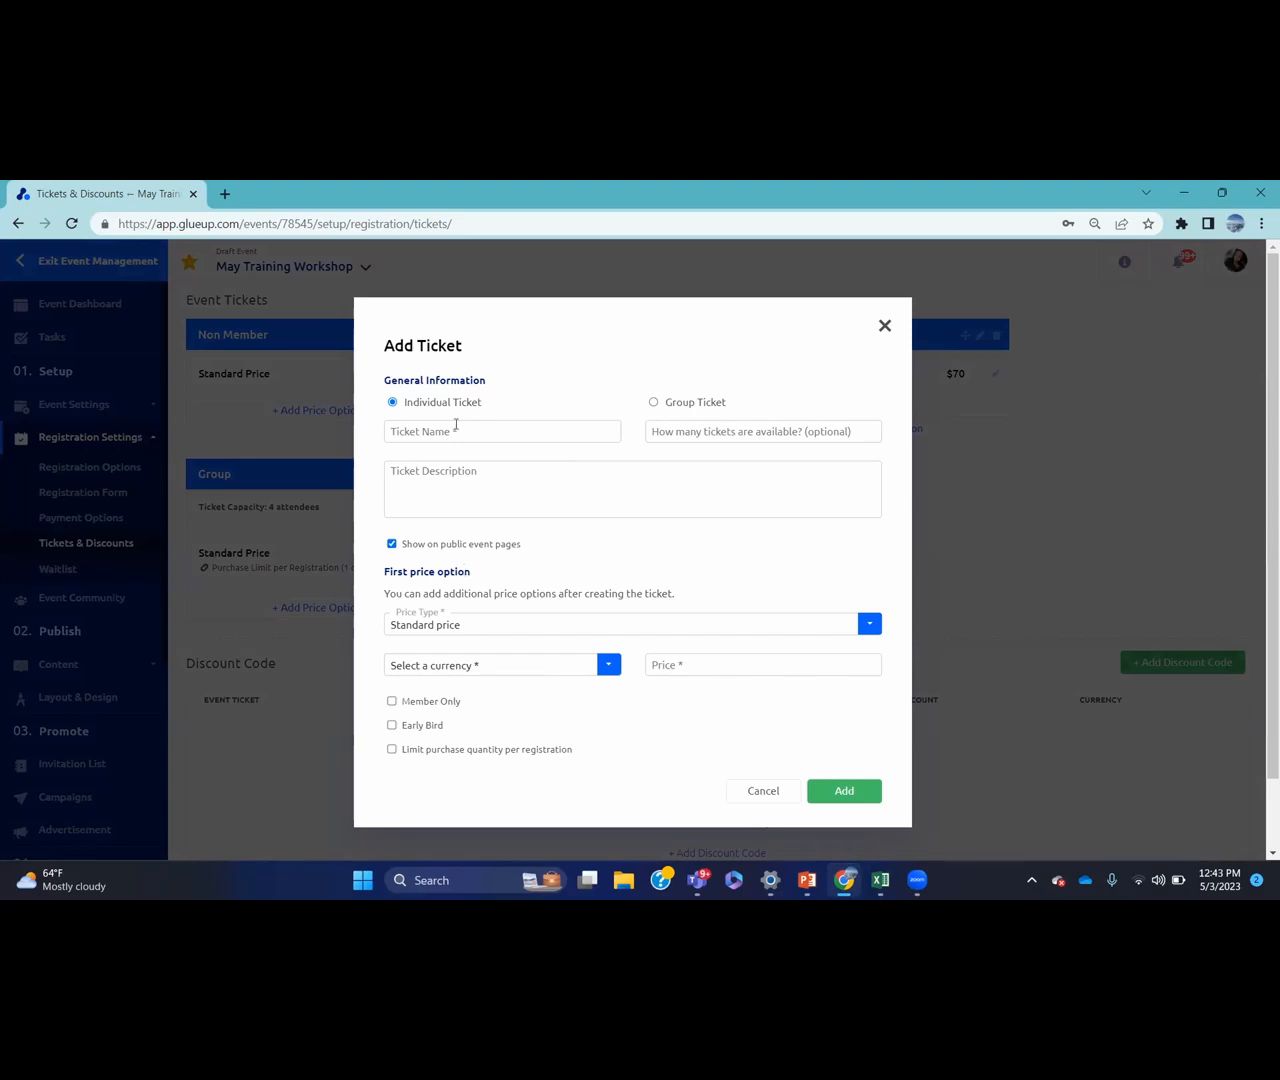
{"action": "left_click", "coordinate": [454, 426]}
{"action": "type", "text": "sample"}
{"action": "left_click", "coordinate": [882, 329]}
{"action": "left_click", "coordinate": [776, 796]}
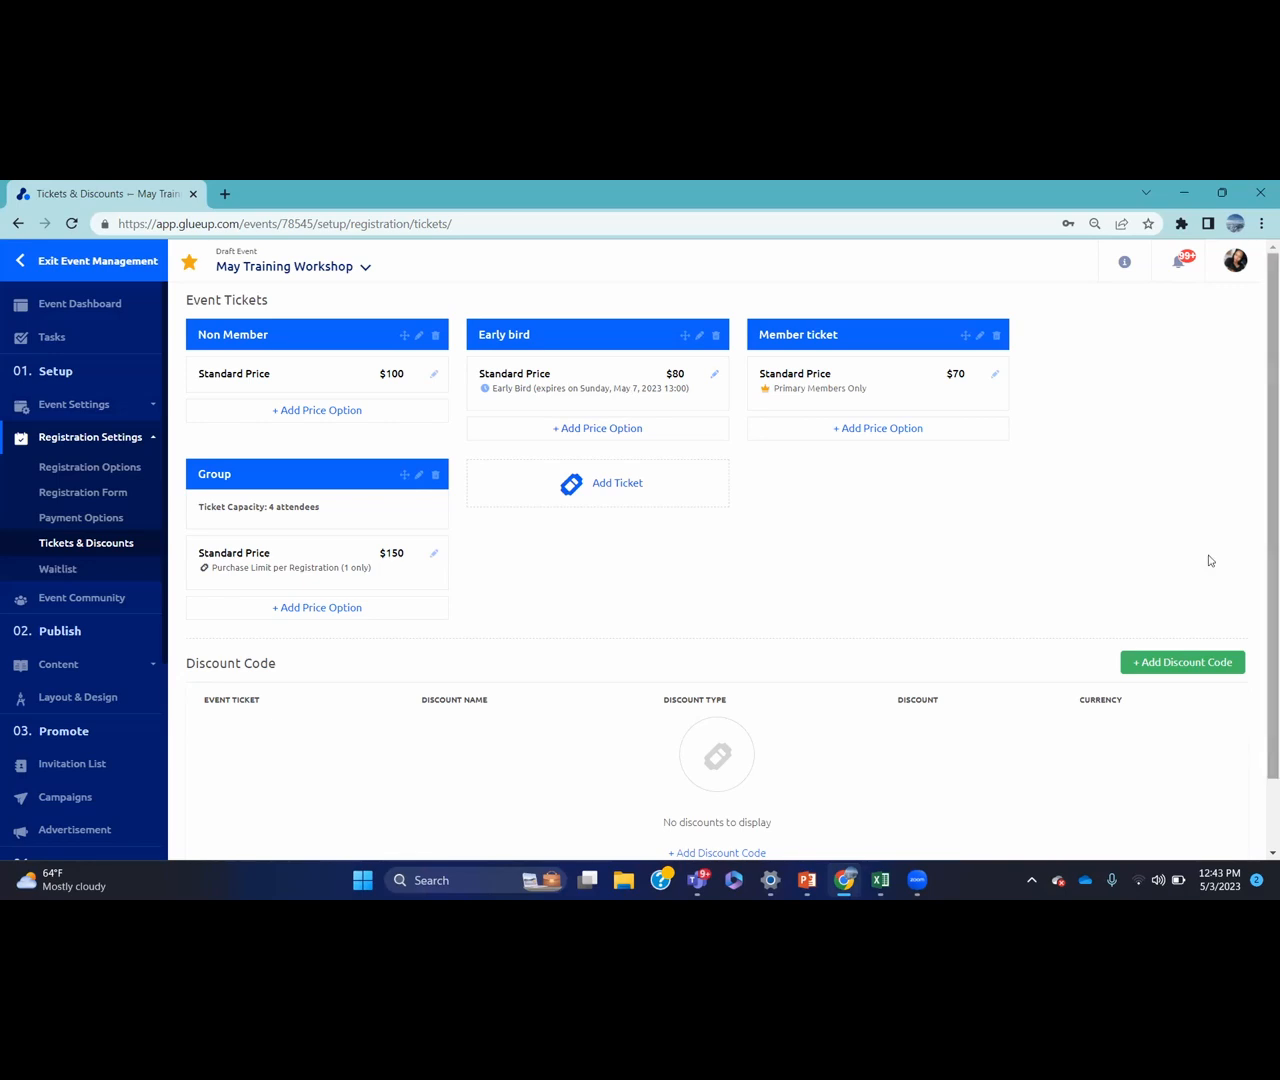
{"action": "left_click_drag", "start_coordinate": [1263, 600], "coordinate": [1227, 661]}
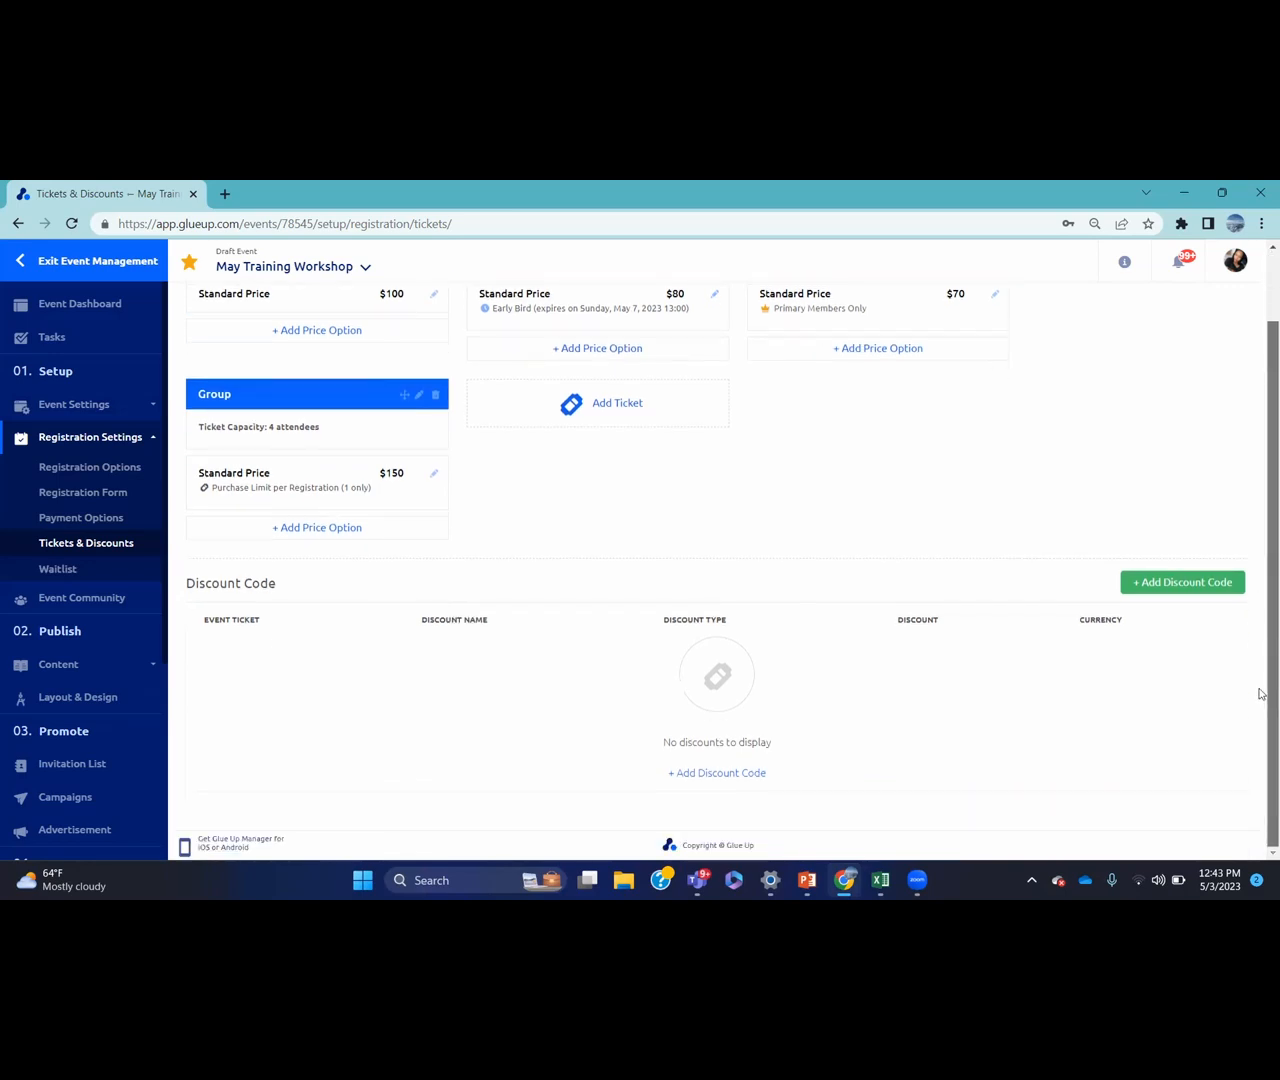
Start a discount named 'discount code' as a 10% percentage discount on US Dollar prices
{"action": "left_click", "coordinate": [1190, 587]}
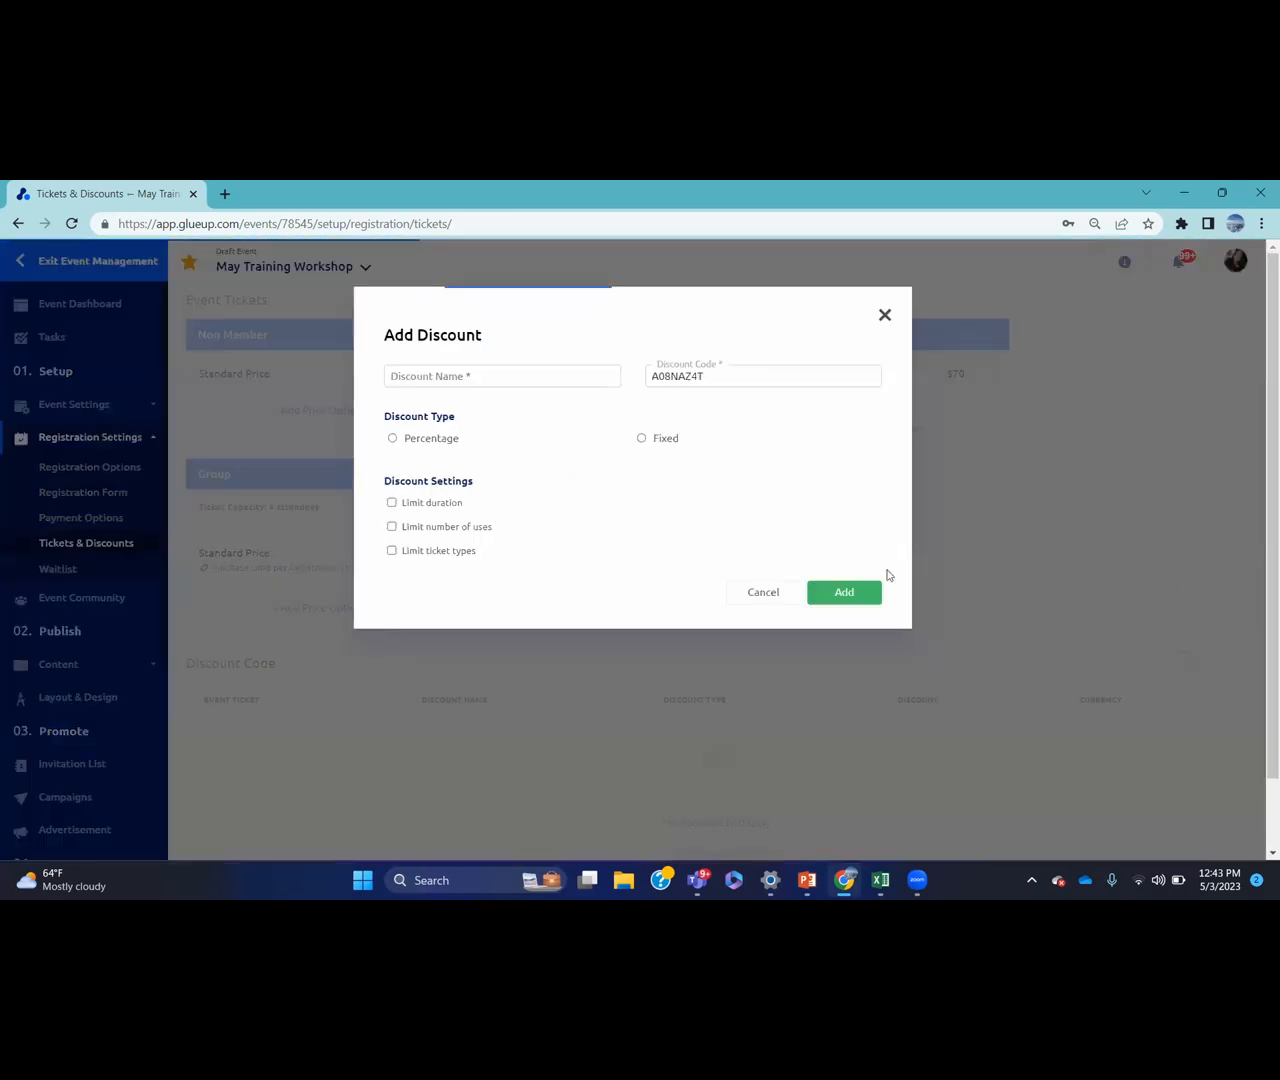
{"action": "left_click", "coordinate": [581, 483]}
{"action": "type", "text": "discount code"}
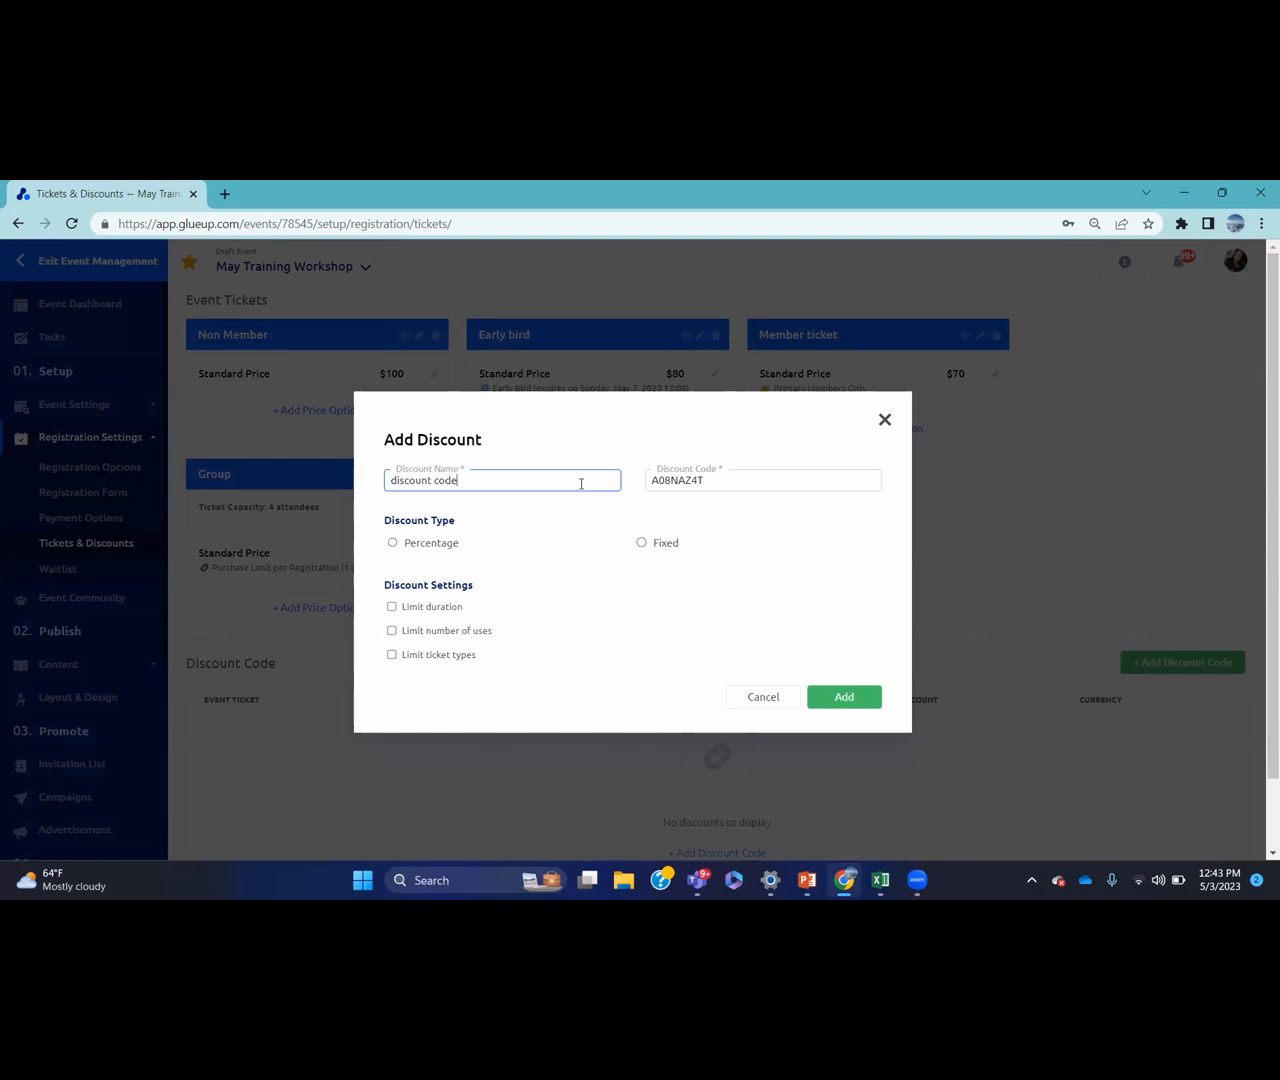
{"action": "left_click", "coordinate": [393, 542]}
{"action": "left_click", "coordinate": [466, 604]}
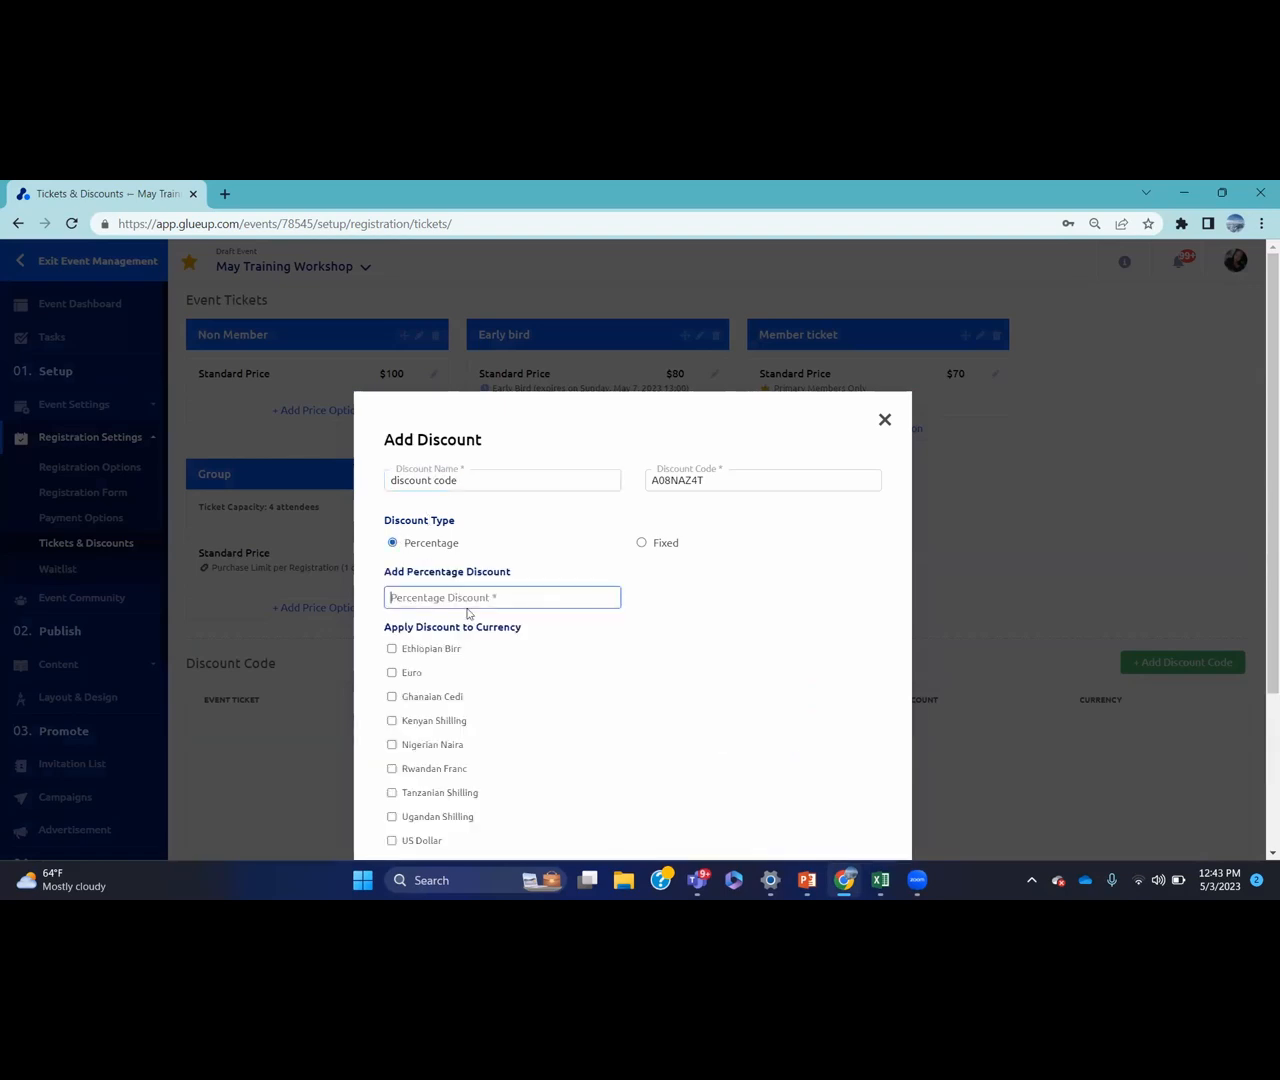
{"action": "type", "text": "10"}
{"action": "scroll", "coordinate": [1129, 557], "scroll_direction": "down", "scroll_amount": 2}
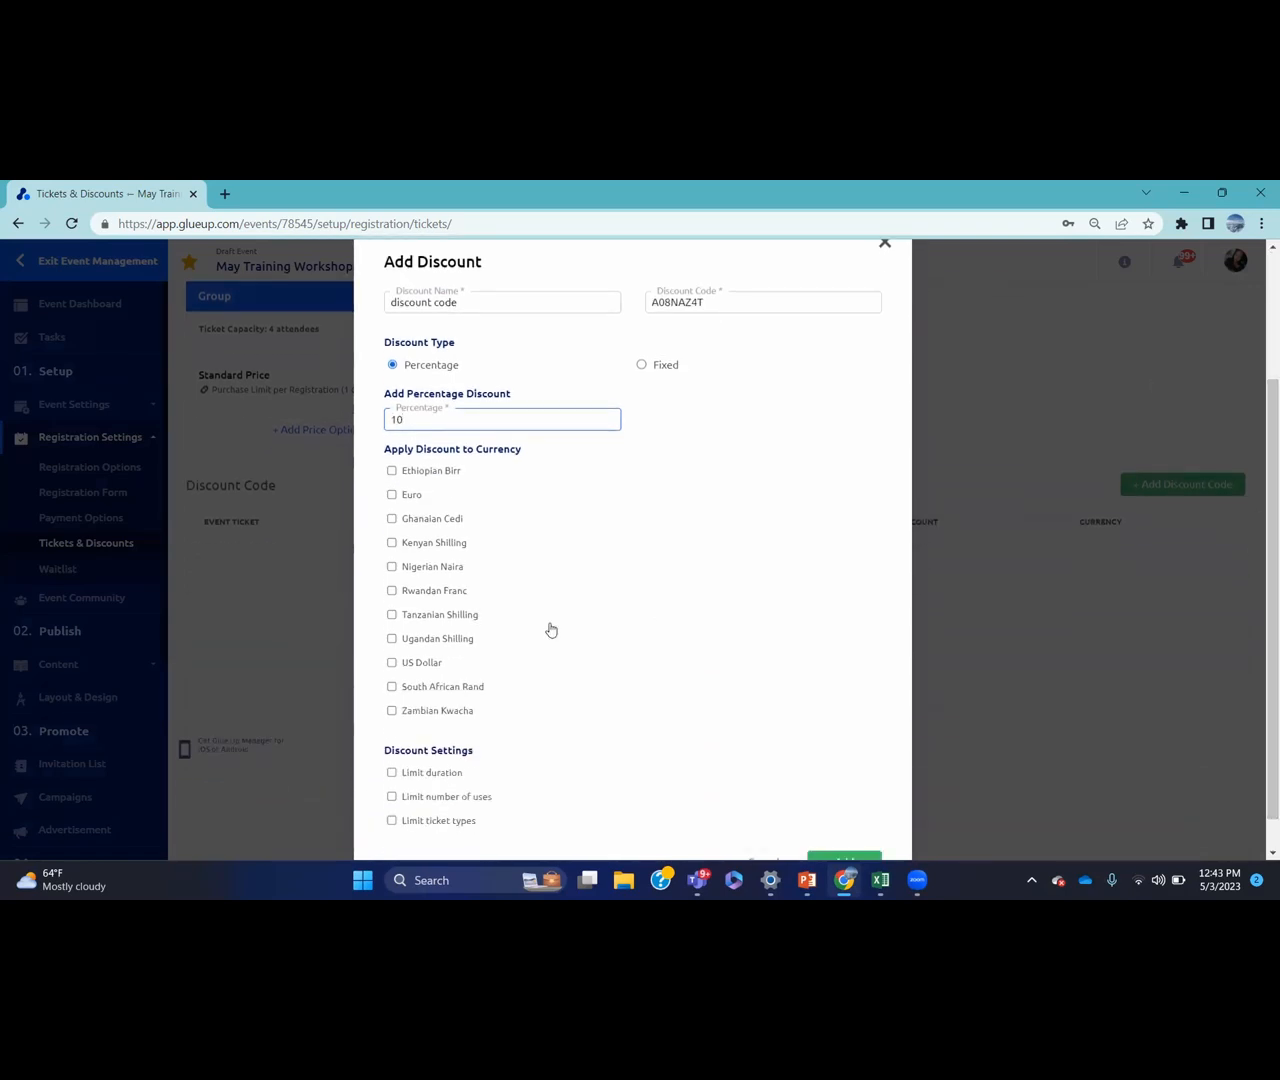
{"action": "left_click", "coordinate": [392, 664]}
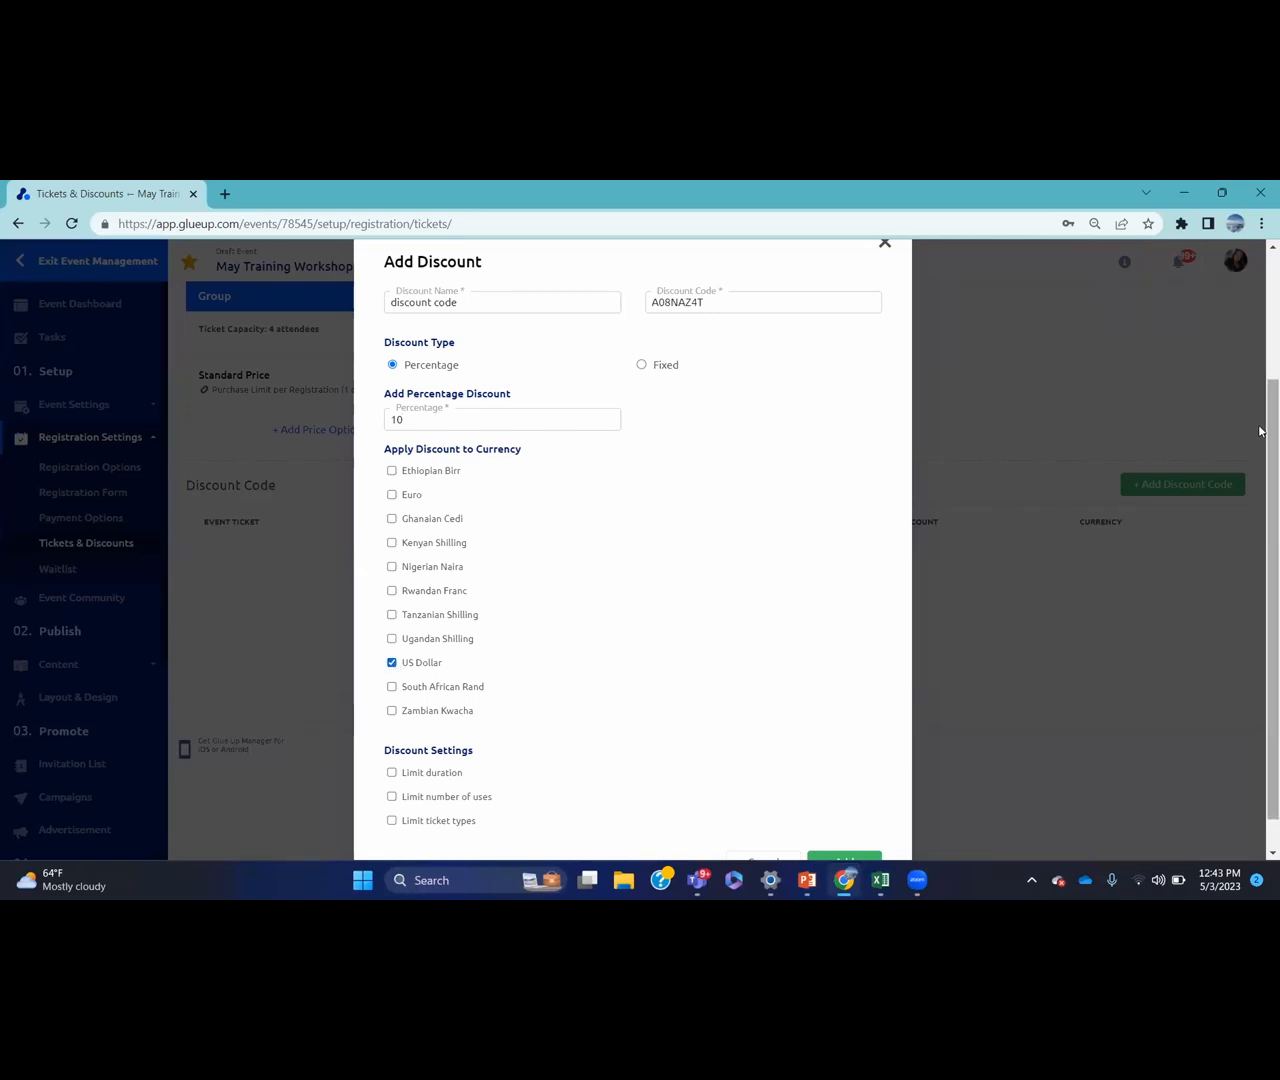
Leave out date and usage limits, restrict the discount to the Member ticket, and add it
{"action": "scroll", "coordinate": [1259, 416], "scroll_direction": "down", "scroll_amount": 1}
{"action": "left_click", "coordinate": [394, 735]}
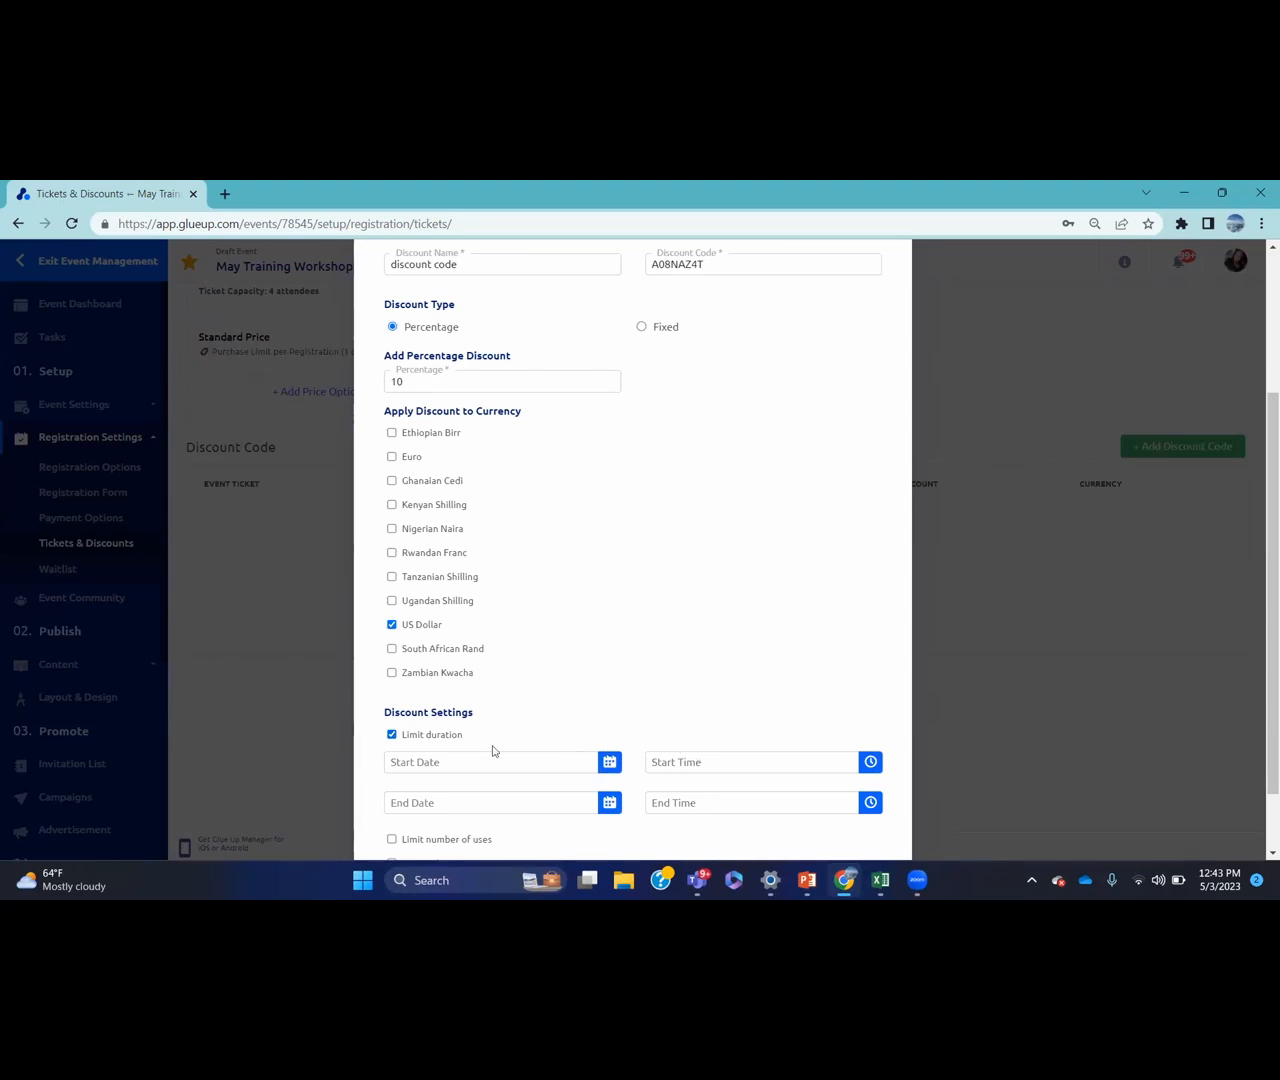
{"action": "left_click", "coordinate": [393, 735]}
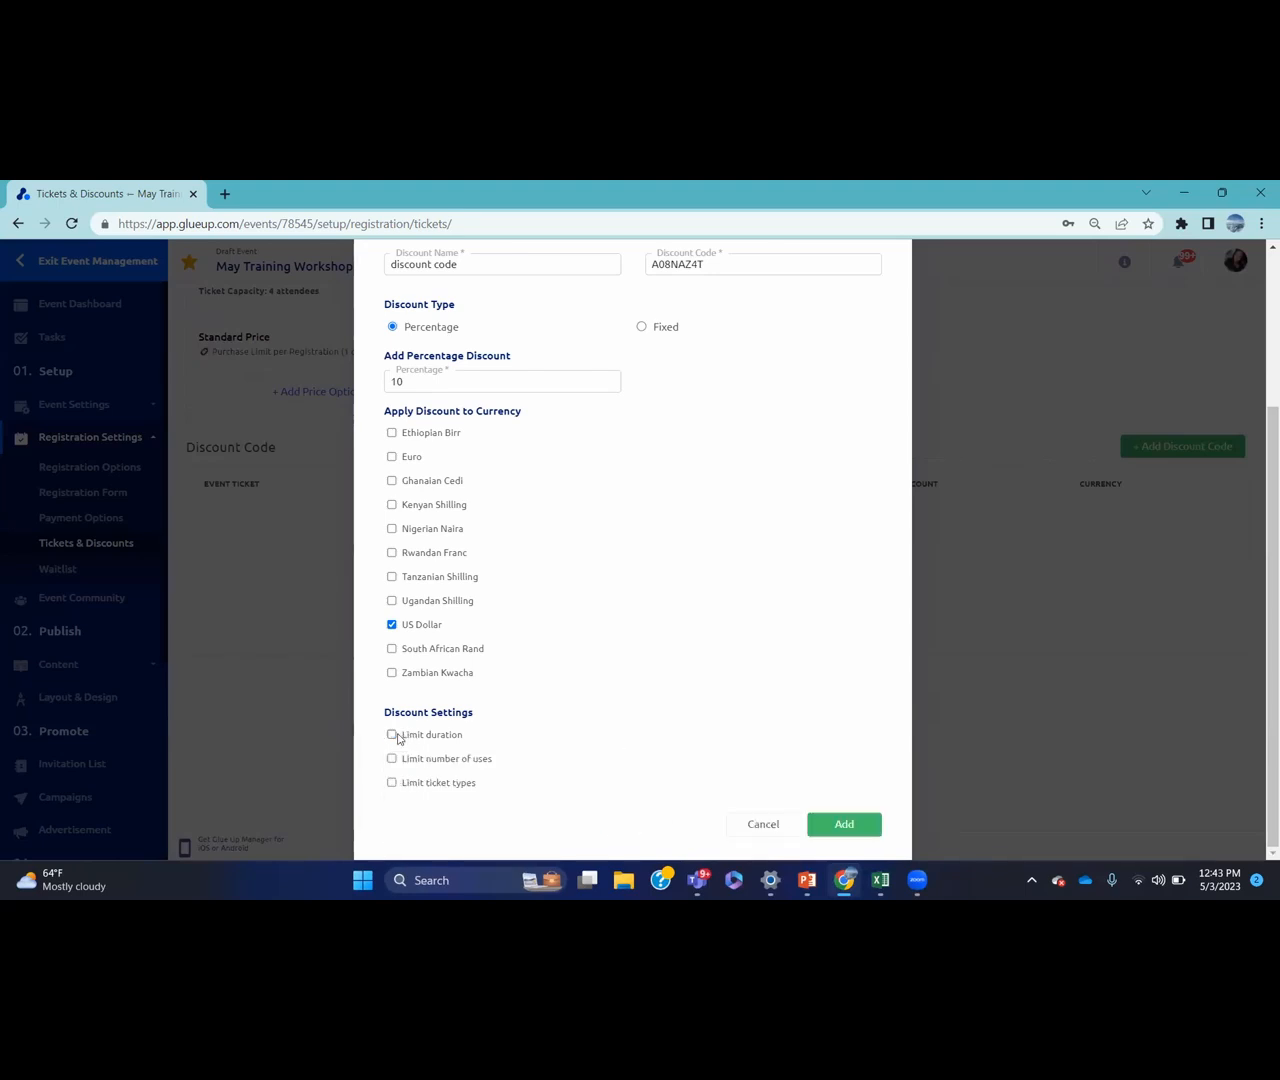
{"action": "left_click", "coordinate": [391, 759]}
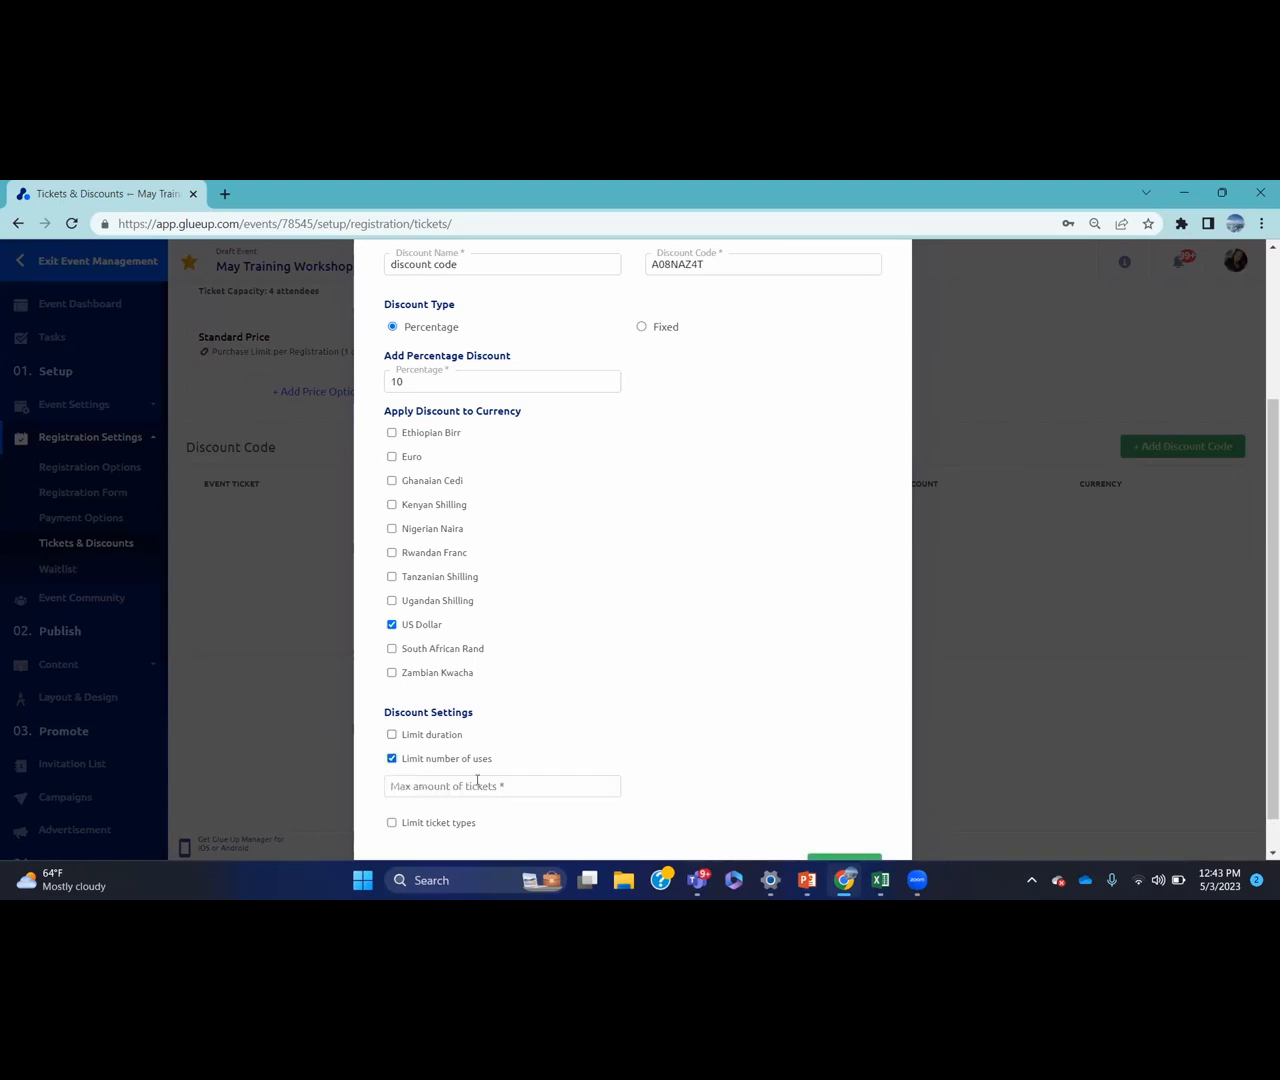
{"action": "left_click", "coordinate": [391, 758]}
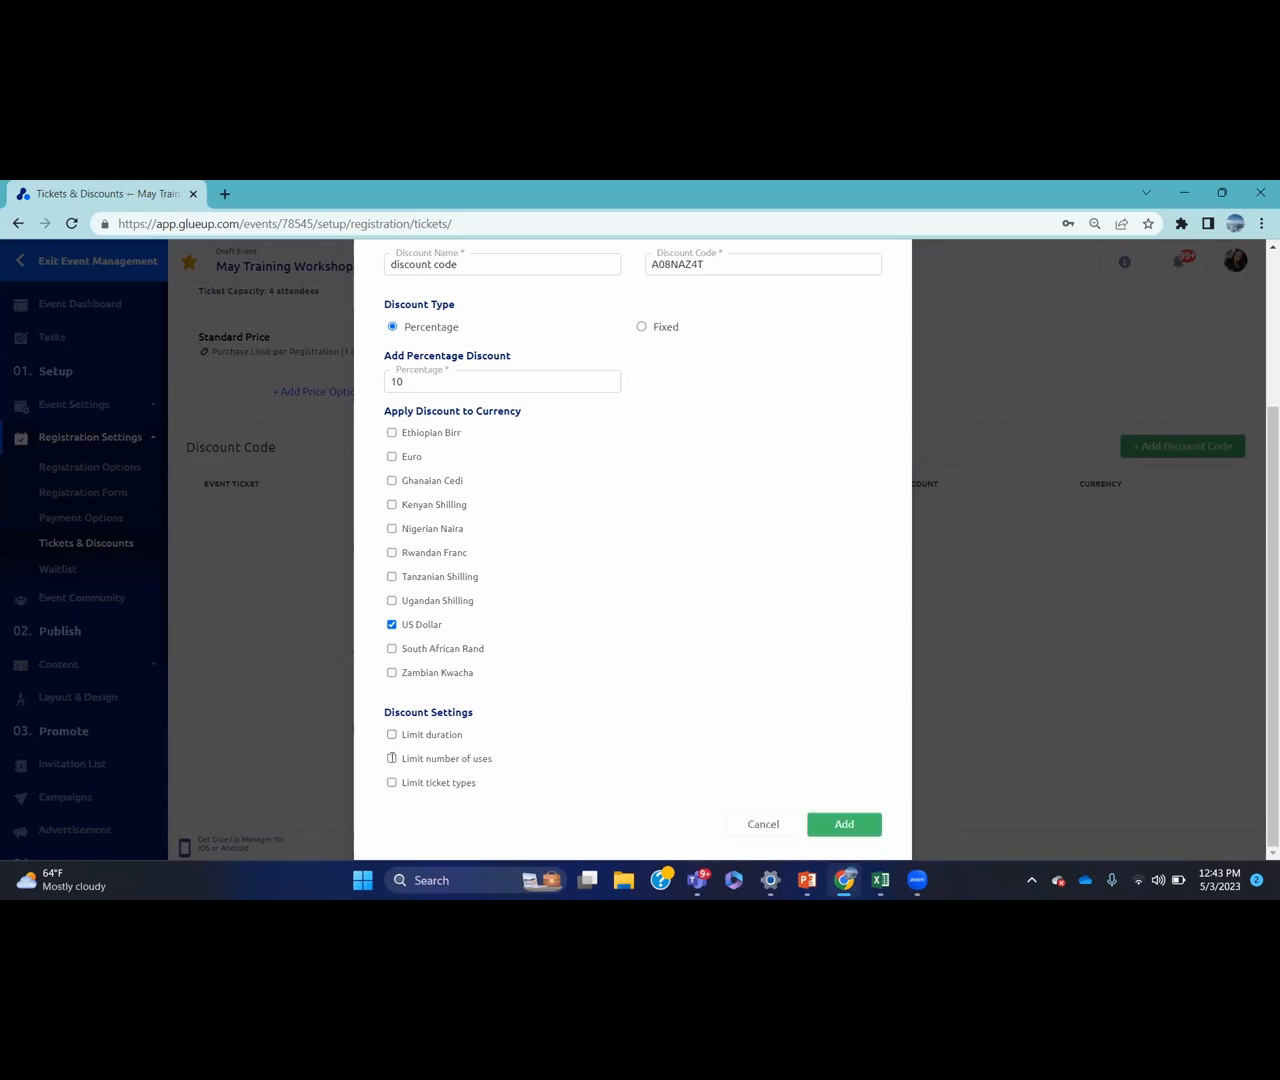
{"action": "left_click", "coordinate": [391, 782]}
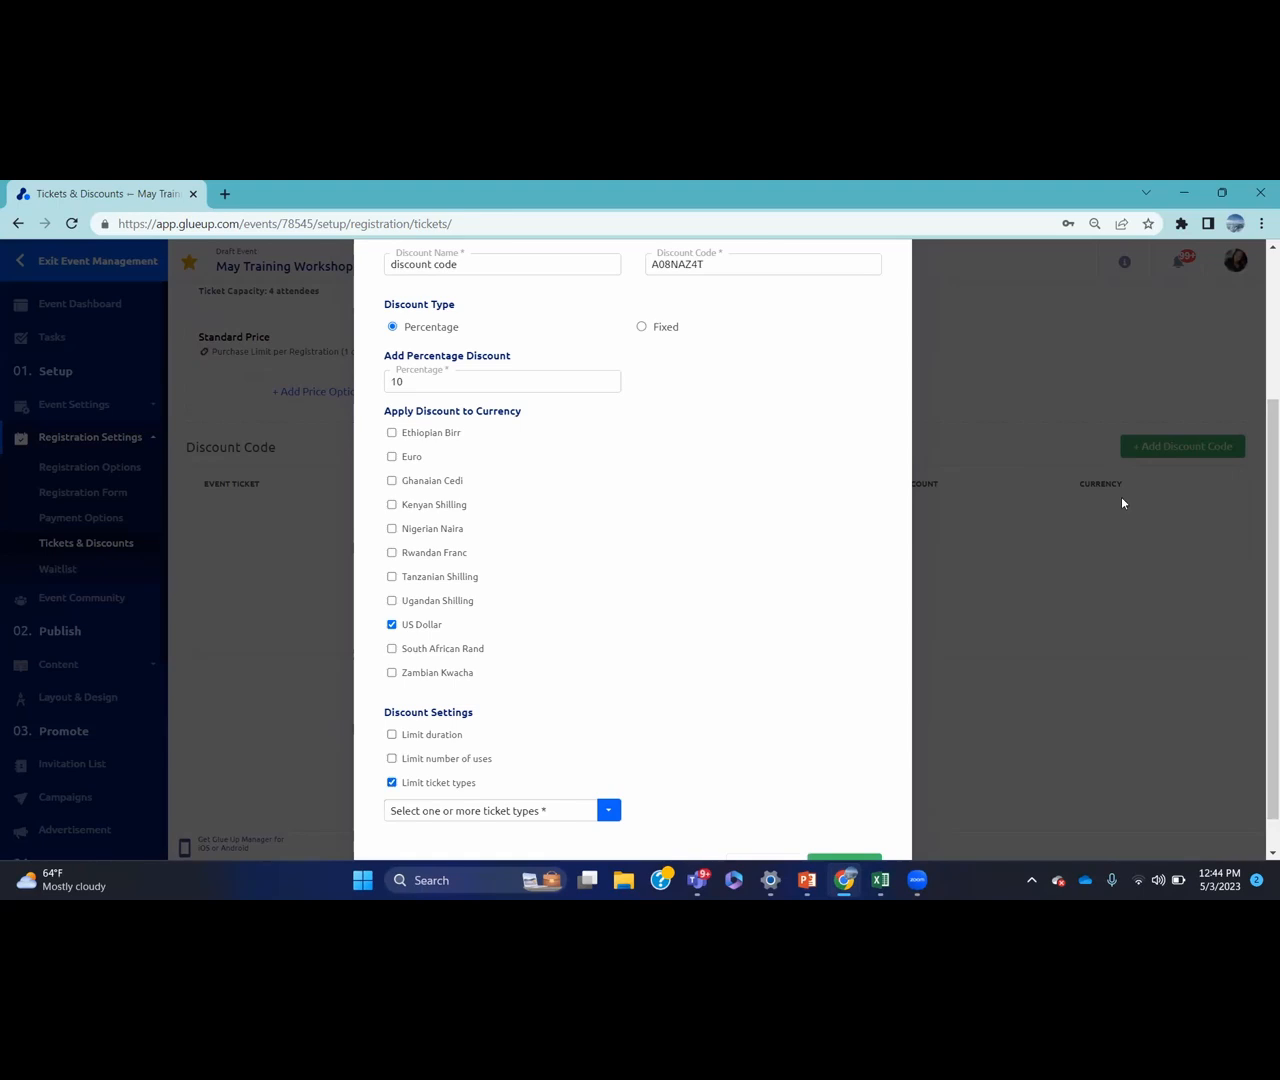
{"action": "scroll", "coordinate": [1260, 563], "scroll_direction": "down", "scroll_amount": 1}
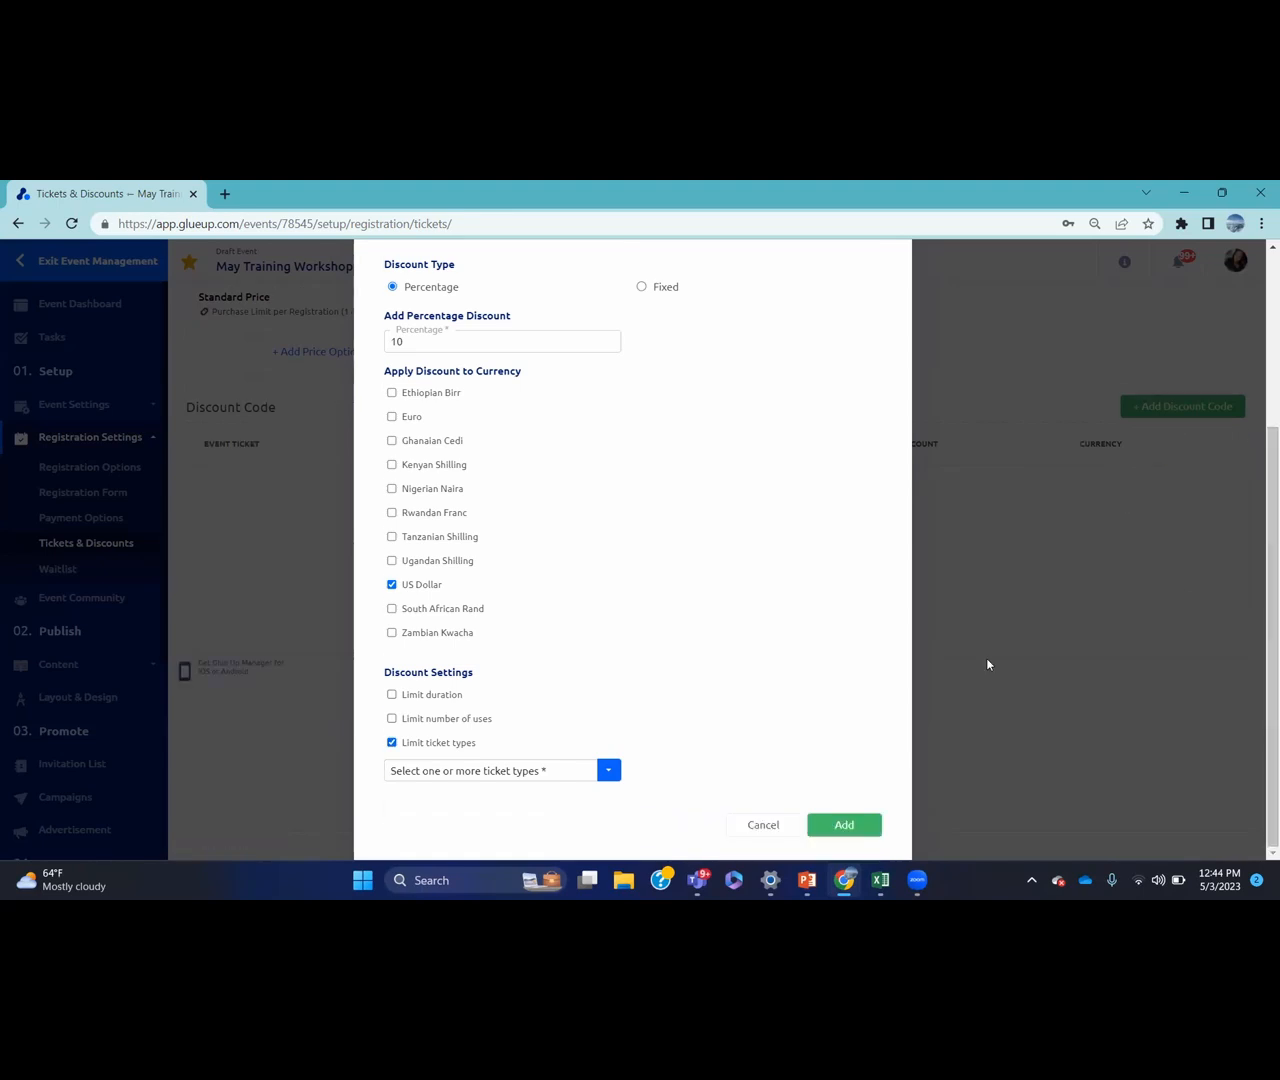
{"action": "left_click", "coordinate": [607, 777]}
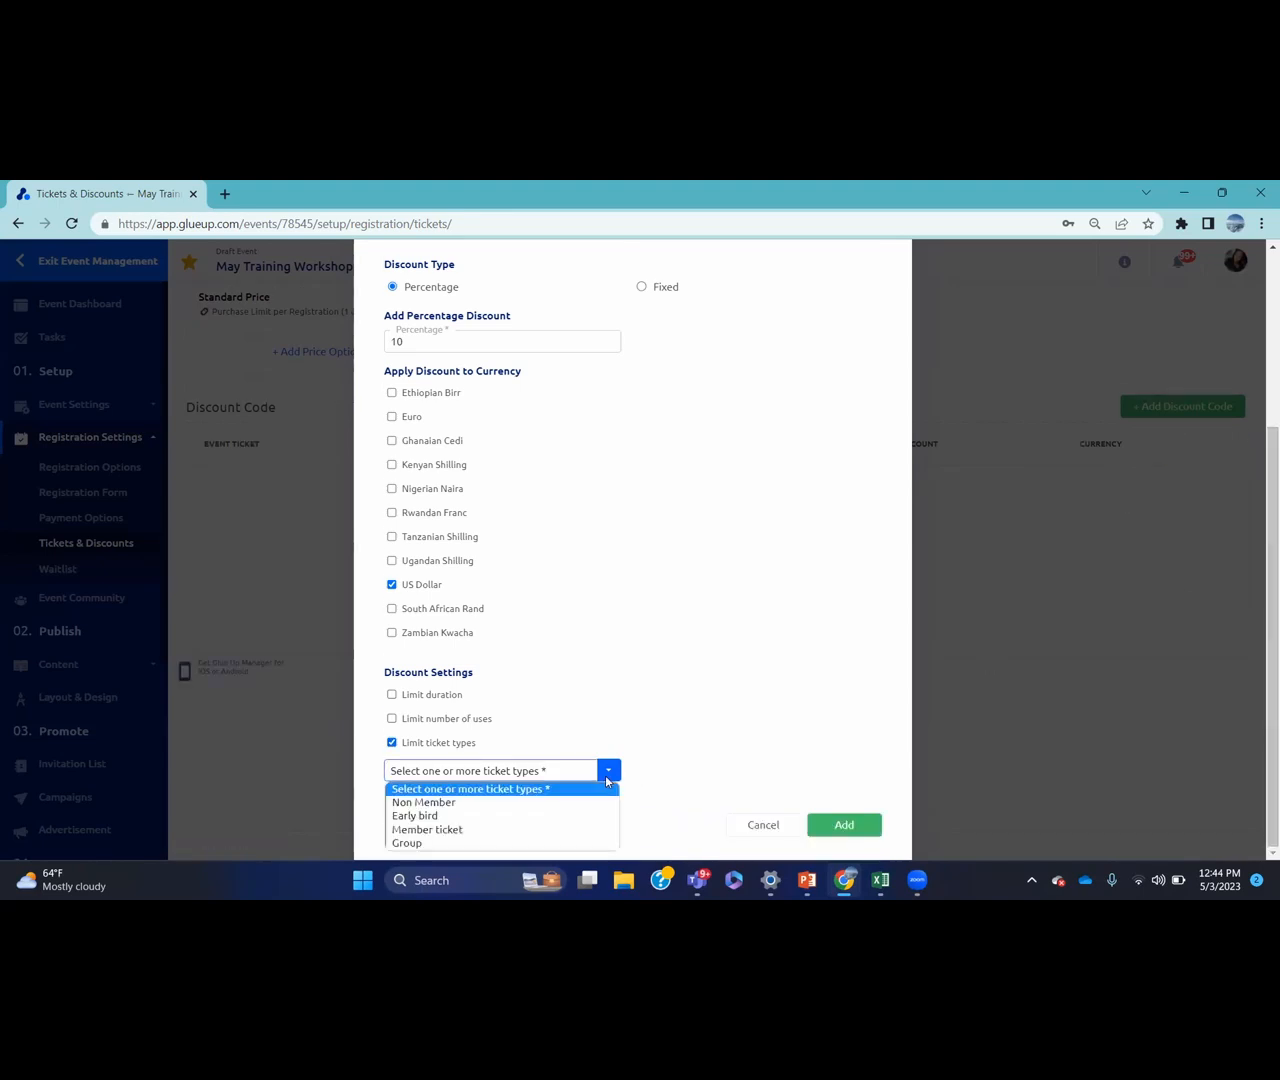
{"action": "left_click", "coordinate": [491, 829]}
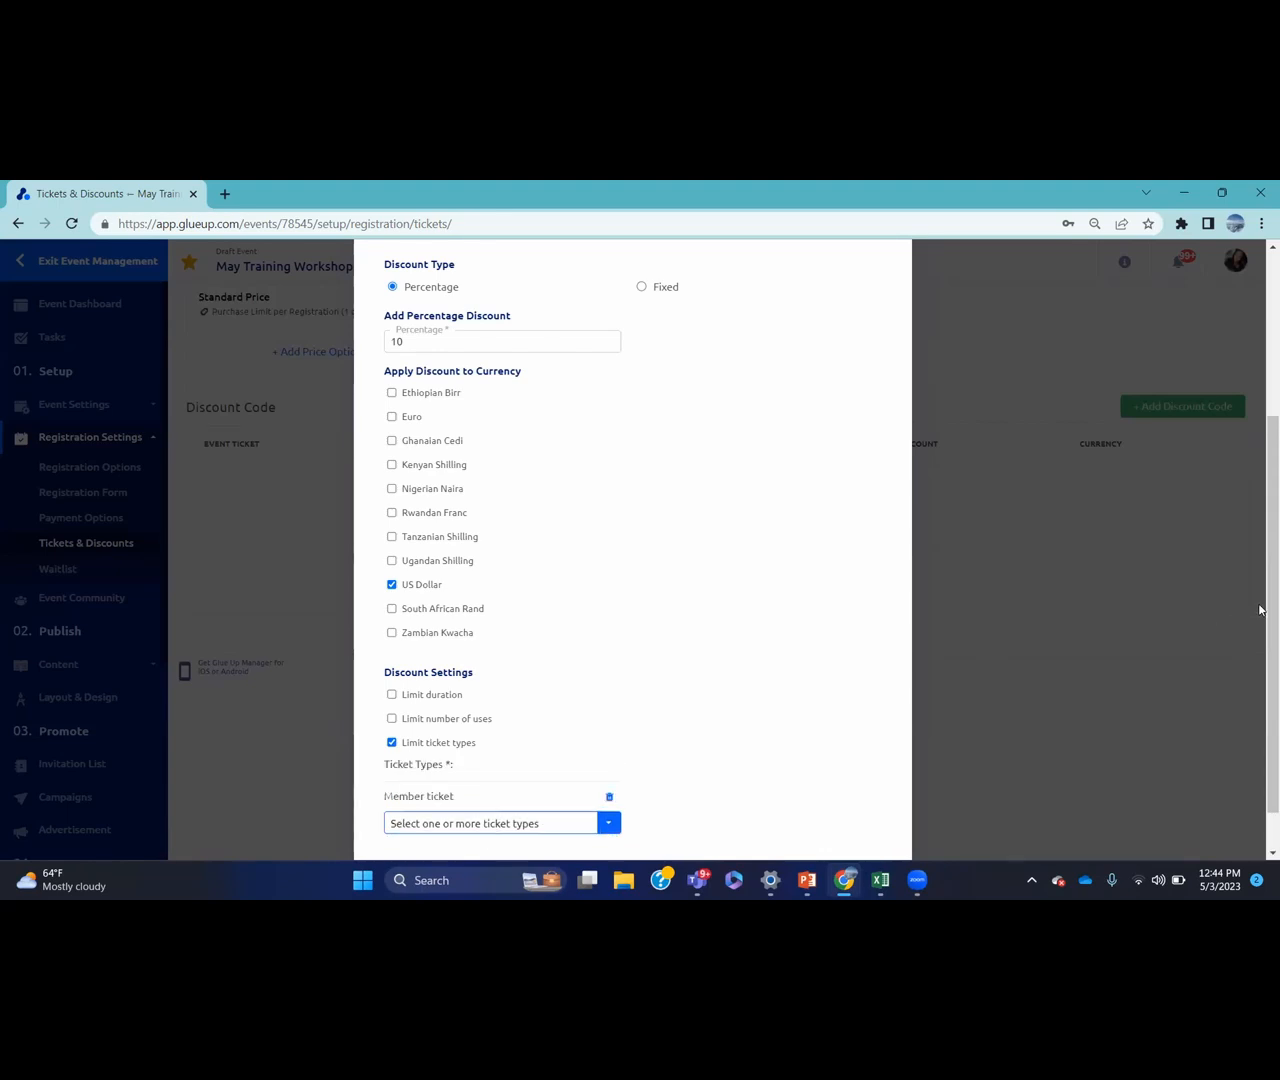
{"action": "scroll", "coordinate": [1262, 623], "scroll_direction": "down", "scroll_amount": 1}
{"action": "left_click", "coordinate": [866, 824]}
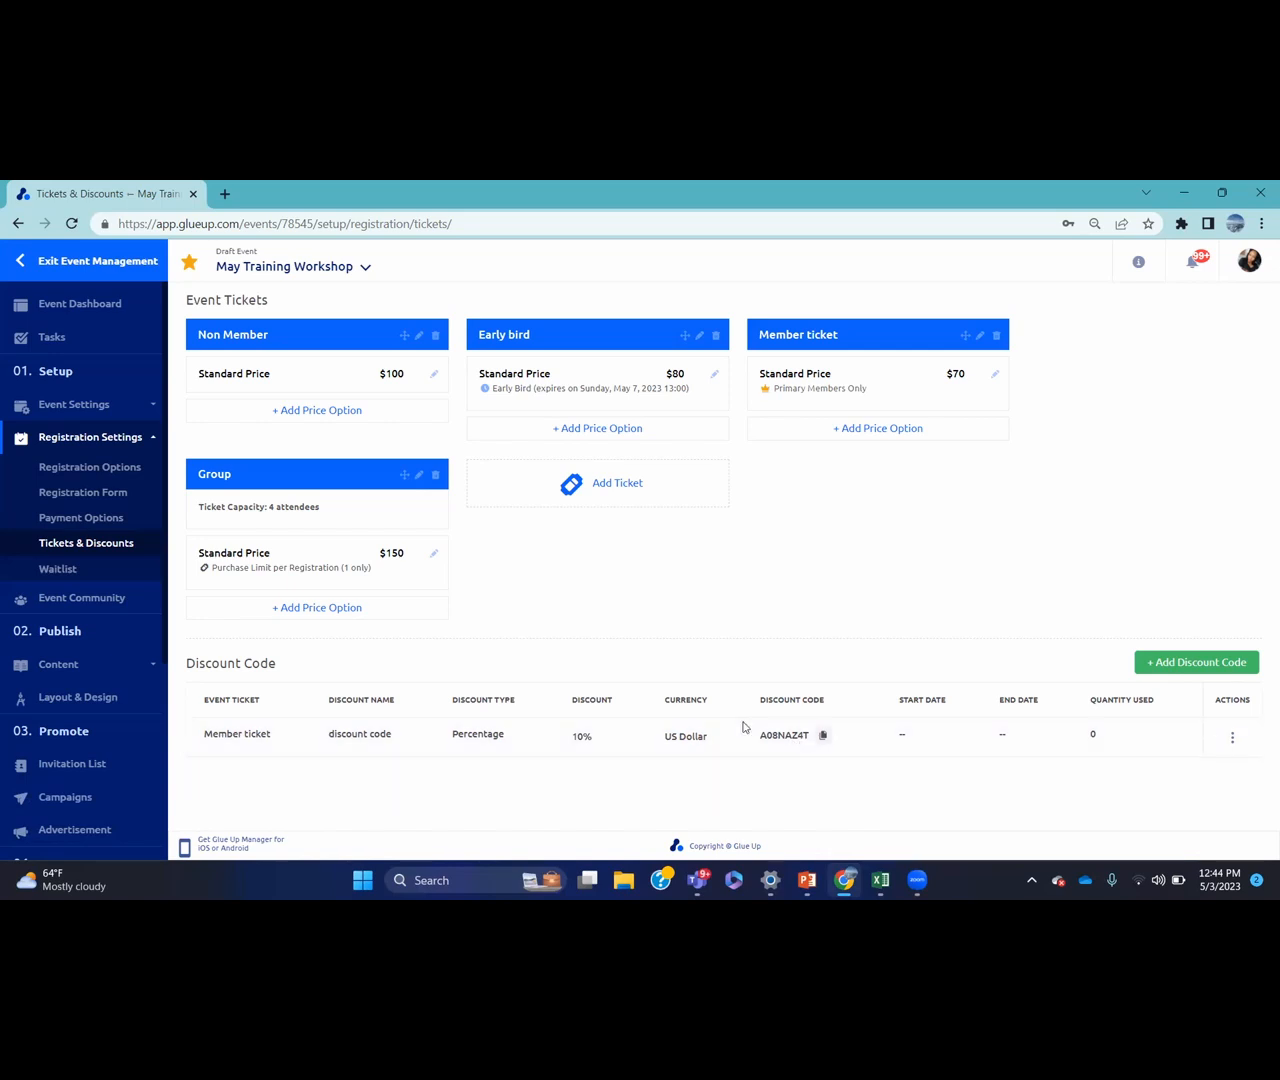
Enable the waitlist when total event capacity is reached, capped at 50, and save
{"action": "left_click", "coordinate": [121, 581]}
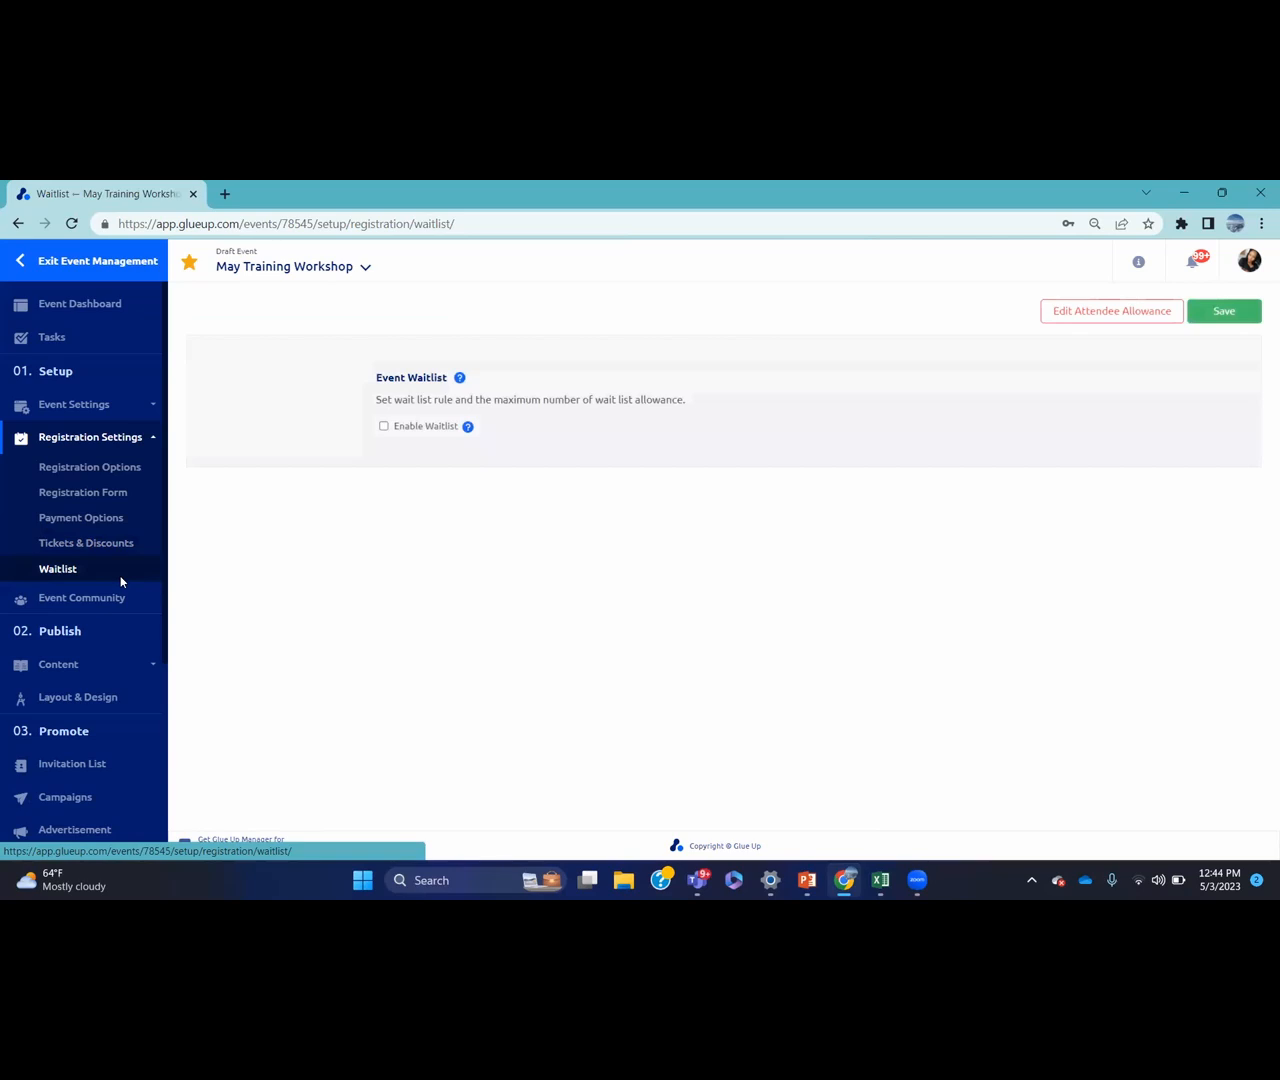
{"action": "left_click", "coordinate": [383, 427]}
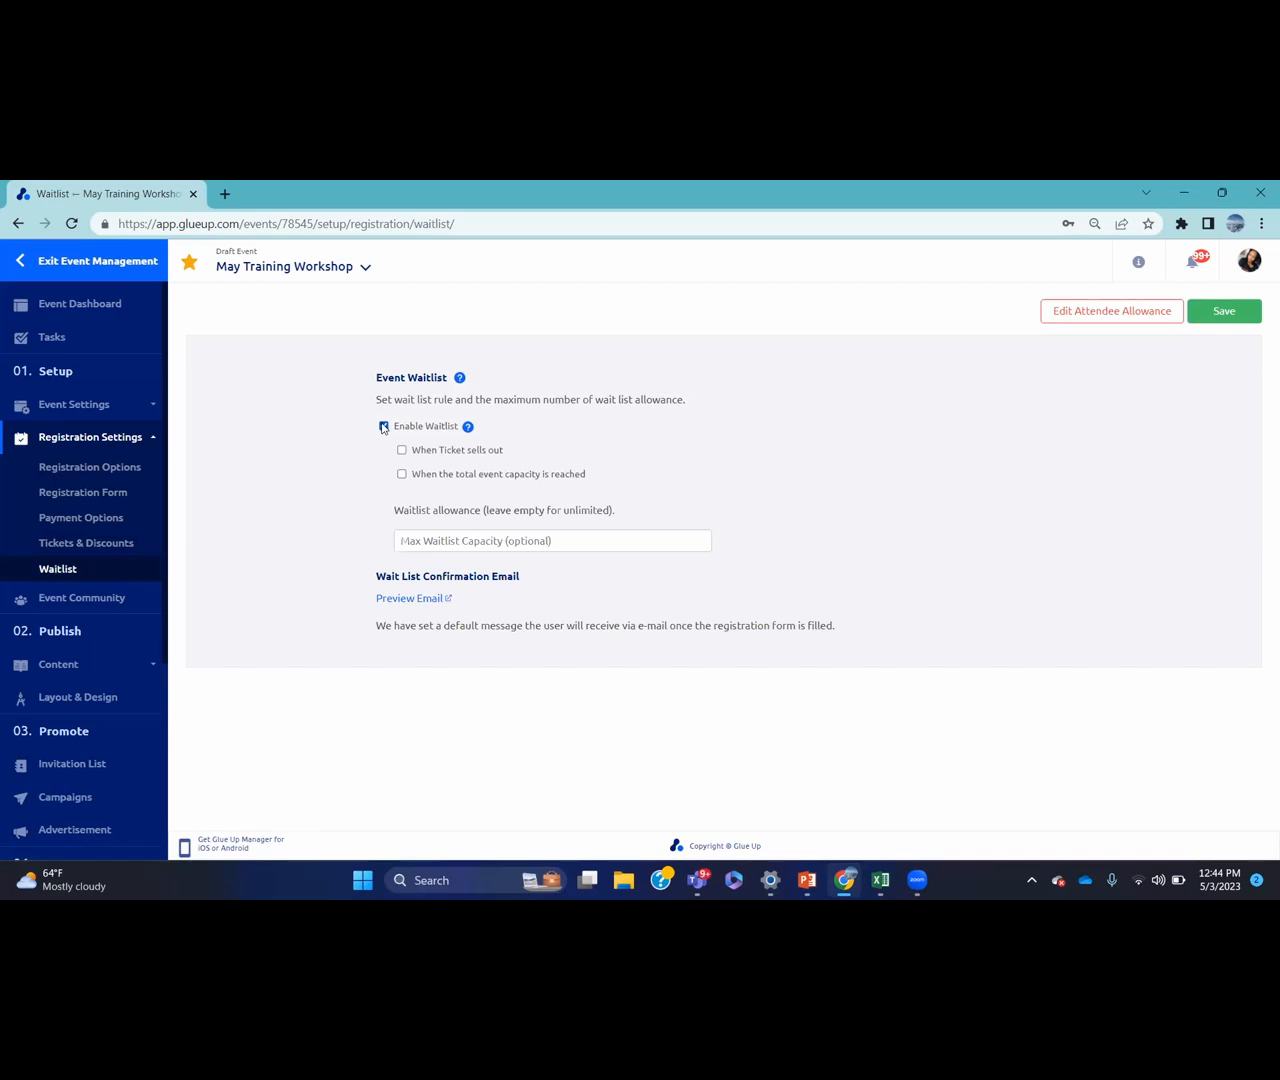
{"action": "left_click", "coordinate": [402, 475]}
{"action": "left_click", "coordinate": [526, 545]}
{"action": "type", "text": "50"}
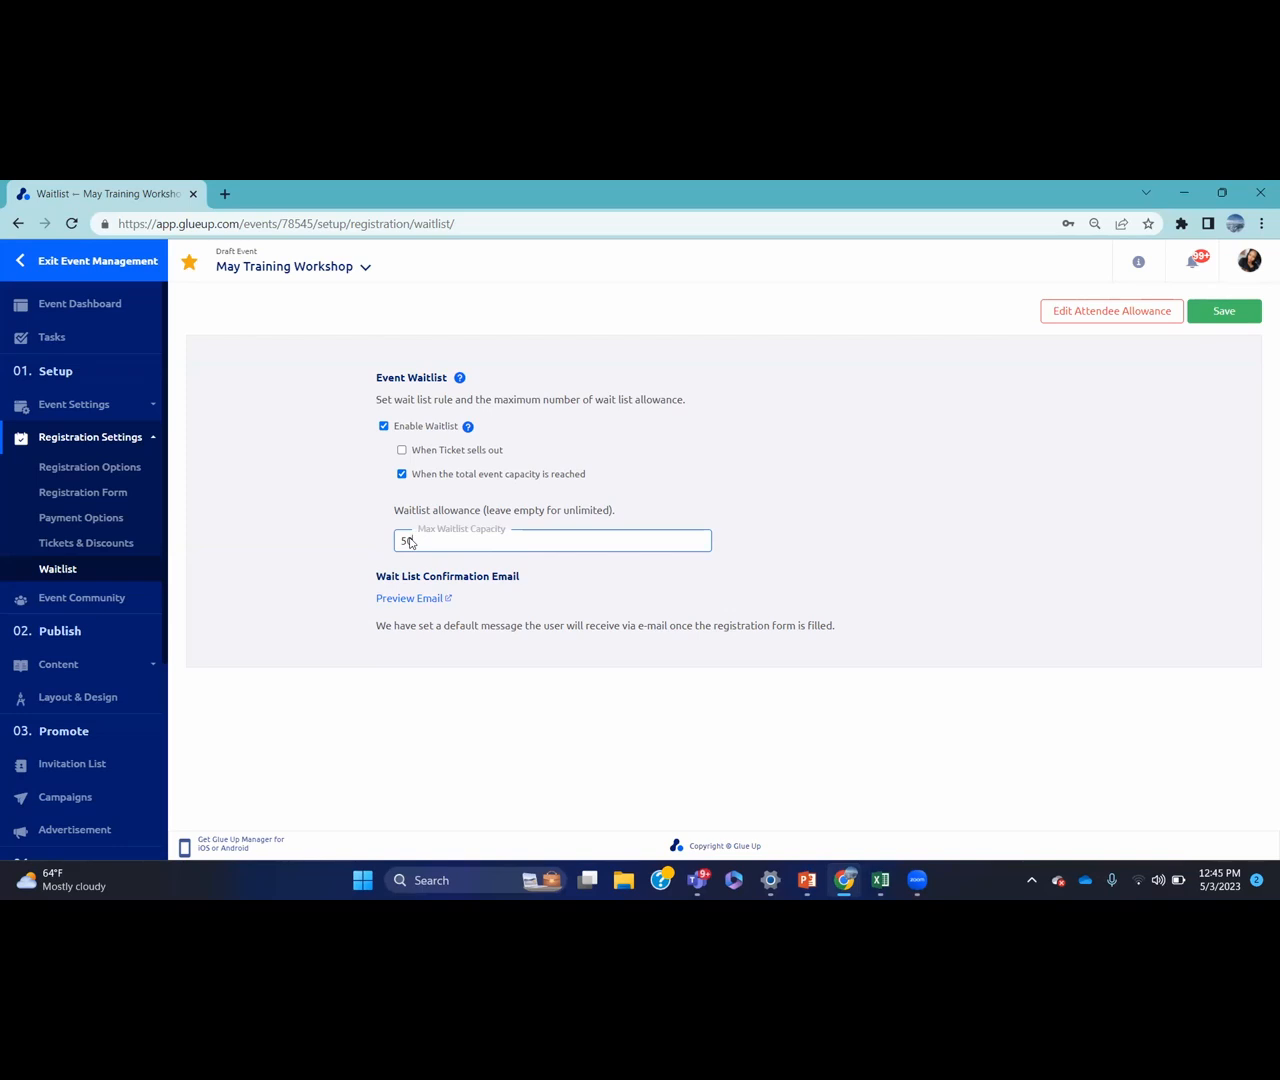
{"action": "left_click", "coordinate": [1214, 315]}
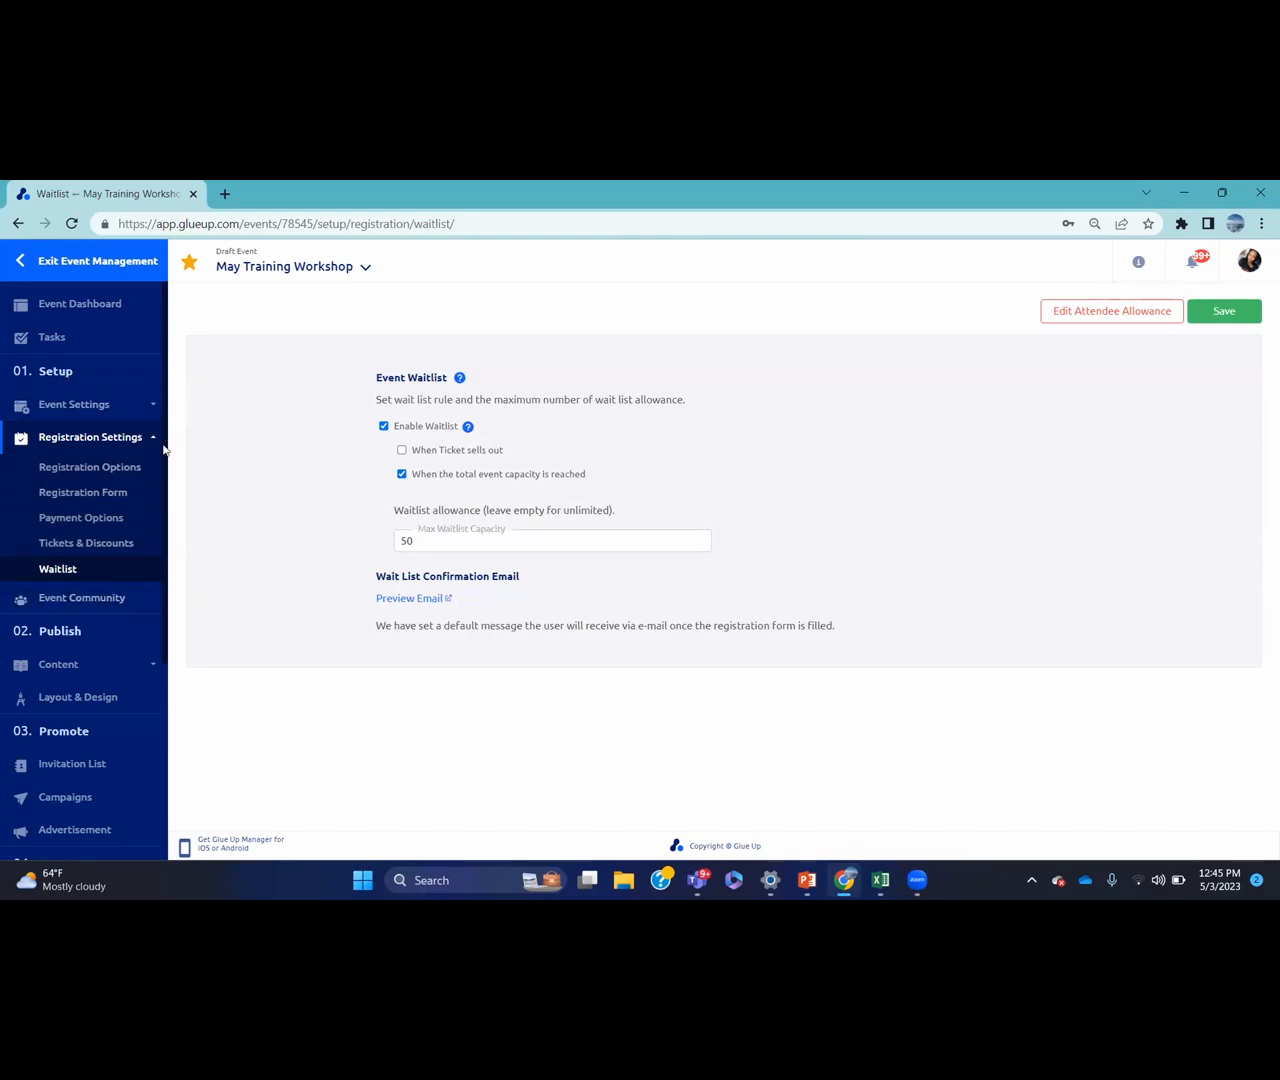
Open the event's Summary page under Content
{"action": "scroll", "coordinate": [148, 540], "scroll_direction": "down", "scroll_amount": 3}
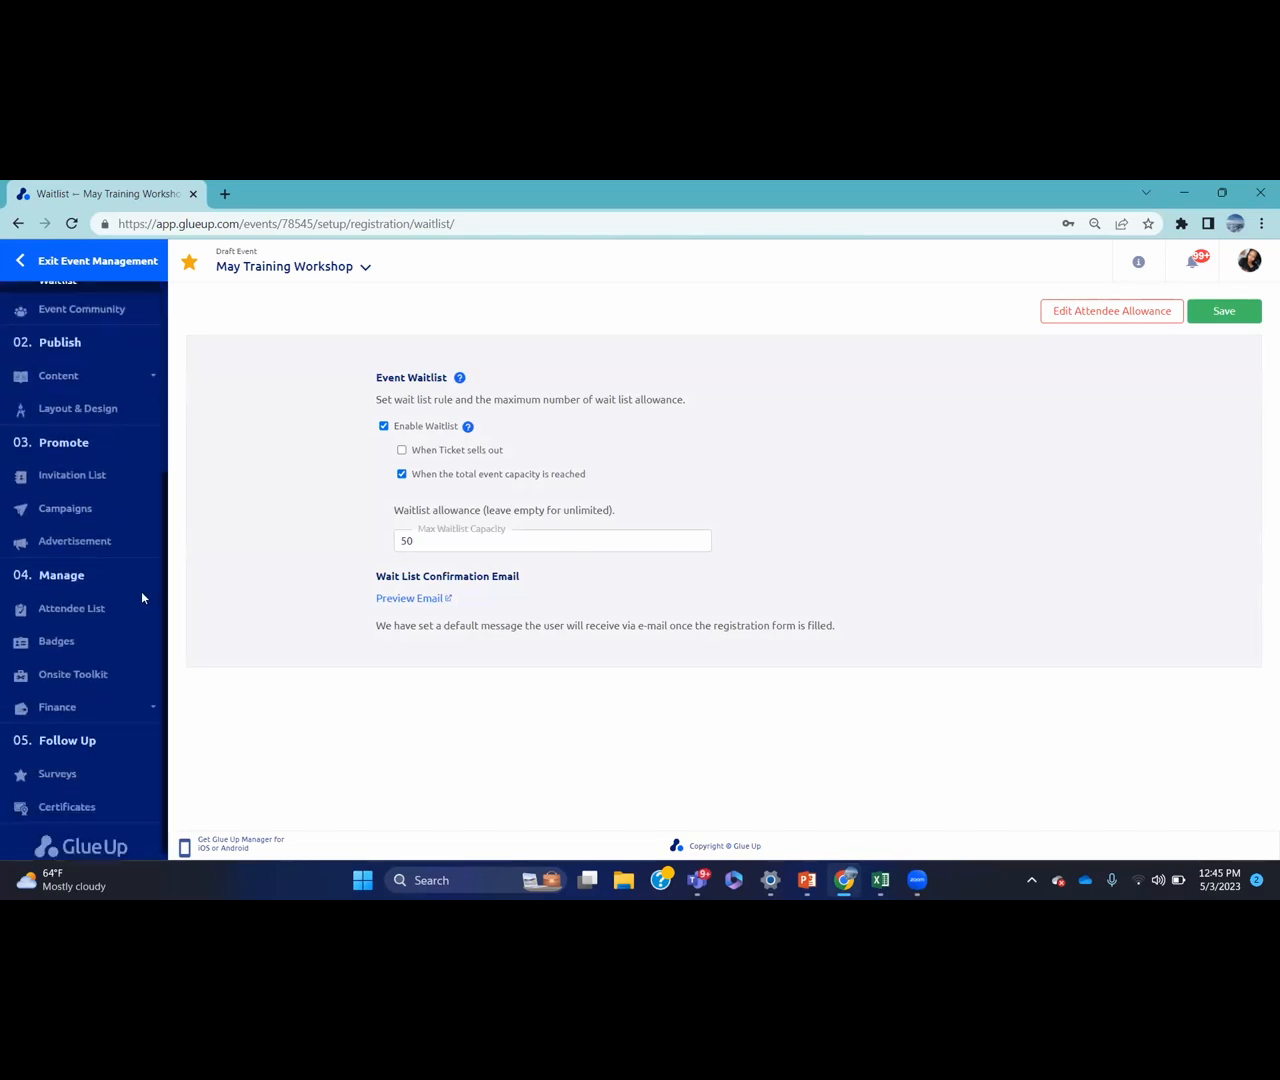
{"action": "left_click", "coordinate": [100, 368]}
{"action": "scroll", "coordinate": [73, 334], "scroll_direction": "down", "scroll_amount": 1}
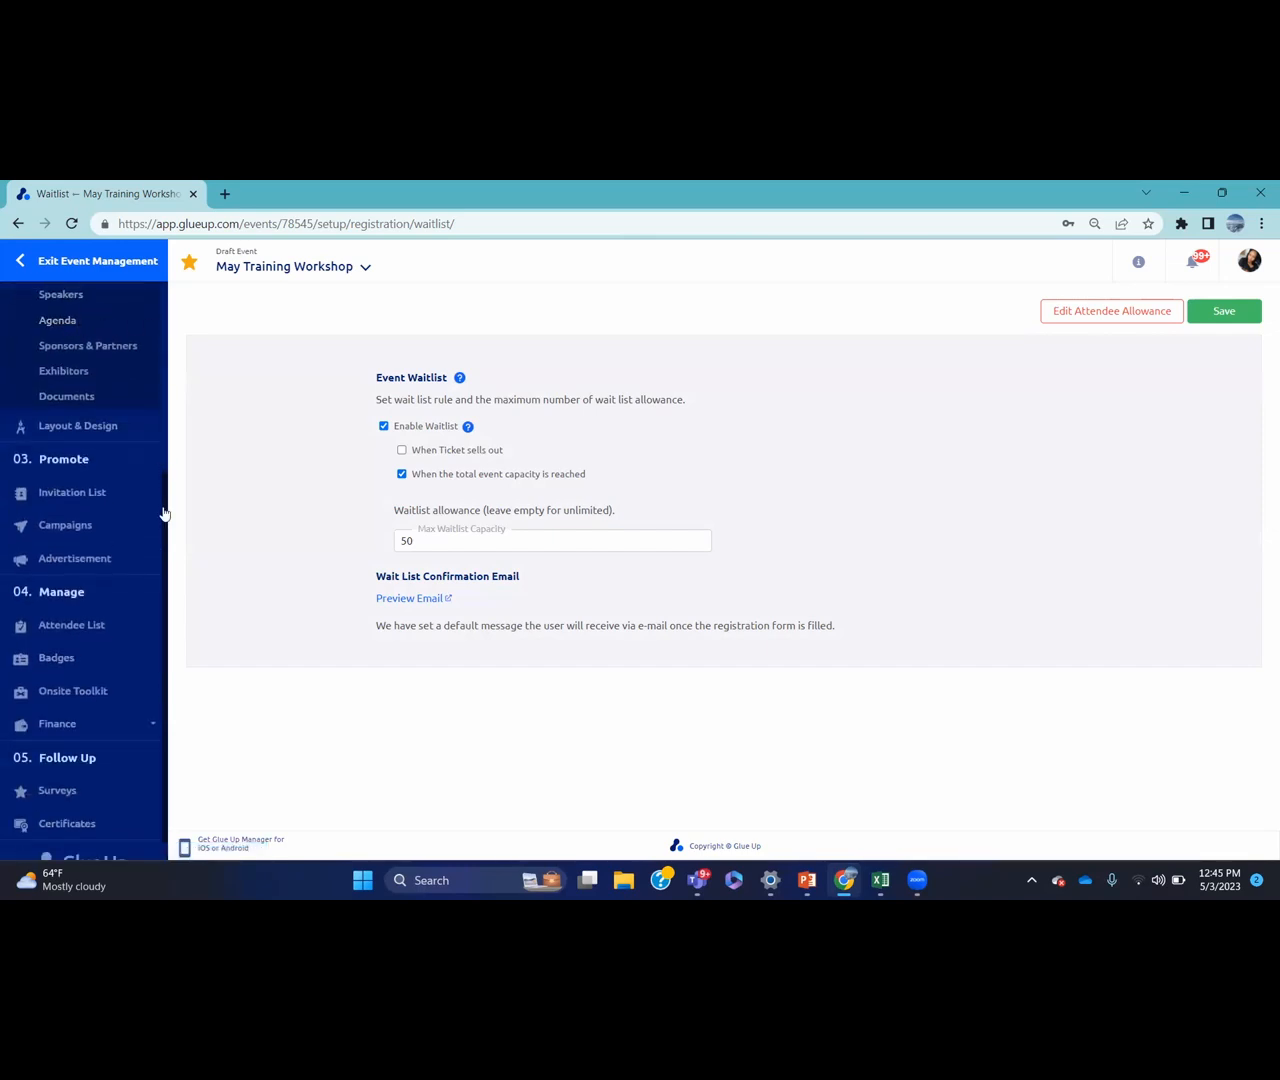
{"action": "scroll", "coordinate": [165, 490], "scroll_direction": "up", "scroll_amount": 1}
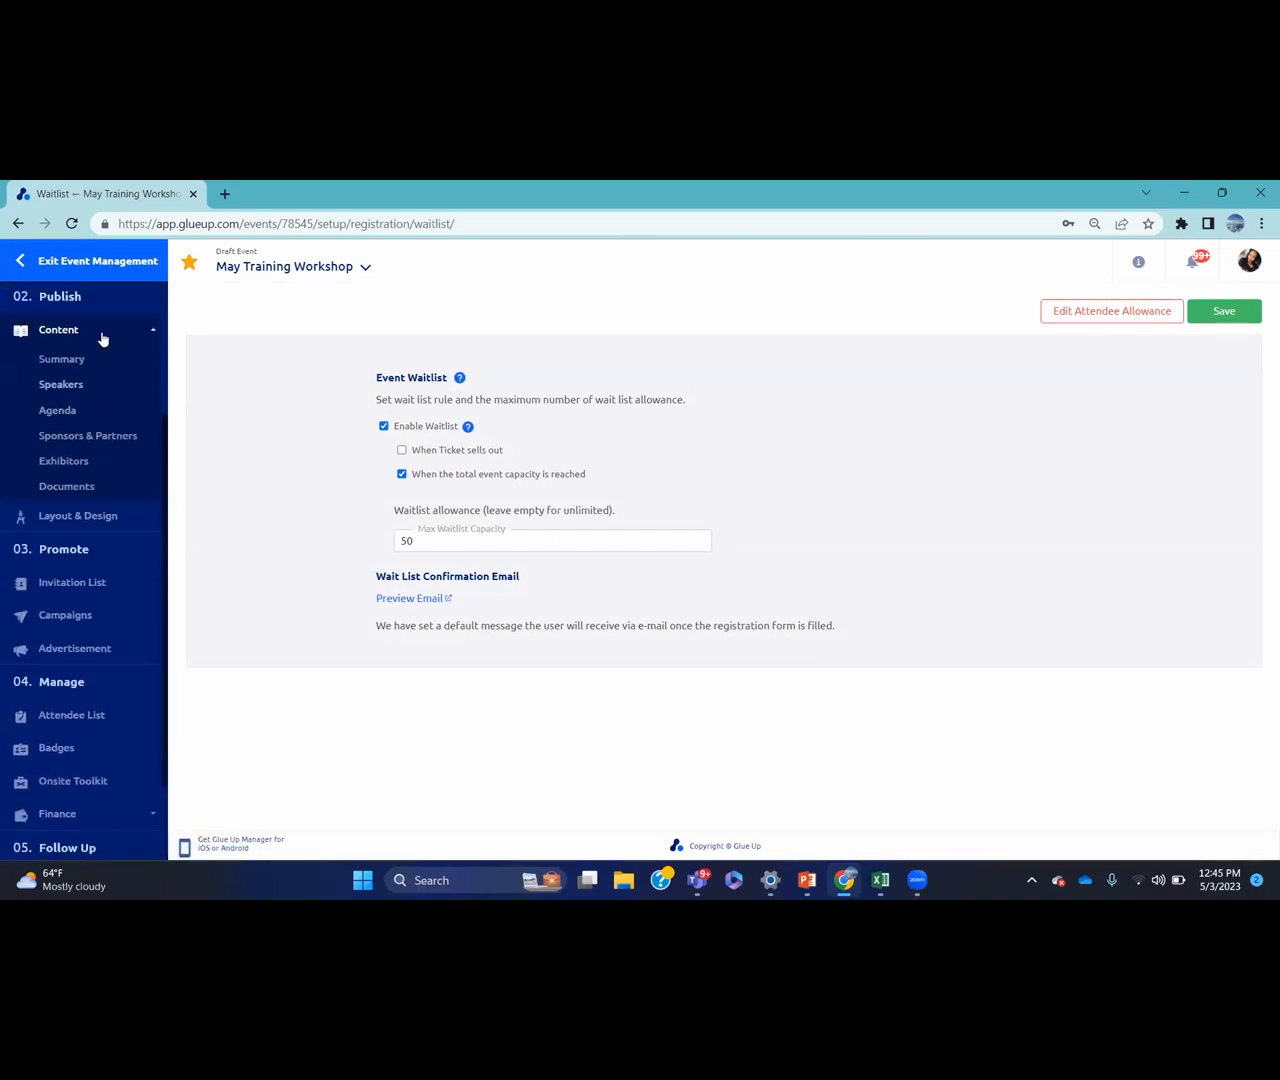
{"action": "left_click", "coordinate": [60, 332]}
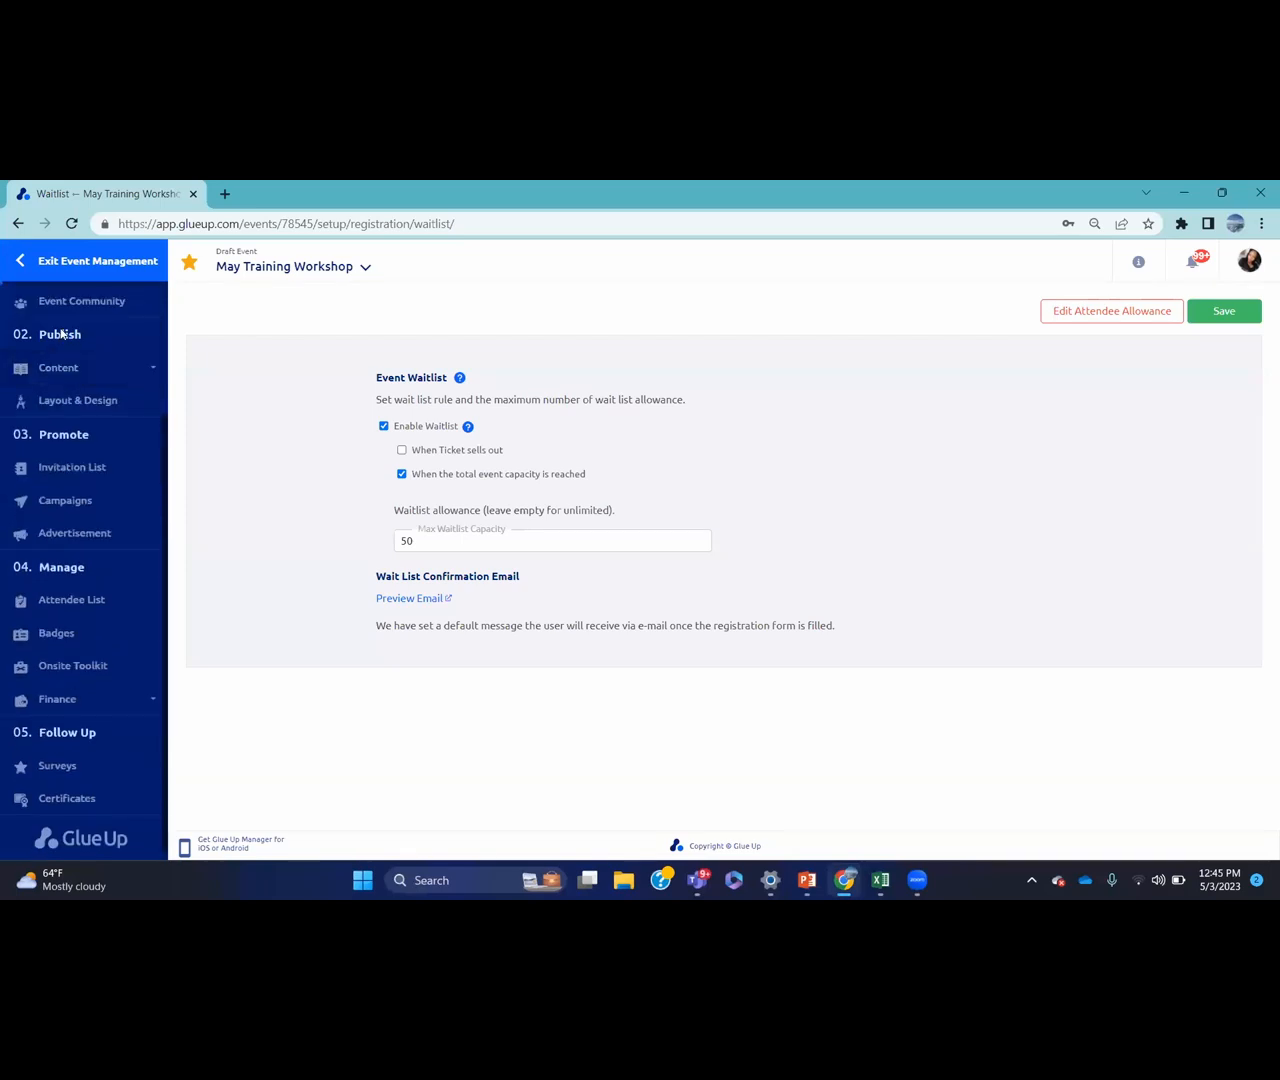
{"action": "left_click", "coordinate": [58, 367]}
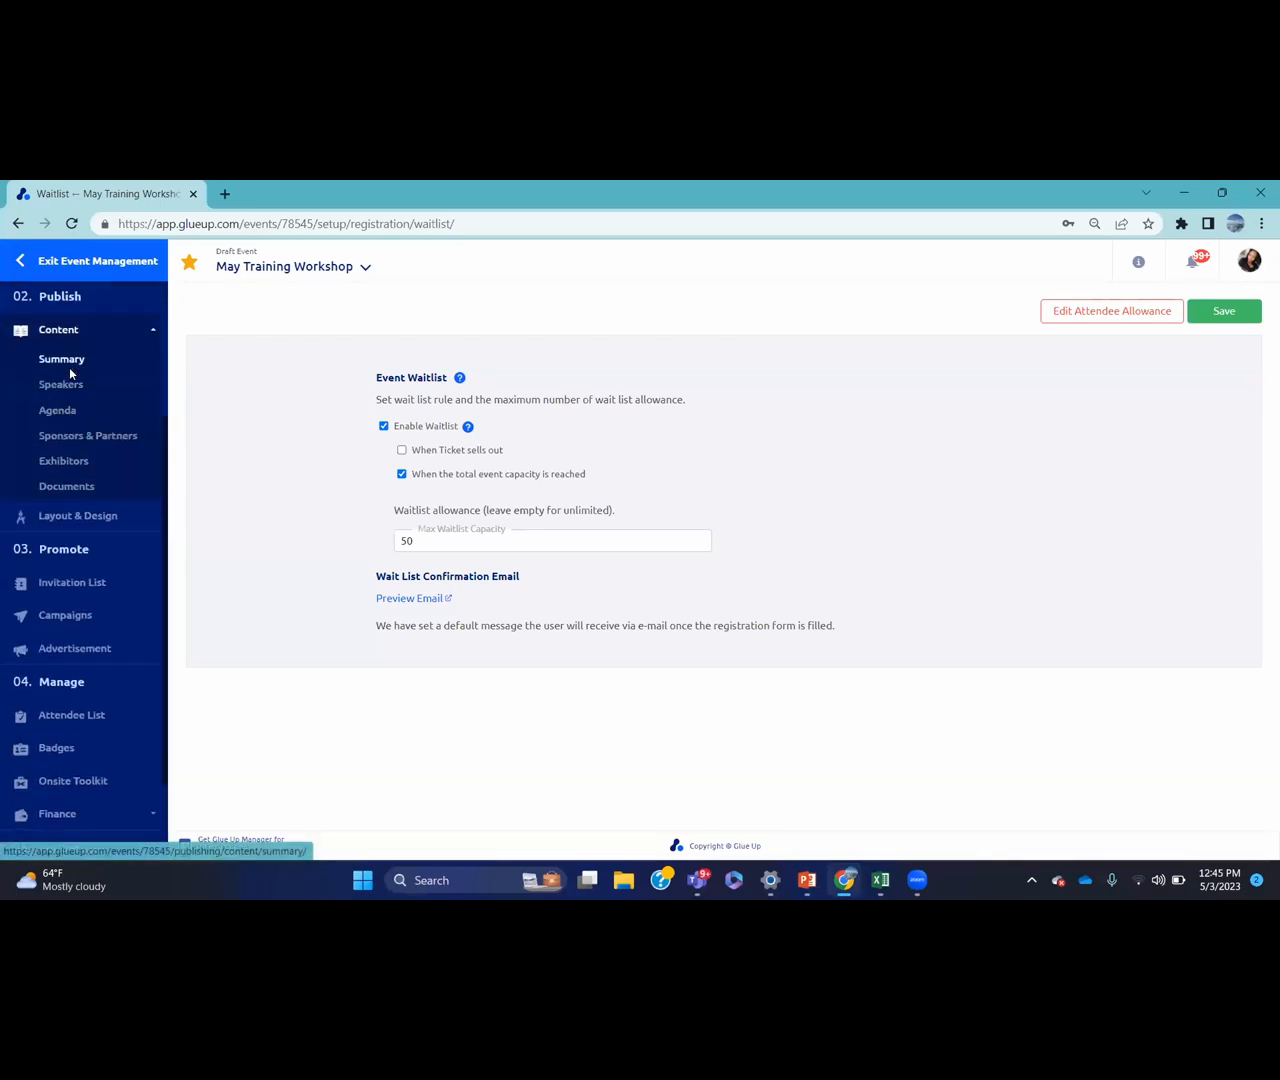
{"action": "left_click", "coordinate": [69, 362]}
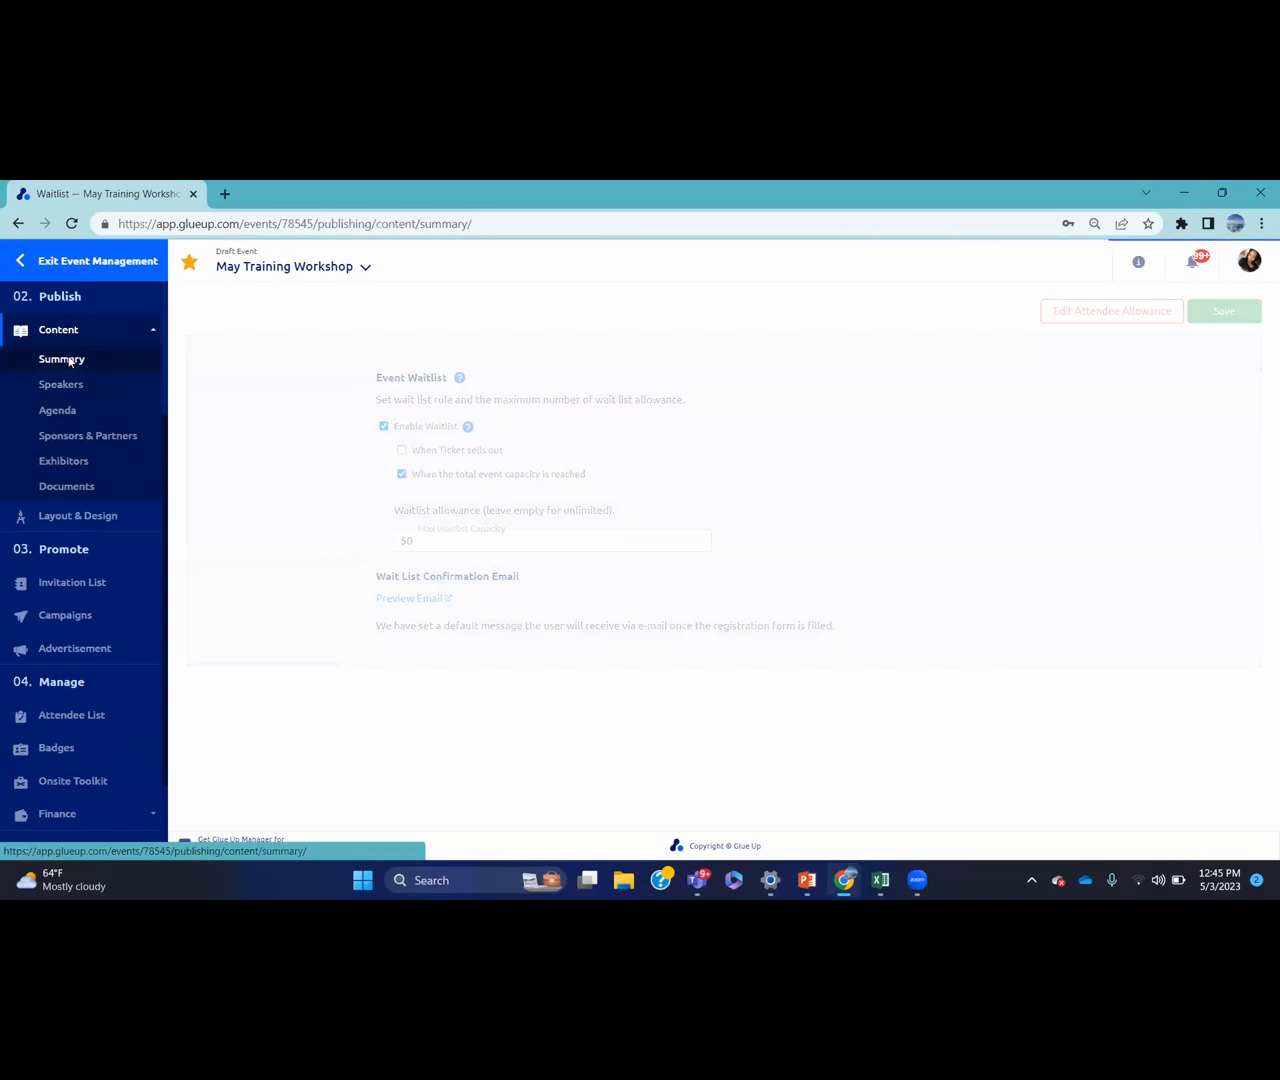
Enter 'Training workshop for EMEA region' as the event summary and save it
{"action": "left_click", "coordinate": [527, 443]}
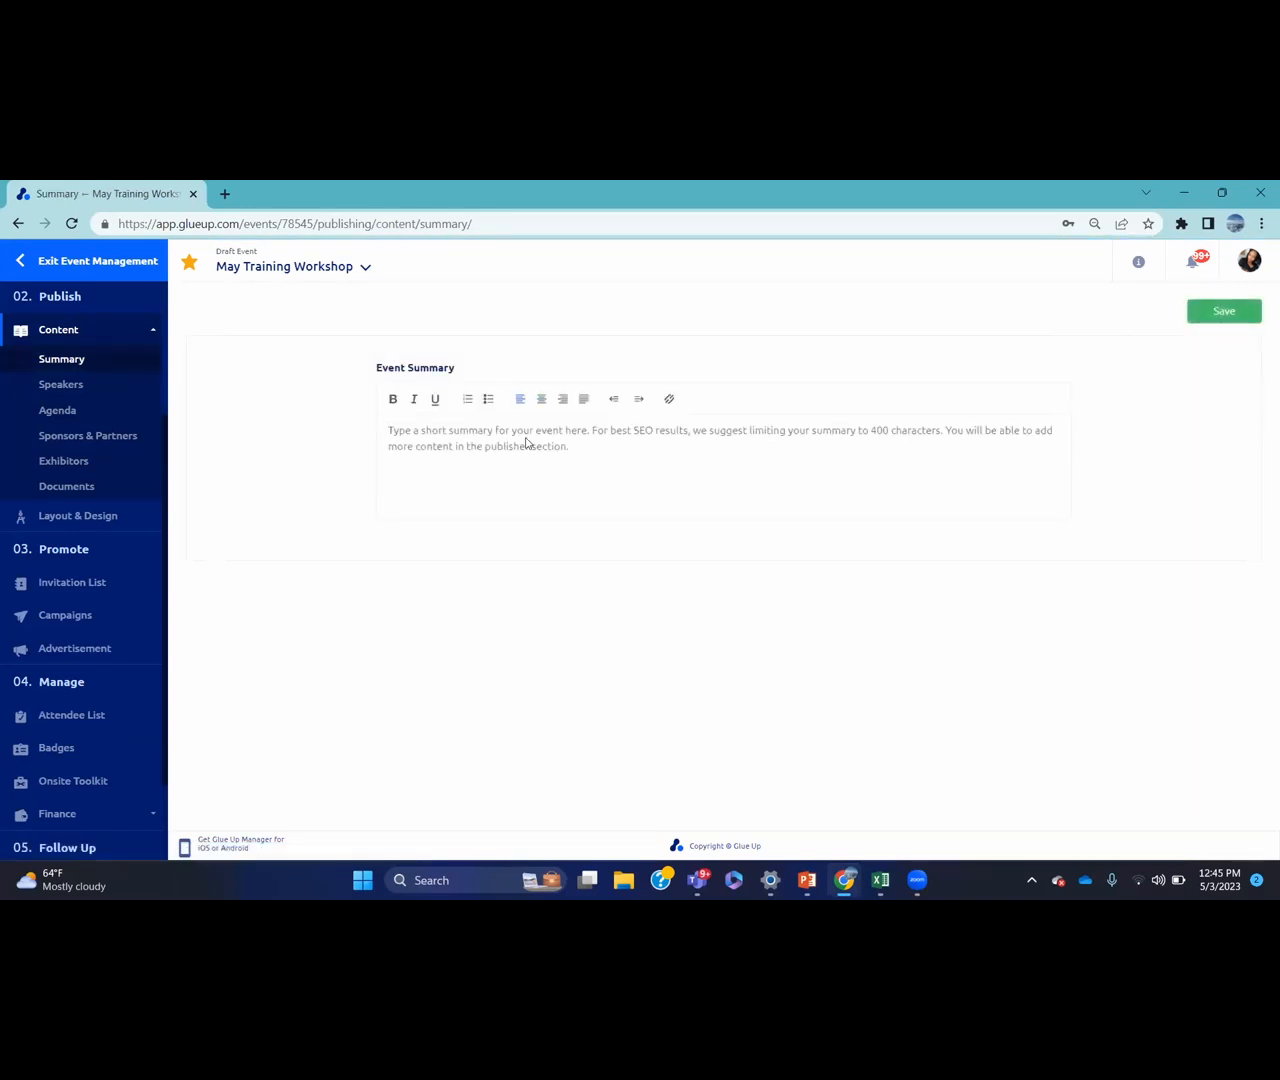
{"action": "type", "text": "Tra"}
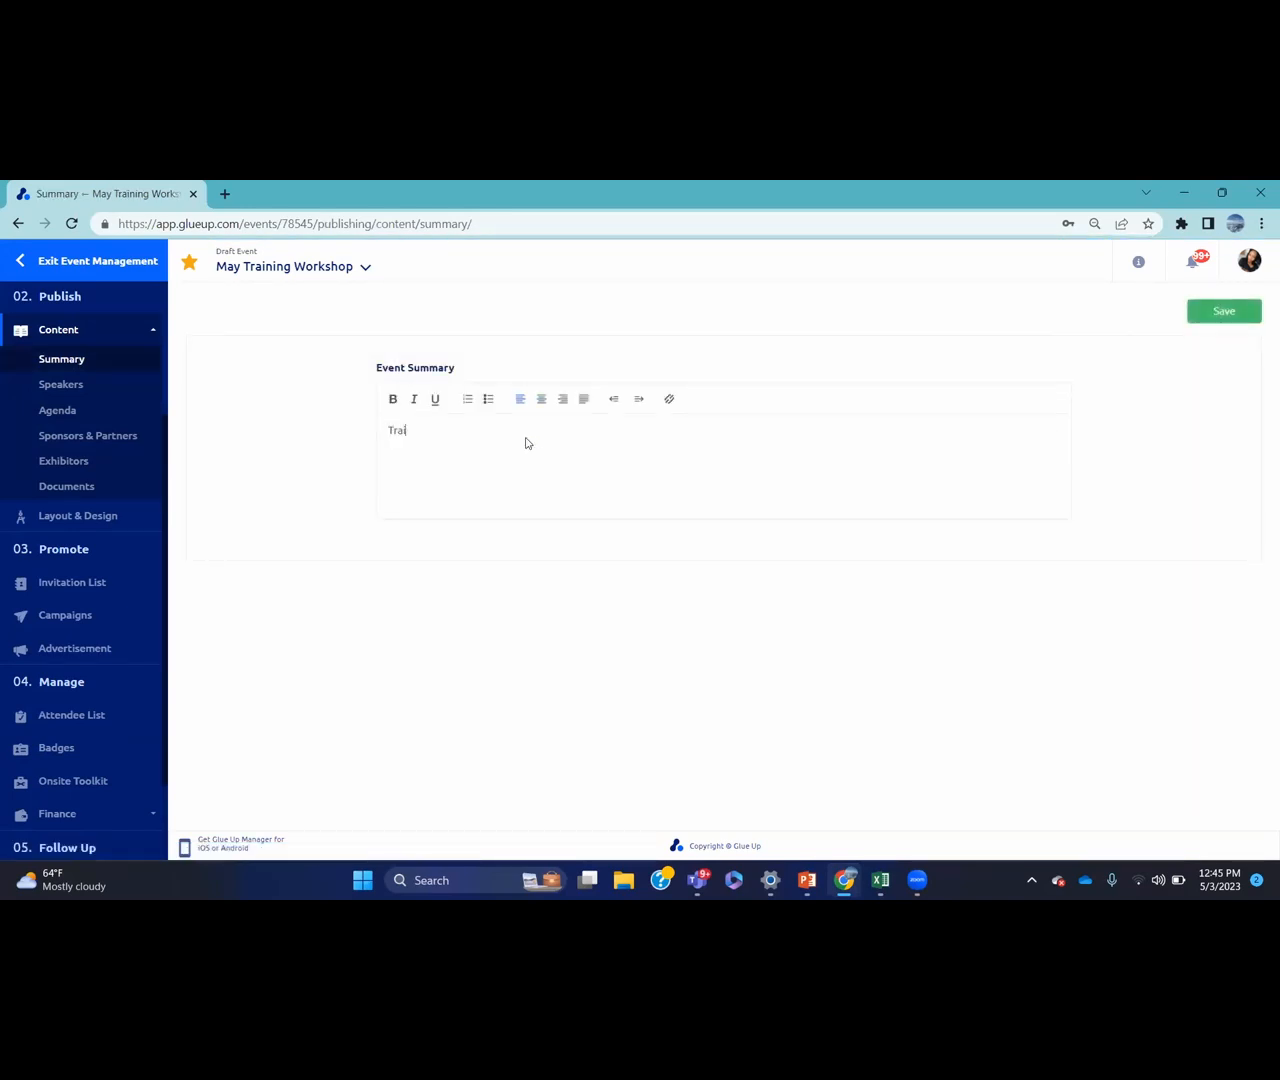
{"action": "type", "text": "ining workshop for EMEA region"}
{"action": "left_click", "coordinate": [1200, 304]}
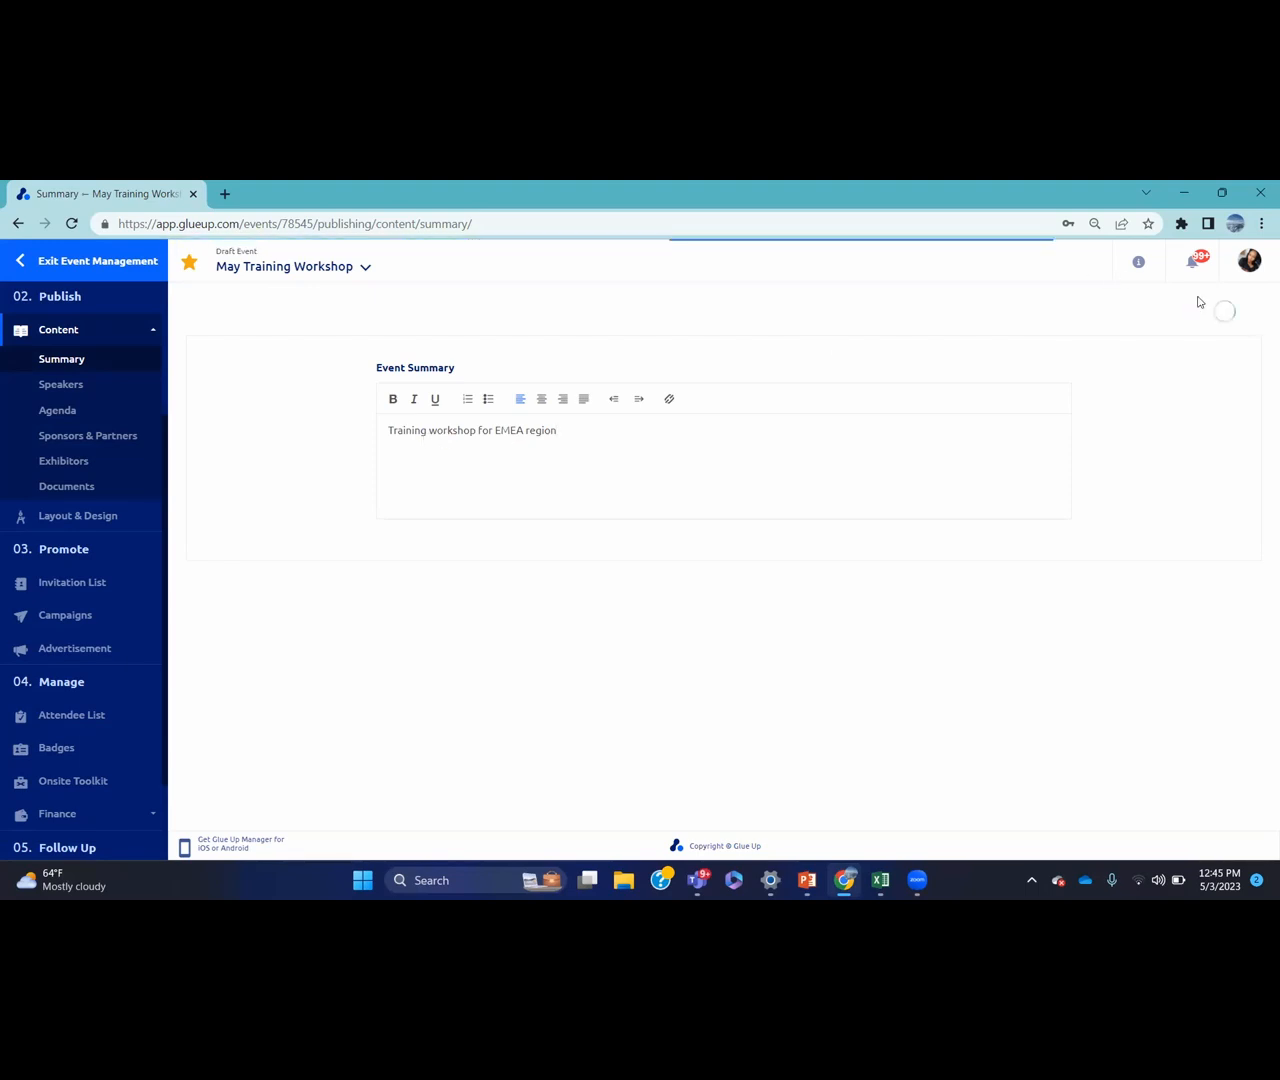
On the Speakers page, add the Glue Up Customer Success Manager from contacts as first speaker
{"action": "left_click", "coordinate": [113, 384]}
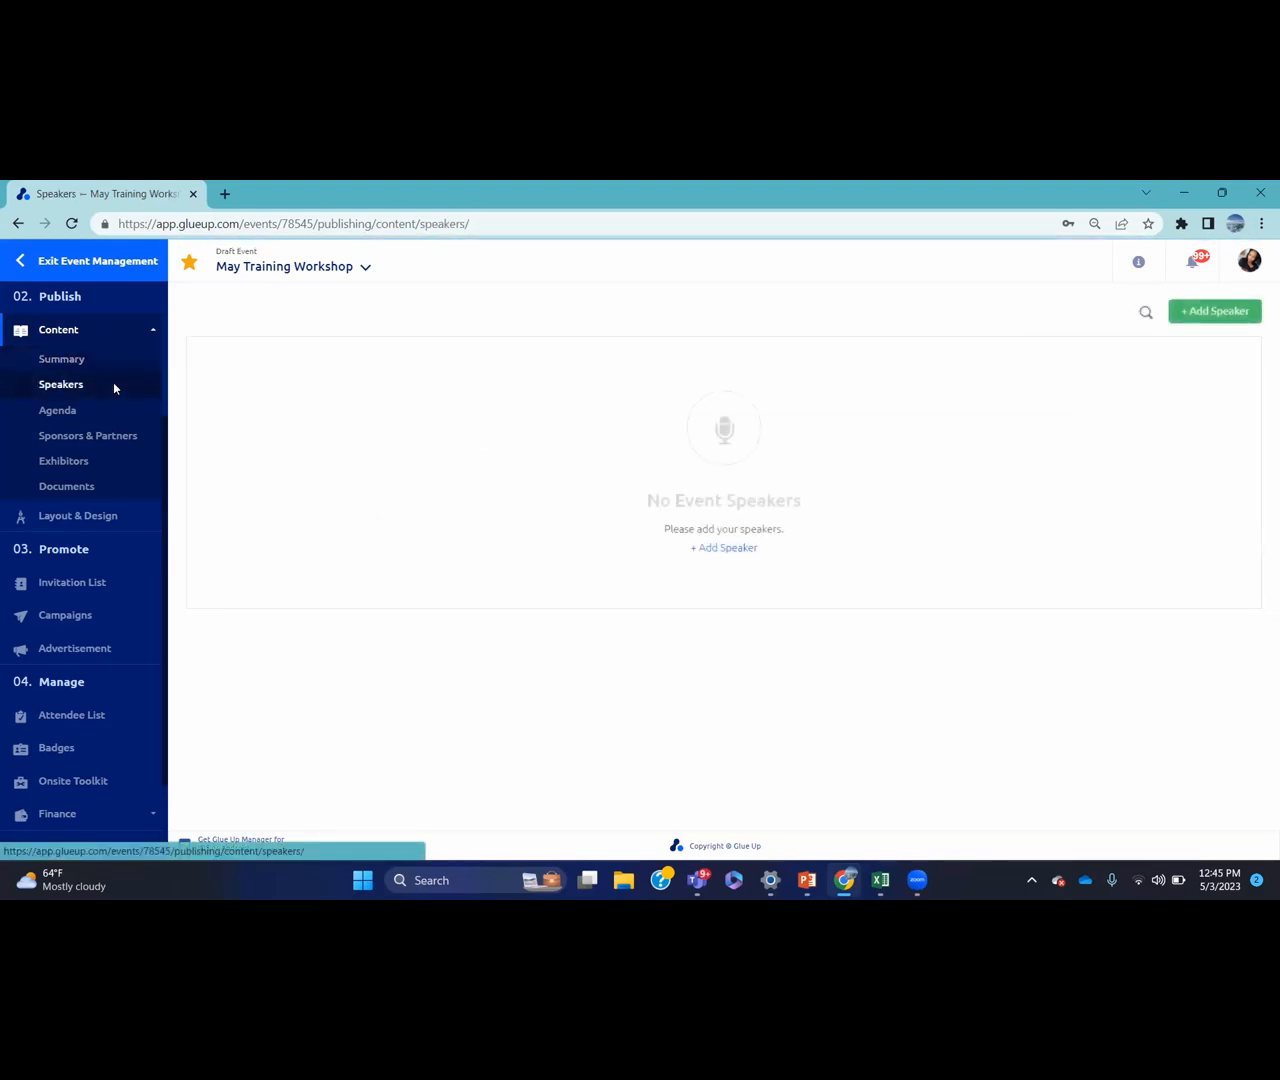
{"action": "left_click", "coordinate": [720, 549]}
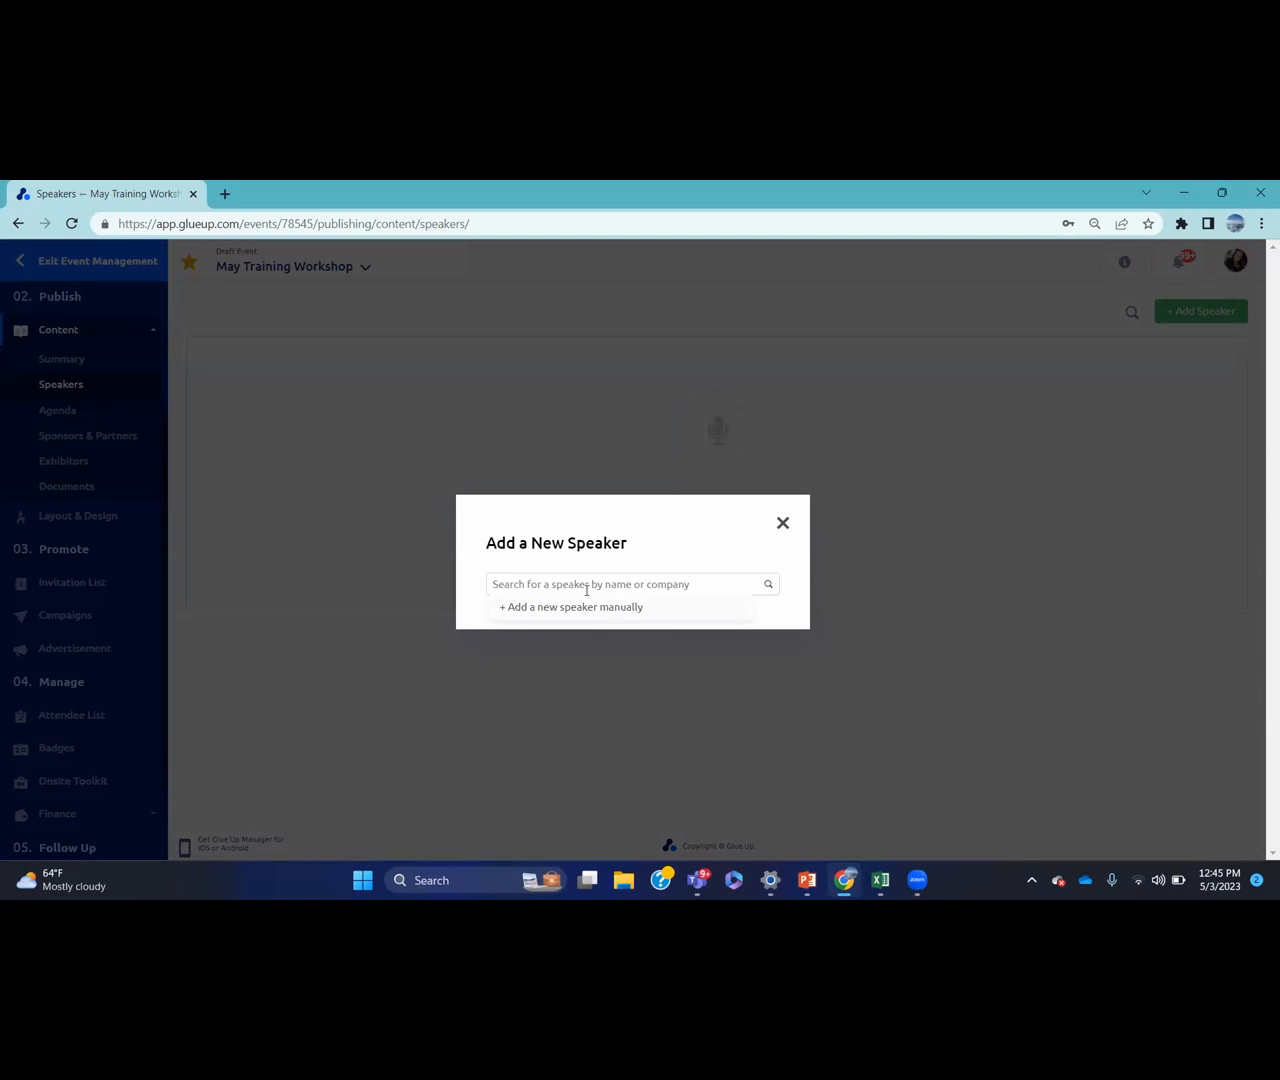
{"action": "left_click", "coordinate": [585, 589]}
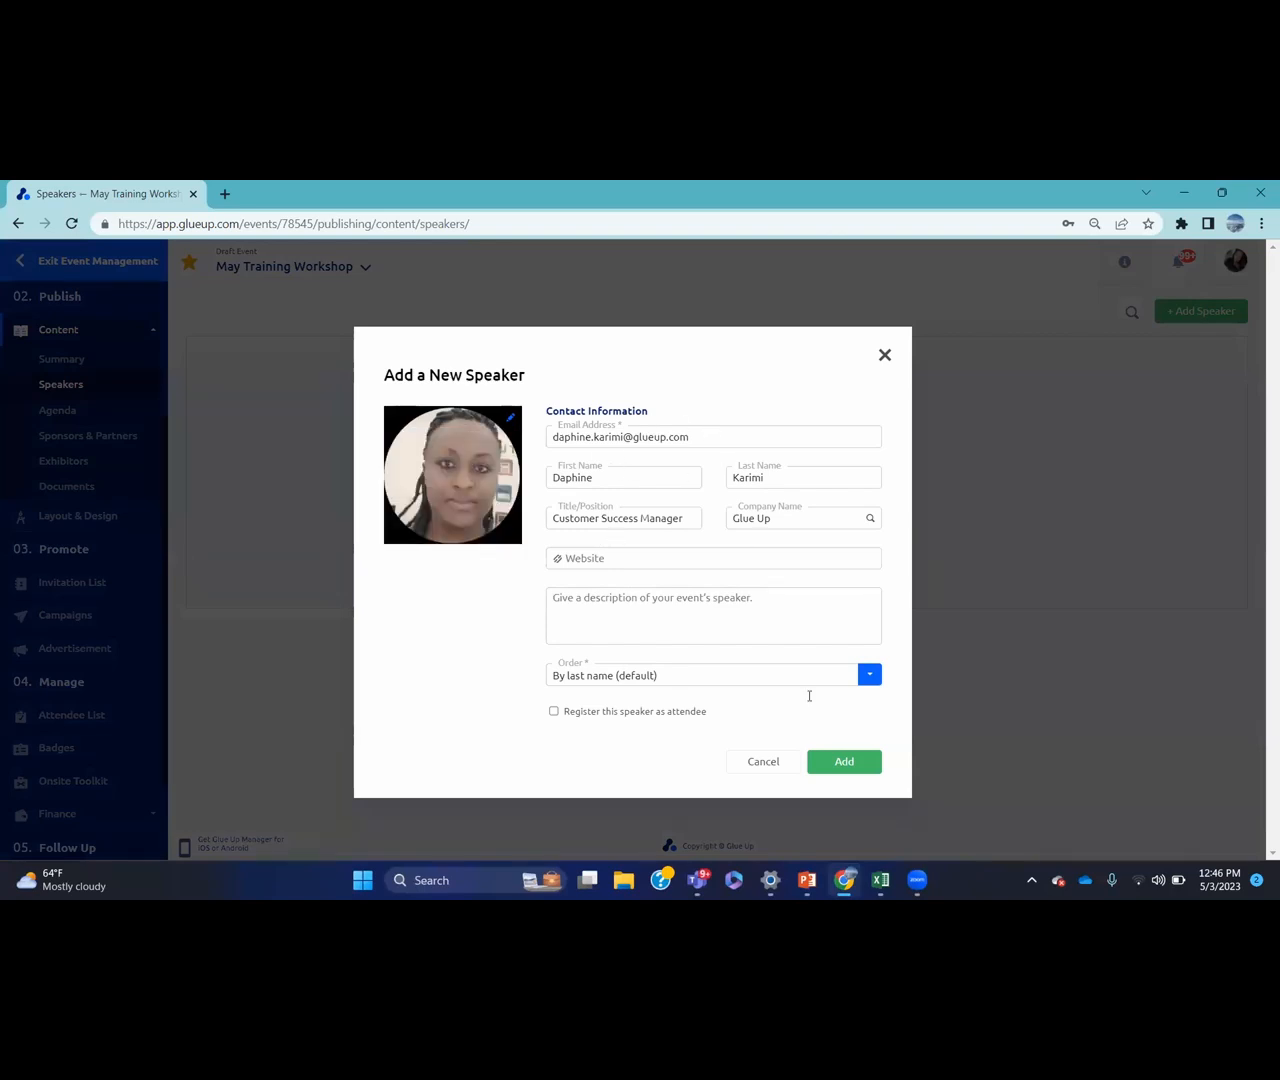
{"action": "left_click", "coordinate": [836, 763]}
{"action": "left_click", "coordinate": [838, 763]}
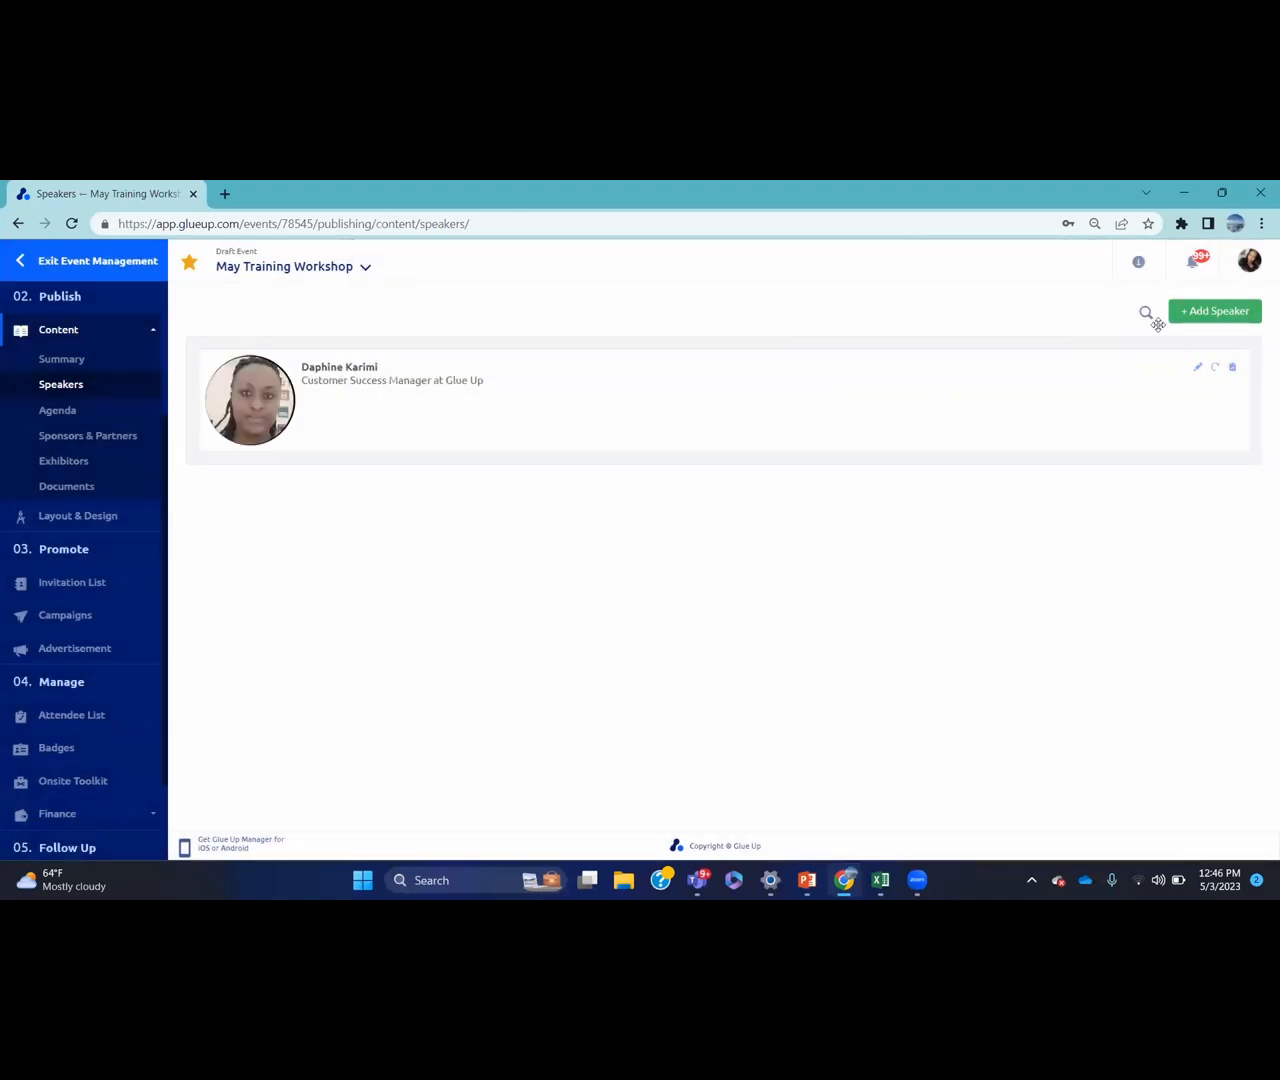
Search contacts for the Coca cola Customer Success Manager (EMEA) and add them as a speaker
{"action": "left_click", "coordinate": [1190, 320]}
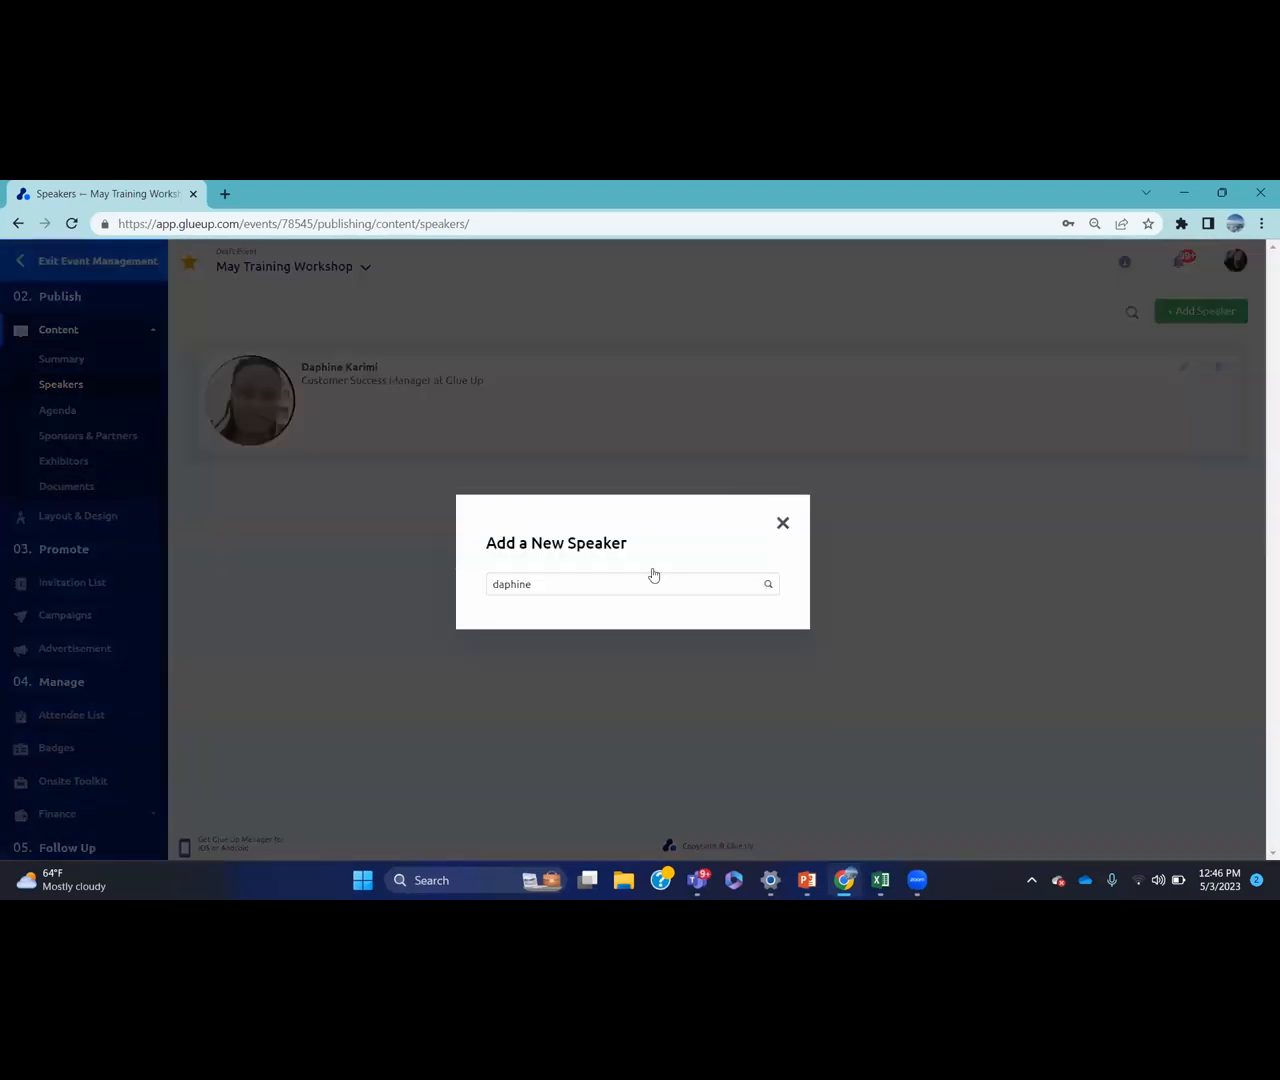
{"action": "left_click", "coordinate": [638, 579]}
{"action": "key", "text": "BackSpace"}
{"action": "key", "text": "BackSpace"}
{"action": "key", "text": "BackSpace"}
{"action": "key", "text": "BackSpace"}
{"action": "key", "text": "BackSpace"}
{"action": "key", "text": "BackSpace"}
{"action": "key", "text": "BackSpace"}
{"action": "type", "text": "marion"}
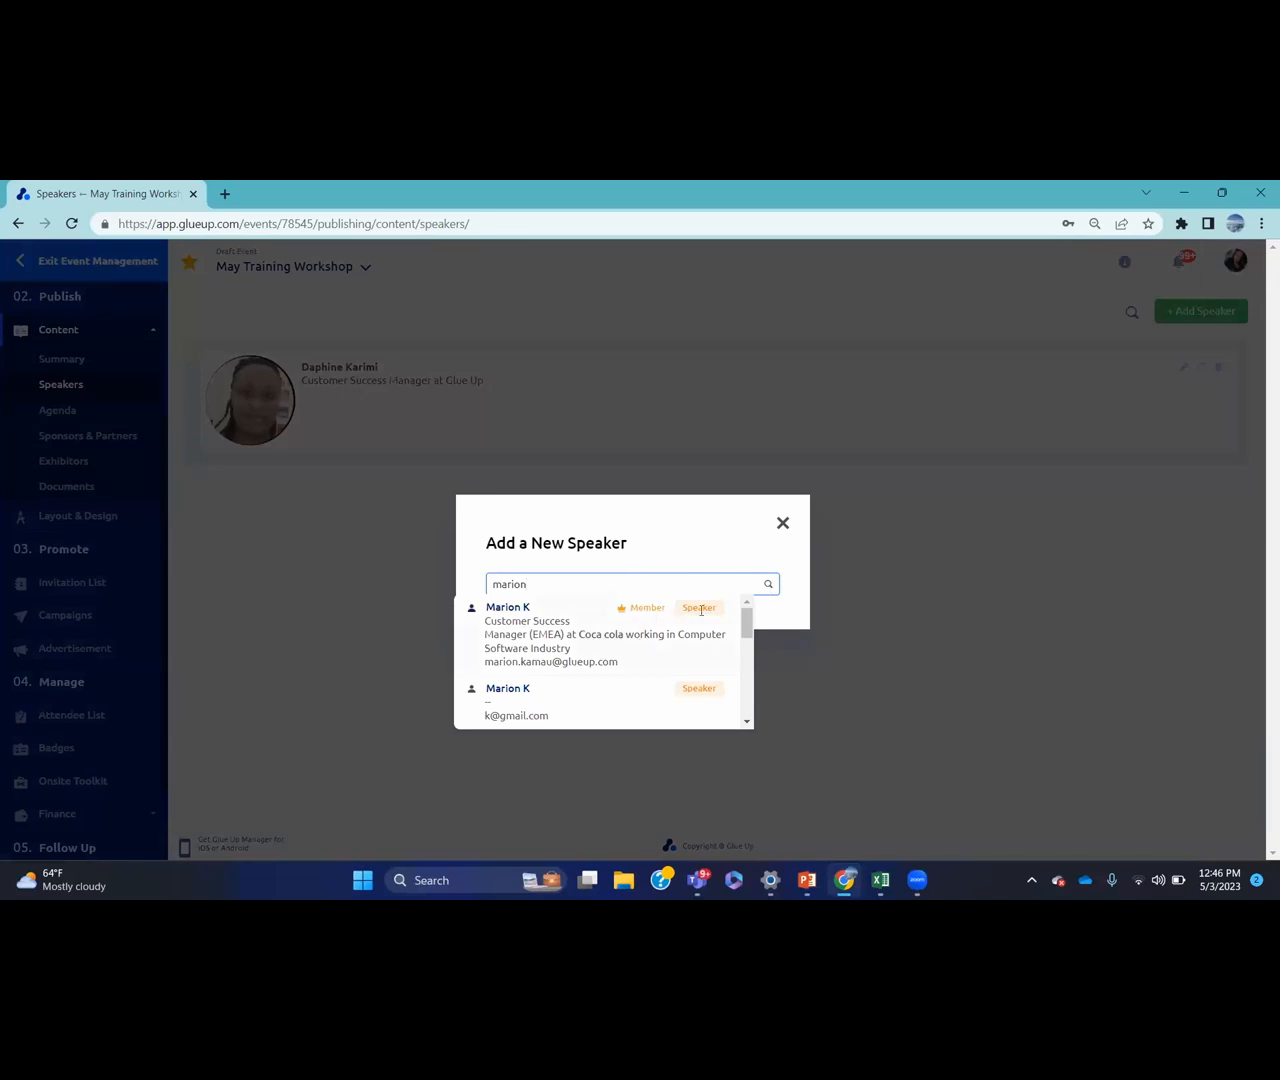
{"action": "left_click", "coordinate": [634, 637]}
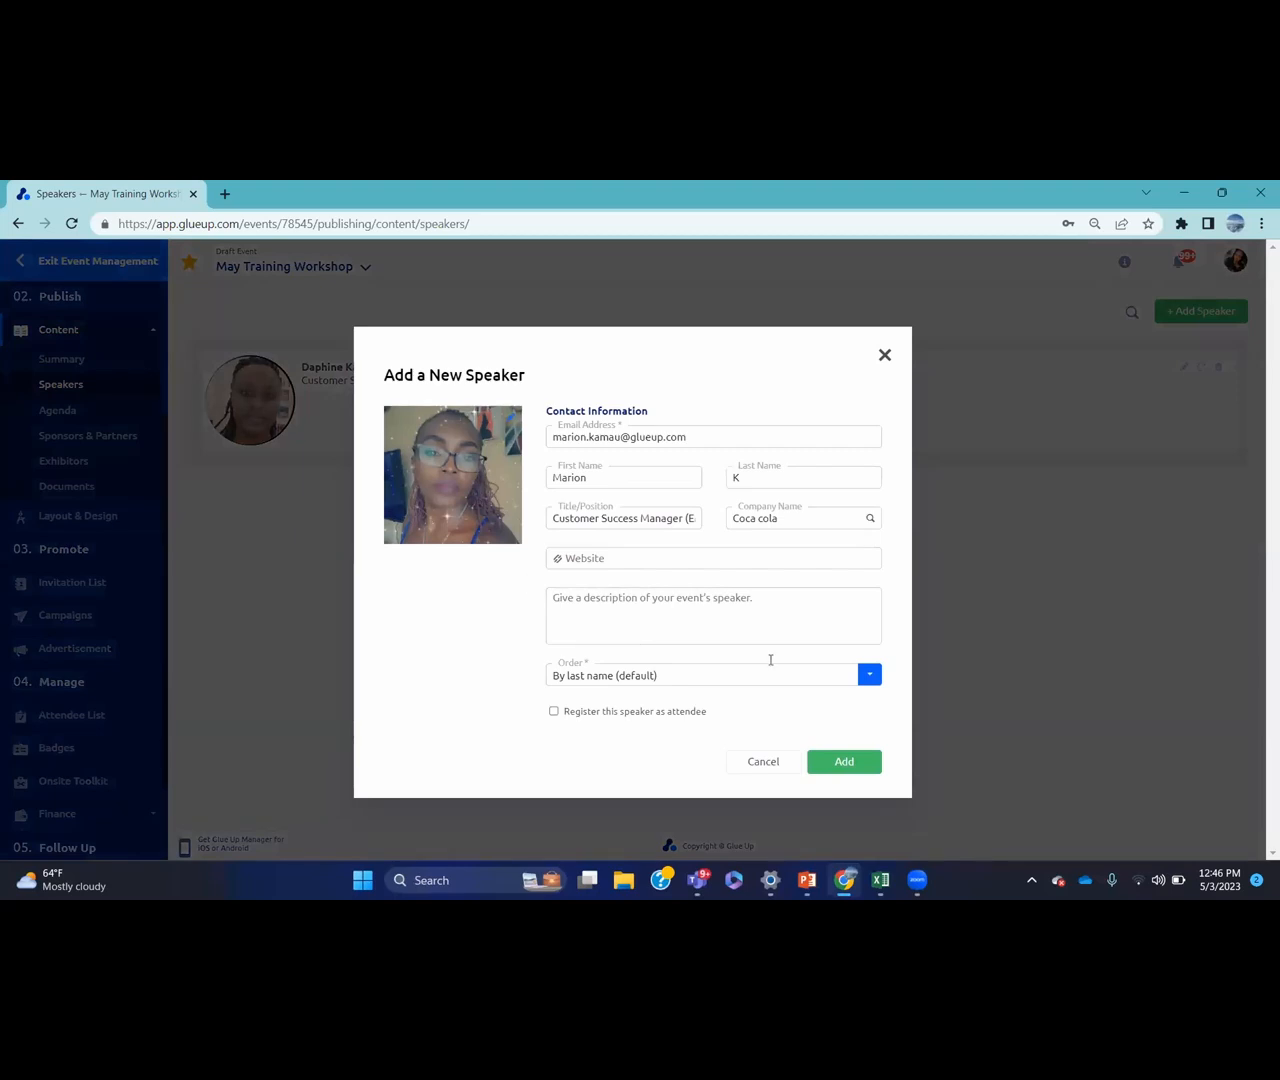
{"action": "left_click", "coordinate": [836, 761]}
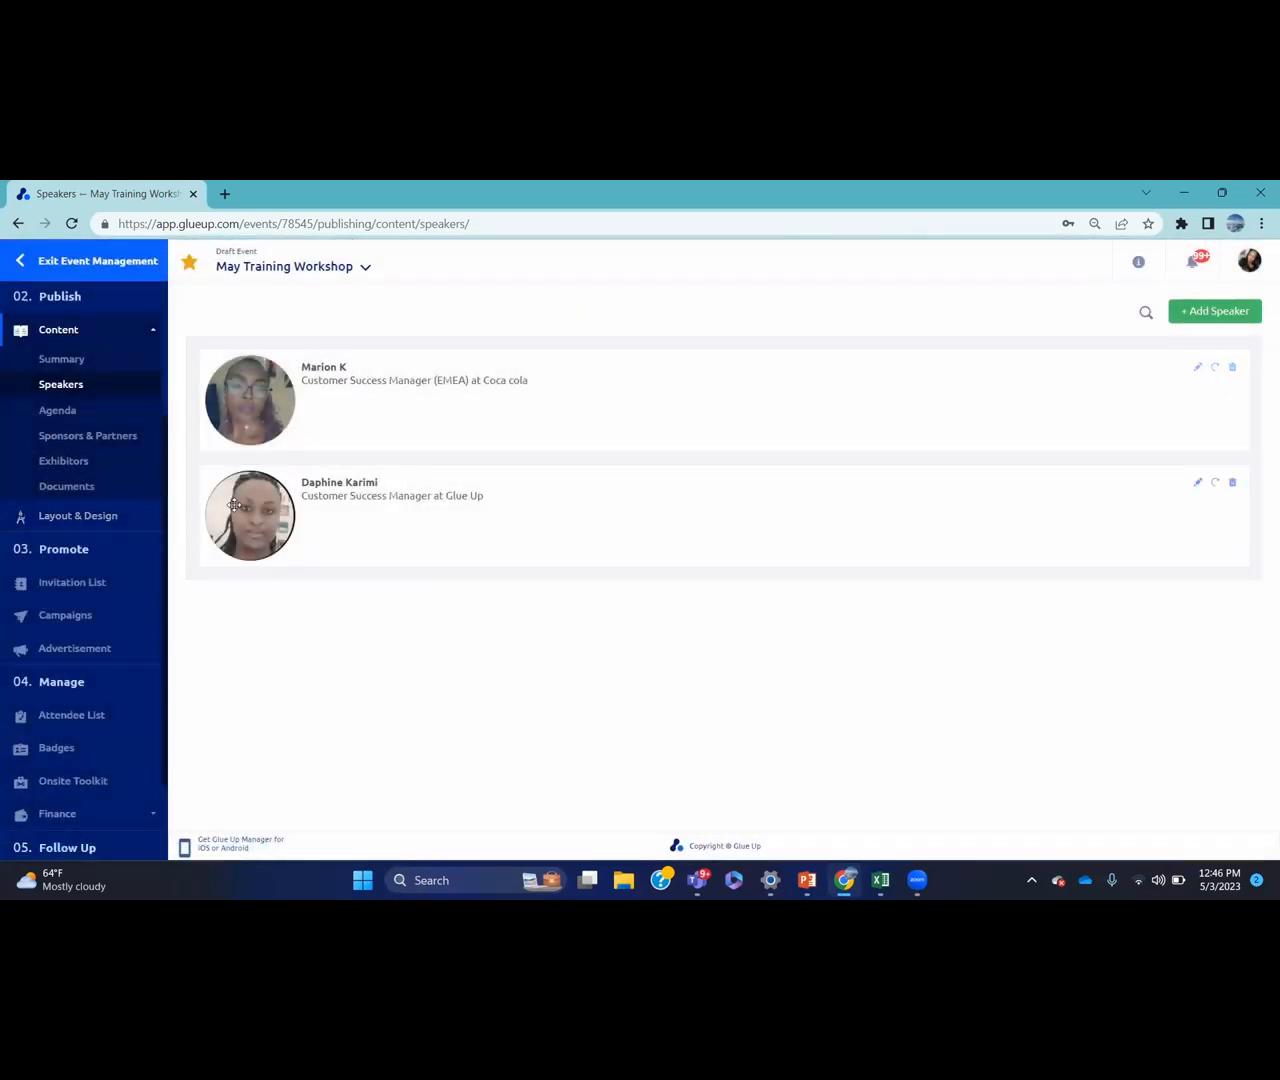
Try reordering the two speaker cards, restore the original order, then open the Agenda page
{"action": "left_click_drag", "start_coordinate": [234, 505], "coordinate": [230, 355]}
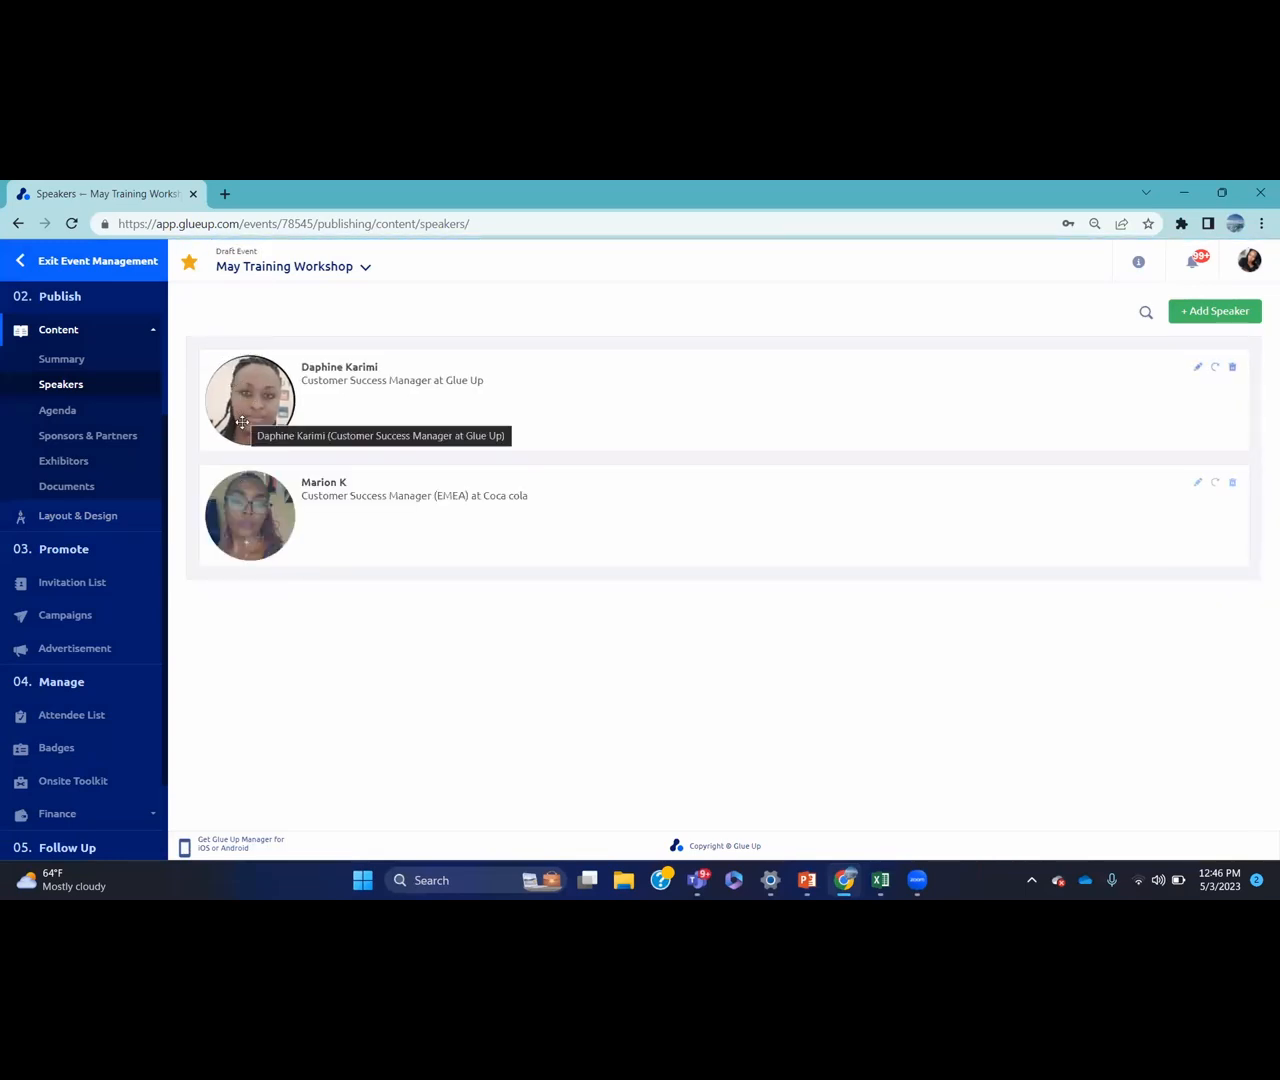
{"action": "left_click_drag", "start_coordinate": [242, 422], "coordinate": [229, 378]}
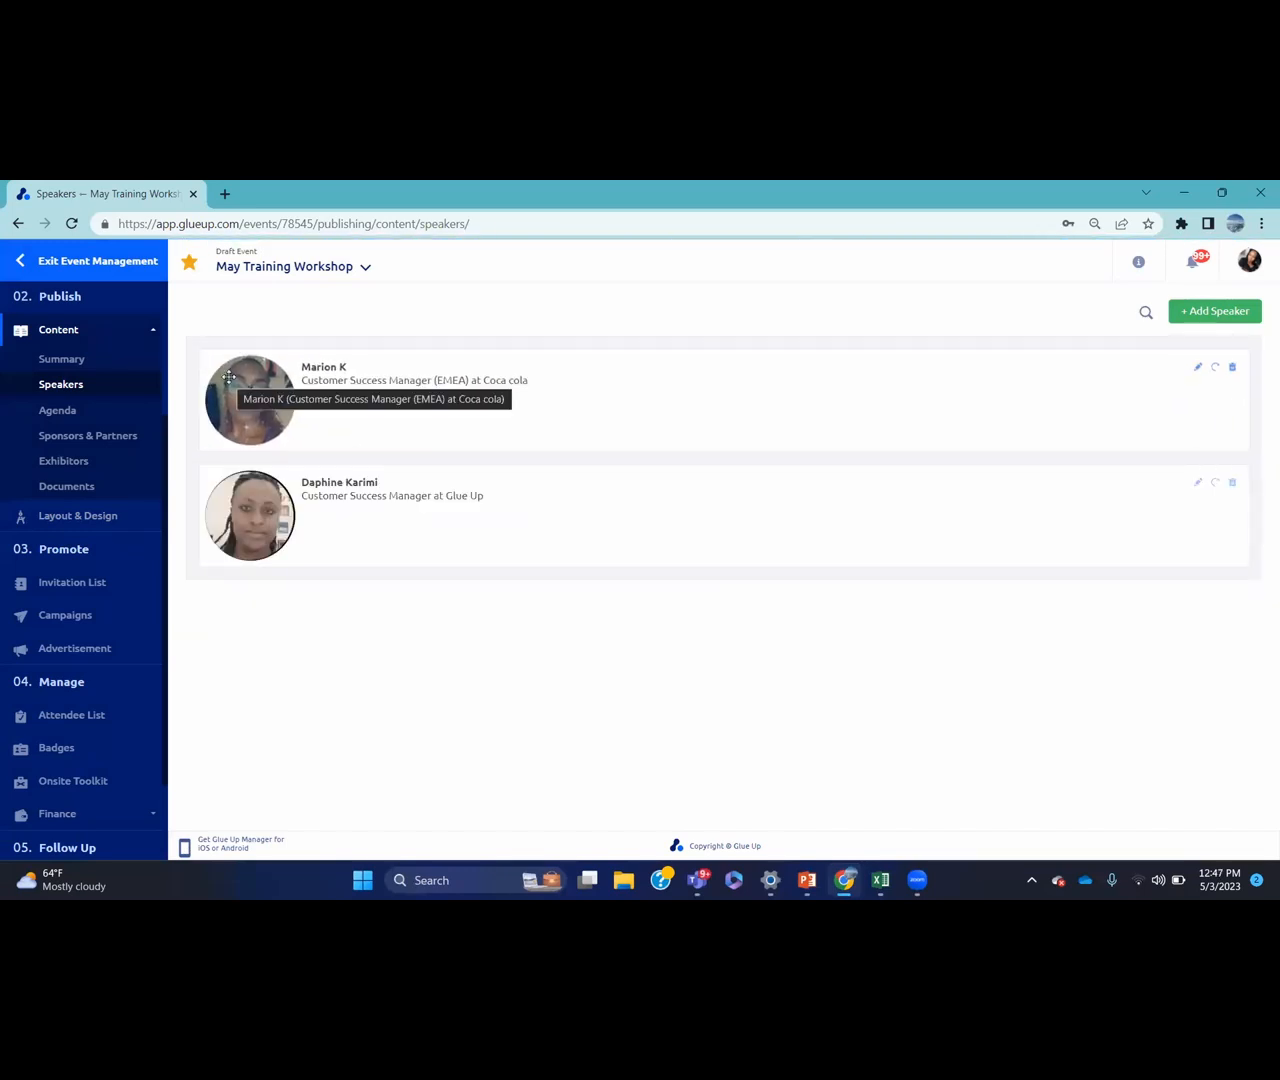
{"action": "left_click", "coordinate": [107, 411]}
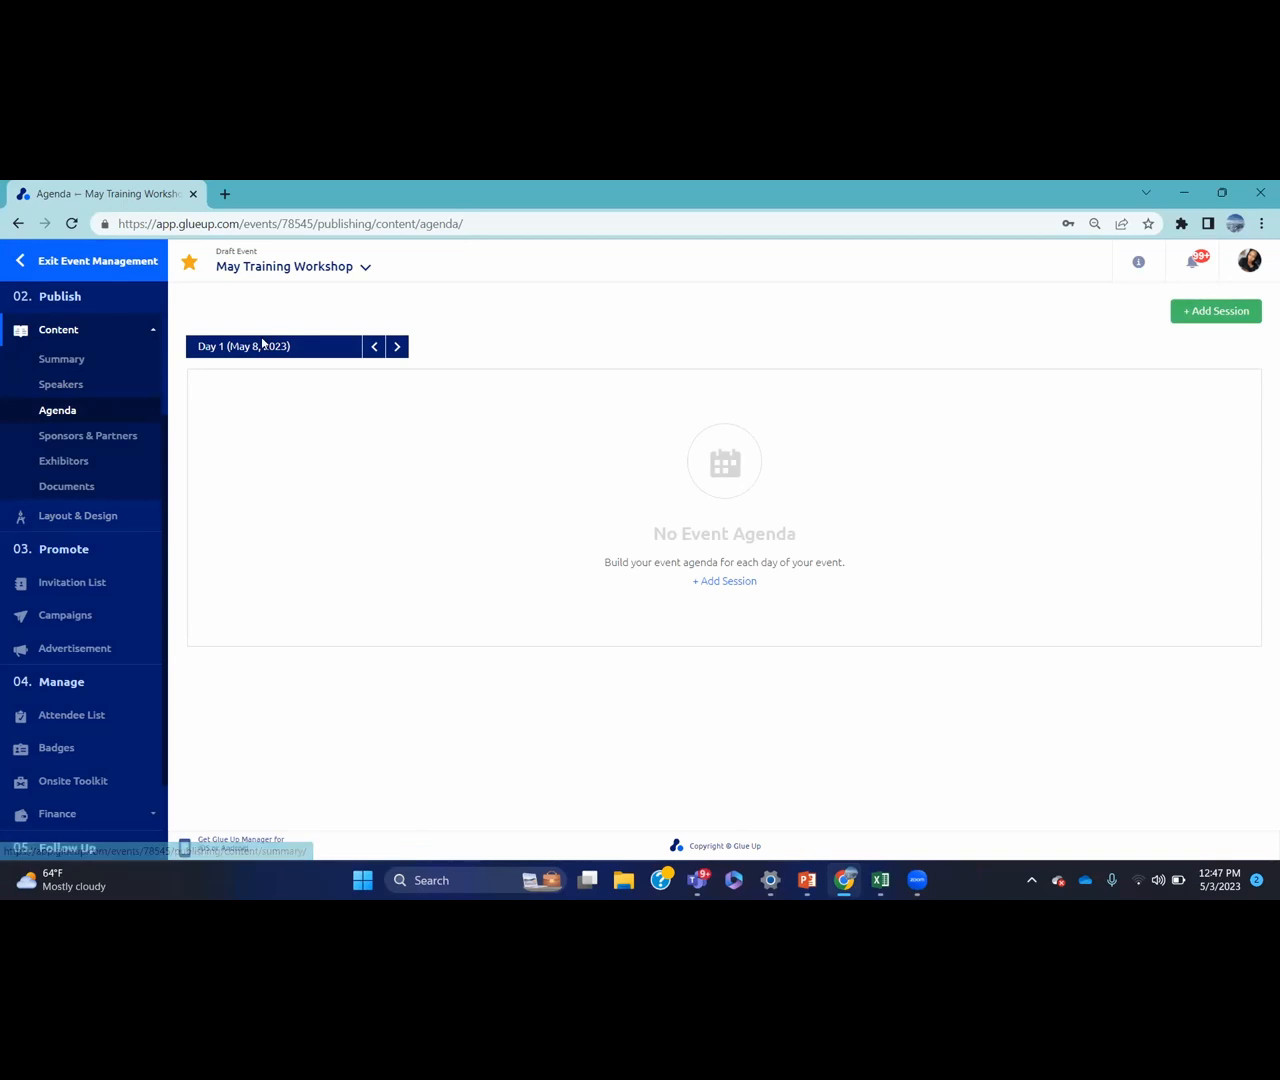
Create a session titled 'Introductions' running from 09:00 to 09:30
{"action": "left_click", "coordinate": [732, 582]}
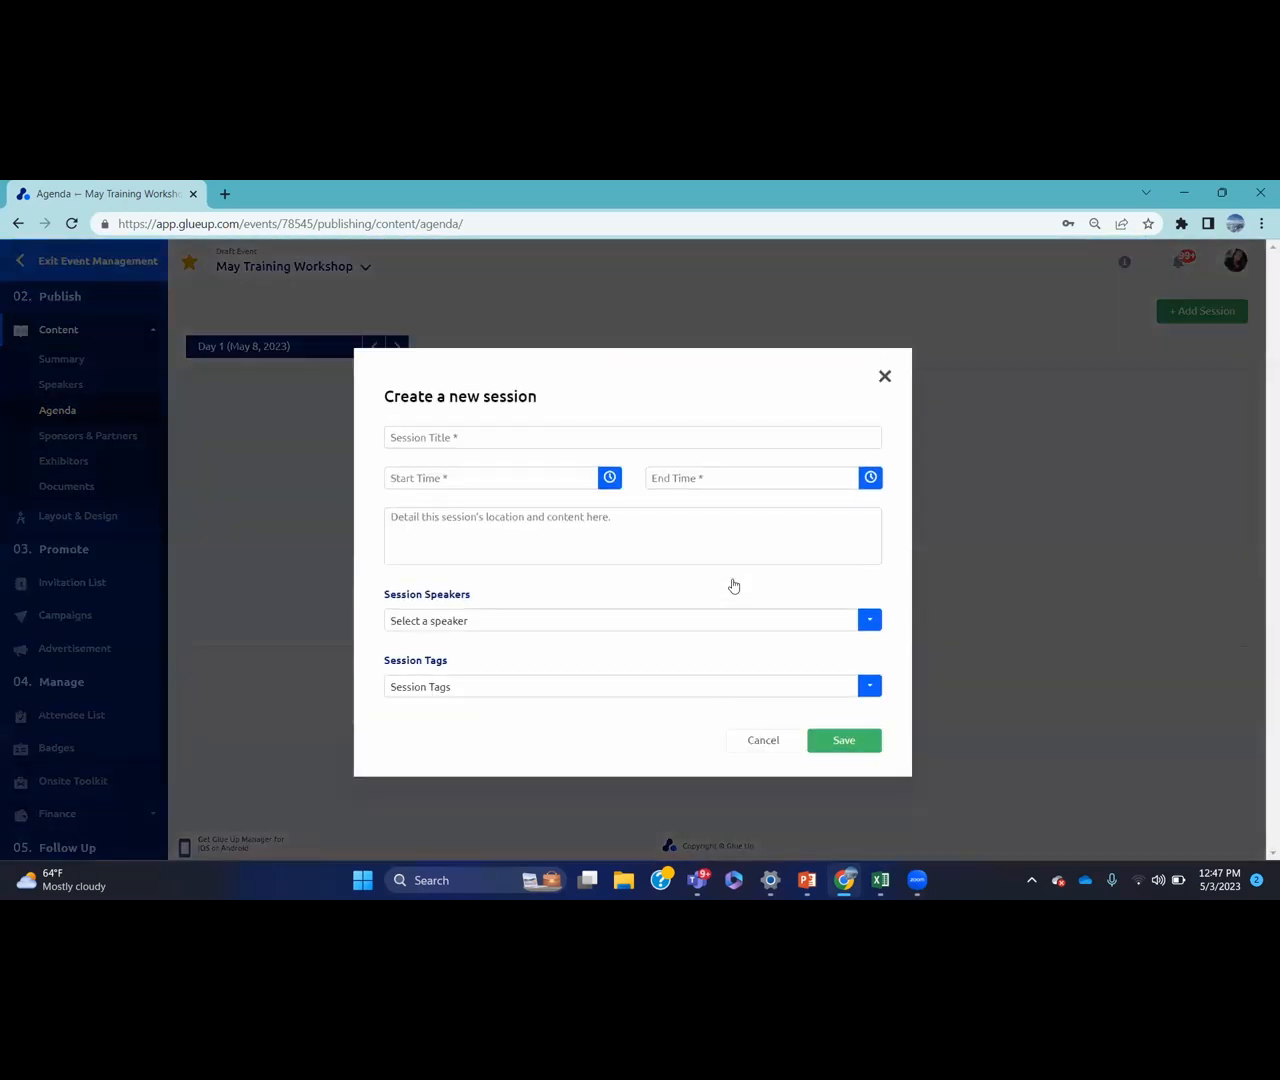
{"action": "left_click", "coordinate": [600, 439]}
{"action": "type", "text": "Int"}
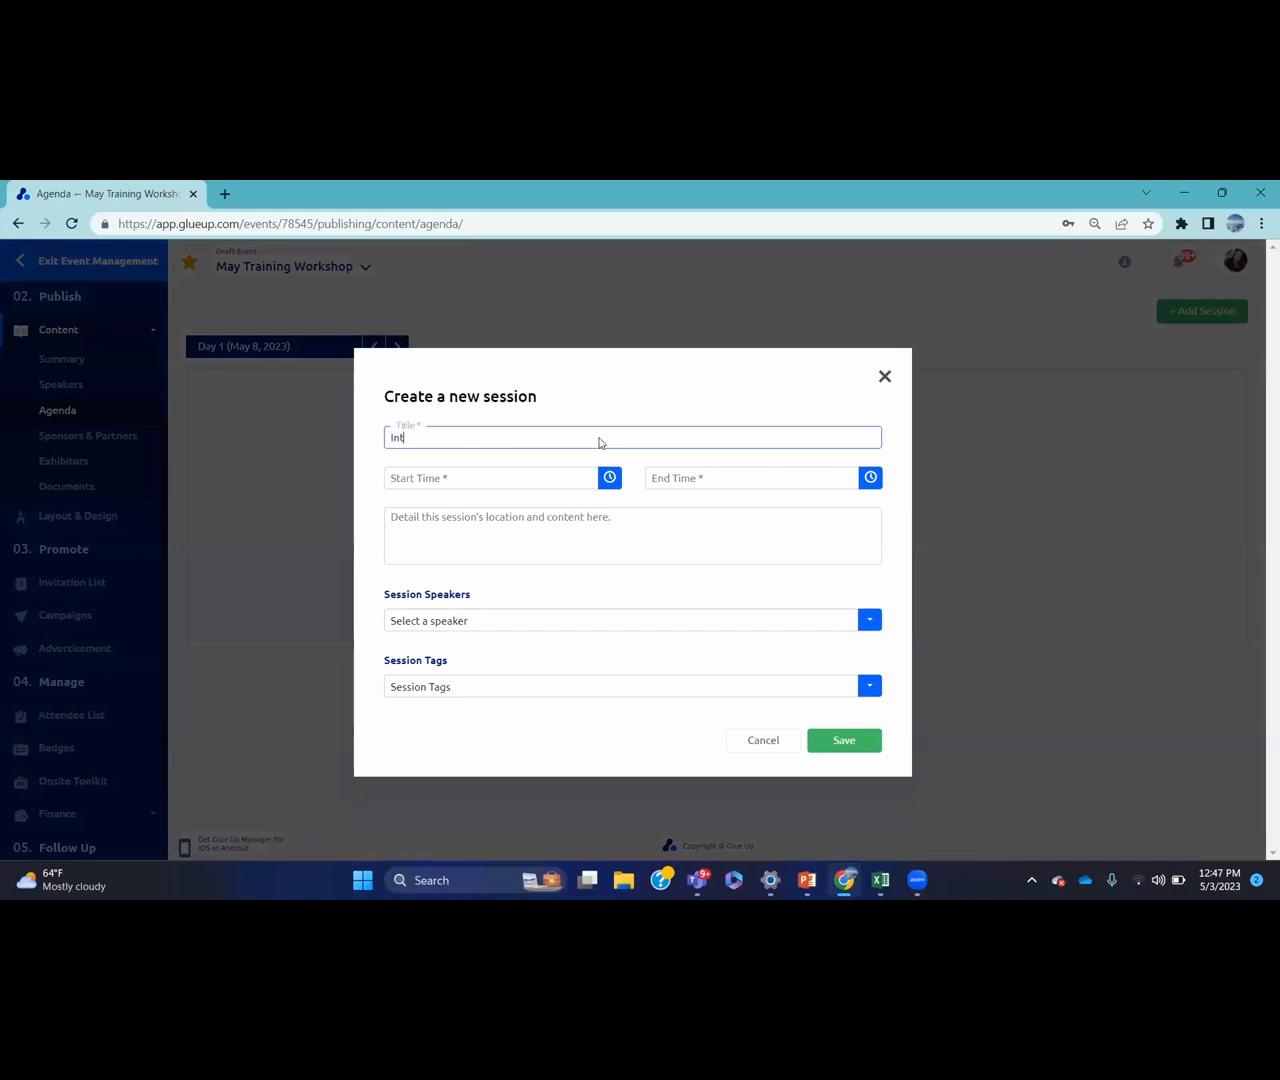
{"action": "type", "text": "roductions"}
{"action": "left_click", "coordinate": [610, 478]}
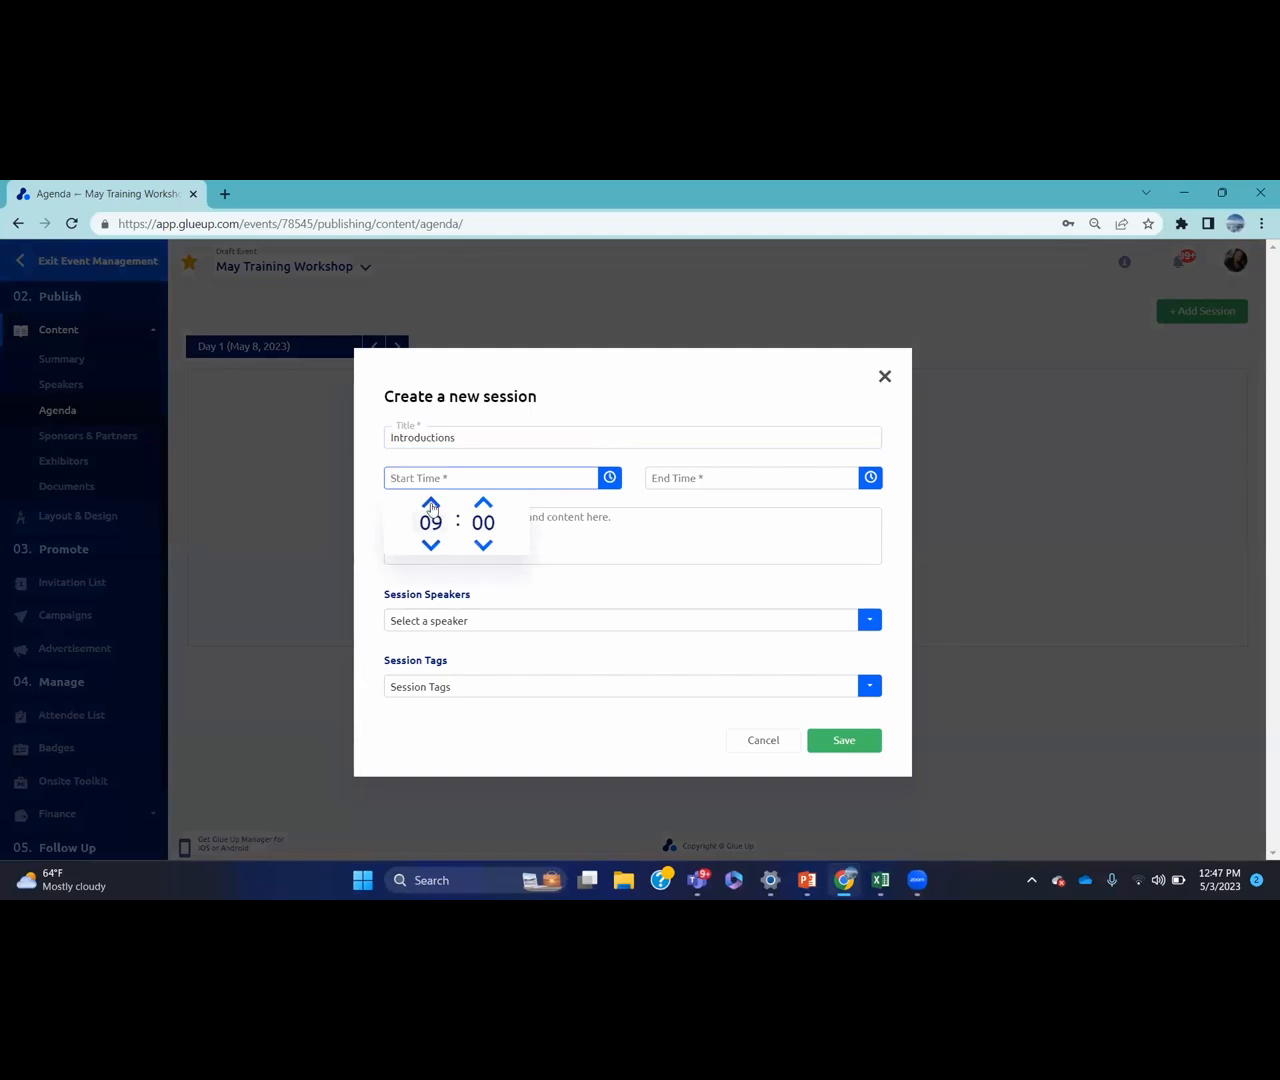
{"action": "left_click", "coordinate": [431, 503]}
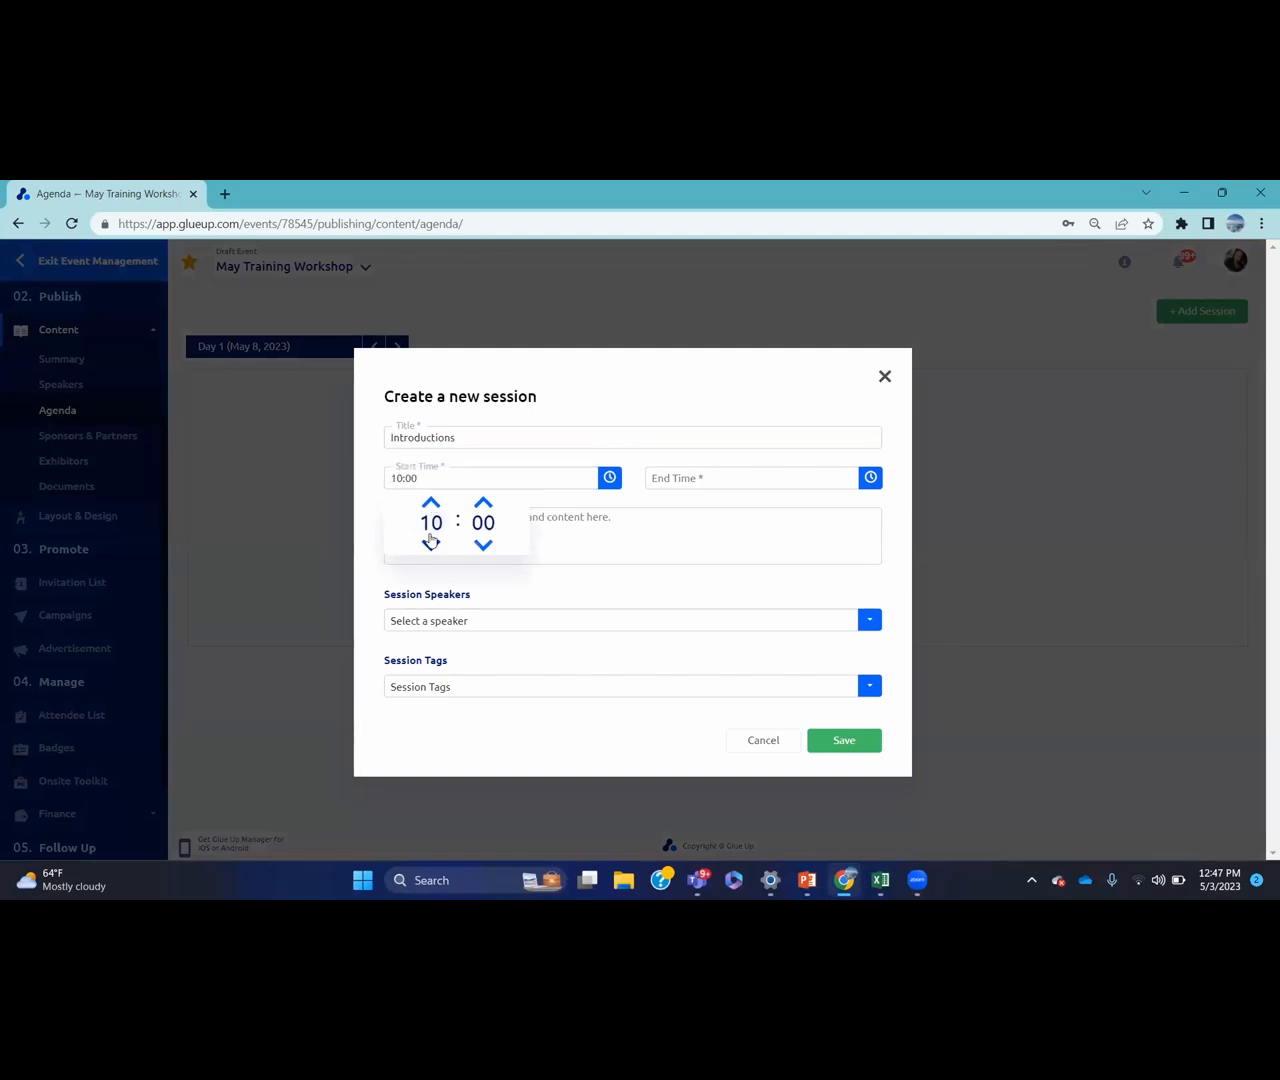
{"action": "left_click", "coordinate": [431, 543]}
{"action": "left_click", "coordinate": [871, 478]}
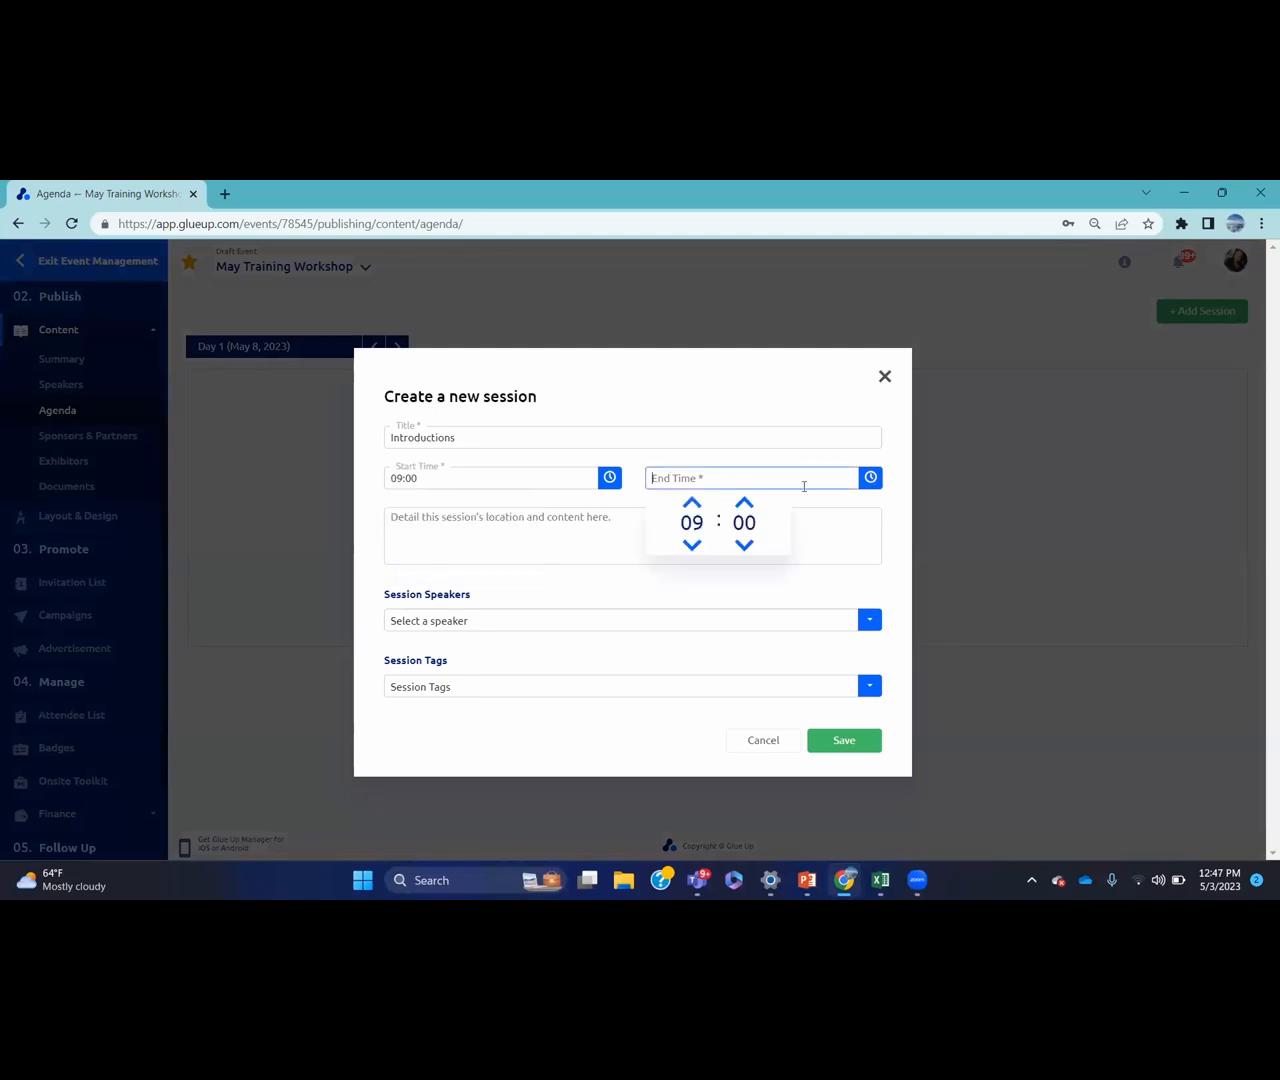
{"action": "left_click", "coordinate": [744, 502]}
{"action": "left_click", "coordinate": [744, 502]}
{"action": "left_click", "coordinate": [744, 502]}
{"action": "left_click", "coordinate": [744, 502]}
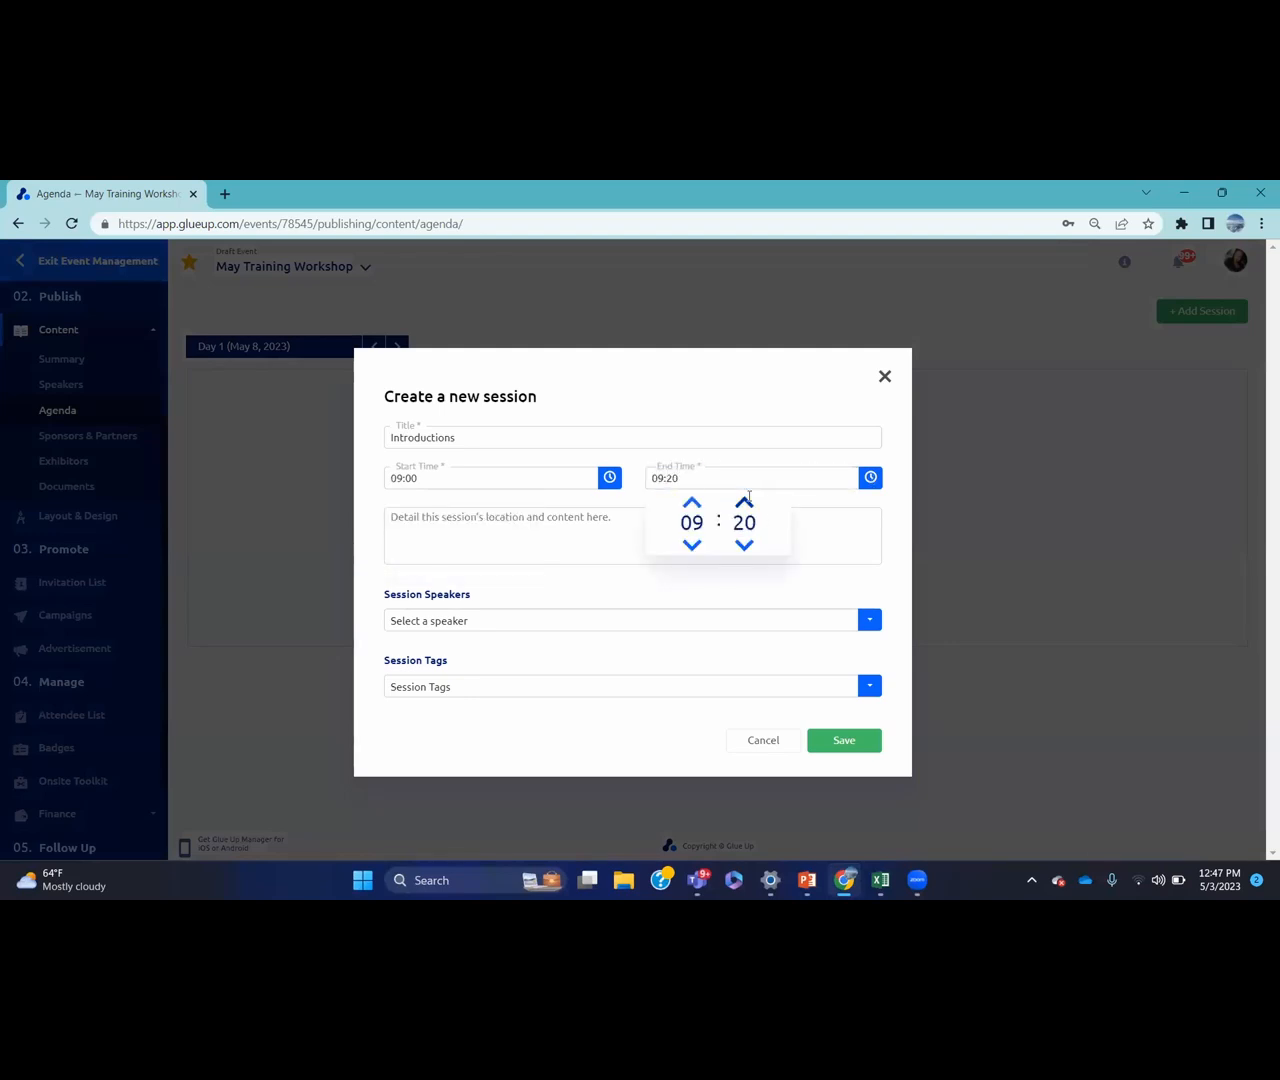
{"action": "left_click", "coordinate": [744, 502]}
{"action": "left_click", "coordinate": [744, 502]}
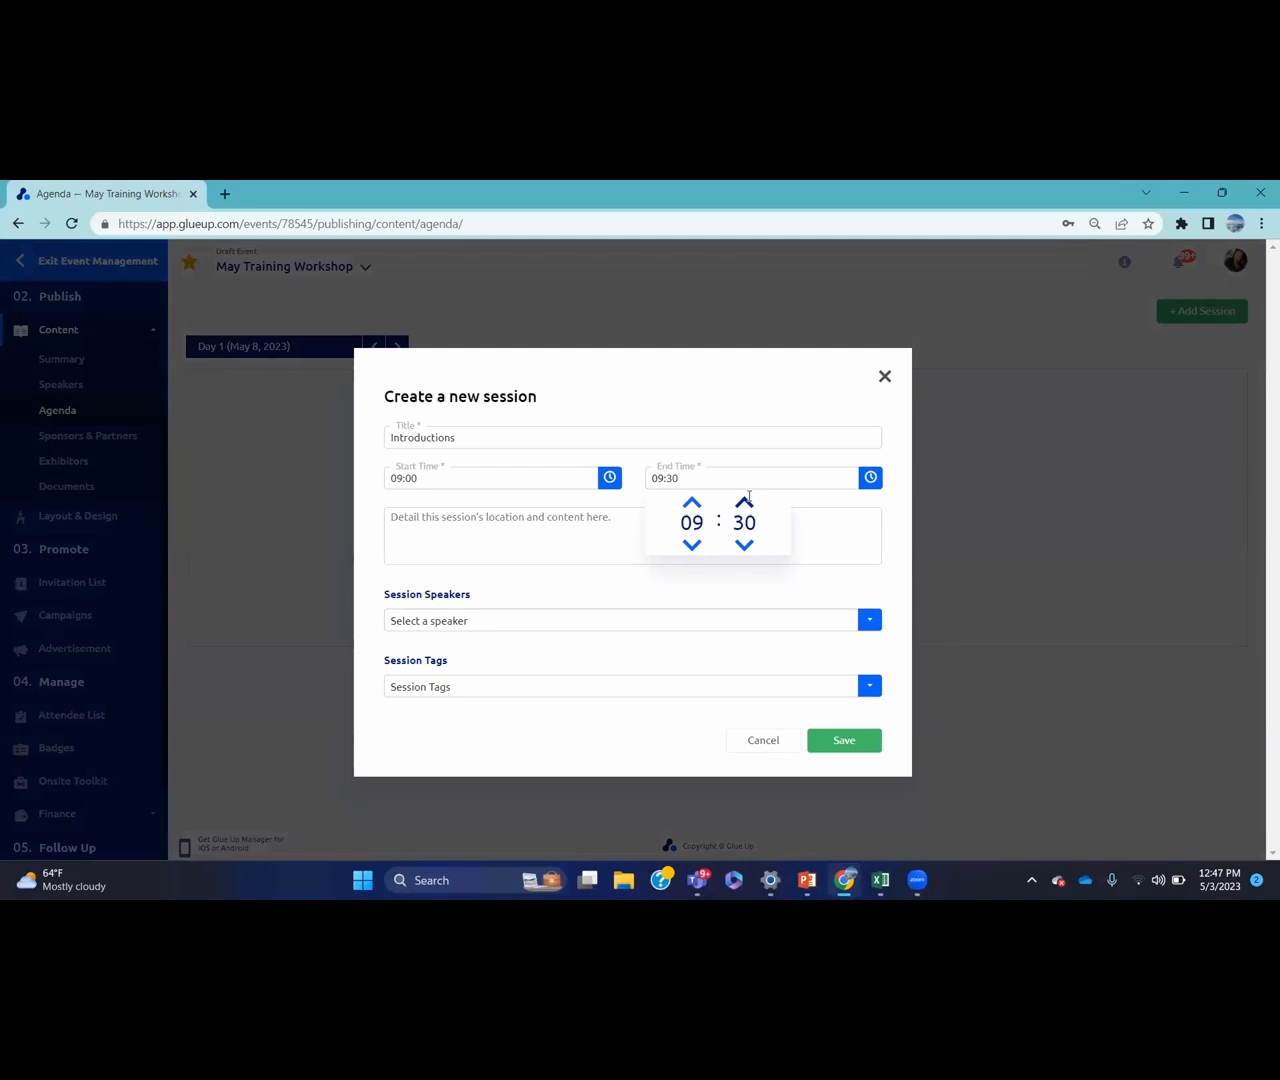
{"action": "left_click", "coordinate": [804, 498]}
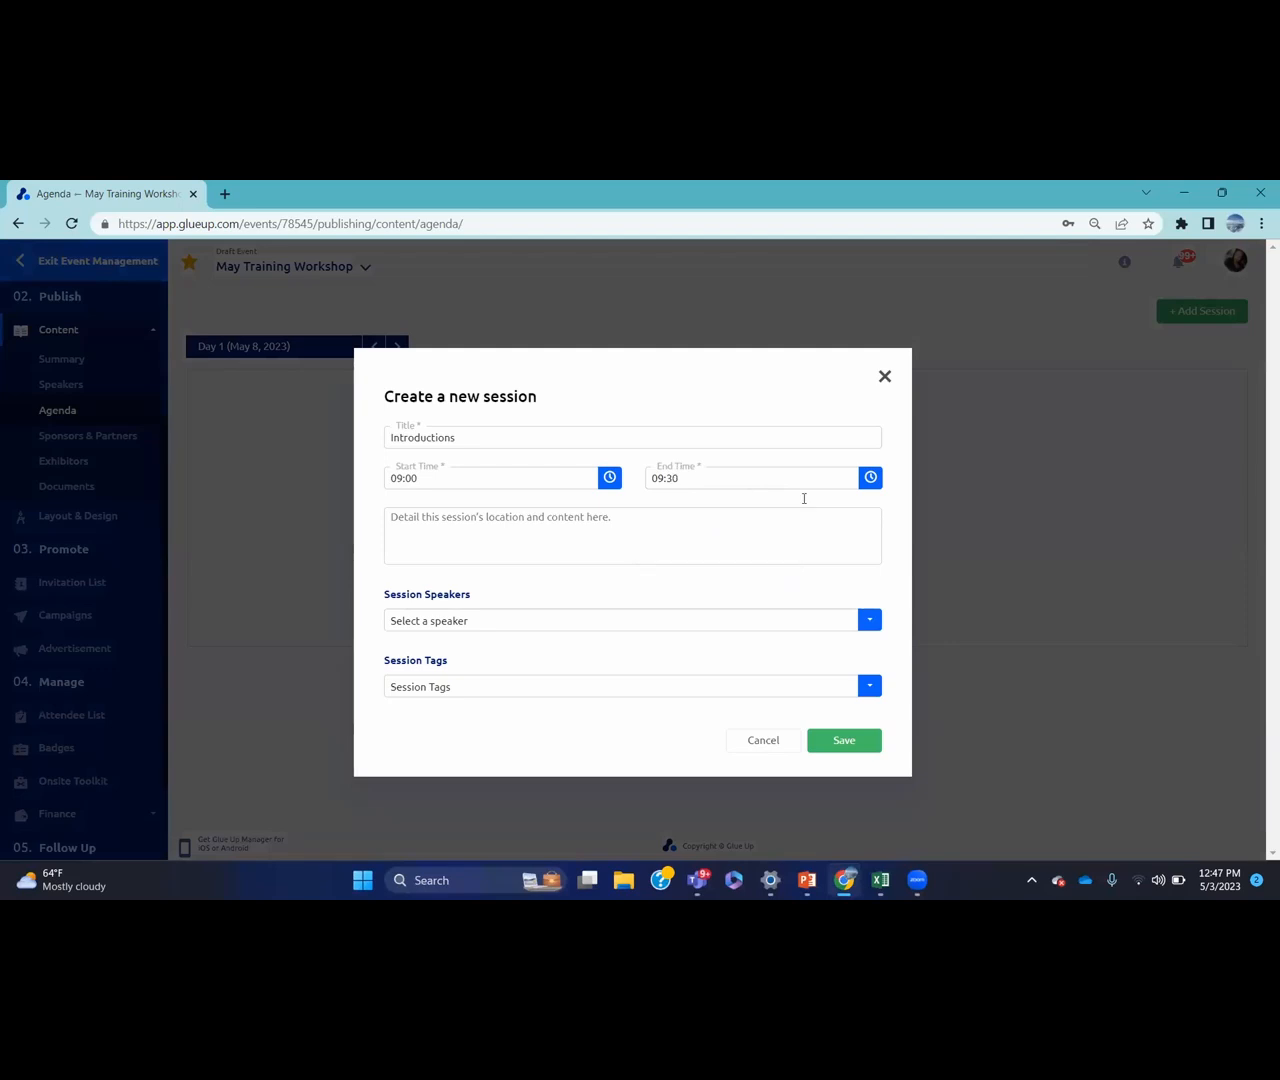
Leave the speaker empty, tag the session Training Introductions, and save it
{"action": "left_click", "coordinate": [536, 524]}
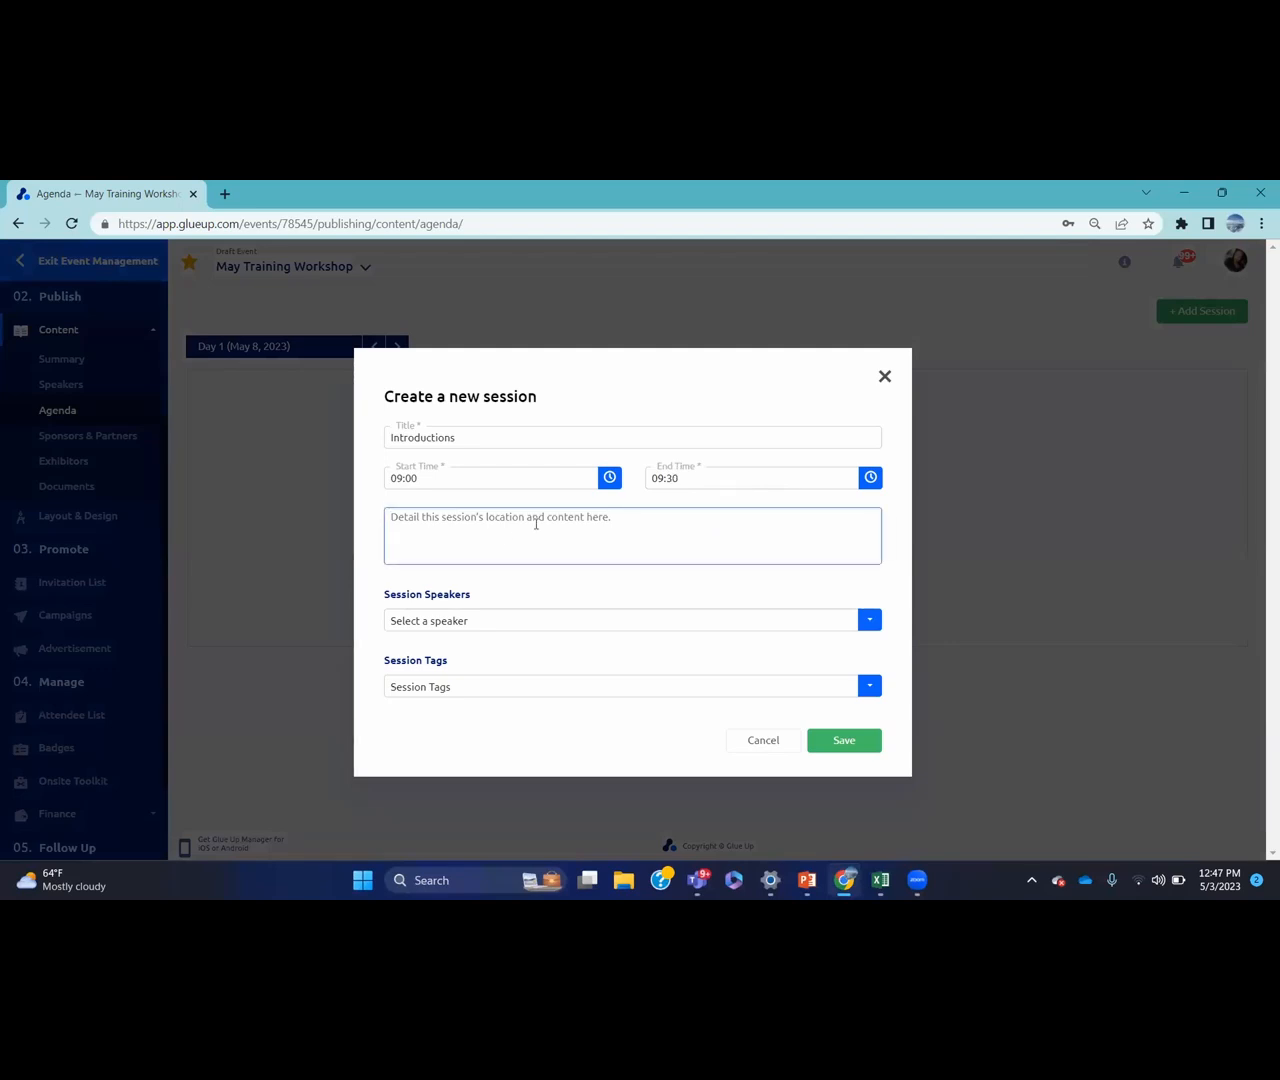
{"action": "left_click", "coordinate": [543, 621]}
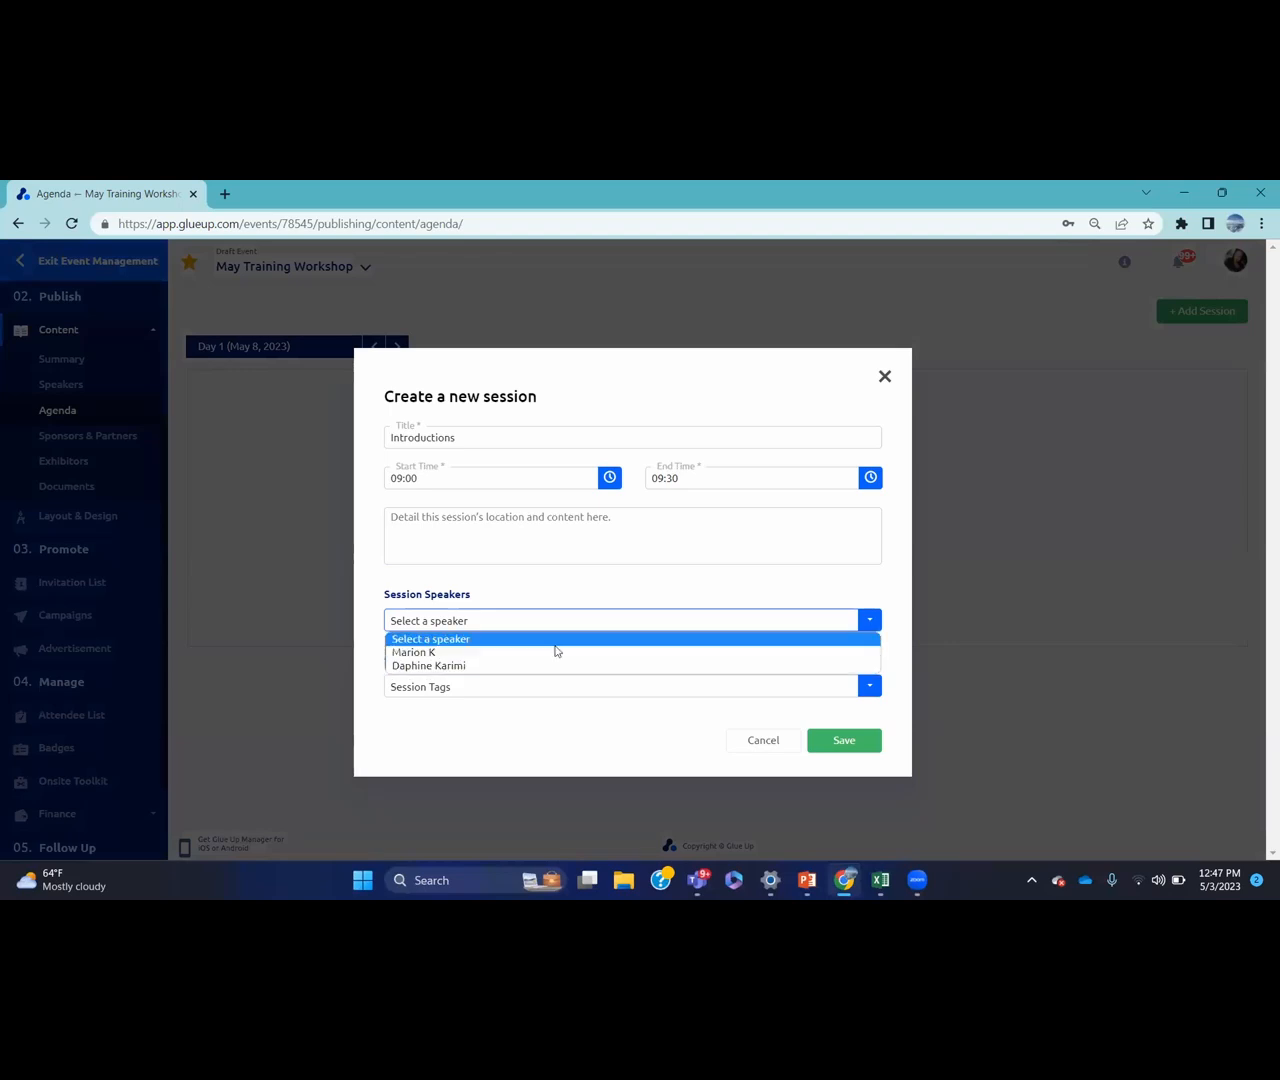
{"action": "left_click", "coordinate": [591, 591]}
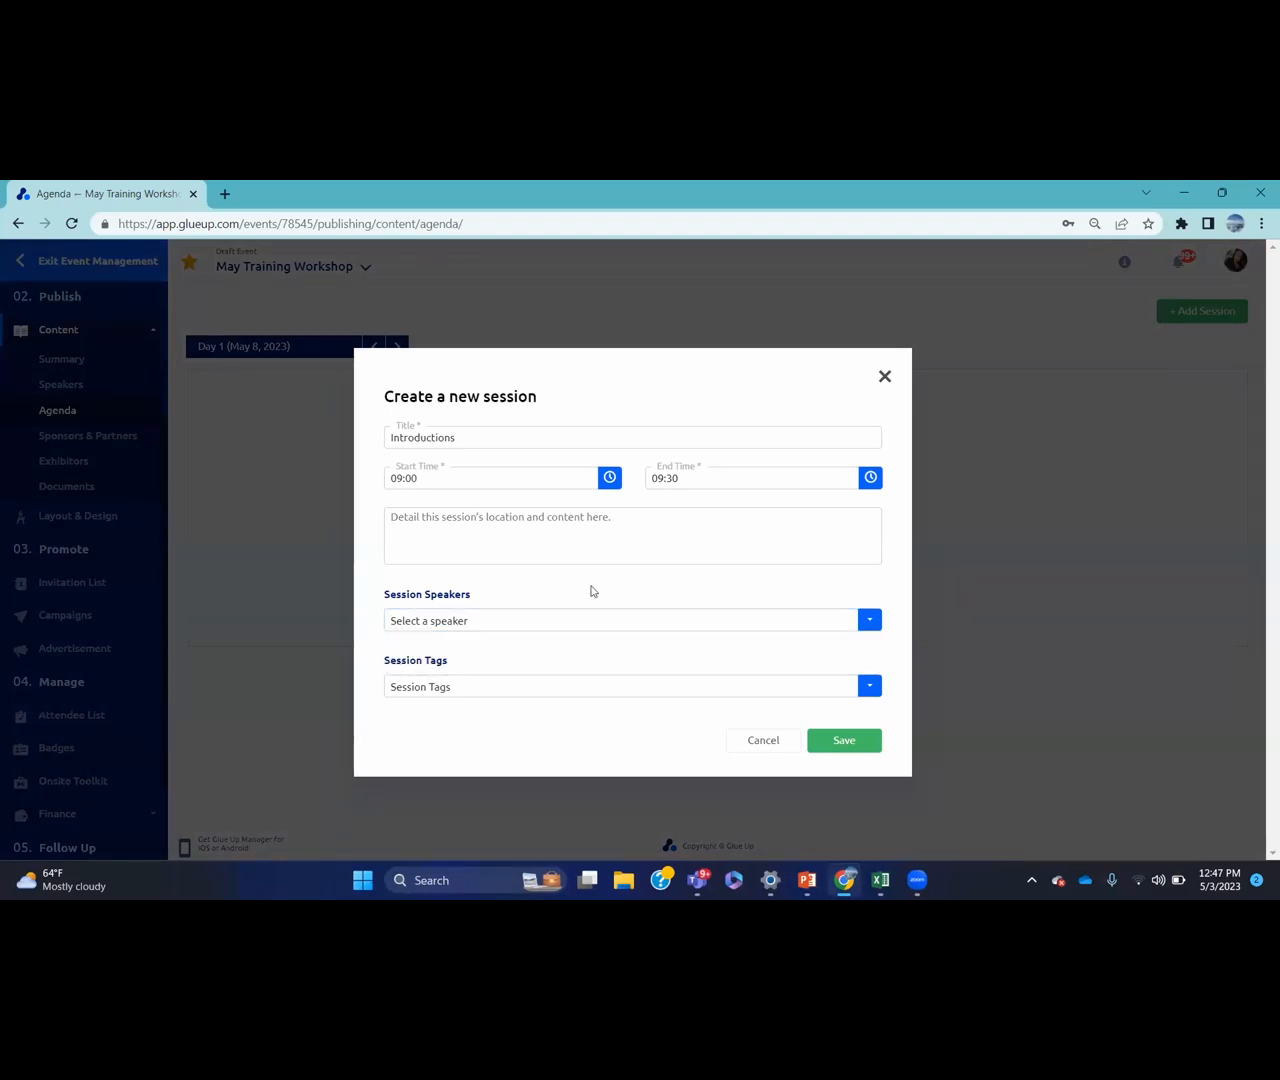
{"action": "left_click", "coordinate": [594, 687]}
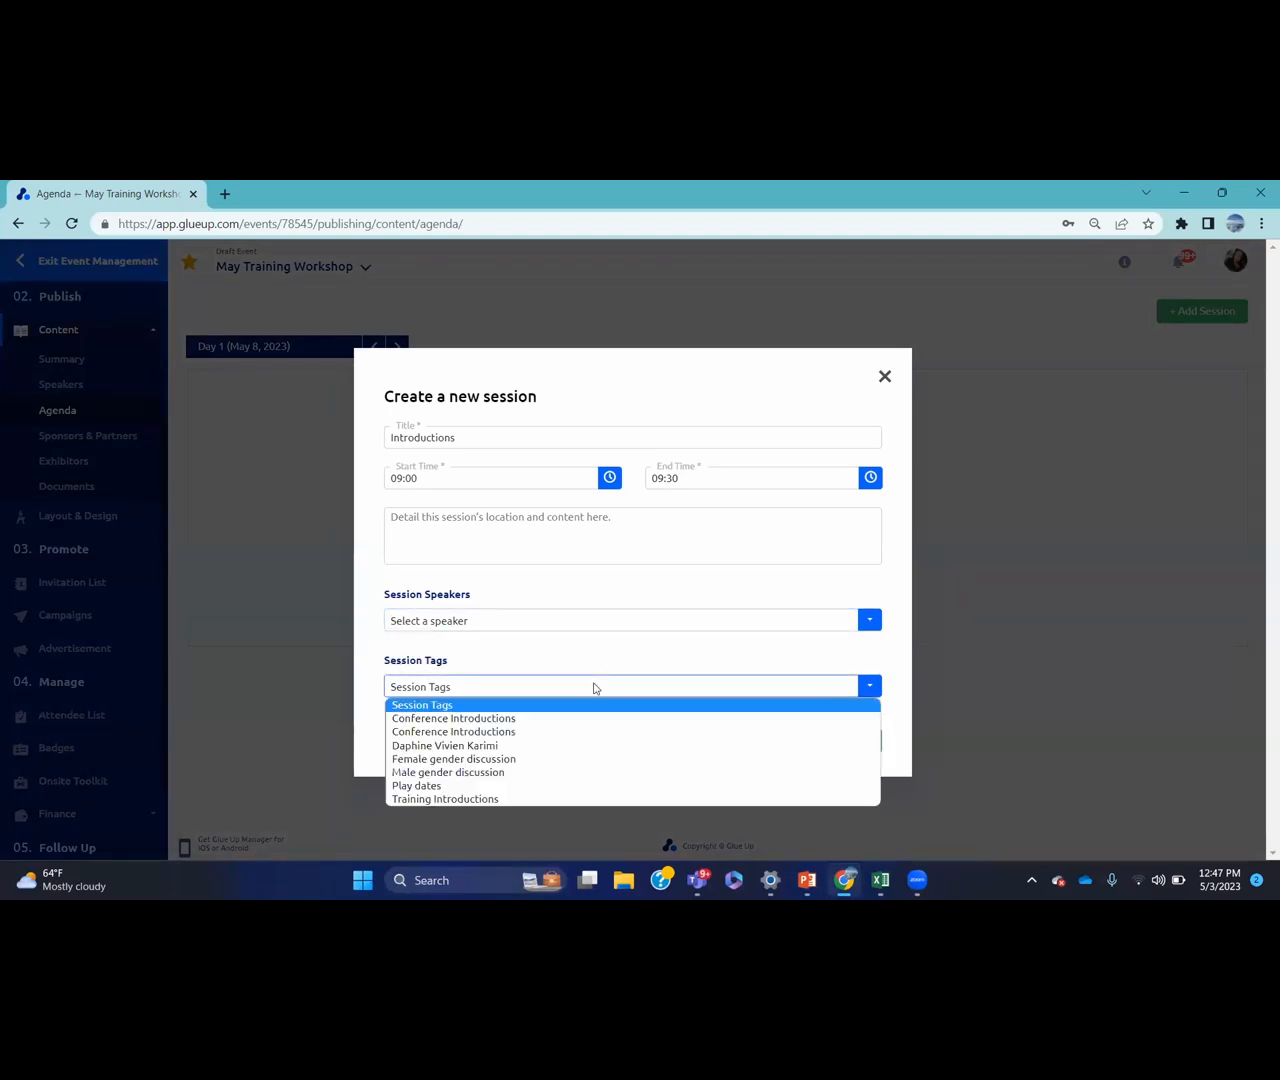
{"action": "left_click", "coordinate": [565, 800]}
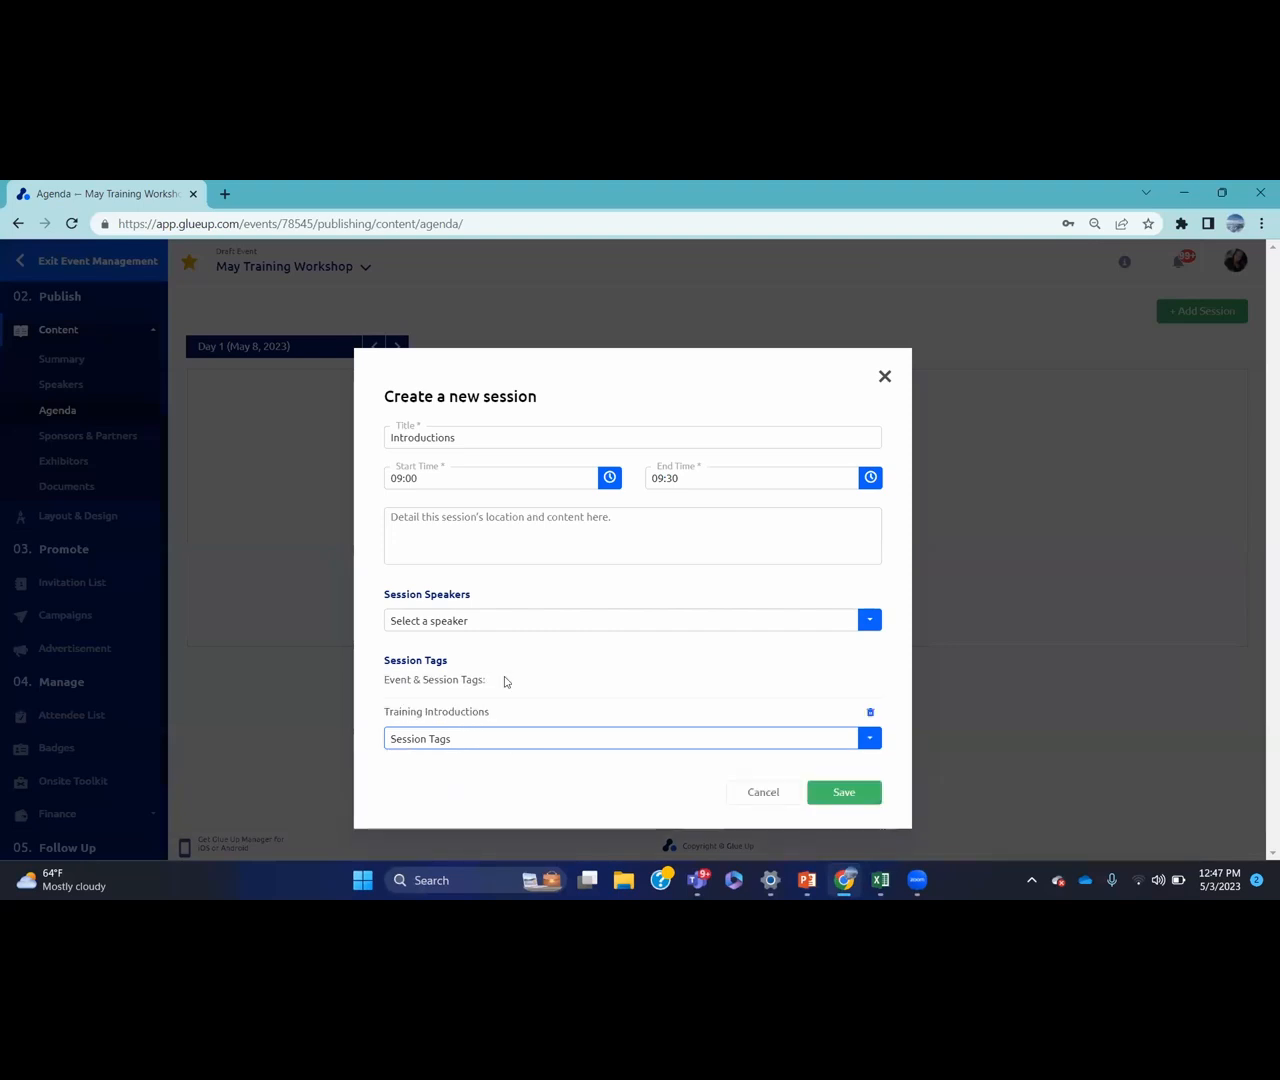
{"action": "left_click", "coordinate": [844, 792]}
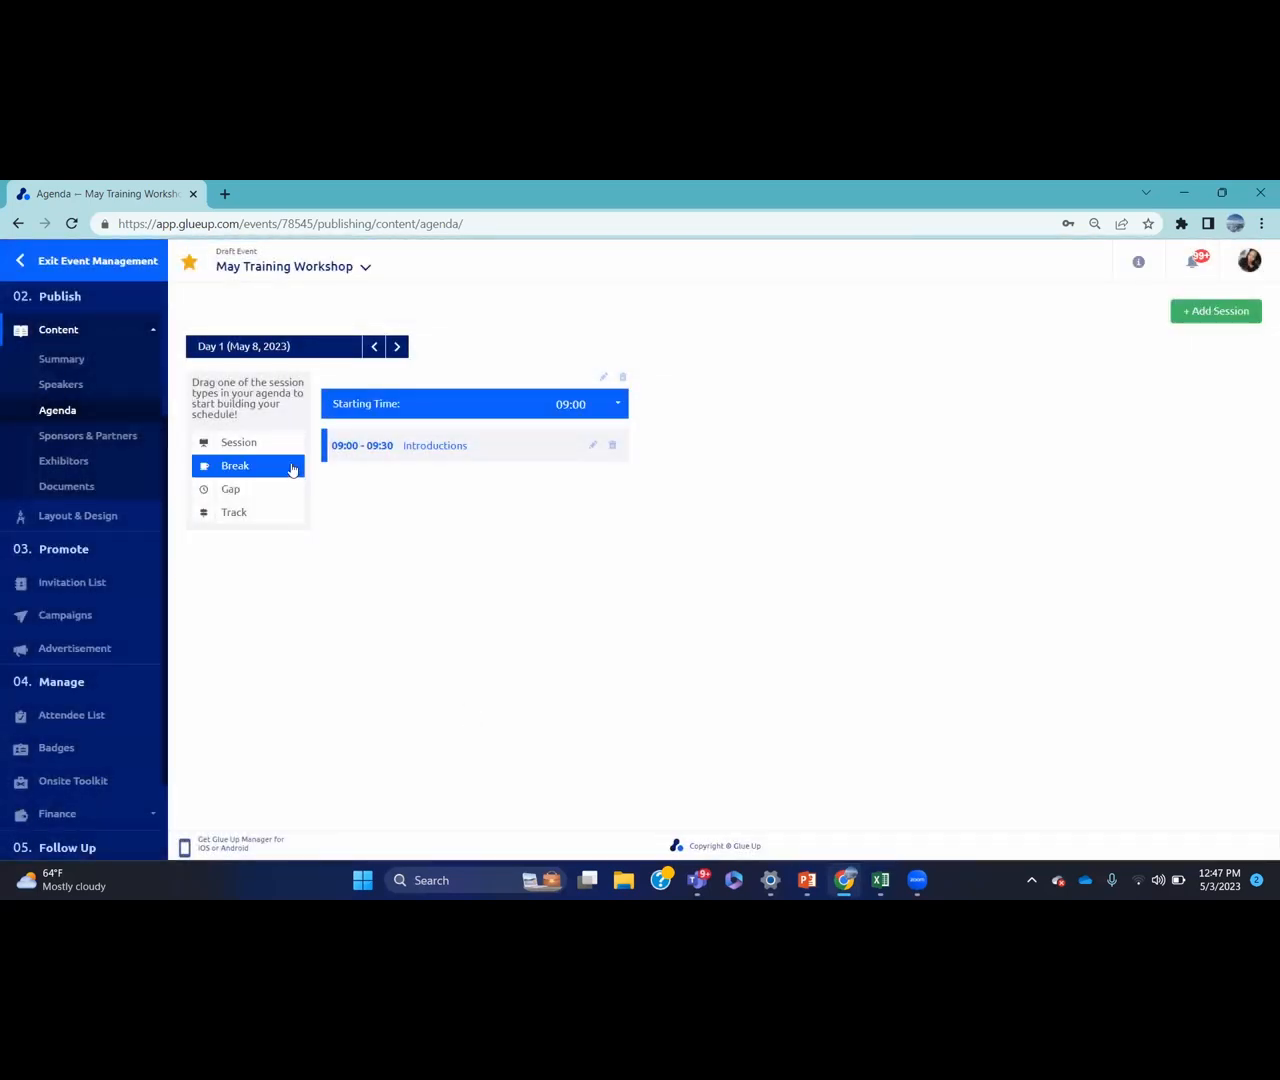
Add a one-hour 'Tea break' running 09:30 to 10:30 after Introductions
{"action": "left_click", "coordinate": [291, 469]}
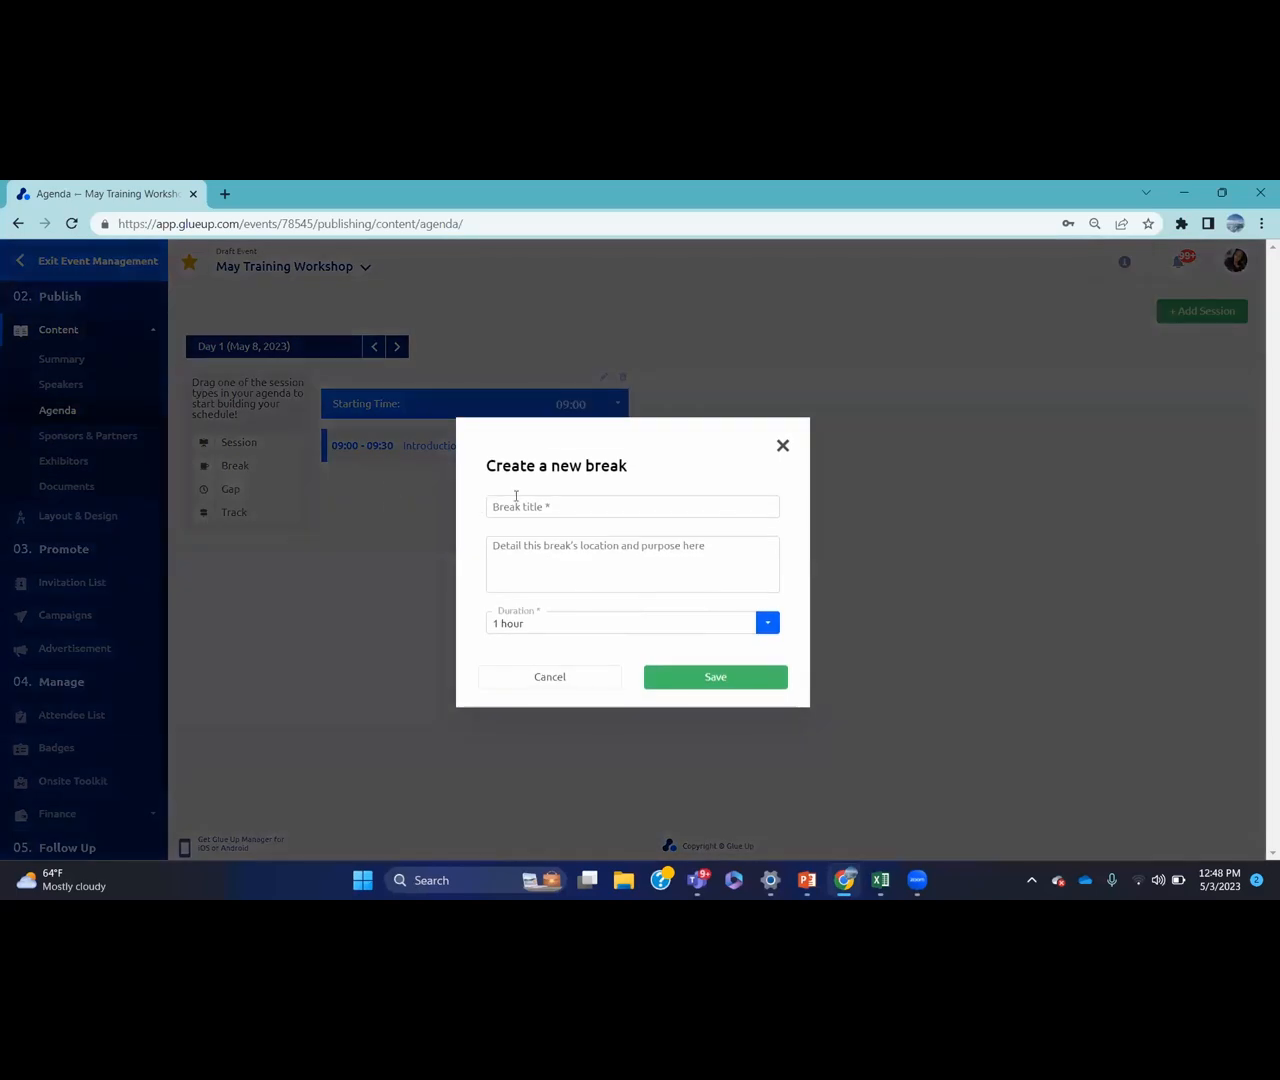
{"action": "left_click", "coordinate": [516, 496]}
{"action": "type", "text": "Tea break"}
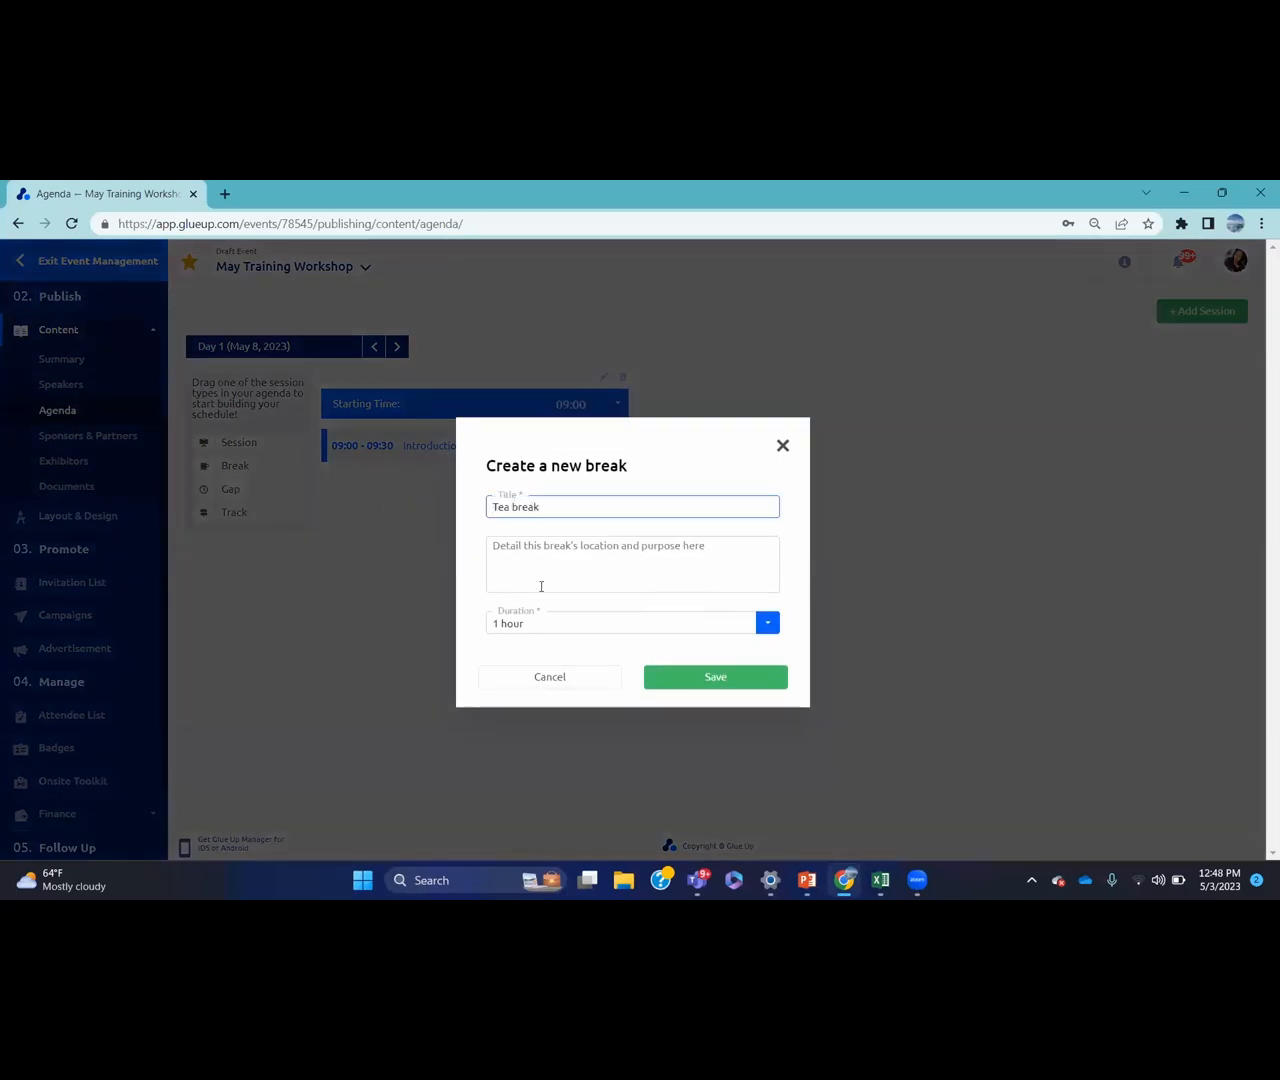
{"action": "left_click", "coordinate": [671, 623]}
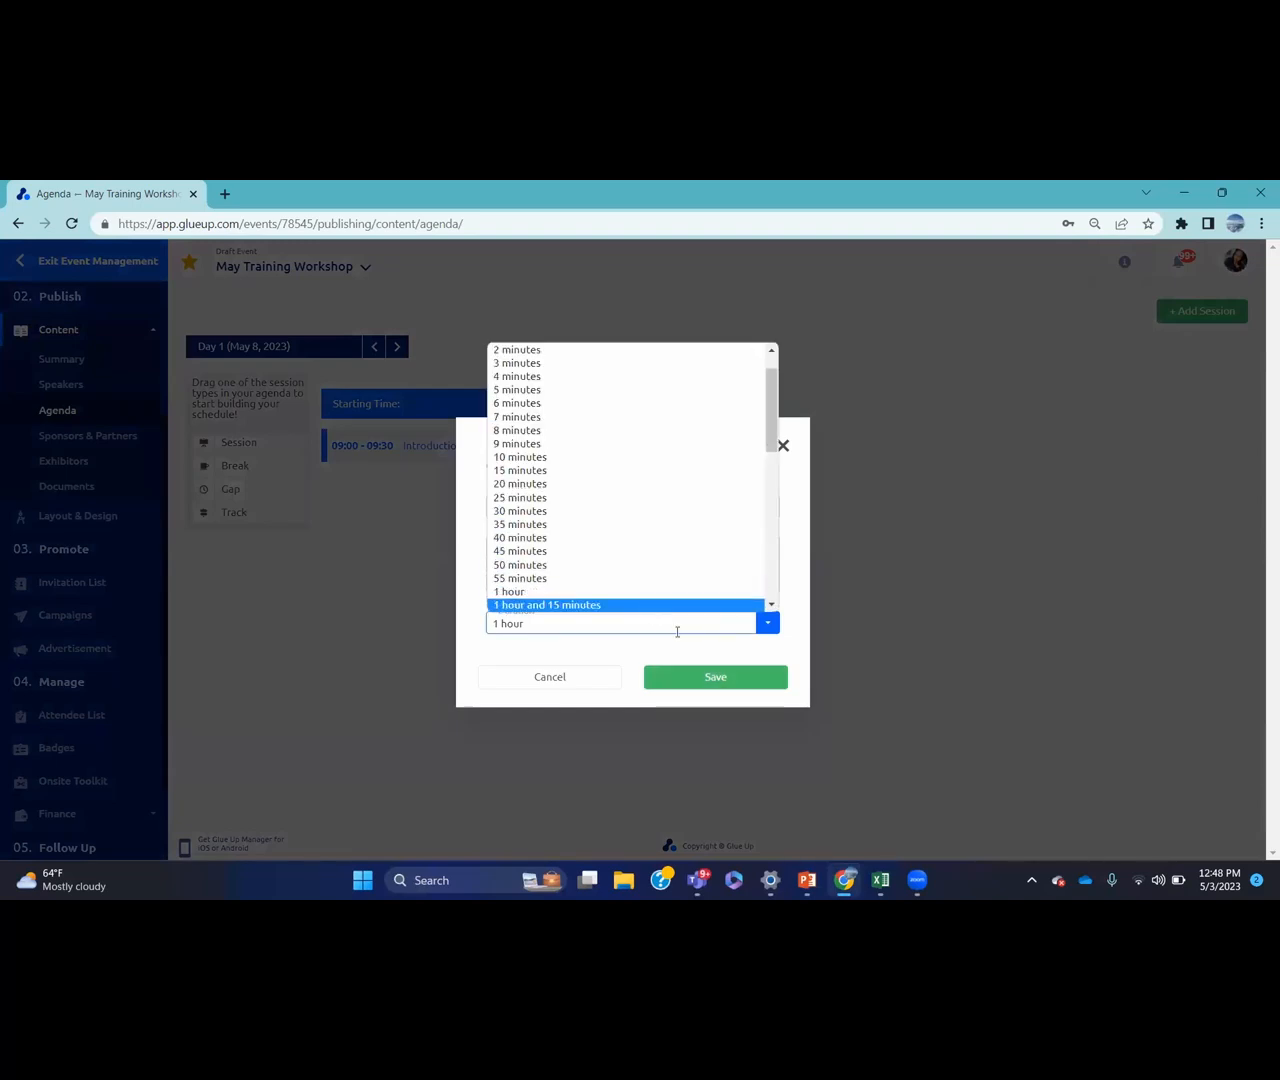
{"action": "left_click", "coordinate": [700, 679]}
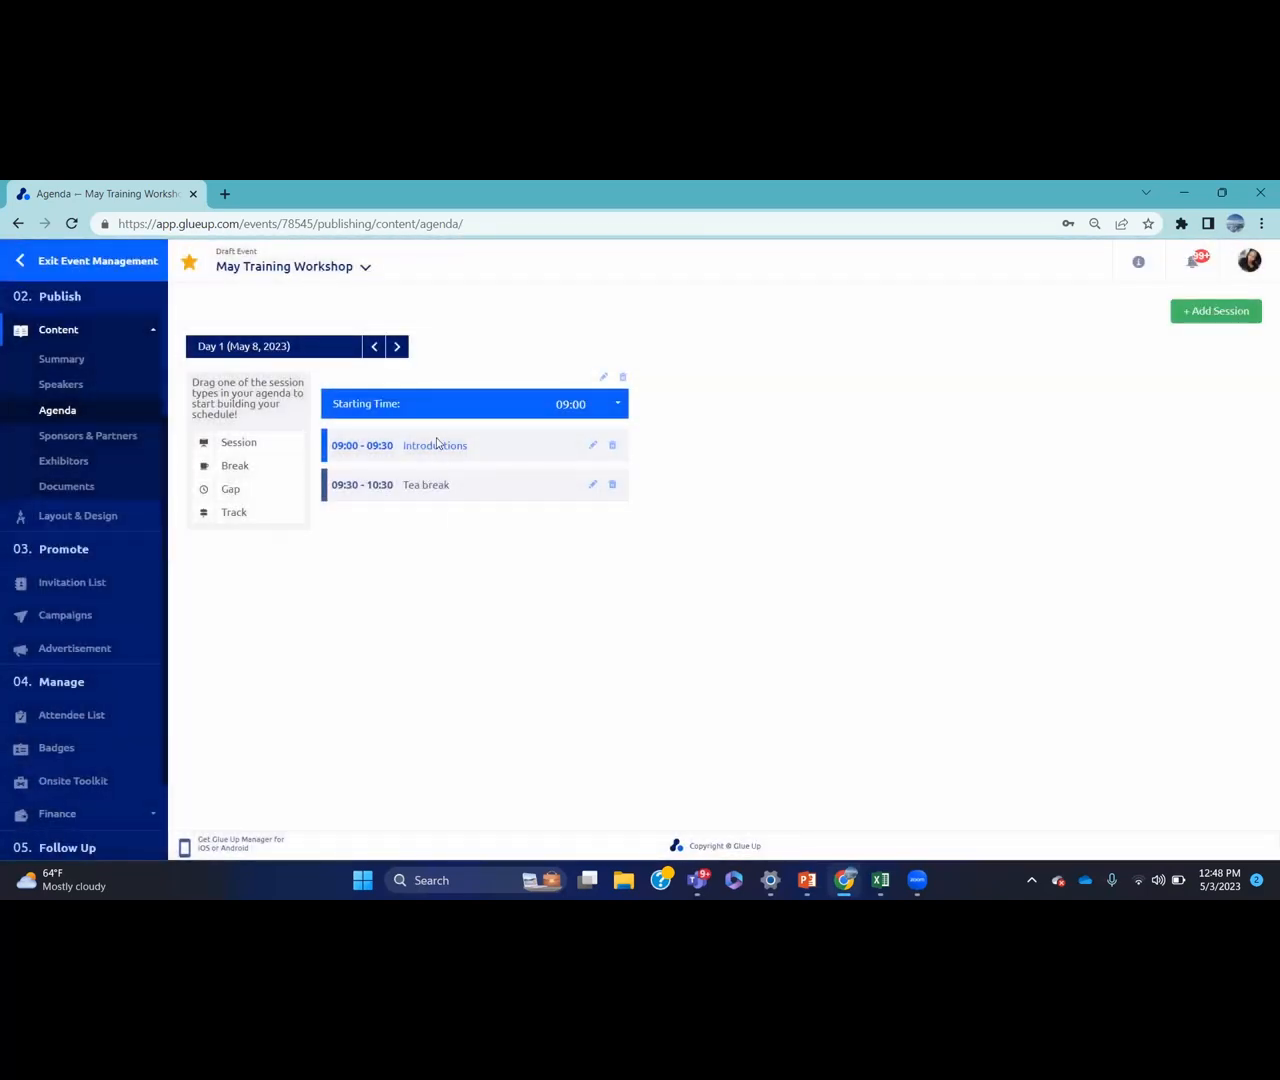
{"action": "left_click", "coordinate": [268, 442]}
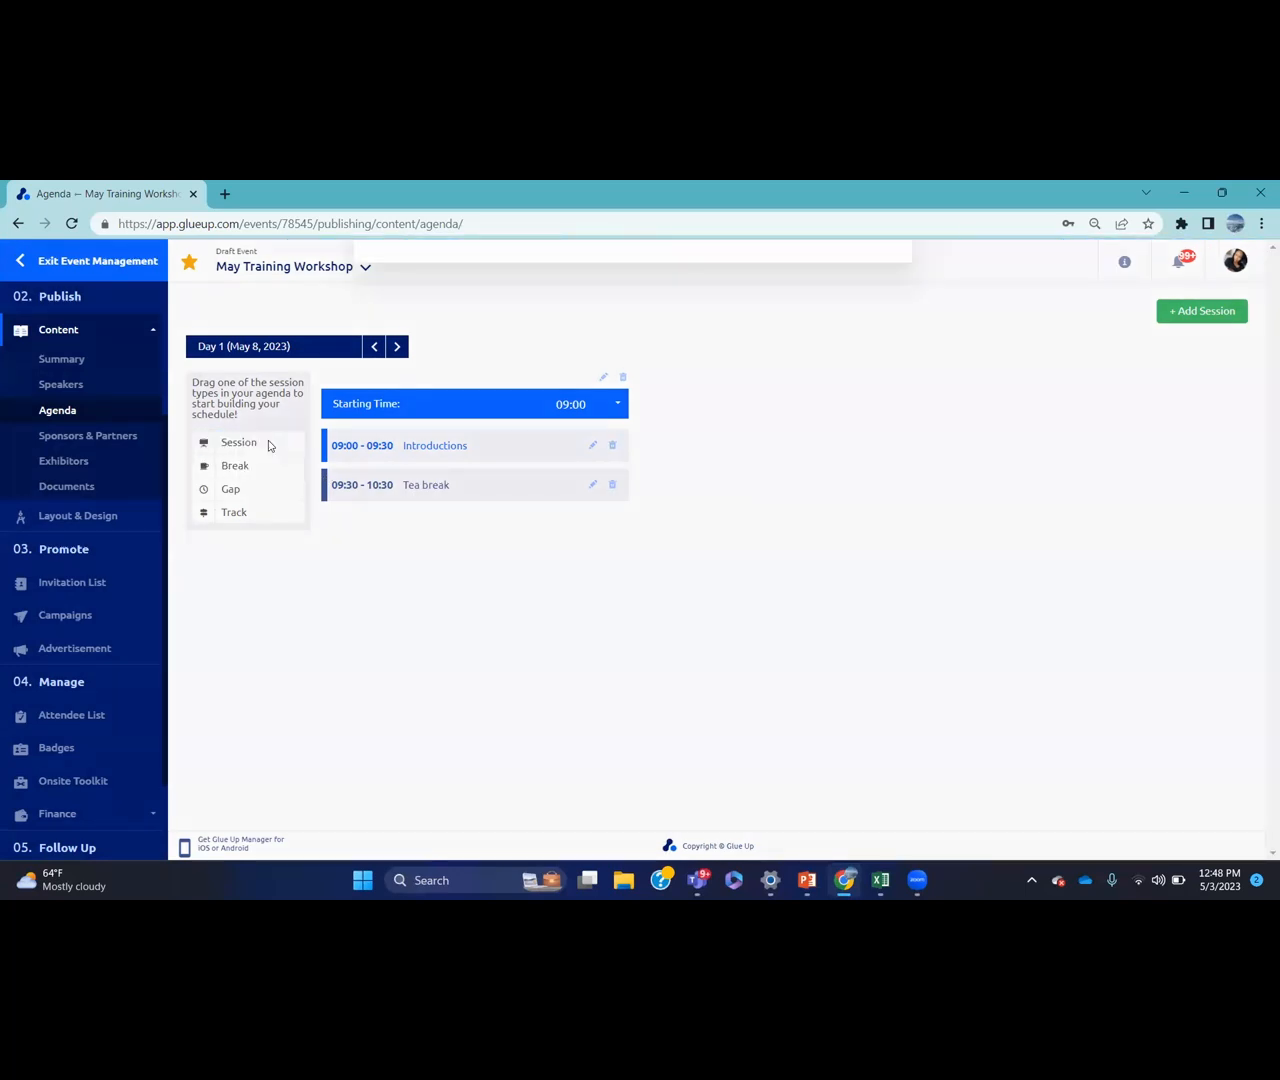
Title the new session 'Training session 1' and set it to run 12:00 to 15:00
{"action": "type", "text": "Tra"}
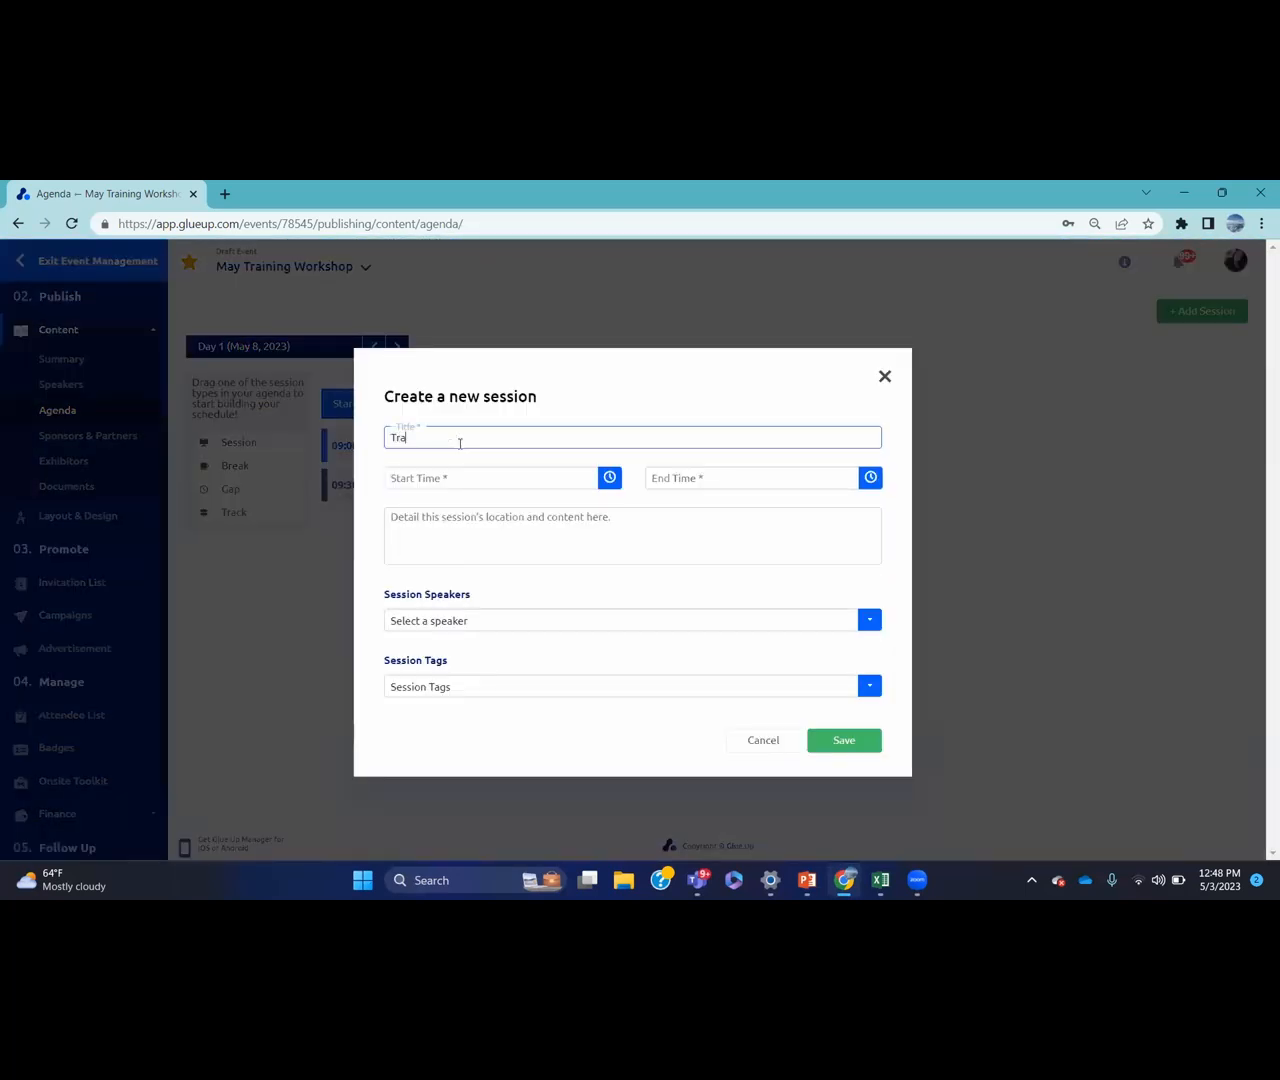
{"action": "type", "text": "ining session 1"}
{"action": "left_click", "coordinate": [610, 478]}
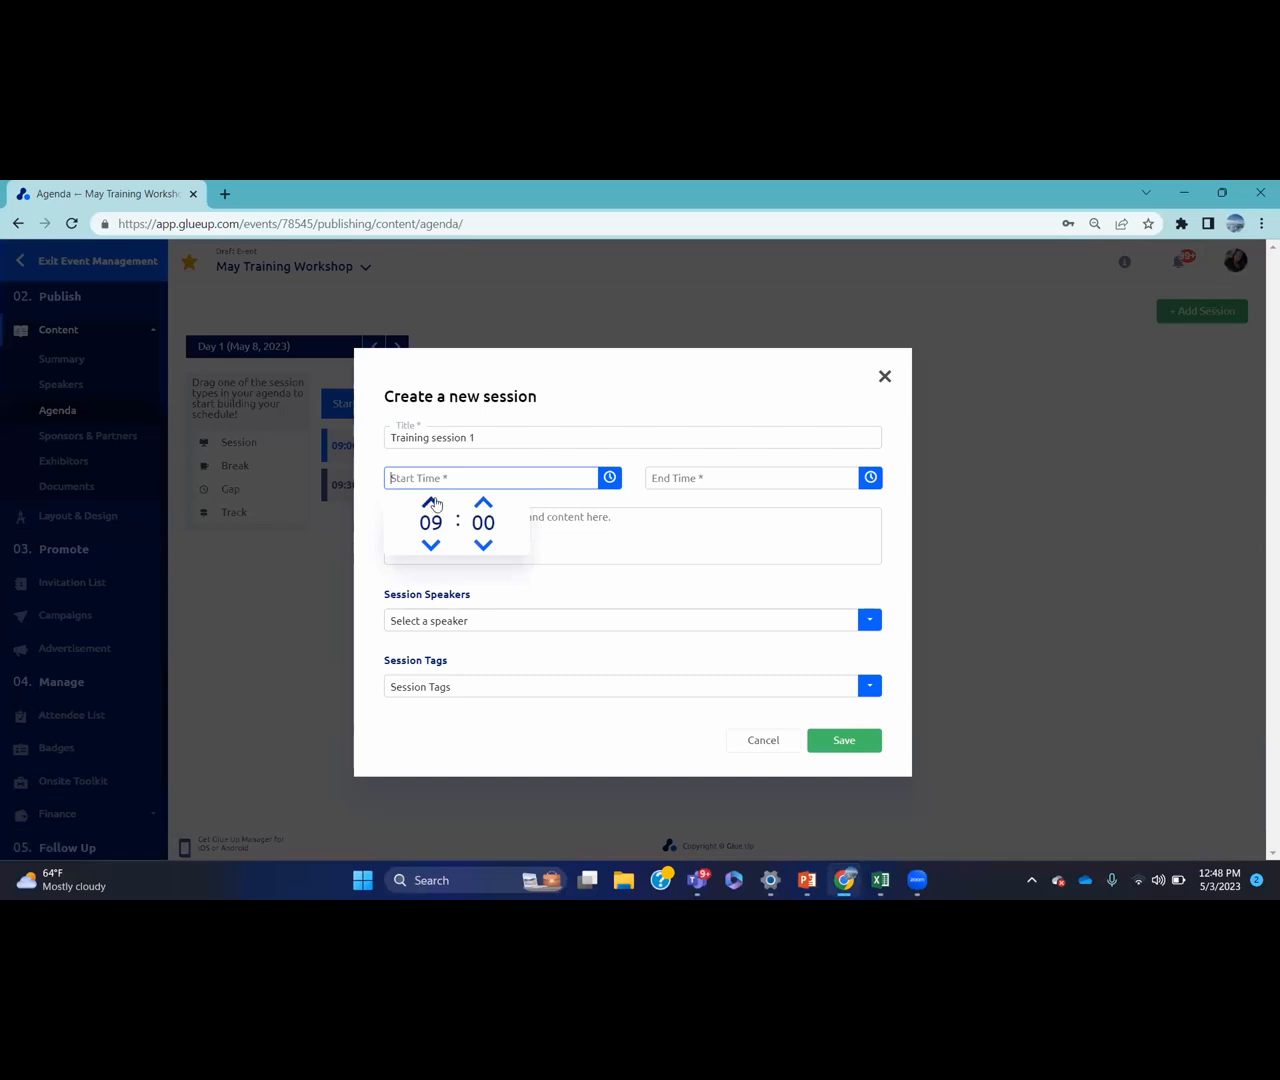
{"action": "left_click", "coordinate": [431, 502]}
{"action": "left_click", "coordinate": [431, 502]}
{"action": "left_click", "coordinate": [431, 502]}
{"action": "left_click", "coordinate": [870, 477]}
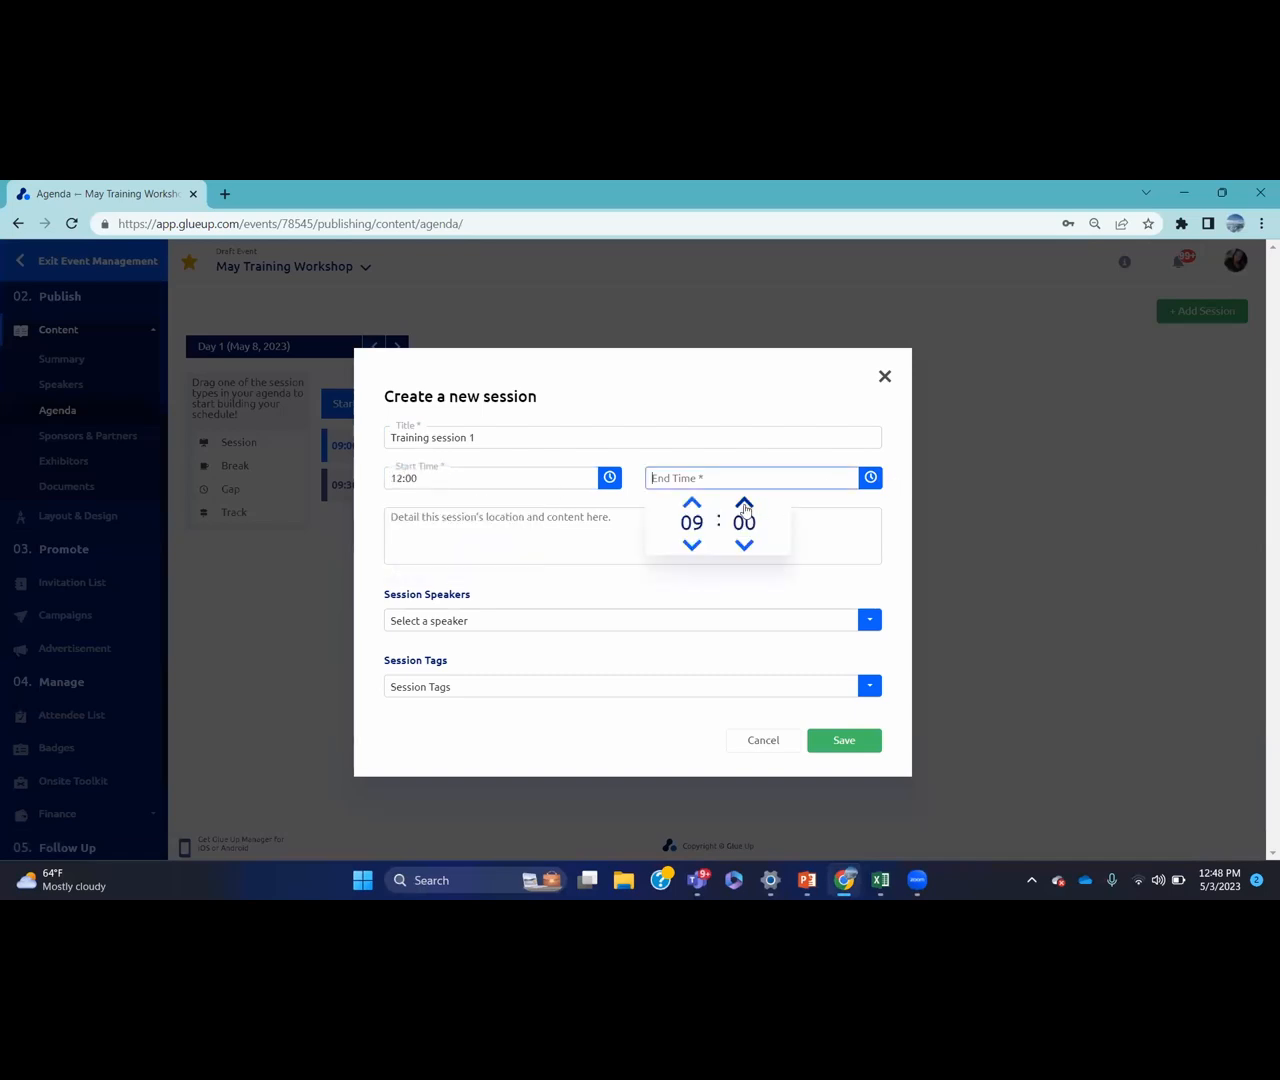
{"action": "left_click", "coordinate": [690, 505]}
{"action": "left_click", "coordinate": [690, 505]}
{"action": "left_click", "coordinate": [690, 505]}
{"action": "left_click", "coordinate": [690, 505]}
{"action": "left_click", "coordinate": [690, 505]}
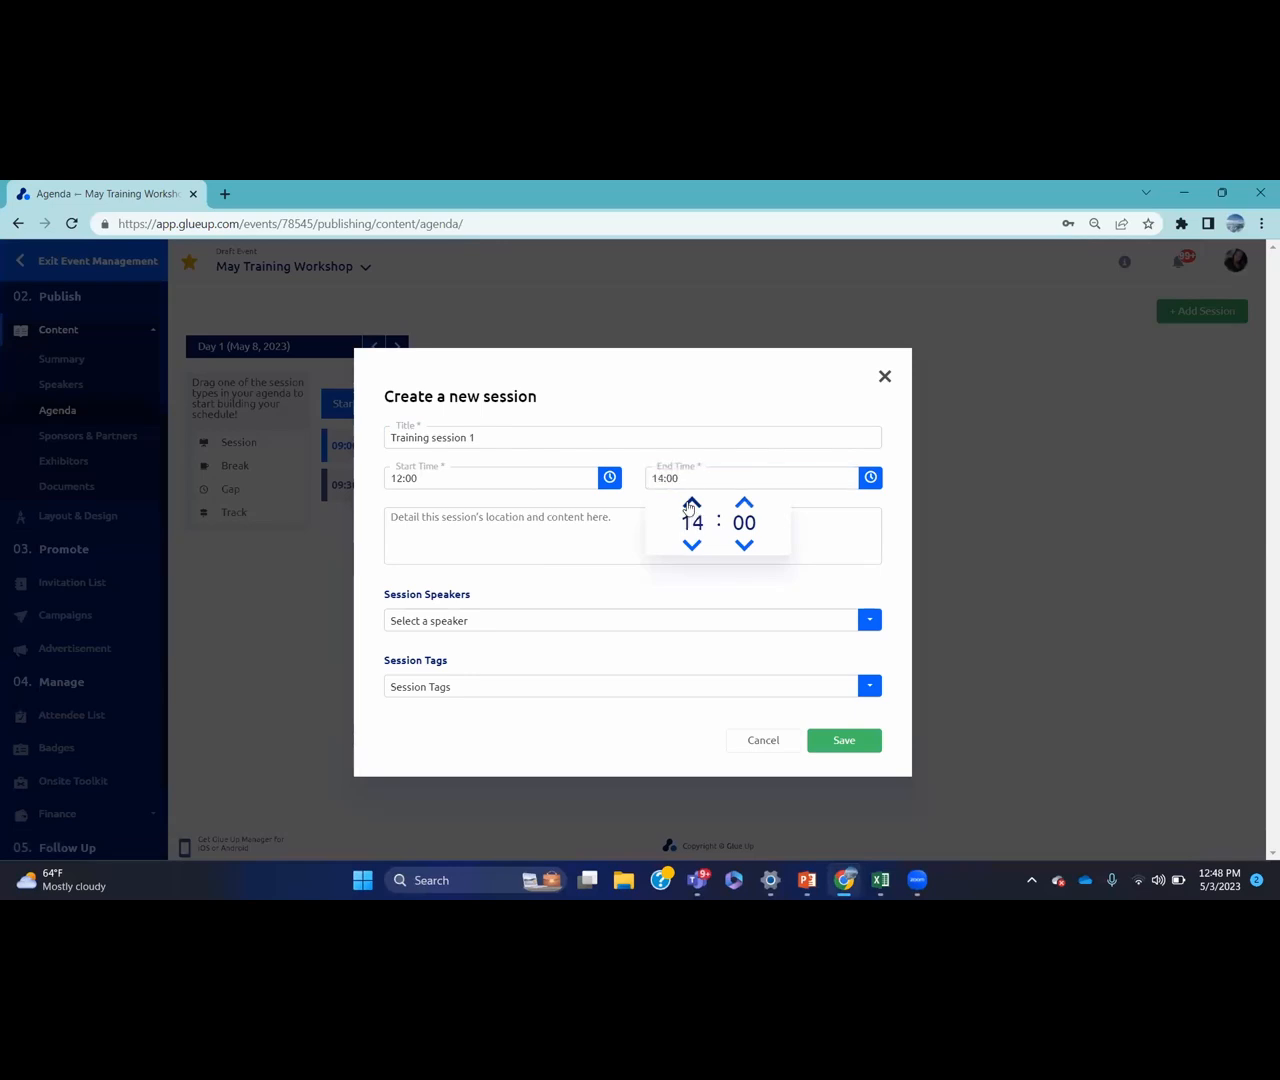
{"action": "left_click", "coordinate": [690, 505]}
{"action": "left_click", "coordinate": [822, 502]}
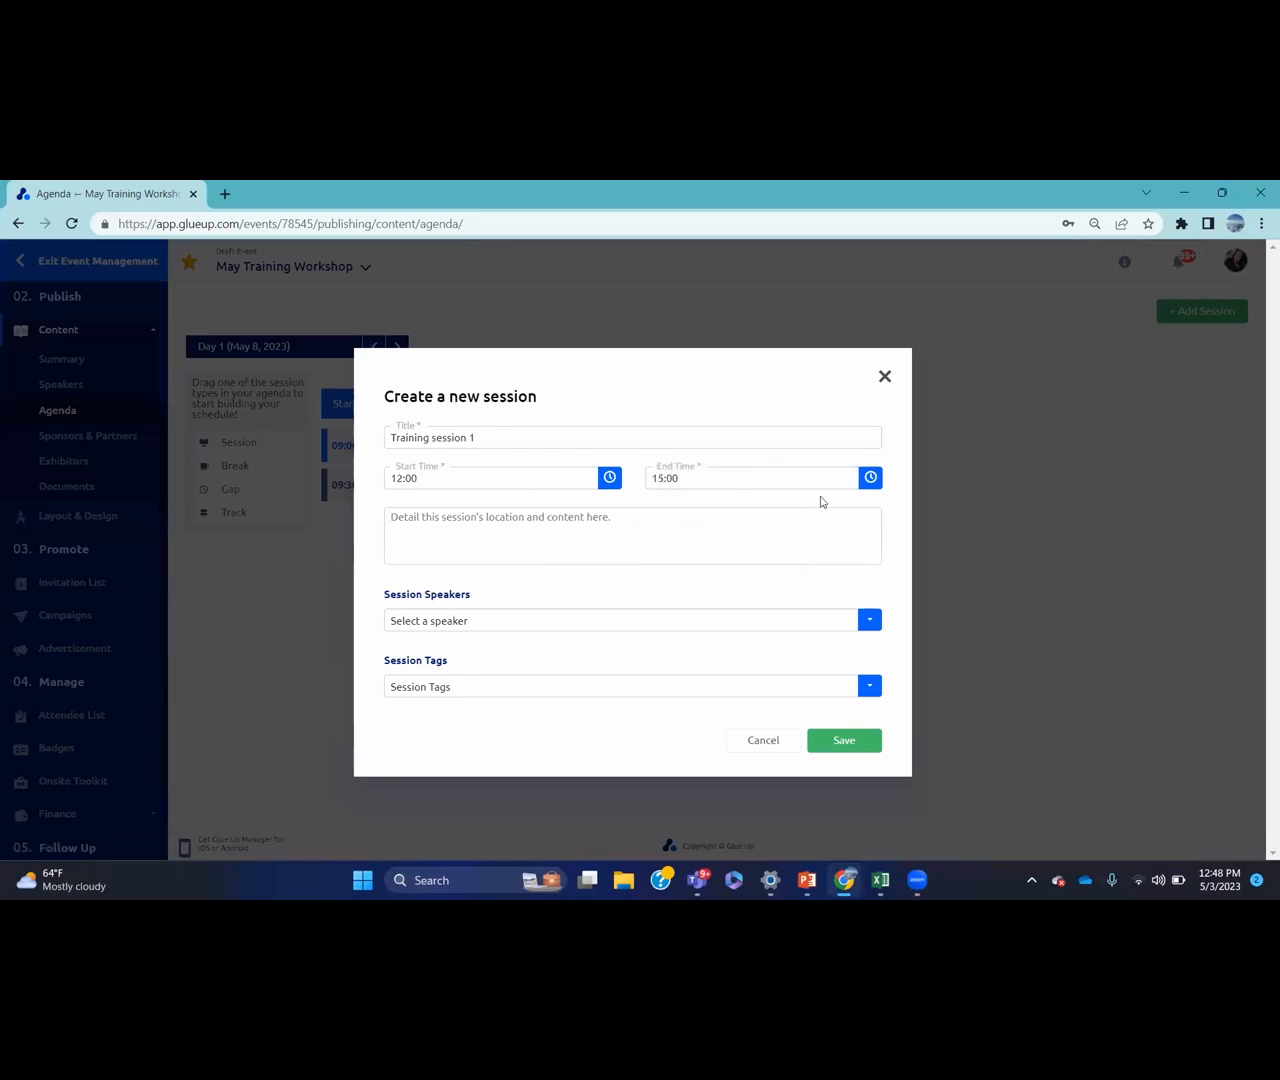
Assign the first listed speaker, leave the tag empty, and save the session
{"action": "left_click", "coordinate": [581, 628]}
{"action": "left_click", "coordinate": [466, 655]}
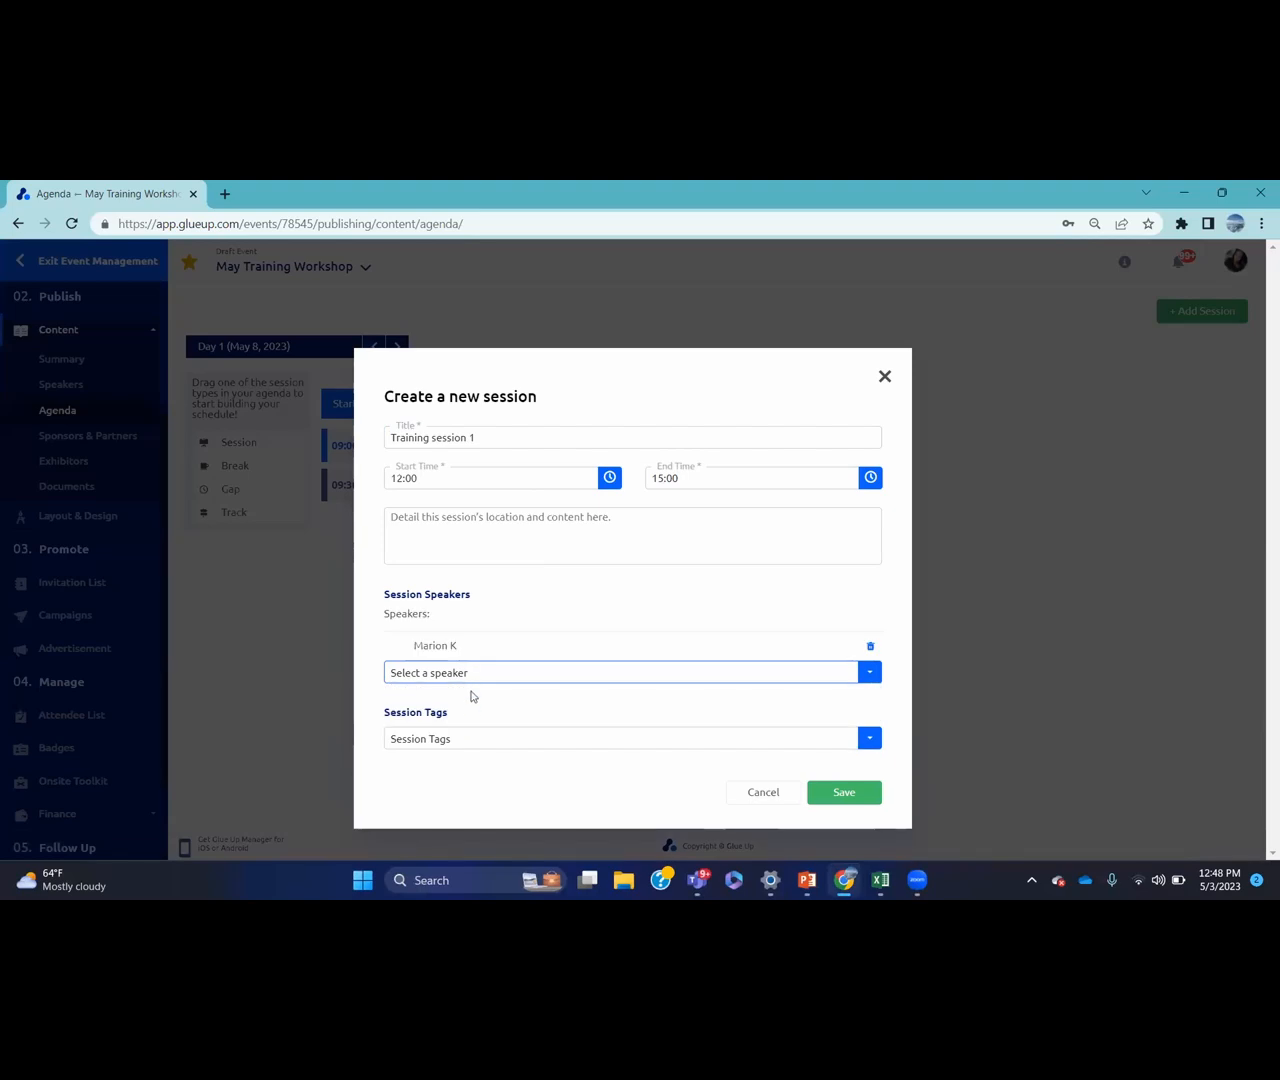
{"action": "left_click", "coordinate": [475, 743]}
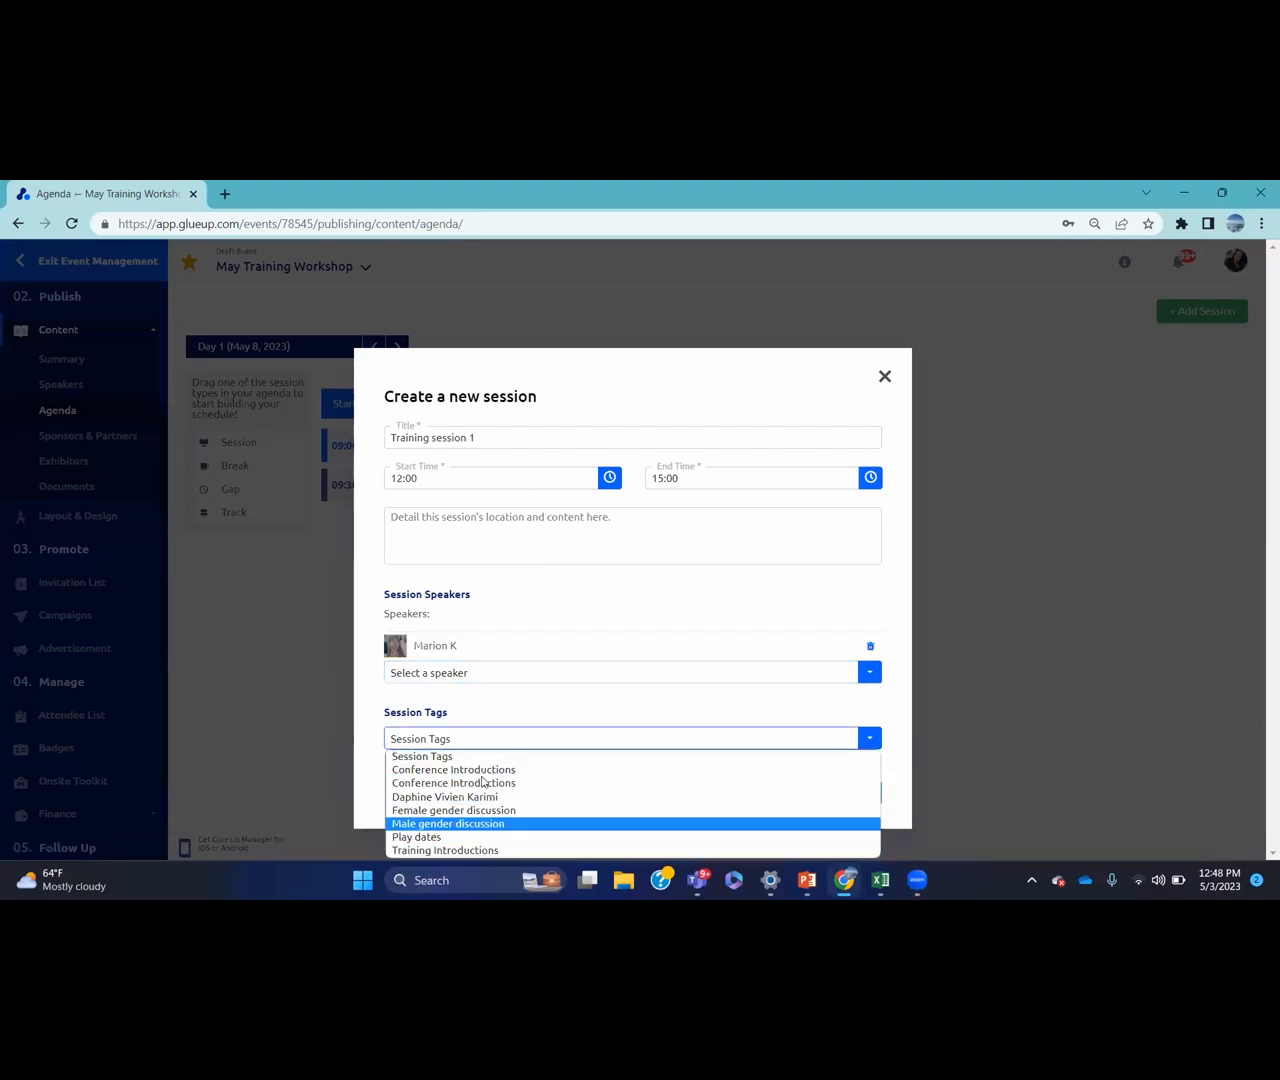
{"action": "left_click", "coordinate": [525, 712]}
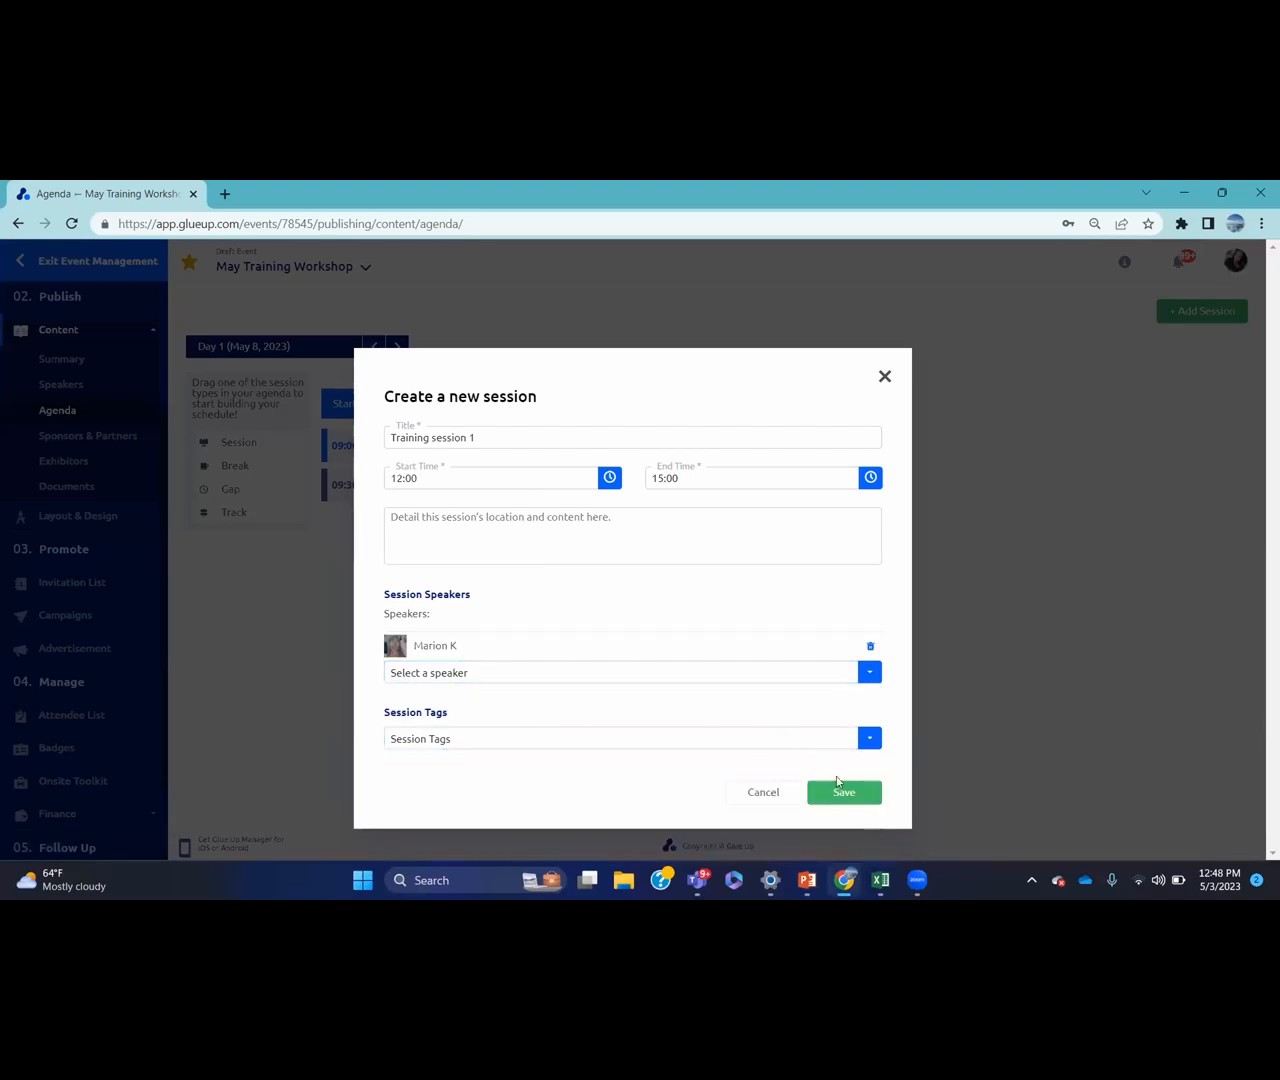
{"action": "left_click", "coordinate": [846, 793]}
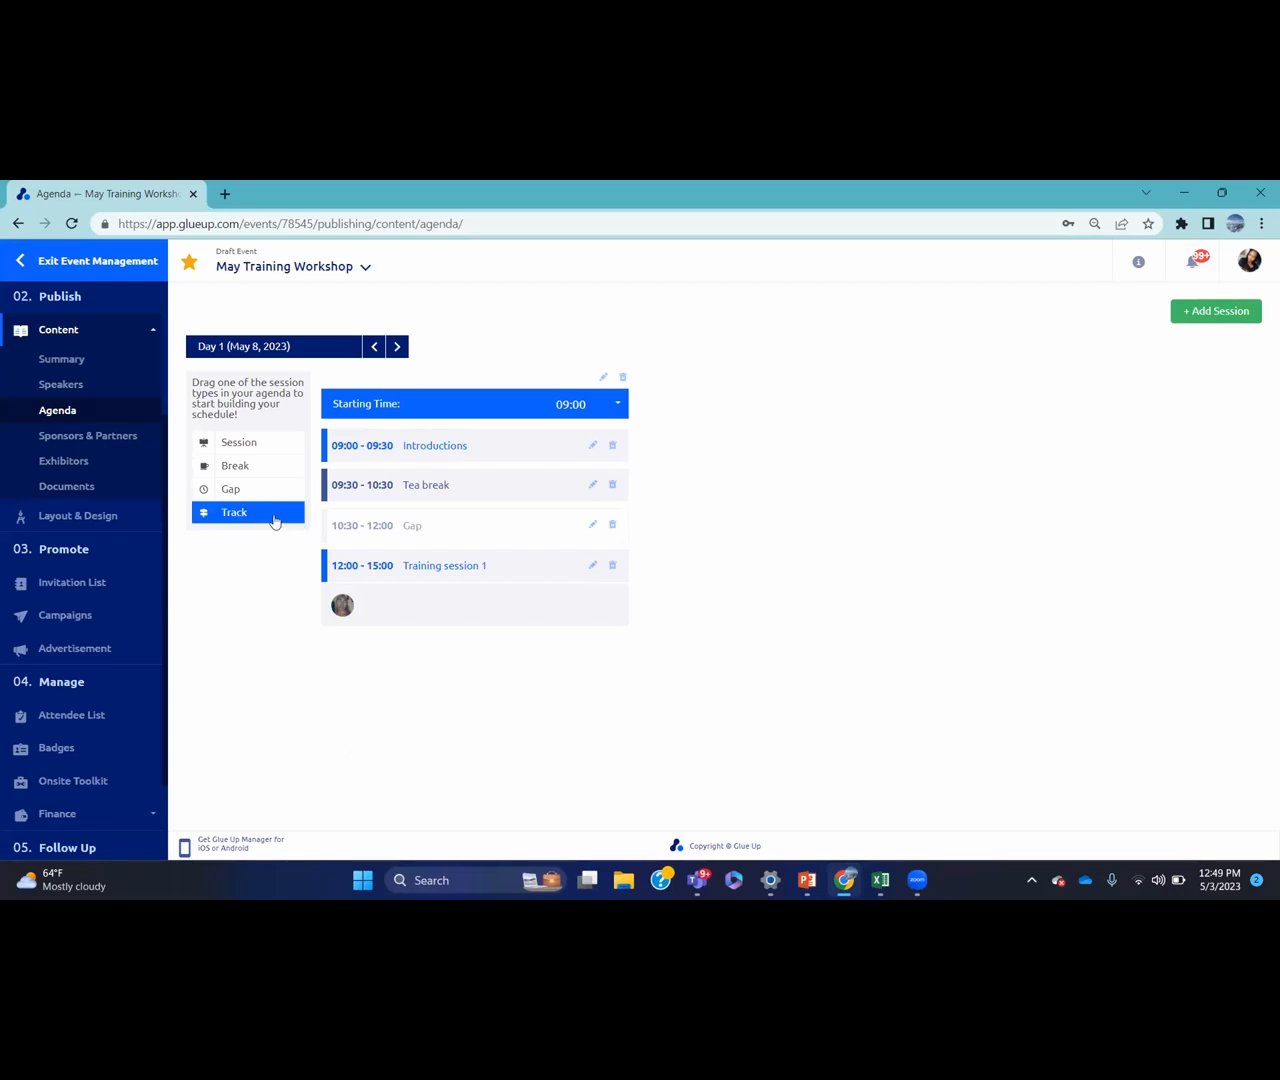
Name the existing agenda track after the first speaker's classes and save it
{"action": "left_click", "coordinate": [602, 377]}
{"action": "left_click", "coordinate": [548, 526]}
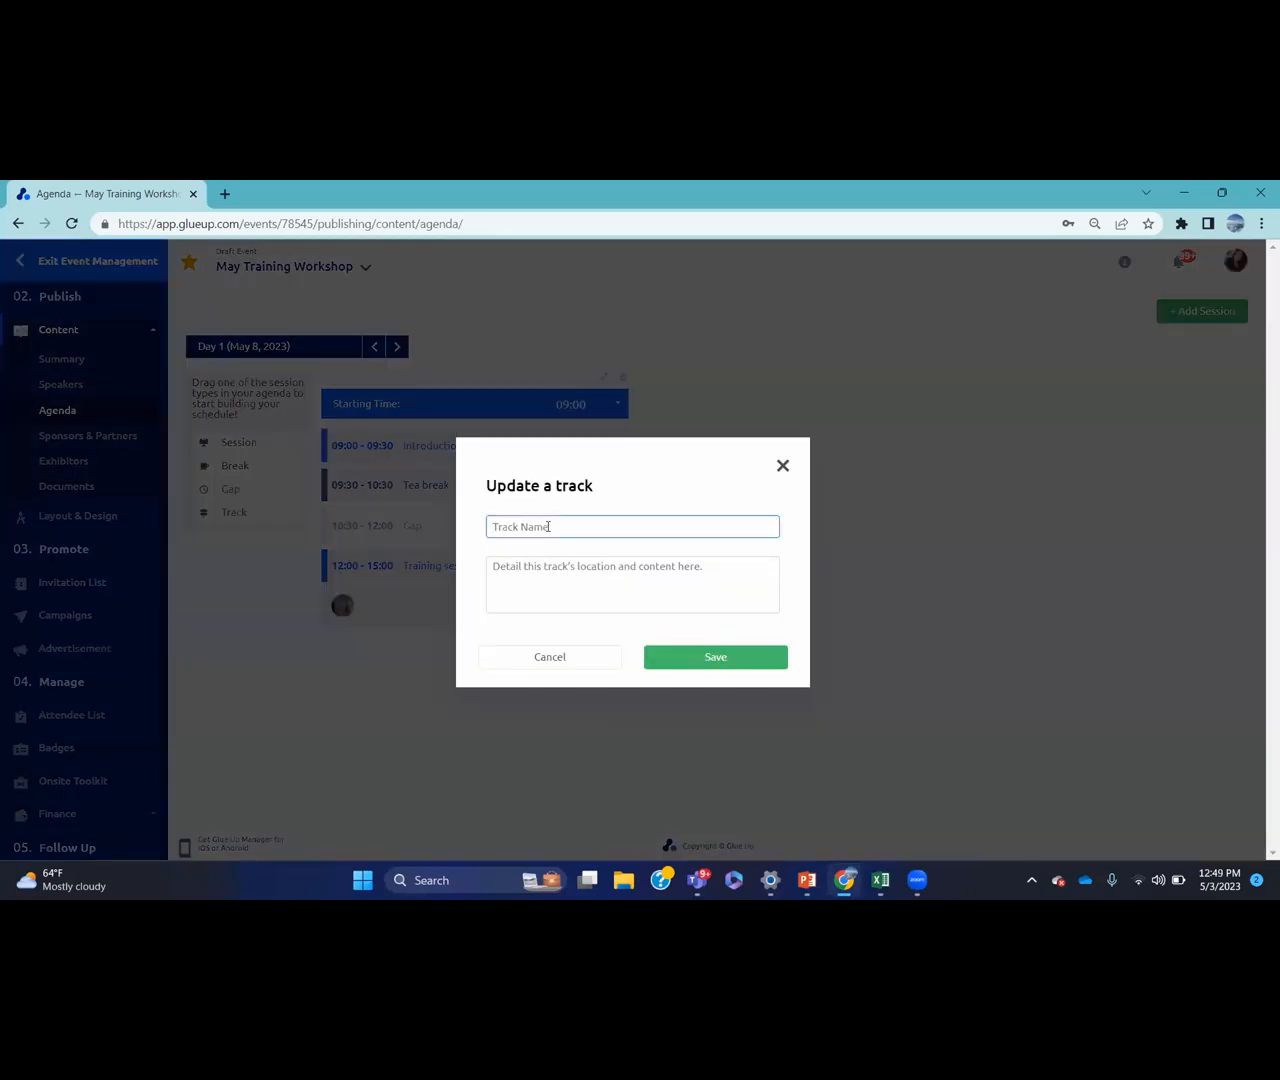
{"action": "type", "text": "Daphine classes"}
{"action": "left_click", "coordinate": [711, 657]}
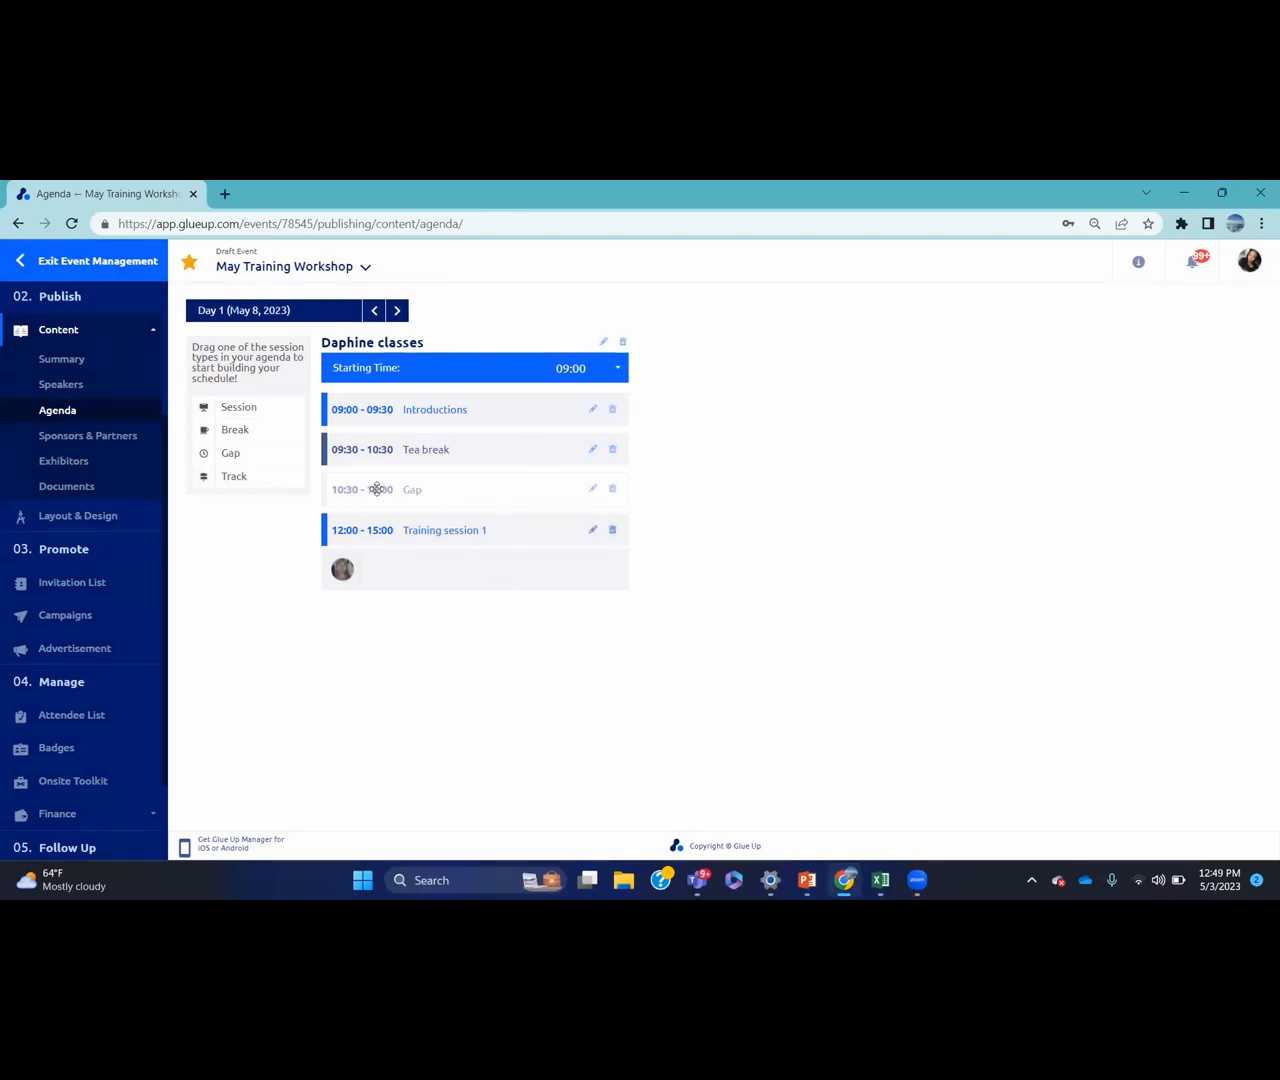
Add a second track named after the second speaker's classes and save it
{"action": "left_click", "coordinate": [289, 478]}
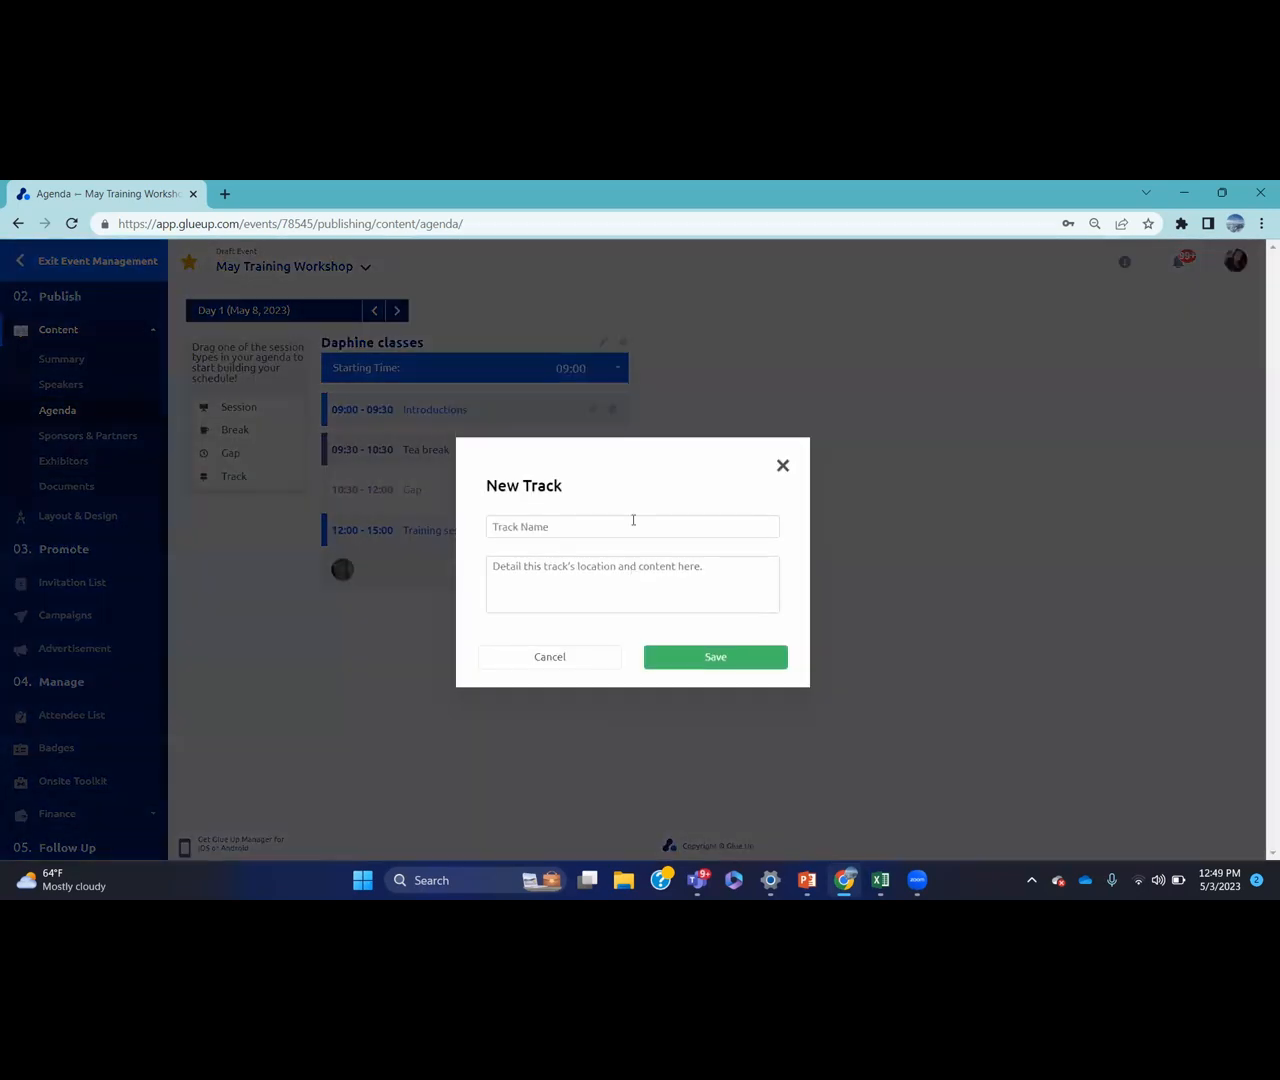
{"action": "left_click", "coordinate": [633, 526]}
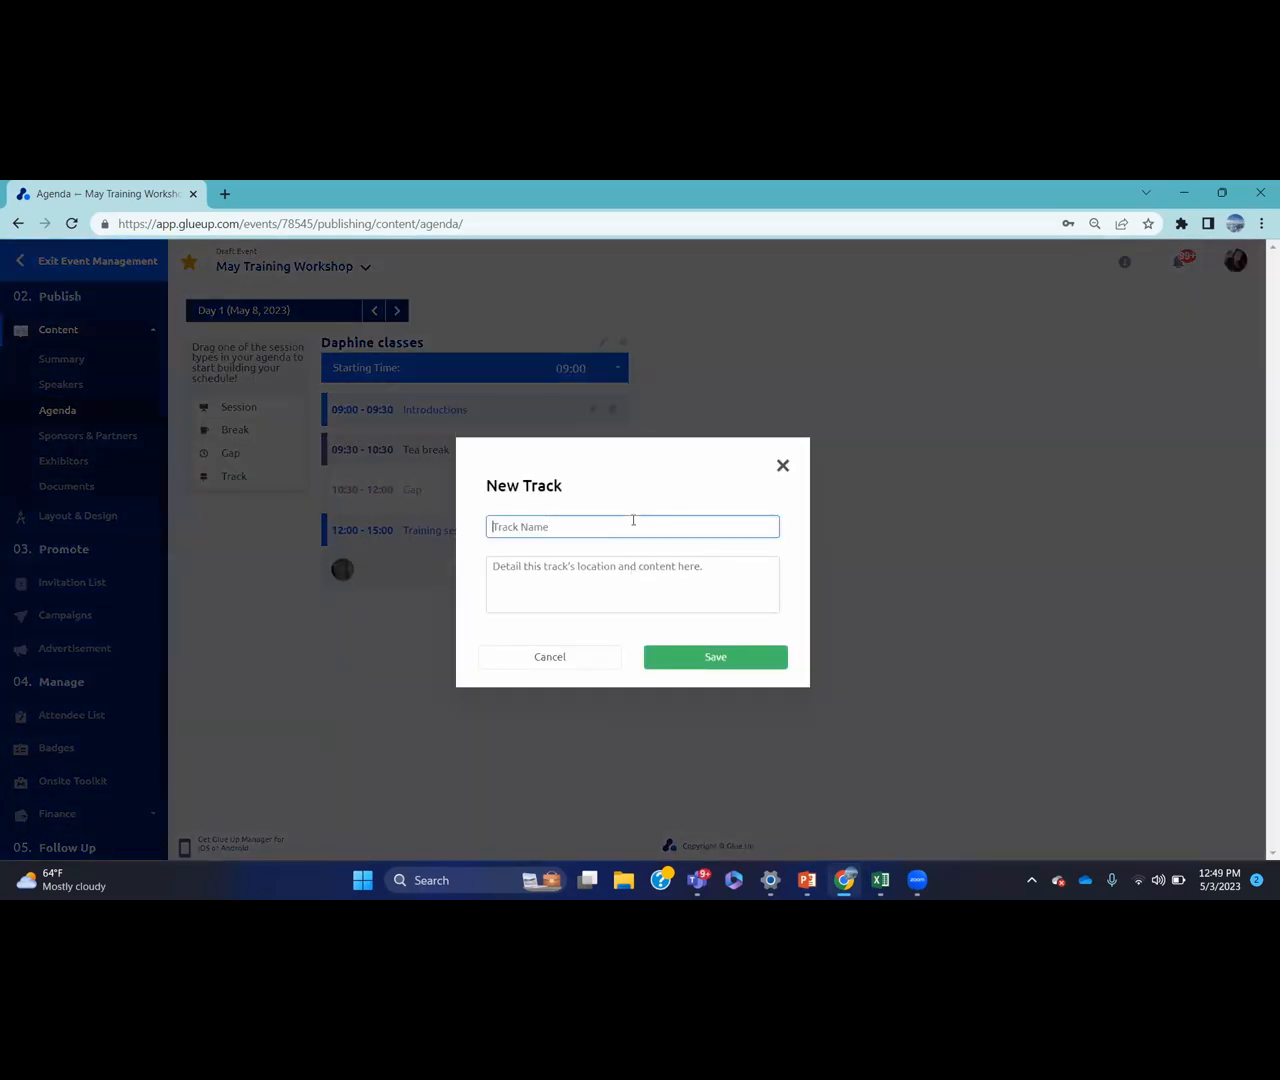
{"action": "type", "text": "Marion classes"}
{"action": "left_click", "coordinate": [714, 660]}
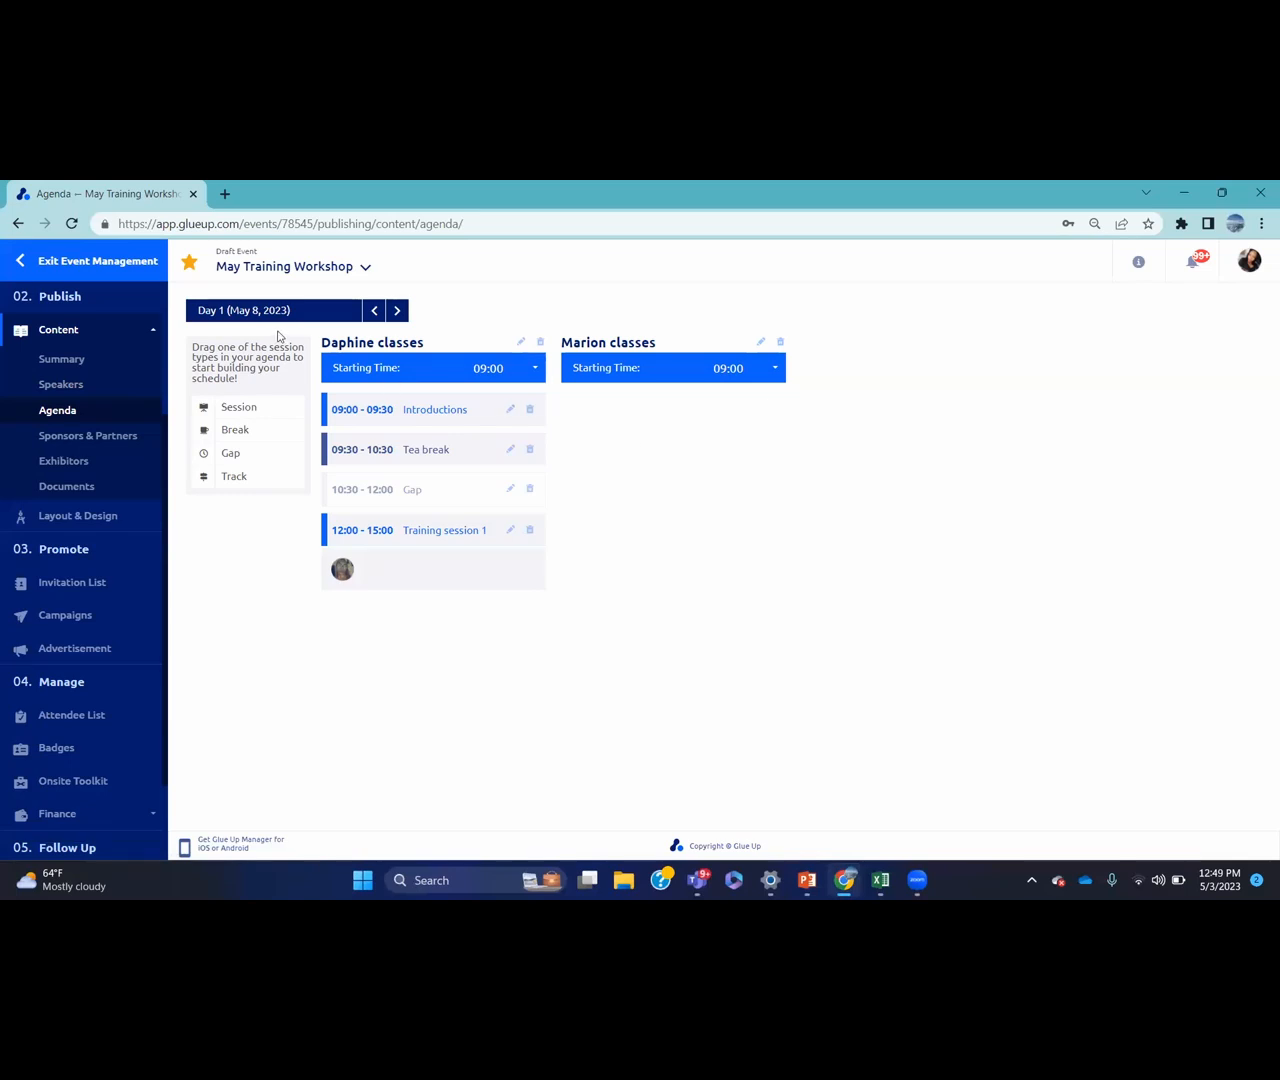
Page through the empty Day 2 and Day 3 agendas, then go to Sponsors & Partners
{"action": "left_click", "coordinate": [399, 310]}
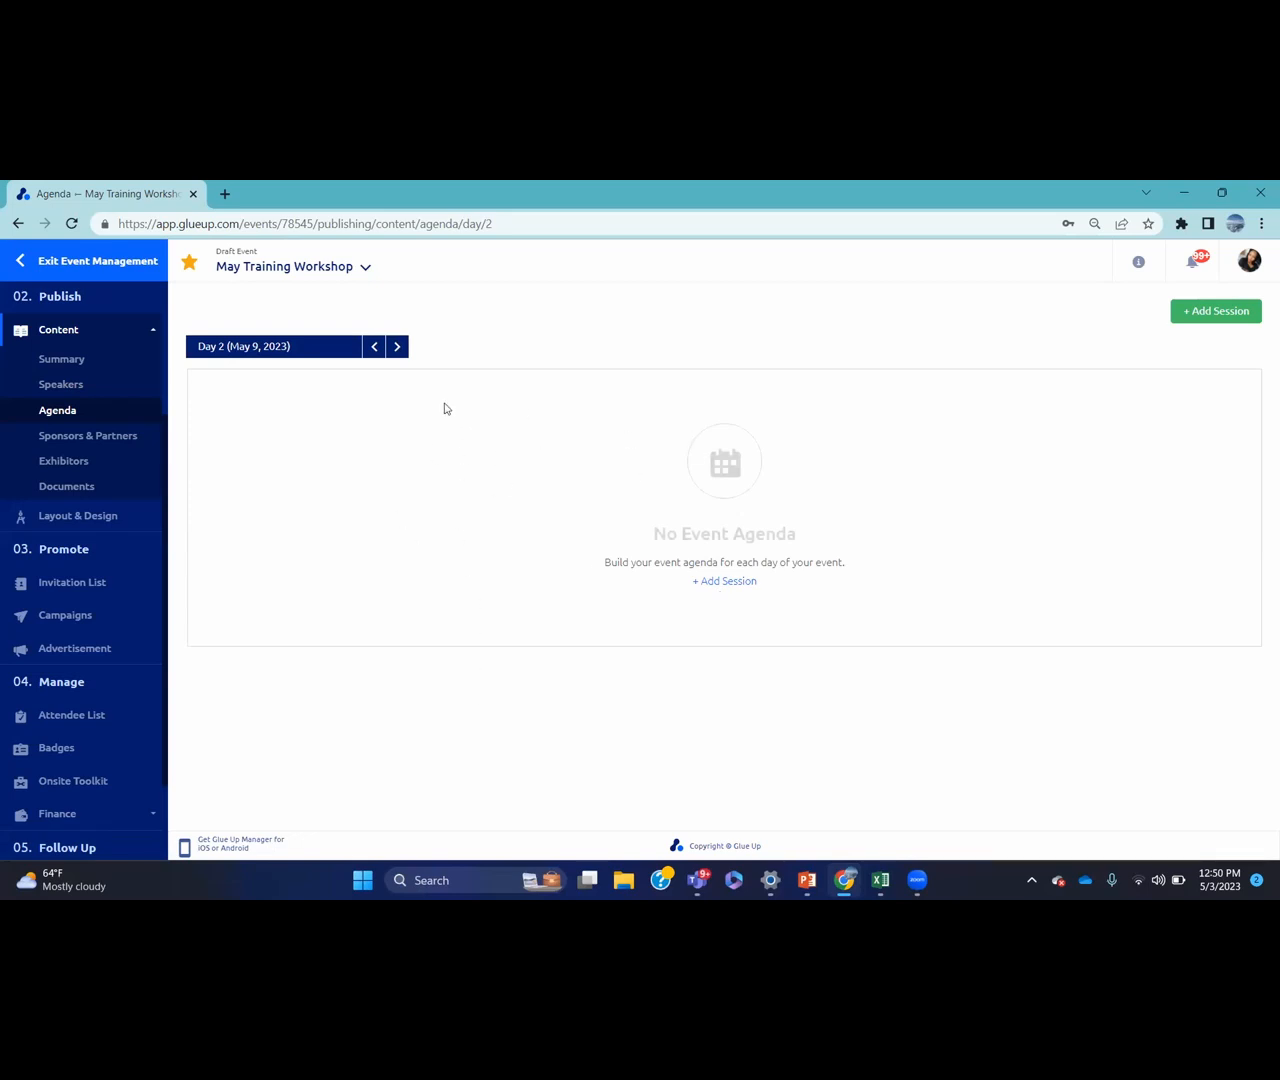
{"action": "left_click", "coordinate": [397, 347]}
{"action": "left_click", "coordinate": [151, 440]}
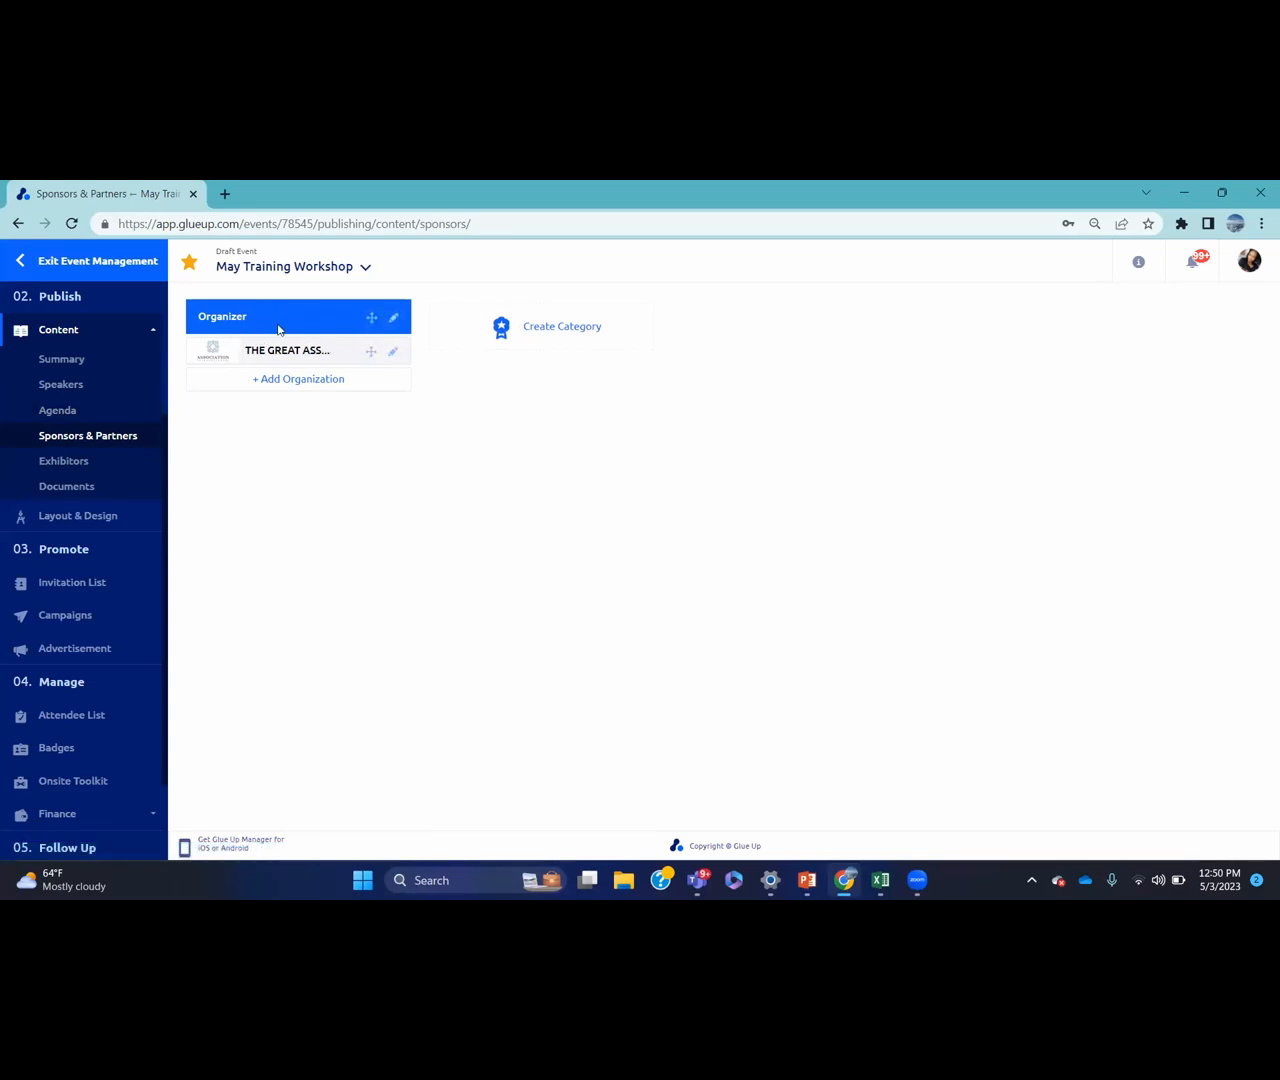
Add Tesla as a second organization under Organizer
{"action": "left_click", "coordinate": [270, 379]}
{"action": "left_click", "coordinate": [600, 512]}
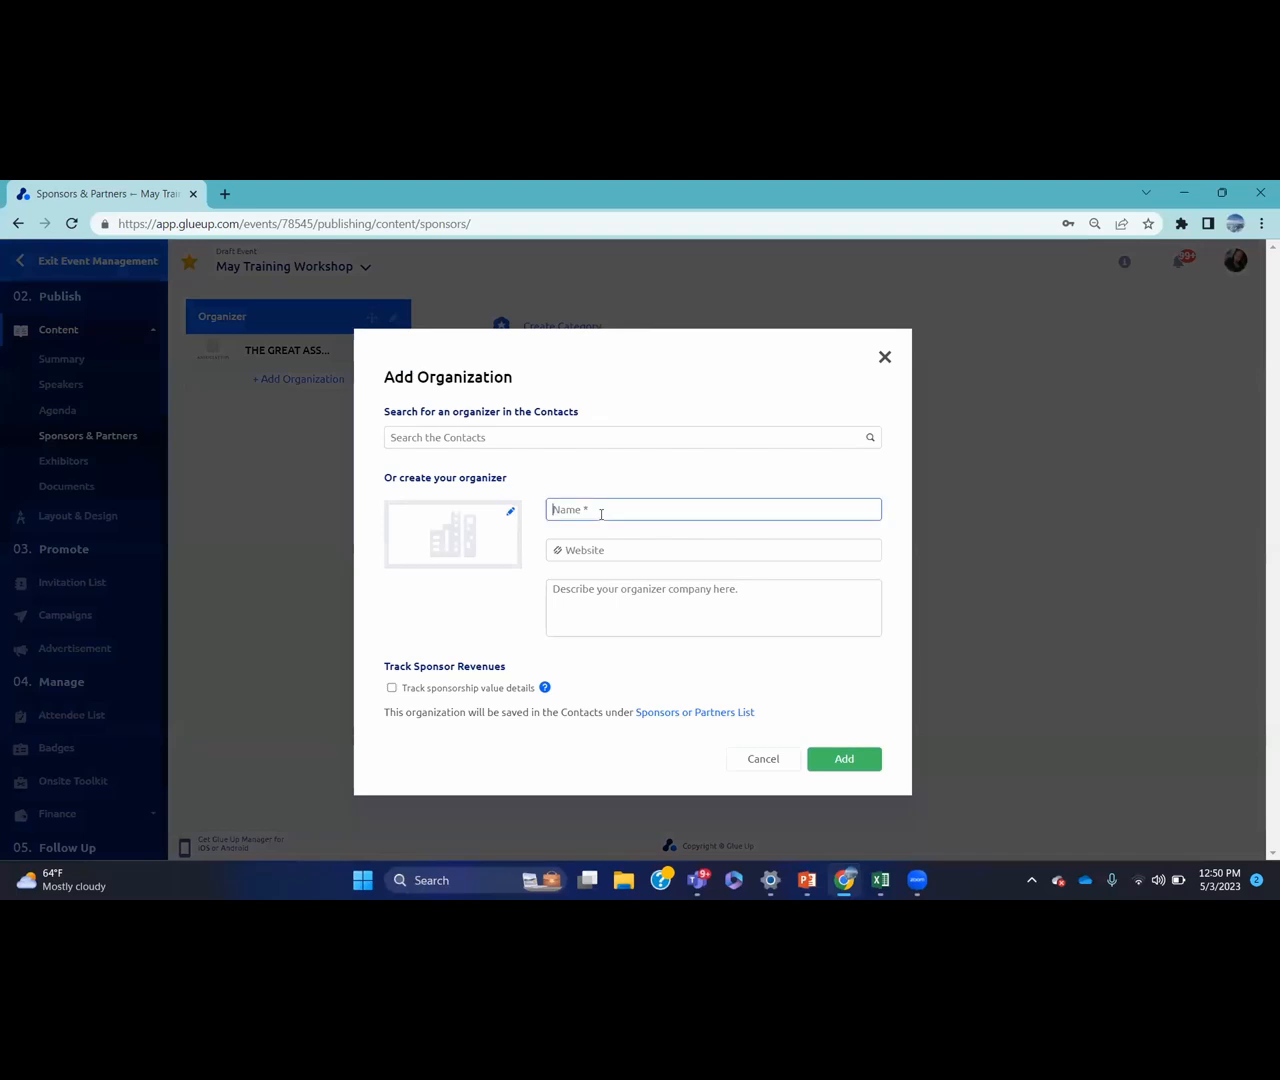
{"action": "type", "text": "Tesla"}
{"action": "left_click", "coordinate": [846, 760]}
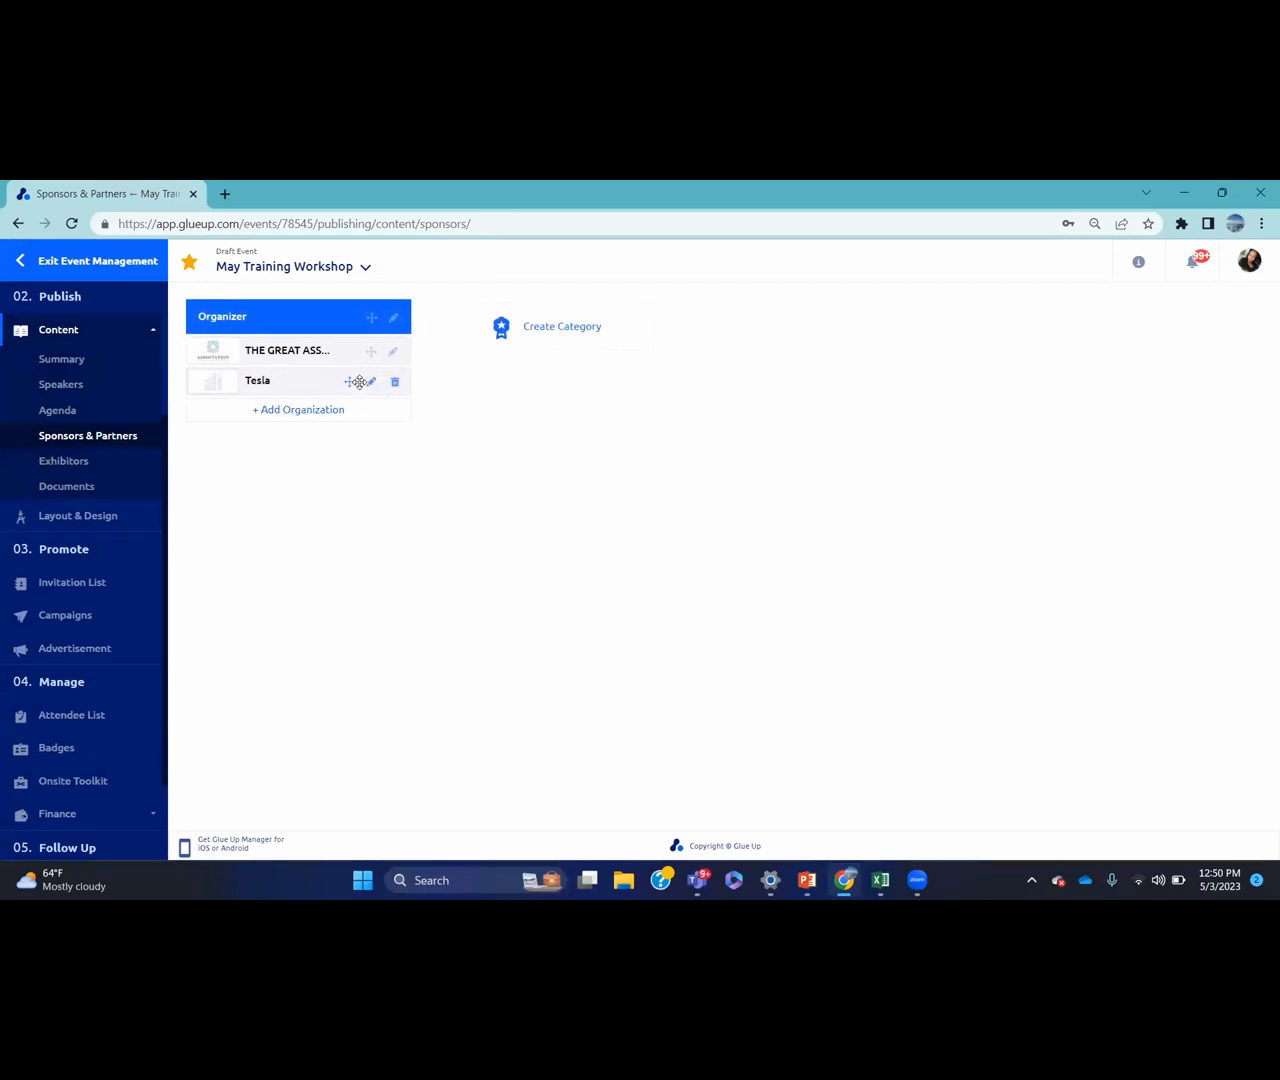
Create a new sponsor category named 'Sponsors'
{"action": "left_click", "coordinate": [555, 327]}
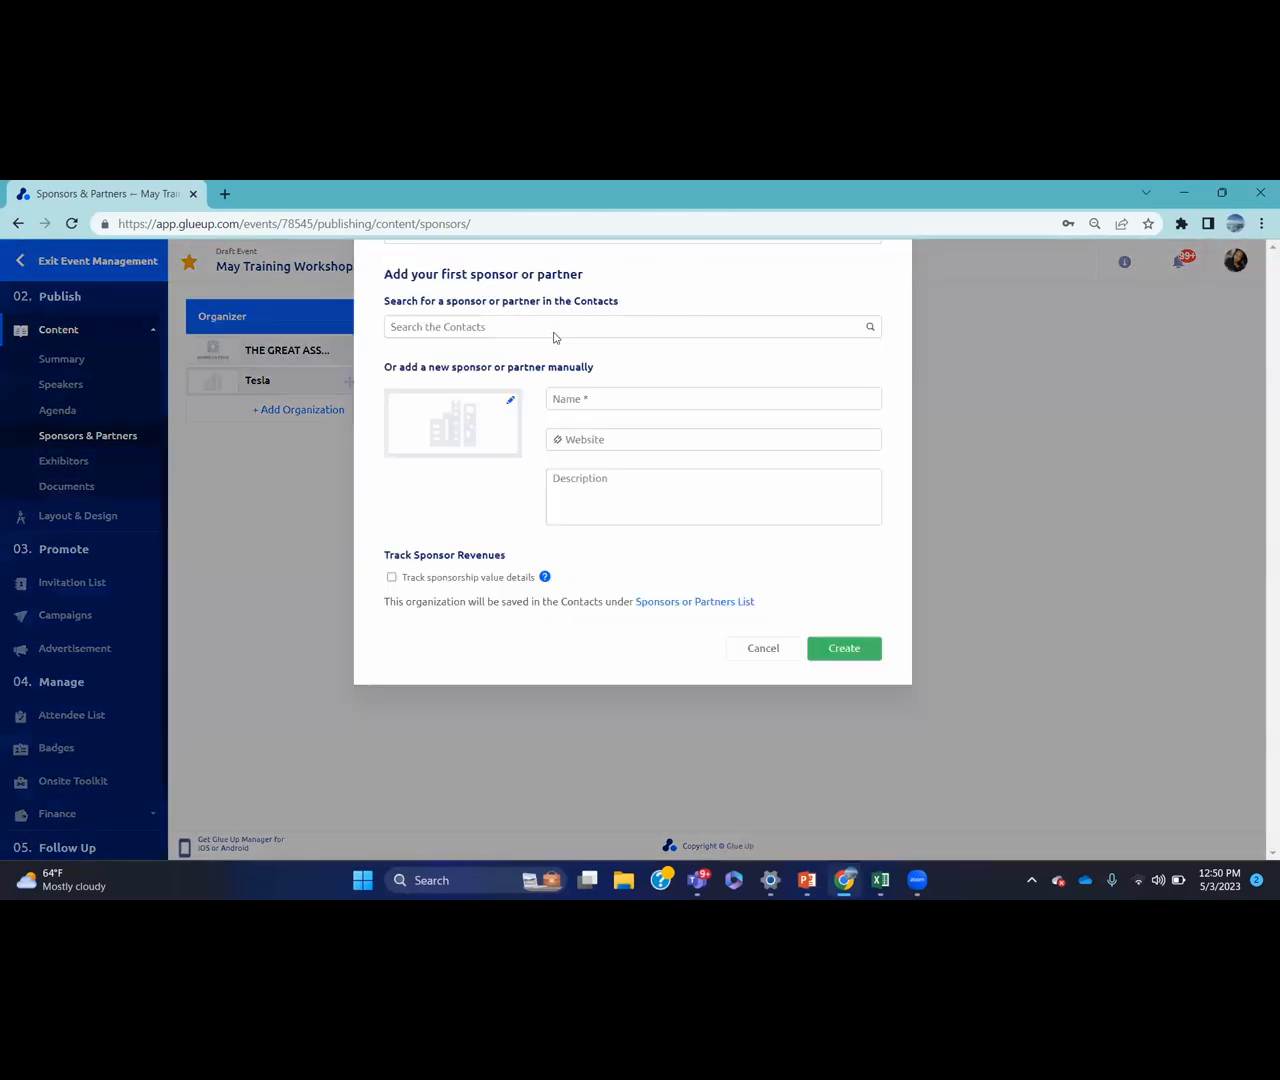
{"action": "left_click", "coordinate": [489, 378]}
{"action": "type", "text": "Sponsors"}
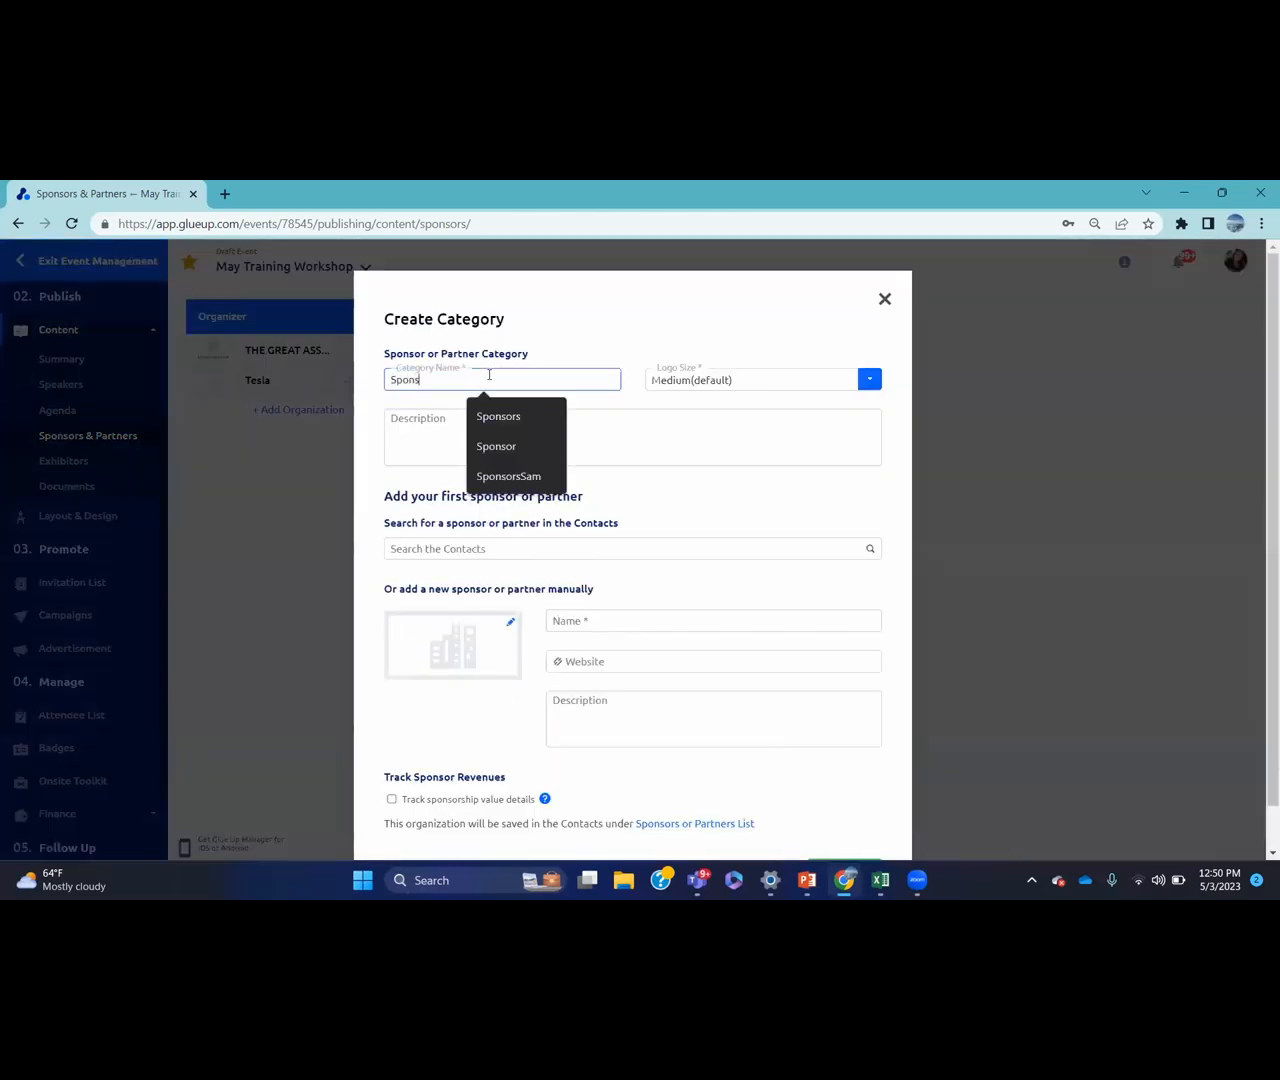
{"action": "left_click", "coordinate": [504, 412]}
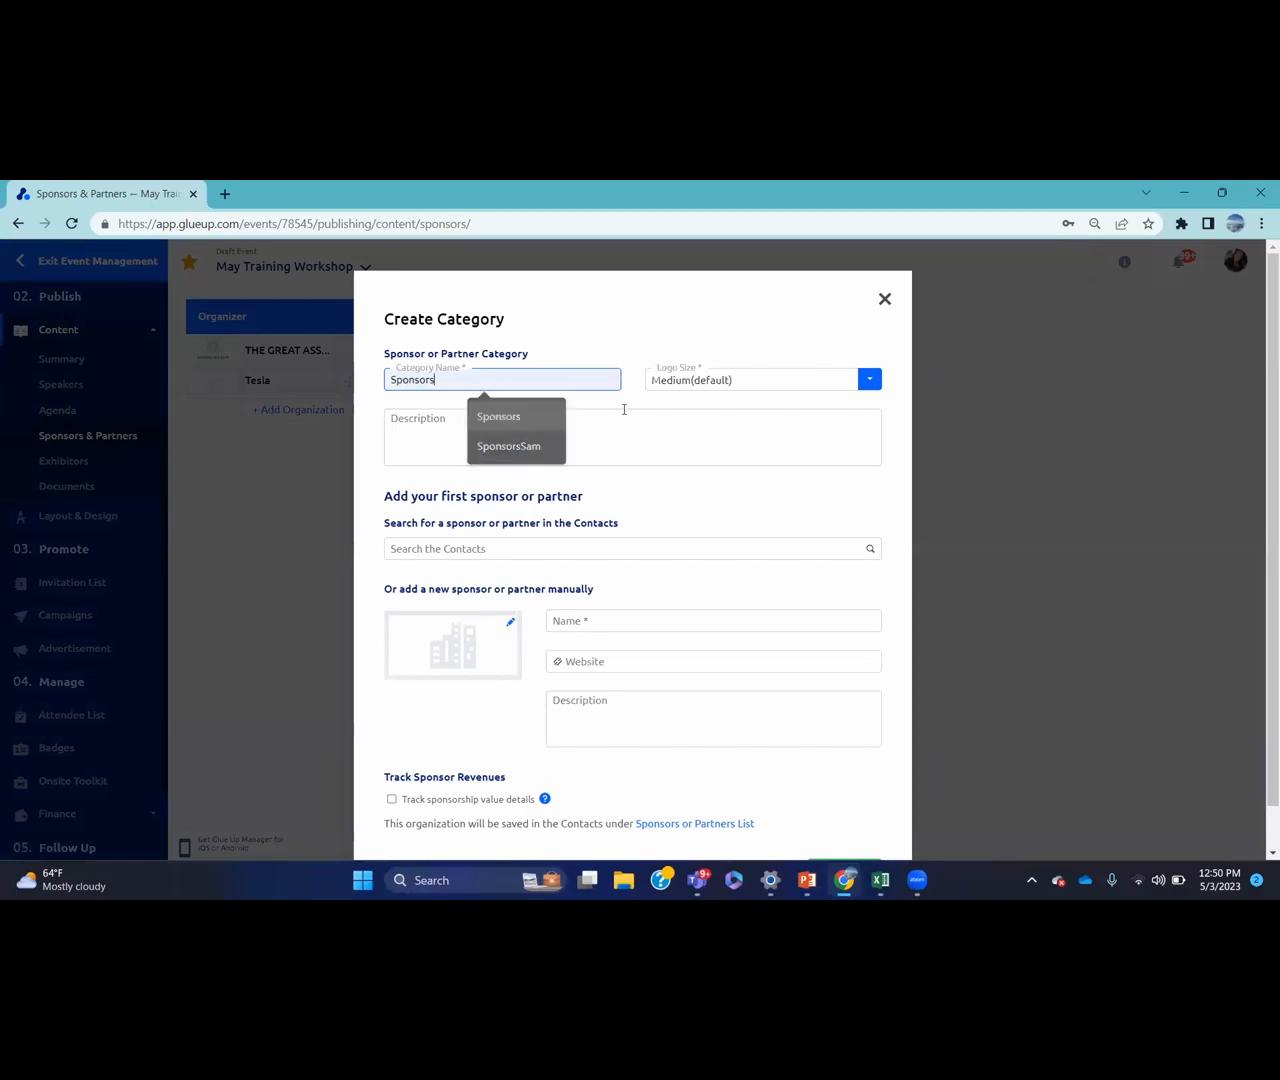
Choose the Samsung contact as first sponsor and untick sponsorship value tracking
{"action": "scroll", "coordinate": [1260, 440], "scroll_direction": "down", "scroll_amount": 1}
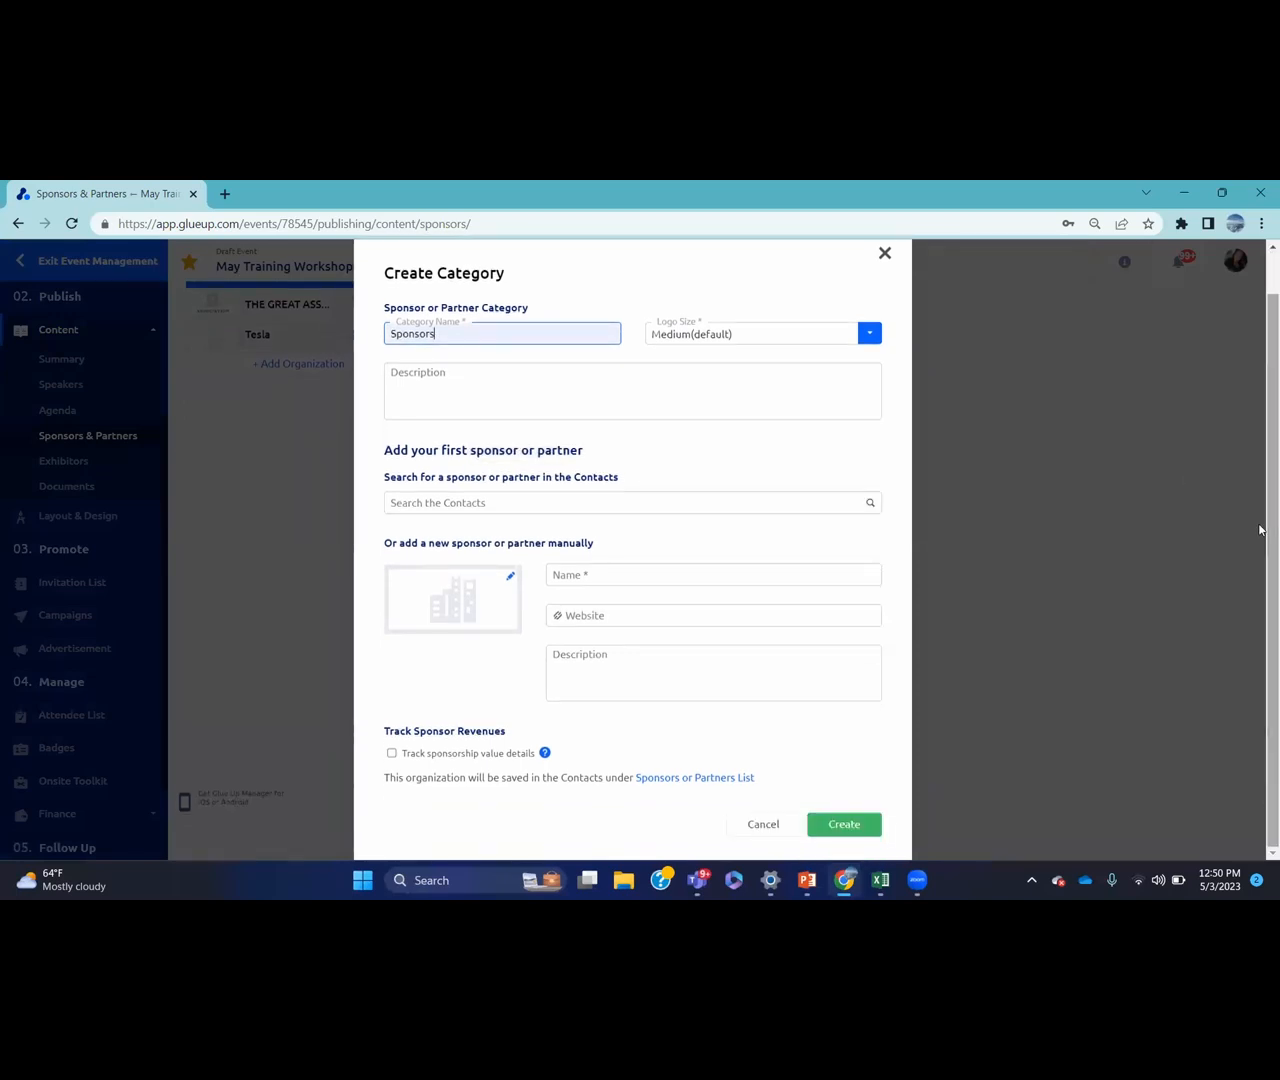
{"action": "left_click", "coordinate": [596, 494]}
{"action": "type", "text": "sam"}
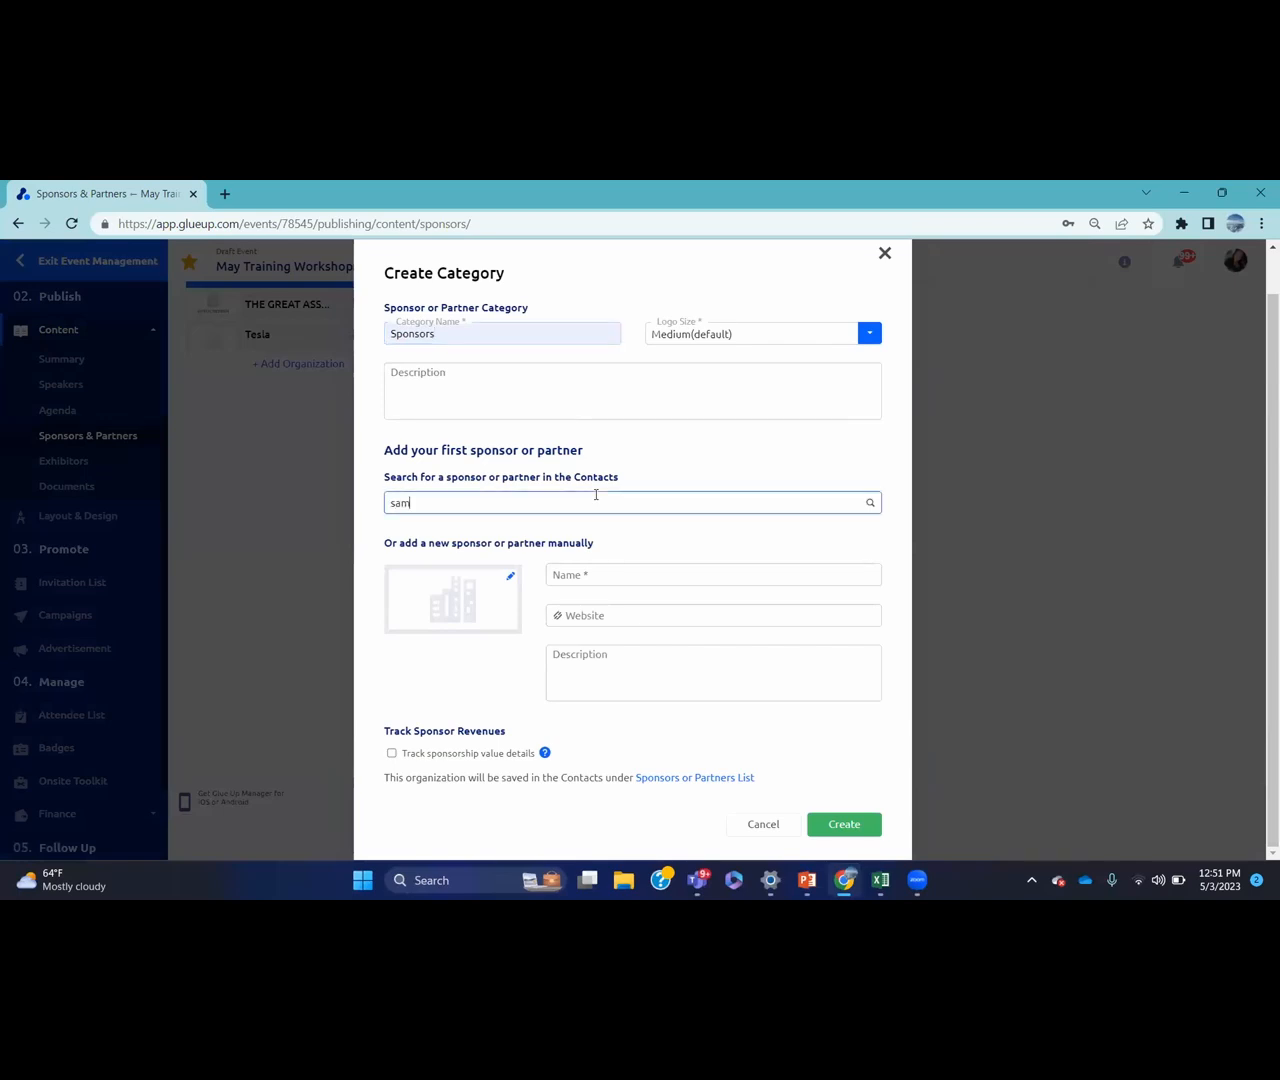
{"action": "type", "text": "sung"}
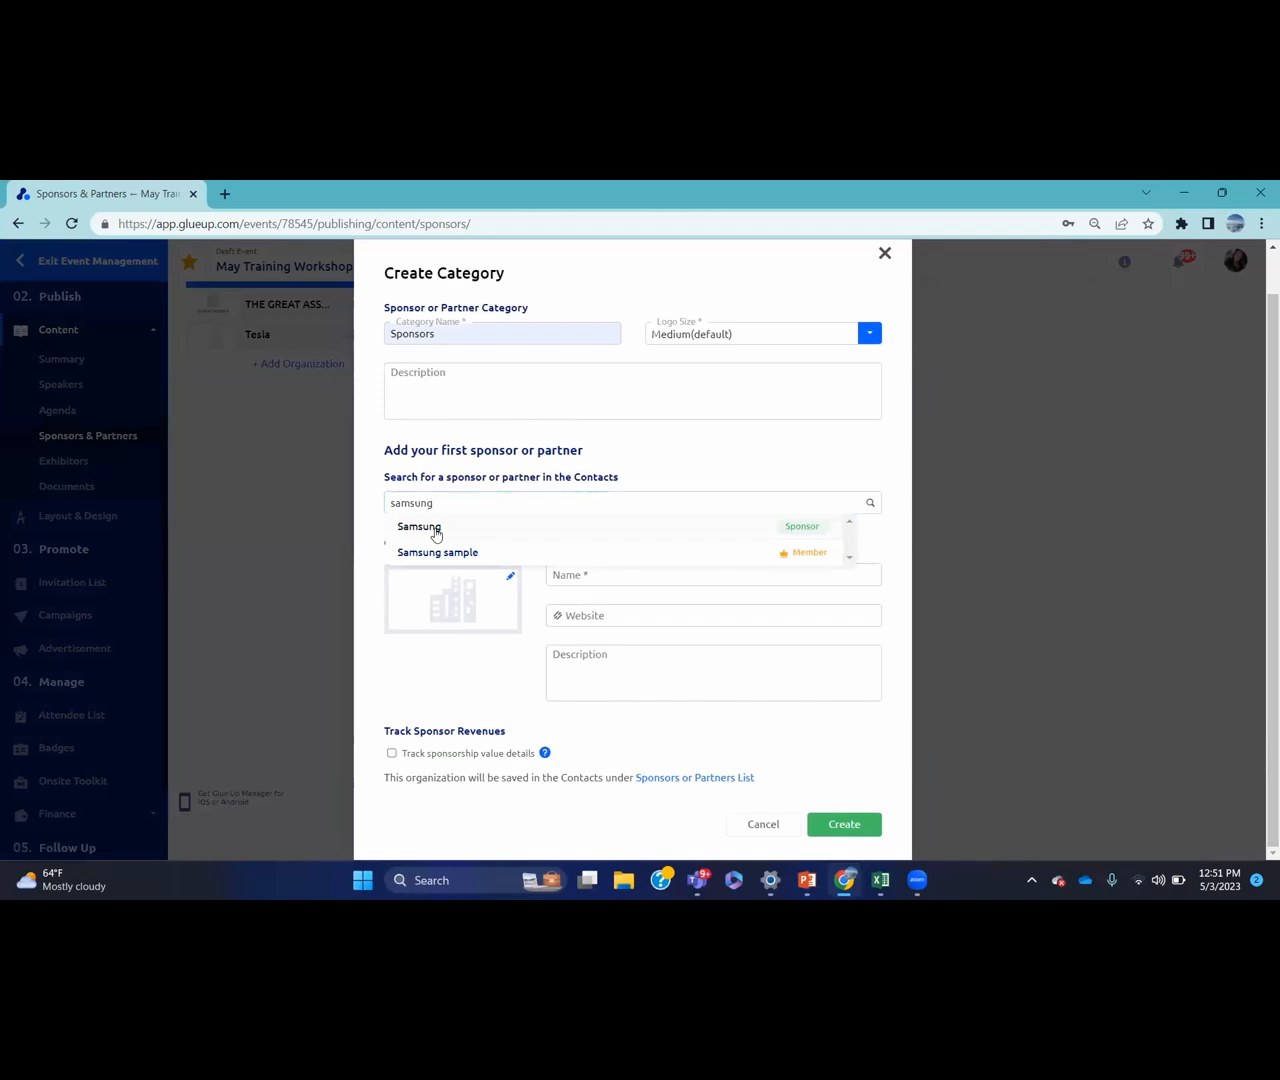
{"action": "left_click", "coordinate": [436, 530]}
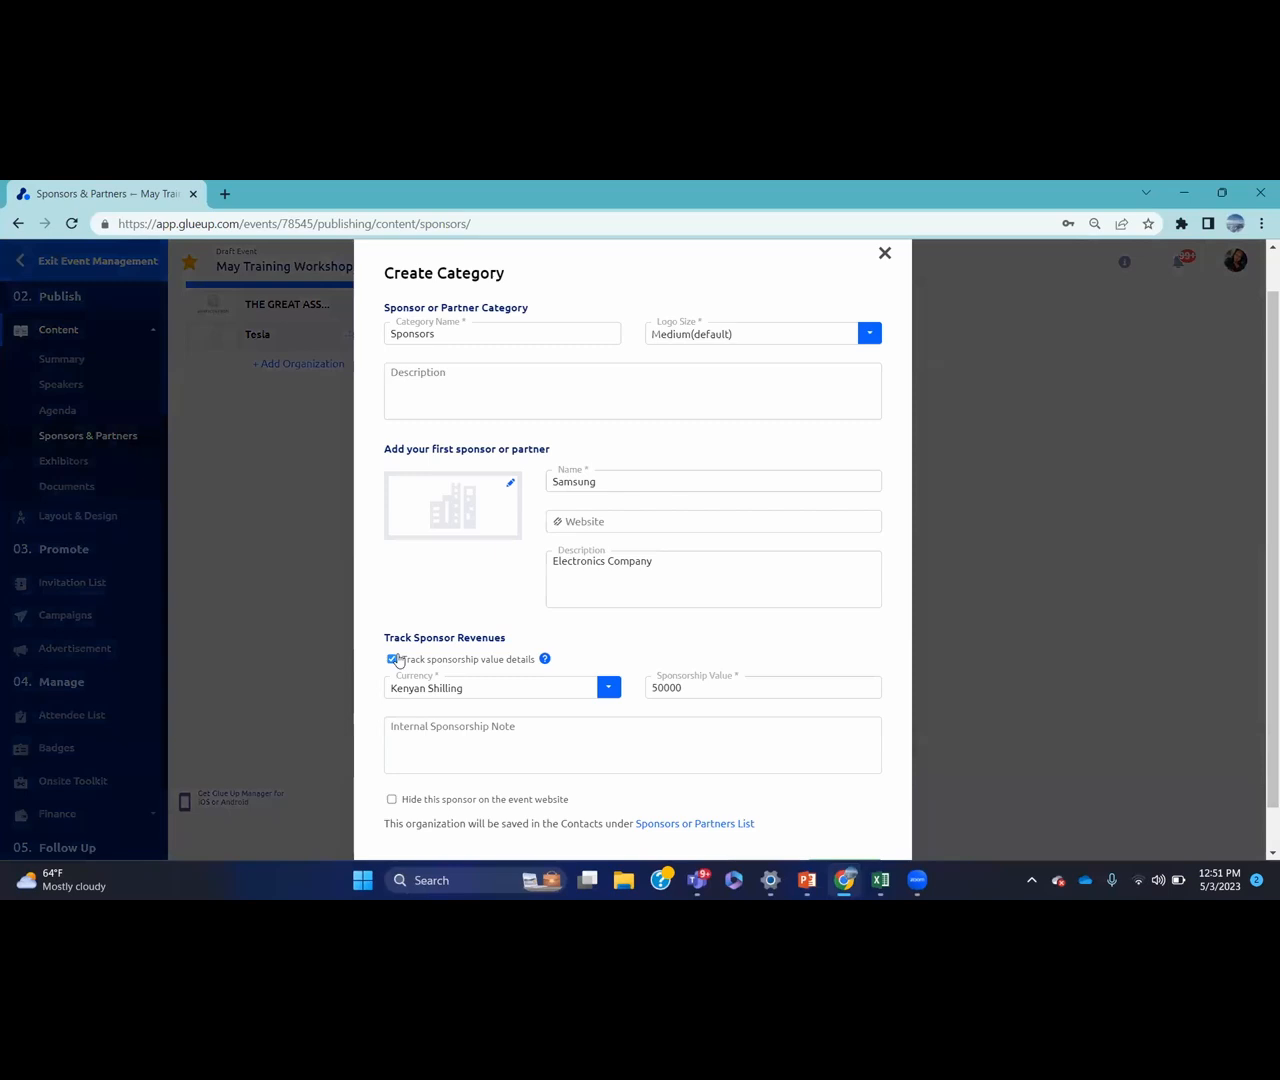
{"action": "left_click", "coordinate": [395, 659]}
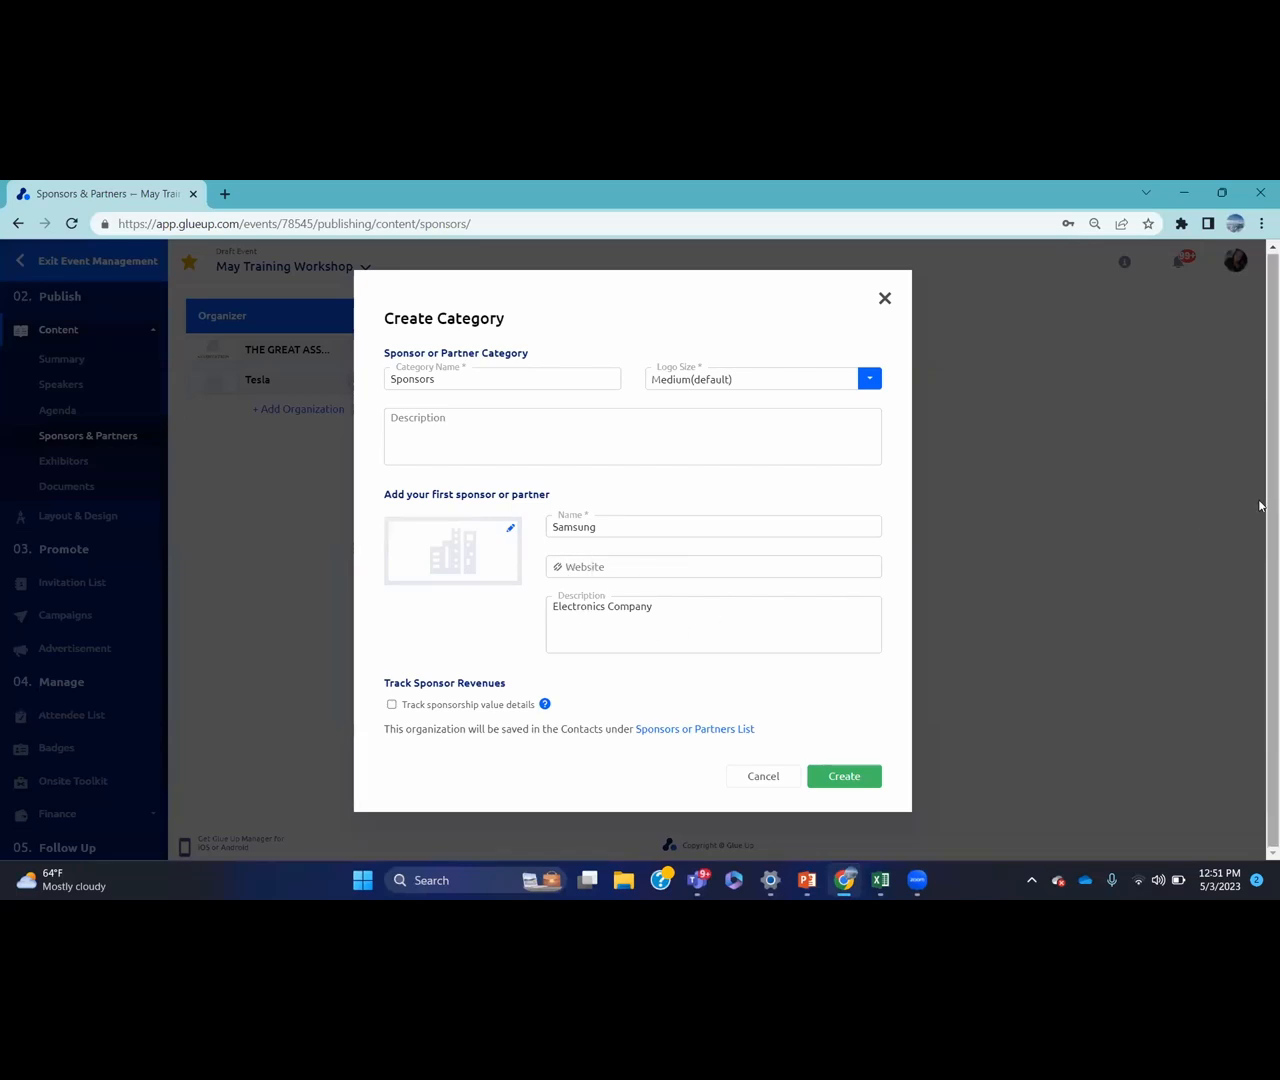
Re-enable value tracking, set US Dollar and 50000 as Samsung's sponsorship value, and create the category
{"action": "left_click", "coordinate": [391, 704]}
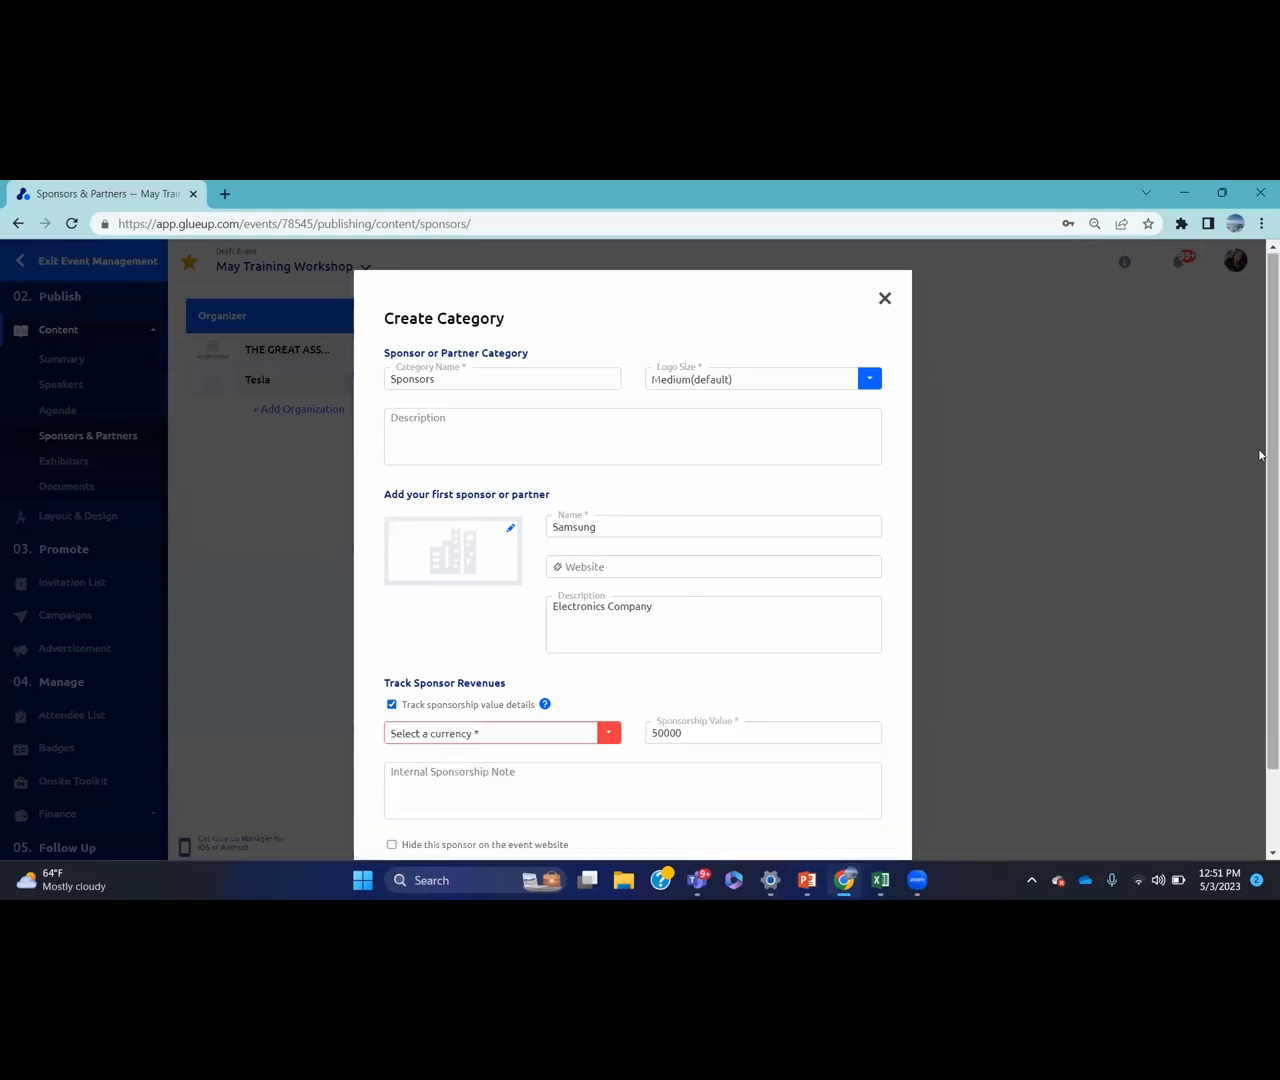
{"action": "scroll", "coordinate": [1260, 616], "scroll_direction": "down", "scroll_amount": 2}
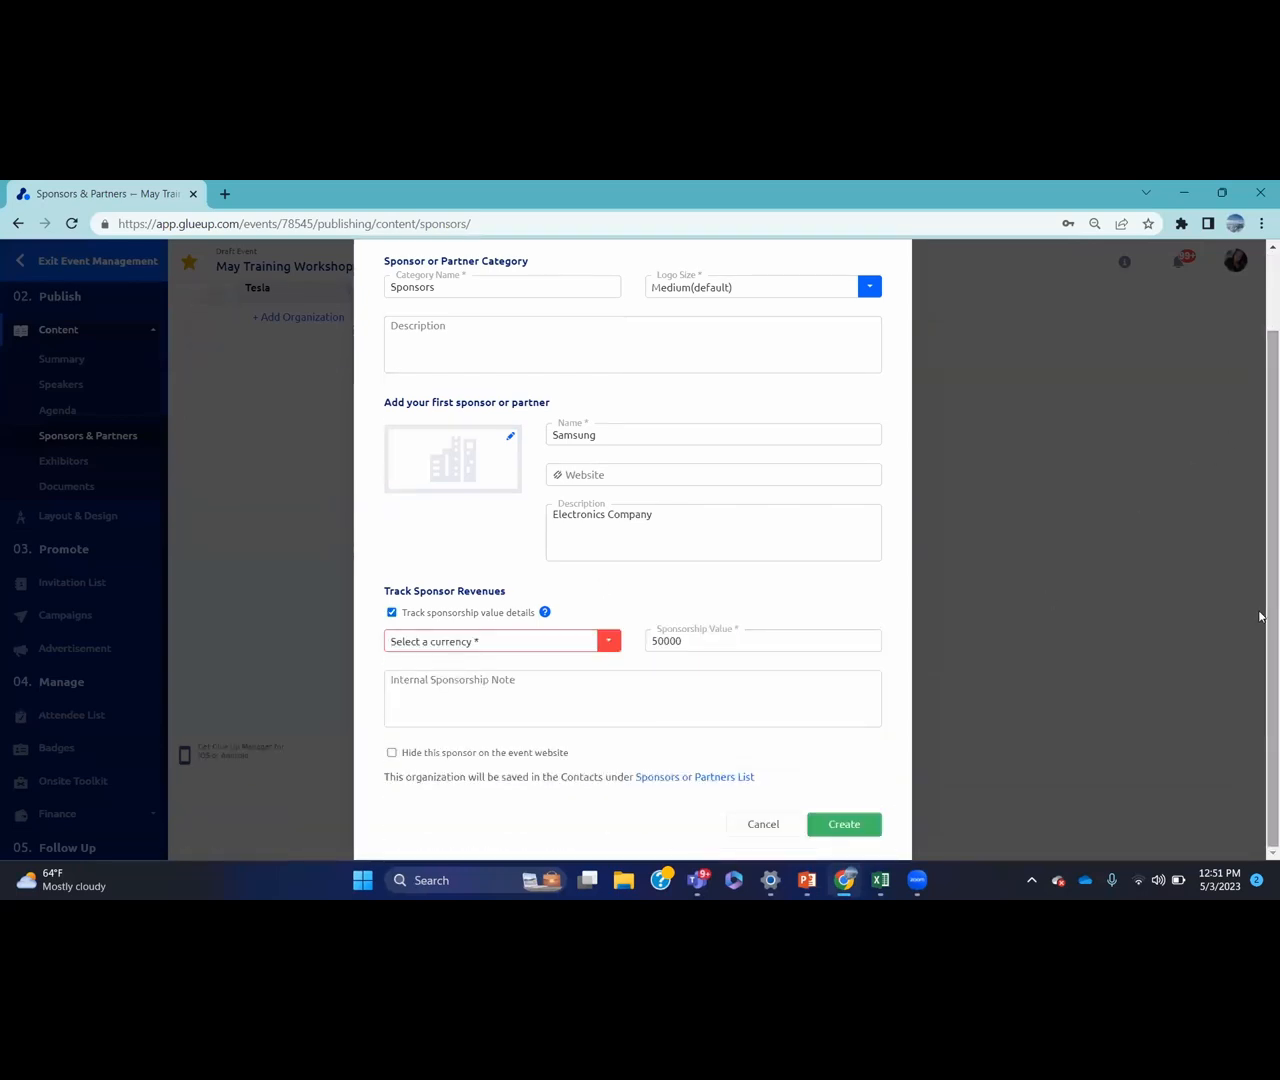
{"action": "left_click", "coordinate": [693, 643]}
{"action": "key", "text": "BackSpace"}
{"action": "key", "text": "BackSpace"}
{"action": "key", "text": "BackSpace"}
{"action": "key", "text": "BackSpace"}
{"action": "key", "text": "BackSpace"}
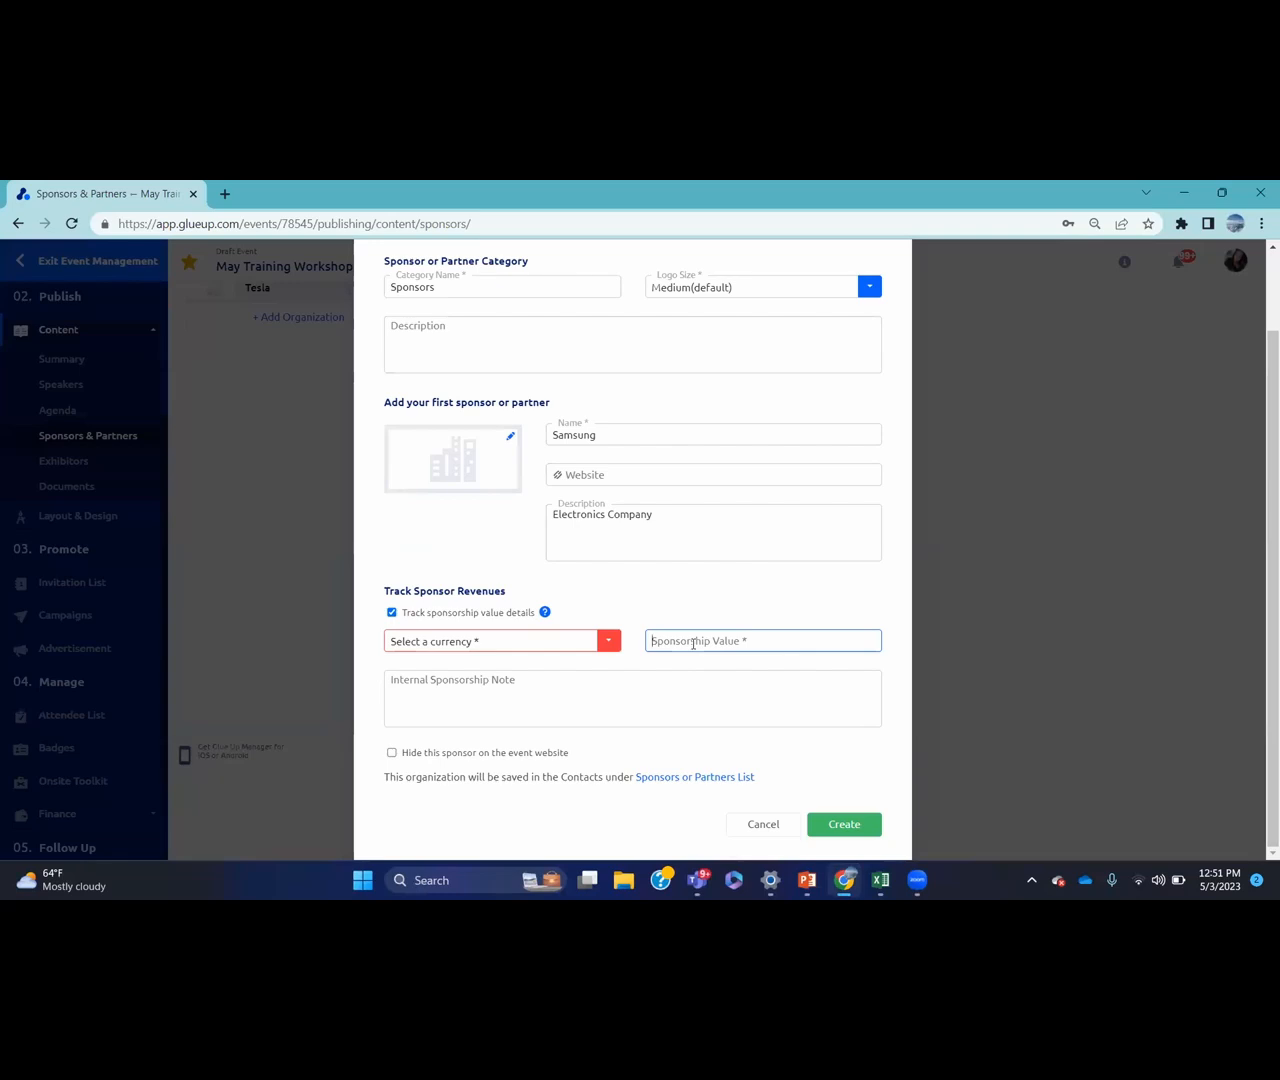
{"action": "left_click", "coordinate": [608, 642]}
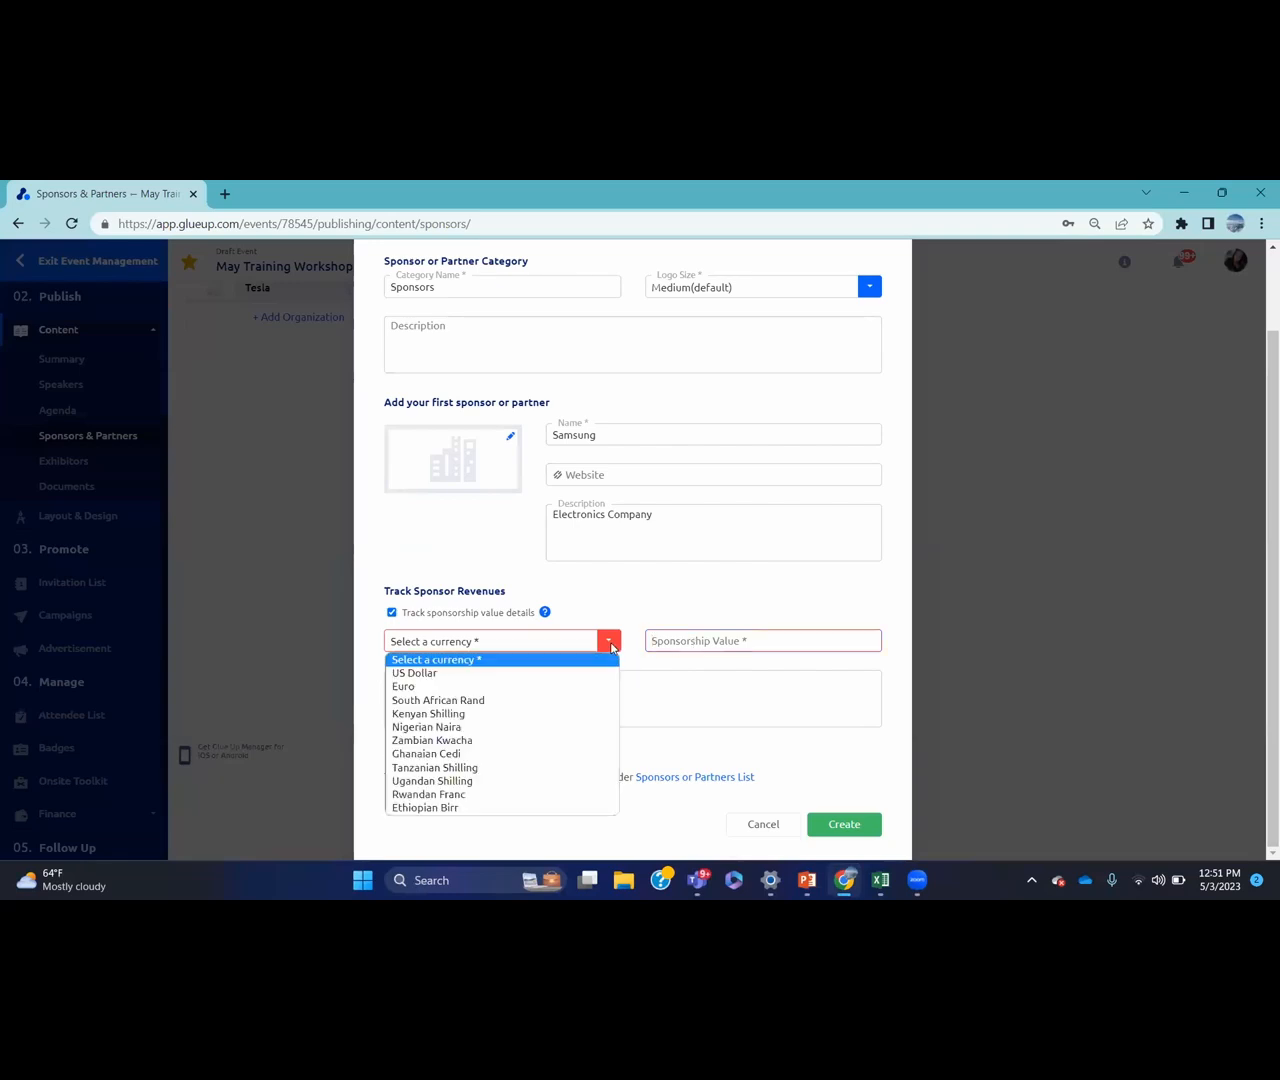
{"action": "left_click", "coordinate": [507, 673]}
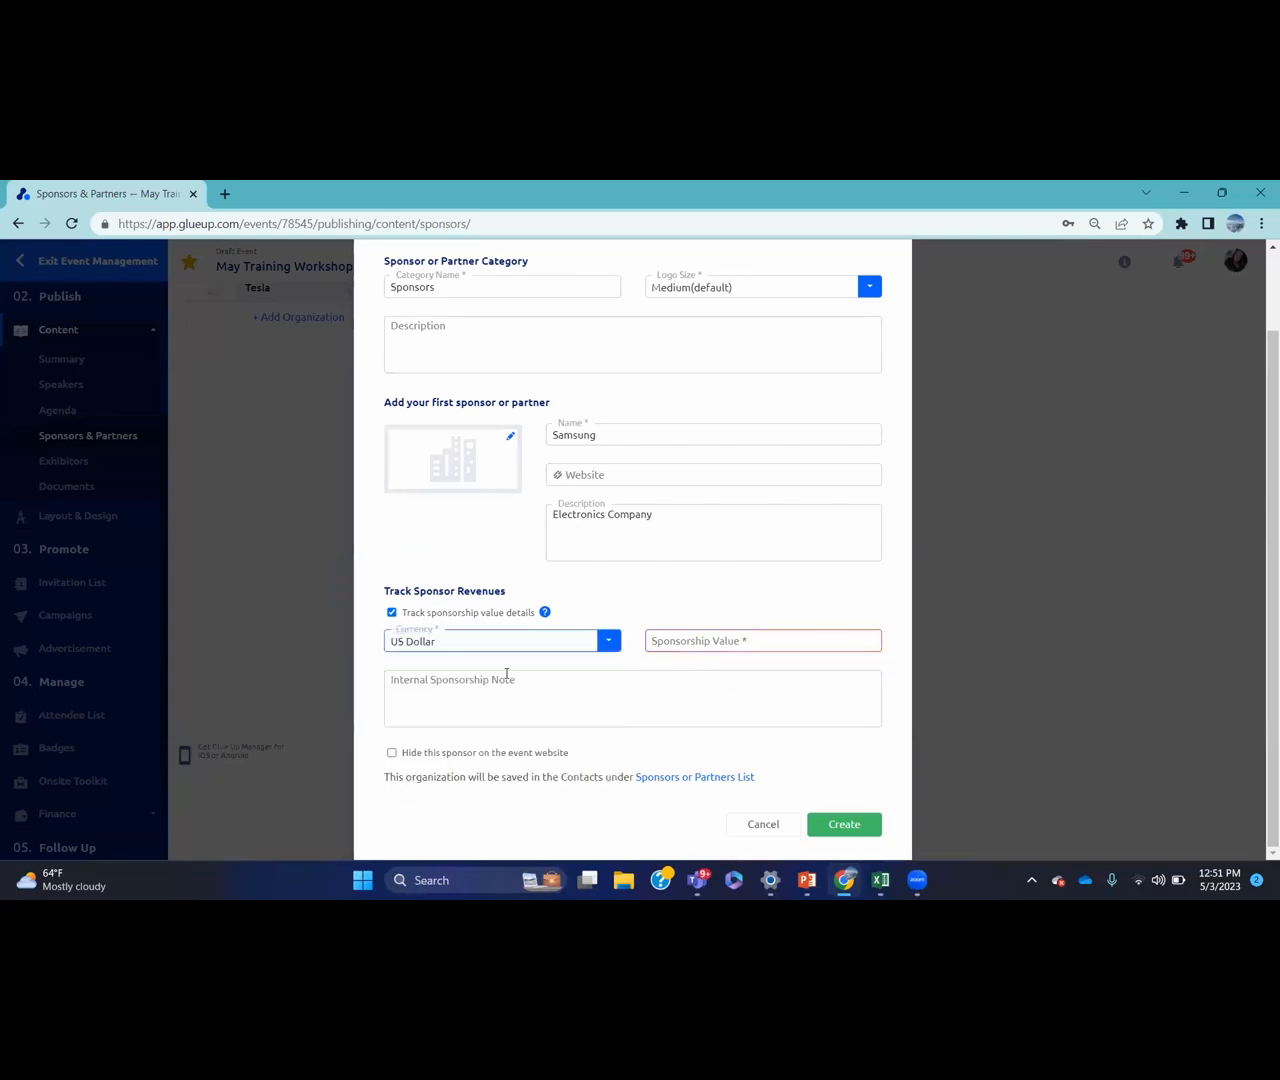
{"action": "left_click", "coordinate": [688, 639]}
{"action": "type", "text": "50000"}
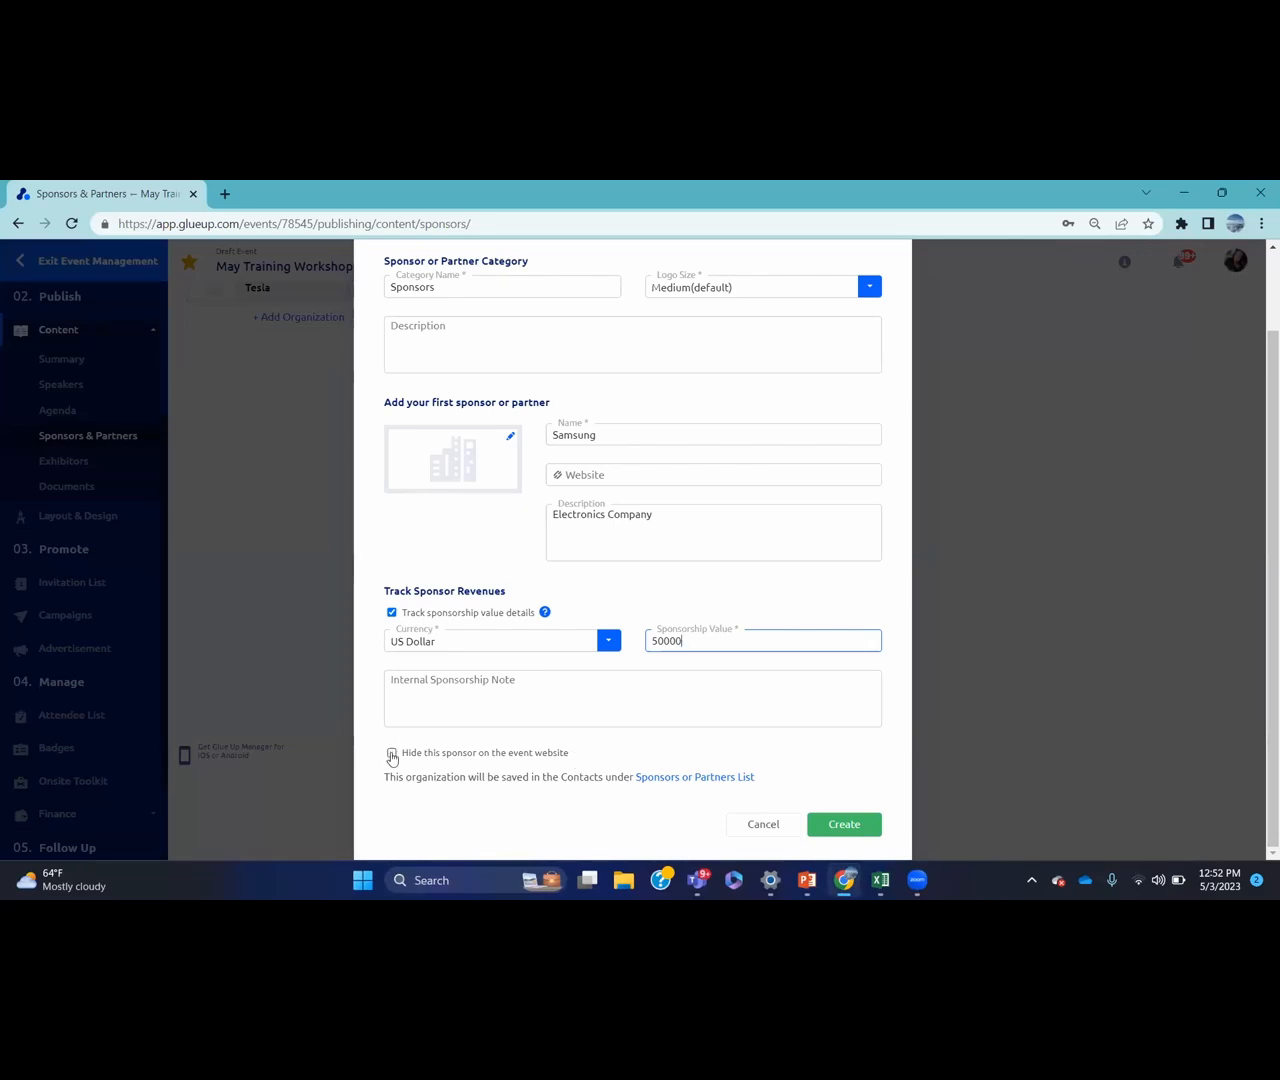
{"action": "left_click", "coordinate": [831, 828]}
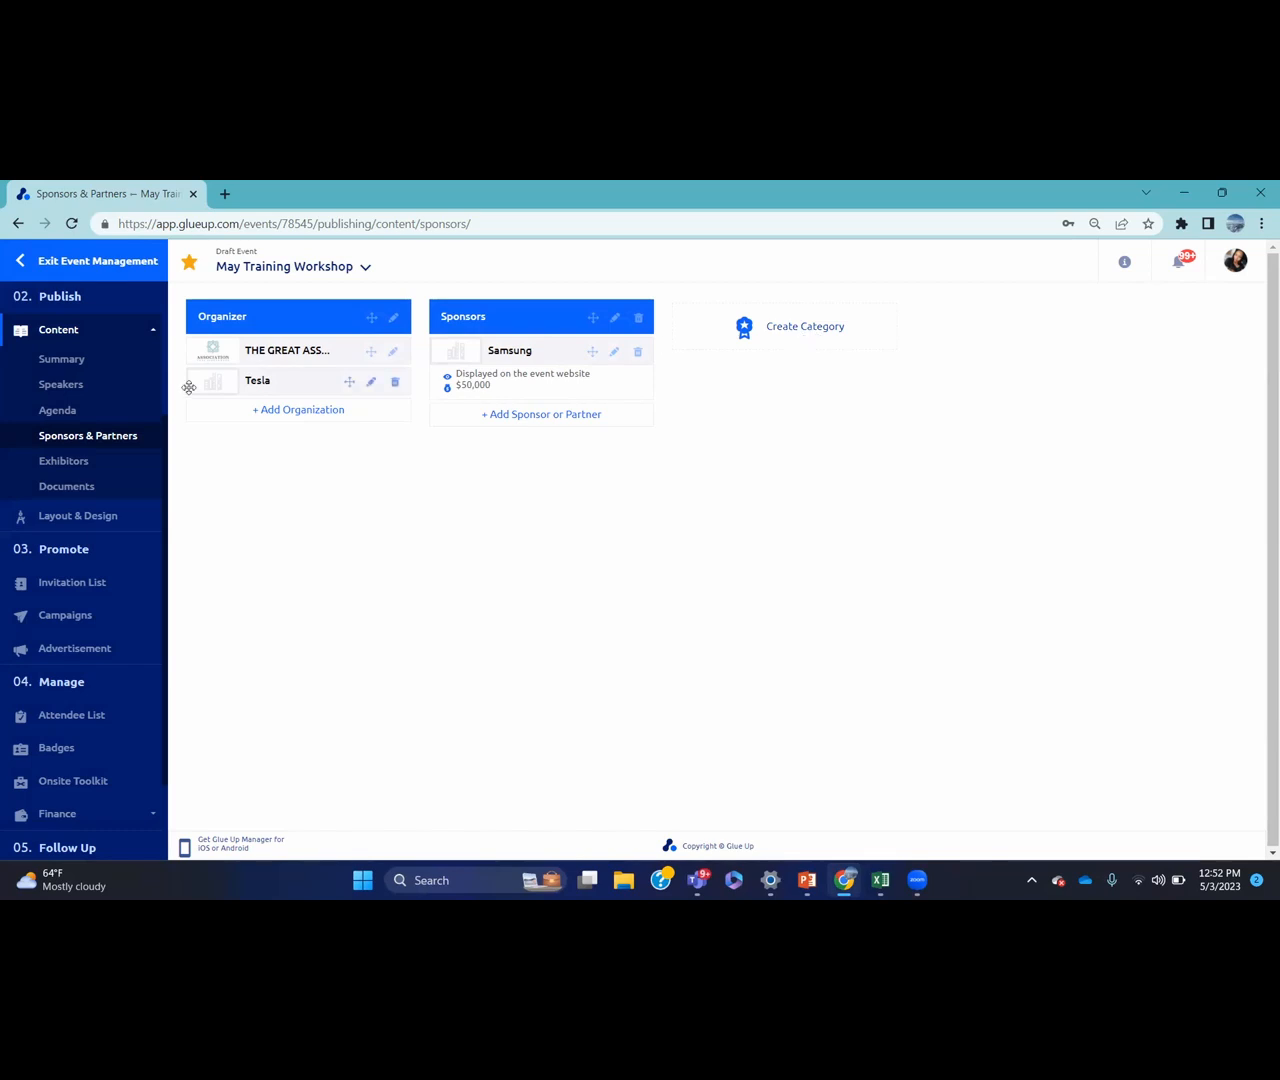
Review the Exhibitors page's import options, then go to the empty Documents page
{"action": "left_click", "coordinate": [136, 468]}
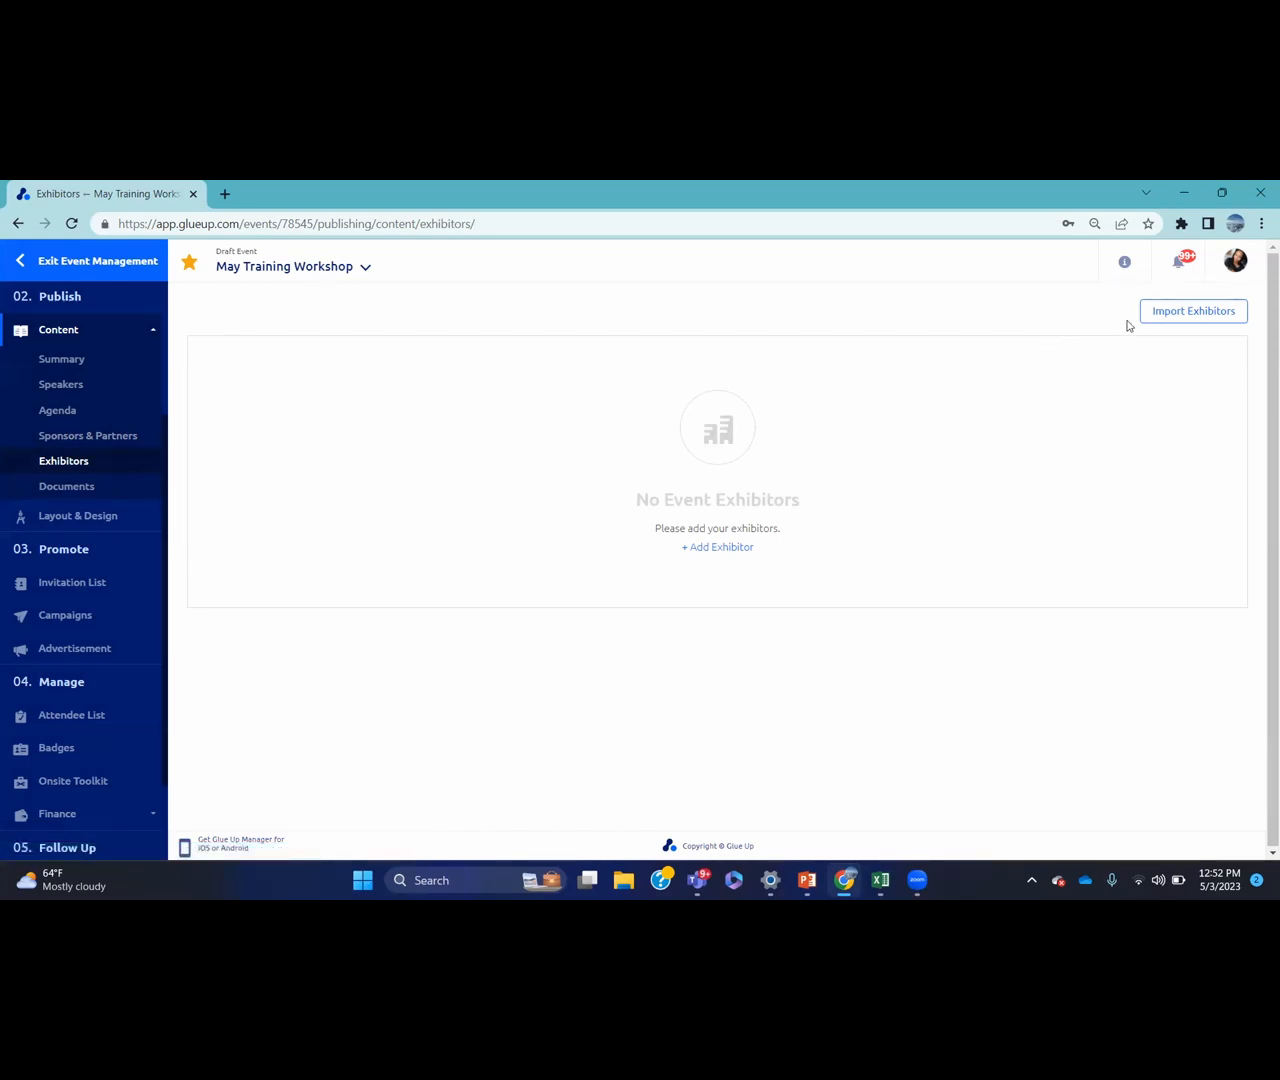
{"action": "left_click", "coordinate": [1190, 322]}
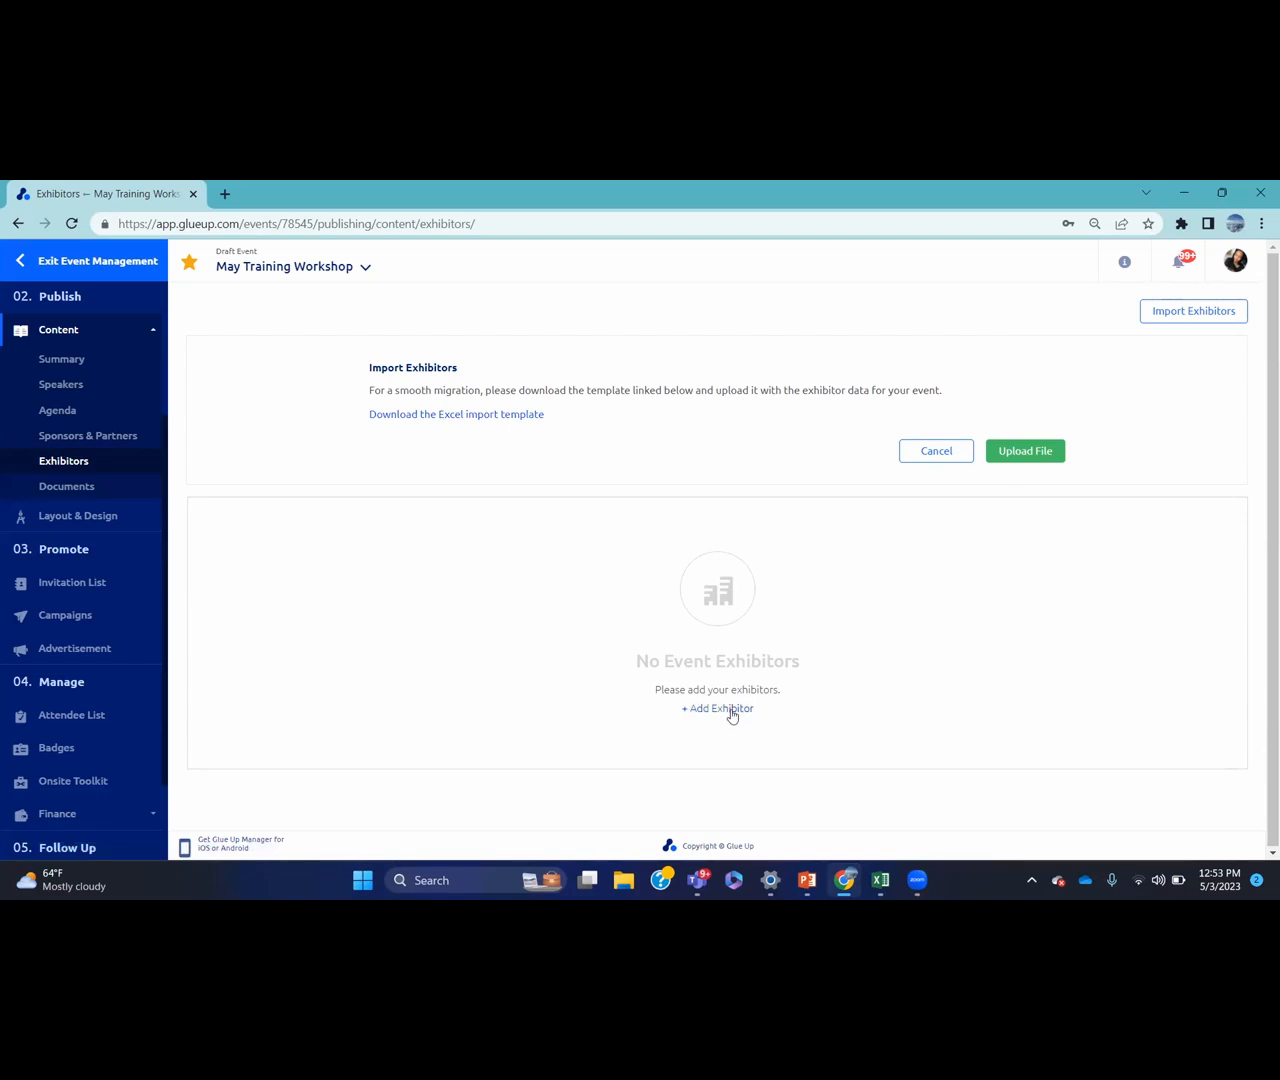
{"action": "left_click", "coordinate": [139, 488]}
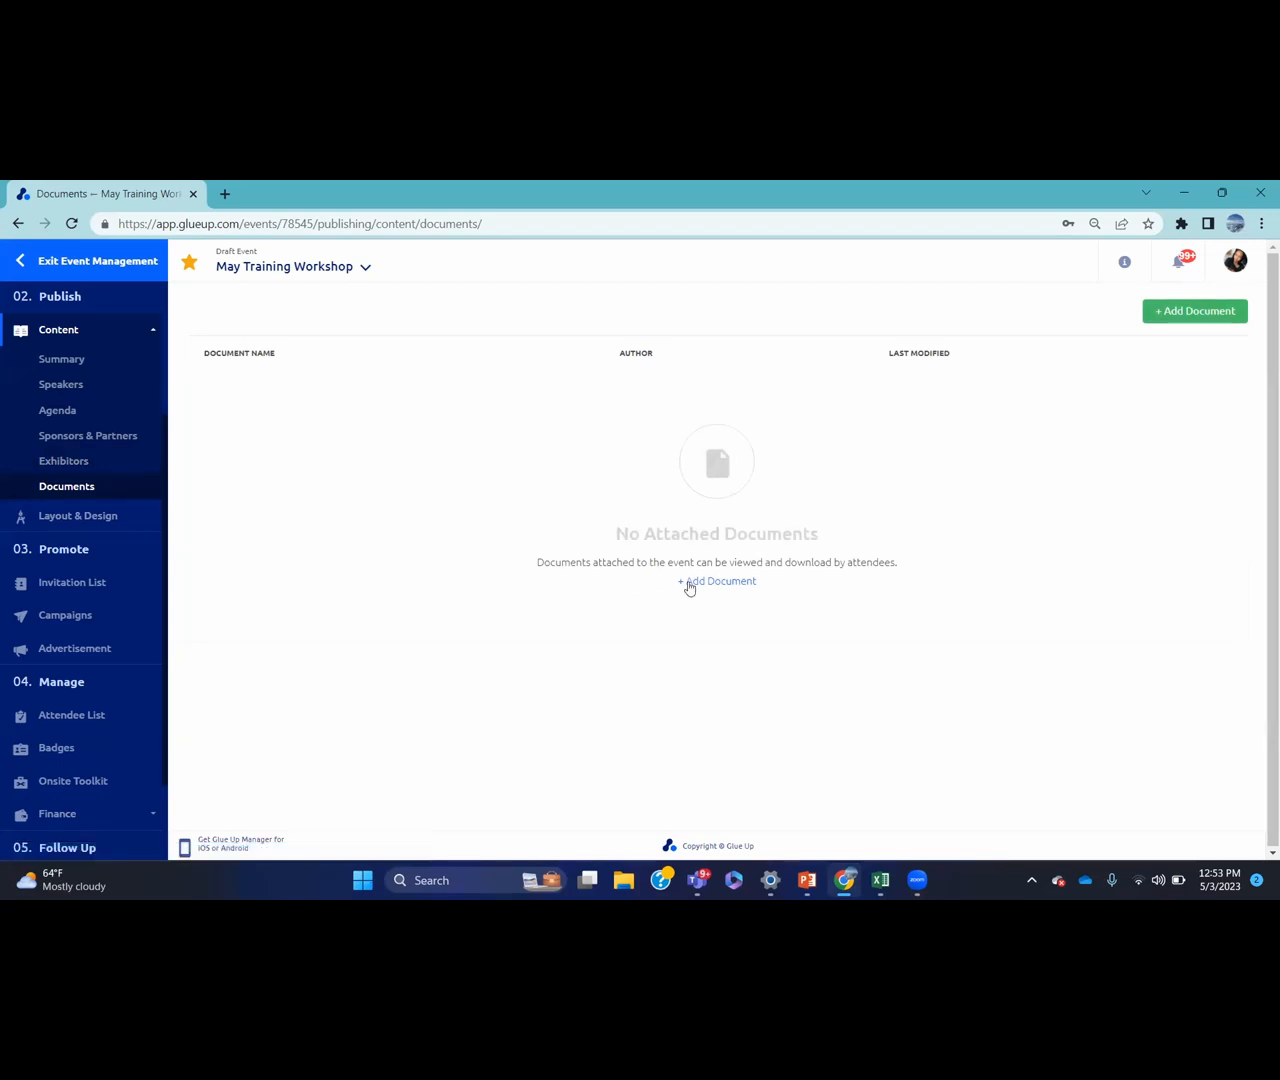
Upload code.png from the Desktop as an event document
{"action": "left_click", "coordinate": [720, 588]}
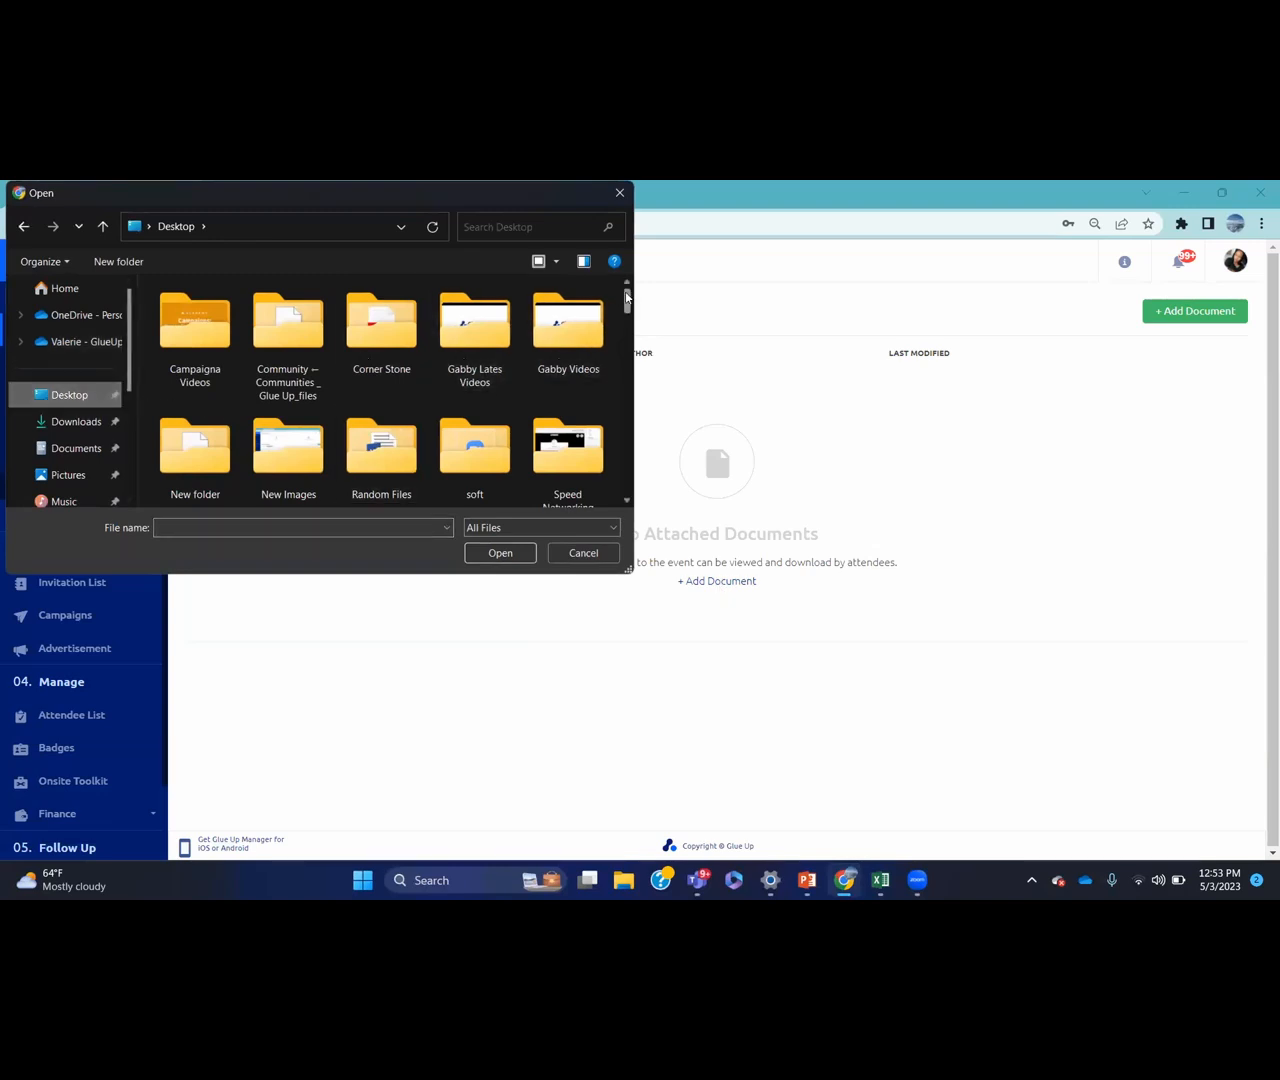
{"action": "left_click_drag", "start_coordinate": [627, 297], "coordinate": [627, 325]}
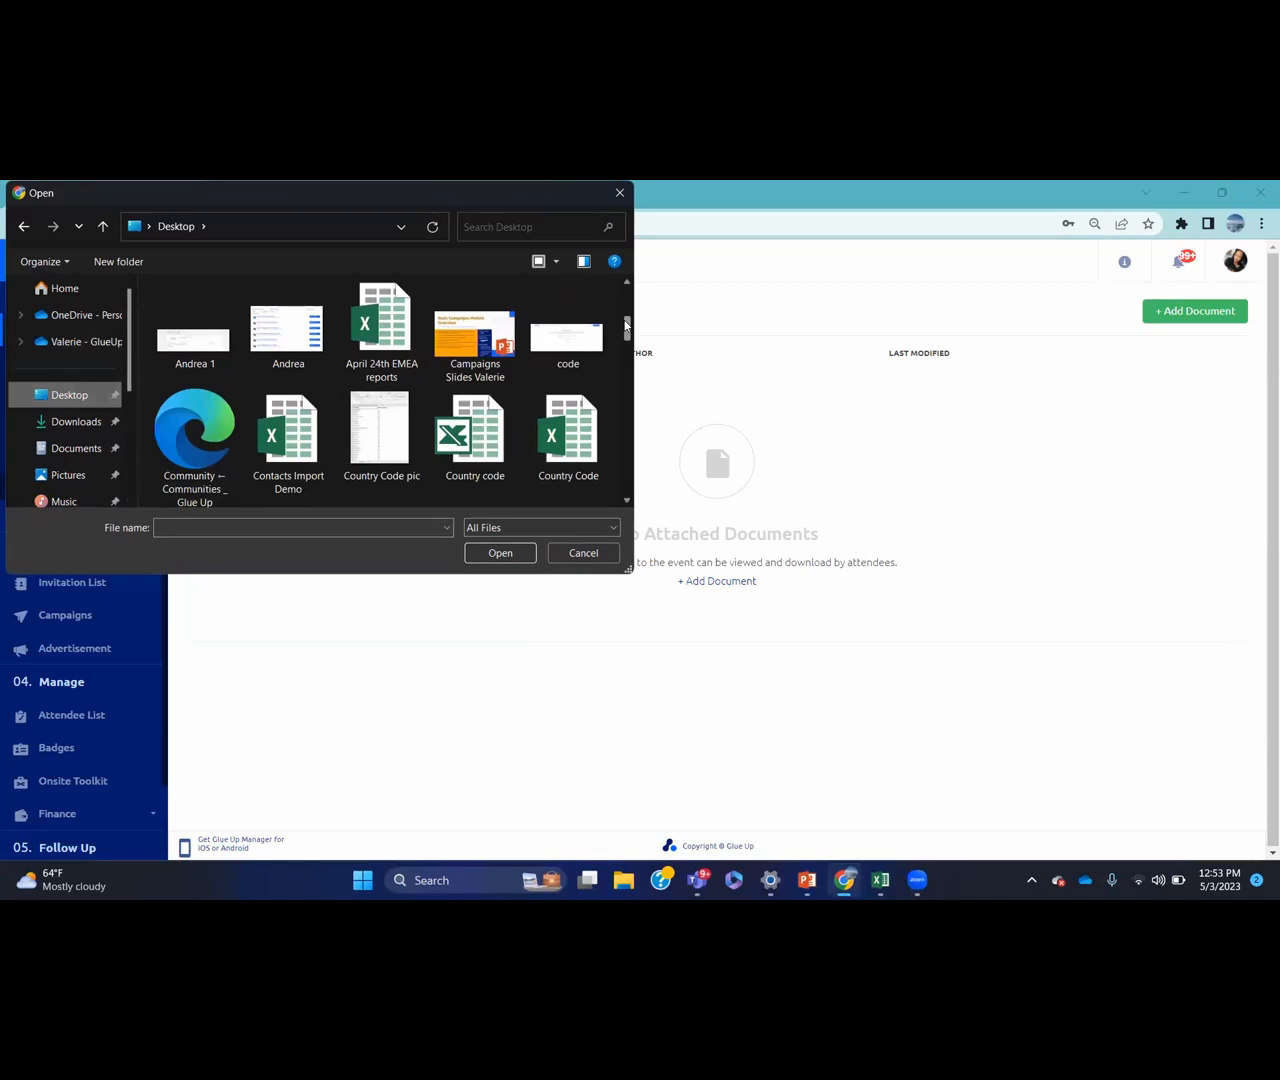
{"action": "left_click", "coordinate": [586, 330]}
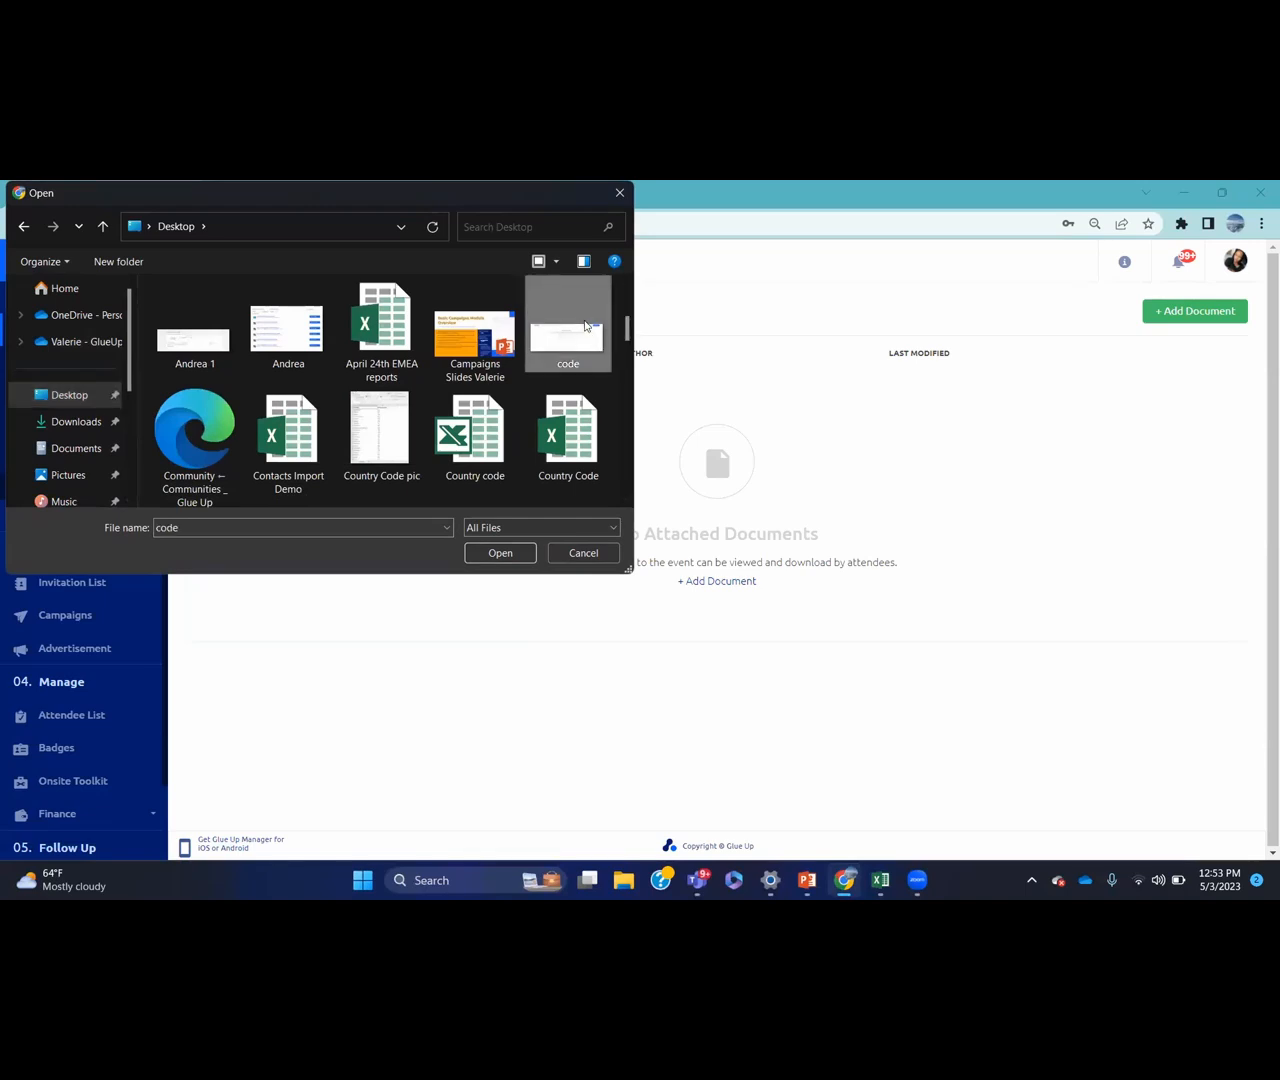
{"action": "left_click", "coordinate": [503, 554]}
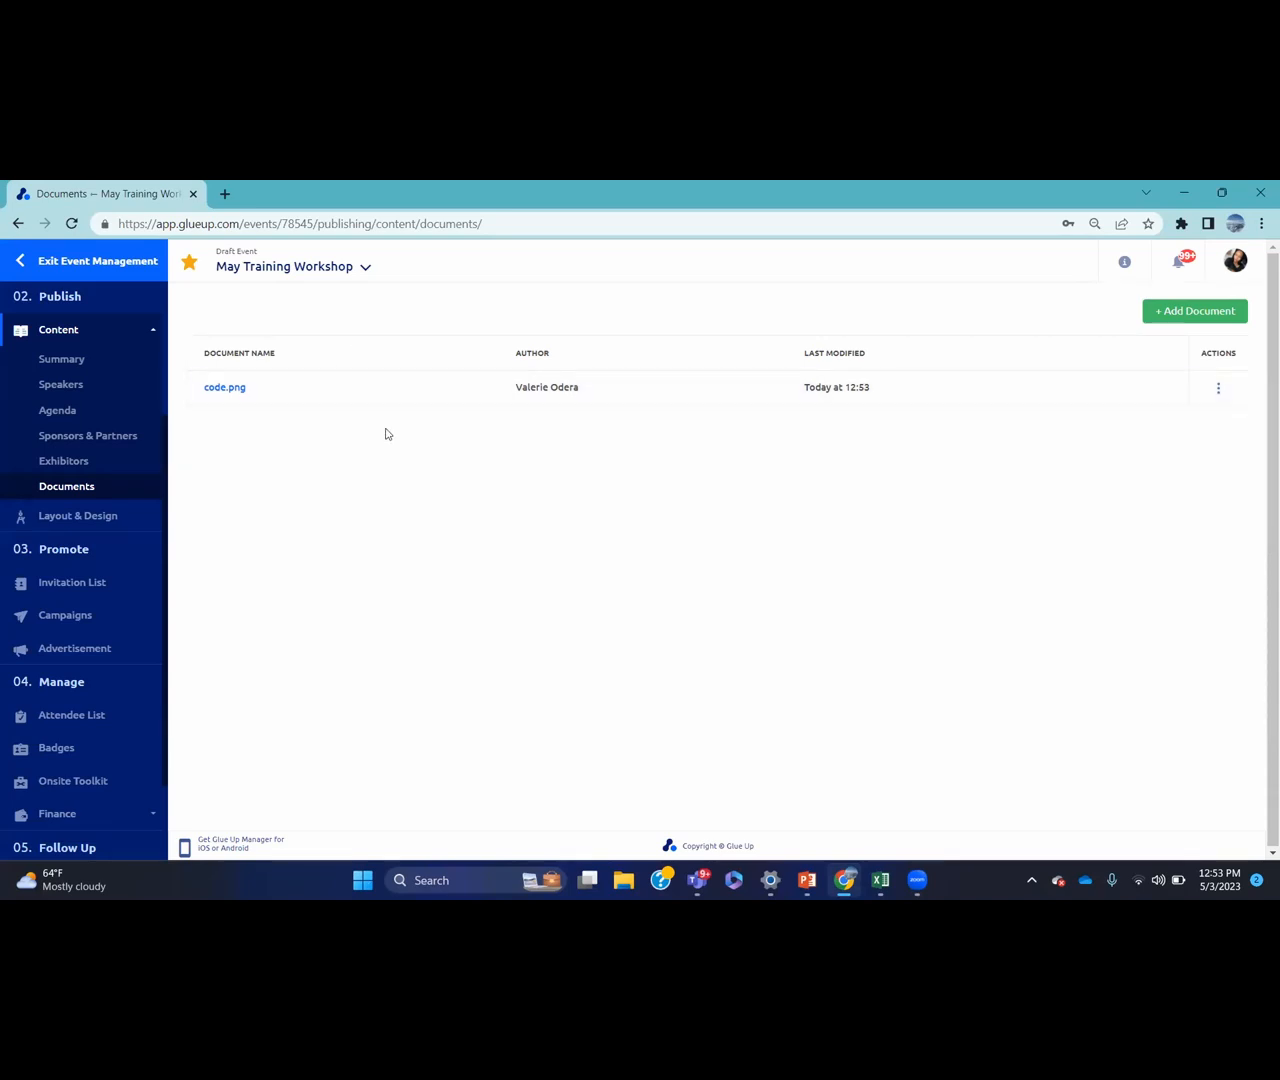
Add code.png as a session document on the Day 1 Introductions session and save
{"action": "left_click", "coordinate": [118, 416]}
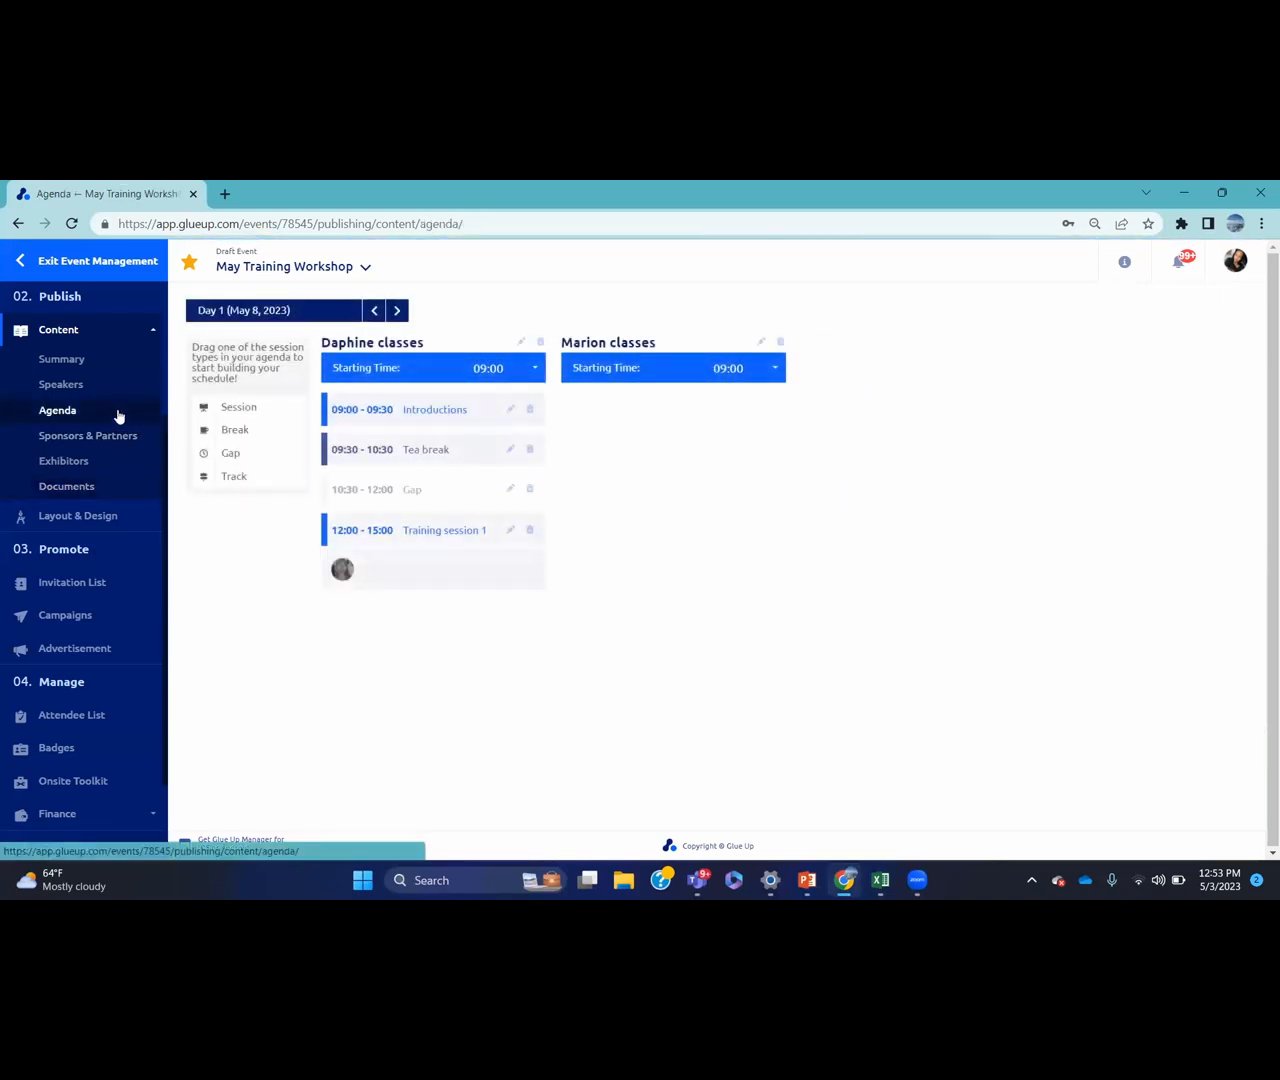
{"action": "left_click", "coordinate": [510, 412]}
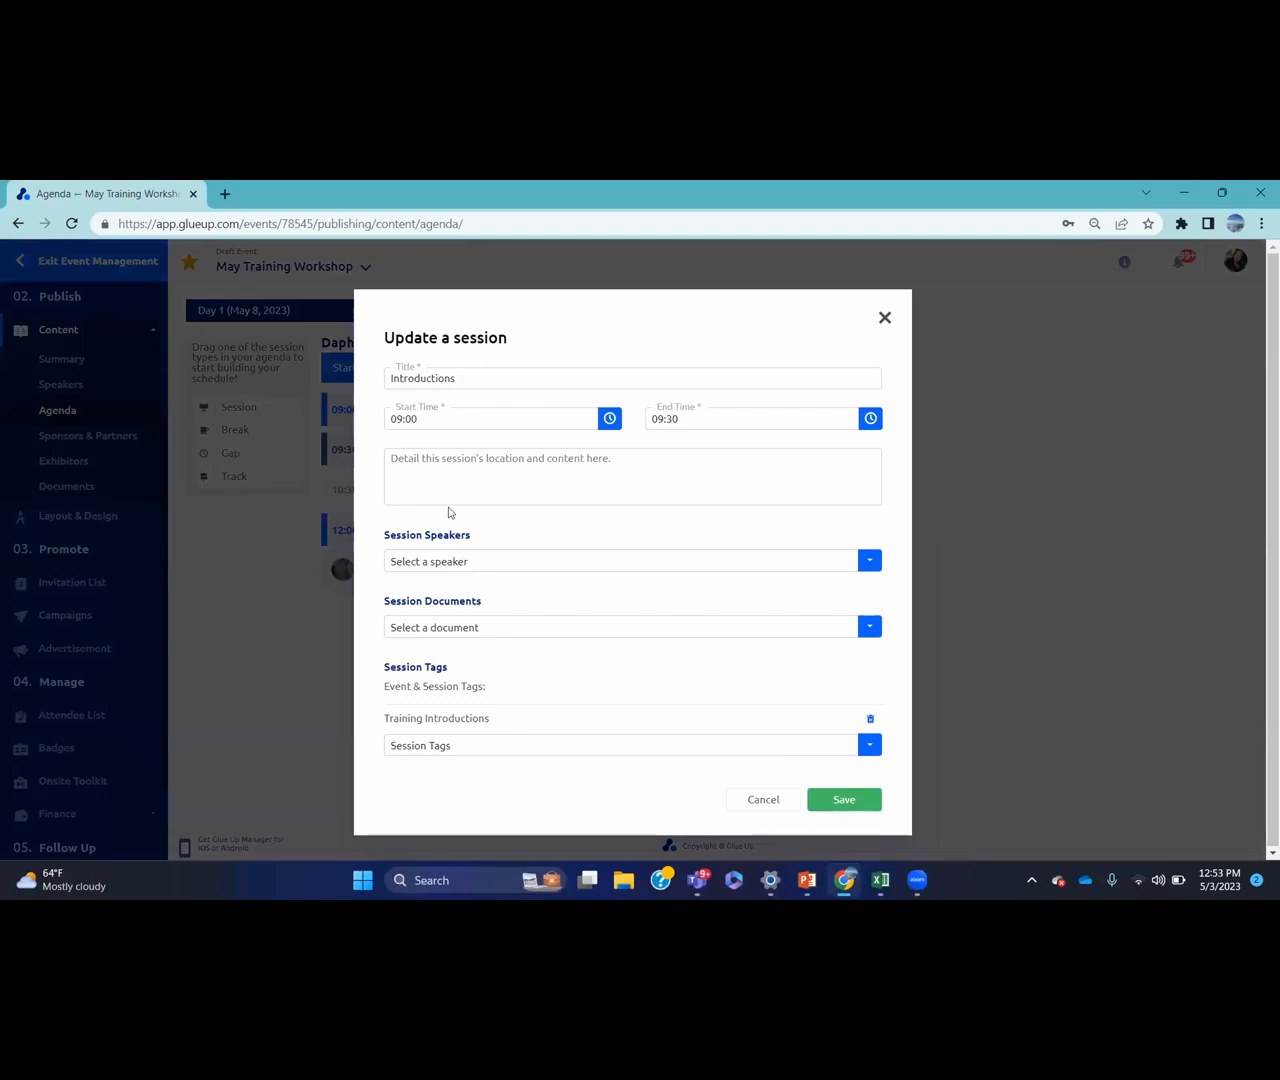
{"action": "left_click", "coordinate": [472, 630]}
{"action": "left_click", "coordinate": [442, 658]}
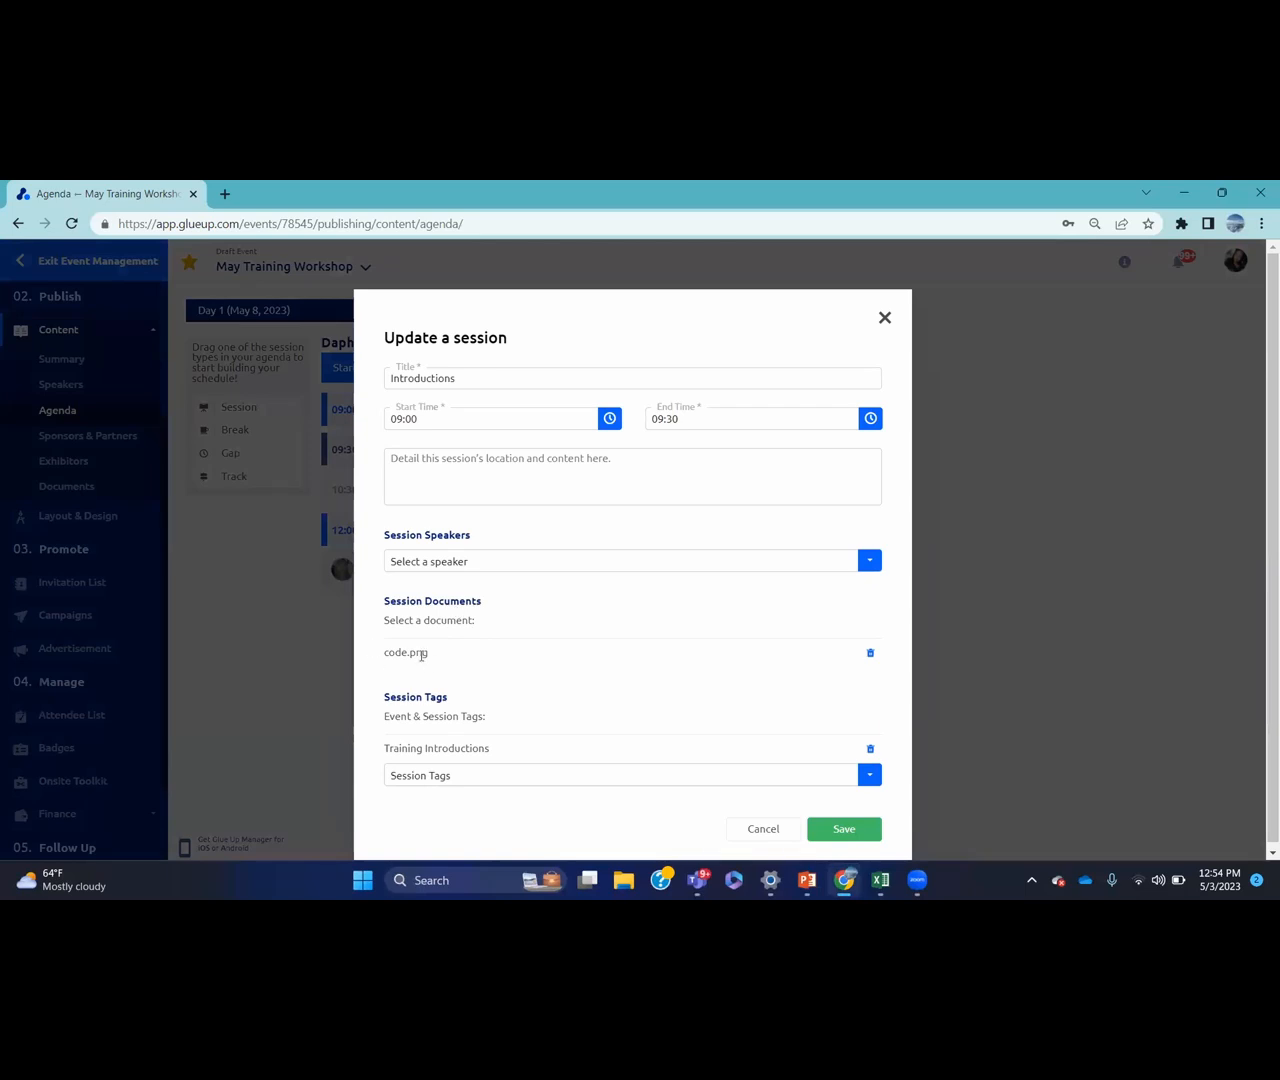
{"action": "left_click", "coordinate": [860, 836]}
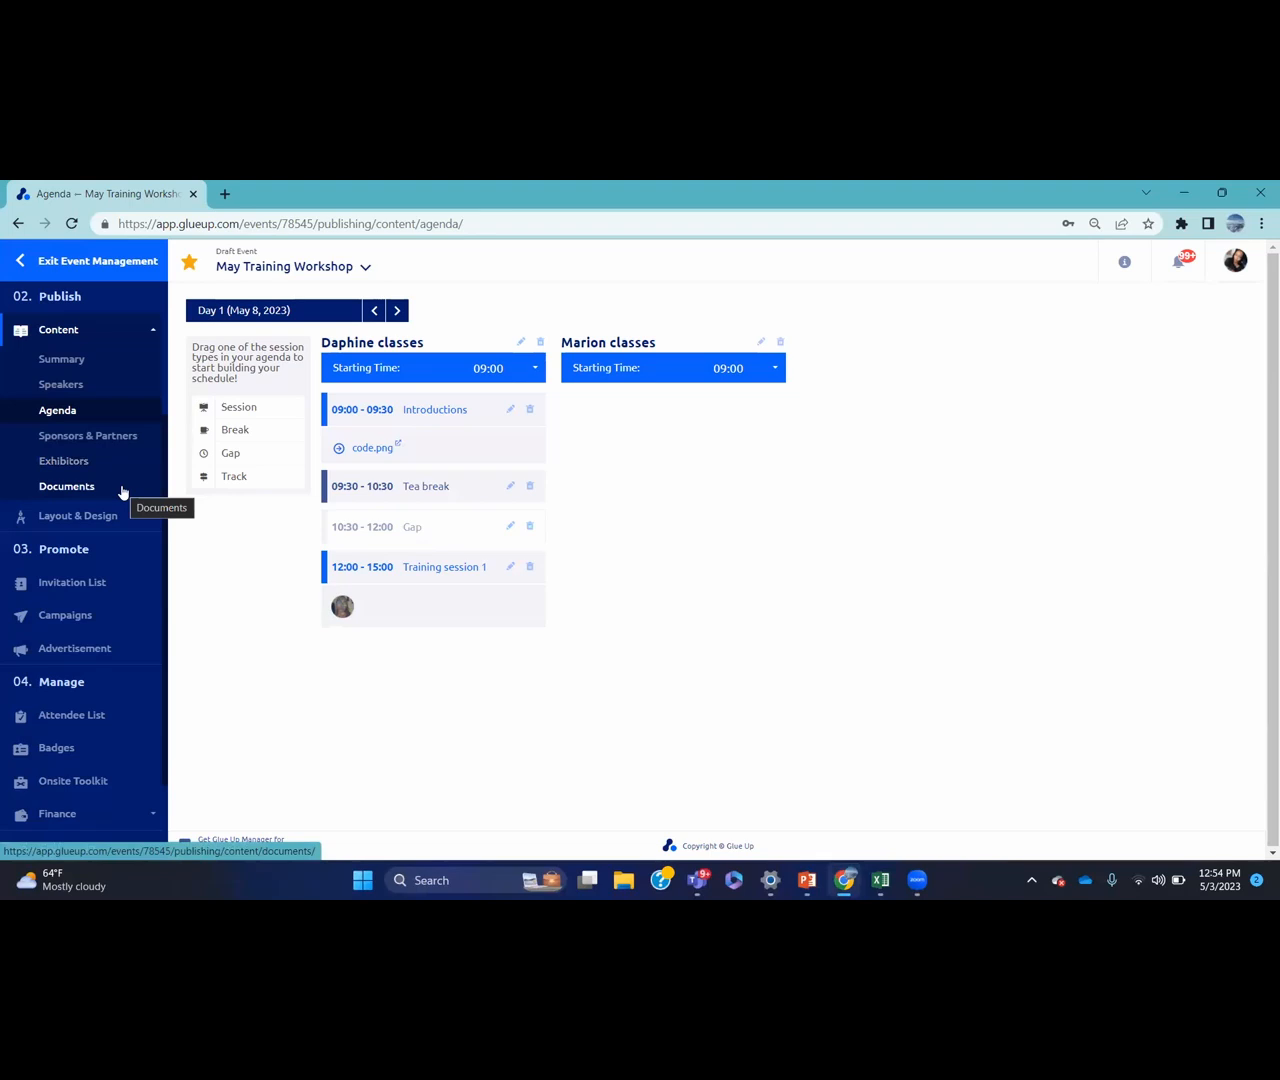
Open Layout & Design and browse the Glue Up Templates and Saved Templates tabs
{"action": "left_click", "coordinate": [78, 516]}
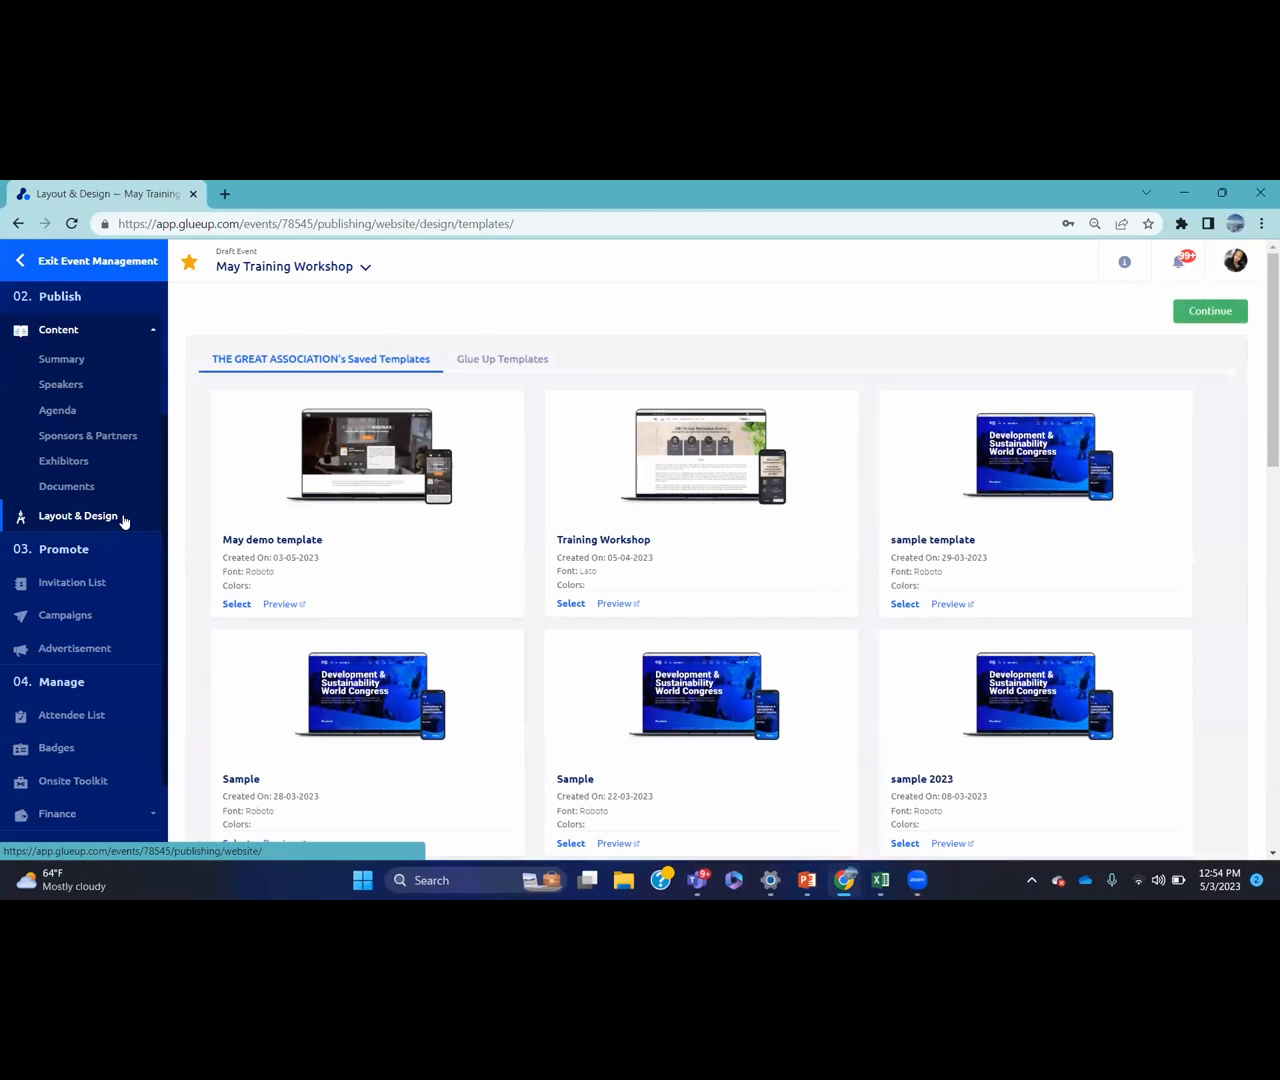
{"action": "left_click", "coordinate": [532, 357]}
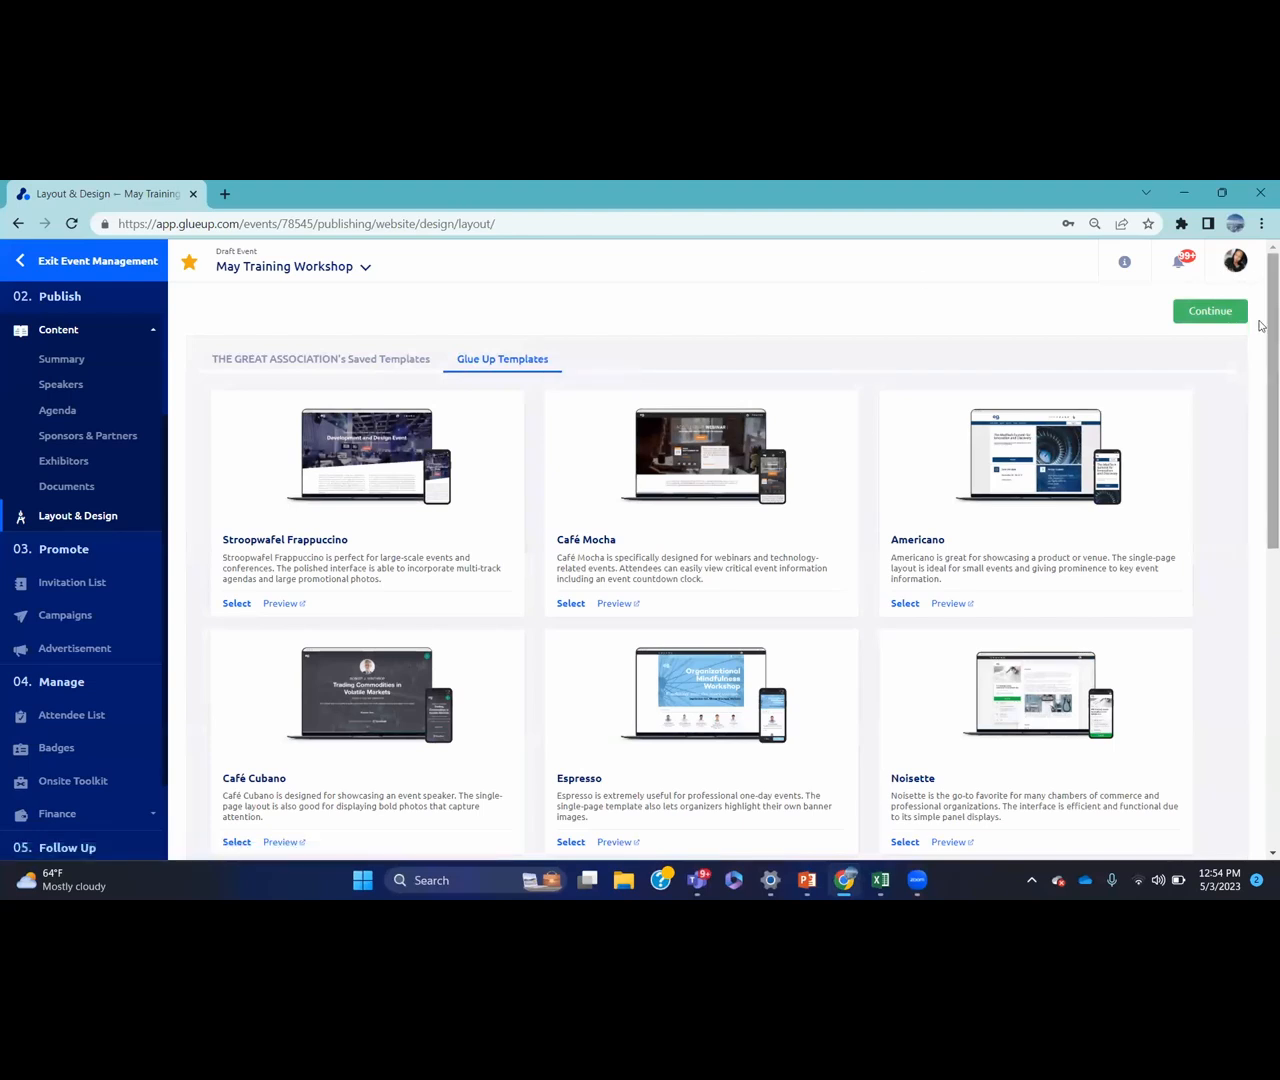
{"action": "left_click", "coordinate": [390, 362]}
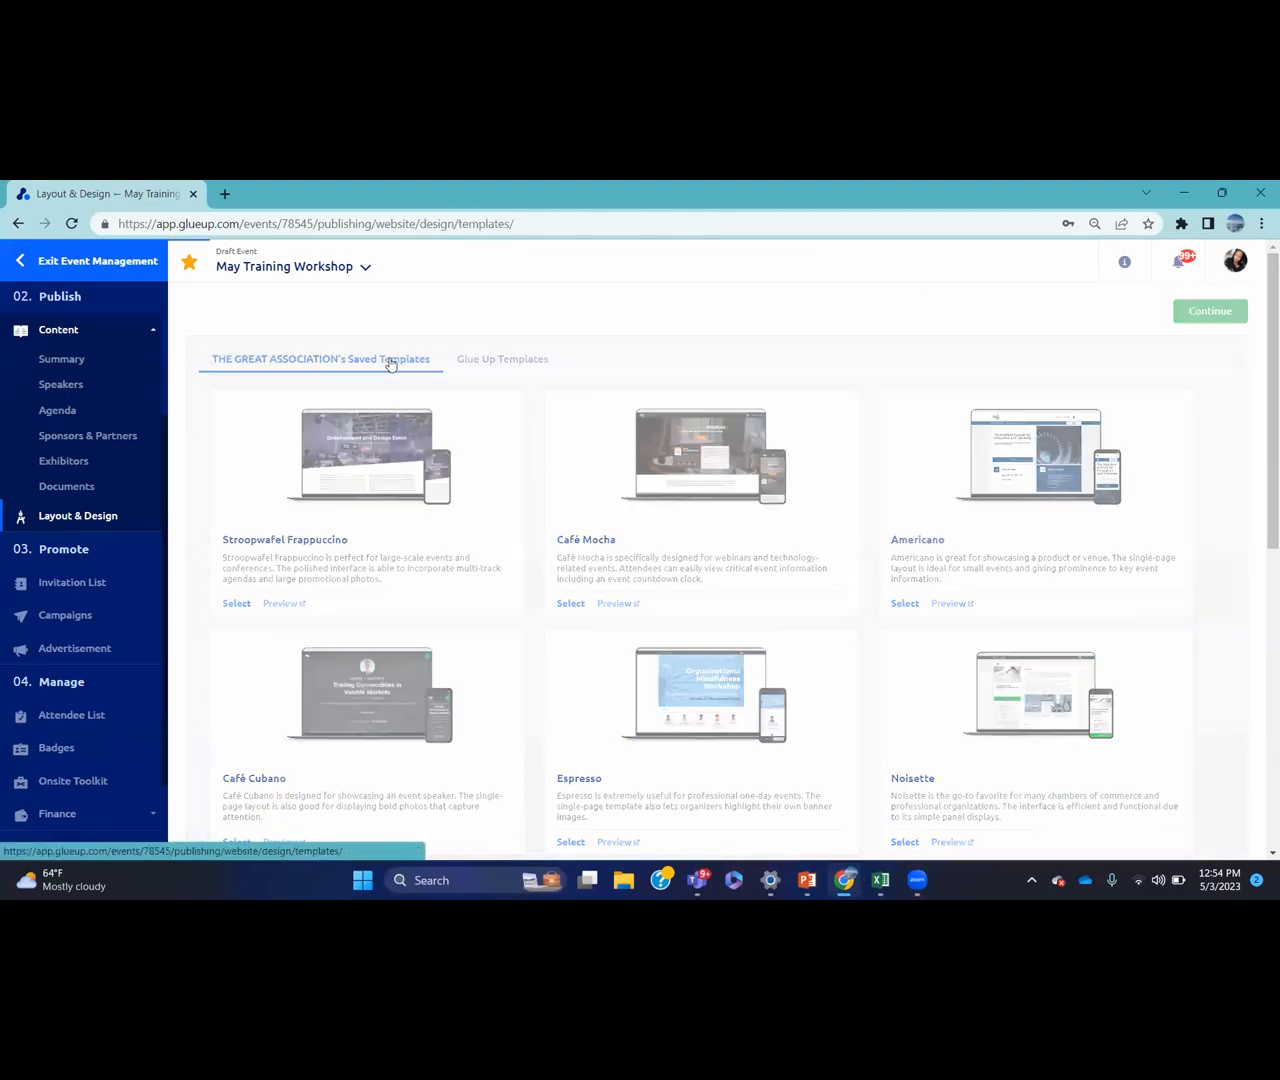
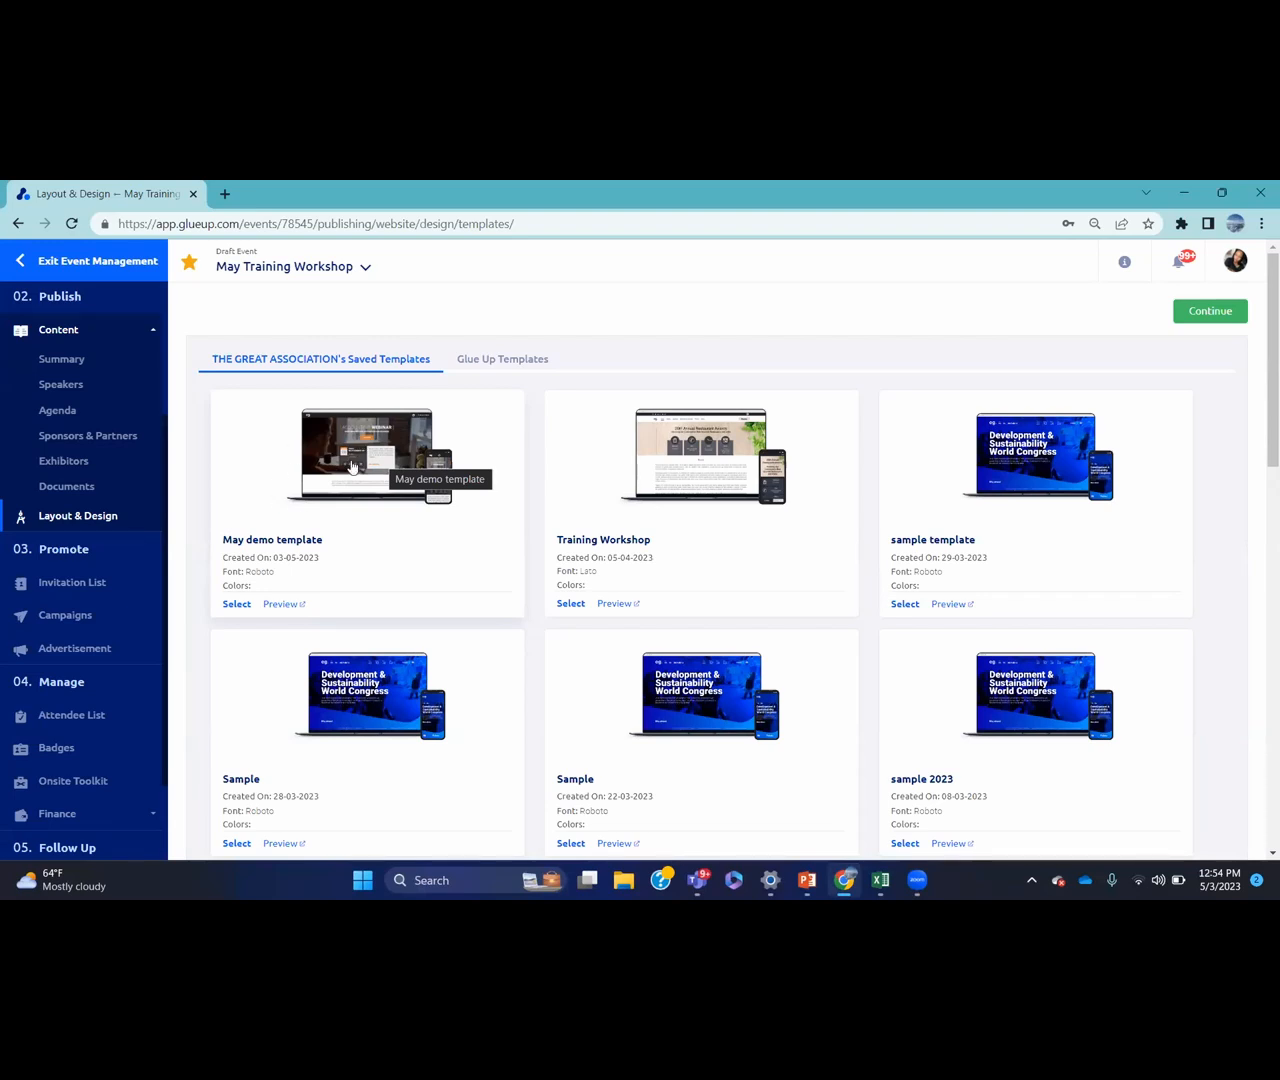
Select the Cappuccino template at the bottom of the Glue Up Templates list
{"action": "left_click", "coordinate": [509, 366]}
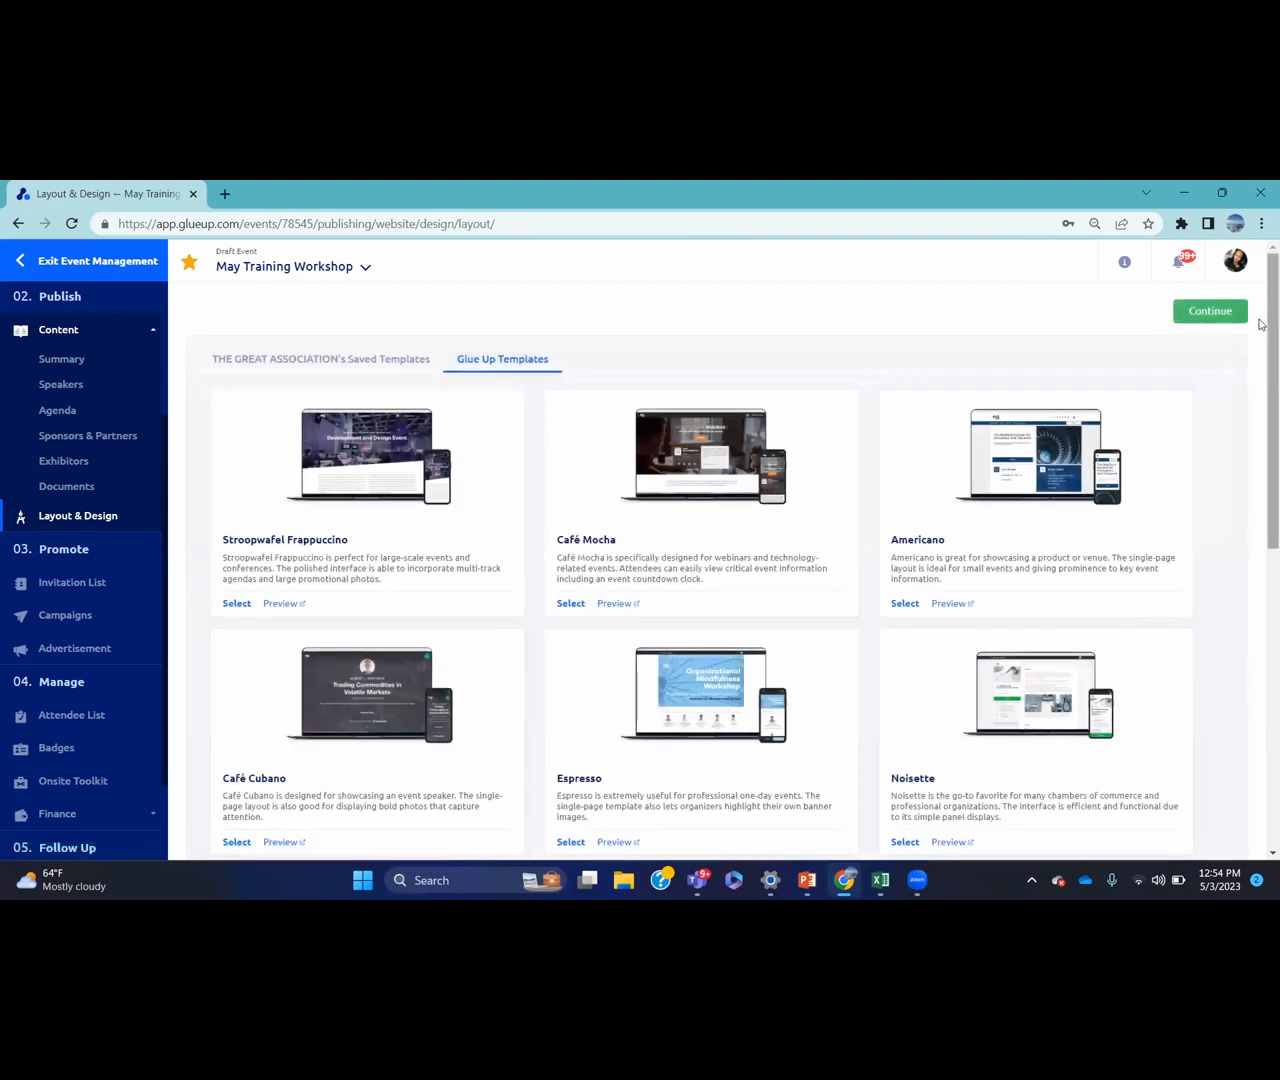
{"action": "scroll", "coordinate": [1262, 450], "scroll_direction": "down", "scroll_amount": 3}
{"action": "scroll", "coordinate": [1262, 519], "scroll_direction": "down", "scroll_amount": 3}
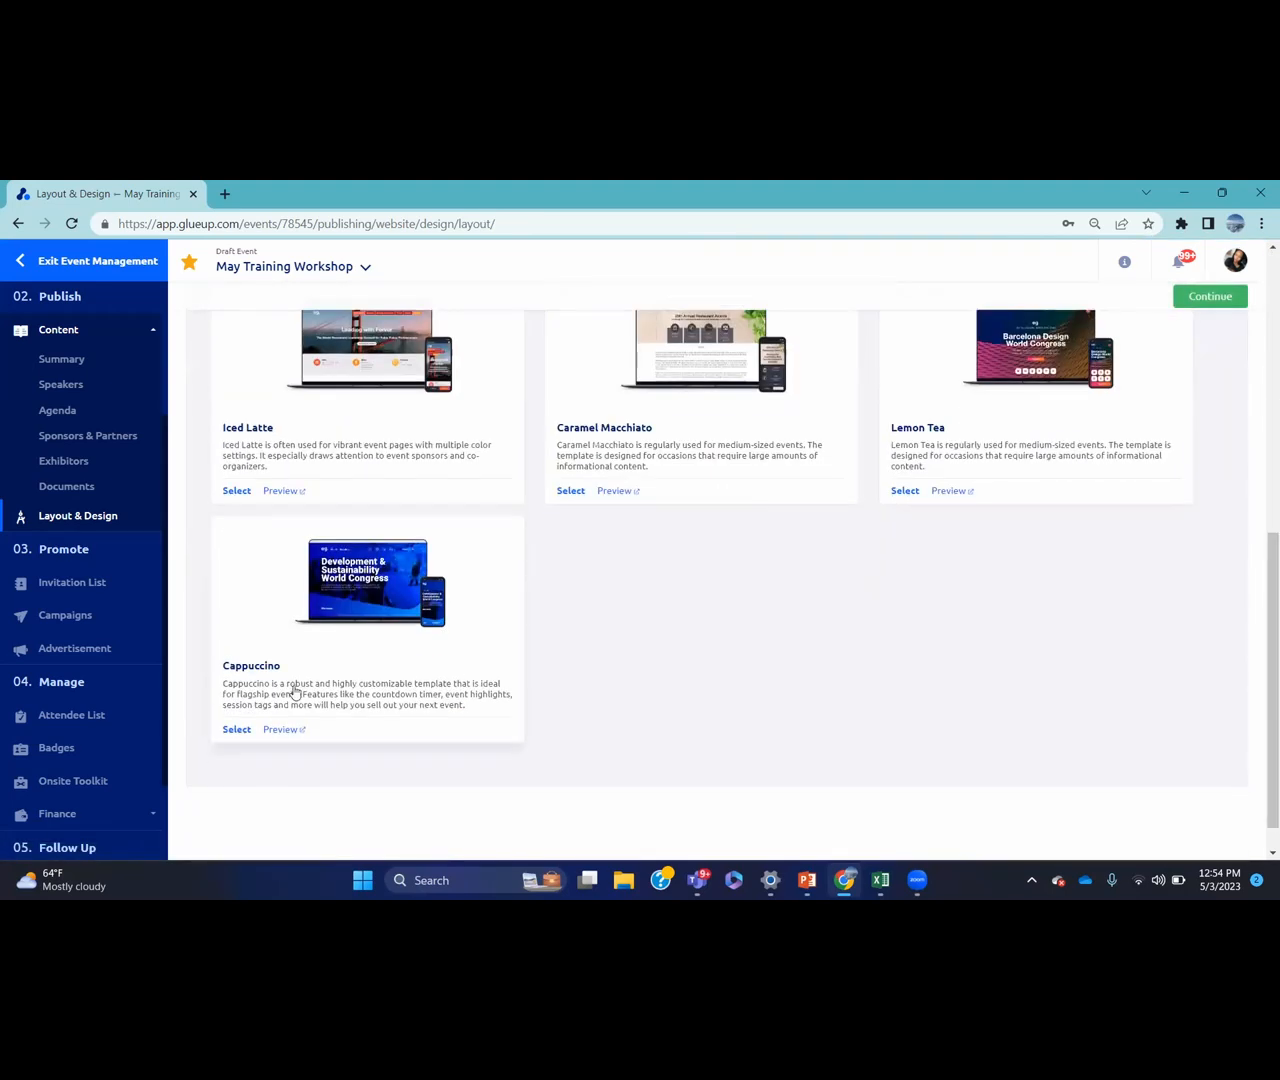
{"action": "left_click", "coordinate": [237, 730]}
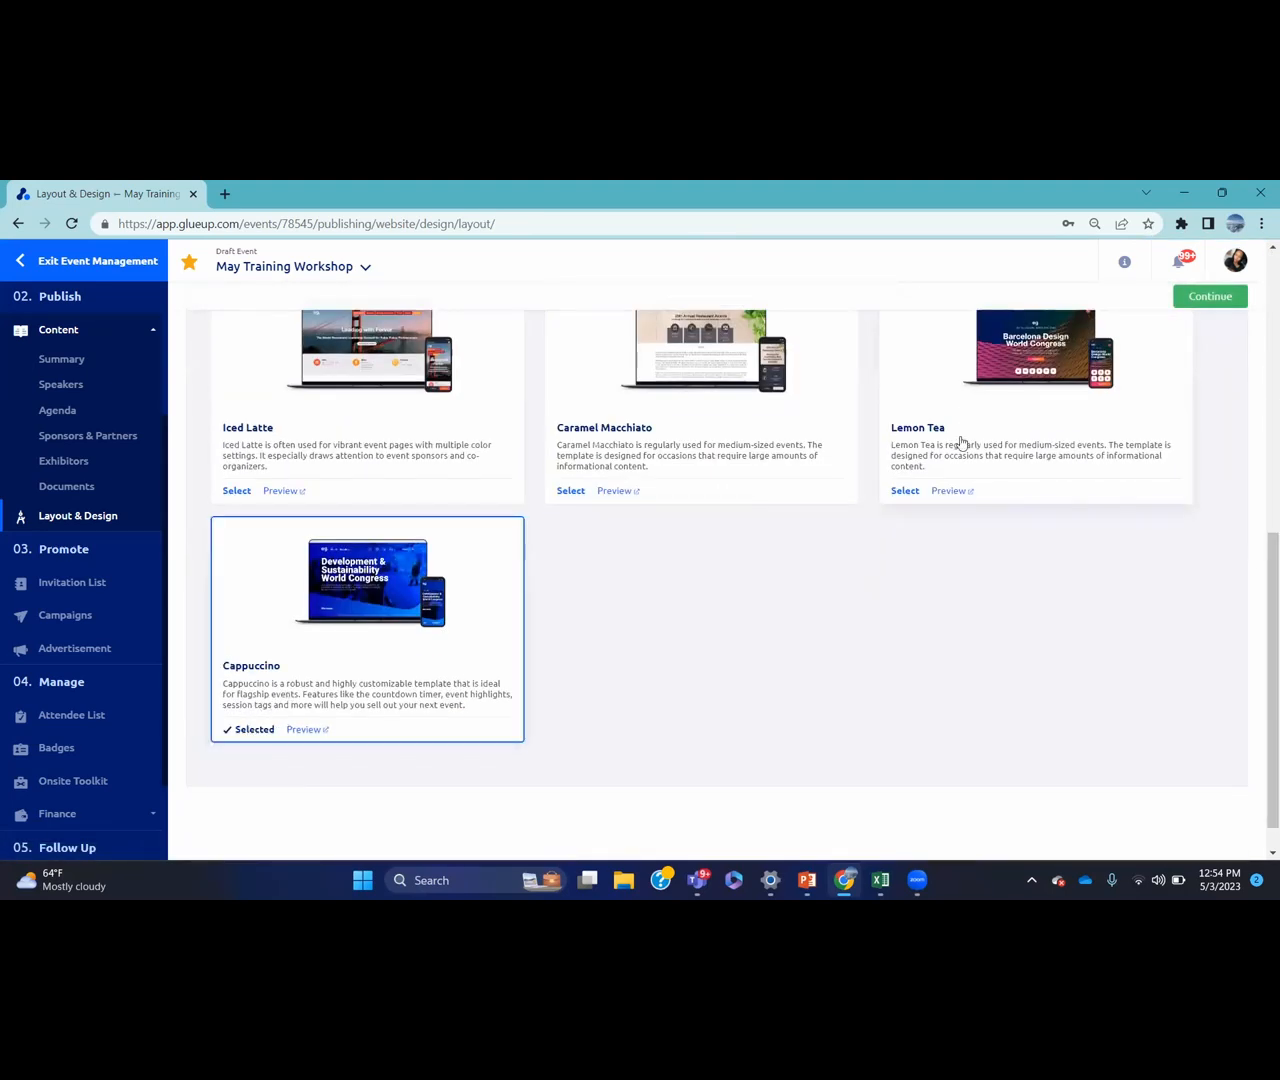
Continue with Cappuccino and bring up Customize Pages from the Design section
{"action": "left_click", "coordinate": [1210, 296]}
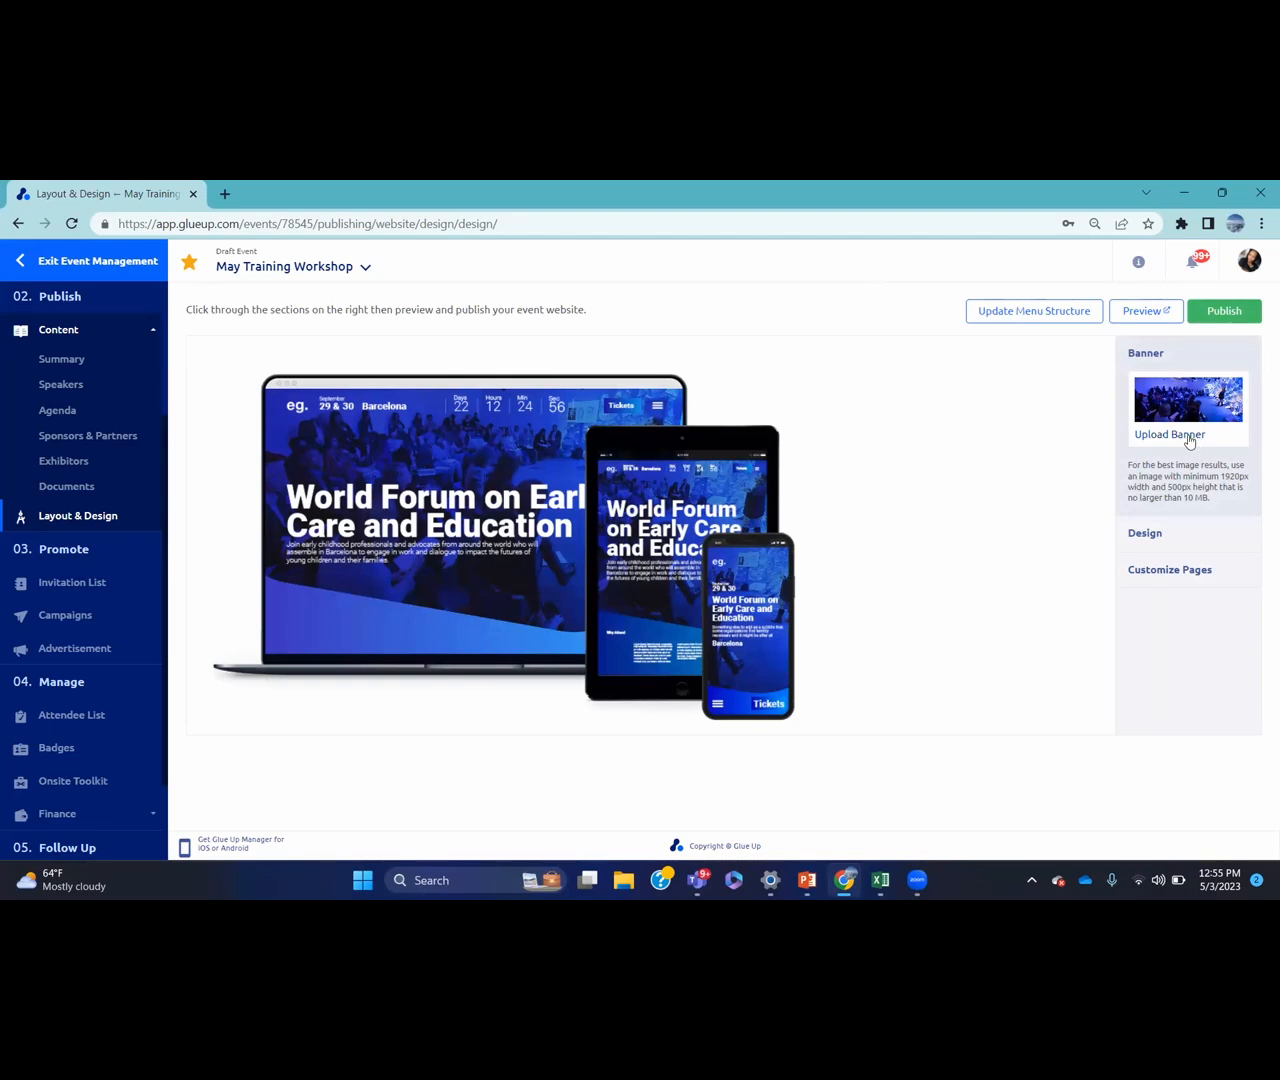
{"action": "left_click", "coordinate": [1182, 536]}
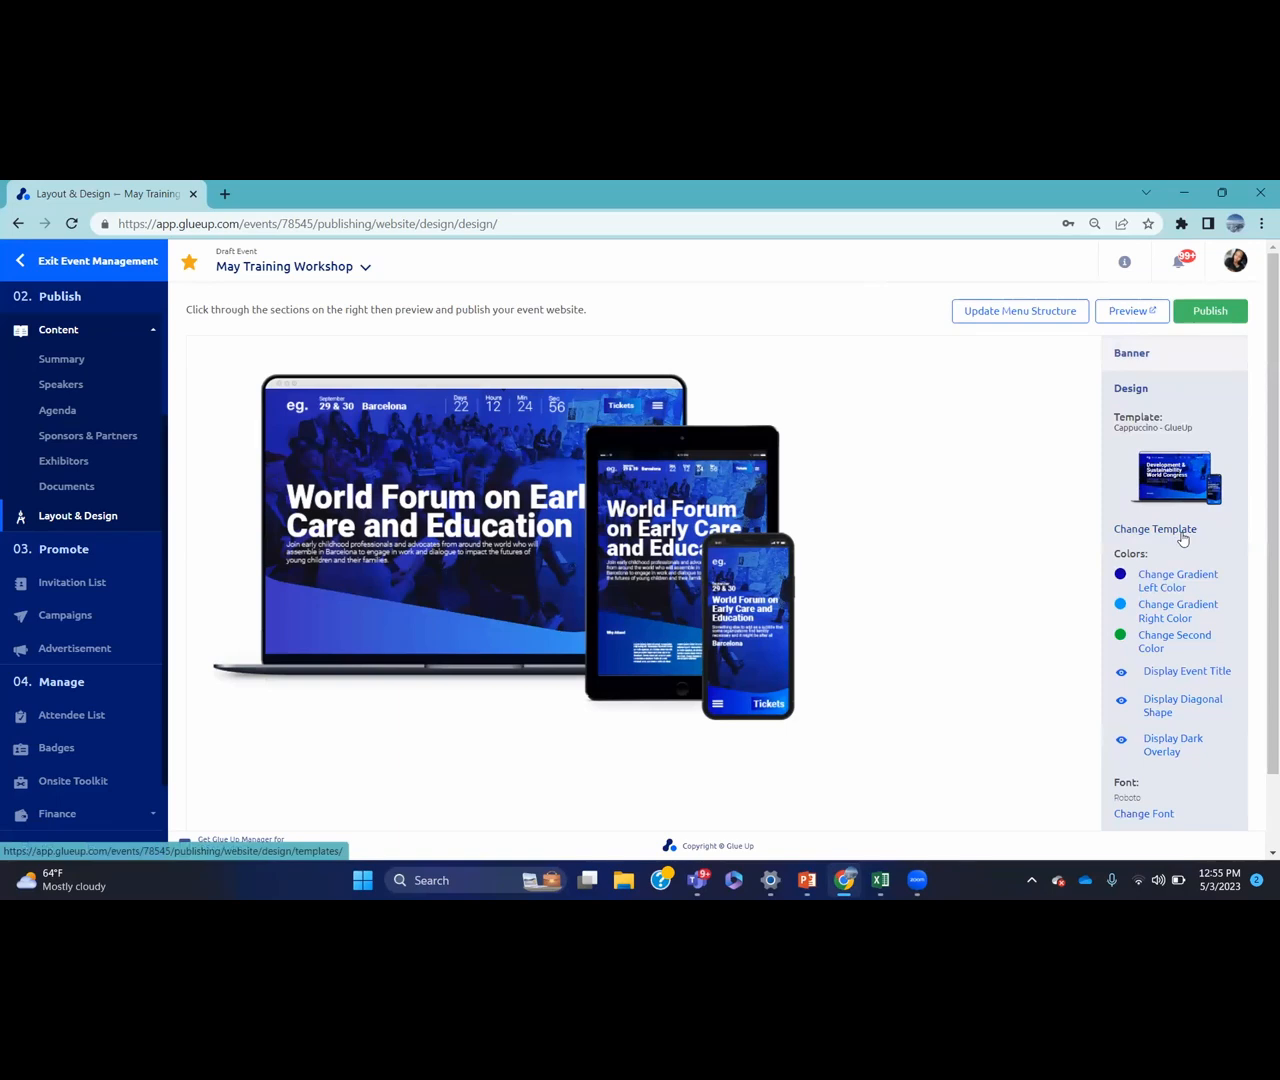
{"action": "scroll", "coordinate": [1258, 410], "scroll_direction": "down", "scroll_amount": 2}
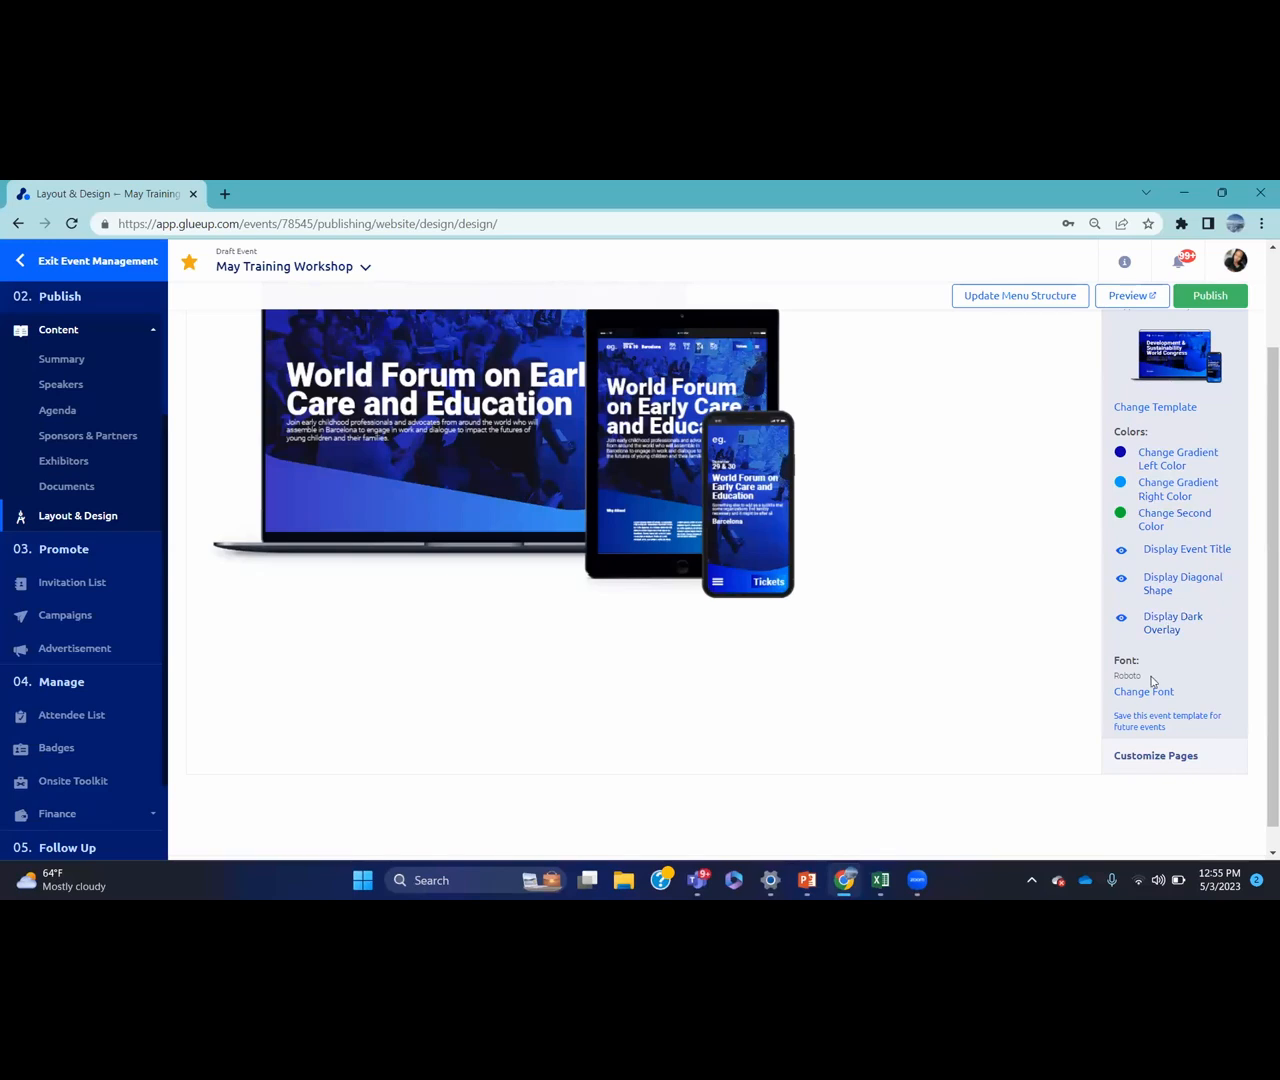
{"action": "left_click", "coordinate": [1160, 755]}
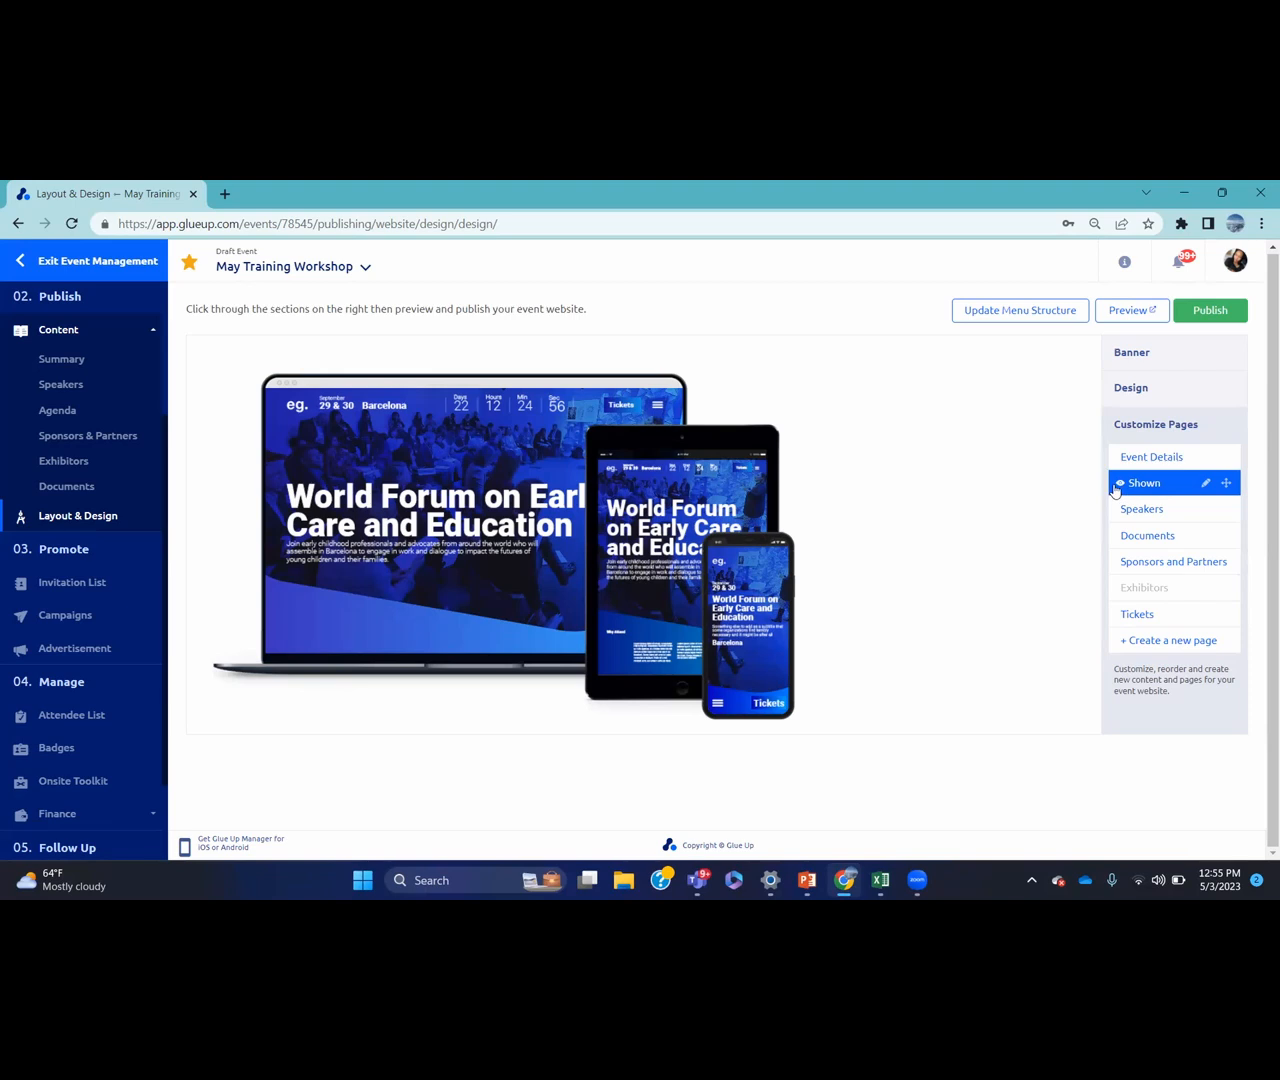
Hide the Documents page, start a new page without saving, and return to Layout & Design
{"action": "left_click", "coordinate": [1120, 538]}
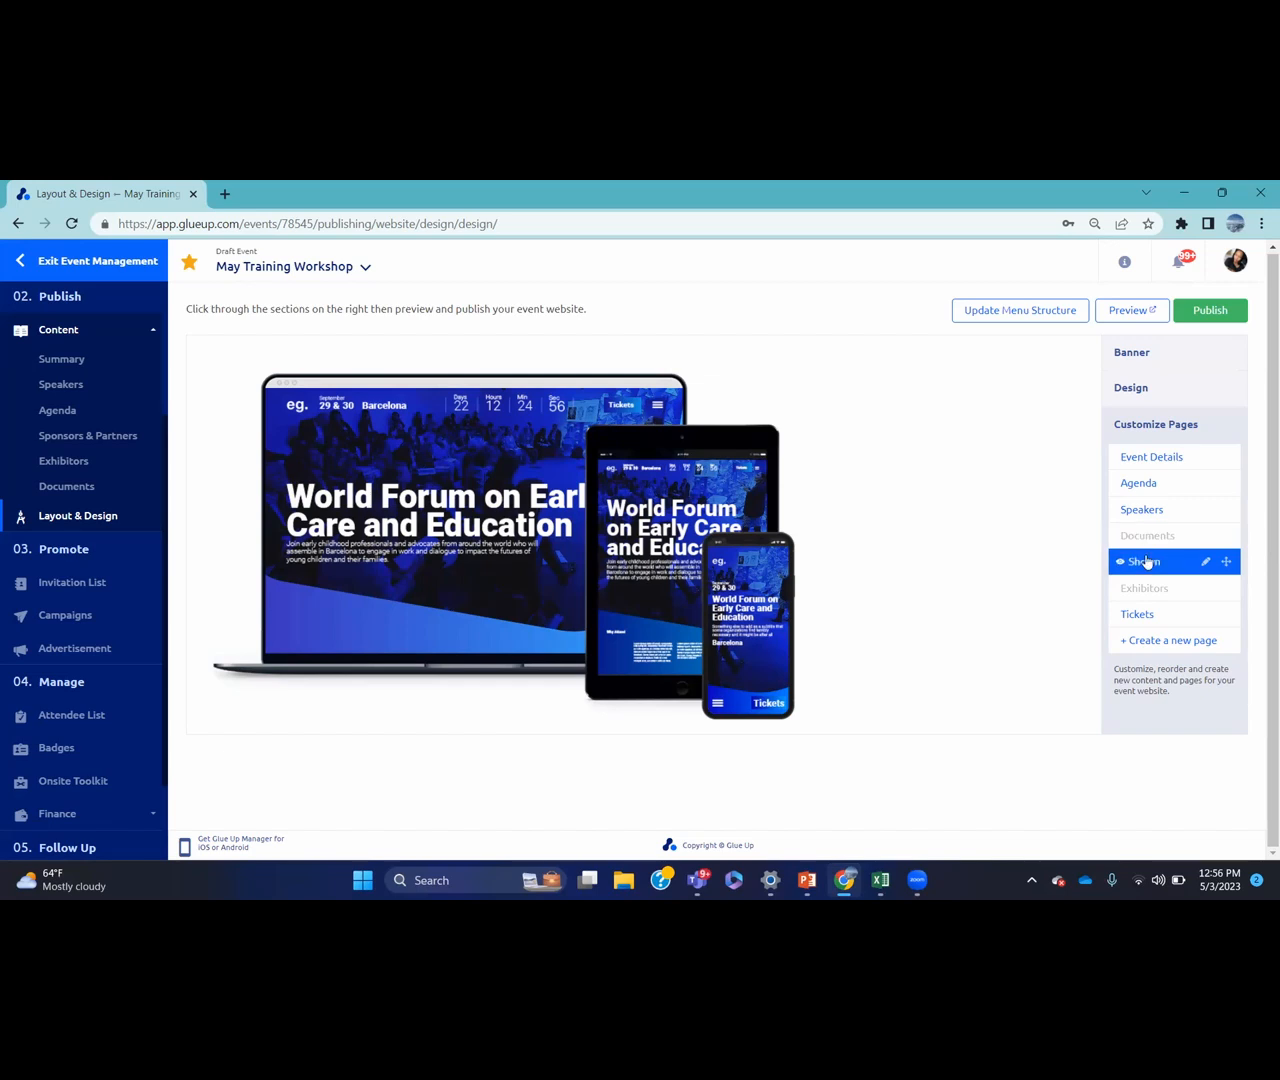
{"action": "left_click", "coordinate": [1153, 641]}
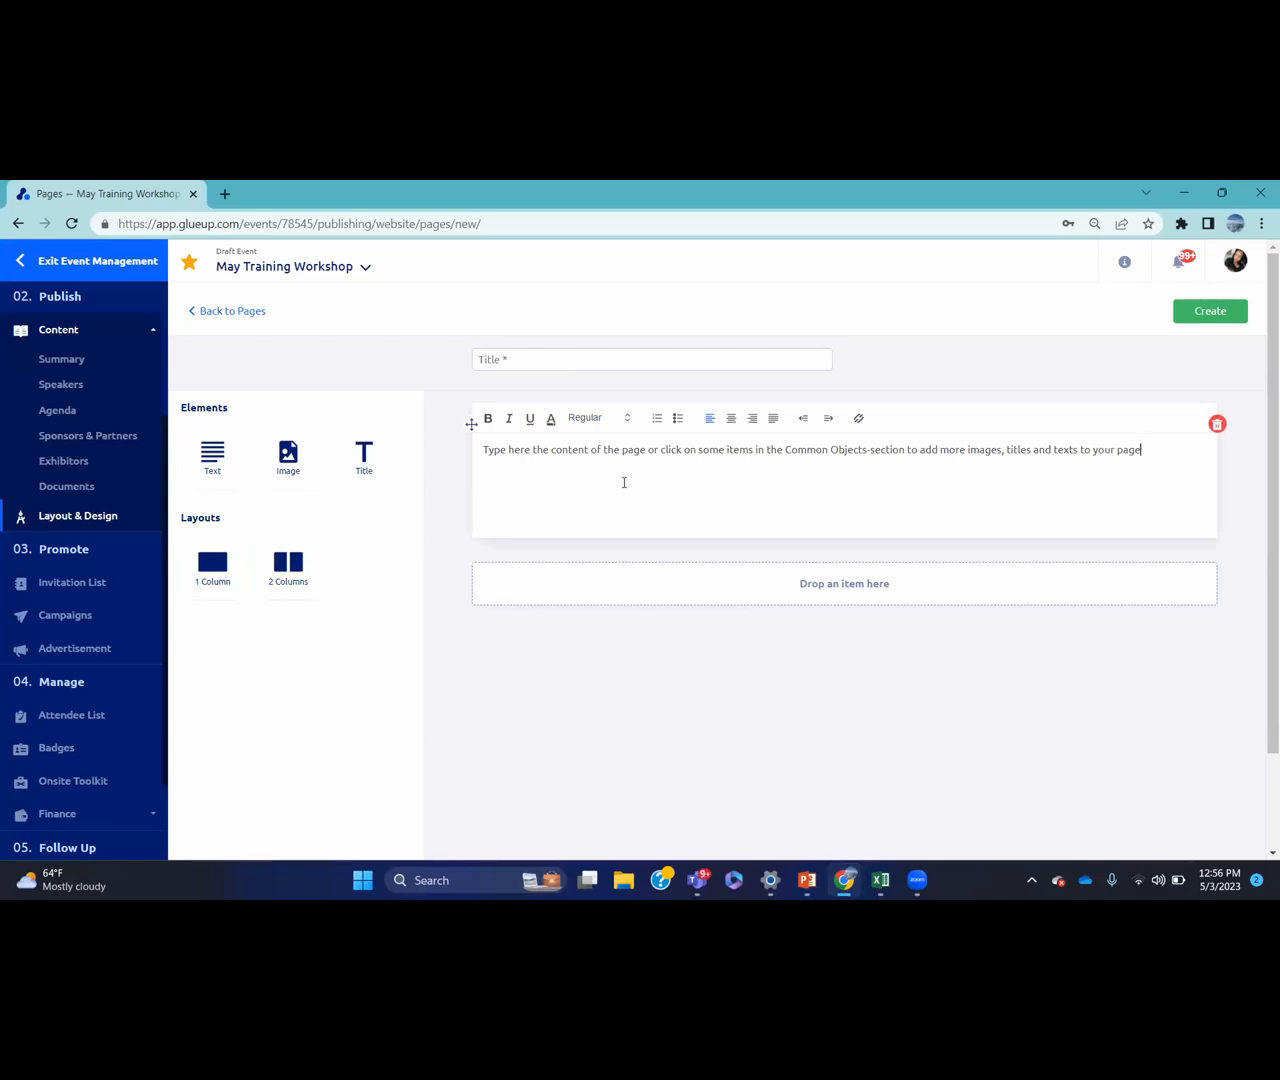
{"action": "left_click", "coordinate": [105, 522]}
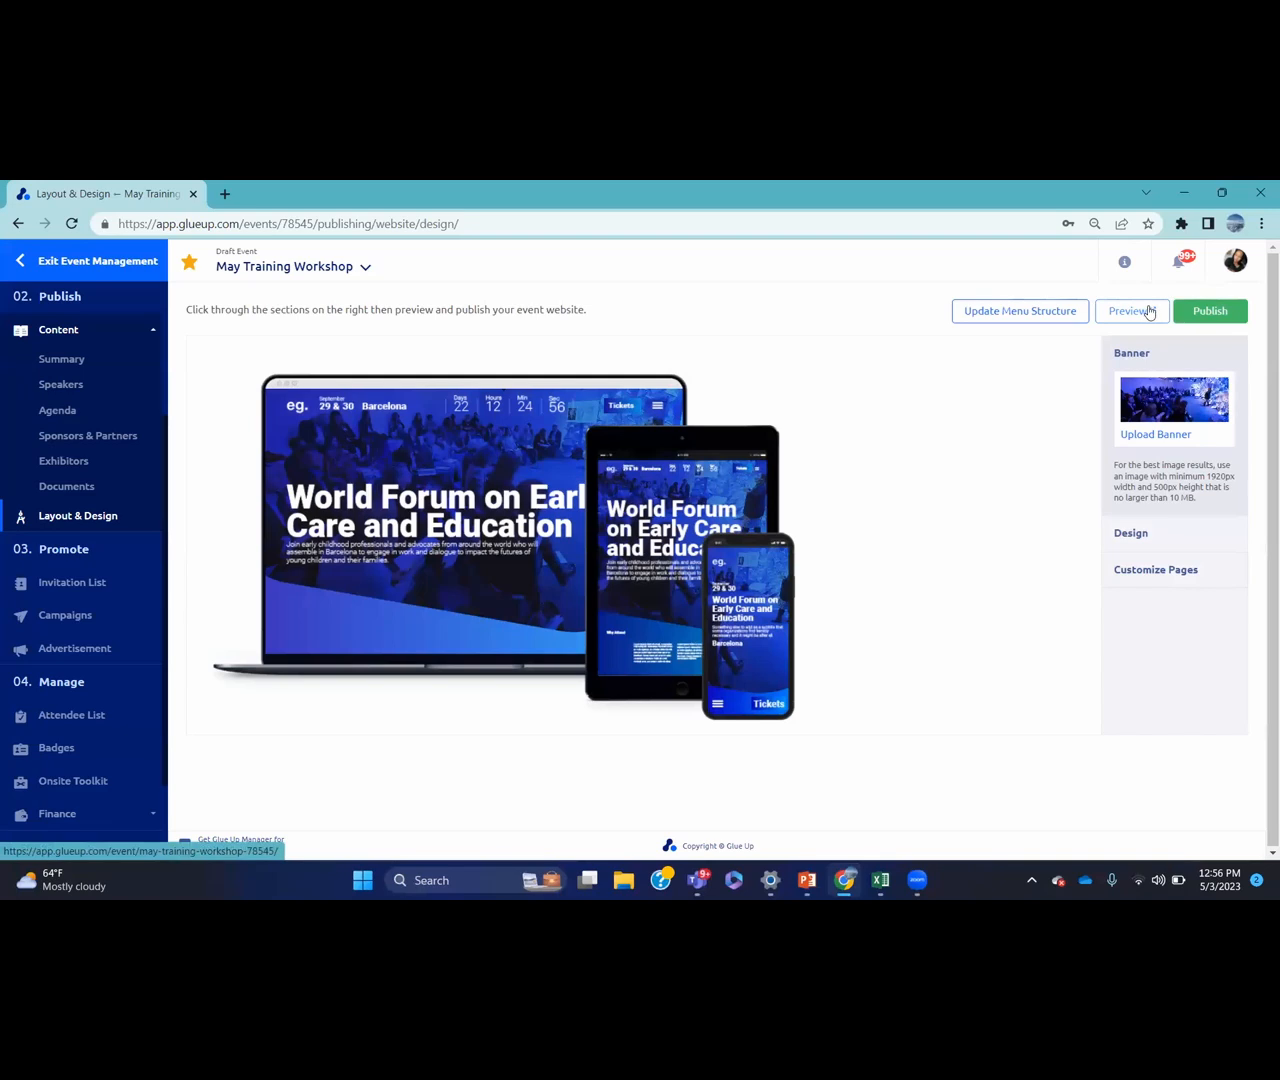
Publish the event website, confirm and dismiss the success message, then preview the live site
{"action": "left_click", "coordinate": [1212, 310]}
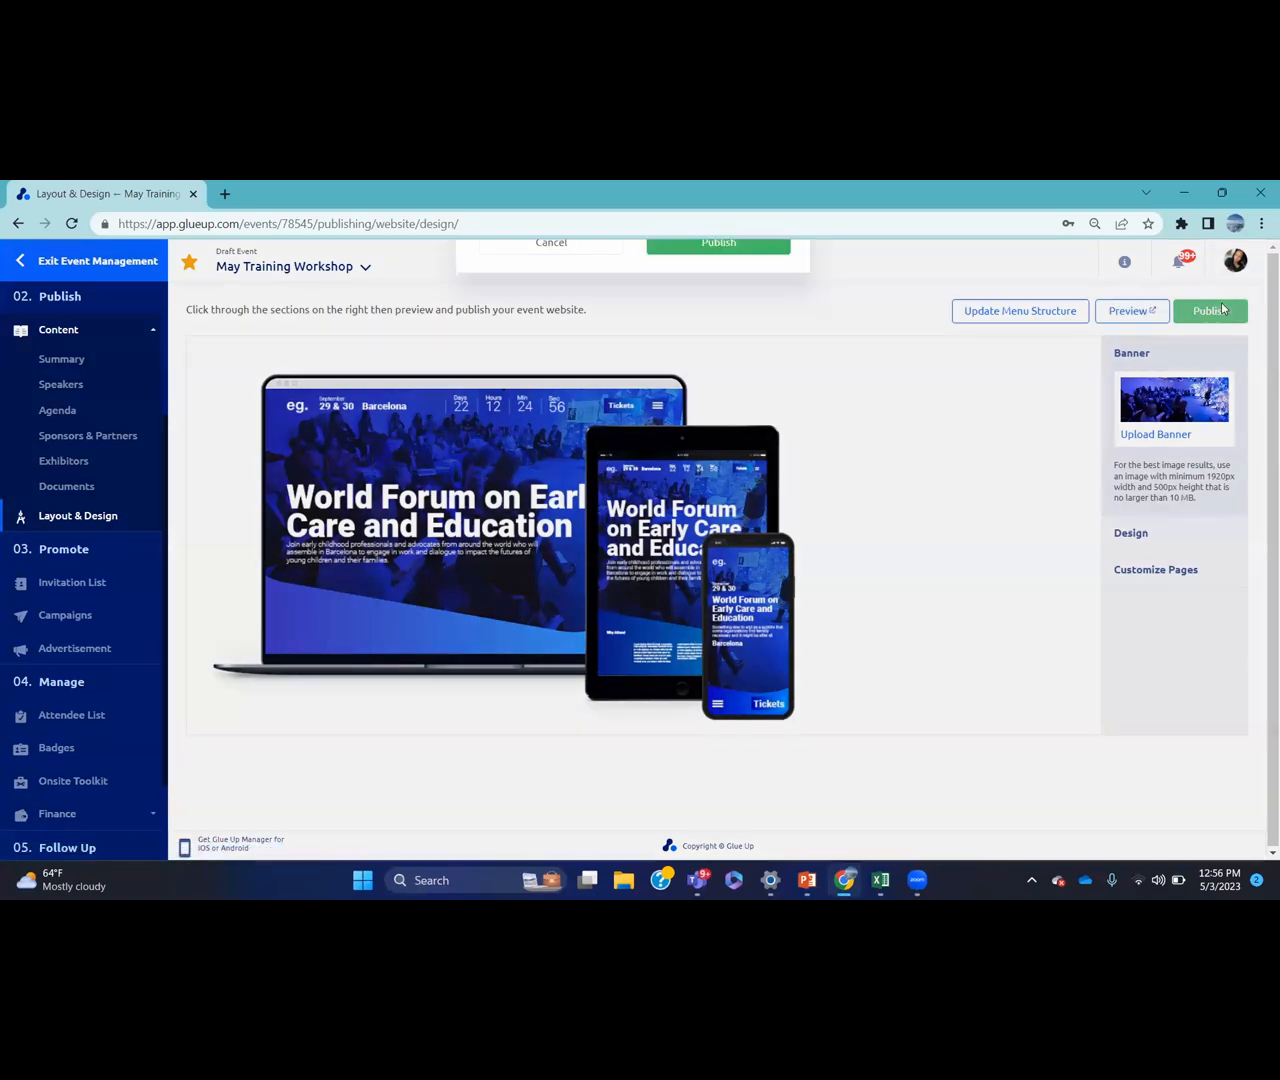
{"action": "left_click", "coordinate": [711, 610]}
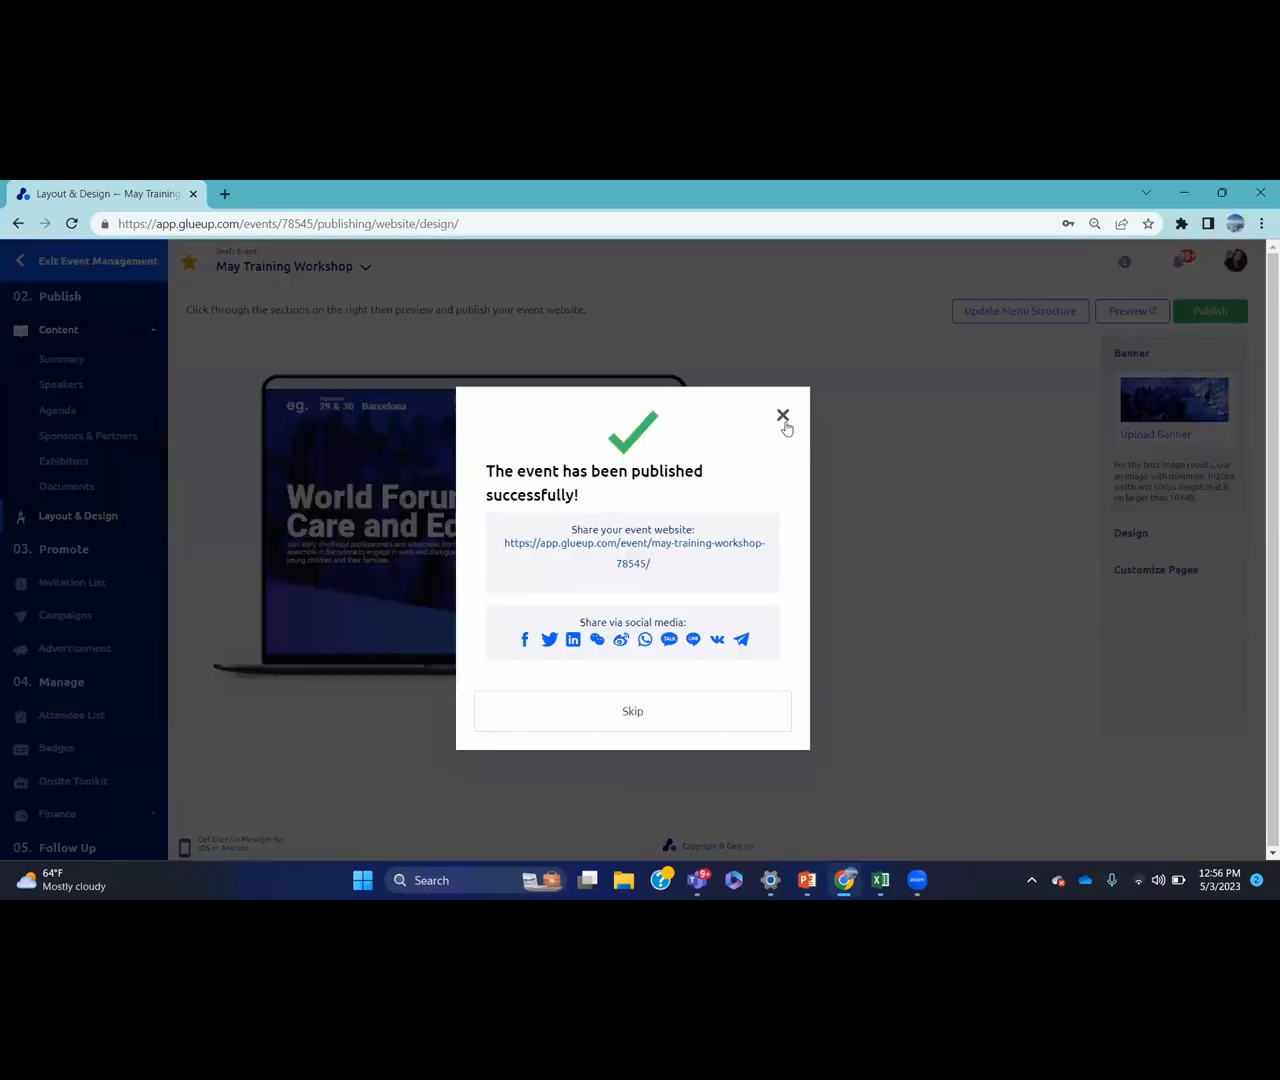
{"action": "left_click", "coordinate": [783, 415]}
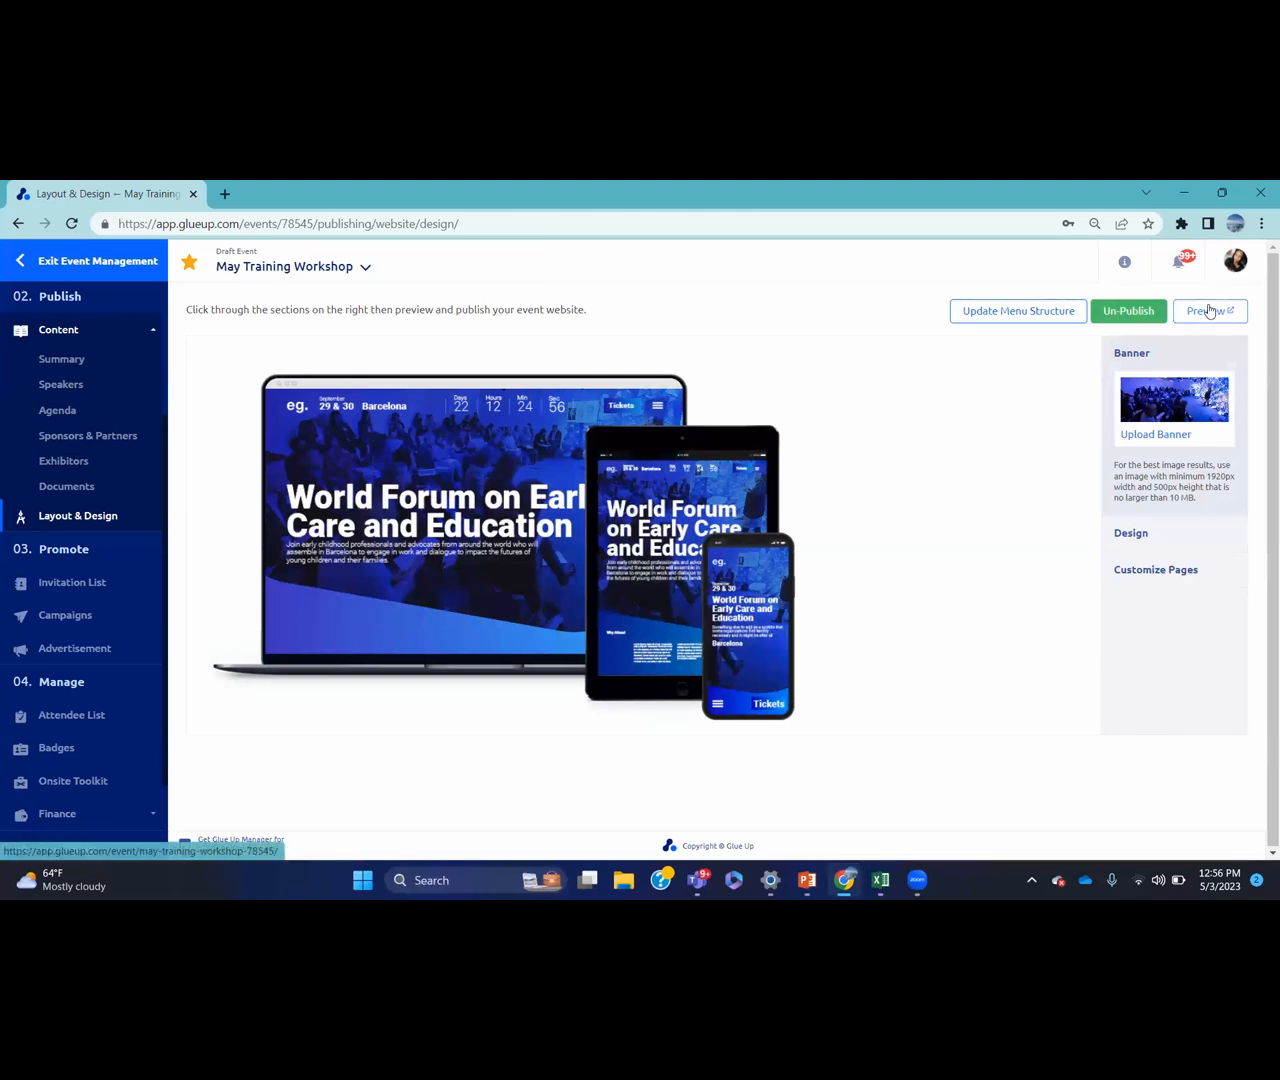
{"action": "left_click", "coordinate": [1209, 310]}
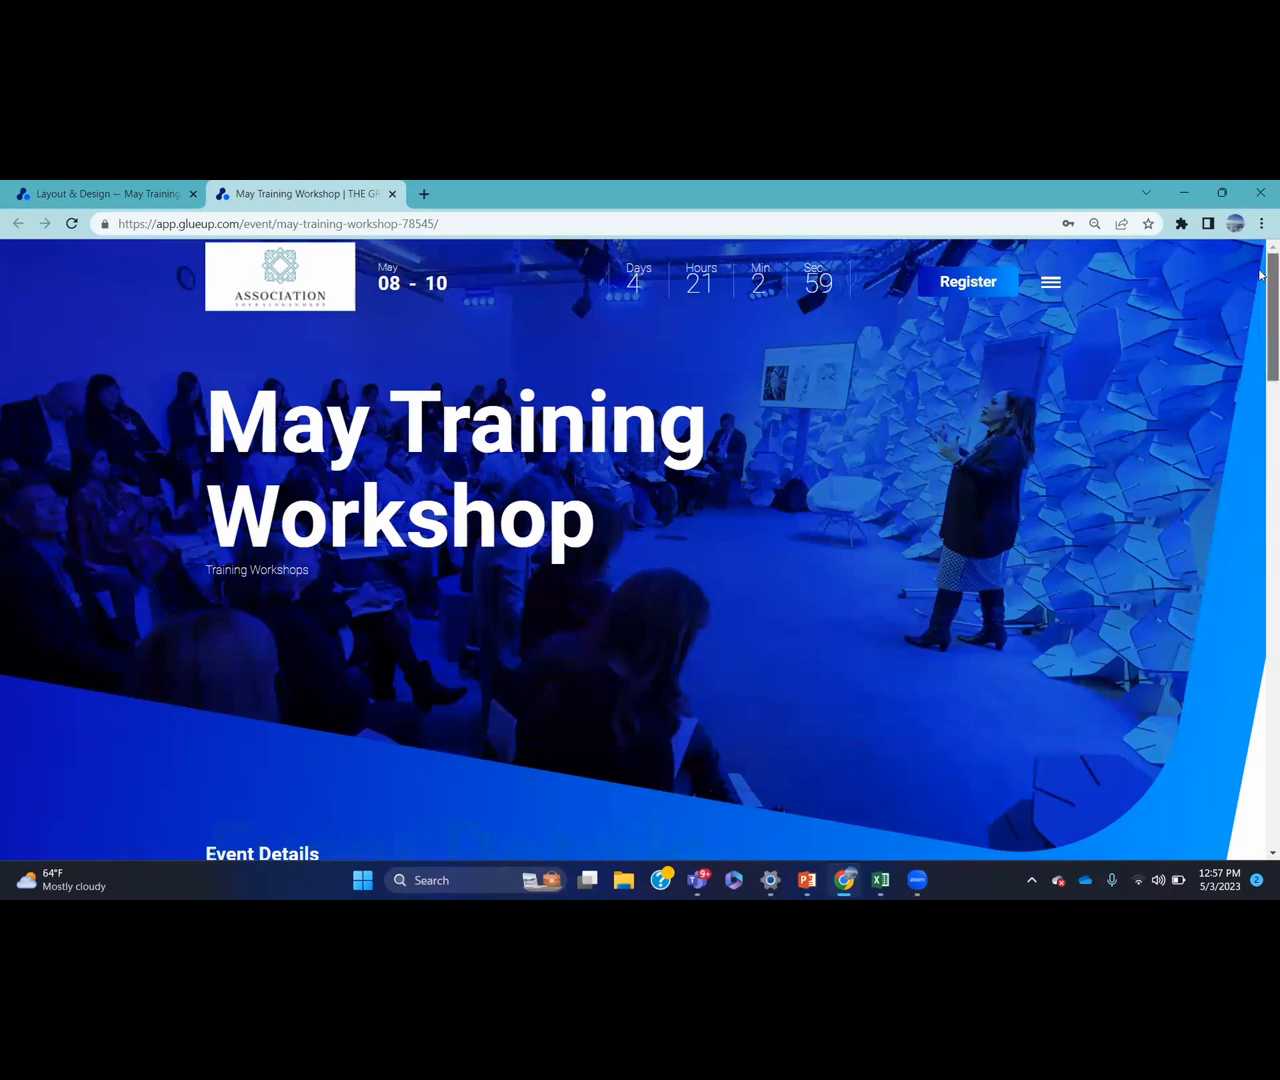
Review the live site's Event Details, Speakers, Sponsors and Tickets, then go to Register
{"action": "scroll", "coordinate": [406, 421], "scroll_direction": "down", "scroll_amount": 4}
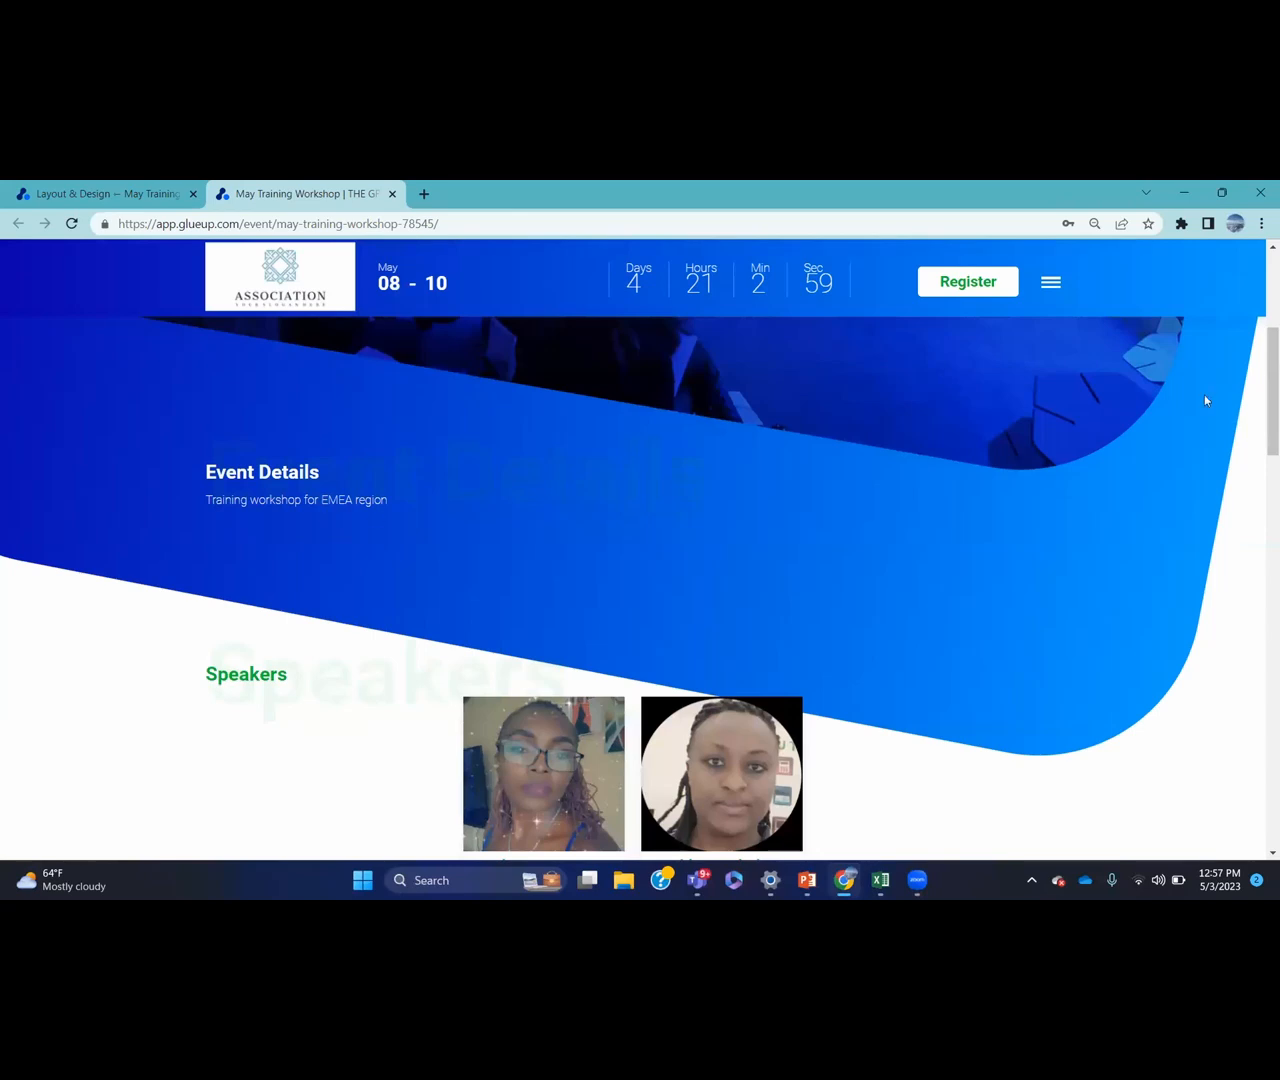
{"action": "left_click_drag", "start_coordinate": [1260, 371], "coordinate": [1260, 500]}
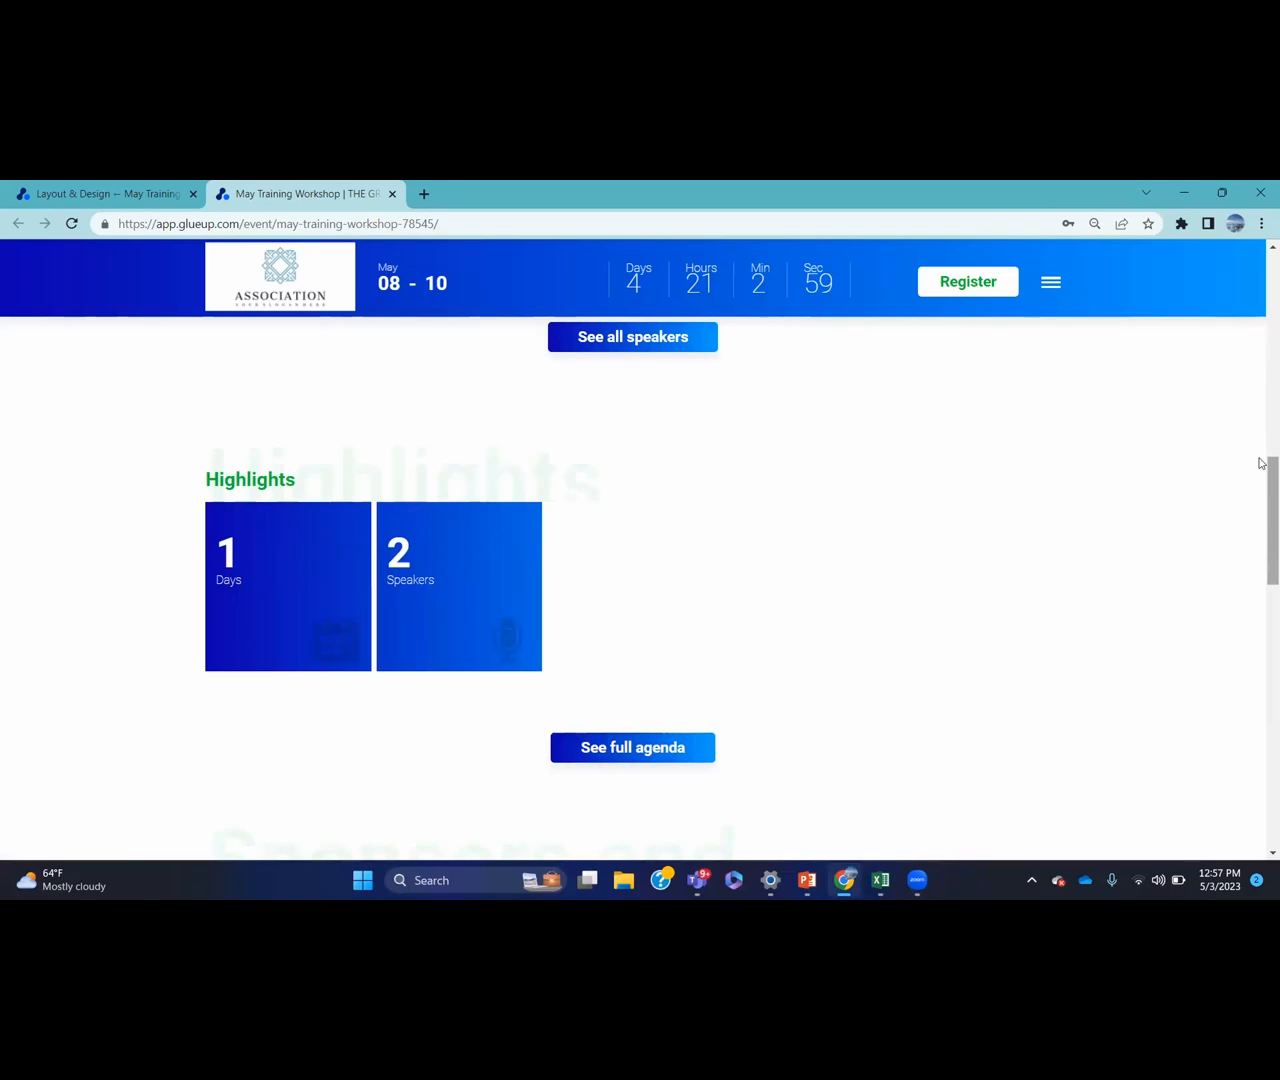
{"action": "left_click_drag", "start_coordinate": [1261, 463], "coordinate": [1260, 571]}
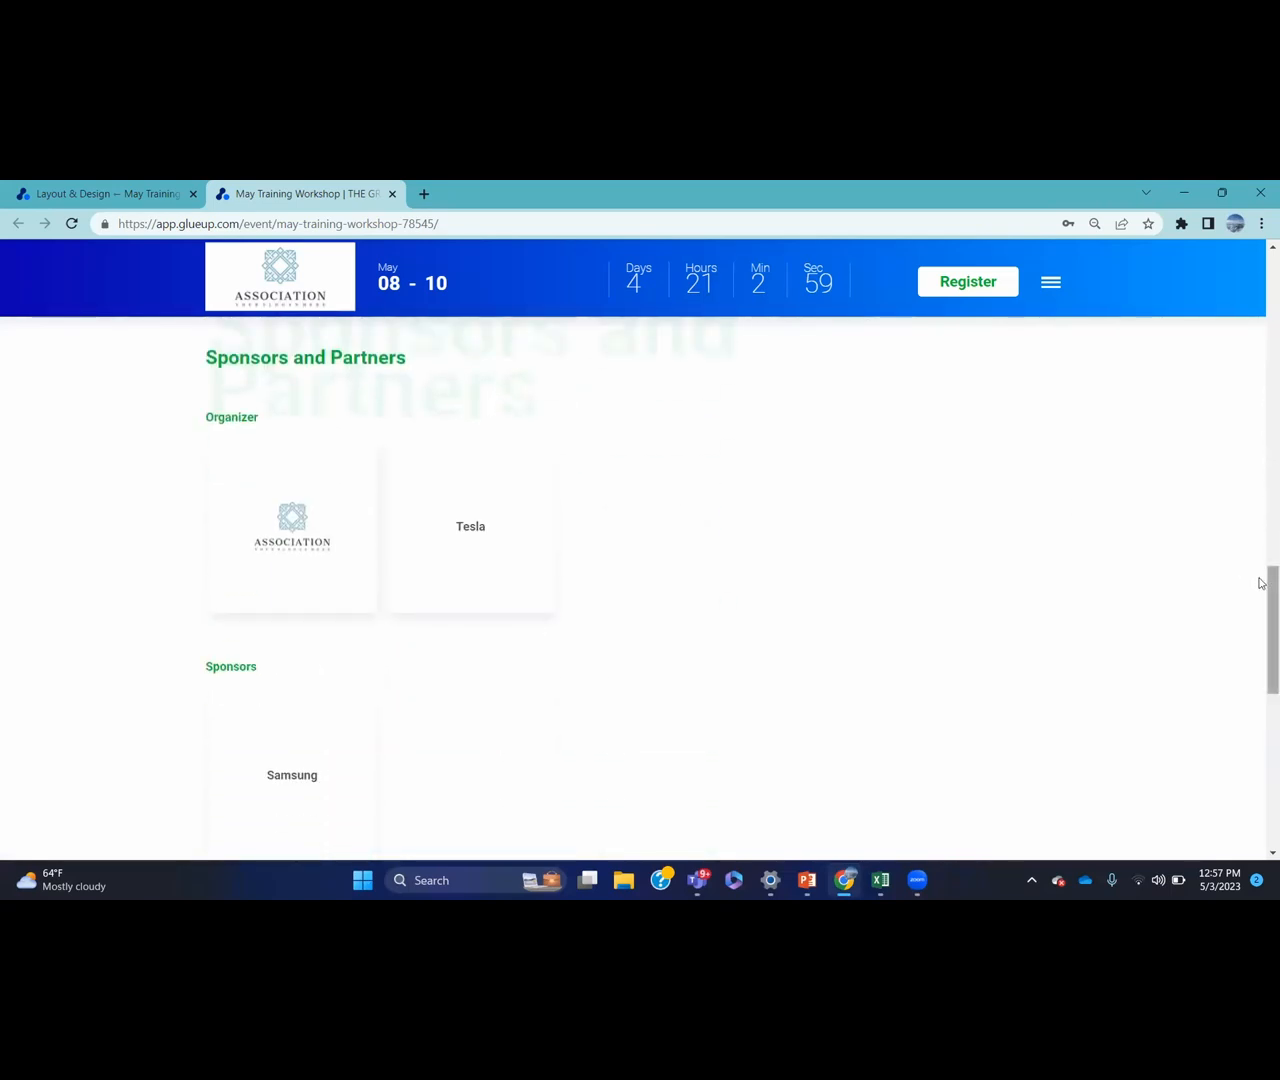
{"action": "left_click_drag", "start_coordinate": [1260, 628], "coordinate": [1262, 750]}
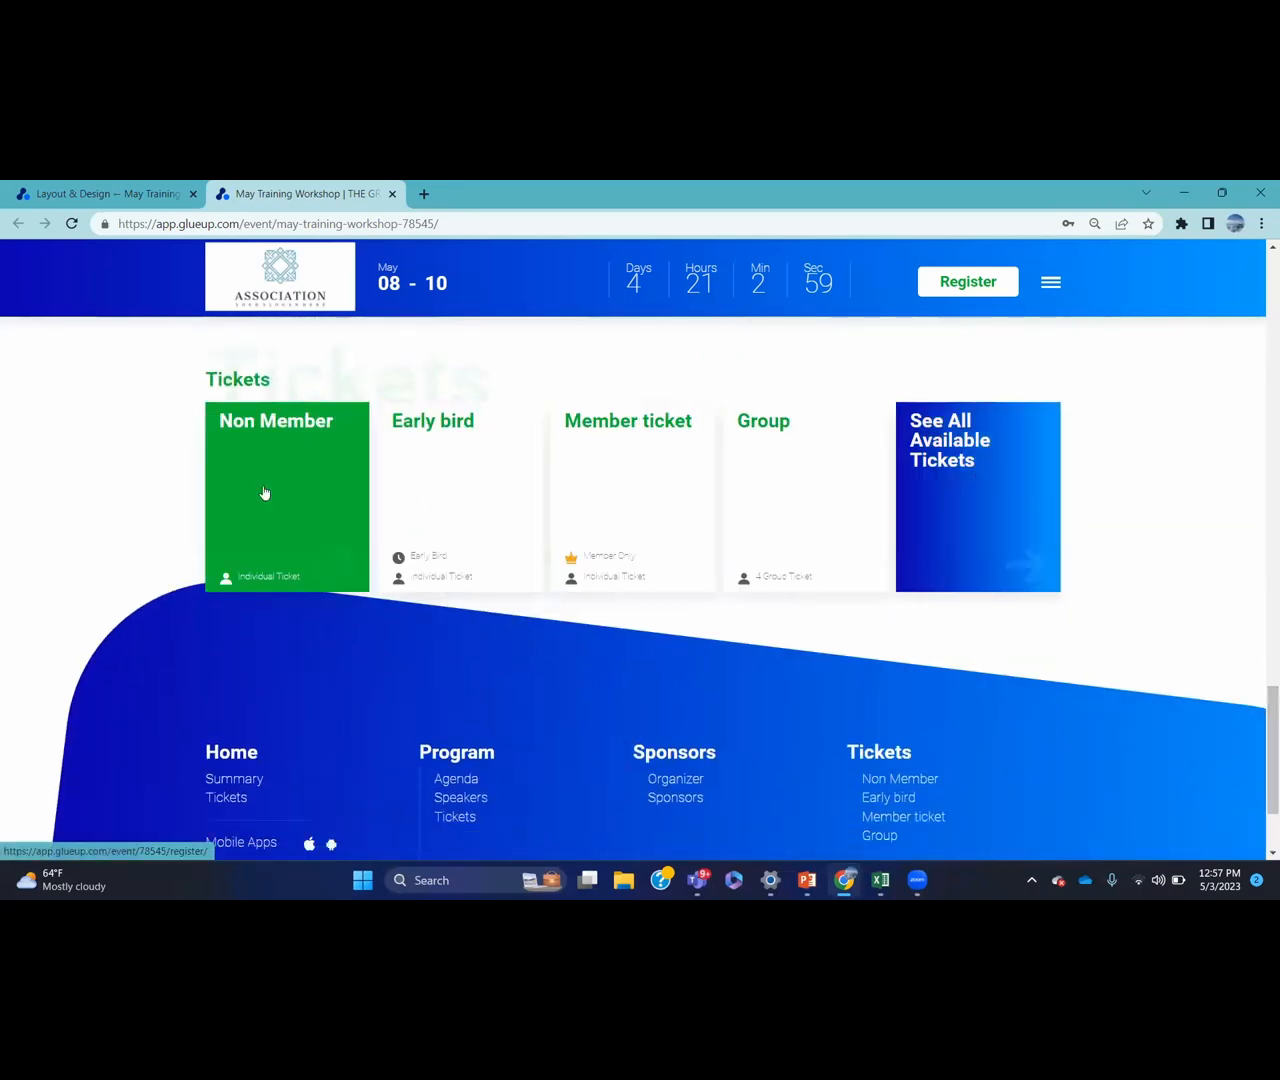
{"action": "left_click_drag", "start_coordinate": [1262, 742], "coordinate": [1264, 275]}
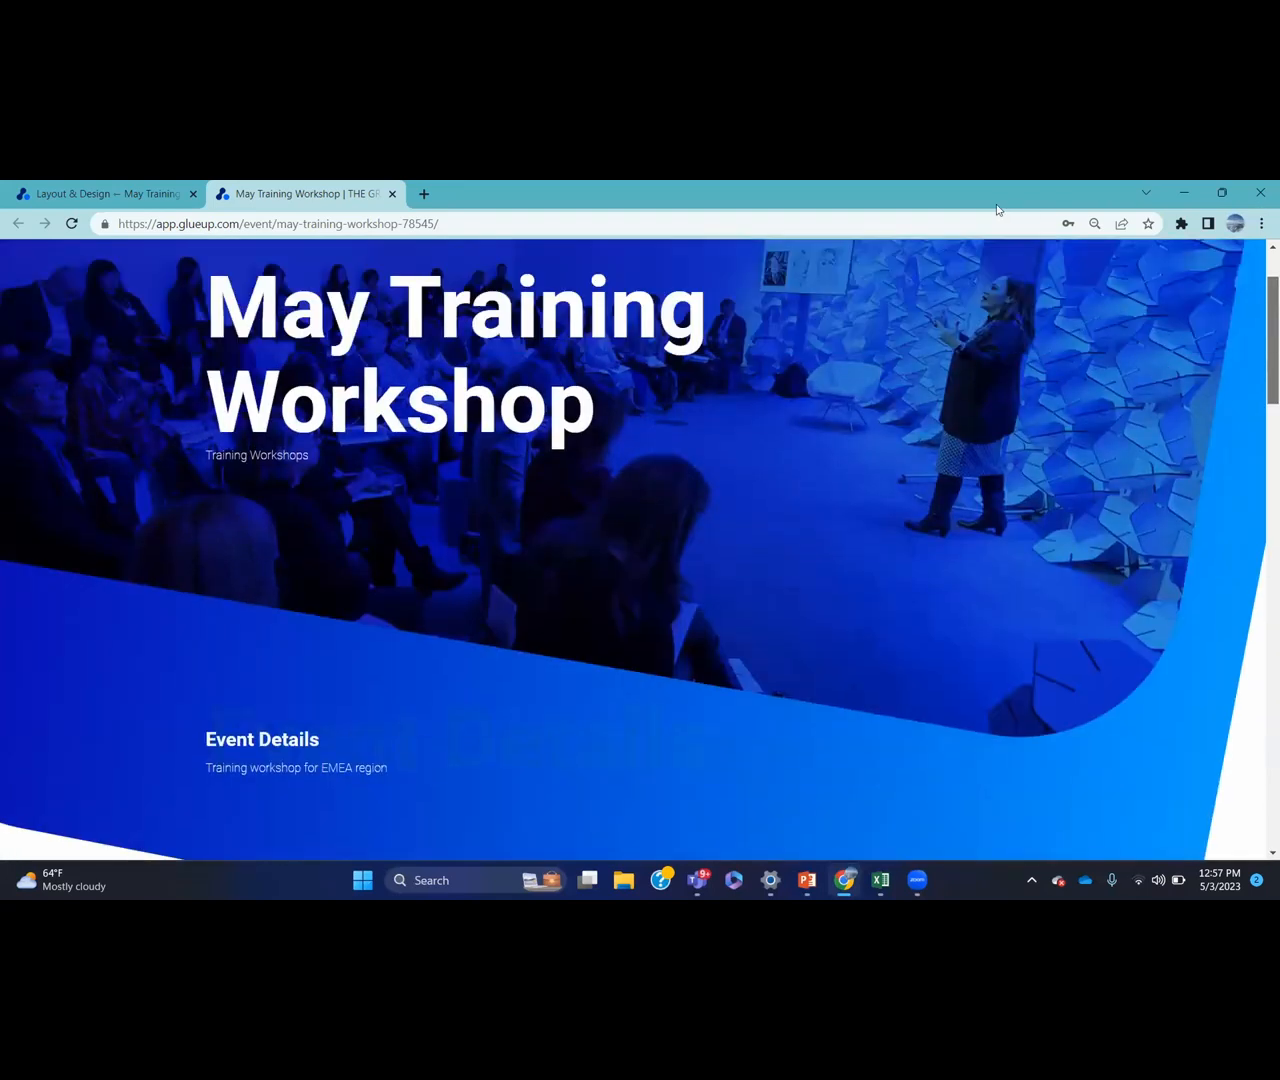
{"action": "left_click", "coordinate": [970, 282]}
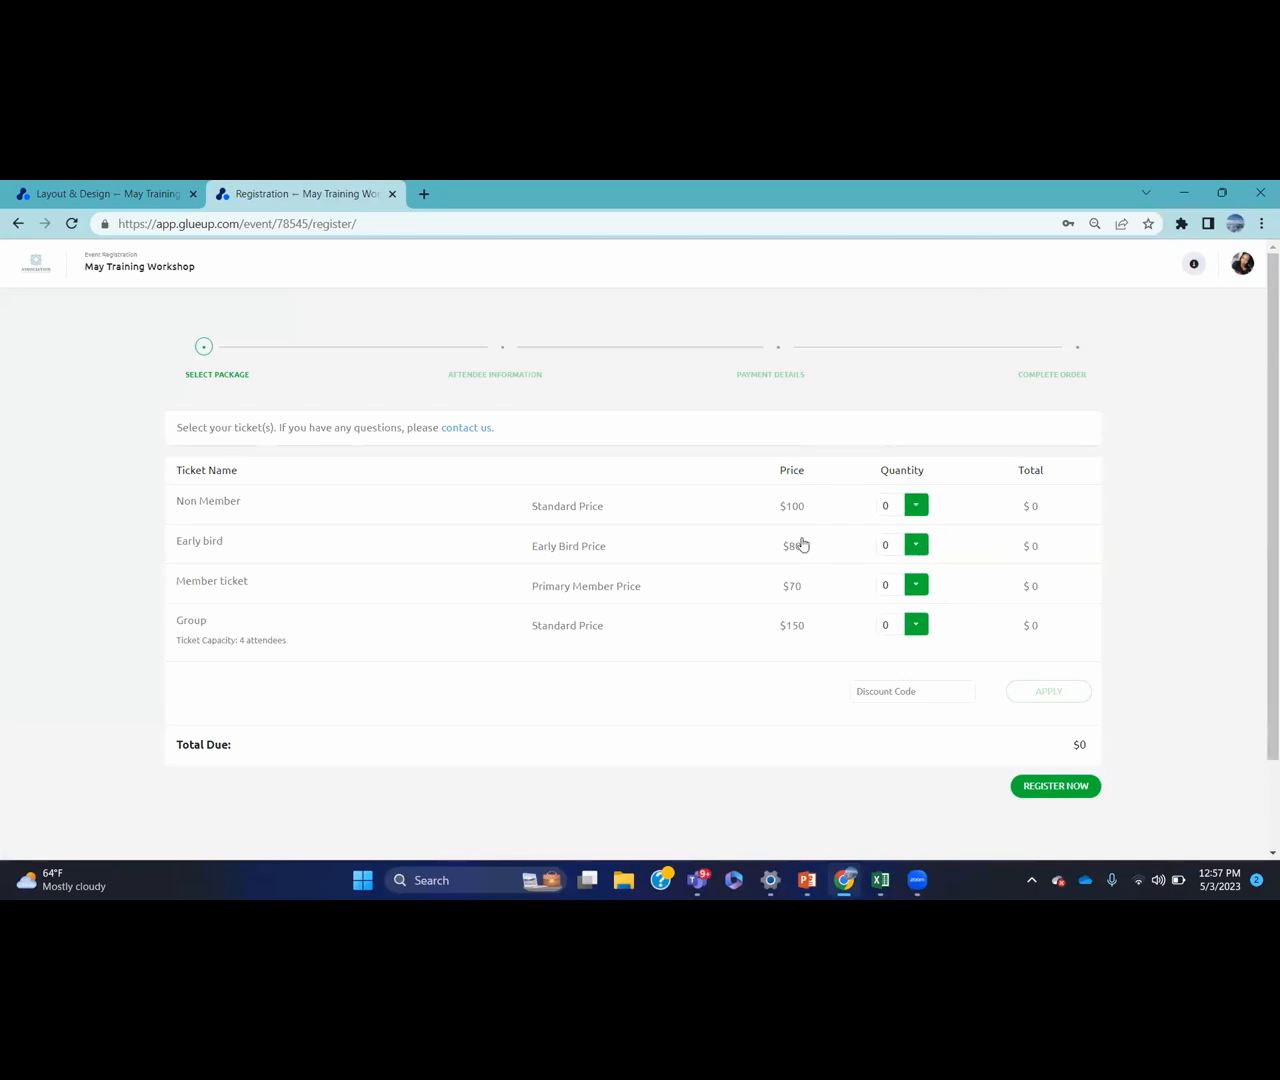
Order one Early bird ticket ($80 total) with no Group ticket, and submit the selection
{"action": "left_click", "coordinate": [913, 545]}
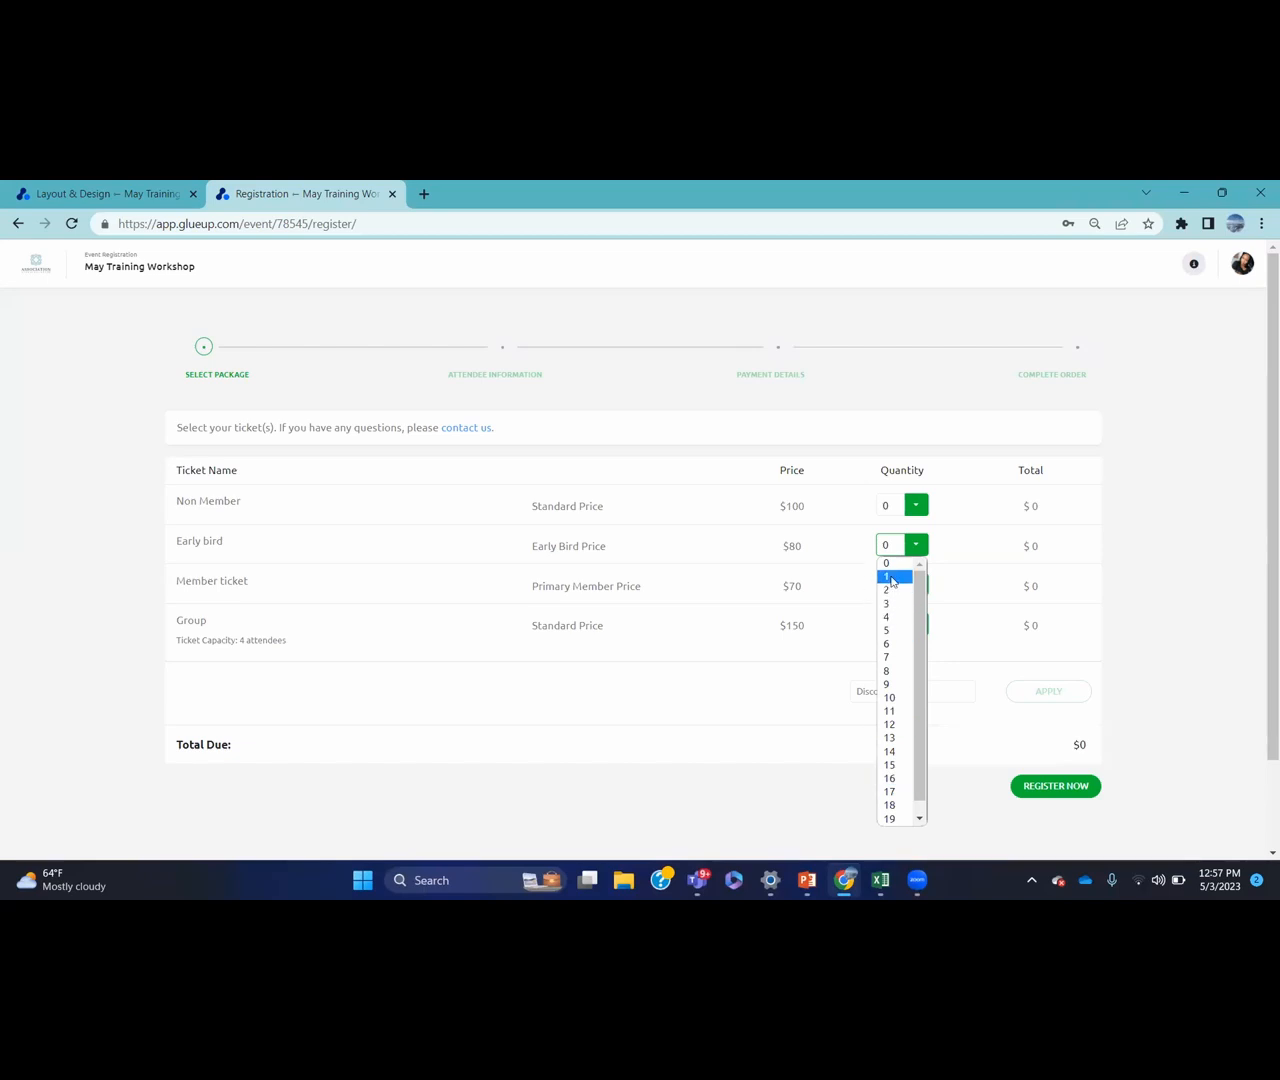
{"action": "scroll", "coordinate": [903, 748], "scroll_direction": "down", "scroll_amount": 1}
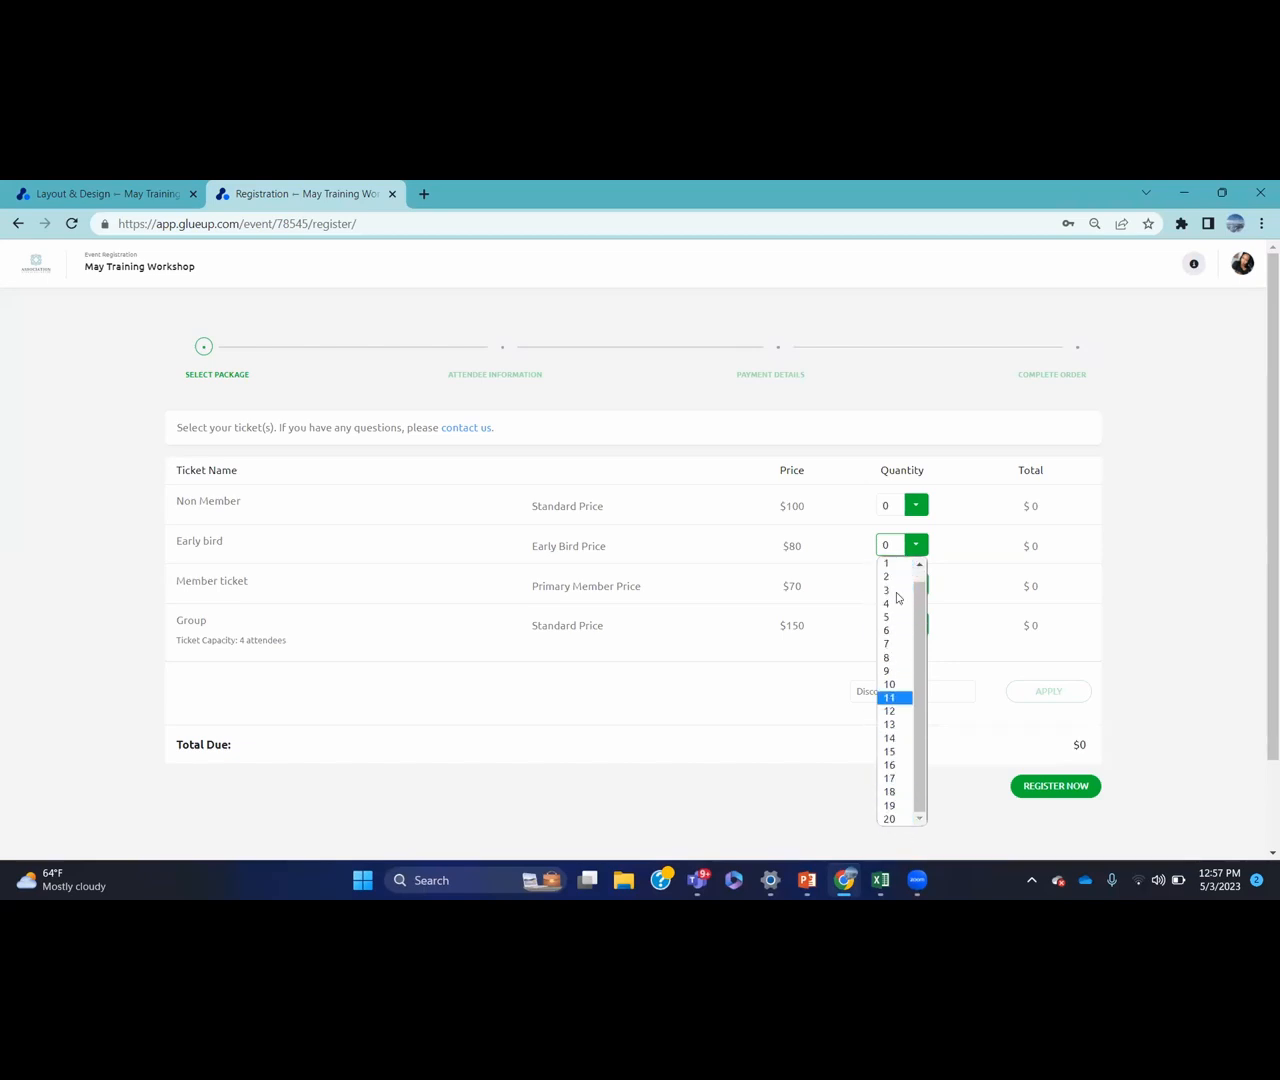
{"action": "left_click", "coordinate": [948, 543]}
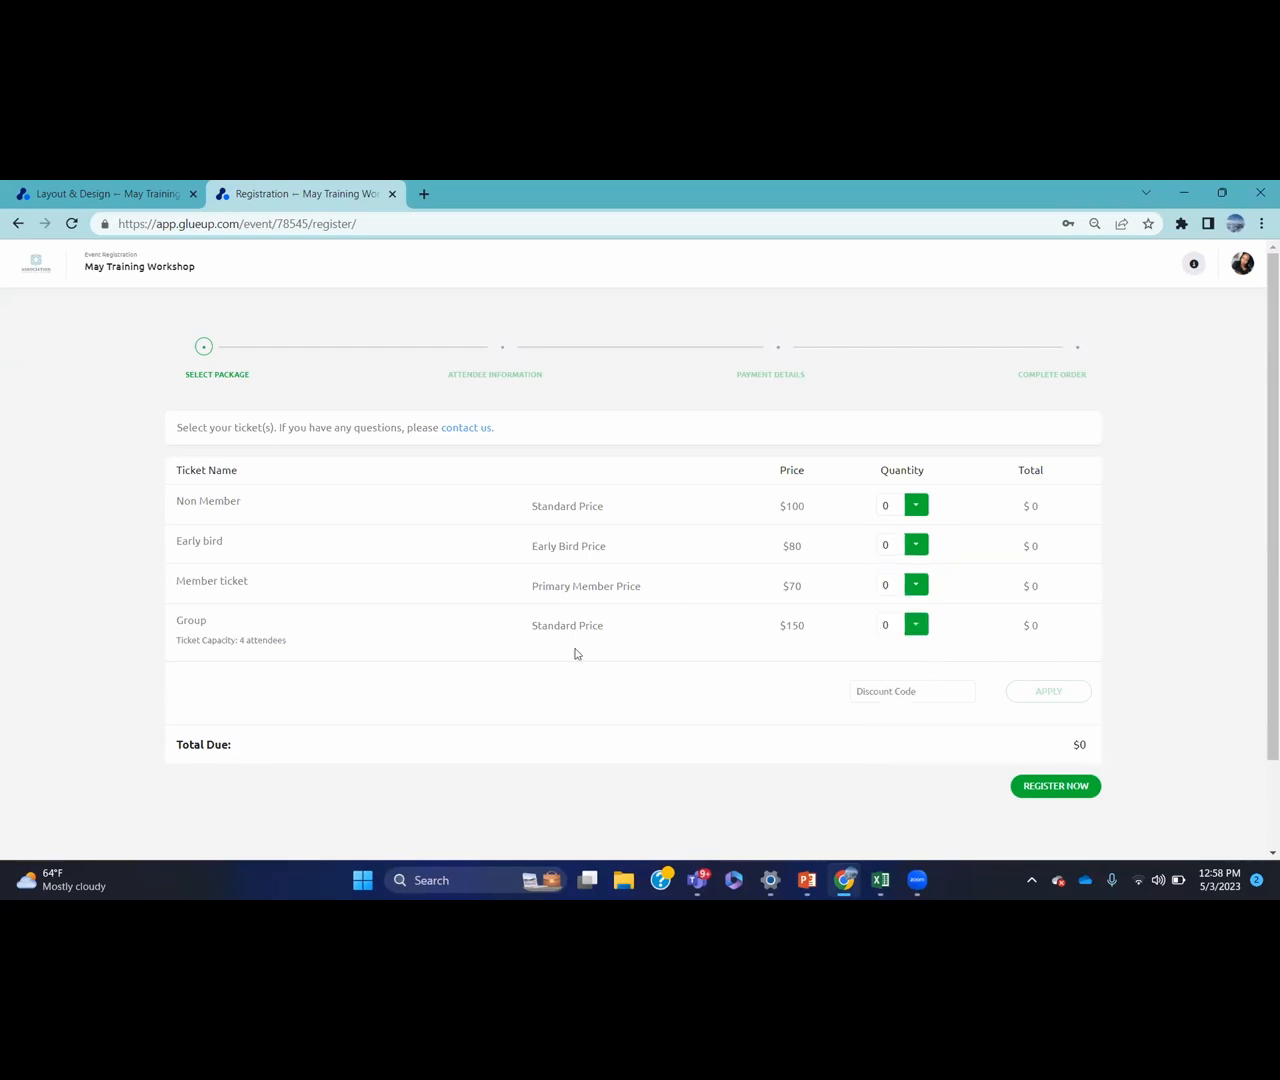
{"action": "left_click", "coordinate": [912, 626]}
{"action": "left_click", "coordinate": [909, 657]}
{"action": "left_click", "coordinate": [917, 624]}
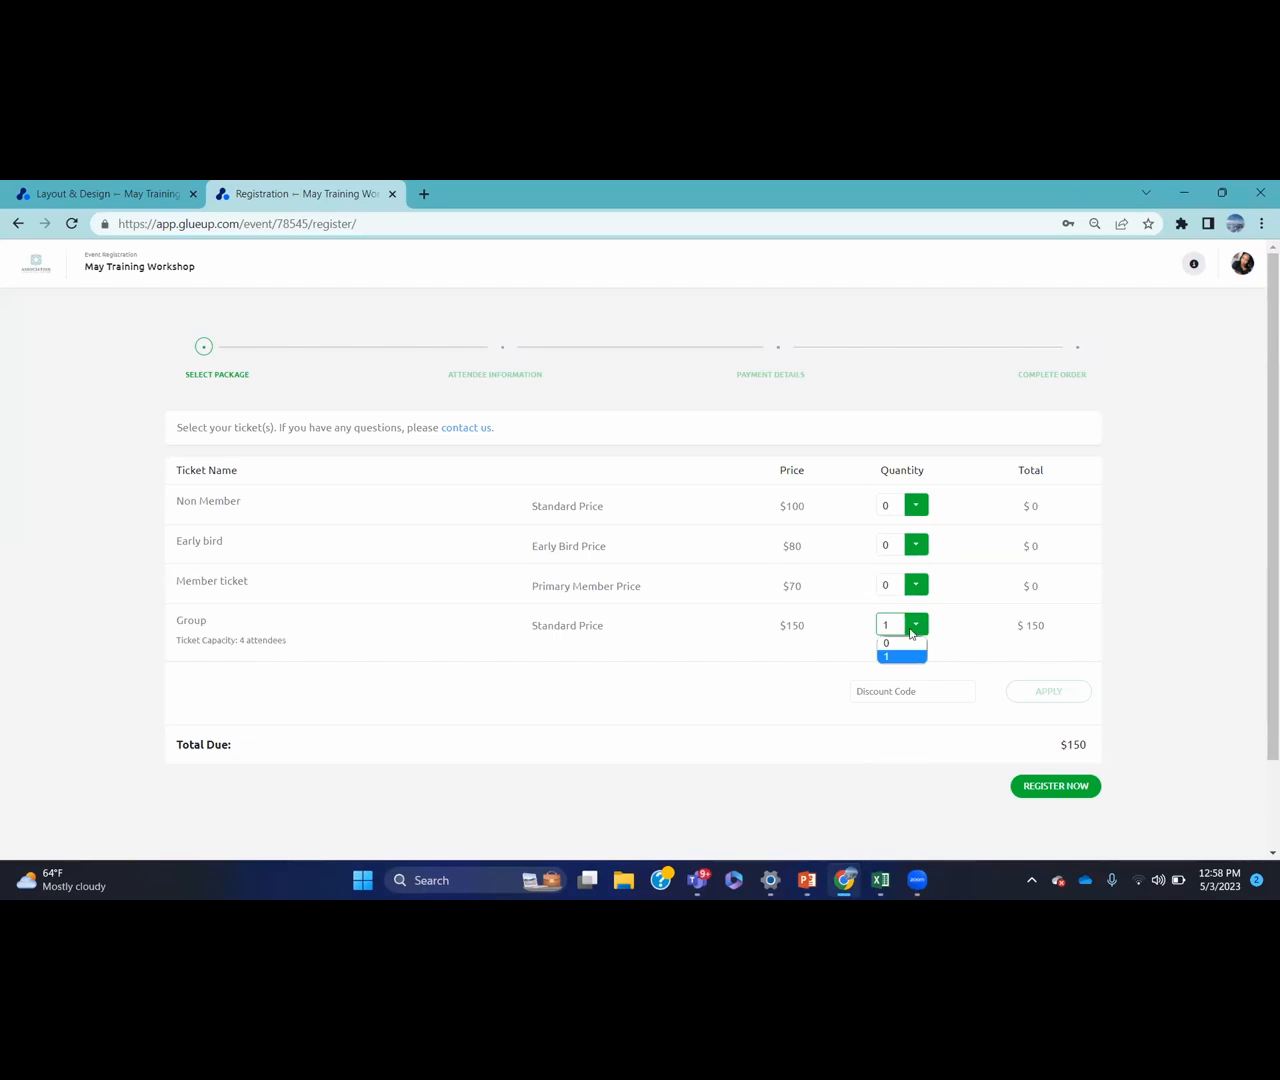
{"action": "left_click", "coordinate": [898, 643]}
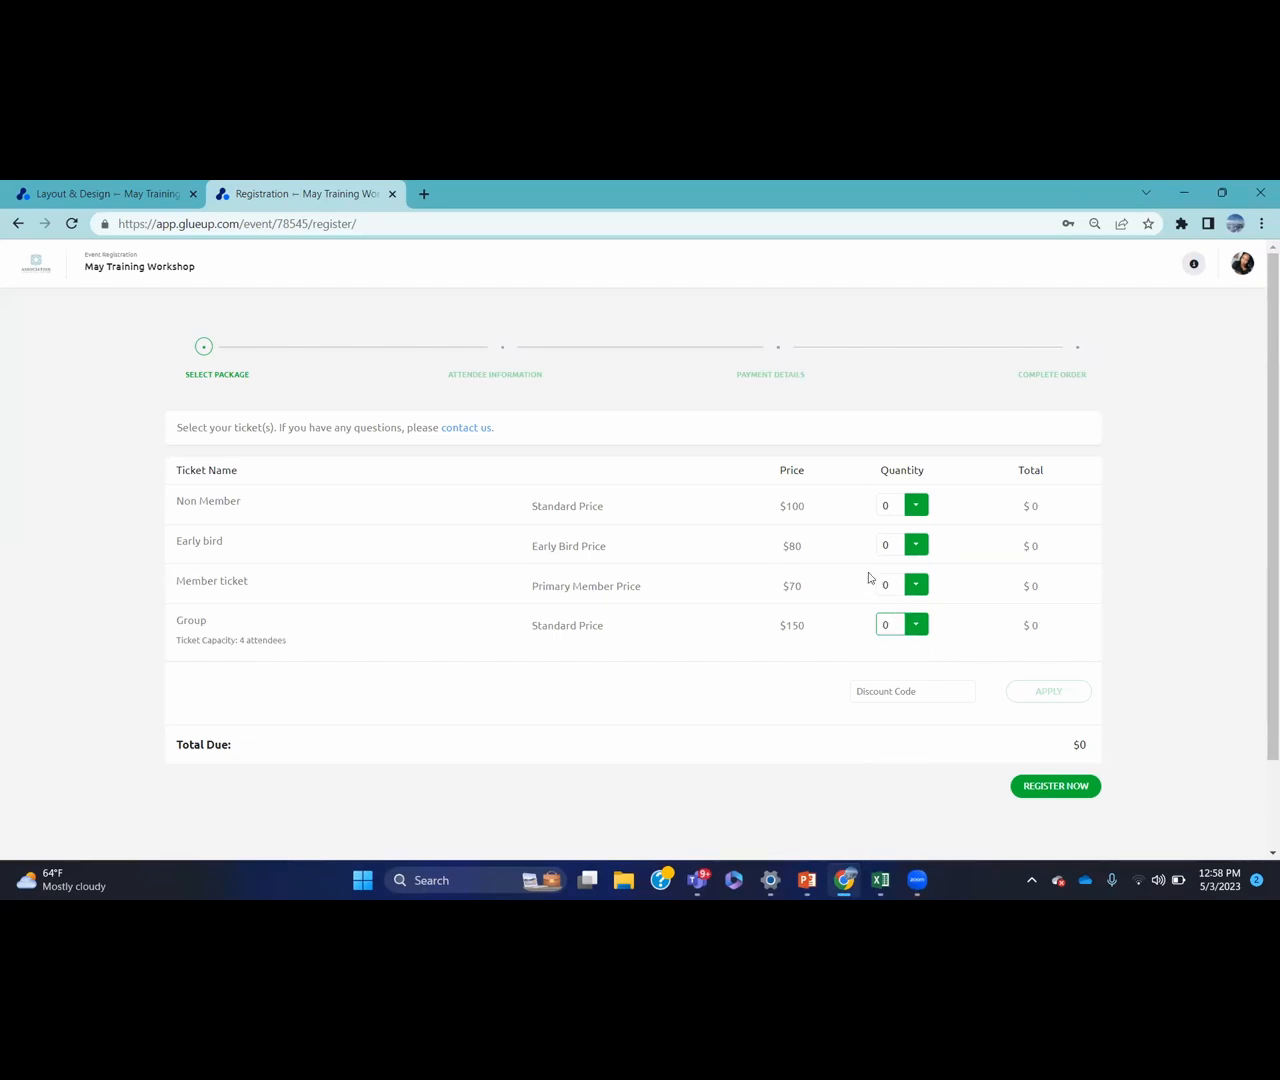
{"action": "left_click", "coordinate": [917, 544]}
{"action": "left_click", "coordinate": [895, 574]}
{"action": "left_click", "coordinate": [1053, 786]}
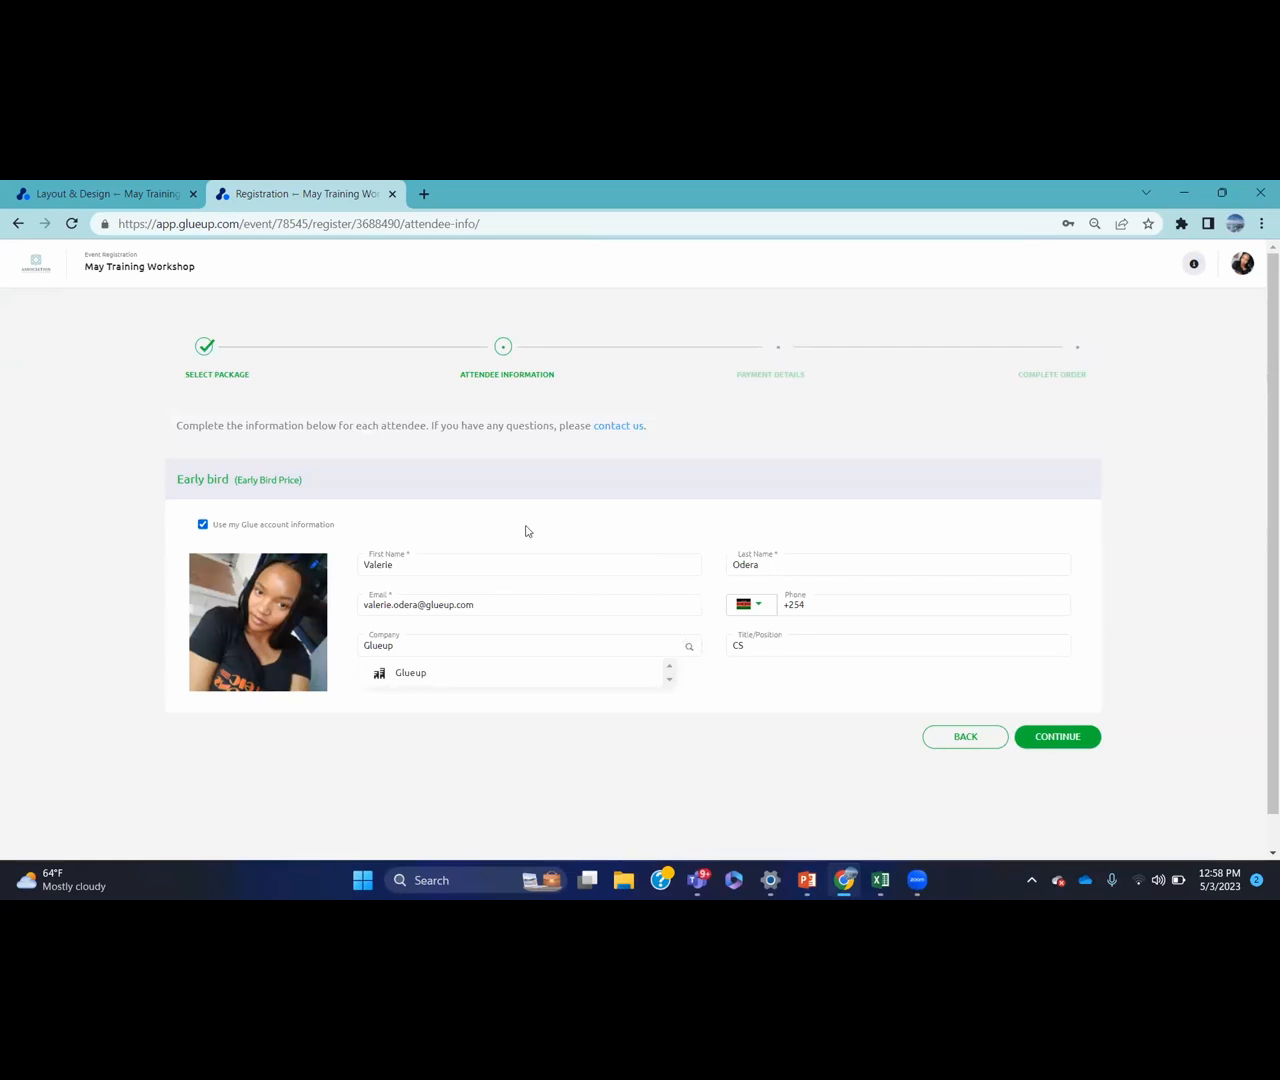
Accept company Glueup, refill attendee details from the account profile, and continue to payment
{"action": "left_click", "coordinate": [603, 683]}
{"action": "left_click", "coordinate": [203, 525]}
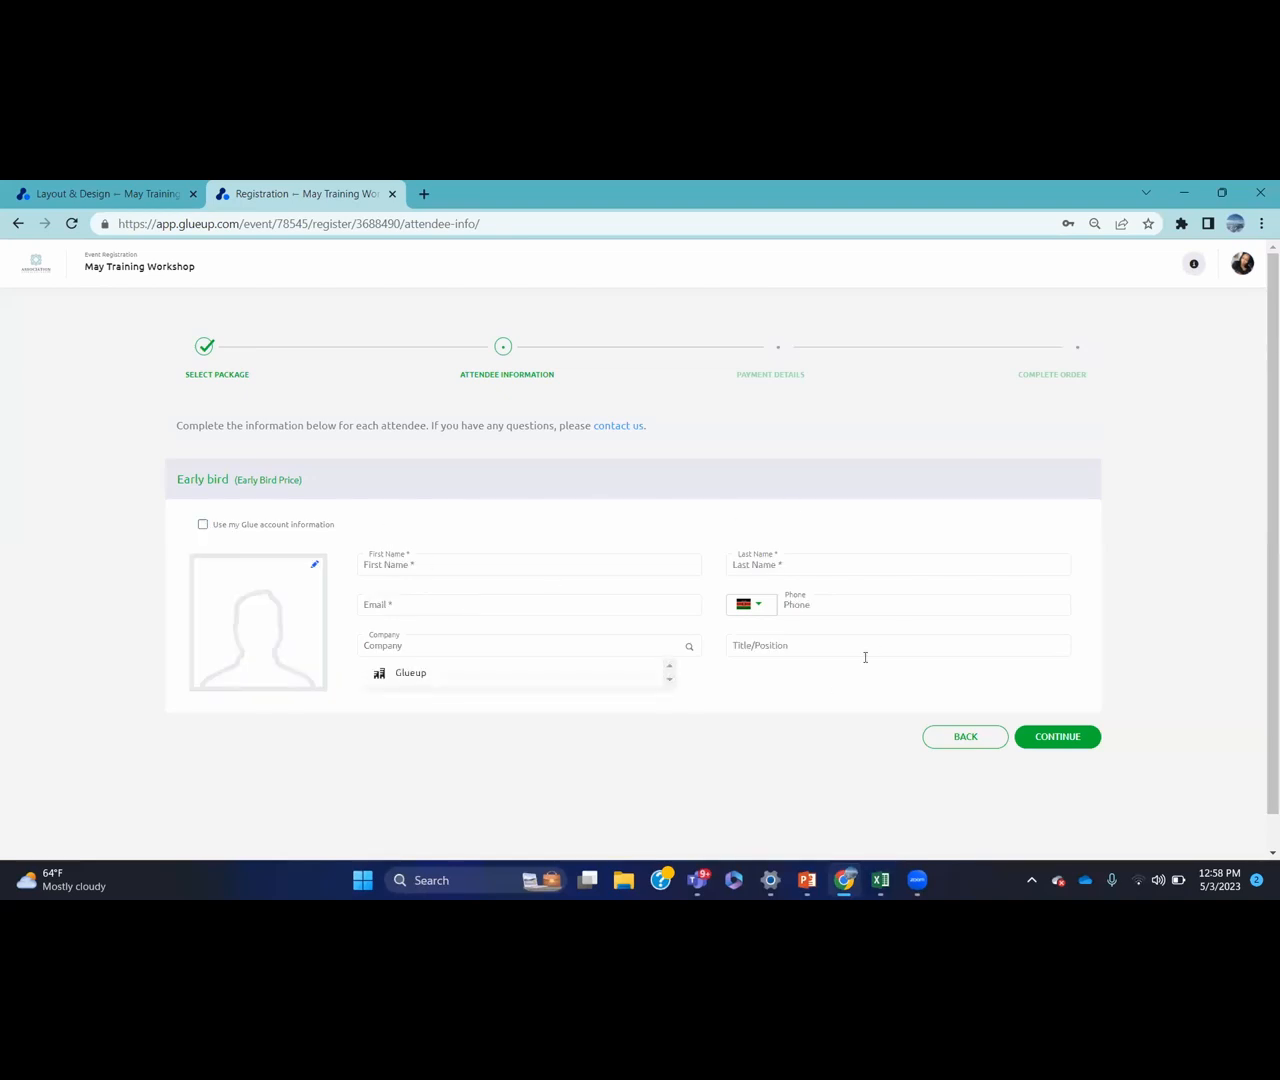
{"action": "left_click", "coordinate": [202, 525]}
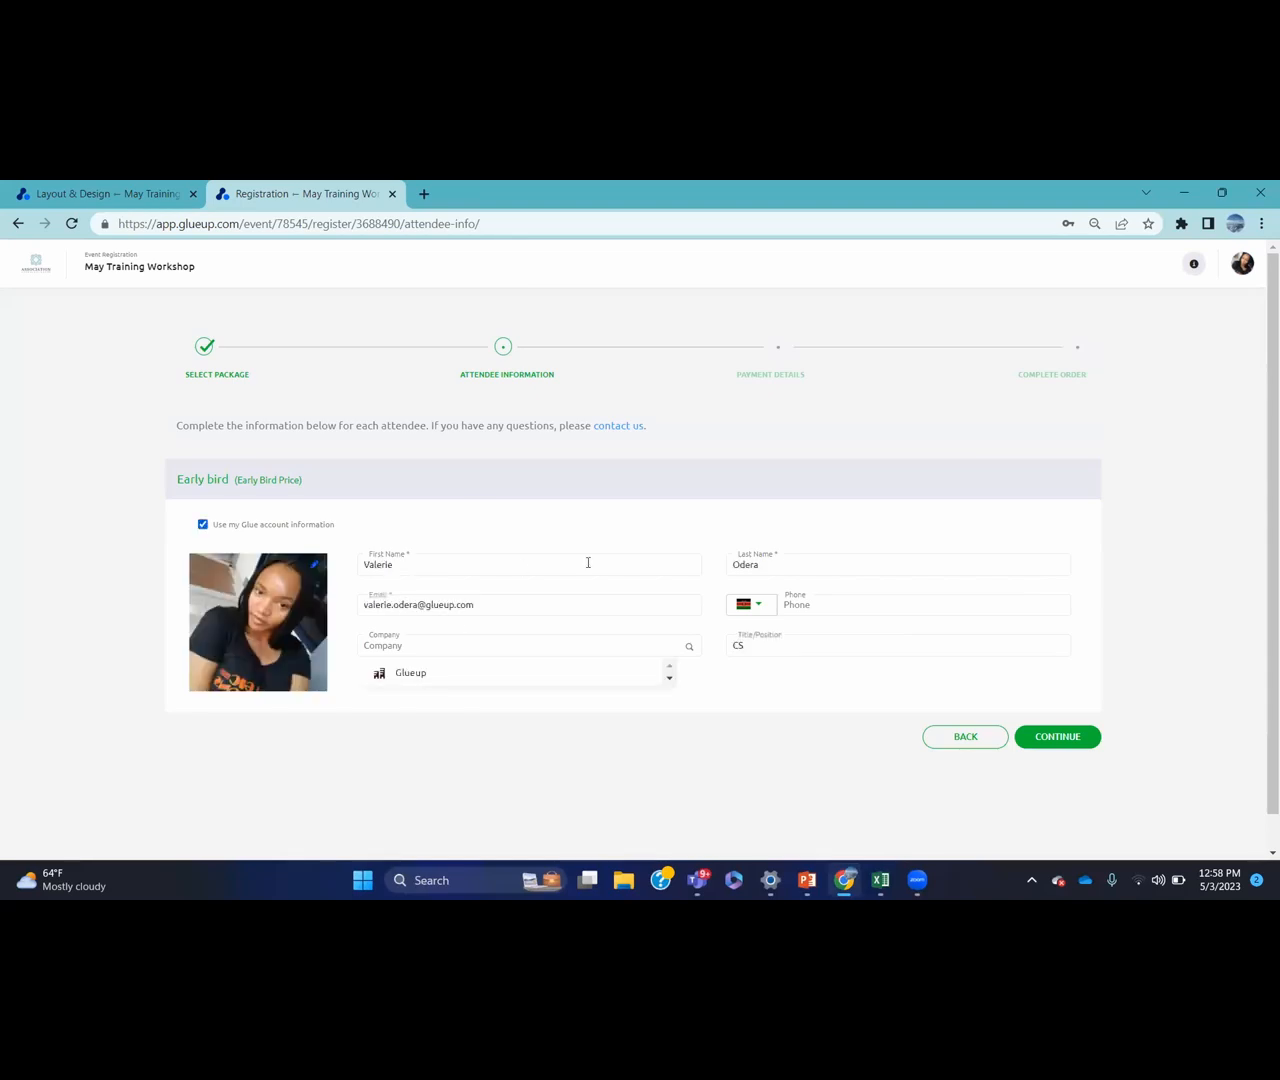
{"action": "left_click", "coordinate": [1060, 737]}
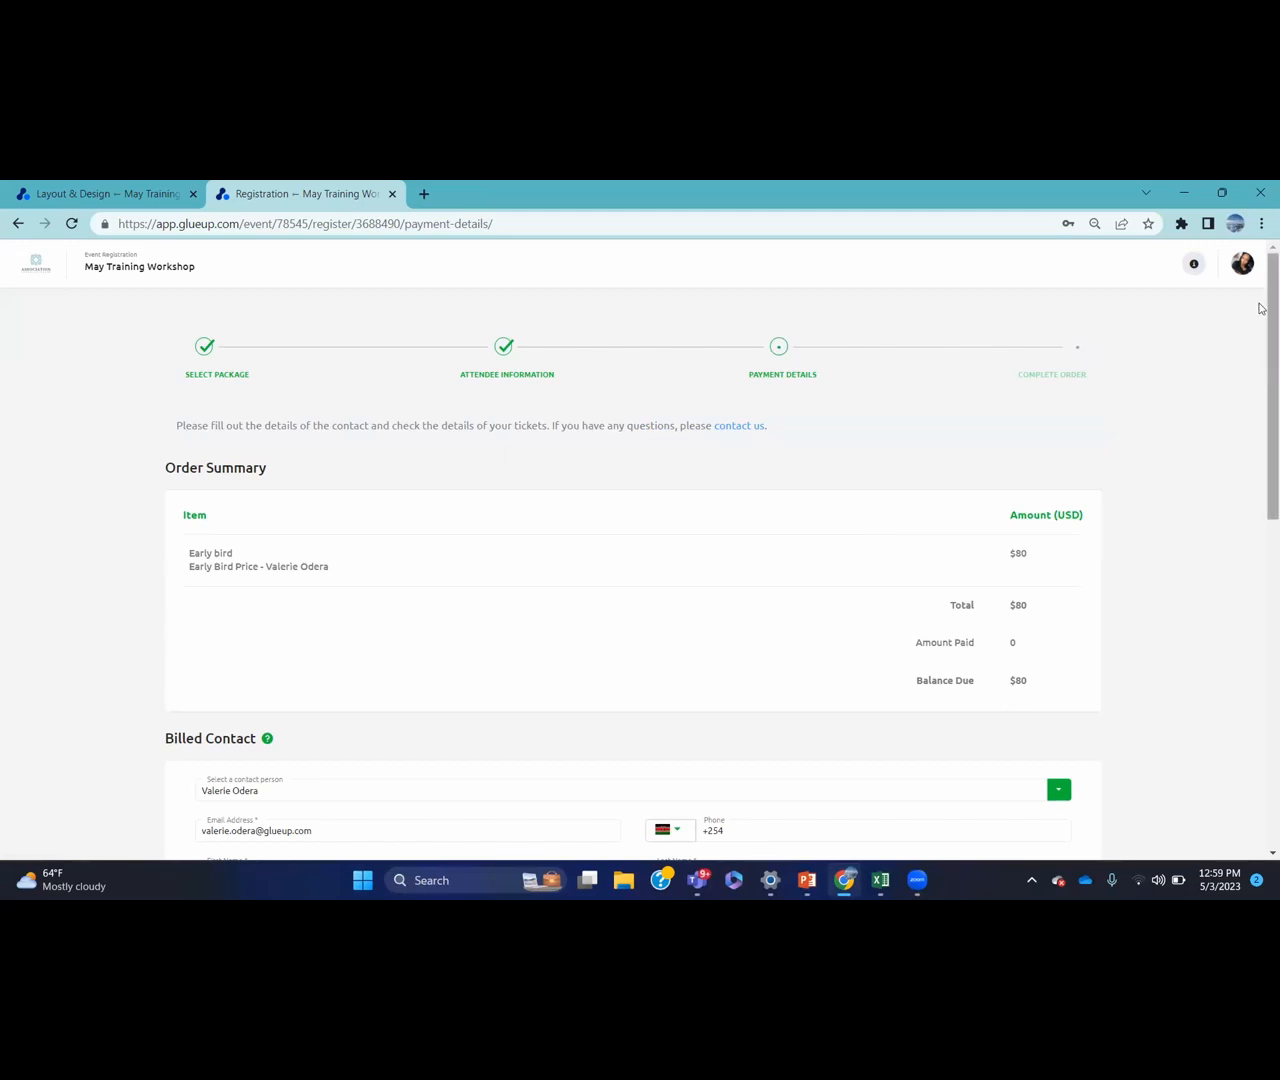
Dismiss two chat notifications, reach the credit card form via PAY, then return to Layout & Design
{"action": "left_click_drag", "start_coordinate": [1260, 320], "coordinate": [1260, 455]}
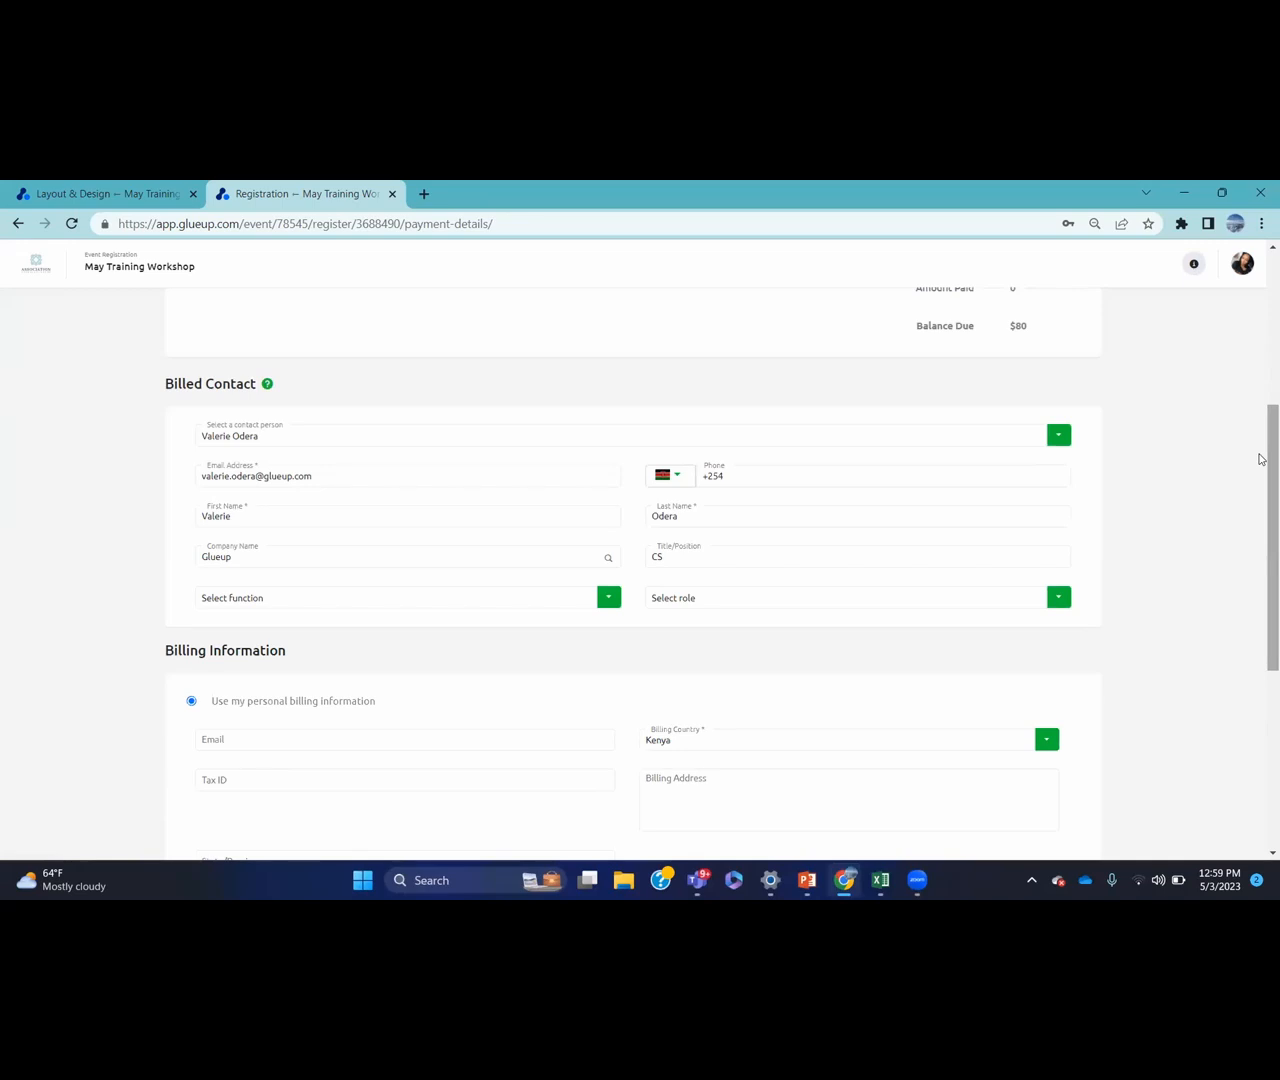
{"action": "left_click_drag", "start_coordinate": [1260, 458], "coordinate": [1260, 626]}
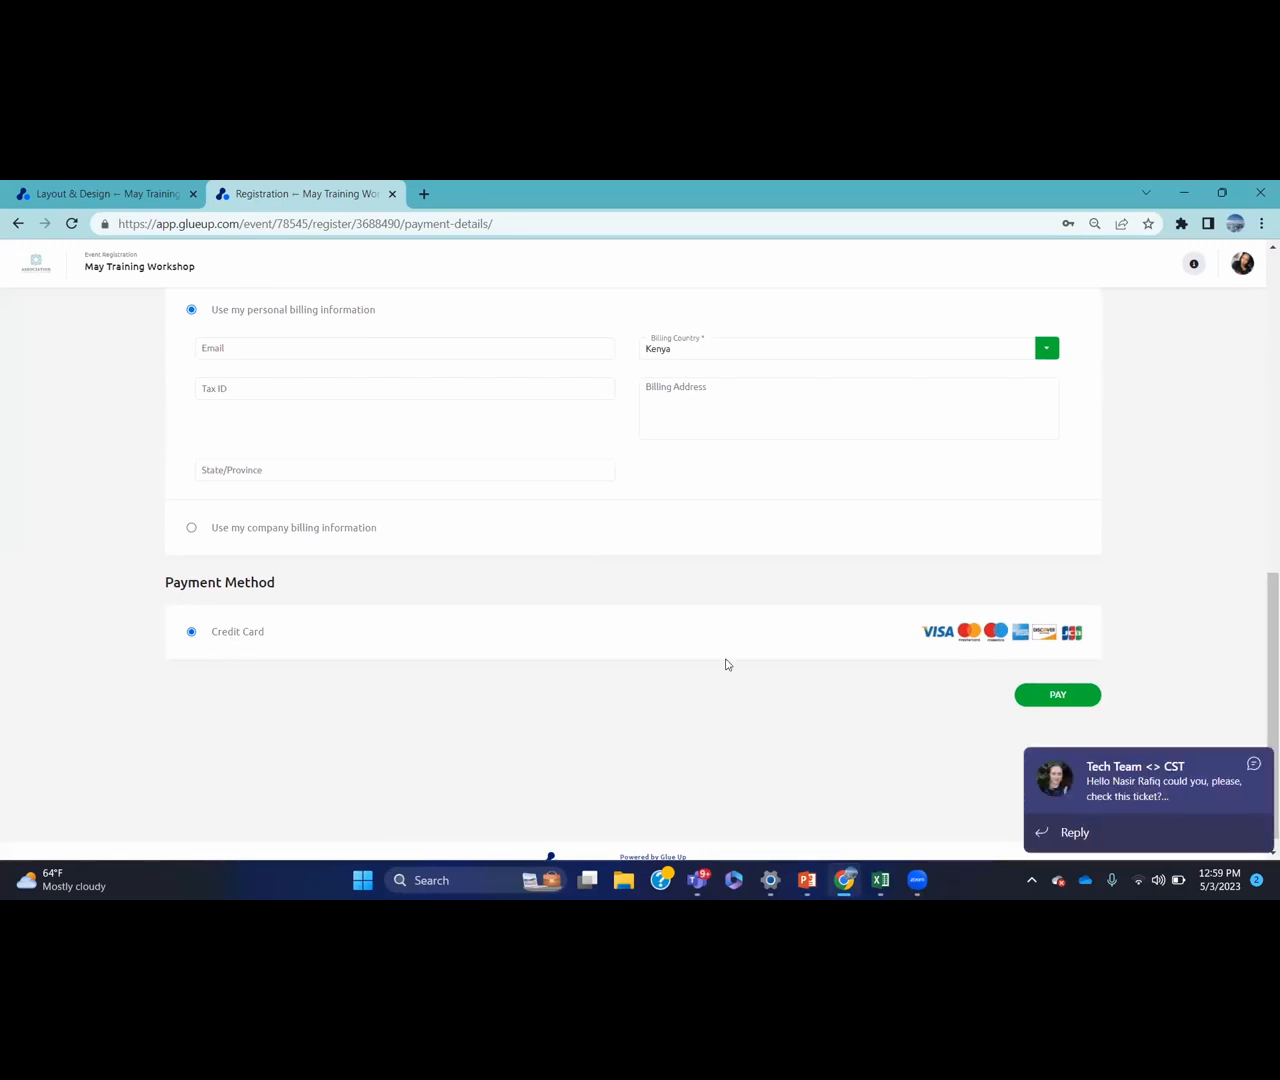
{"action": "left_click", "coordinate": [1254, 765]}
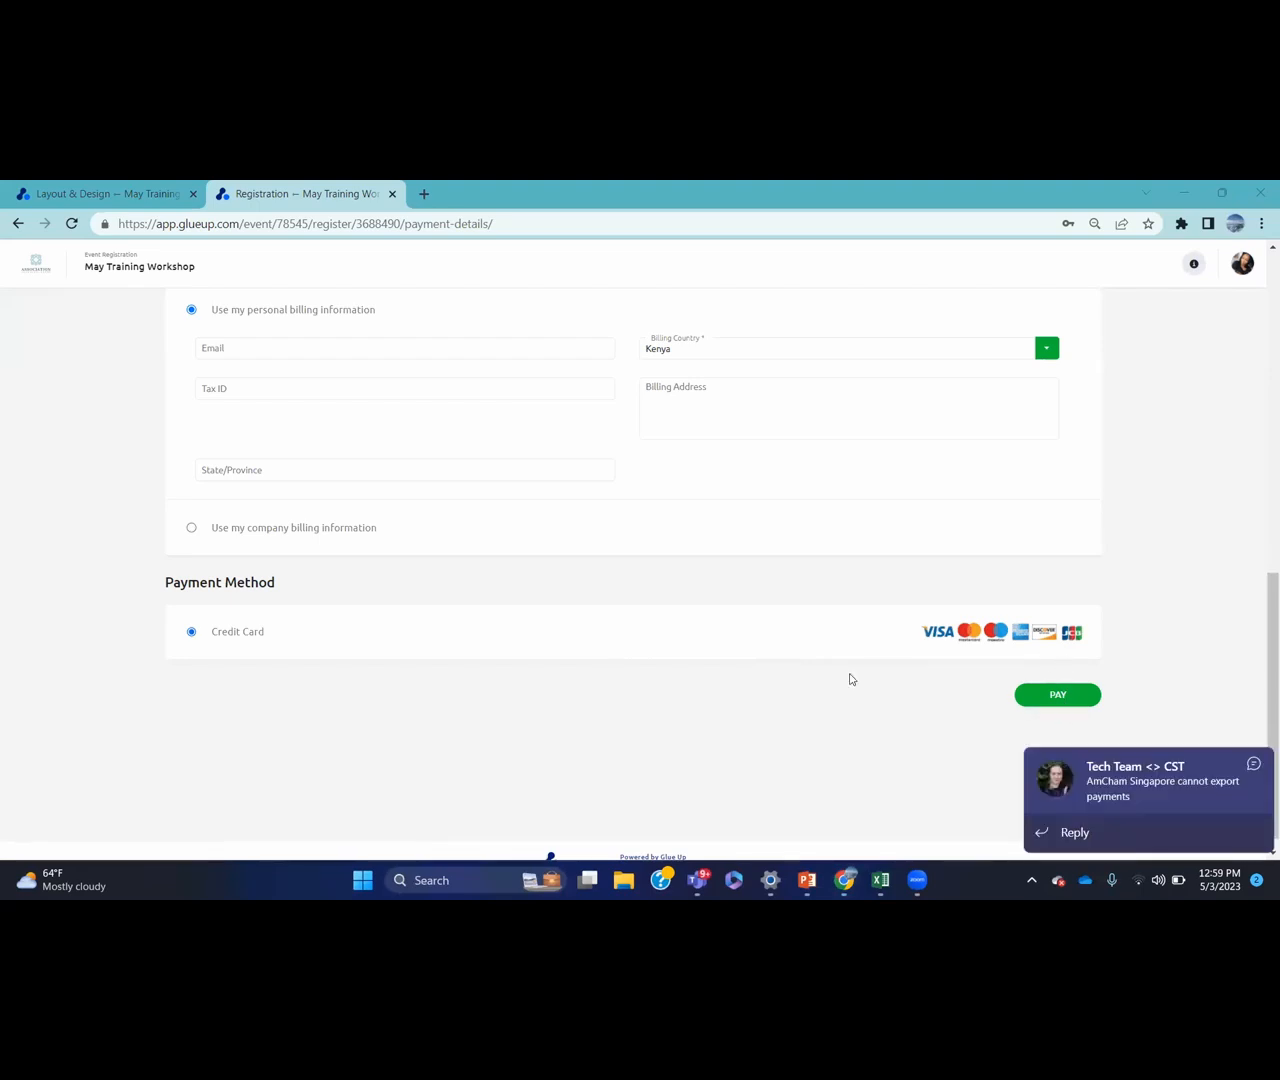
{"action": "left_click", "coordinate": [1254, 765]}
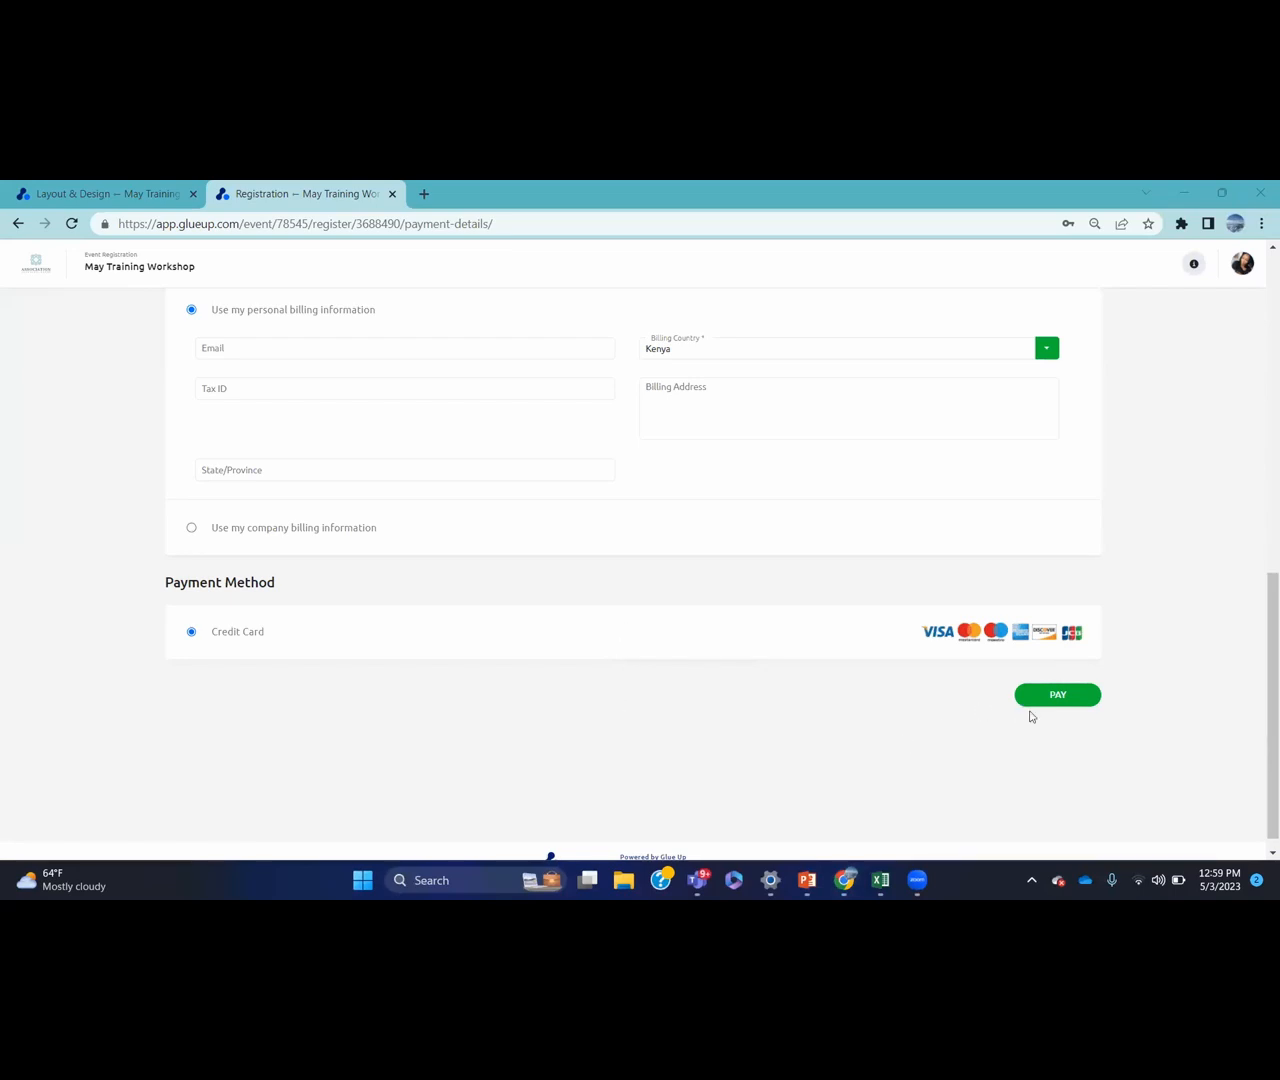
{"action": "left_click", "coordinate": [1059, 699]}
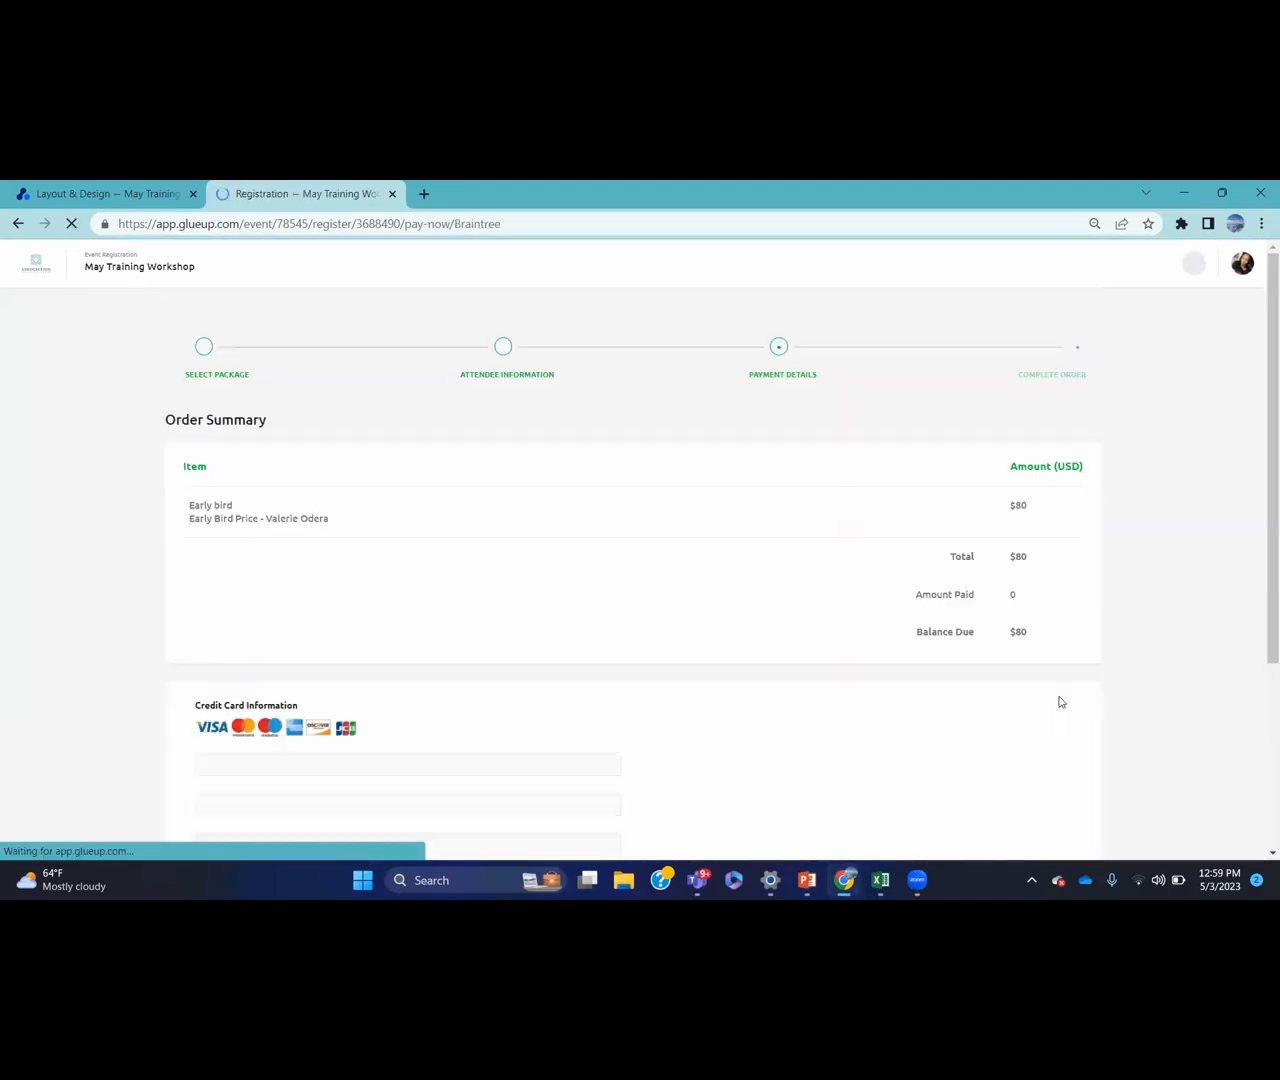
{"action": "left_click_drag", "start_coordinate": [1269, 330], "coordinate": [1269, 497]}
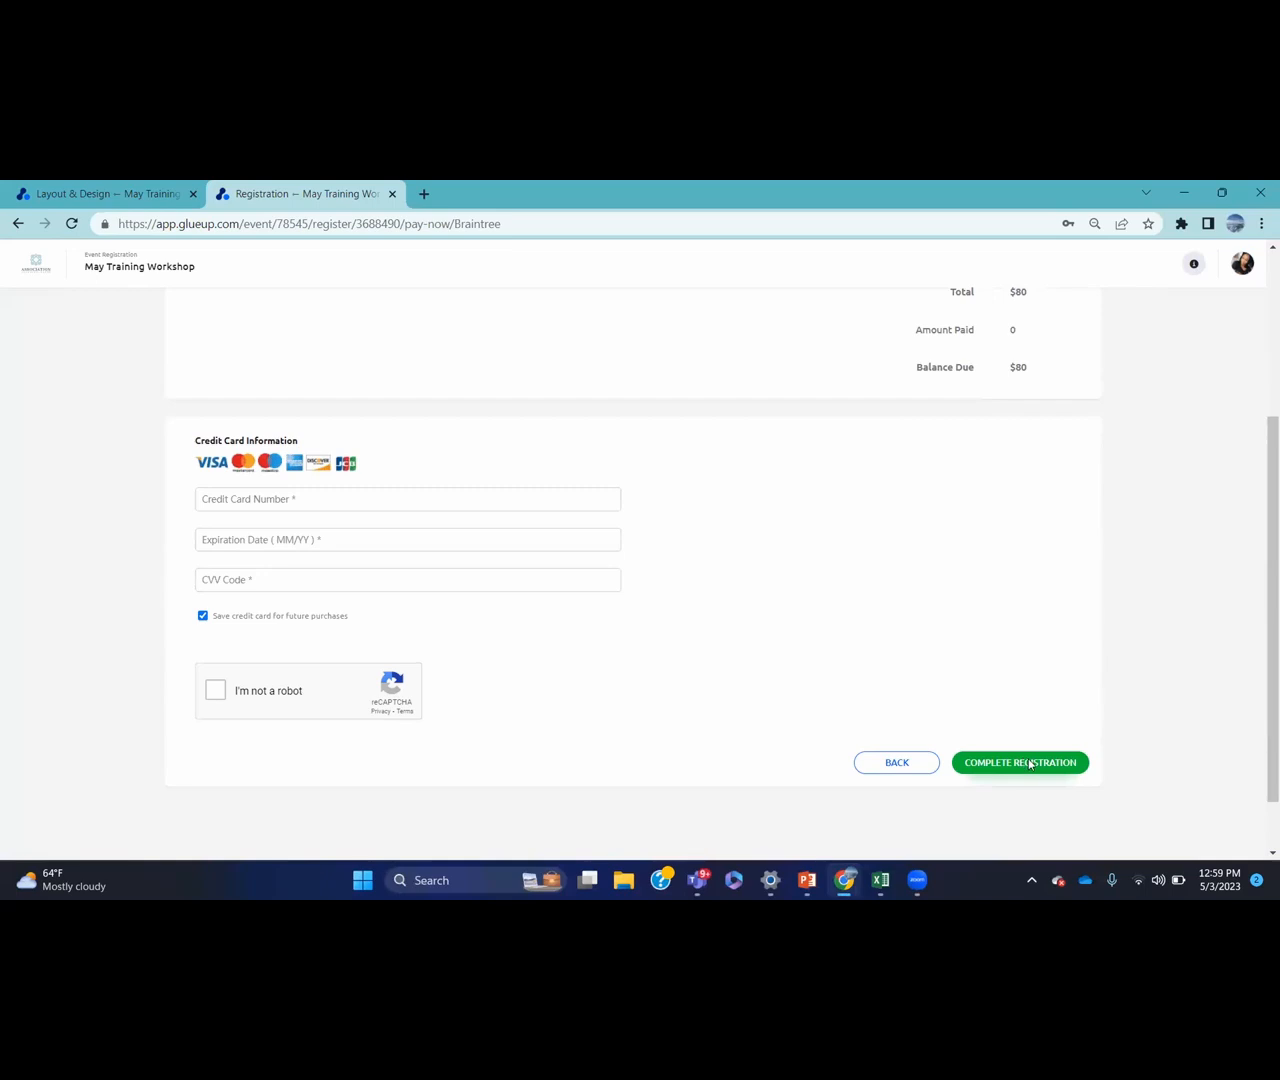
{"action": "left_click_drag", "start_coordinate": [1260, 615], "coordinate": [1260, 442]}
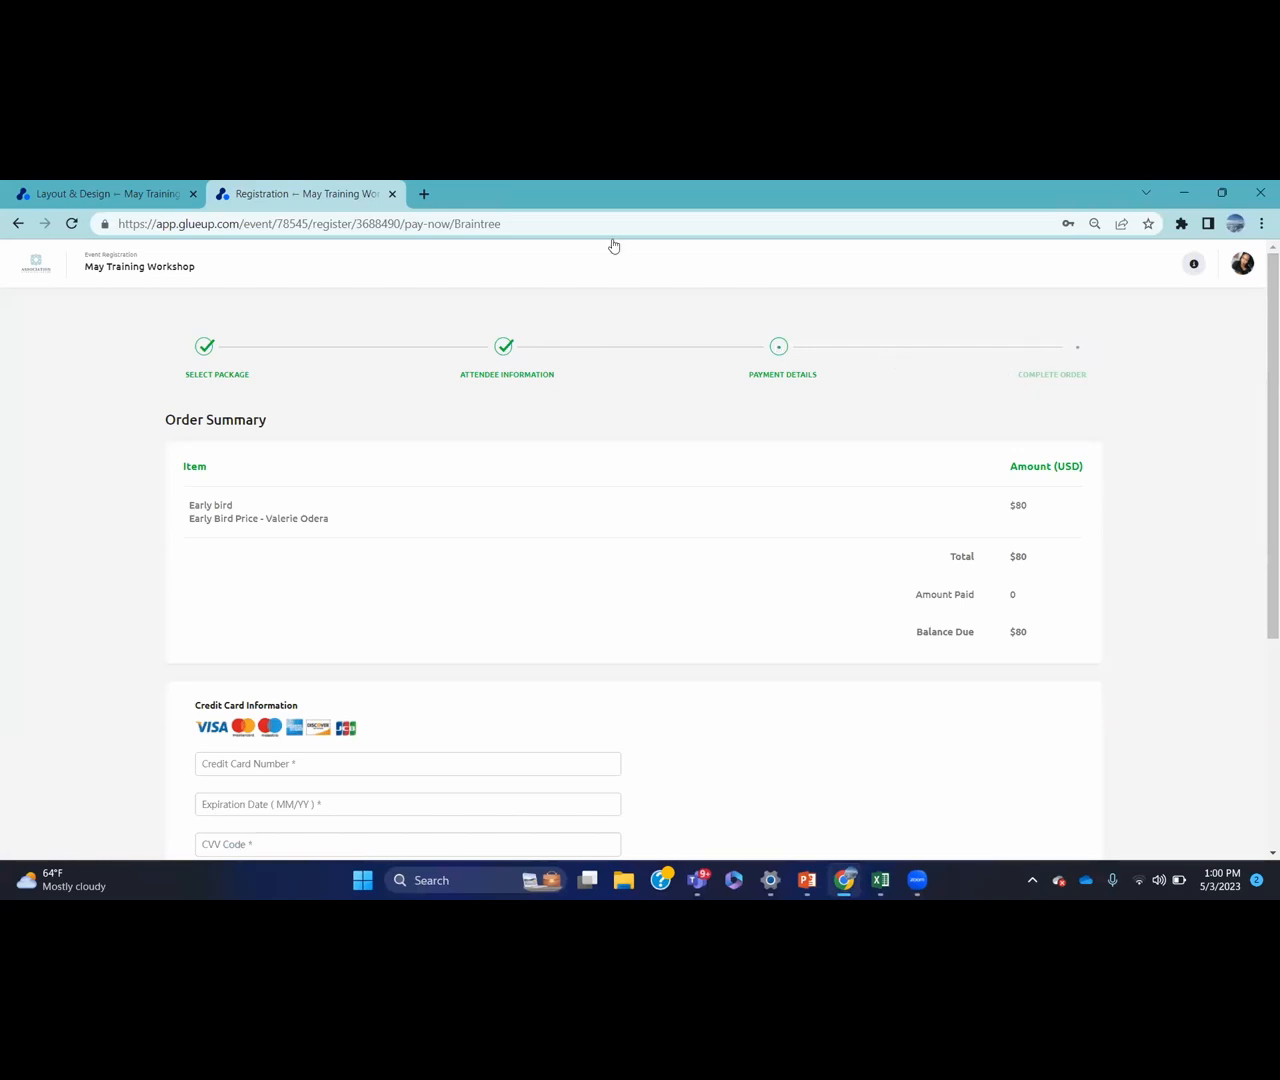
{"action": "left_click", "coordinate": [158, 195]}
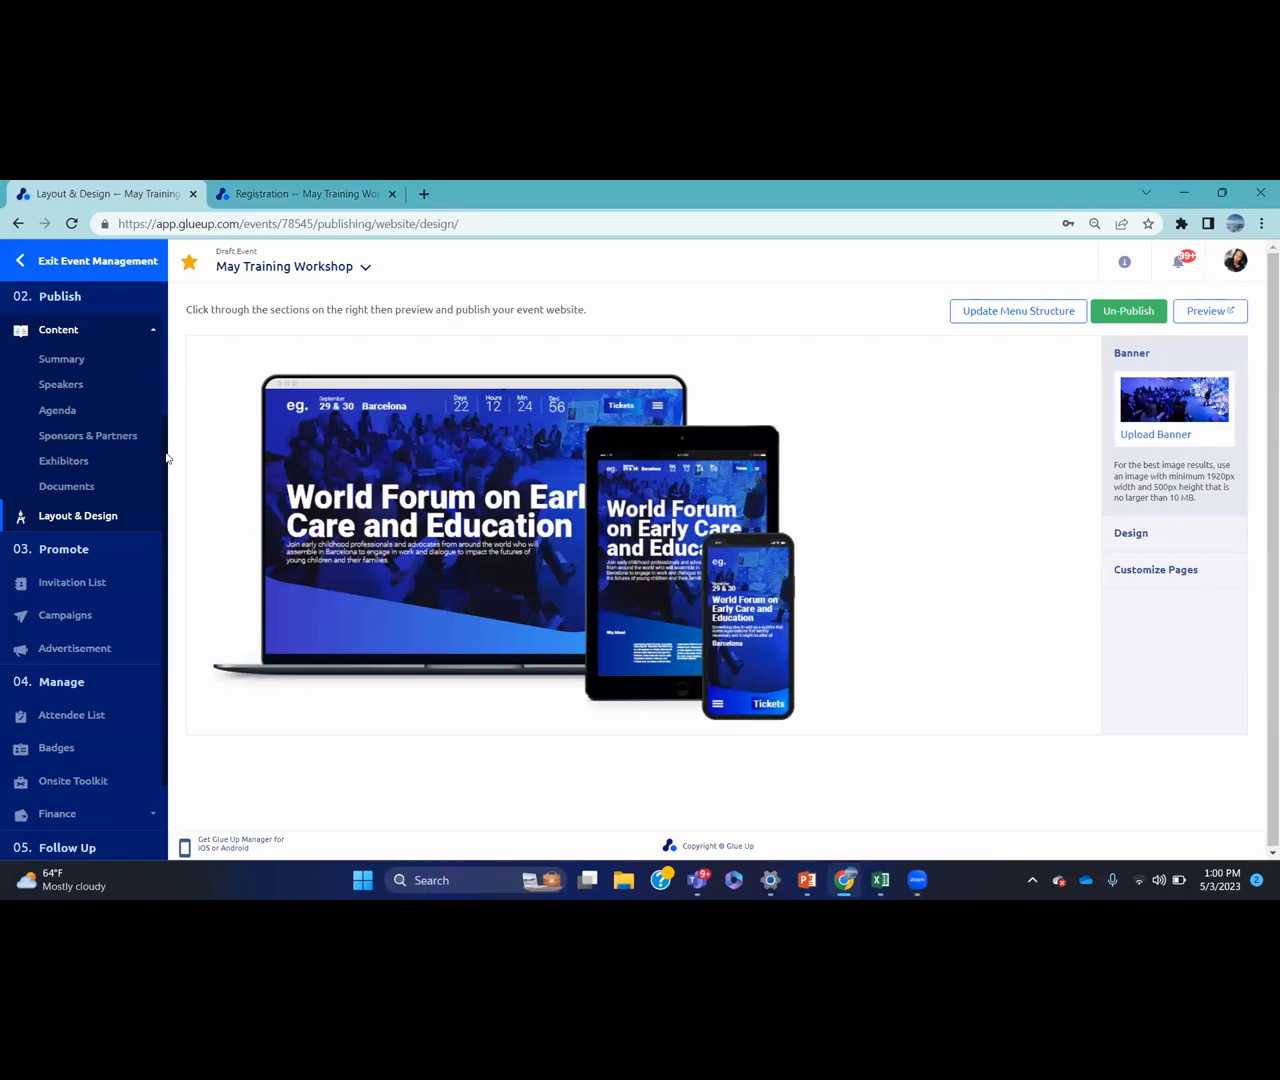
Go to Invitation List under Promote in the event sidebar
{"action": "scroll", "coordinate": [166, 471], "scroll_direction": "down", "scroll_amount": 2}
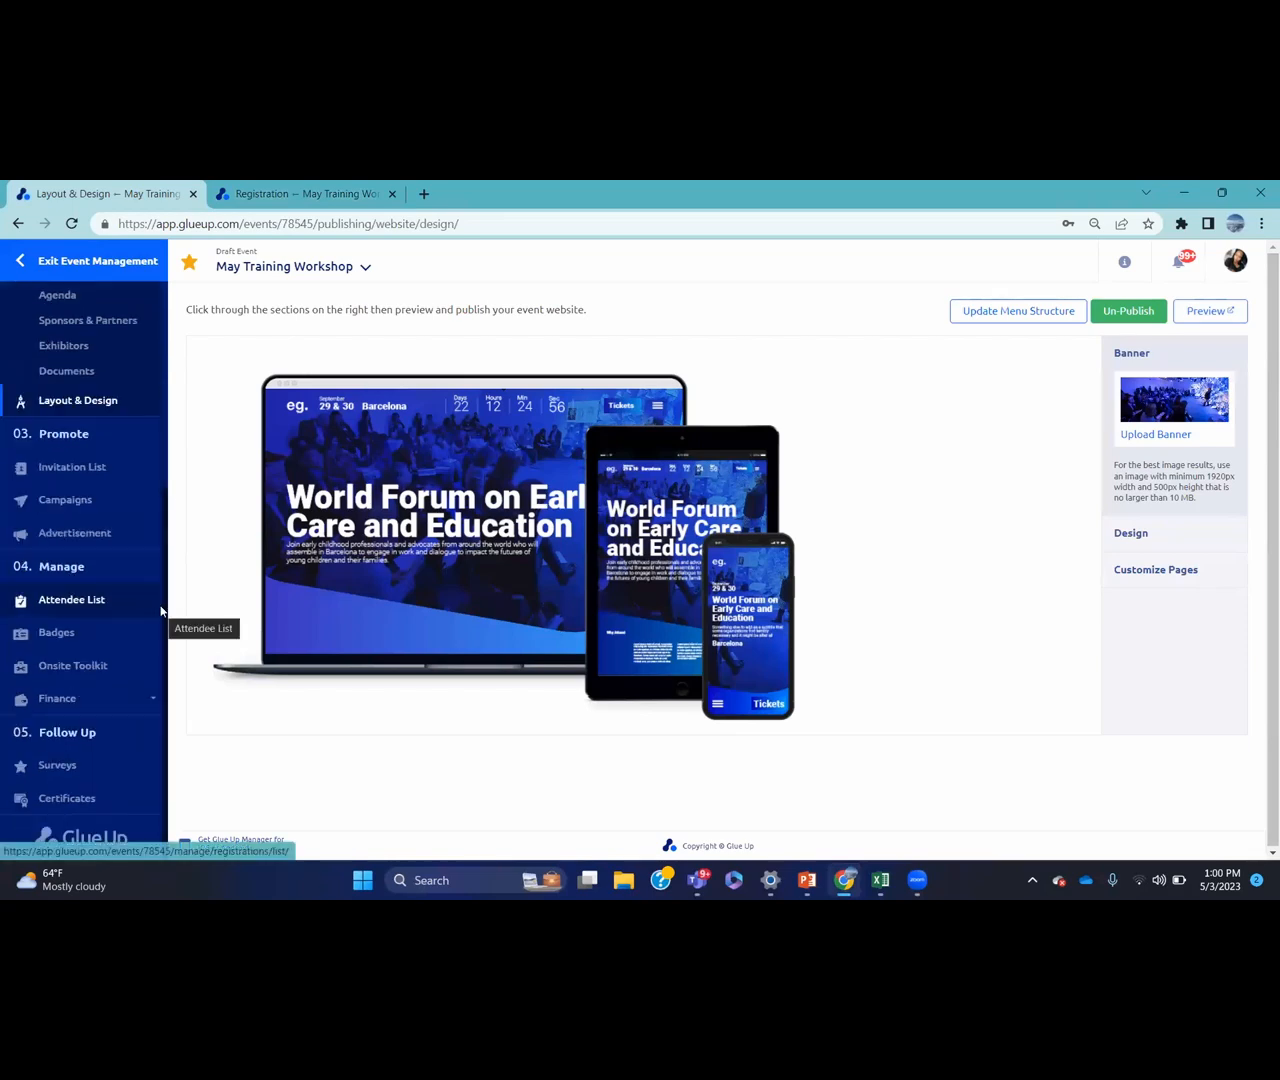
{"action": "left_click", "coordinate": [137, 466]}
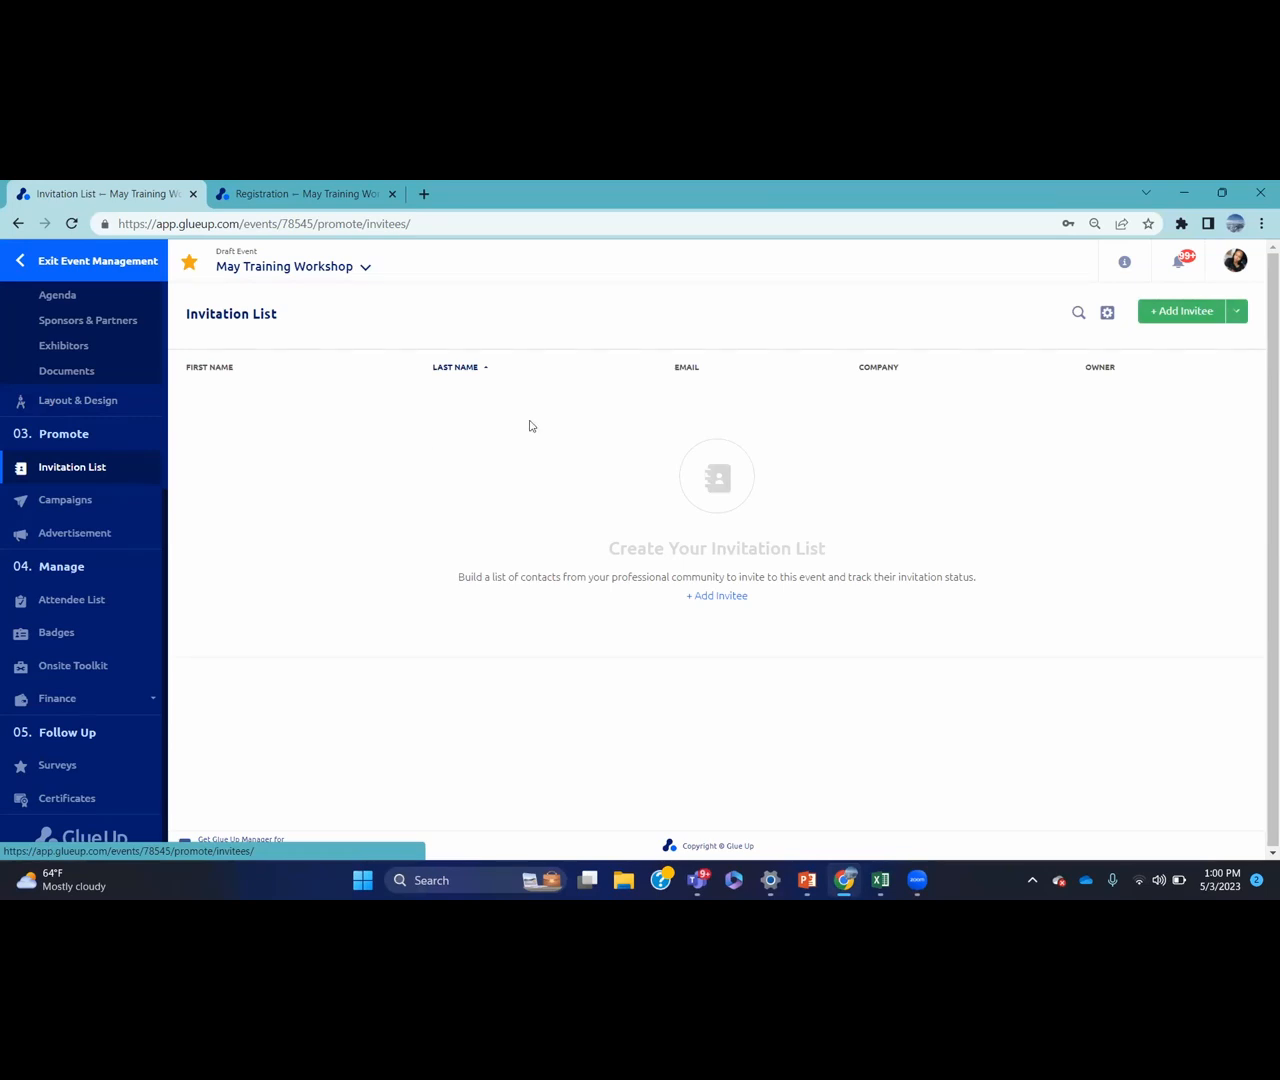
Check the Add Invitee import option, then go to the event's empty Campaigns page
{"action": "left_click", "coordinate": [1243, 313]}
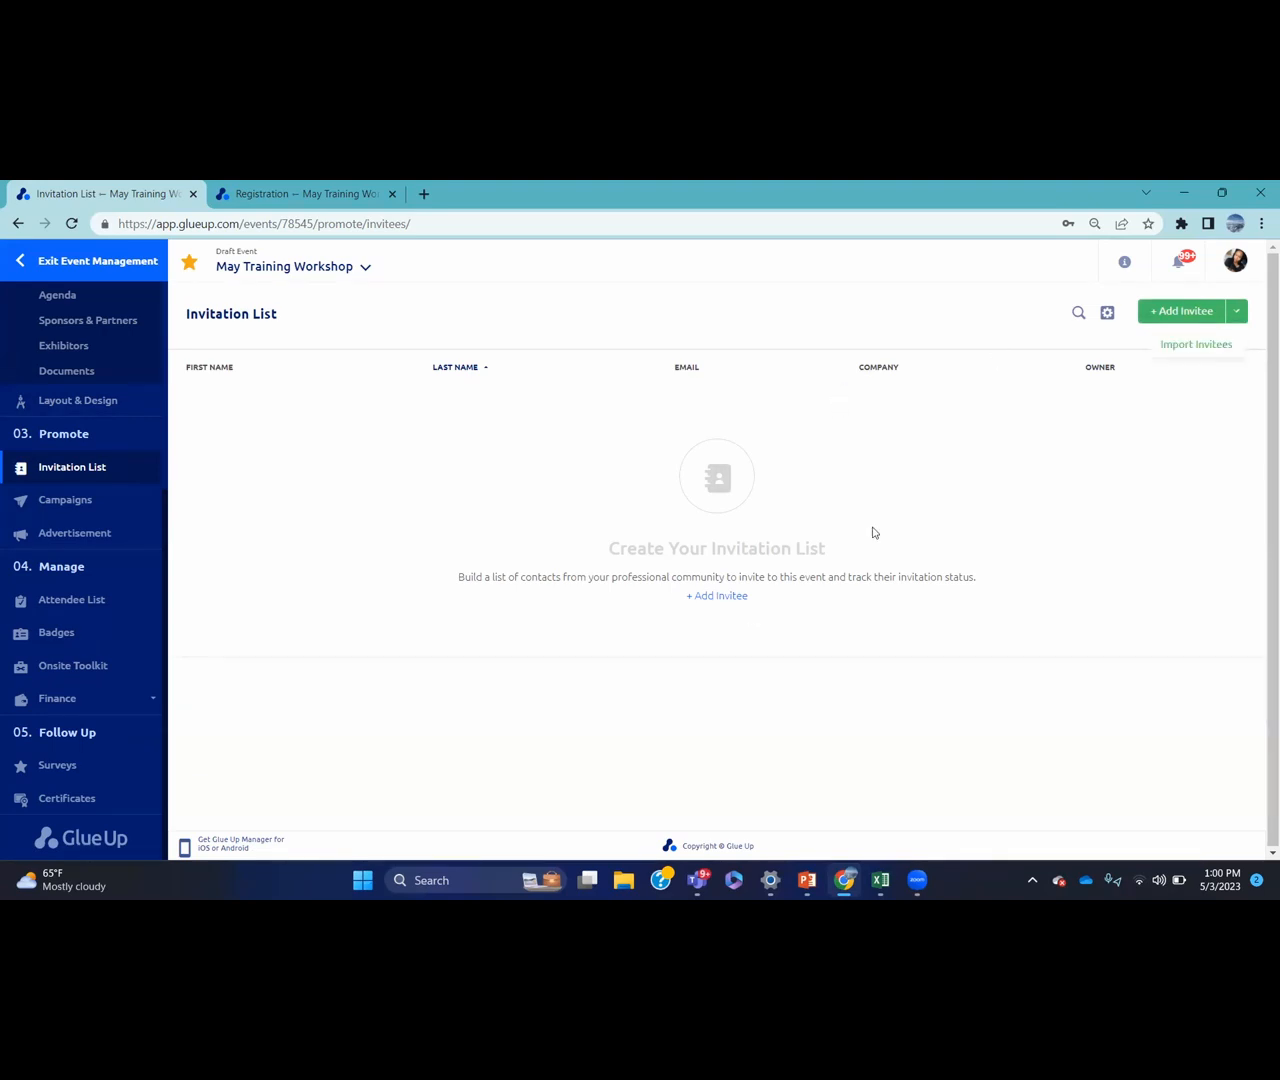
{"action": "left_click", "coordinate": [143, 502]}
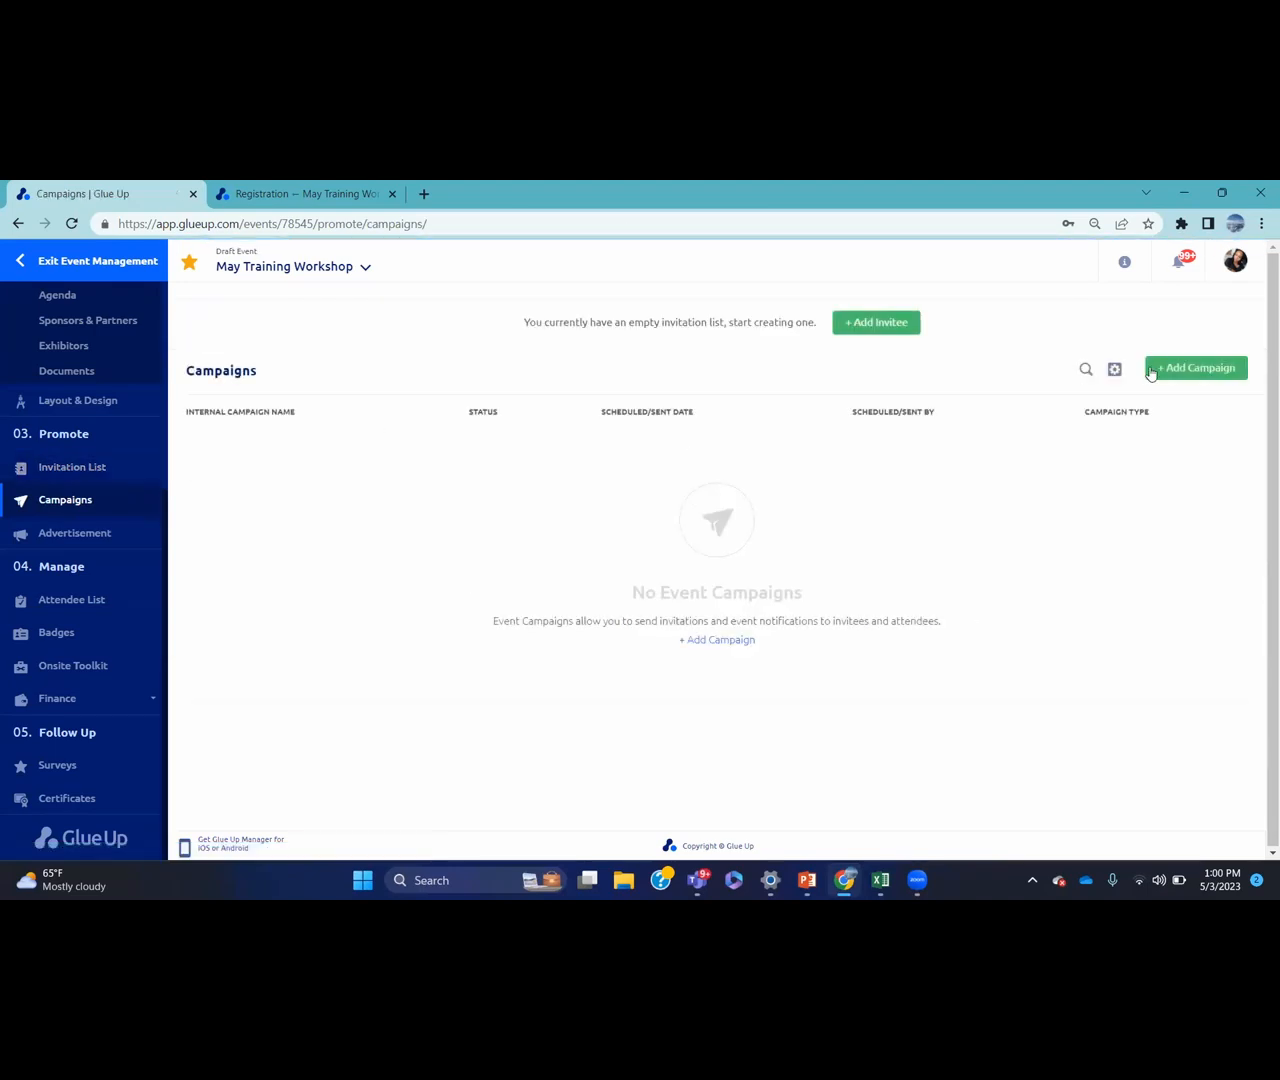
Create a Send Event Invitation campaign named 'sample' and reach its Recipients step
{"action": "left_click", "coordinate": [1170, 371]}
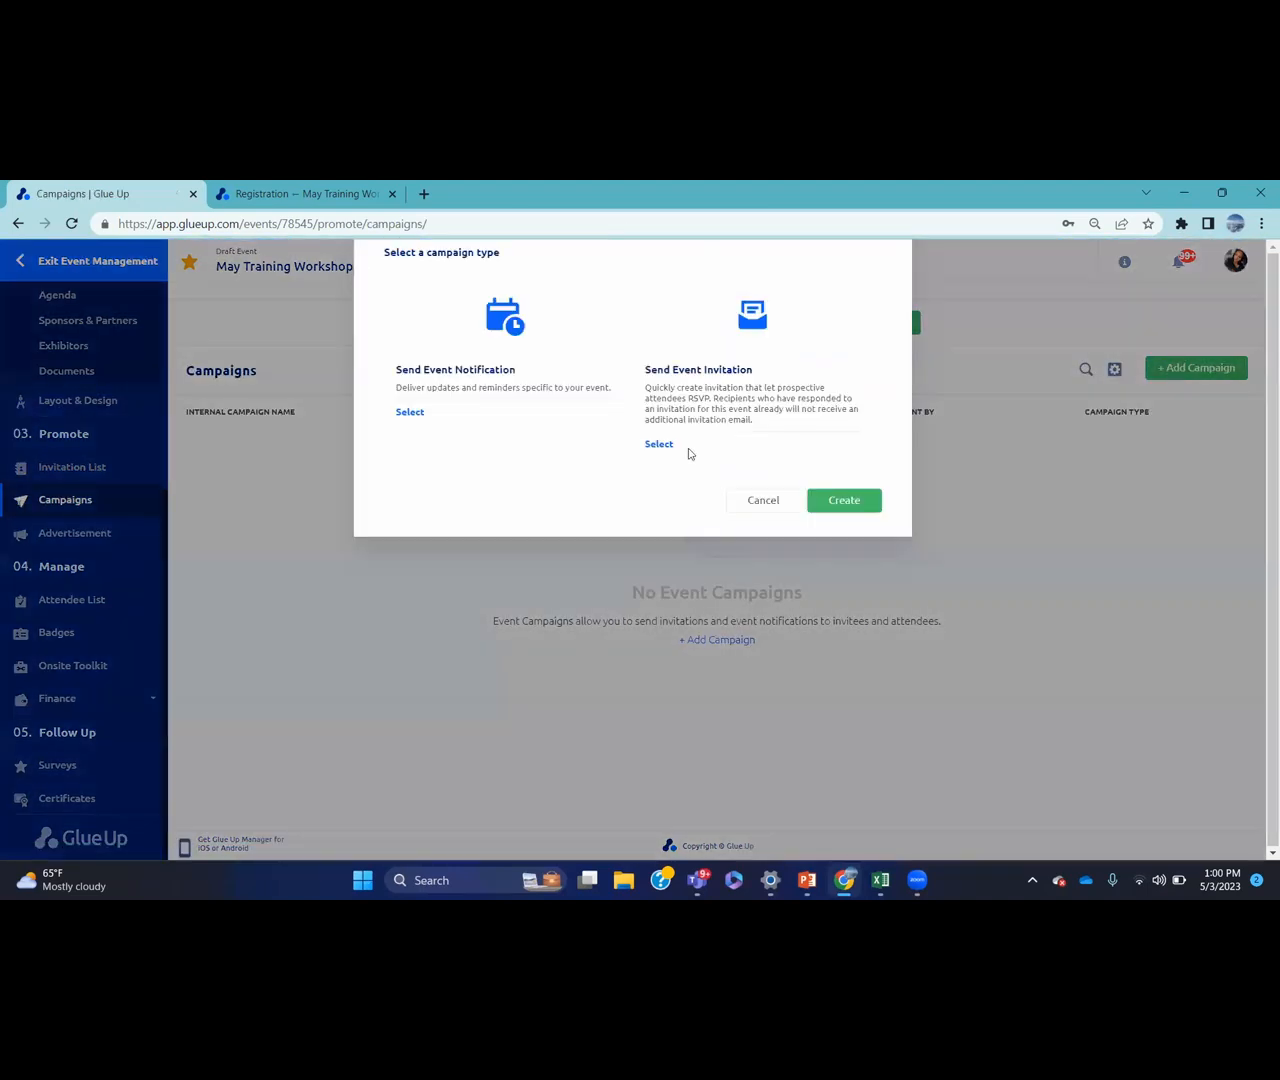
{"action": "left_click", "coordinate": [651, 464]}
{"action": "type", "text": "sample"}
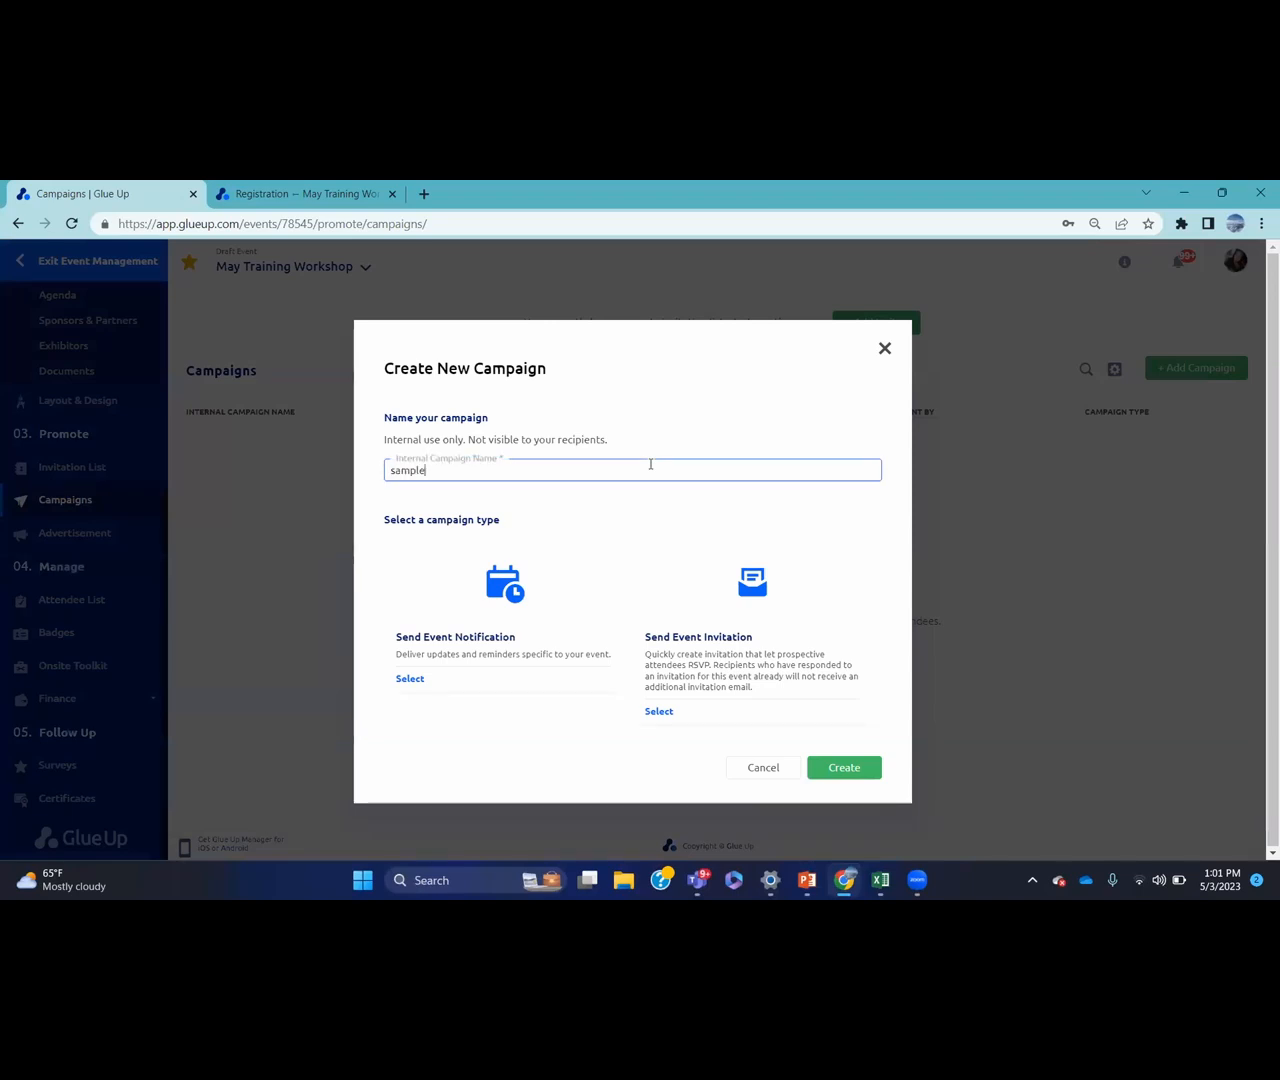
{"action": "left_click", "coordinate": [659, 712]}
{"action": "left_click", "coordinate": [844, 768]}
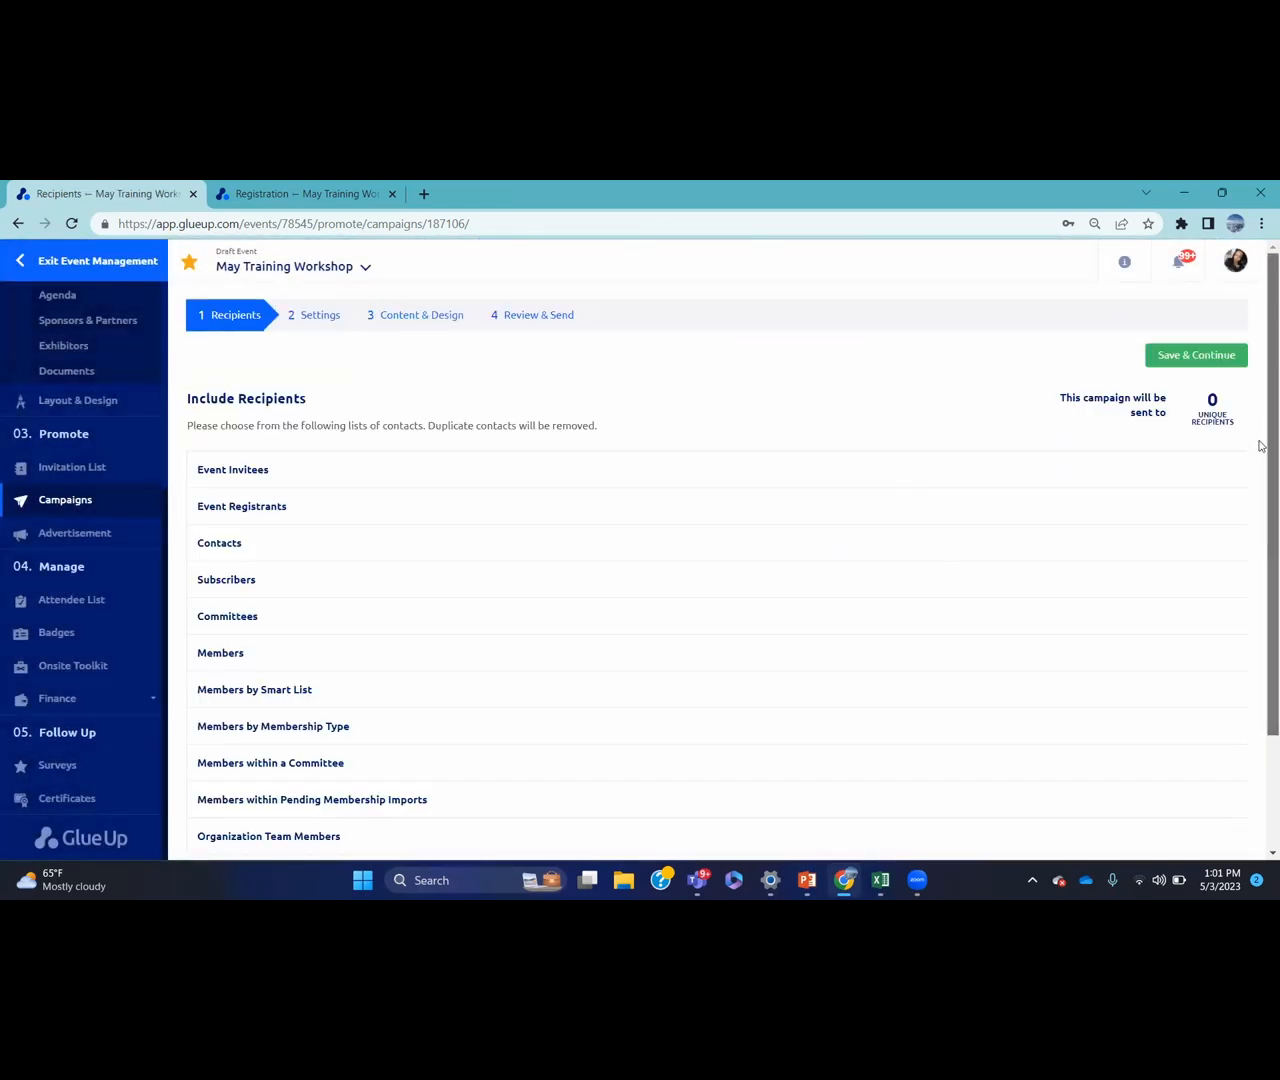
Add All Contacts as recipients (12287 unique) and save to reach the Settings step
{"action": "scroll", "coordinate": [1260, 450], "scroll_direction": "down", "scroll_amount": 1}
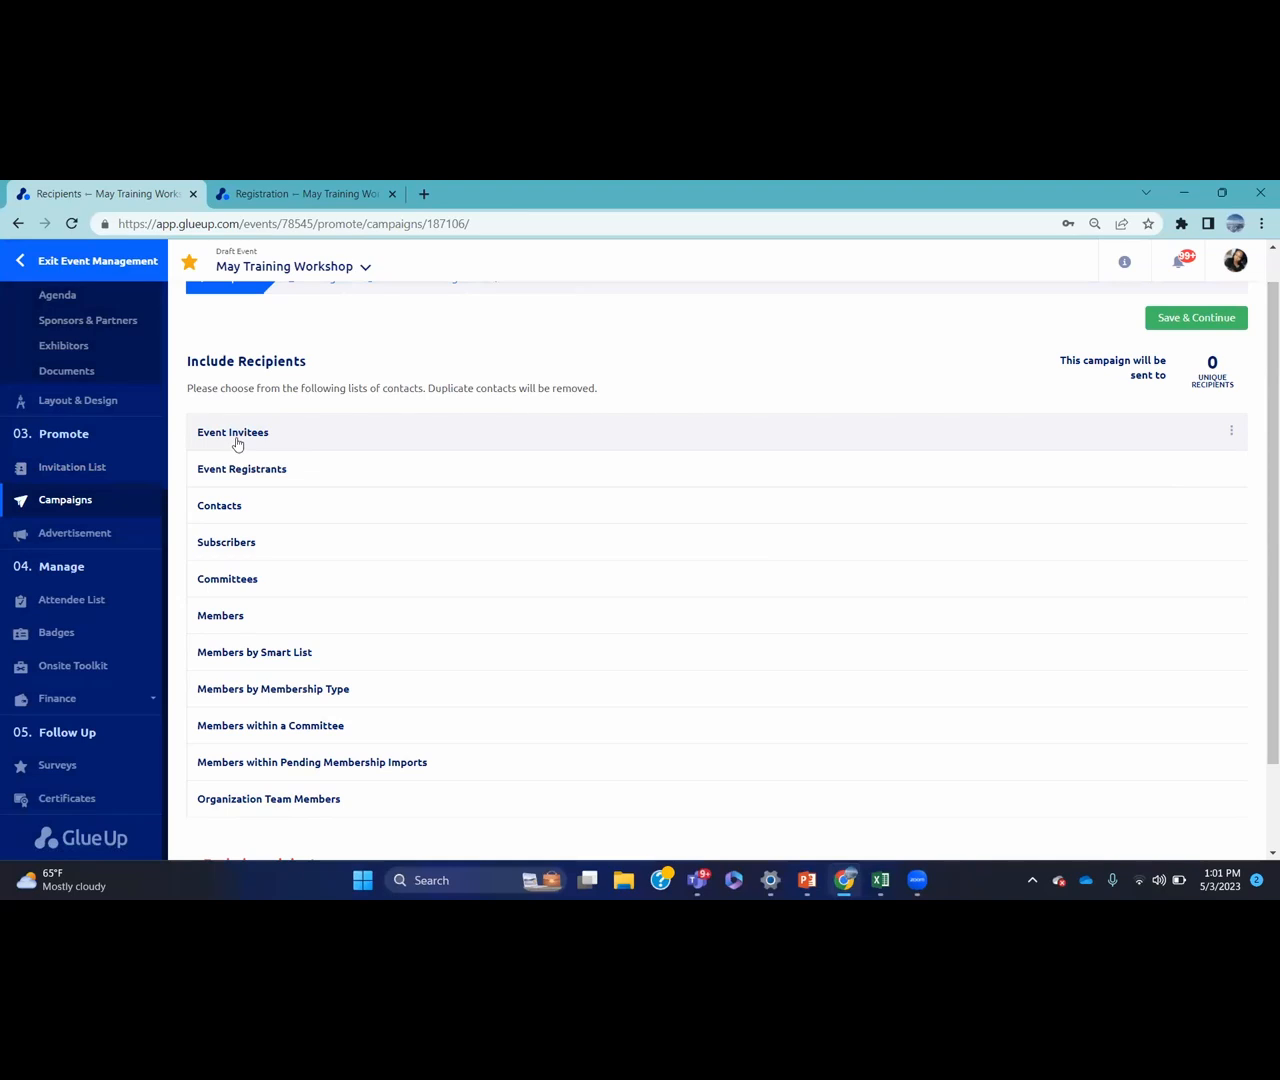
{"action": "left_click", "coordinate": [226, 507]}
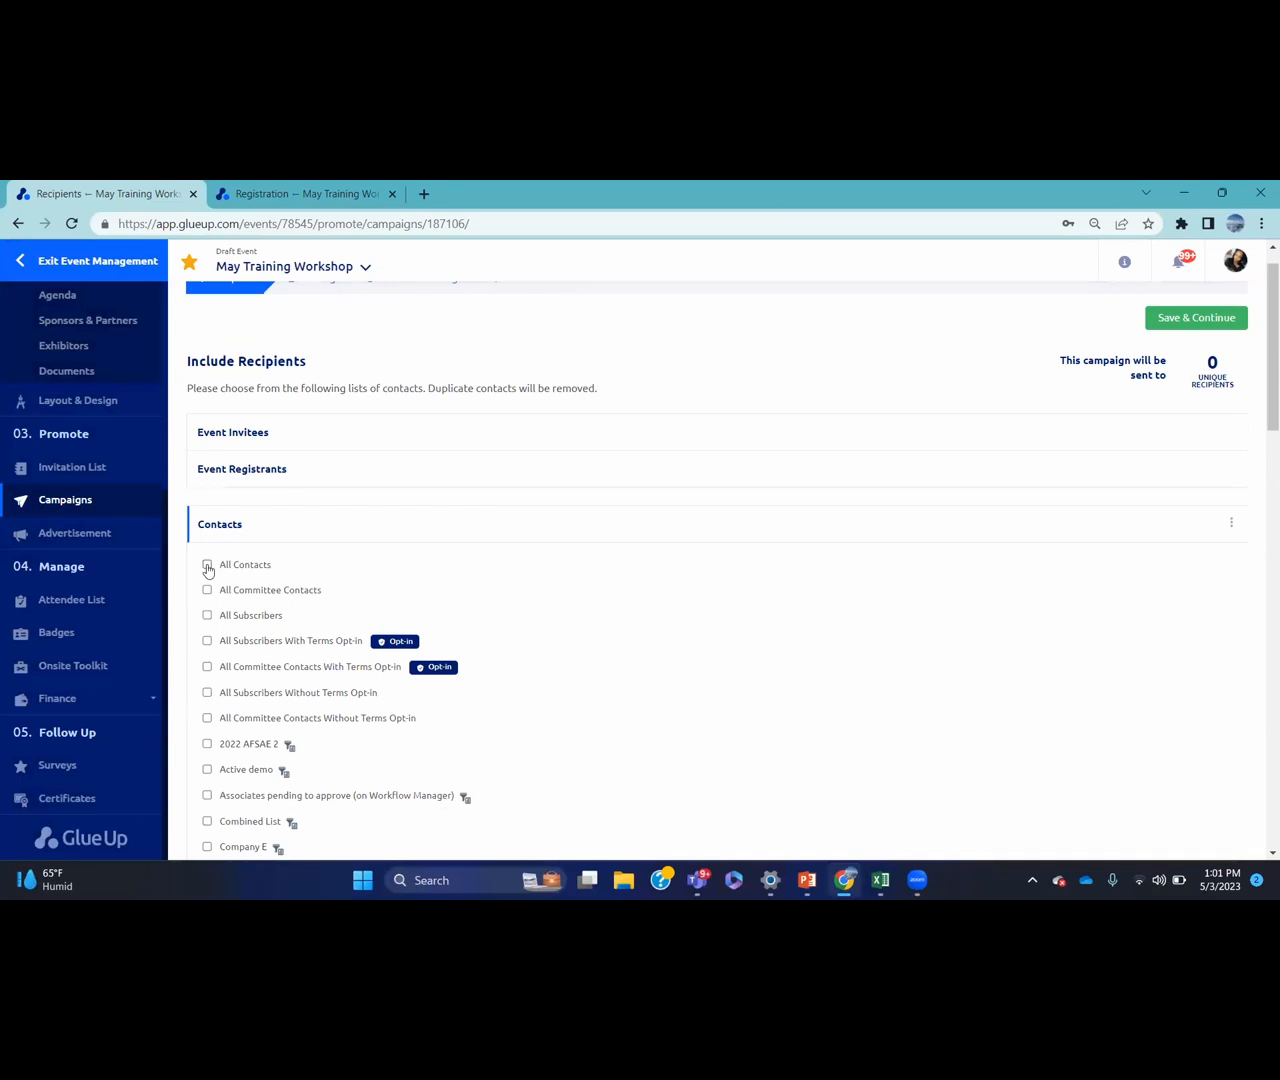
{"action": "left_click", "coordinate": [207, 566]}
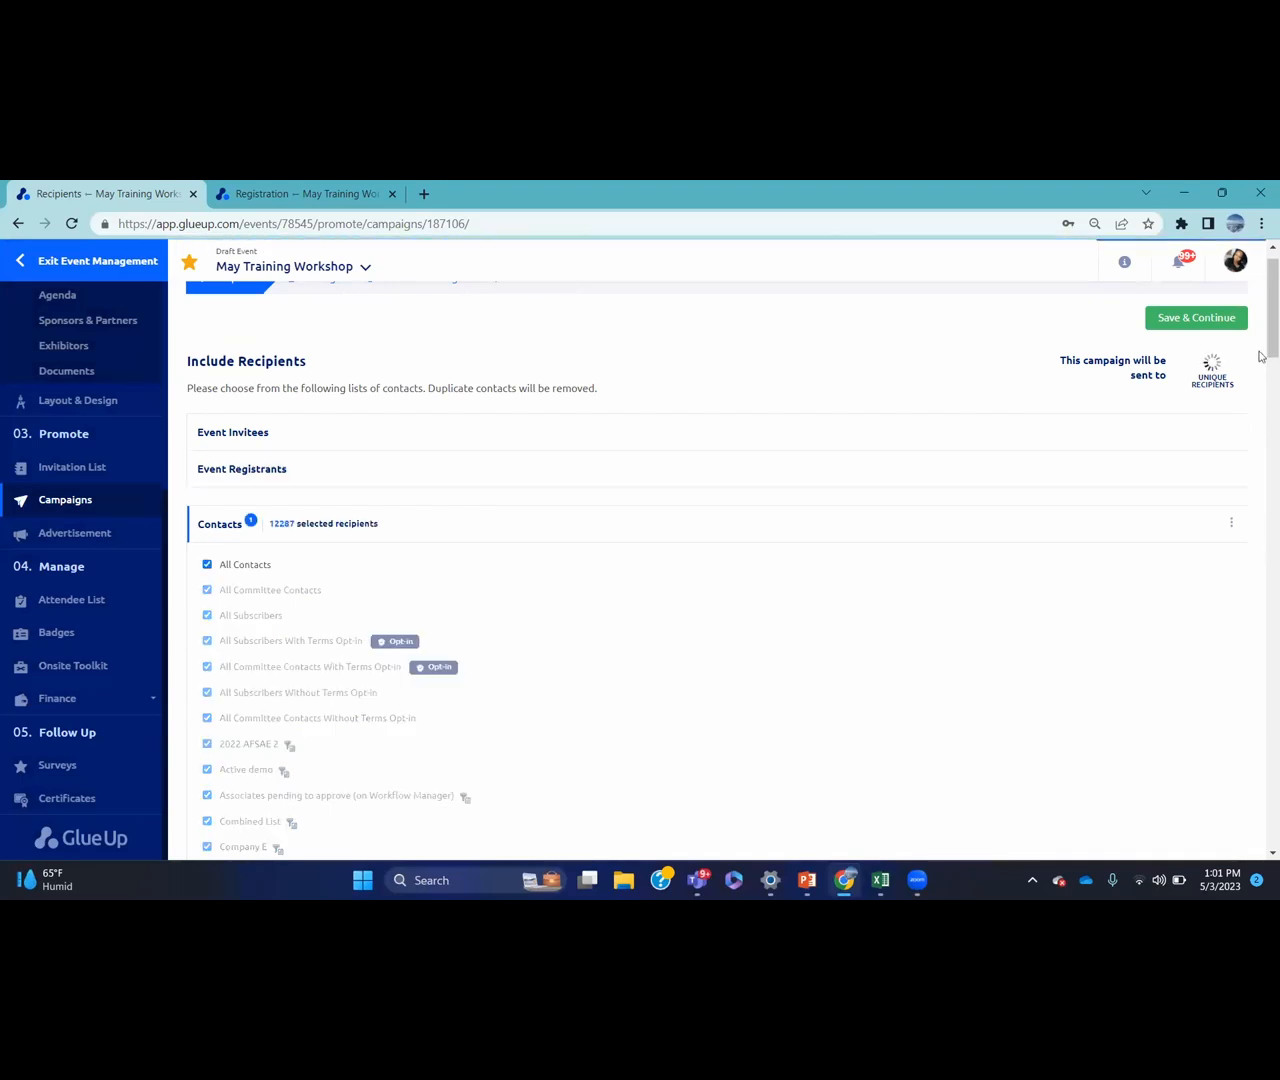
{"action": "left_click_drag", "start_coordinate": [1268, 343], "coordinate": [1260, 294]}
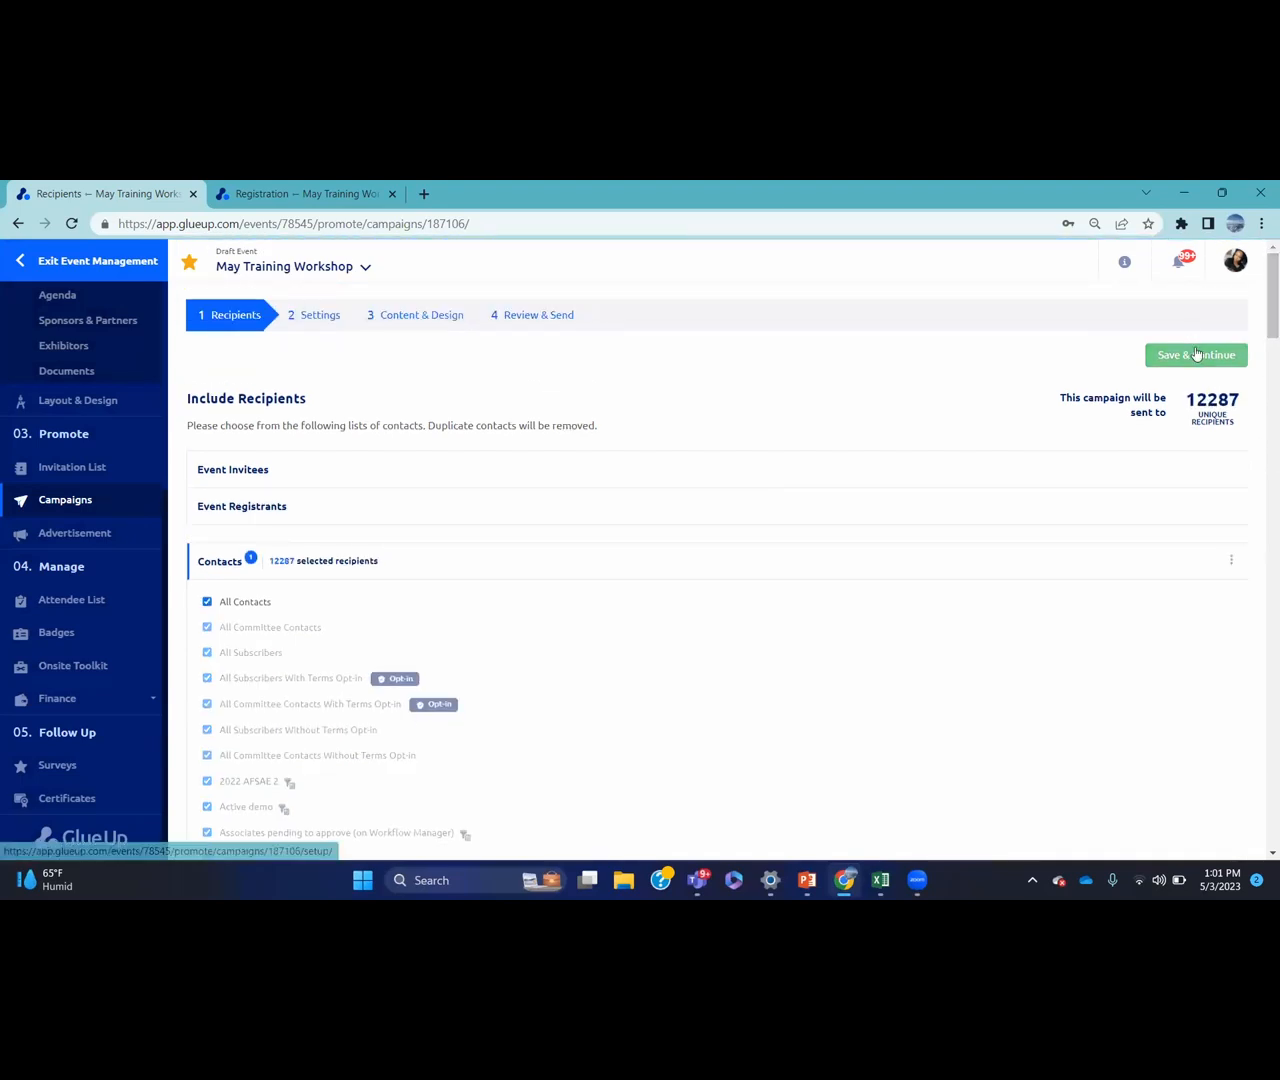
{"action": "left_click", "coordinate": [1196, 354]}
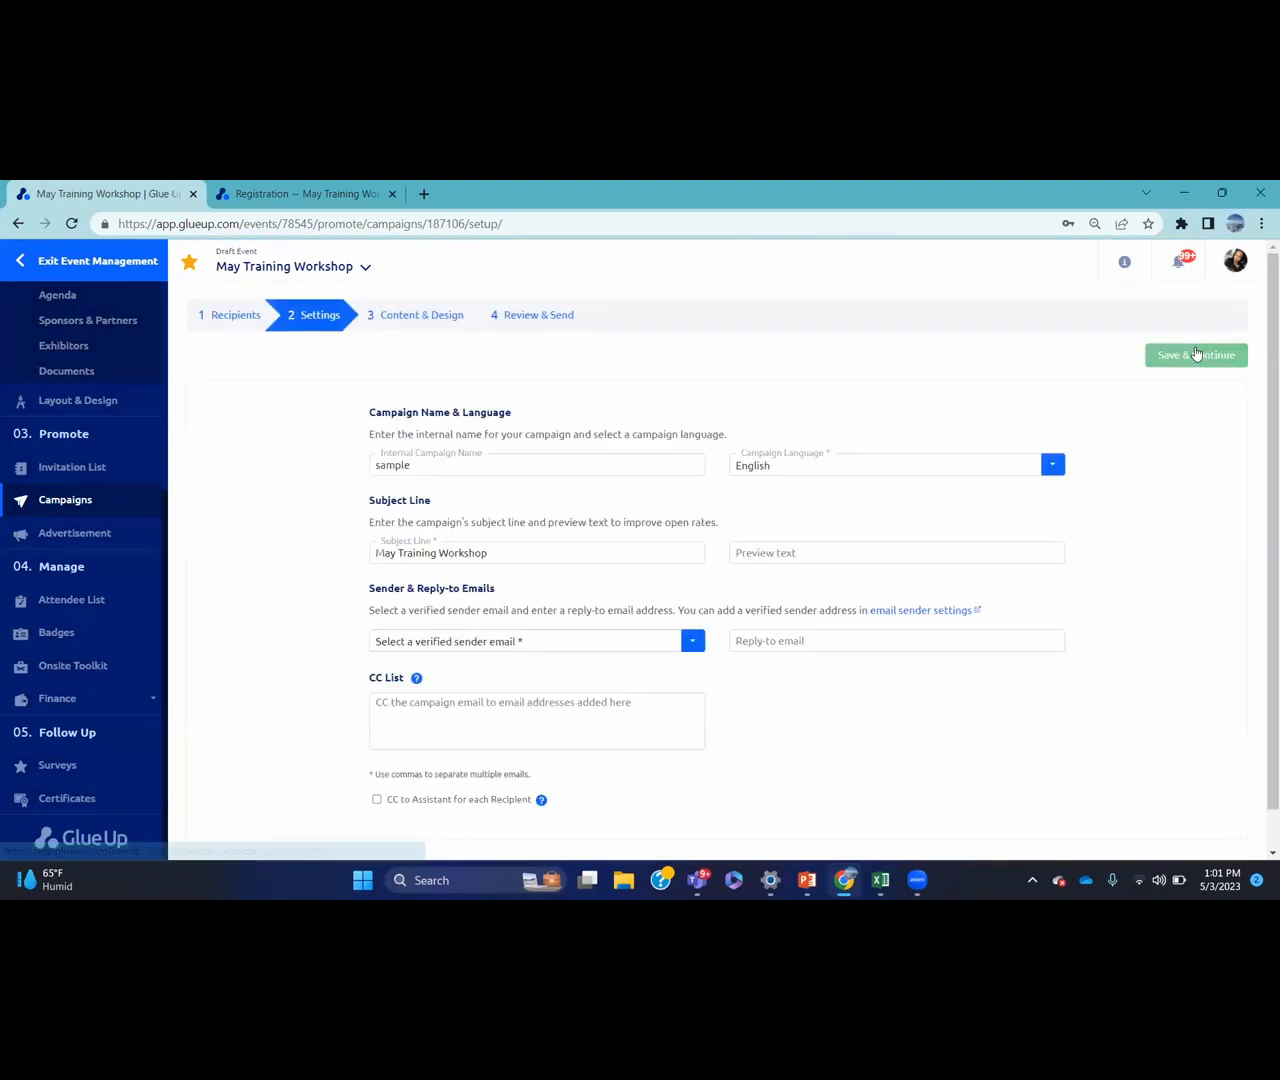
Choose your own address as the verified sender email and continue to Content & Design
{"action": "left_click", "coordinate": [570, 638]}
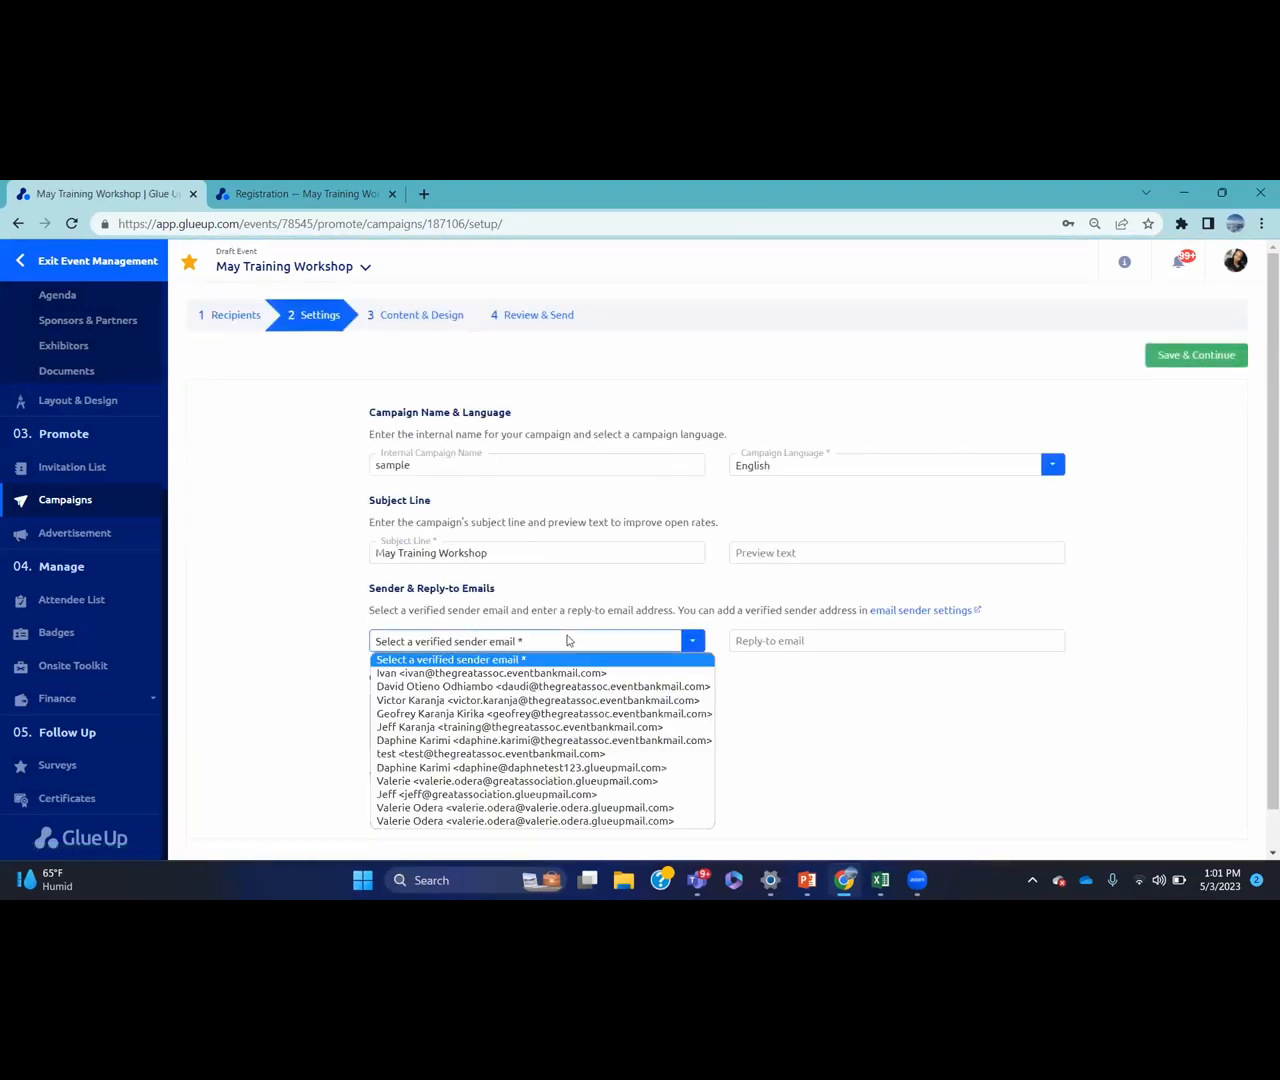
{"action": "left_click", "coordinate": [552, 806]}
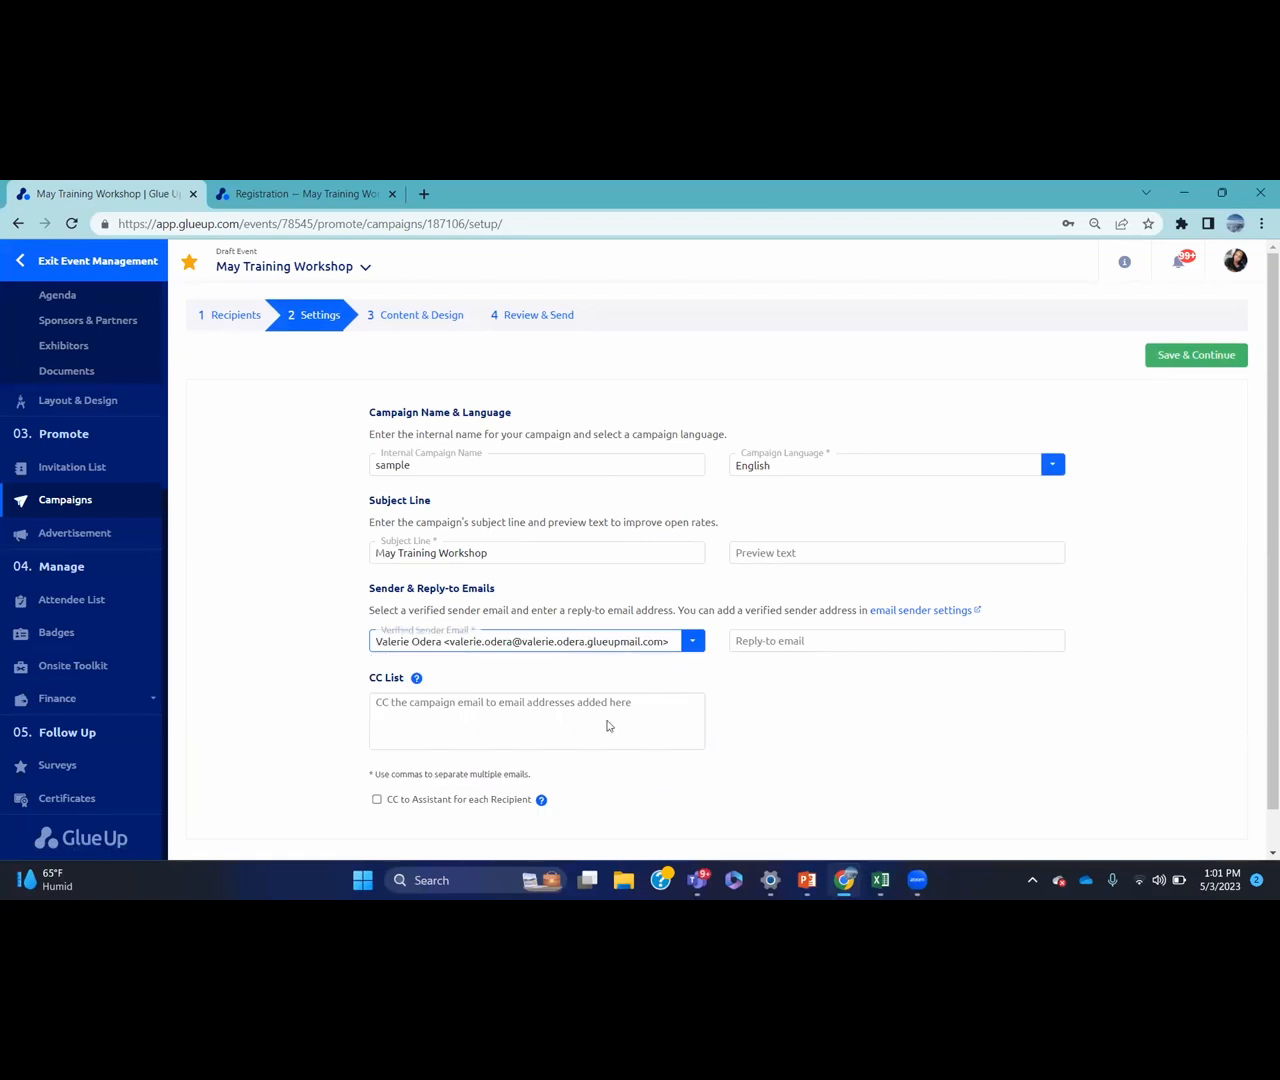
{"action": "left_click", "coordinate": [1186, 356]}
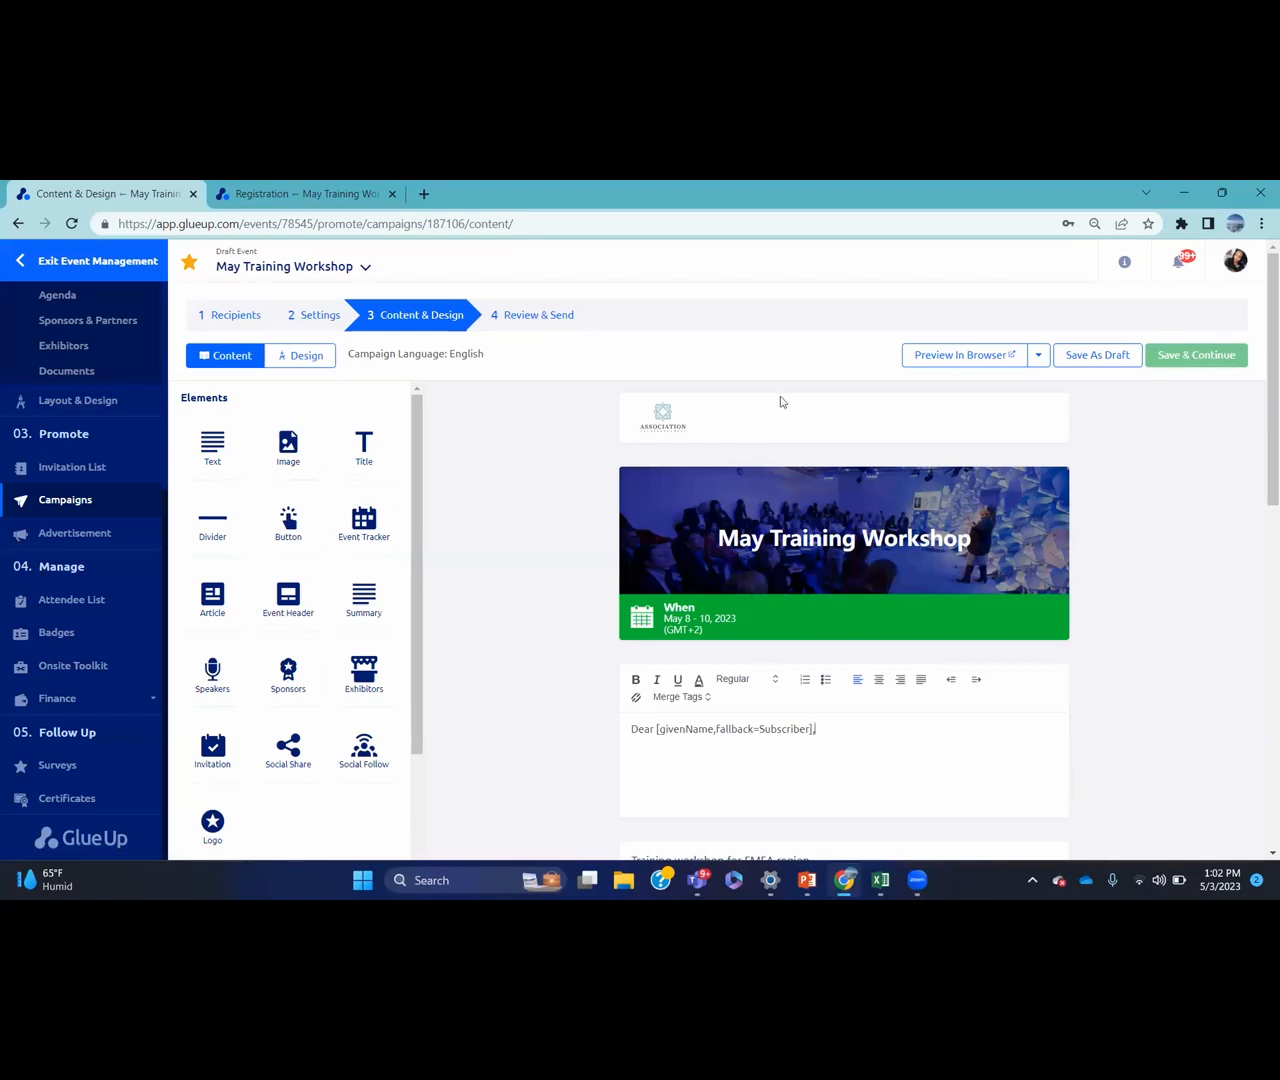
Add 'We are pleased to invite you to this event' after the greeting and save as draft
{"action": "mouse_move", "coordinate": [731, 426]}
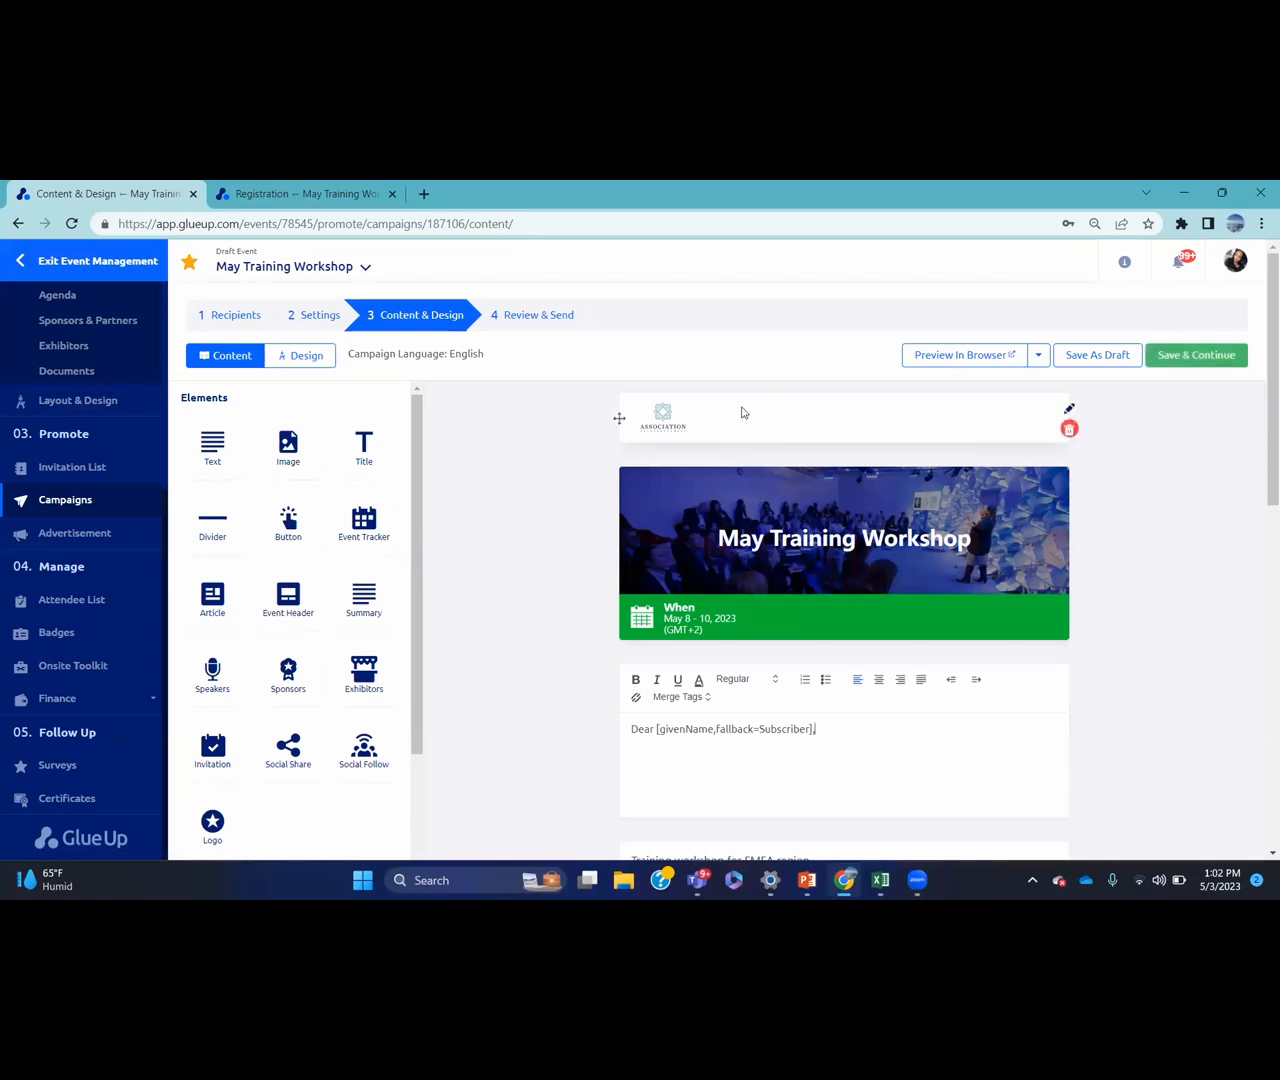
{"action": "mouse_move", "coordinate": [758, 543]}
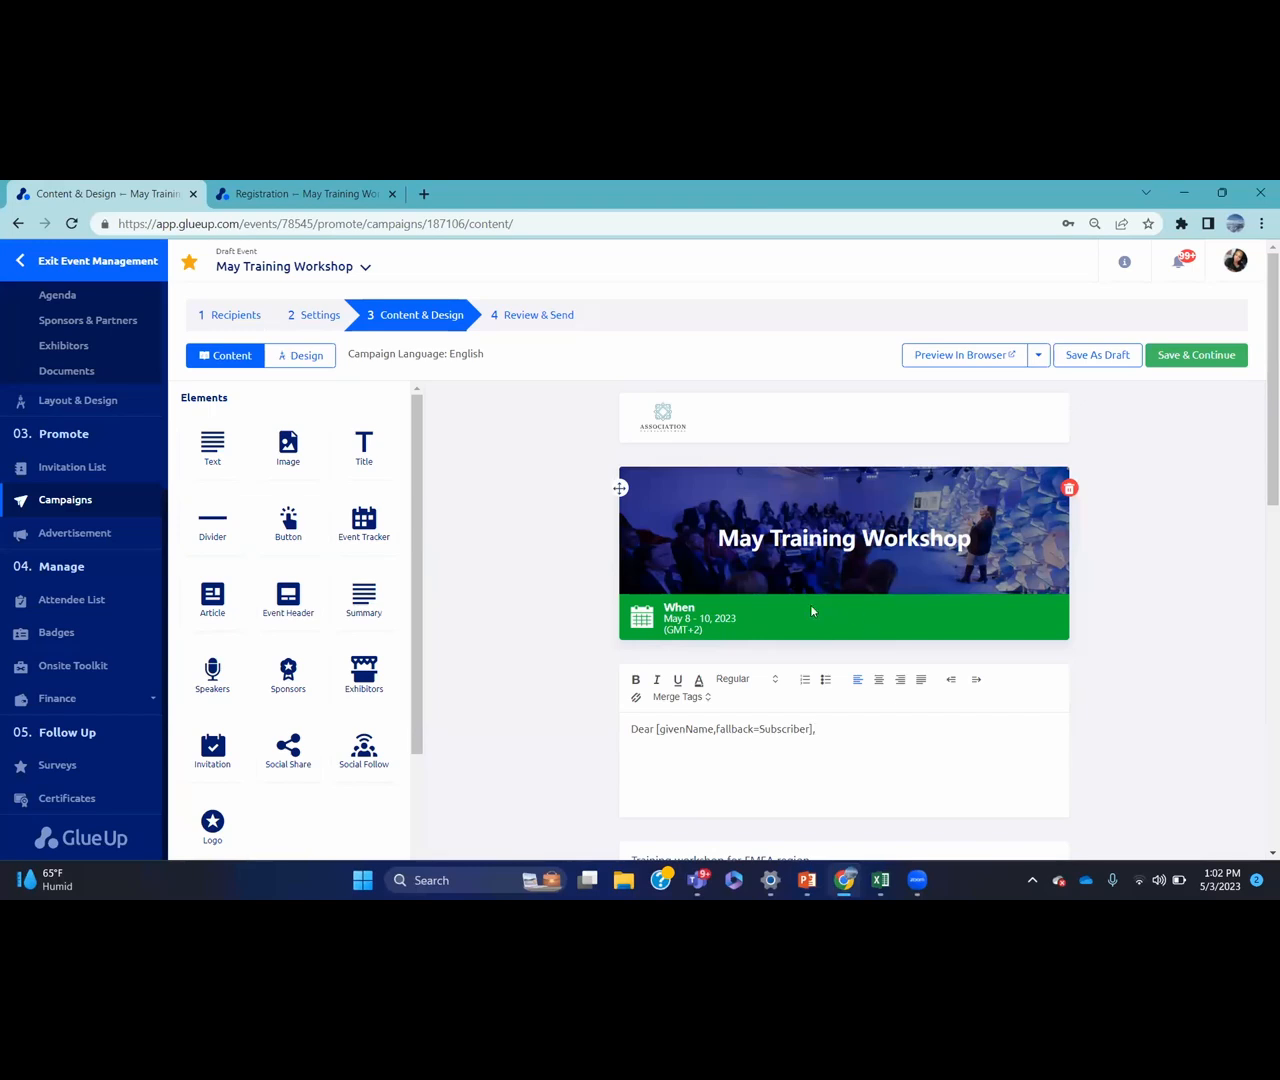
{"action": "left_click_drag", "start_coordinate": [1260, 386], "coordinate": [1259, 543]}
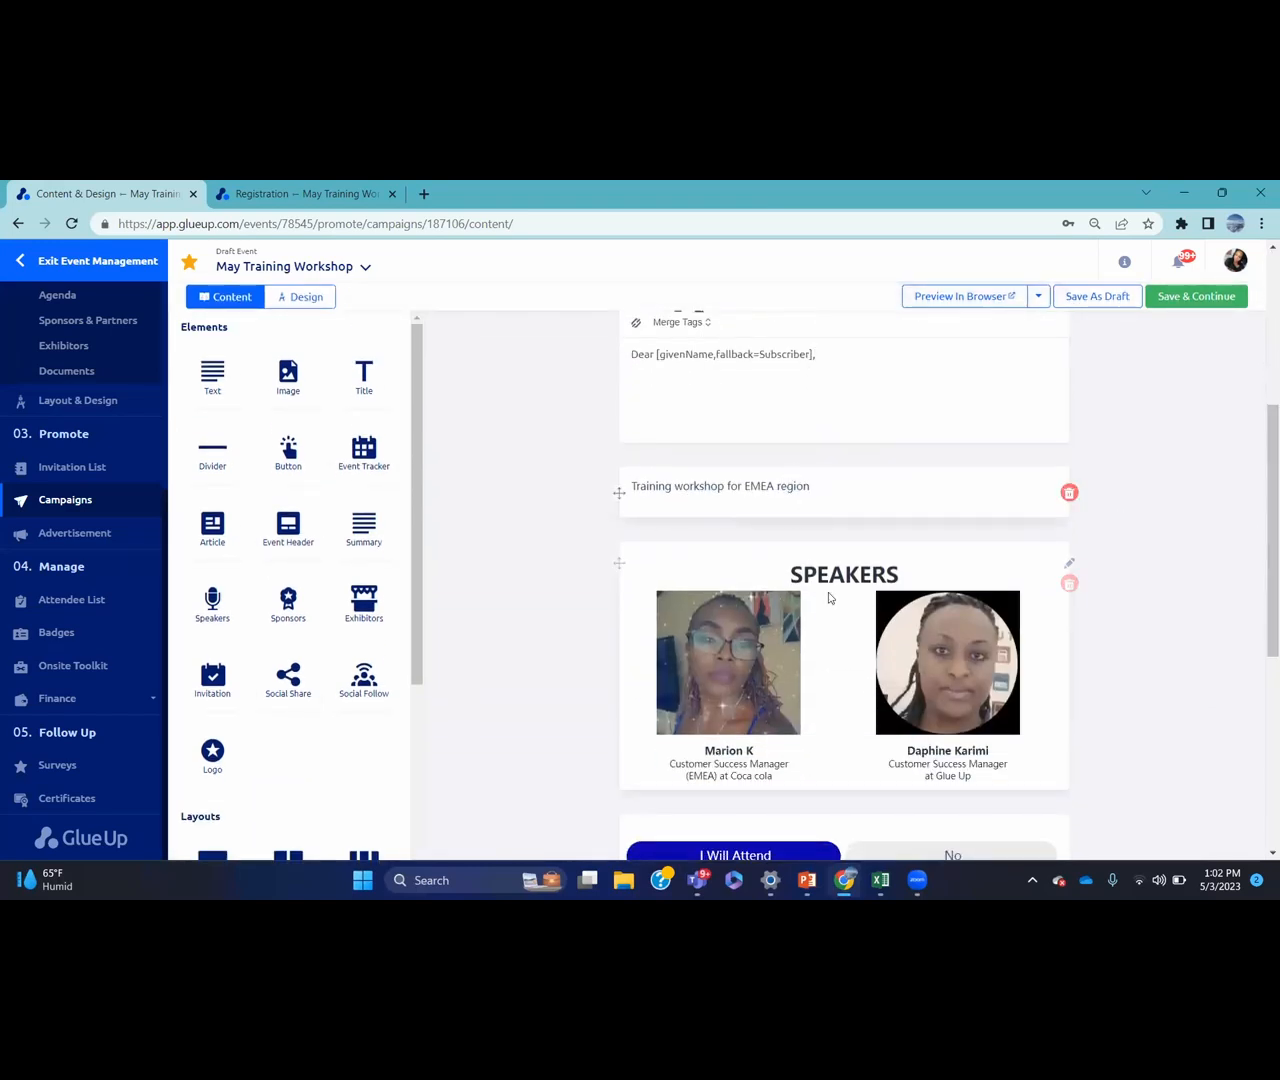
{"action": "mouse_move", "coordinate": [1260, 506]}
{"action": "left_mouse_down"}
{"action": "mouse_move", "coordinate": [1260, 737]}
{"action": "mouse_move", "coordinate": [1260, 489]}
{"action": "left_mouse_up"}
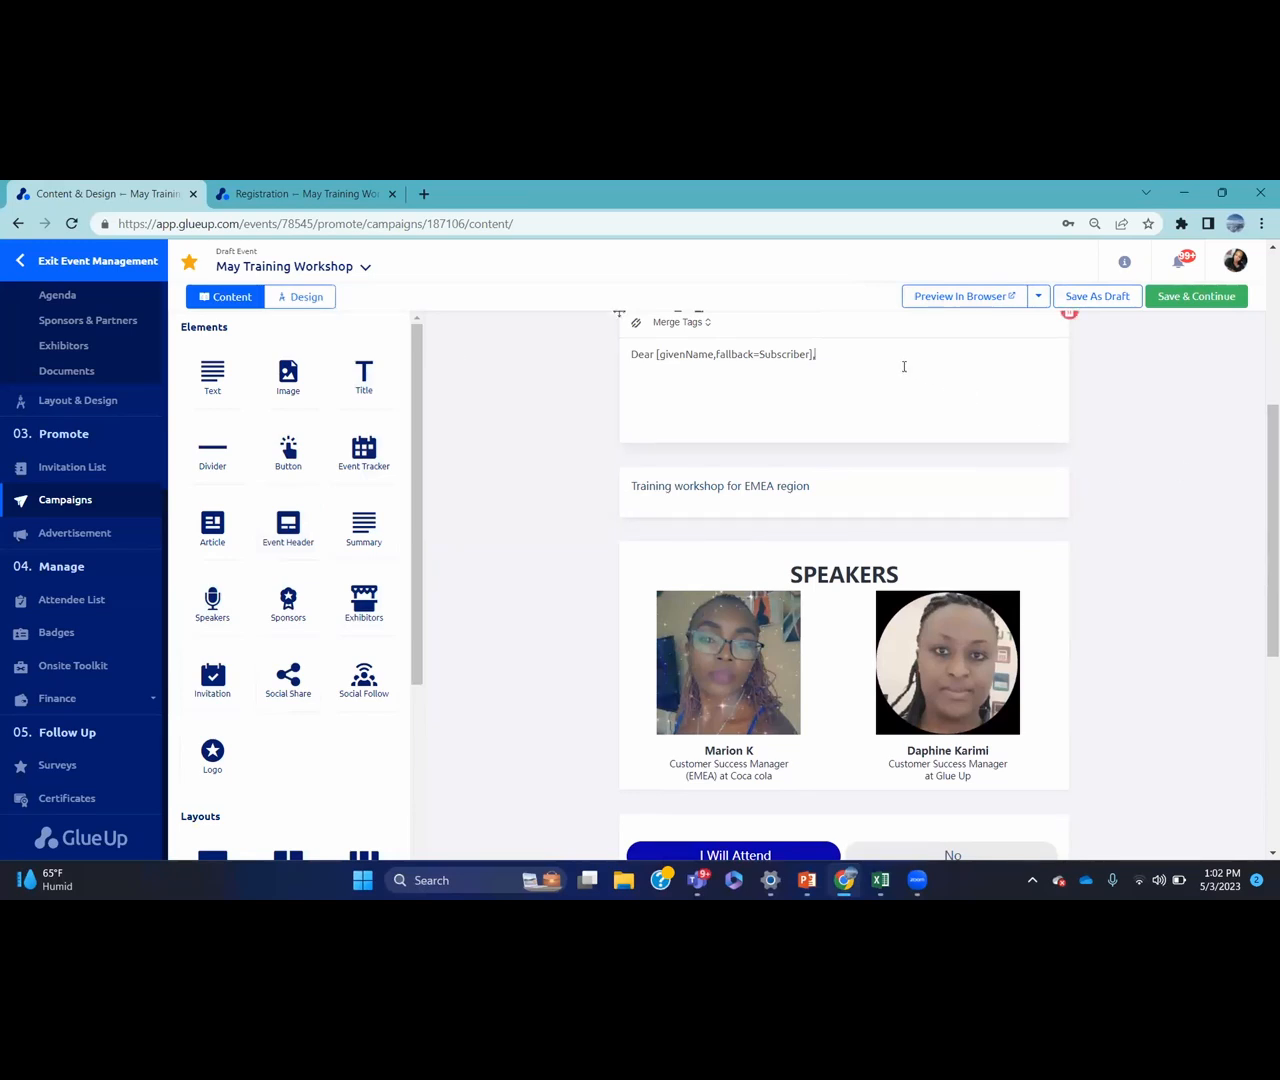
{"action": "type", "text": "We are pleased to invite y"}
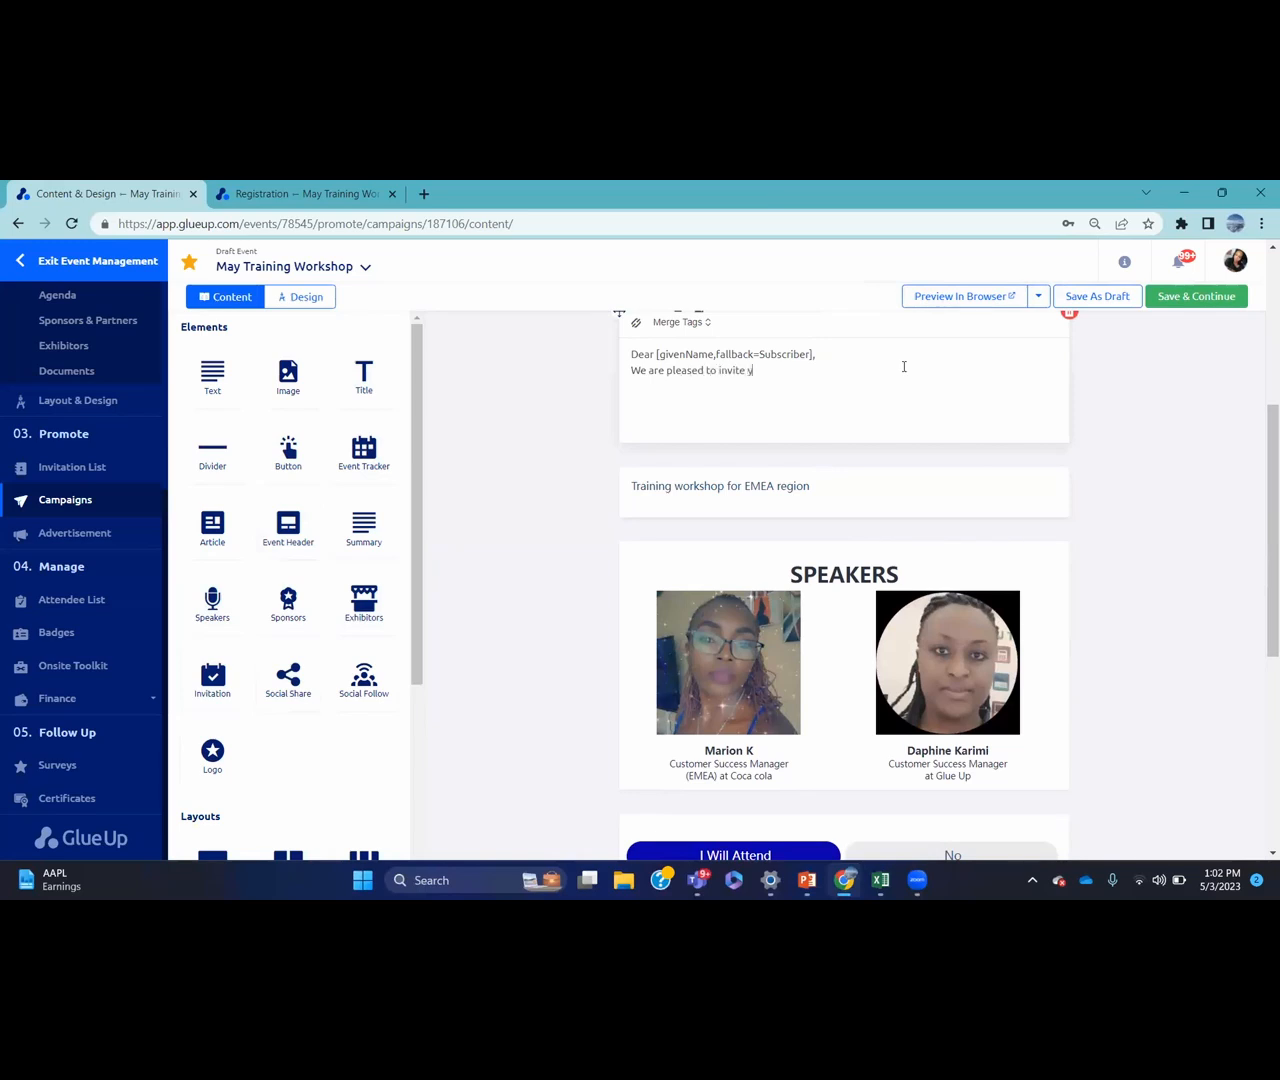
{"action": "type", "text": "ou to this event"}
{"action": "scroll", "coordinate": [1261, 494], "scroll_direction": "up", "scroll_amount": 4}
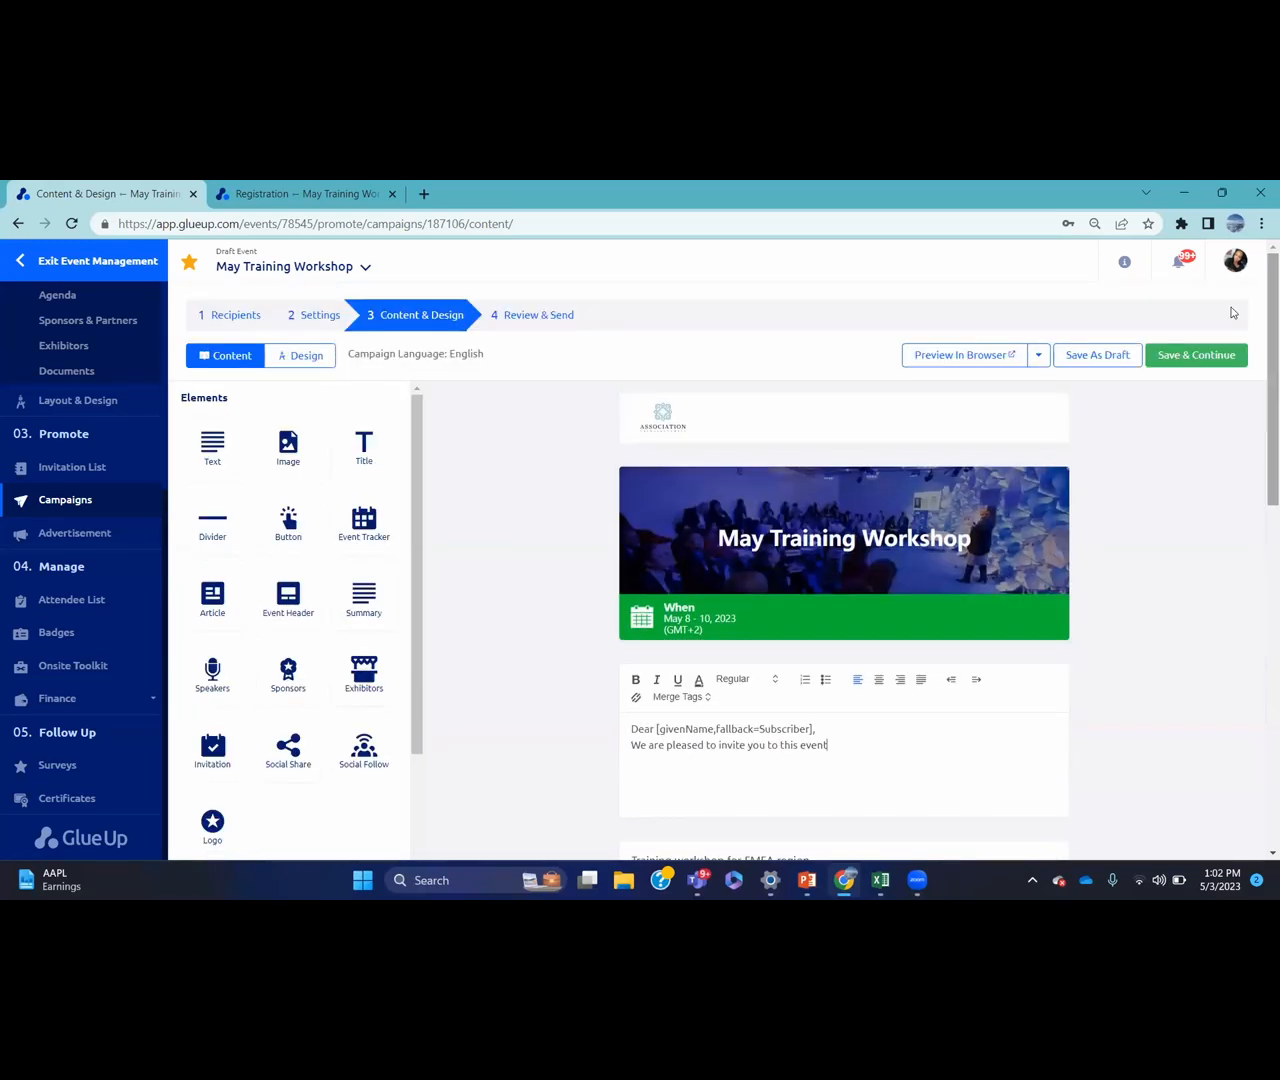
{"action": "left_click", "coordinate": [1117, 357]}
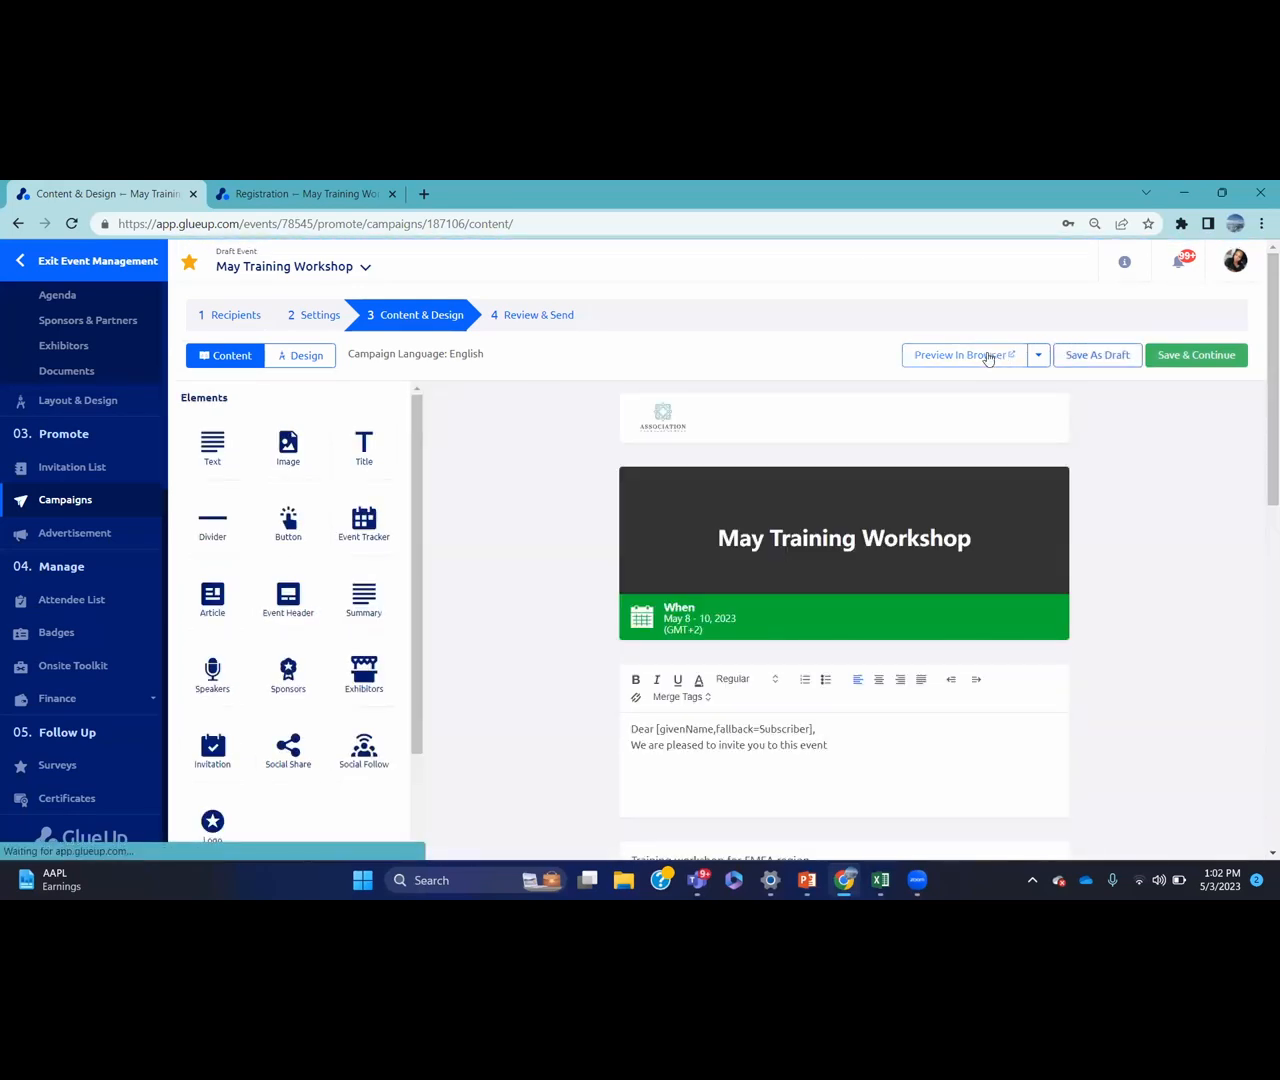
Preview the invitation in the browser and follow I Will Attend to the four-ticket registration page
{"action": "left_click", "coordinate": [987, 356]}
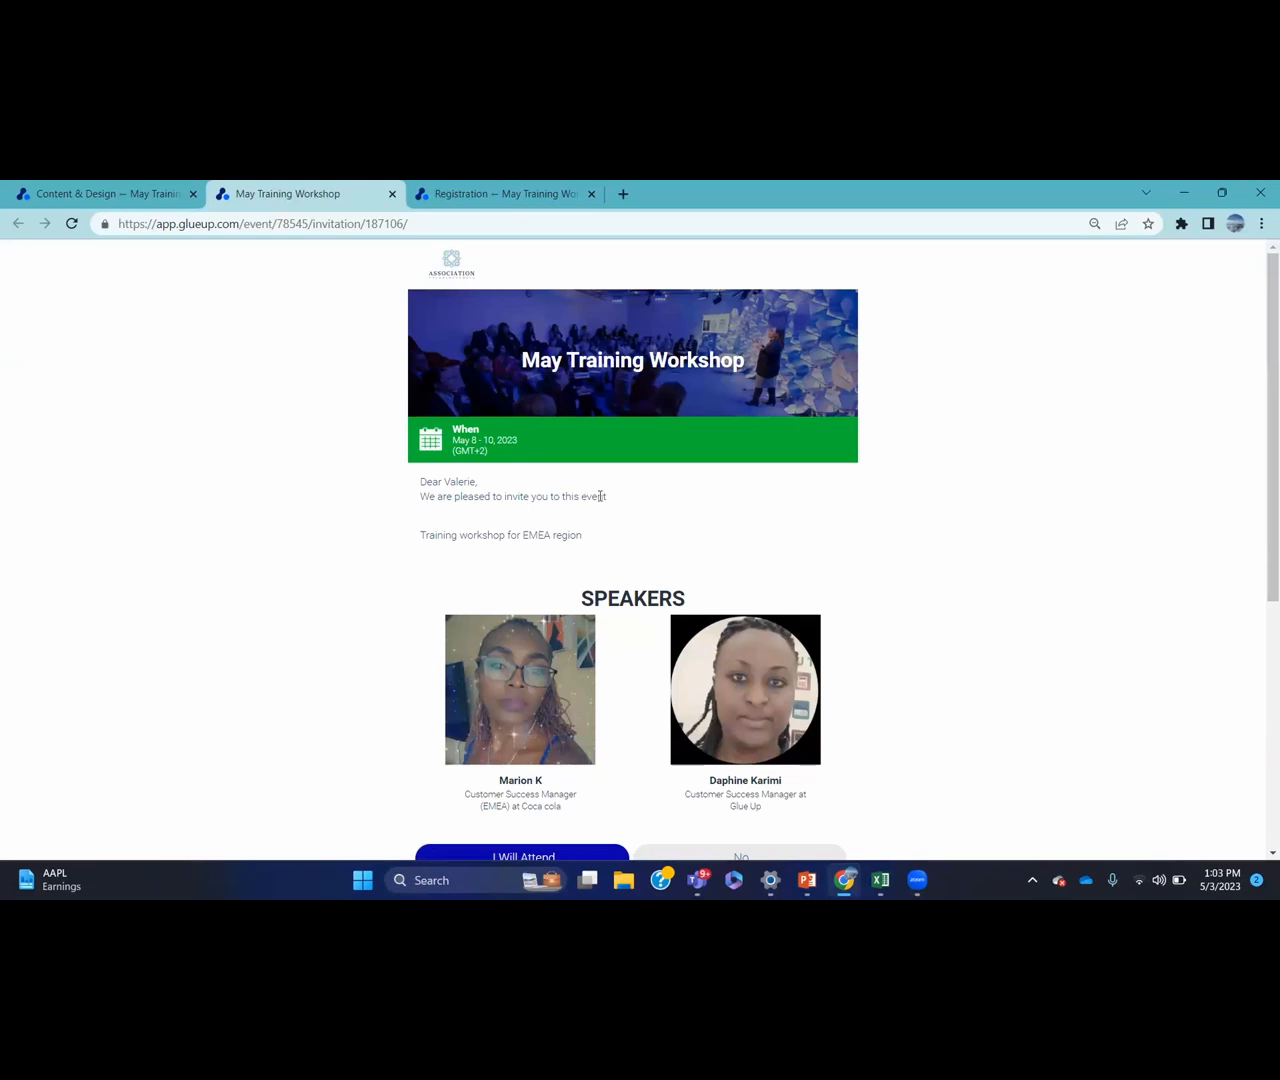
{"action": "left_click_drag", "start_coordinate": [1260, 350], "coordinate": [1262, 546]}
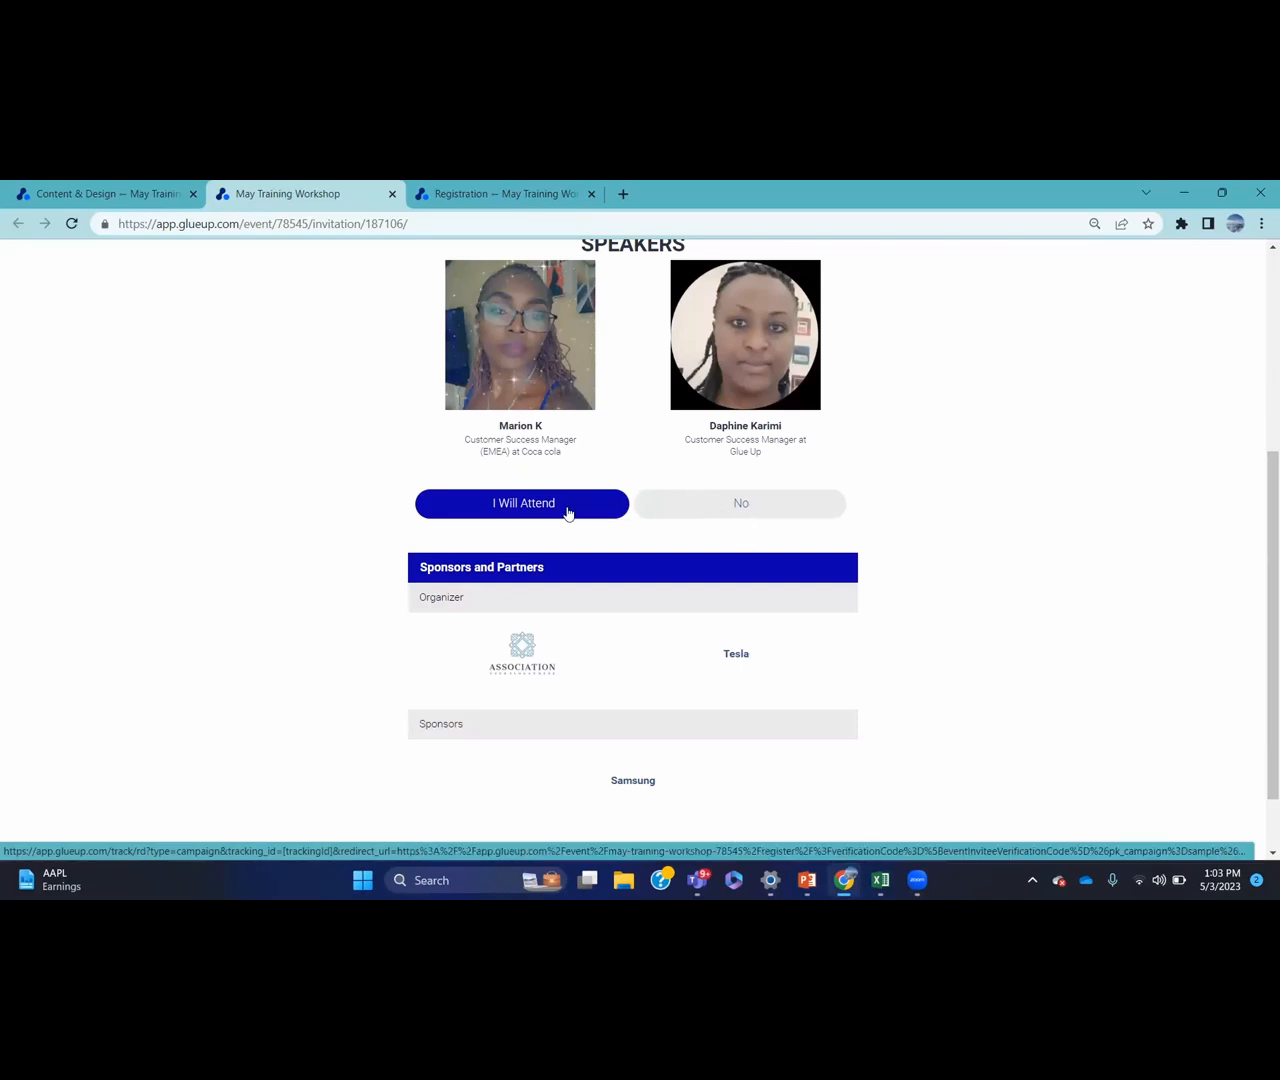
{"action": "left_click", "coordinate": [567, 512]}
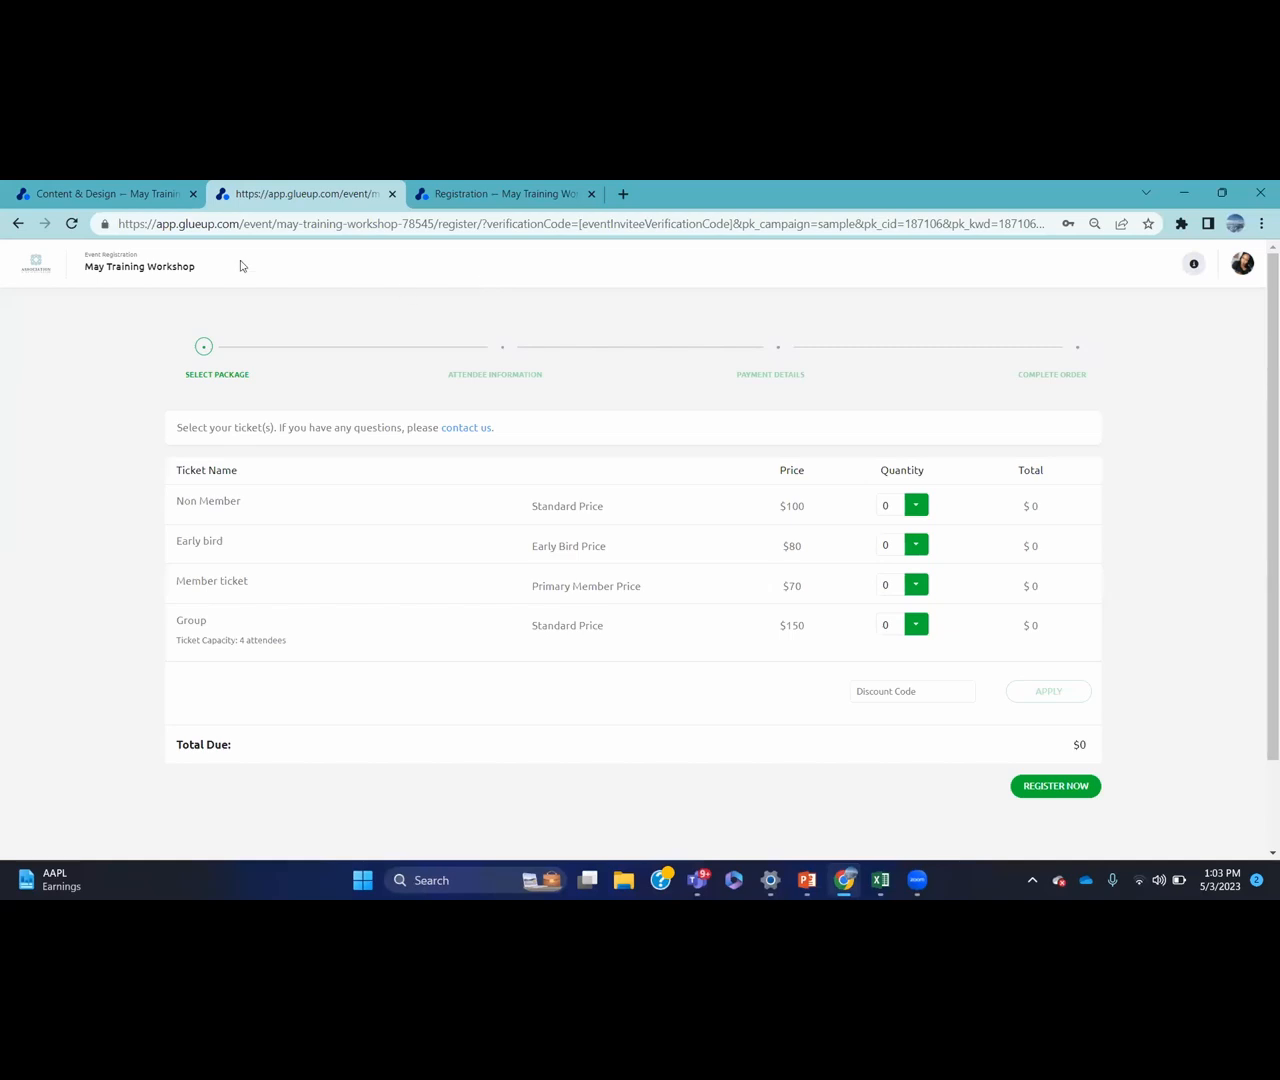
Switch between the browser tabs, ending on the campaign's Content & Design editor
{"action": "left_click", "coordinate": [168, 196]}
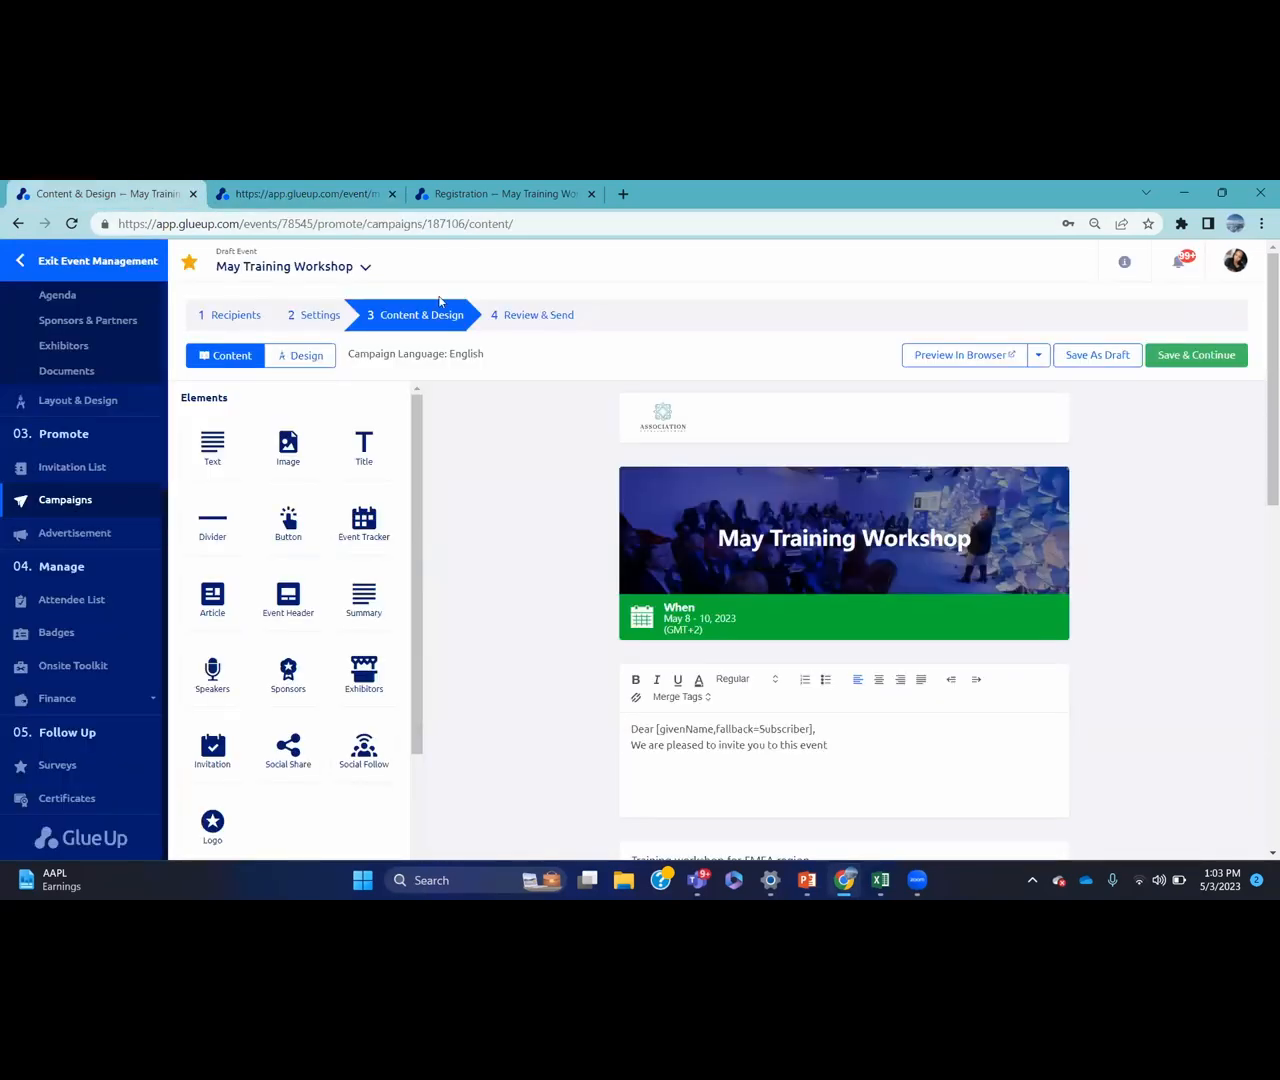
{"action": "left_click", "coordinate": [308, 205]}
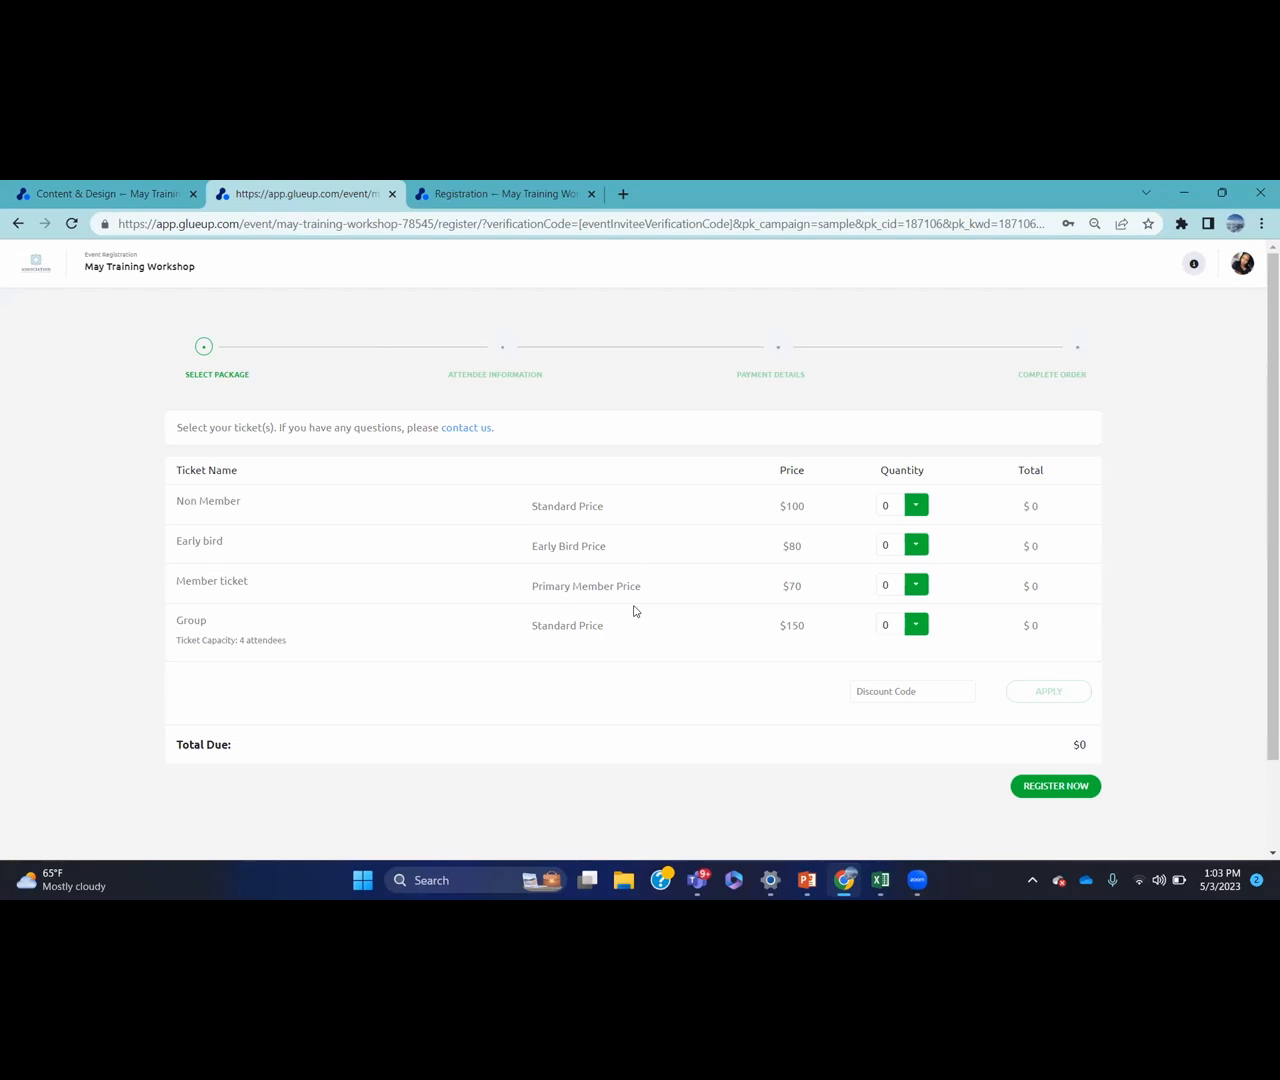
{"action": "left_click", "coordinate": [128, 194]}
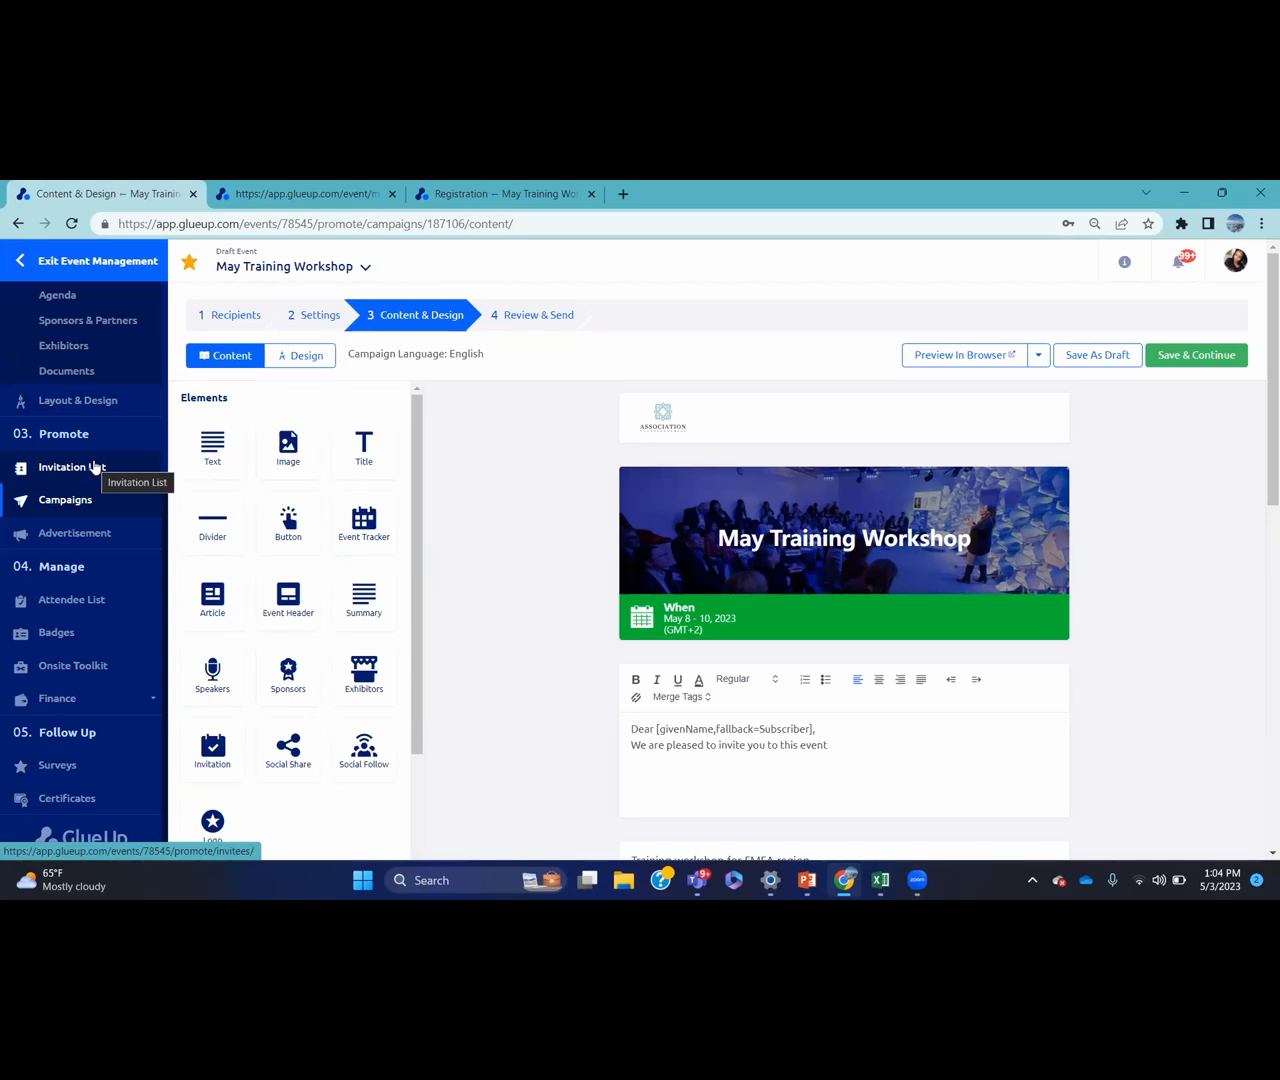
Save the content to reach Review & Send, dismissing the Schedule Campaign dialog without scheduling
{"action": "left_click", "coordinate": [1183, 357]}
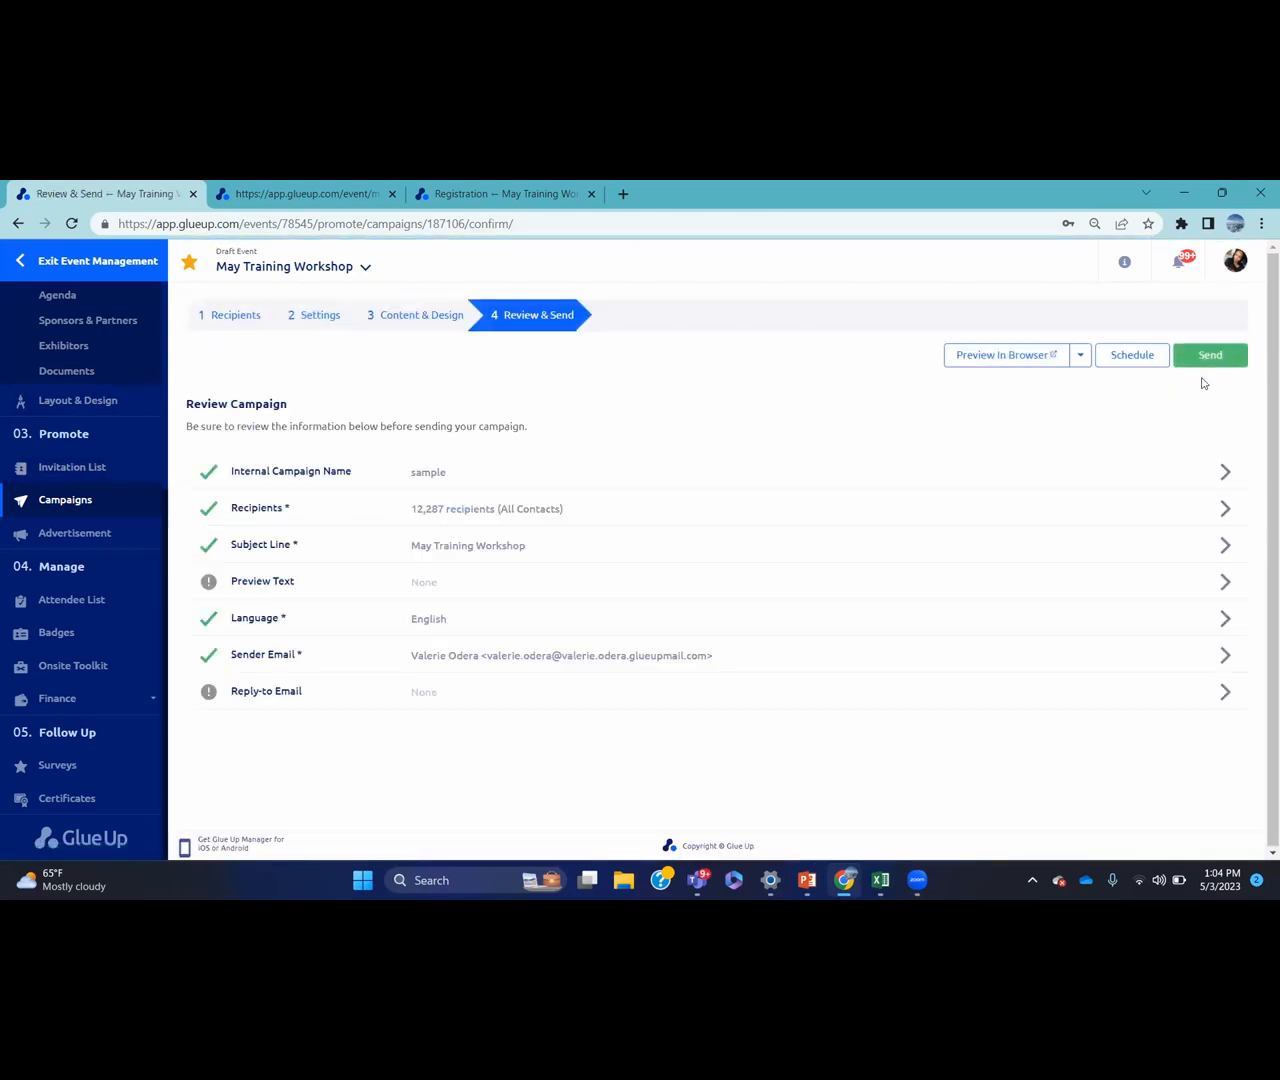
{"action": "left_click", "coordinate": [1149, 360]}
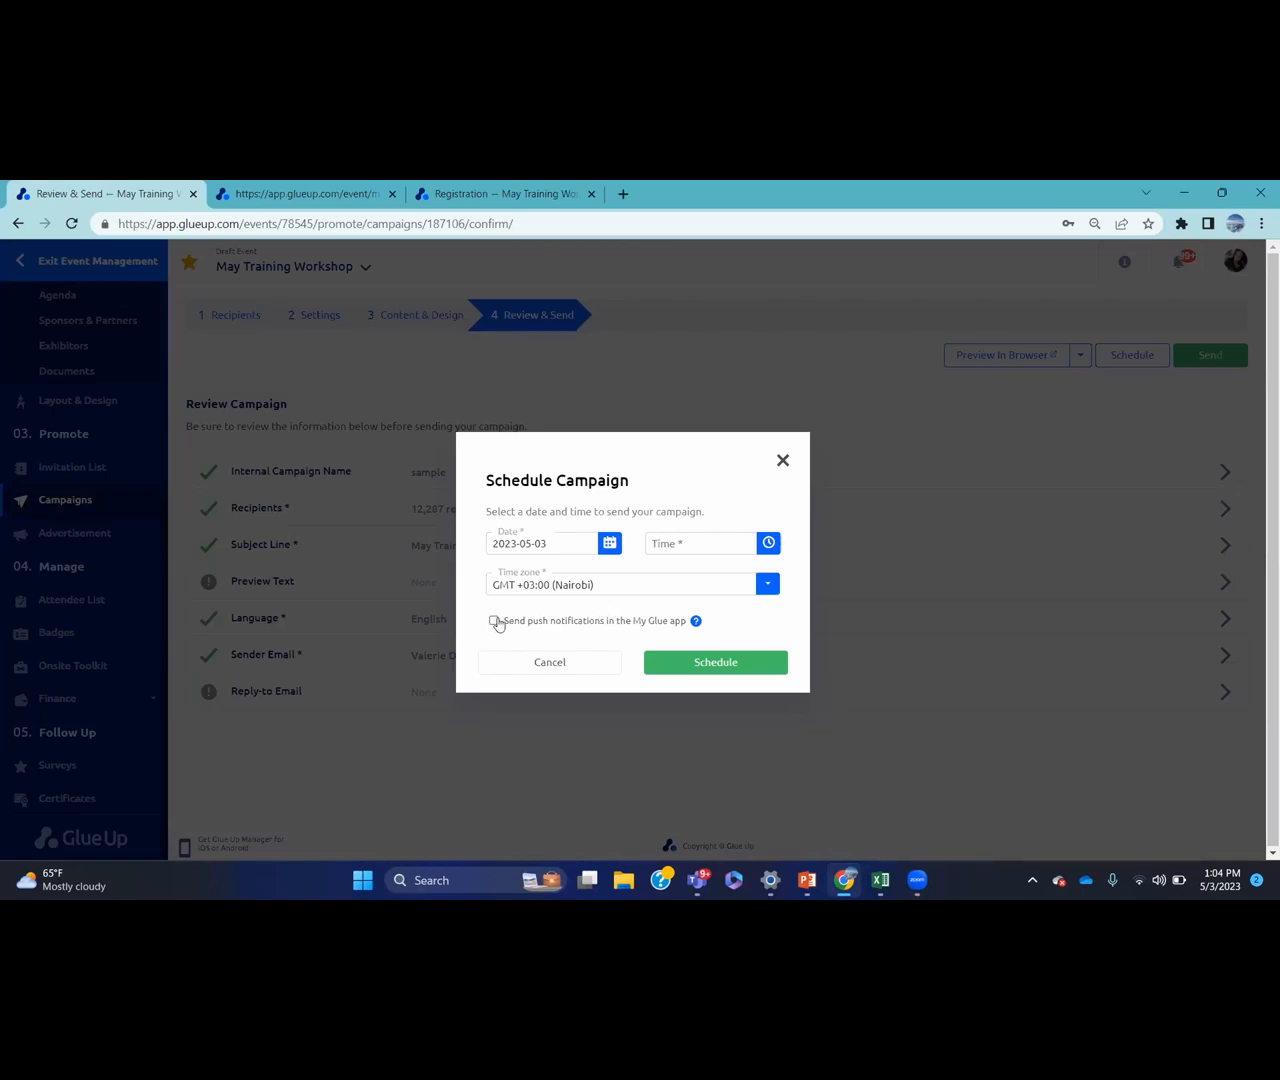
{"action": "left_click", "coordinate": [554, 664]}
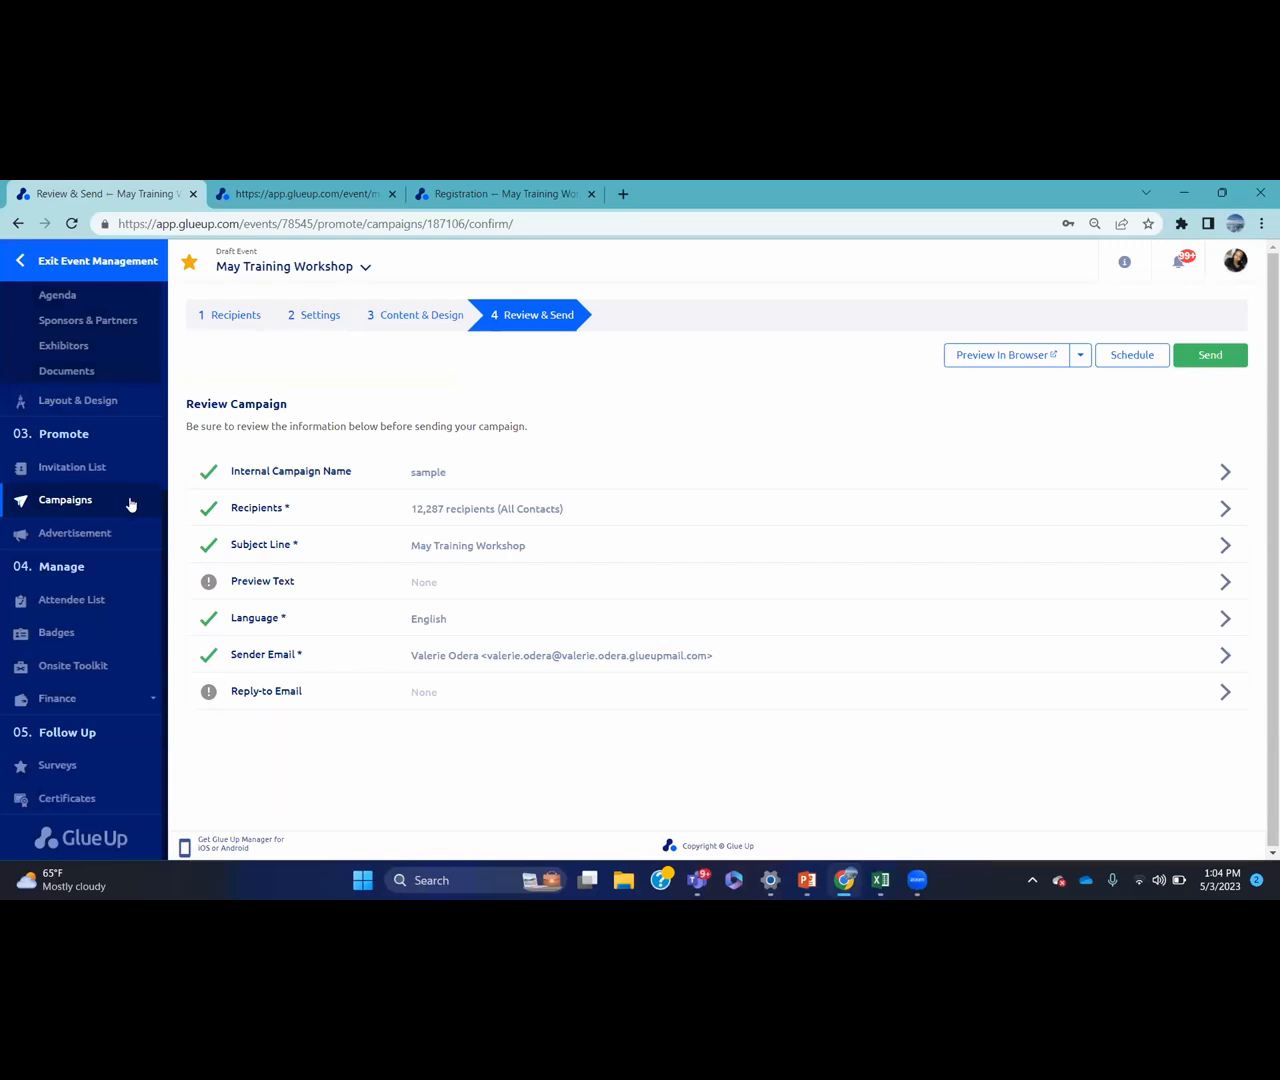
From Campaigns, create a Send Event Notification campaign named 'sample' at its Recipients step
{"action": "left_click", "coordinate": [130, 503]}
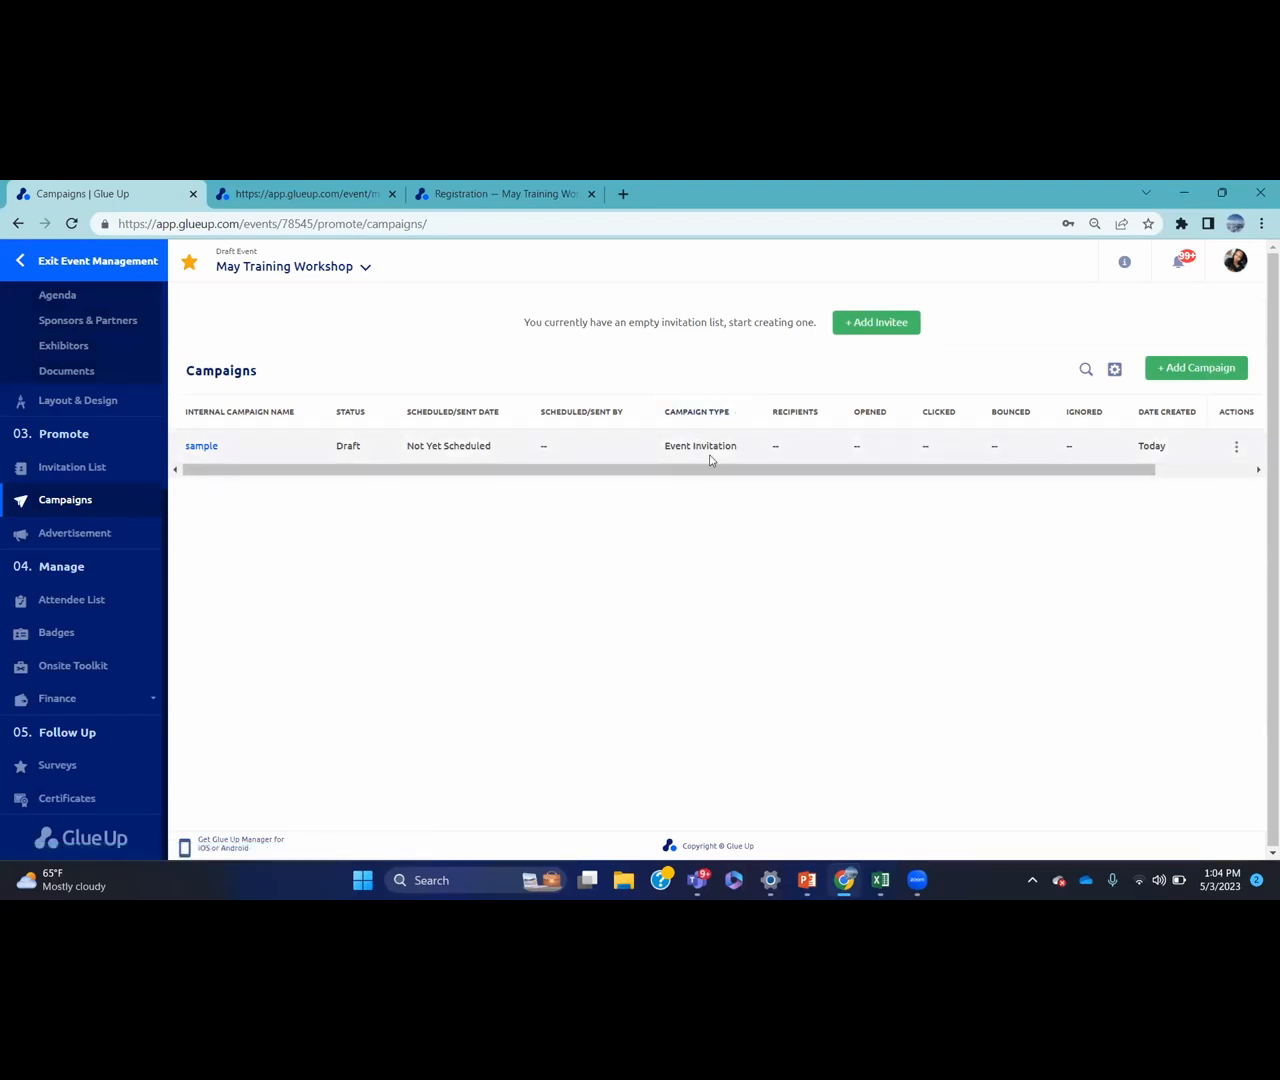
{"action": "left_click", "coordinate": [1180, 367]}
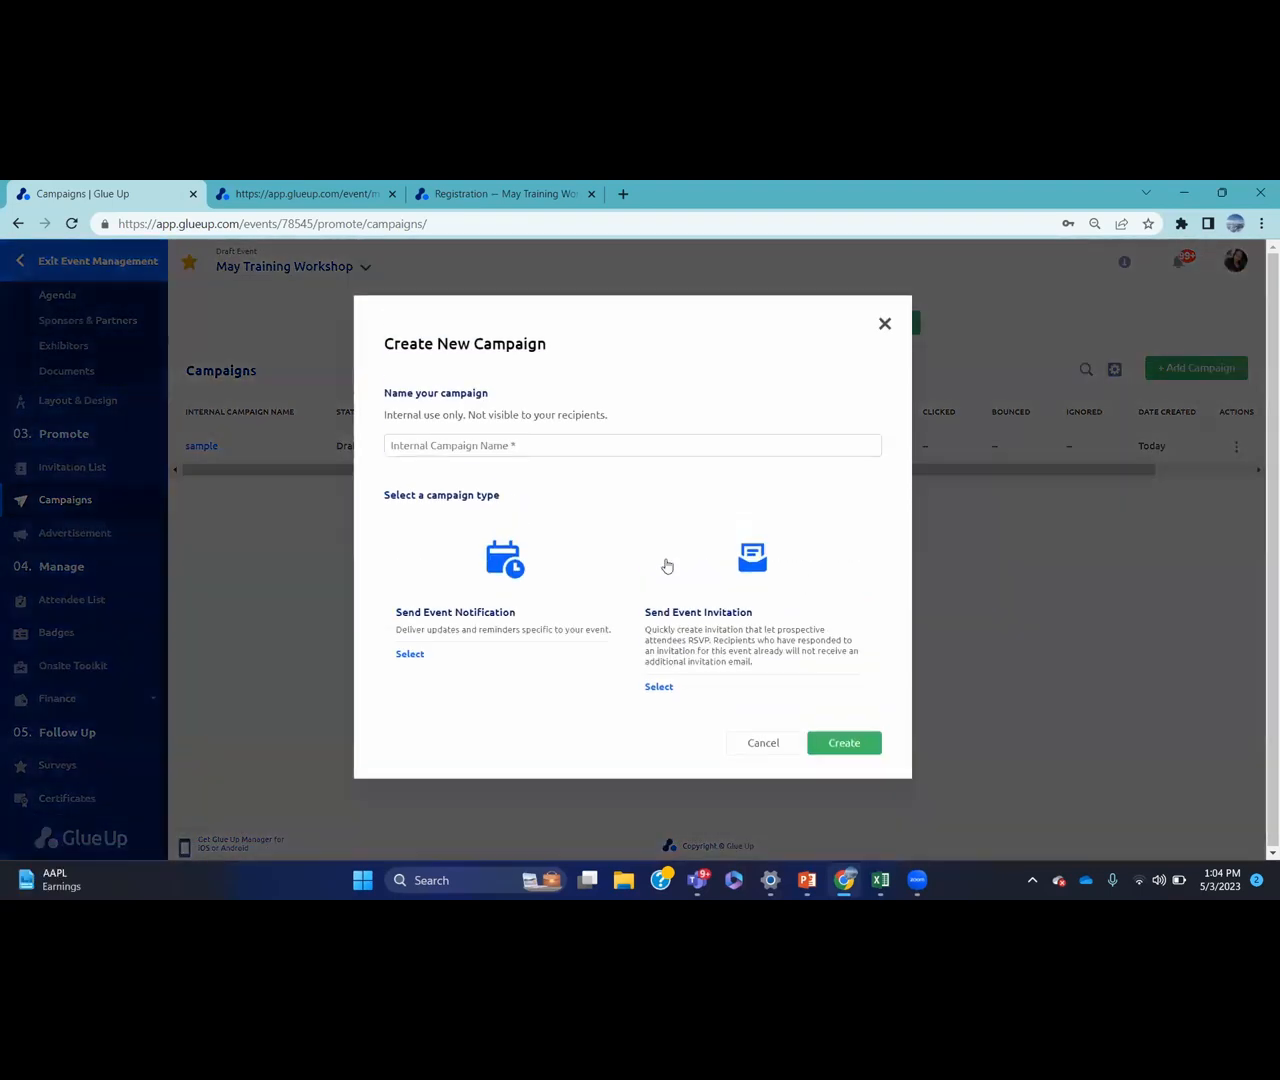
{"action": "left_click", "coordinate": [553, 467]}
{"action": "type", "text": "sample"}
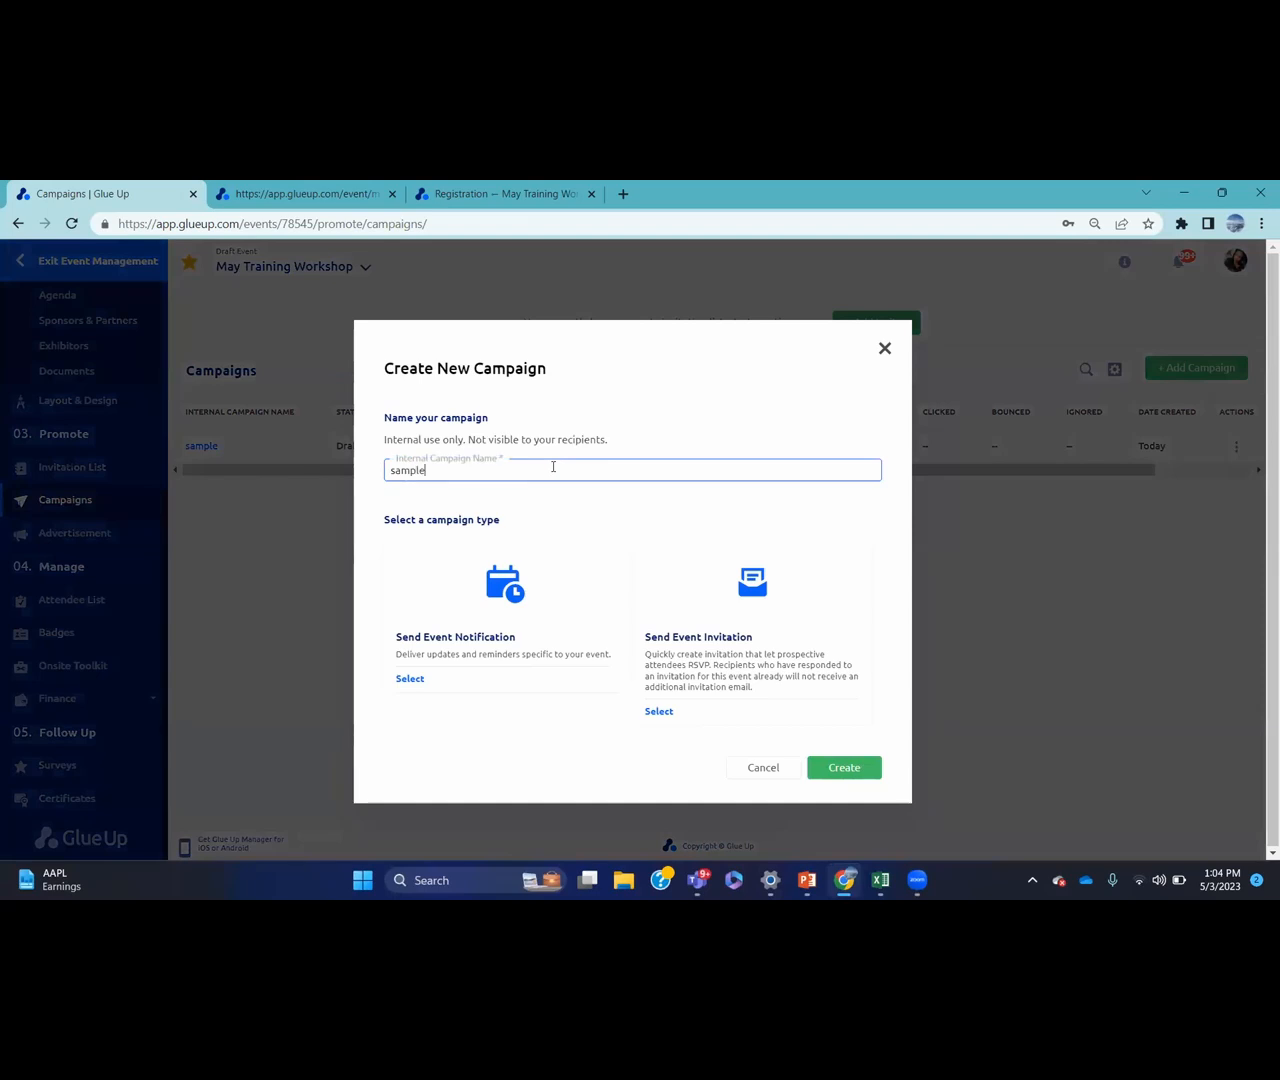
{"action": "left_click", "coordinate": [409, 678]}
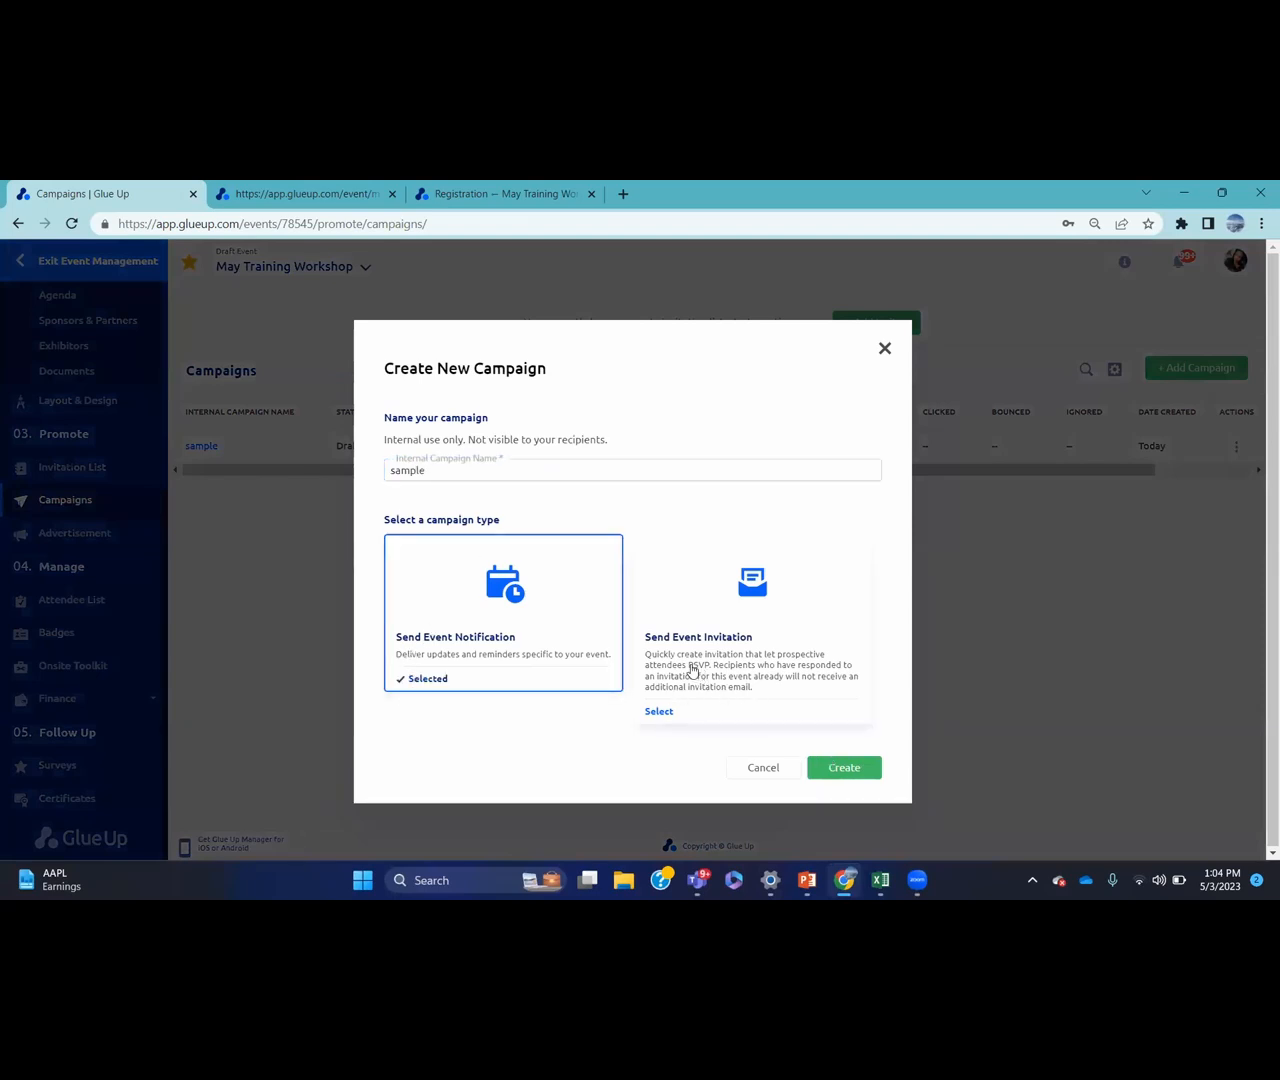
{"action": "left_click", "coordinate": [843, 768]}
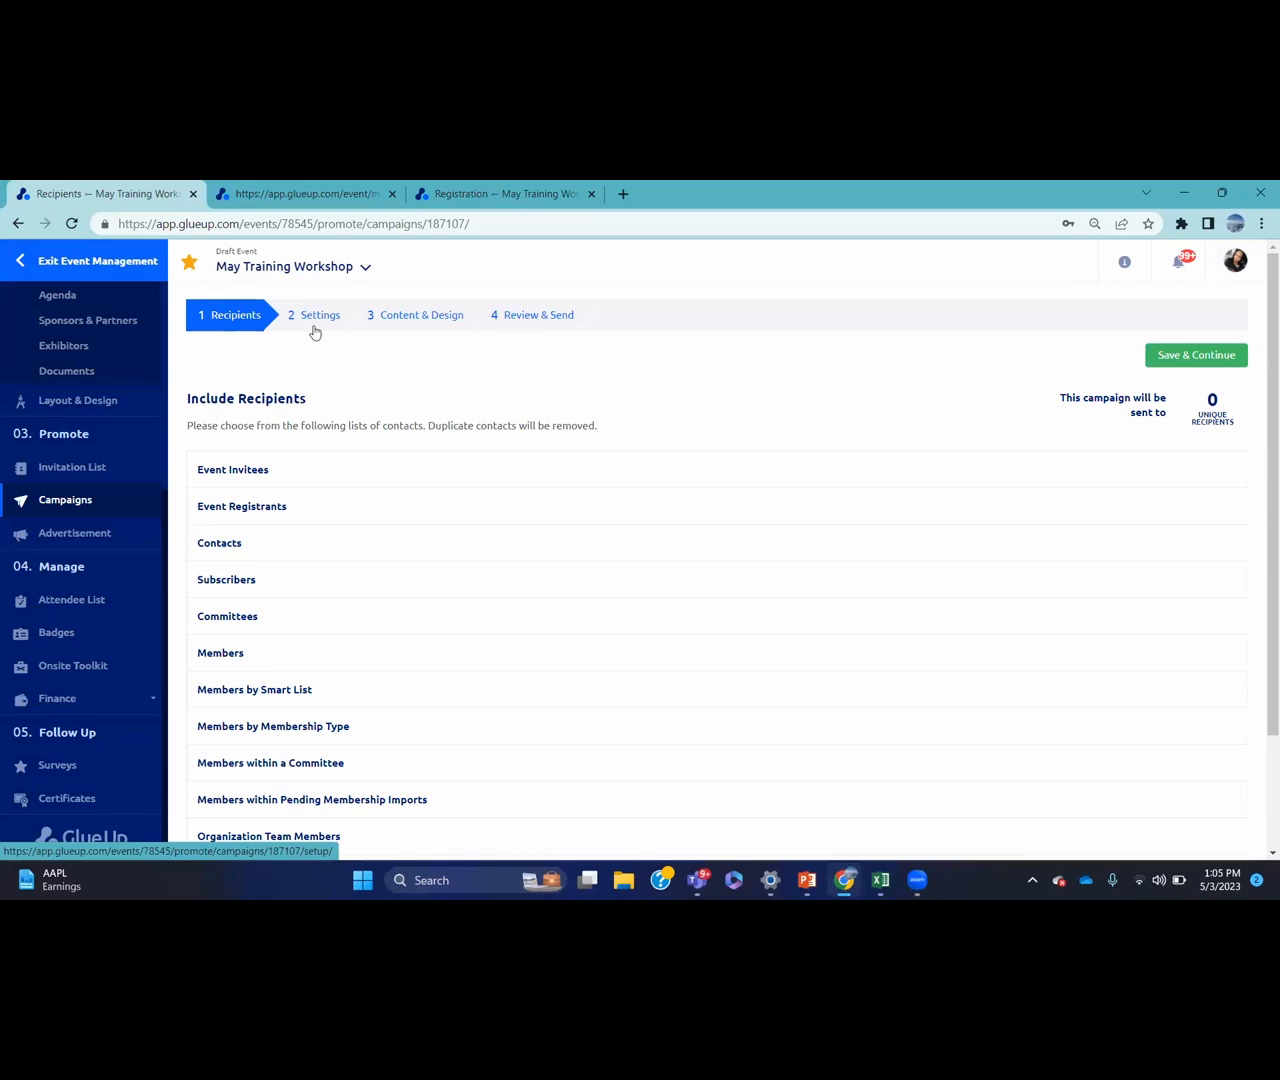
Jump to Content & Design and scroll down to the Speakers and Register Now blocks
{"action": "left_click", "coordinate": [418, 318]}
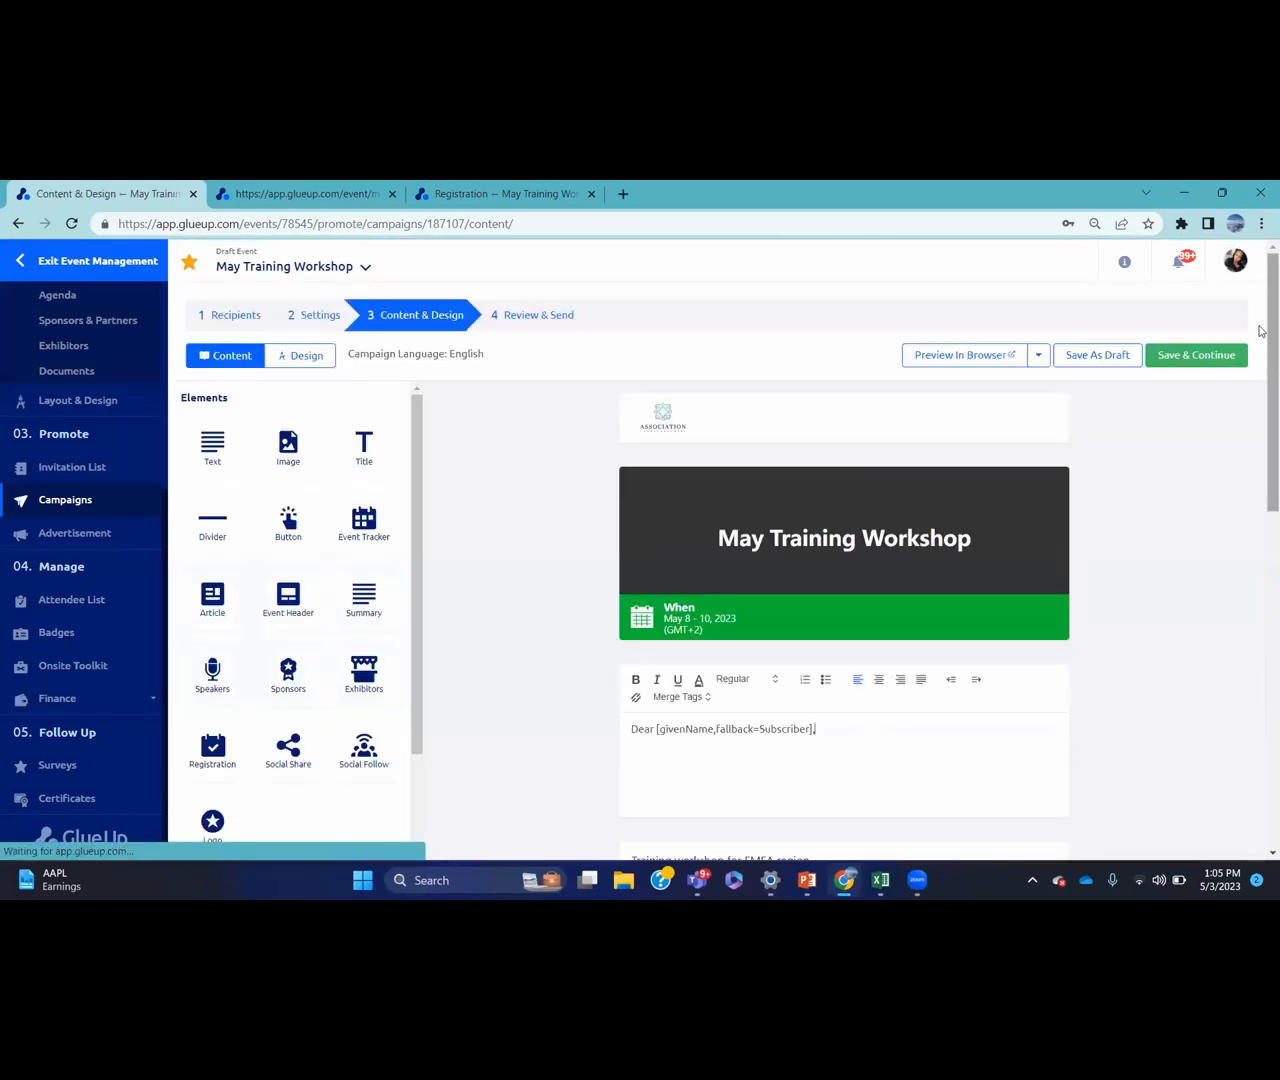
{"action": "scroll", "coordinate": [1260, 420], "scroll_direction": "down", "scroll_amount": 3}
{"action": "scroll", "coordinate": [1260, 520], "scroll_direction": "down", "scroll_amount": 3}
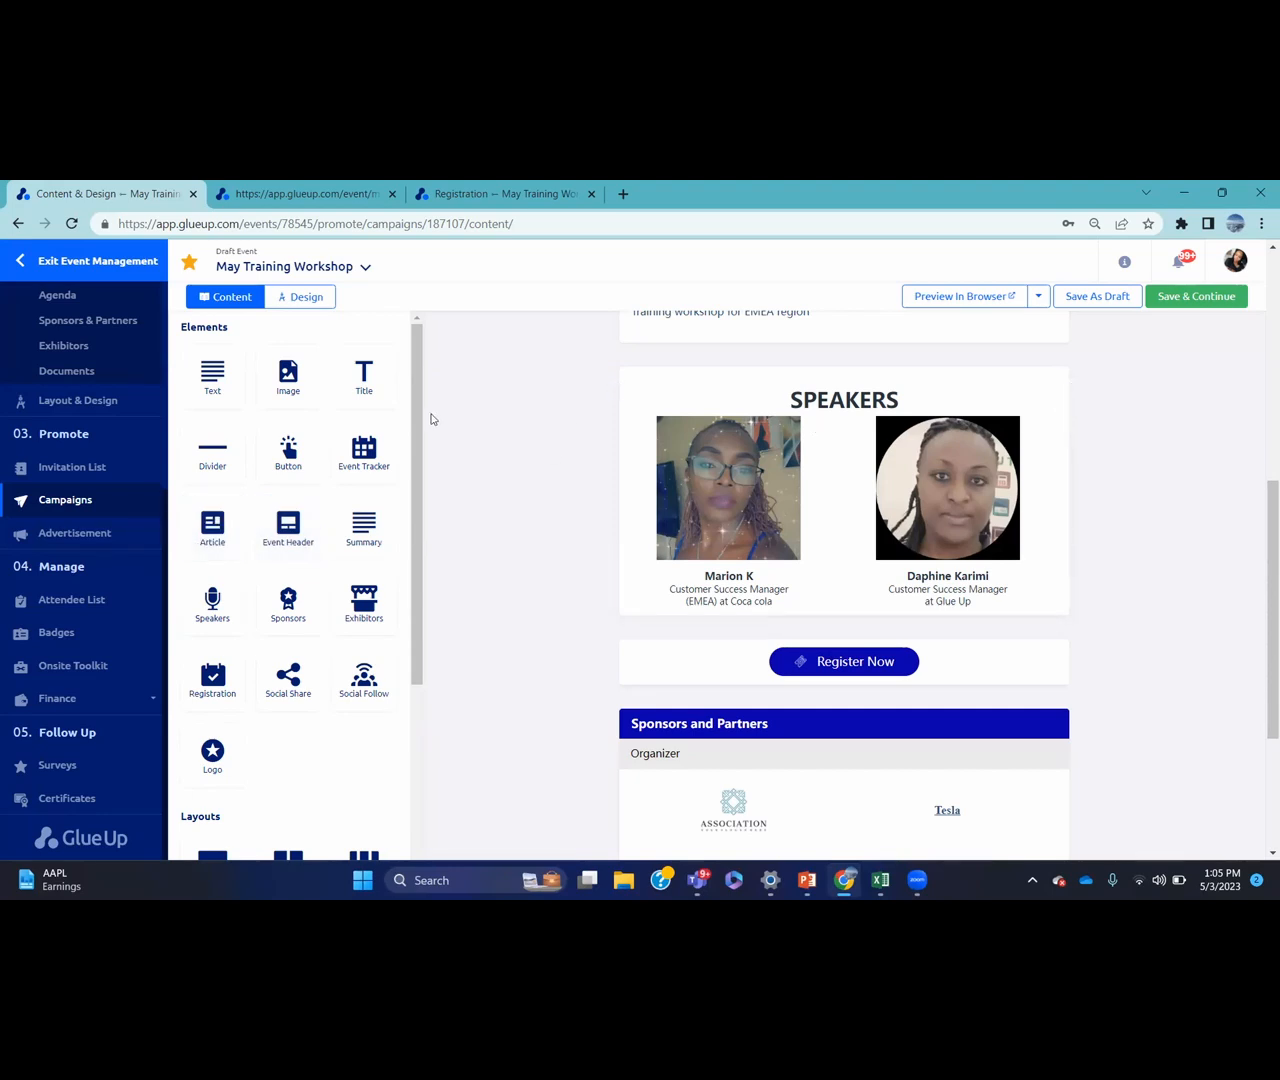
Start Access Pass Advertising from Advertisement and review its empty 1920 x 500 px image slot
{"action": "left_click", "coordinate": [138, 532]}
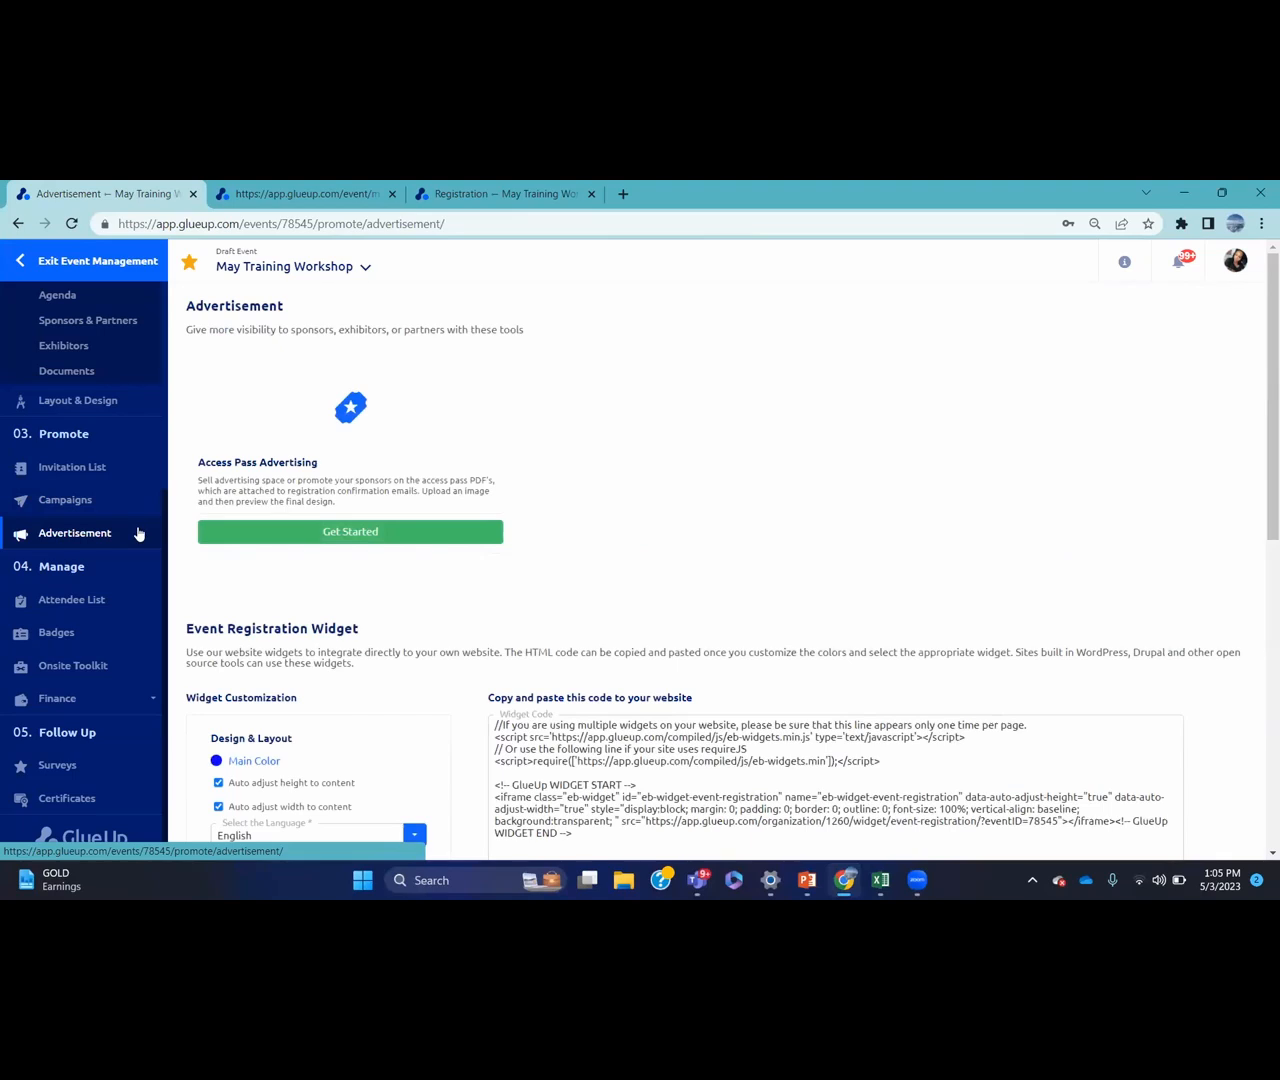
{"action": "left_click", "coordinate": [352, 532]}
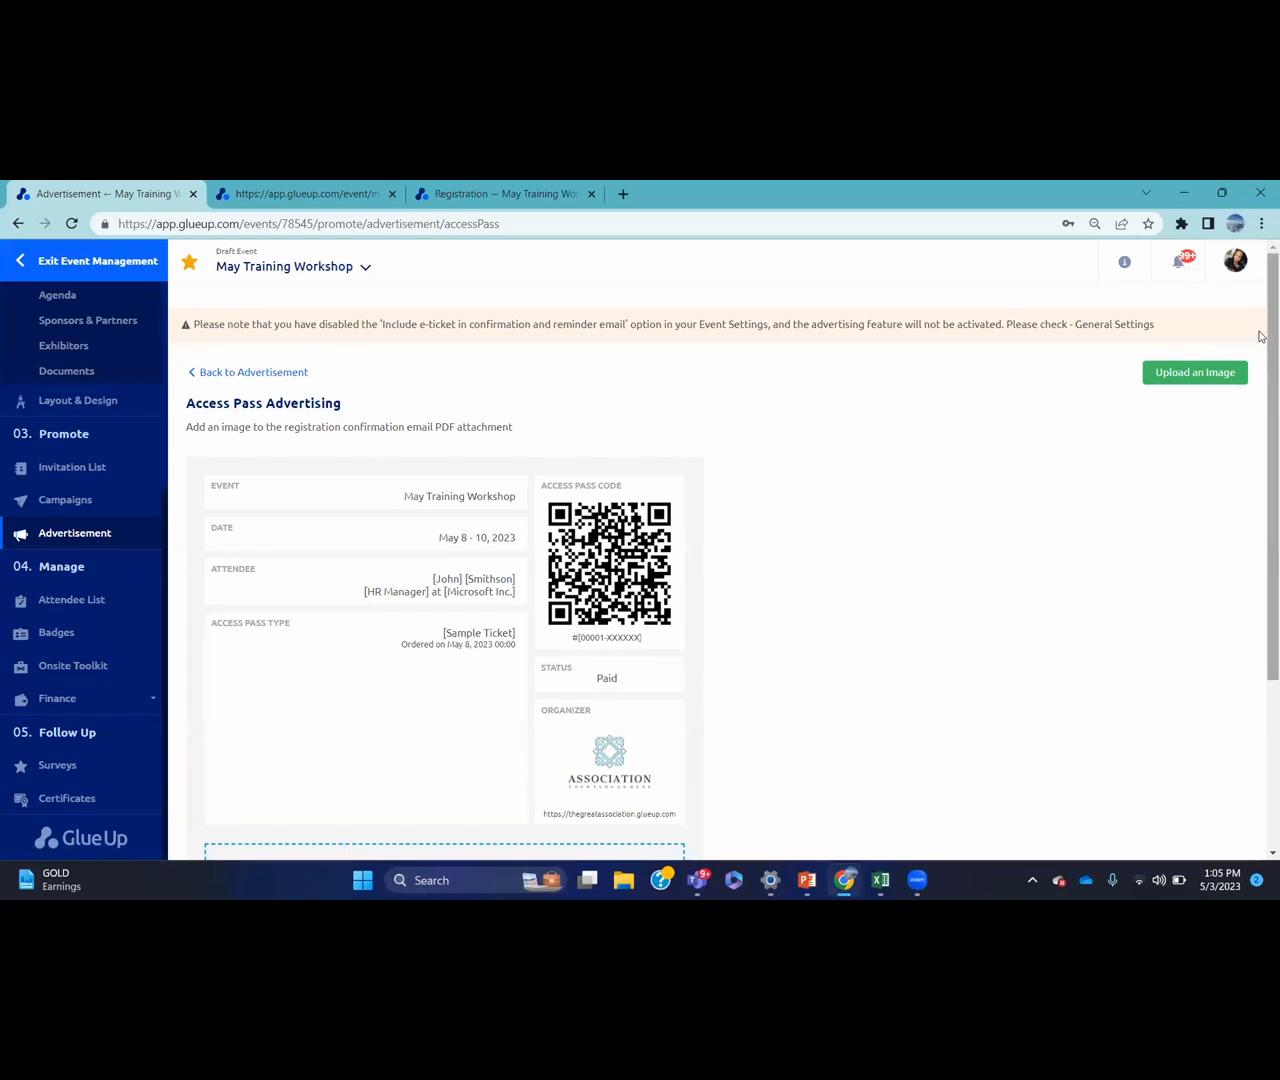
{"action": "scroll", "coordinate": [1260, 370], "scroll_direction": "down", "scroll_amount": 1}
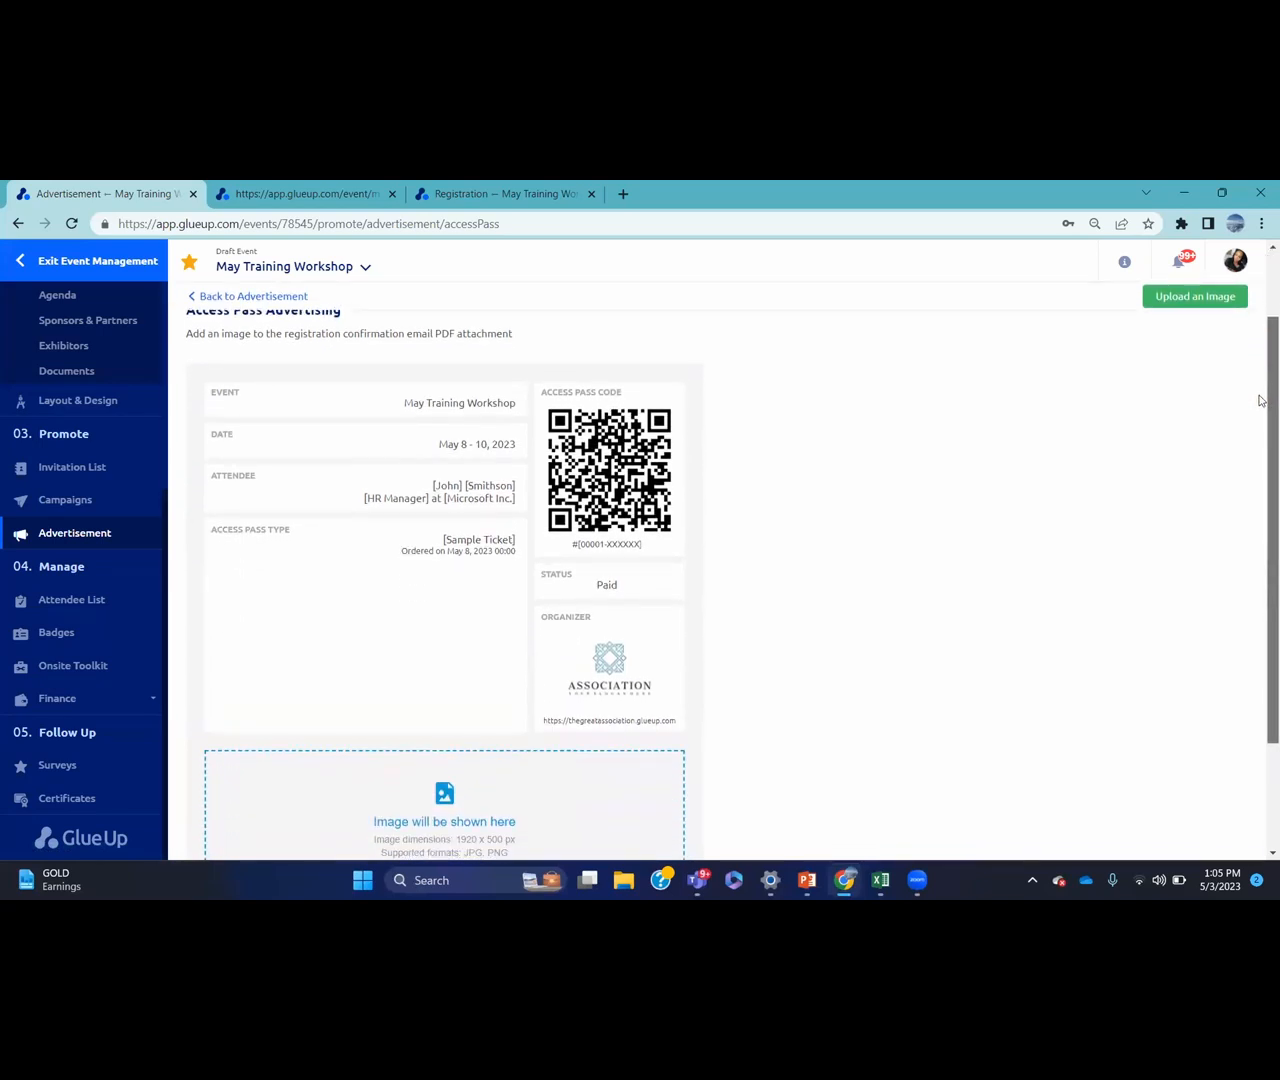
{"action": "scroll", "coordinate": [1260, 400], "scroll_direction": "up", "scroll_amount": 1}
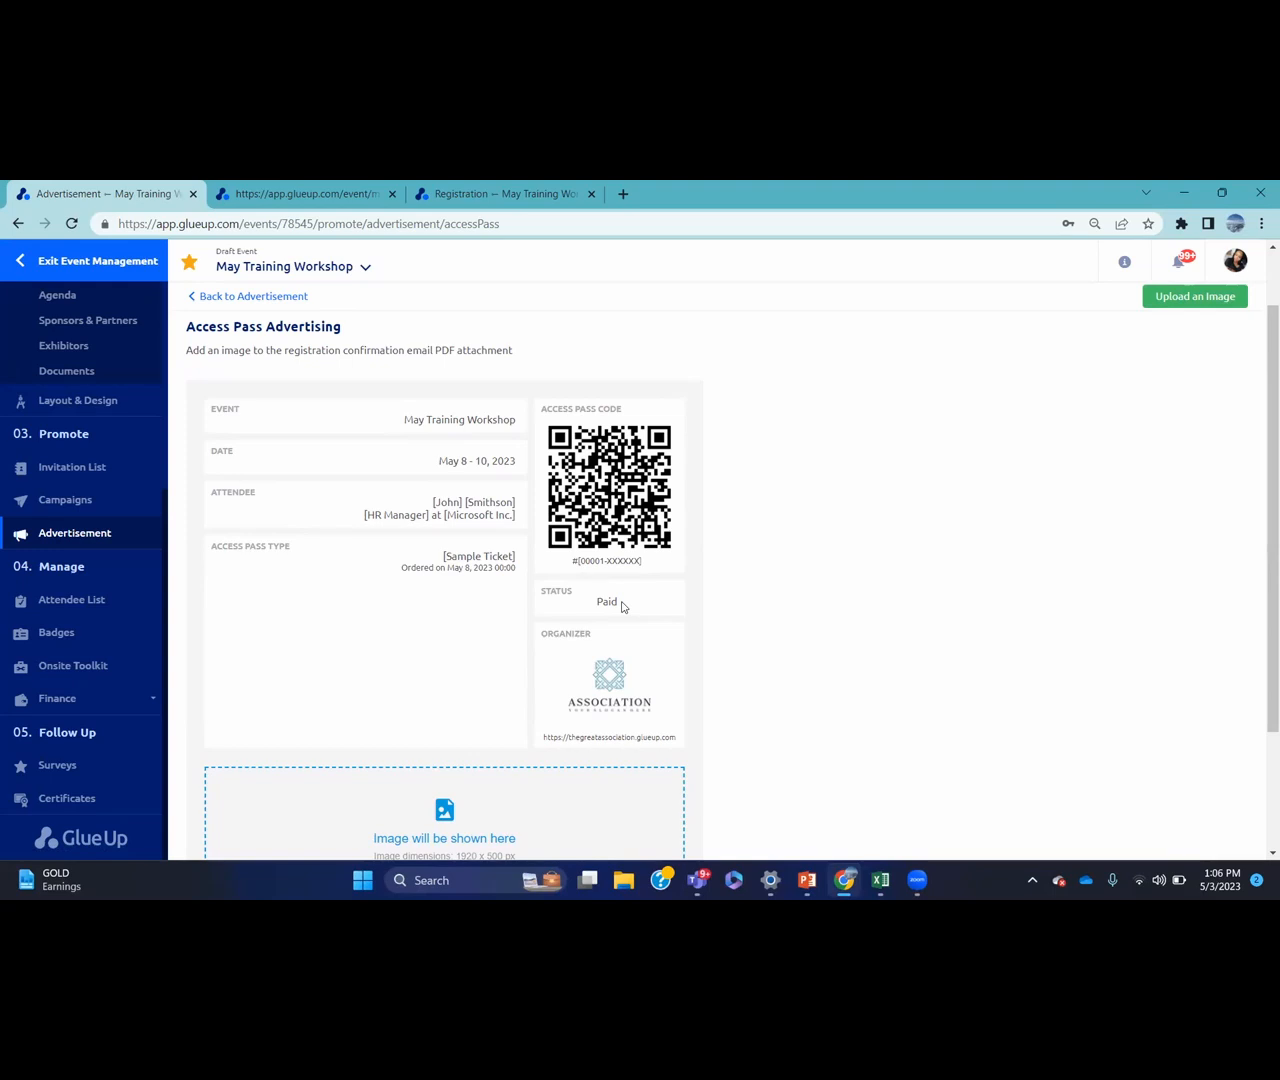
{"action": "scroll", "coordinate": [1261, 488], "scroll_direction": "down", "scroll_amount": 1}
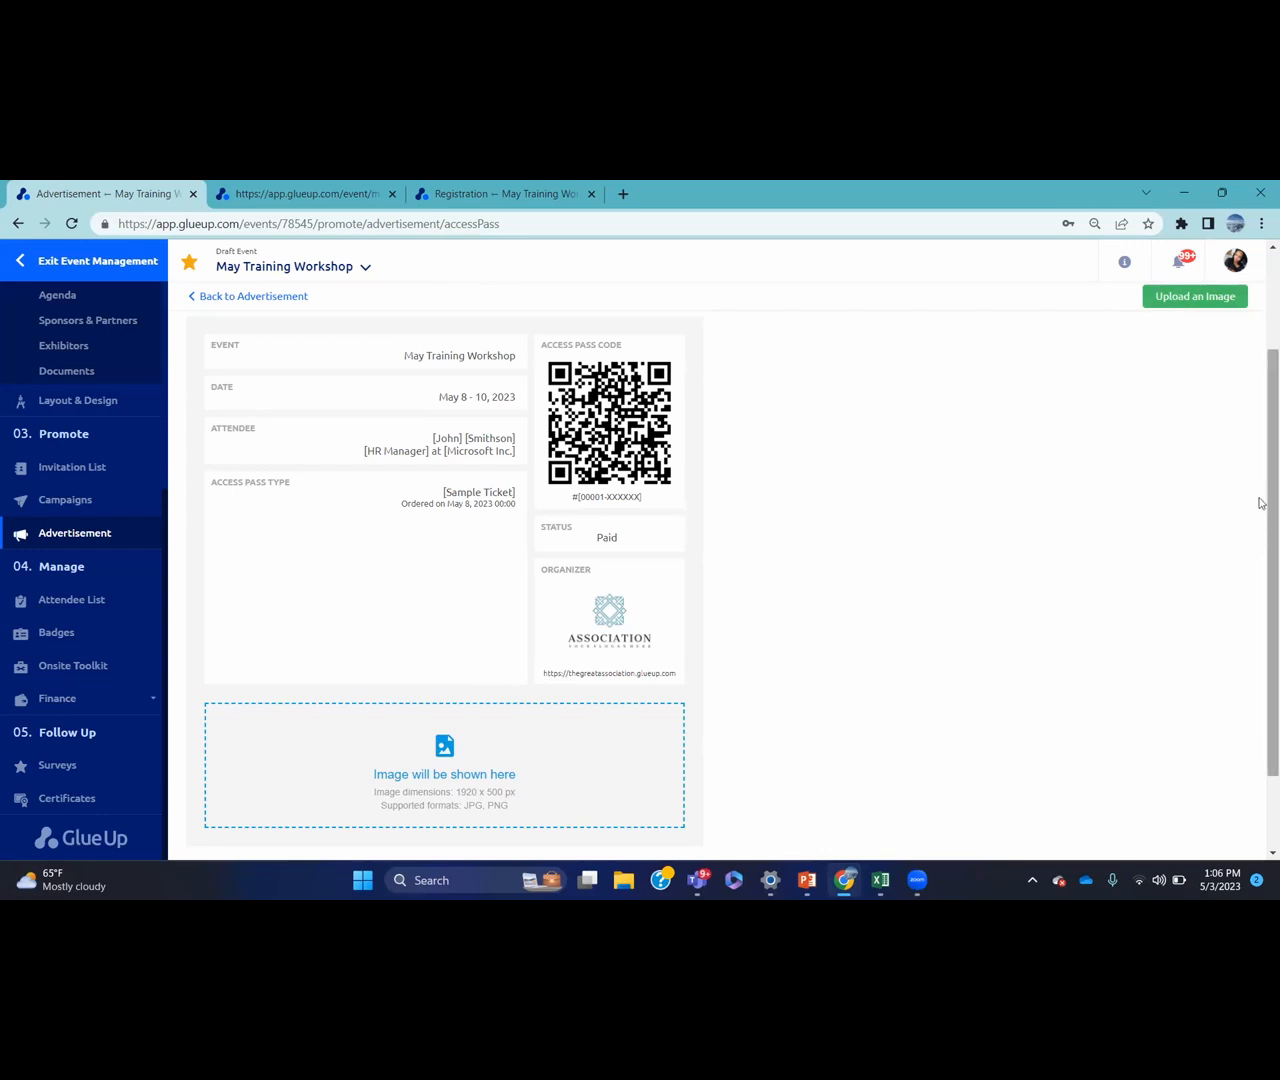
{"action": "left_click_drag", "start_coordinate": [1261, 503], "coordinate": [1263, 391]}
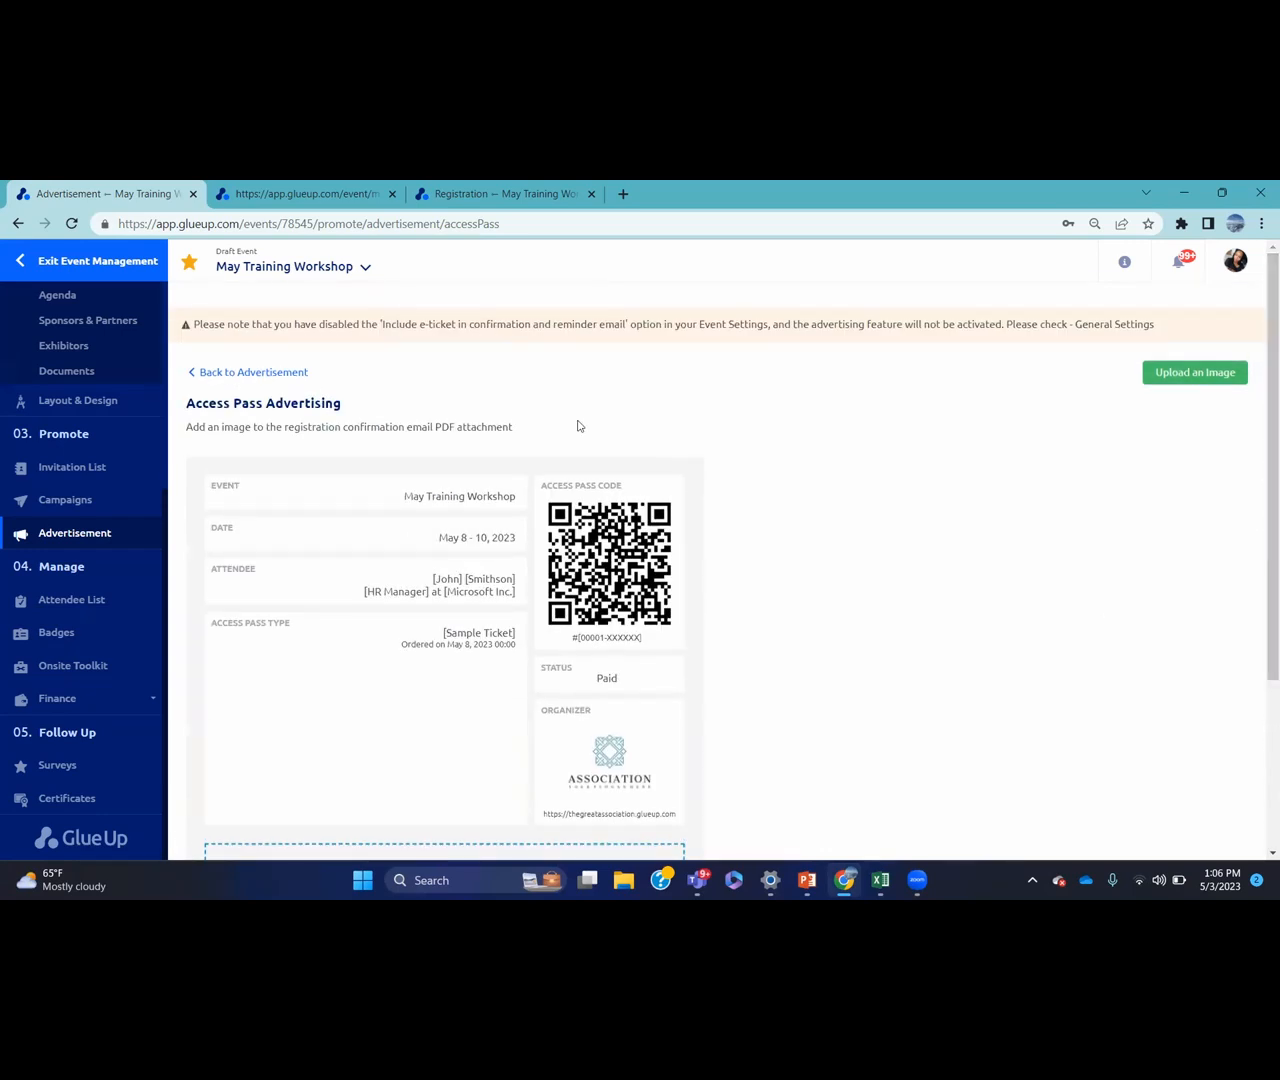
Review the Event Registration Widget code and preview, then open the empty Attendee List
{"action": "left_click", "coordinate": [205, 374]}
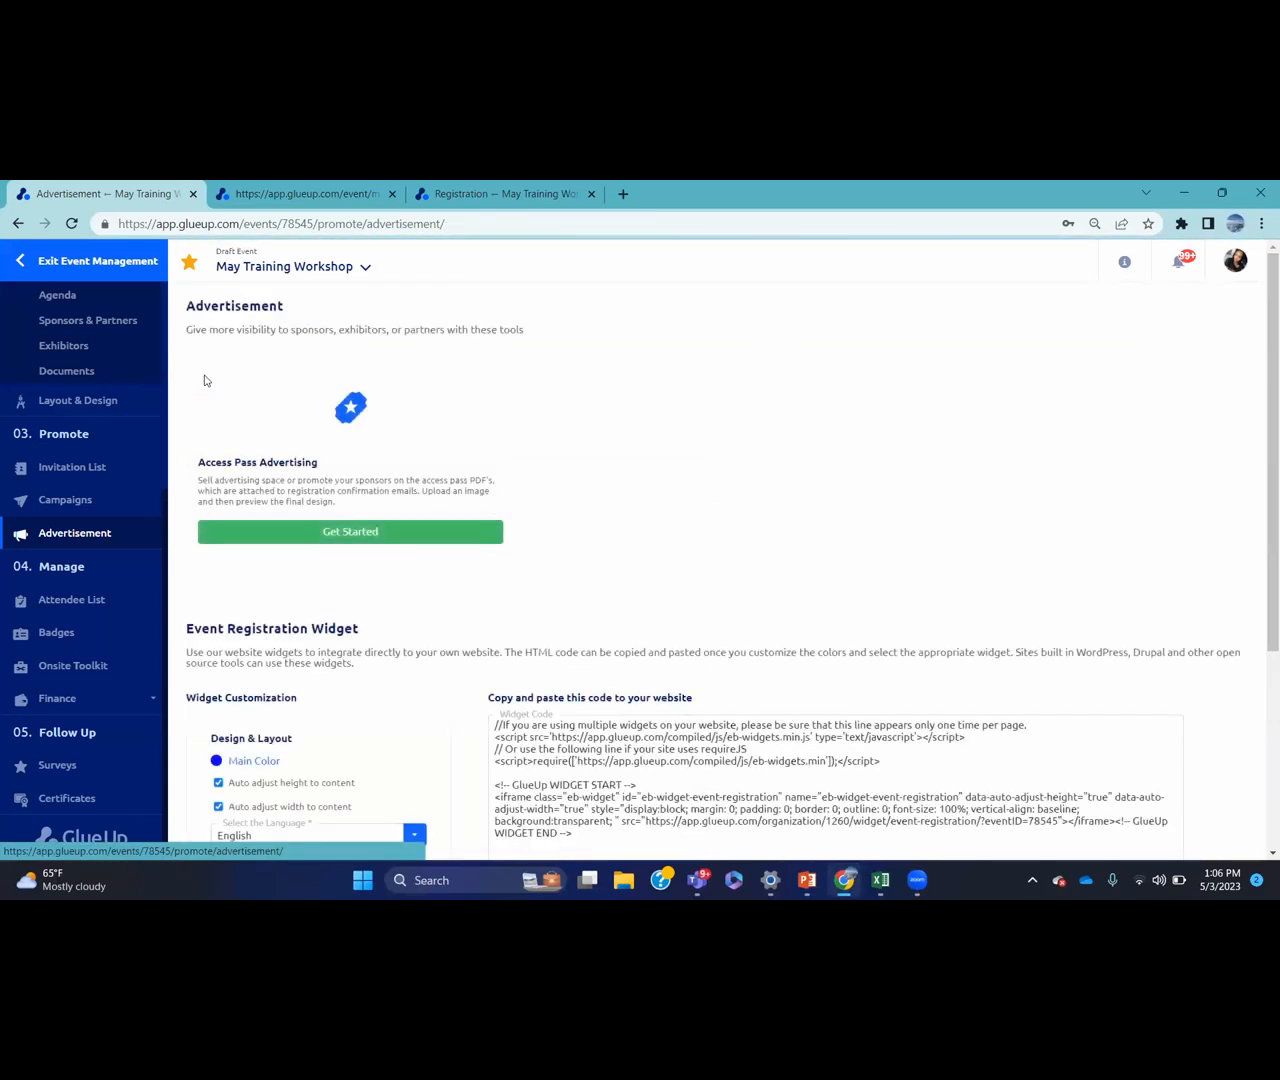
{"action": "left_click_drag", "start_coordinate": [1259, 415], "coordinate": [1261, 537]}
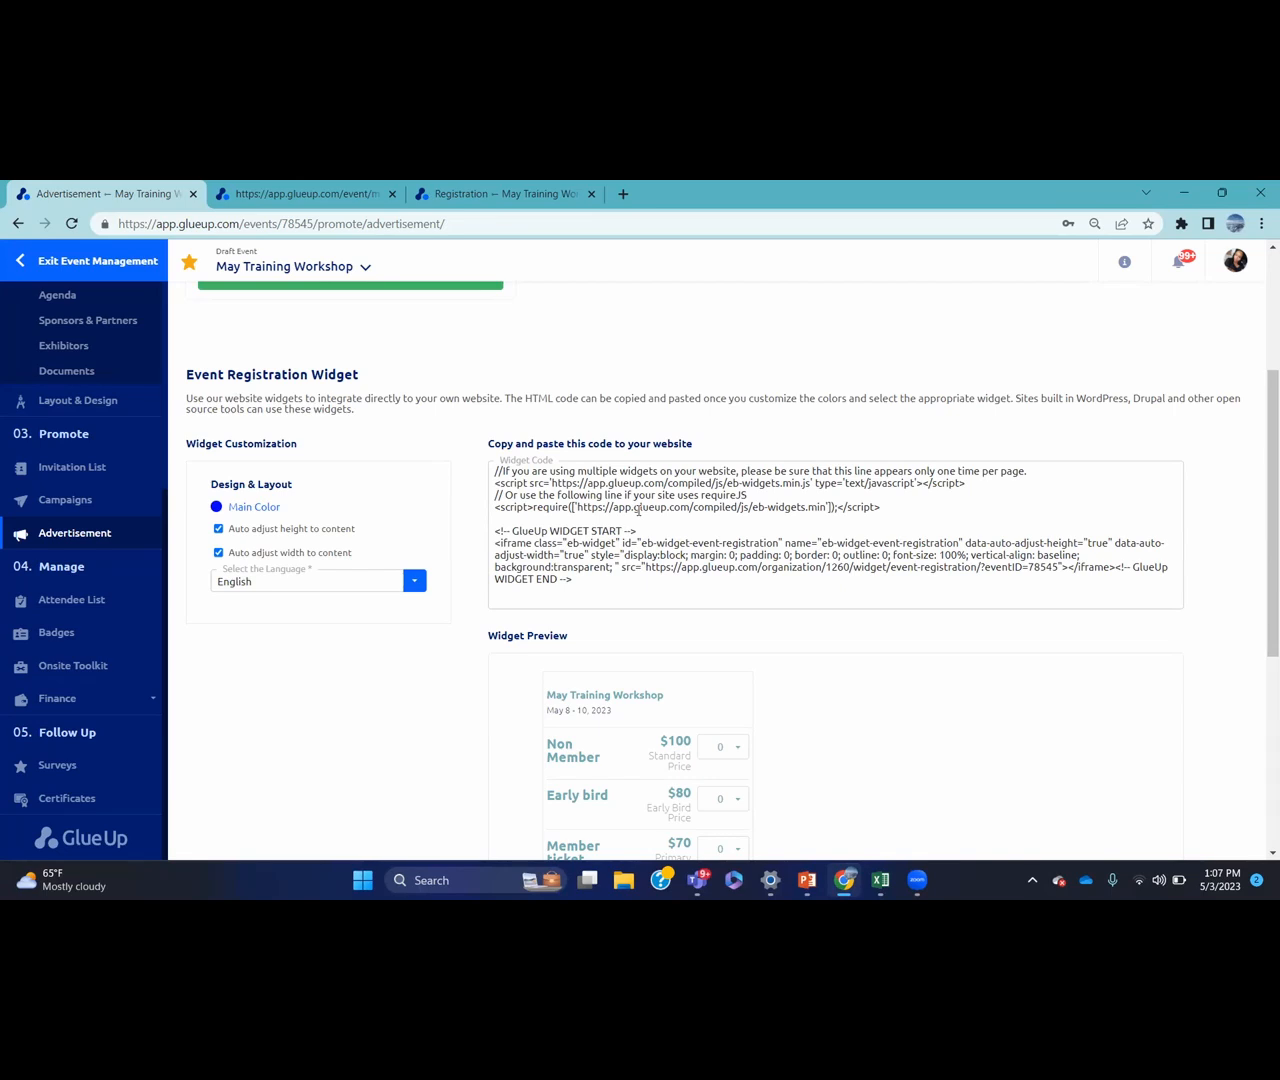
{"action": "scroll", "coordinate": [753, 565], "scroll_direction": "down", "scroll_amount": 3}
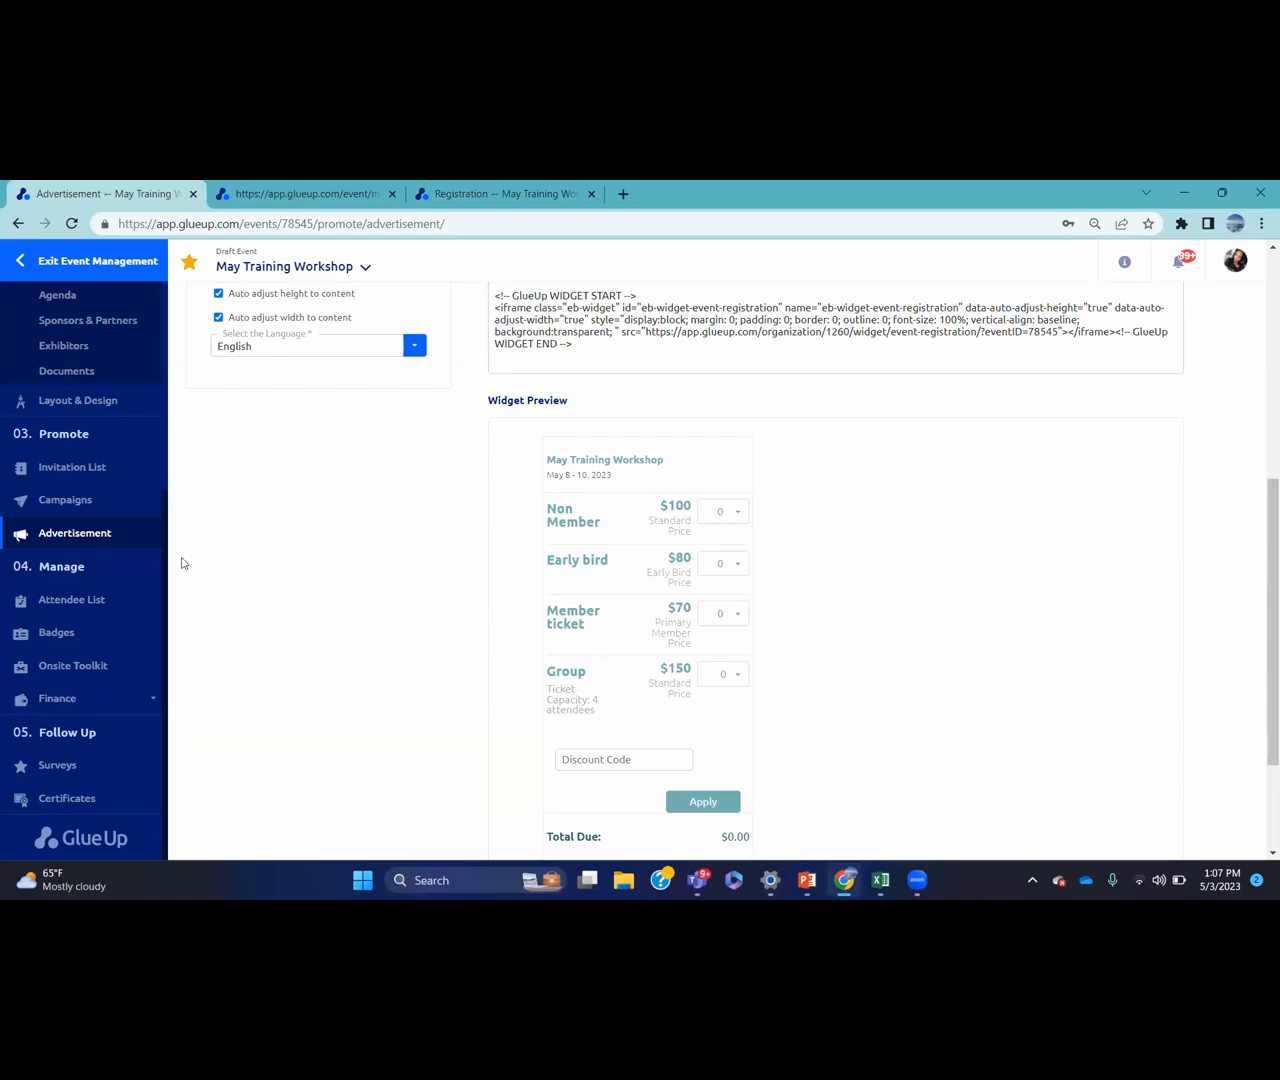
{"action": "left_click", "coordinate": [131, 602]}
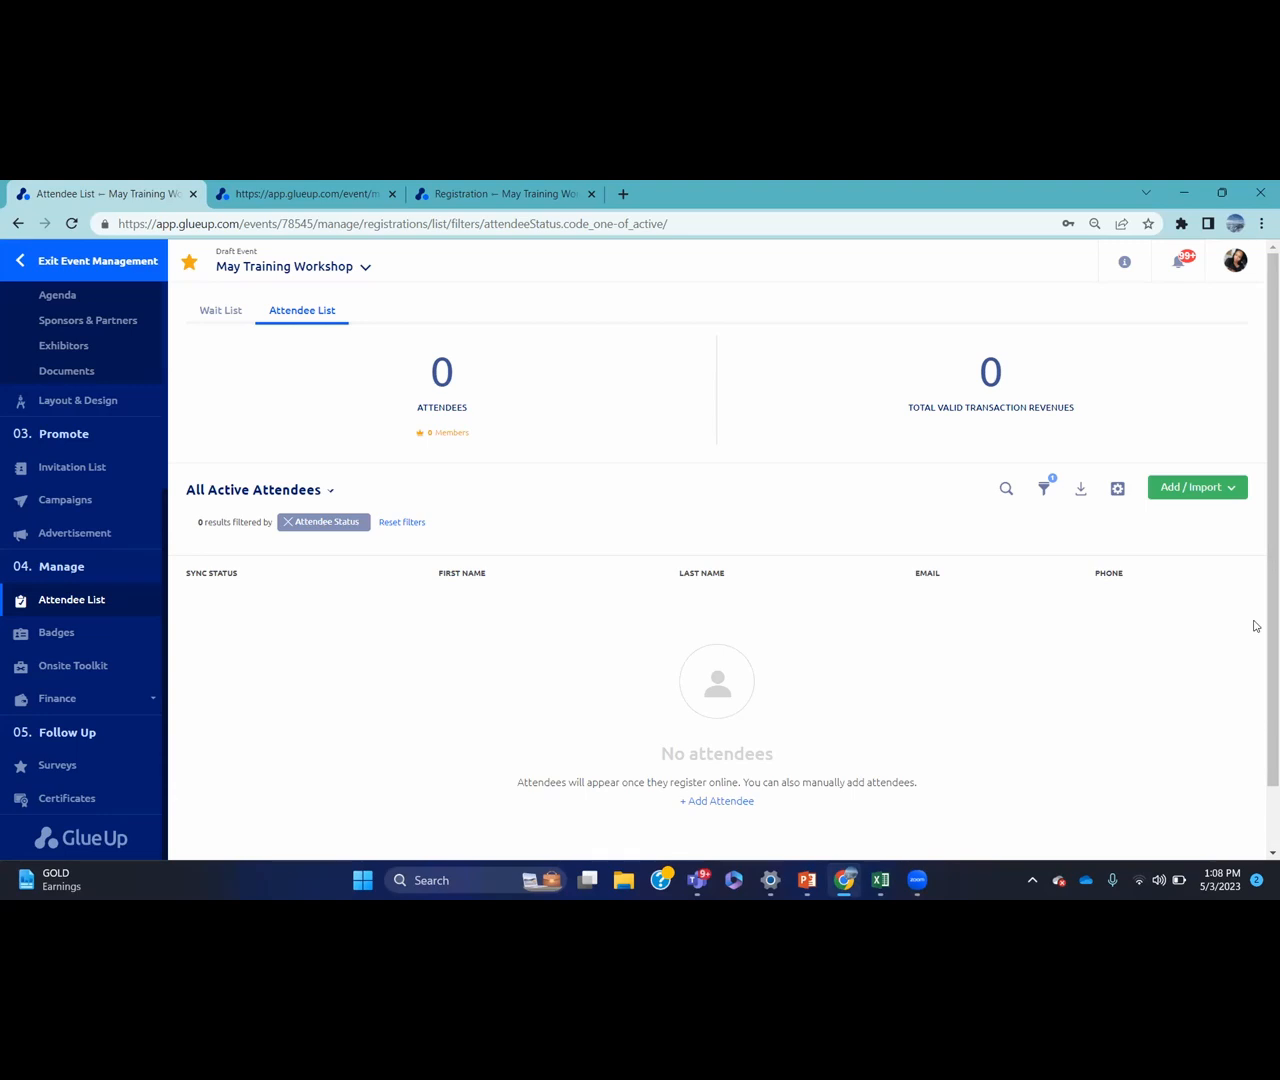
Try and discard an advanced attendee filter, check the empty Wait List, then open Badges
{"action": "left_click", "coordinate": [1044, 489]}
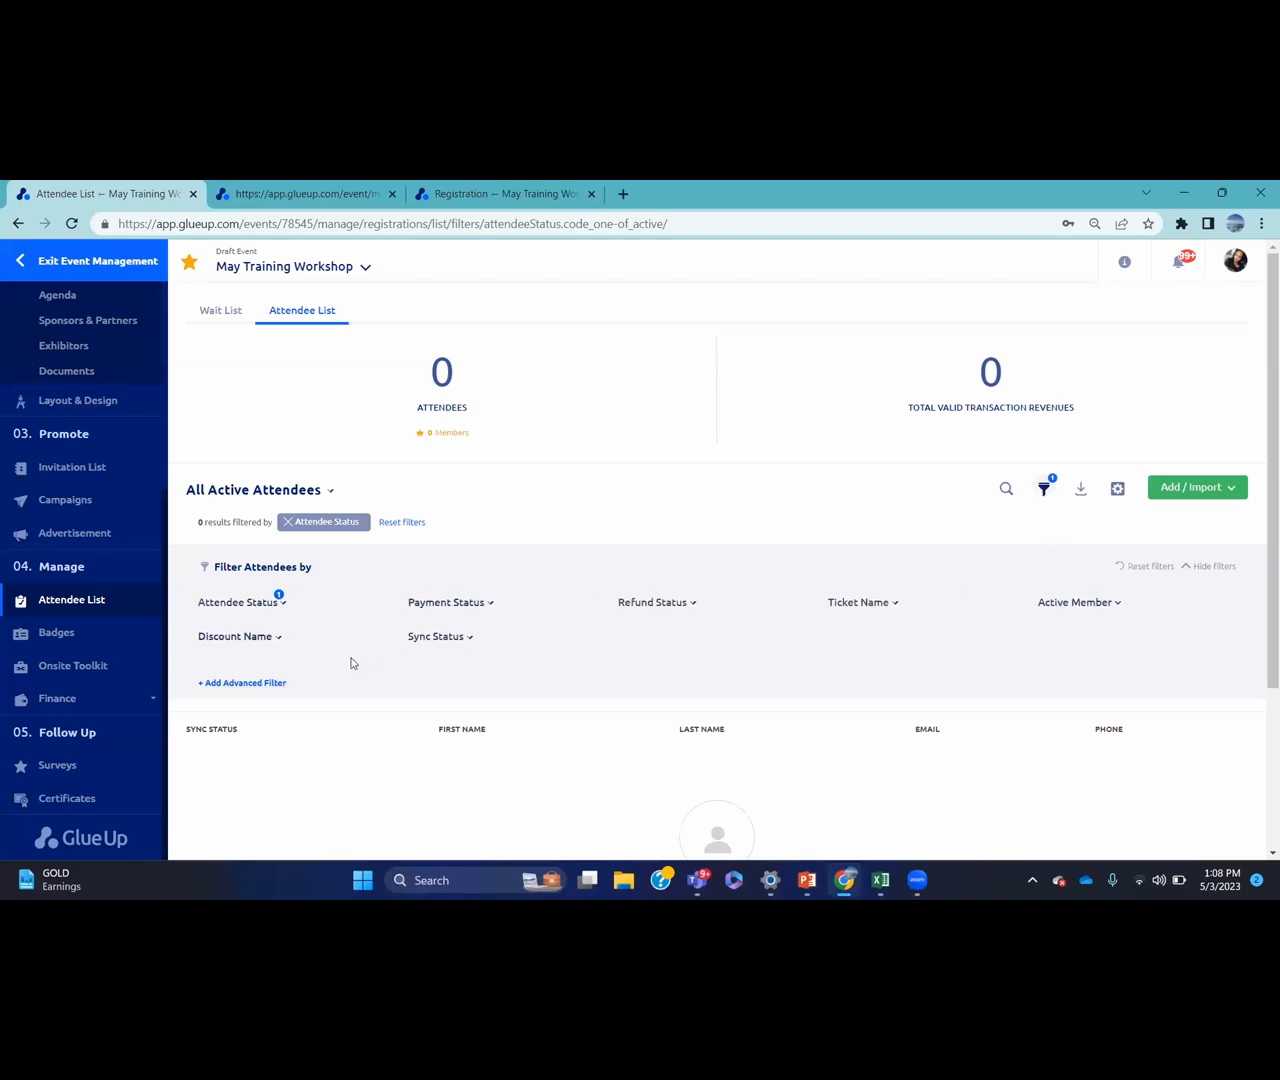
{"action": "left_click", "coordinate": [274, 686]}
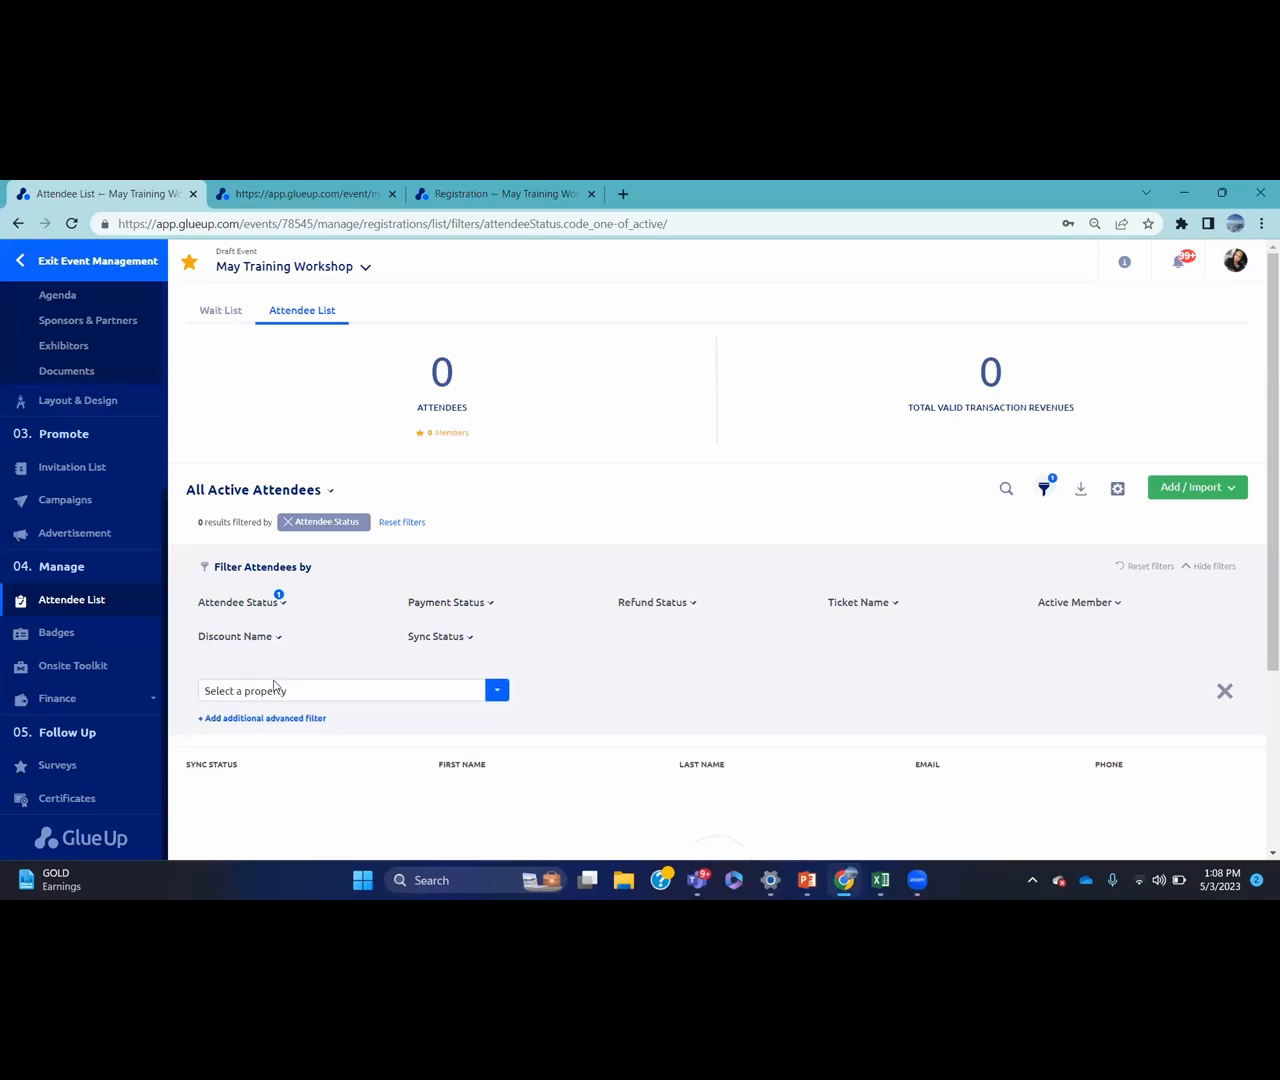
{"action": "left_click", "coordinate": [346, 697]}
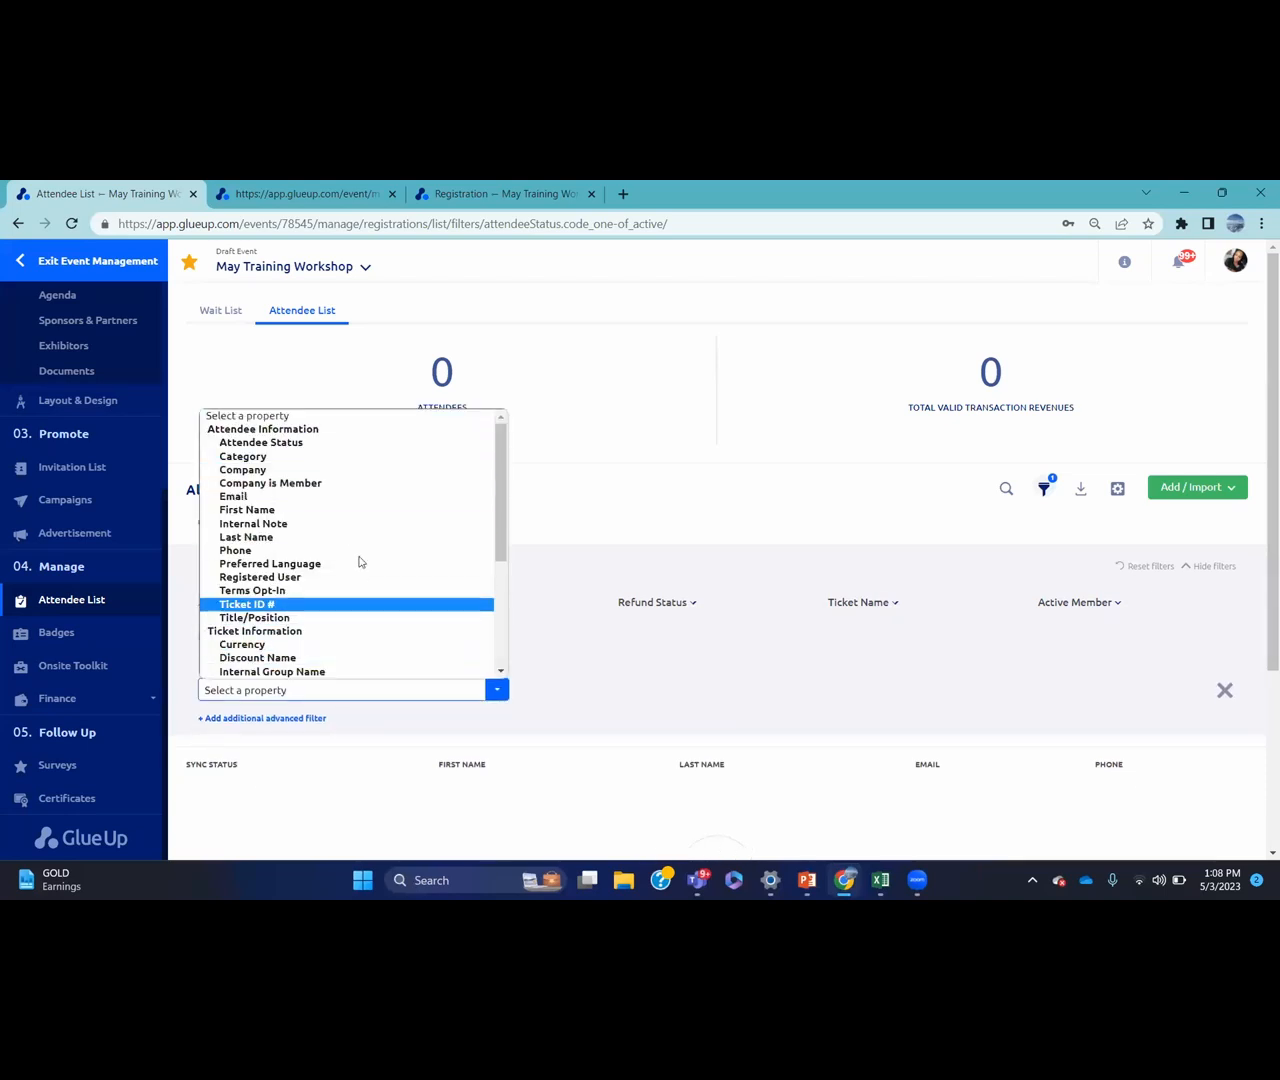
{"action": "left_click", "coordinate": [536, 506]}
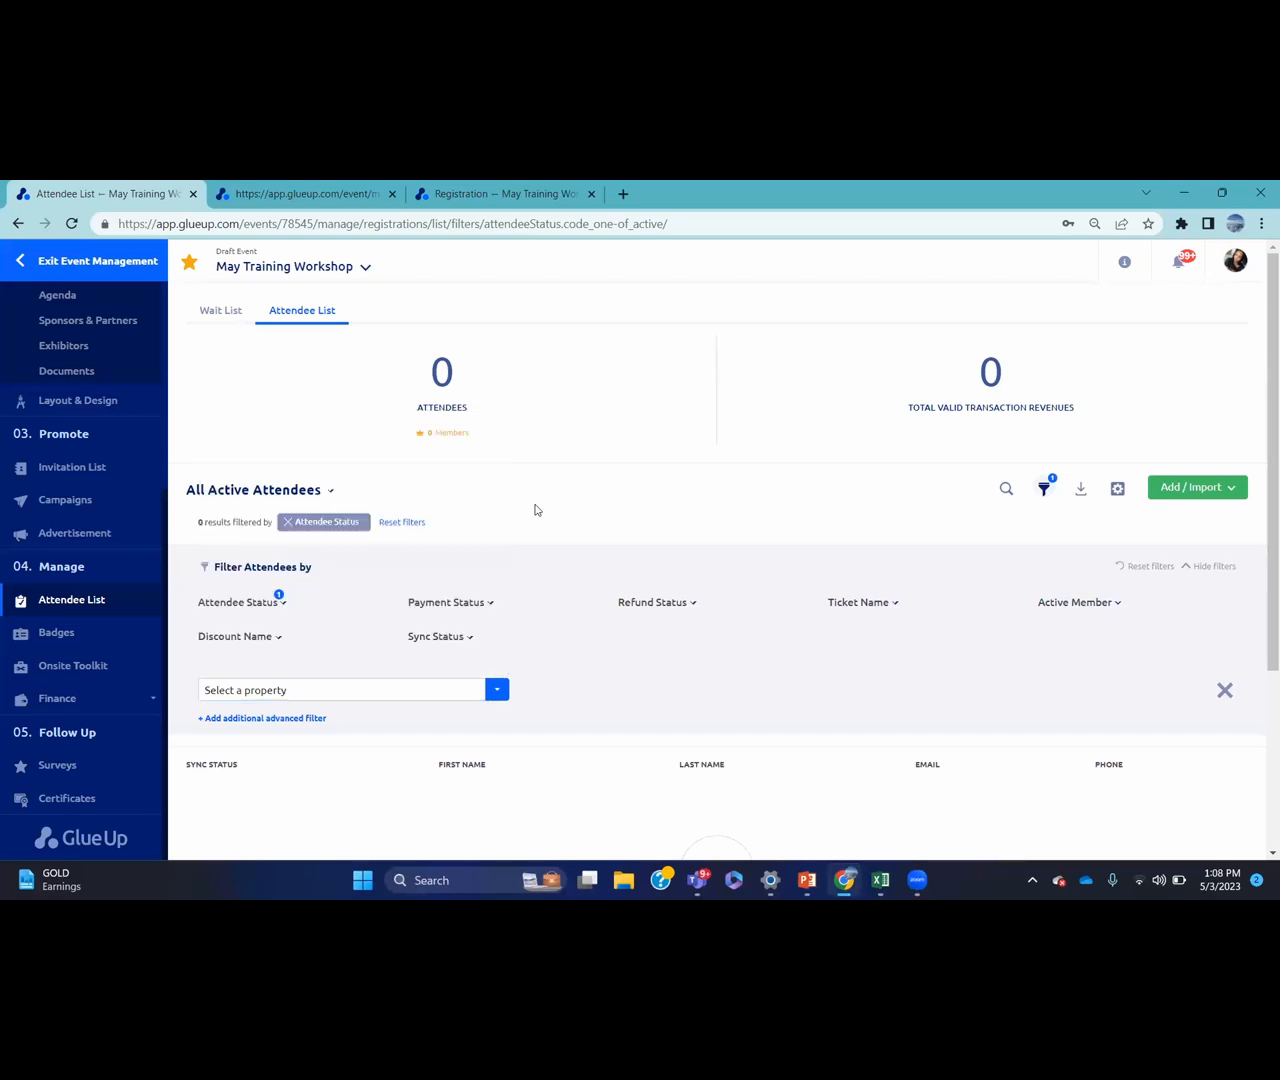
{"action": "left_click", "coordinate": [1229, 696]}
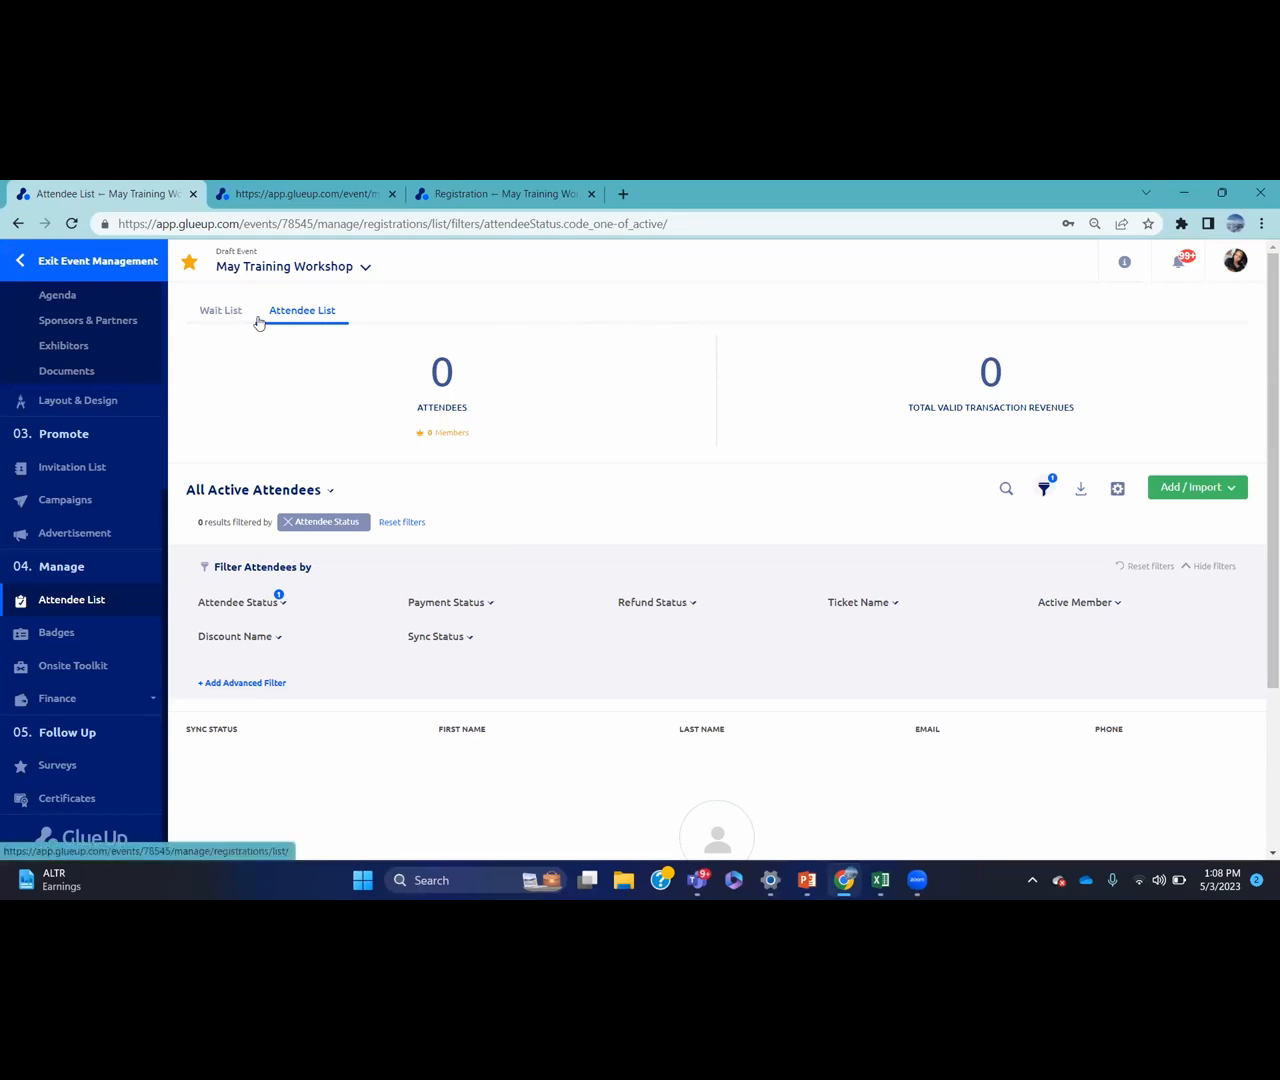
{"action": "left_click", "coordinate": [212, 312]}
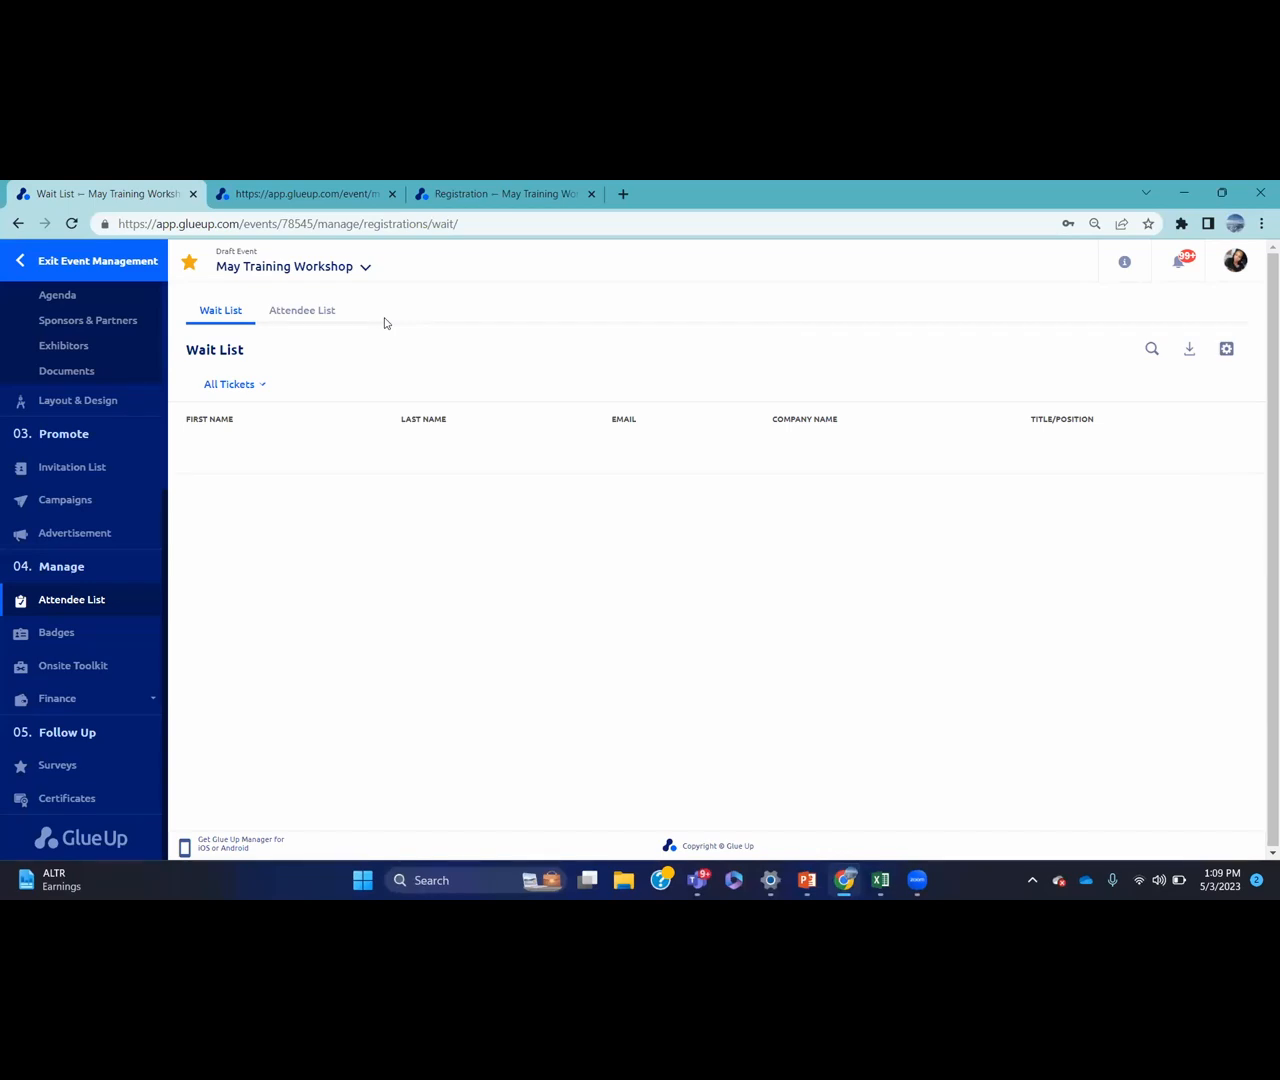
{"action": "left_click", "coordinate": [118, 638]}
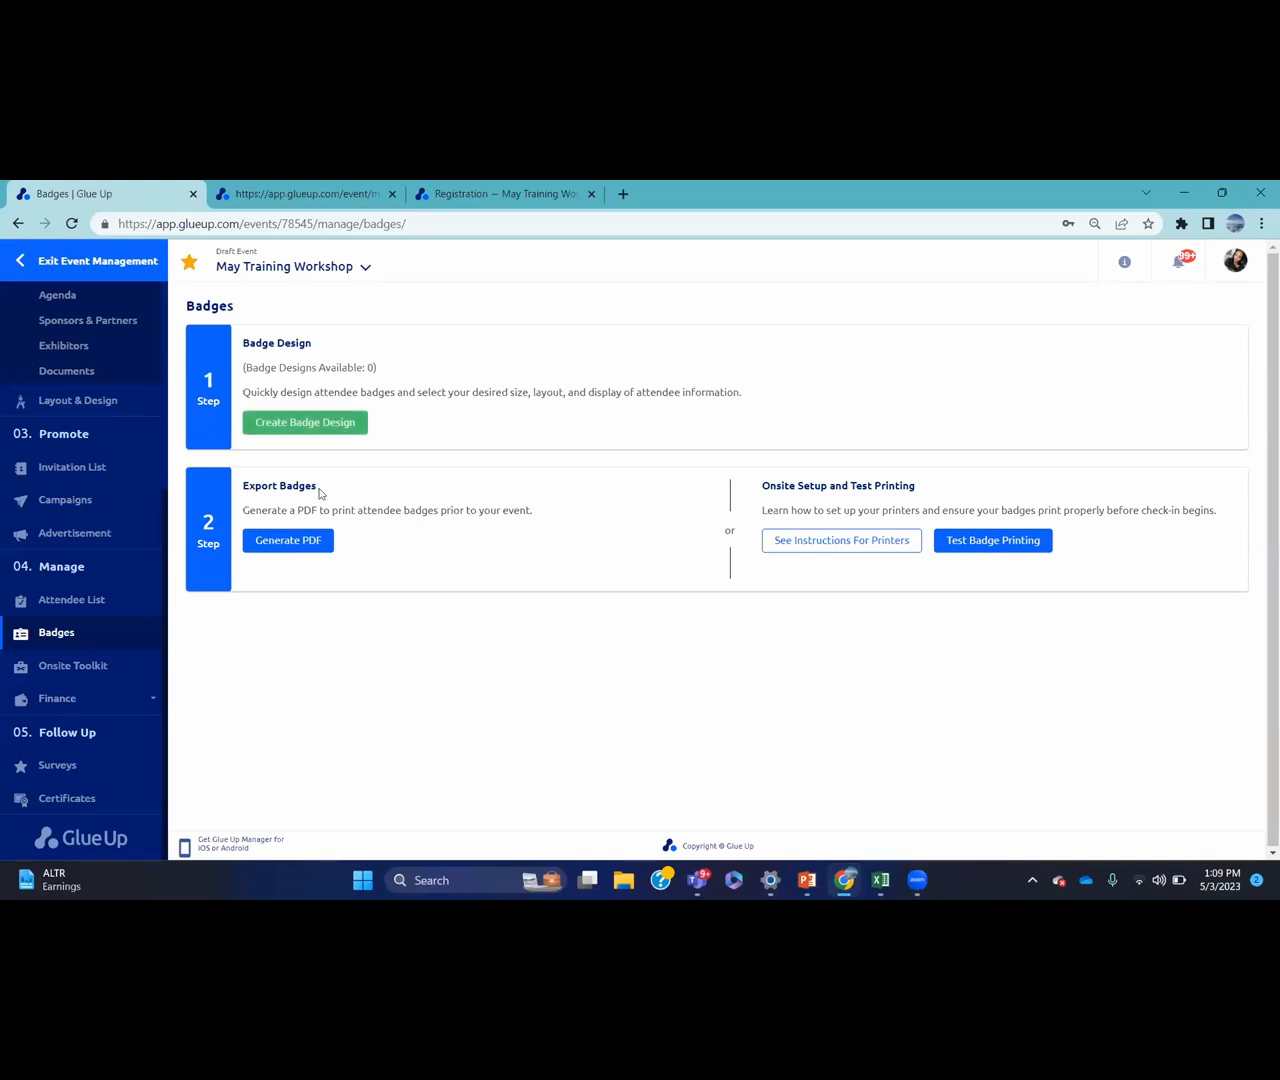
Attempt Generate PDF for badges, which needs a badge design first
{"action": "left_click", "coordinate": [318, 543]}
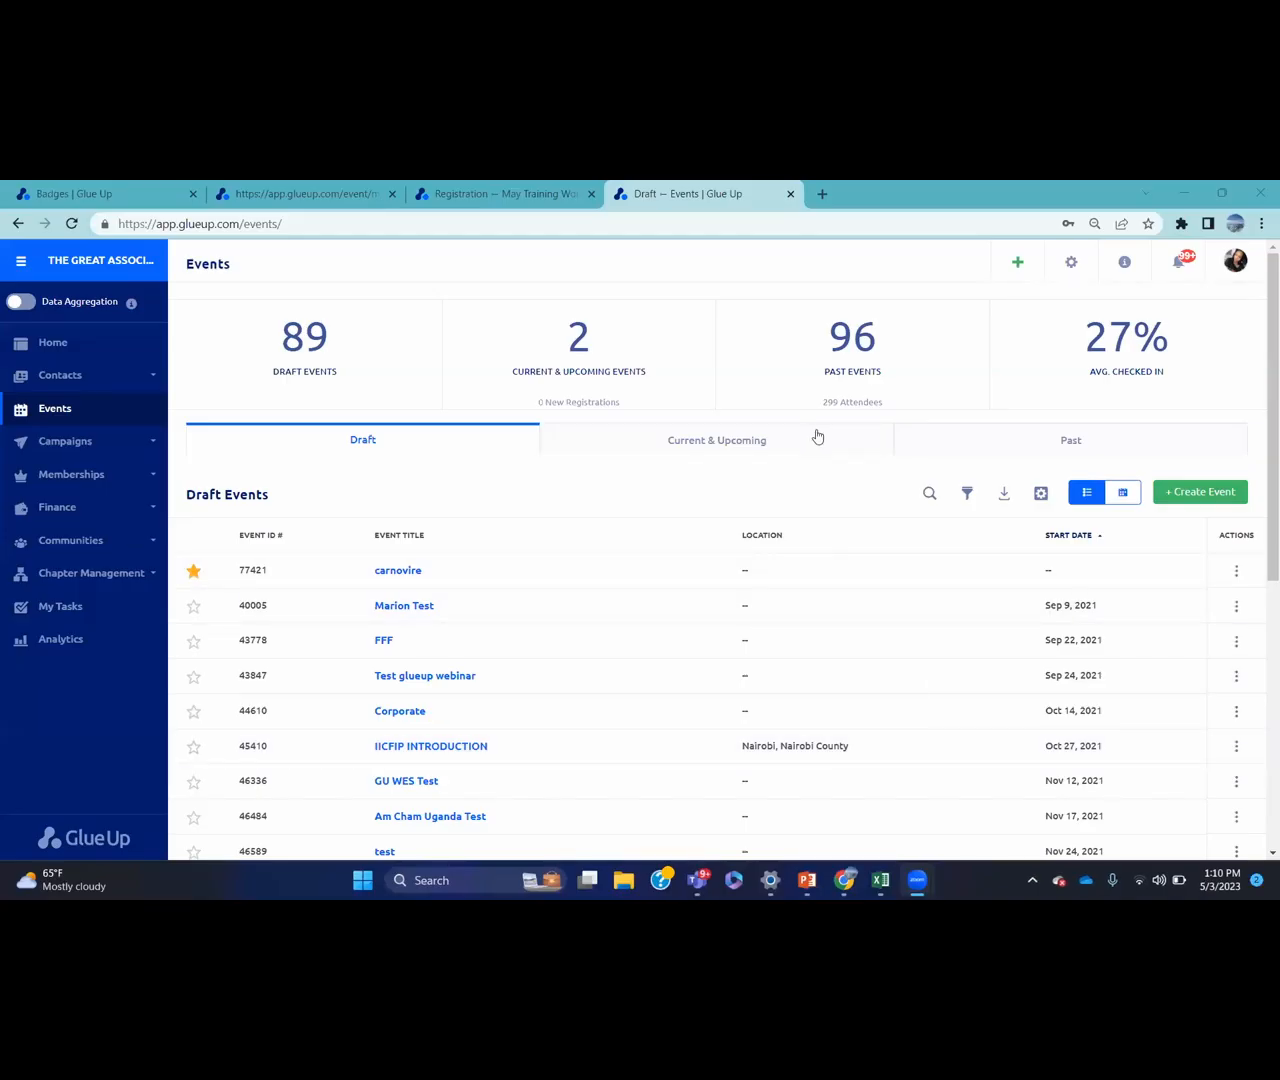
Open May Training Workshop from the Current & Upcoming events list
{"action": "left_click", "coordinate": [810, 433]}
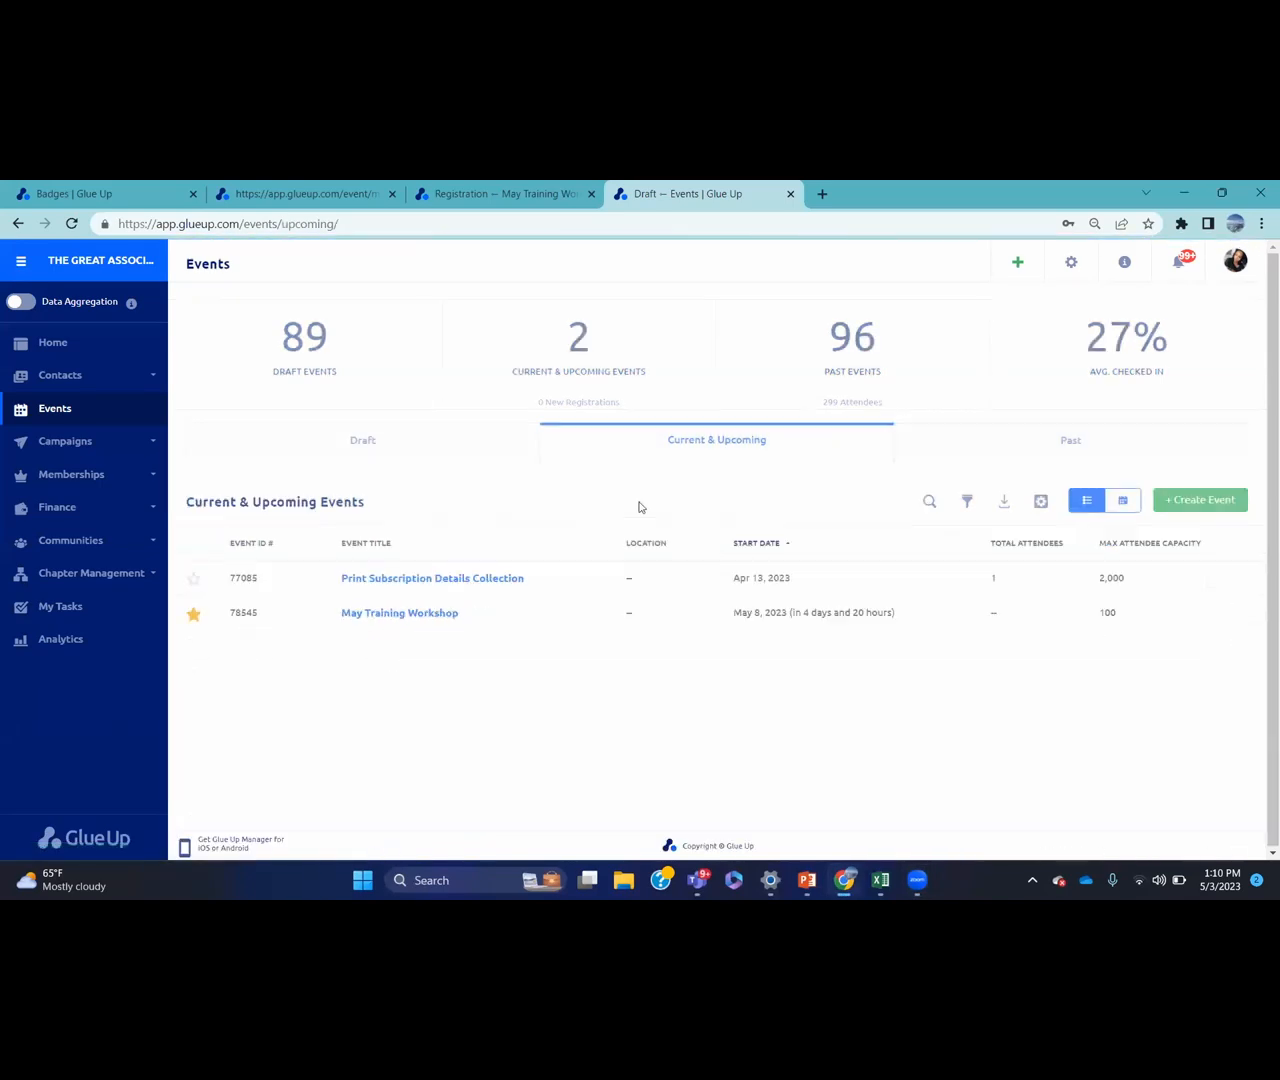
{"action": "left_click", "coordinate": [452, 605]}
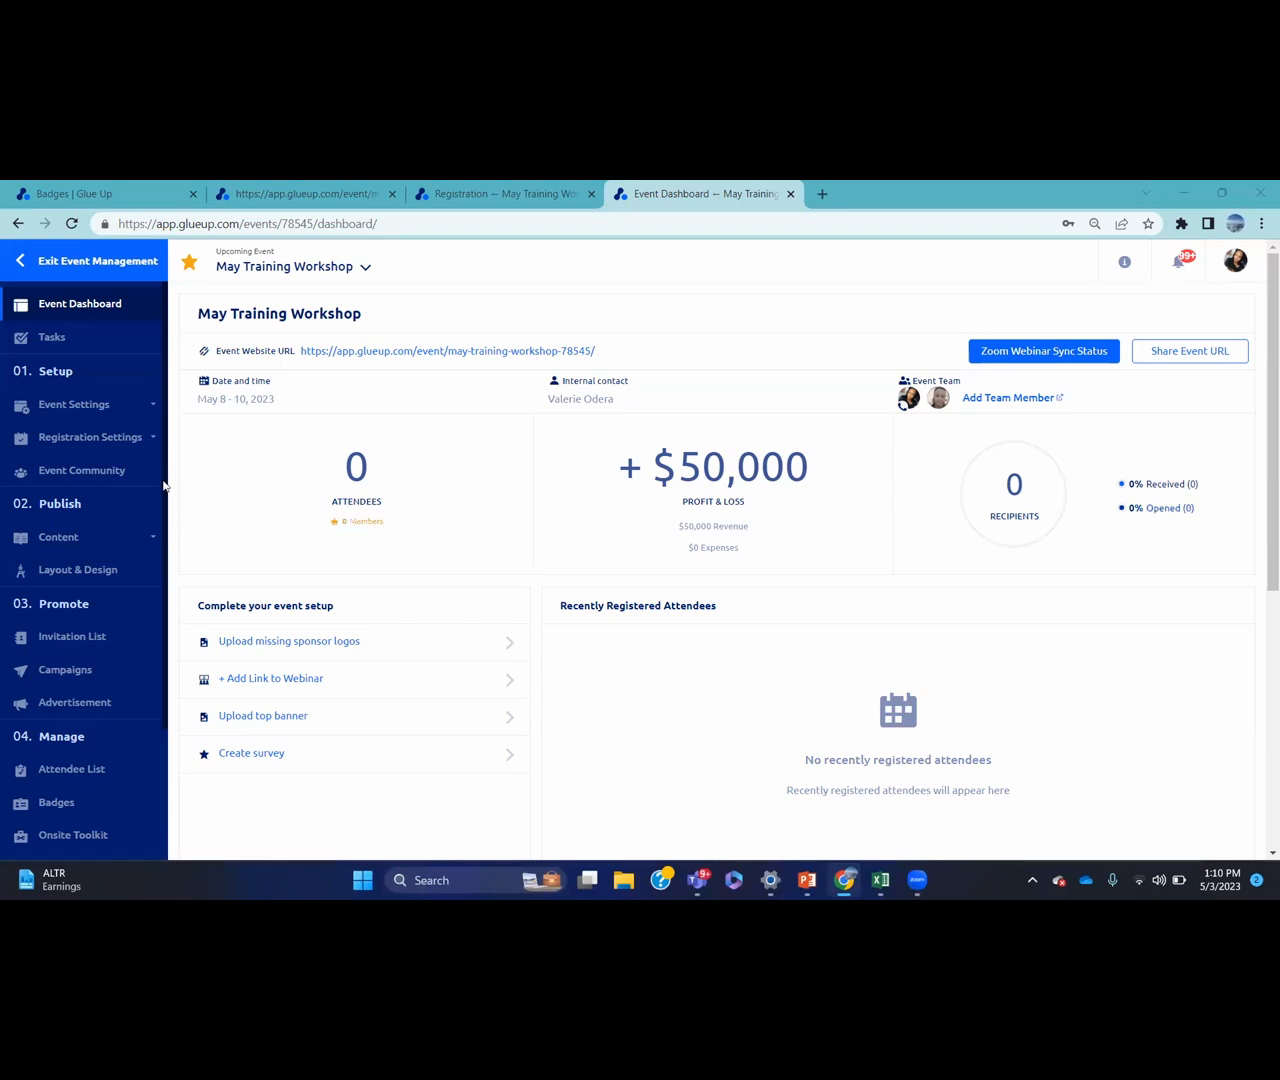
Scroll the workshop sidebar down to reach Badges under Manage
{"action": "scroll", "coordinate": [155, 584], "scroll_direction": "down", "scroll_amount": 1}
{"action": "scroll", "coordinate": [155, 590], "scroll_direction": "down", "scroll_amount": 2}
{"action": "left_click", "coordinate": [102, 636]}
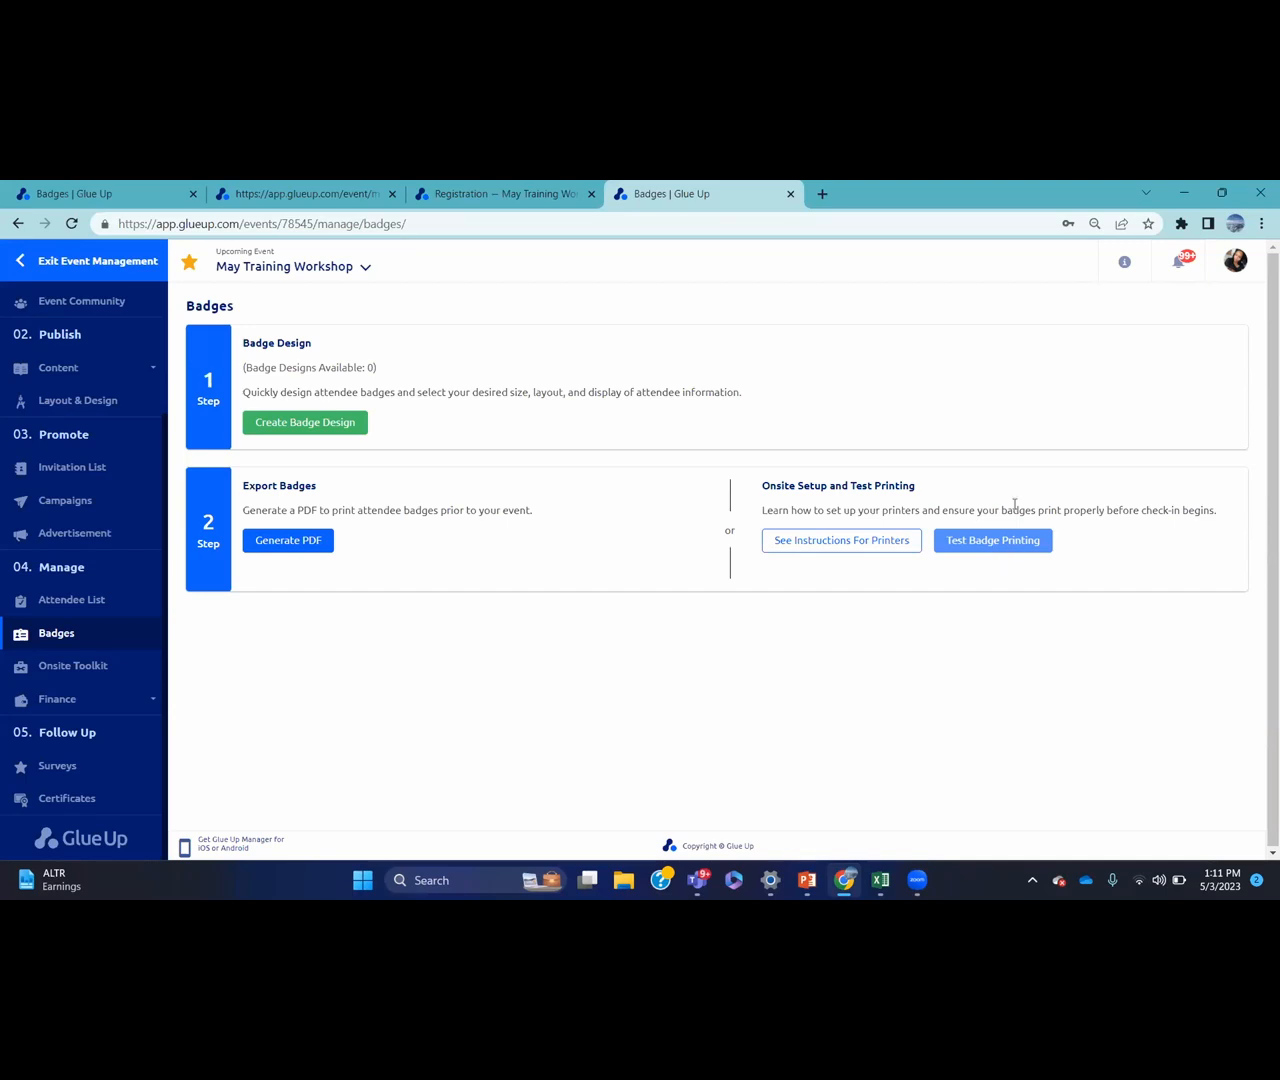
{"action": "left_click", "coordinate": [988, 542]}
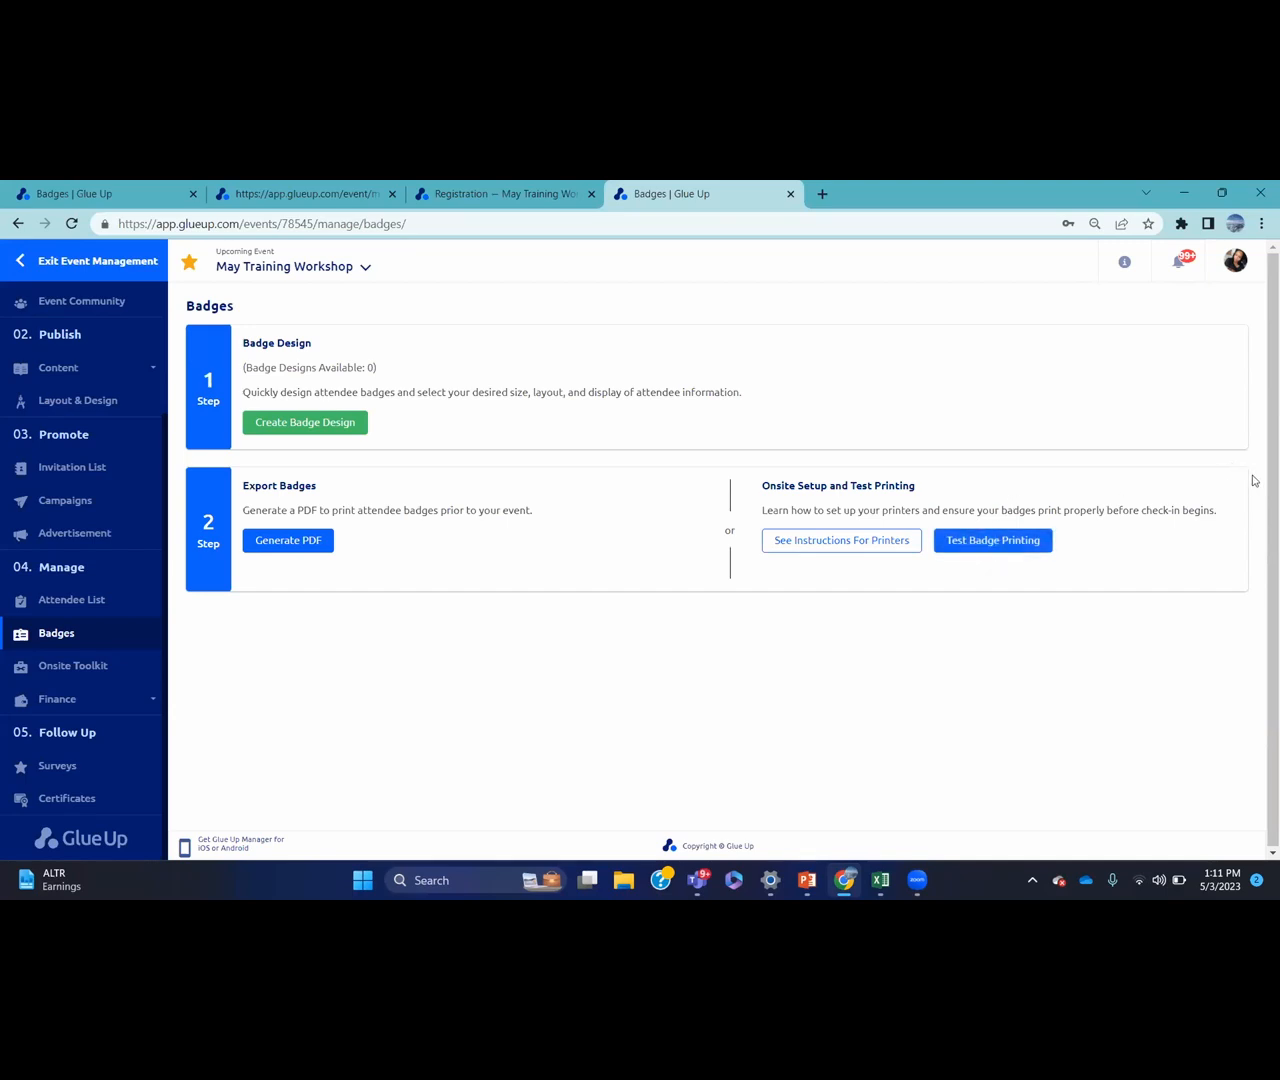
{"action": "left_click_drag", "start_coordinate": [1268, 512], "coordinate": [1264, 587]}
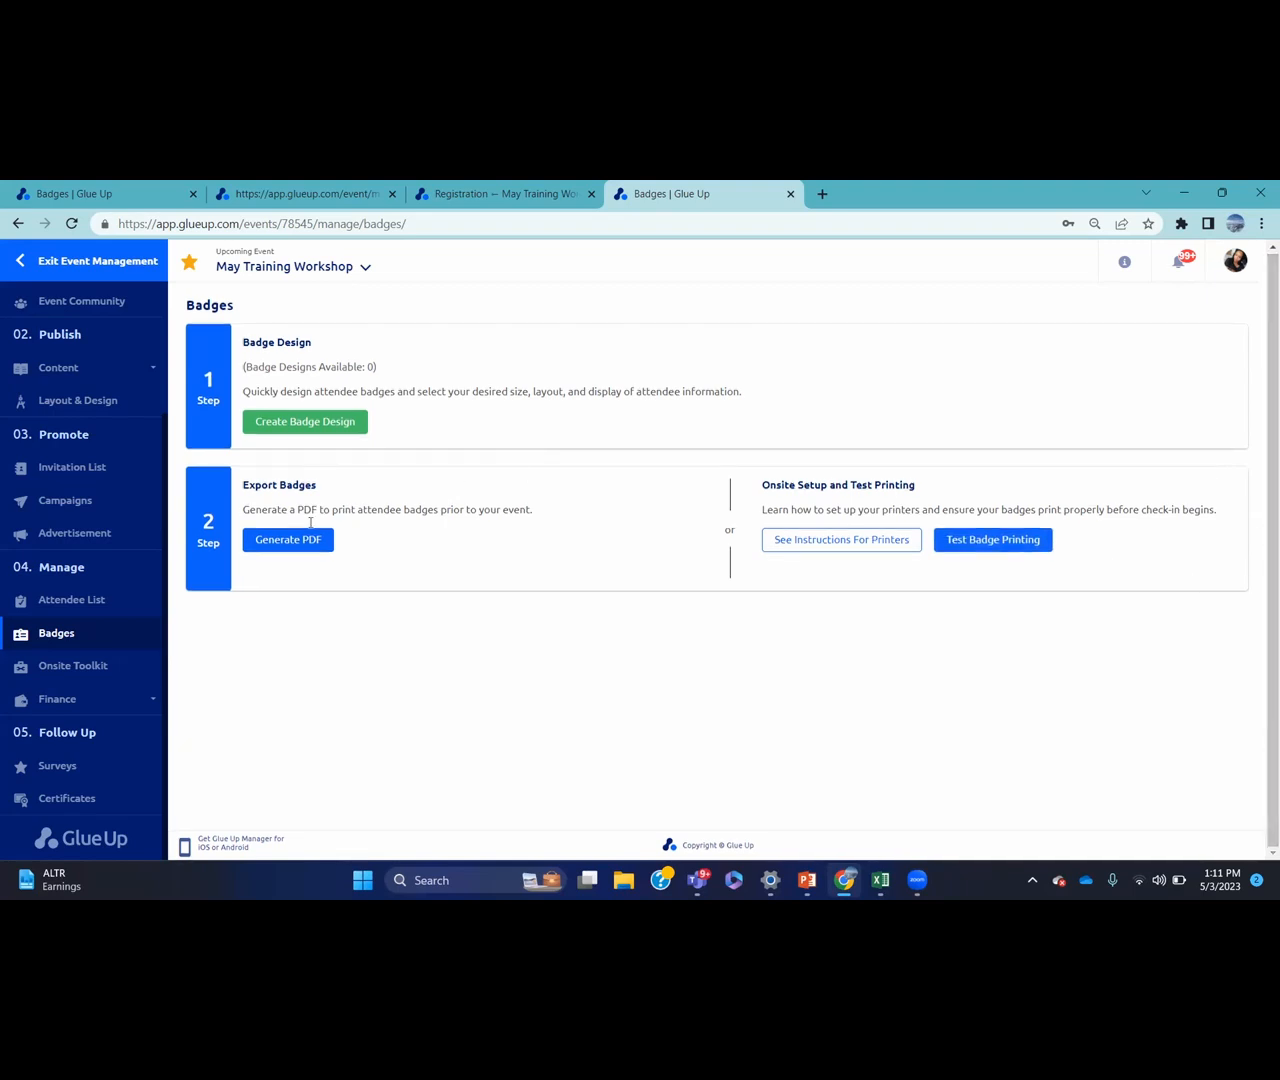
Open Onsite Toolkit to see Standard Check-in, Self Check-in Kiosk and Manager app options
{"action": "left_click", "coordinate": [124, 667]}
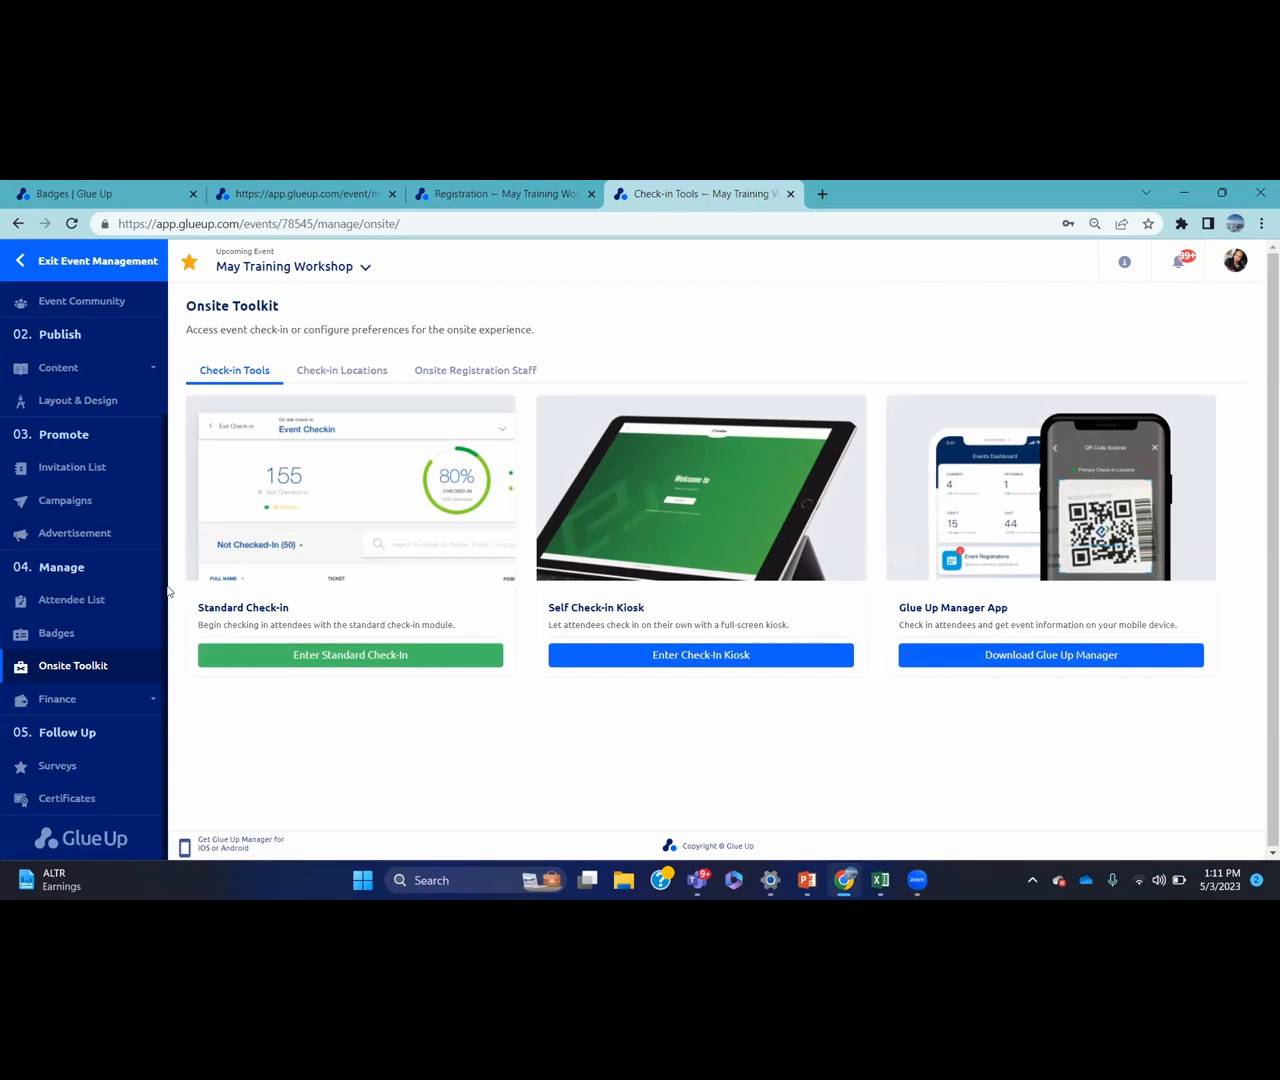
Enter Standard Check-in and focus the registrant search box
{"action": "left_click", "coordinate": [384, 655]}
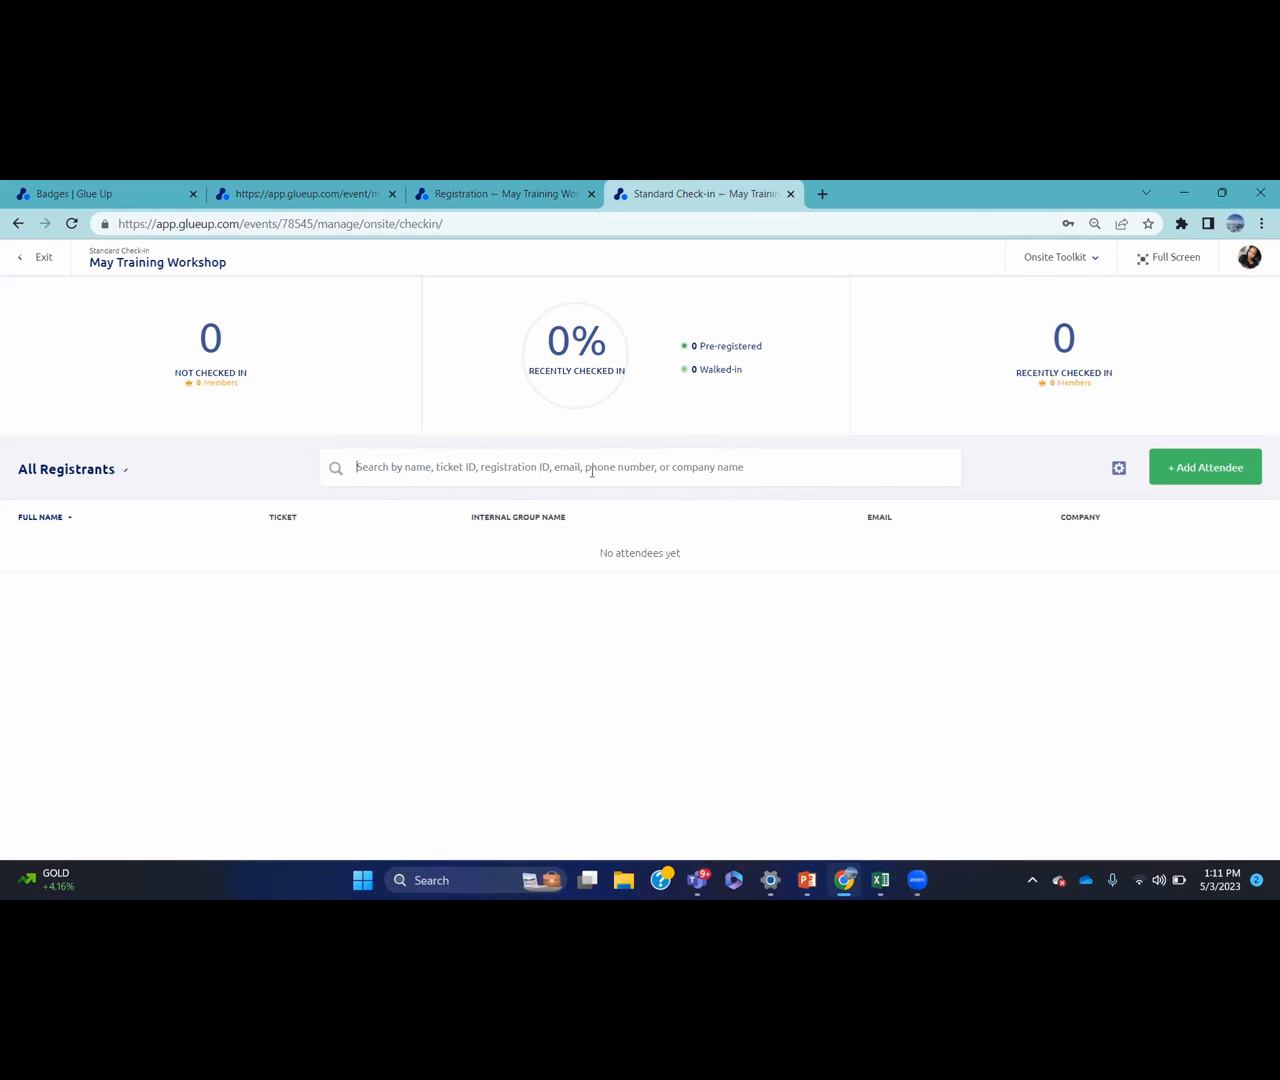
{"action": "left_click", "coordinate": [641, 467]}
{"action": "left_click", "coordinate": [1177, 465]}
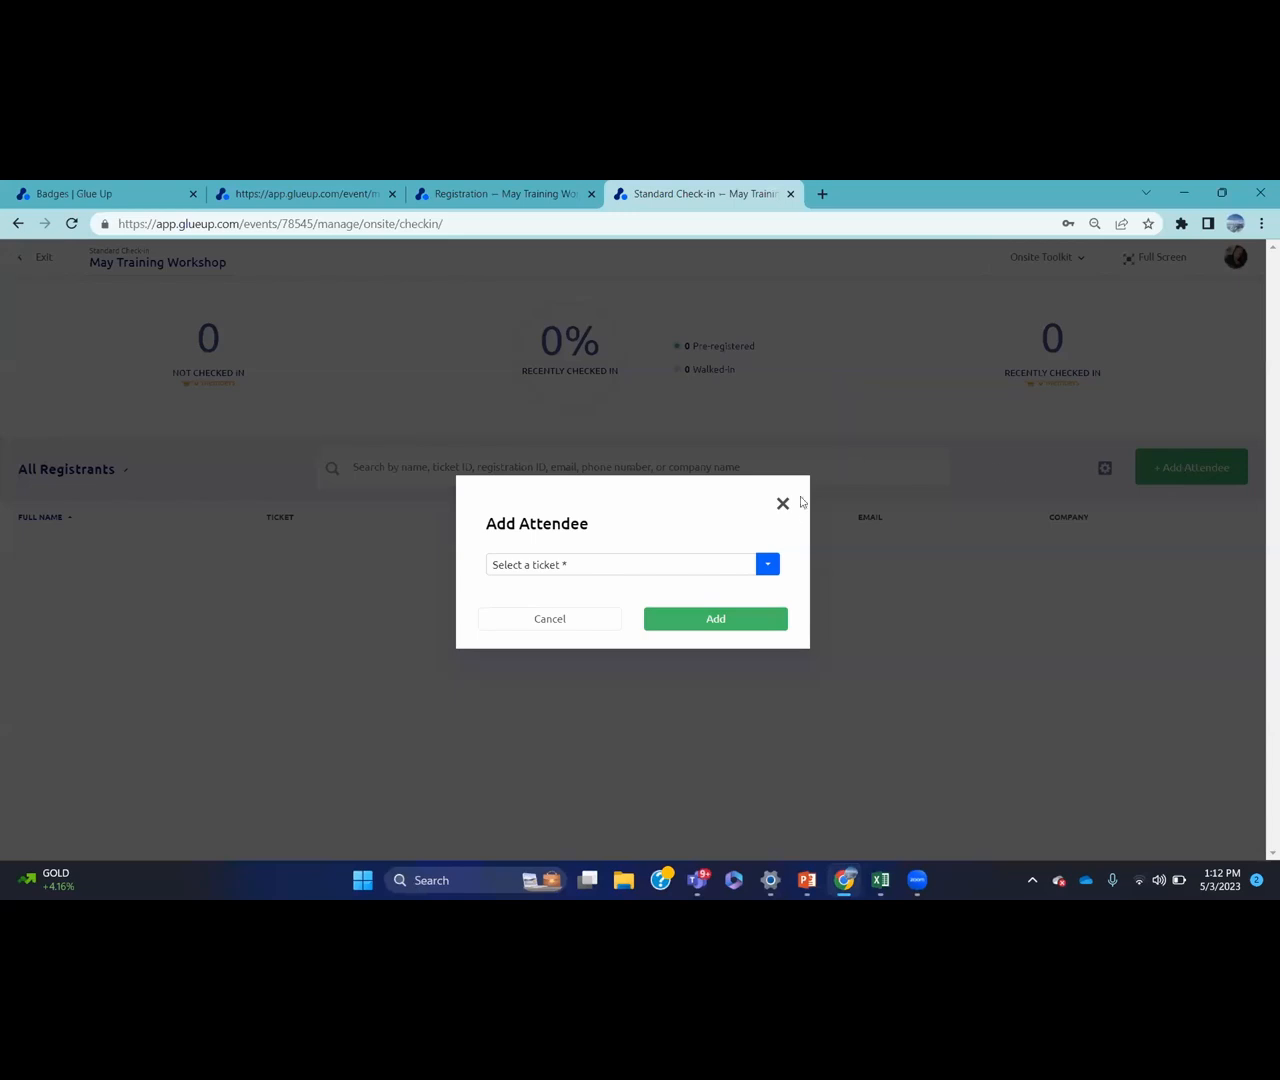
{"action": "left_click", "coordinate": [767, 565]}
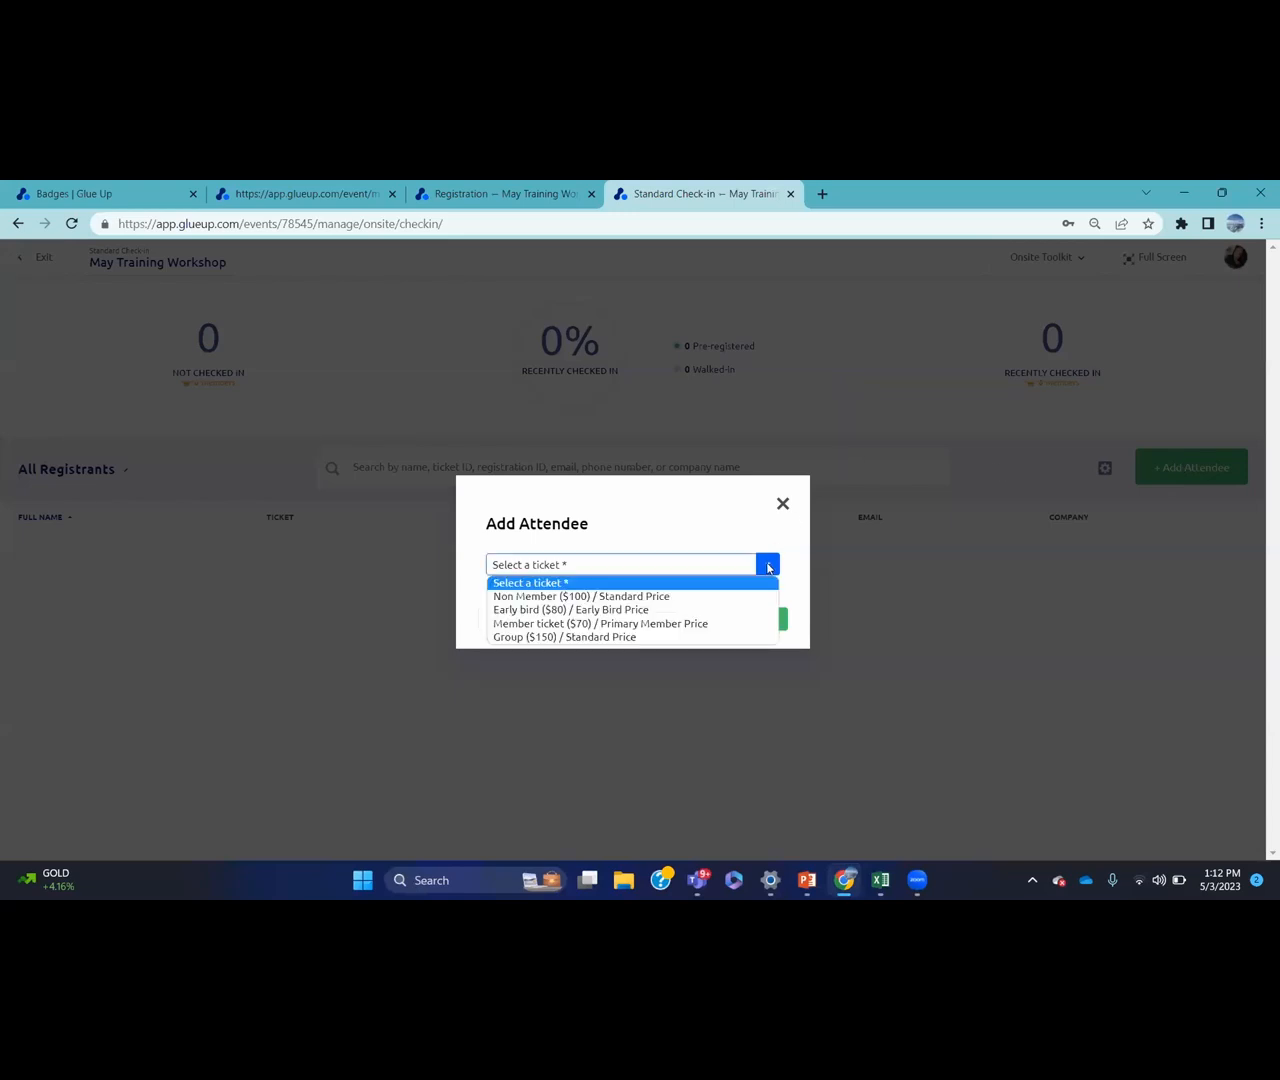
{"action": "left_click", "coordinate": [690, 624]}
{"action": "left_click", "coordinate": [704, 619]}
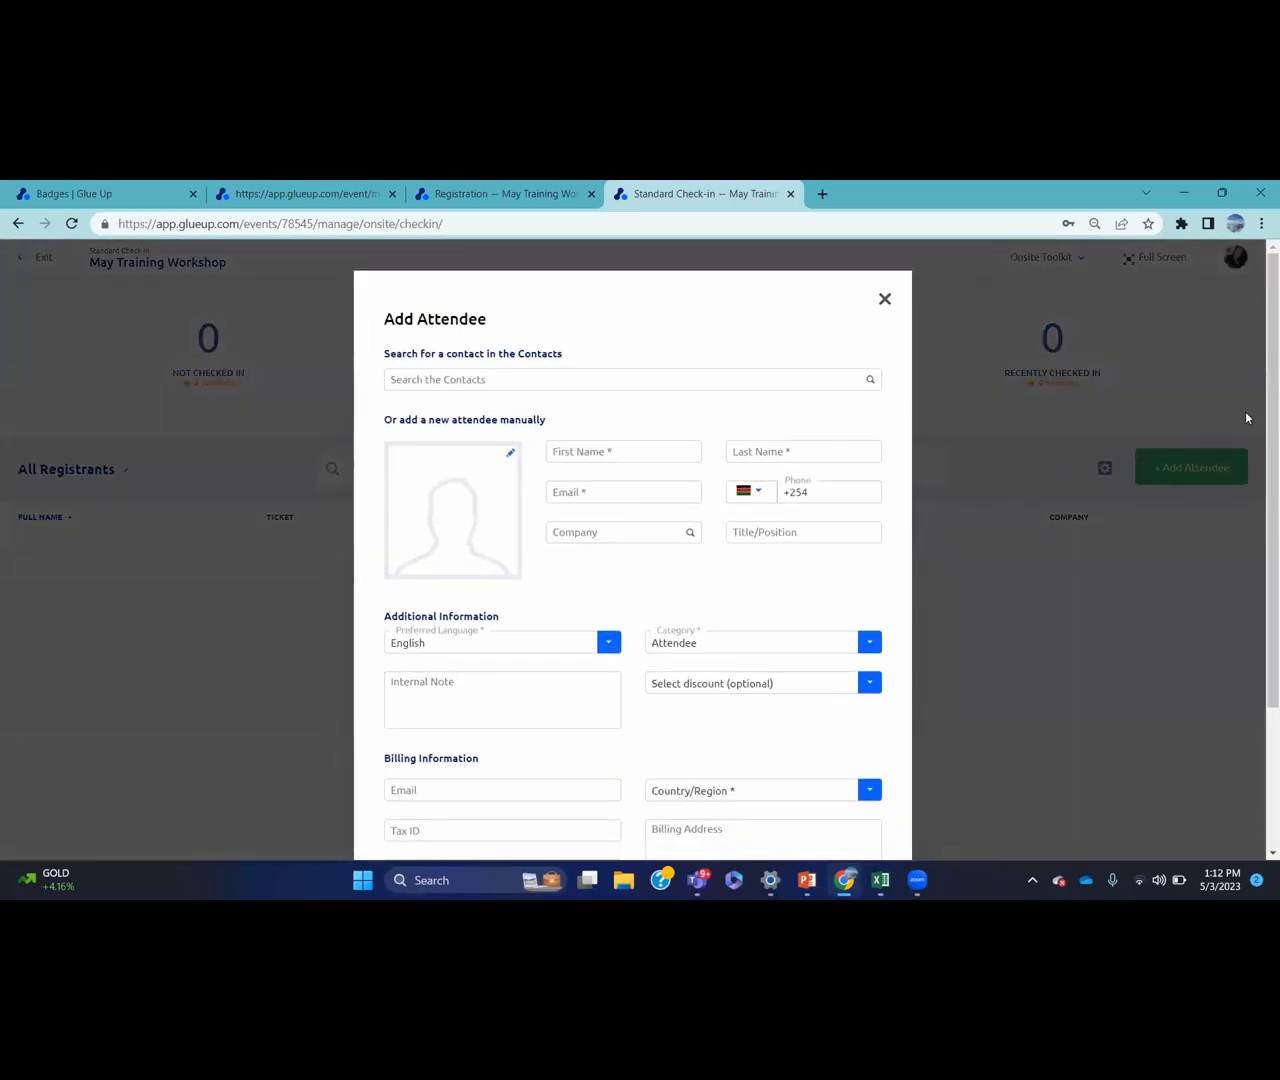
{"action": "left_click_drag", "start_coordinate": [1260, 422], "coordinate": [1260, 595]}
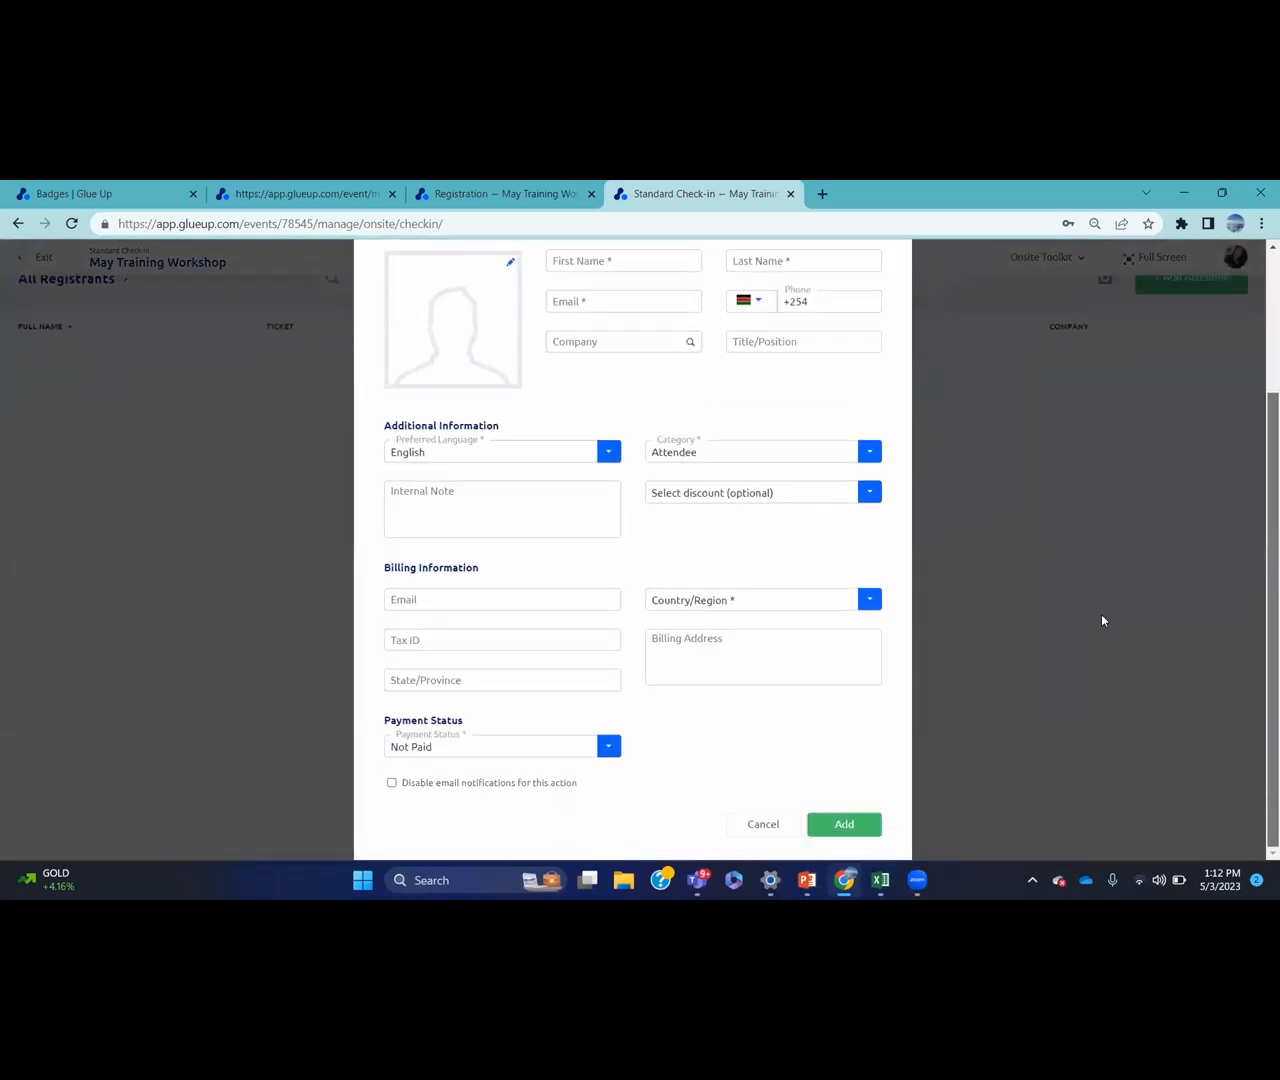
{"action": "left_click", "coordinate": [612, 748]}
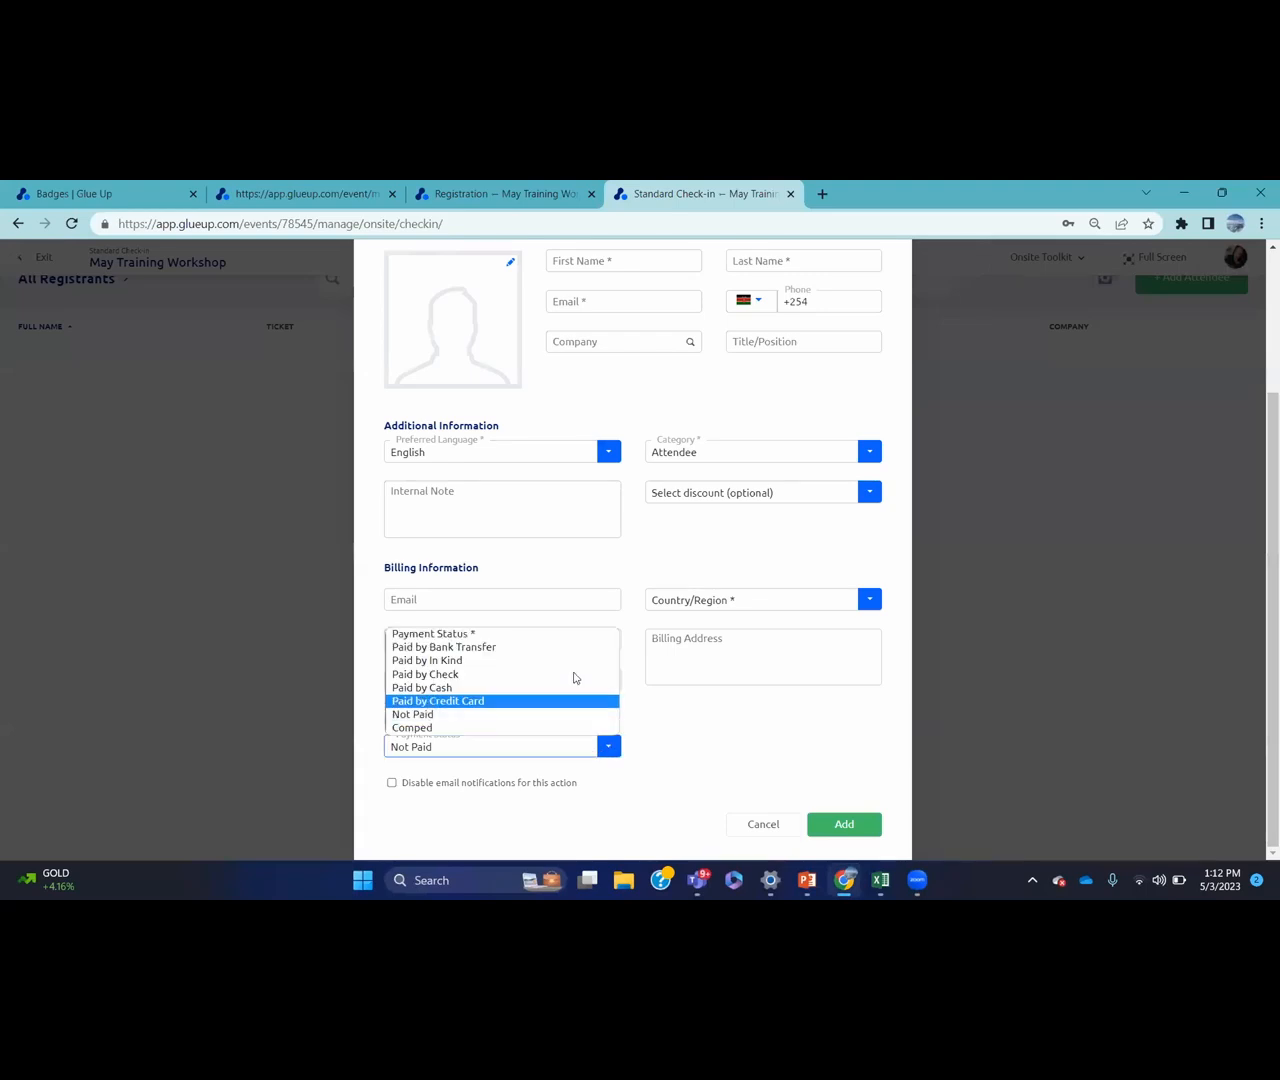
{"action": "left_click", "coordinate": [688, 723]}
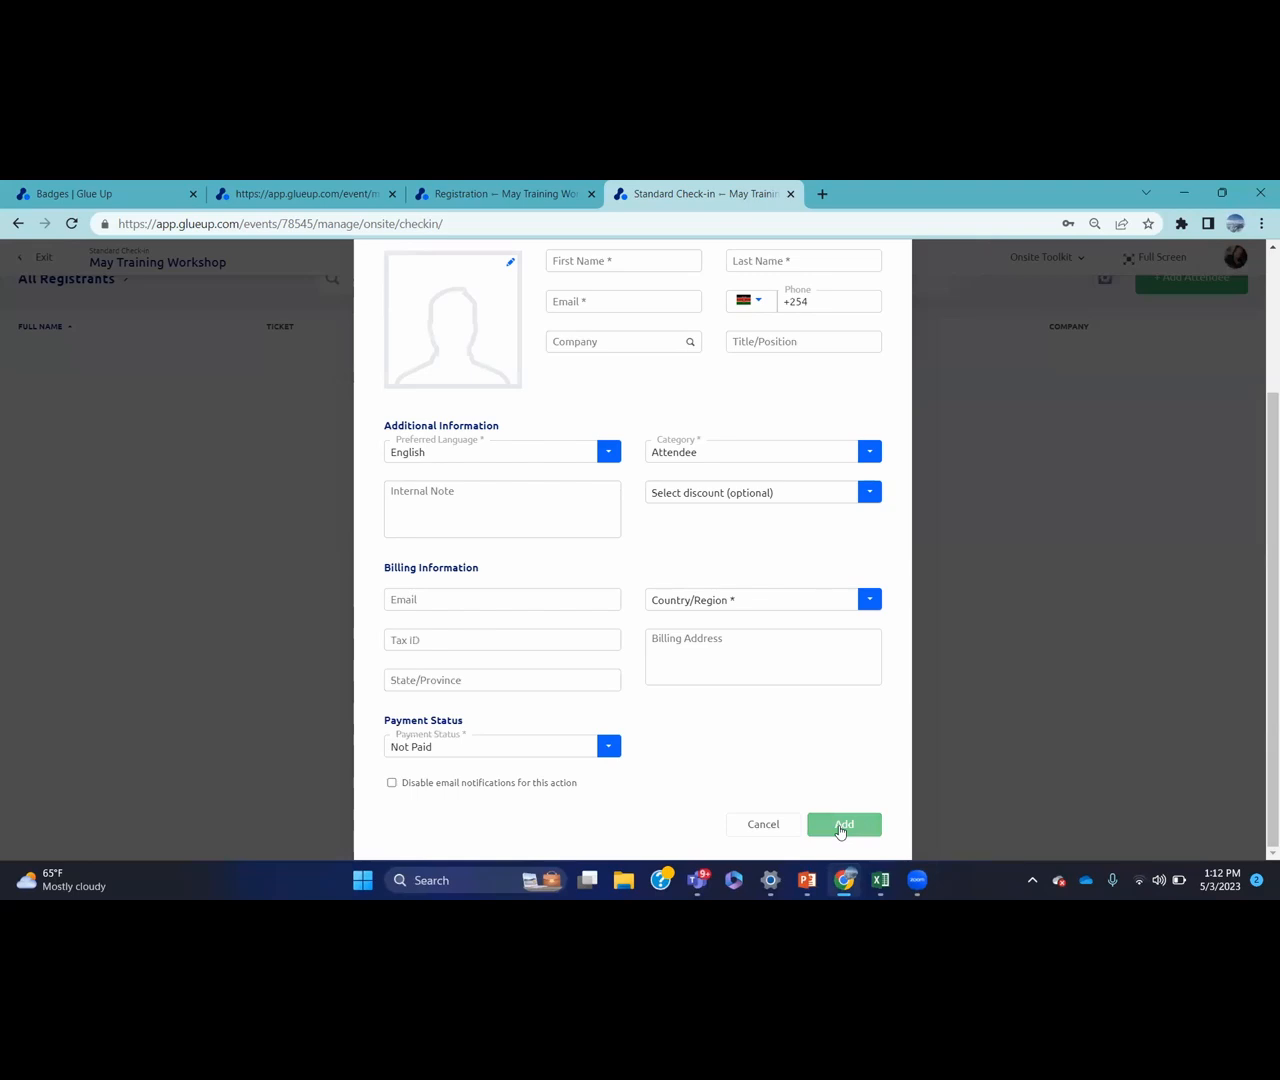
{"action": "left_click_drag", "start_coordinate": [1260, 640], "coordinate": [1260, 440]}
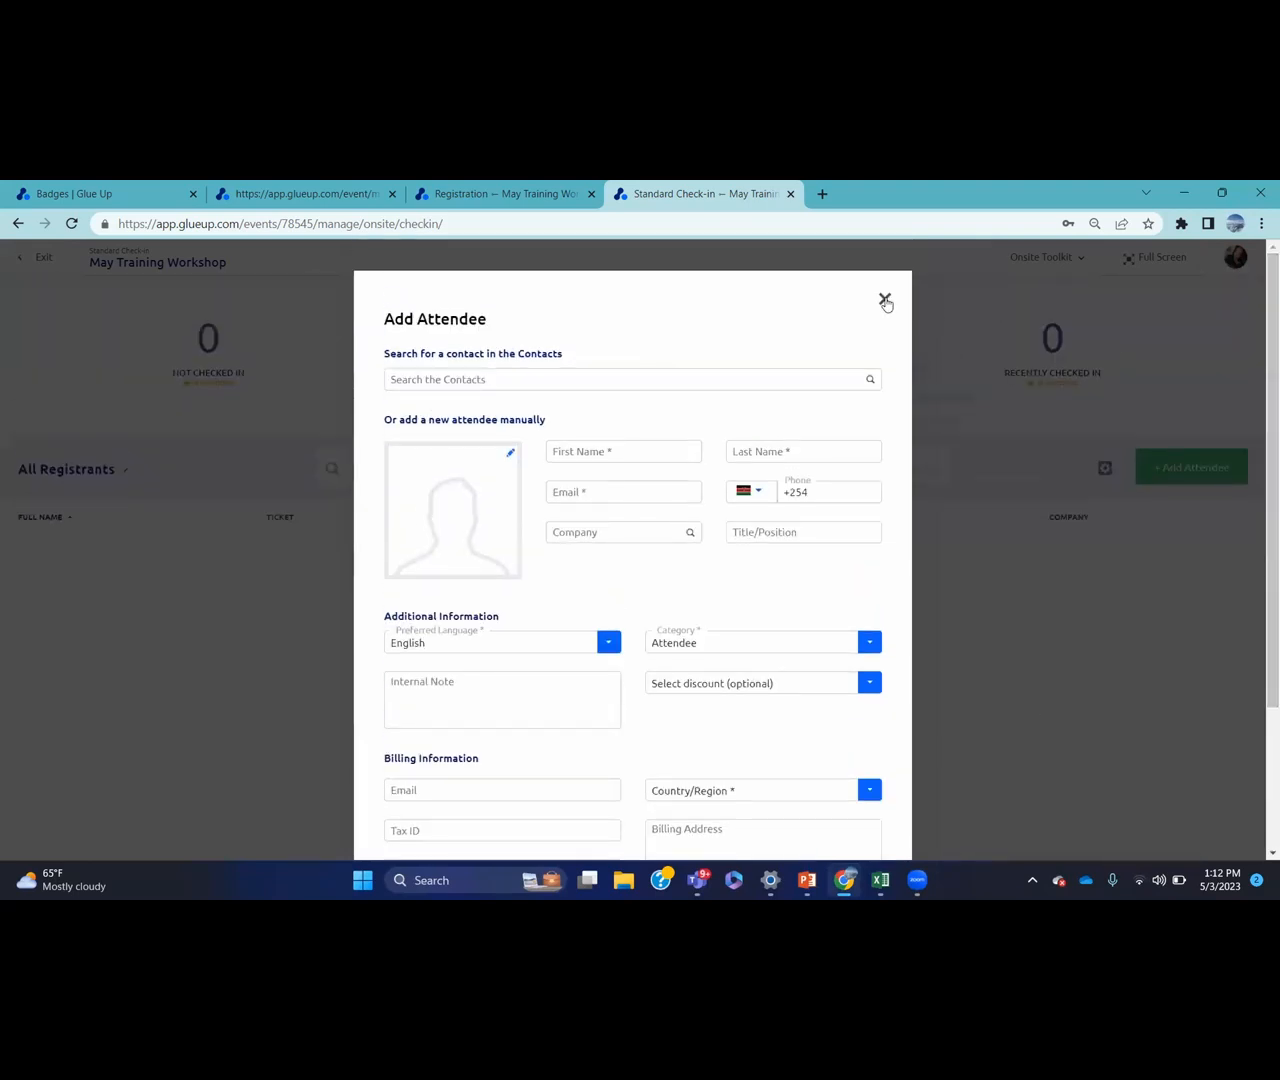
{"action": "left_click", "coordinate": [885, 301]}
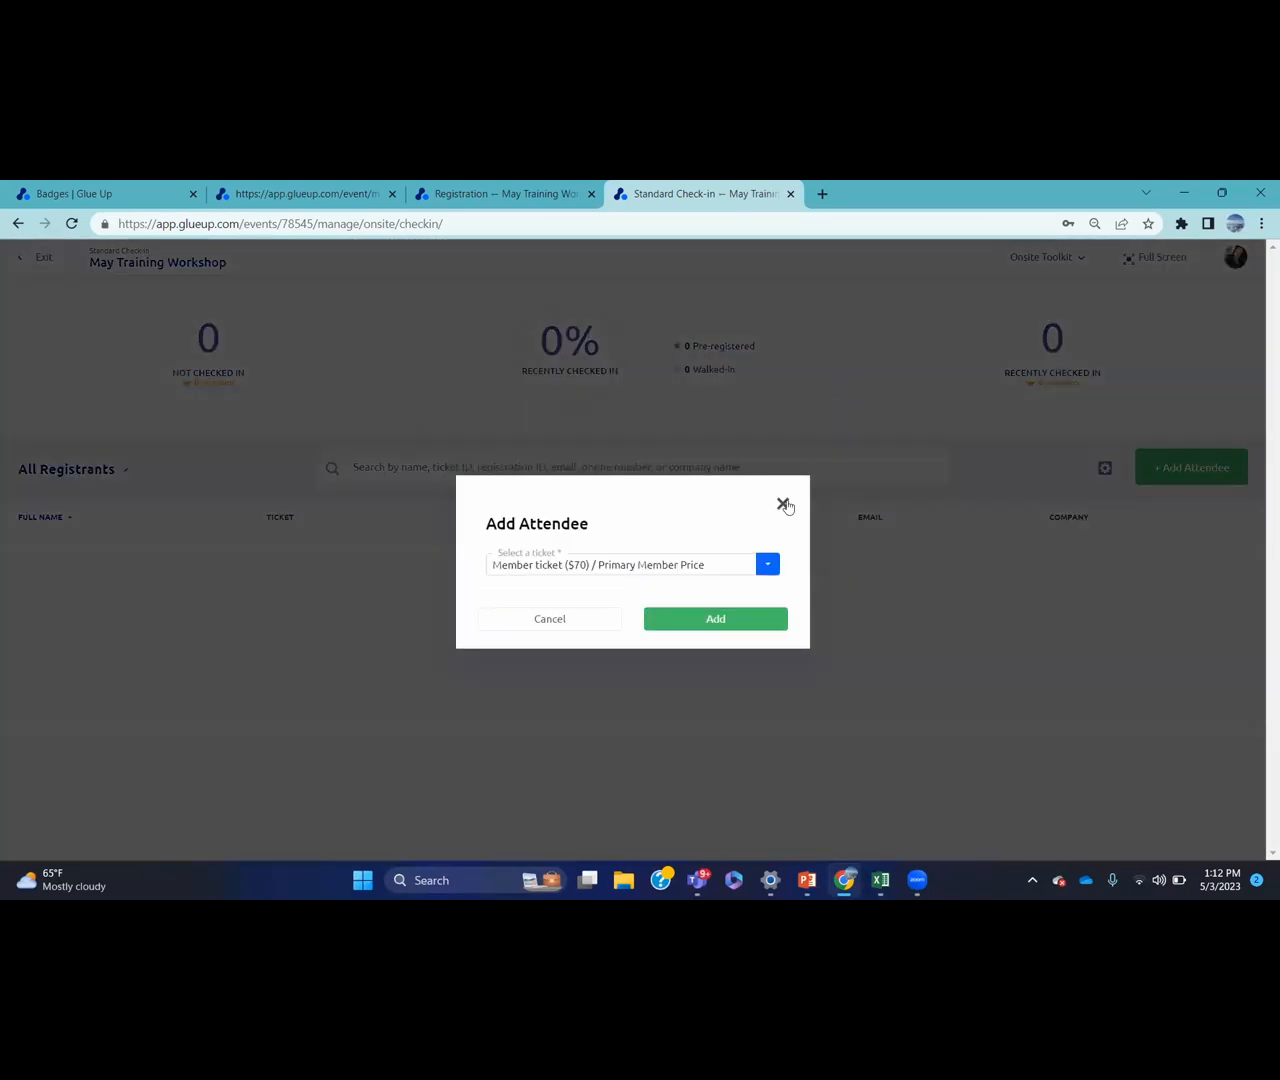
{"action": "left_click", "coordinate": [783, 504]}
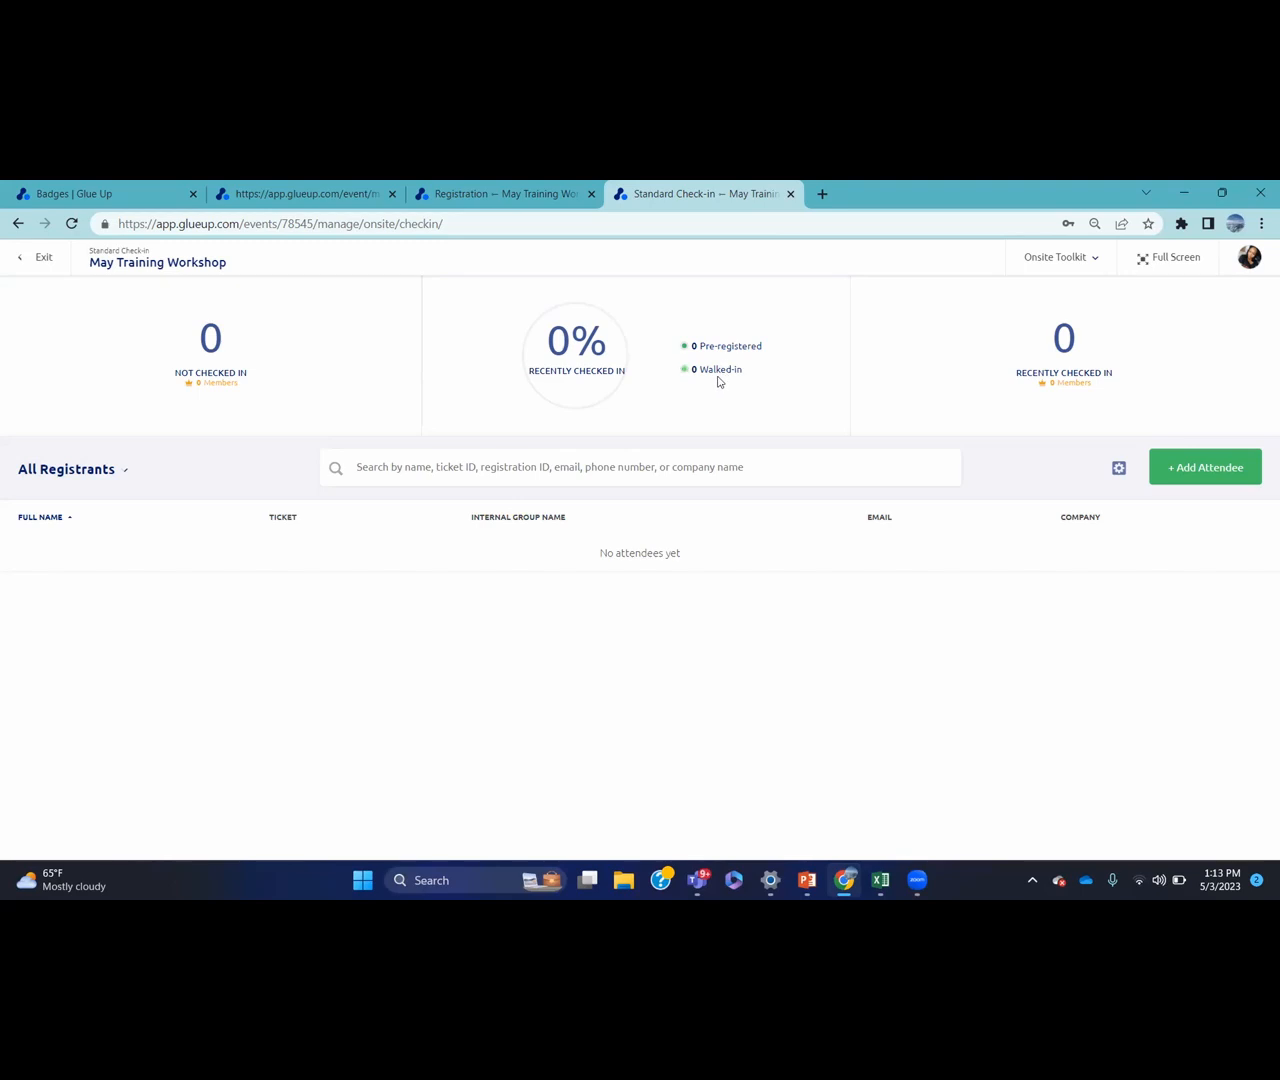
Leave the kiosk settings, return to Onsite Toolkit and view Check-In Locations
{"action": "left_click", "coordinate": [17, 224]}
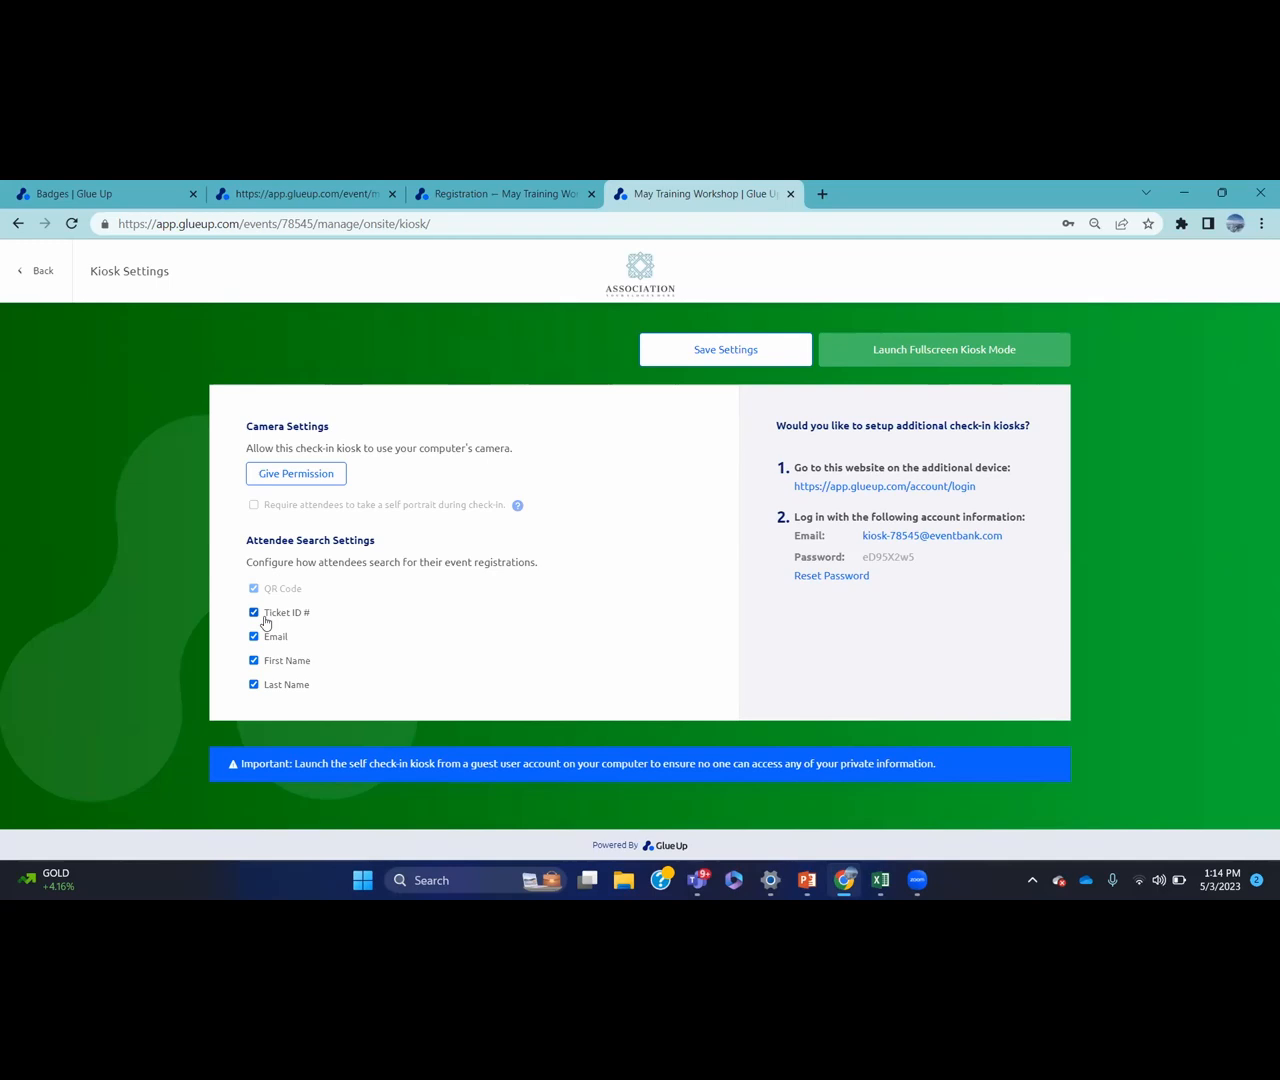
{"action": "left_click", "coordinate": [18, 226]}
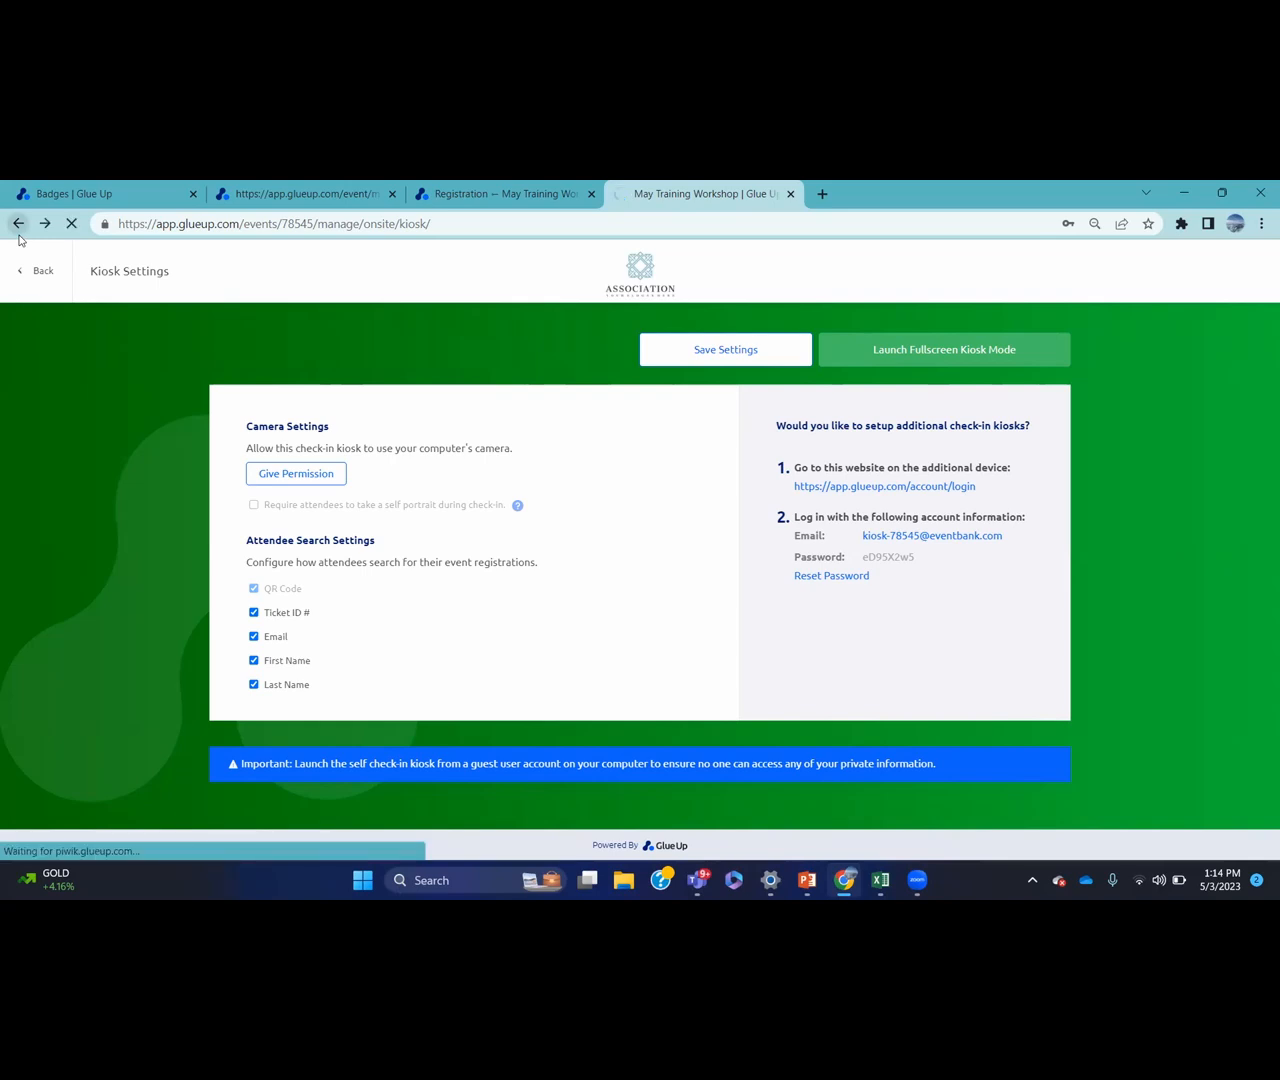
{"action": "left_click", "coordinate": [20, 271]}
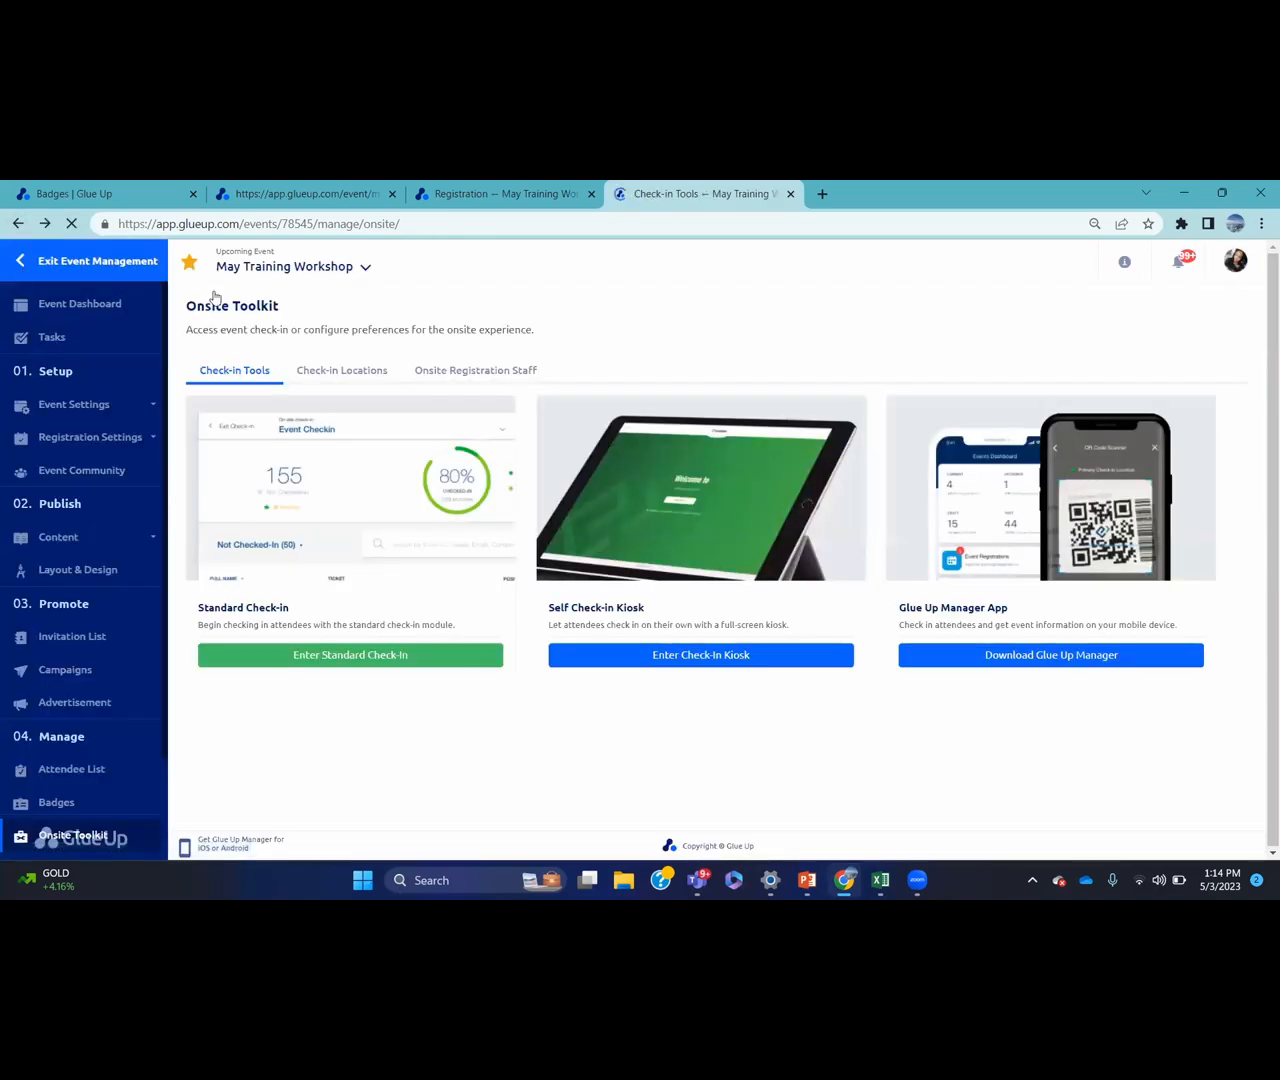
{"action": "left_click", "coordinate": [338, 372]}
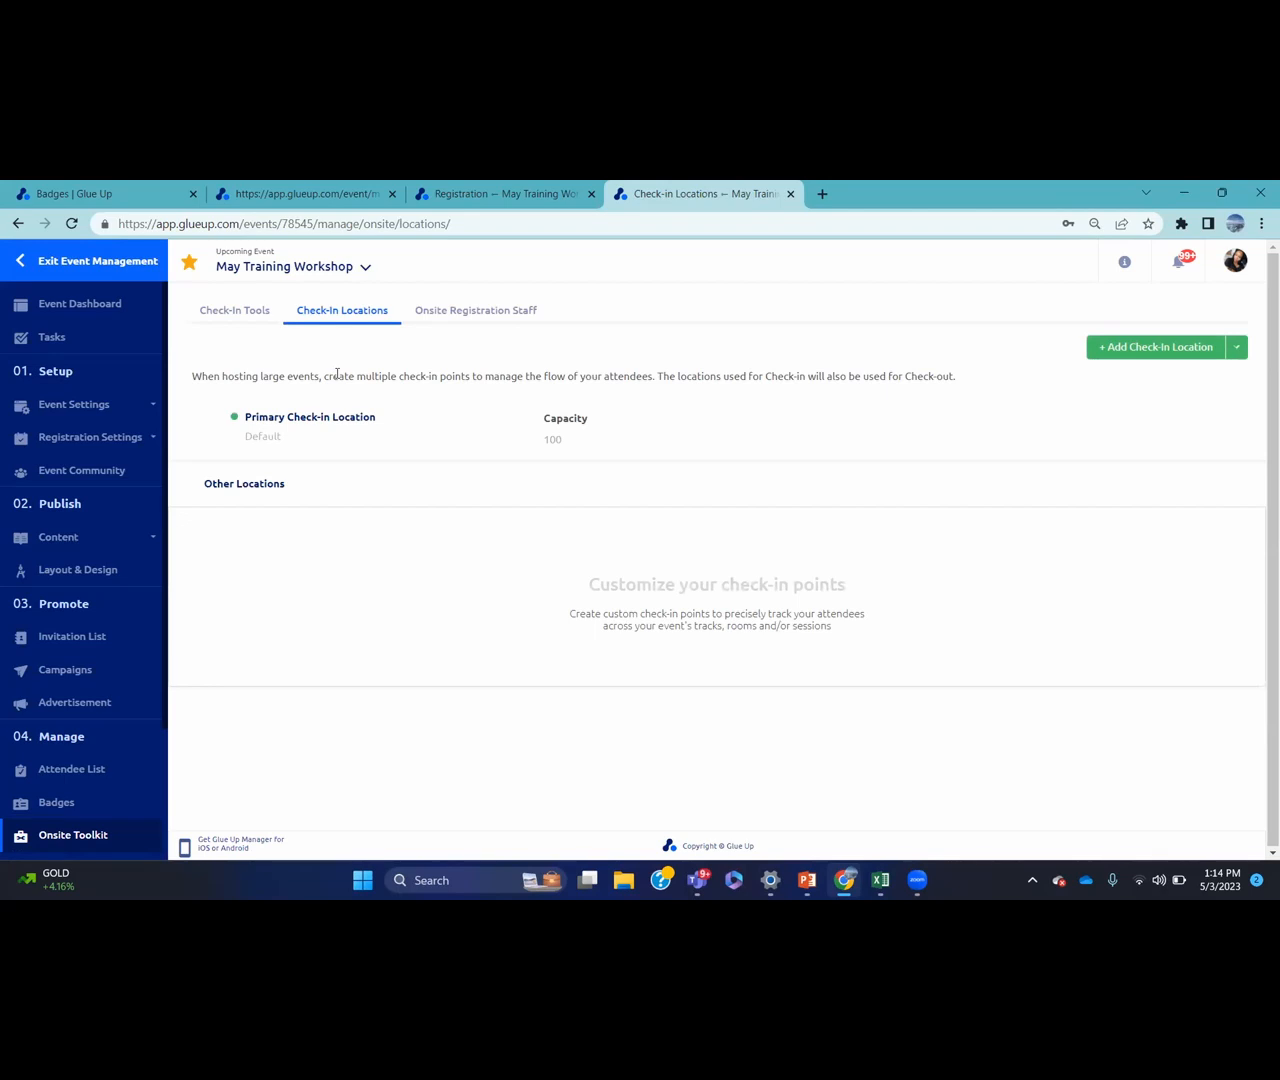
Add a pink 'GATE 1' check-in location restricted to Early bird tickets
{"action": "left_click", "coordinate": [1125, 347]}
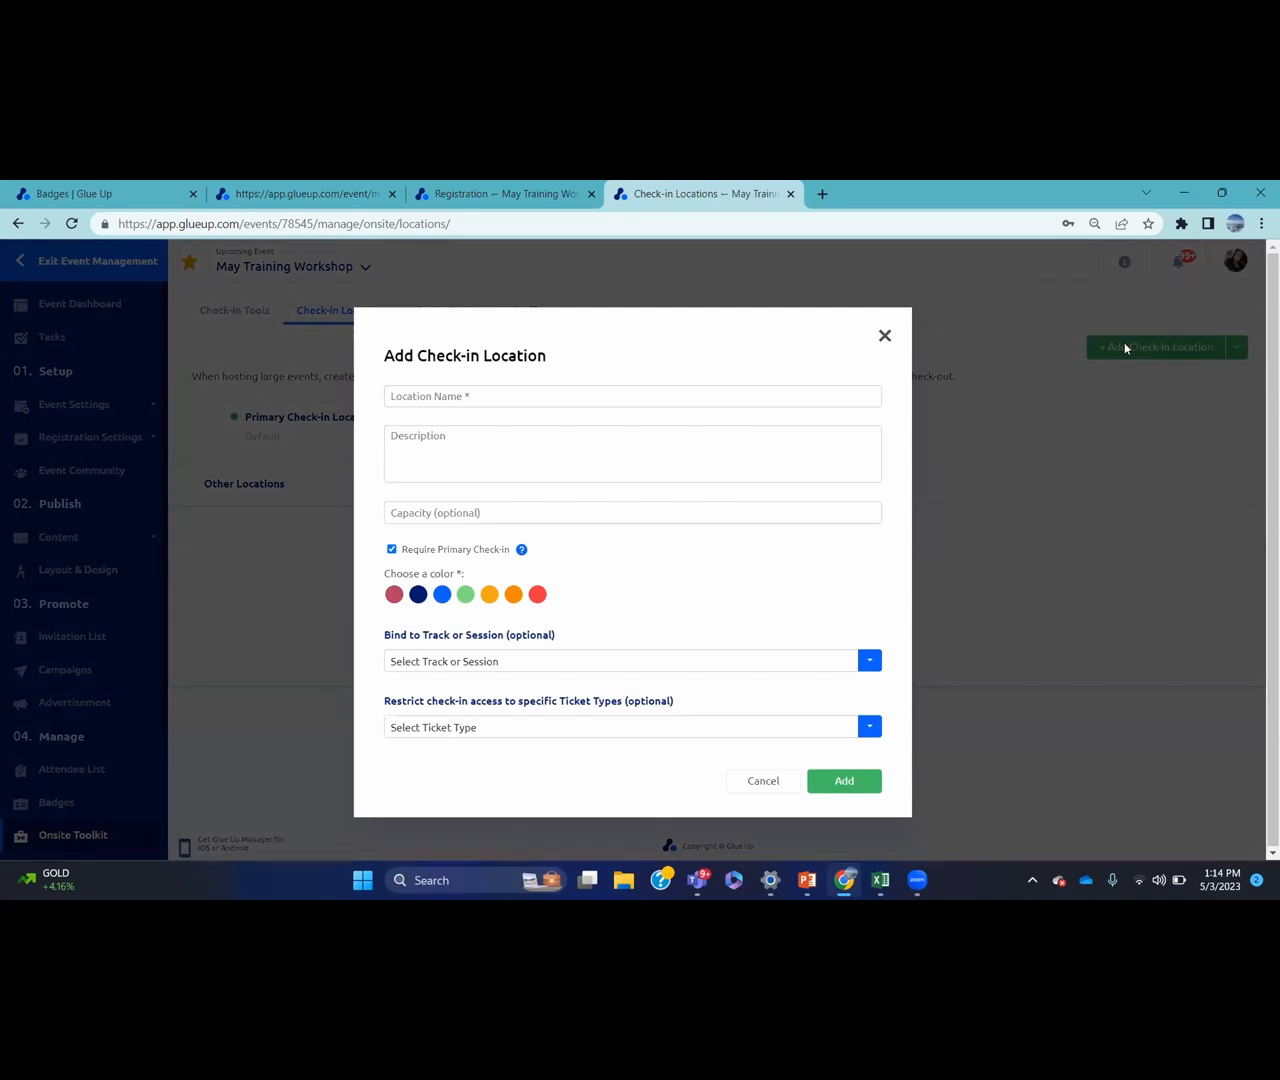
{"action": "left_click", "coordinate": [564, 390]}
{"action": "type", "text": "GATE 1"}
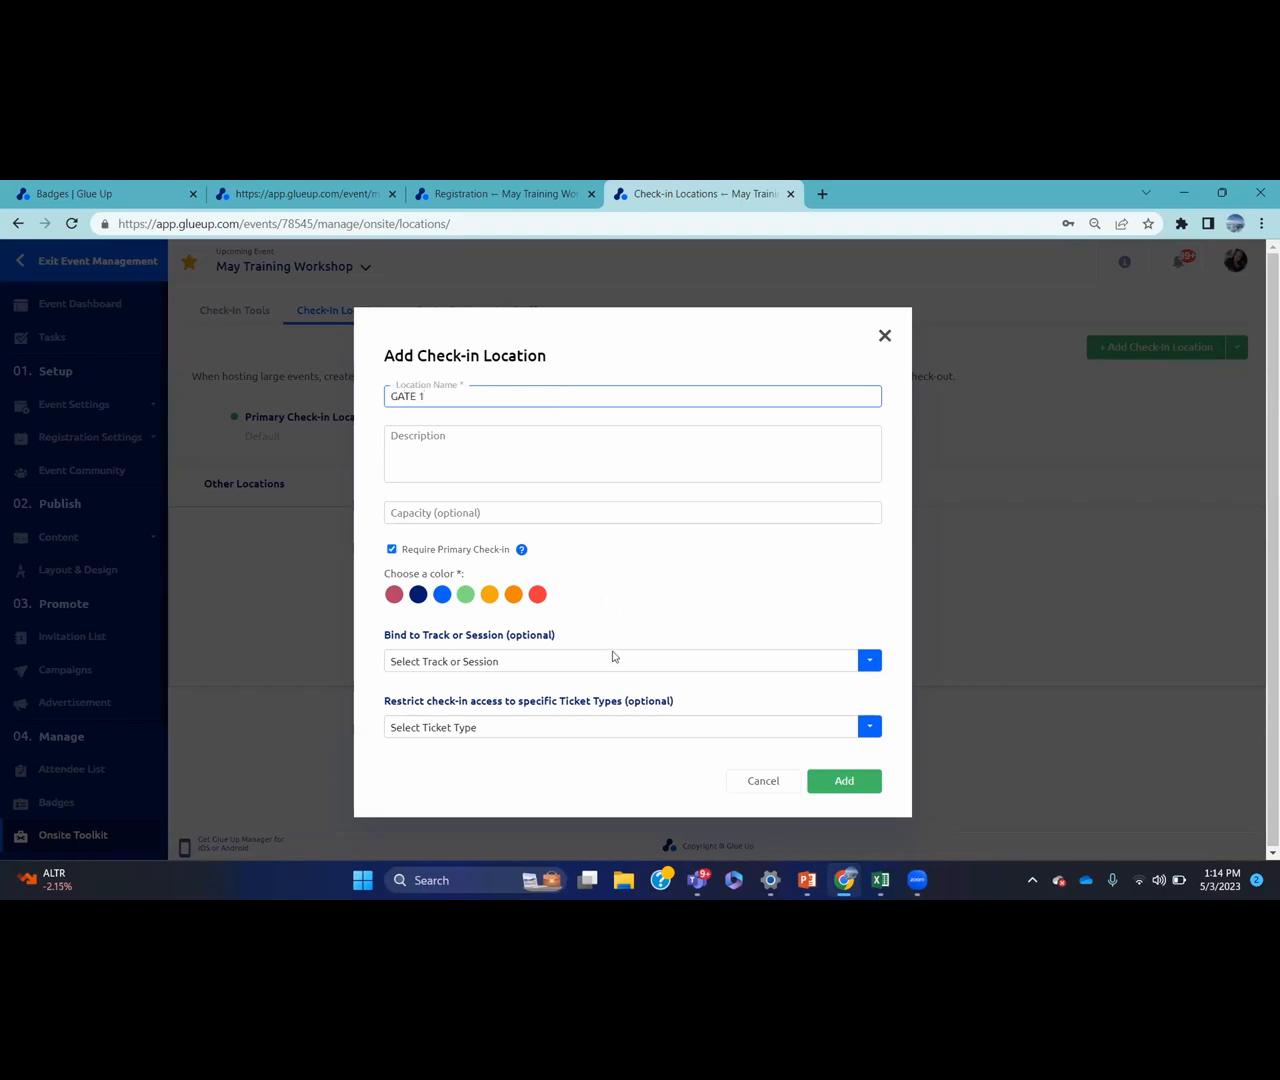
{"action": "left_click", "coordinate": [613, 726]}
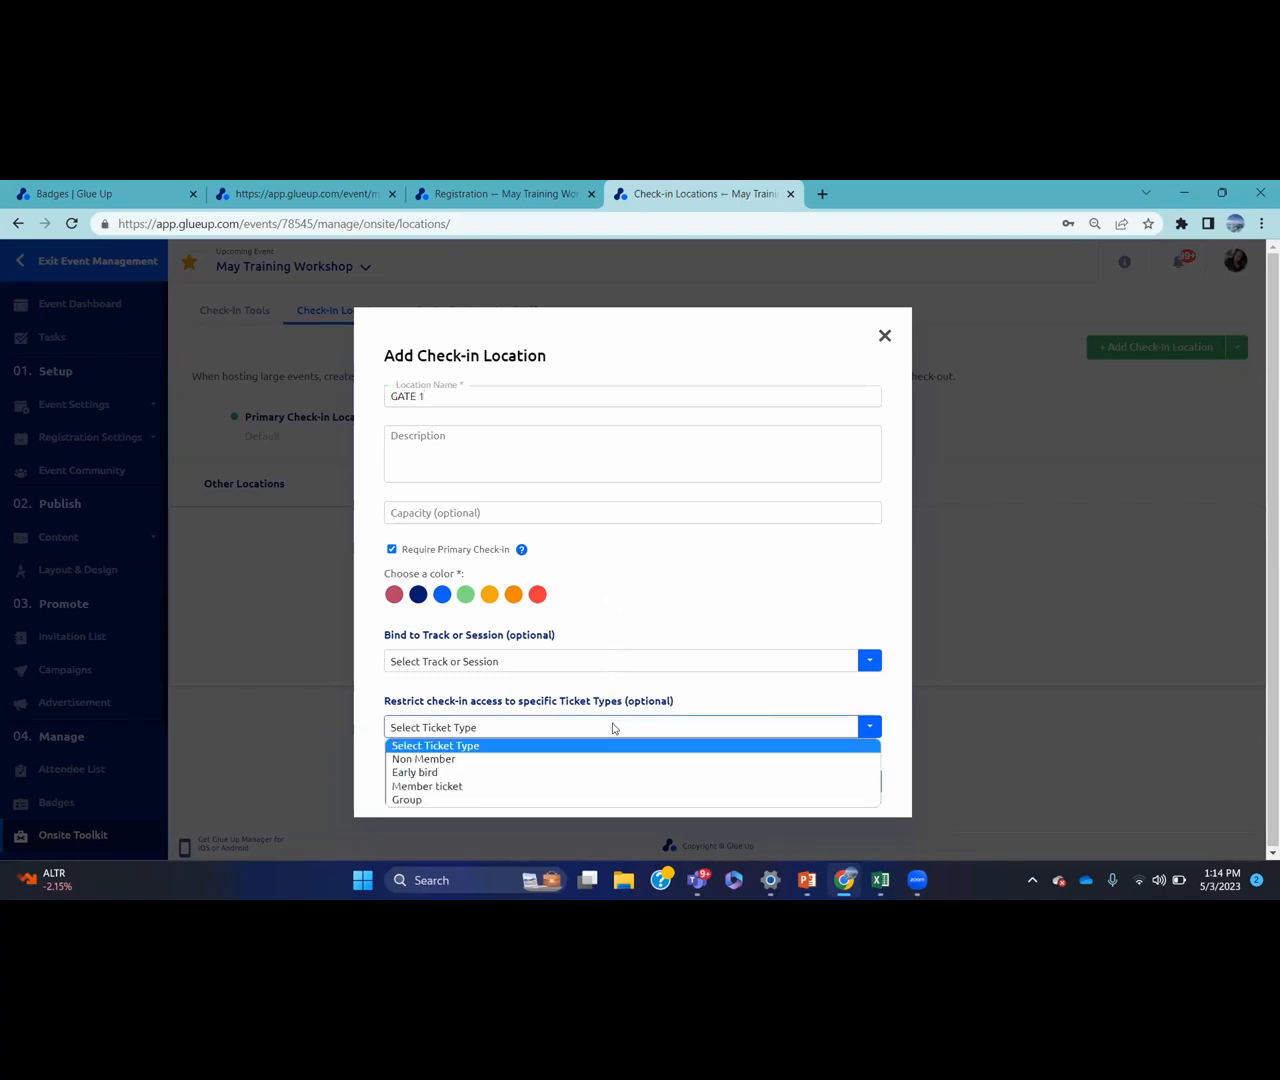
{"action": "left_click", "coordinate": [525, 773]}
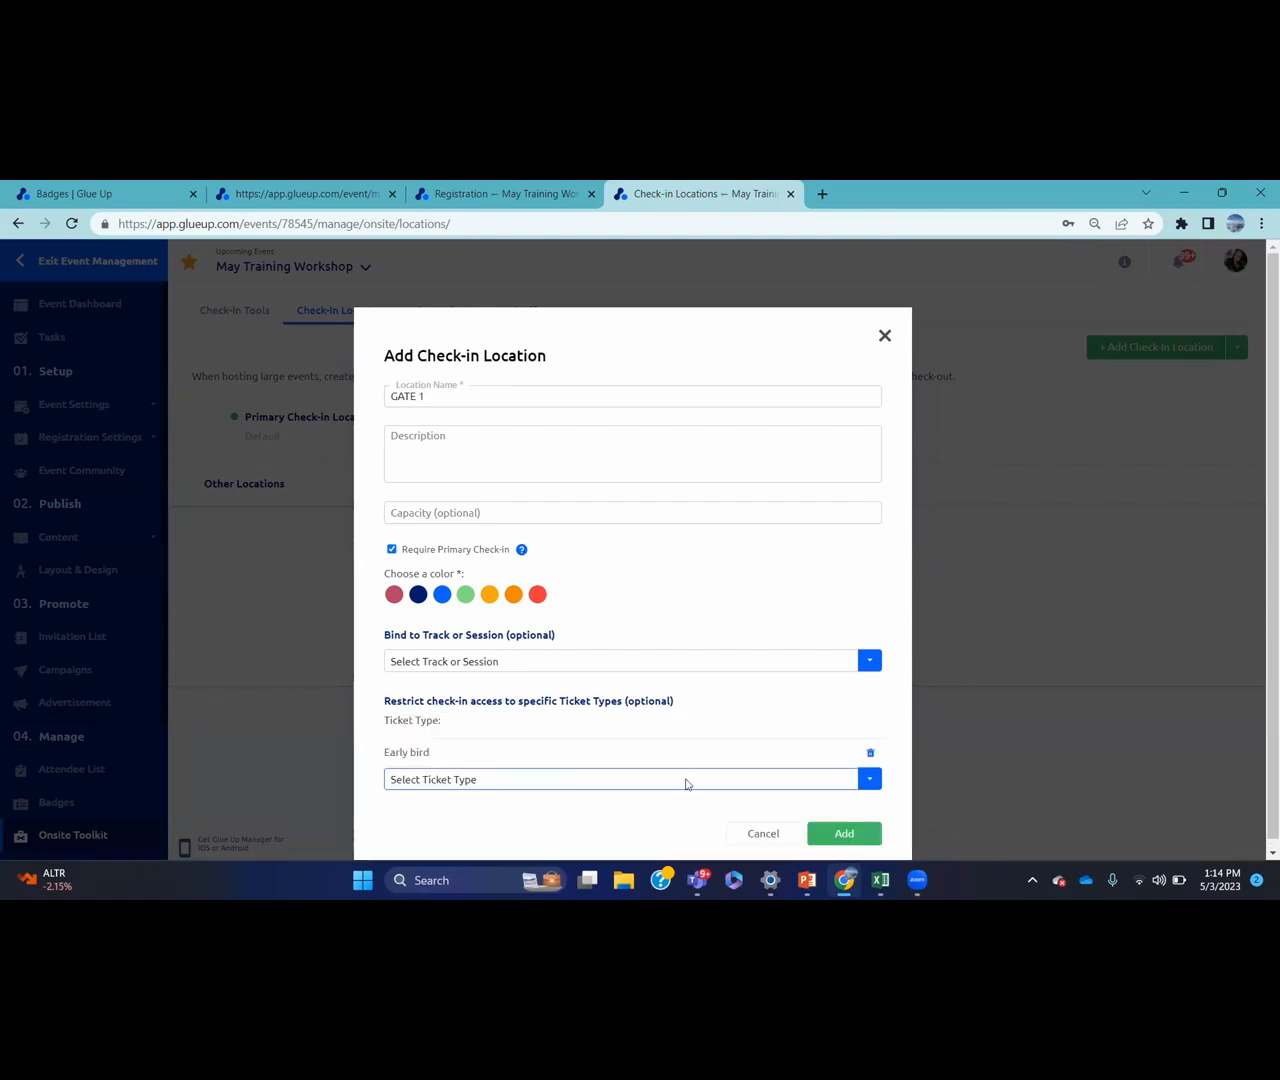
{"action": "left_click", "coordinate": [843, 834]}
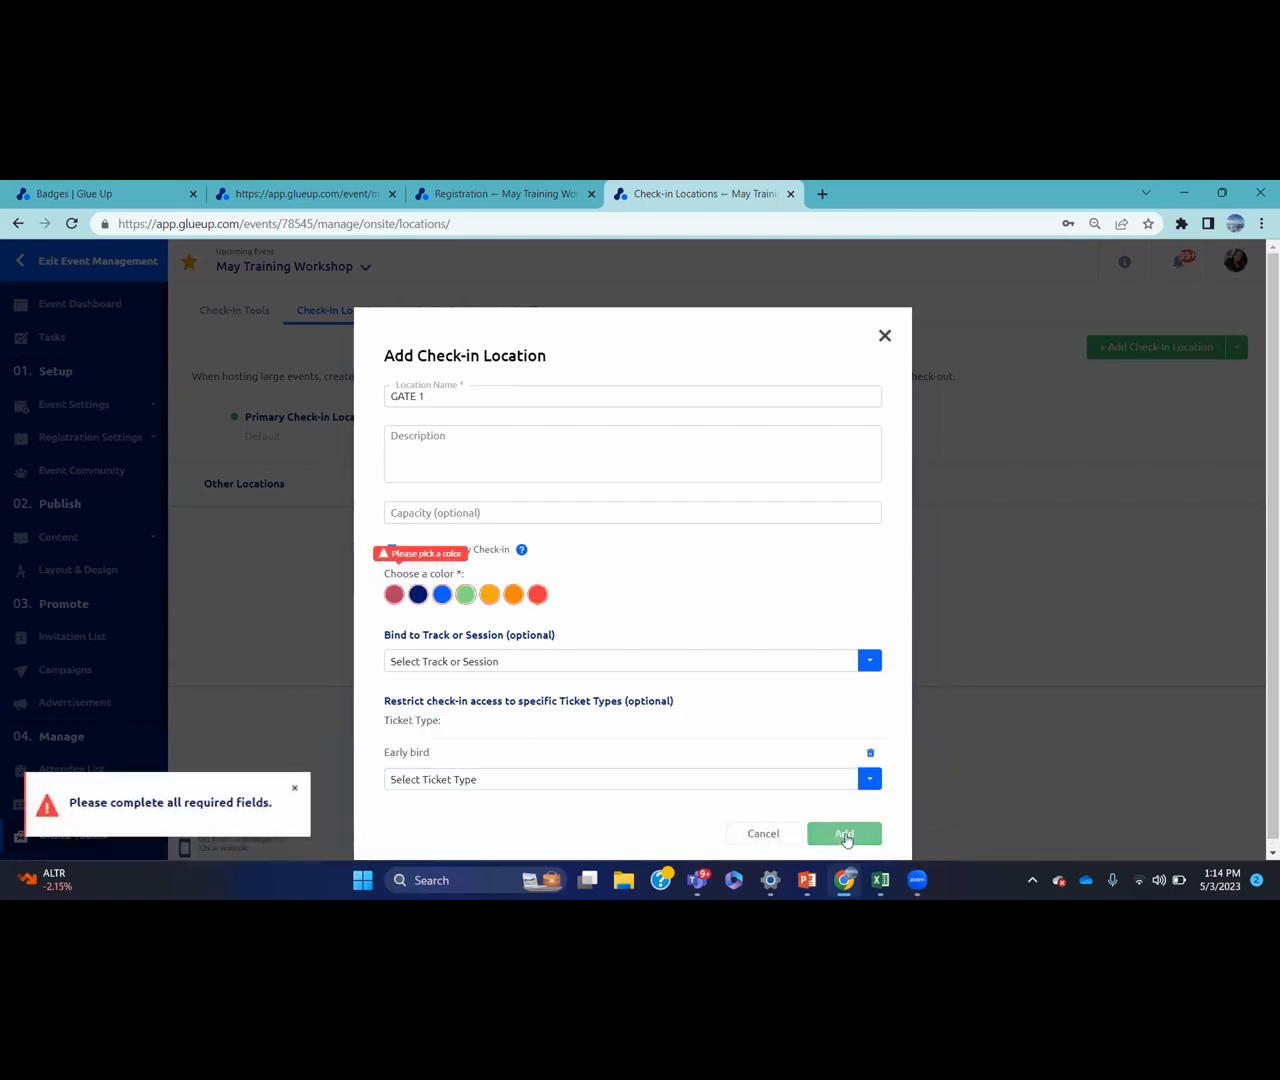
{"action": "left_click", "coordinate": [394, 594]}
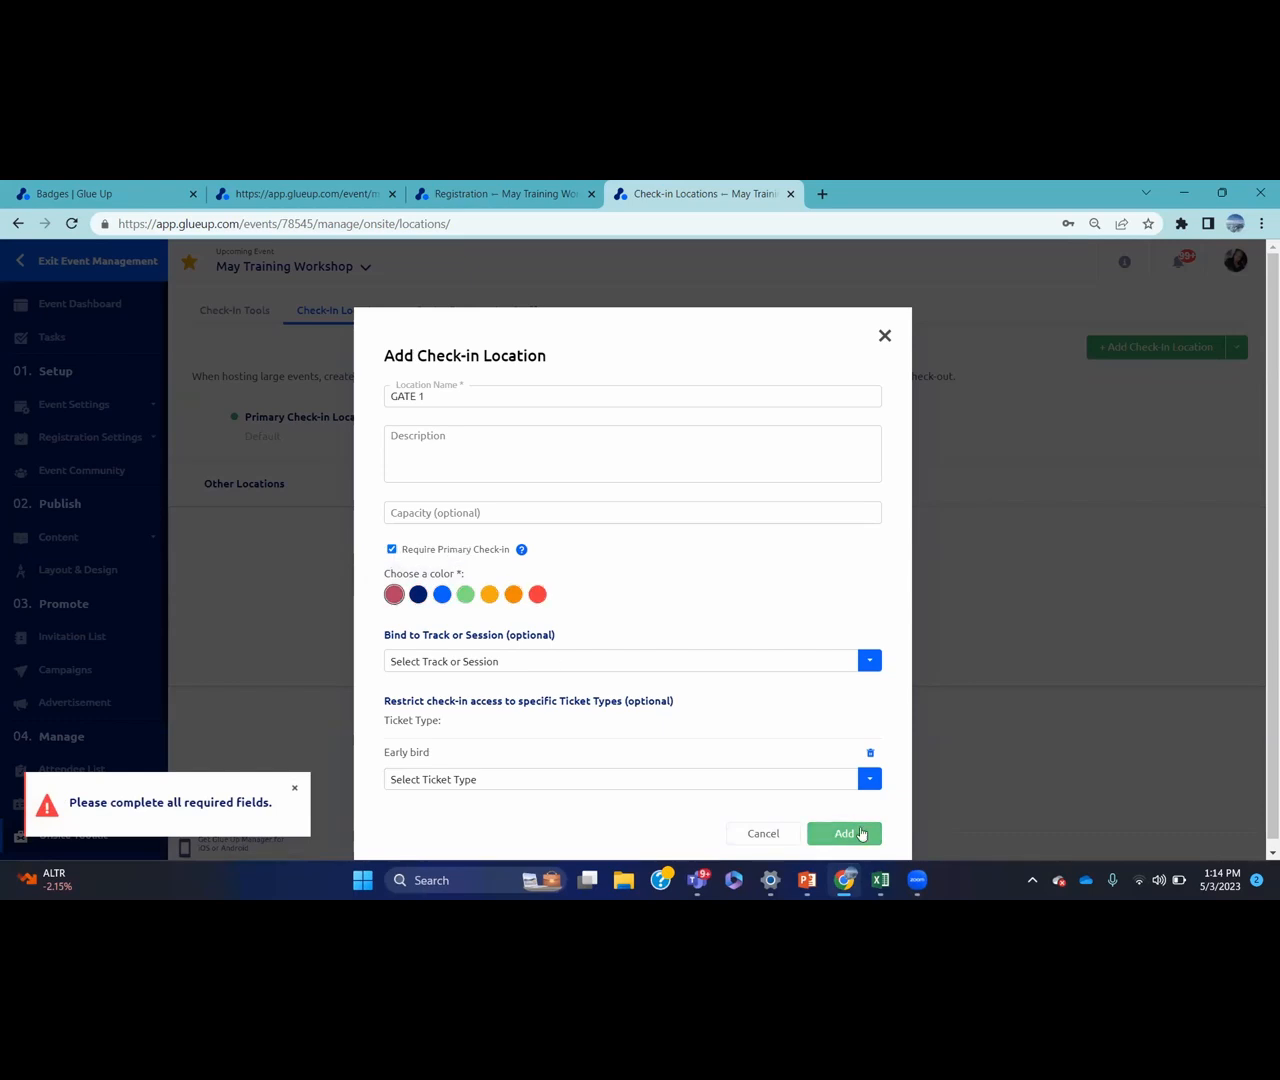
{"action": "left_click", "coordinate": [860, 833]}
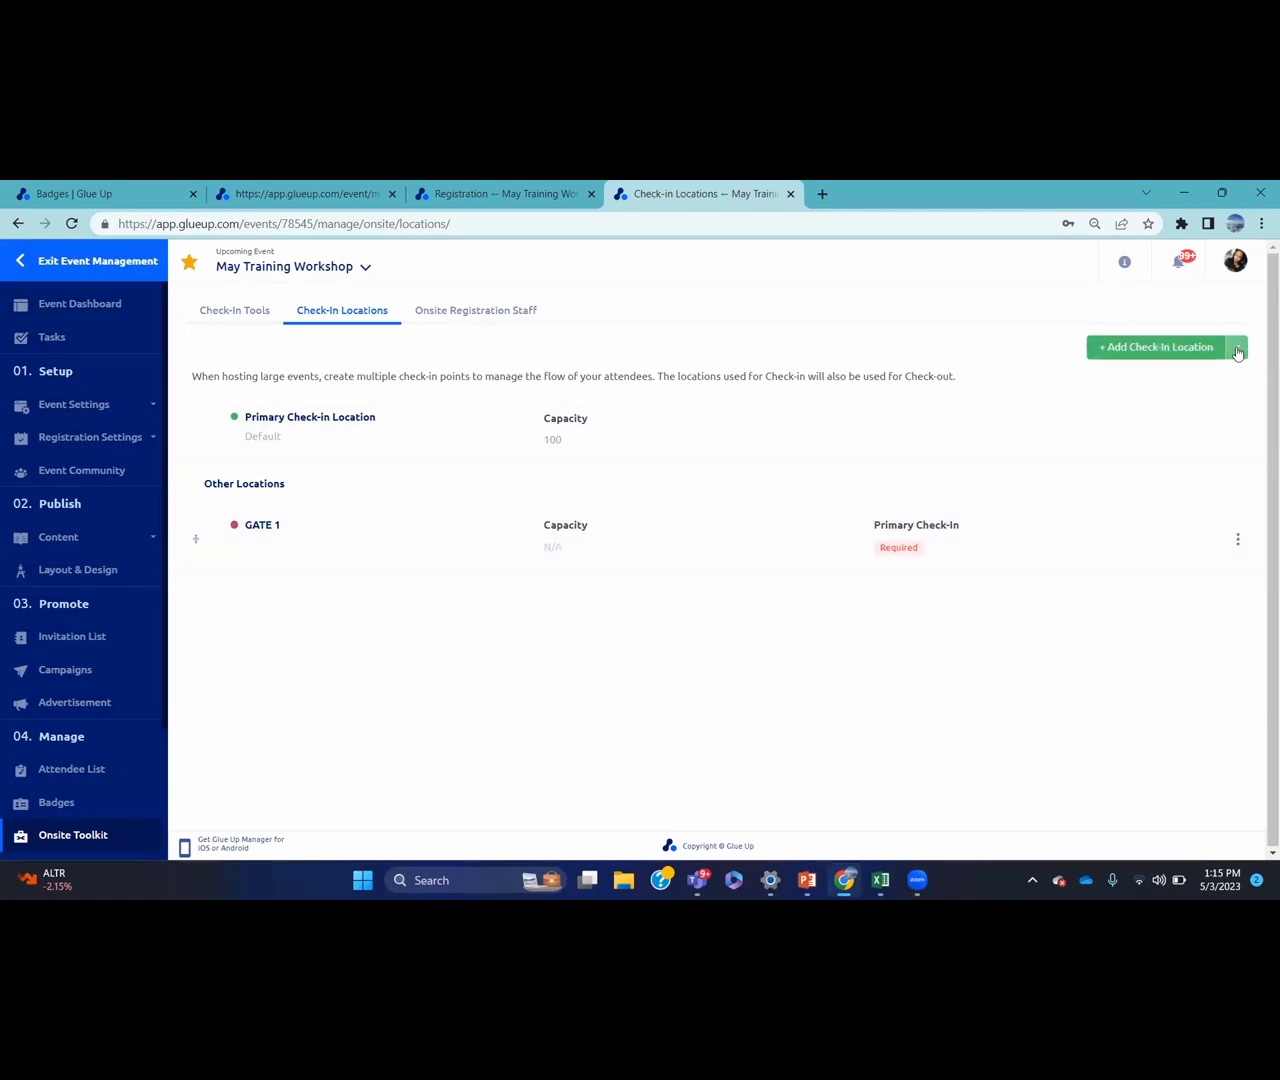
{"action": "left_click", "coordinate": [1237, 351]}
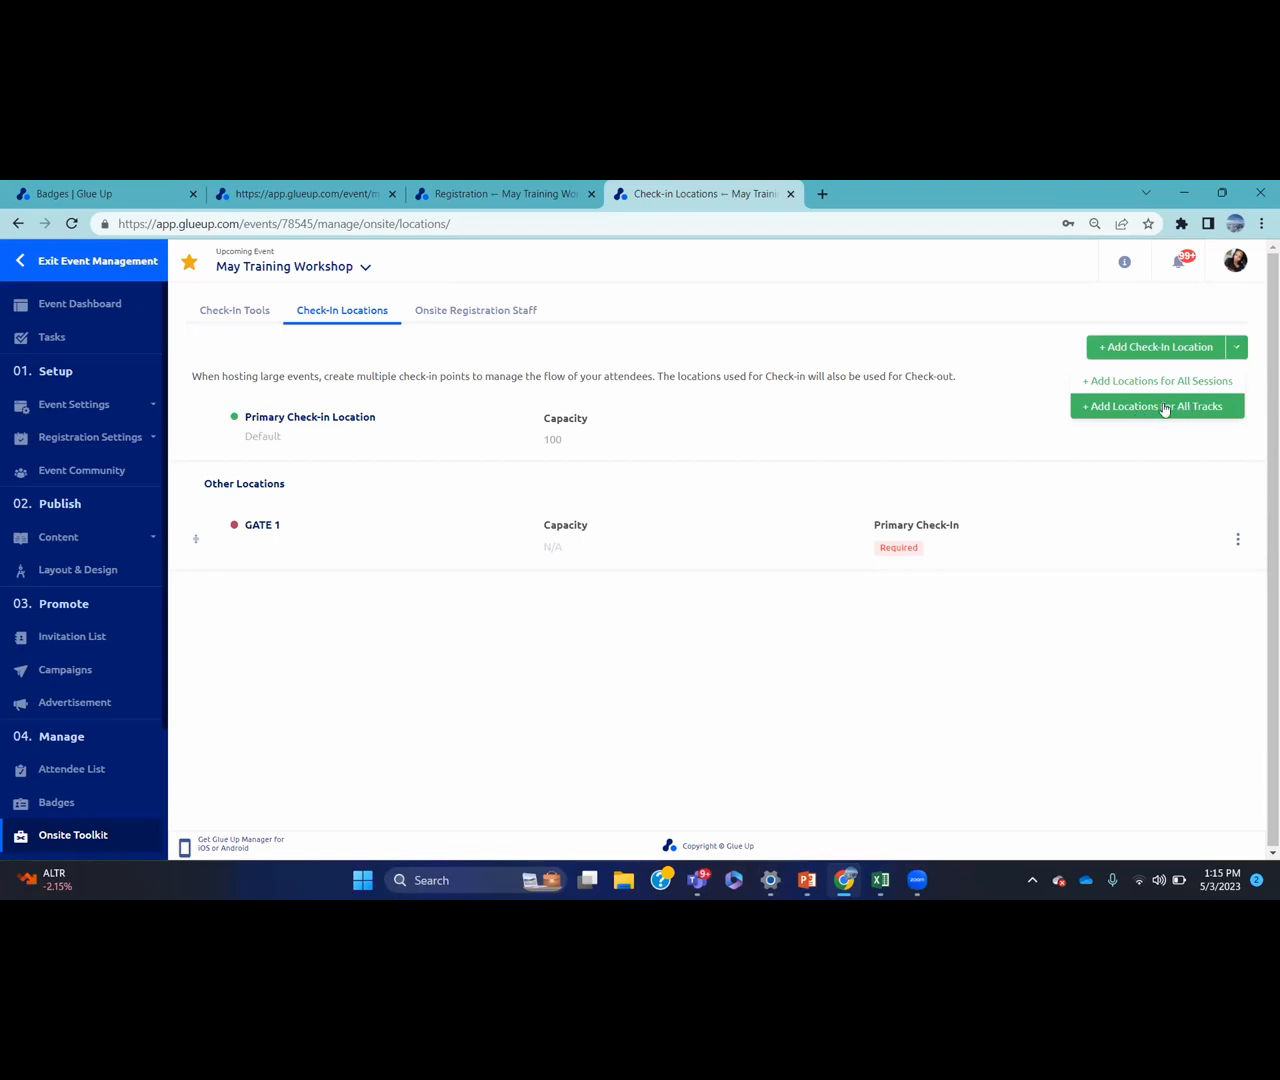
Switch to Onsite Registration Staff, open the add-staff form and cancel it
{"action": "left_click", "coordinate": [508, 312]}
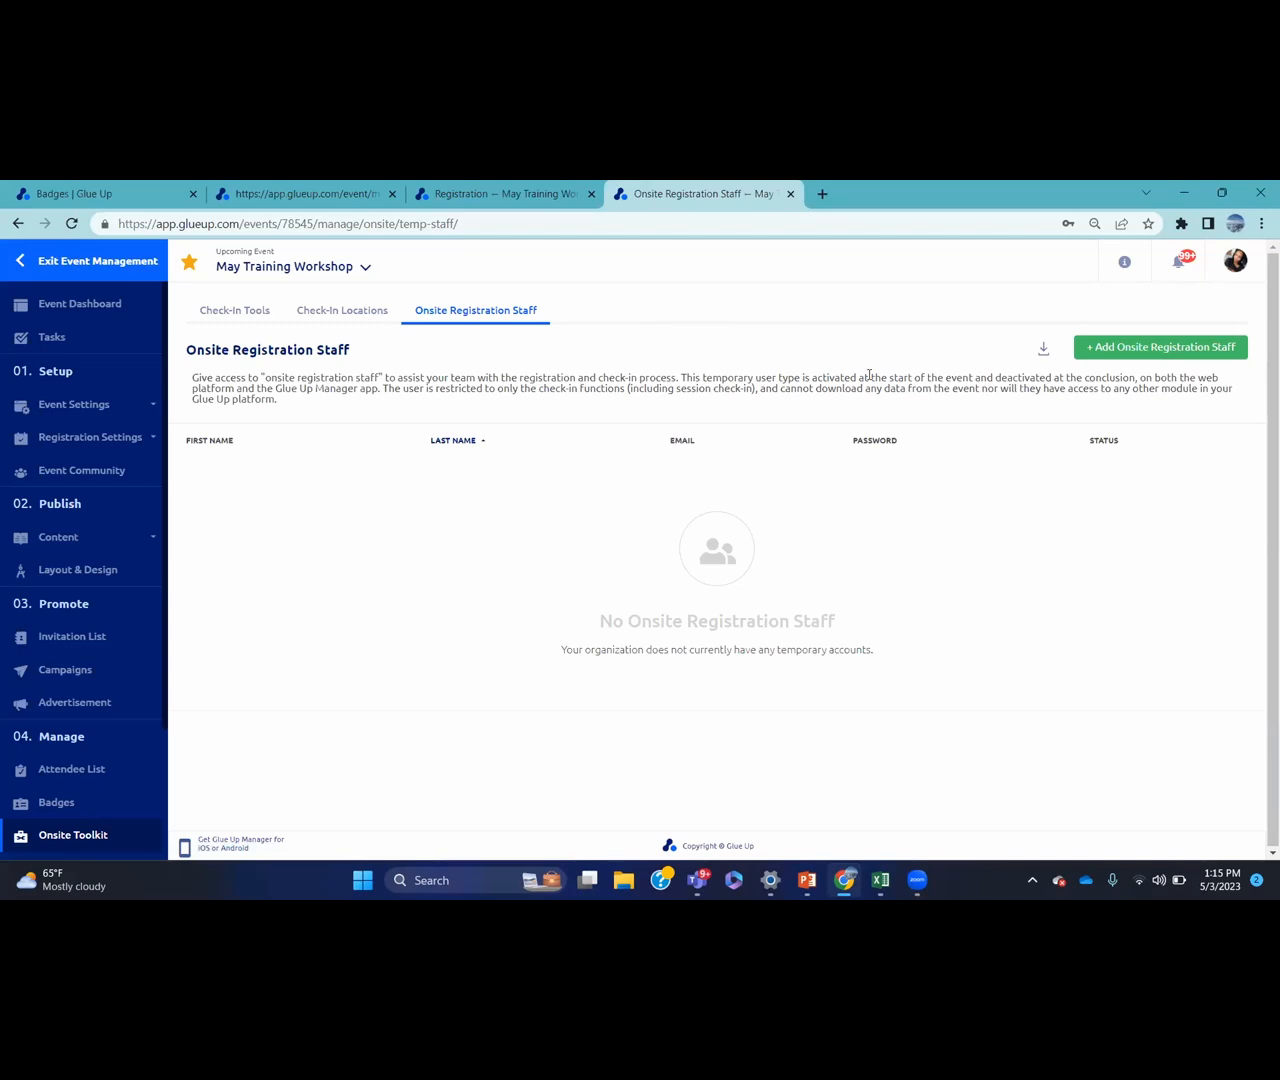
{"action": "left_click", "coordinate": [1129, 346]}
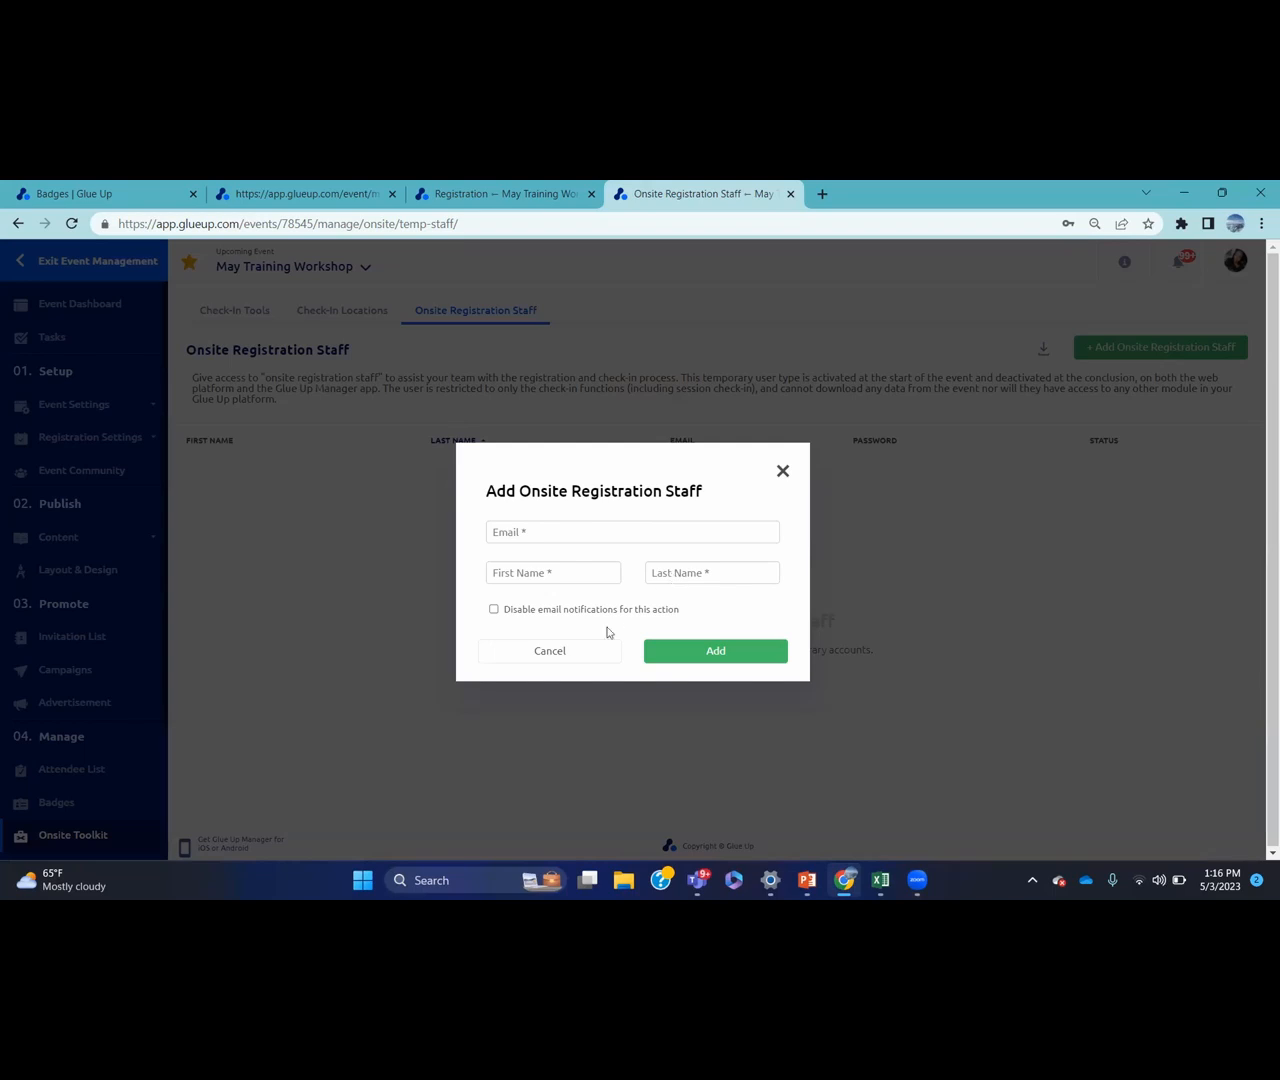
{"action": "left_click", "coordinate": [553, 655]}
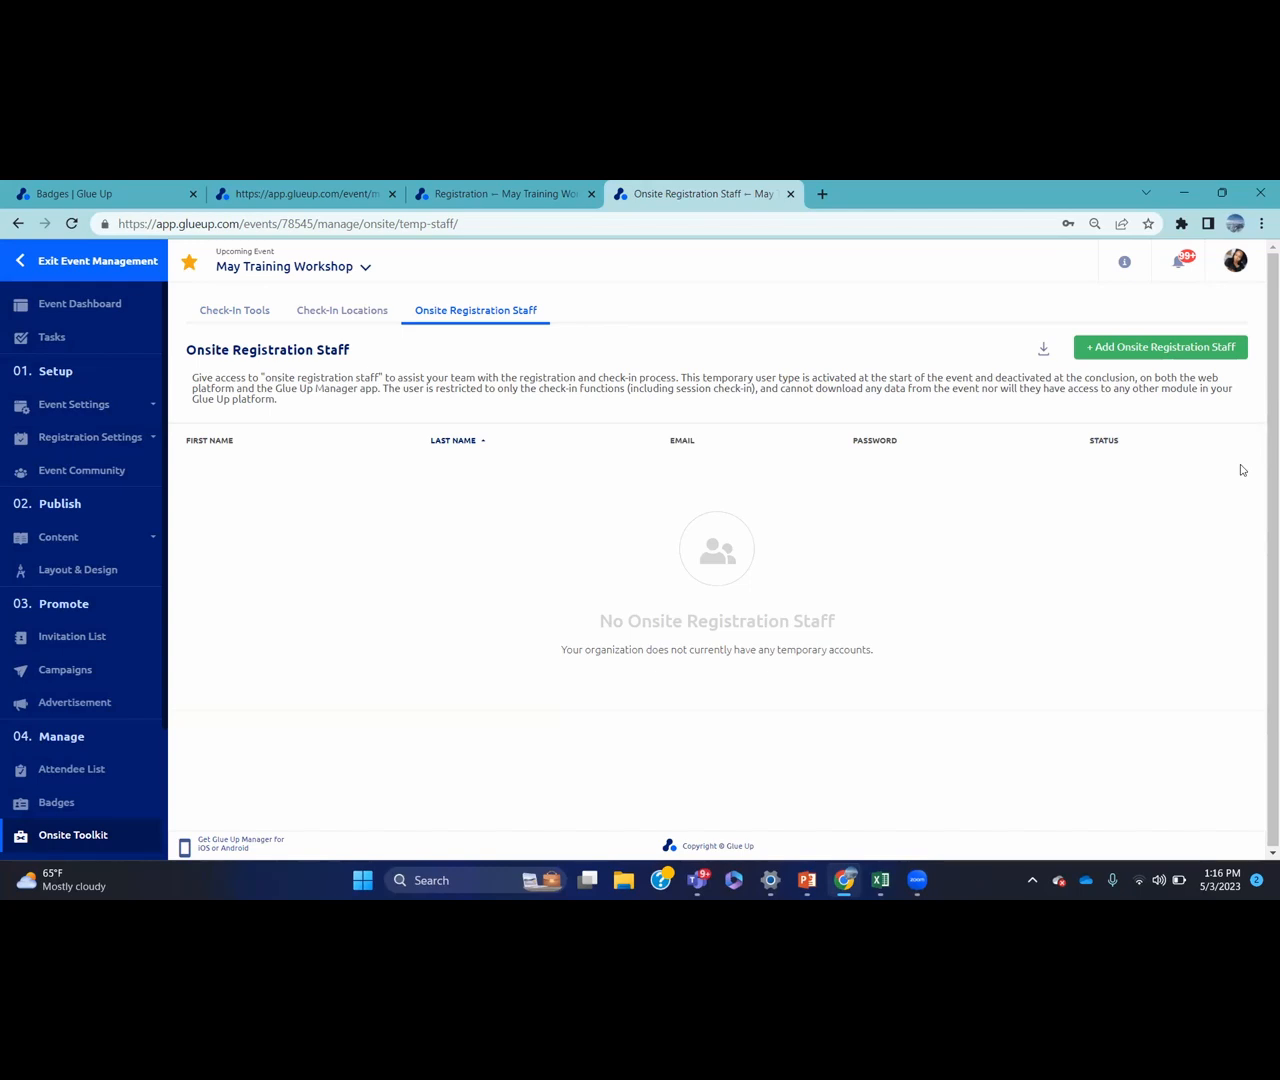
Open the workshop's Profit & Loss report under Finance, showing $50,000 sponsorship revenue and no expenses
{"action": "scroll", "coordinate": [162, 510], "scroll_direction": "down", "scroll_amount": 2}
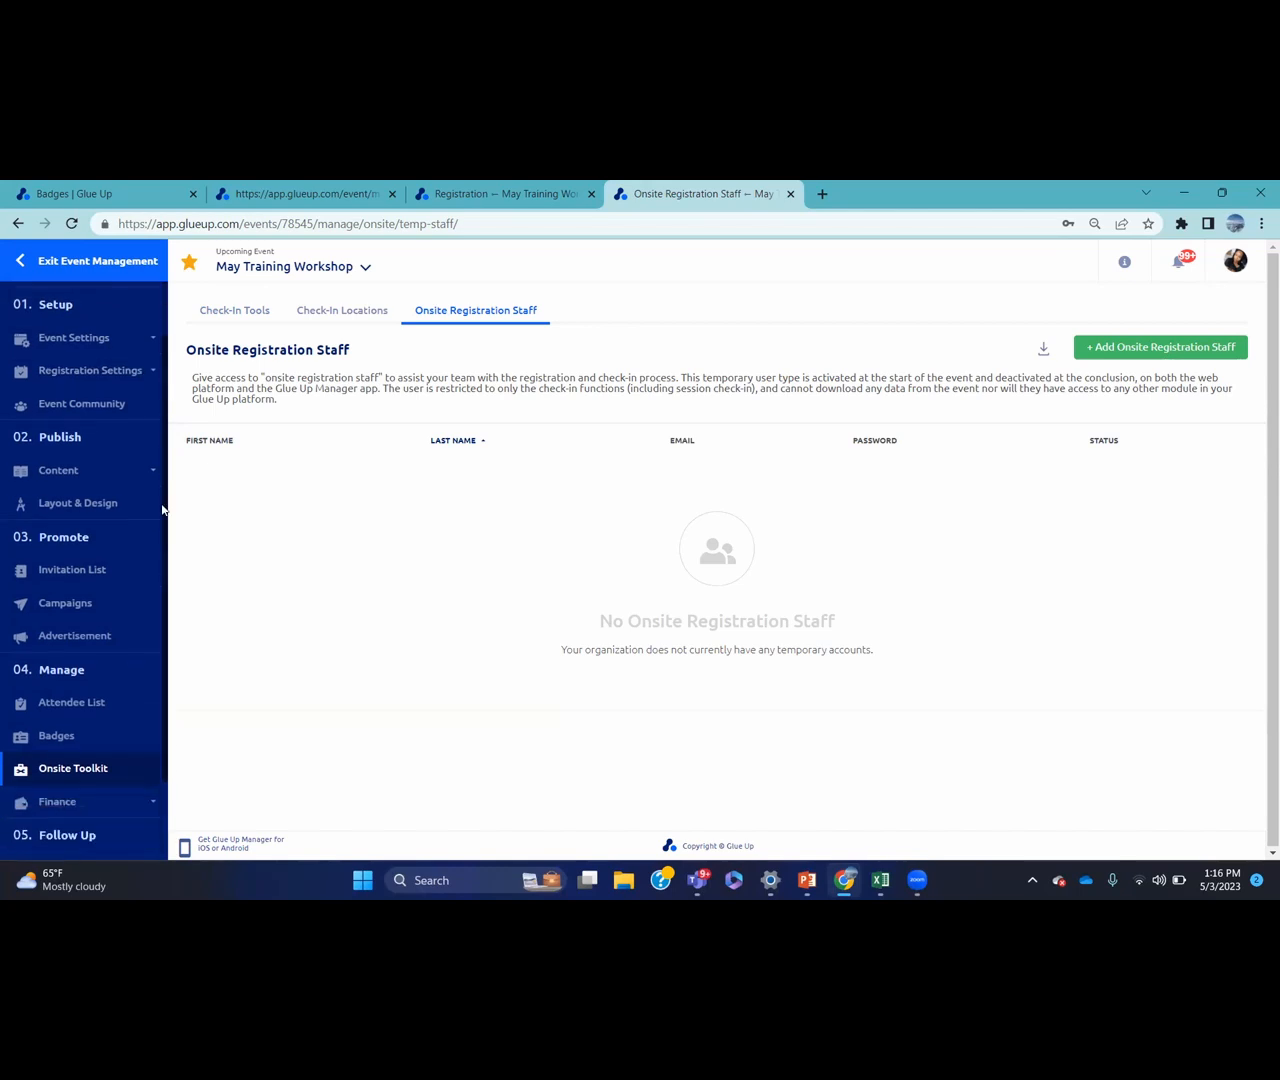
{"action": "scroll", "coordinate": [162, 510], "scroll_direction": "down", "scroll_amount": 2}
{"action": "left_click", "coordinate": [84, 703]}
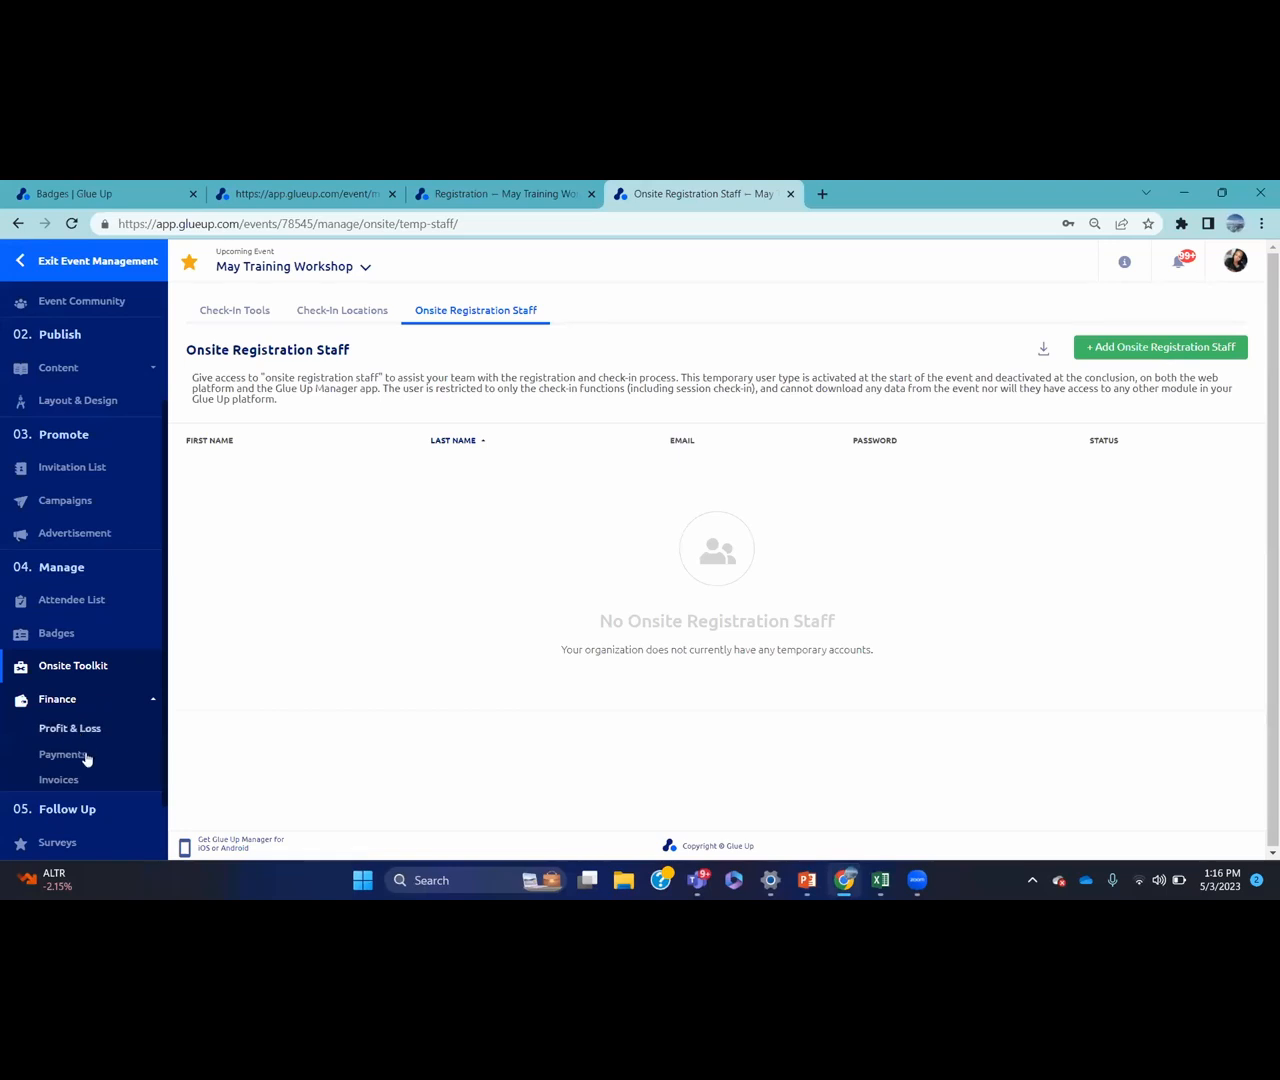
{"action": "left_click", "coordinate": [108, 732]}
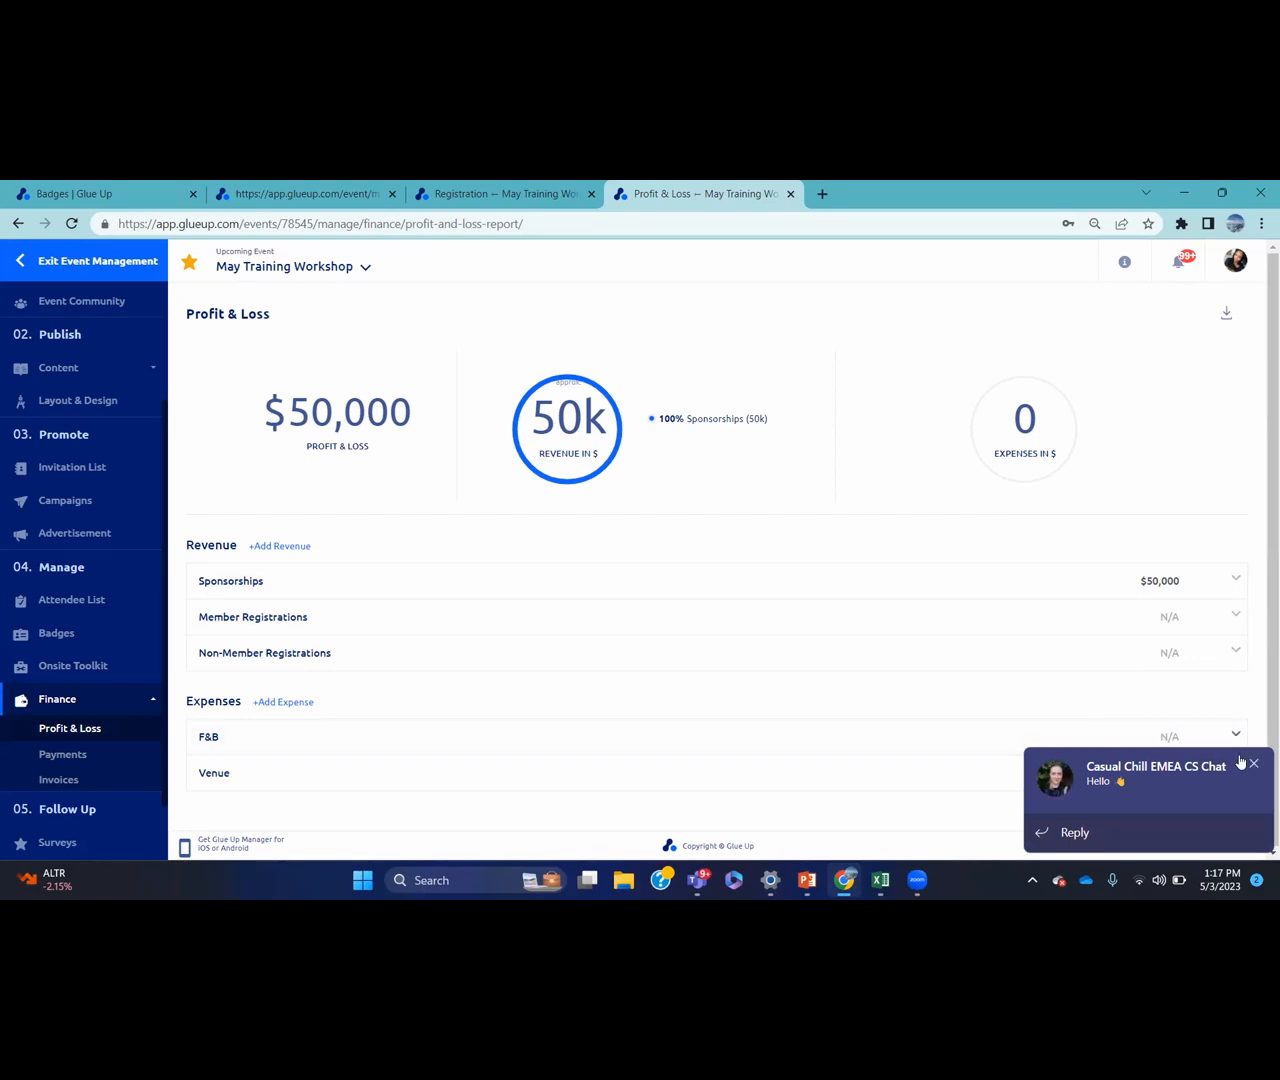
{"action": "left_click", "coordinate": [1254, 766]}
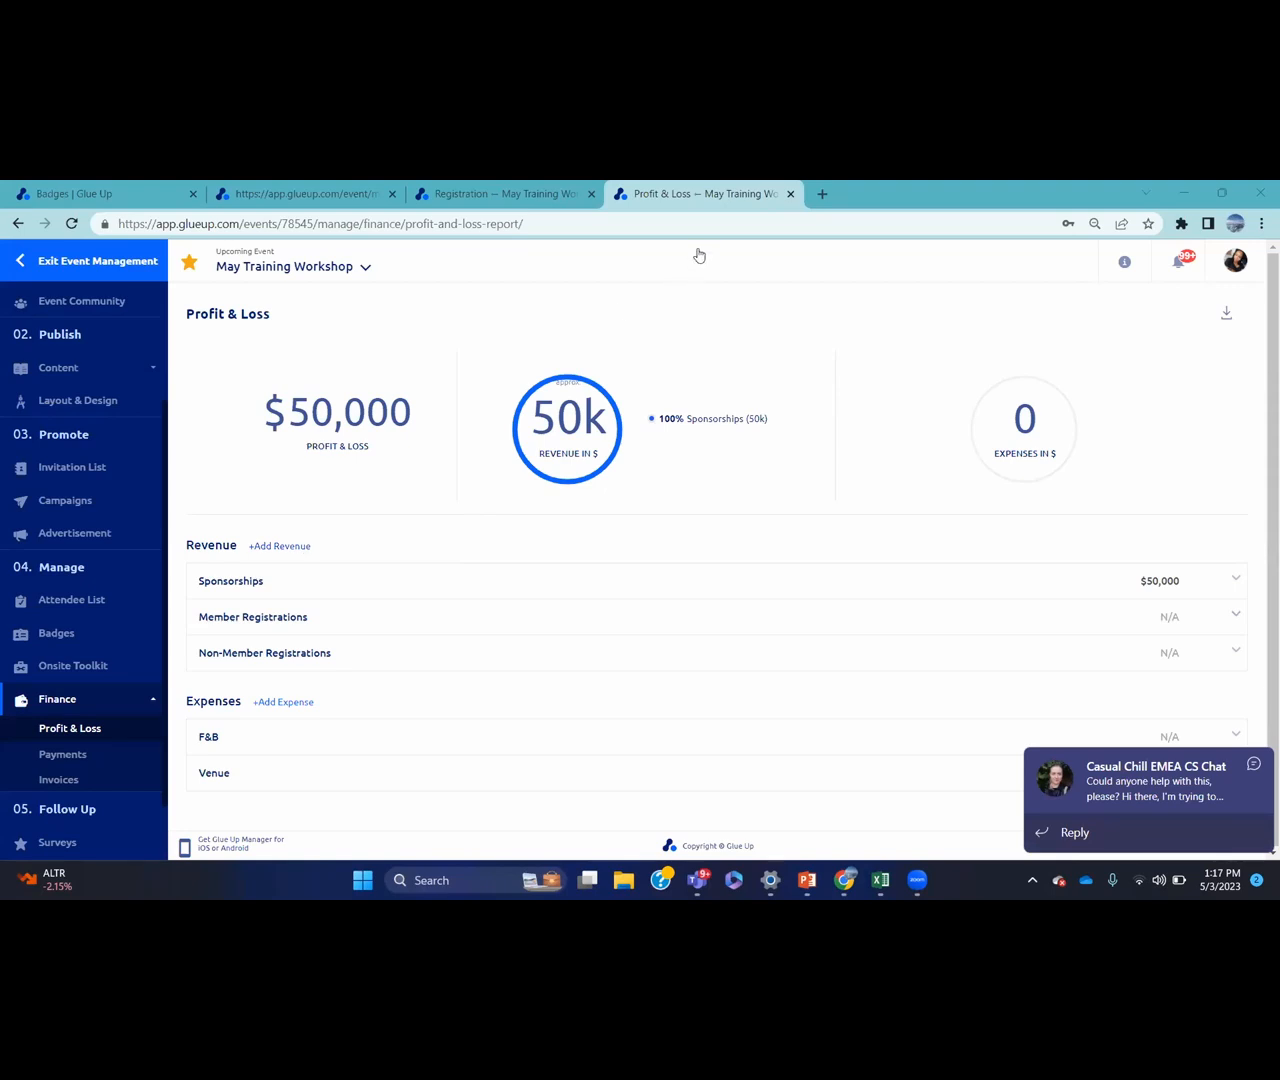
{"action": "left_click", "coordinate": [1257, 766]}
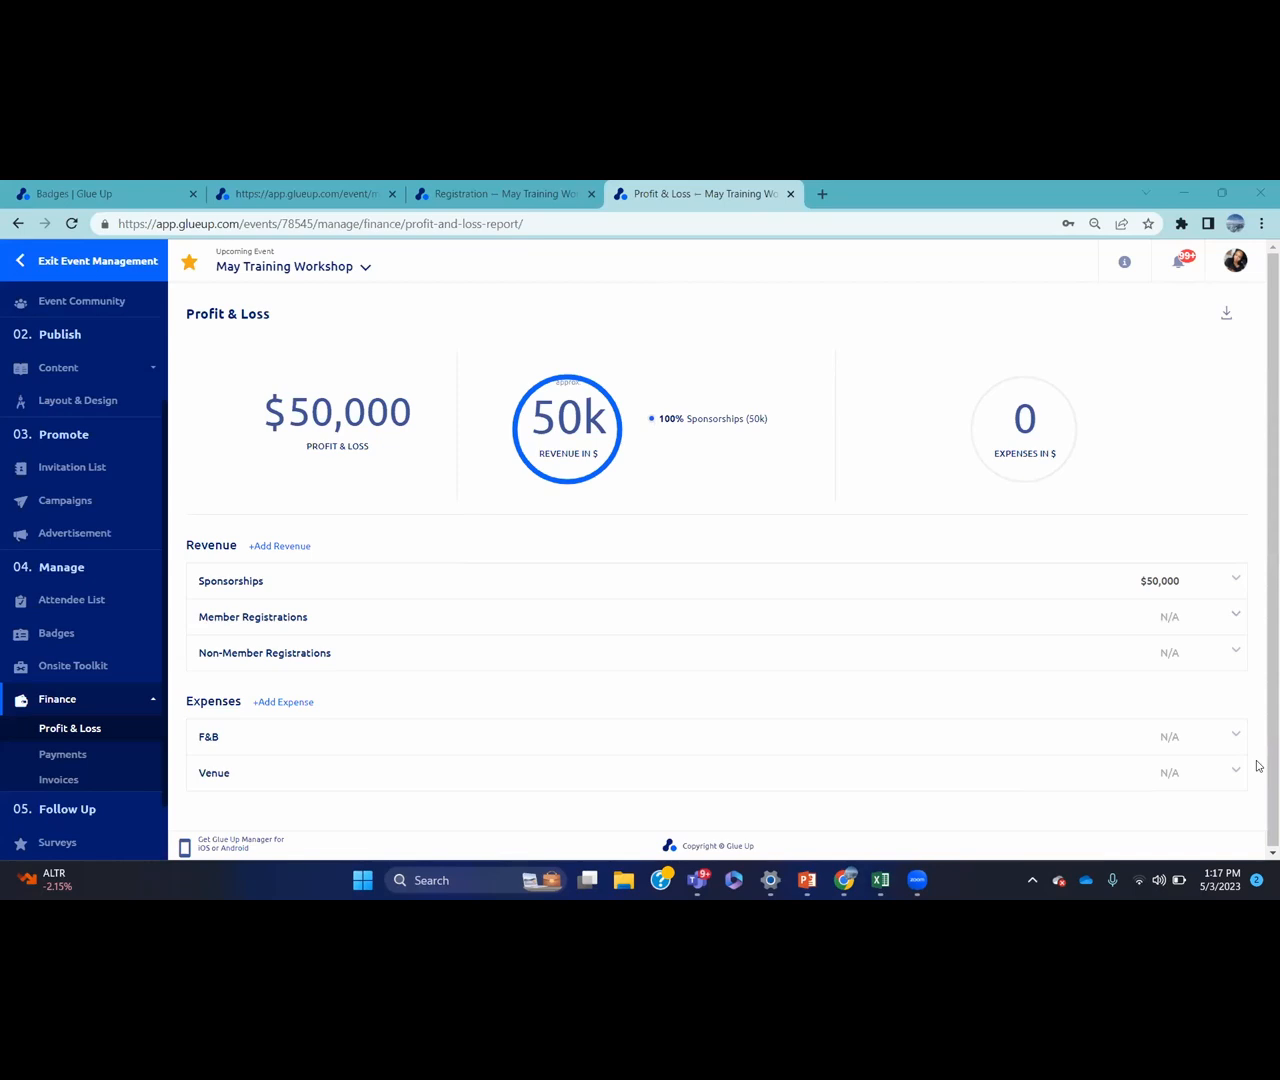
{"action": "left_click", "coordinate": [293, 546]}
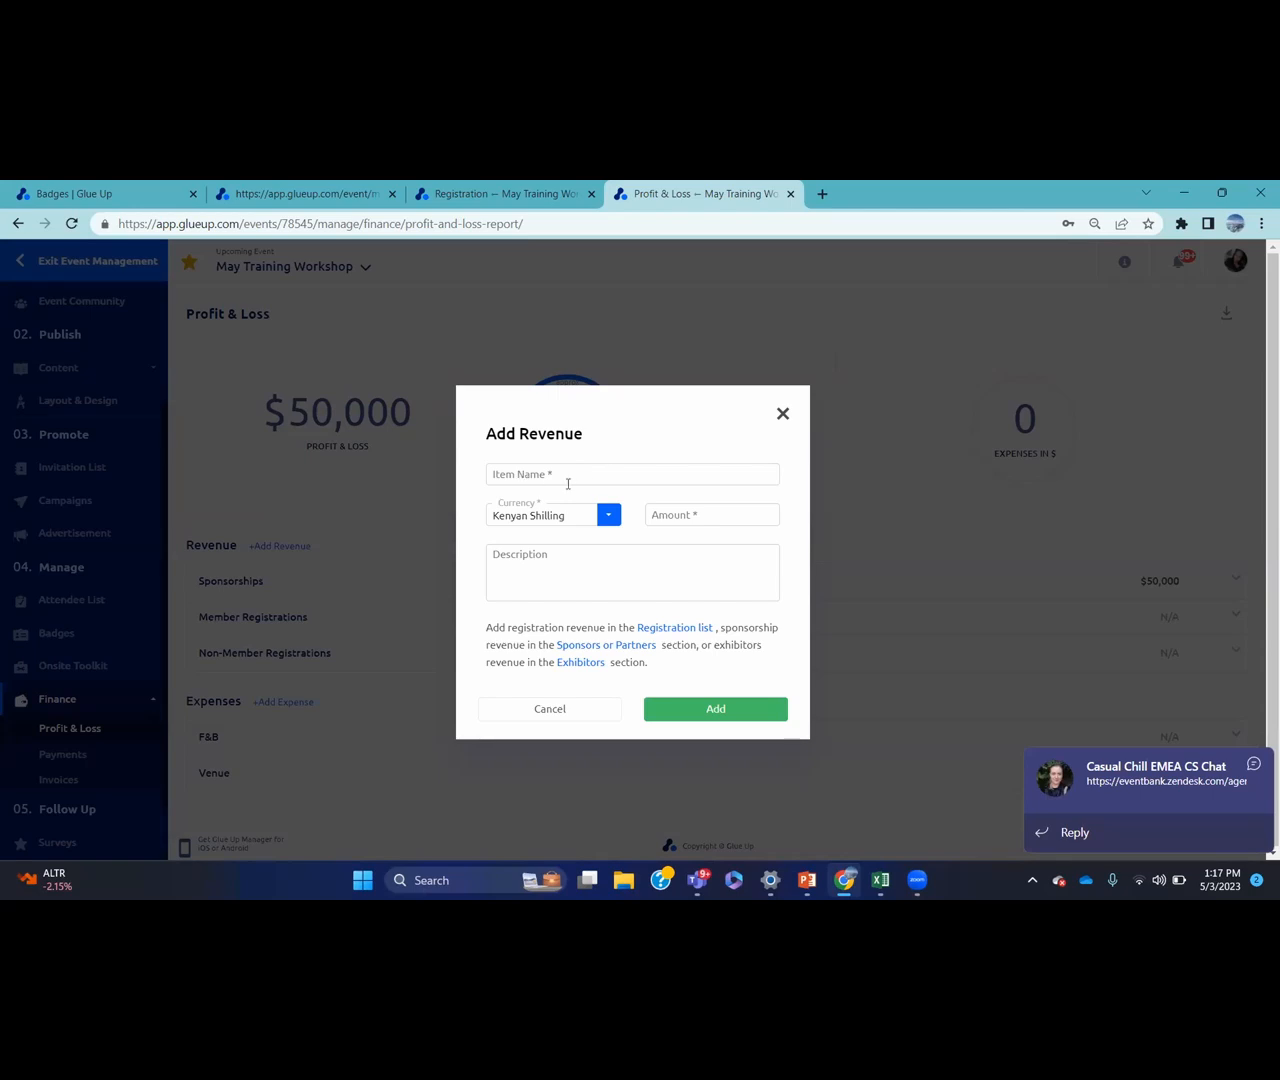
{"action": "left_click", "coordinate": [608, 515]}
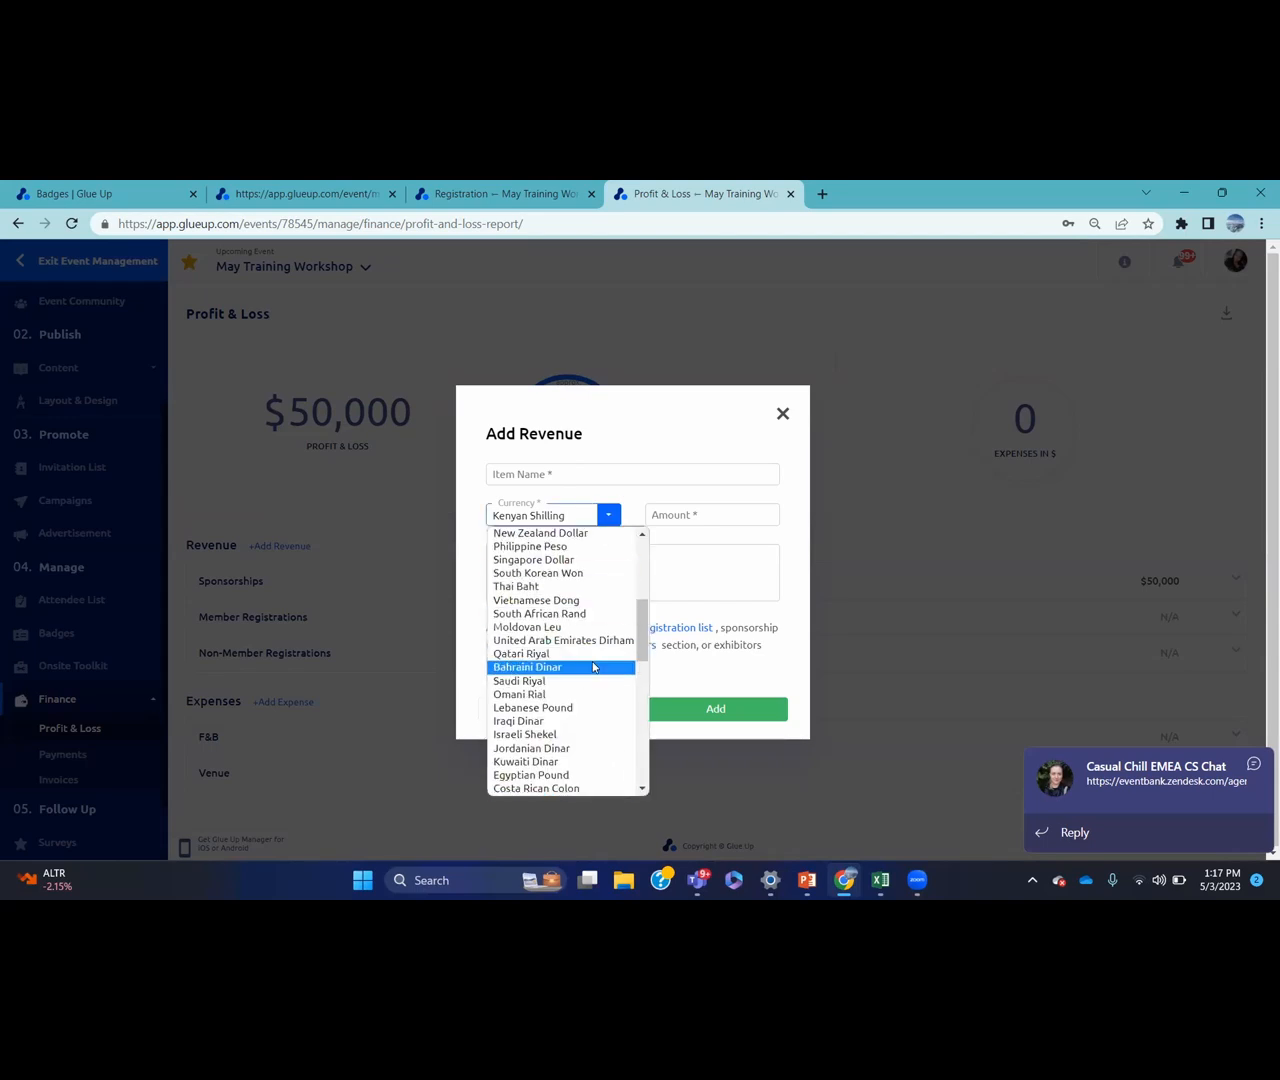
{"action": "left_click", "coordinate": [632, 508]}
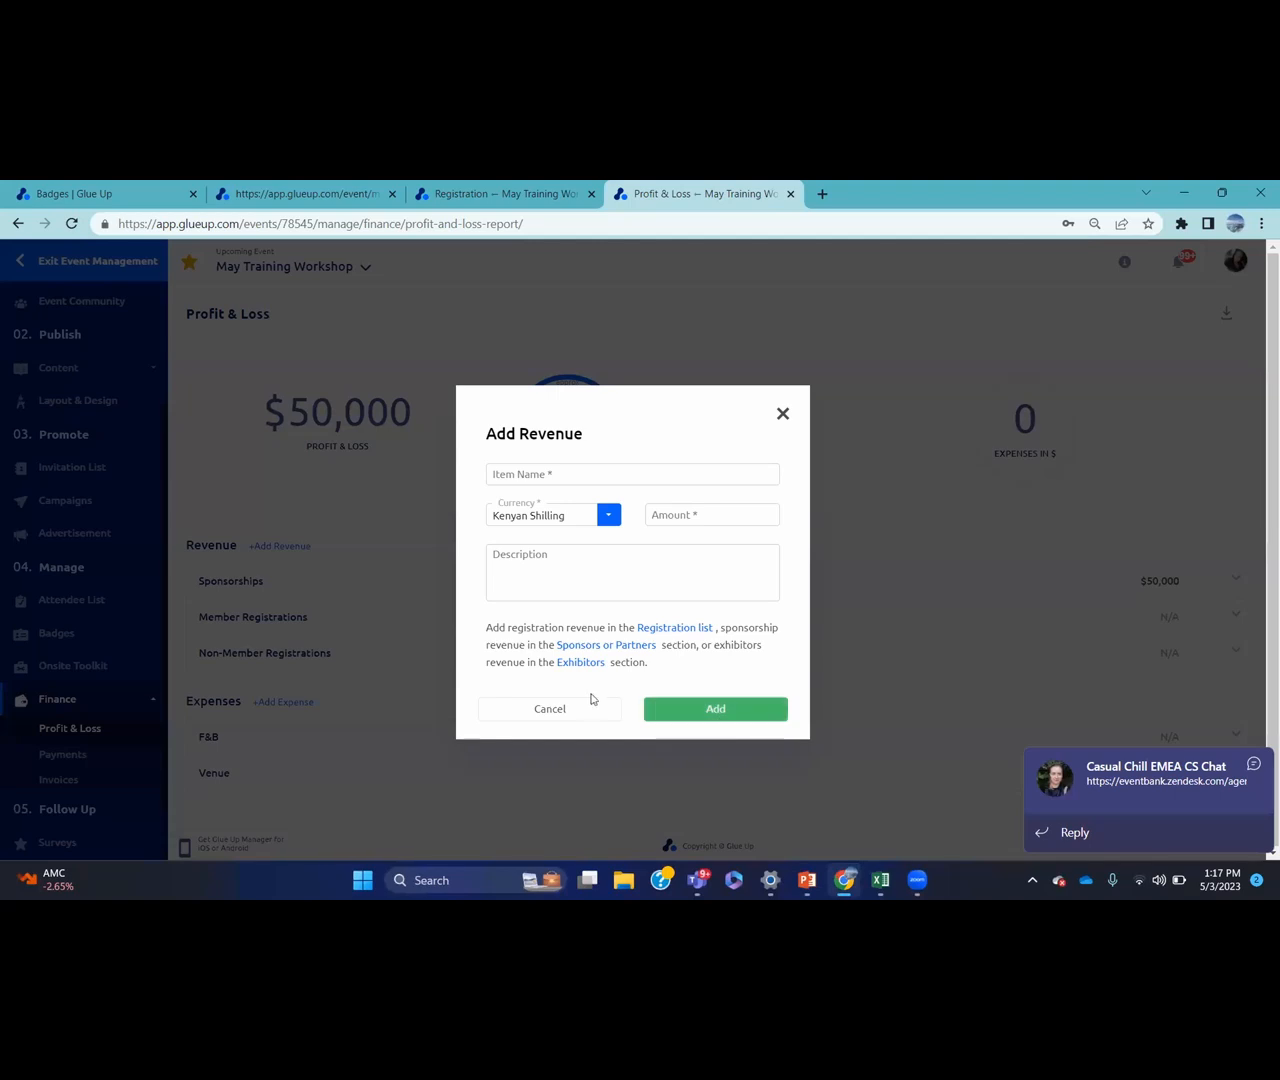
{"action": "left_click", "coordinate": [373, 734]}
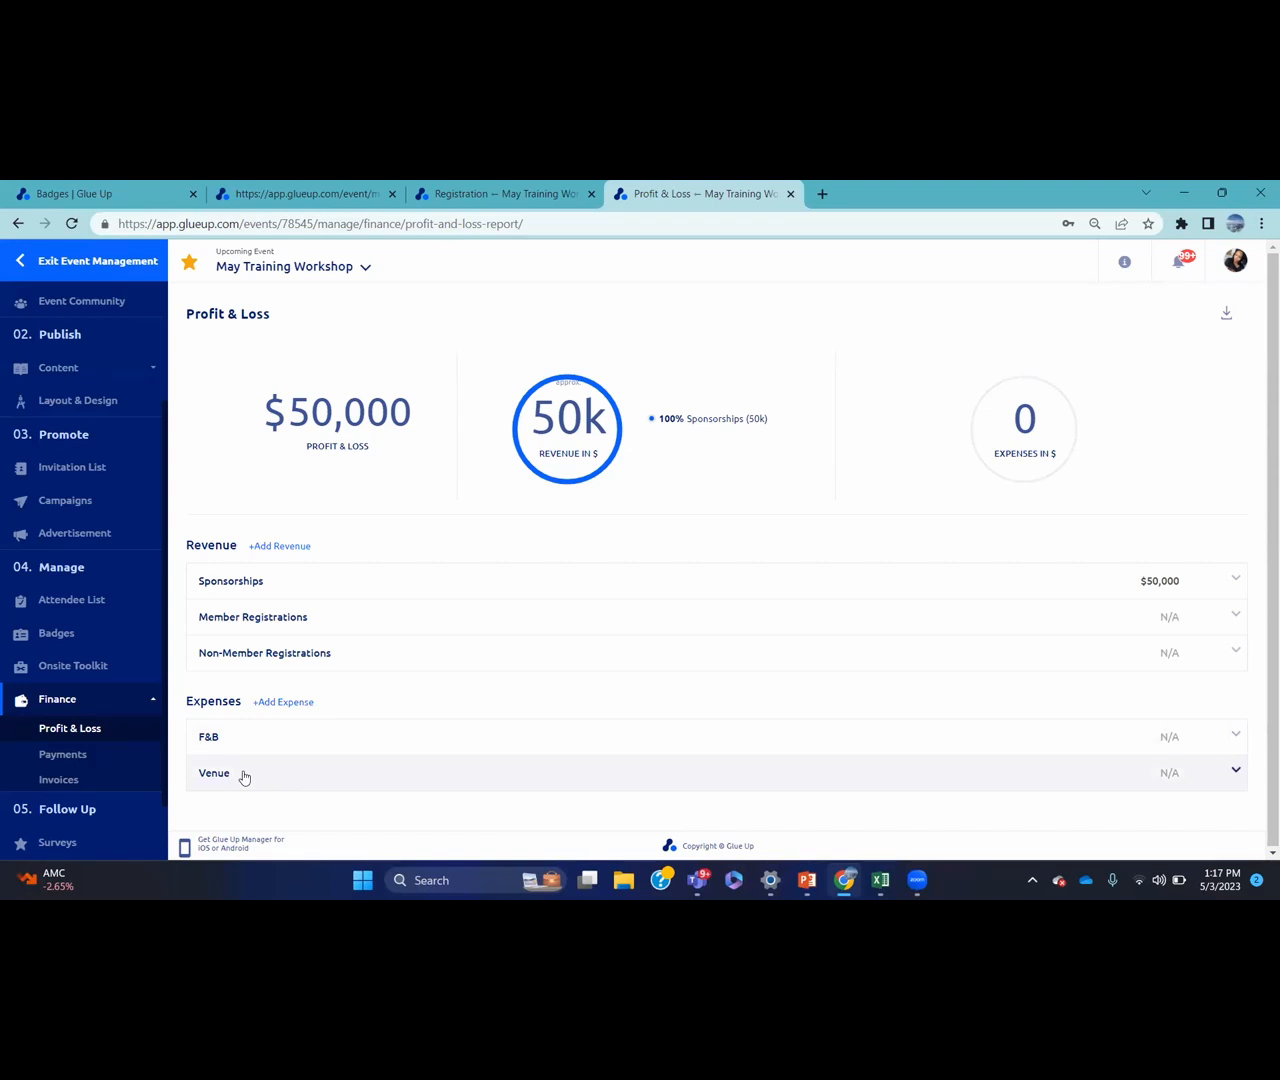
{"action": "left_click", "coordinate": [286, 705]}
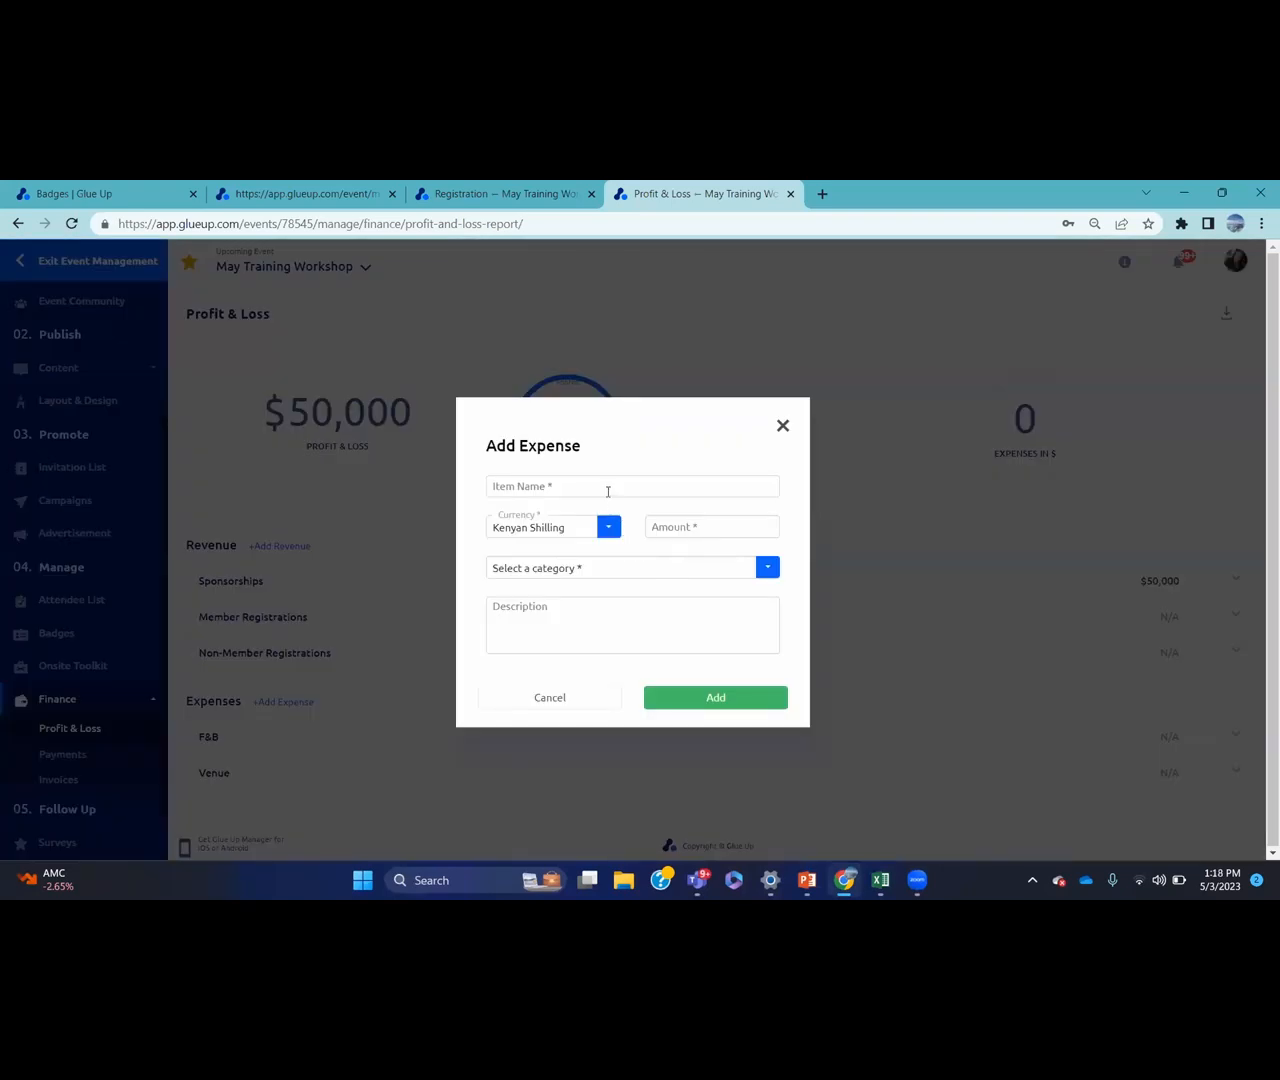
{"action": "left_click", "coordinate": [585, 699]}
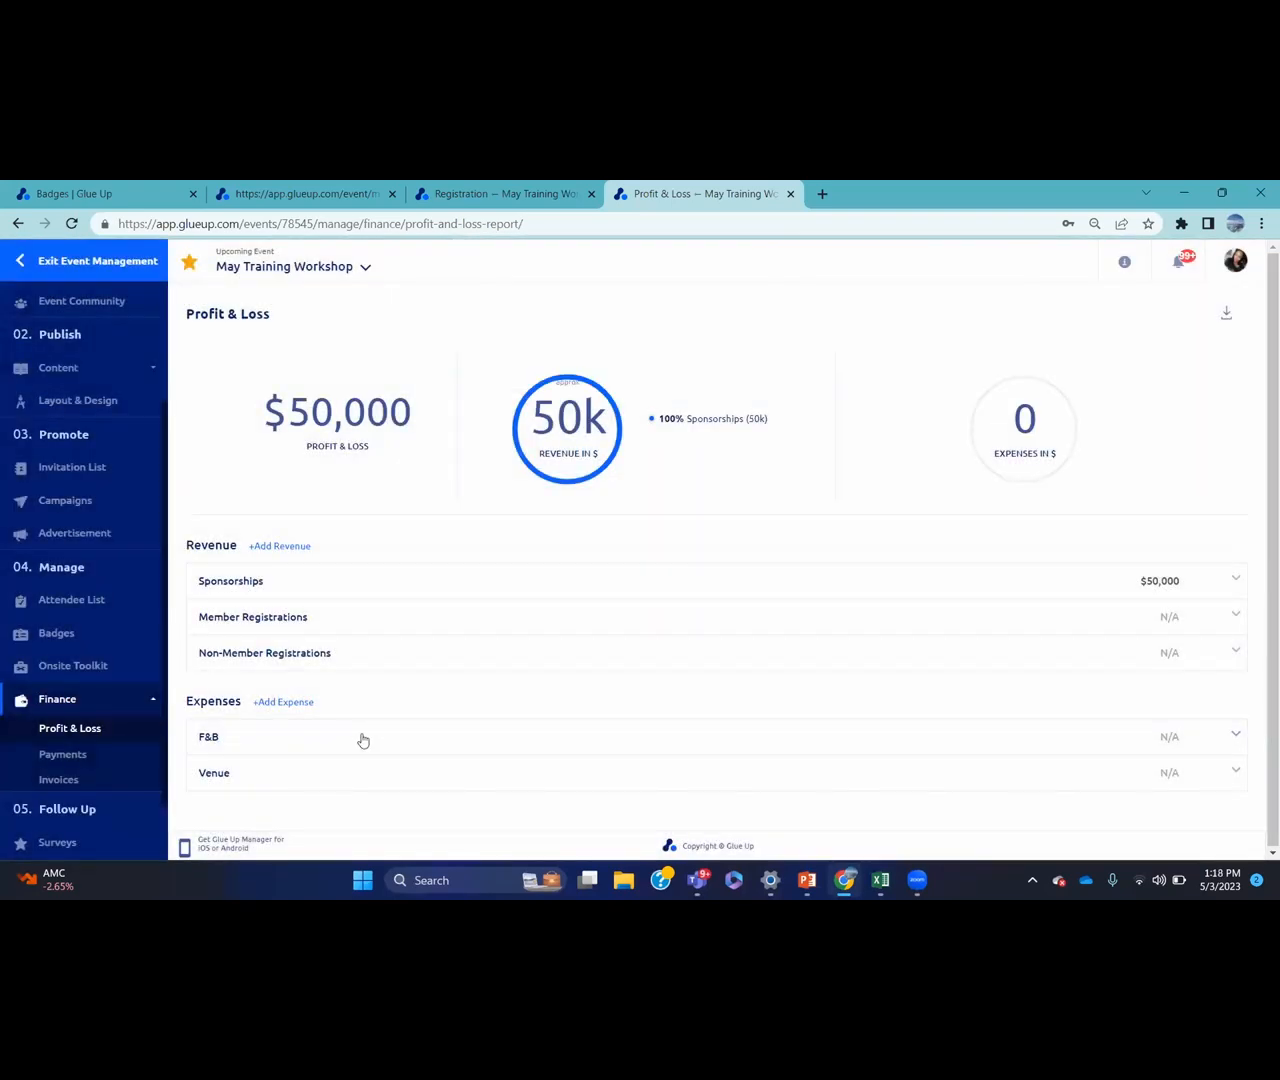
View the event's payments list, then its Invoices page with 0 open and 0 overdue invoices
{"action": "left_click", "coordinate": [123, 757]}
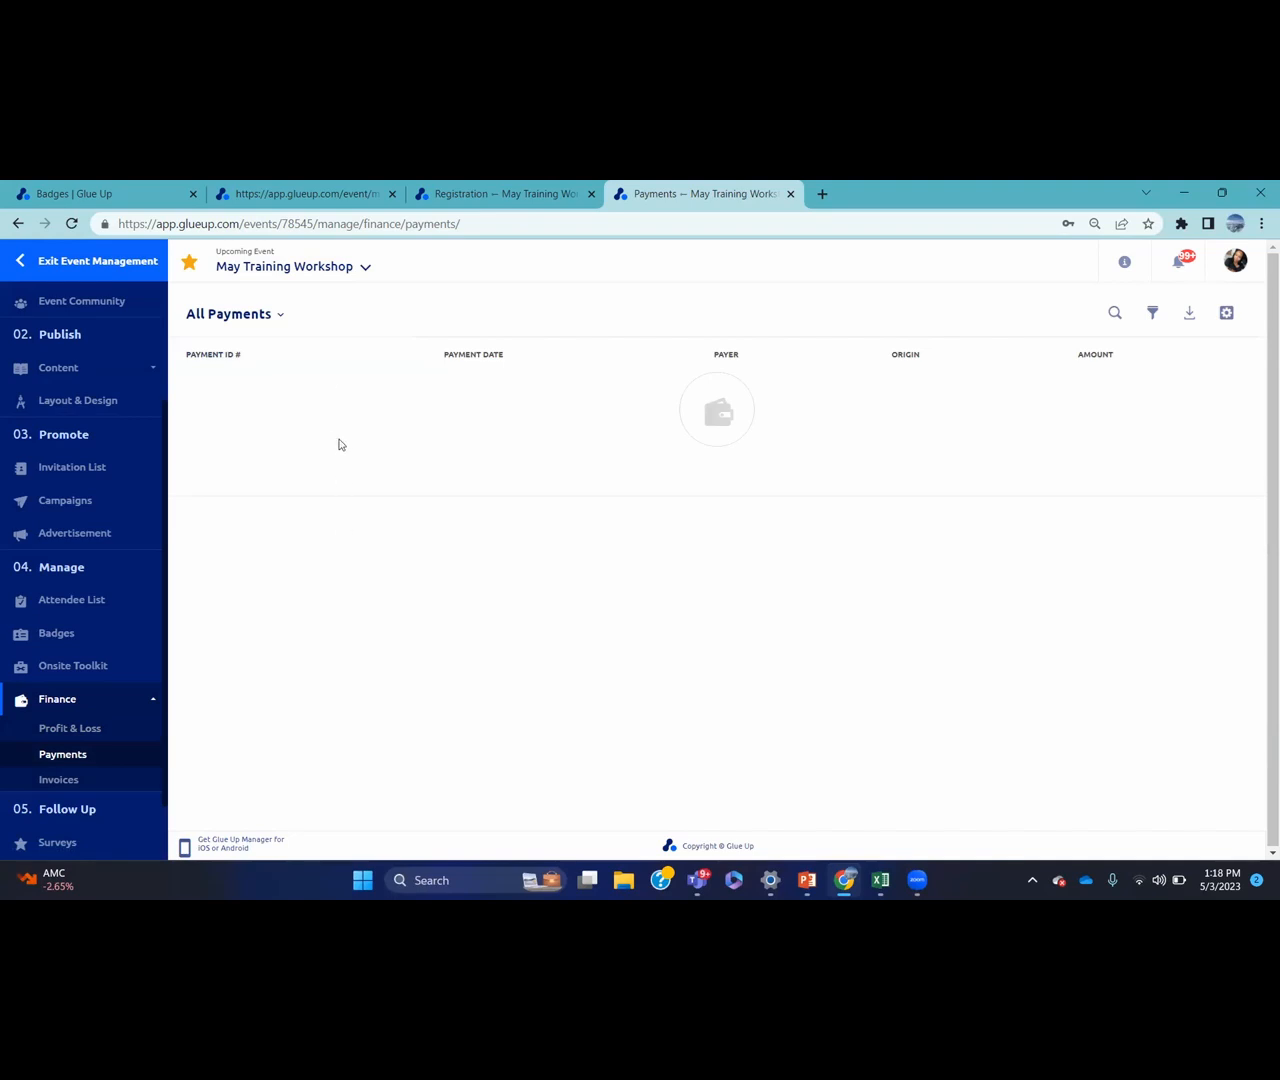
{"action": "left_click", "coordinate": [99, 781]}
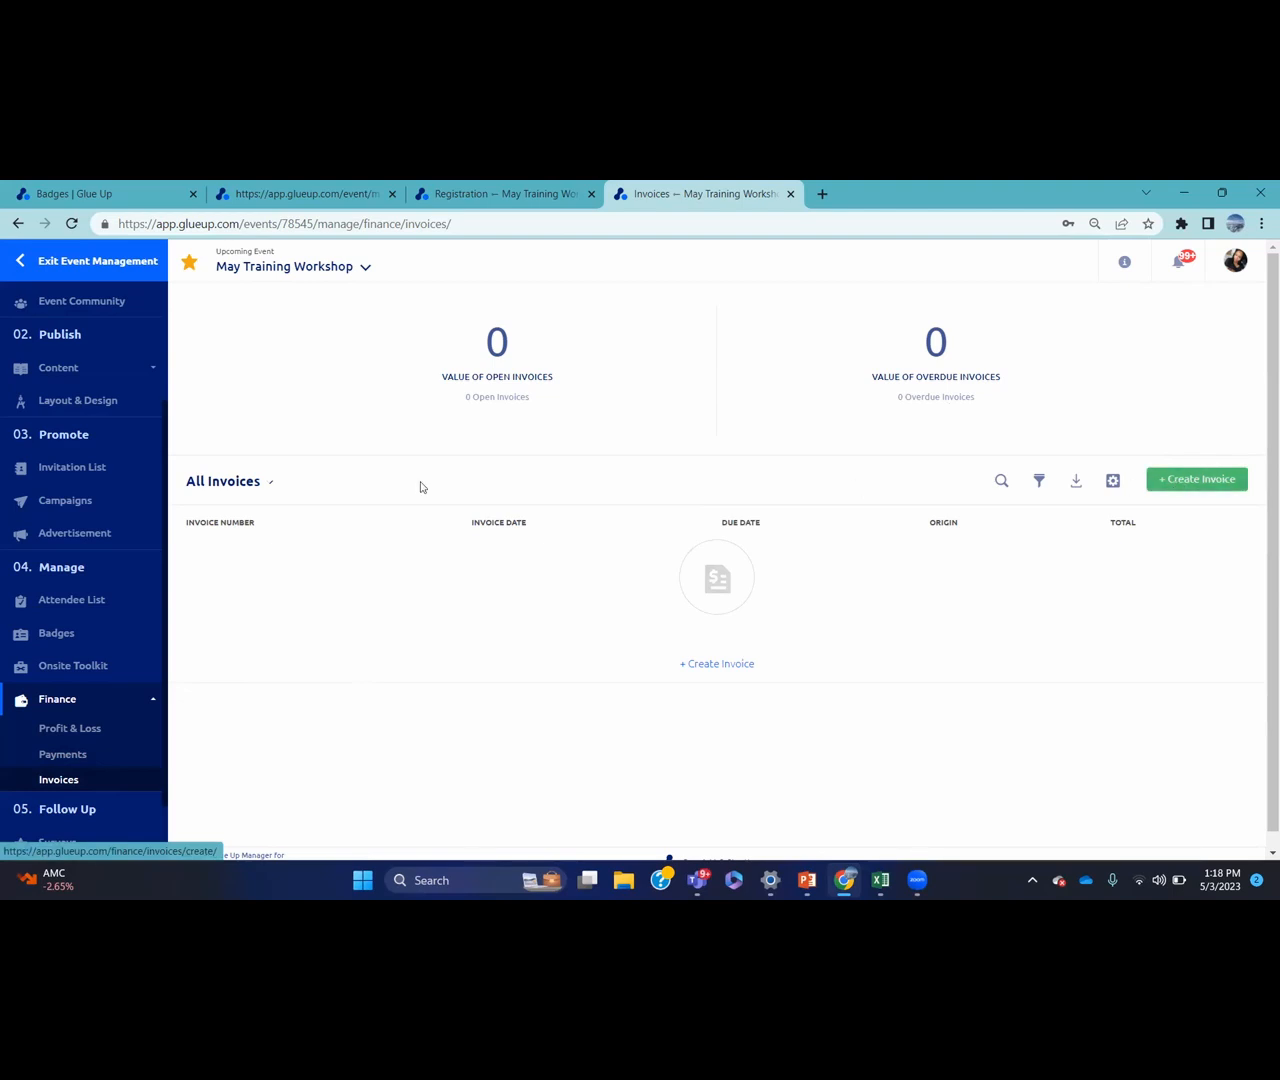
{"action": "scroll", "coordinate": [160, 431], "scroll_direction": "down", "scroll_amount": 2}
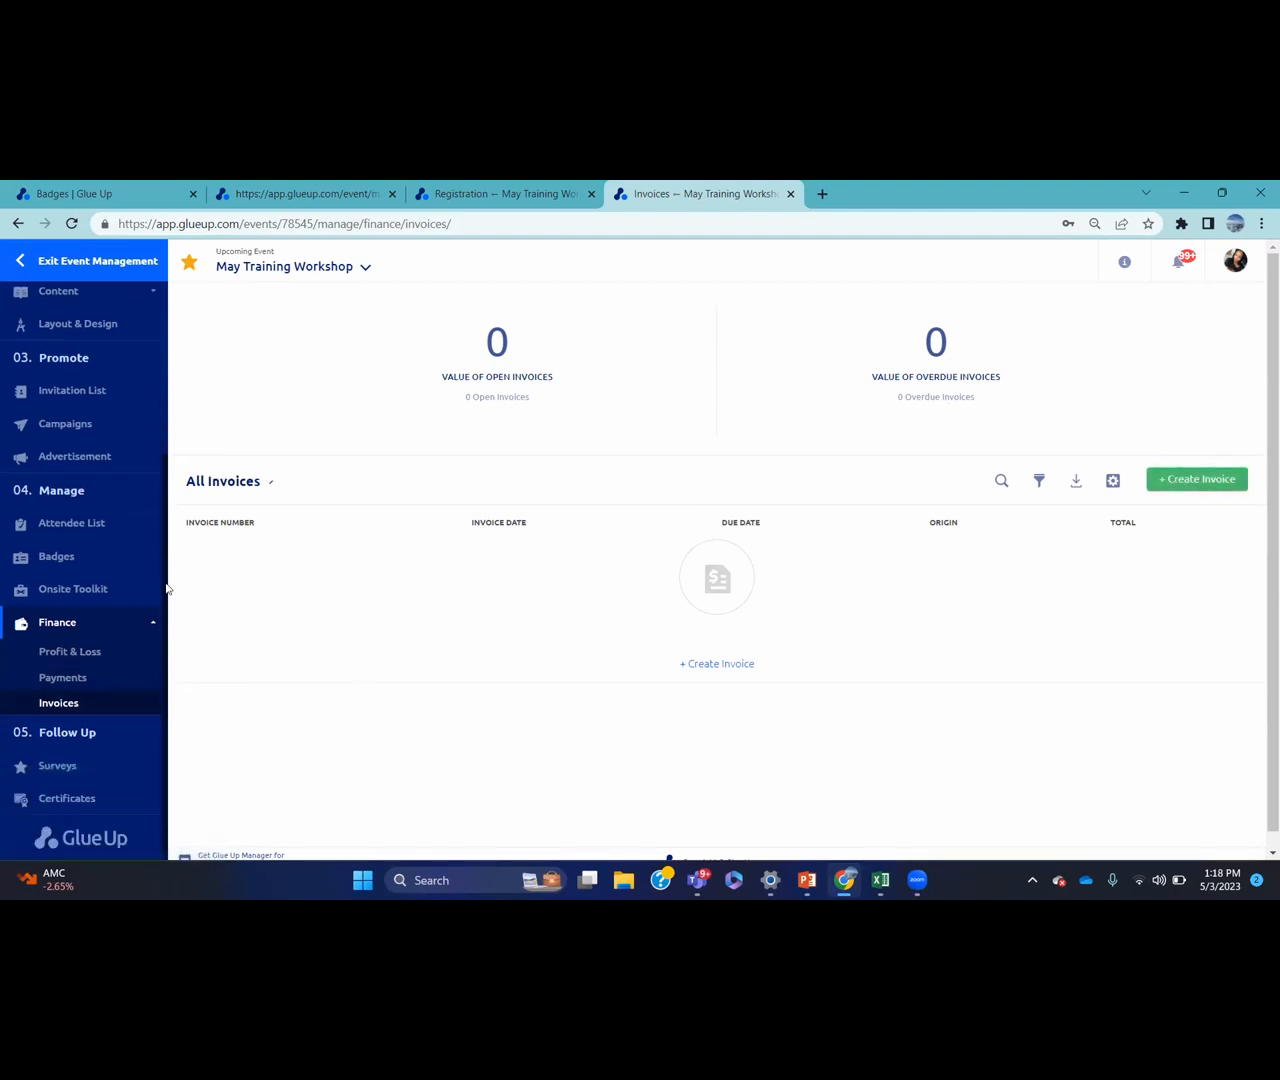
Create a new survey titled 'EVENT SURVEY' from the event's Surveys page
{"action": "left_click", "coordinate": [152, 760]}
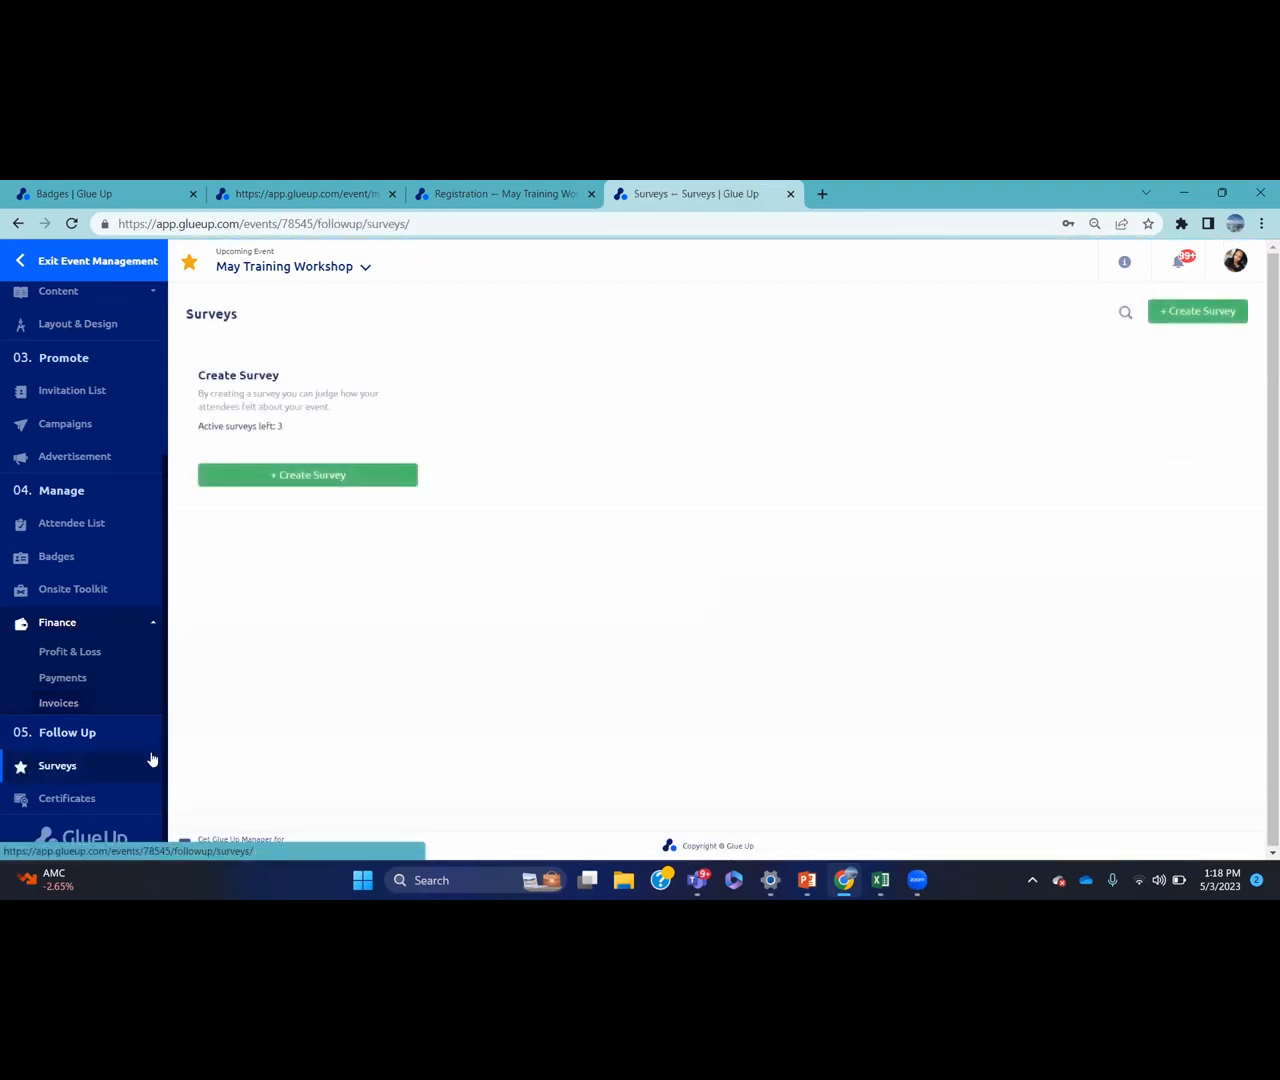
{"action": "left_click", "coordinate": [355, 480]}
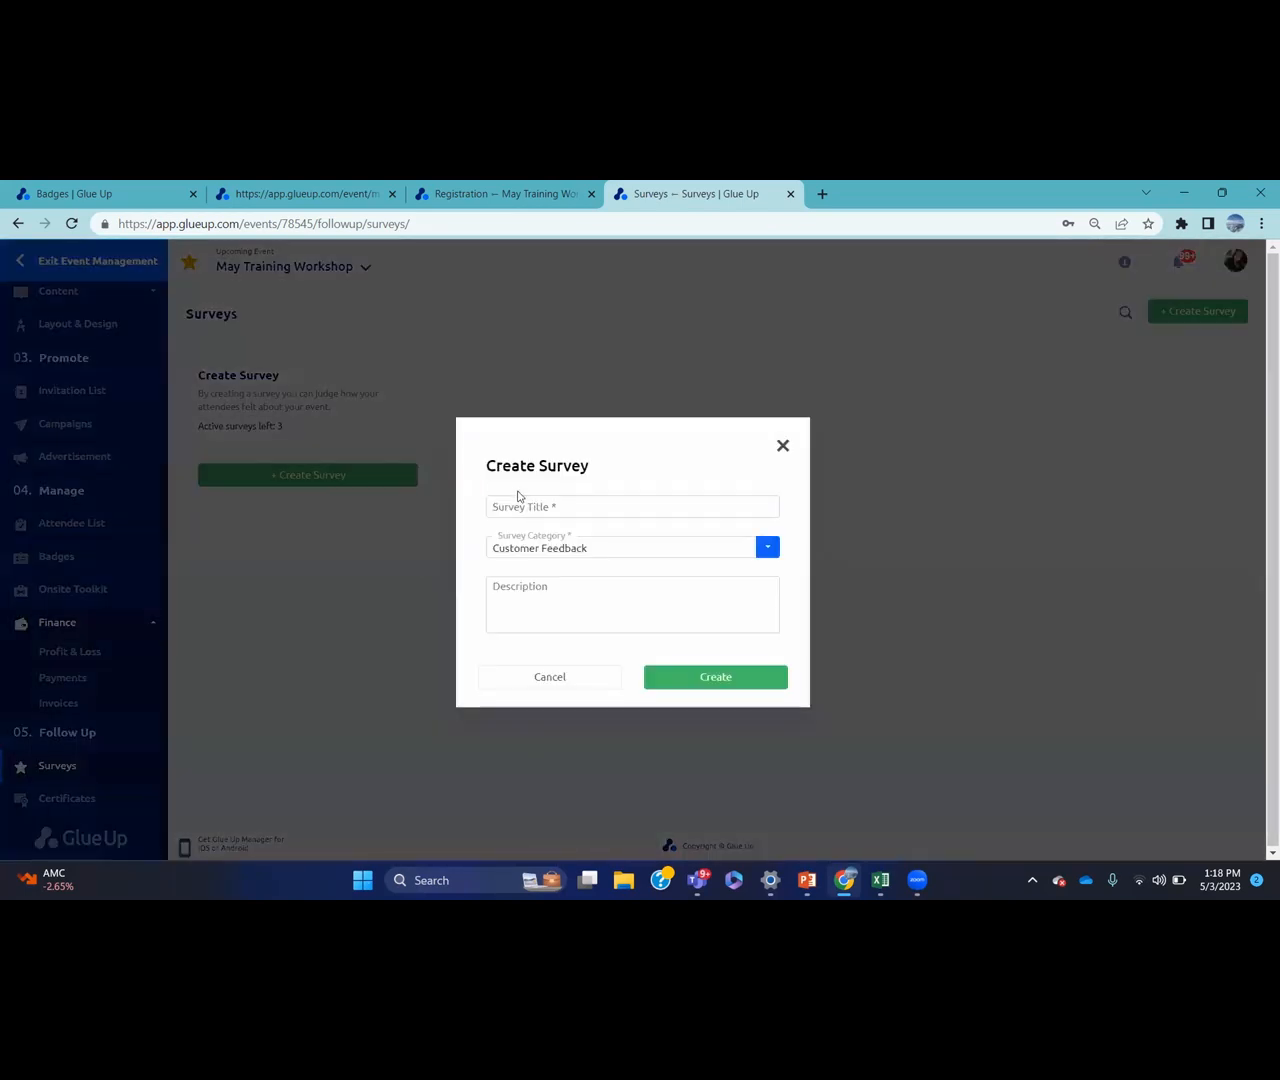
{"action": "left_click", "coordinate": [530, 505]}
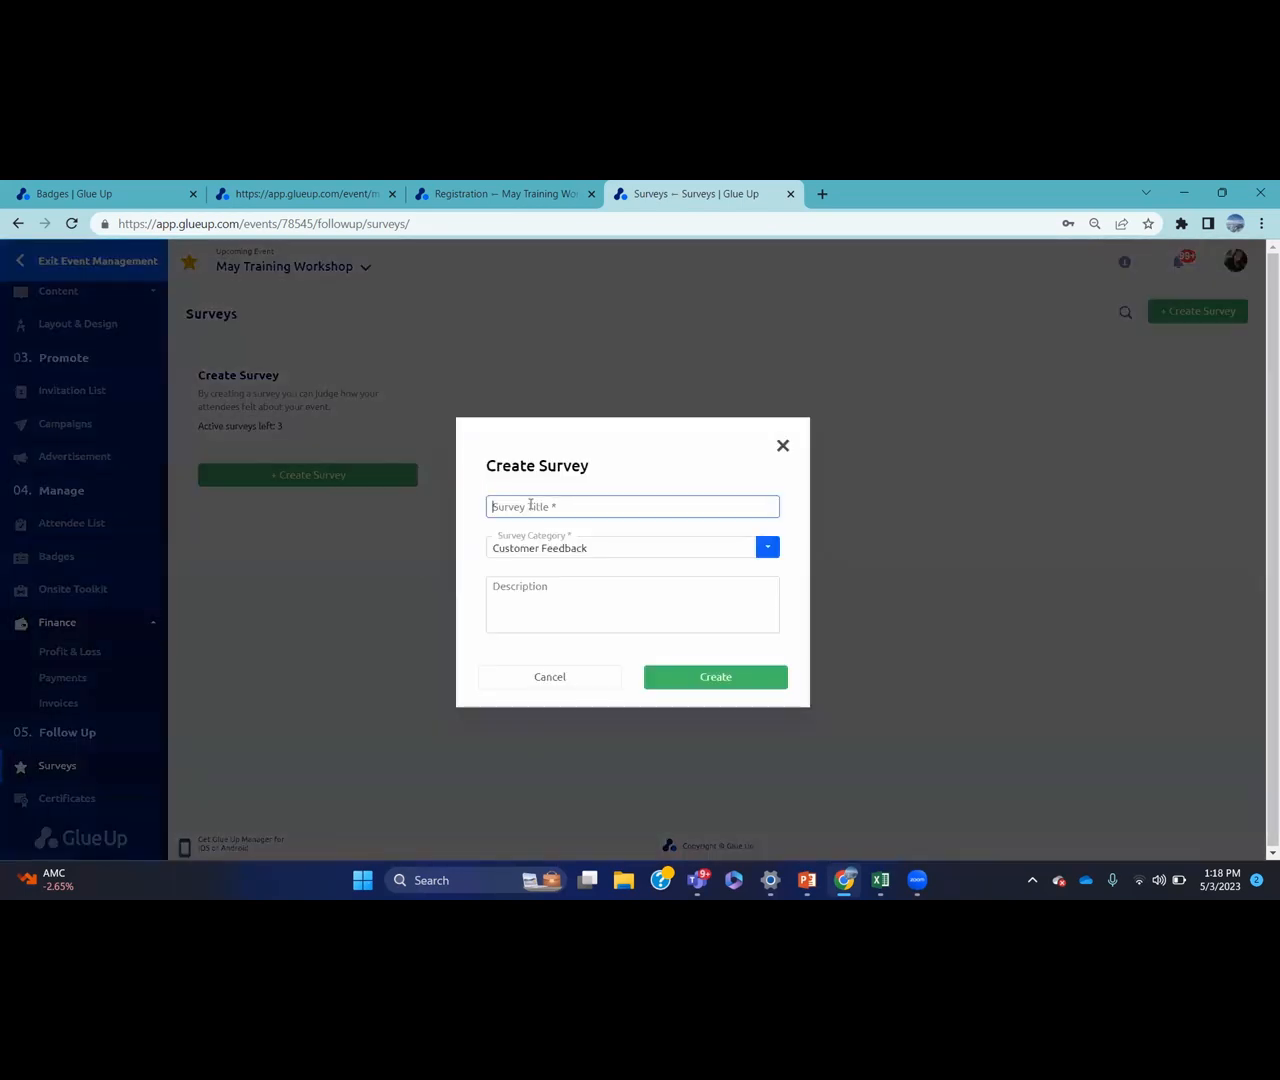
{"action": "type", "text": "EVENT SURVEY"}
{"action": "left_click", "coordinate": [722, 680]}
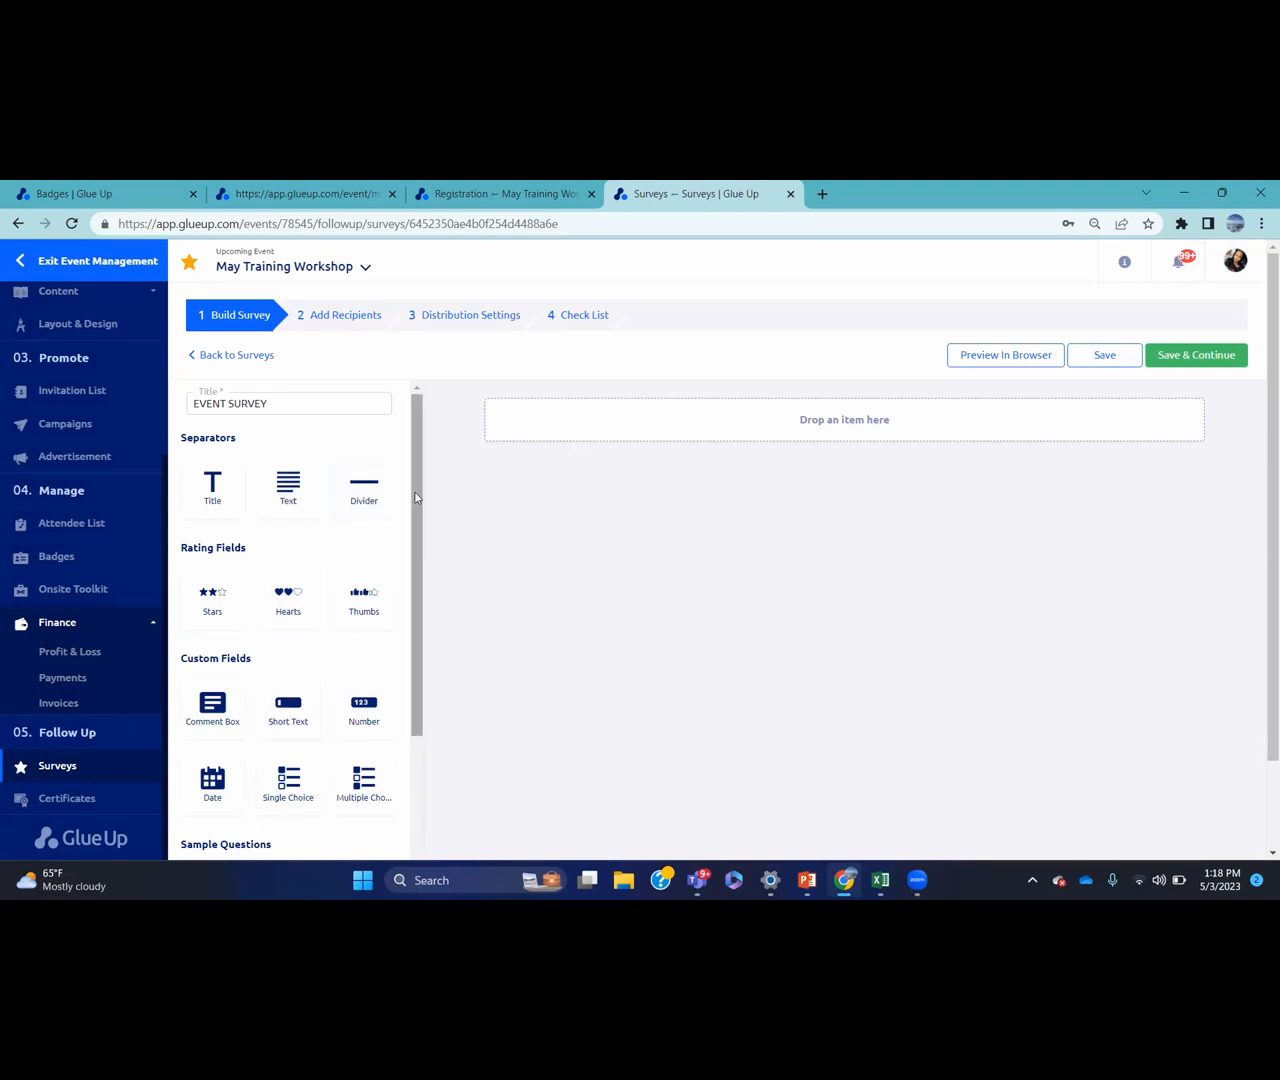
Add six sample questions (event value, interaction rating, attend again, future topics, speaker effectiveness, additional comments) and save
{"action": "left_click_drag", "start_coordinate": [417, 500], "coordinate": [403, 717]}
{"action": "left_click_drag", "start_coordinate": [280, 749], "coordinate": [545, 439]}
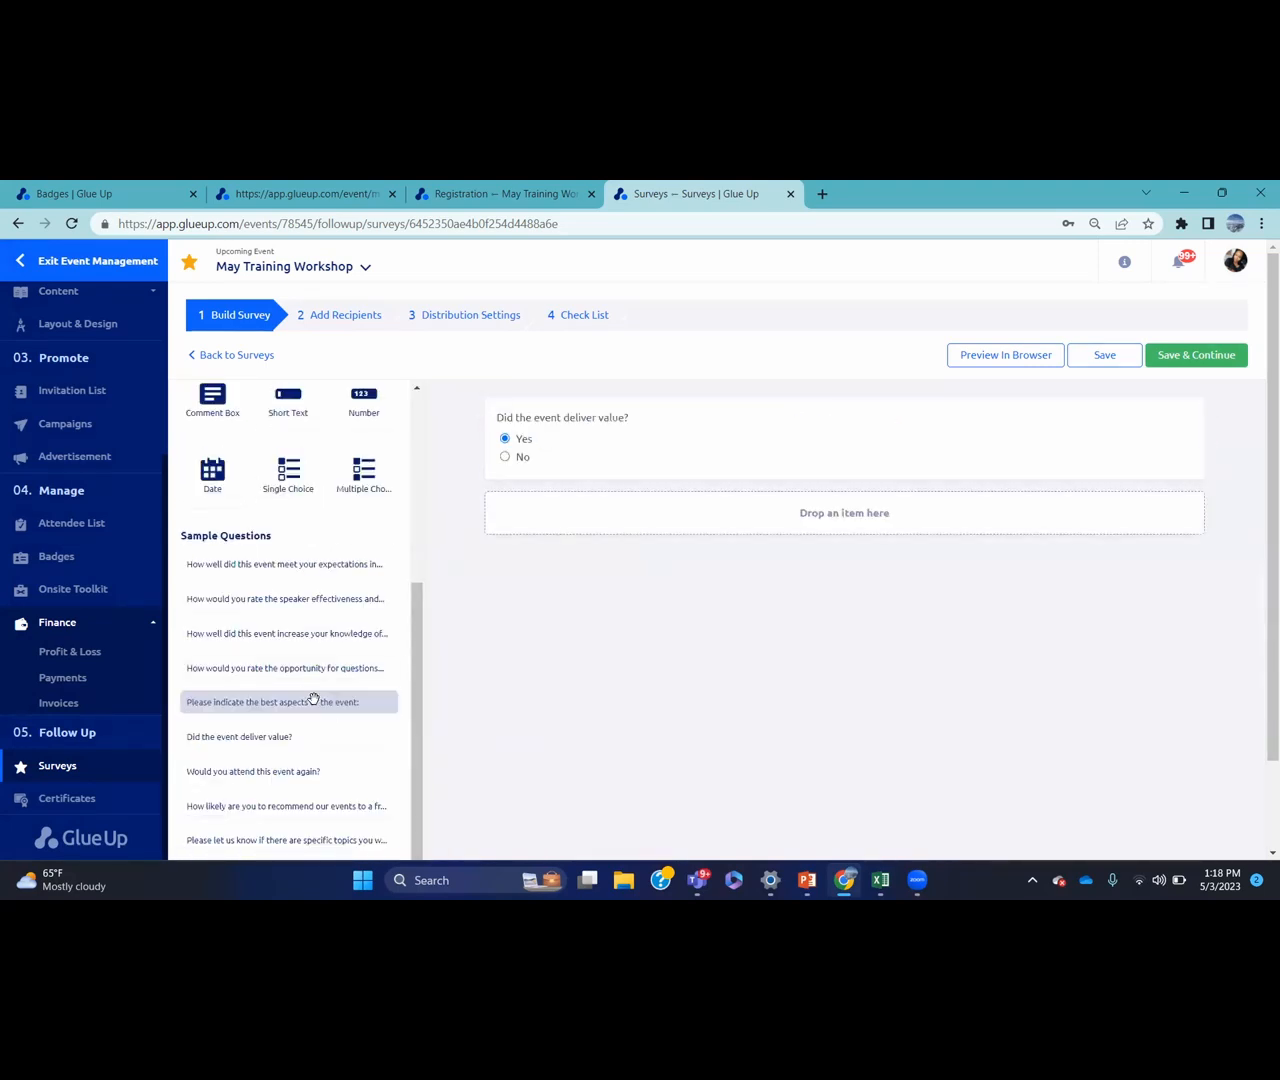
{"action": "left_click_drag", "start_coordinate": [281, 669], "coordinate": [550, 494]}
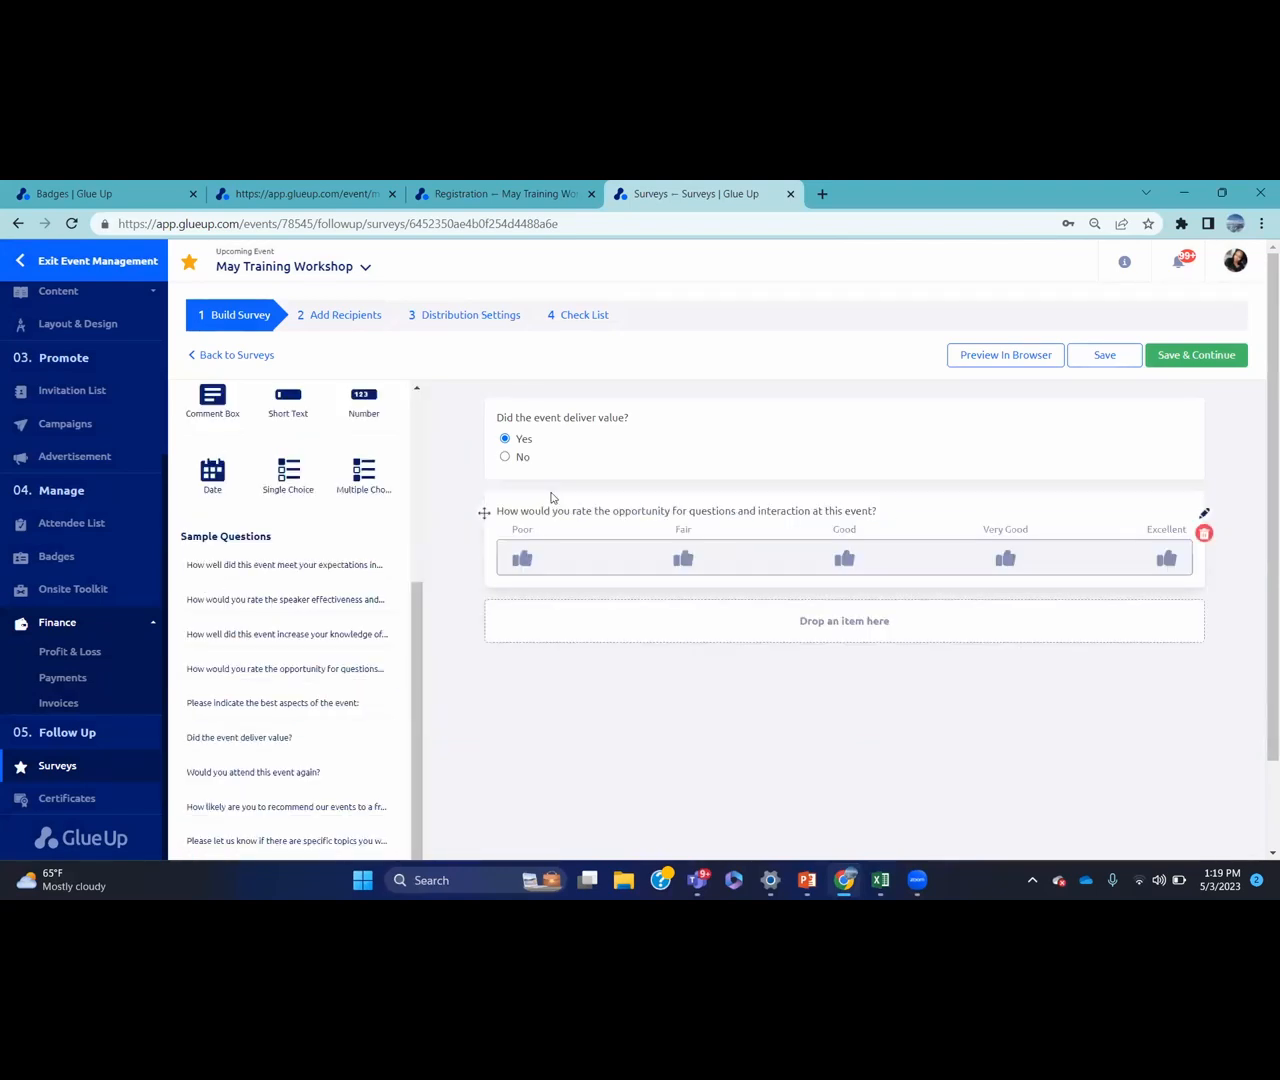
{"action": "left_click_drag", "start_coordinate": [427, 732], "coordinate": [571, 646]}
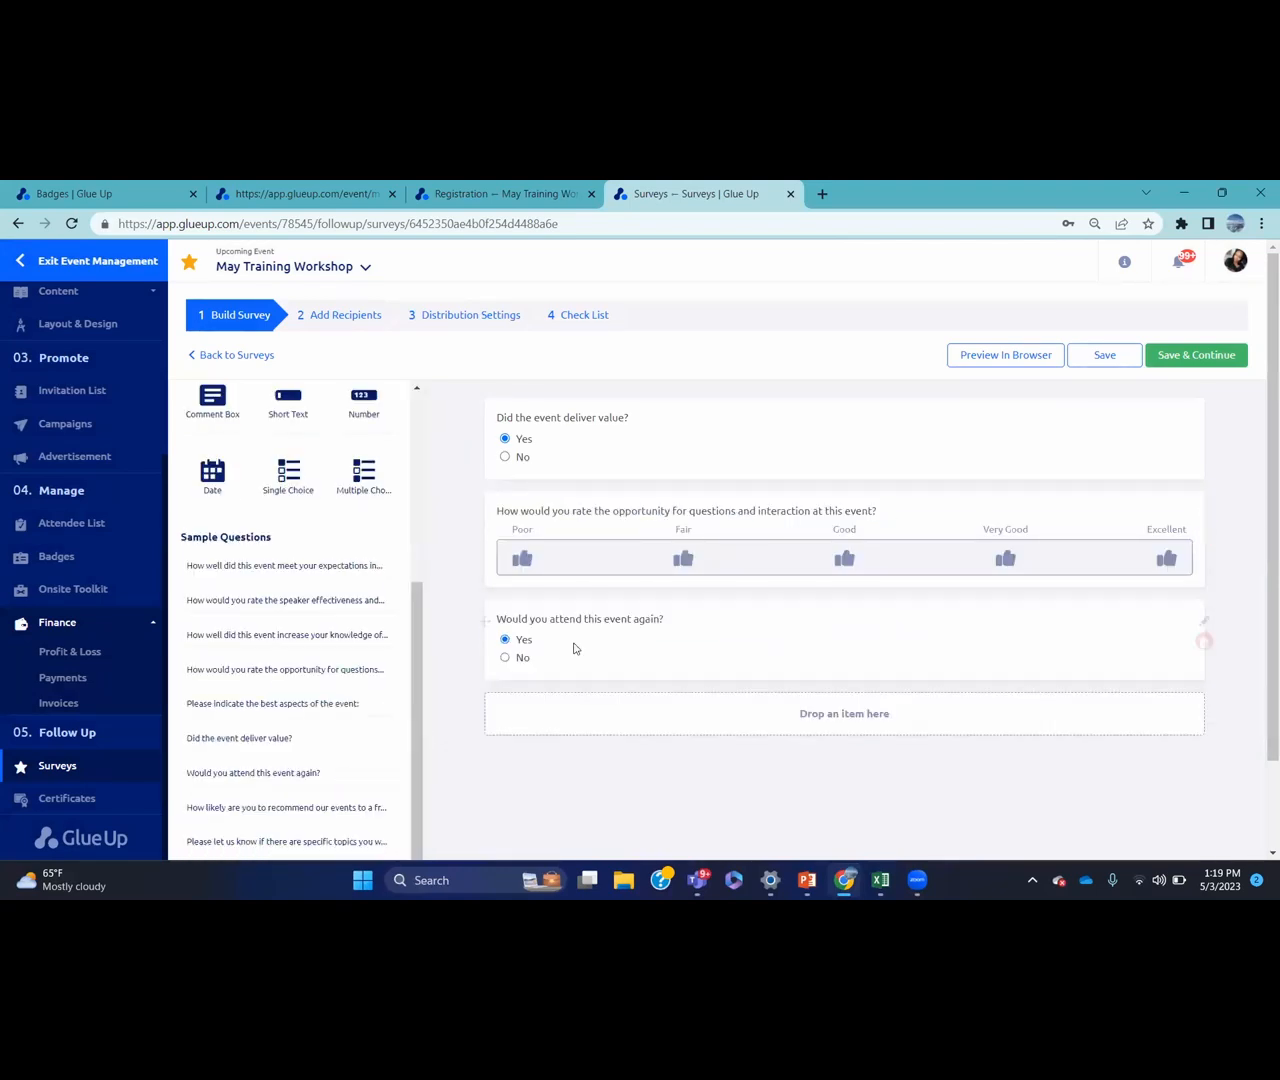
{"action": "left_click_drag", "start_coordinate": [336, 832], "coordinate": [614, 697]}
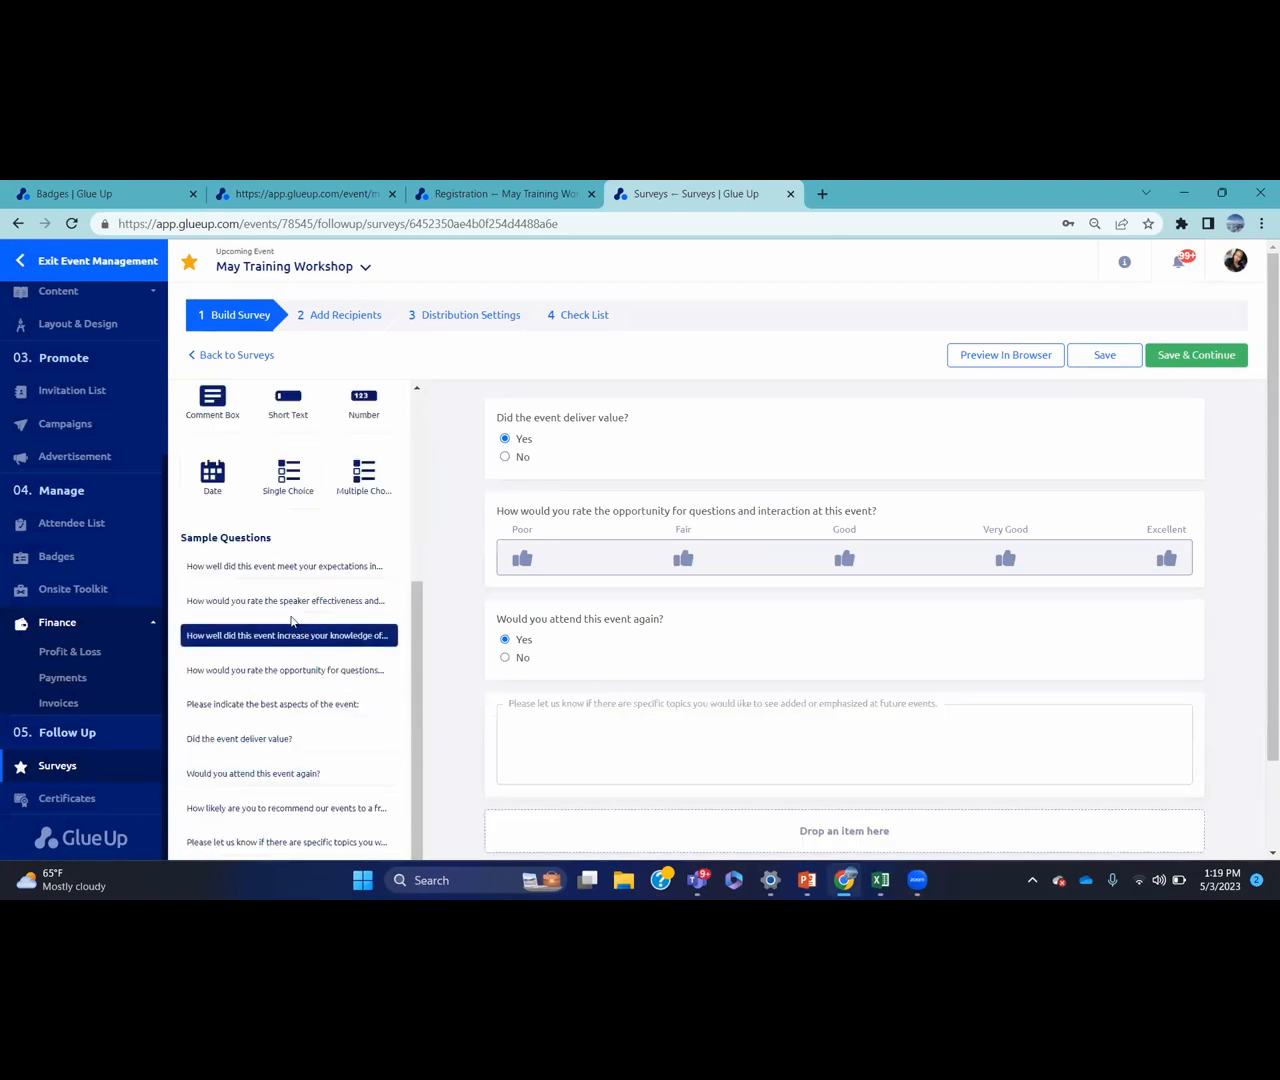
{"action": "left_click_drag", "start_coordinate": [285, 607], "coordinate": [597, 690]}
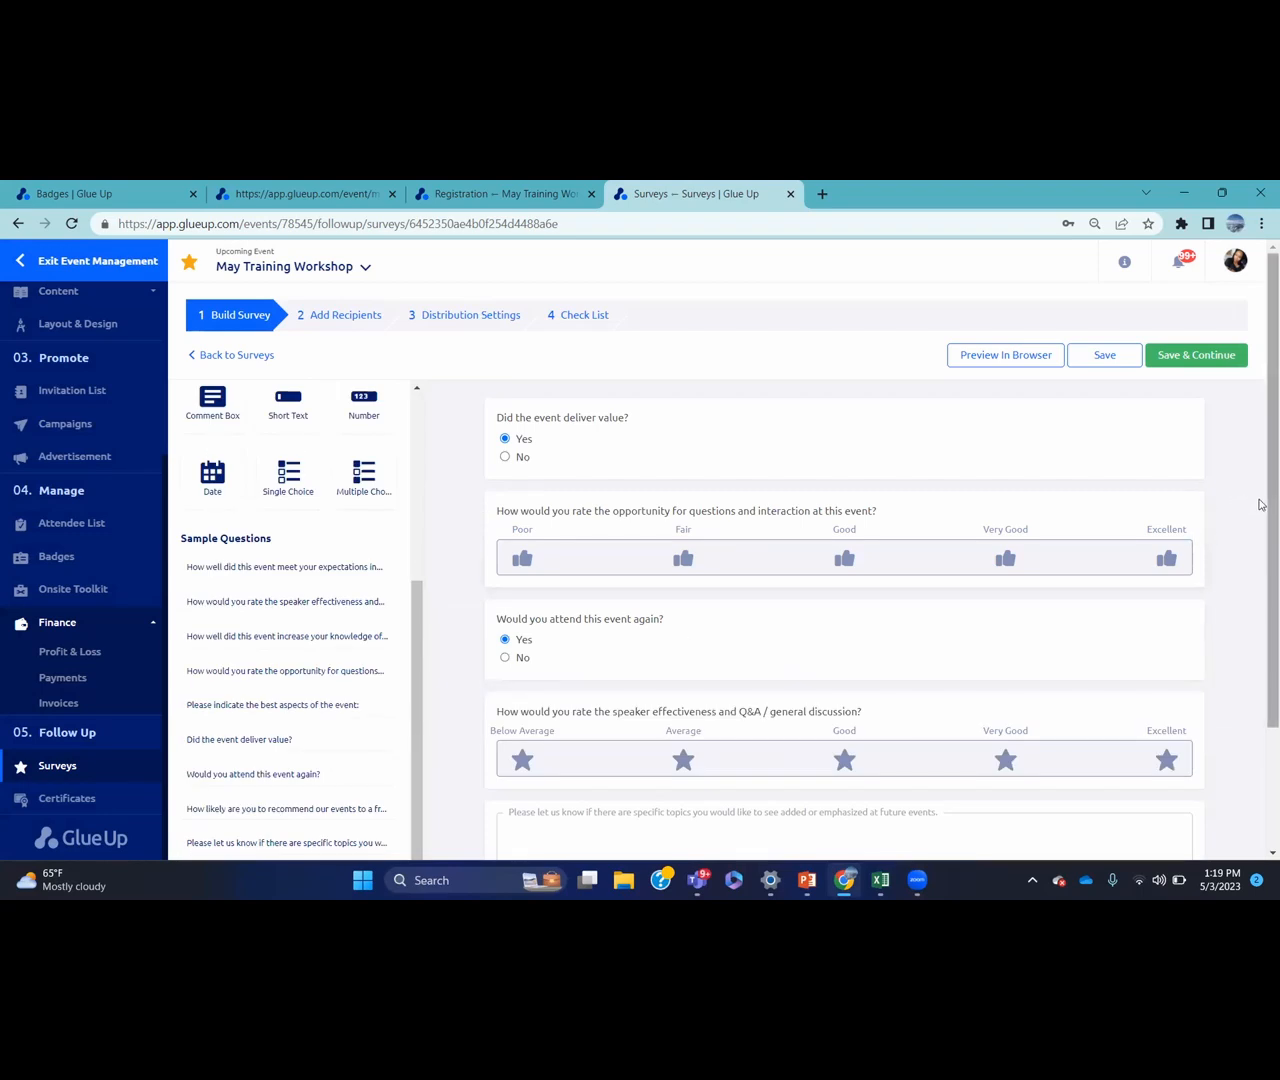
{"action": "left_click_drag", "start_coordinate": [1262, 505], "coordinate": [1264, 598]}
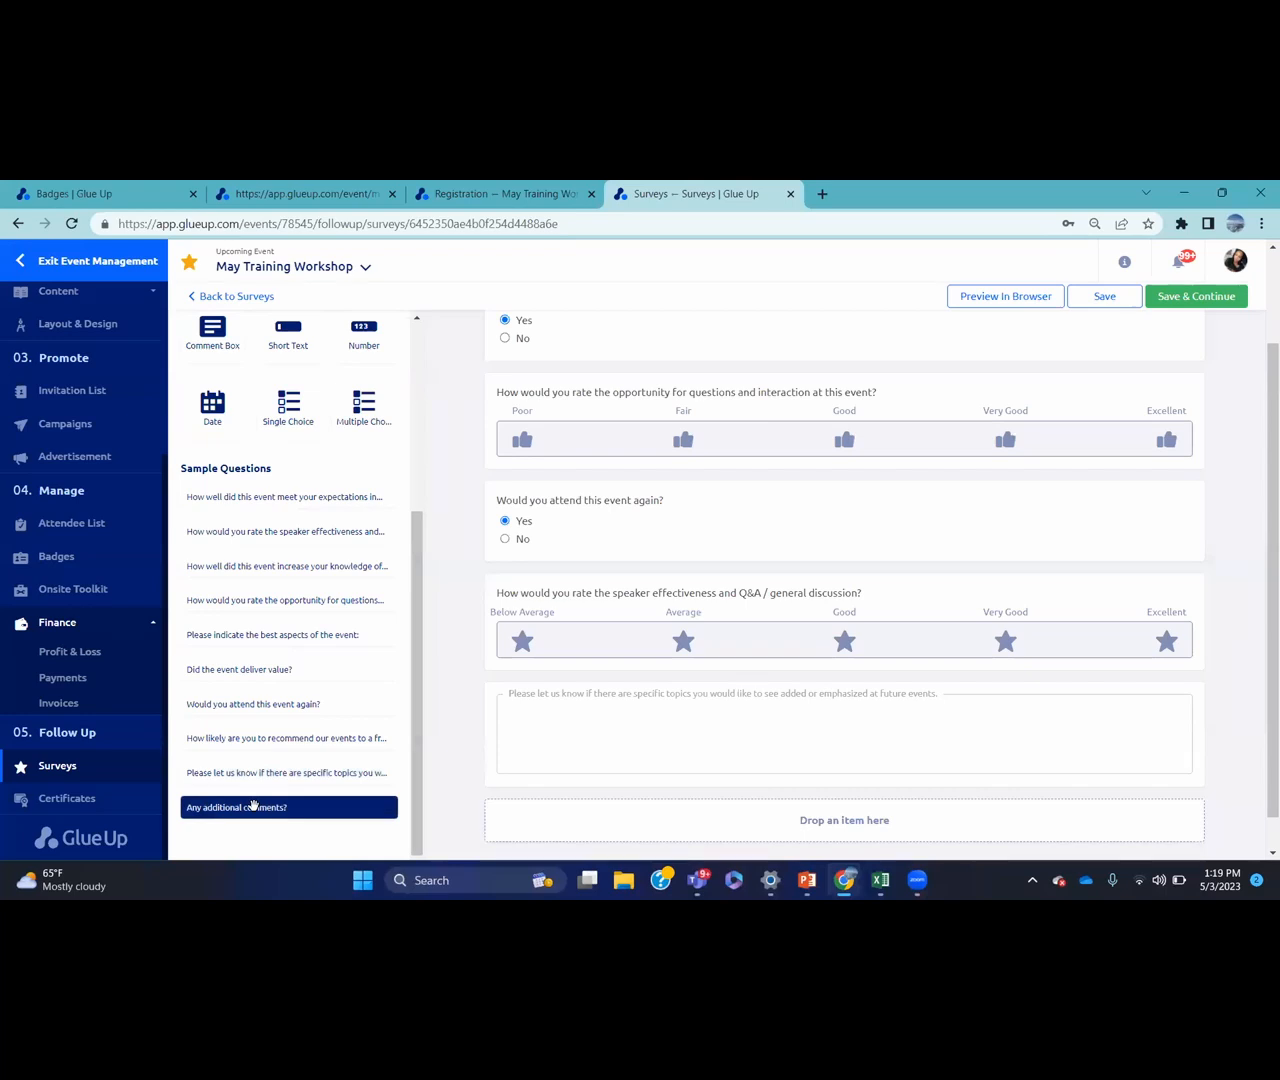
{"action": "left_click_drag", "start_coordinate": [253, 806], "coordinate": [560, 815]}
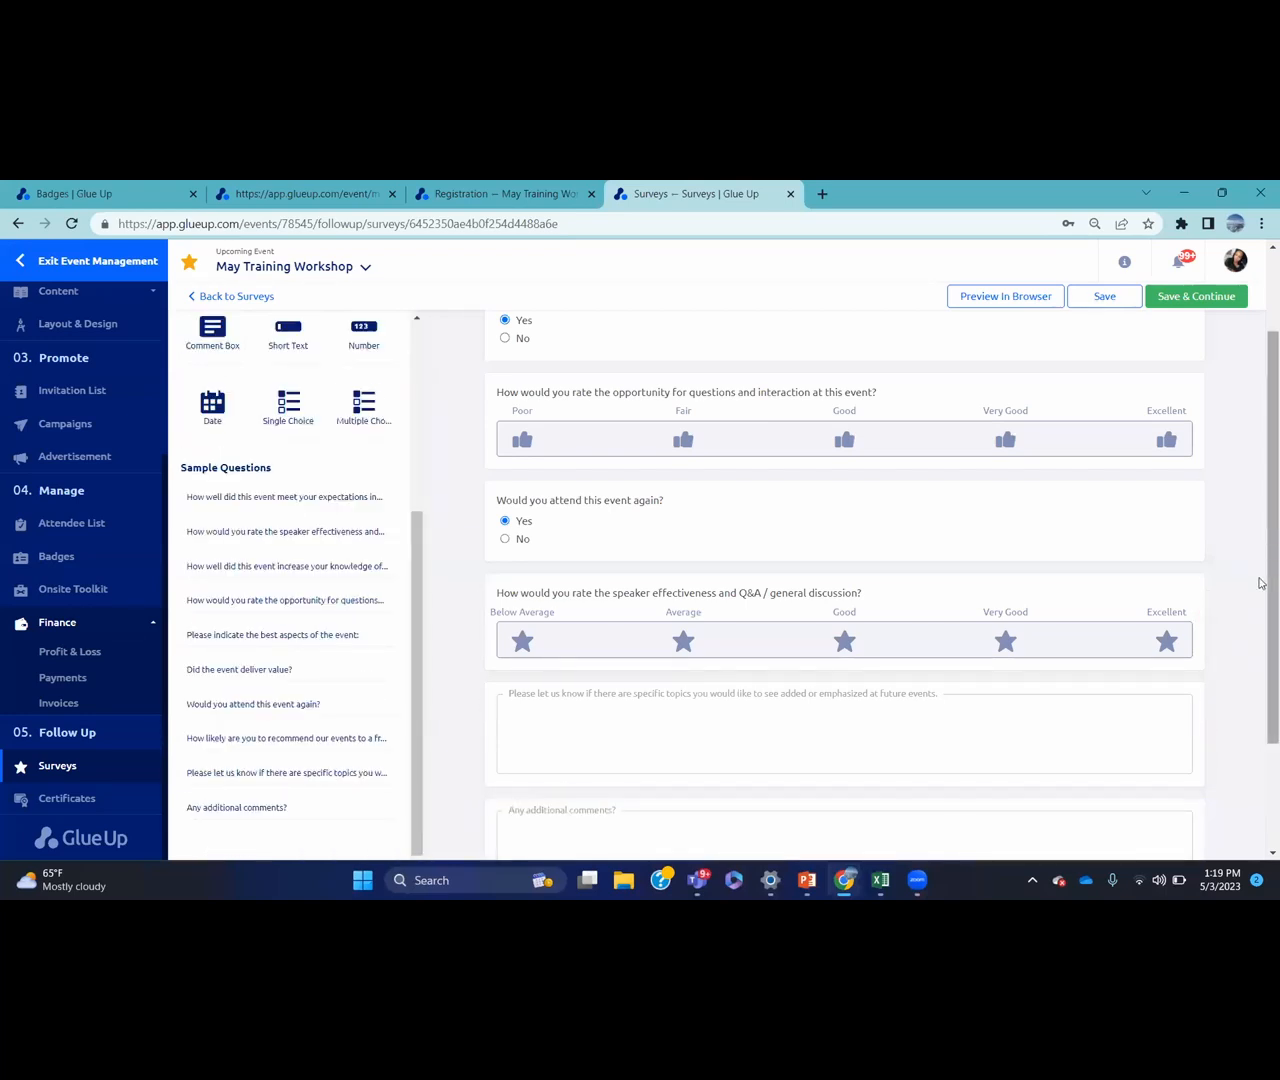
{"action": "left_click_drag", "start_coordinate": [1262, 450], "coordinate": [1260, 352]}
{"action": "left_click", "coordinate": [1221, 357]}
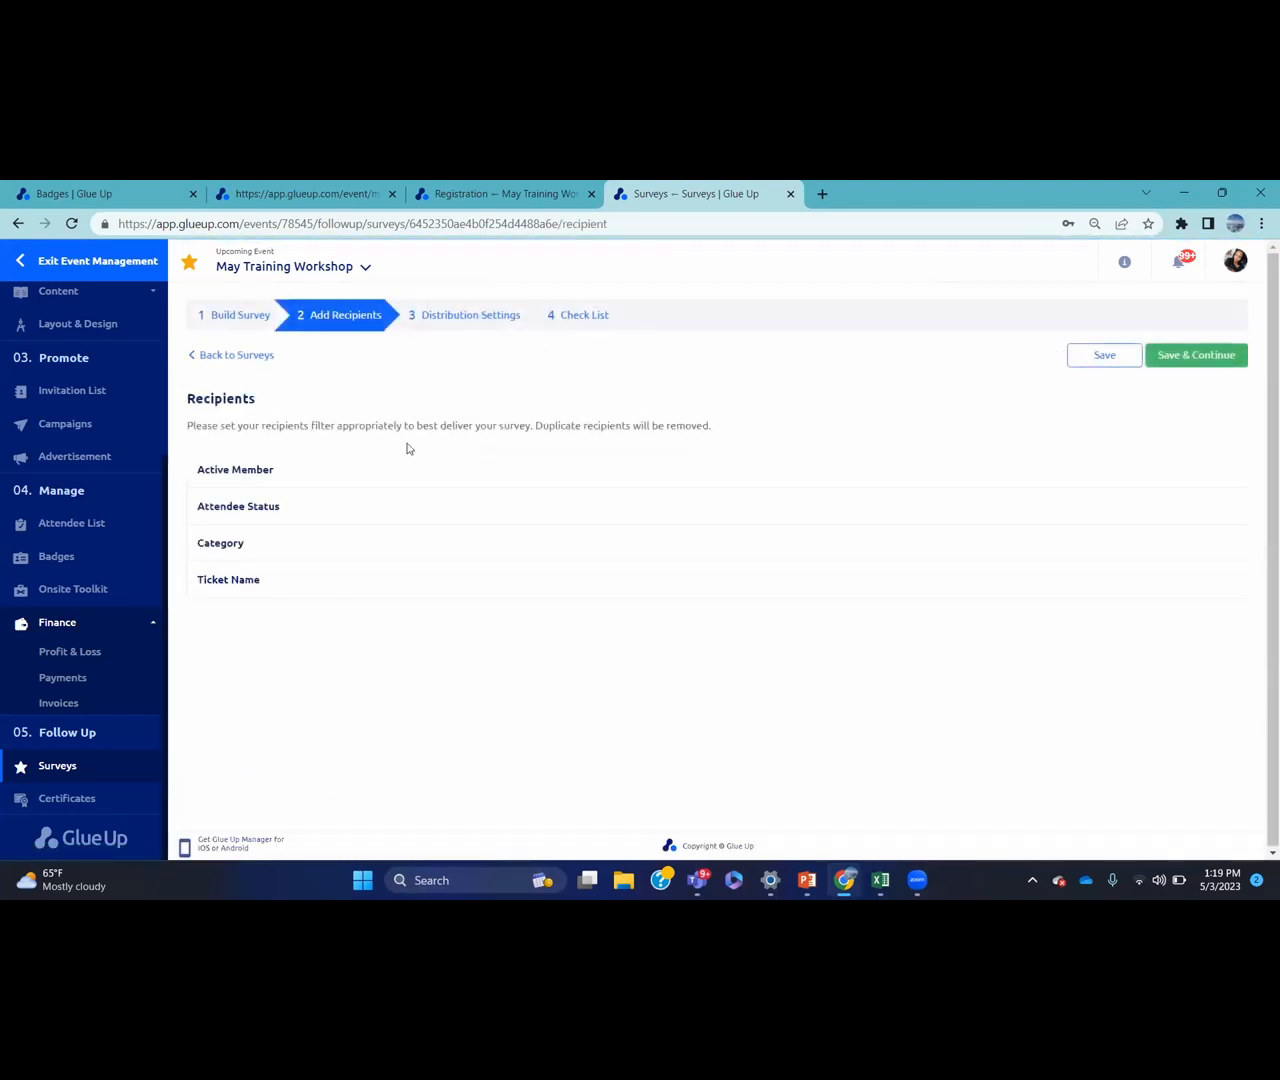
Restrict recipients to Non Member ($100) / Standard Price ticket holders, clearing the check-in status filters, and continue
{"action": "left_click", "coordinate": [364, 477]}
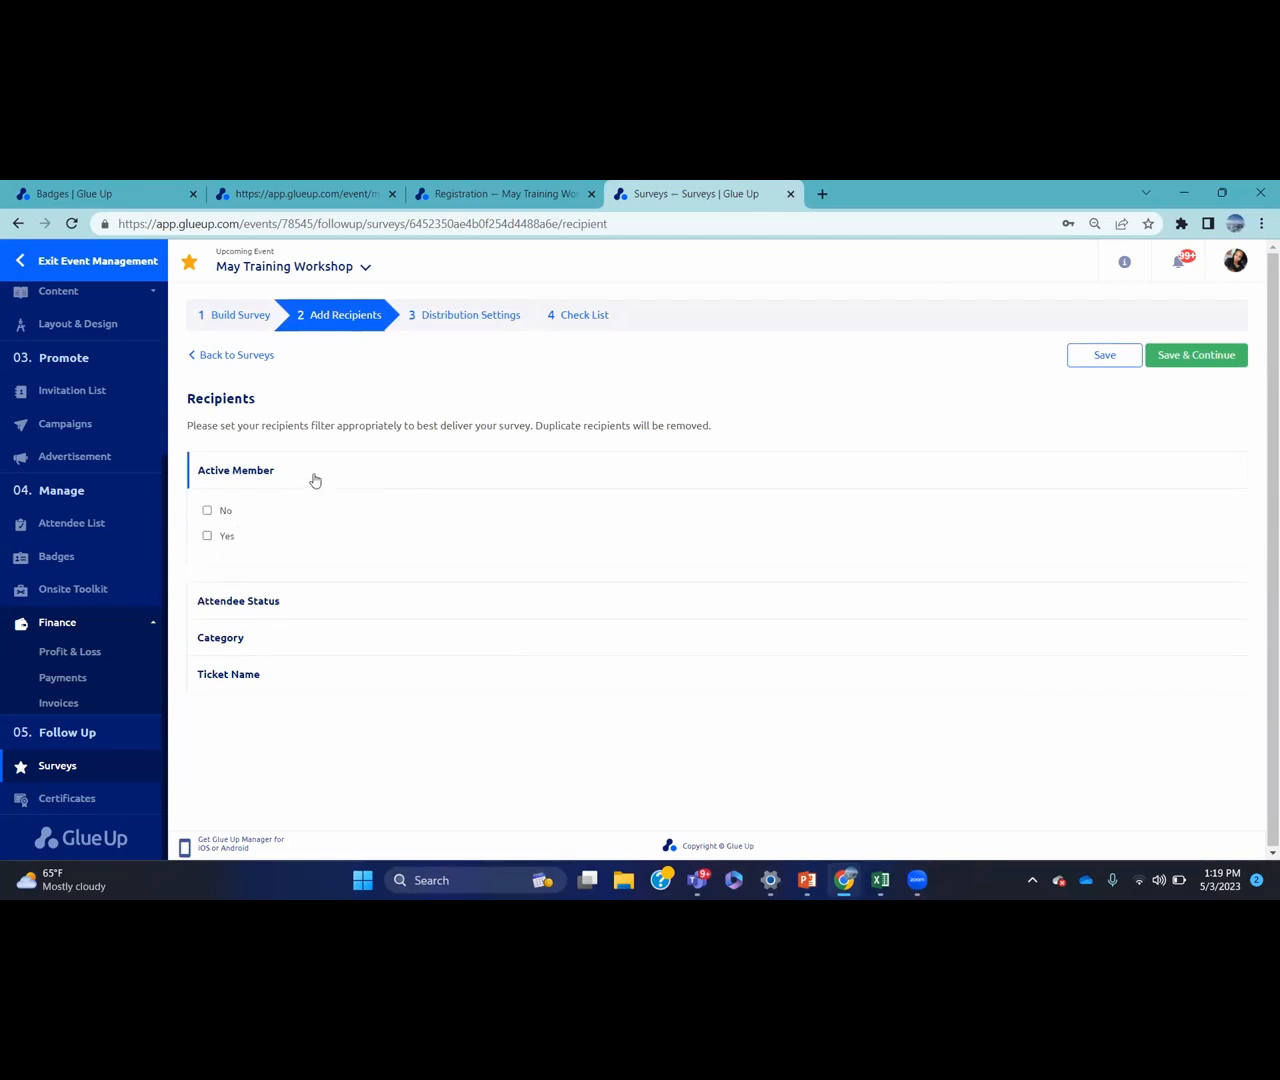
{"action": "left_click", "coordinate": [315, 481]}
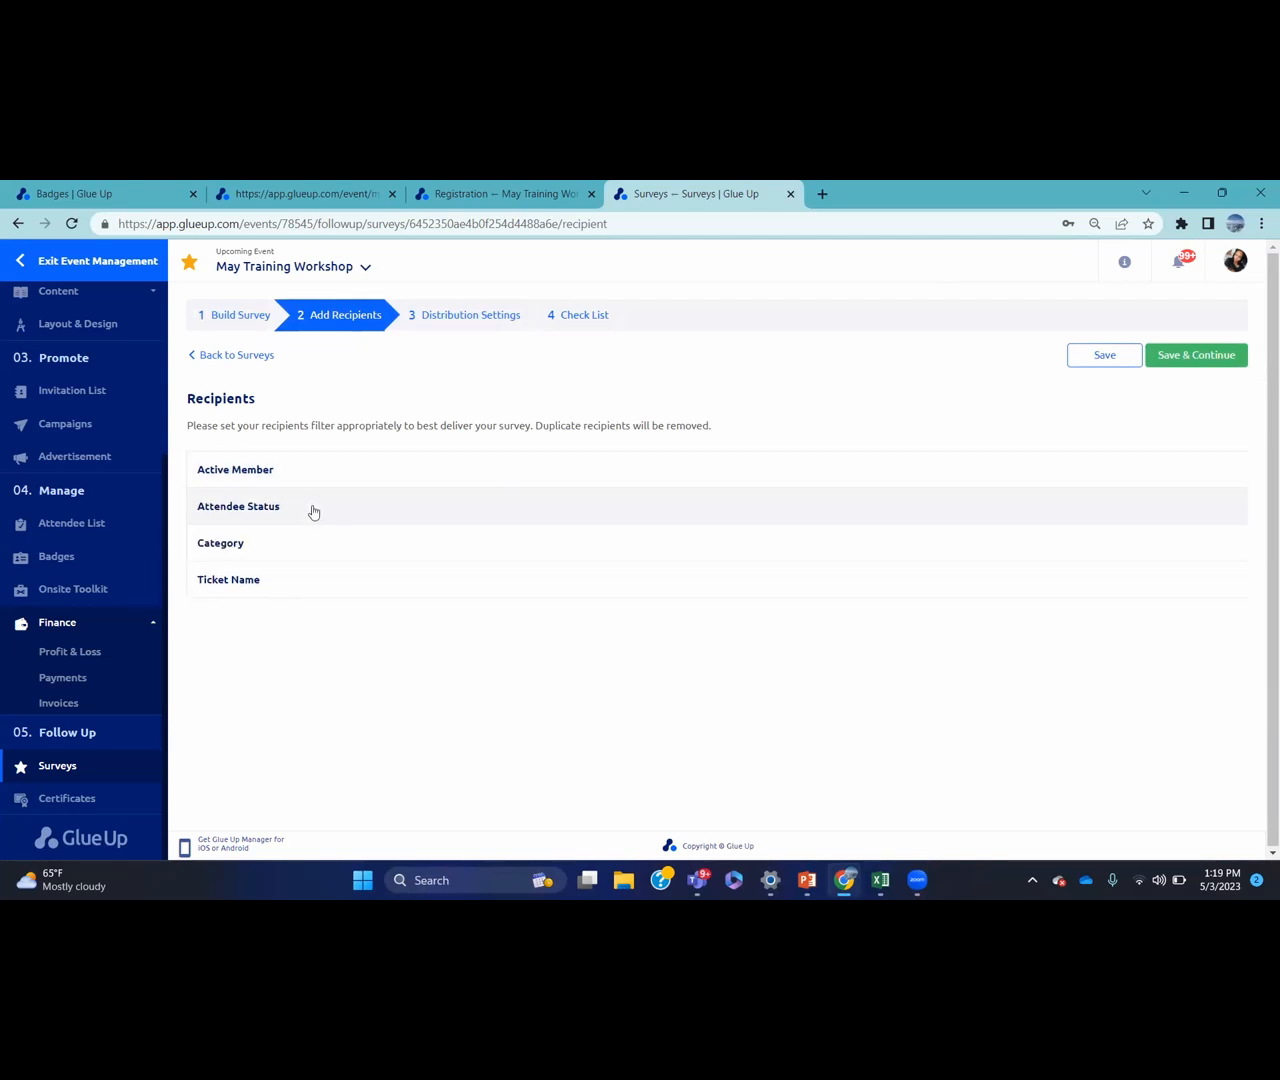
{"action": "left_click", "coordinate": [312, 506]}
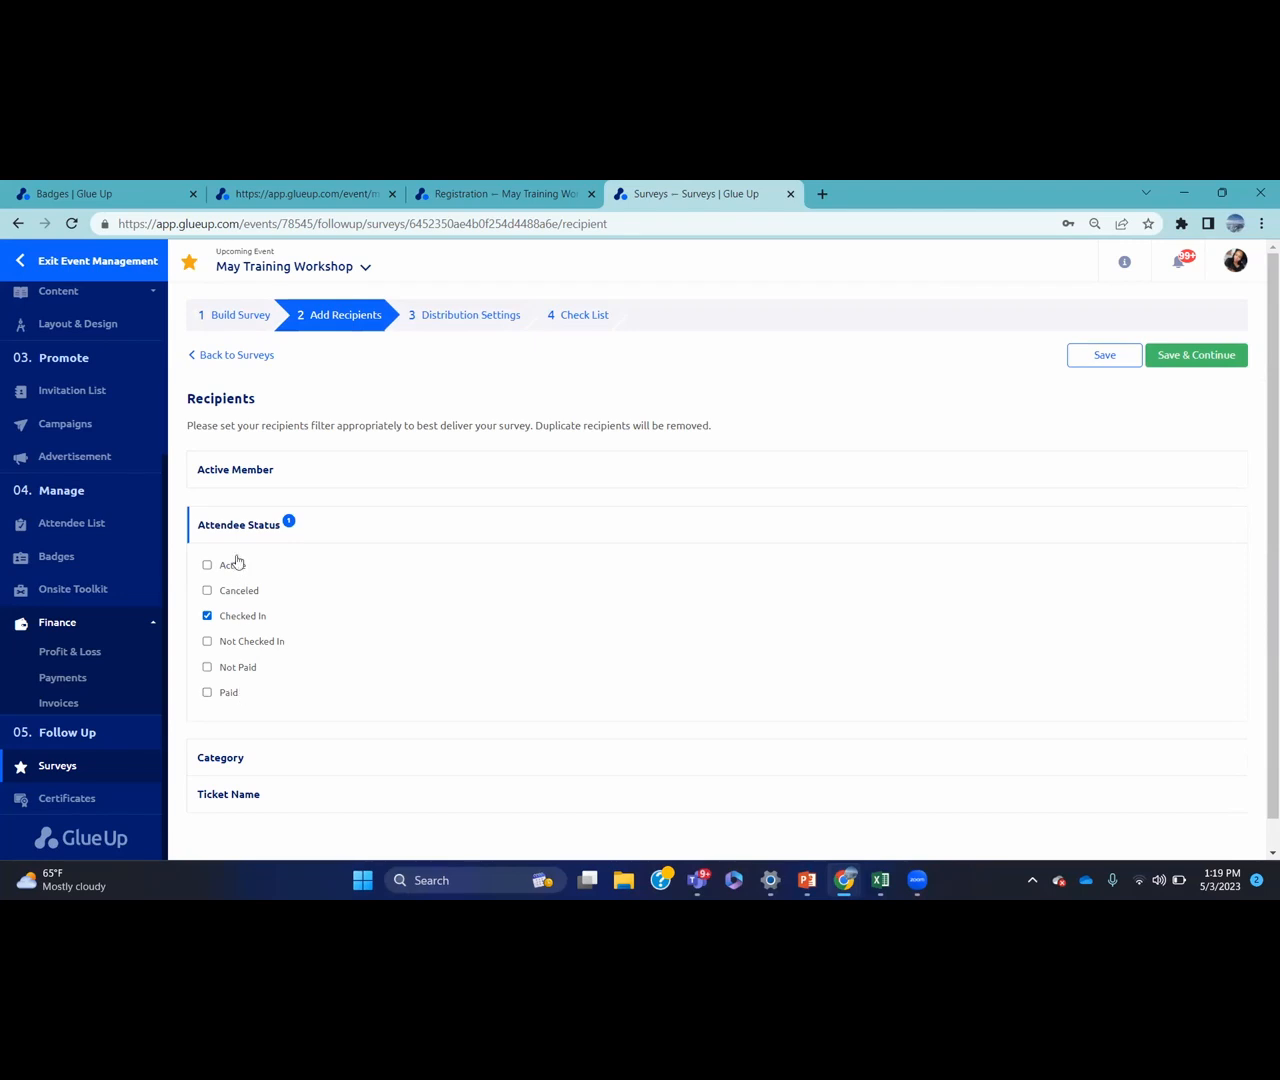
{"action": "left_click", "coordinate": [205, 617]}
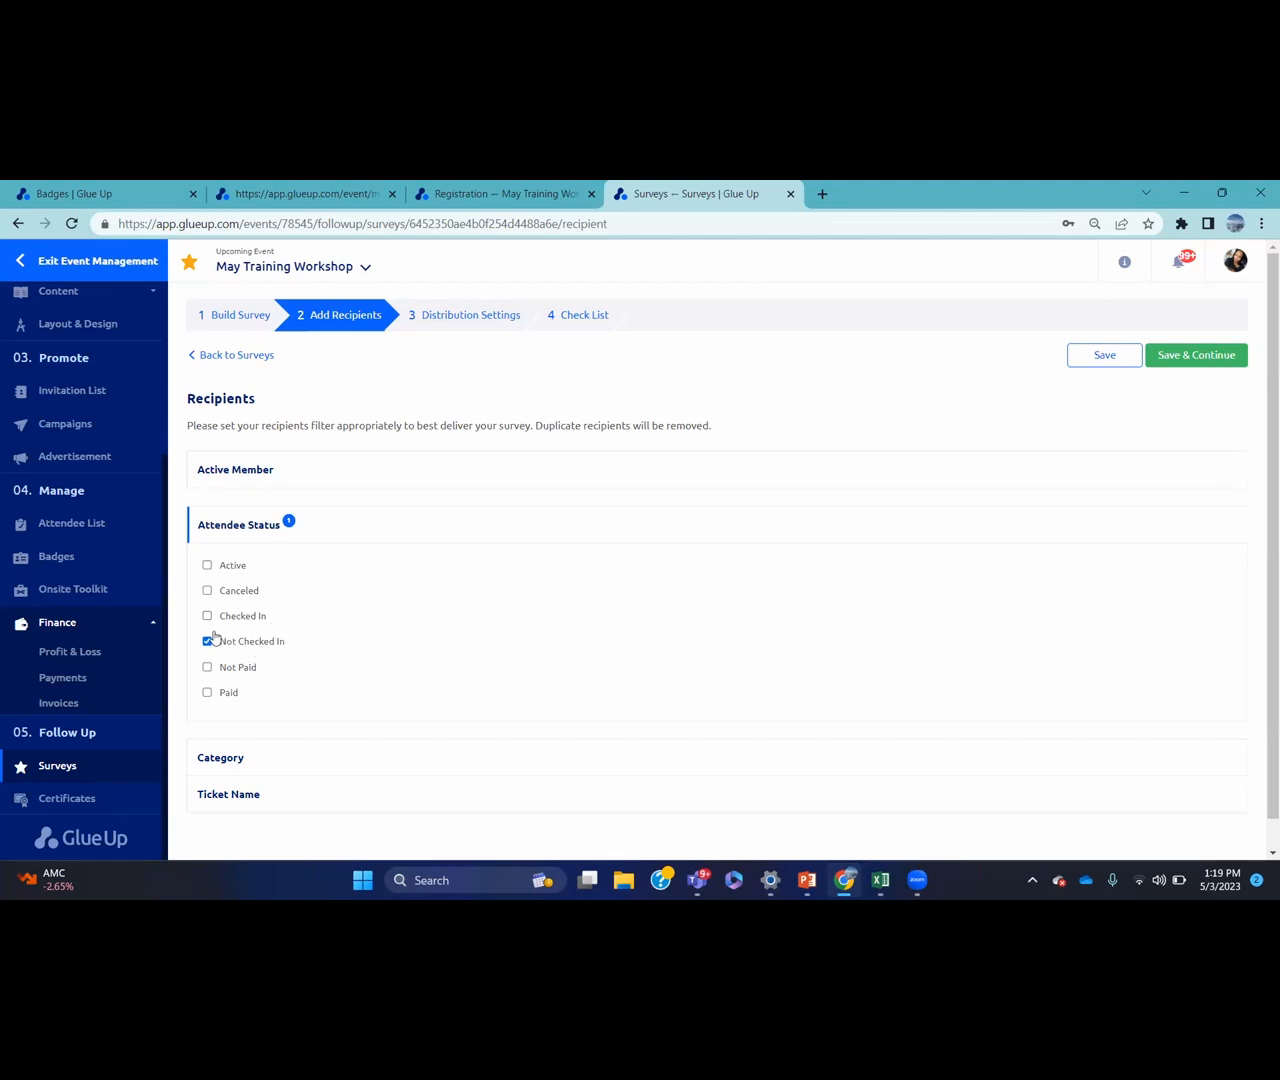
{"action": "left_click", "coordinate": [207, 643]}
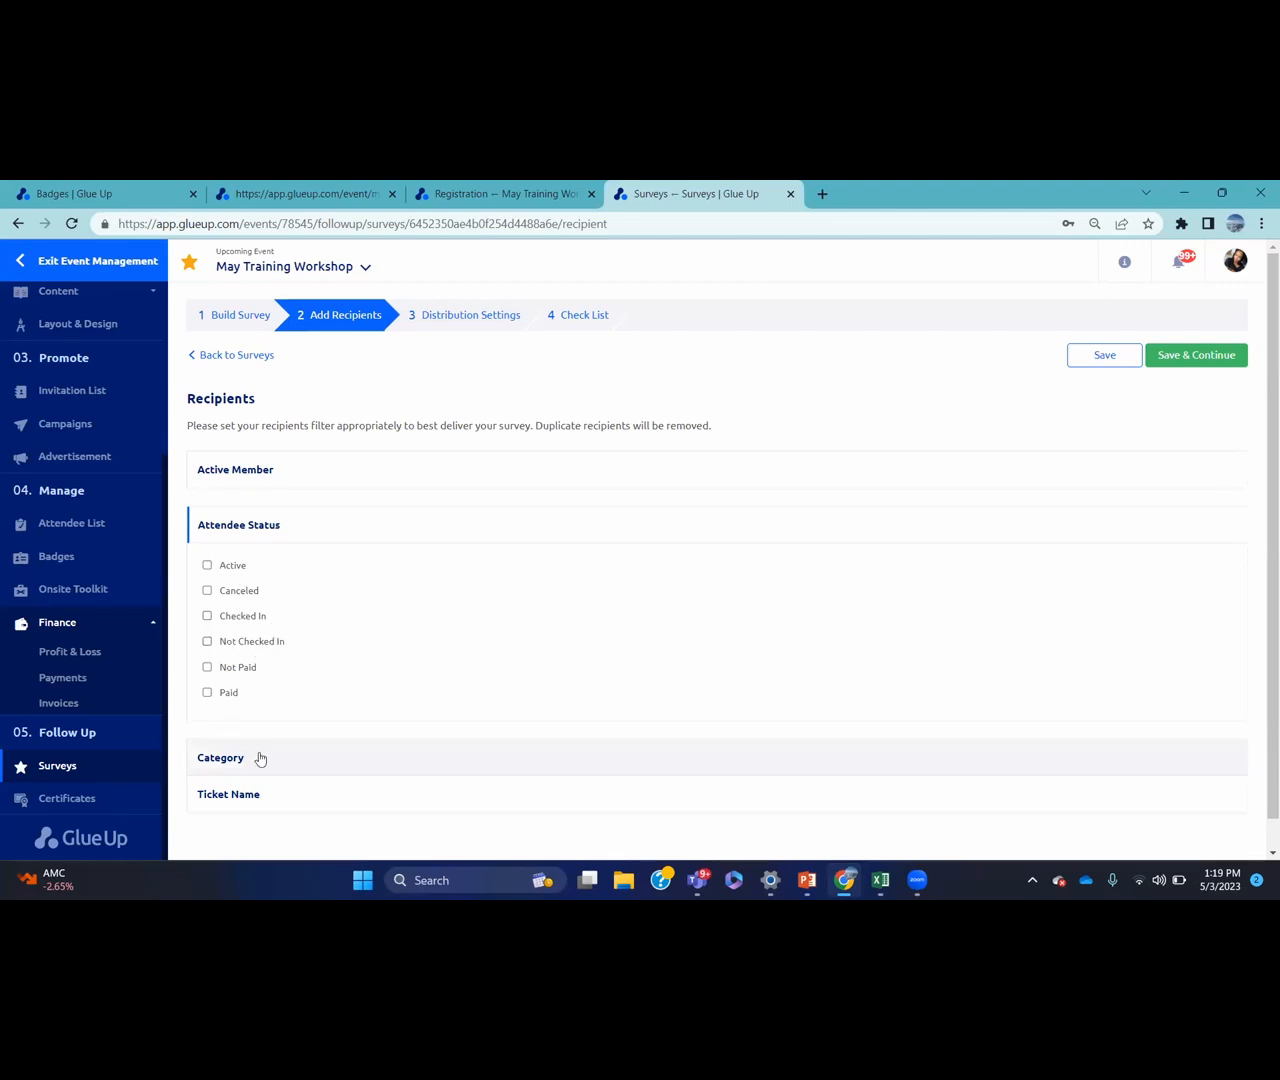
{"action": "left_click", "coordinate": [260, 757]}
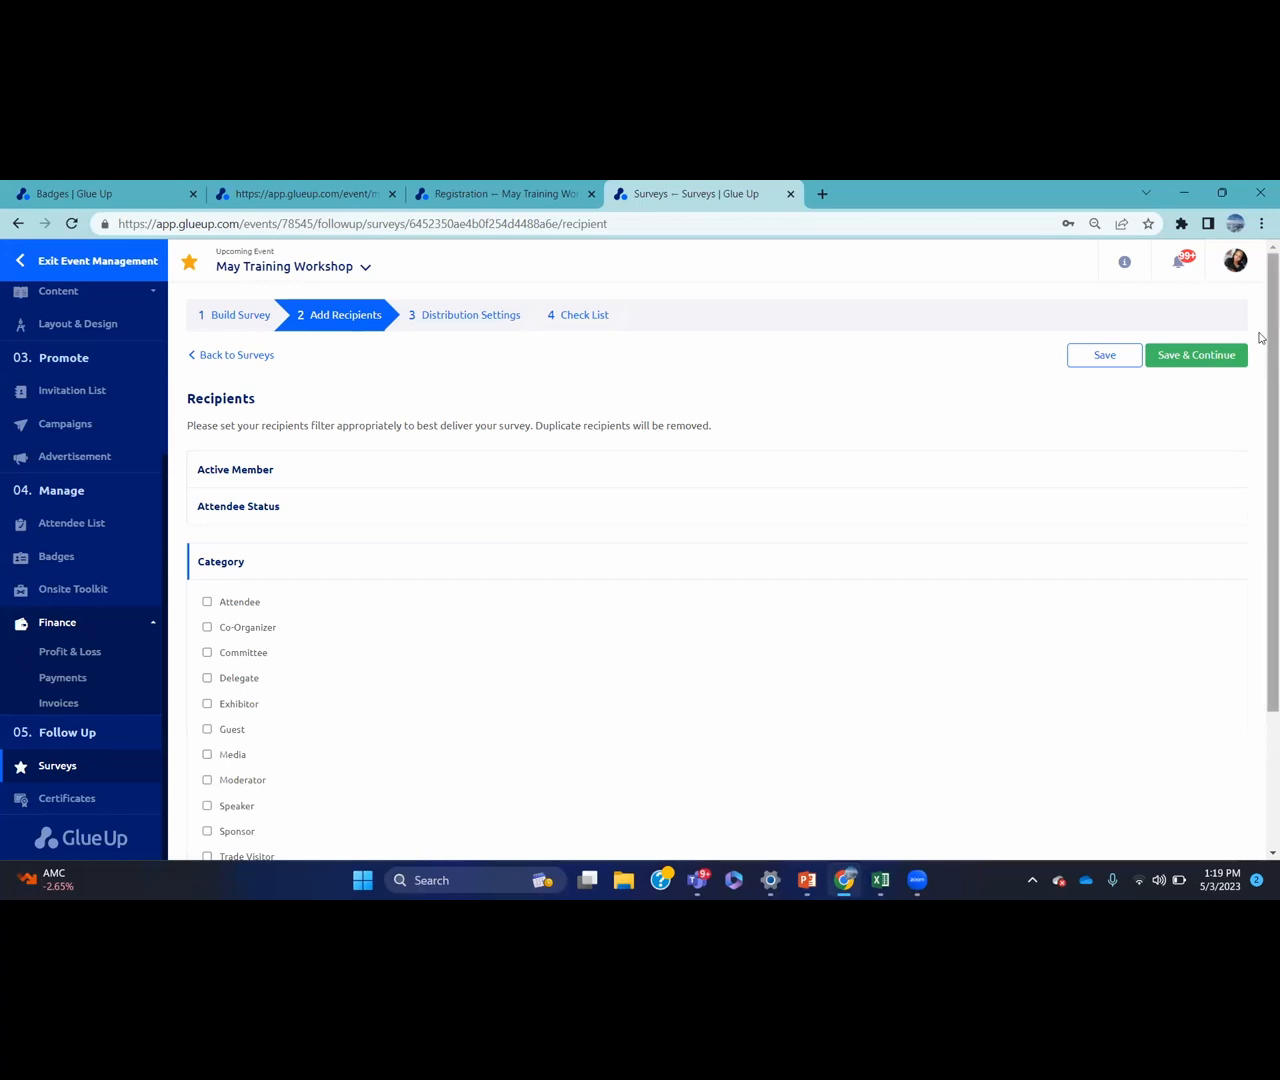
{"action": "scroll", "coordinate": [1260, 375], "scroll_direction": "down", "scroll_amount": 1}
{"action": "scroll", "coordinate": [1260, 375], "scroll_direction": "down", "scroll_amount": 1}
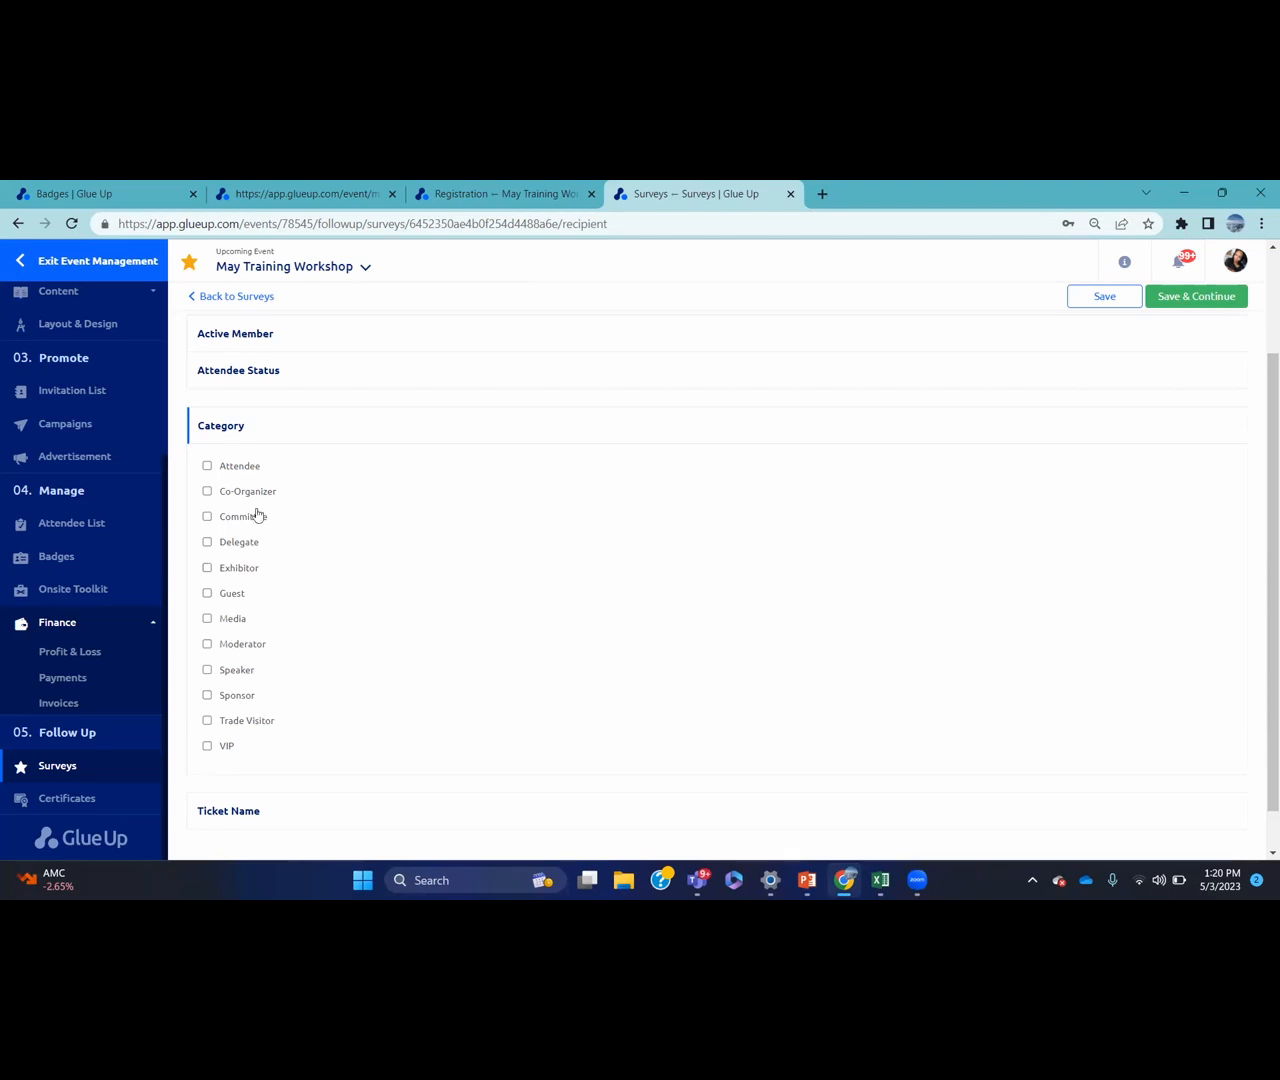
{"action": "left_click", "coordinate": [274, 436]}
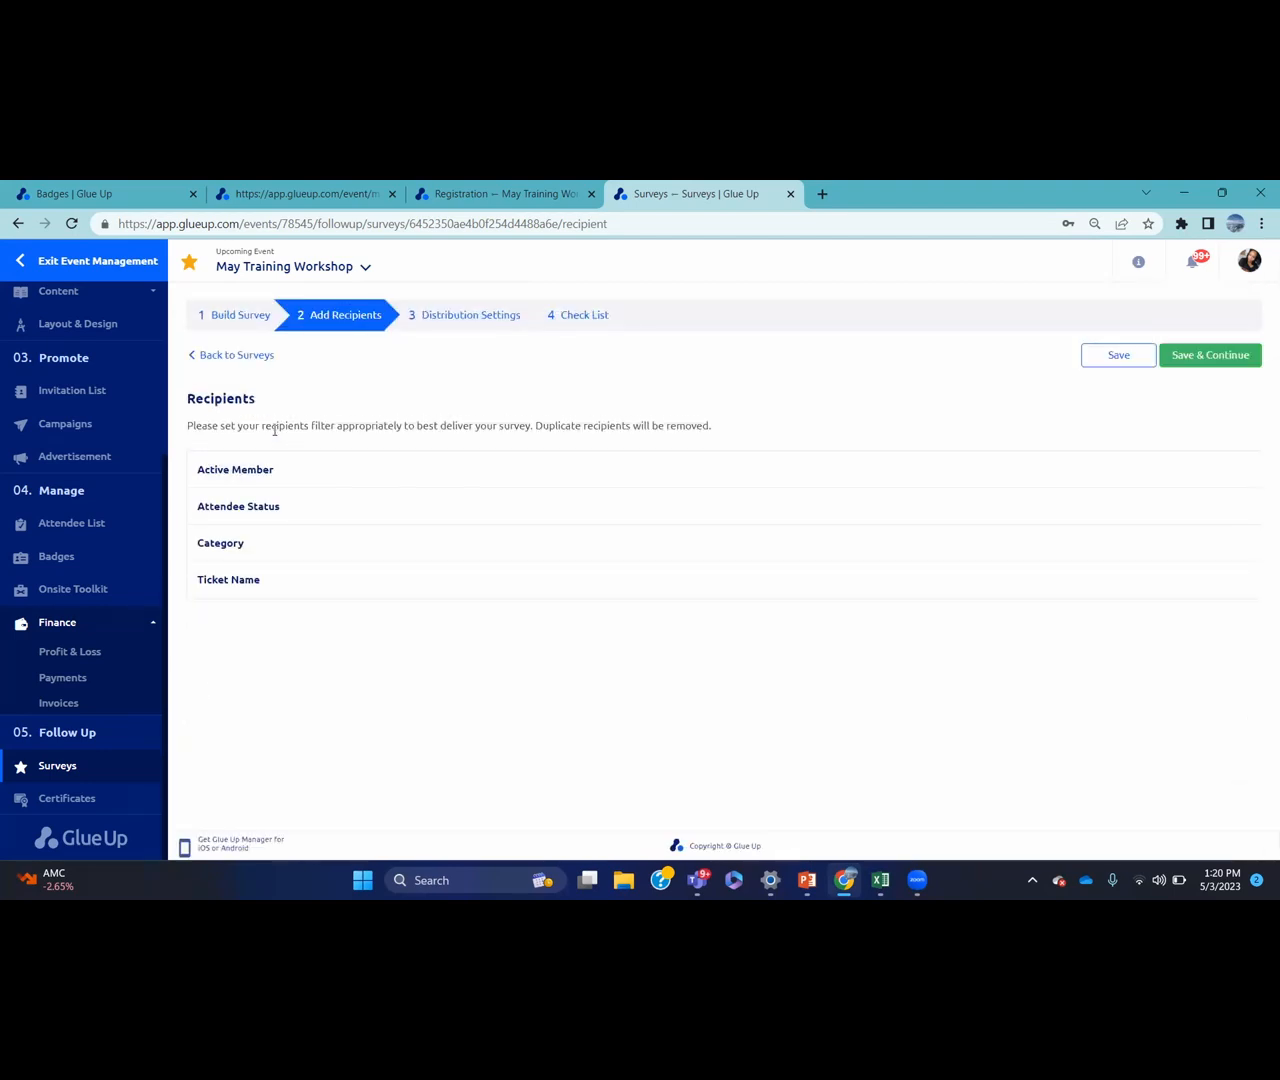
{"action": "left_click", "coordinate": [281, 584]}
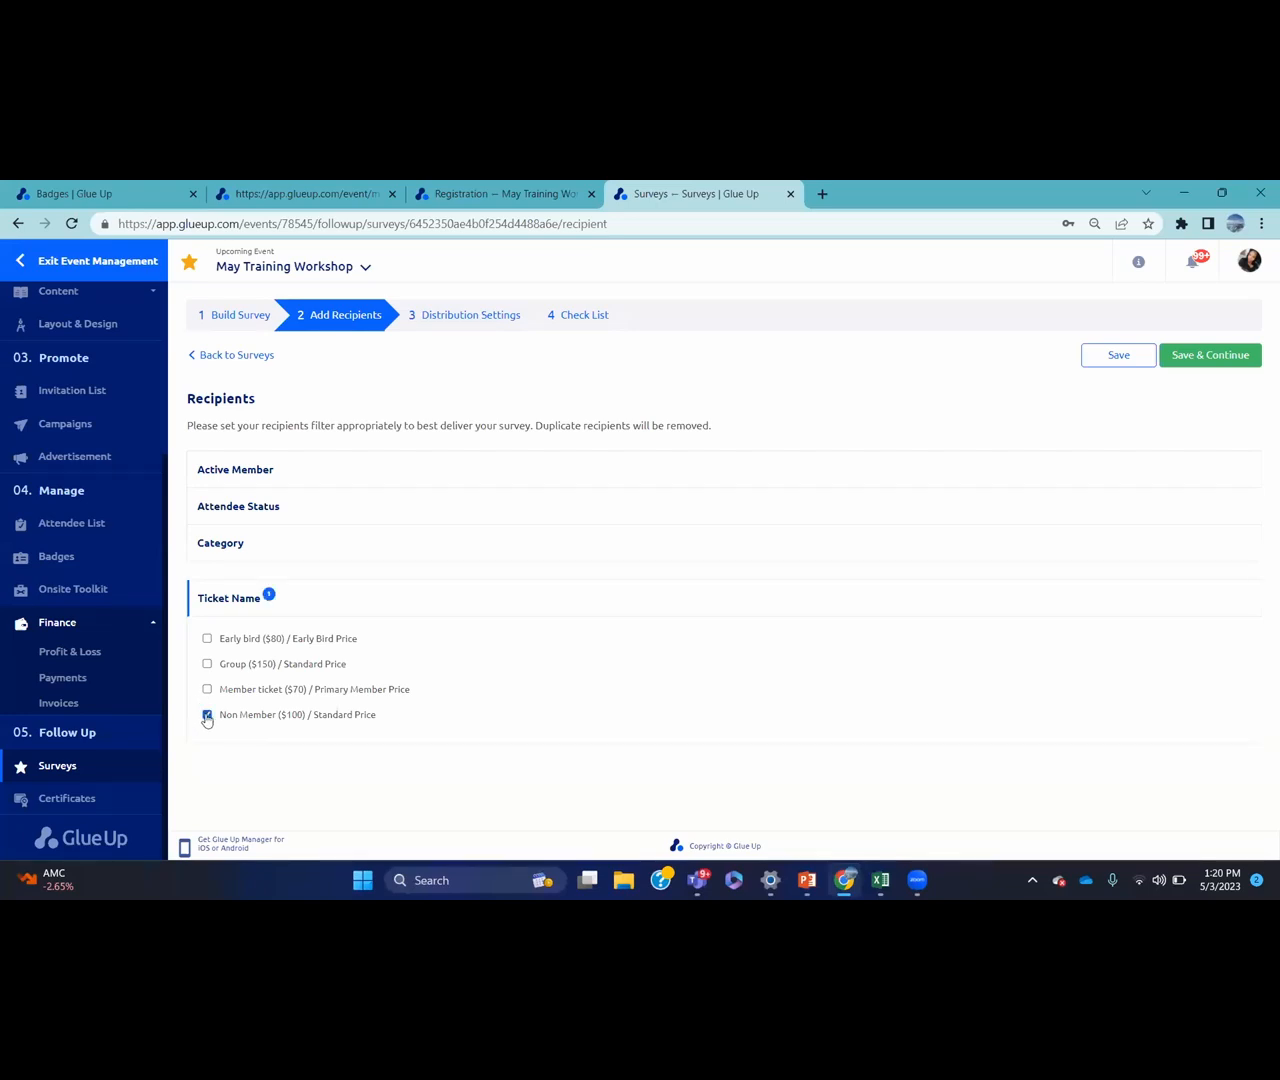
{"action": "left_click", "coordinate": [1200, 356]}
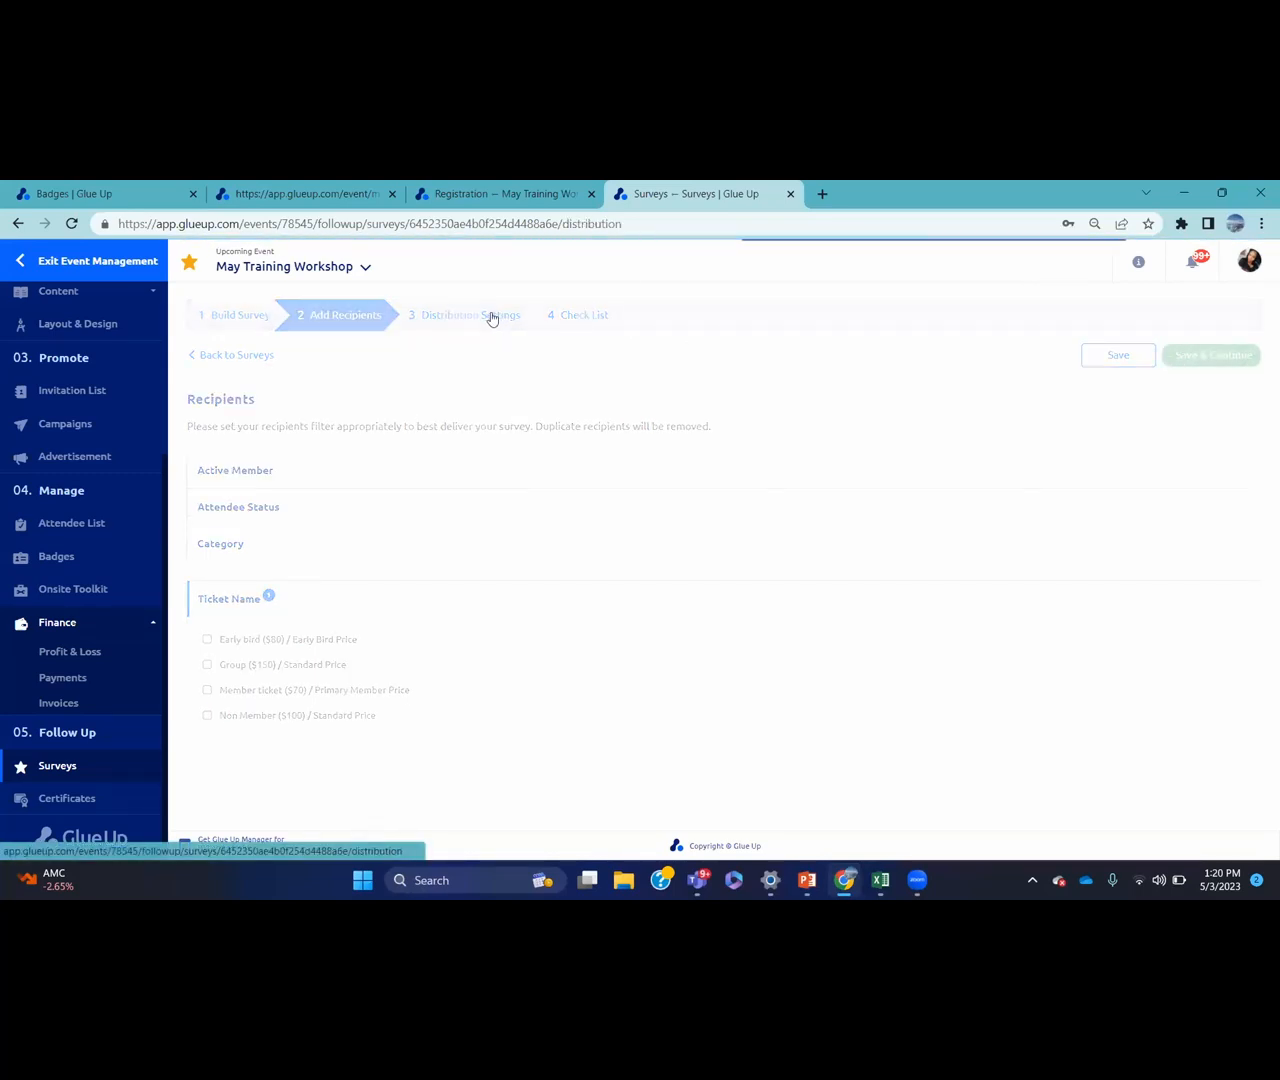
Send the survey immediately, remind after 5 days, set an expiry date, and make submissions anonymous
{"action": "left_click", "coordinate": [483, 462]}
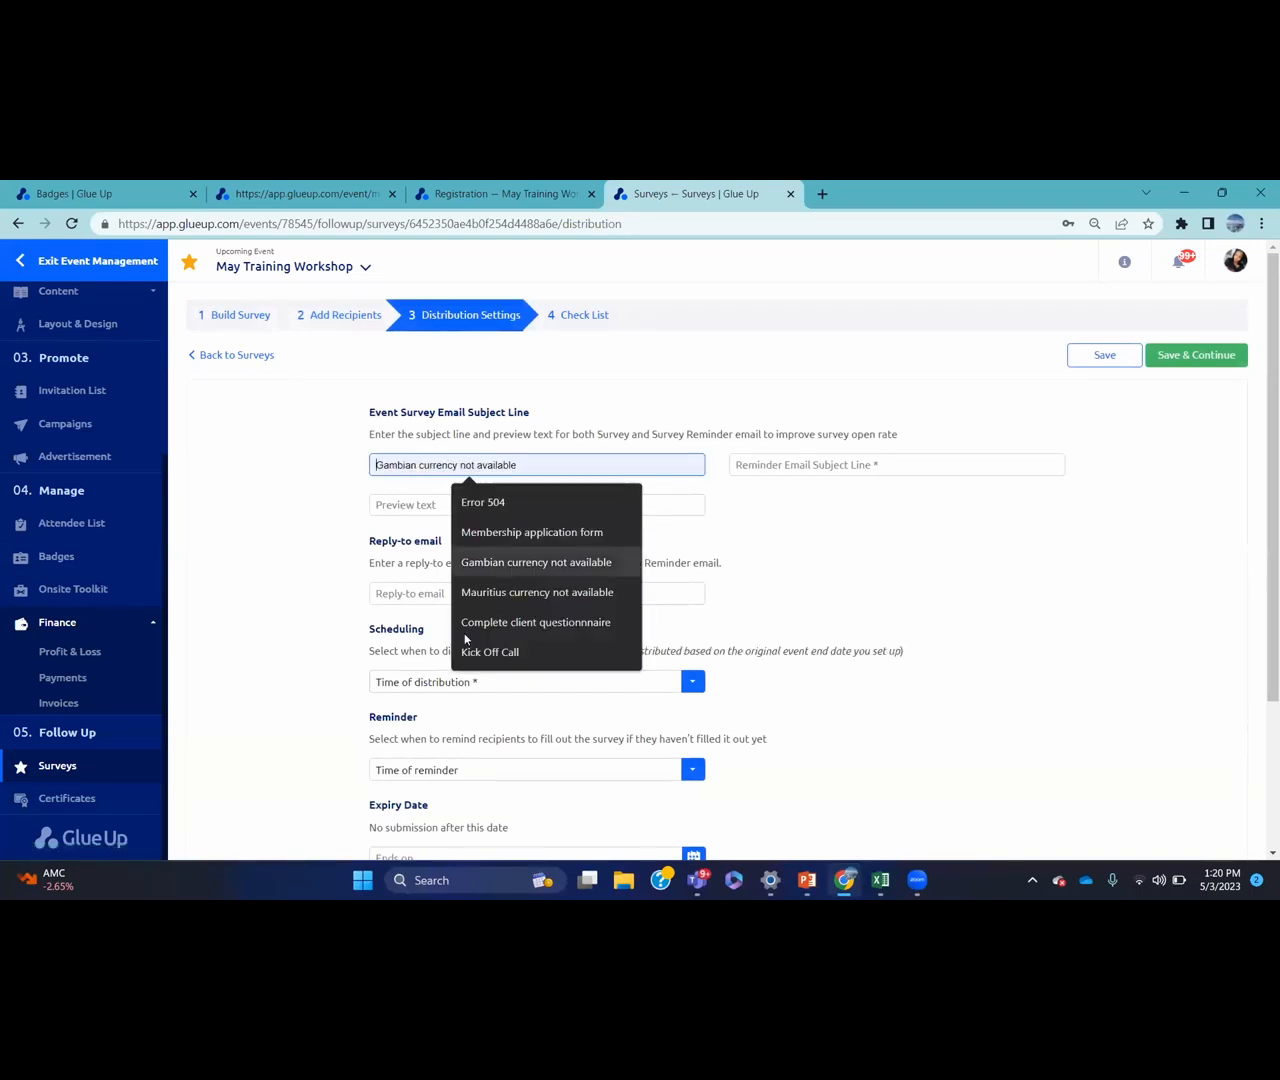
{"action": "left_click", "coordinate": [466, 684]}
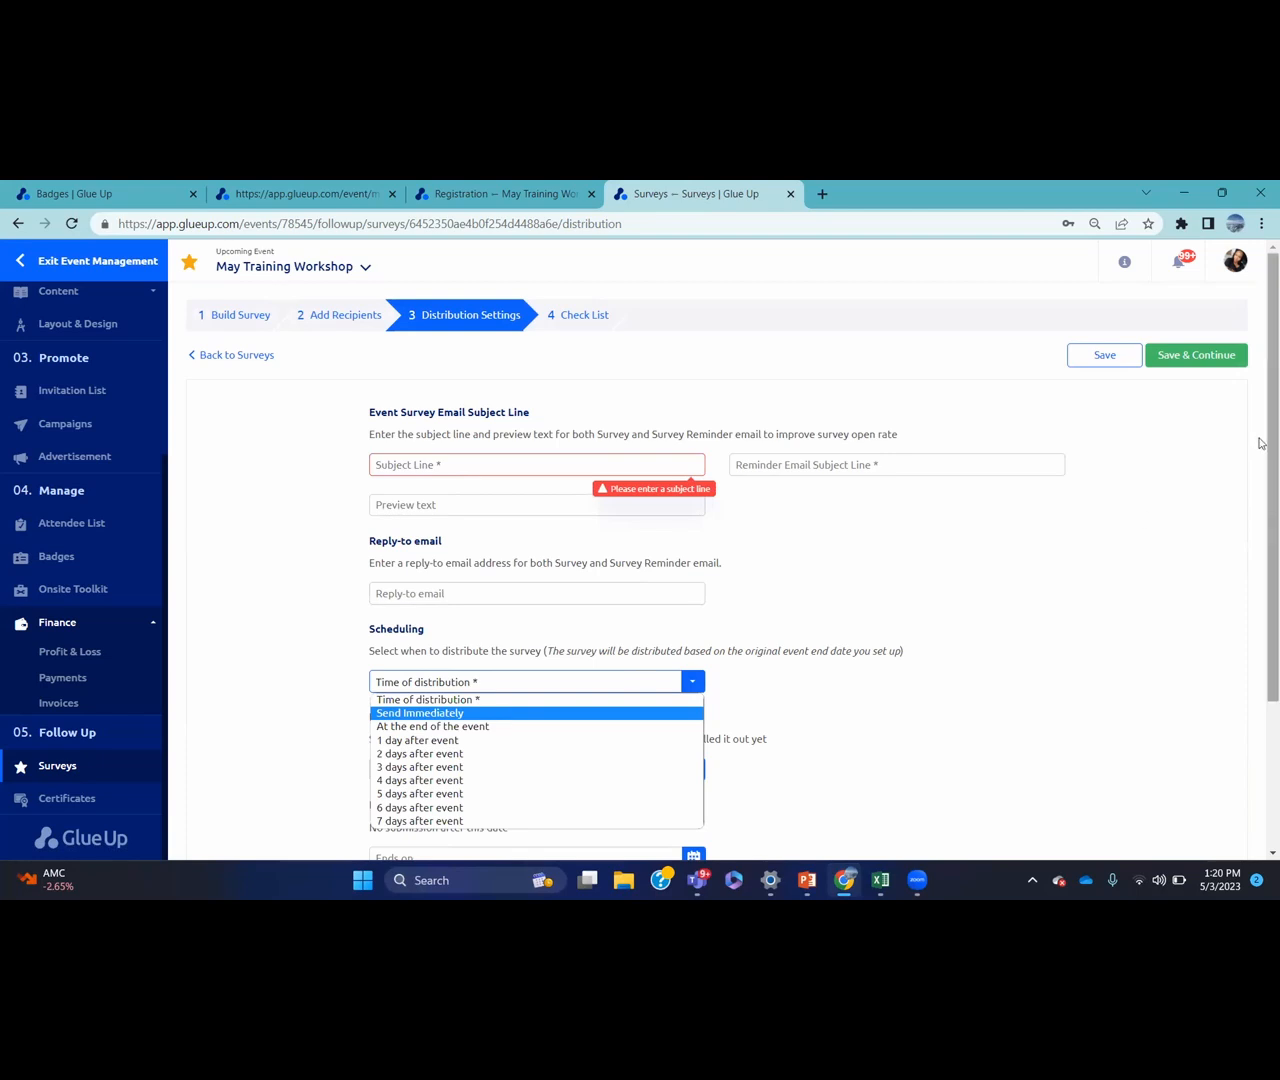
{"action": "scroll", "coordinate": [1260, 443], "scroll_direction": "down", "scroll_amount": 2}
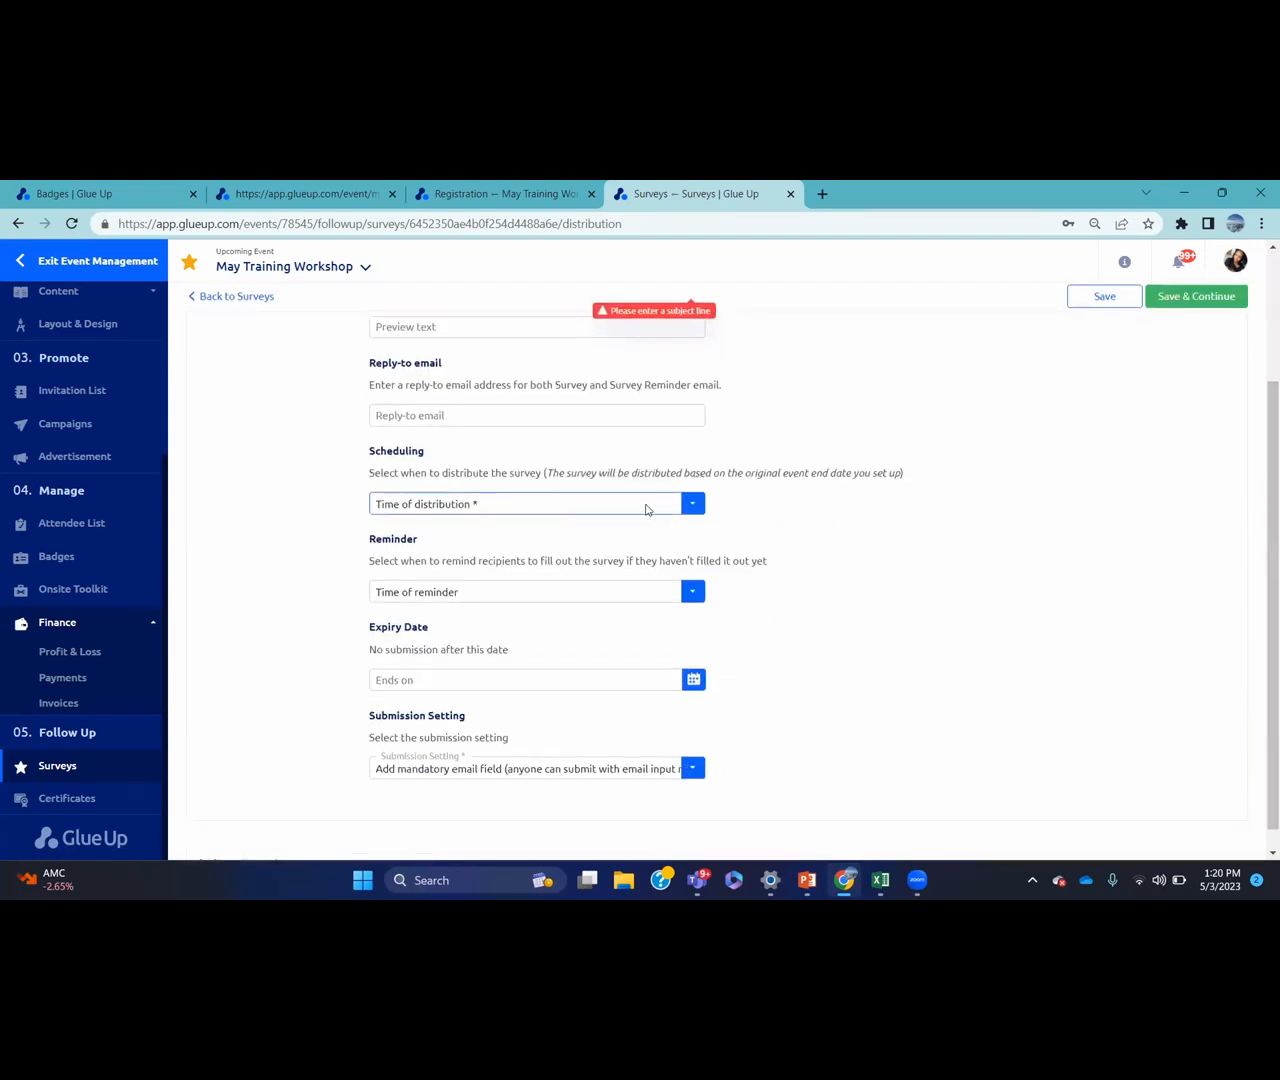
{"action": "left_click", "coordinate": [646, 510]}
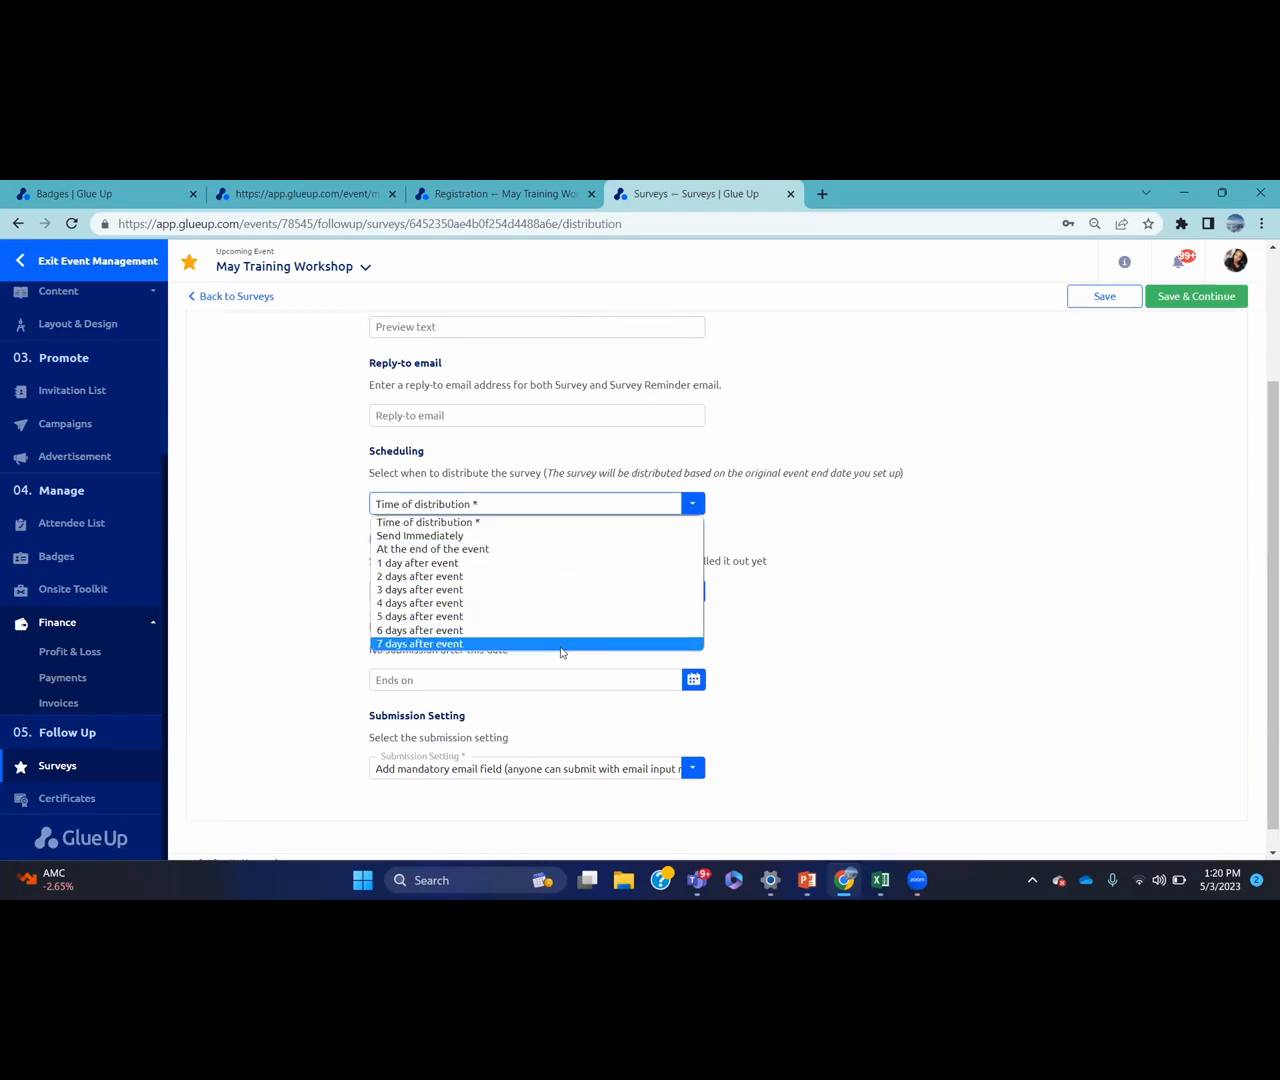
{"action": "left_click", "coordinate": [531, 537]}
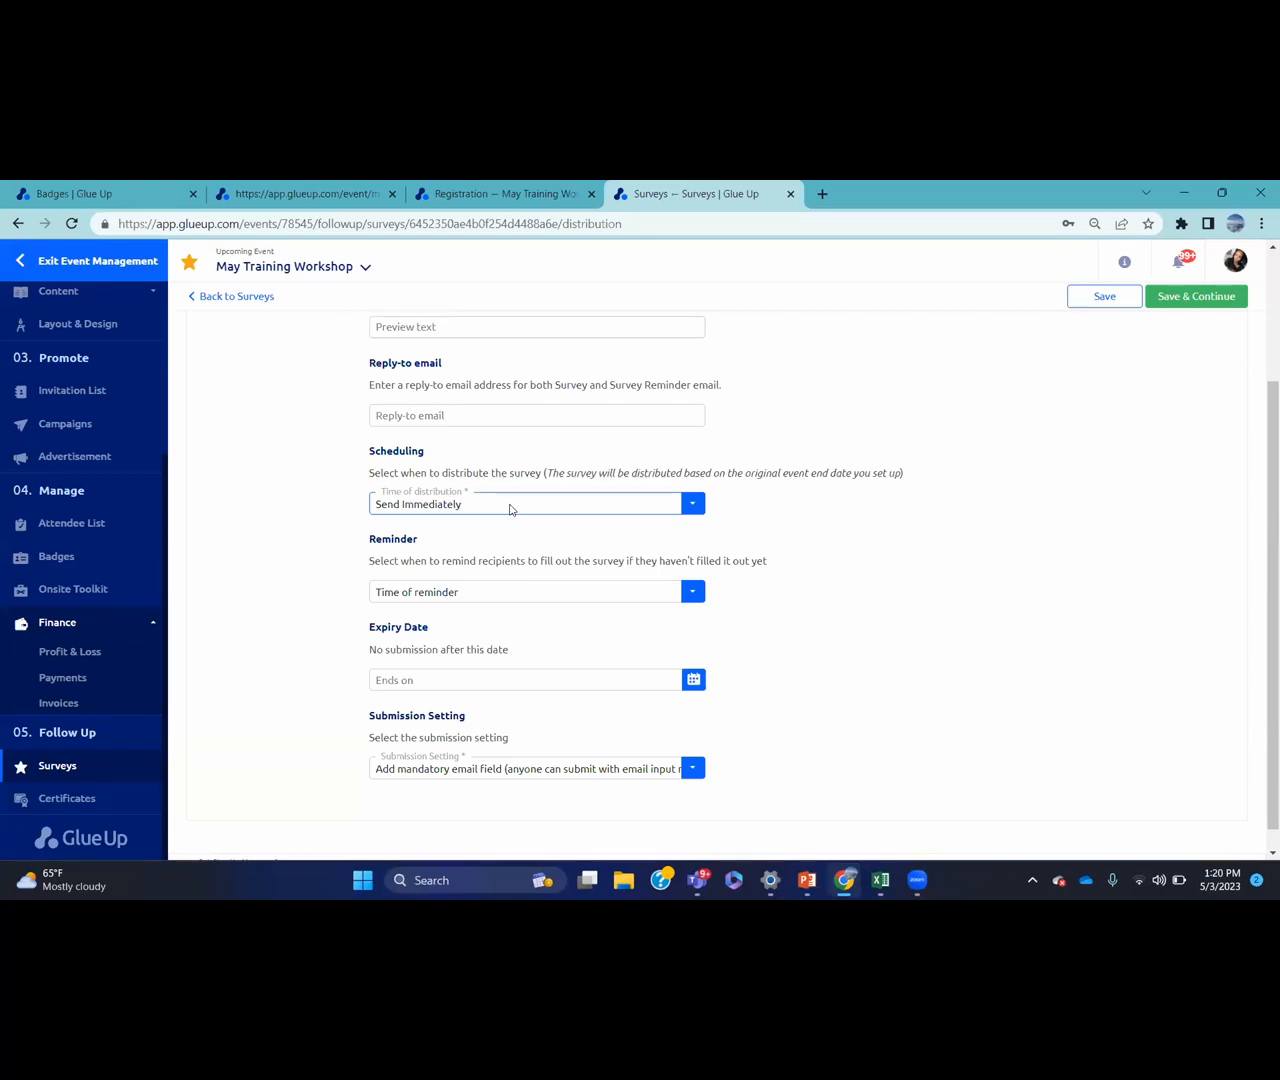
{"action": "left_click", "coordinate": [550, 599]}
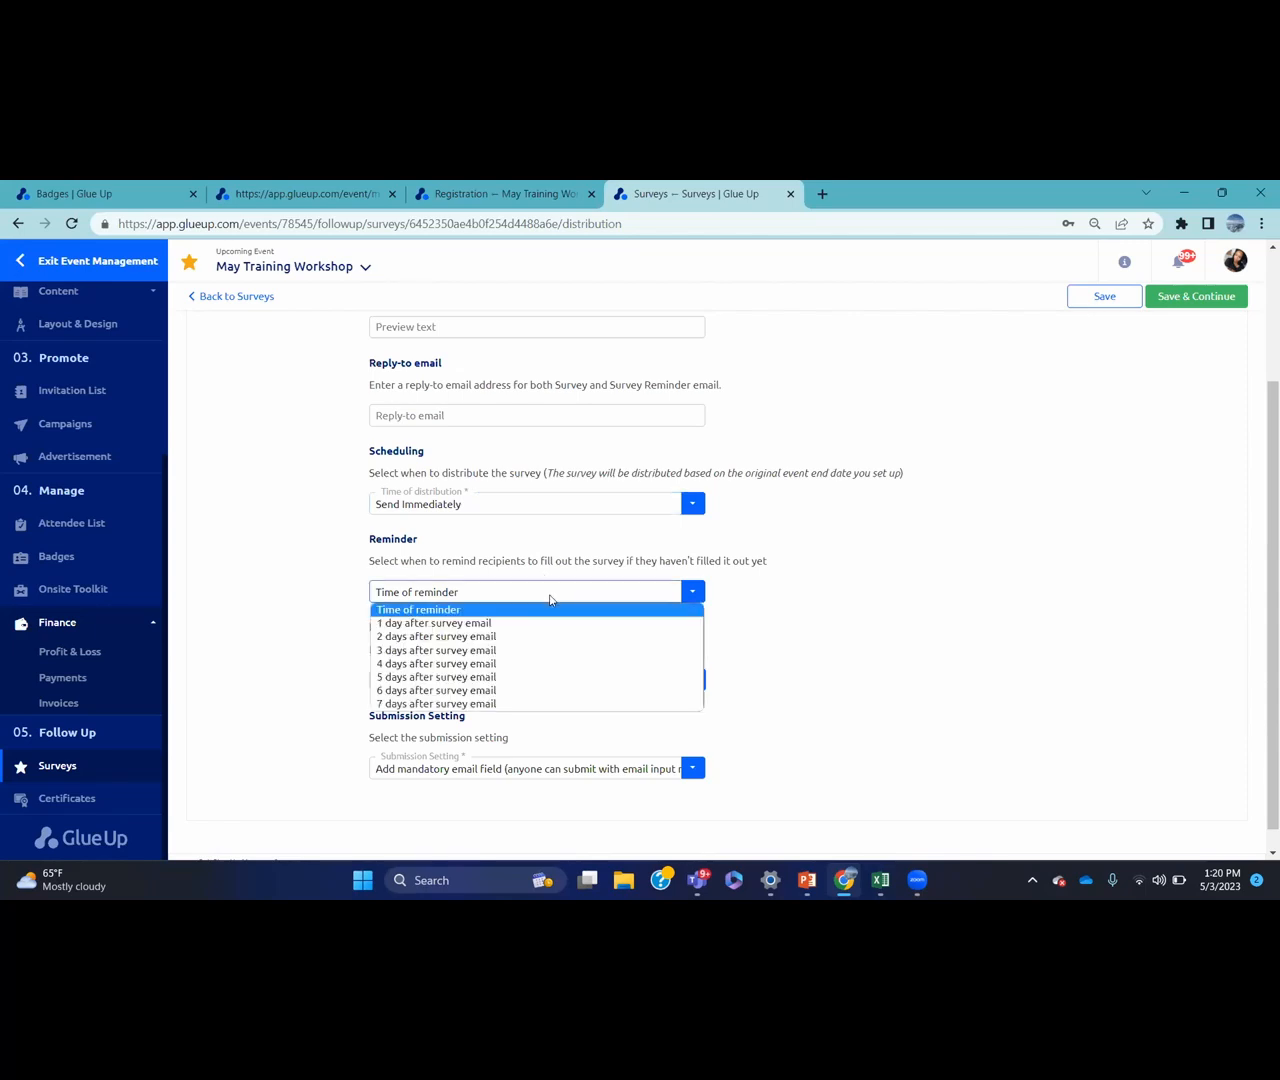
{"action": "left_click", "coordinate": [535, 678]}
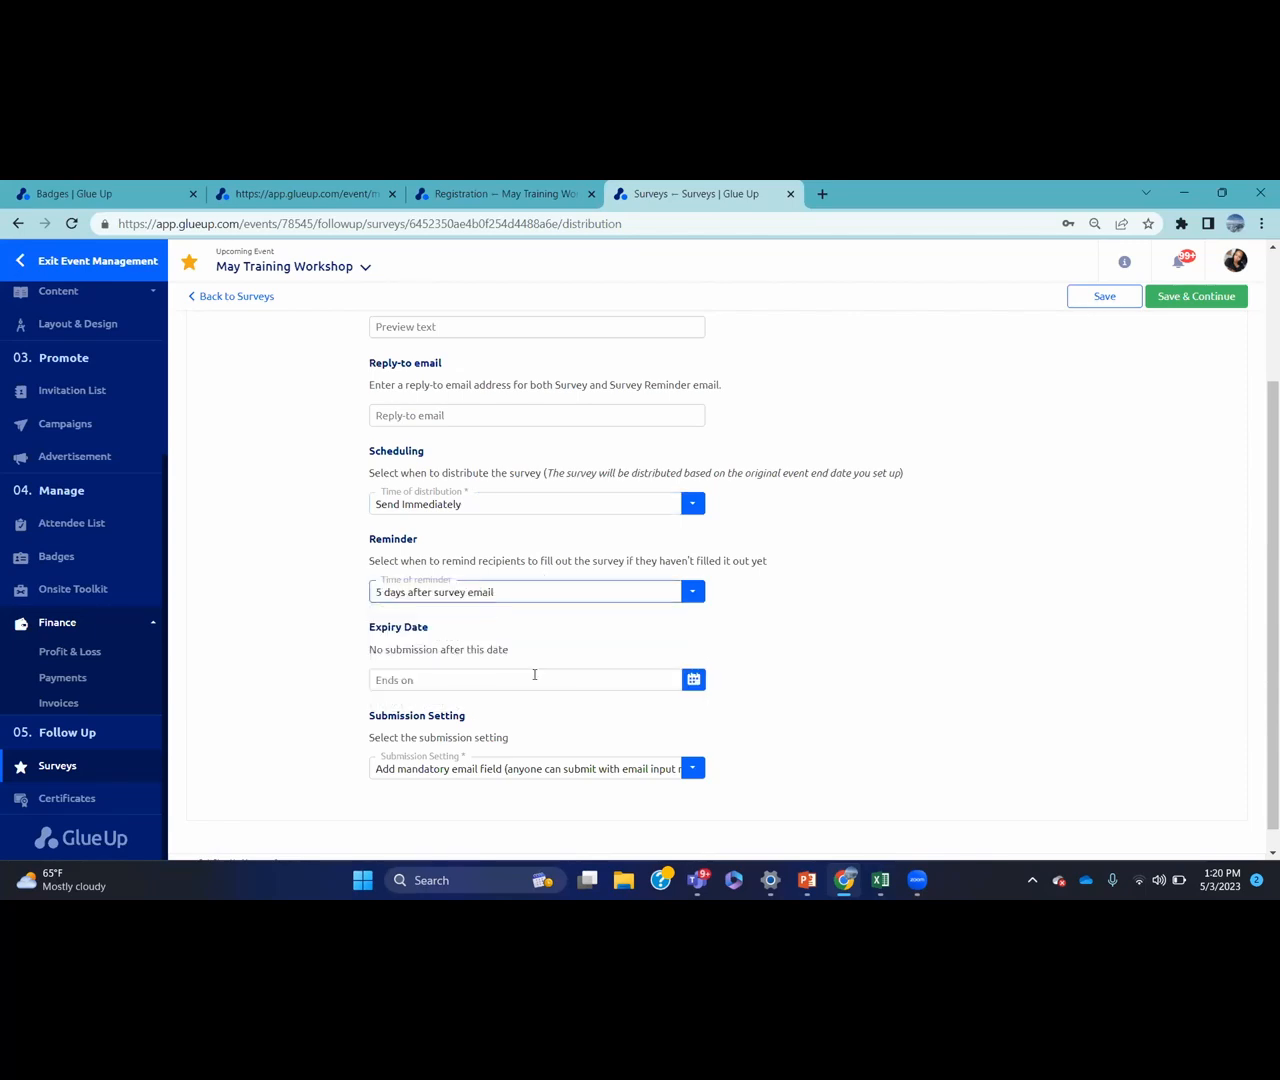
{"action": "left_click", "coordinate": [550, 678]}
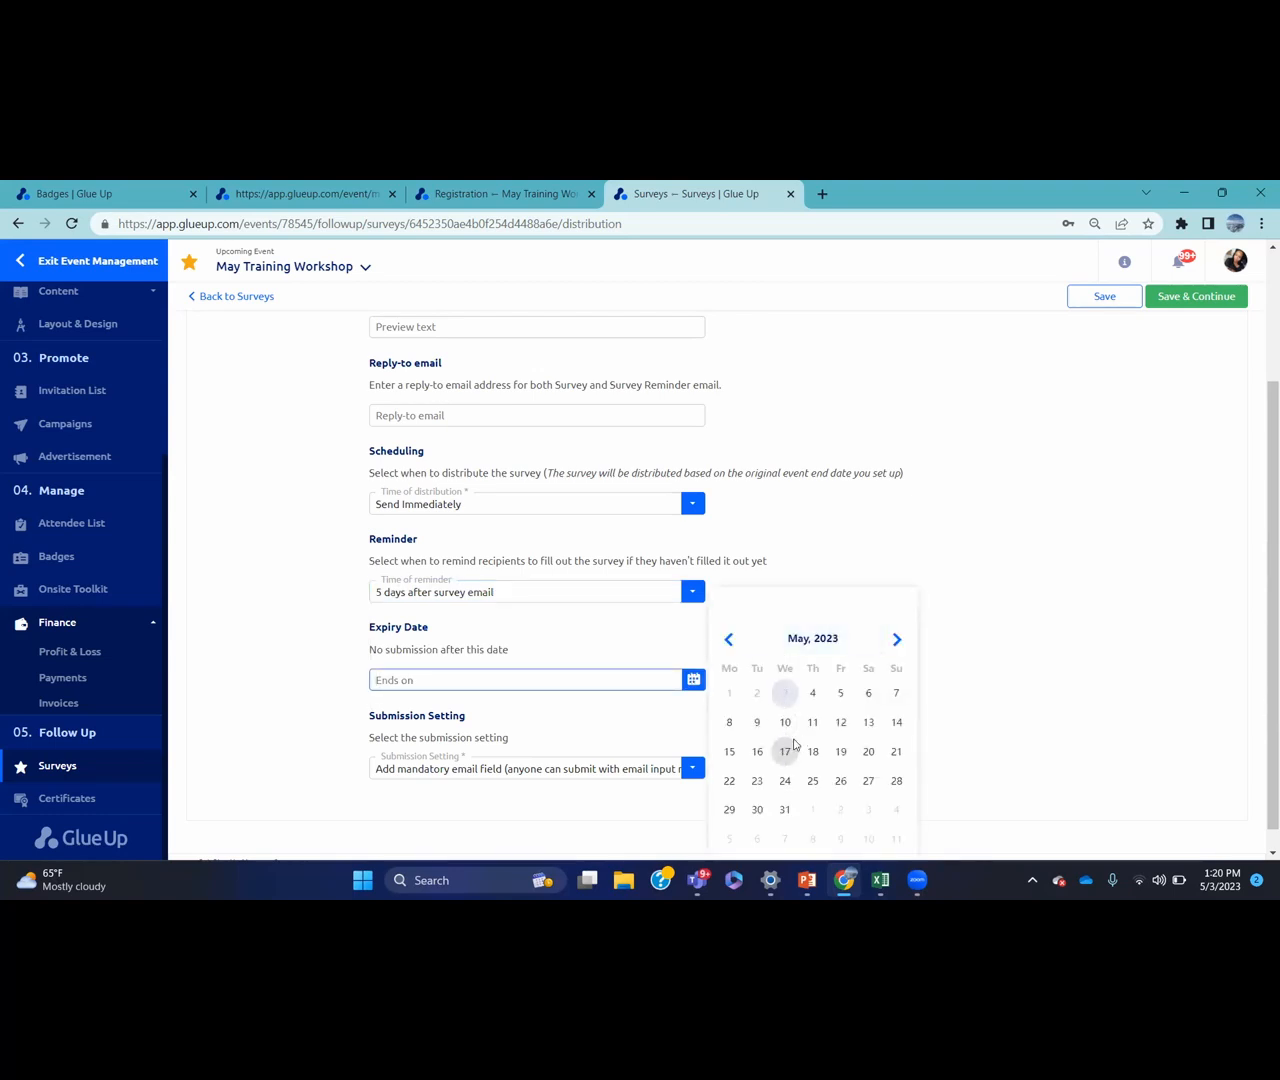
{"action": "left_click", "coordinate": [895, 751]}
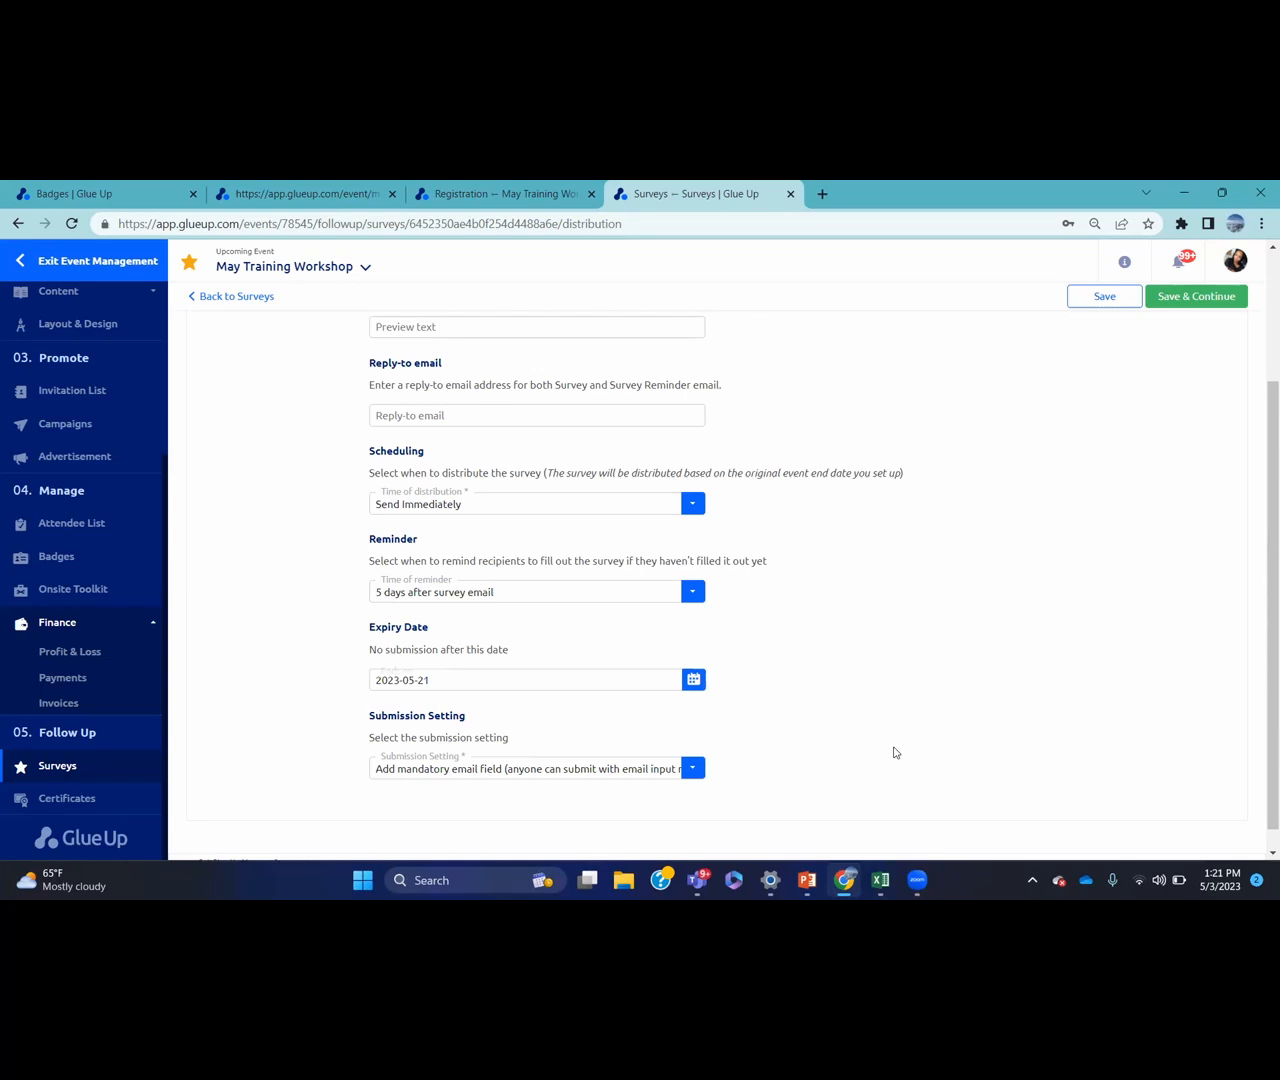
{"action": "left_click", "coordinate": [692, 770]}
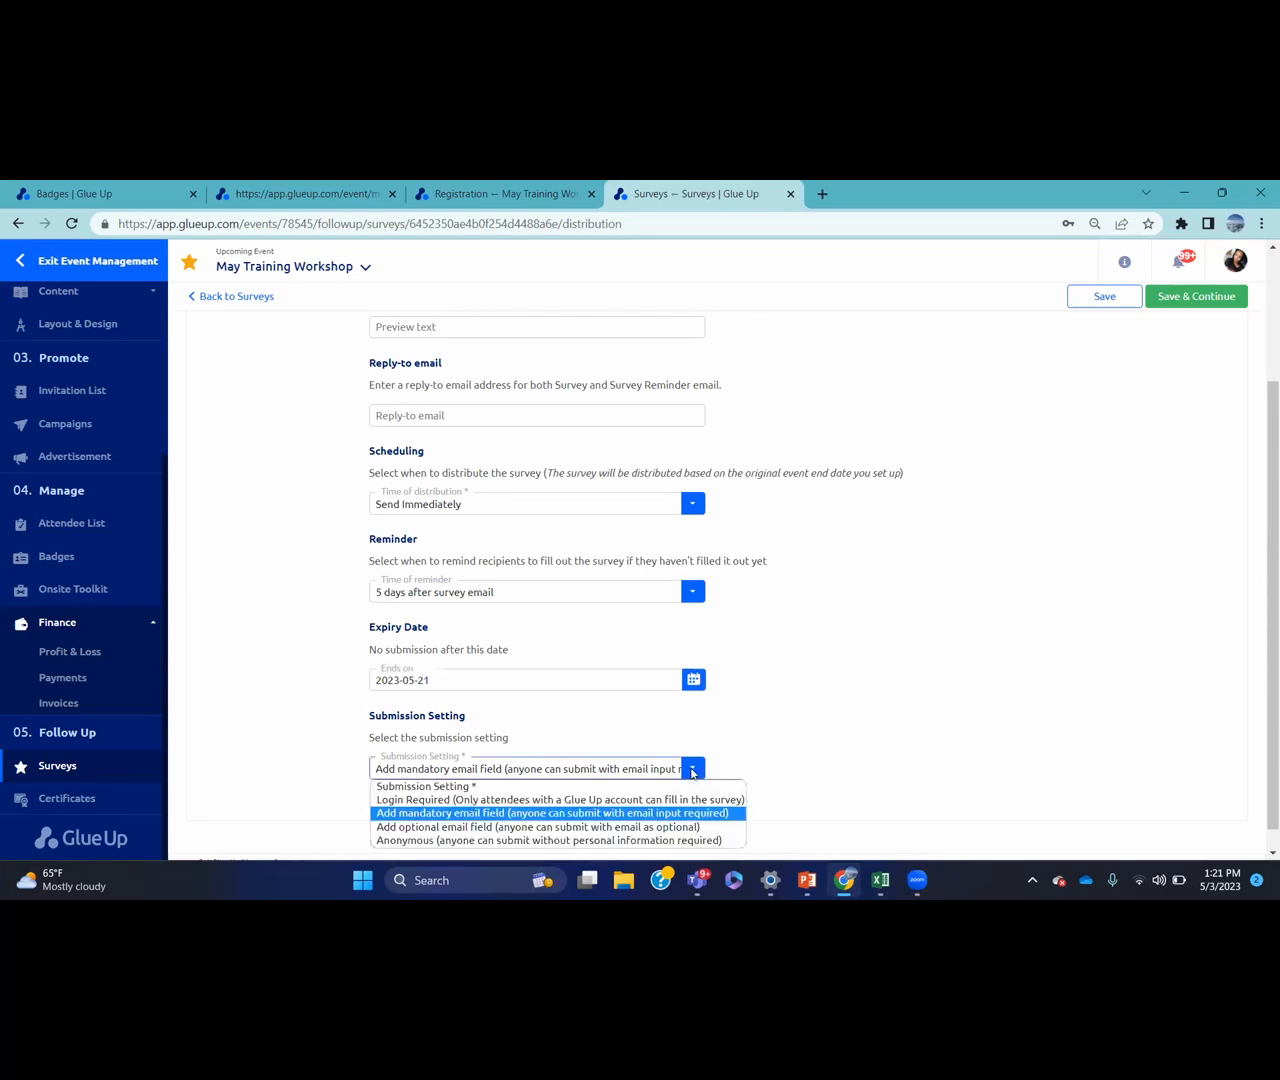
{"action": "left_click", "coordinate": [525, 841]}
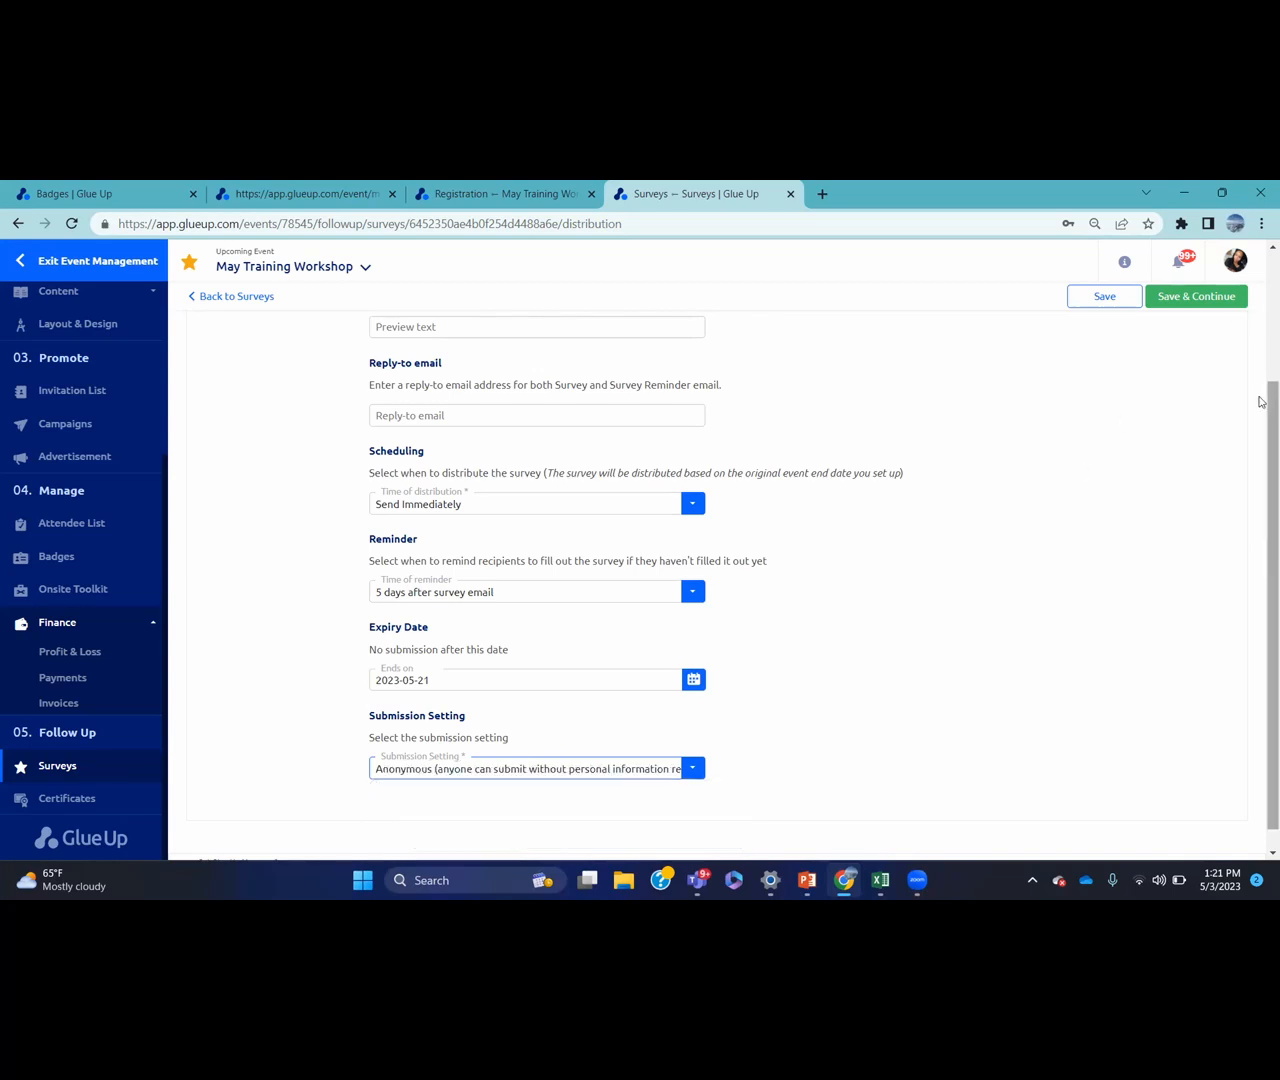
Set the survey email subject to SAMPLE and reminder subject to REMINDER:SAMPLE, then save
{"action": "right_click", "coordinate": [1264, 311]}
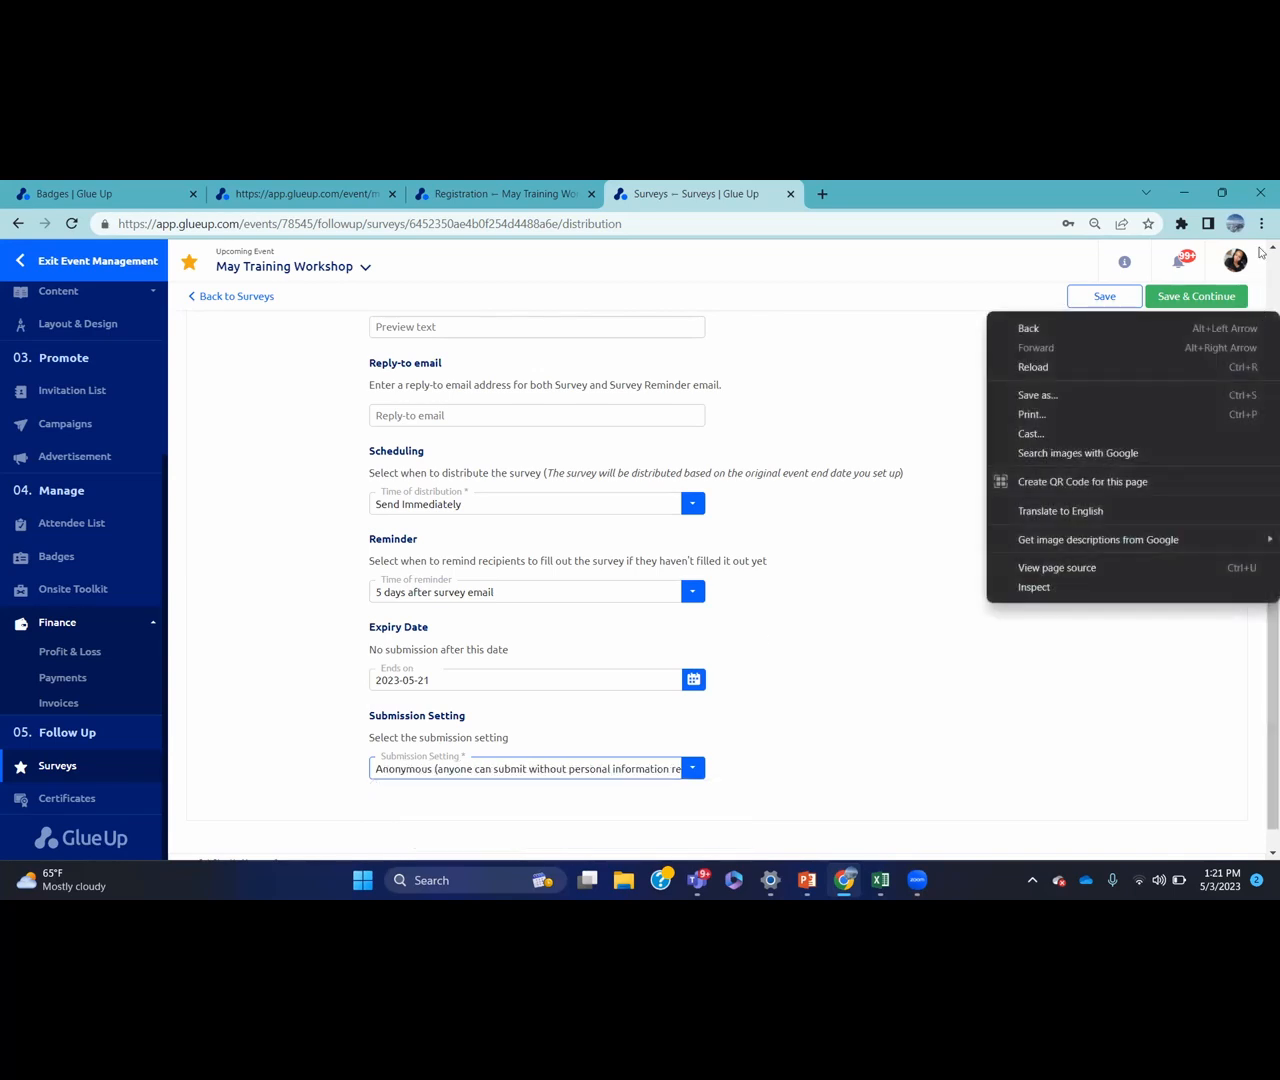
{"action": "left_click", "coordinate": [1269, 248]}
{"action": "scroll", "coordinate": [1261, 252], "scroll_direction": "up", "scroll_amount": 3}
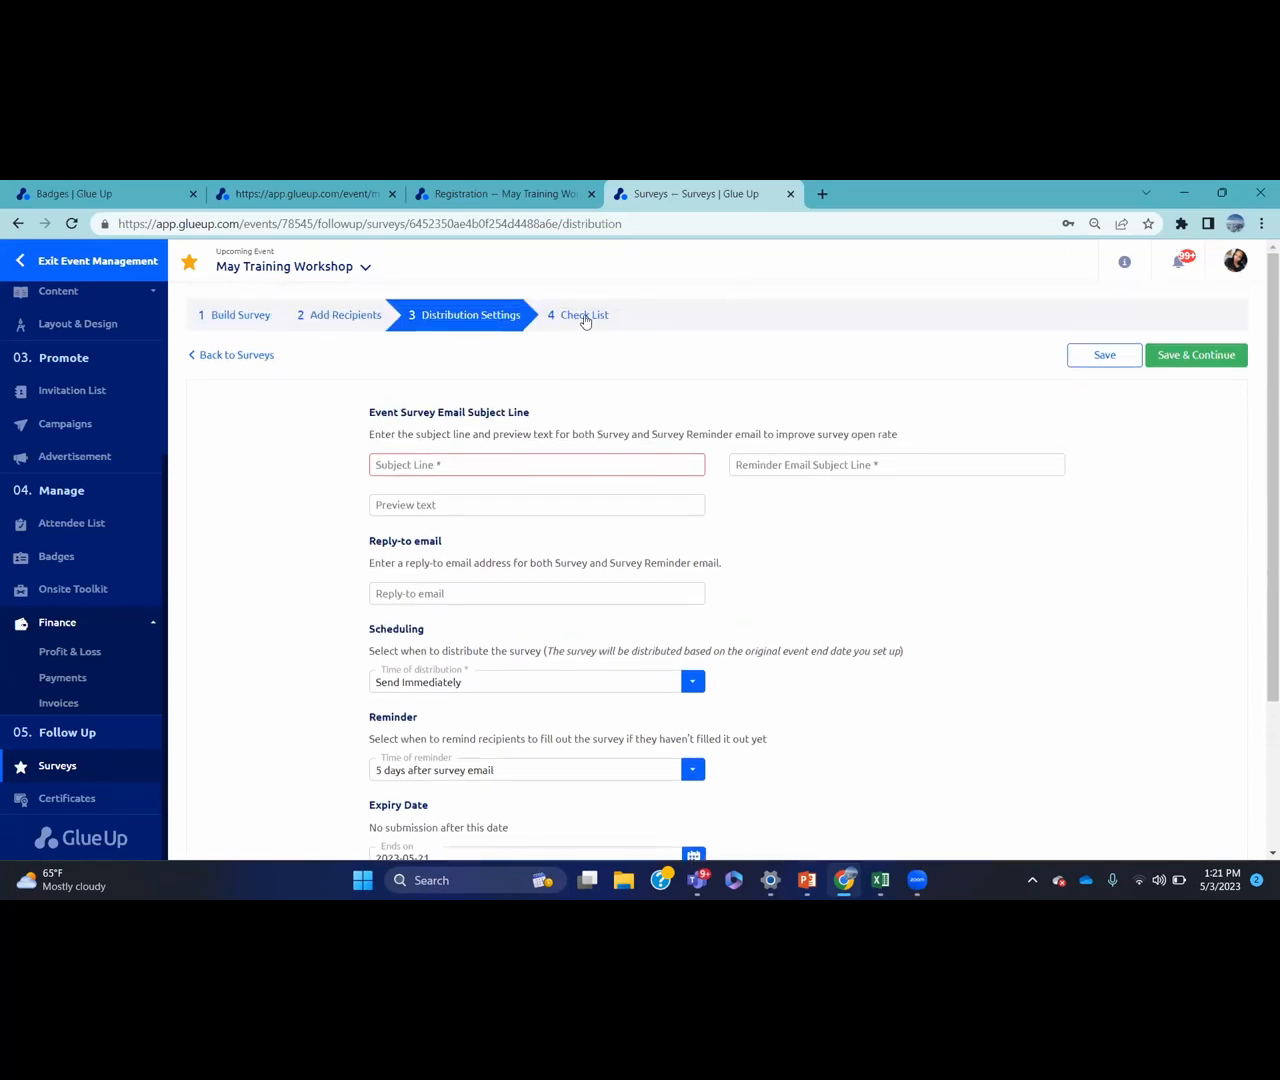
{"action": "left_click", "coordinate": [1213, 355]}
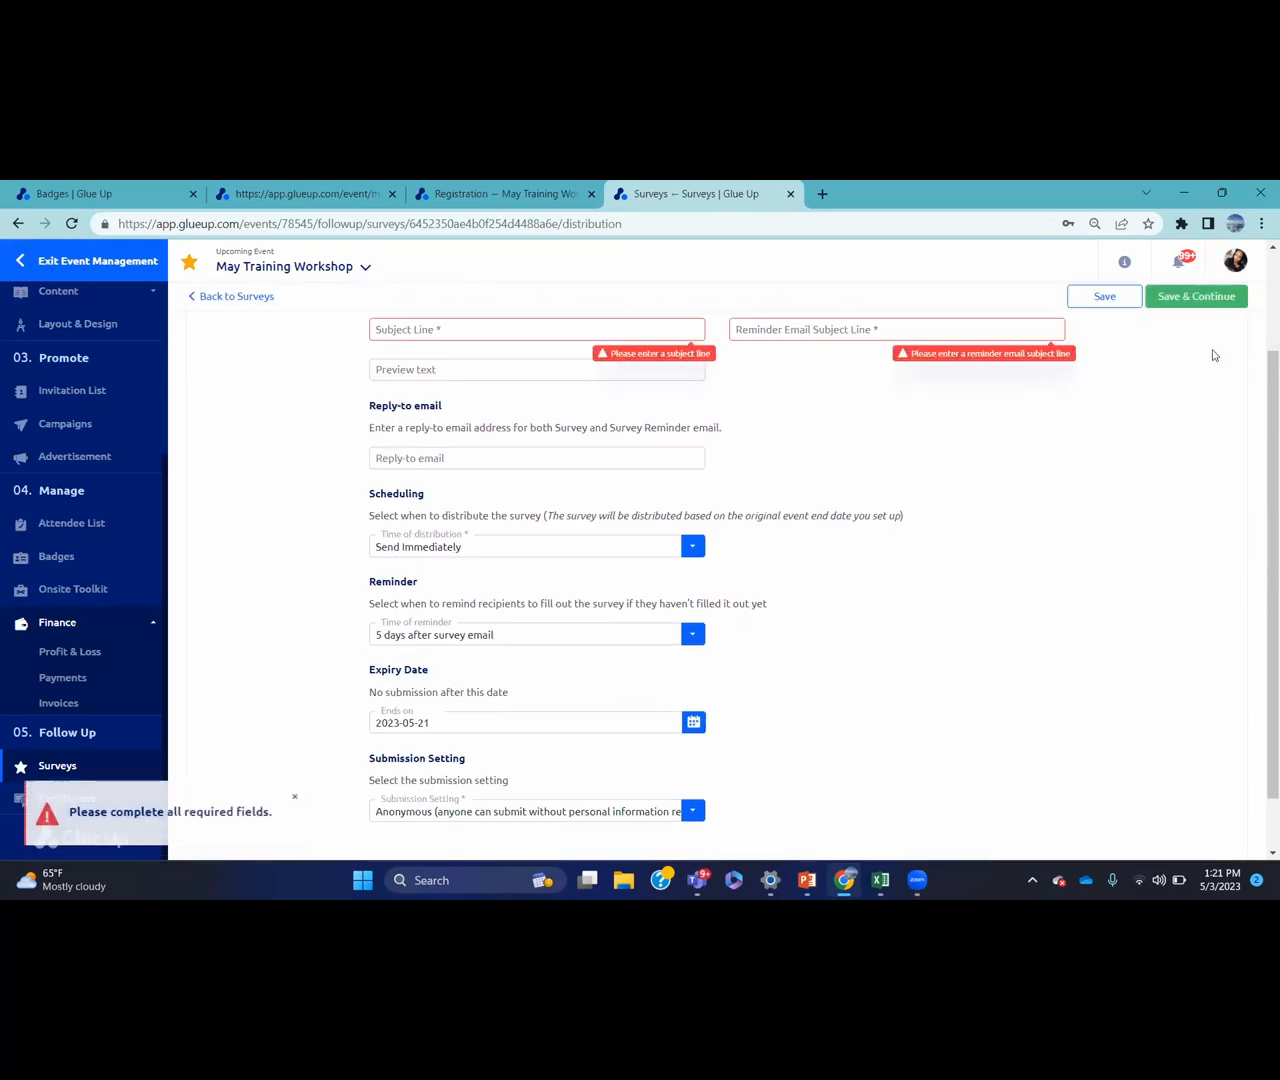
{"action": "left_click", "coordinate": [663, 329]}
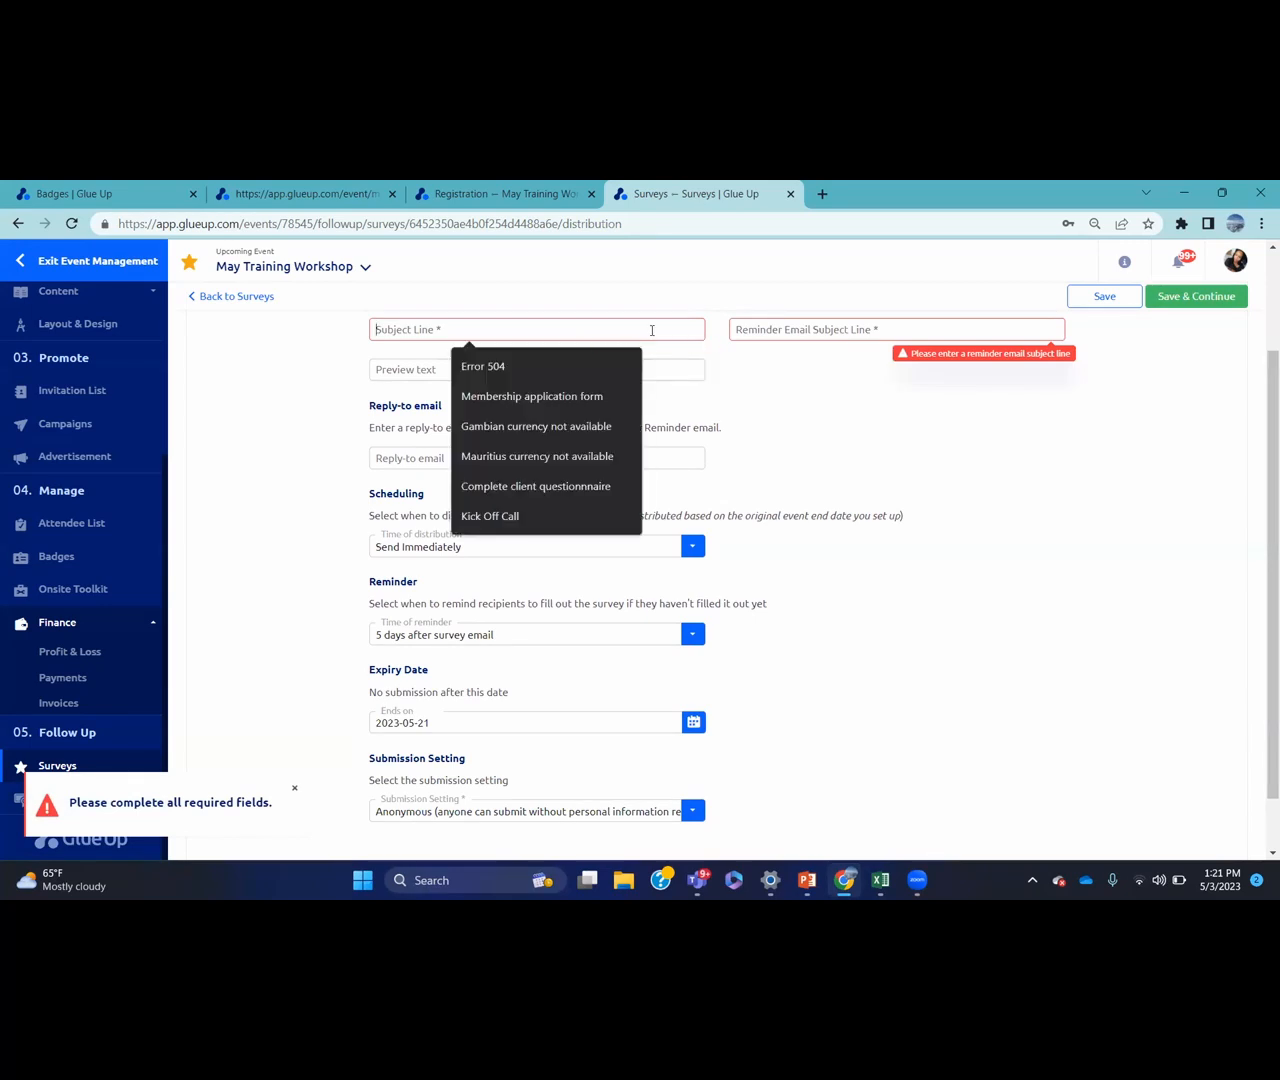
{"action": "type", "text": "SAMPL"}
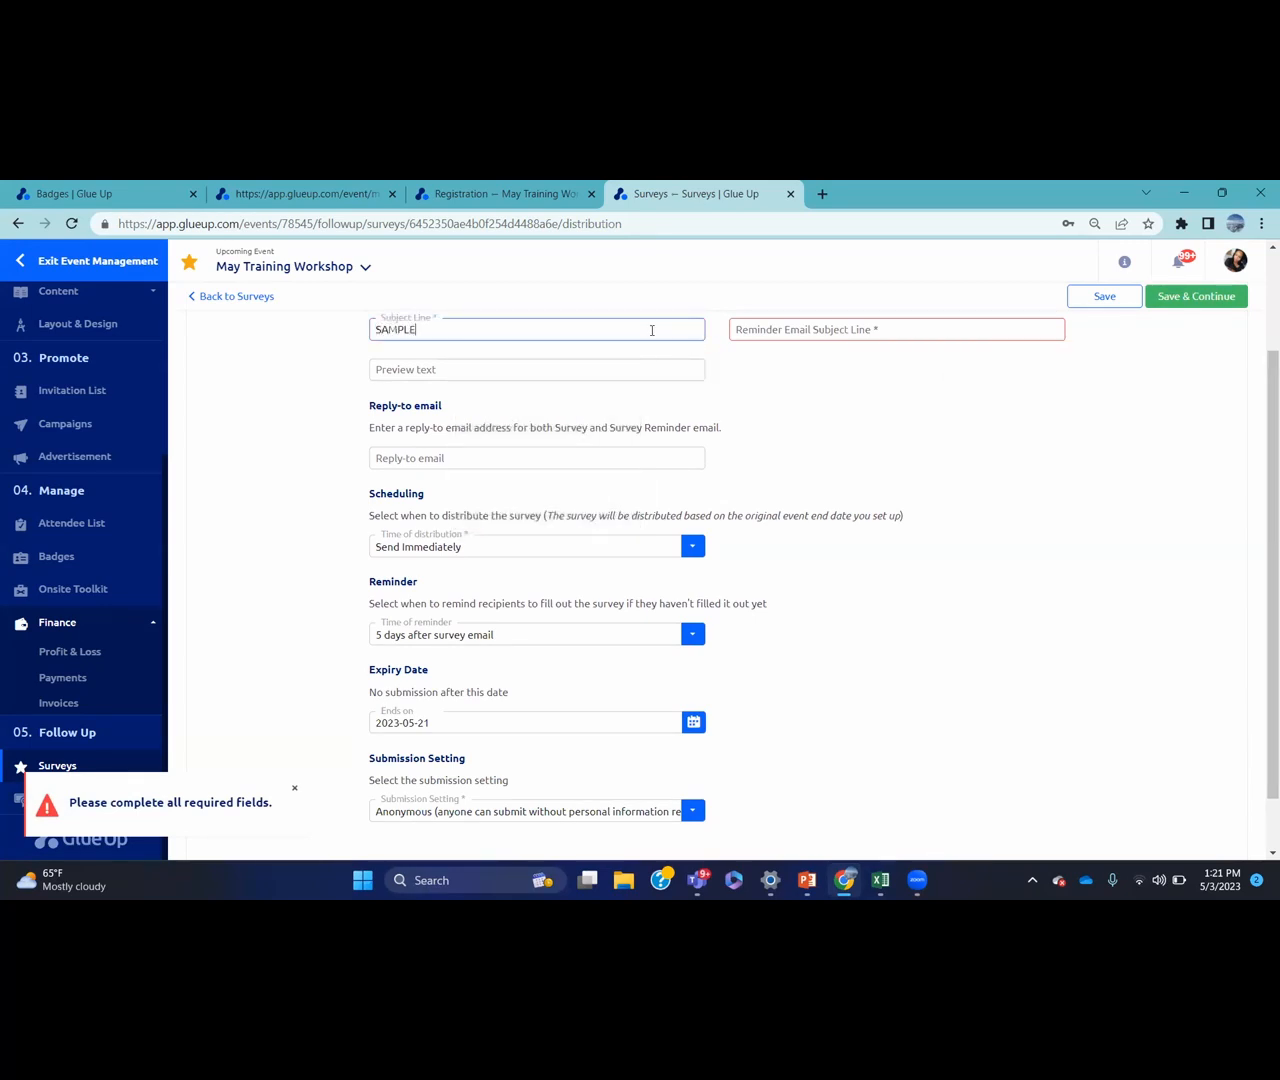
{"action": "type", "text": "E"}
{"action": "left_click", "coordinate": [781, 335]}
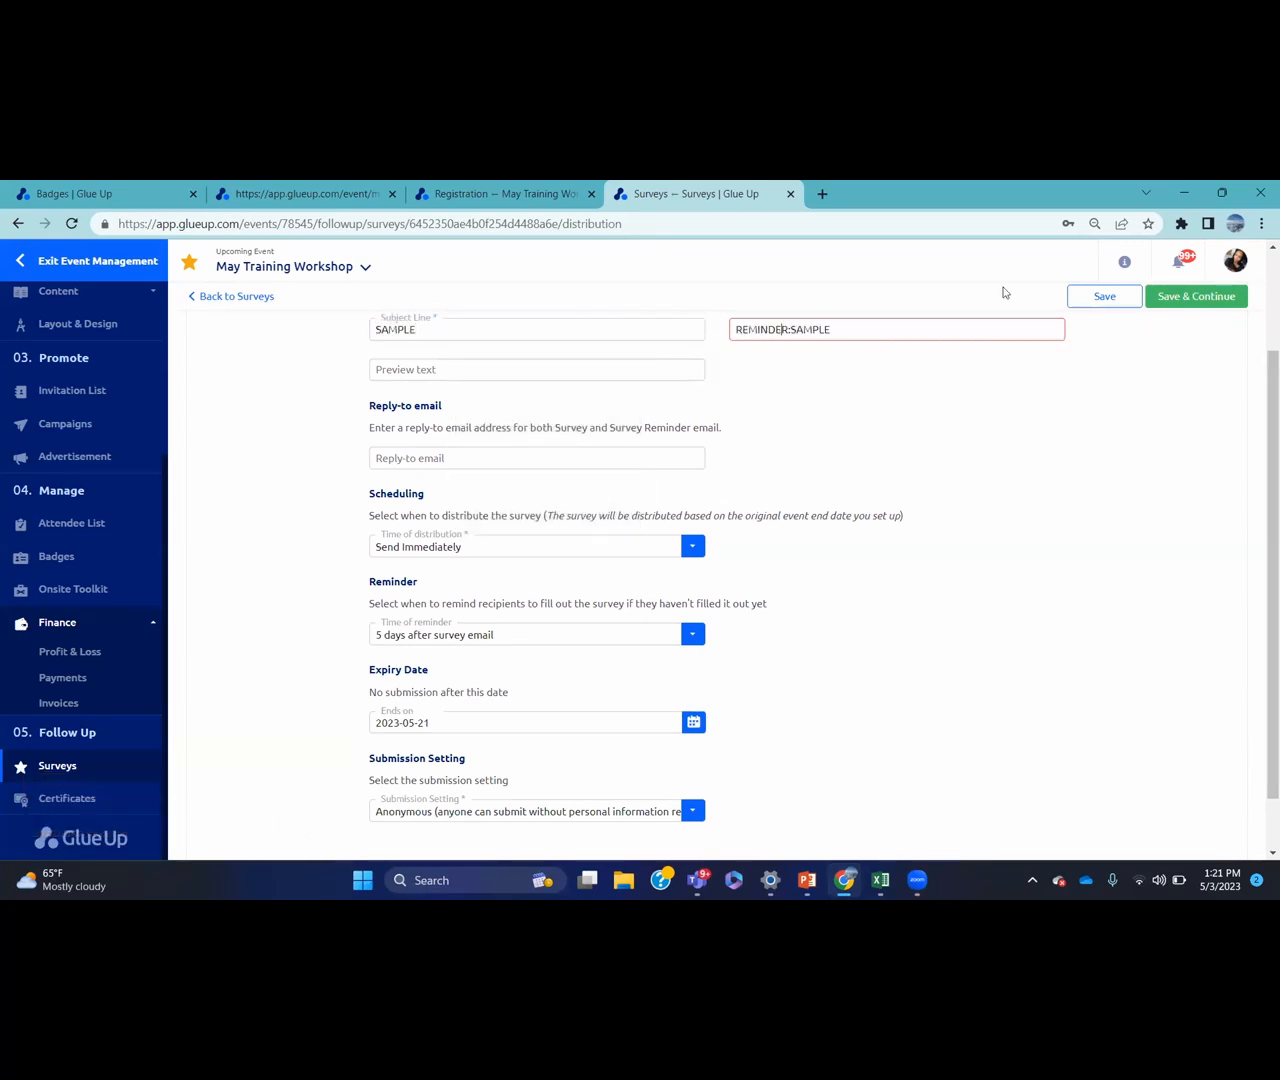
{"action": "left_click", "coordinate": [1178, 298]}
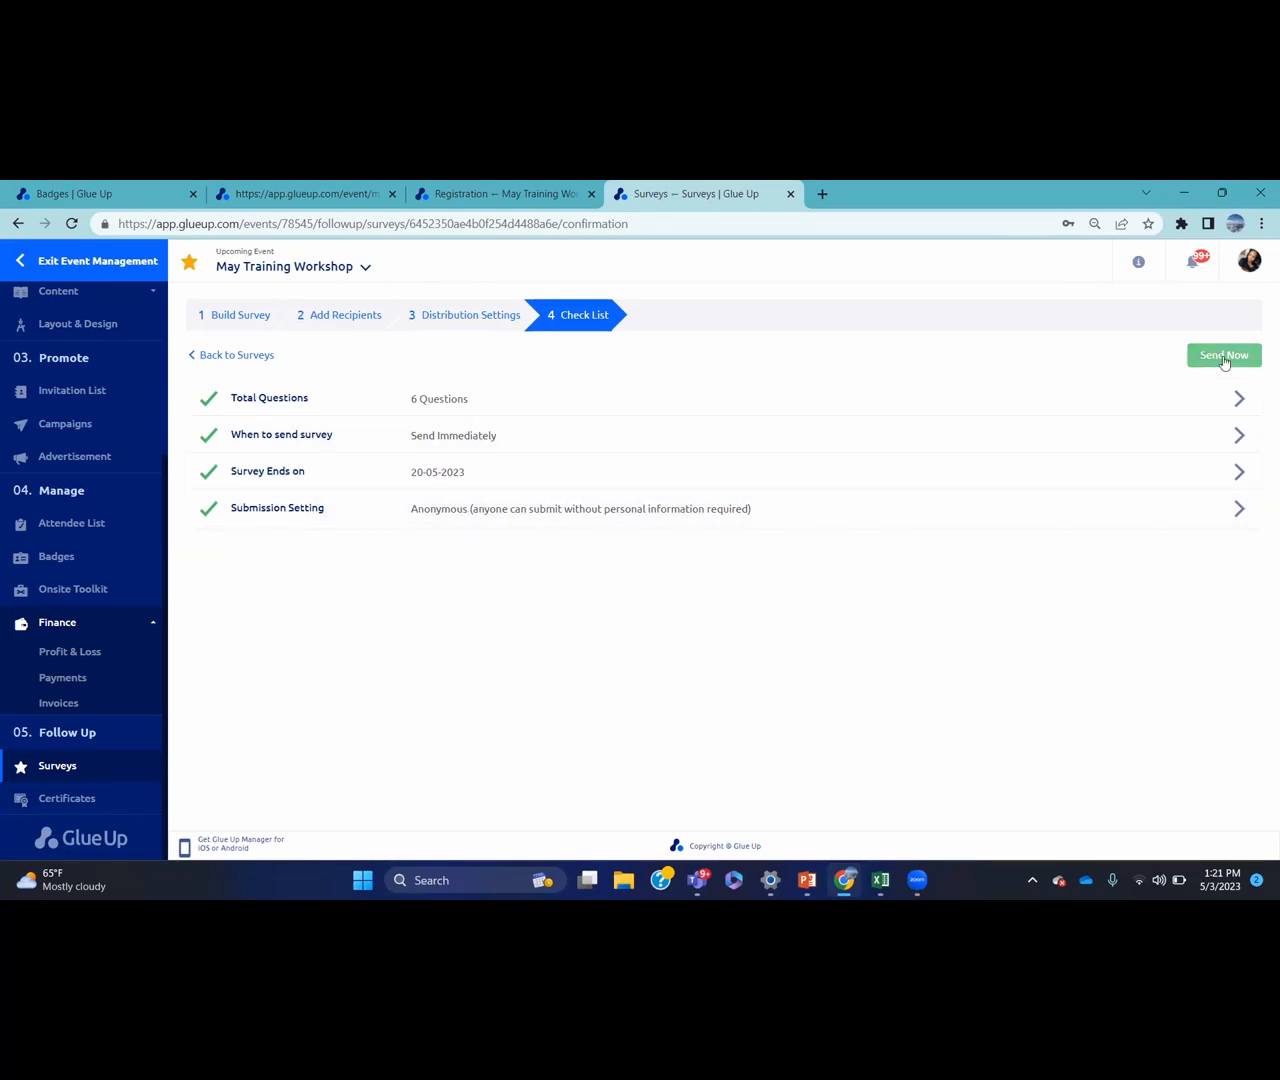
Go from the survey checklist to the workshop's Certificates page
{"action": "left_click", "coordinate": [137, 803]}
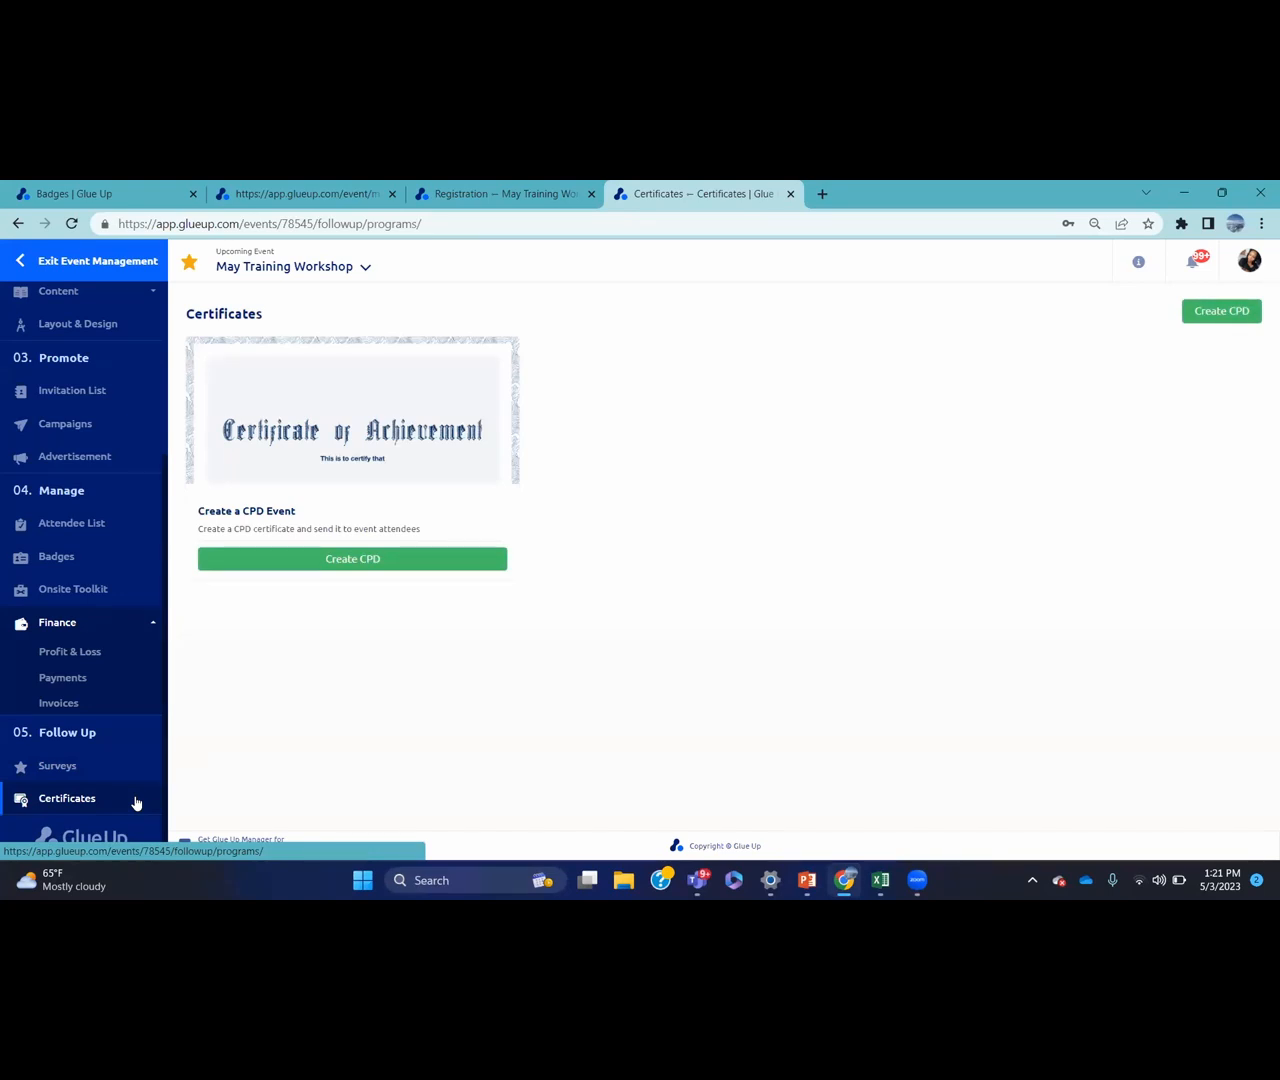
Create a new CPD named 'CERTIFICATE' via the Create CPD dialog
{"action": "left_click", "coordinate": [366, 561]}
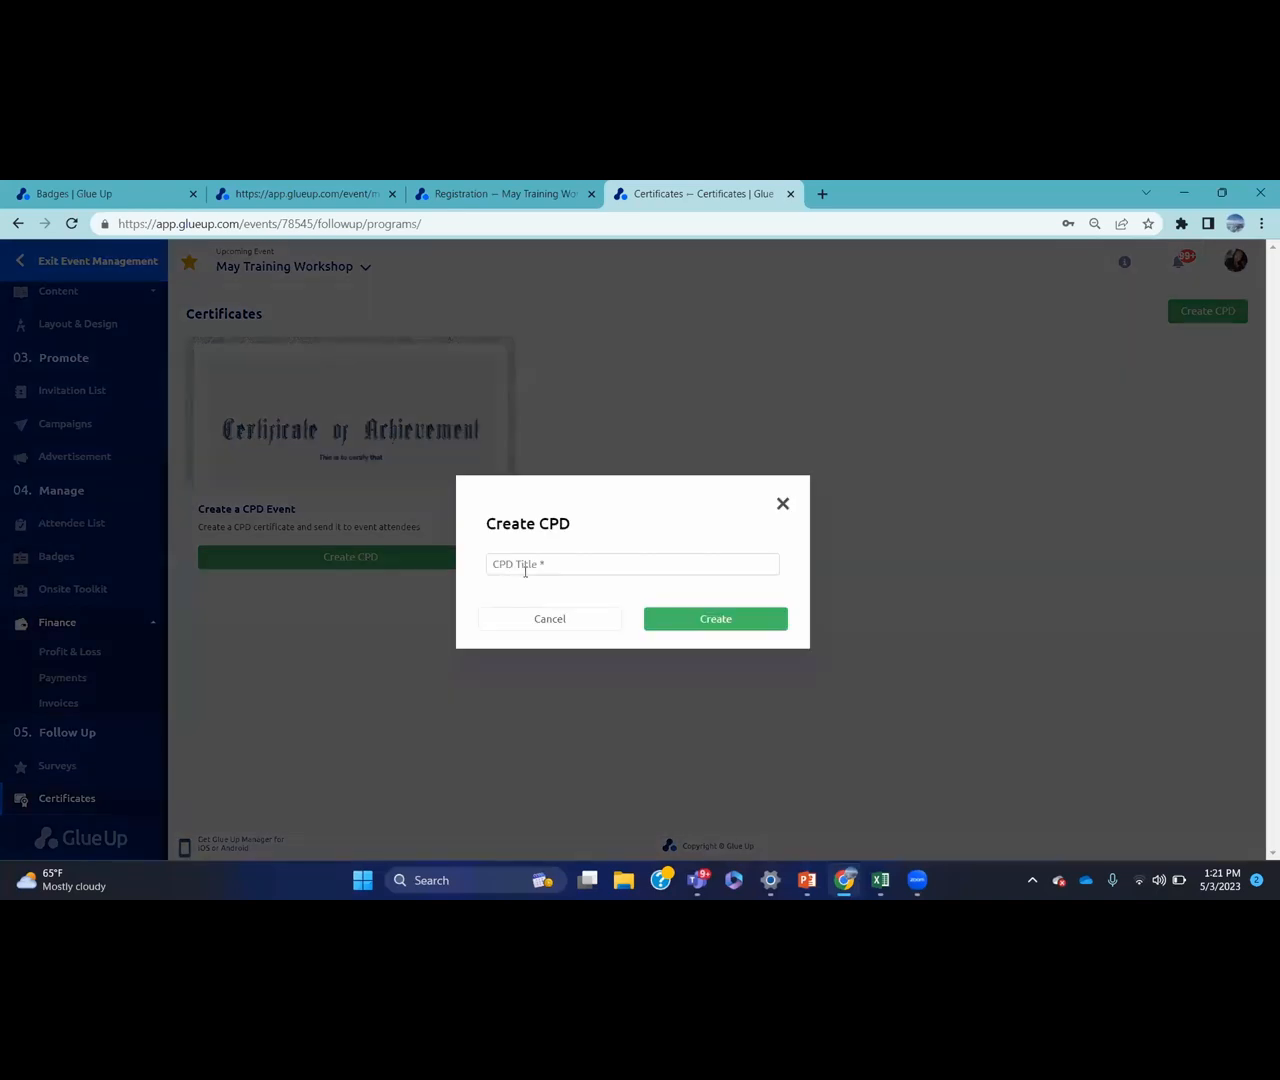
{"action": "left_click", "coordinate": [525, 568]}
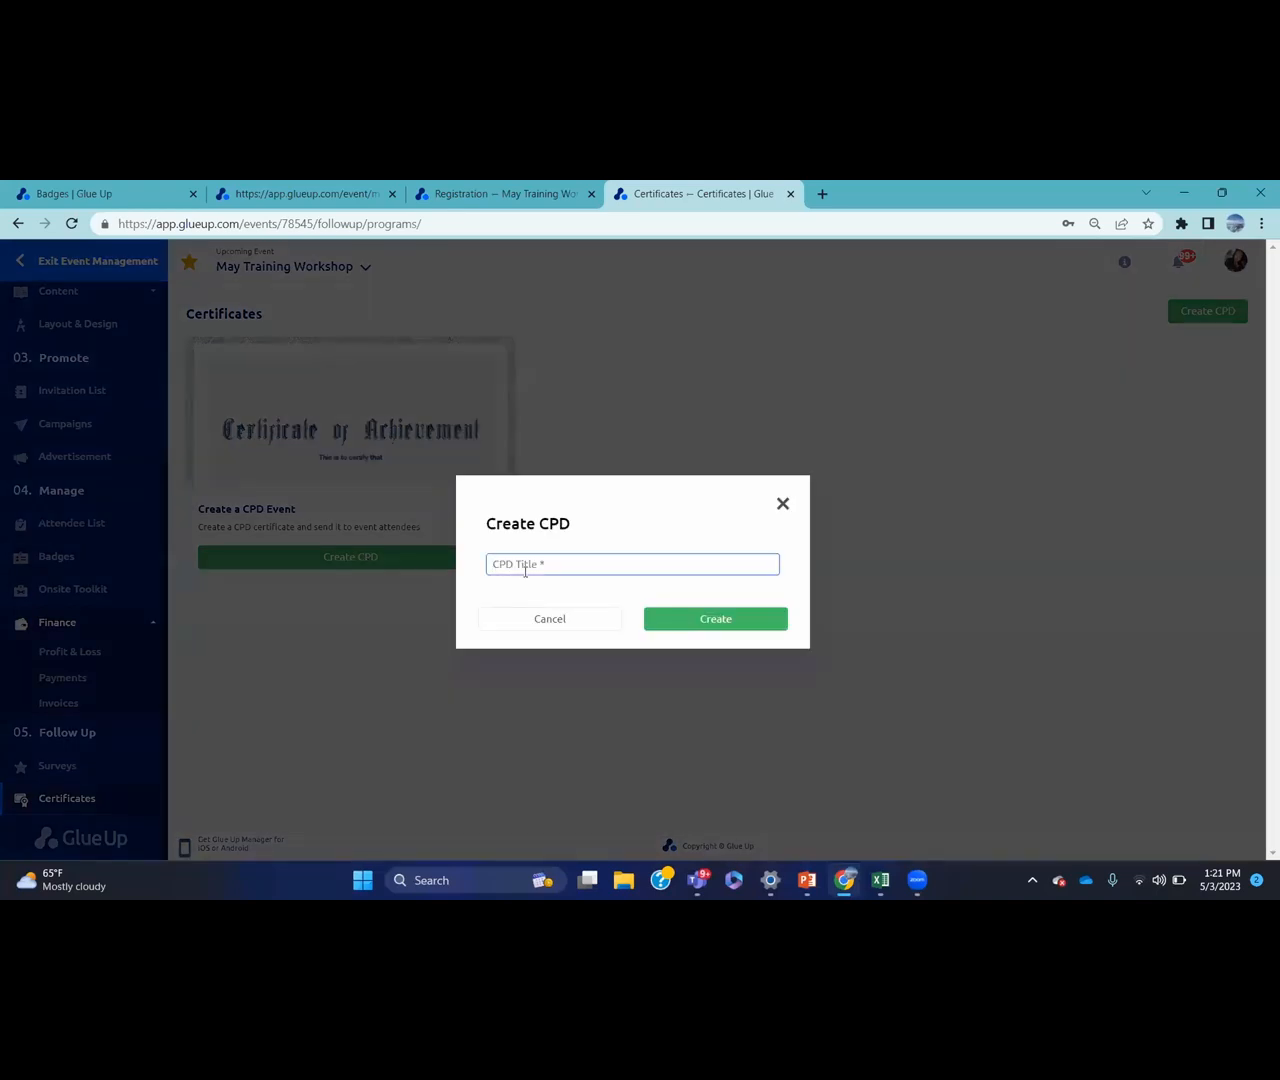
{"action": "type", "text": "CERTIFICATE"}
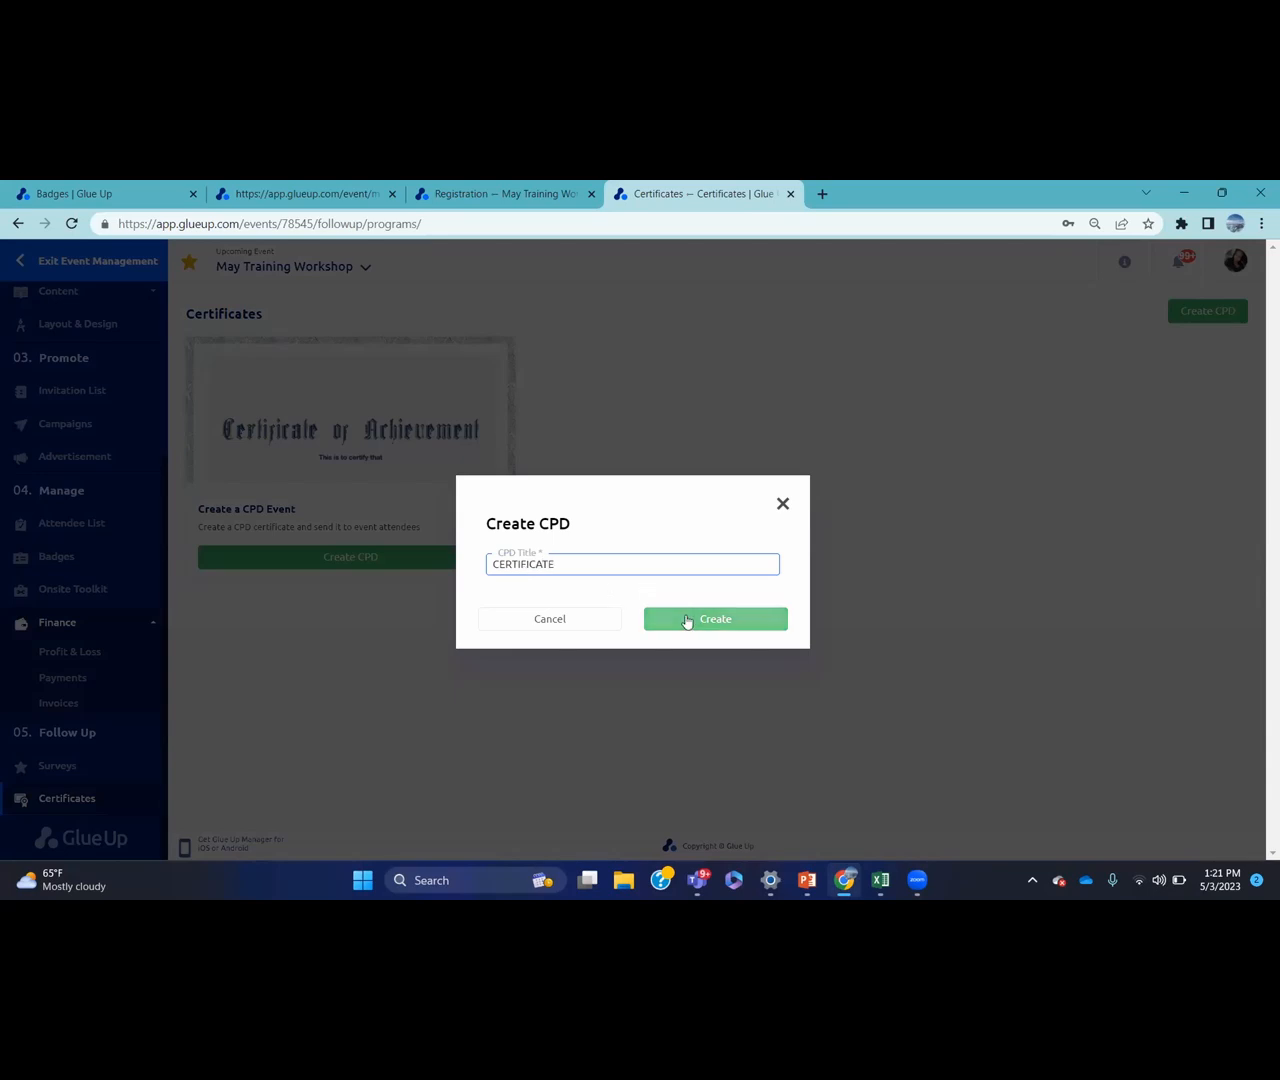
{"action": "left_click", "coordinate": [686, 620]}
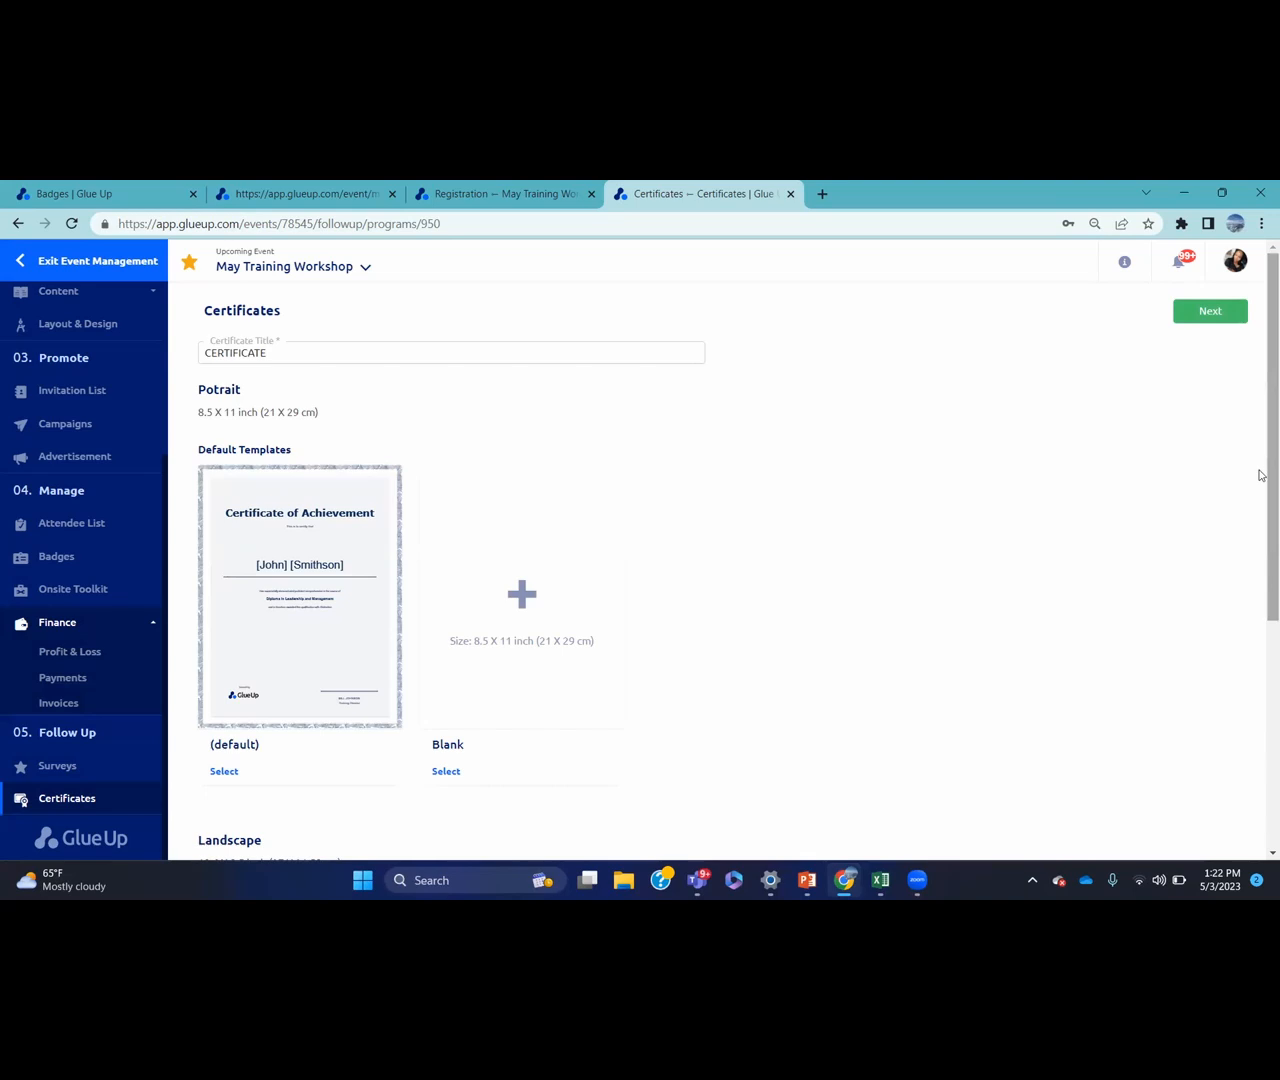
Select the default Certificate of Achievement portrait template and proceed to the design step
{"action": "left_click_drag", "start_coordinate": [1261, 476], "coordinate": [1260, 520]}
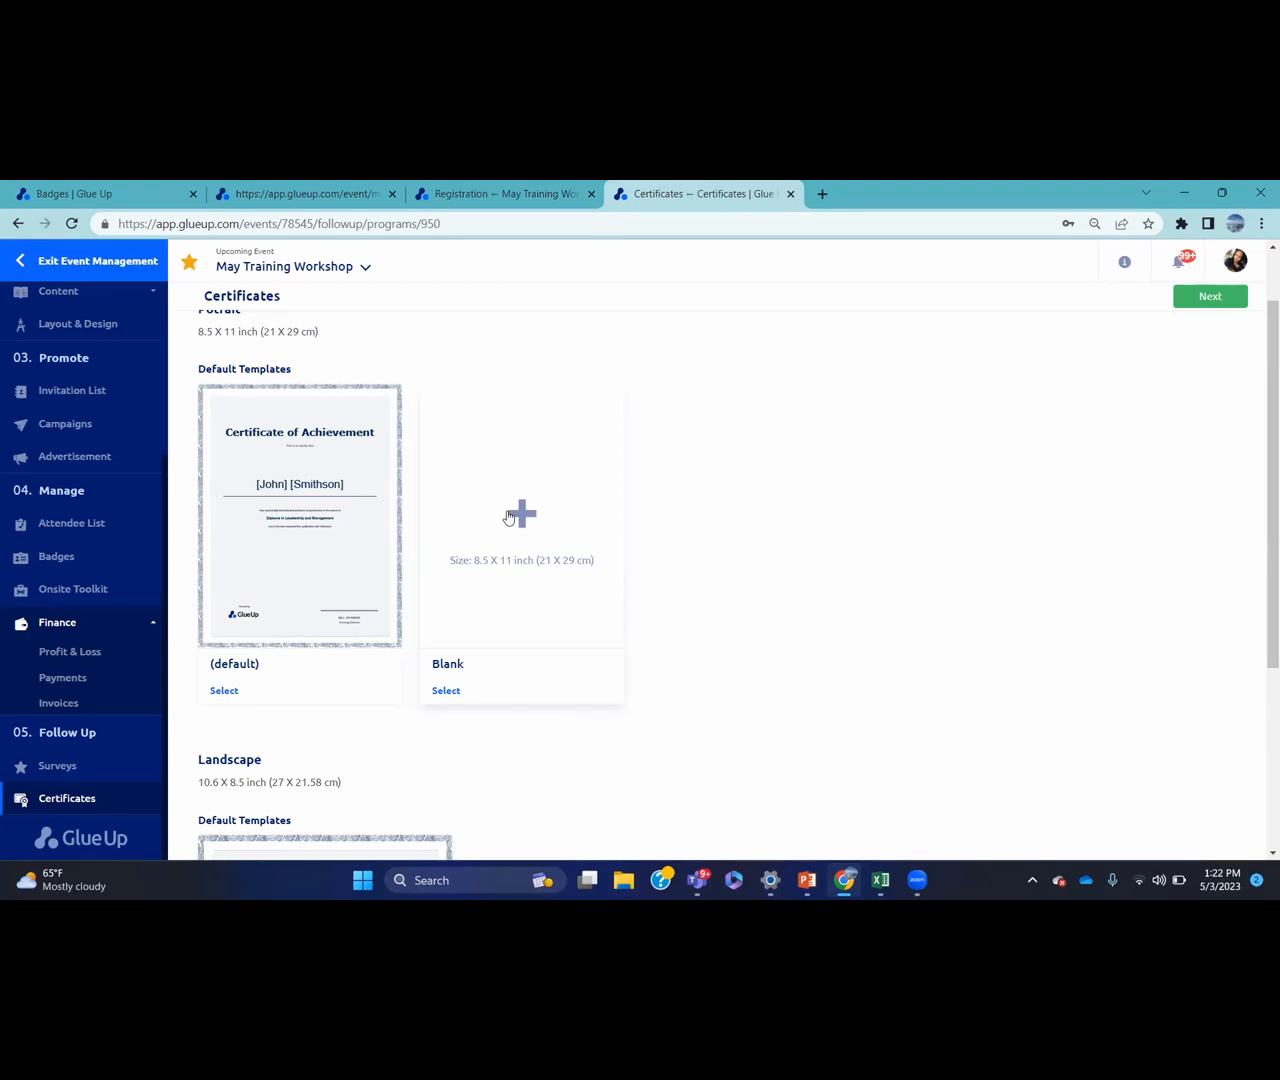
{"action": "left_click", "coordinate": [224, 690]}
{"action": "left_click", "coordinate": [1203, 297]}
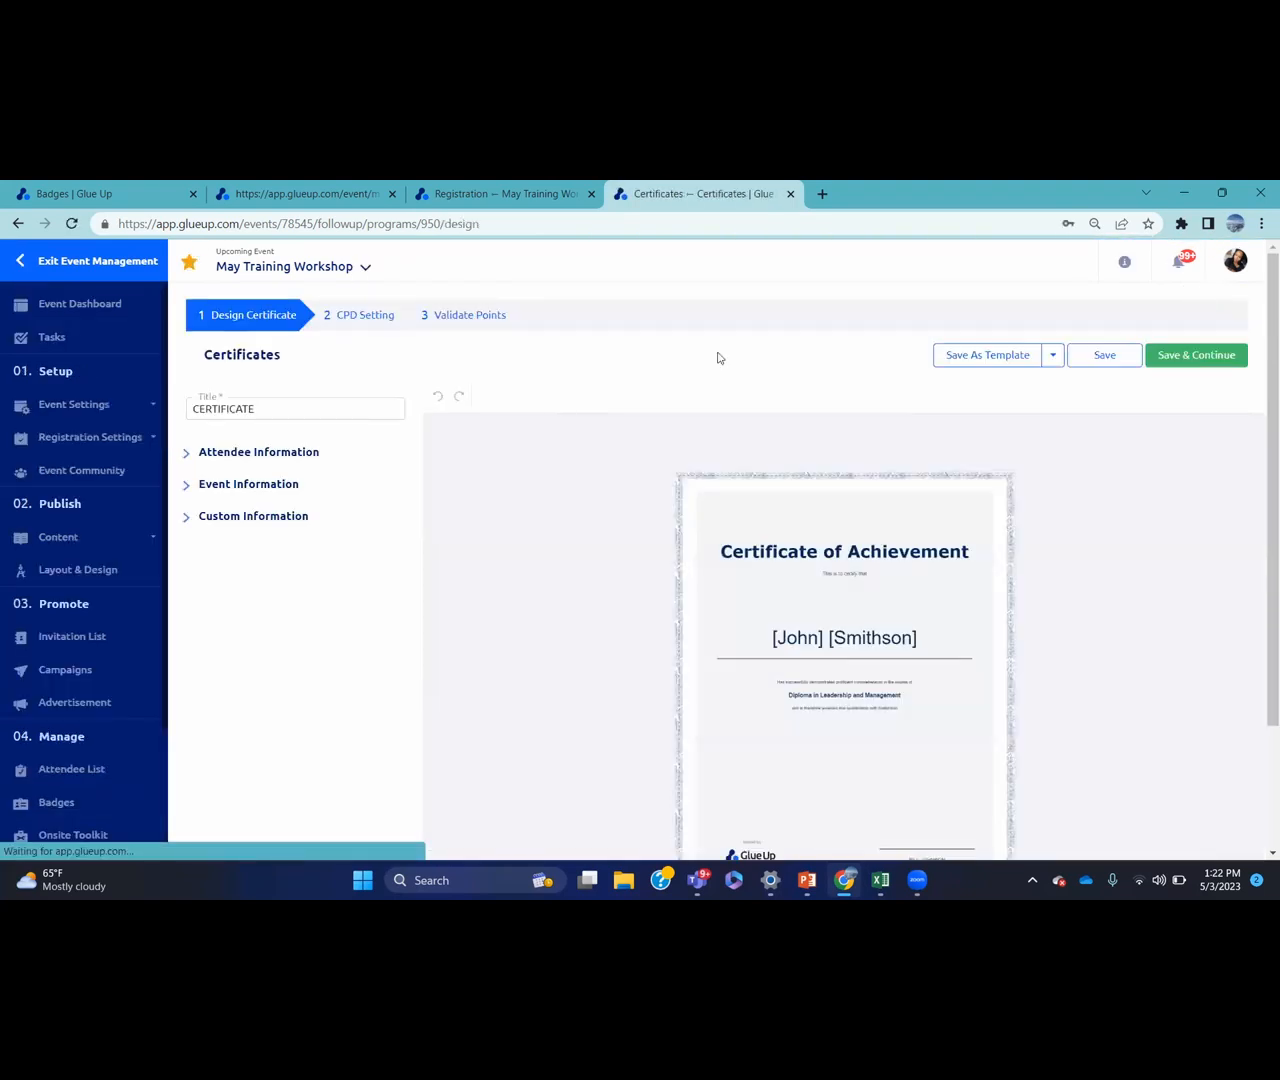
Browse the Attendee, Event and Custom Information panels, then save the unchanged default certificate design
{"action": "left_click", "coordinate": [285, 456]}
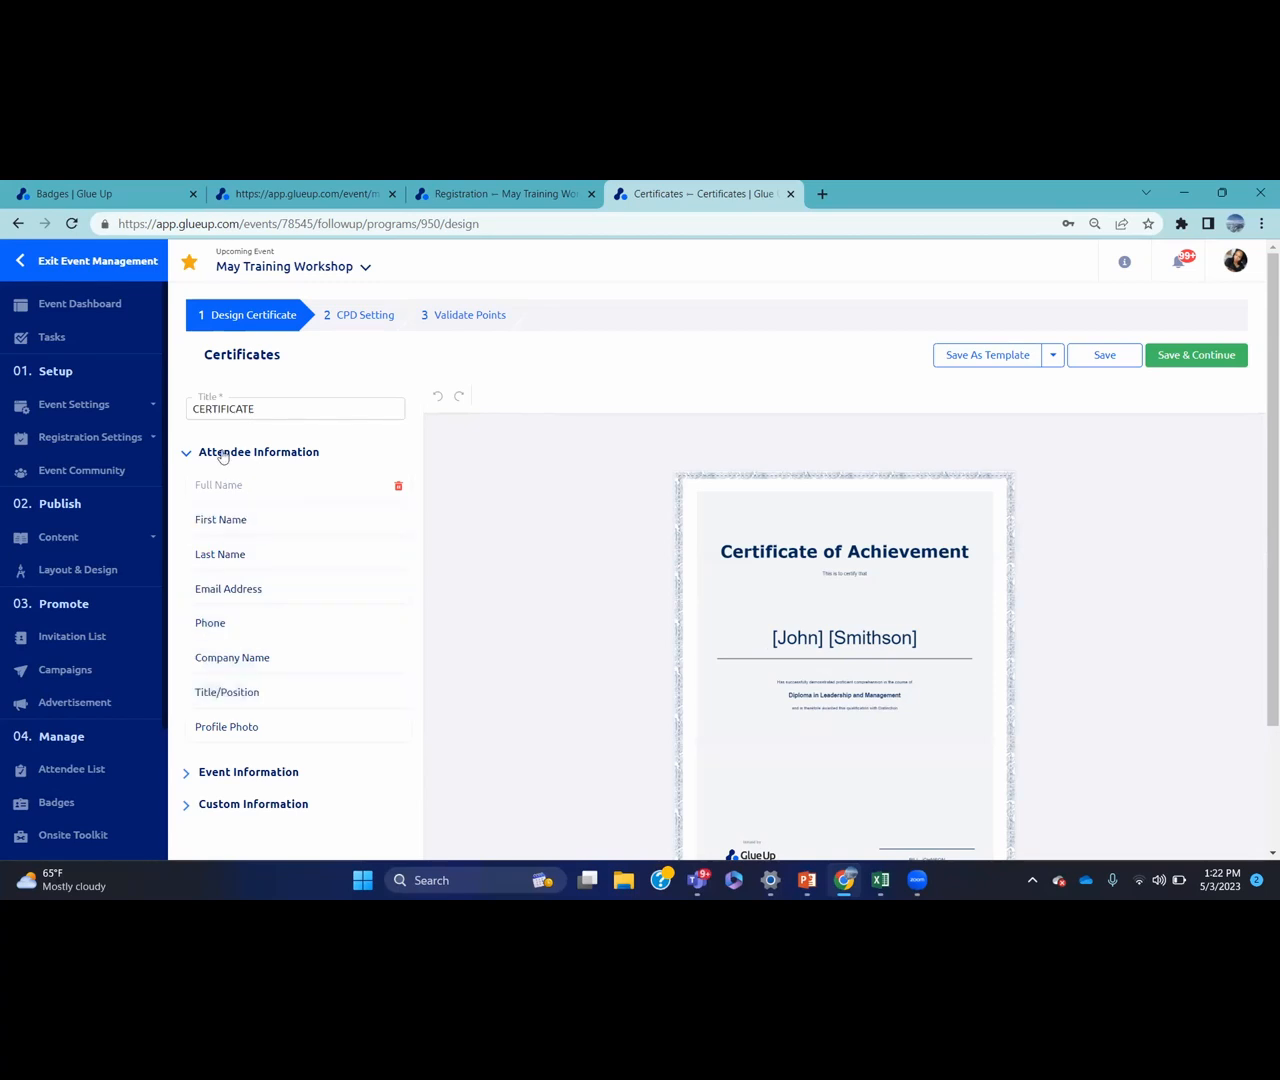
{"action": "left_click", "coordinate": [187, 455]}
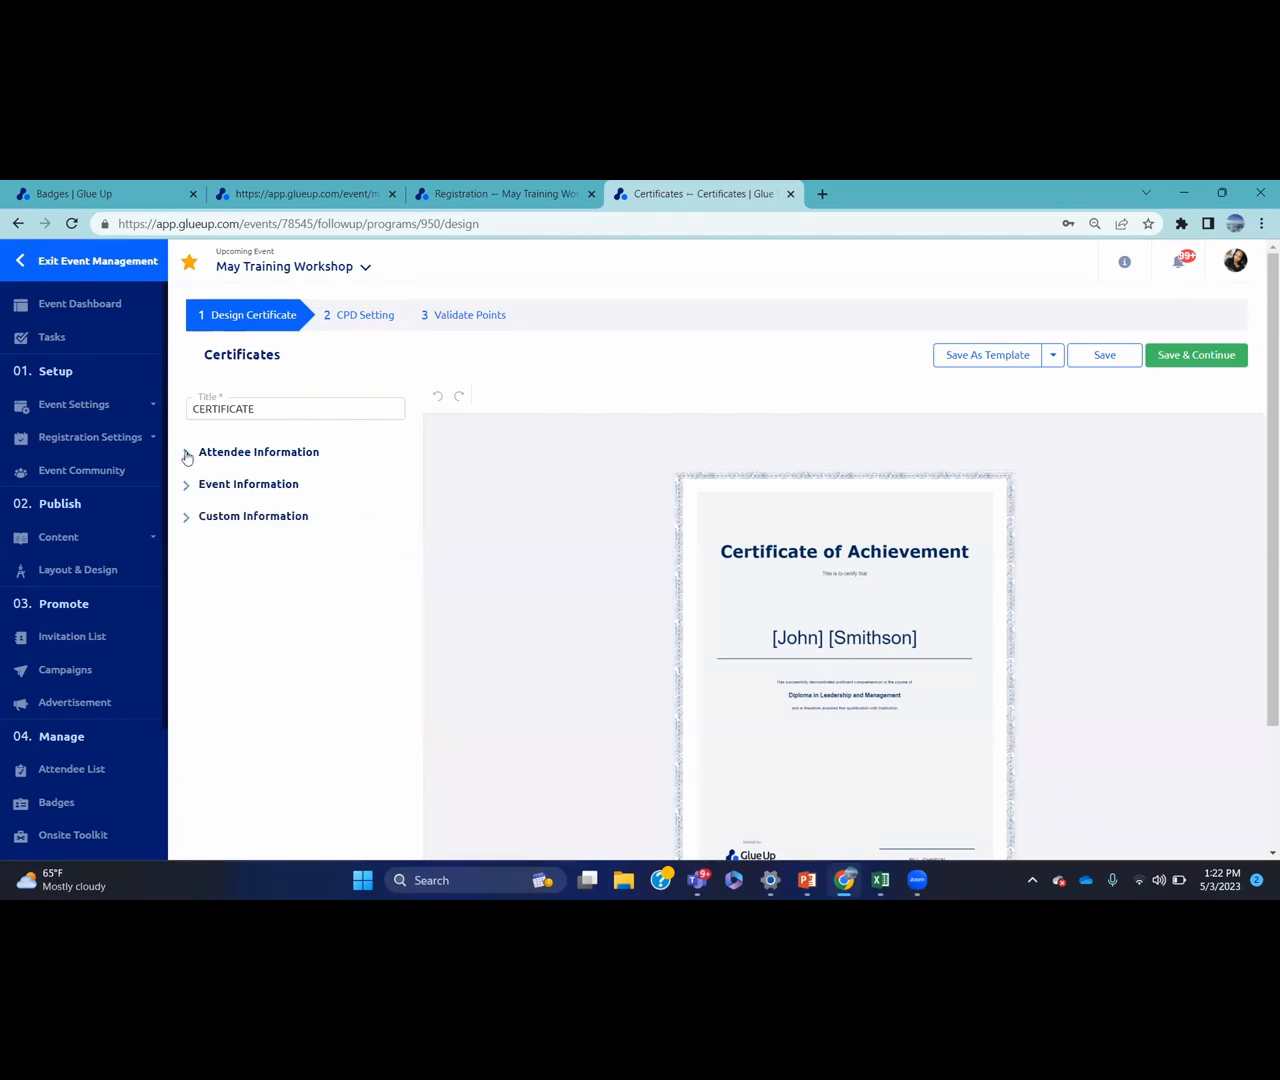
{"action": "left_click", "coordinate": [188, 486]}
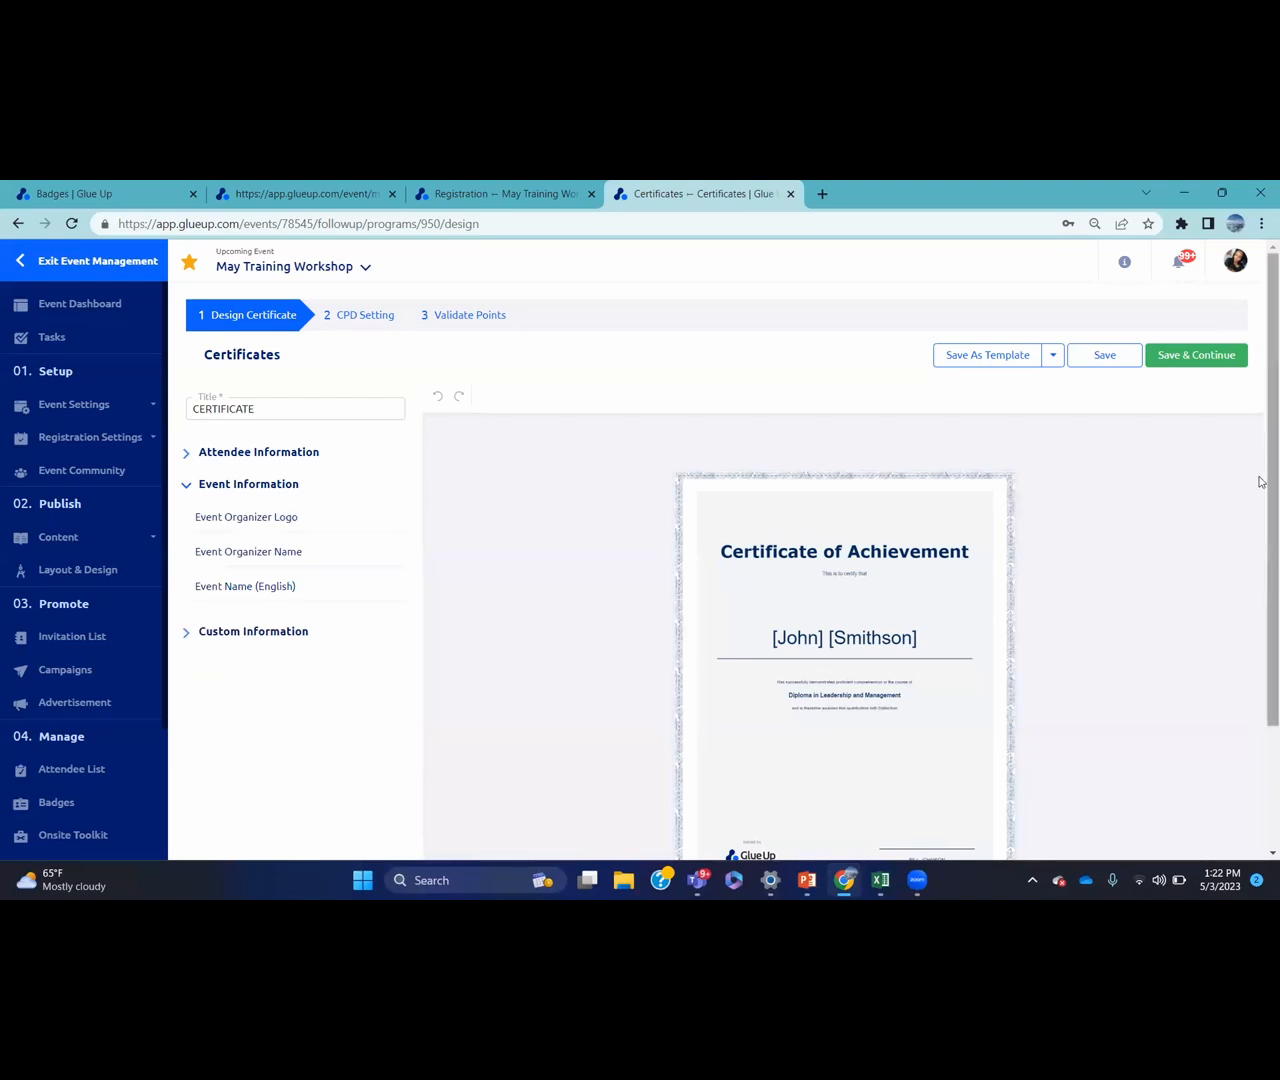
{"action": "left_click_drag", "start_coordinate": [1260, 481], "coordinate": [1261, 528]}
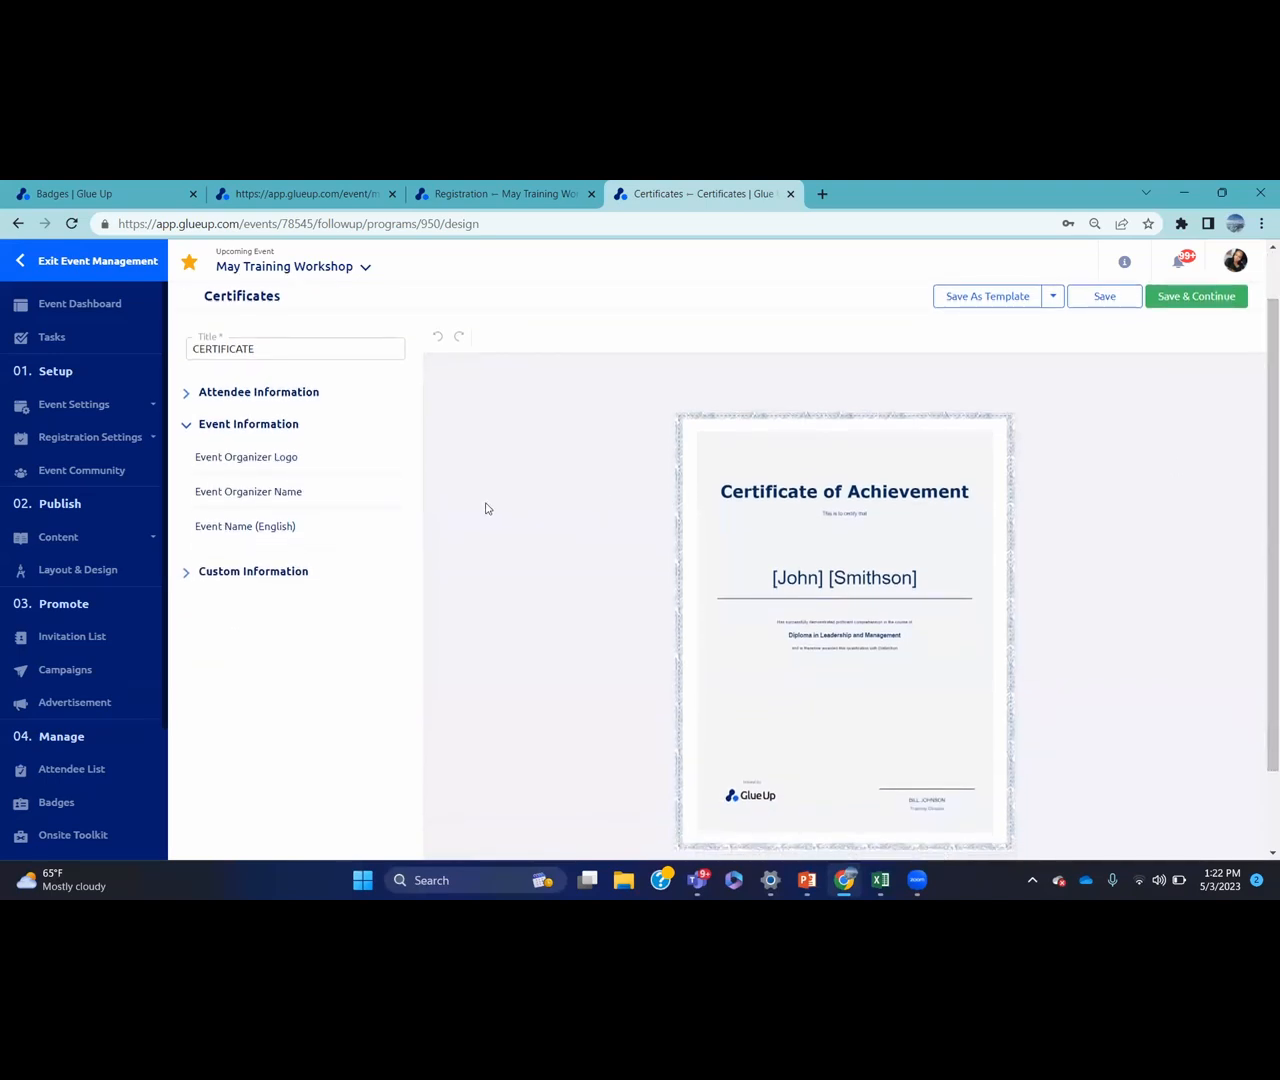
{"action": "left_click", "coordinate": [198, 578]}
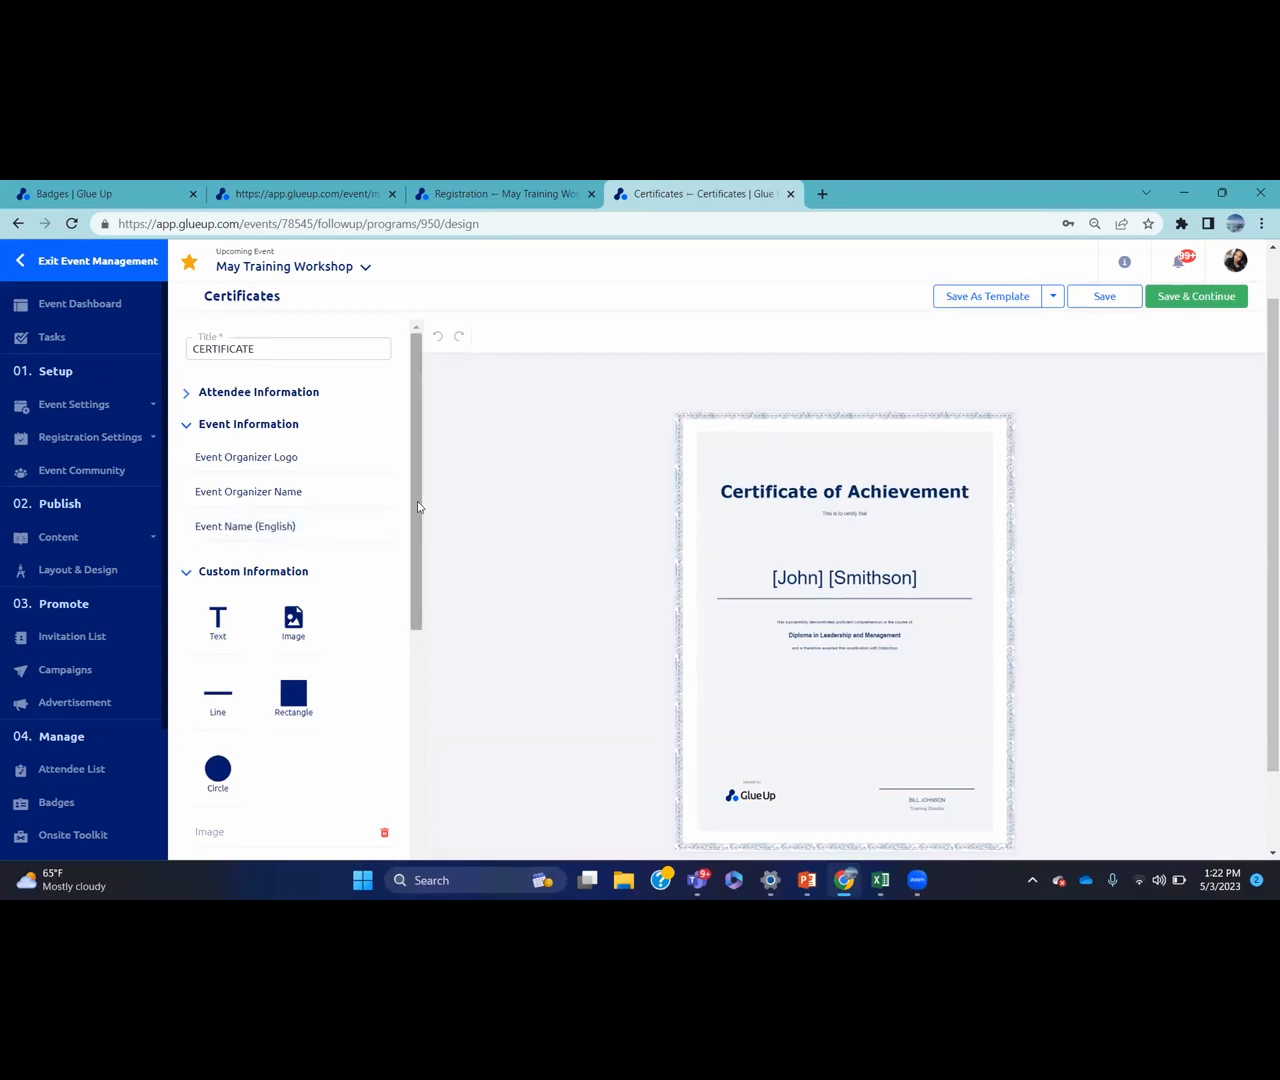
{"action": "mouse_move", "coordinate": [417, 501]}
{"action": "left_mouse_down"}
{"action": "mouse_move", "coordinate": [417, 629]}
{"action": "mouse_move", "coordinate": [417, 503]}
{"action": "left_mouse_up"}
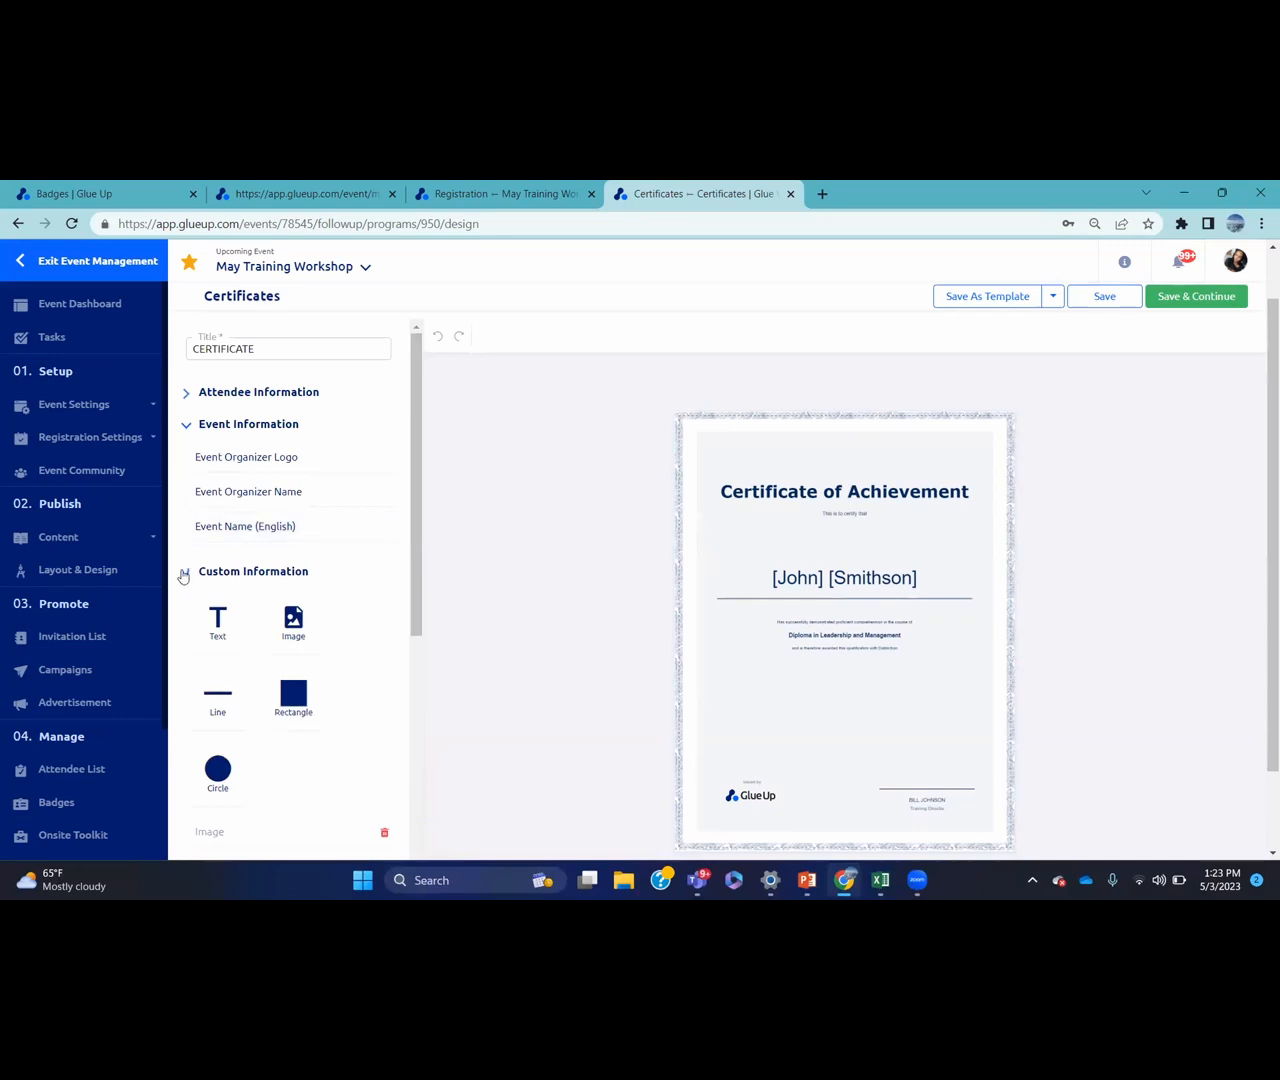
{"action": "left_click", "coordinate": [184, 575]}
{"action": "left_click", "coordinate": [186, 427]}
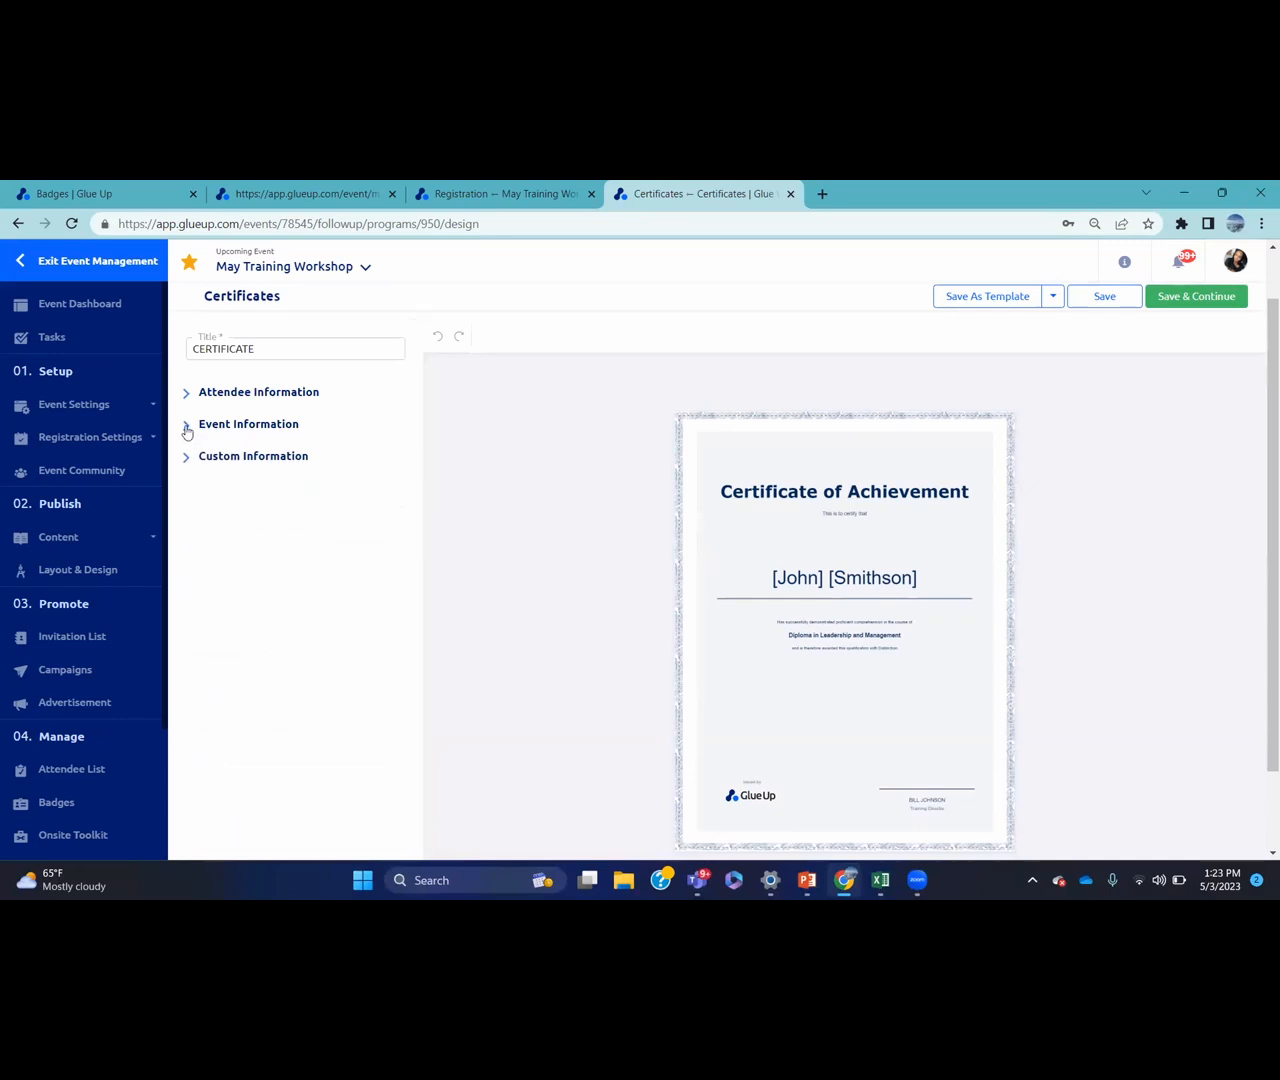
{"action": "scroll", "coordinate": [1260, 358], "scroll_direction": "up", "scroll_amount": 1}
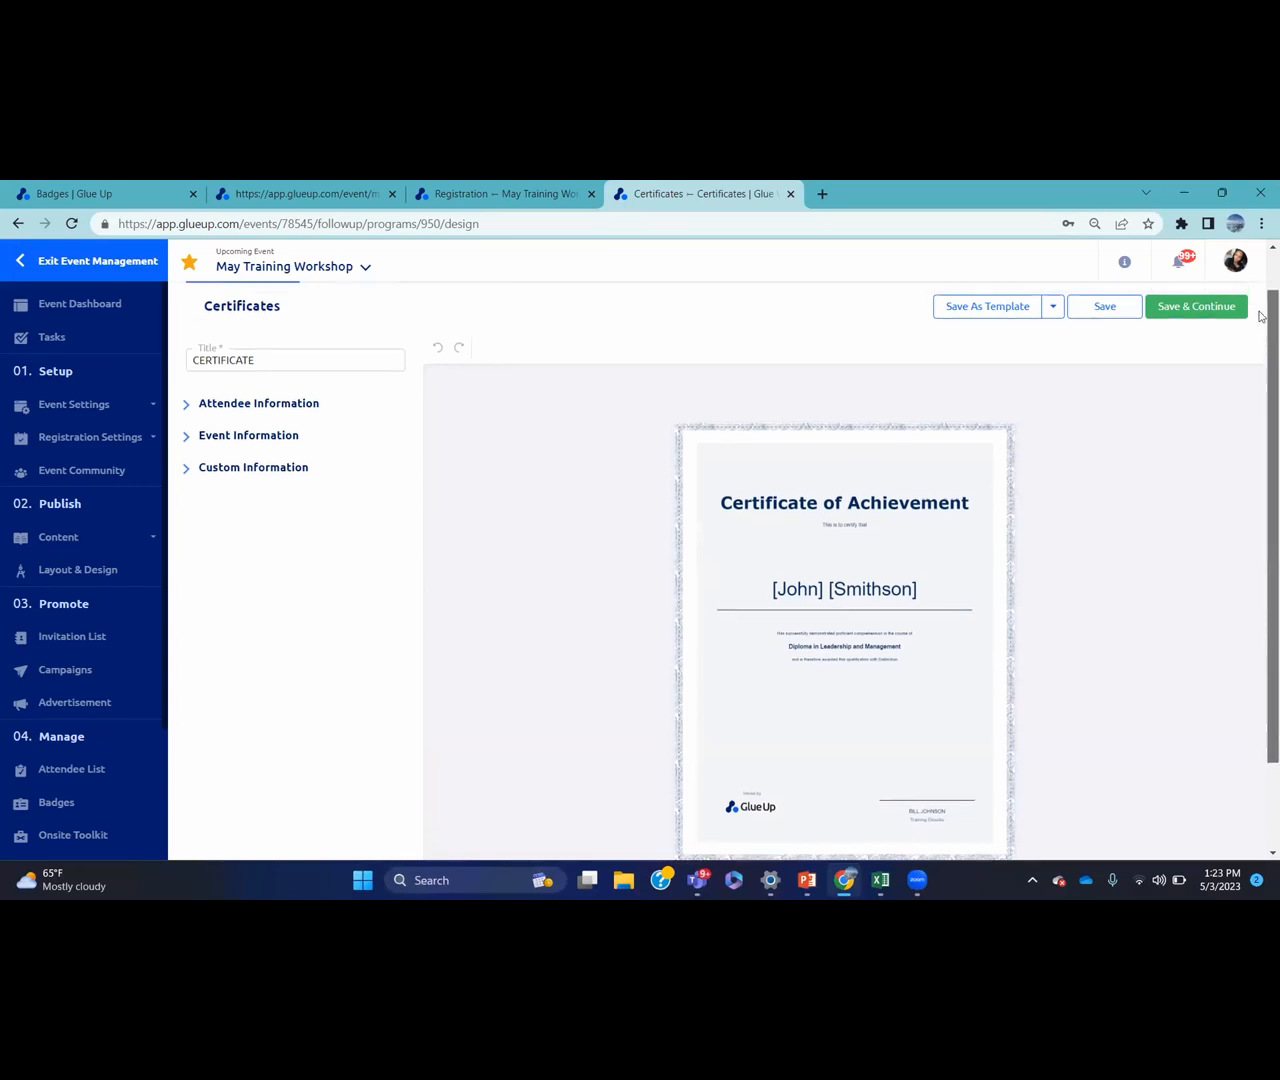
{"action": "left_click", "coordinate": [1105, 356]}
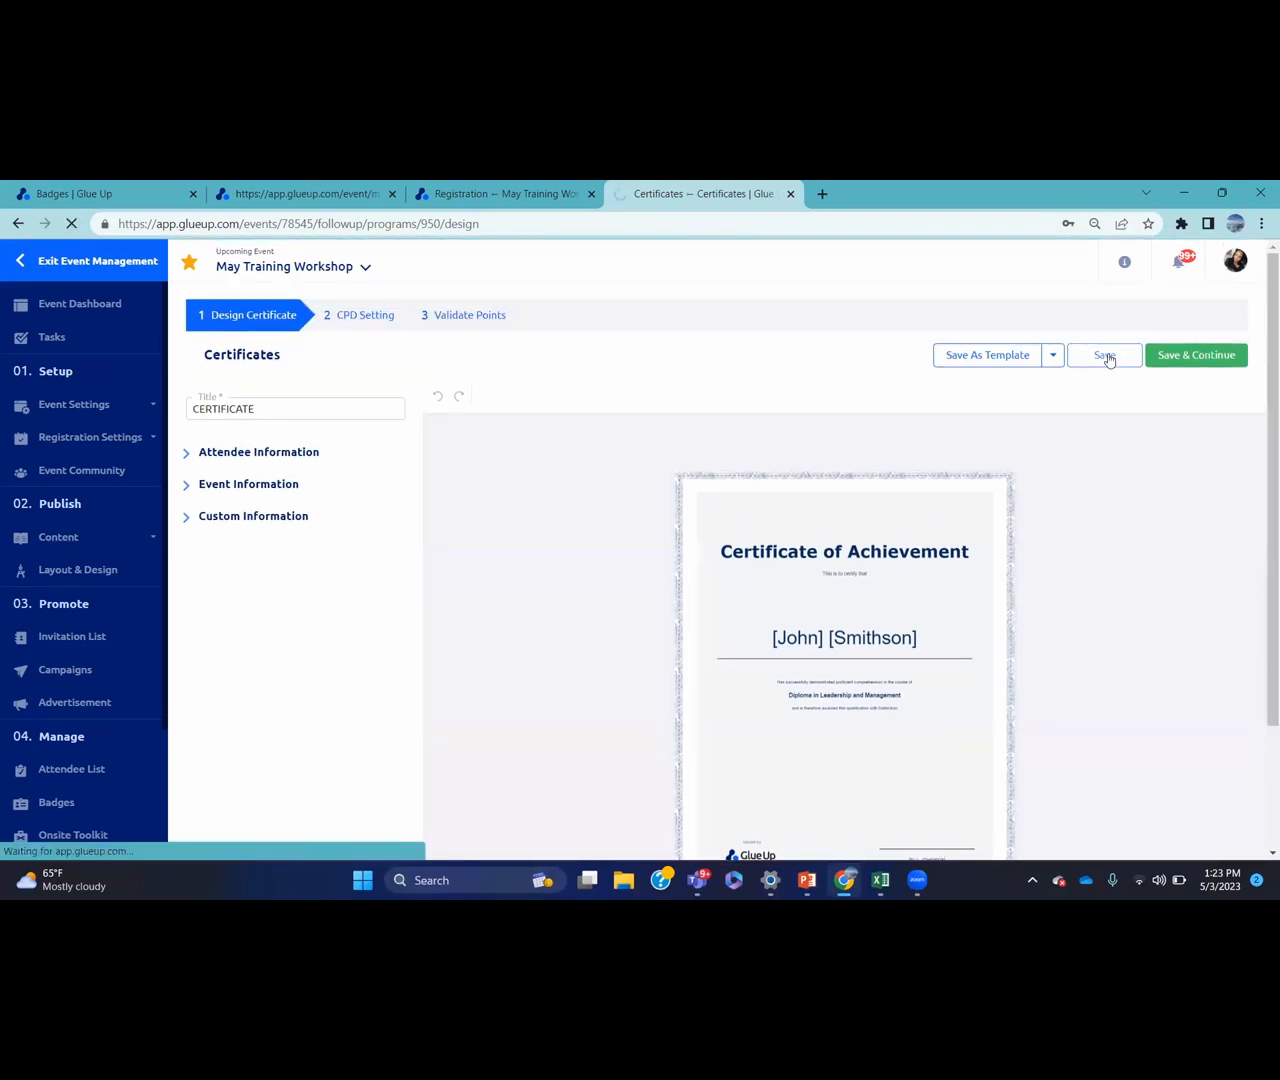
Save the certificate design, then require CPD check-in 10 minutes after start and check-out 10 minutes before end
{"action": "left_click", "coordinate": [1166, 358]}
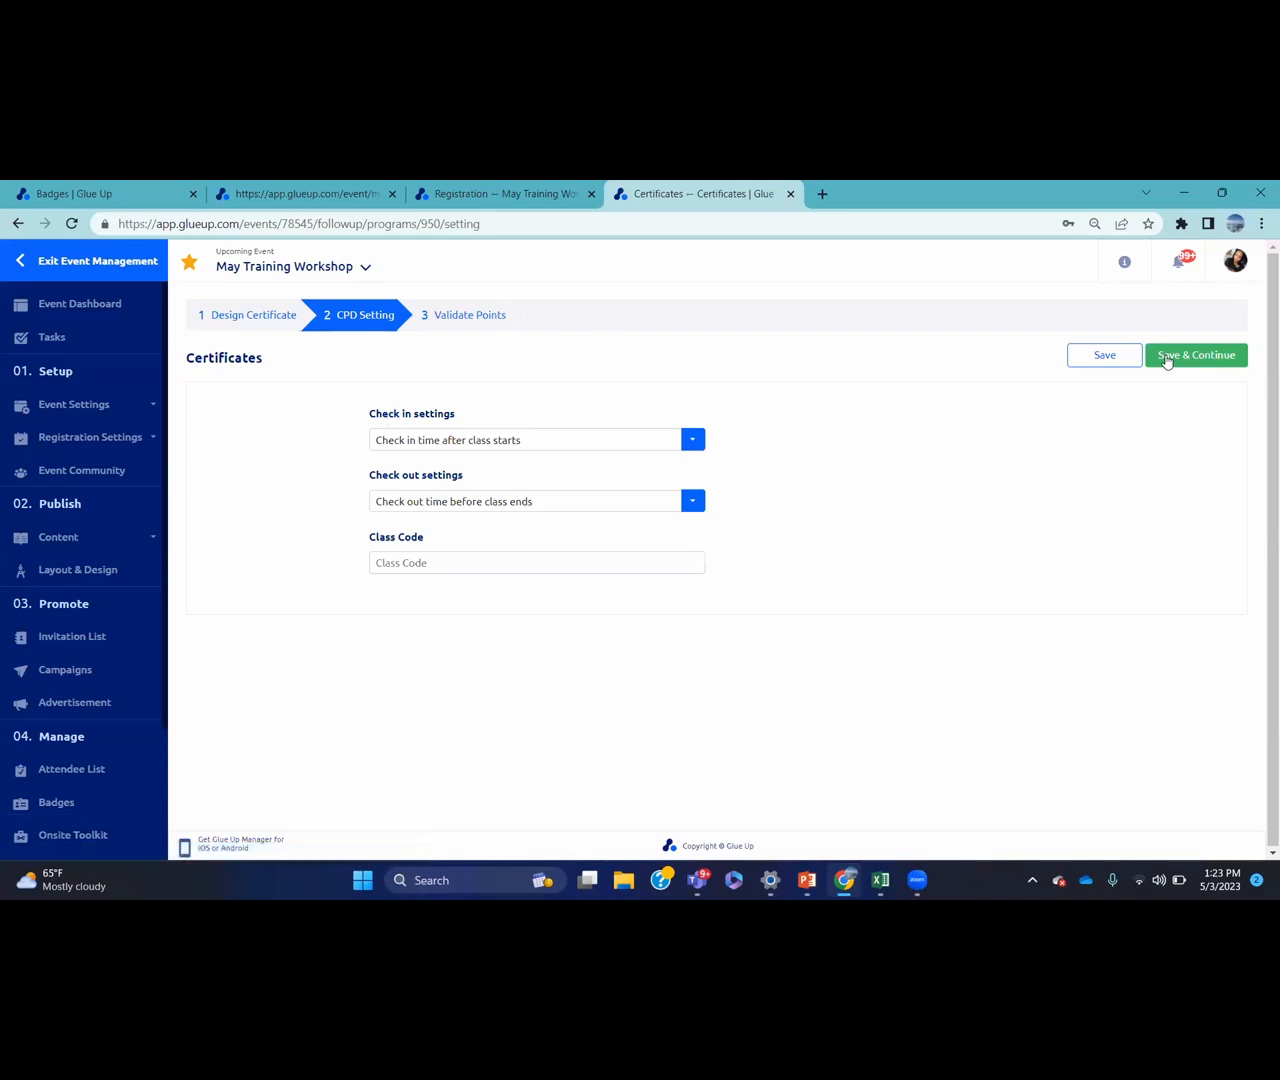
{"action": "left_click", "coordinate": [540, 443]}
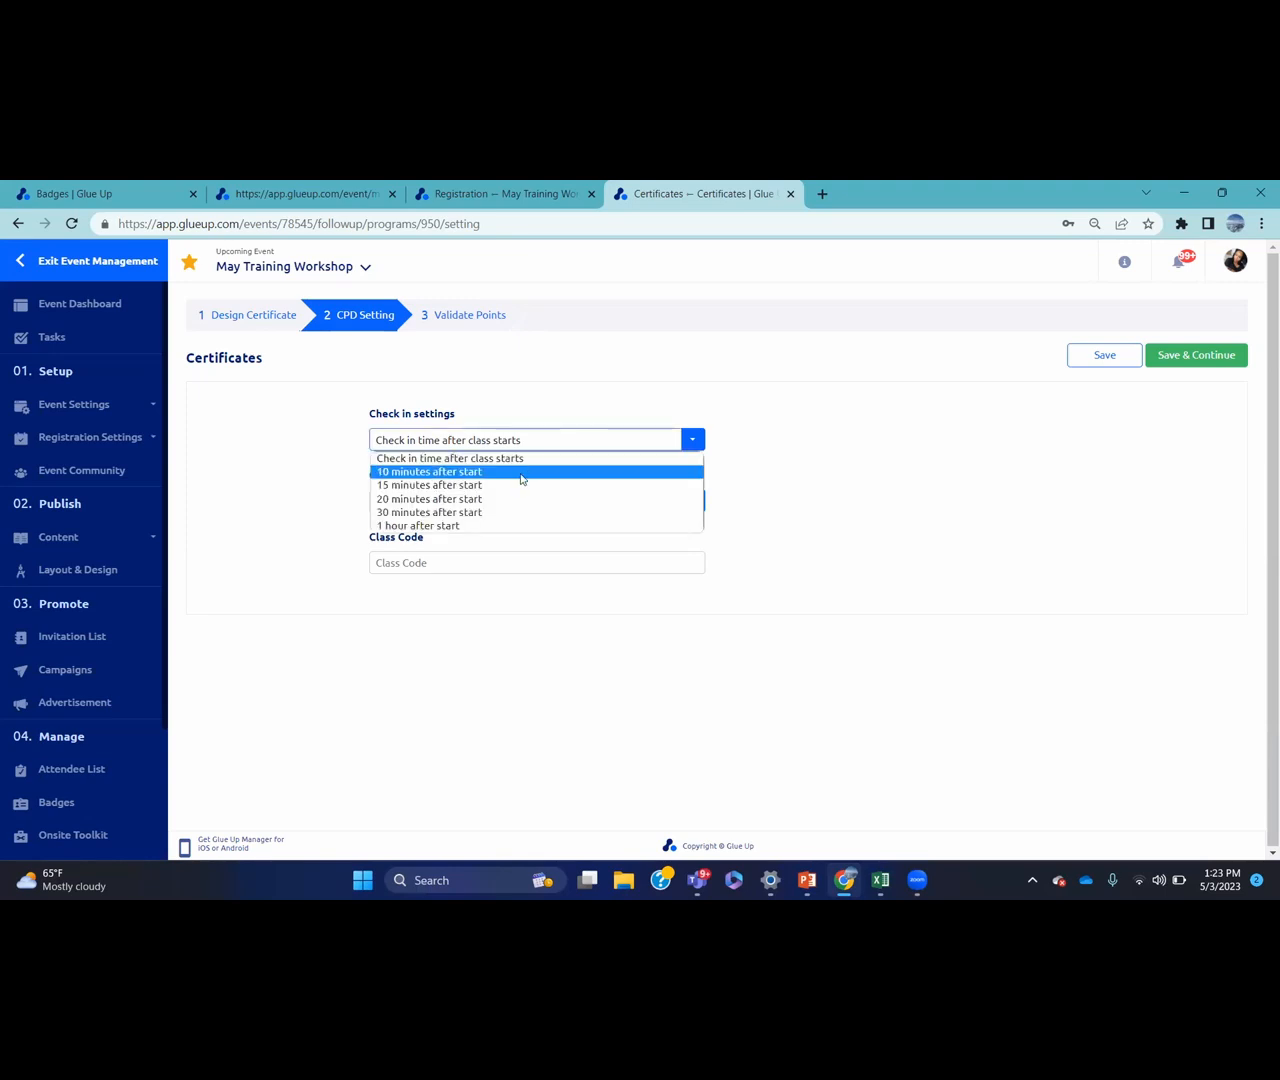
{"action": "left_click", "coordinate": [521, 479]}
{"action": "left_click", "coordinate": [542, 502]}
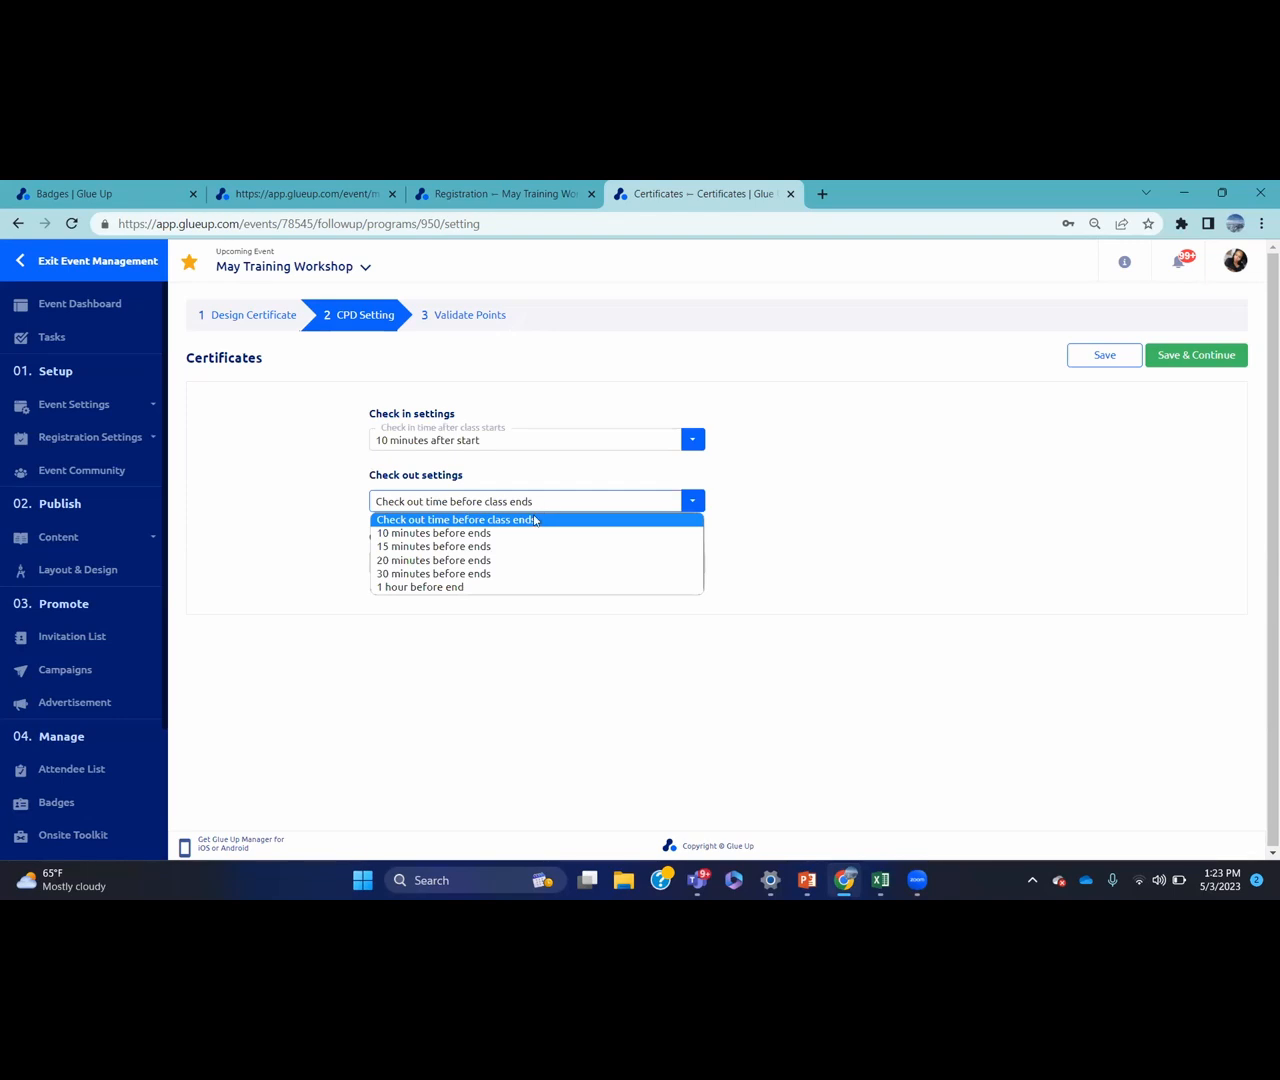
{"action": "left_click", "coordinate": [518, 534]}
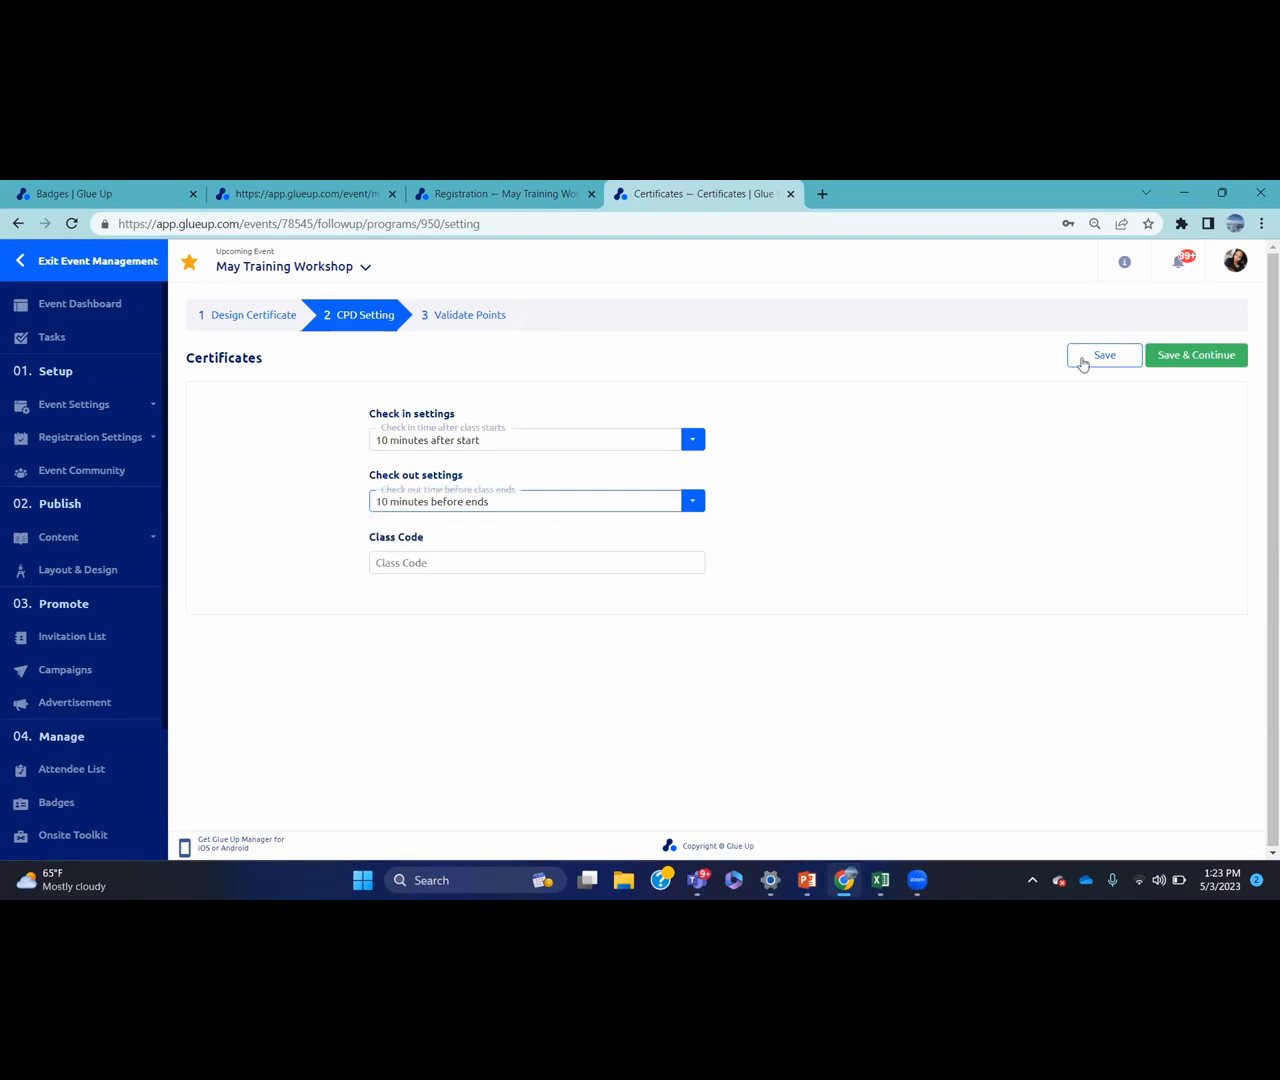
{"action": "left_click", "coordinate": [1189, 357]}
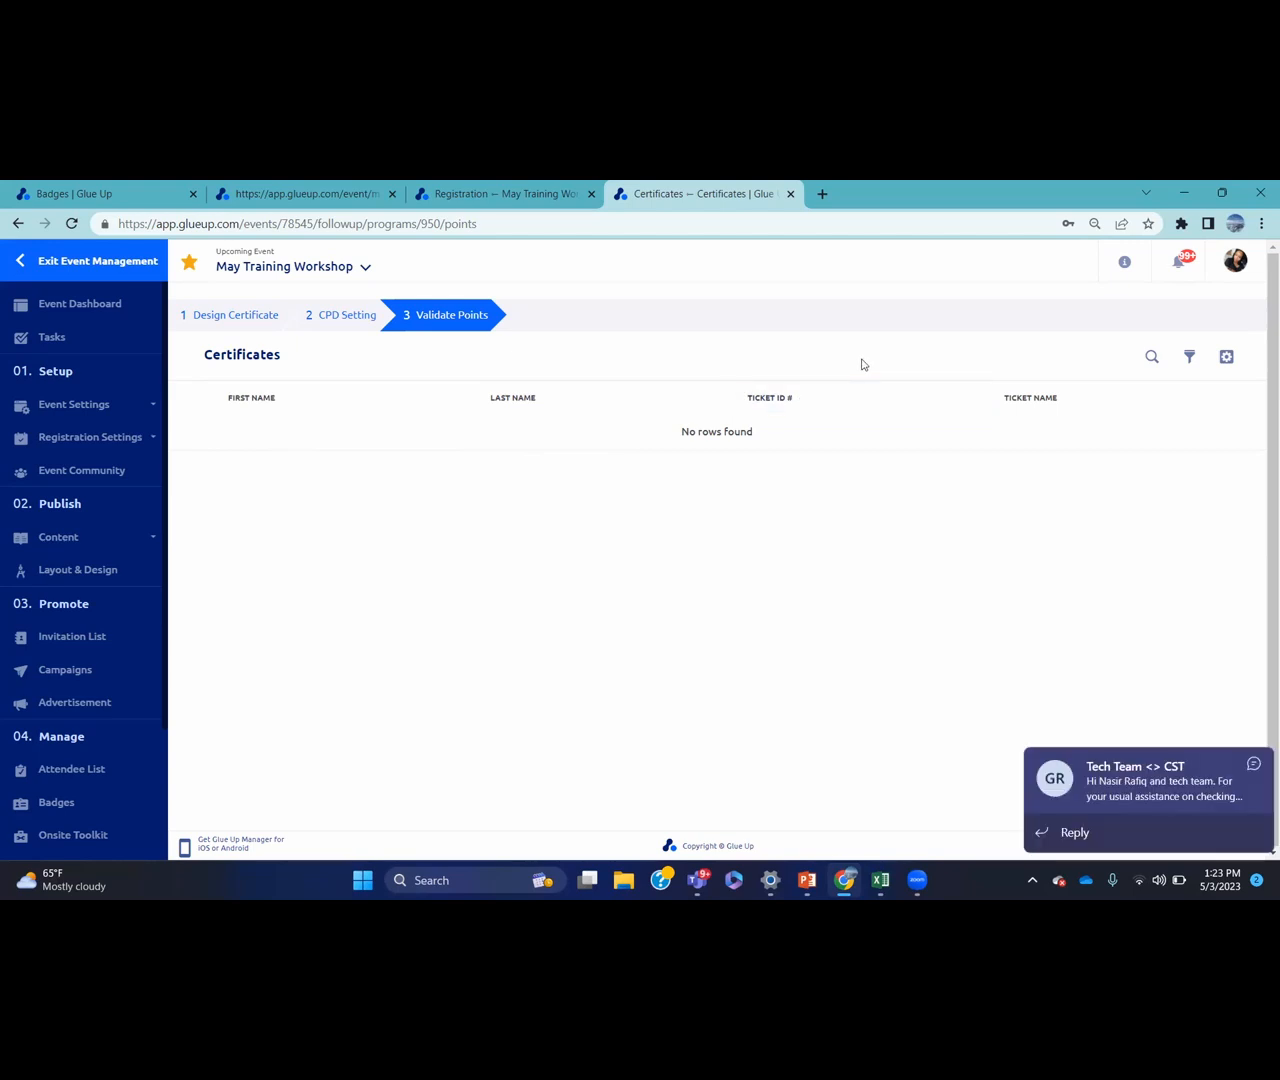
Show the CPD participant filters on the empty Validate Points list
{"action": "left_click", "coordinate": [1188, 357]}
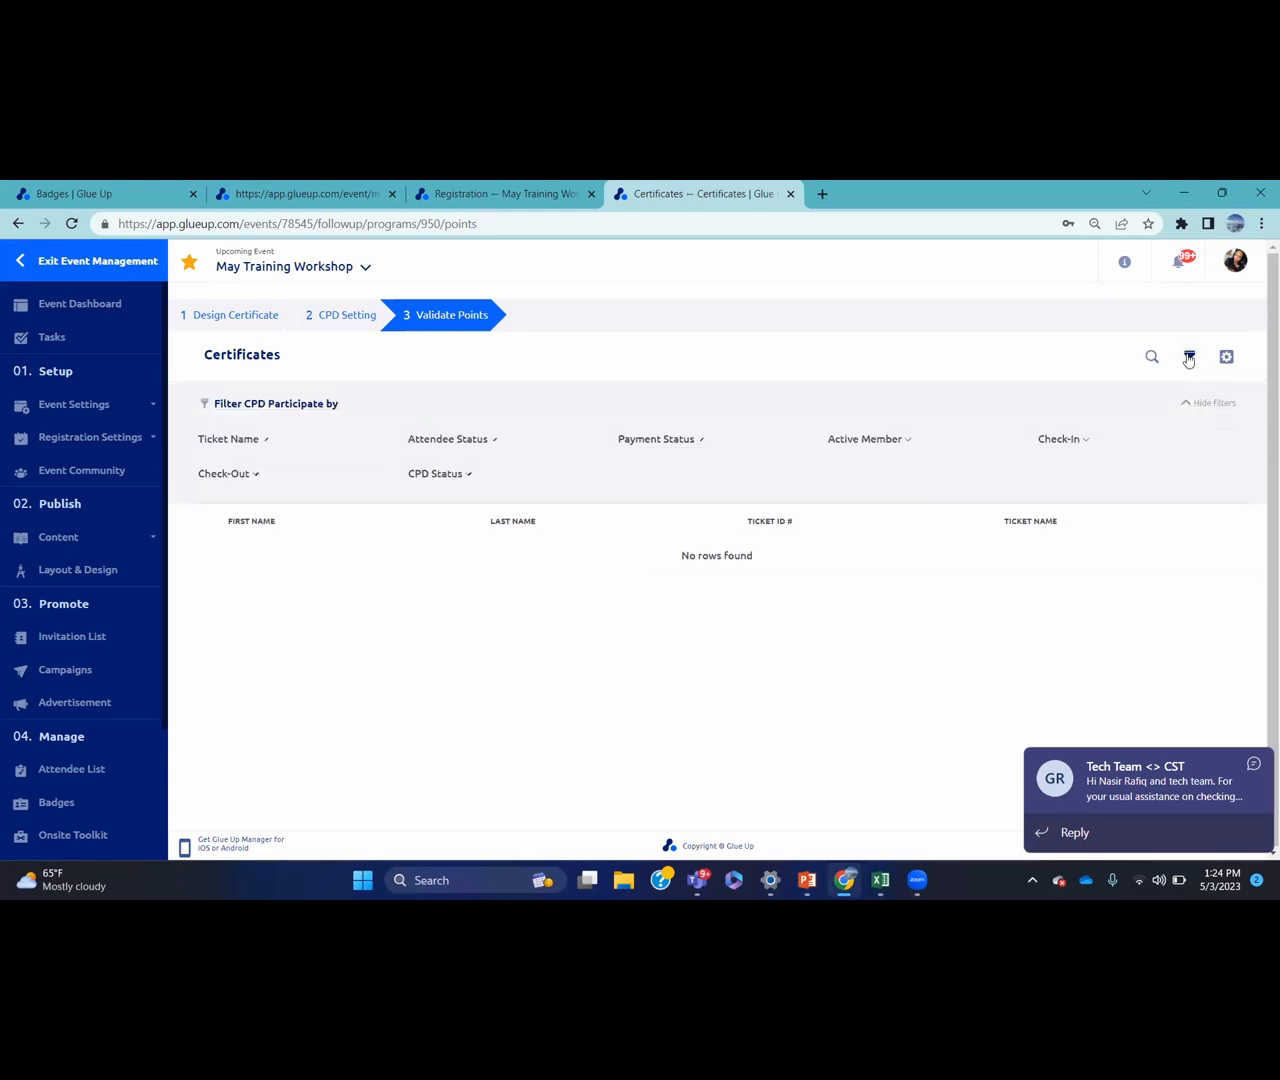